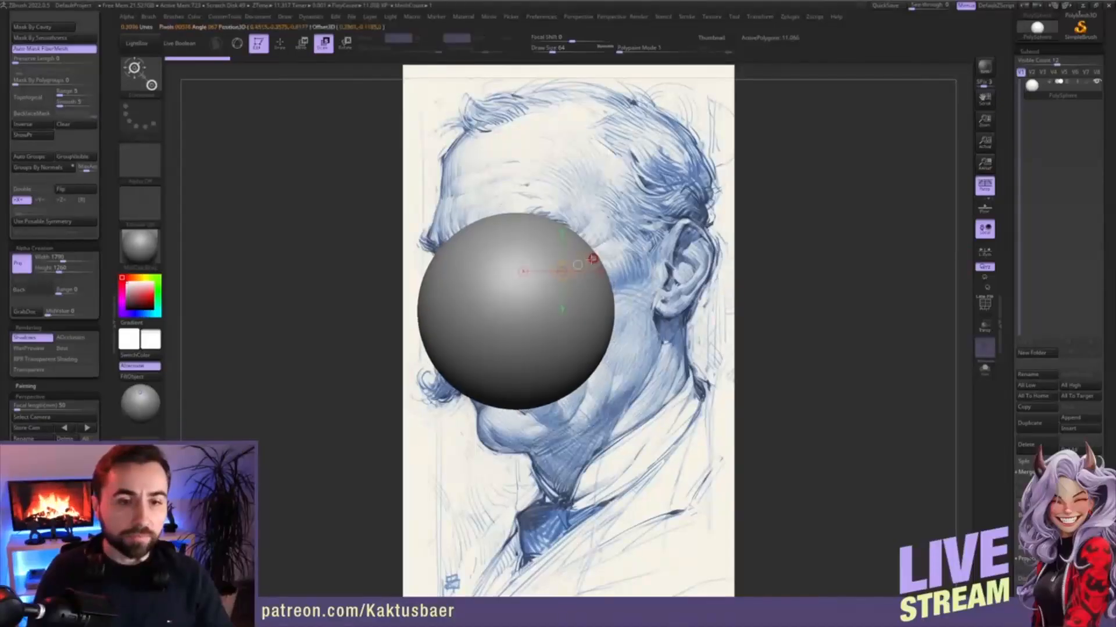
- Turn off the perspective view and duplicate the sphere straight down so that the two spheres overlap
drag(594, 260, 541, 272)
alt+drag(552, 325, 560, 404)
alt+drag(558, 320, 608, 379)
drag(585, 309, 583, 382)
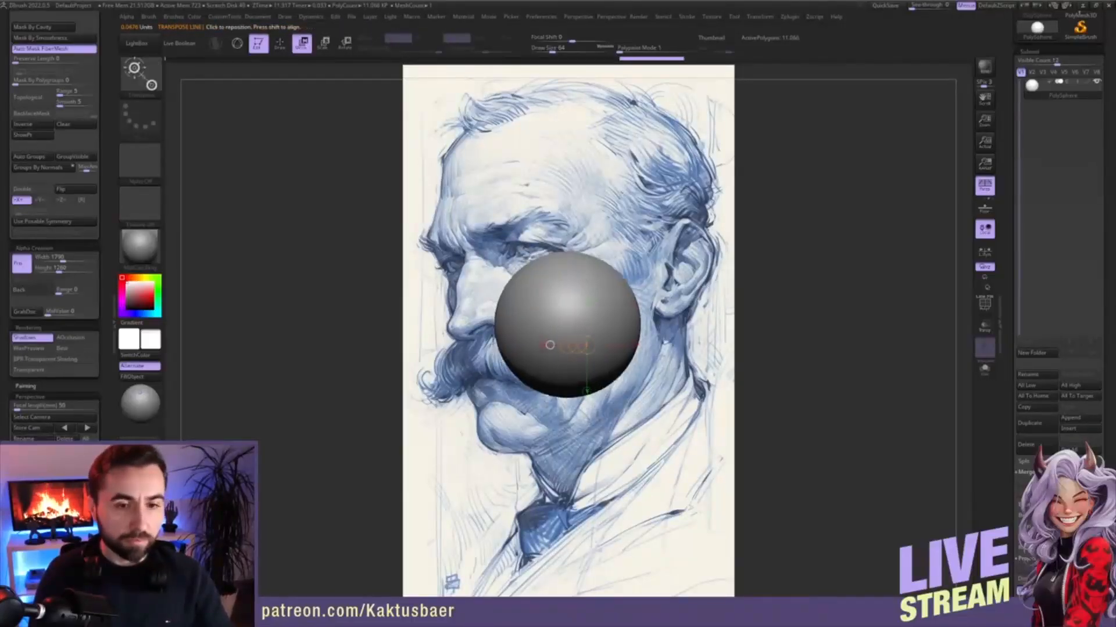
drag(585, 347, 649, 349)
ctrl+drag(810, 199, 799, 235)
alt+drag(762, 306, 719, 296)
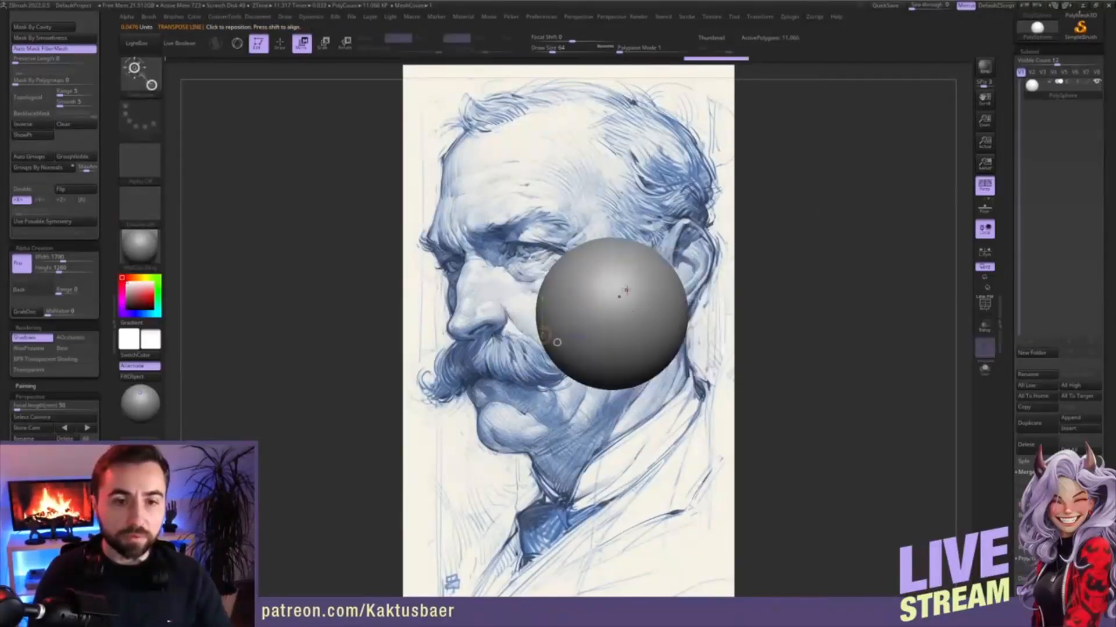
drag(624, 281, 624, 342)
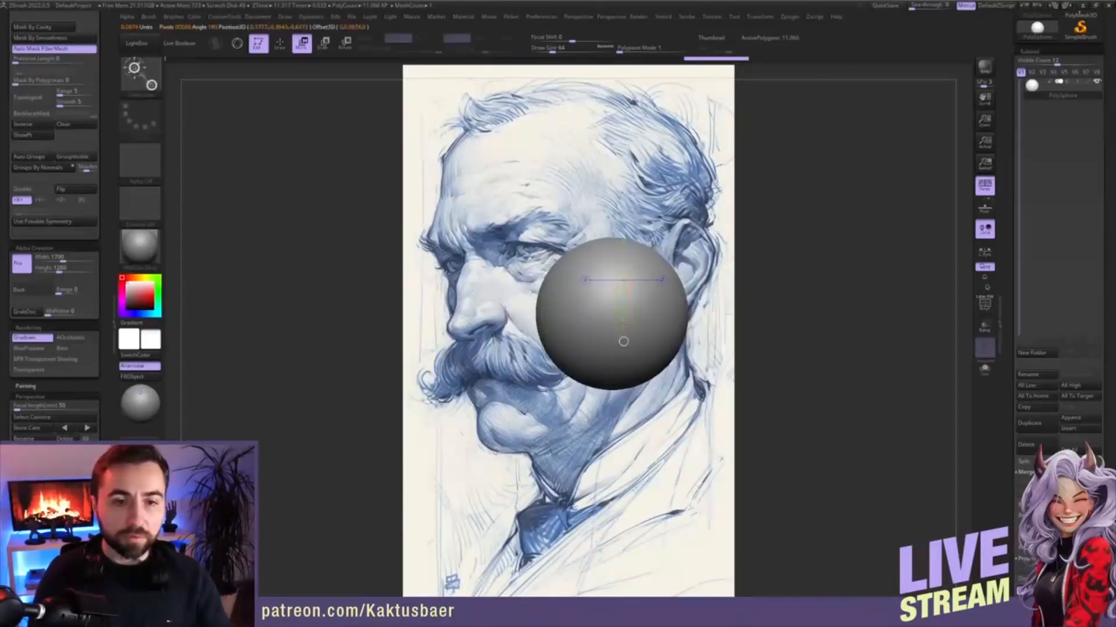
click(984, 186)
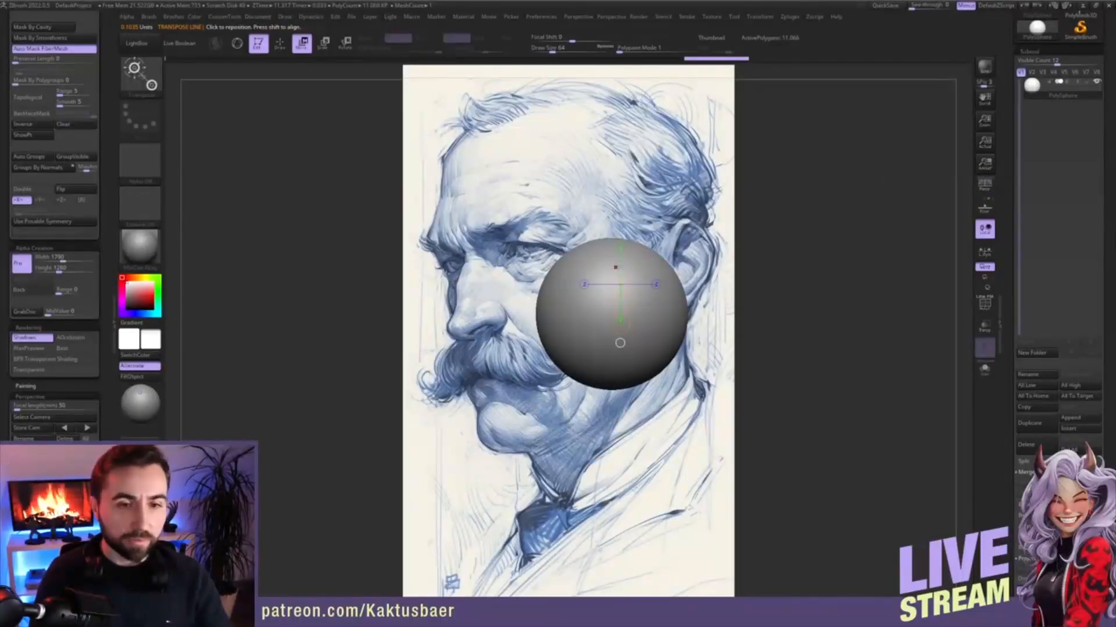
ctrl+drag(619, 306, 620, 369)
shift+drag(806, 360, 663, 334)
- Clip both sides of the stacked spheres flat and symmetrically with a vertical clip line
key(b)
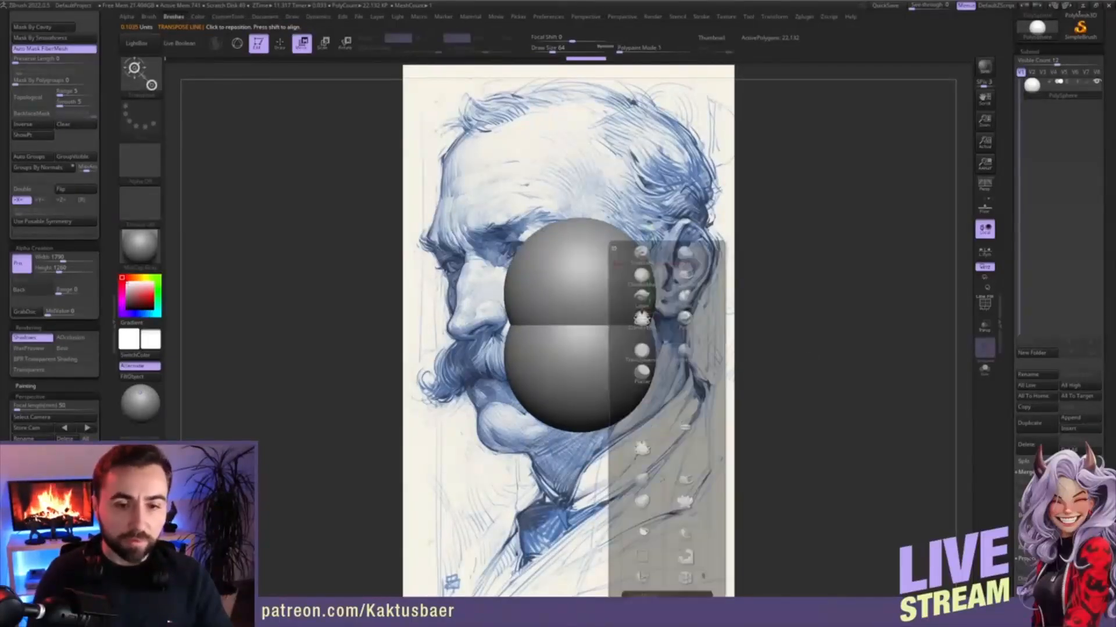
click(645, 534)
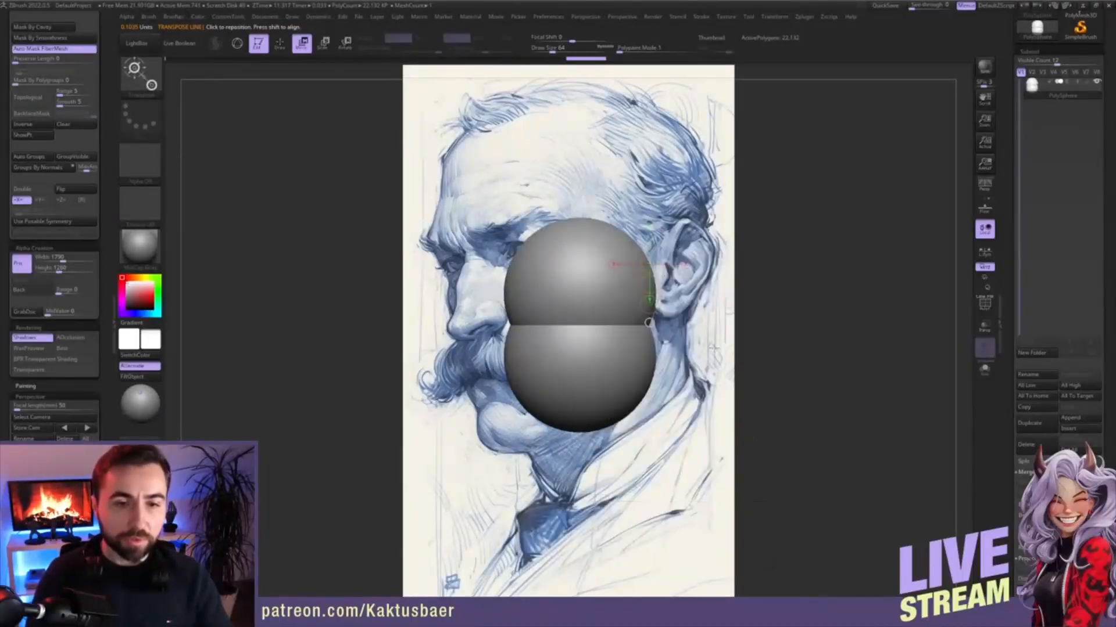
ctrl+shift+drag(636, 174, 637, 464)
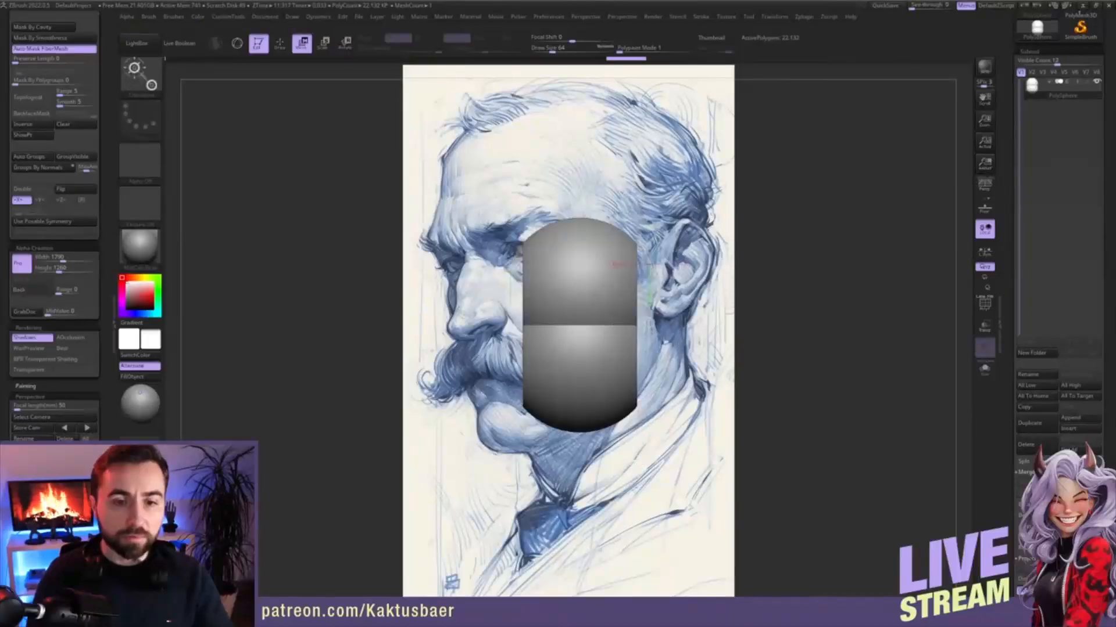
- Mask the upper sphere and clip off the lower sphere's back half and slanted underside to form a jaw block
drag(784, 331, 691, 321)
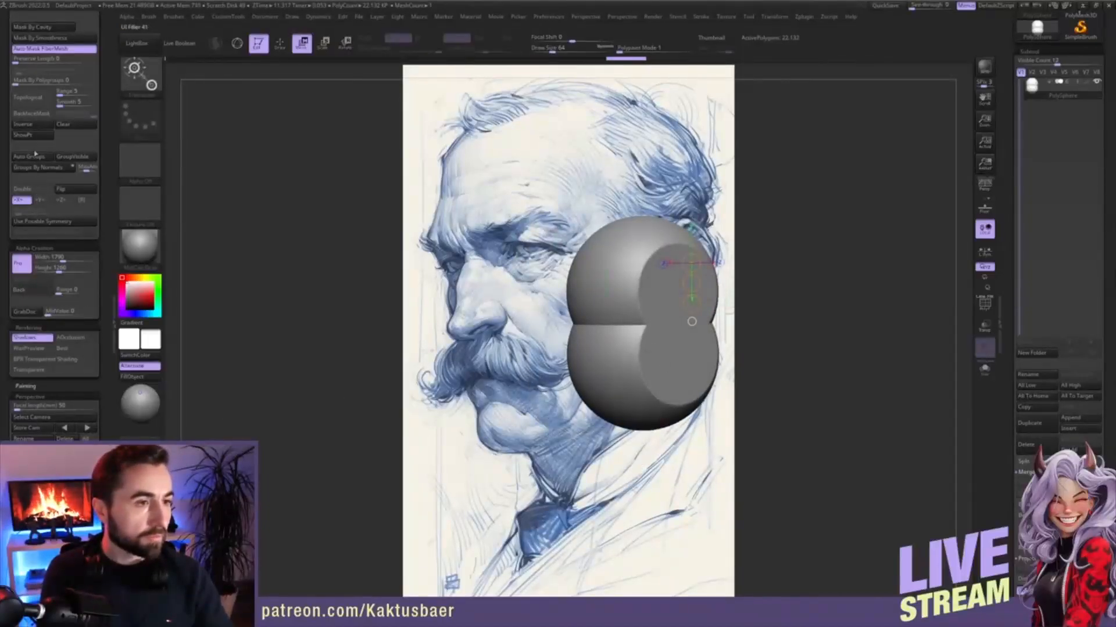
ctrl+click(677, 380)
mouse_move(778, 349)
mouse_down()
mouse_move(715, 302)
mouse_move(653, 297)
mouse_move(802, 372)
mouse_up()
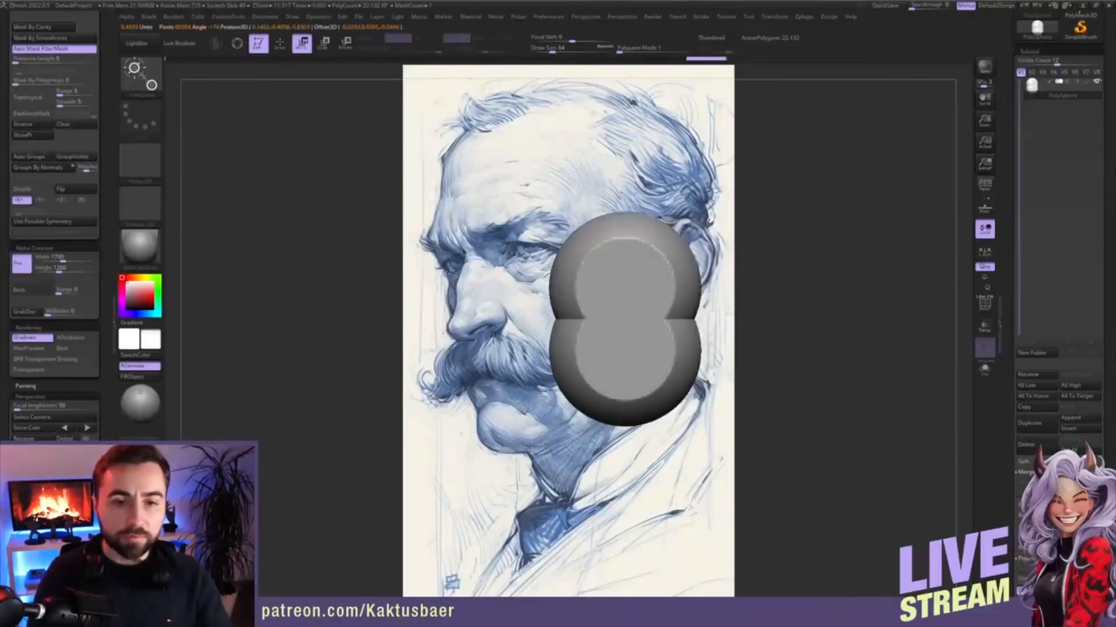
ctrl+click(677, 386)
mouse_move(628, 180)
ctrl+shift+mouse_down()
mouse_move(610, 382)
mouse_move(625, 455)
ctrl+shift+mouse_up()
ctrl+shift+drag(663, 397, 510, 433)
key(q)
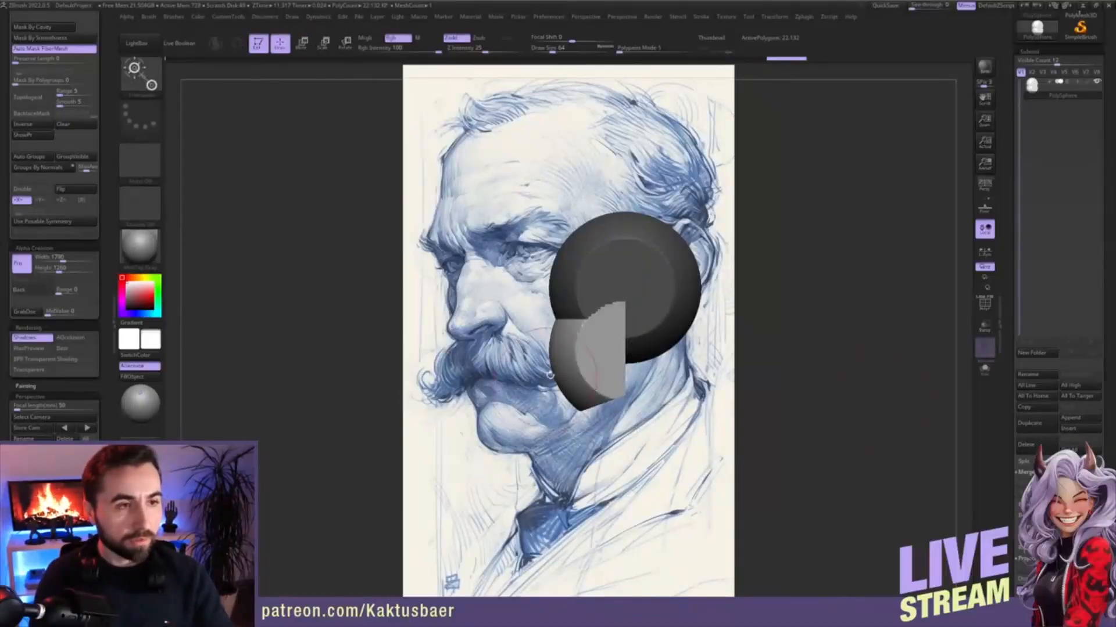
- Shape the unmasked jaw block with the Move brush, tapering it toward the chin and adjusting its lower contour
right_drag(573, 384, 602, 395)
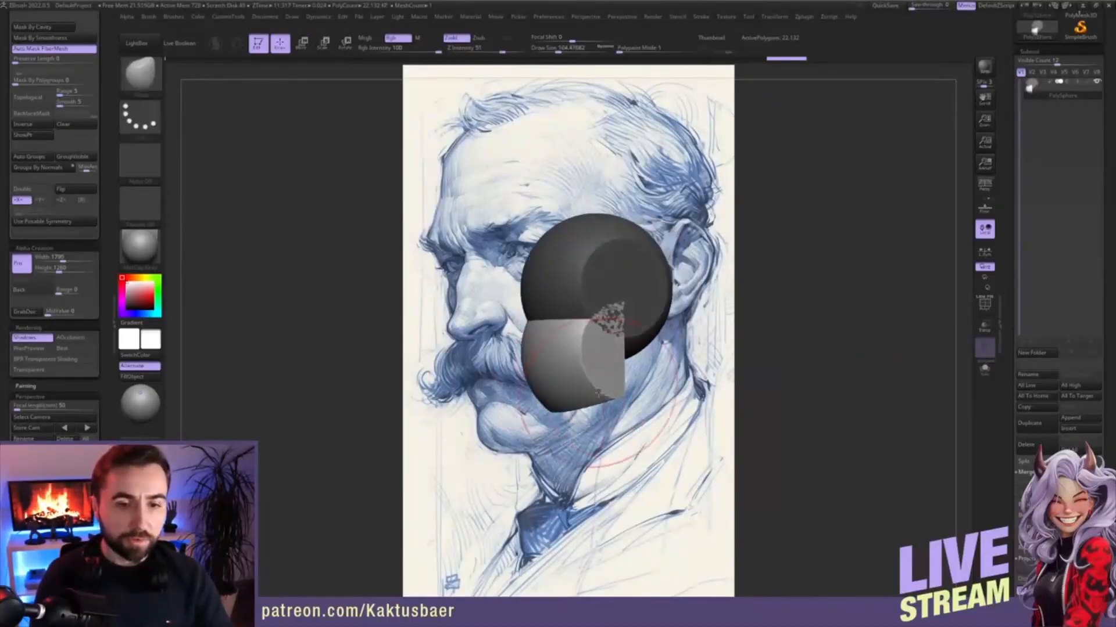
drag(565, 402, 569, 415)
mouse_move(570, 415)
shift+right_down()
mouse_move(584, 415)
mouse_move(602, 388)
mouse_move(589, 390)
mouse_move(613, 390)
shift+right_up()
key(s)
drag(610, 390, 593, 406)
key(s)
alt+right_drag(587, 385, 593, 389)
key(s)
drag(581, 391, 574, 391)
alt+right_drag(572, 395, 578, 406)
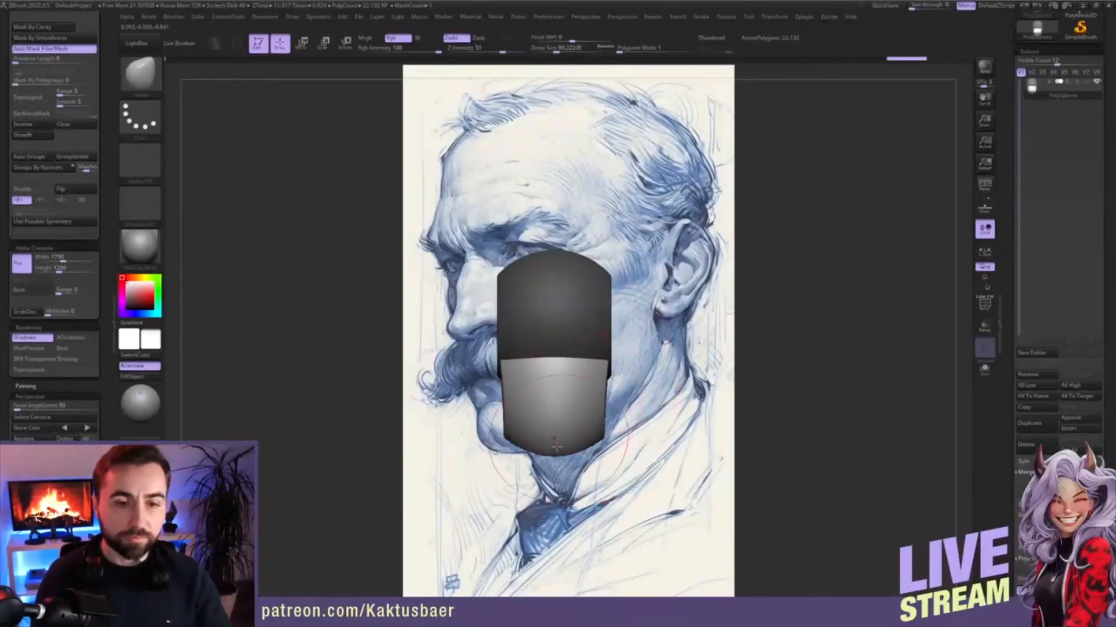
- Pull the chin slightly downward to lengthen the lower face
key(w)
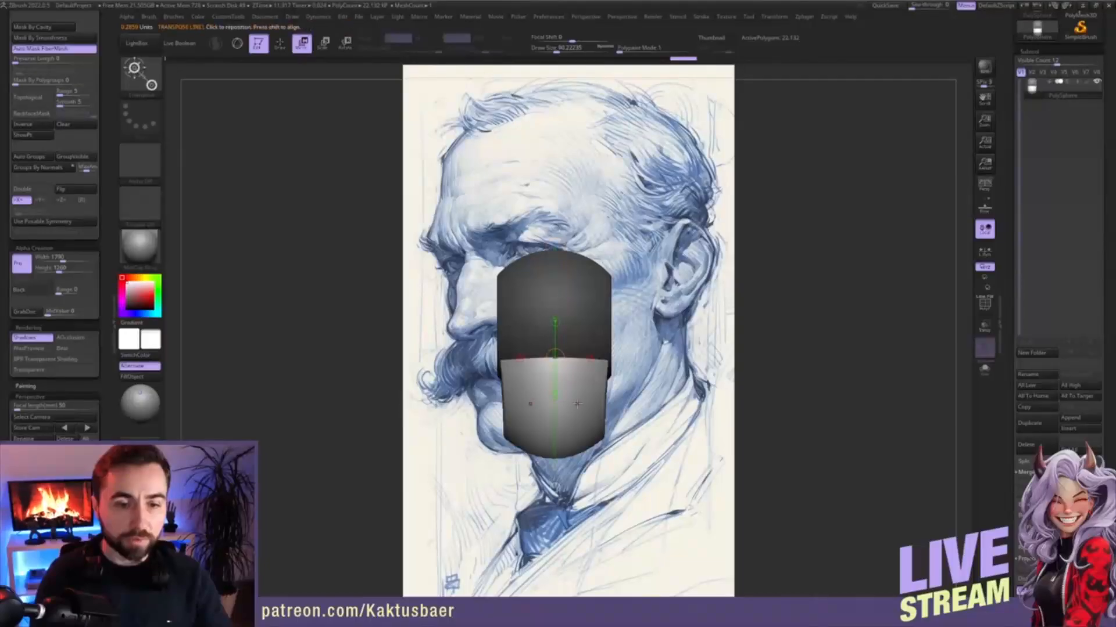
key(q)
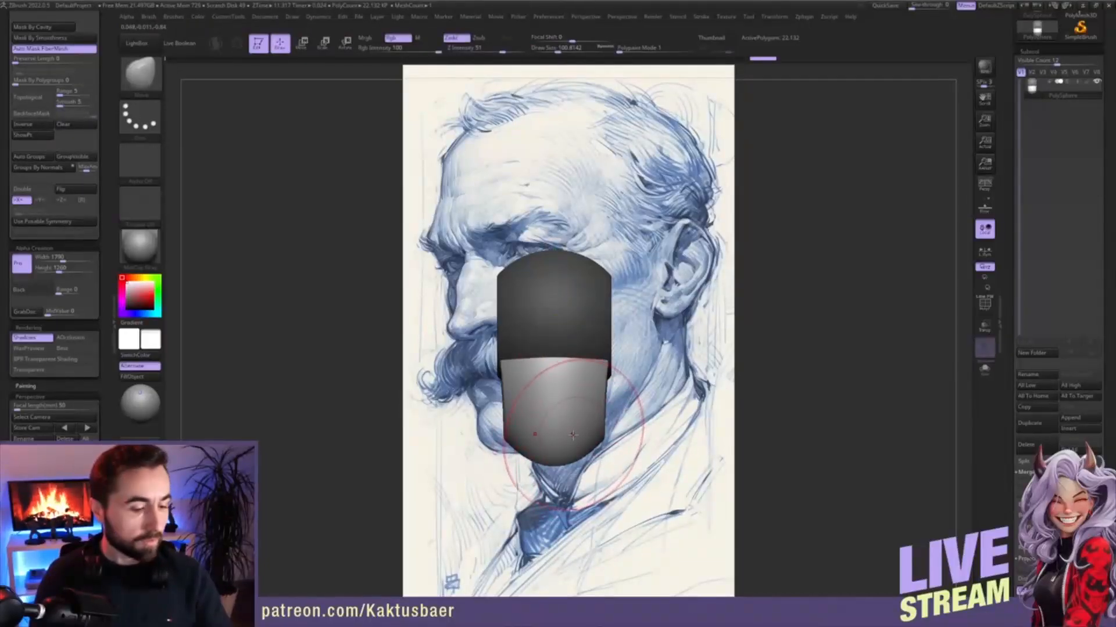
key(w)
key(q)
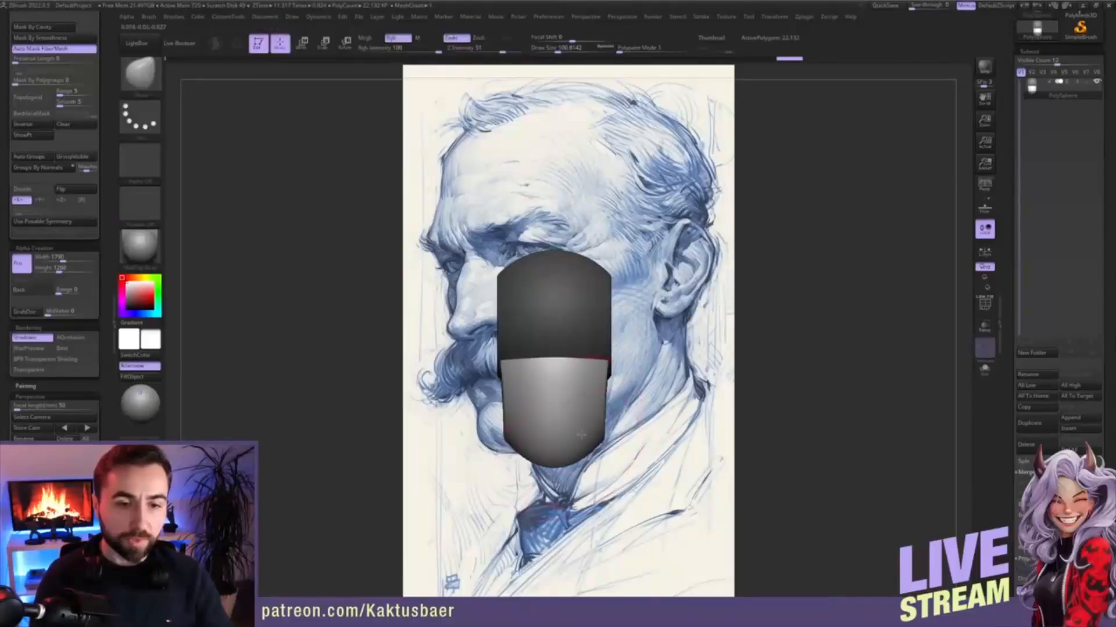
- Insert a small PolySphere at the centre of the face as the base for the nose, using the primitives insert brush
mouse_move(573, 437)
right_down()
mouse_move(563, 414)
mouse_move(528, 406)
right_up()
key(b)
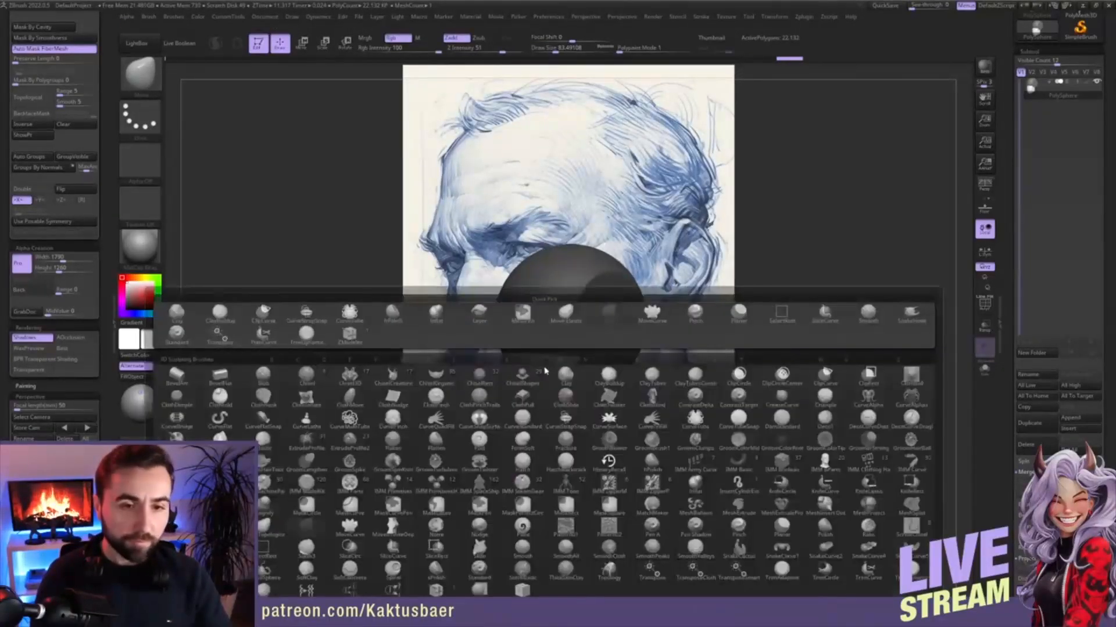
click(398, 485)
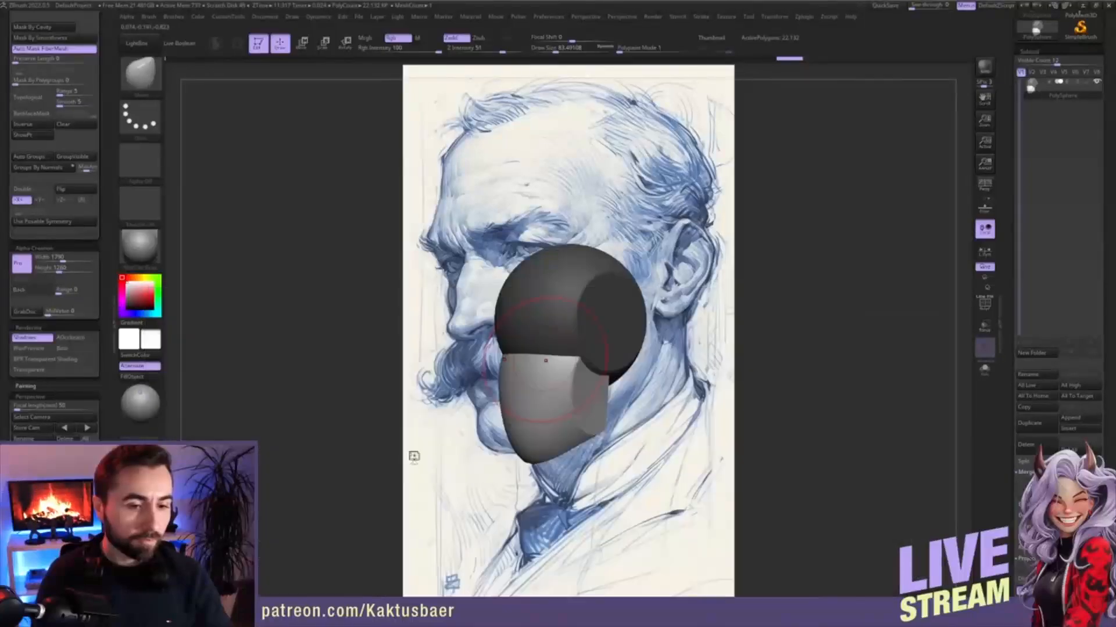
click(429, 71)
right_drag(487, 371, 520, 377)
drag(519, 397, 521, 400)
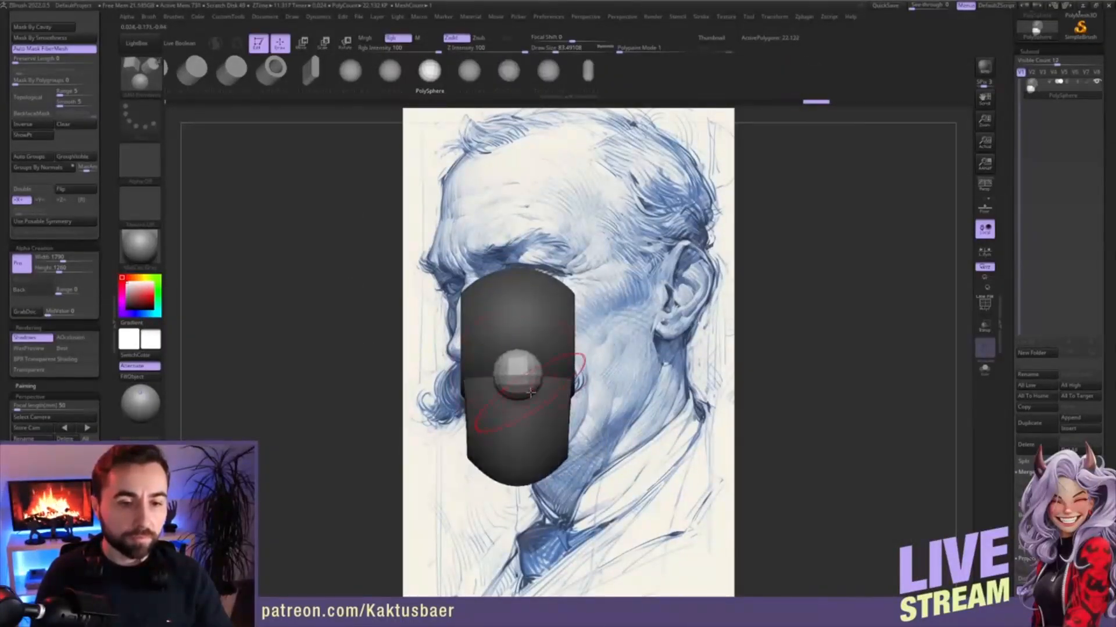
key(w)
key(q)
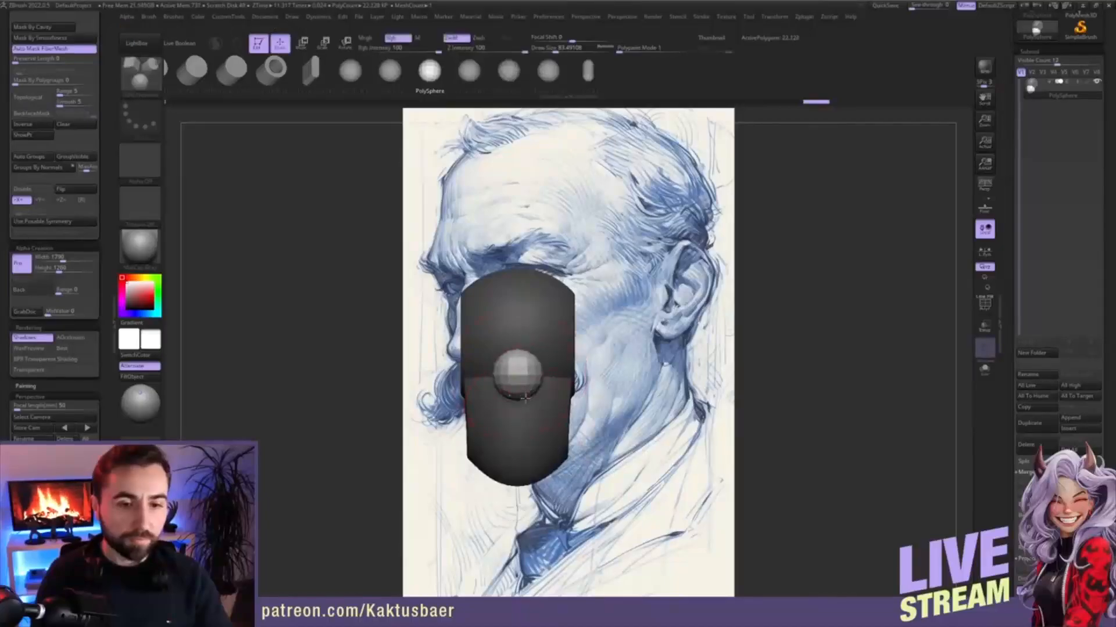
- Form the inserted sphere into a wedge-shaped nose with the Move brush, narrow at the bridge and projecting at the tip
key(b)
key(m)
key(v)
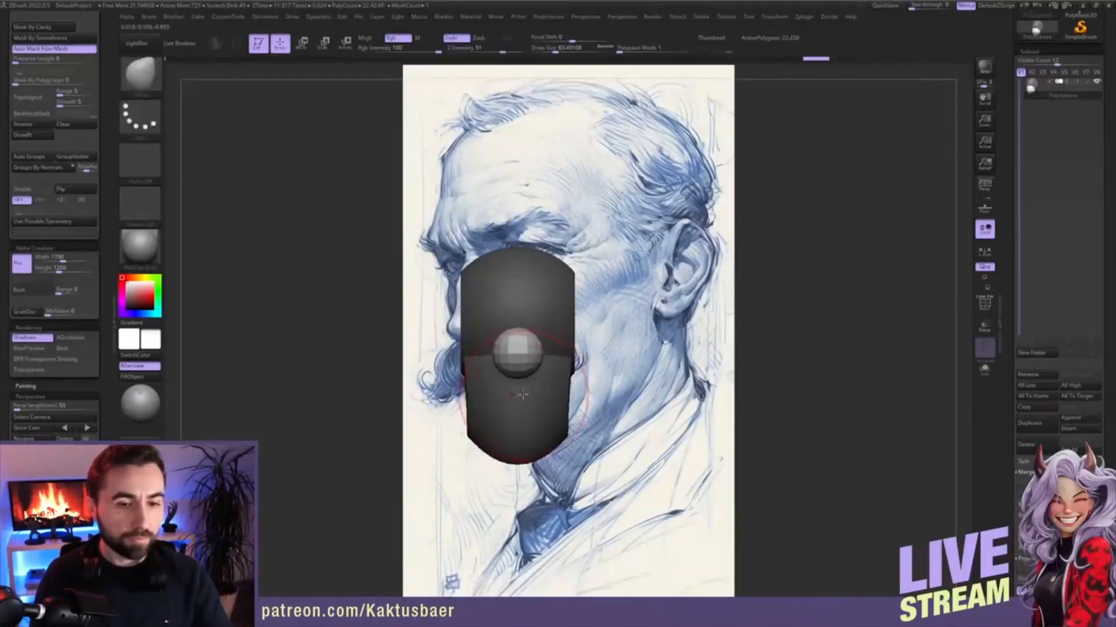
drag(519, 374, 519, 409)
drag(540, 369, 535, 368)
right_drag(535, 369, 453, 371)
drag(518, 370, 524, 368)
key(s)
drag(522, 368, 556, 336)
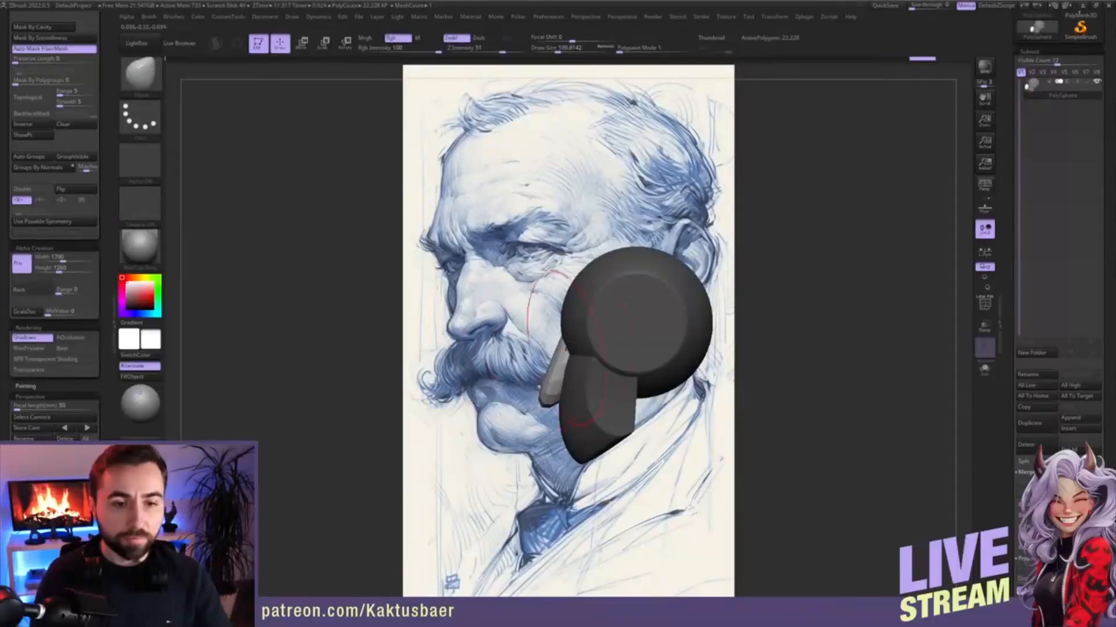
drag(548, 397, 539, 389)
key(s)
mouse_move(541, 388)
alt+right_down()
mouse_move(523, 372)
mouse_move(605, 349)
alt+right_up()
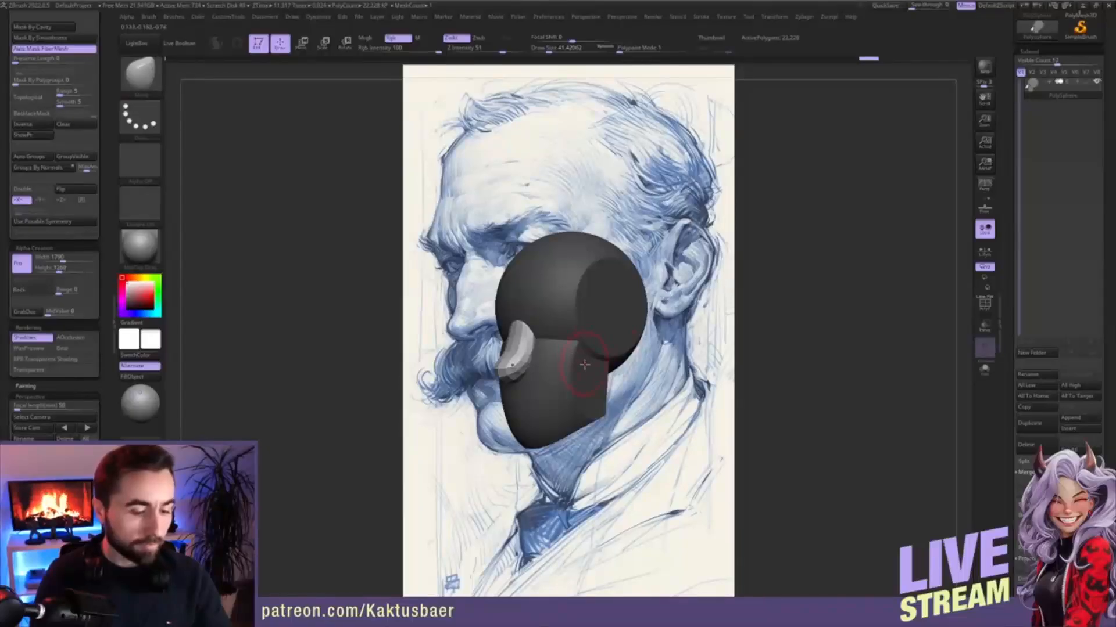
- Insert a PolySphere at the side of the head behind the jaw and narrow, shift and tilt it into an ear base
key(b)
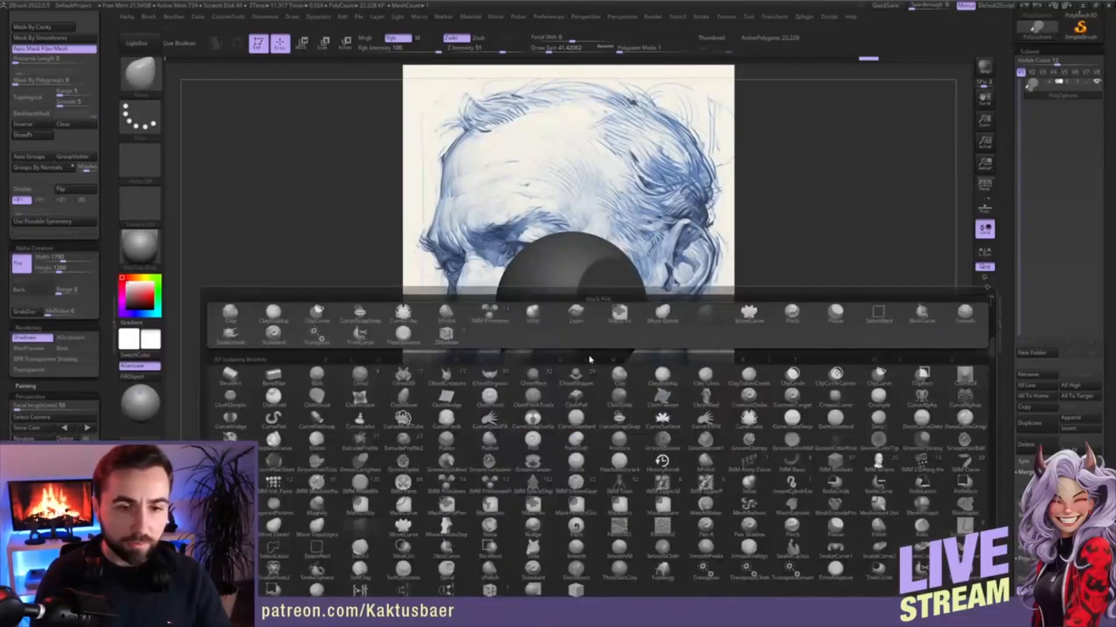
click(500, 318)
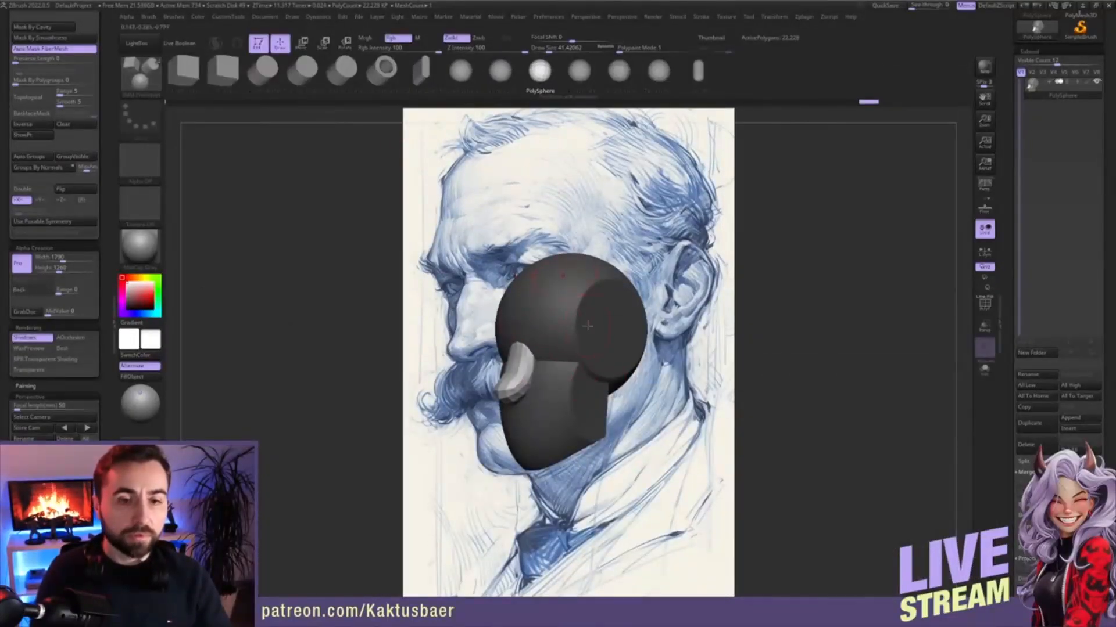
drag(606, 388, 612, 396)
right_drag(636, 388, 584, 400)
key(w)
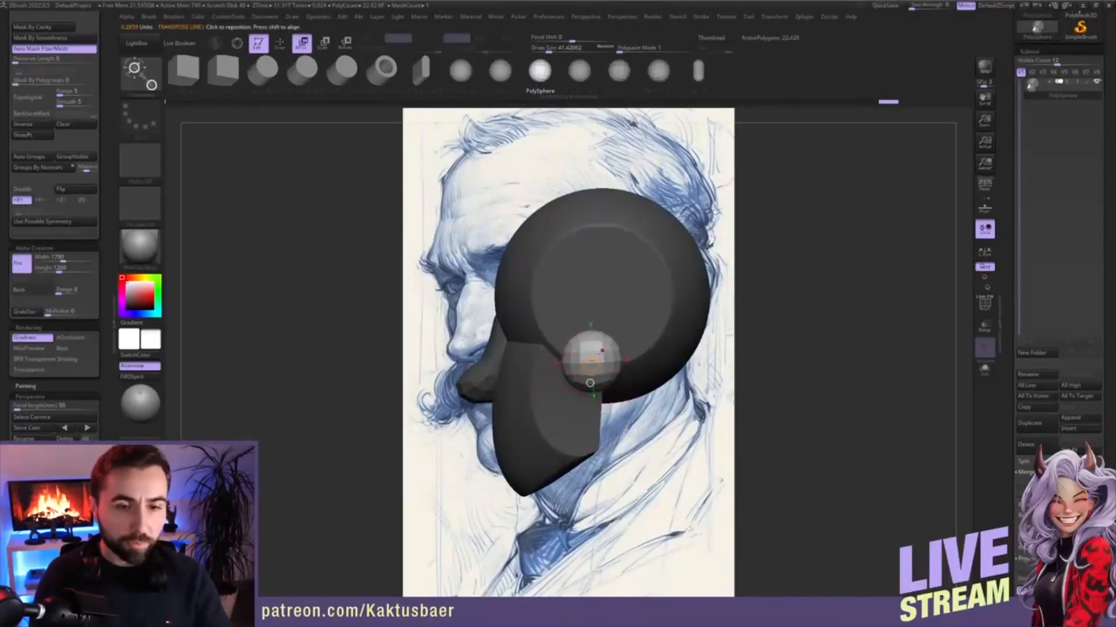
shift+drag(592, 351, 577, 263)
key(r)
key(q)
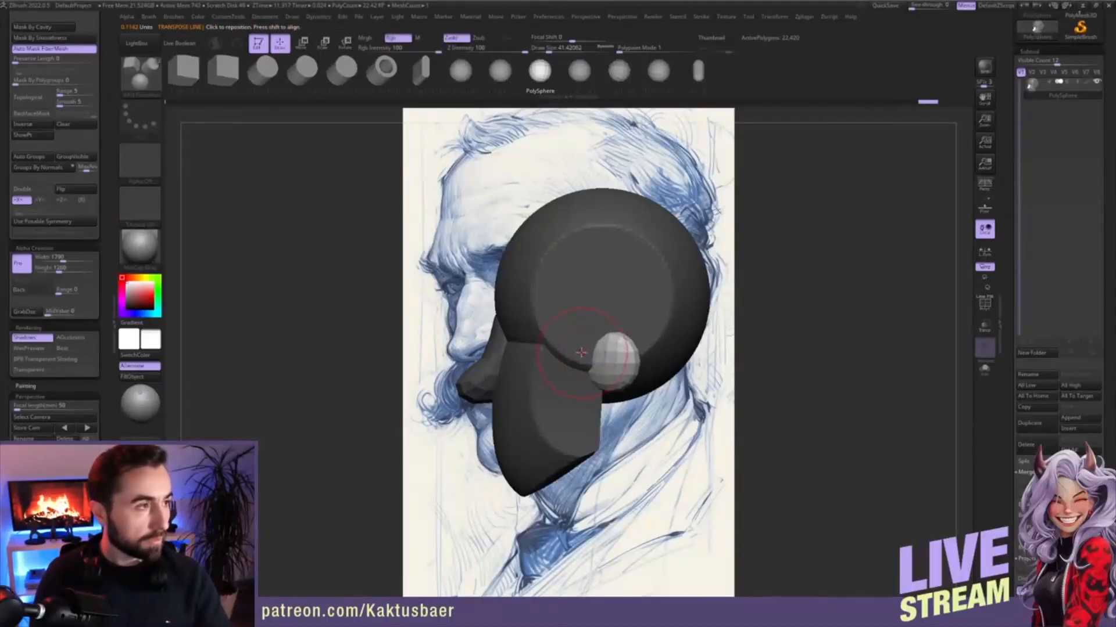
- Pull the upper part of the ear form upward with the Move brush to make it taller
mouse_move(588, 365)
right_down()
mouse_move(614, 359)
mouse_move(596, 334)
right_up()
key(b)
key(m)
key(v)
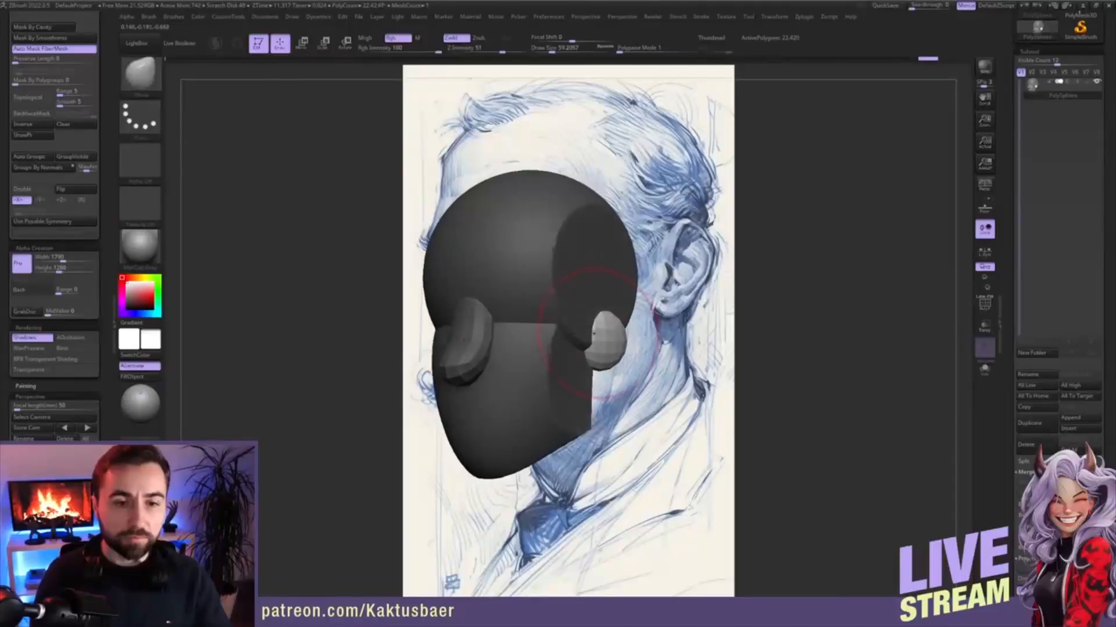
drag(606, 329, 617, 304)
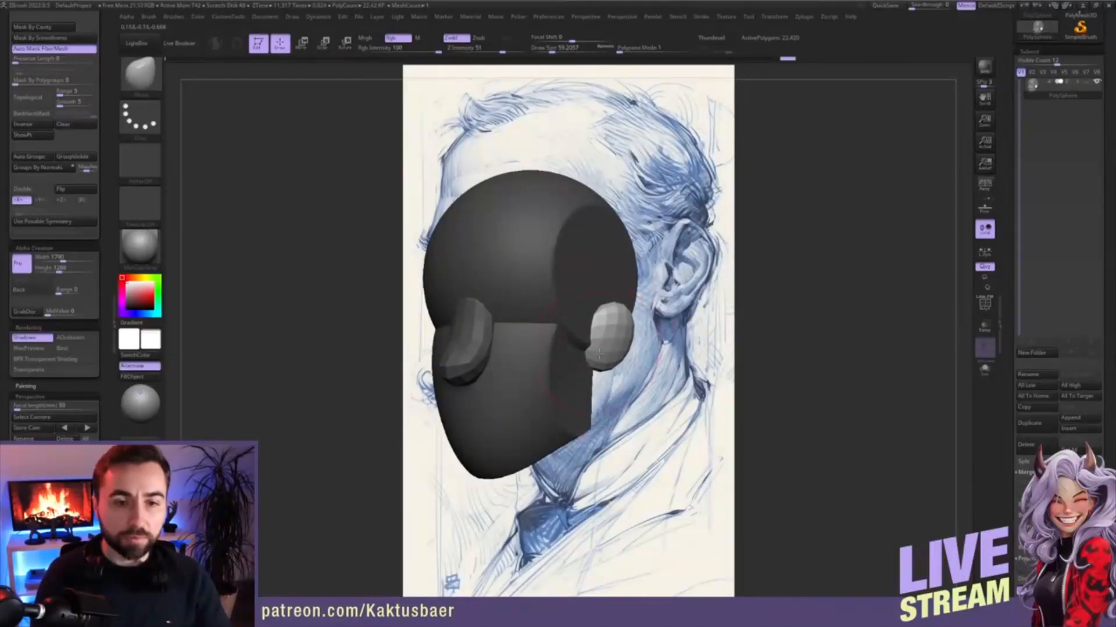
- Refine the ear with the Move brush, elongating it in profile and flaring its upper back edge away from the head
right_drag(585, 332, 620, 343)
key(r)
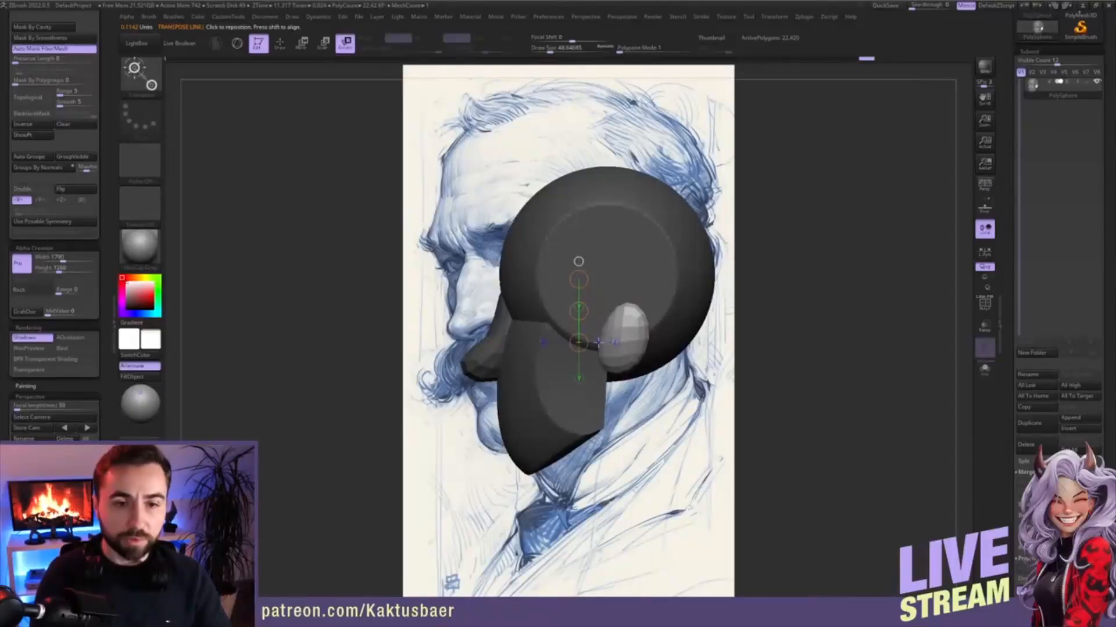
key(q)
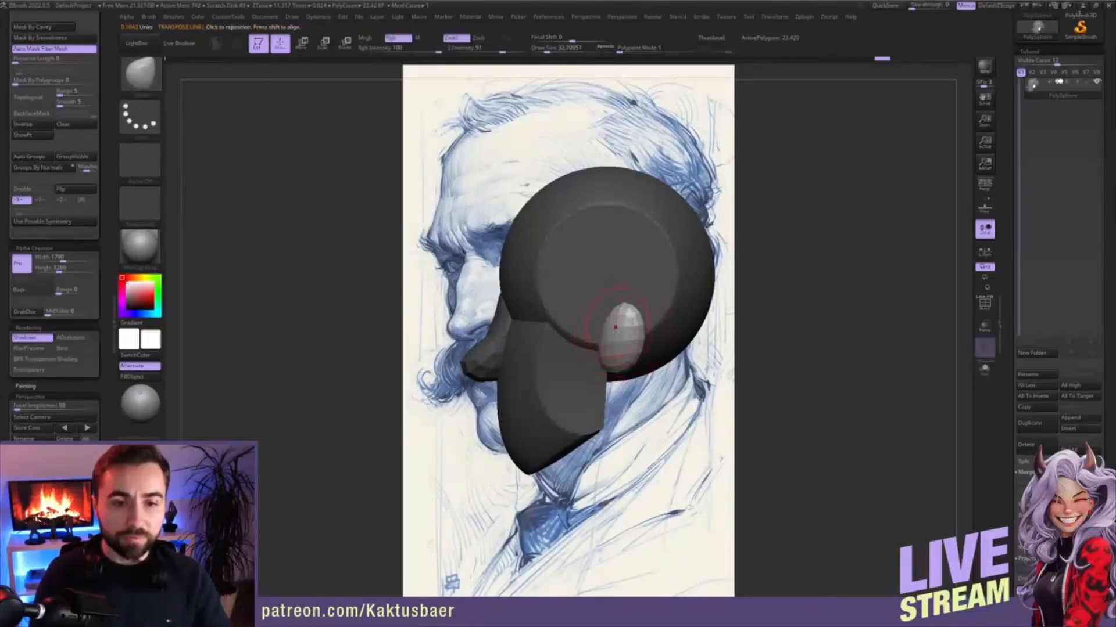
key(s)
drag(615, 327, 625, 291)
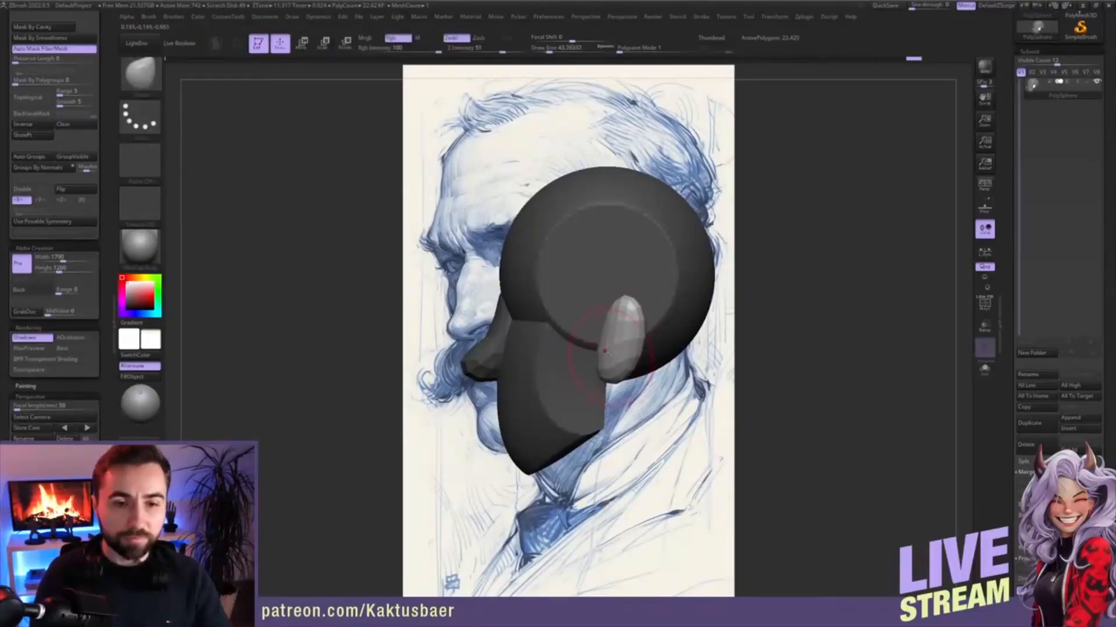
drag(605, 351, 602, 346)
right_drag(607, 370, 663, 352)
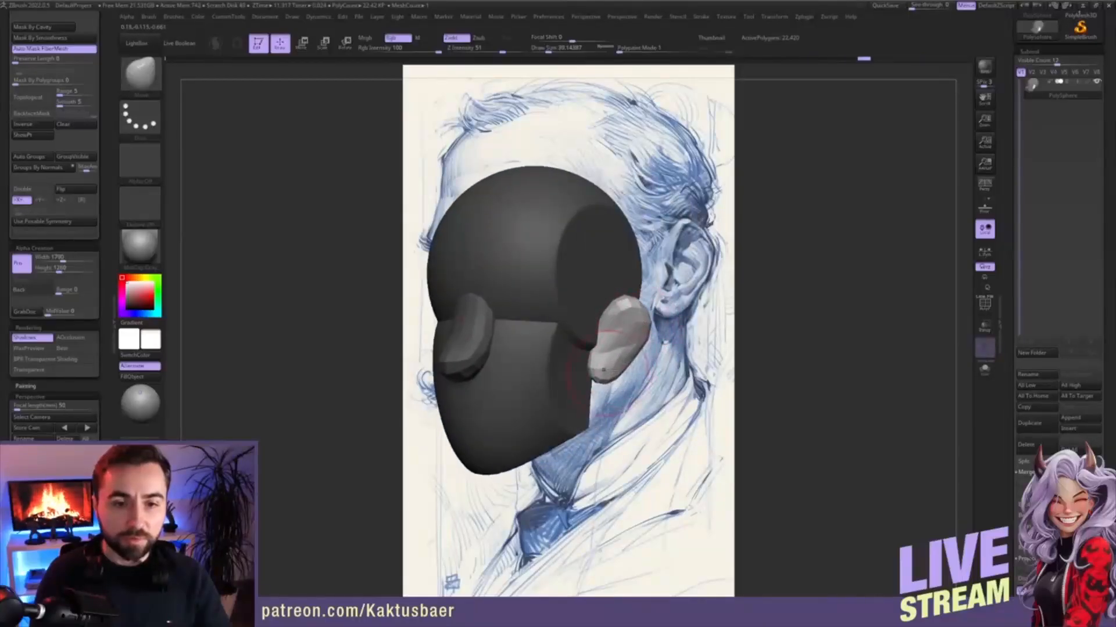
alt+right_drag(606, 372, 618, 382)
- Clear the mask and push eye sockets into the face on both sides of the nose bridge with the Move brush
ctrl+drag(768, 333, 804, 373)
key(s)
drag(531, 328, 526, 328)
alt+right_drag(524, 330, 535, 338)
mouse_move(545, 329)
mouse_down()
mouse_move(549, 318)
mouse_move(526, 336)
mouse_up()
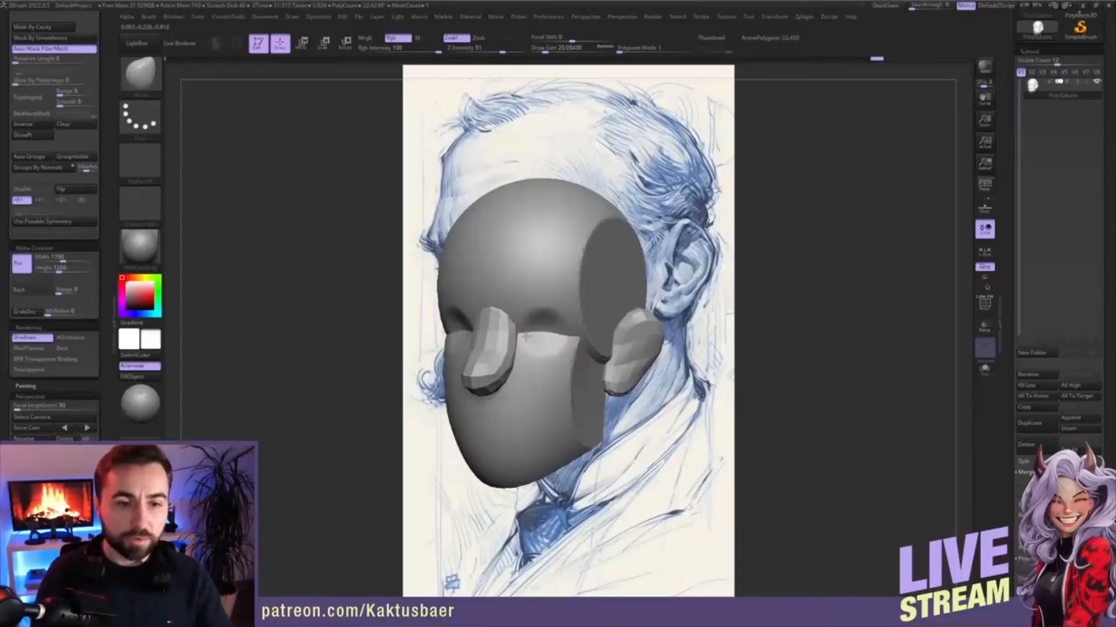
alt+right_drag(522, 339, 580, 323)
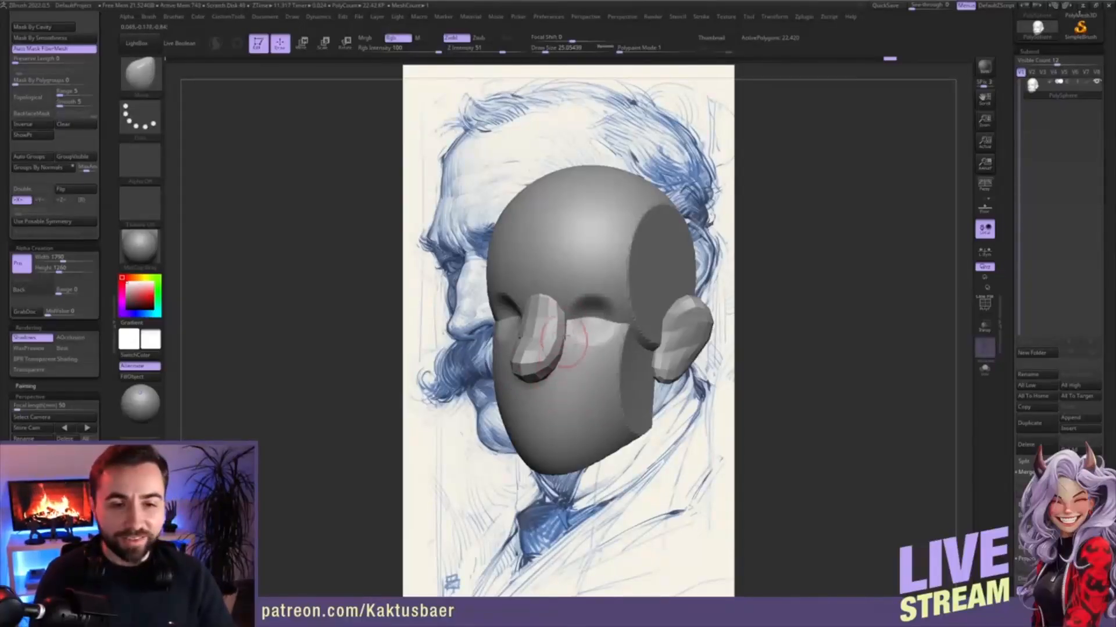
right_drag(564, 343, 587, 340)
key(w)
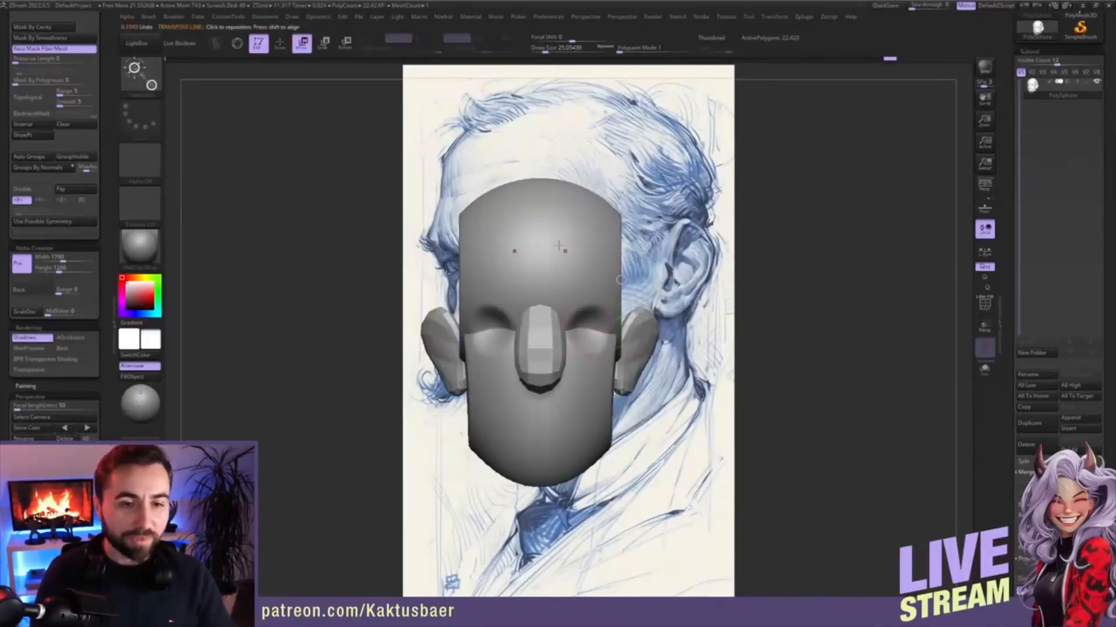
- Widen the whole head sideways, ears included, with the transpose line
drag(540, 288, 601, 289)
key(q)
mouse_move(592, 313)
right_down()
mouse_move(585, 333)
mouse_move(554, 335)
right_up()
- Mask everything except the nose and pinch its bridge narrower with the Move brush
key(w)
ctrl+click(543, 342)
key(q)
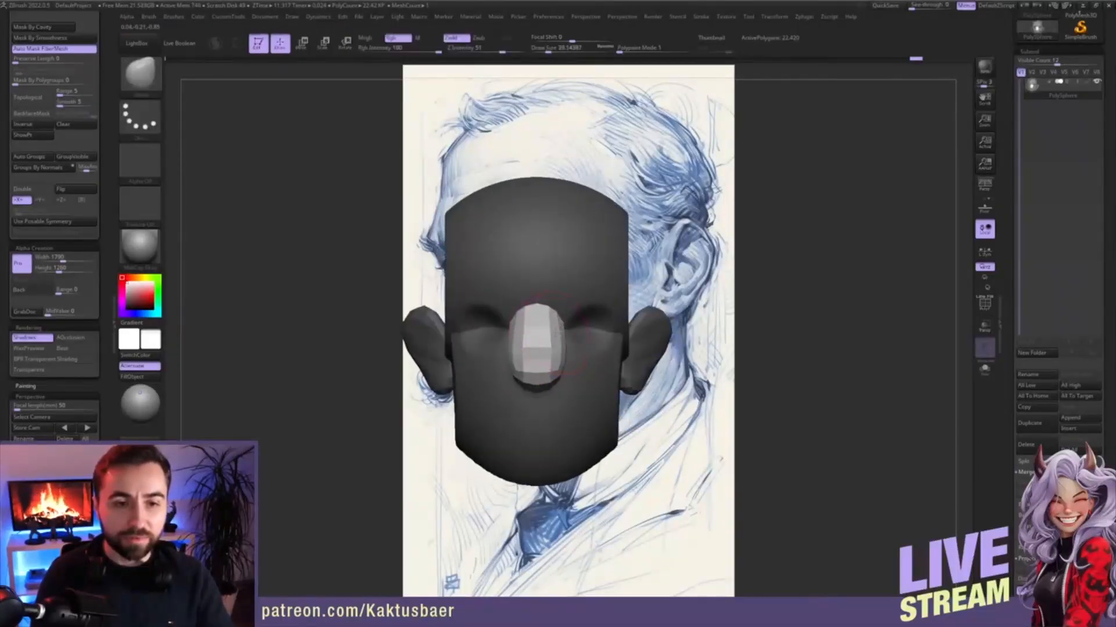
mouse_move(559, 332)
mouse_down()
mouse_move(548, 330)
mouse_move(550, 349)
mouse_up()
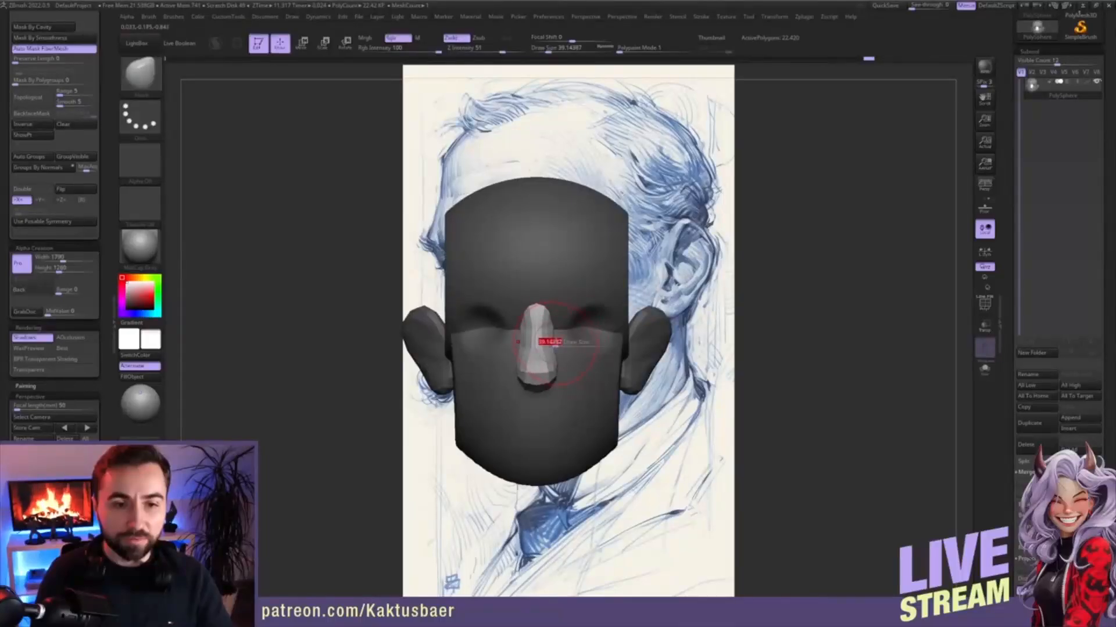
right_drag(574, 340, 613, 367)
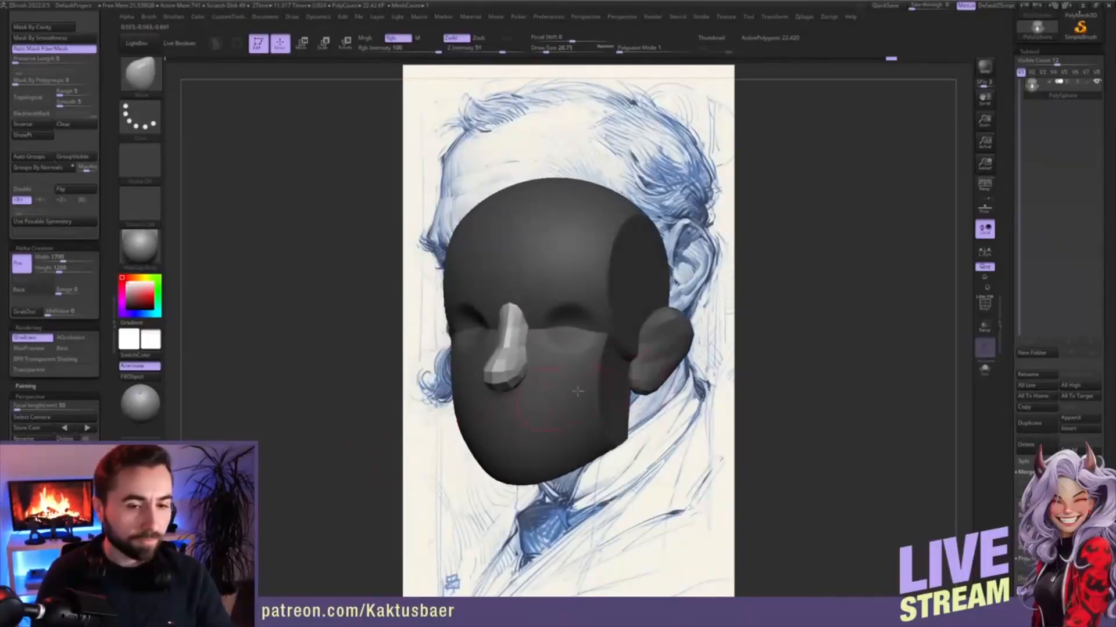
- Clear the mask and nudge the chin slightly downward with a resized Move brush
ctrl+drag(807, 347, 800, 400)
mouse_move(592, 415)
right_down()
mouse_move(558, 425)
mouse_move(559, 391)
mouse_move(543, 419)
right_up()
key(s)
mouse_move(540, 419)
mouse_down()
mouse_move(547, 396)
mouse_move(540, 425)
mouse_up()
key(s)
drag(564, 440, 566, 444)
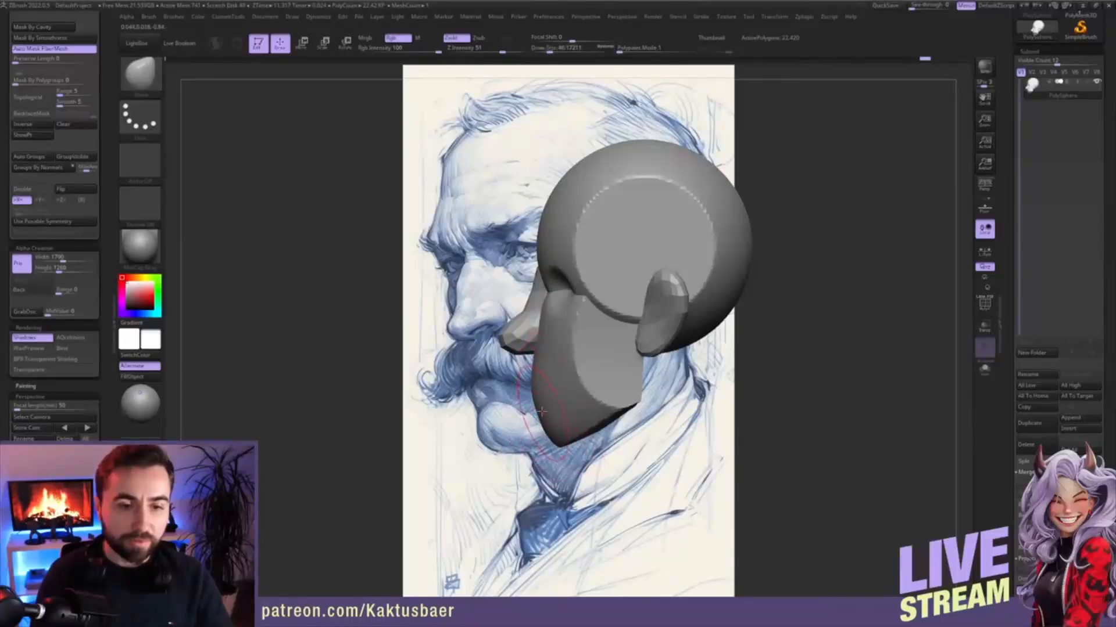
mouse_move(540, 412)
right_down()
mouse_move(570, 407)
mouse_move(571, 391)
right_up()
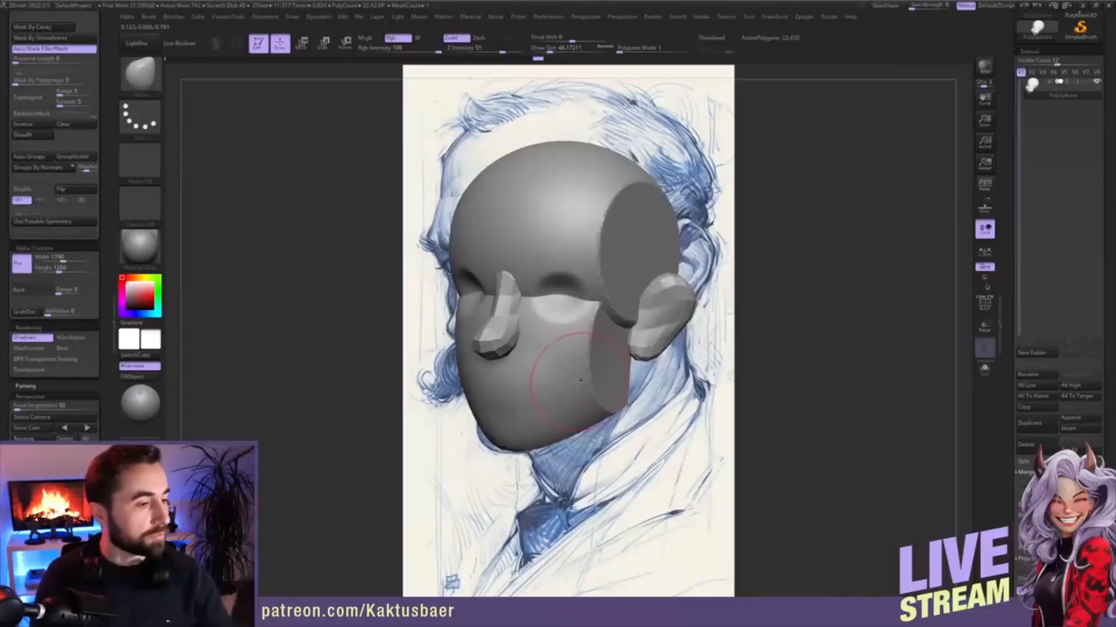
mouse_move(576, 360)
right_down()
mouse_move(632, 352)
mouse_move(632, 314)
mouse_move(636, 338)
right_up()
key(w)
ctrl+click(642, 324)
key(q)
ctrl+drag(666, 344, 688, 363)
right_drag(674, 363, 581, 361)
- Choose the primitives insert-mesh brush and set its mesh to the cylinder
key(b)
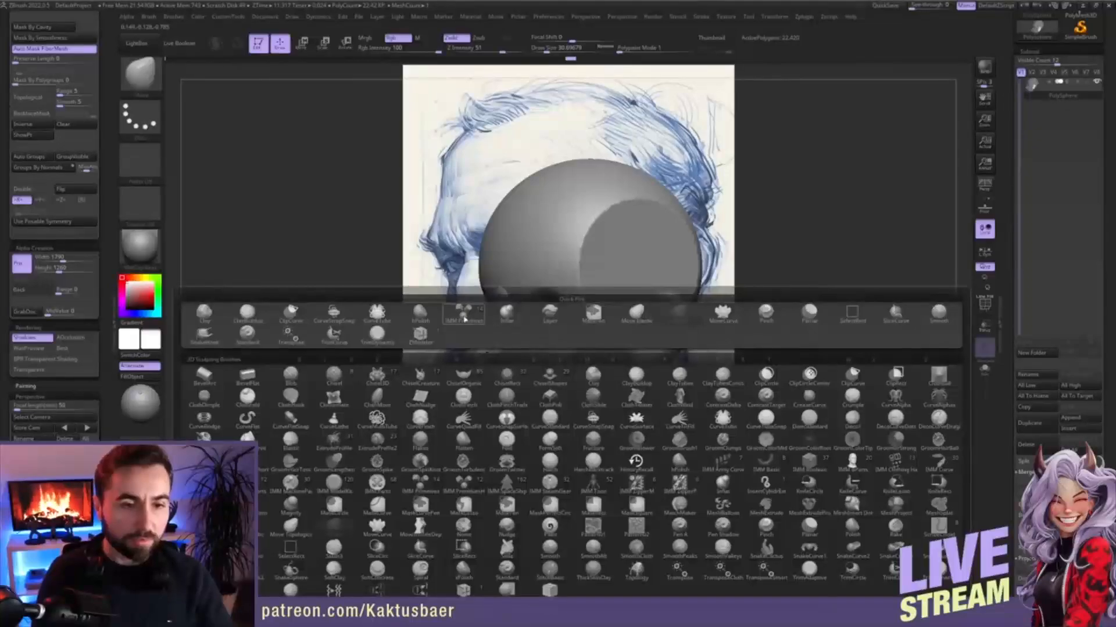
click(463, 314)
click(265, 71)
right_drag(688, 343, 582, 262)
right_drag(639, 364, 652, 356)
- Mask everything except the skull sphere and switch to the Move brush
key(w)
ctrl+click(691, 347)
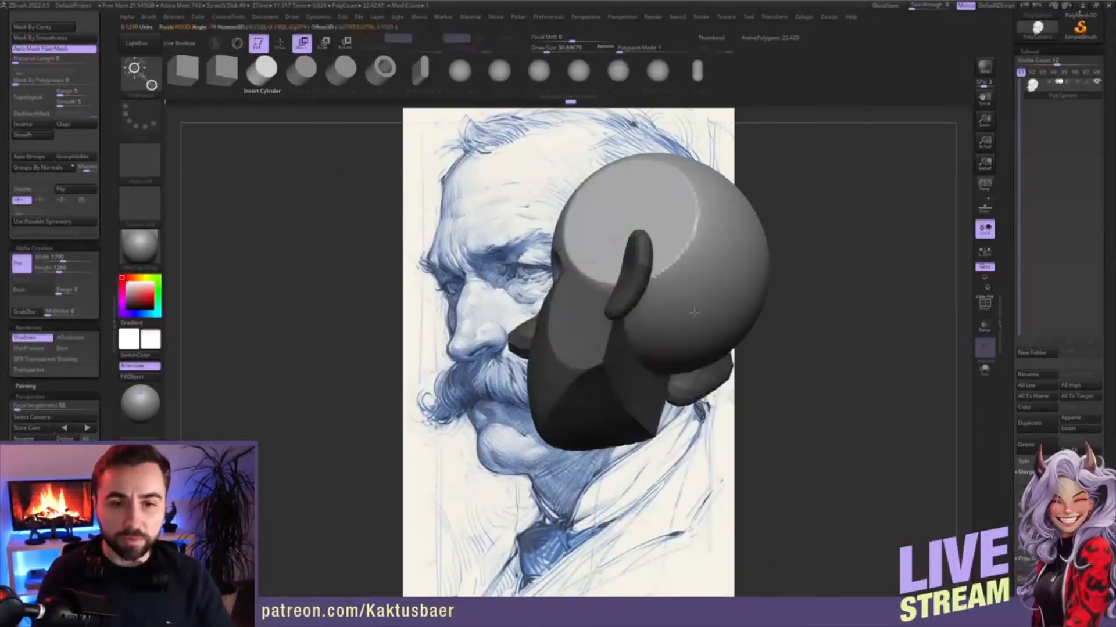
mouse_move(724, 354)
right_down()
mouse_move(742, 366)
mouse_move(758, 355)
right_up()
key(q)
alt+right_drag(668, 275, 642, 312)
key(b)
key(m)
key(v)
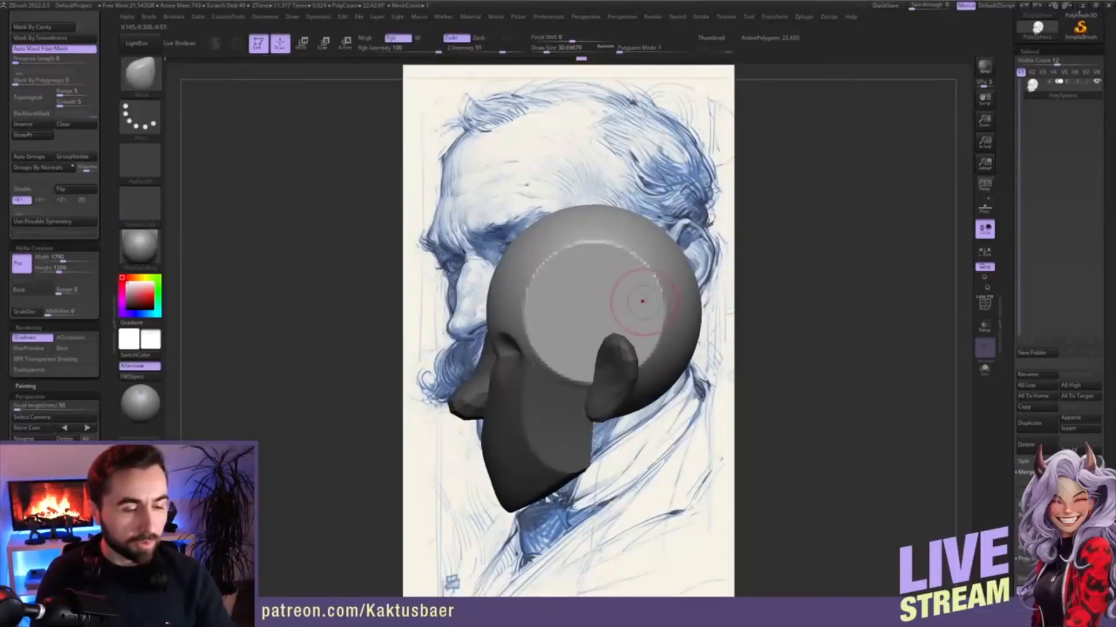
- Enlarge the Move brush and pull the upper and lower back of the skull slightly outward
key(s)
drag(643, 309, 653, 308)
alt+right_drag(660, 284, 644, 291)
key(s)
drag(643, 291, 653, 291)
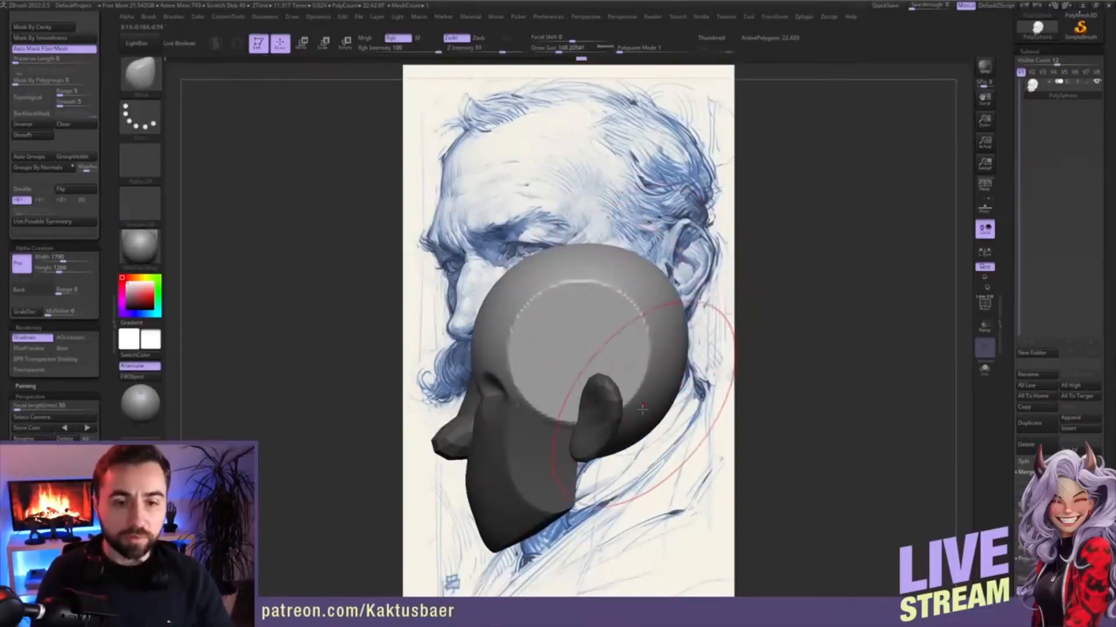
key(s)
drag(577, 377, 588, 376)
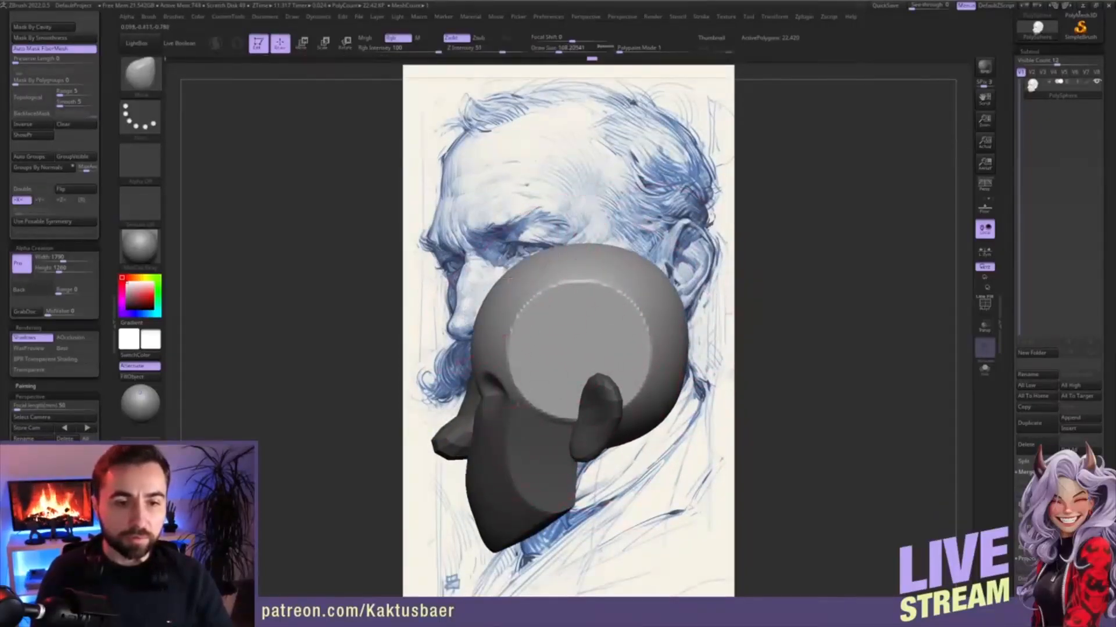
drag(657, 295, 668, 288)
drag(655, 394, 658, 402)
mouse_move(652, 401)
right_down()
mouse_move(652, 348)
mouse_move(633, 362)
right_up()
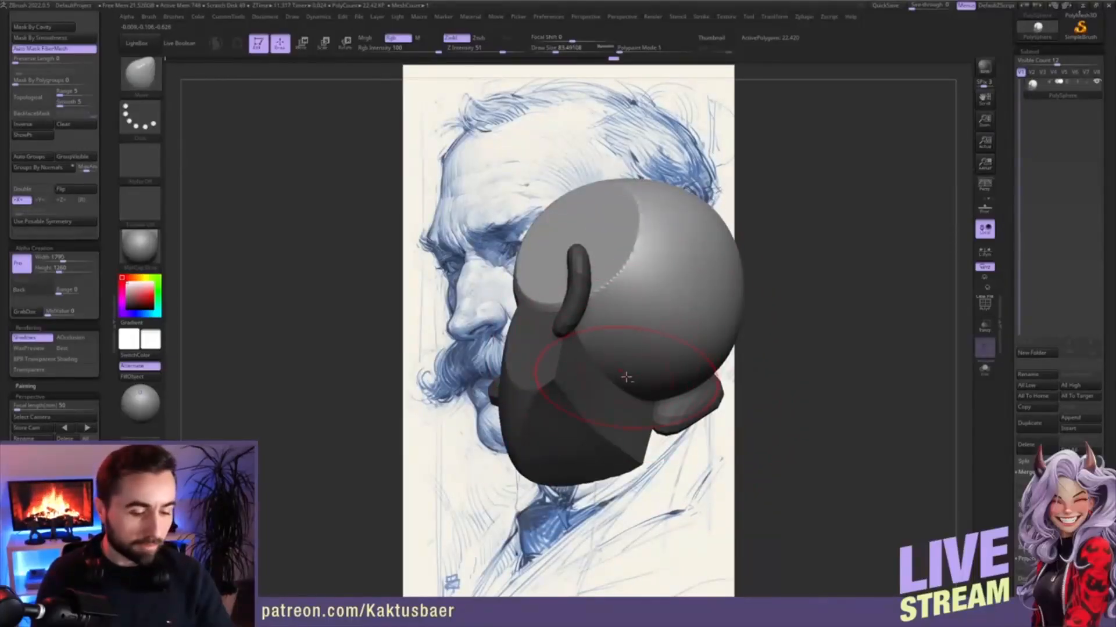
- Insert a cylinder at the underside of the skull behind the jaw as the neck
key(b)
click(520, 315)
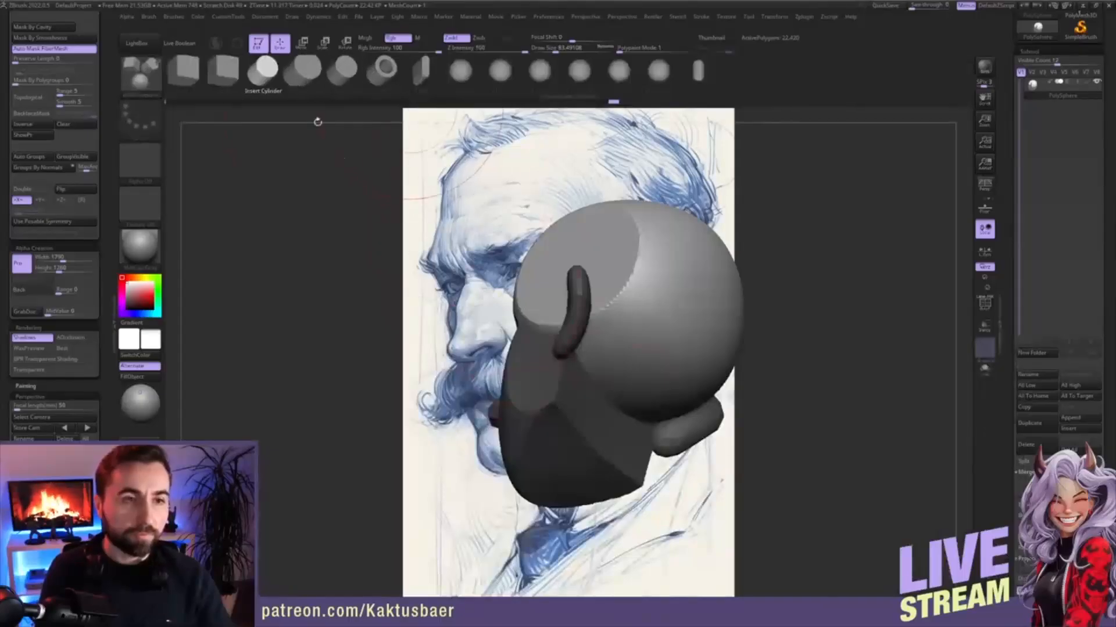
drag(629, 414, 621, 455)
key(ctrl+z)
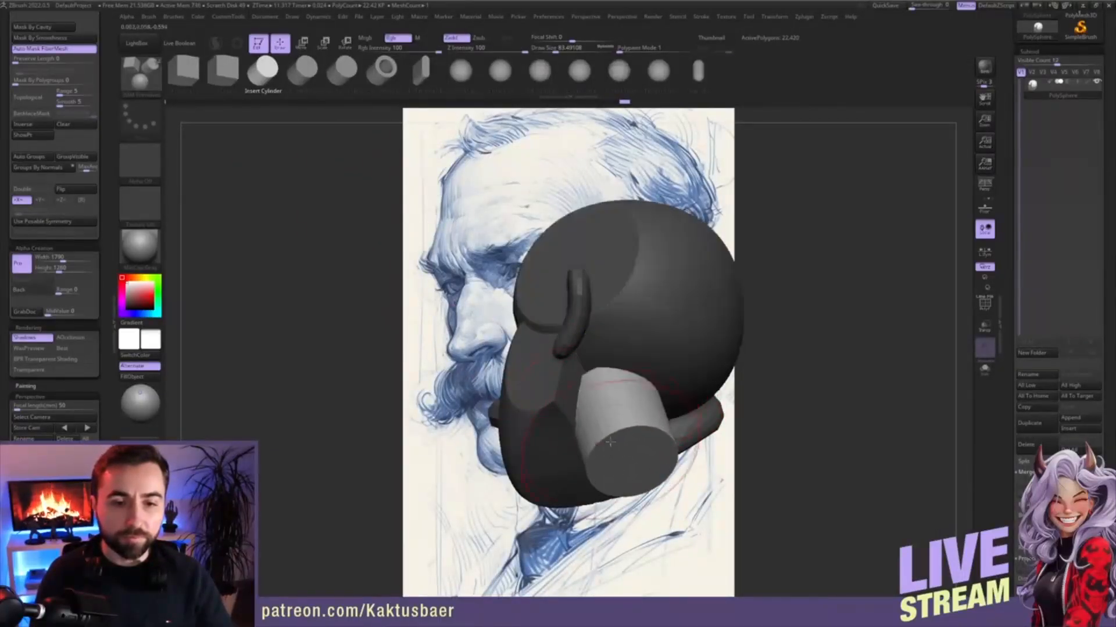
right_drag(621, 455, 639, 384)
- Lengthen the neck cylinder downward and rotate it to stand nearly upright beneath the head
key(r)
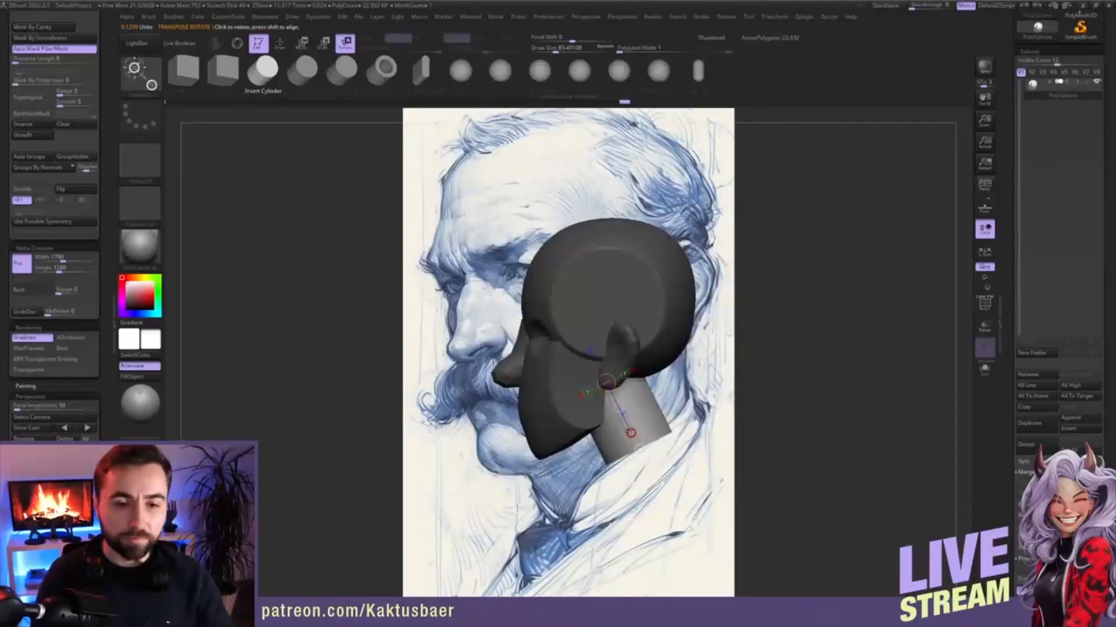
key(w)
drag(631, 432, 653, 477)
key(r)
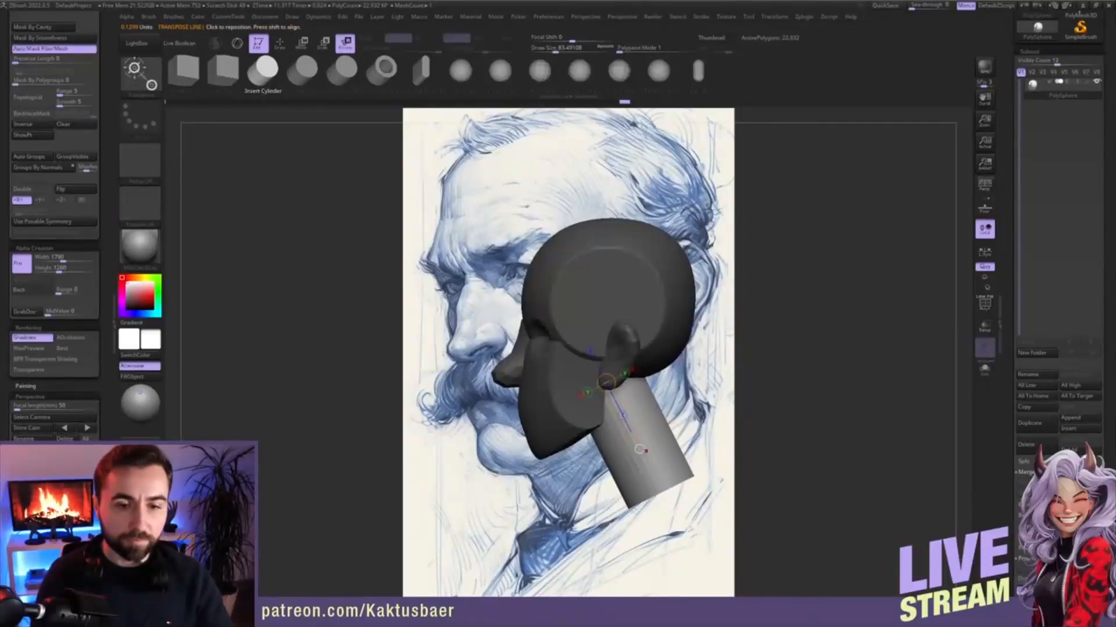
drag(631, 433, 613, 439)
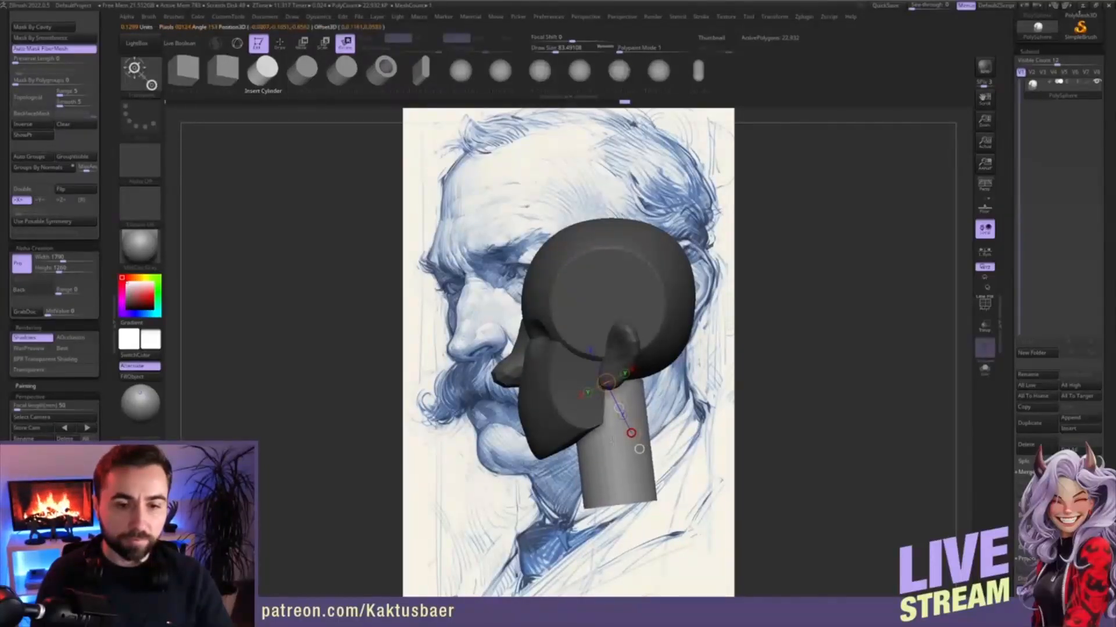
key(q)
mouse_move(583, 390)
right_down()
mouse_move(642, 372)
mouse_move(597, 372)
mouse_move(621, 369)
right_up()
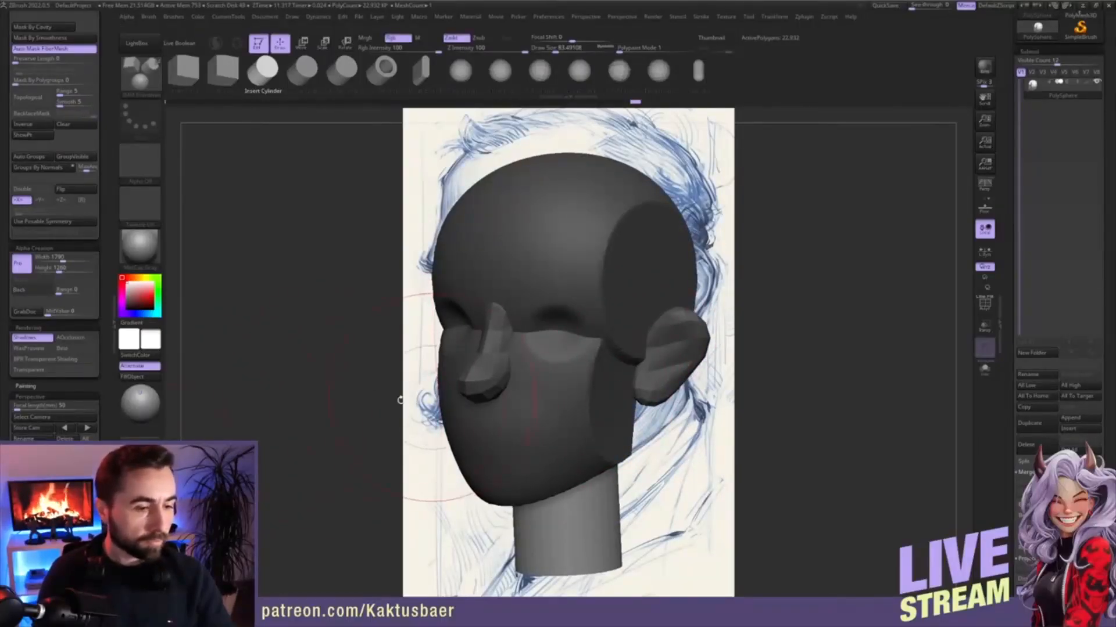
- Make the canvas see-through, line the head up over the portrait, and switch to a smaller Move brush
drag(163, 463, 159, 466)
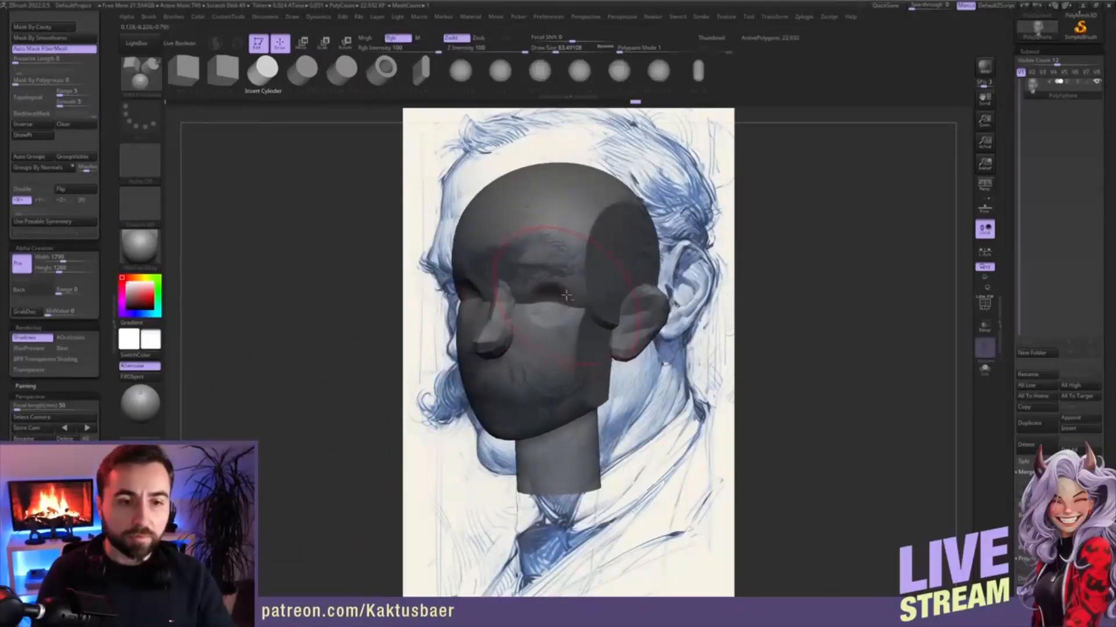
mouse_move(566, 296)
alt+right_down()
mouse_move(548, 282)
mouse_move(550, 247)
mouse_move(552, 294)
mouse_move(569, 299)
alt+right_up()
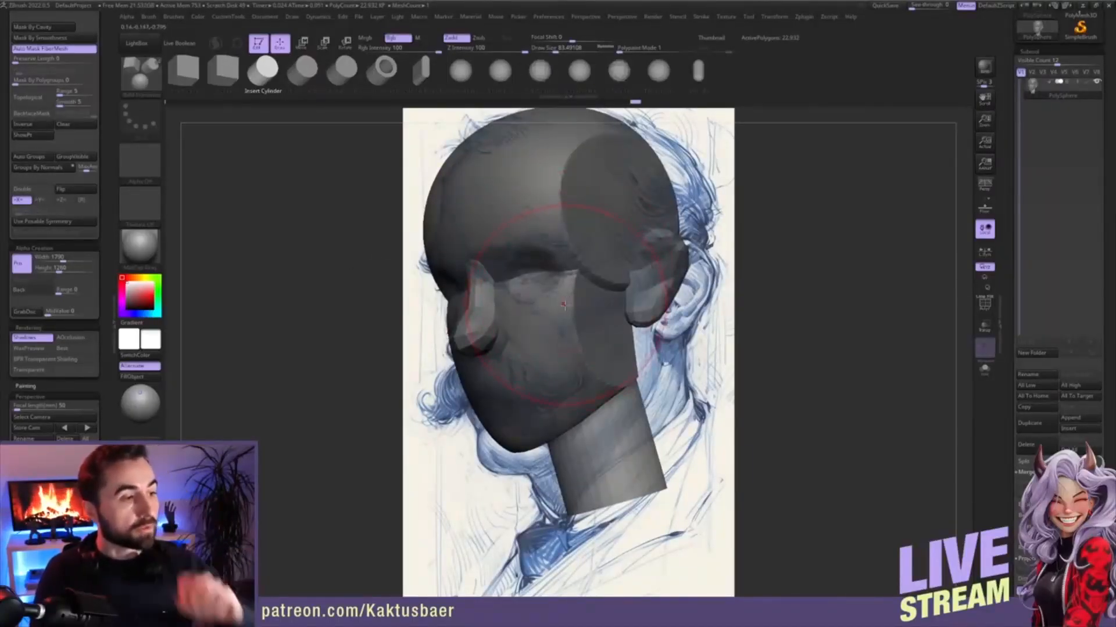
key(s)
drag(582, 264, 578, 264)
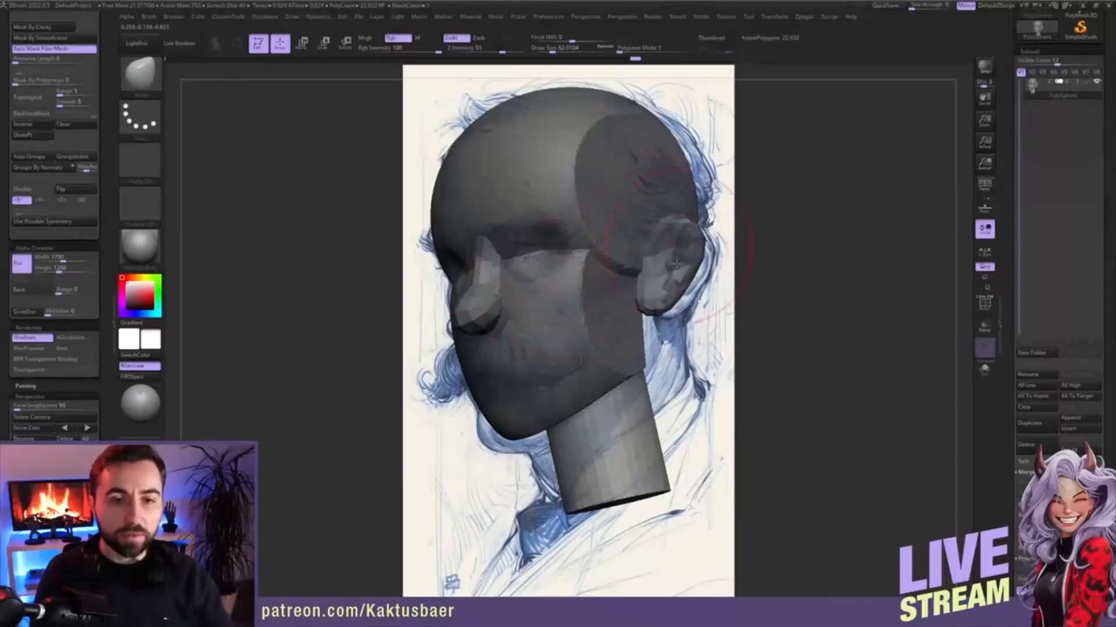
key(s)
drag(680, 265, 675, 265)
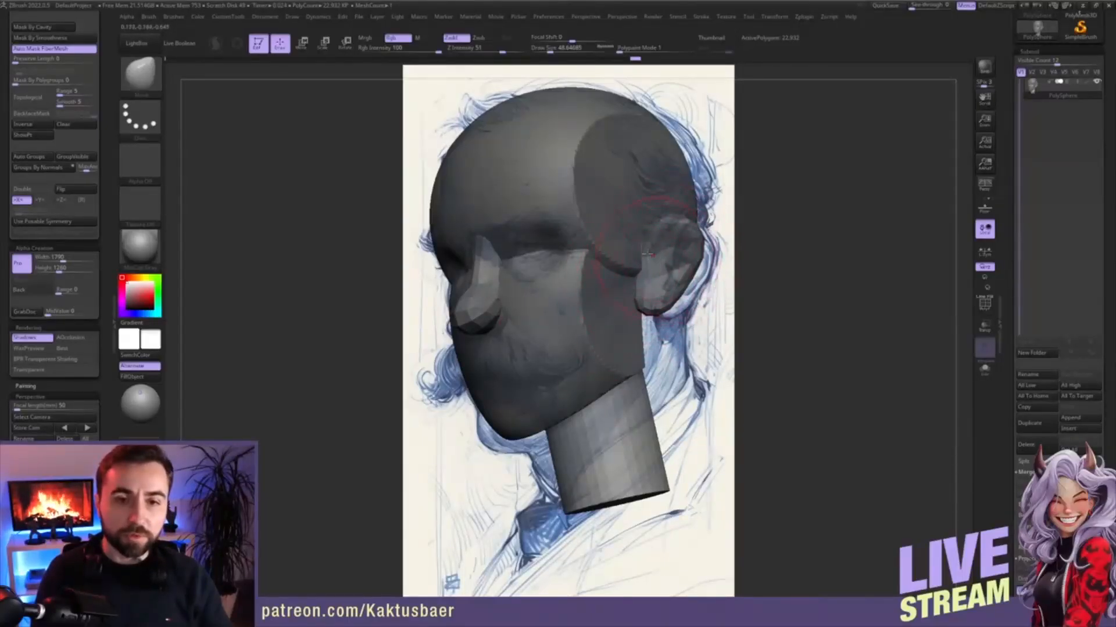
- Mask everything except the nose and pull its bridge forward to follow the portrait's nose
key(w)
ctrl+click(478, 309)
key(q)
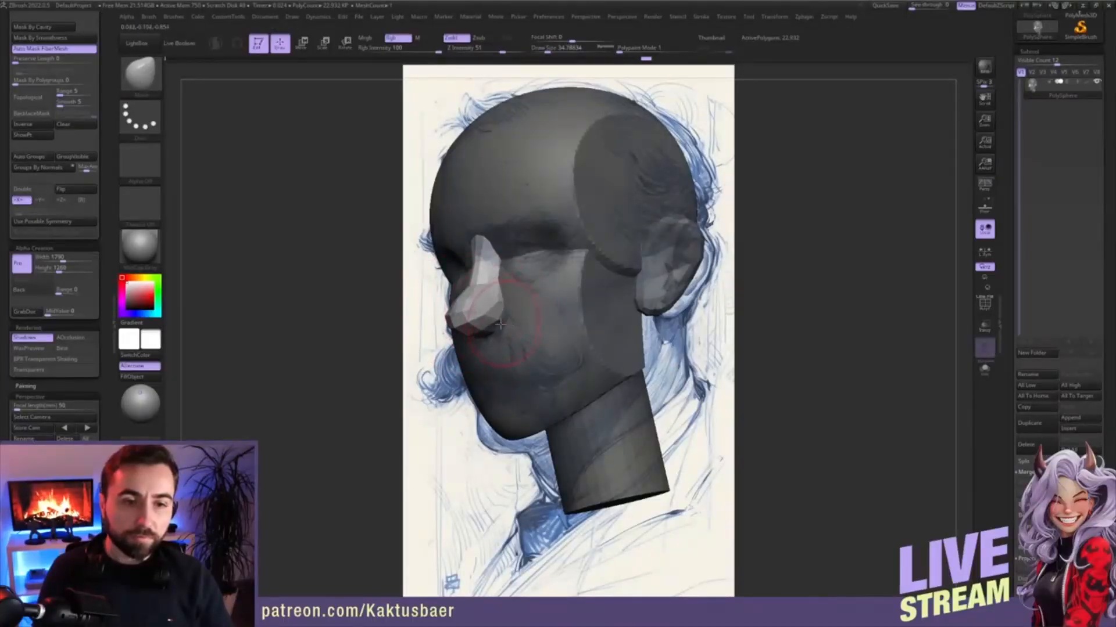
key(bracketleft)
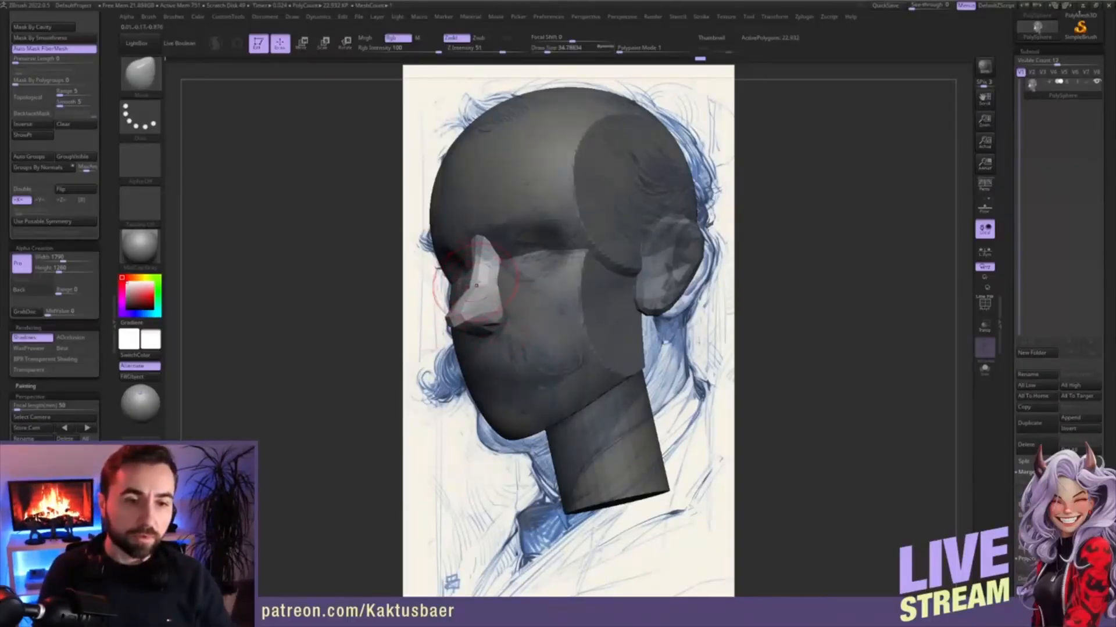
mouse_move(476, 285)
mouse_down()
mouse_move(461, 279)
mouse_move(470, 269)
mouse_up()
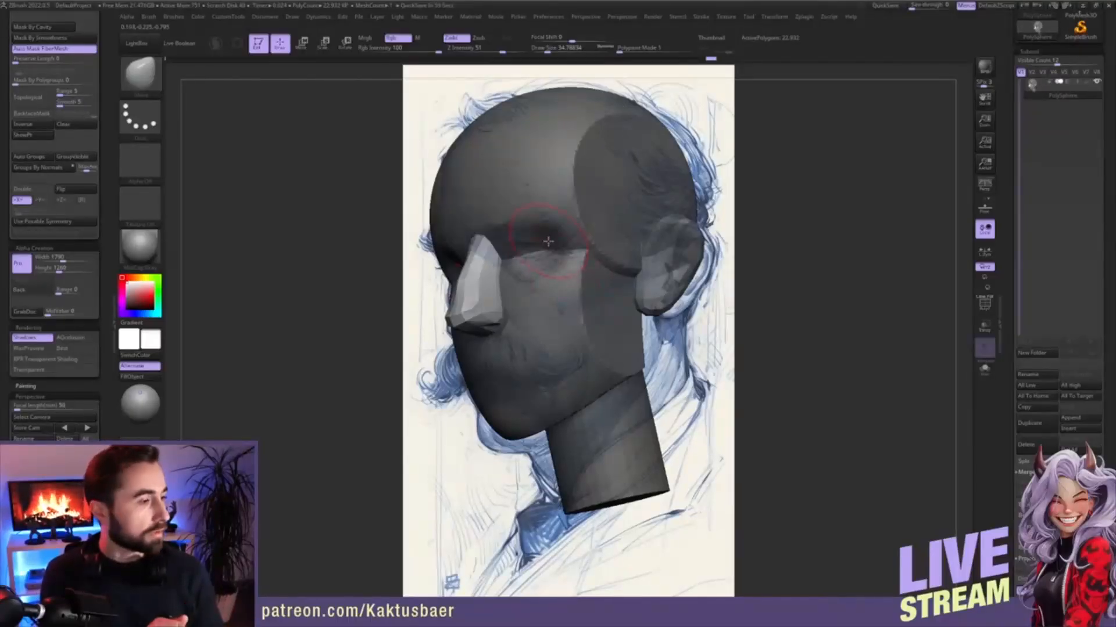
- Mask everything except the jaw form and realign the head over the portrait
alt+click(603, 295)
key(s)
drag(600, 260, 609, 261)
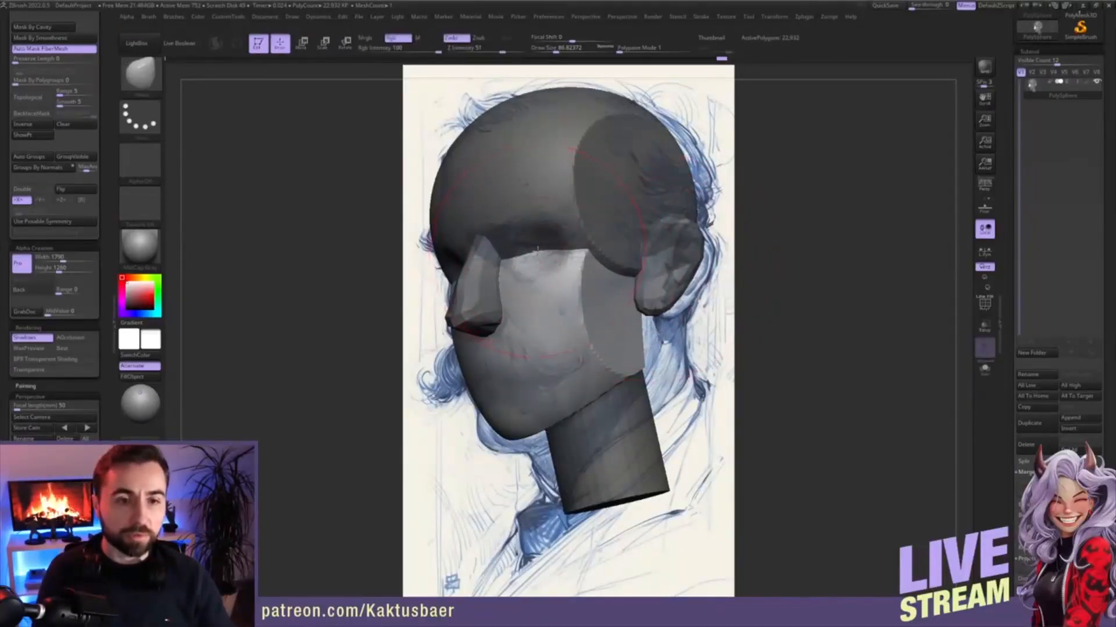
ctrl+right_drag(536, 251, 598, 253)
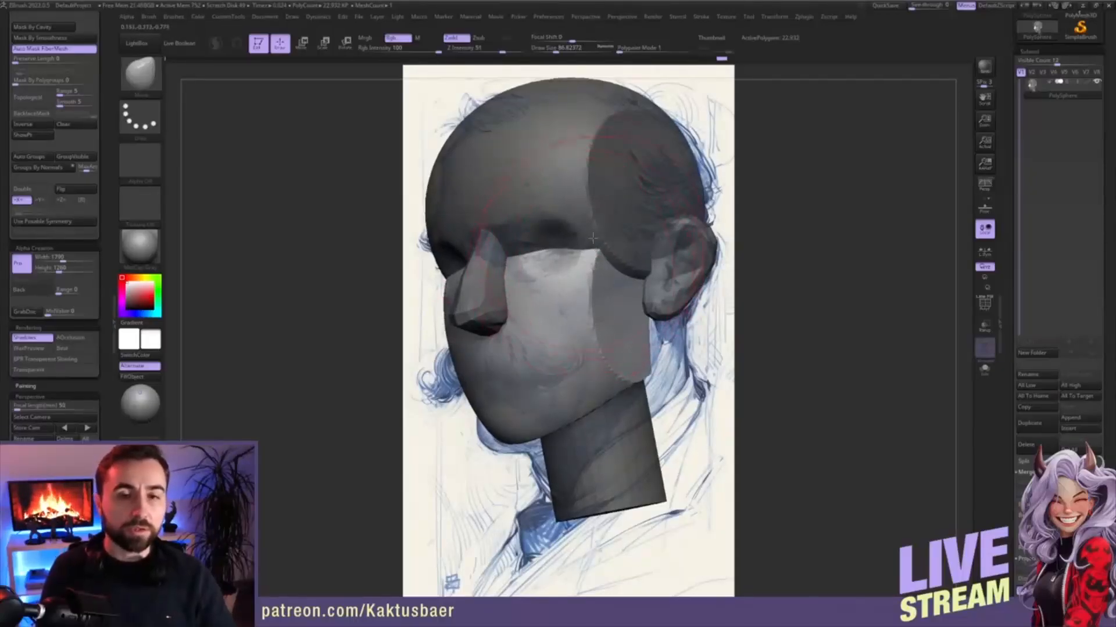
- Reduce the brush size and turn on perspective with a focal length of 100 mm
key(s)
drag(583, 200, 578, 200)
key(s)
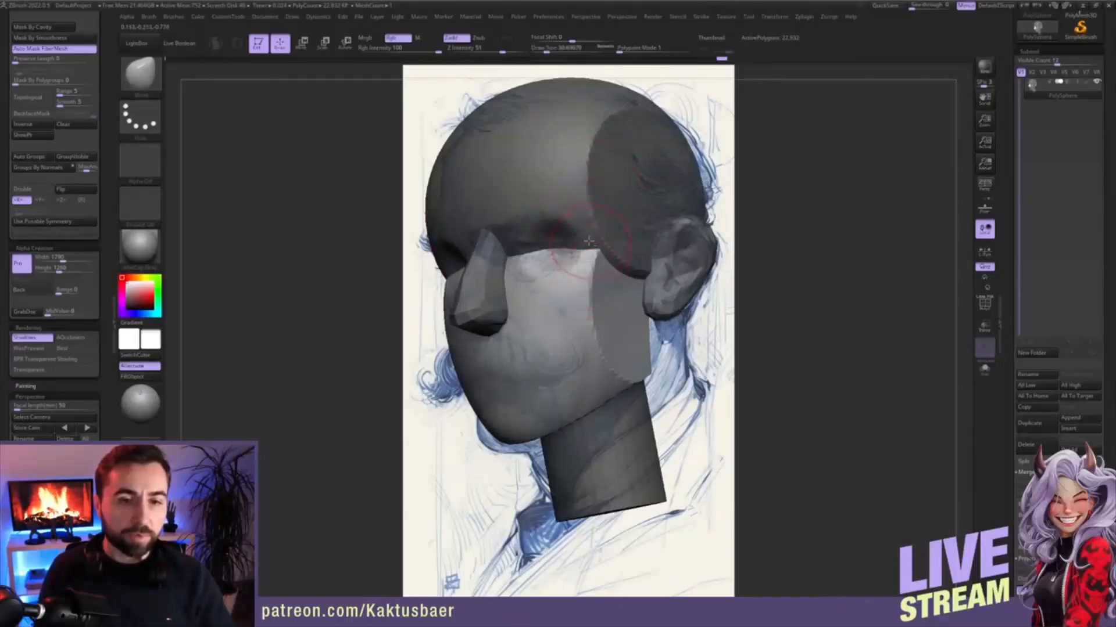
key(p)
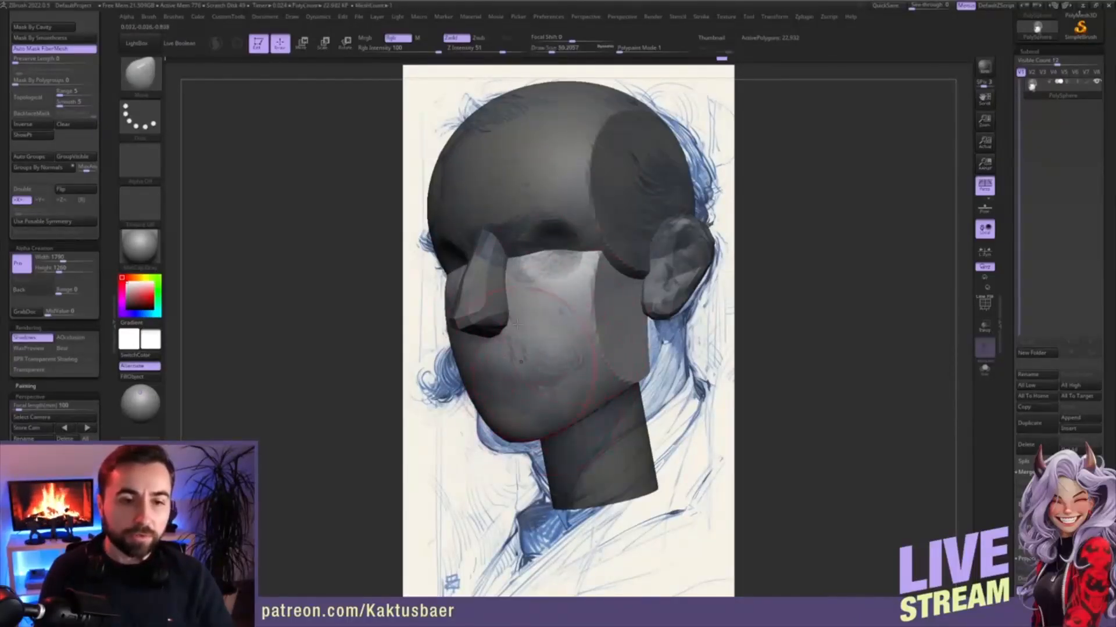
- Pull the chin downward and reshape the back corner of the jaw with the Move brush
mouse_move(521, 416)
mouse_down()
mouse_move(513, 433)
mouse_move(555, 399)
mouse_up()
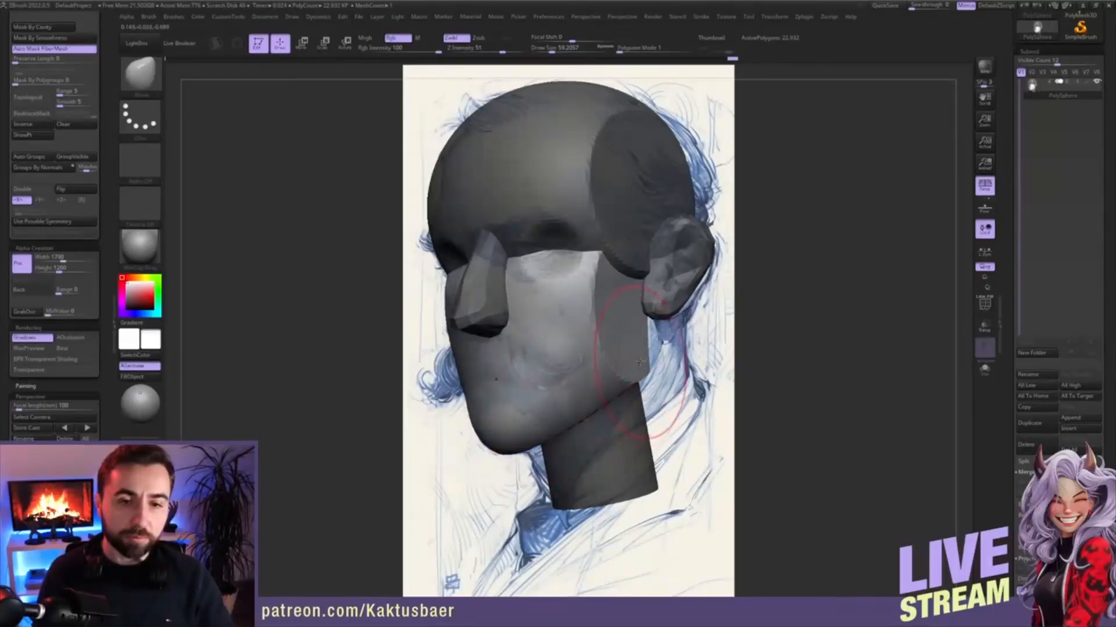
mouse_move(645, 346)
mouse_down()
mouse_move(660, 343)
mouse_move(650, 356)
mouse_move(614, 317)
mouse_move(616, 355)
mouse_up()
shift+right_drag(639, 351, 659, 352)
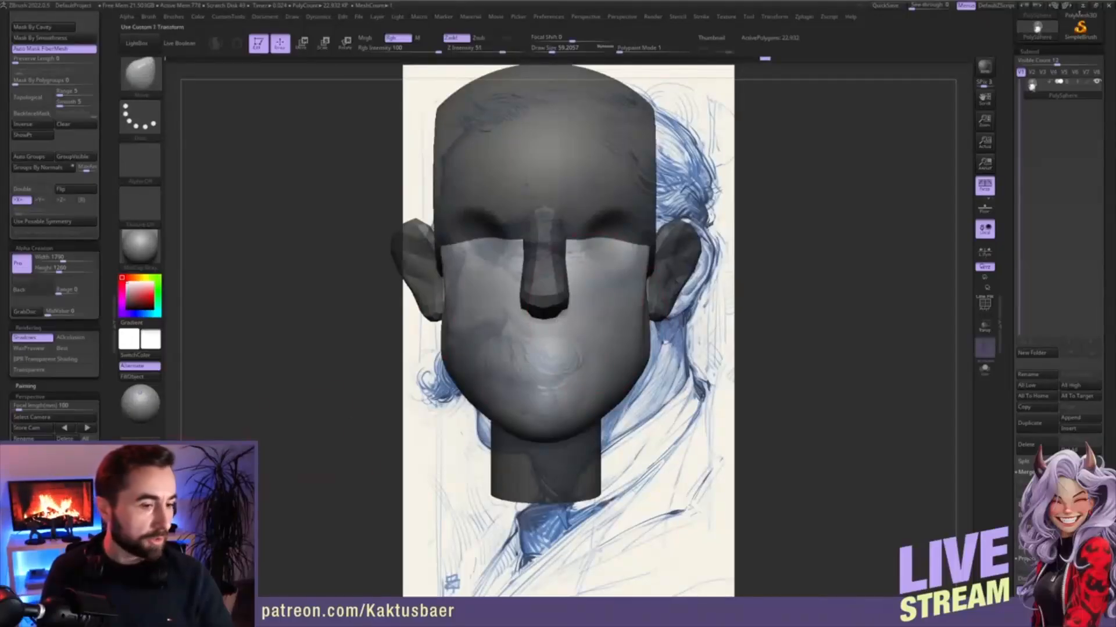
right_drag(378, 442, 327, 443)
- Refine the jaw with a smaller Move brush and smooth the hard edge between cheek and jaw side
key(s)
drag(551, 379, 528, 428)
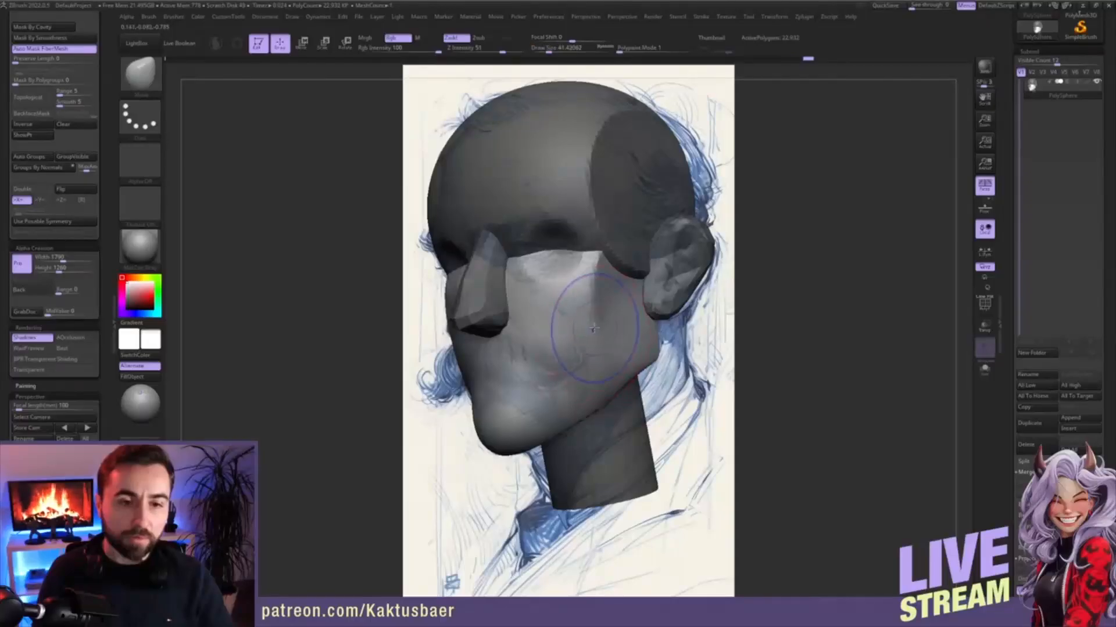
mouse_move(594, 315)
shift+mouse_down()
mouse_move(583, 279)
mouse_move(570, 325)
mouse_move(558, 294)
shift+mouse_up()
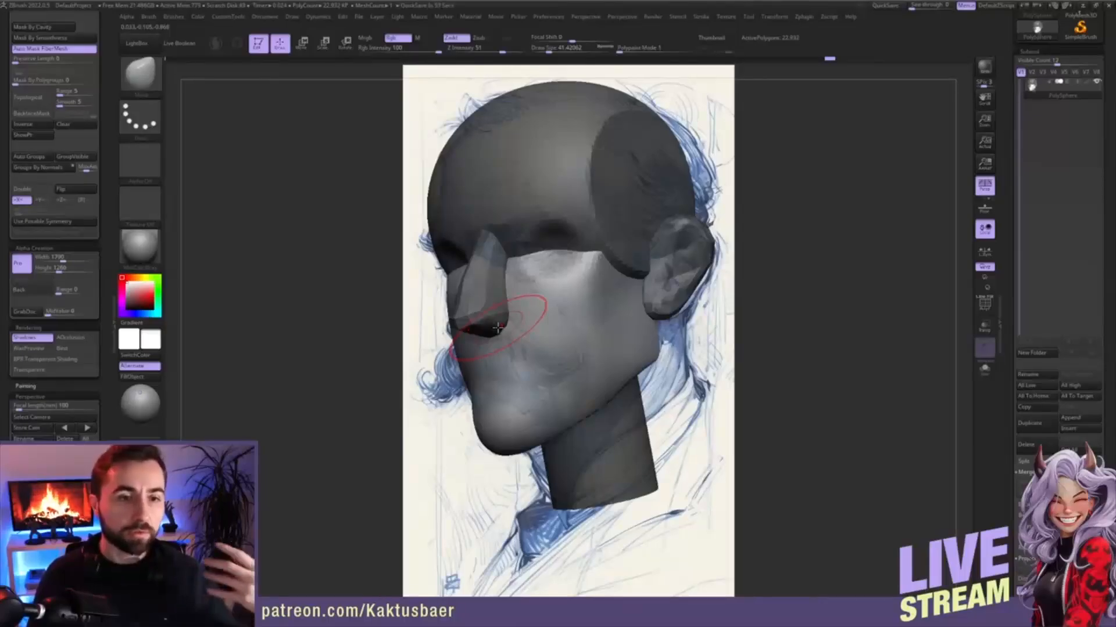
- Clear the mask and push the temples inward with a larger Move brush to narrow the forehead
ctrl+drag(800, 204, 796, 256)
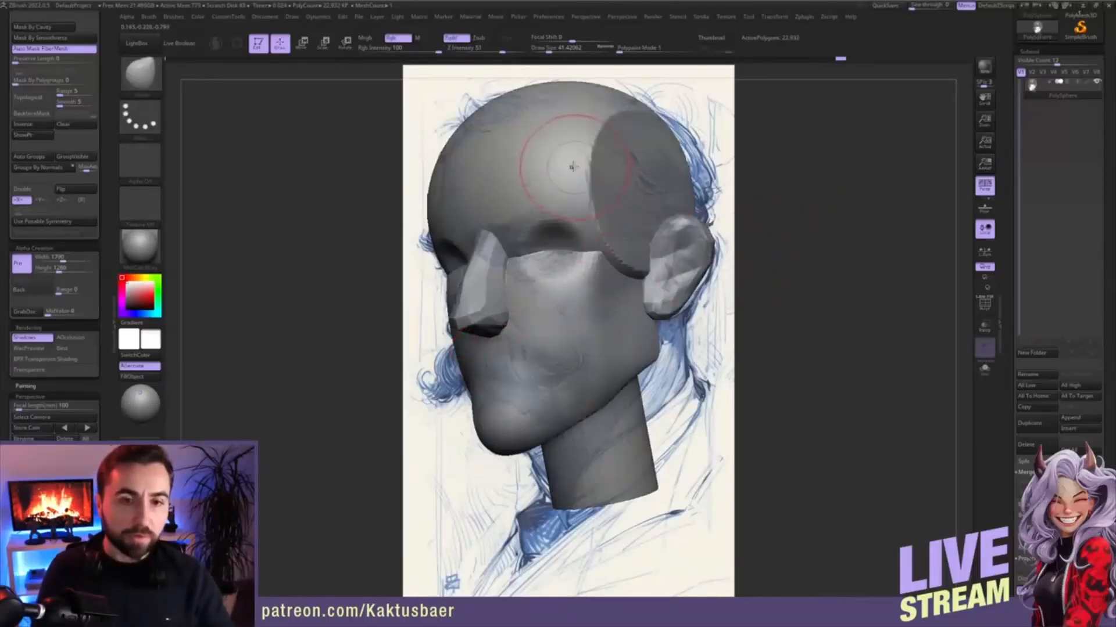
key(])
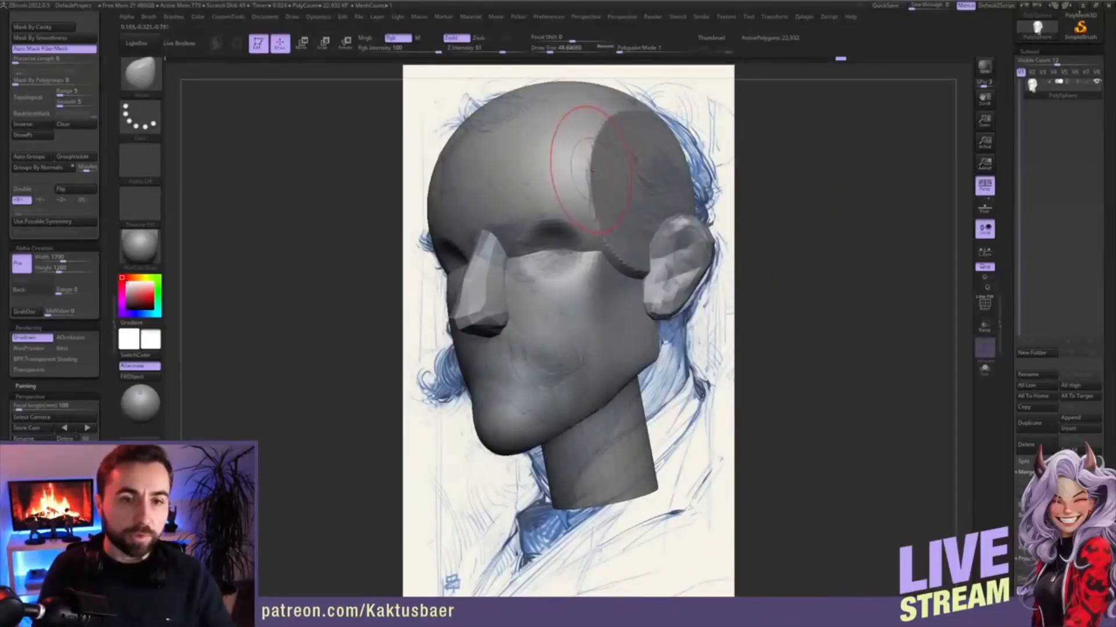
drag(607, 168, 566, 168)
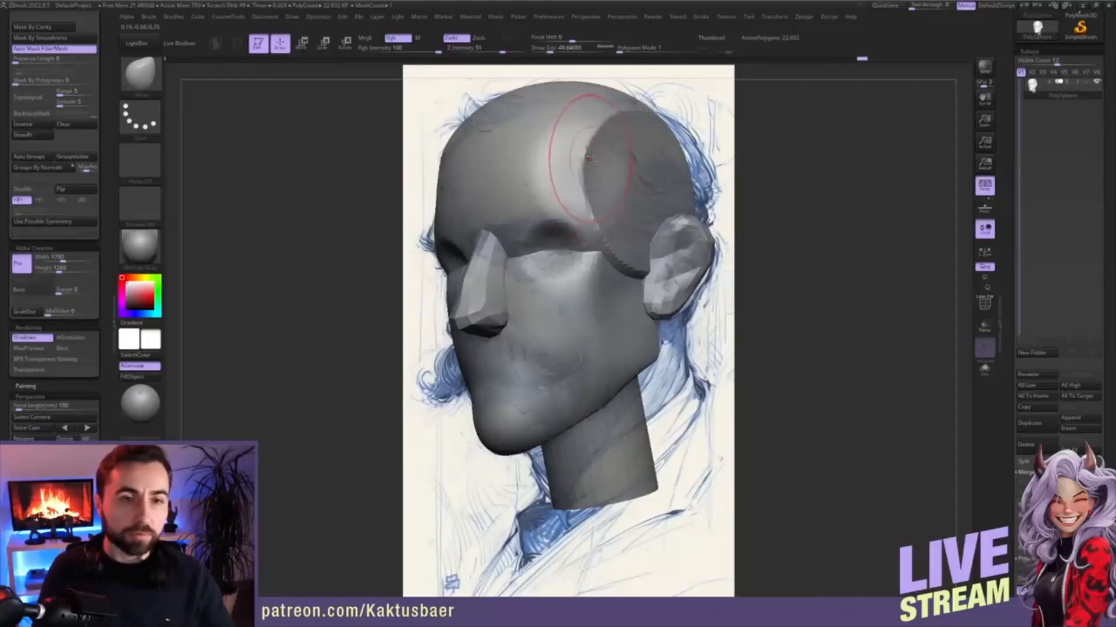
- Nudge the outer brow corner with a smaller Move brush and smooth the hard edge around the temple
key(s)
drag(583, 210, 588, 215)
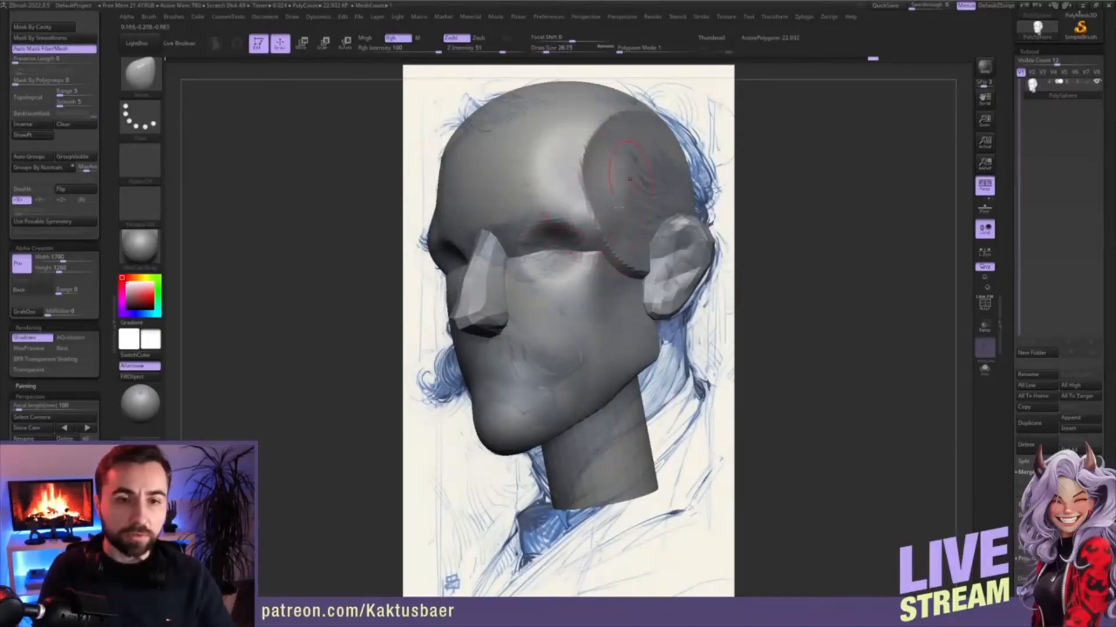
mouse_move(580, 196)
shift+mouse_down()
mouse_move(585, 207)
mouse_move(612, 129)
mouse_move(625, 124)
mouse_move(628, 143)
shift+mouse_up()
key(s)
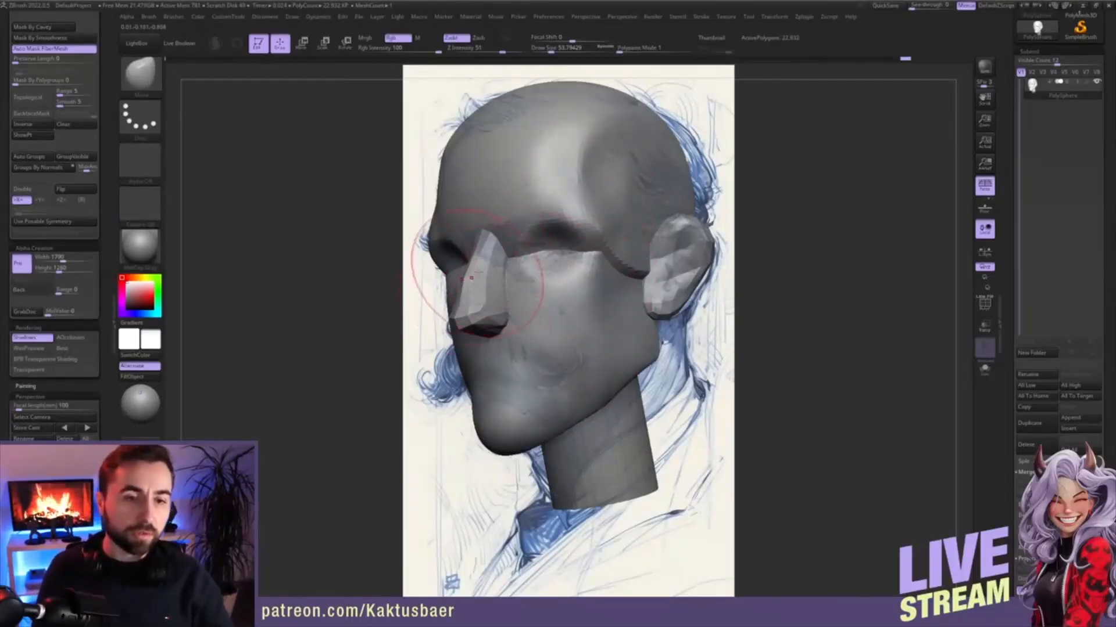
- Adjust the lower part of the nose with a reduced Move brush to match the reference
key(s)
drag(481, 268, 477, 268)
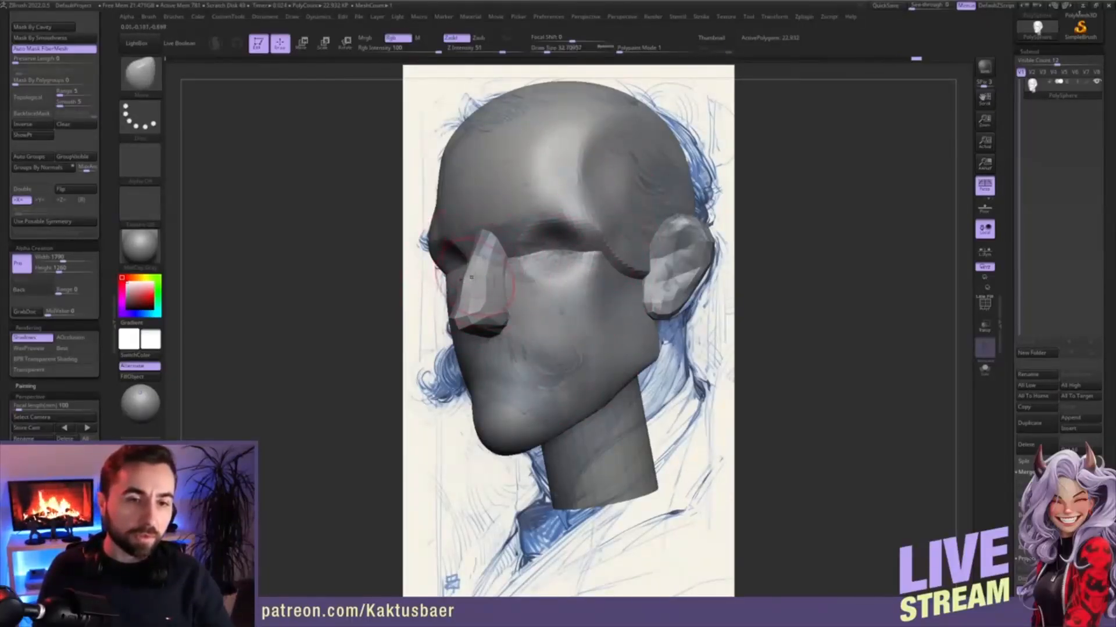
key(s)
drag(494, 315, 491, 315)
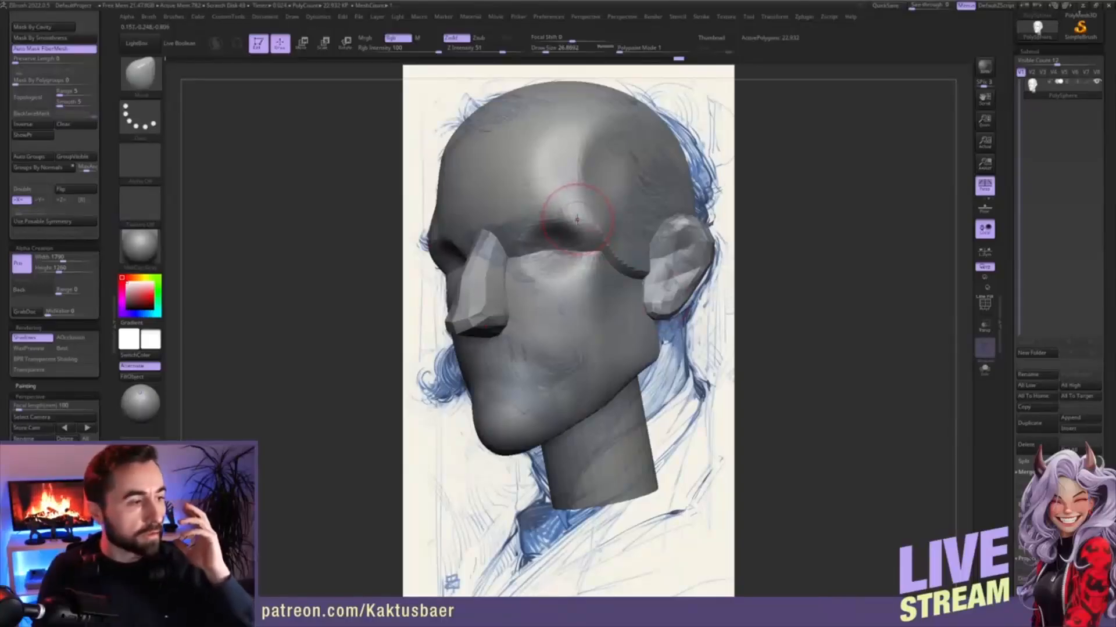
- Smooth the brow and temple, push the temple plane with a larger Move brush, and blend it into the forehead
key(shift)
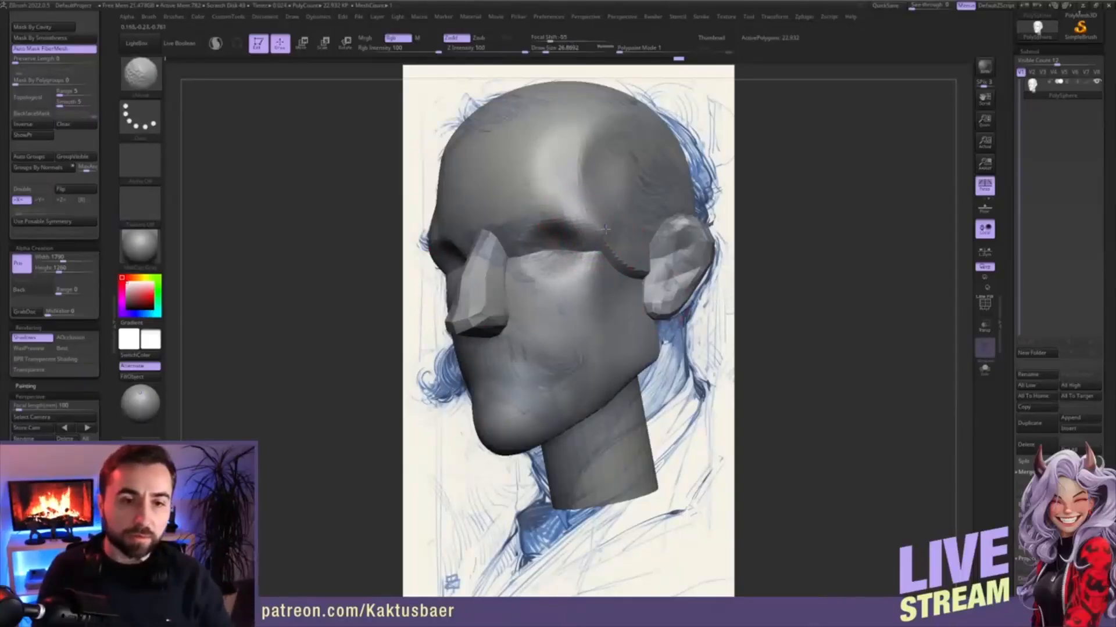
mouse_move(557, 189)
shift+mouse_down()
mouse_move(555, 143)
mouse_move(572, 180)
shift+mouse_up()
key(s)
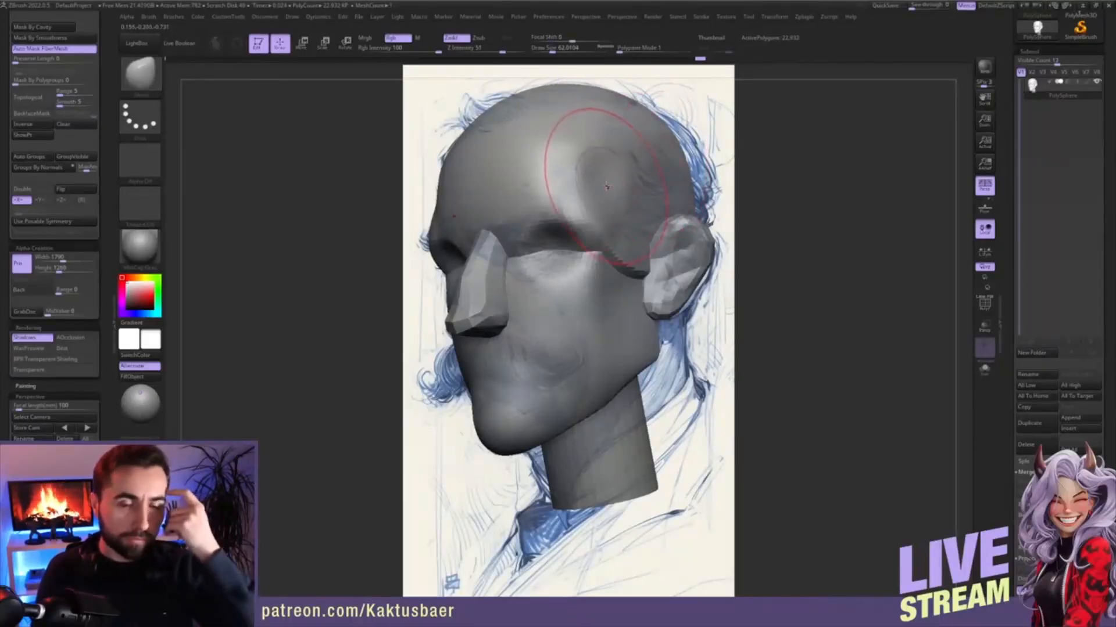
key(s)
drag(637, 185, 635, 156)
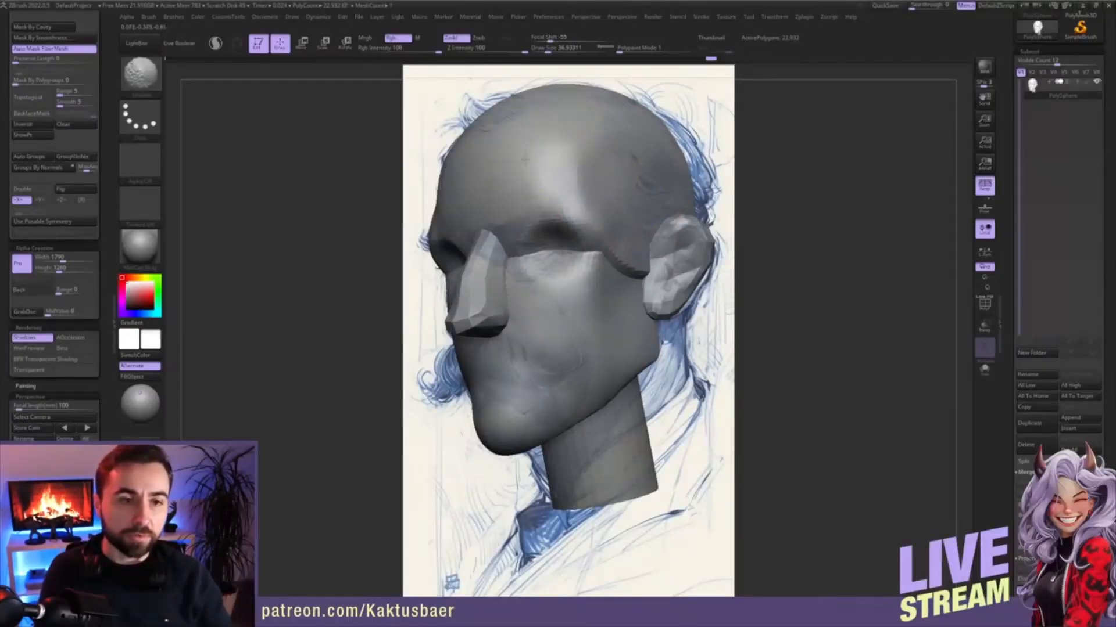
mouse_move(526, 160)
shift+mouse_down()
mouse_move(523, 175)
mouse_move(575, 187)
mouse_move(642, 274)
shift+mouse_up()
- Enlarge the Move brush and push the top of the skull down to follow the reference outline
key(bracketleft)
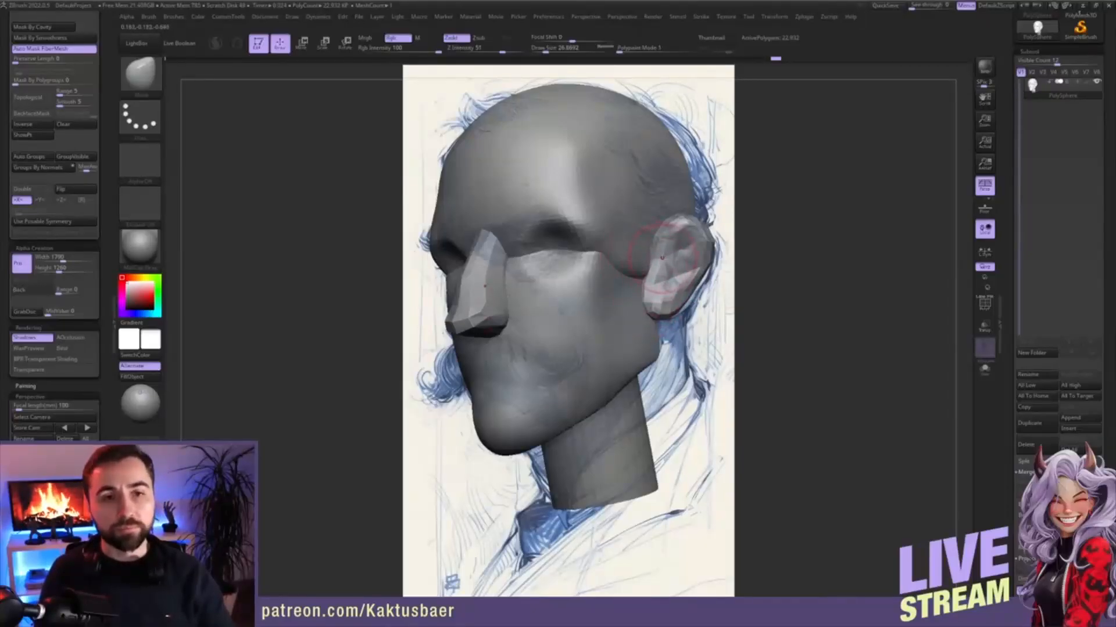
key(bracketright)
key(bracketright)
key(bracketright)
key(bracketright)
key(bracketright)
key(bracketright)
key(bracketright)
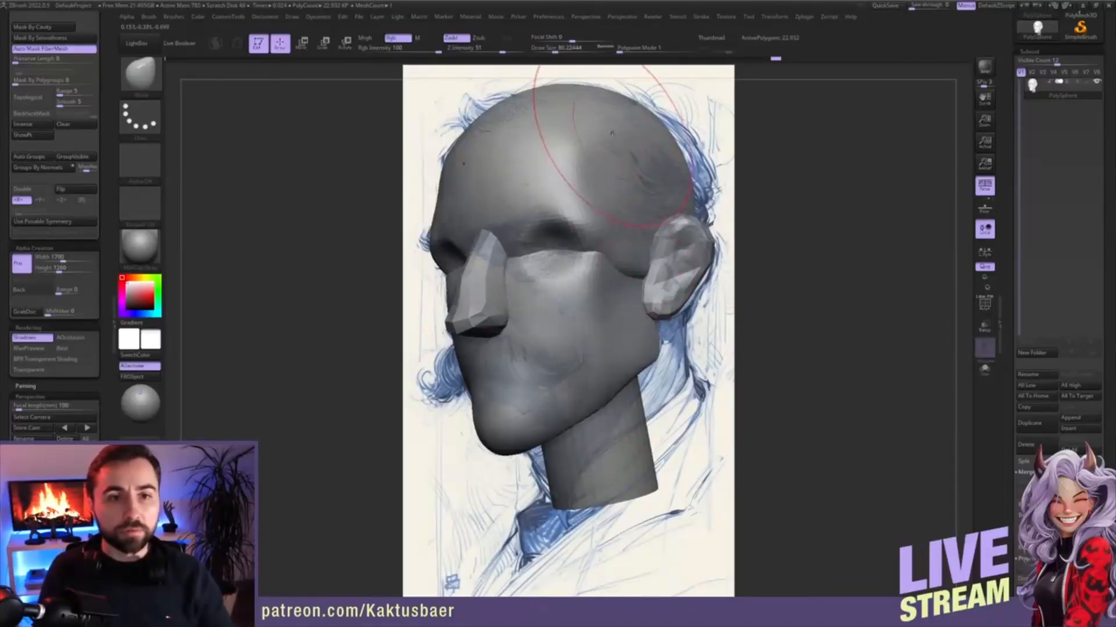
key(bracketright)
key(bracketright)
key(bracketright)
drag(597, 87, 607, 128)
key(s)
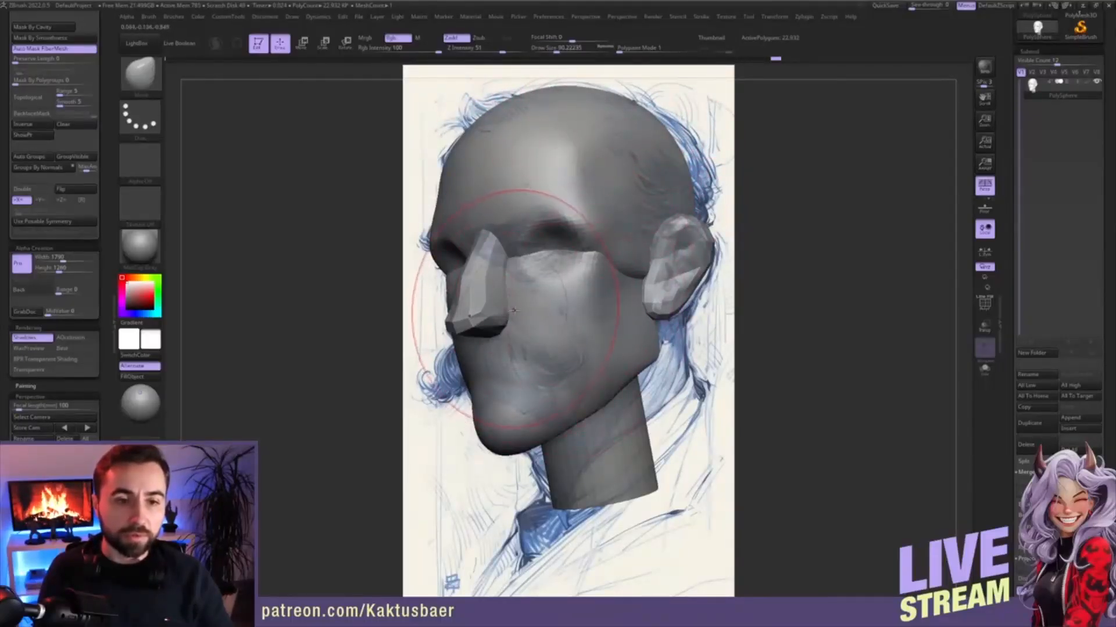
- Mask every part of the head except the ear
key(bracketleft)
key(bracketleft)
key(bracketleft)
key(bracketleft)
key(w)
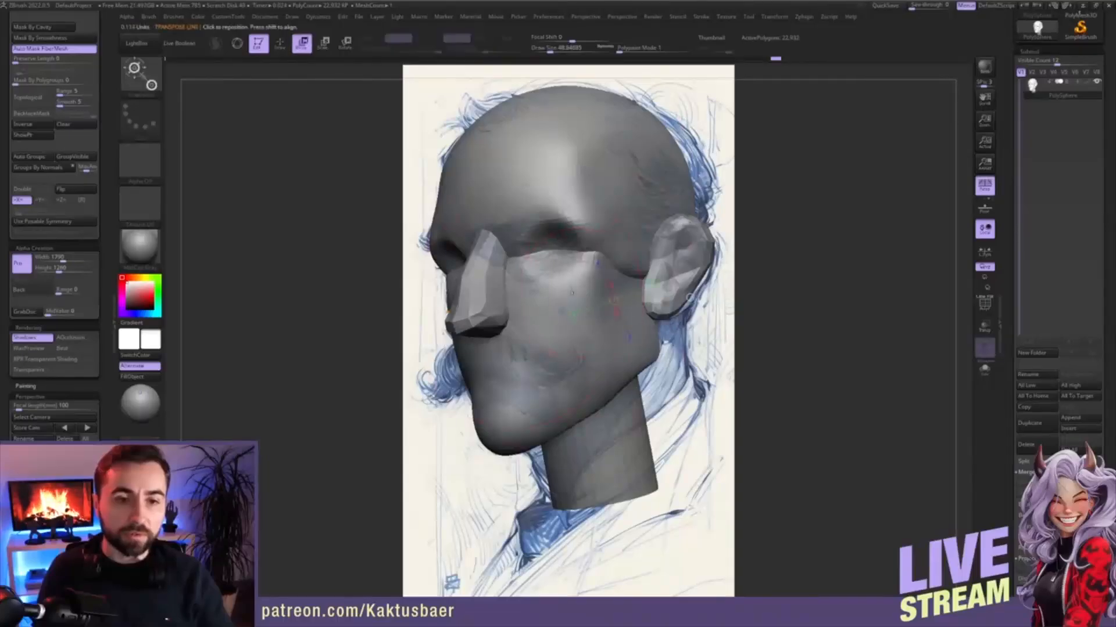
ctrl+click(581, 284)
ctrl+click(609, 224)
ctrl+click(622, 415)
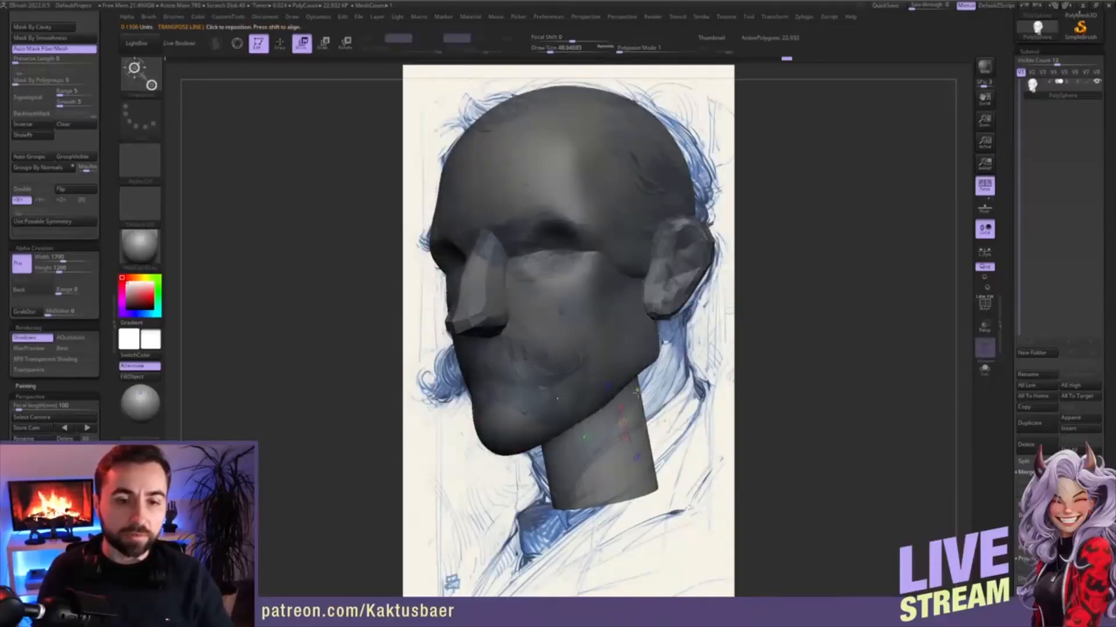
ctrl+click(672, 280)
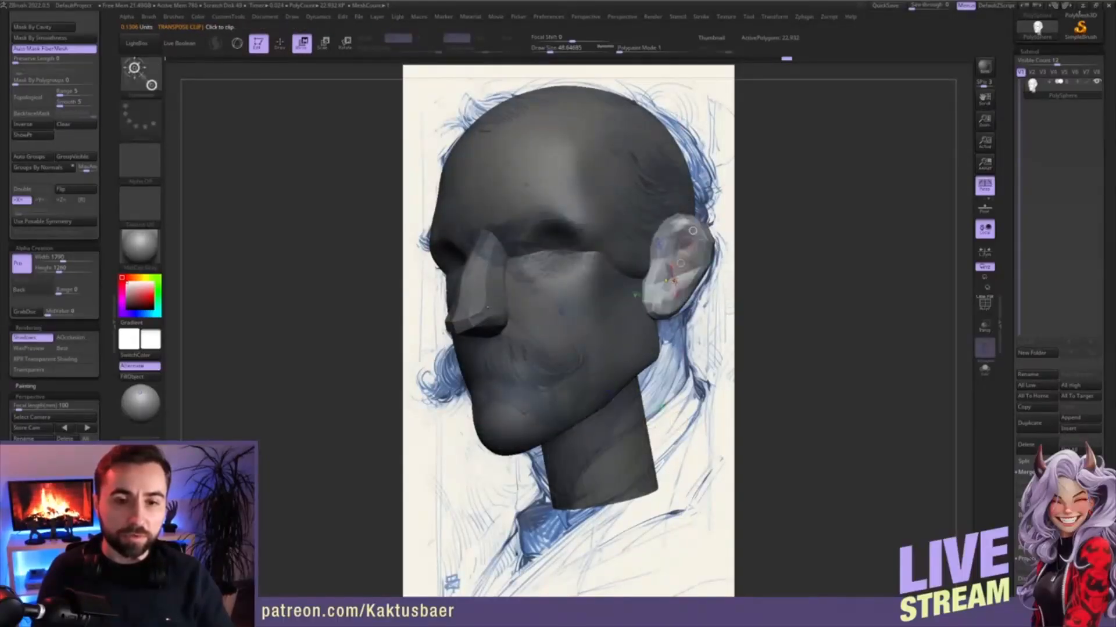
- Reshape the ear's front edge and pull its back rim outward with a smaller Move brush
key(q)
drag(676, 244, 664, 239)
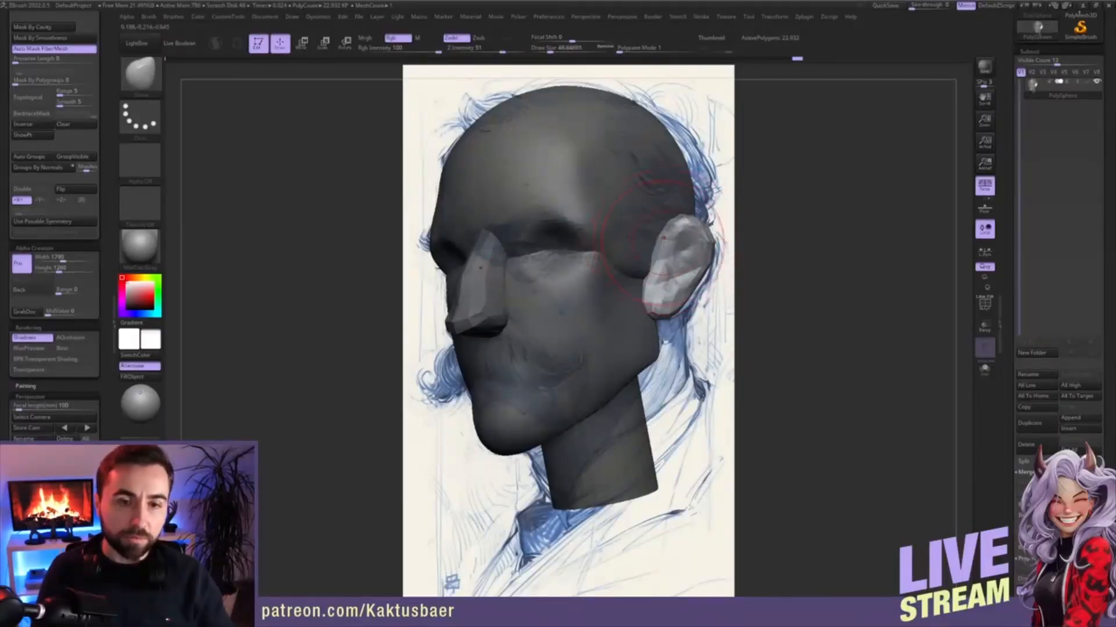
key(bracketleft)
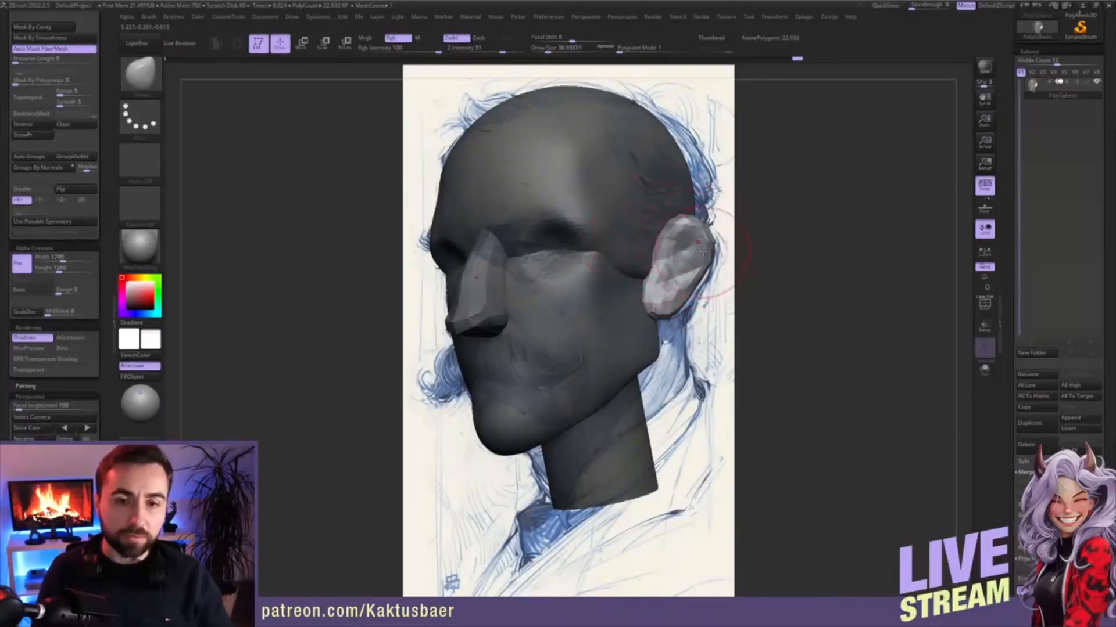
drag(687, 293, 691, 297)
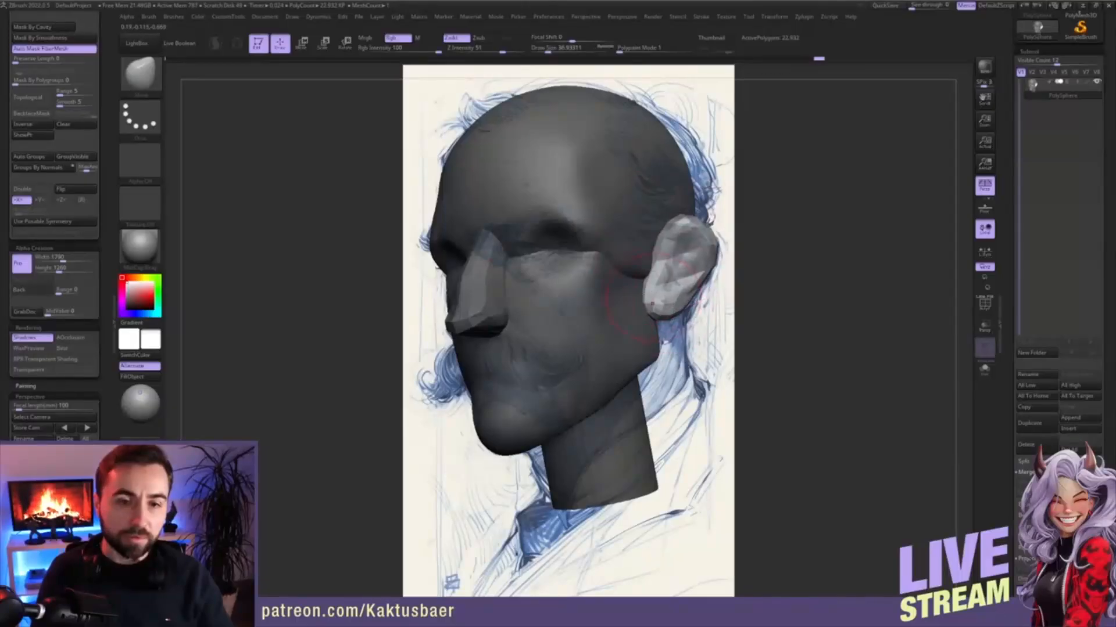
- Leave only the skull unmasked, then smooth its temple and refine the brow and side of the skull with the Move brush
alt+click(641, 264)
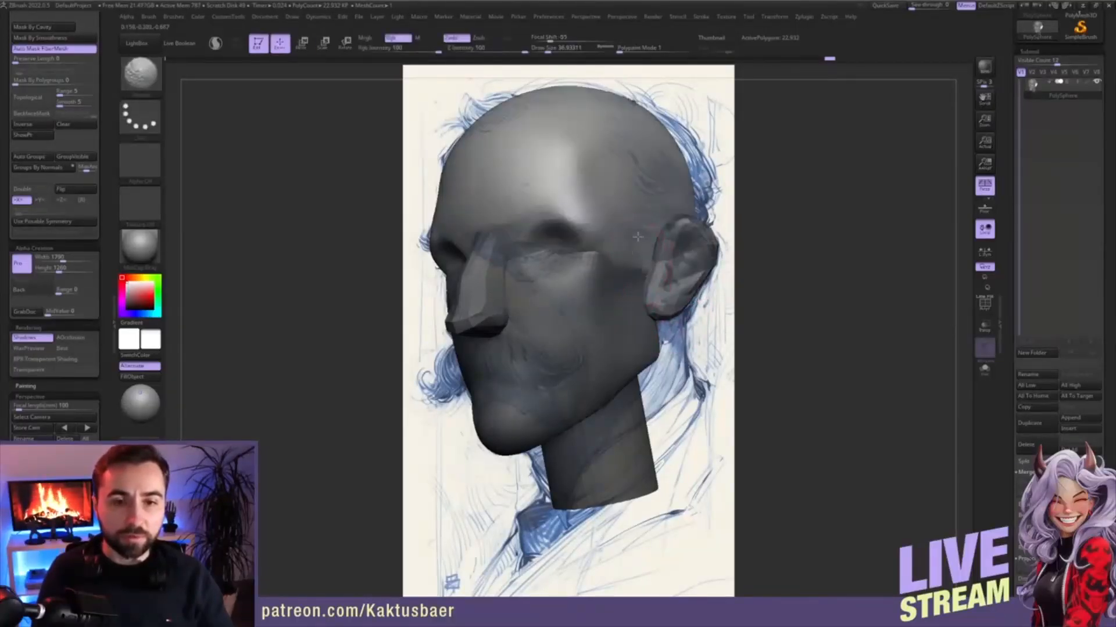
mouse_move(650, 235)
shift+mouse_down()
mouse_move(633, 215)
mouse_move(617, 218)
shift+mouse_up()
key(s)
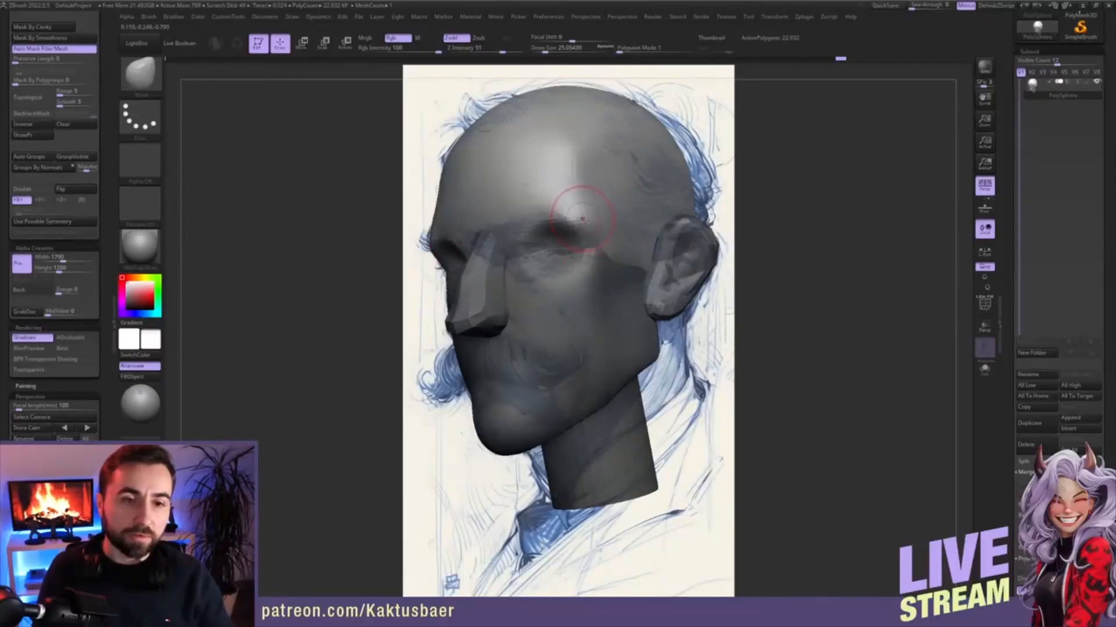
mouse_move(582, 219)
mouse_down()
mouse_move(572, 198)
mouse_move(590, 150)
mouse_move(663, 162)
mouse_up()
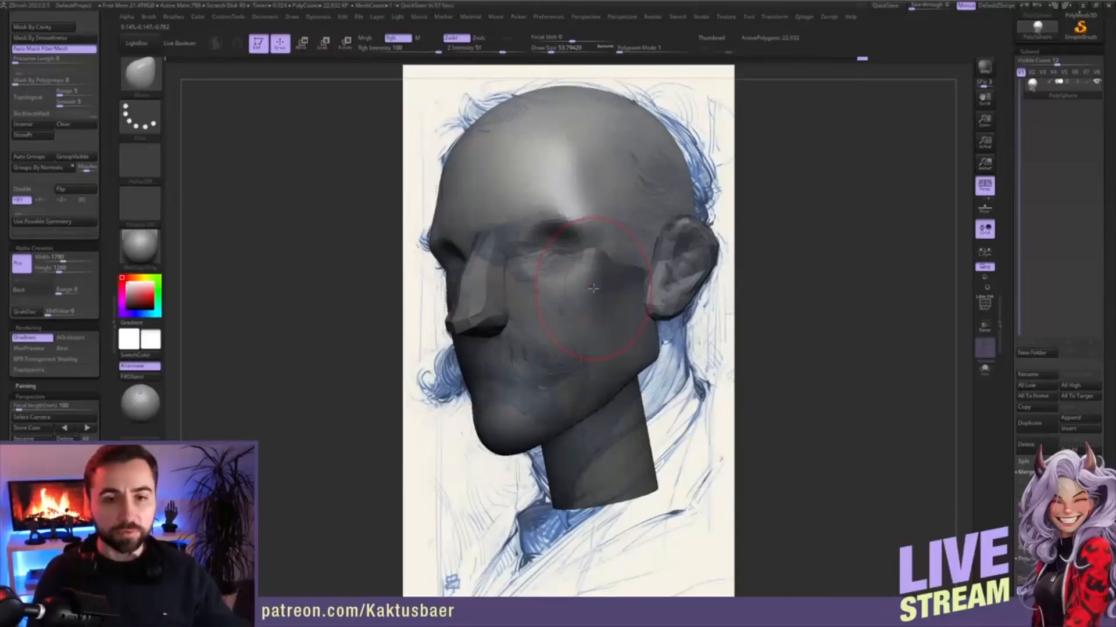
- Mask all but the face and jaw, soften the jaw's back corner, and isolate the part briefly before showing everything again
key(w)
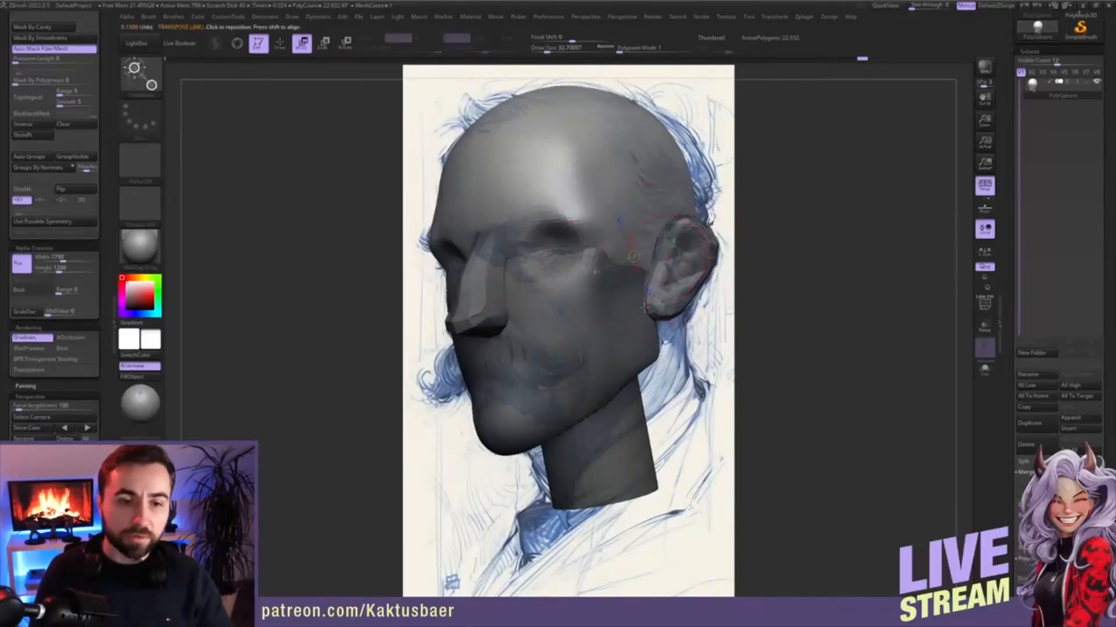
ctrl+click(741, 347)
key(q)
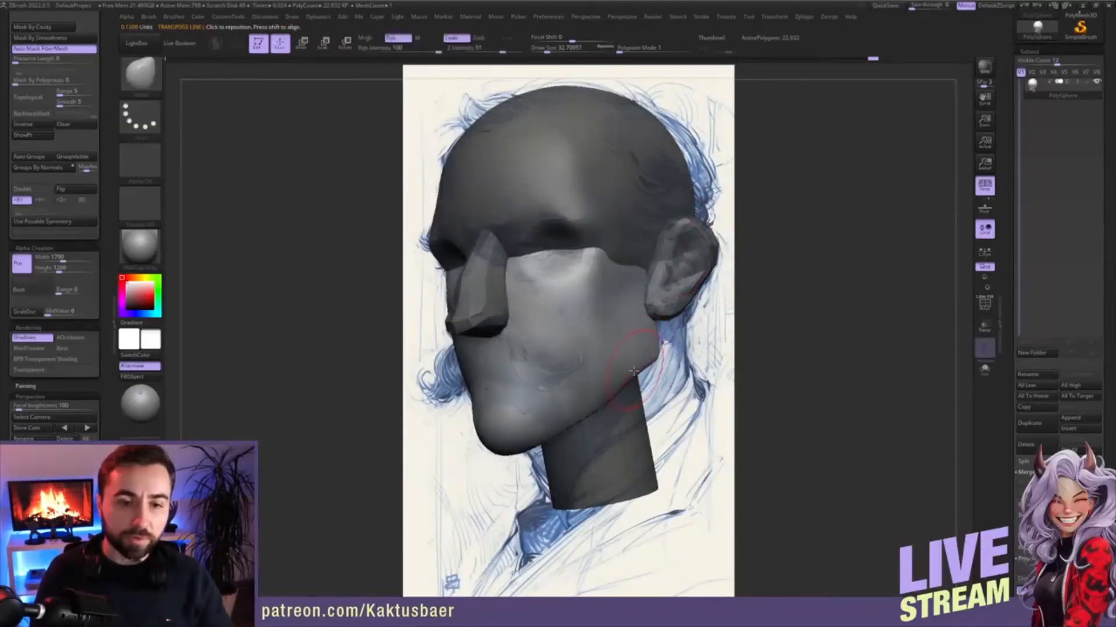
mouse_move(657, 355)
shift+mouse_down()
mouse_move(655, 344)
mouse_move(622, 376)
shift+mouse_up()
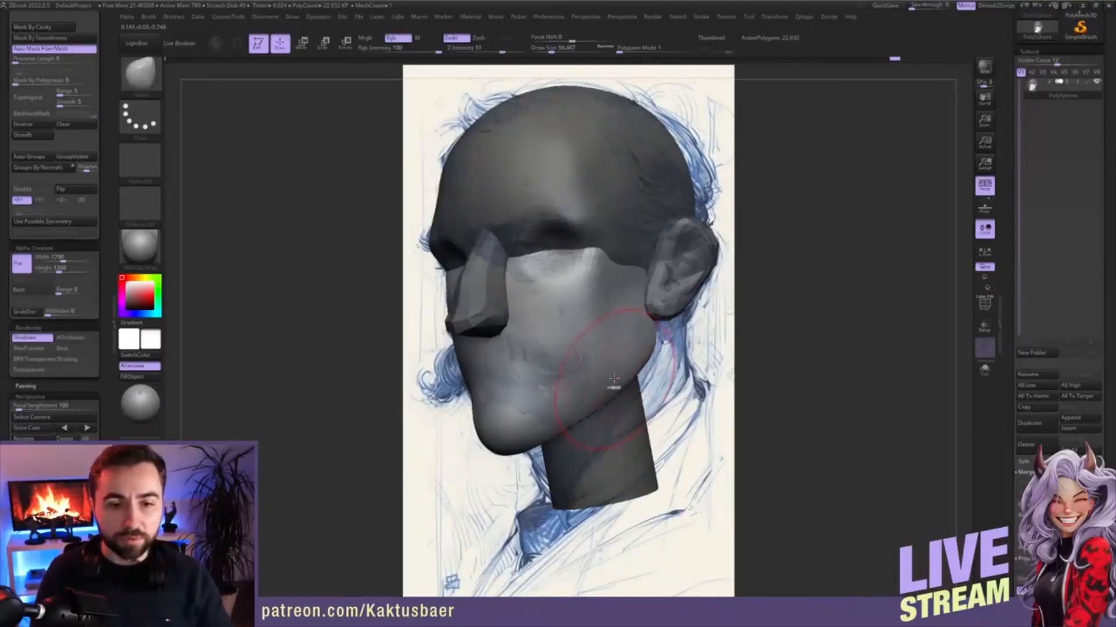
ctrl+shift+click(614, 378)
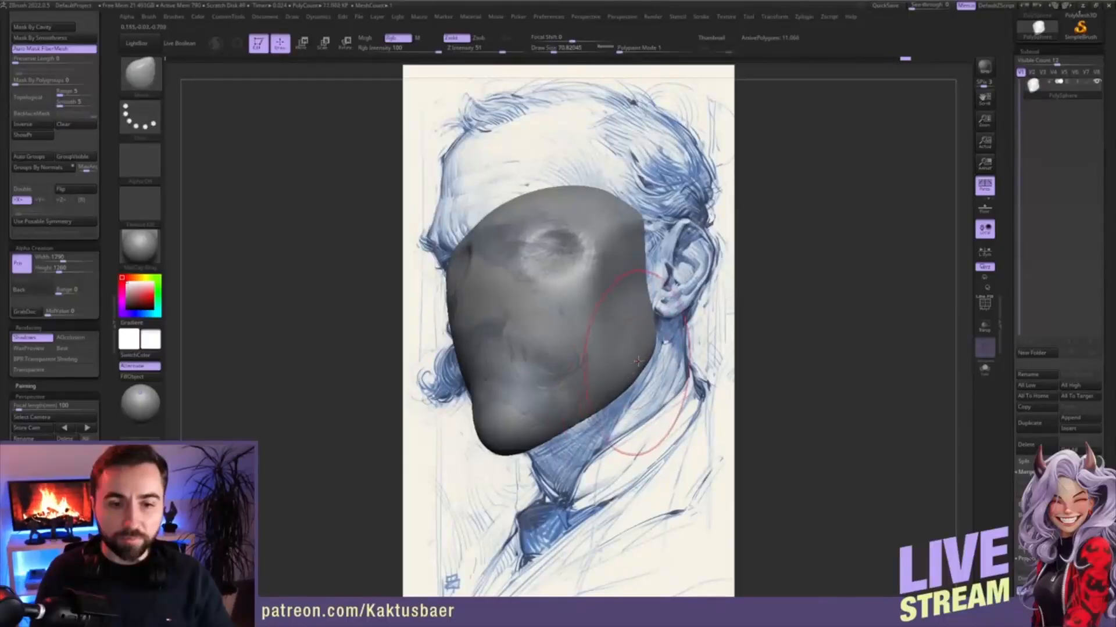
ctrl+shift+click(744, 332)
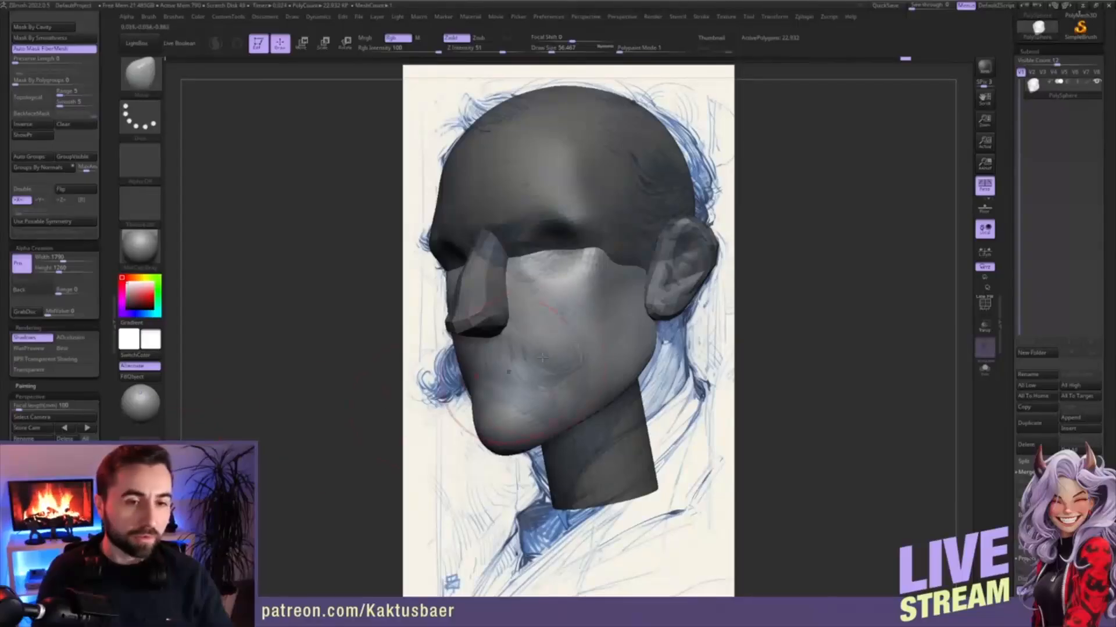
- Mask everything except the nose, subdivide it, and smooth its faceted planes
key(w)
ctrl+click(494, 285)
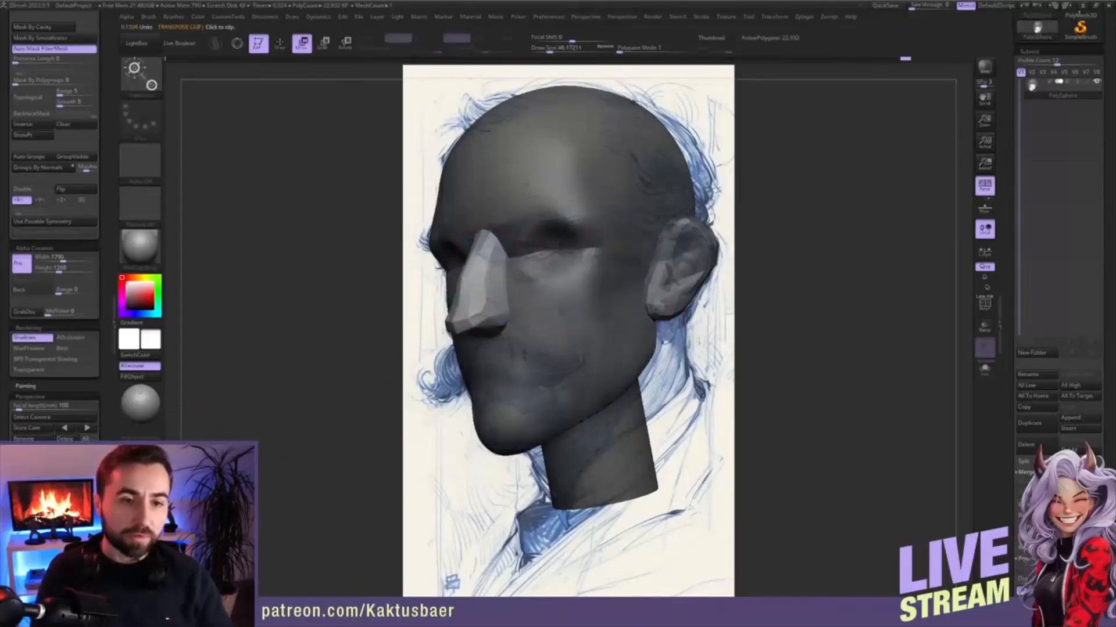
key(q)
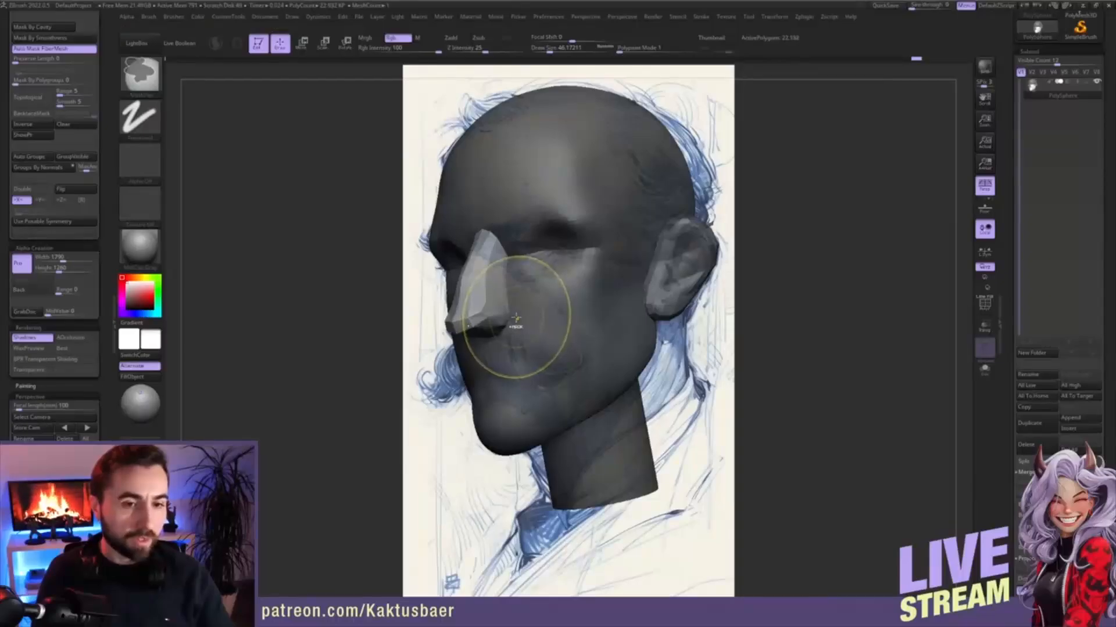
shift+drag(486, 312, 495, 306)
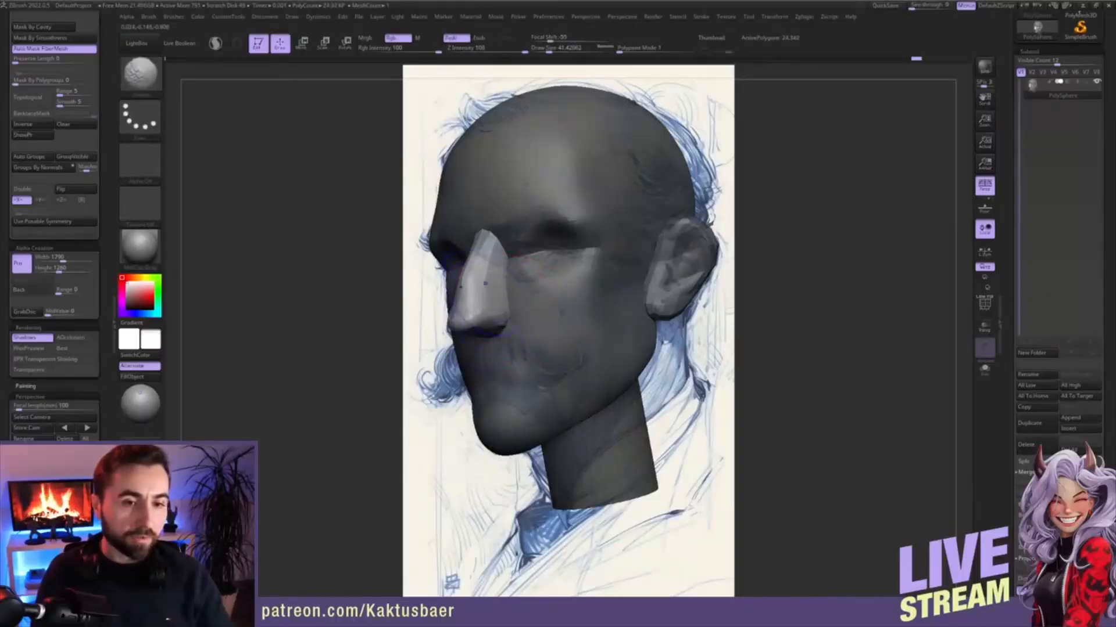
mouse_move(497, 261)
shift+mouse_down()
mouse_move(483, 302)
mouse_move(492, 332)
shift+mouse_up()
- Reshape the nose tip with the Move brush, adjust the bridge with the nose isolated, and show the whole head again
key(s)
mouse_move(488, 329)
mouse_down()
mouse_move(479, 317)
mouse_move(475, 333)
mouse_up()
key(s)
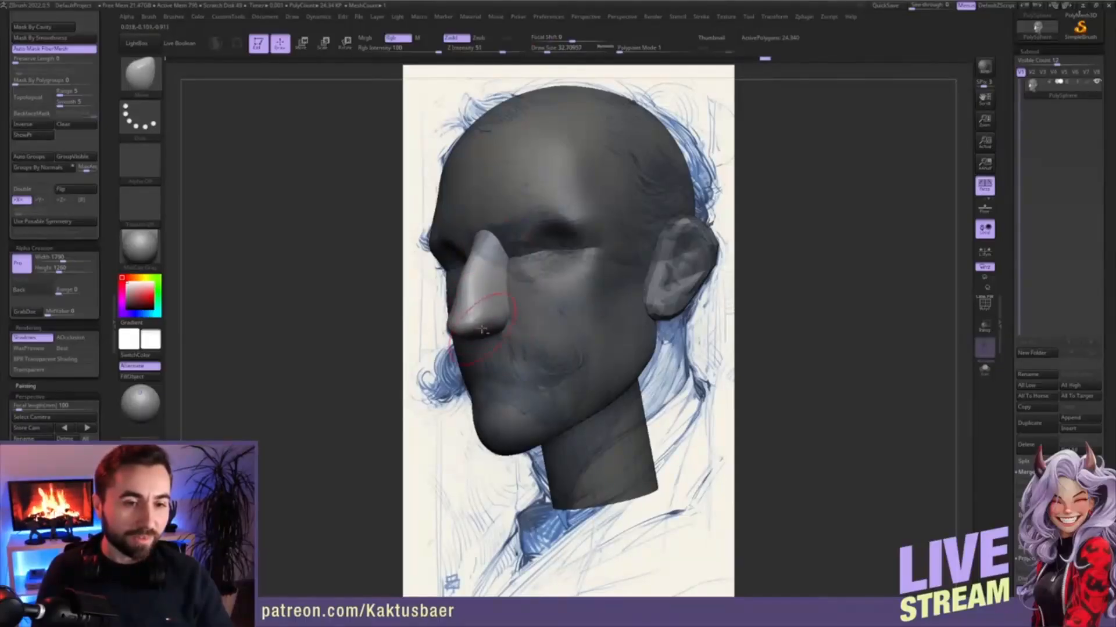
ctrl+shift+click(480, 329)
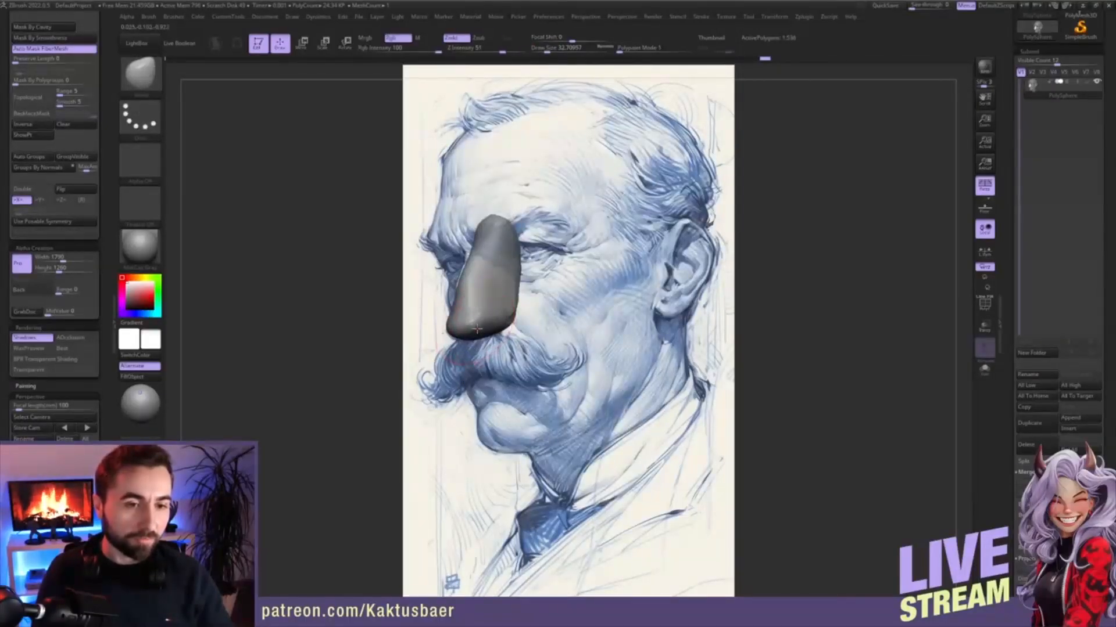
key(s)
drag(479, 308, 490, 284)
key(s)
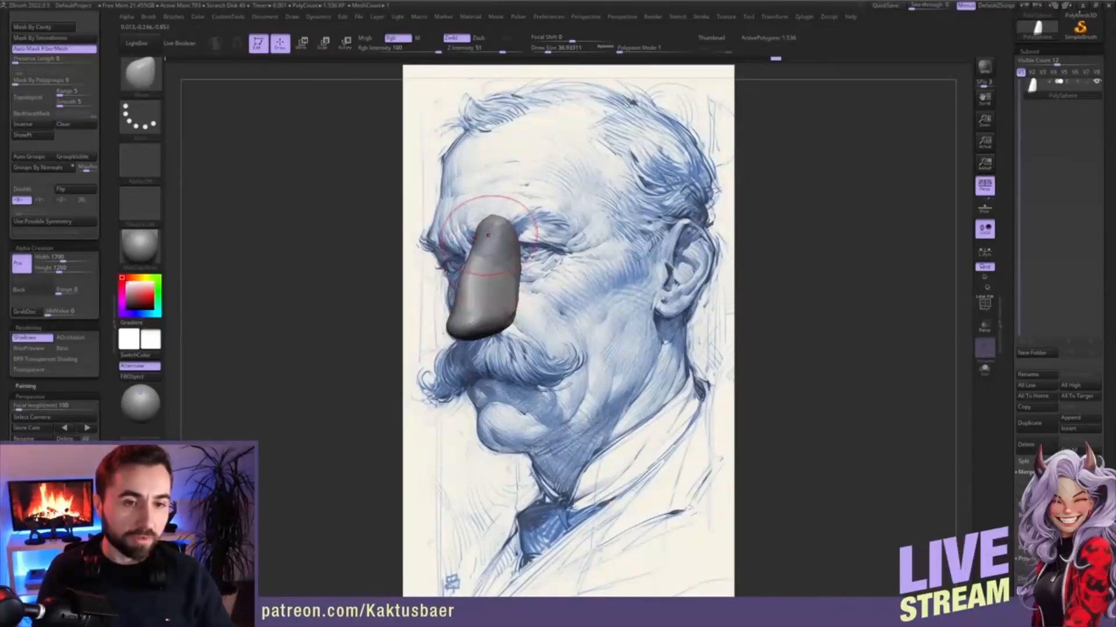
ctrl+shift+click(815, 292)
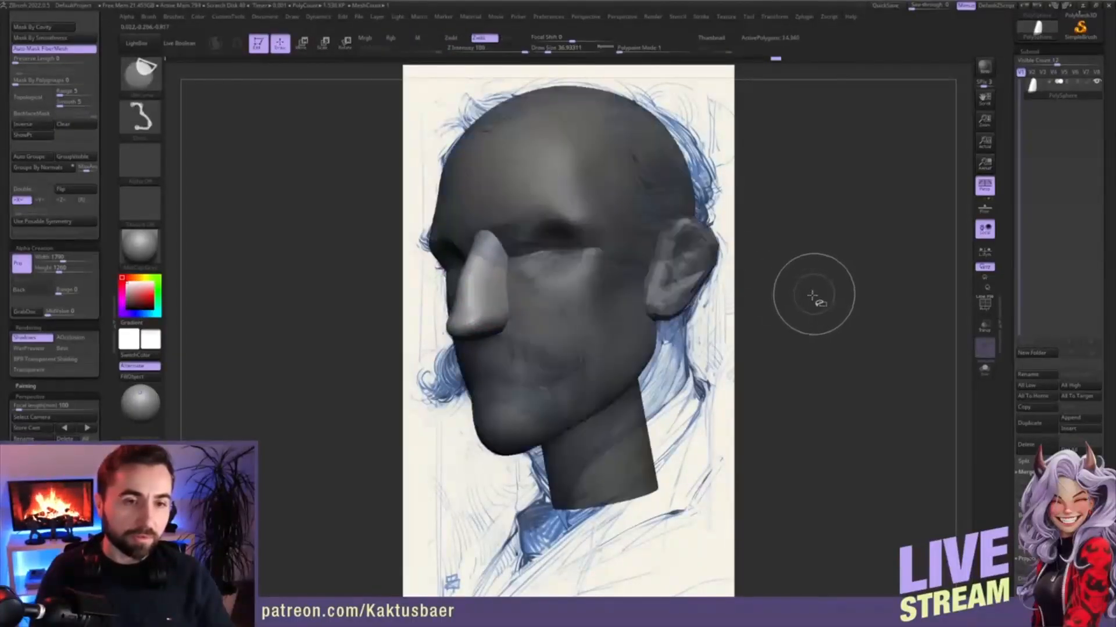
- Clear the mask and adjust the top of the nose bridge and the brow with the Move brush
ctrl+drag(773, 240, 798, 264)
key(s)
drag(485, 230, 584, 188)
key(s)
key(s)
key(s)
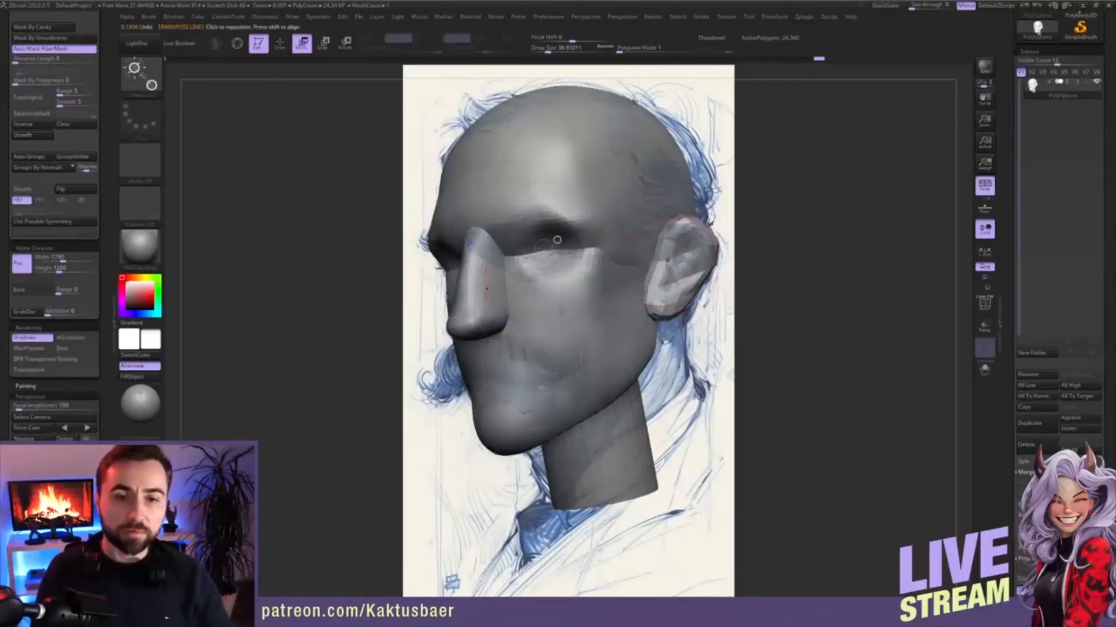
- Mask everything except the ear, subdivide it, and smooth its faceted surface
key(w)
ctrl+click(682, 274)
key(q)
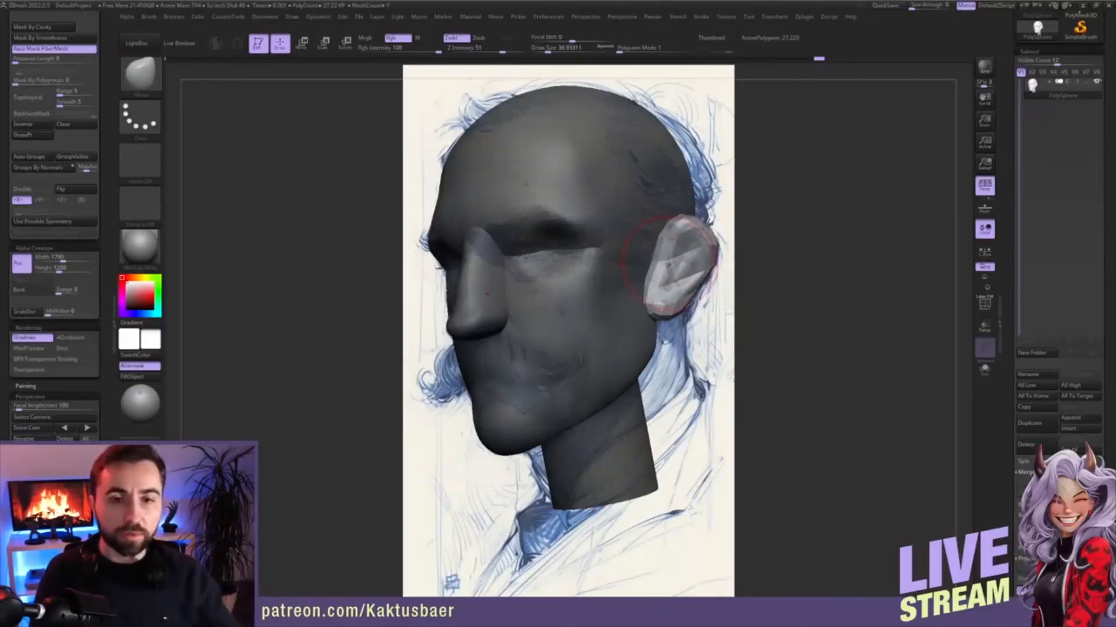
mouse_move(667, 279)
shift+mouse_down()
mouse_move(703, 273)
mouse_move(691, 249)
mouse_move(680, 302)
mouse_move(665, 293)
mouse_move(681, 254)
shift+mouse_up()
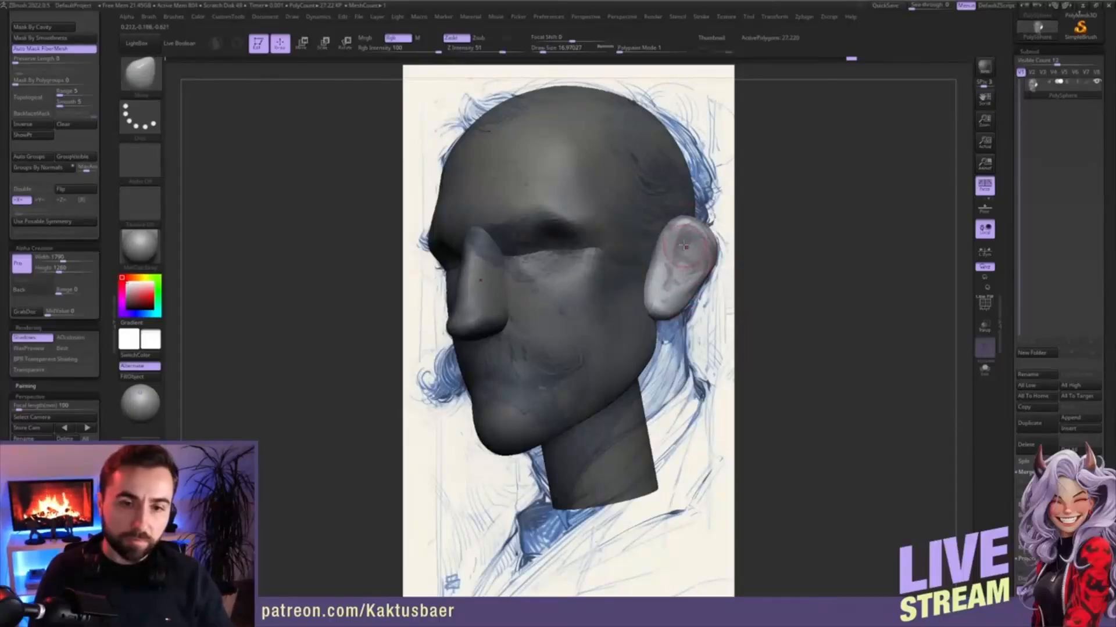
- Carve the hollow and inner folds of the ear with a subtractive brush, and subdivide the ear once more
key(1)
key(2)
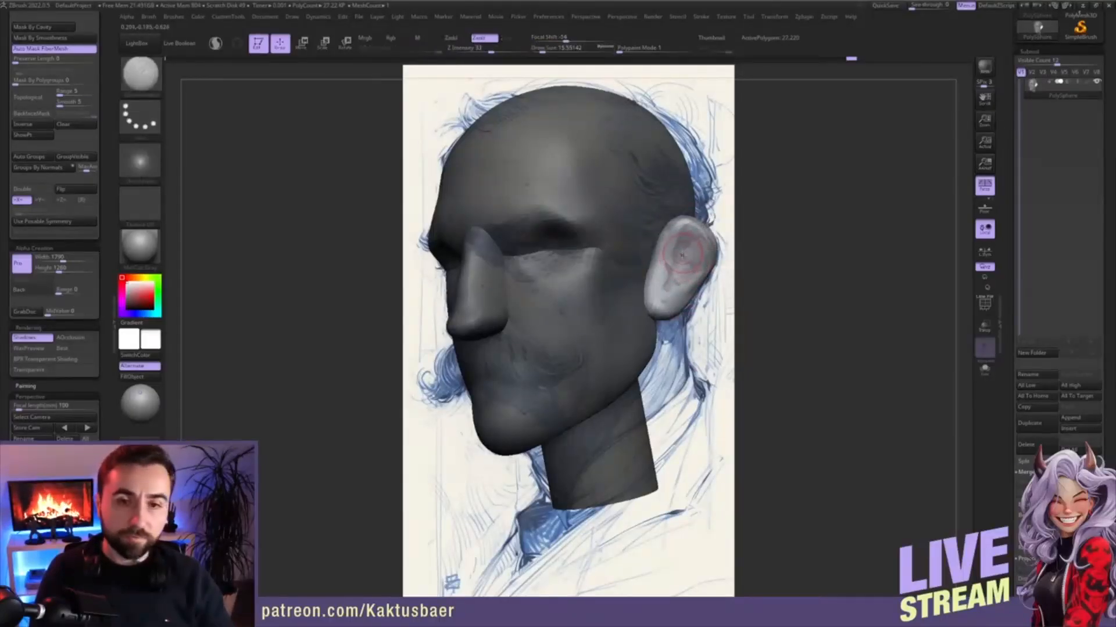
key(bracketleft)
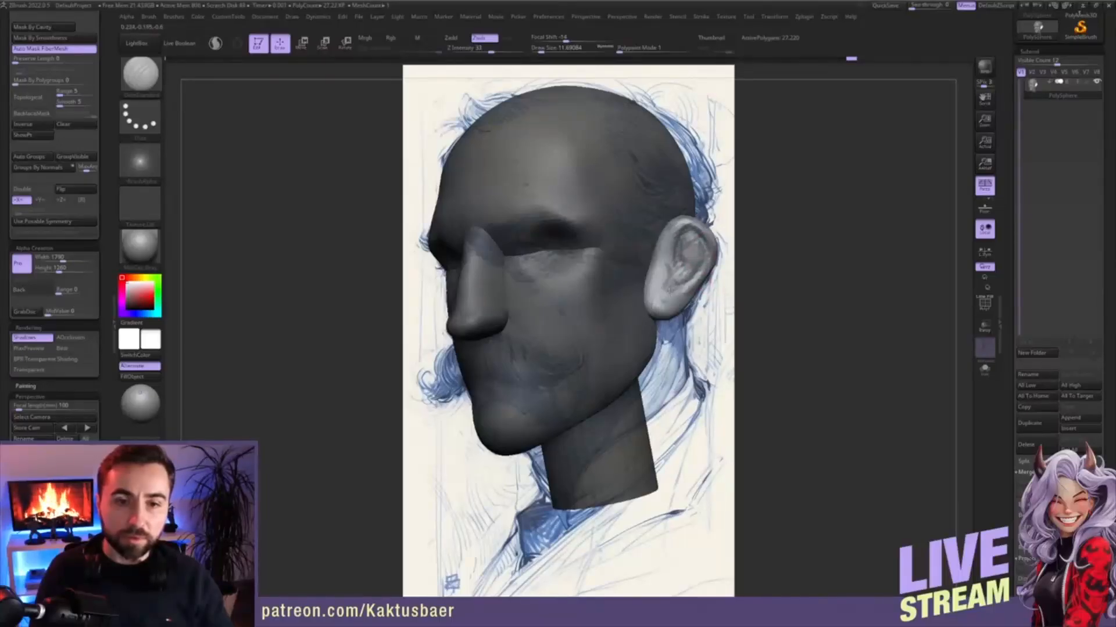
key(ctrl)
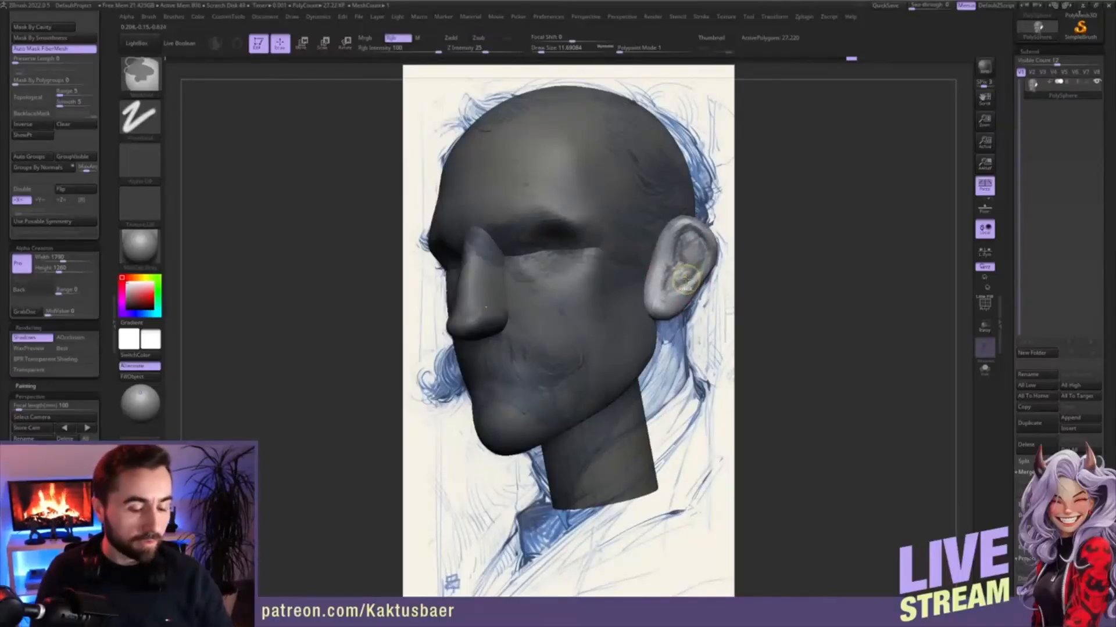
drag(685, 280, 687, 278)
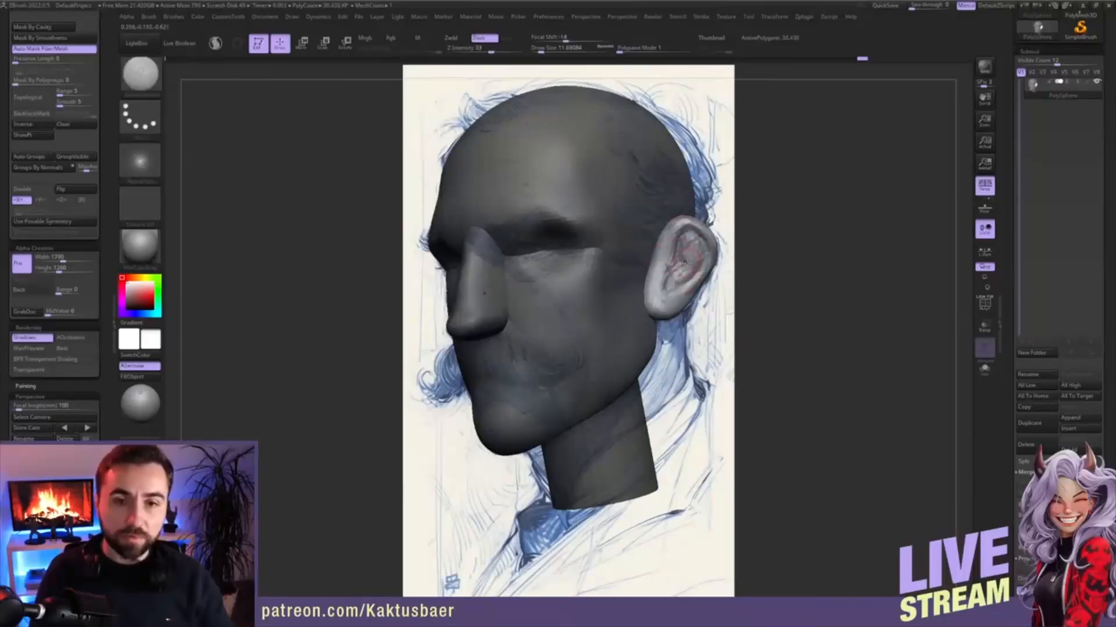
drag(1007, 376, 1008, 327)
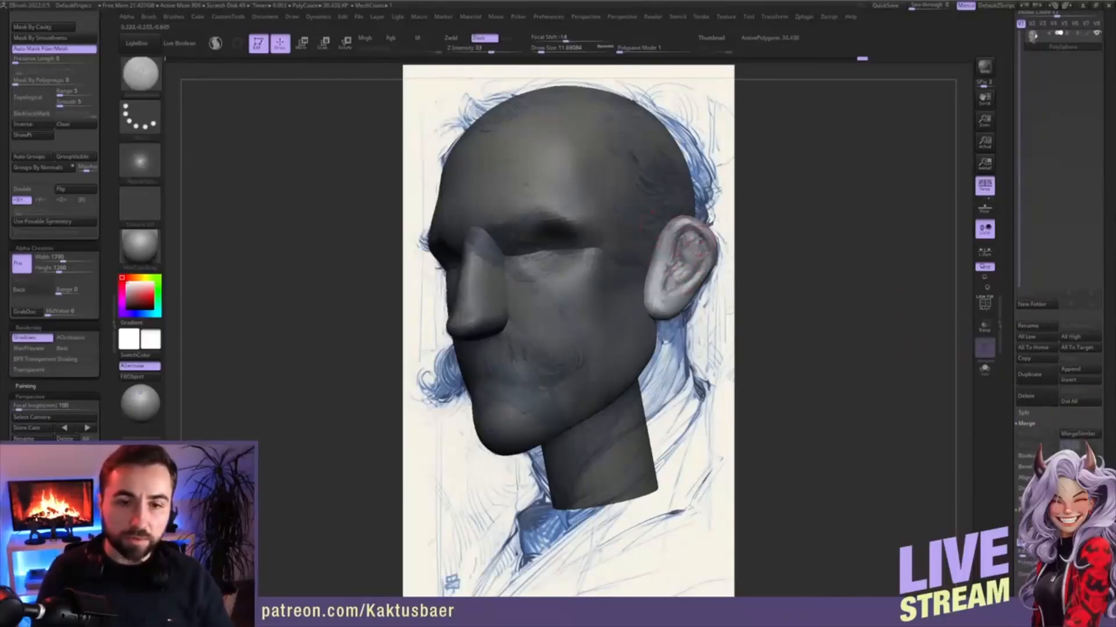
- Smooth the ear's hollow and build up the inner folds and the tragus with the ClayBuildup brush
key(shift)
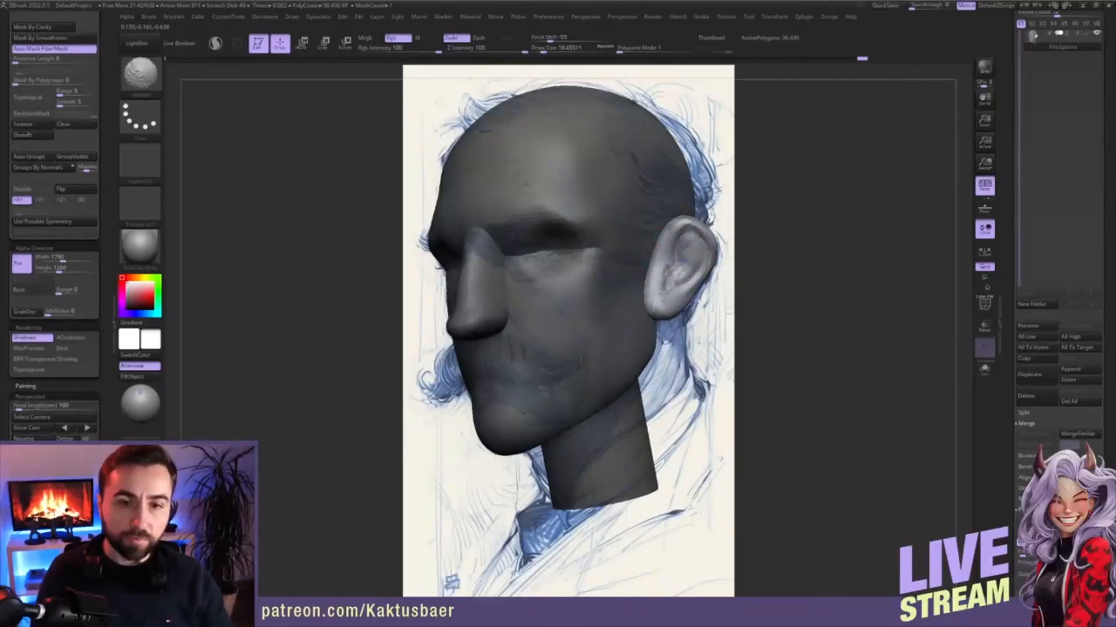
drag(682, 270, 686, 285)
key(shift)
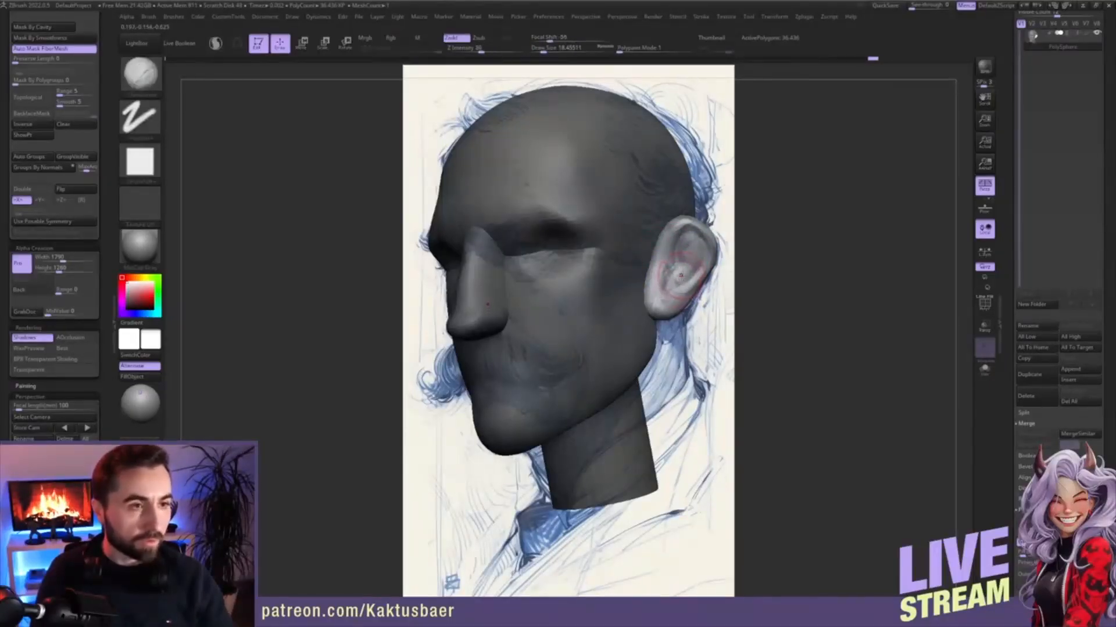
key(s)
key(s)
drag(684, 242, 653, 289)
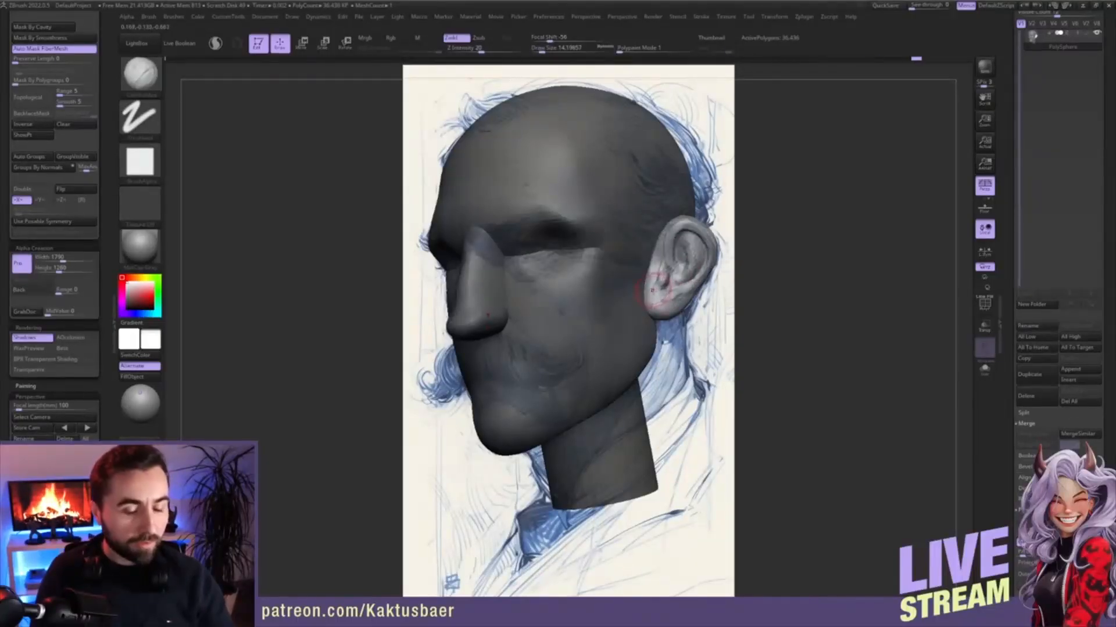
key(shift)
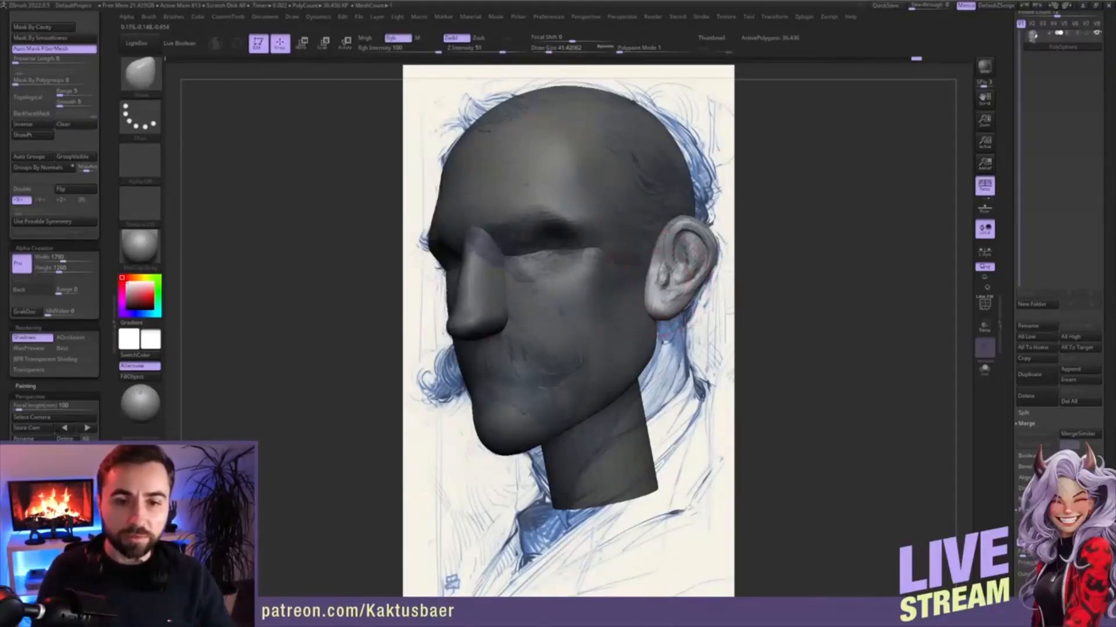
- Reshape the ear and its attachment to the head with the Move brush from several angles, and restore the reference-aligned view
key(s)
drag(658, 283, 661, 283)
mouse_move(661, 284)
right_down()
mouse_move(625, 279)
mouse_move(647, 275)
right_up()
key(s)
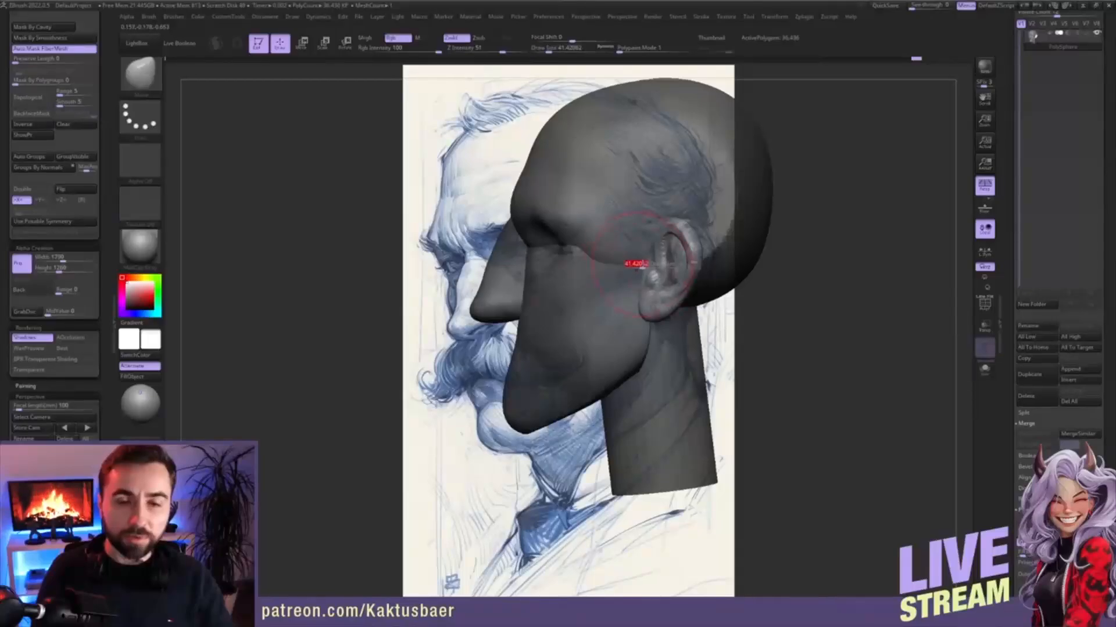
drag(642, 267, 637, 267)
right_drag(632, 267, 658, 259)
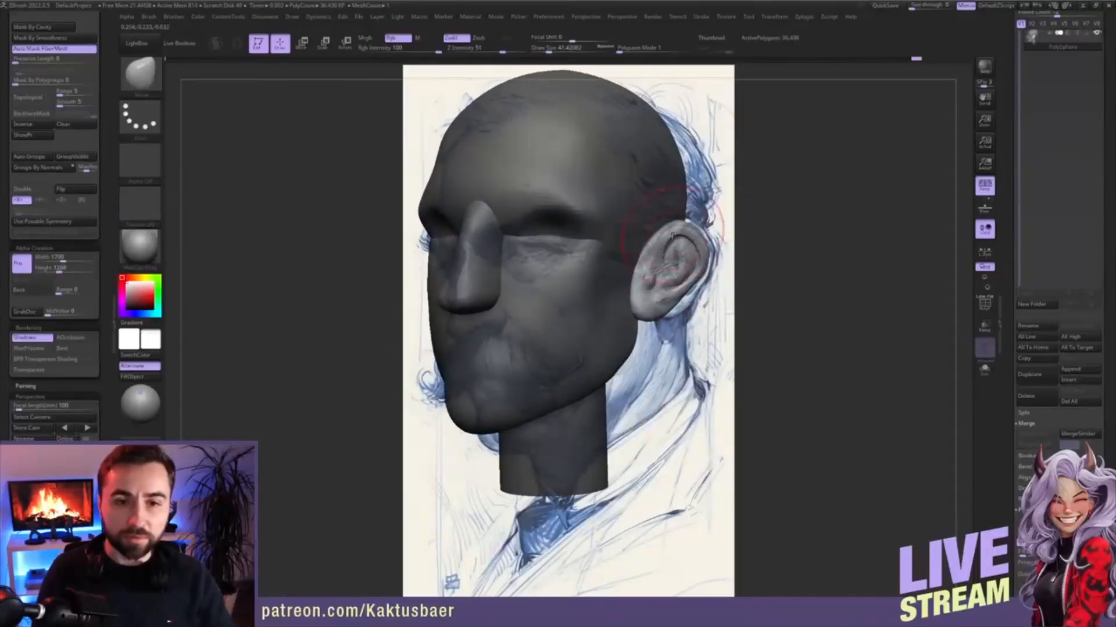
mouse_move(669, 232)
mouse_down()
mouse_move(660, 229)
mouse_move(702, 259)
mouse_up()
key(s)
click(56, 505)
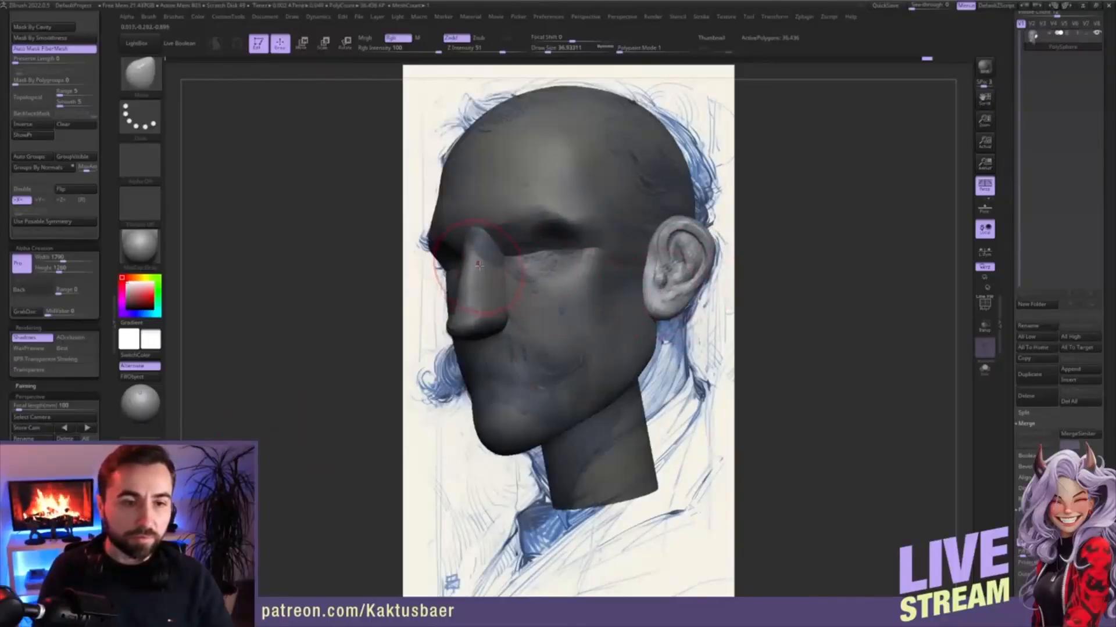
- Mask everything except the nose, and lower and smooth the top of its bridge below the brow
key(w)
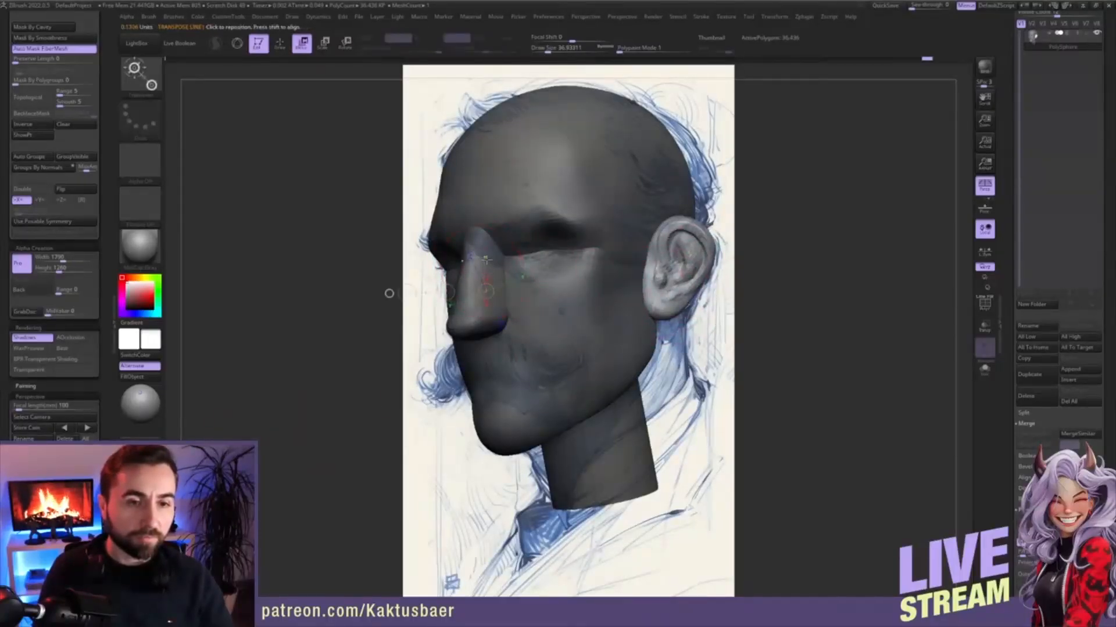
key(q)
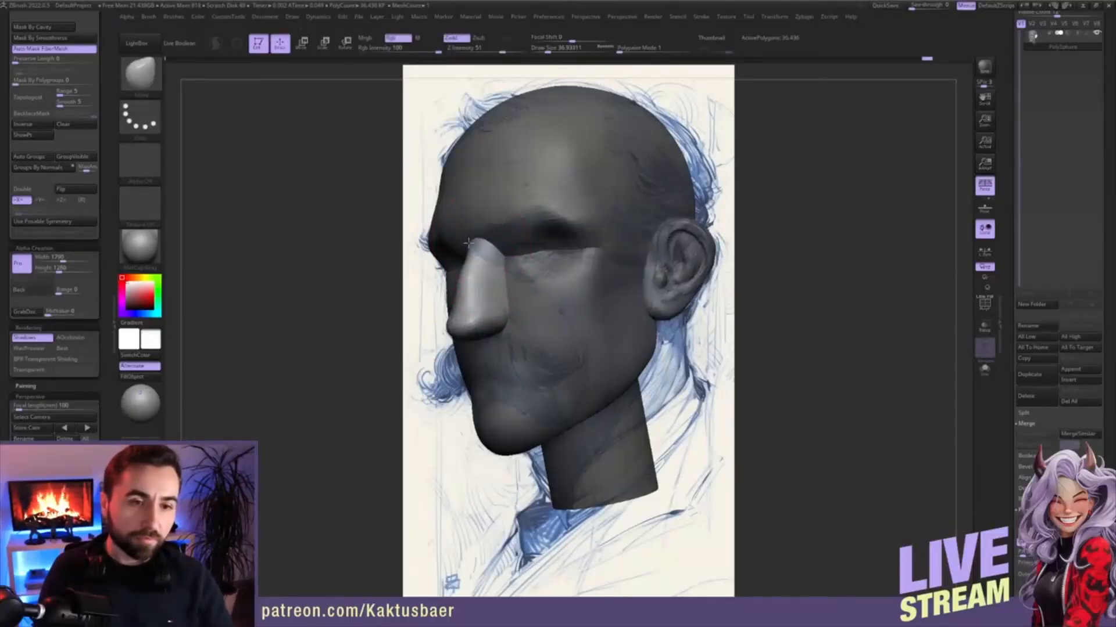
key(s)
drag(478, 244, 475, 245)
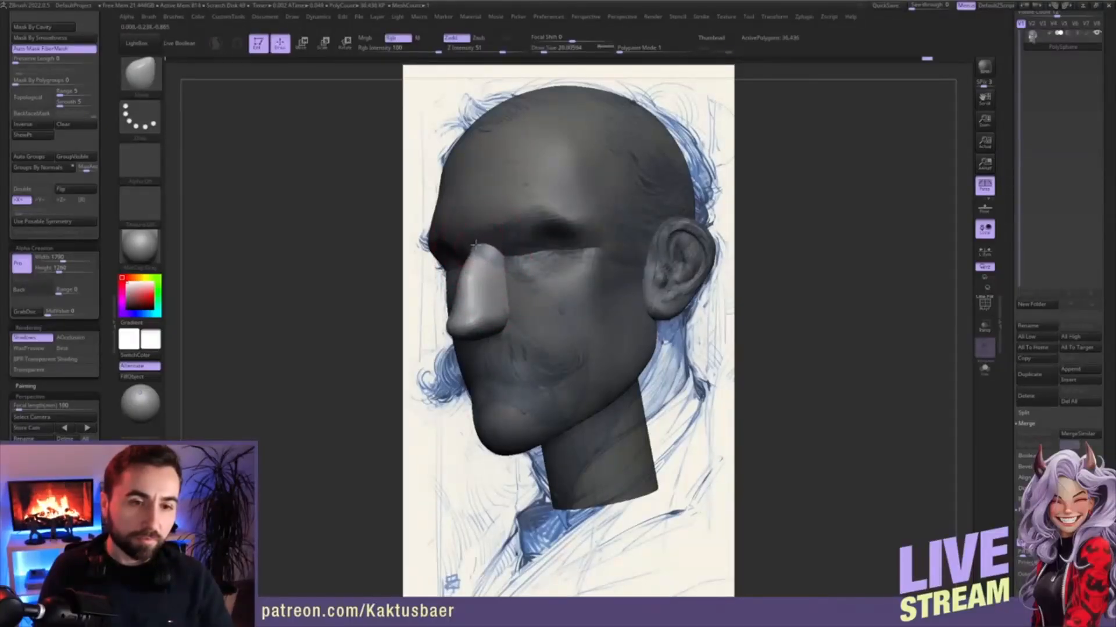
key(shift)
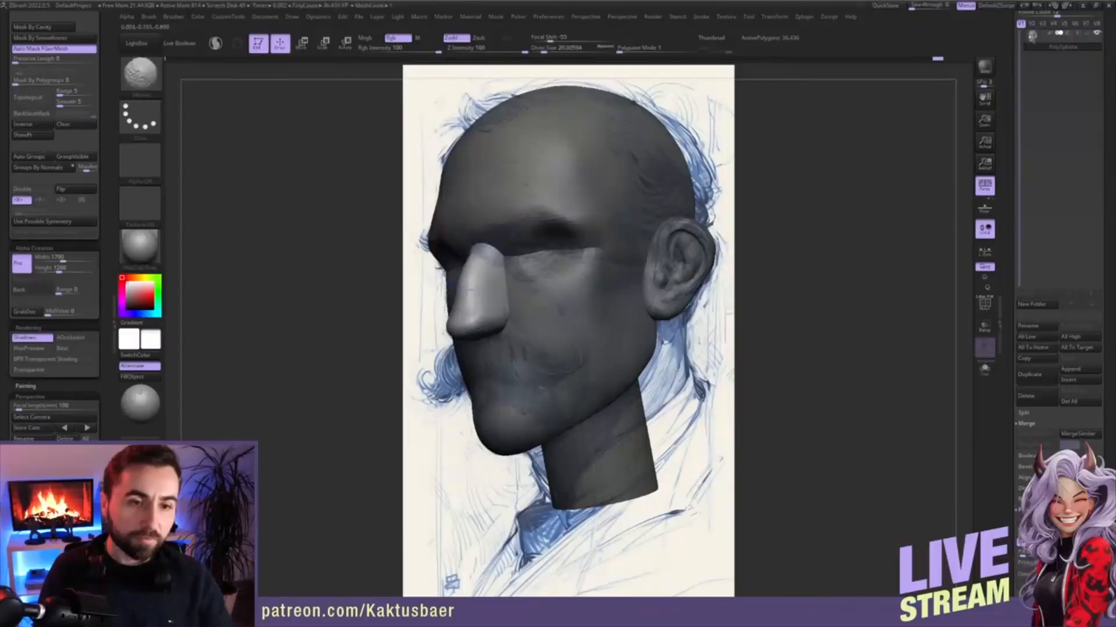
- Refine and smooth the surface of the isolated nose, checking it from the side and the front
mouse_move(478, 289)
right_down()
mouse_move(511, 290)
mouse_move(515, 302)
right_up()
mouse_move(515, 302)
alt+right_down()
mouse_move(531, 309)
mouse_move(527, 282)
alt+right_up()
key(s)
mouse_move(526, 281)
mouse_down()
mouse_move(515, 309)
mouse_move(524, 295)
mouse_up()
key(1)
key(shift)
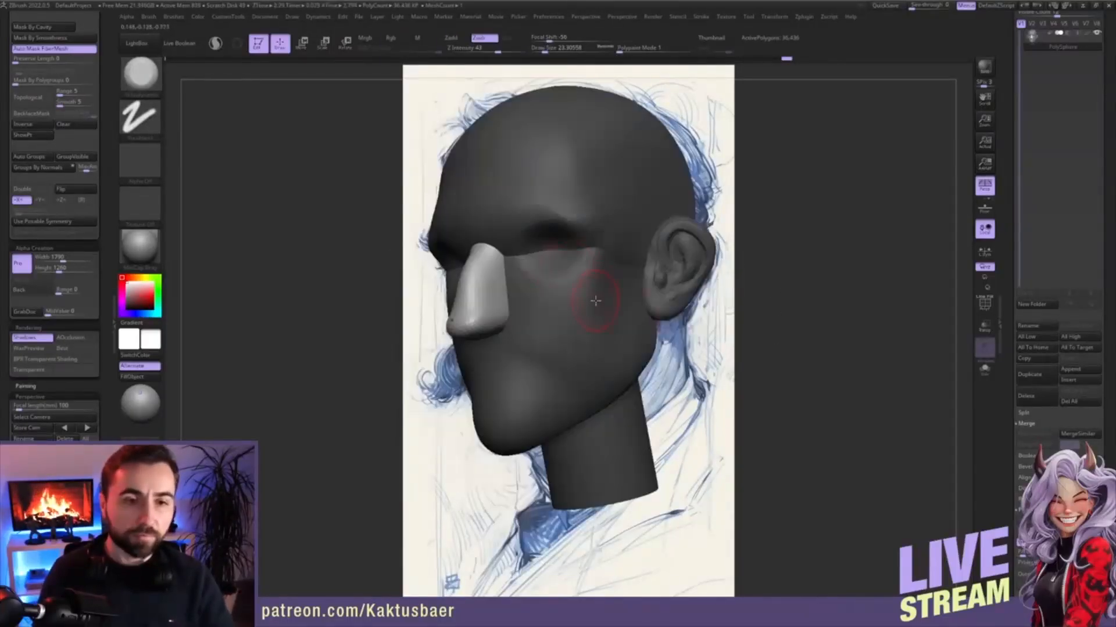
alt+right_drag(545, 268, 528, 329)
mouse_move(514, 283)
right_down()
mouse_move(553, 284)
mouse_move(558, 273)
right_up()
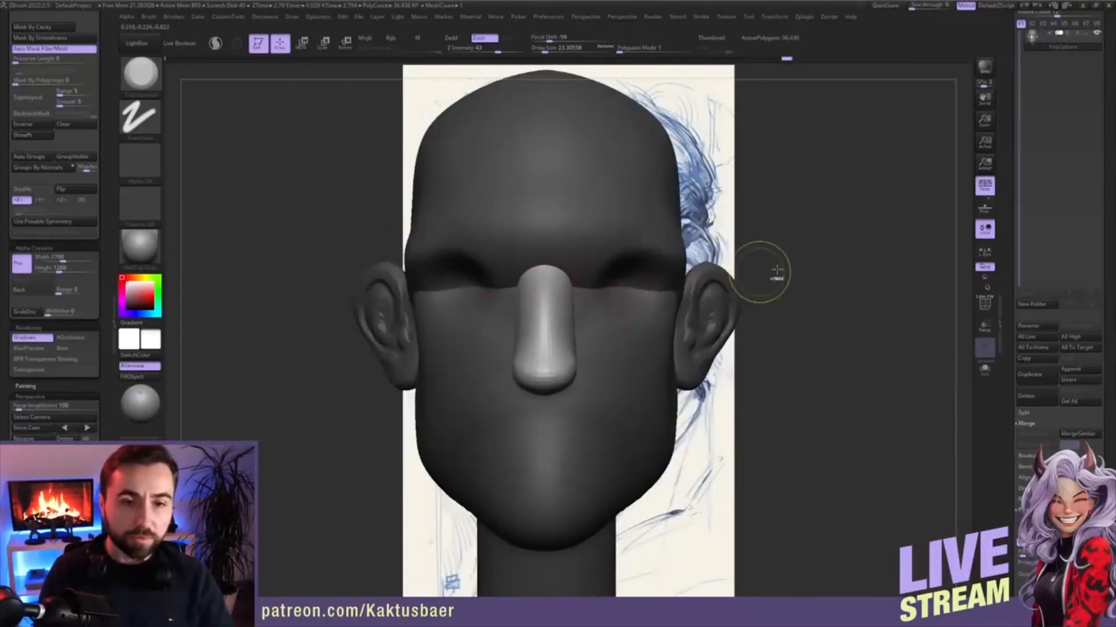
- Invert the mask to free the head, and deepen the inner corners of the eye sockets beside the nose bridge
ctrl+click(760, 261)
key(bracketright)
key(1)
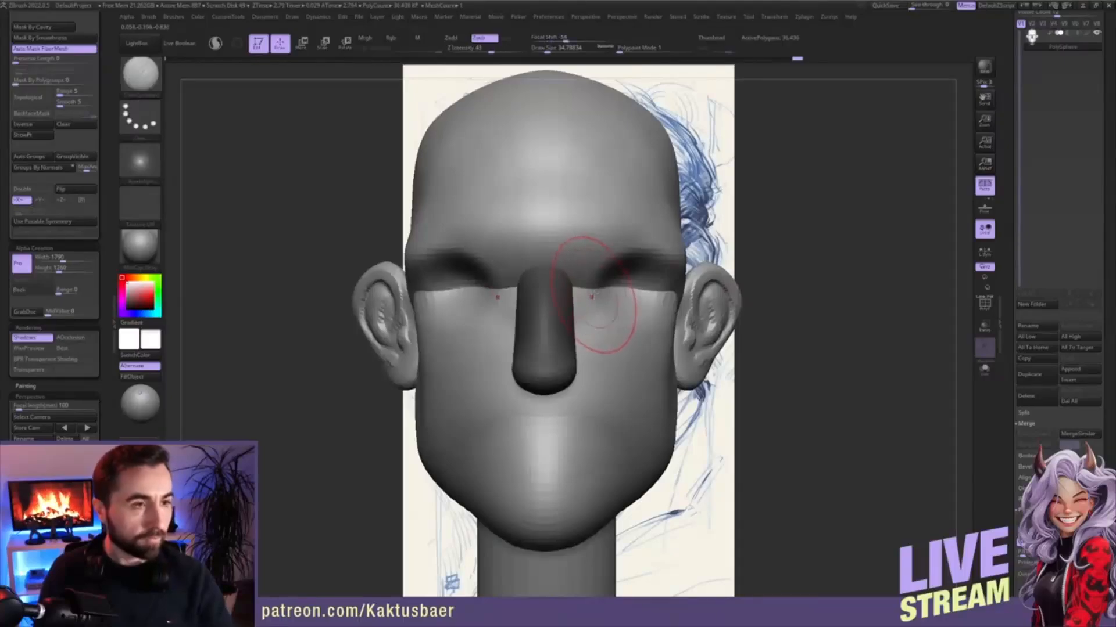
key(2)
key(bracketleft)
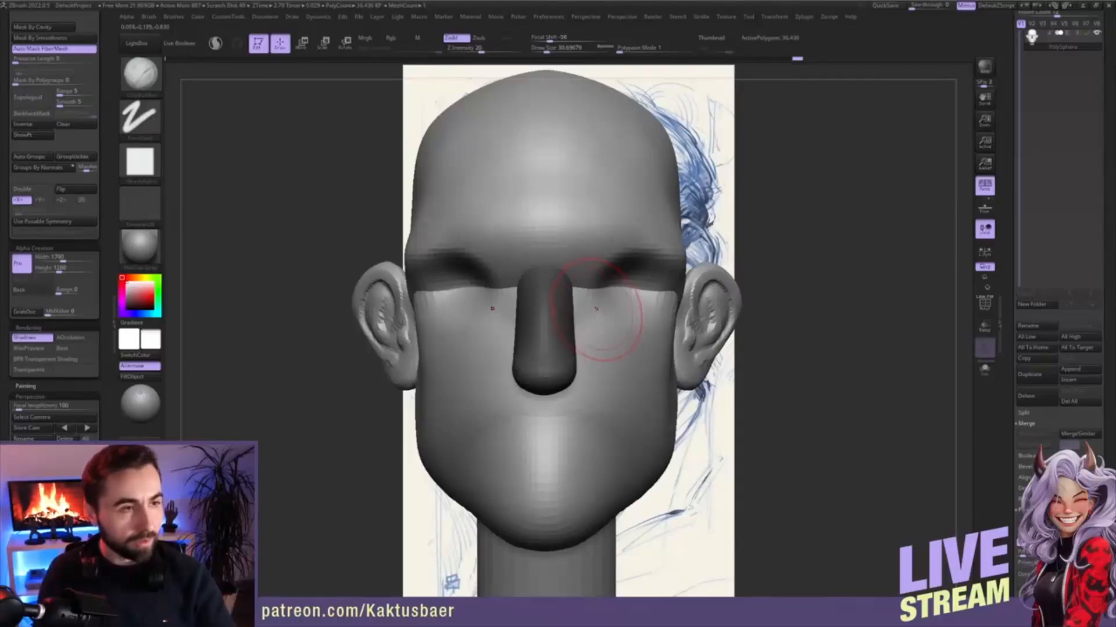
key(1)
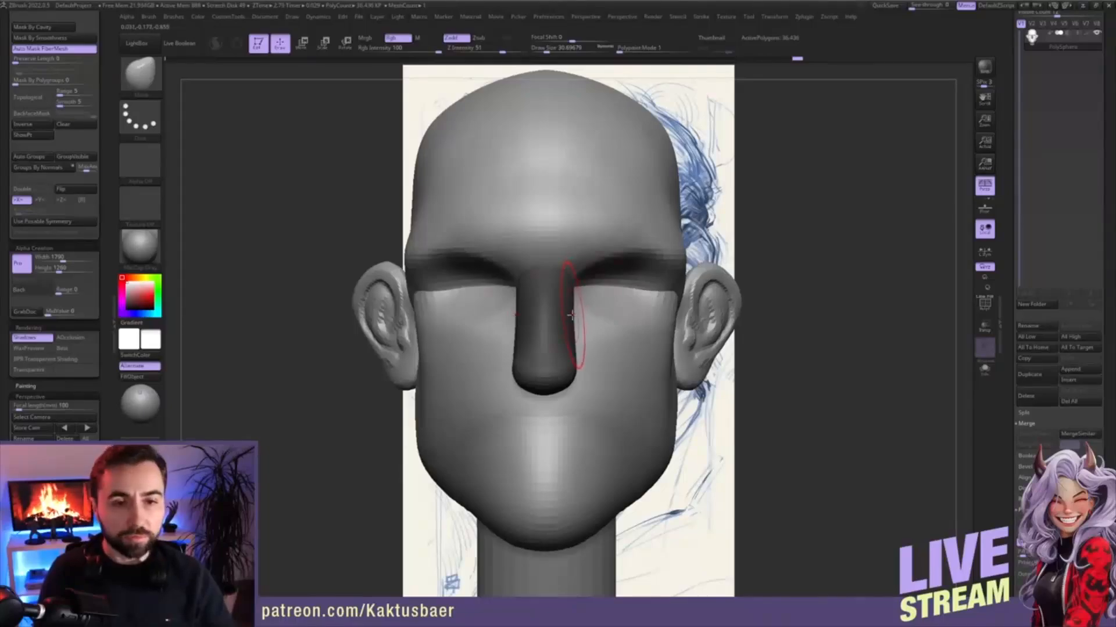
- Mask everything except the nose, narrow its bridge with the Move brush, and smooth the sides
right_drag(575, 320, 571, 307)
key(w)
ctrl+click(563, 308)
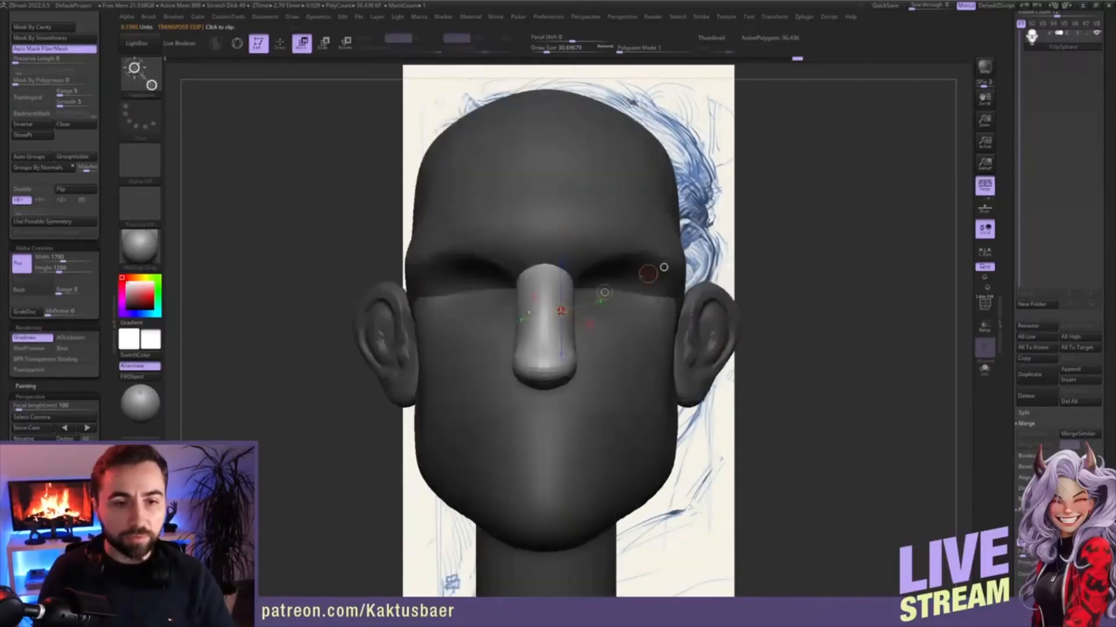
key(q)
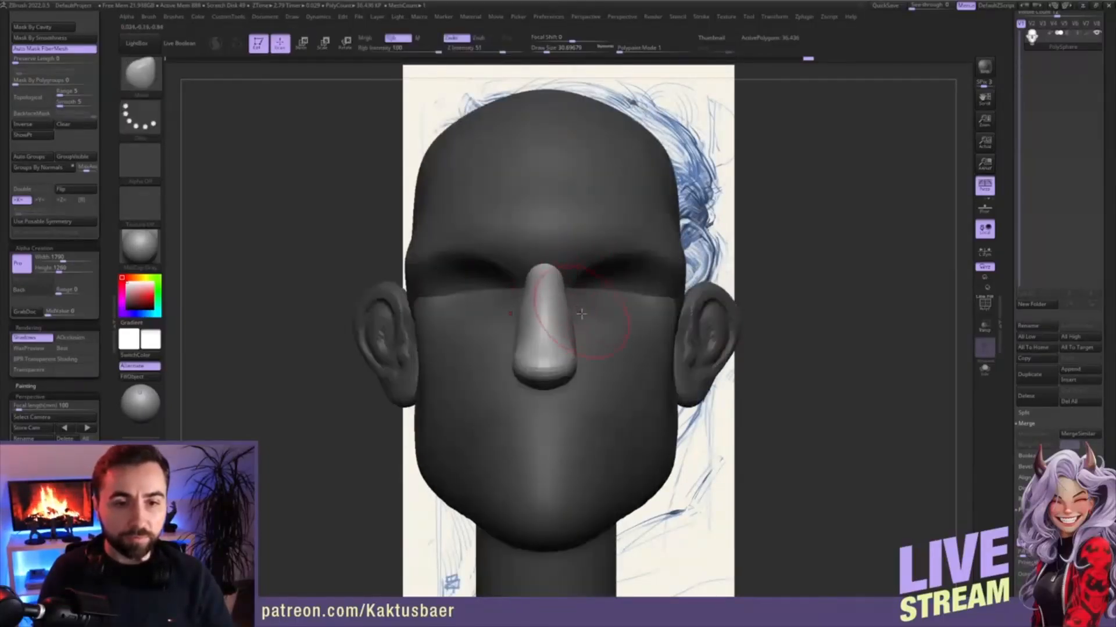
right_drag(604, 315, 584, 314)
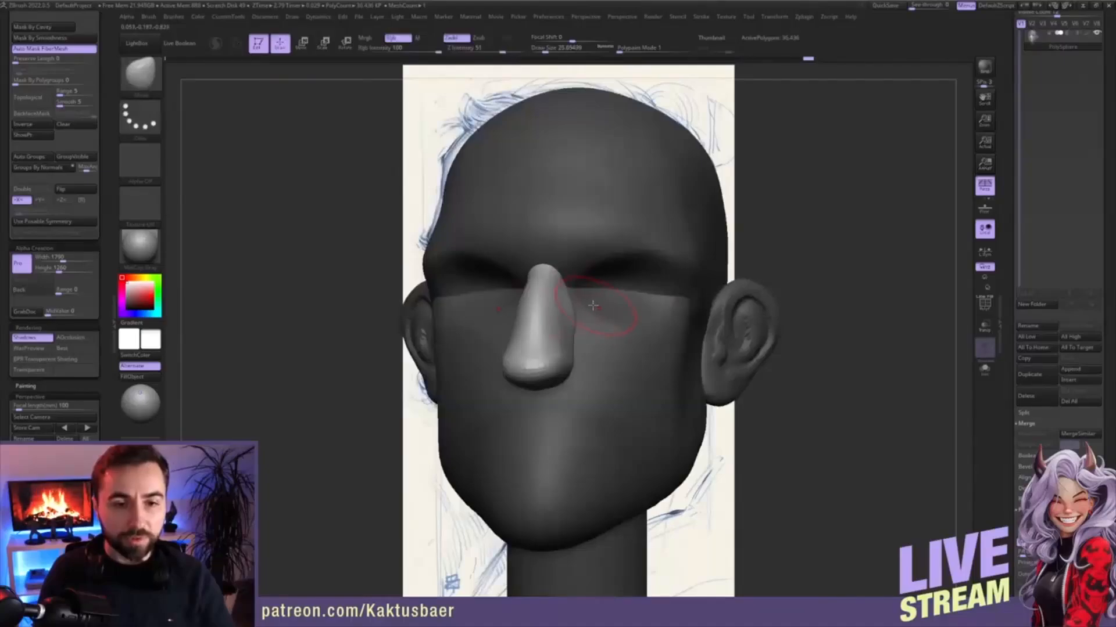
drag(581, 341, 574, 350)
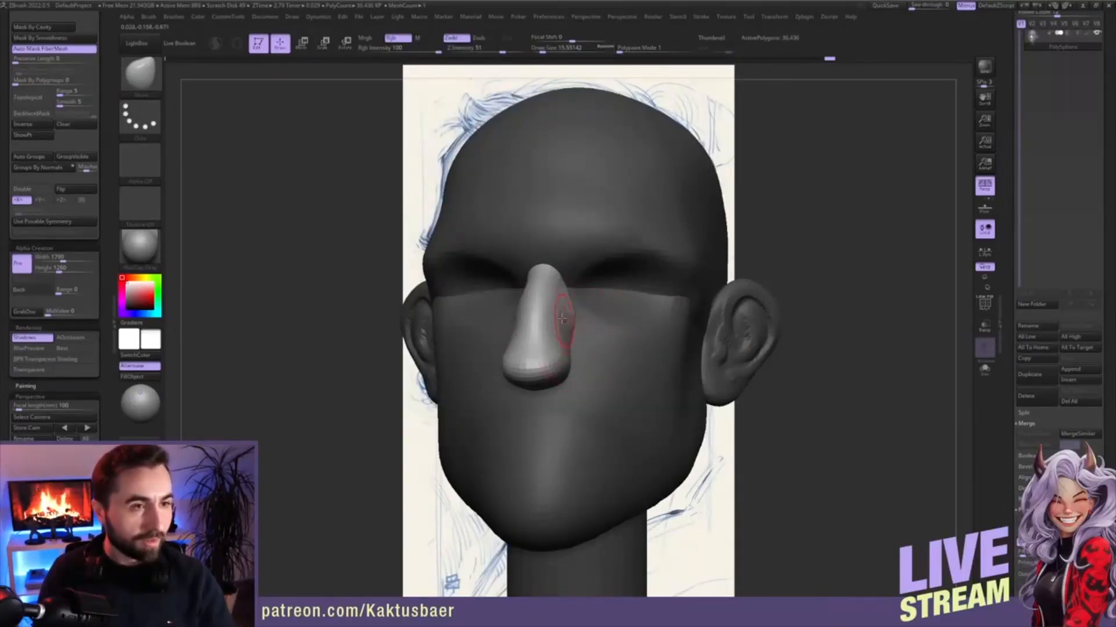
key(shift)
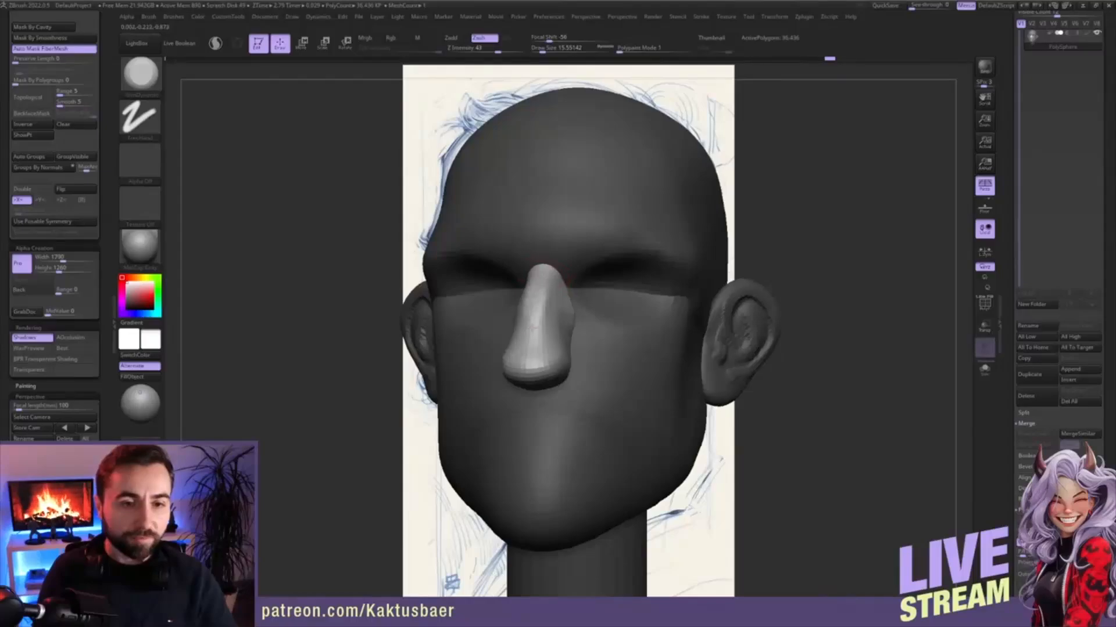
- Shape the side planes of the nose and the contour between bridge and tip with the Move brush
right_drag(531, 320, 549, 303)
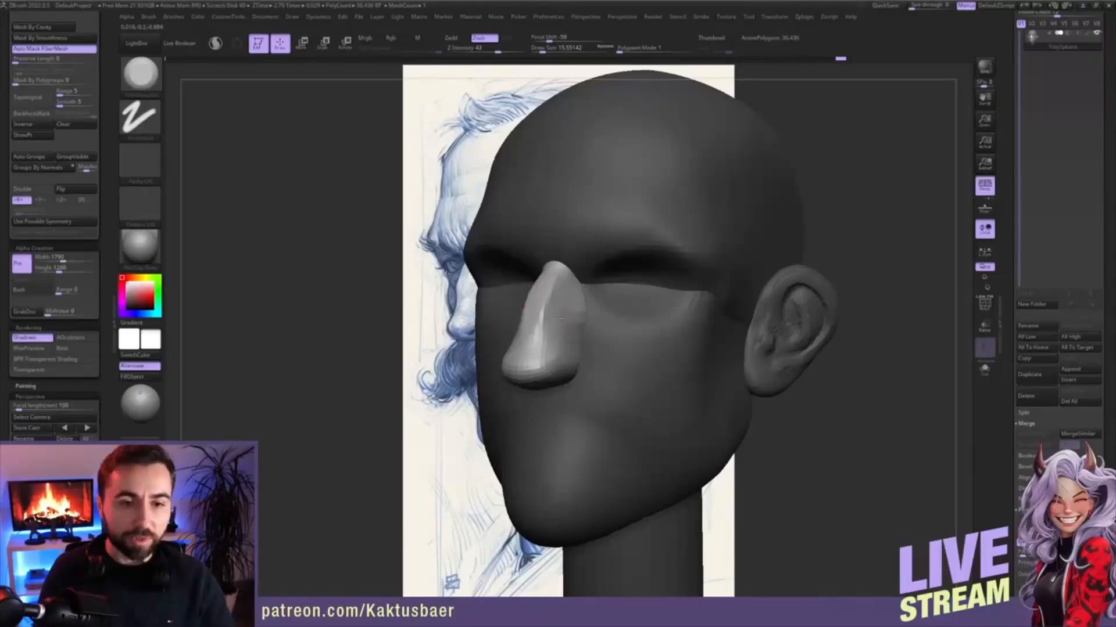
shift+right_drag(573, 310, 563, 316)
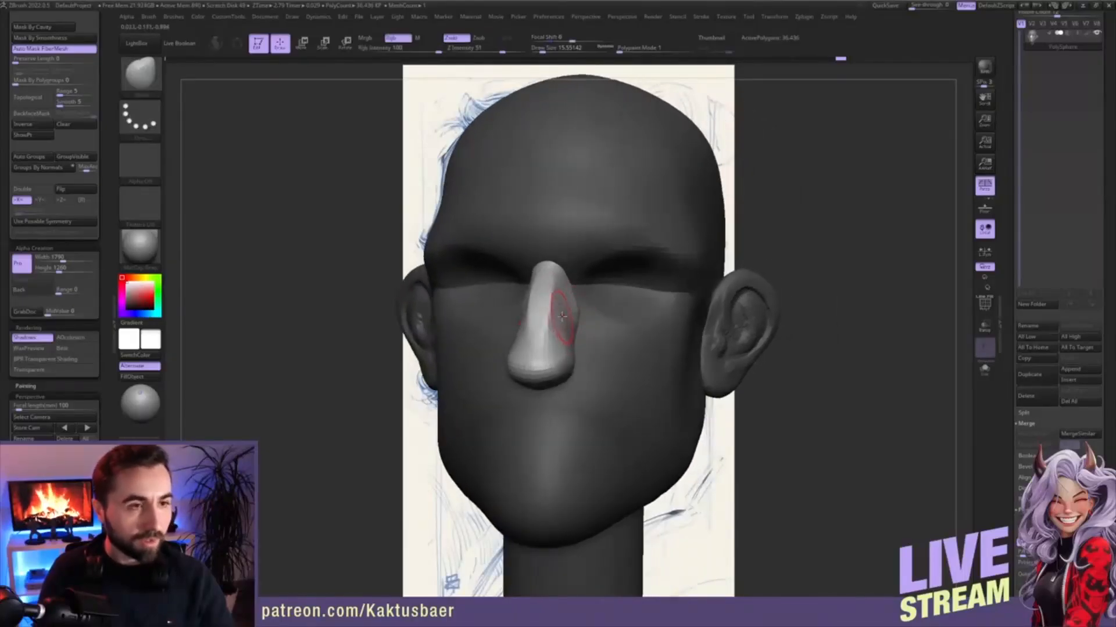
key(s)
drag(570, 308, 571, 308)
drag(573, 298, 553, 308)
key(s)
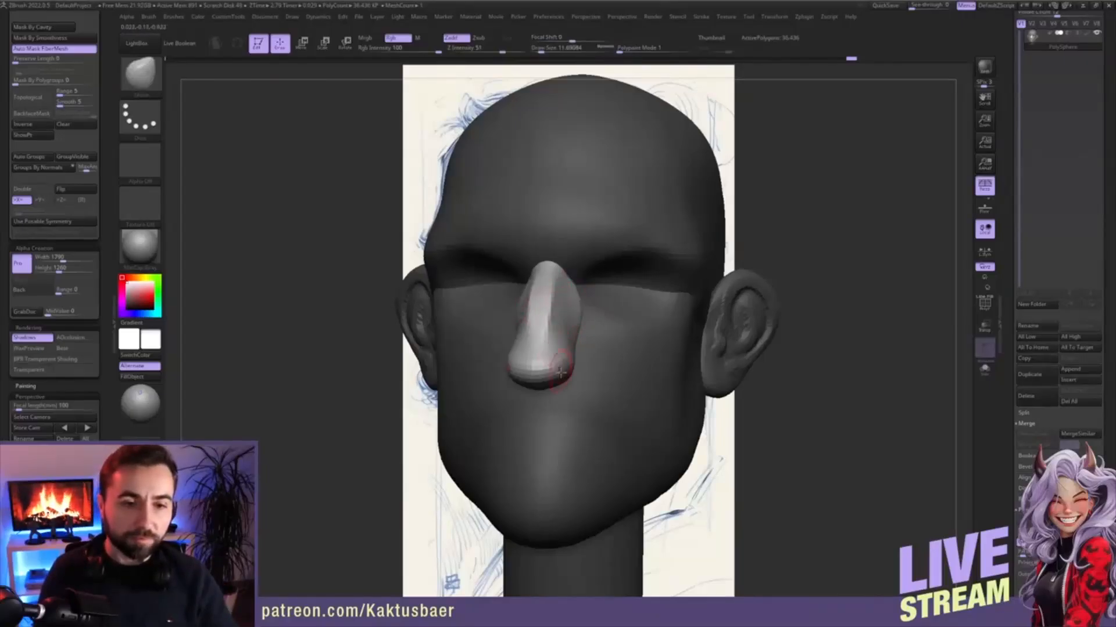
- Widen the base of the nose from below with the Move brush, and carve the nostrils with the ClayBuildup brush
mouse_move(548, 374)
right_down()
mouse_move(549, 325)
mouse_move(555, 343)
mouse_move(559, 332)
right_up()
key(s)
drag(563, 329, 562, 298)
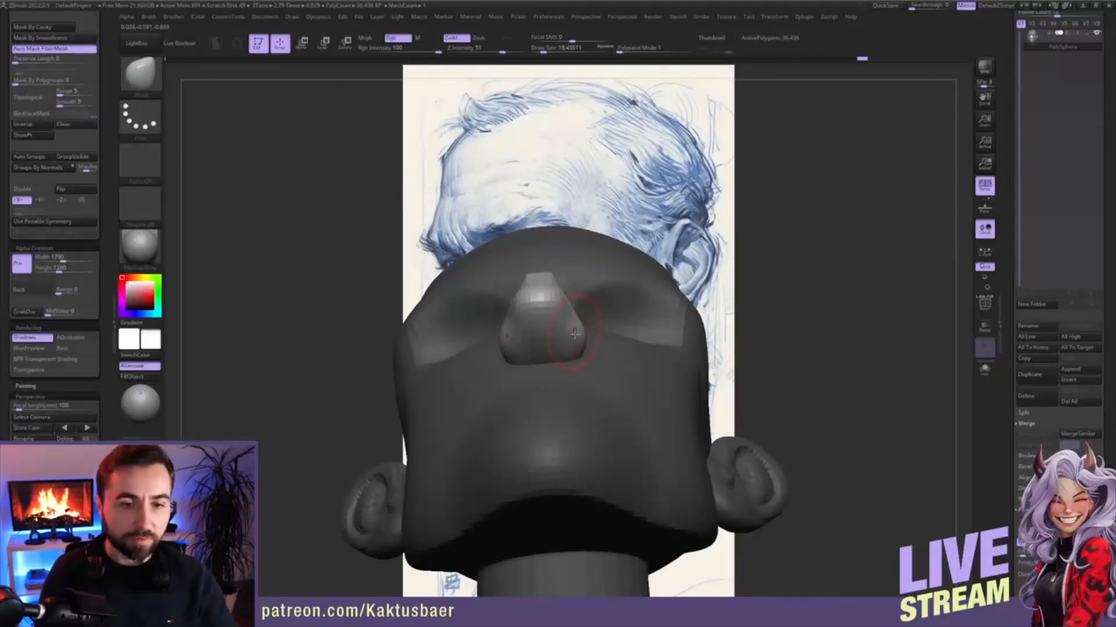
key(s)
drag(562, 351, 560, 344)
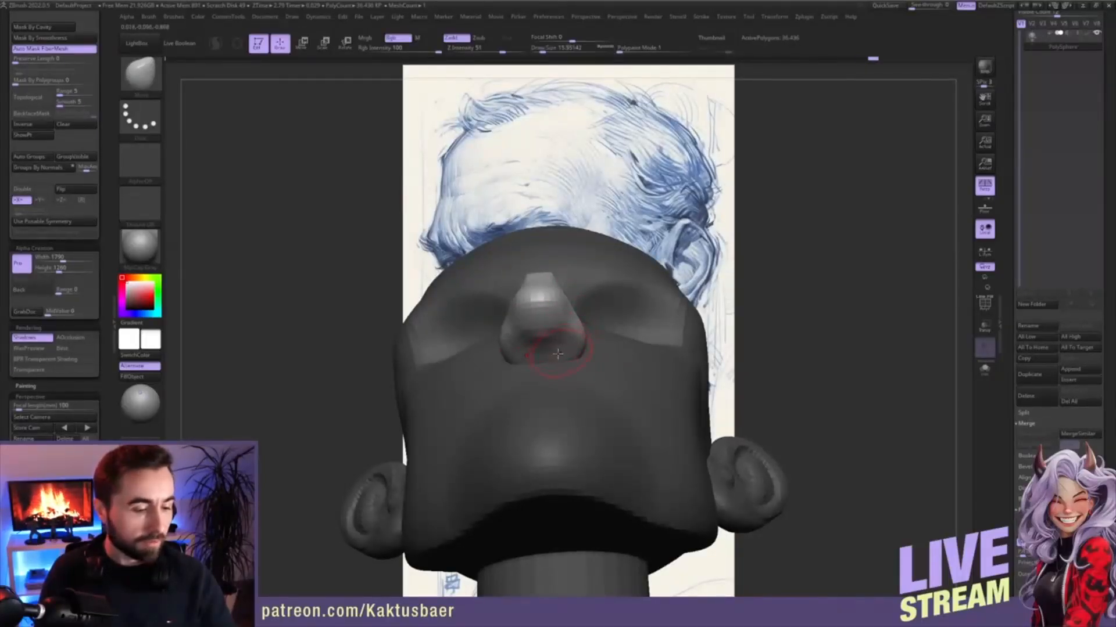
key(b)
key(c)
key(b)
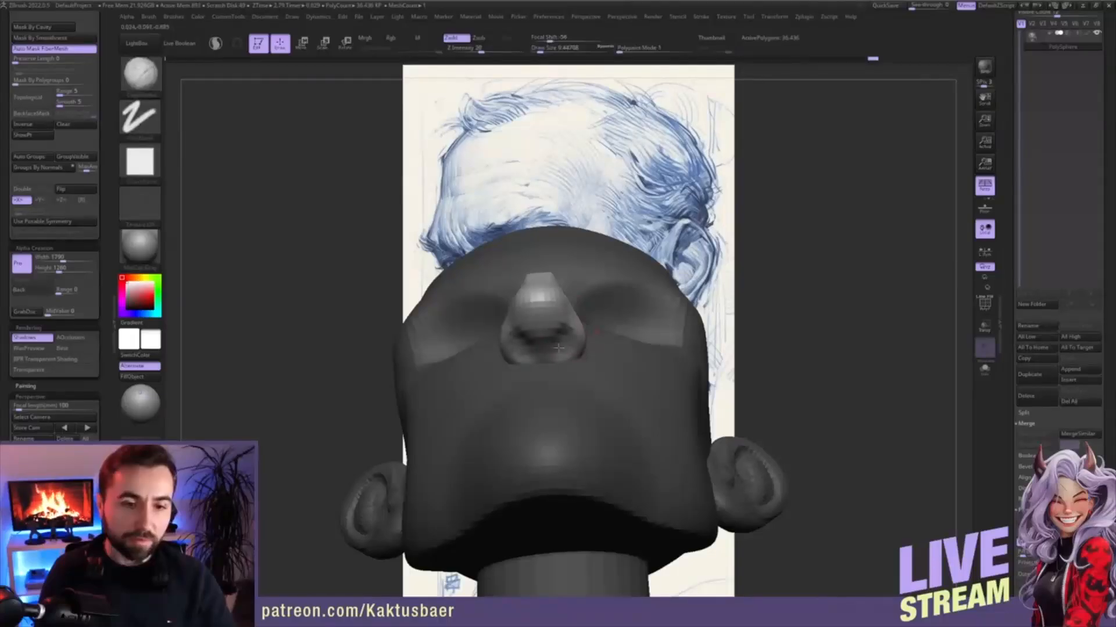
- Smooth the nostril area and define the wings of the nose with the Standard brush, checking the shape from several angles
right_drag(550, 345, 580, 303)
shift+drag(586, 313, 599, 321)
key(s)
key(b)
key(s)
key(t)
right_drag(598, 321, 642, 286)
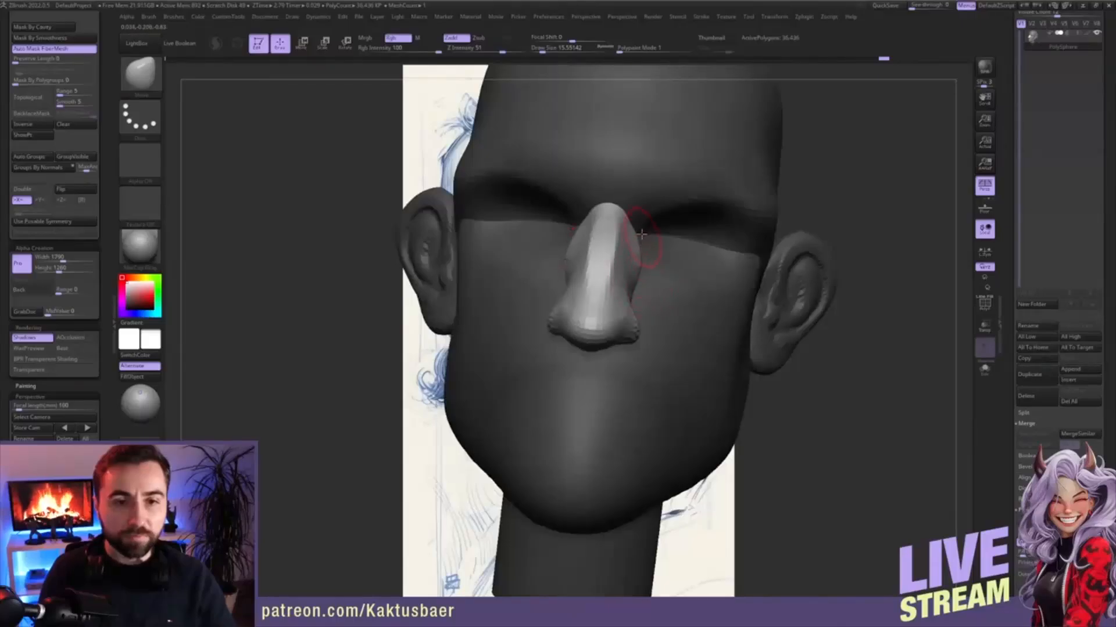
mouse_move(635, 238)
right_down()
mouse_move(635, 308)
mouse_move(639, 264)
mouse_move(611, 280)
right_up()
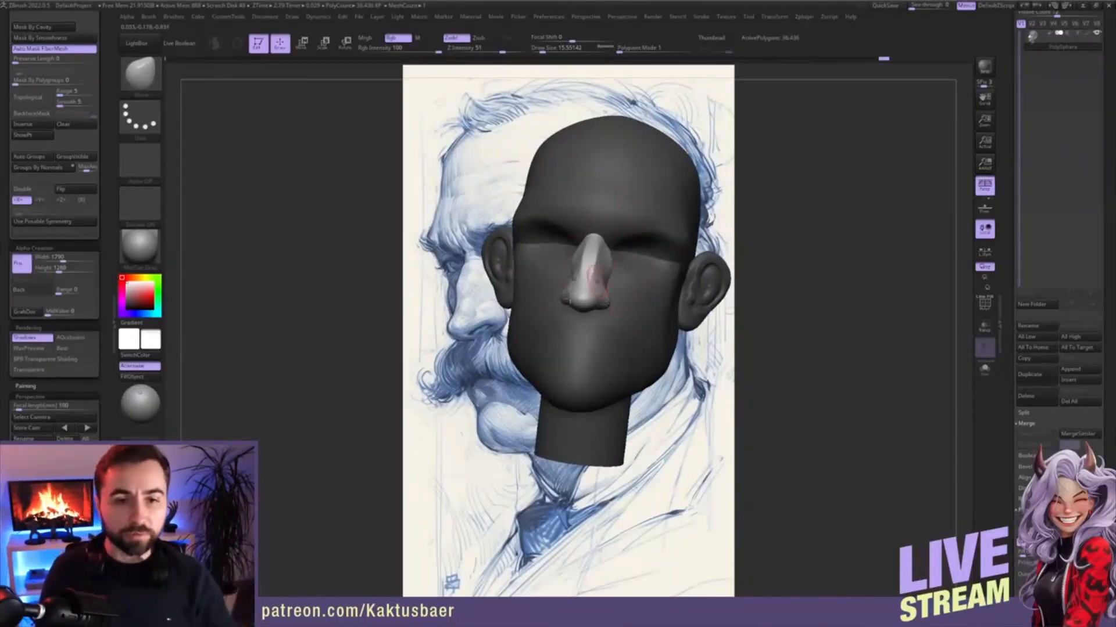
right_drag(594, 278, 671, 255)
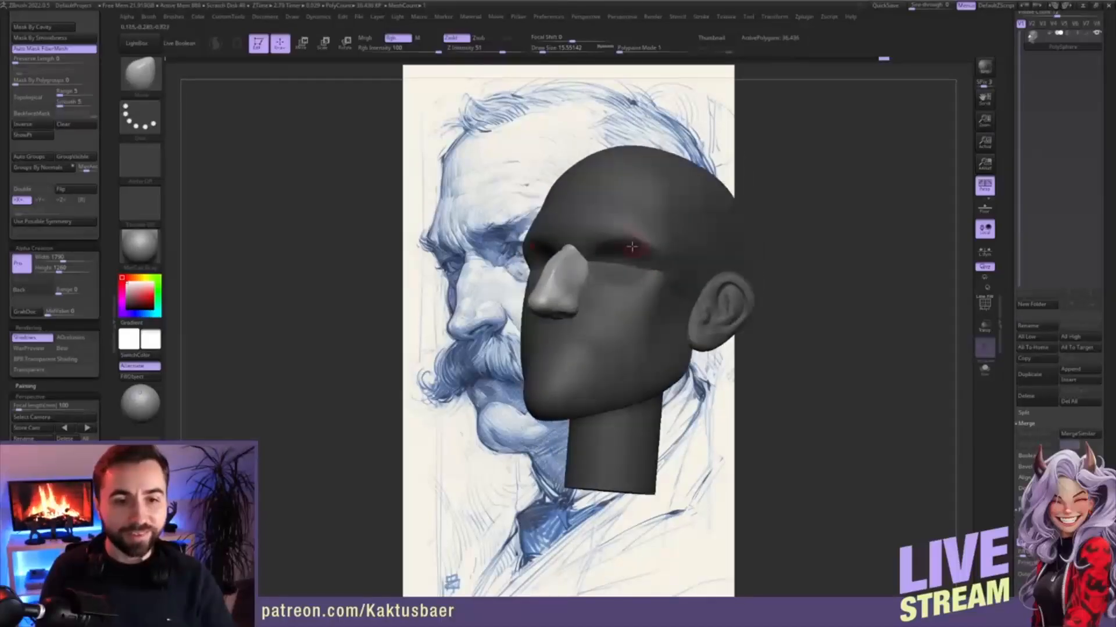
- Mask everything except the cranium and smooth the outer end of the brow above the eye socket
key(w)
ctrl+click(682, 245)
key(q)
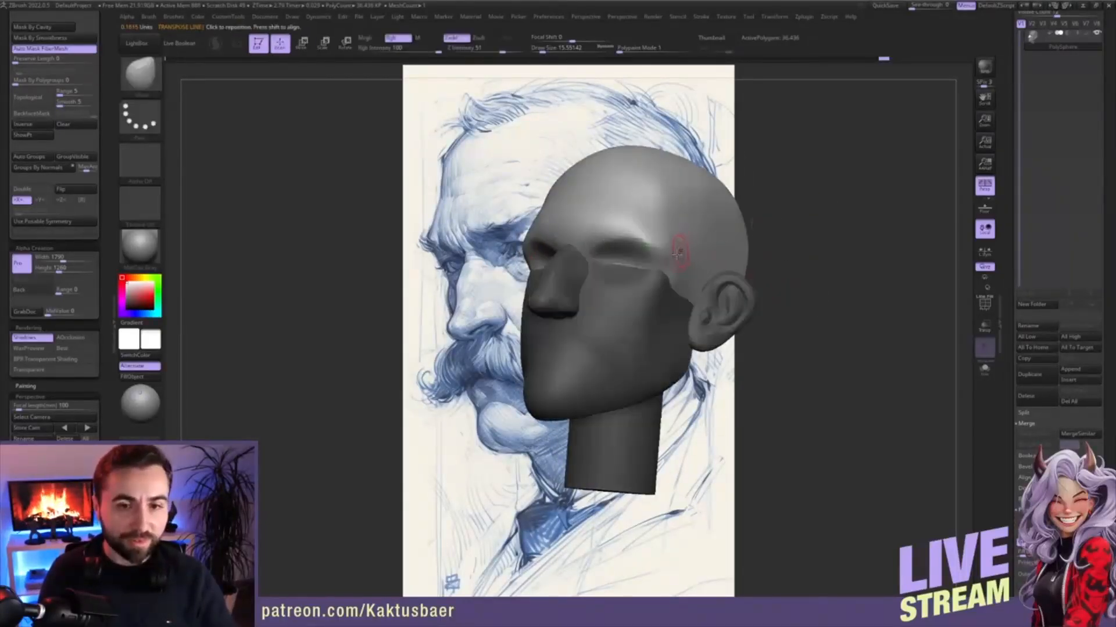
mouse_move(666, 235)
ctrl+right_down()
mouse_move(677, 265)
mouse_move(645, 258)
mouse_move(678, 247)
ctrl+right_up()
shift+drag(673, 240, 668, 224)
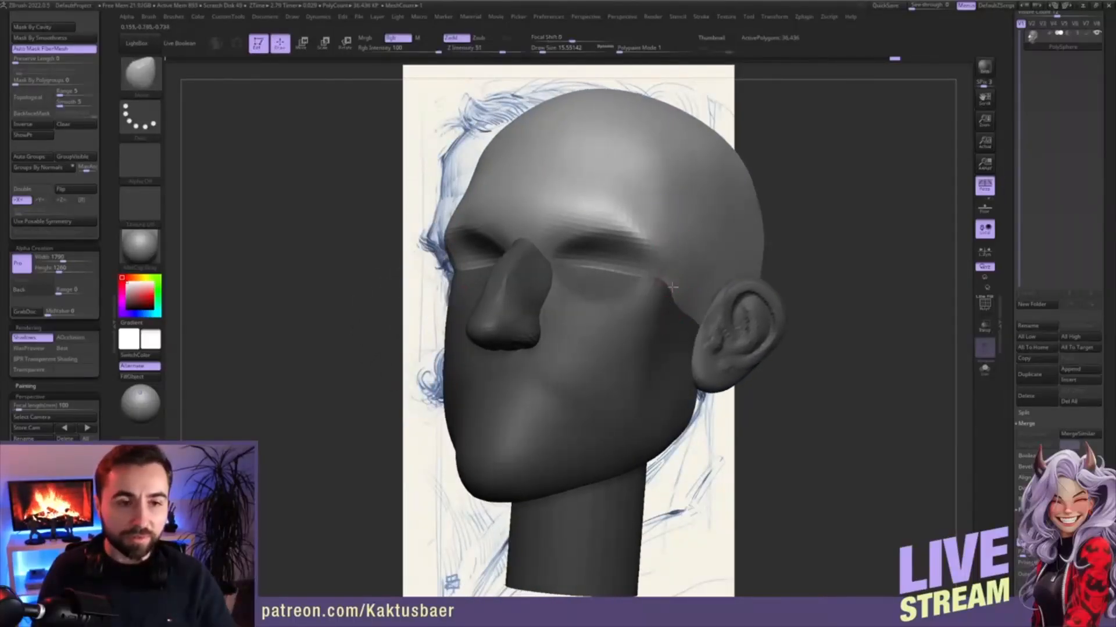
right_drag(686, 271, 636, 251)
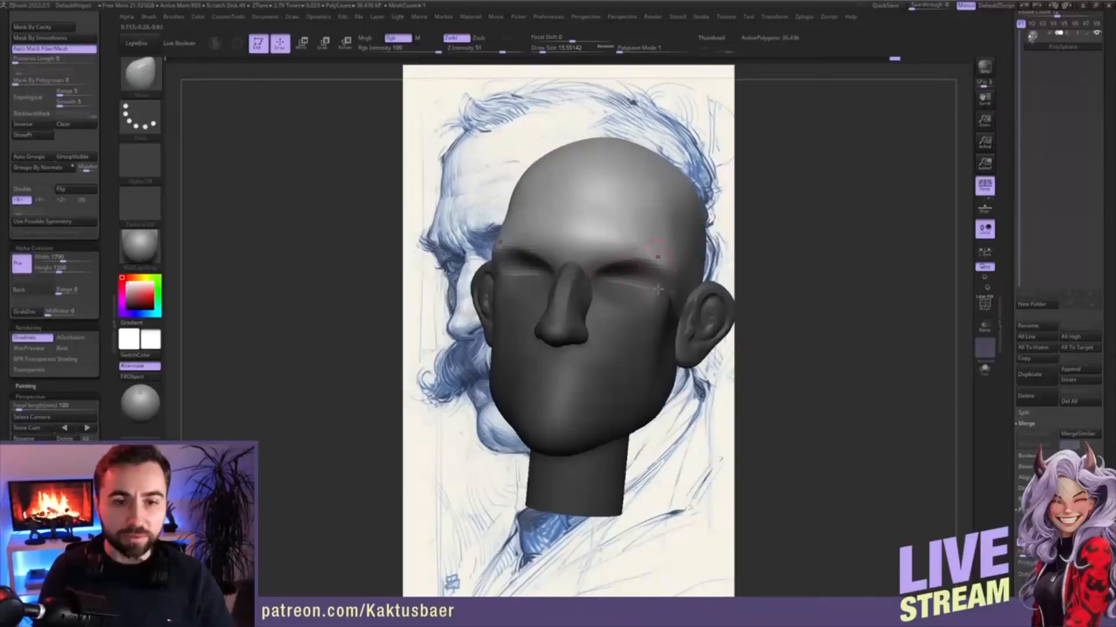
- Restore the saved camera view over the reference and adjust the brow above the eye socket with the Move brush
click(86, 429)
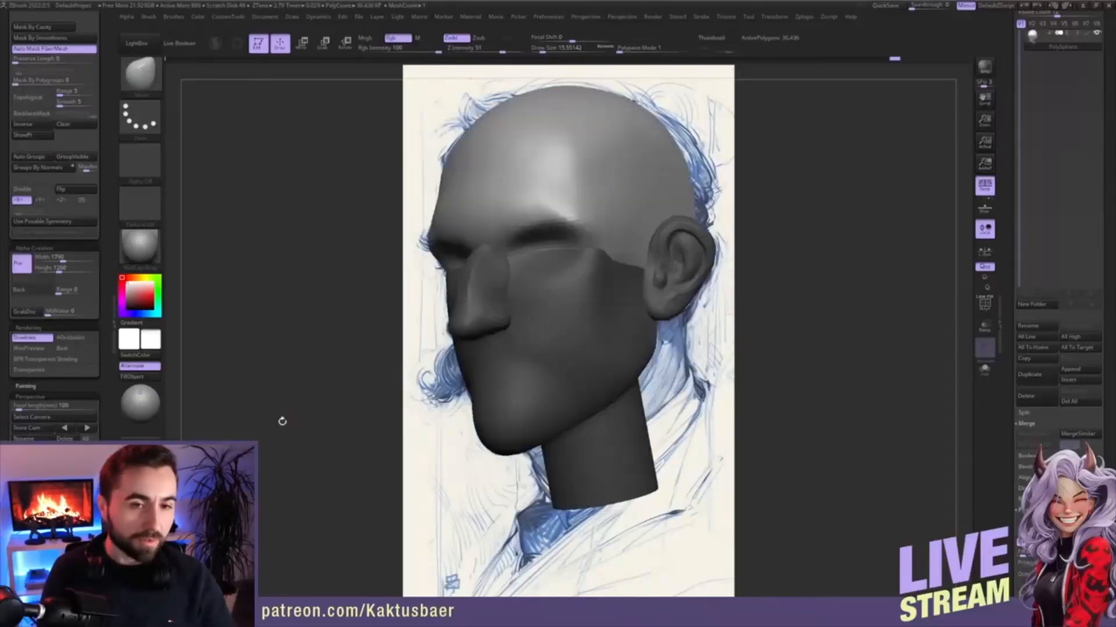
key(d)
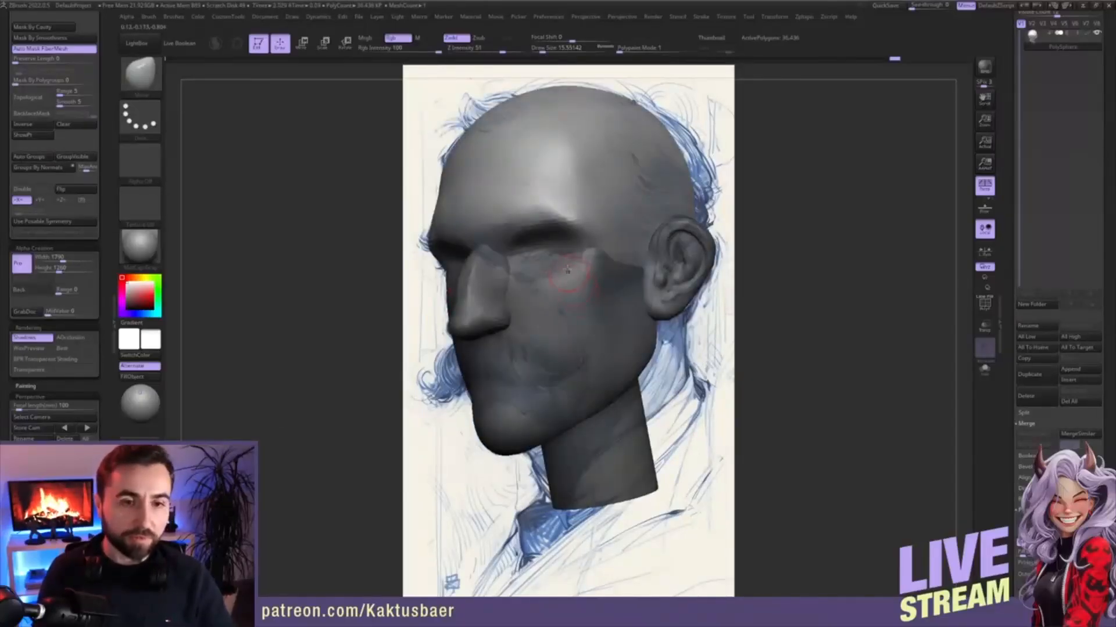
key(s)
drag(531, 235, 536, 234)
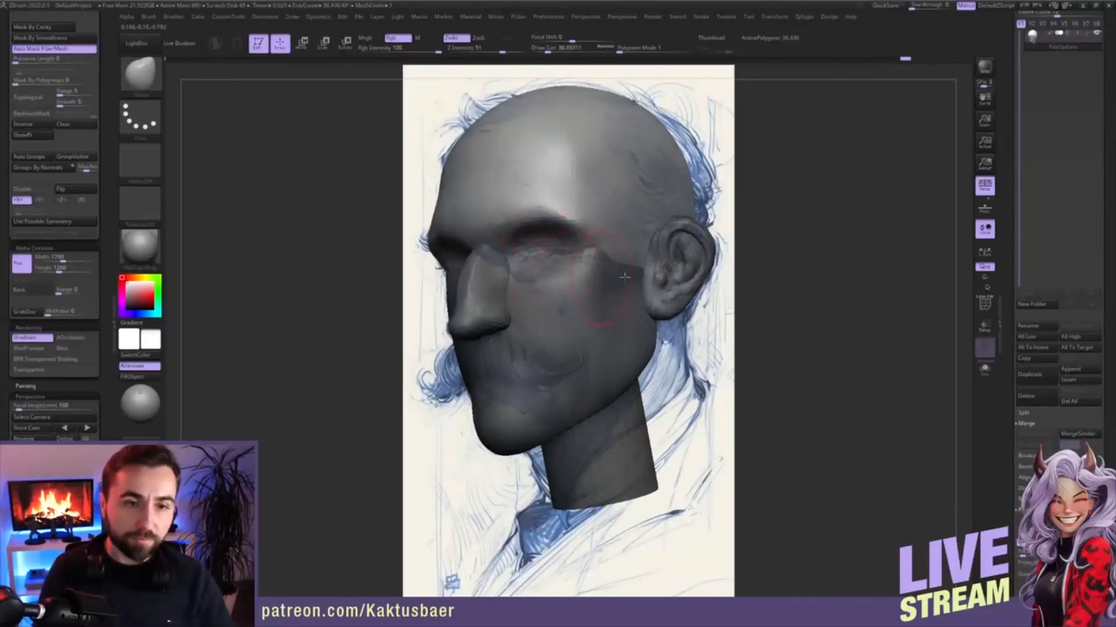
- Mask the cranium and reshape the lower eye socket, nose bridge and nose tip against the reference with the Move brush
key(shift+d)
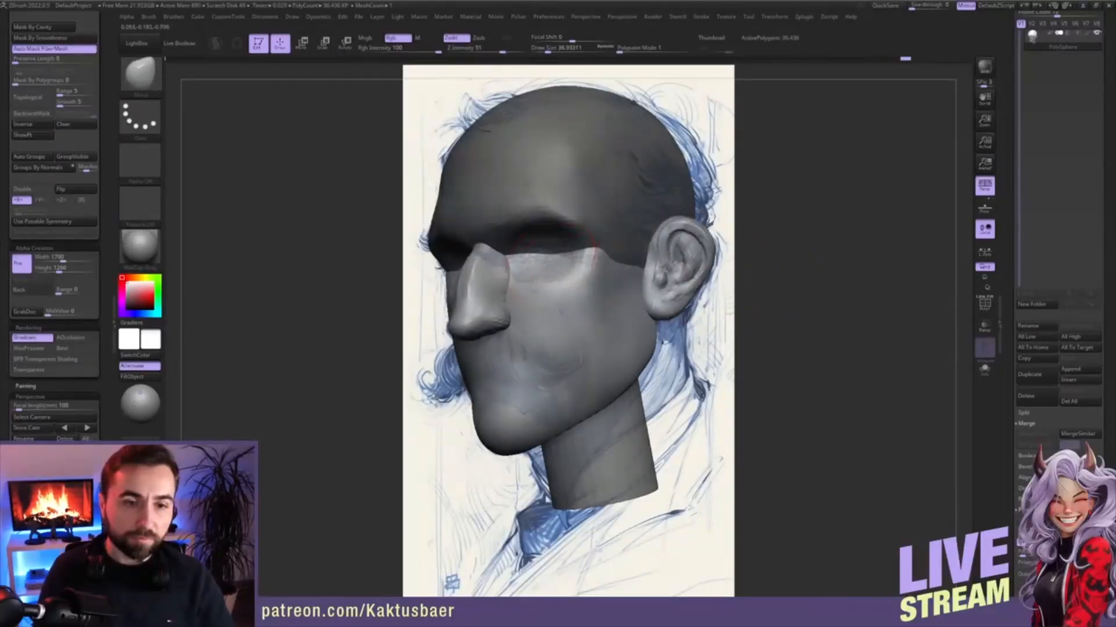
drag(552, 247, 533, 260)
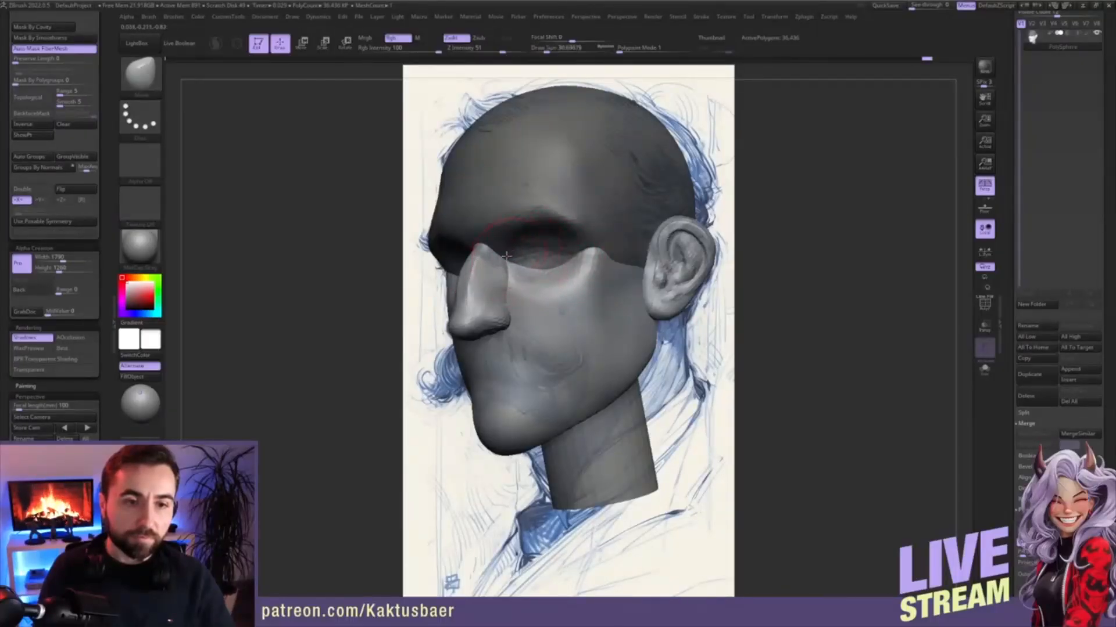
key([)
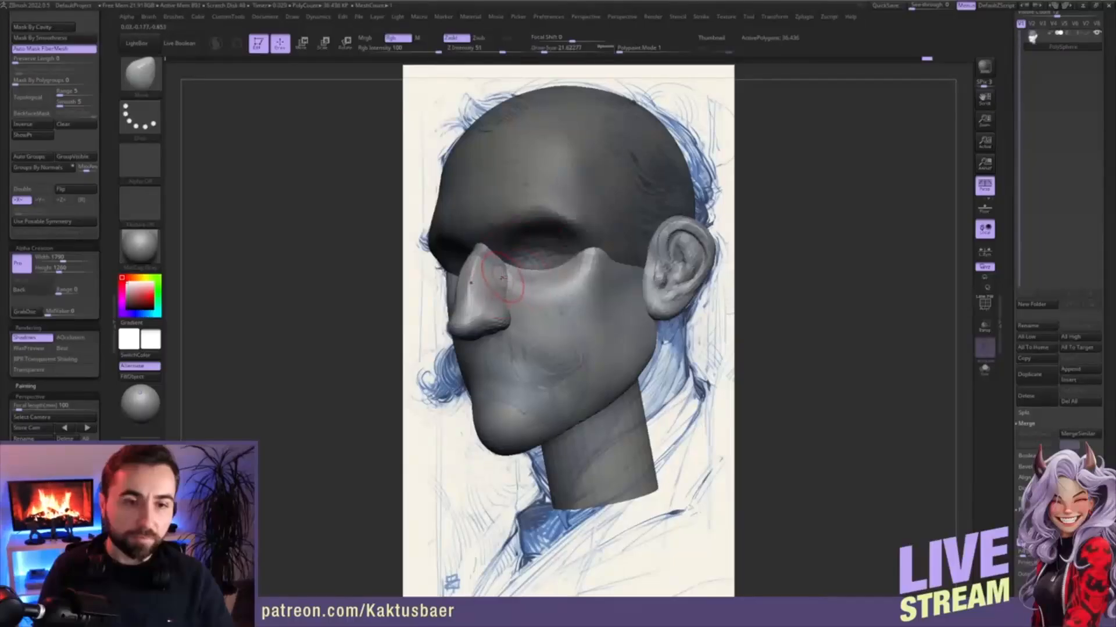
key([)
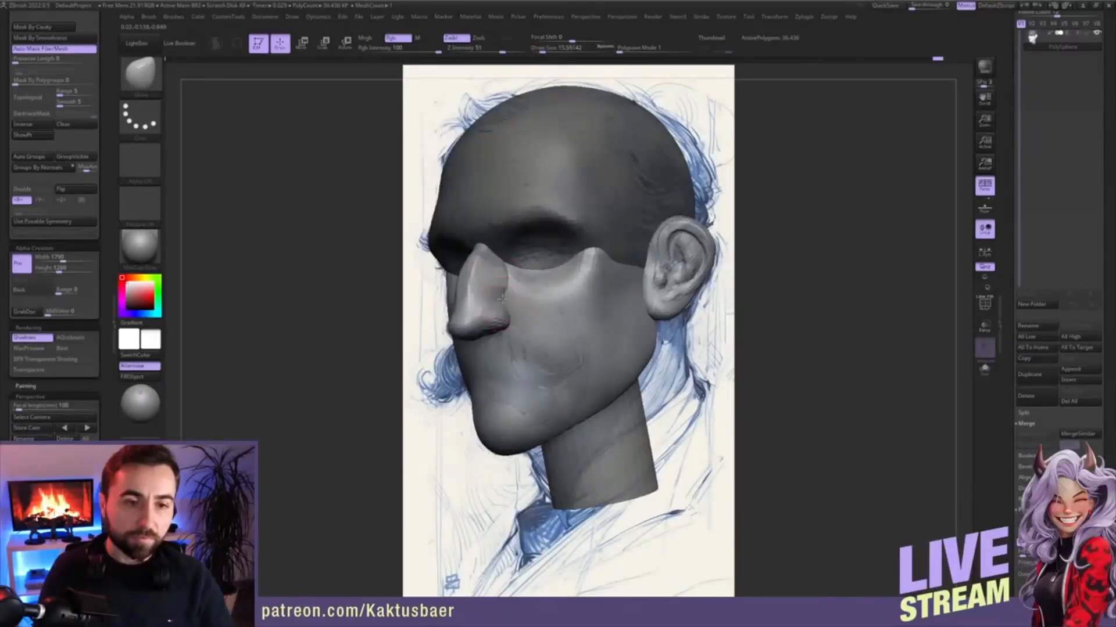
key(bracketright)
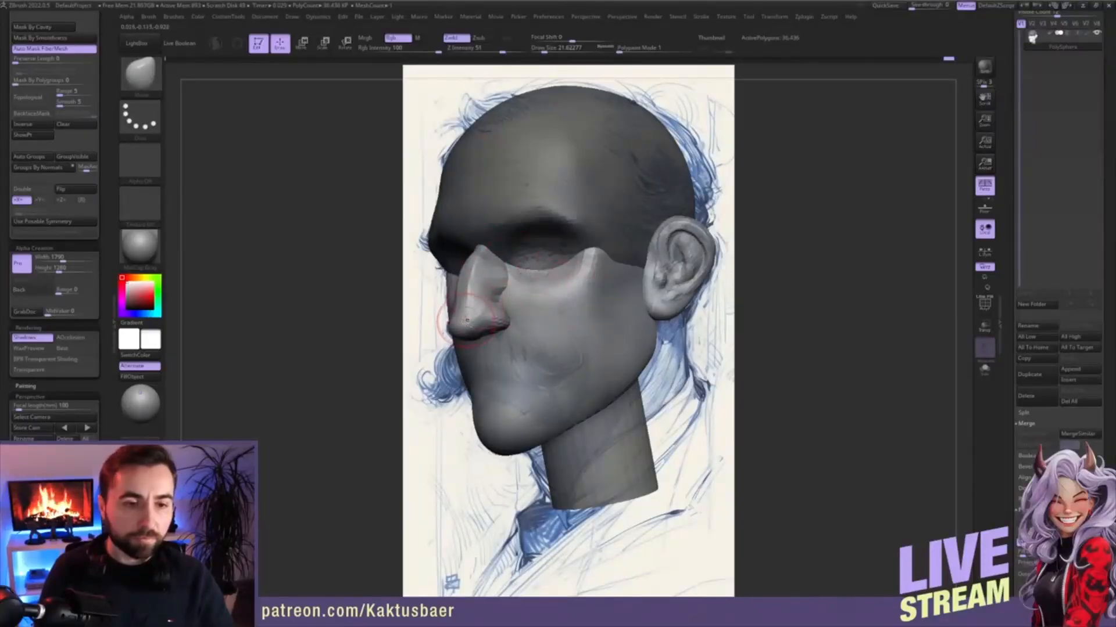
key(bracketleft)
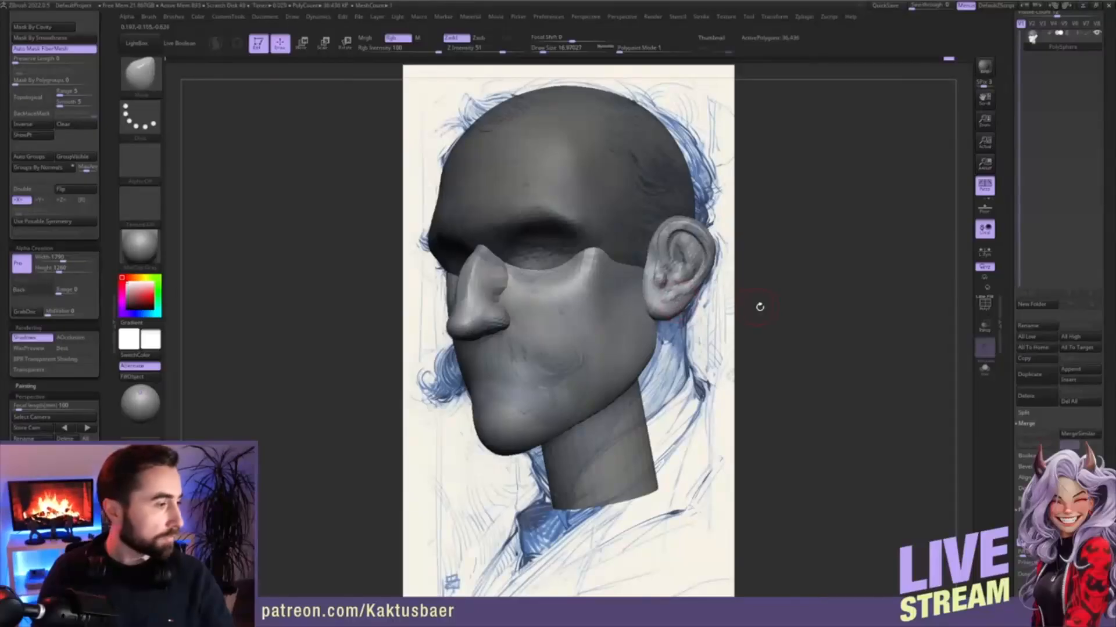
- Isolate the ear with a mask and clear all masking from the head
key(w)
ctrl+click(673, 297)
key(q)
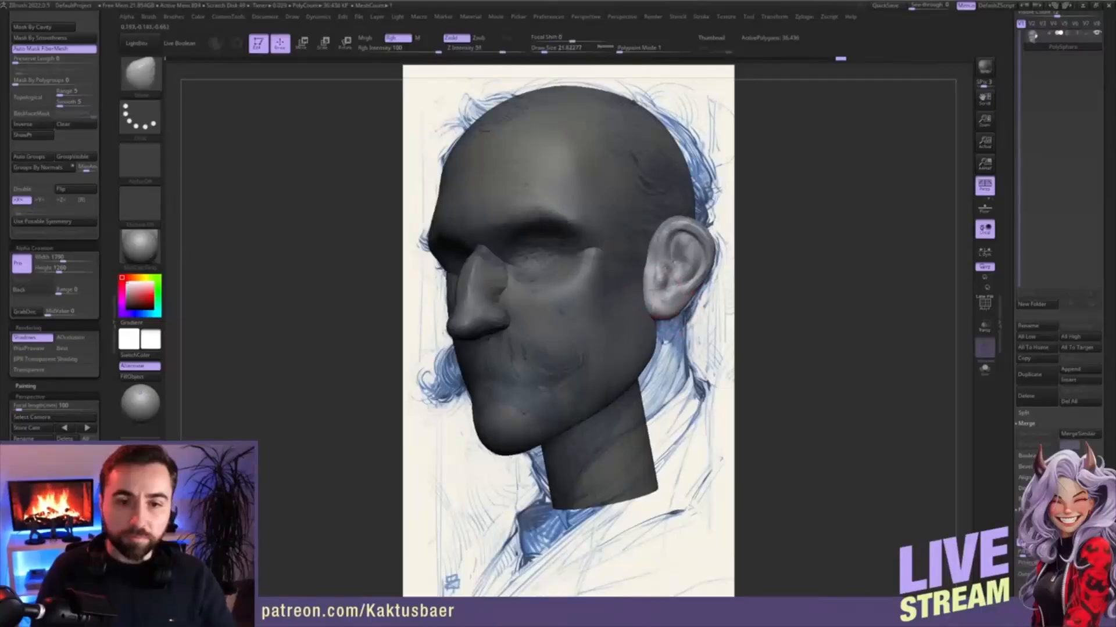
right_drag(641, 284, 656, 285)
ctrl+drag(718, 294, 727, 300)
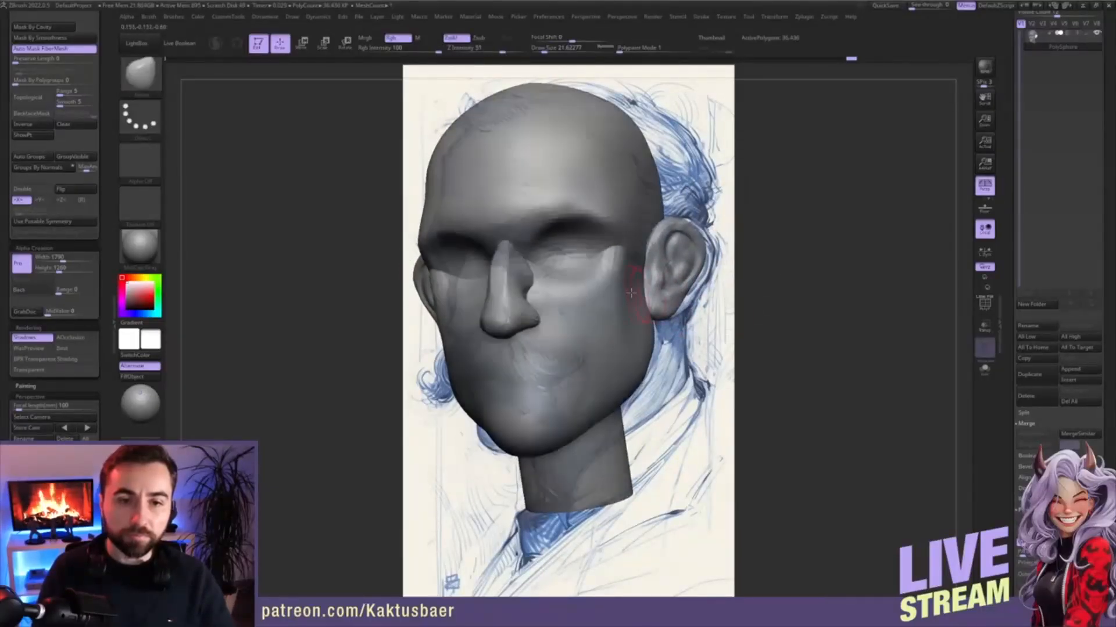
- Shape the side of the cheek and jaw in front of the ear with a larger Move brush
key(bracketright)
key(s)
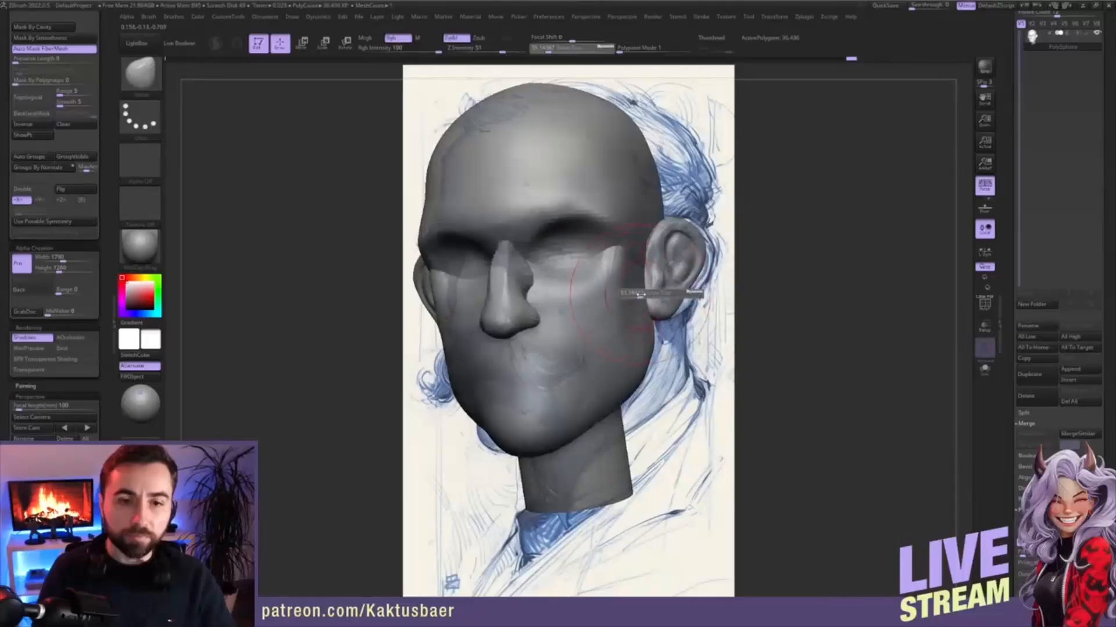
drag(638, 291, 642, 317)
key(s)
right_drag(642, 317, 627, 319)
drag(627, 319, 636, 328)
mouse_move(599, 338)
alt+right_down()
mouse_move(492, 344)
mouse_move(796, 346)
mouse_move(827, 356)
mouse_move(832, 333)
mouse_move(804, 311)
alt+right_up()
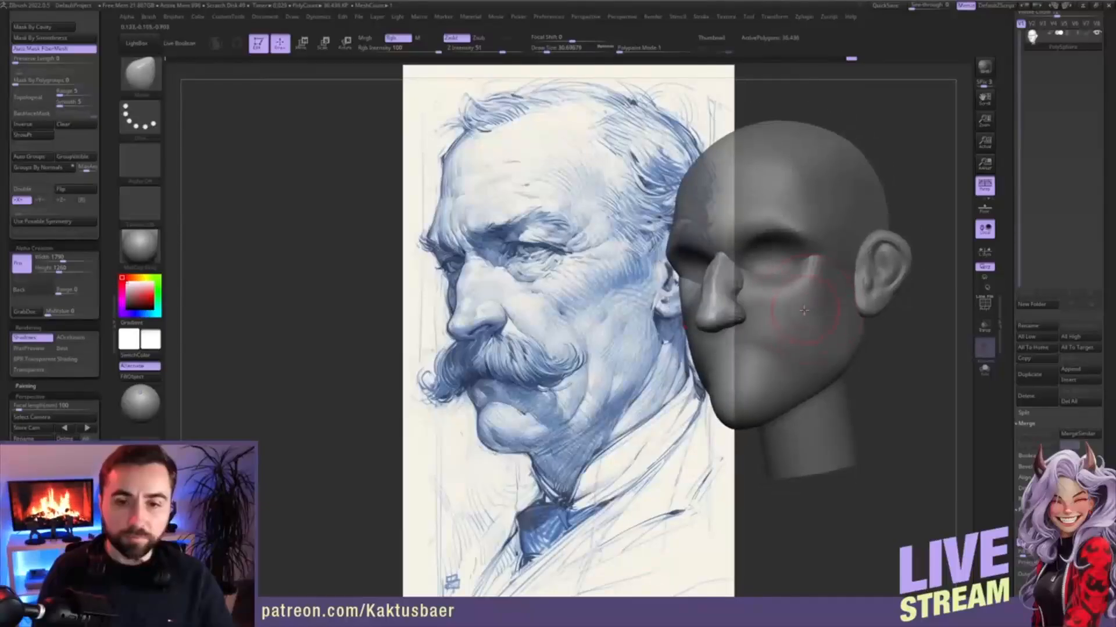
key(shift)
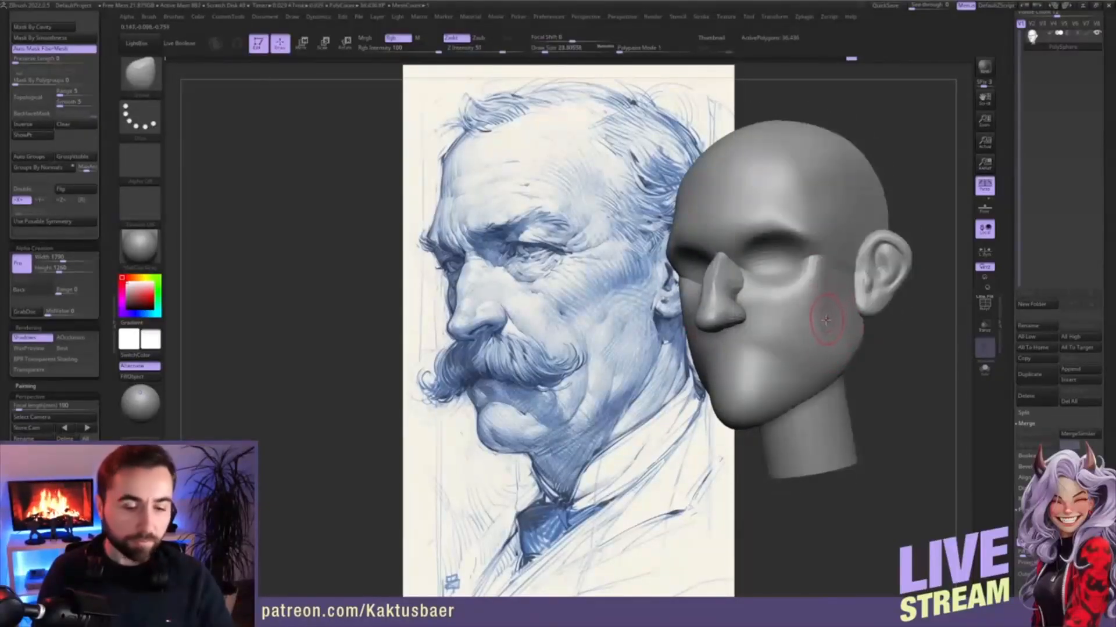
- Sculpt the cheekbone, the hollow beneath it and the nasolabial fold with the ClayBuildup brush
key(b)
key(c)
key(b)
mouse_move(828, 299)
mouse_down()
mouse_move(813, 340)
mouse_move(831, 366)
mouse_move(844, 337)
mouse_move(788, 321)
mouse_up()
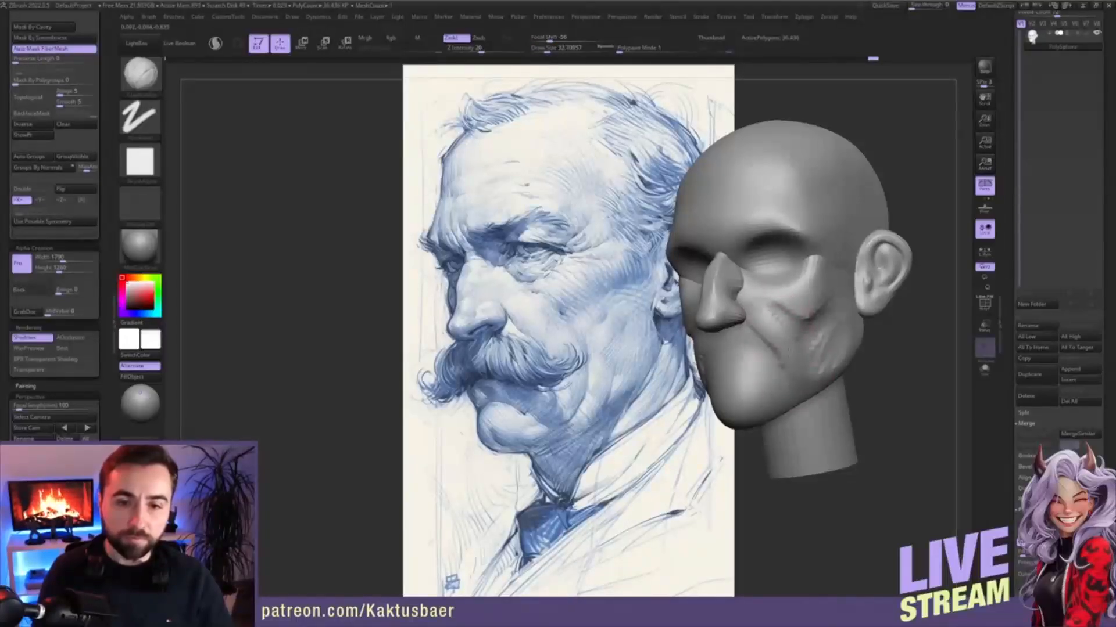
- Block in the mouth area, the crease below the lips and the chin with smaller ClayBuildup strokes
key(s)
mouse_move(781, 360)
mouse_down()
mouse_move(793, 376)
mouse_move(723, 381)
mouse_move(753, 389)
mouse_up()
key(s)
key(s)
drag(755, 394, 757, 394)
mouse_move(729, 391)
mouse_down()
mouse_move(755, 384)
mouse_move(740, 366)
mouse_up()
key(s)
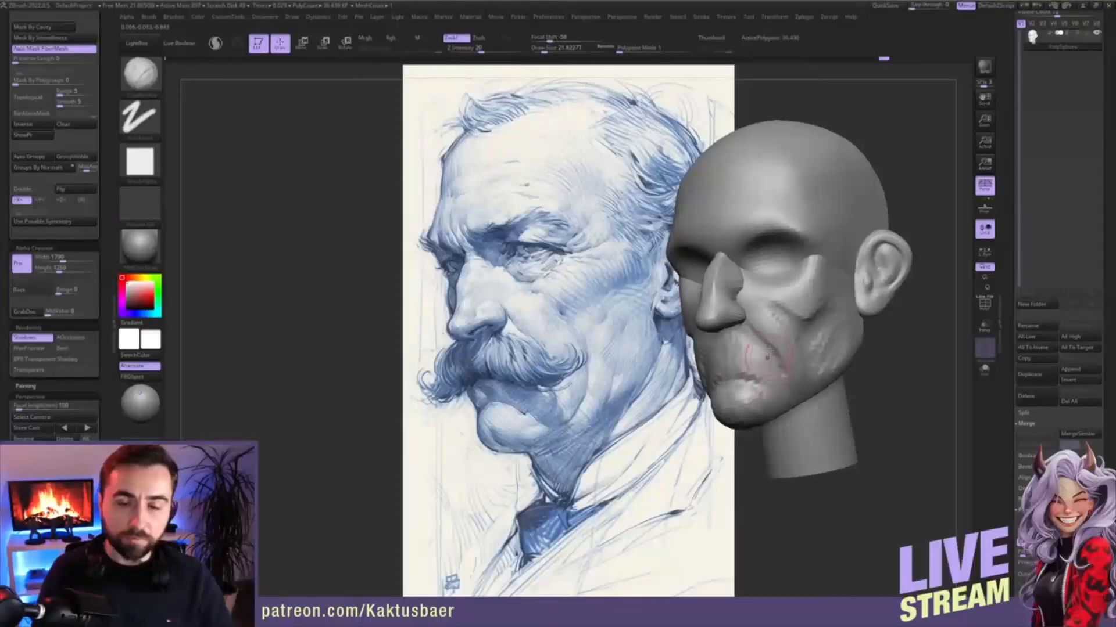
right_drag(851, 338, 779, 356)
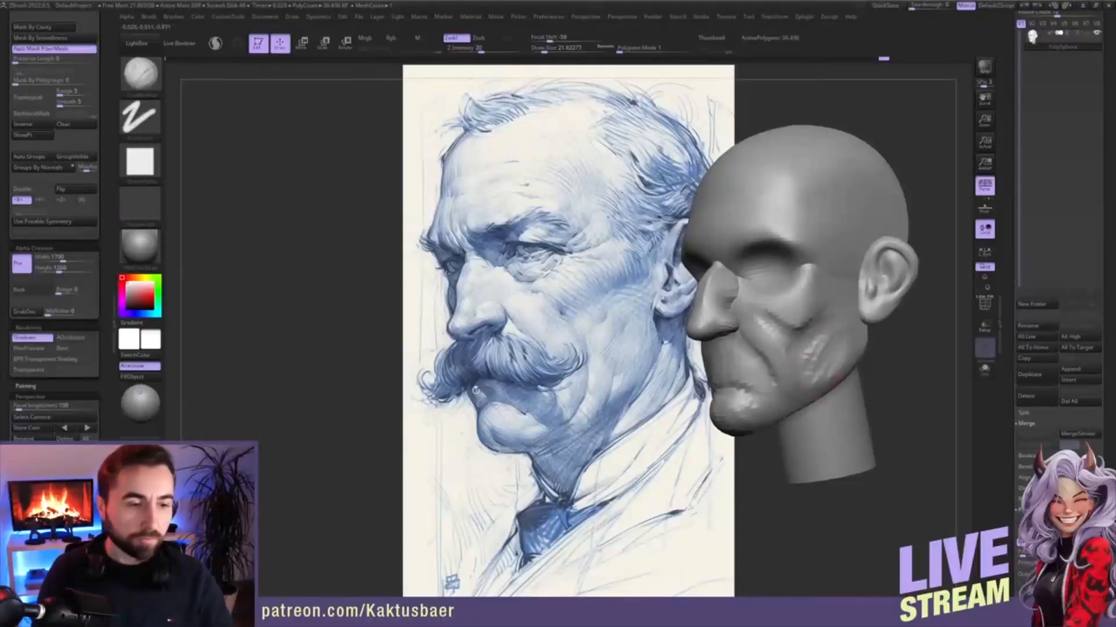
- Mask everything except the neck and scale it up to a thicker cylinder matching the reference
click(87, 428)
key(w)
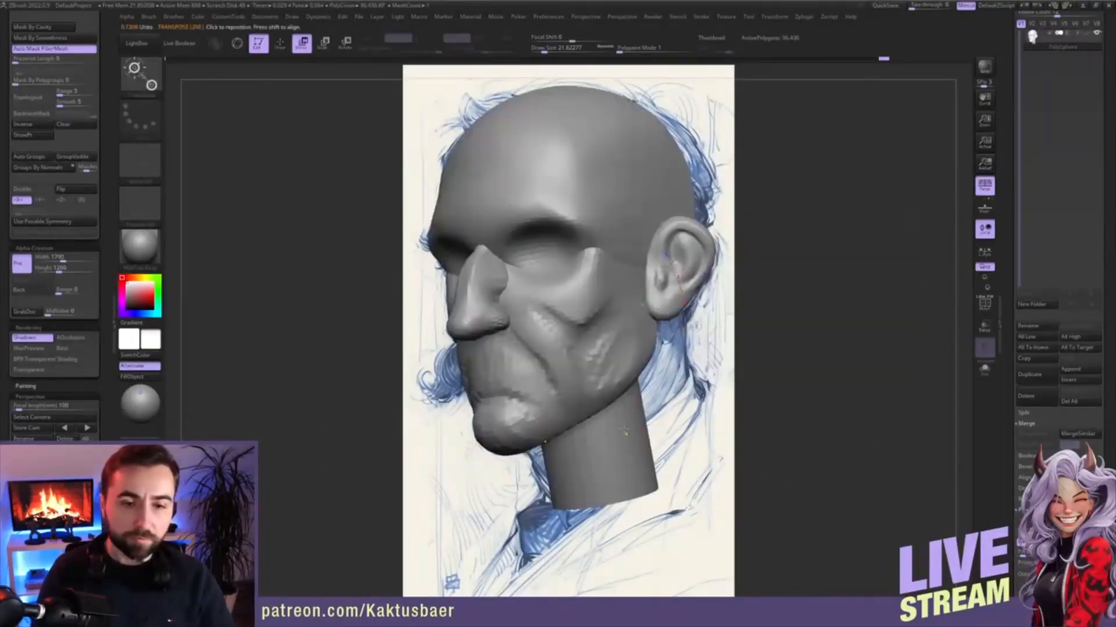
ctrl+click(617, 433)
key(q)
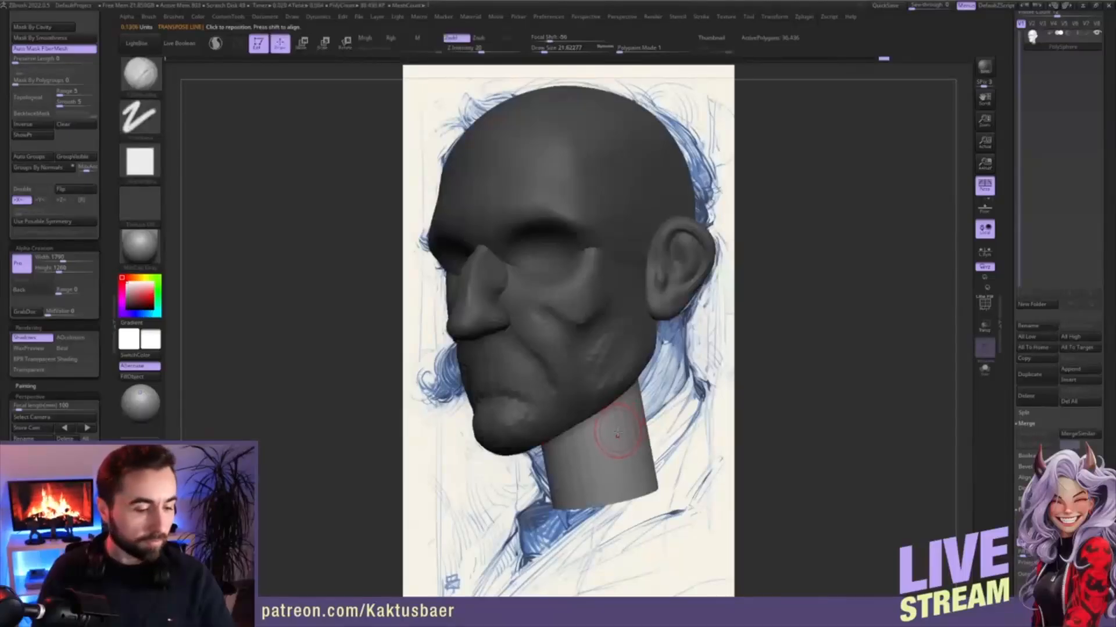
key(e)
drag(595, 493, 655, 463)
mouse_move(685, 395)
mouse_down()
mouse_move(650, 385)
mouse_move(661, 369)
mouse_up()
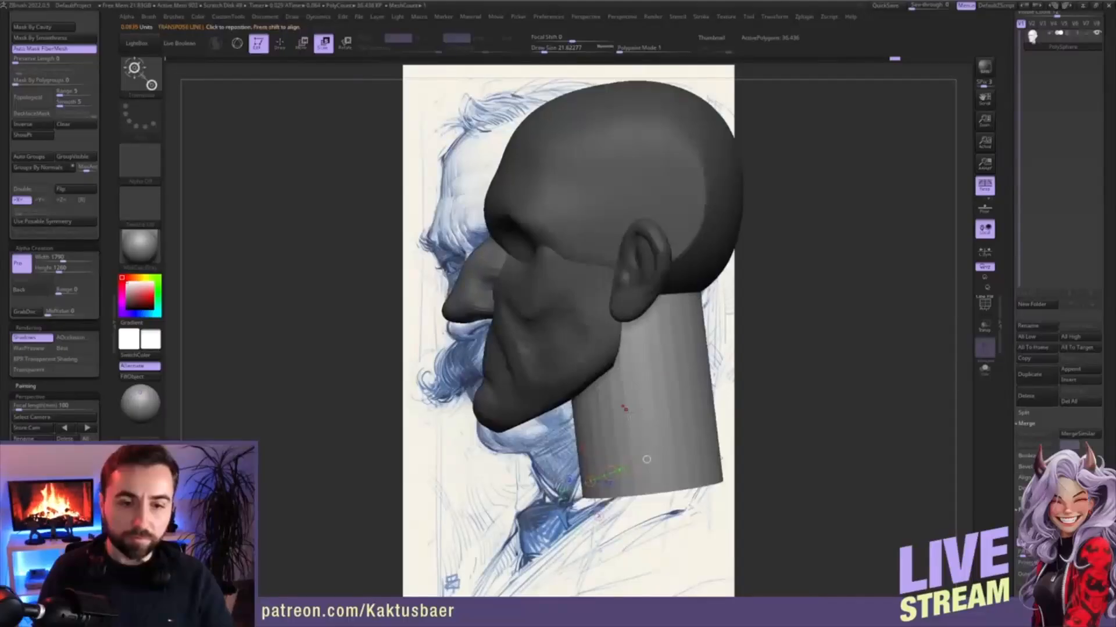
shift+drag(615, 428, 659, 429)
key(q)
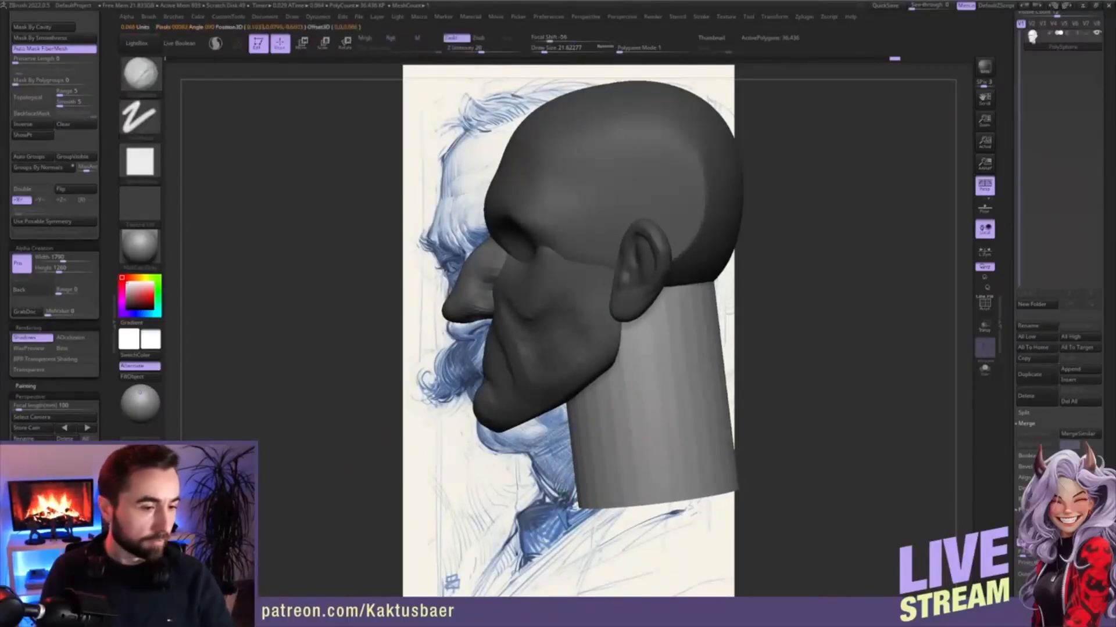
drag(563, 493, 528, 424)
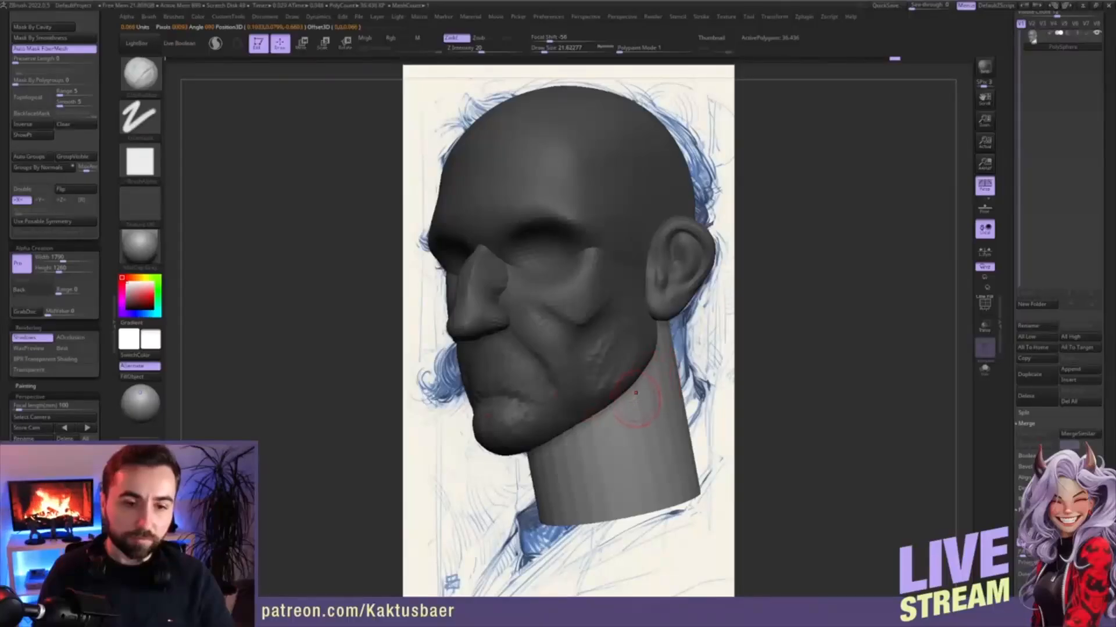
- Mask everything except the lower face and extend the underside of the jaw toward the neck with the Move brush
mouse_move(636, 394)
right_down()
mouse_move(598, 386)
mouse_move(596, 335)
right_up()
key(w)
ctrl+click(592, 390)
key(q)
key(s)
drag(594, 455, 602, 454)
key(b)
key(m)
key(v)
key(s)
right_drag(600, 458, 623, 454)
key(s)
drag(610, 453, 608, 455)
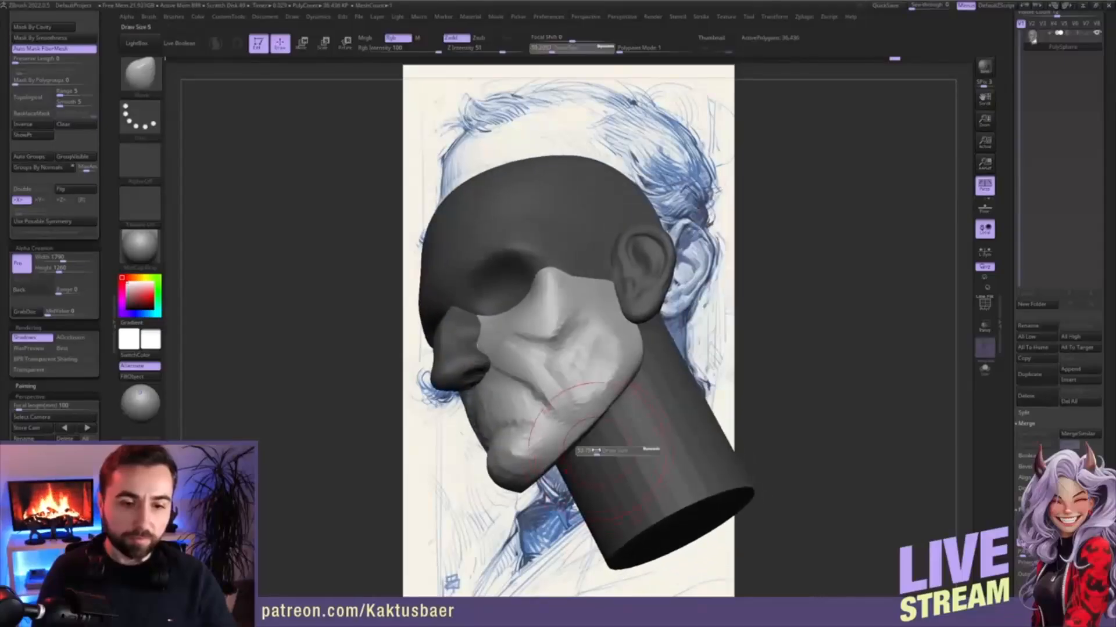
right_drag(605, 465, 603, 453)
drag(593, 466, 620, 433)
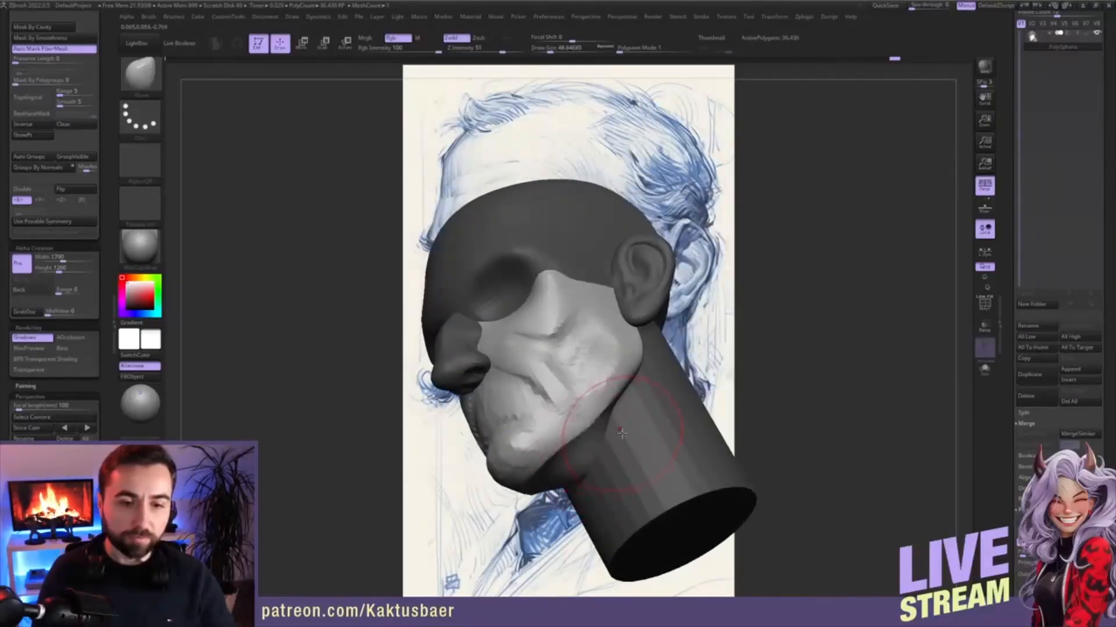
- Mask everything except the neck and push its back into a concave curve with a large Move brush
mouse_move(622, 431)
right_down()
mouse_move(642, 412)
mouse_move(632, 428)
mouse_move(805, 398)
mouse_move(774, 375)
mouse_move(736, 392)
mouse_move(750, 409)
mouse_move(747, 370)
right_up()
click(35, 465)
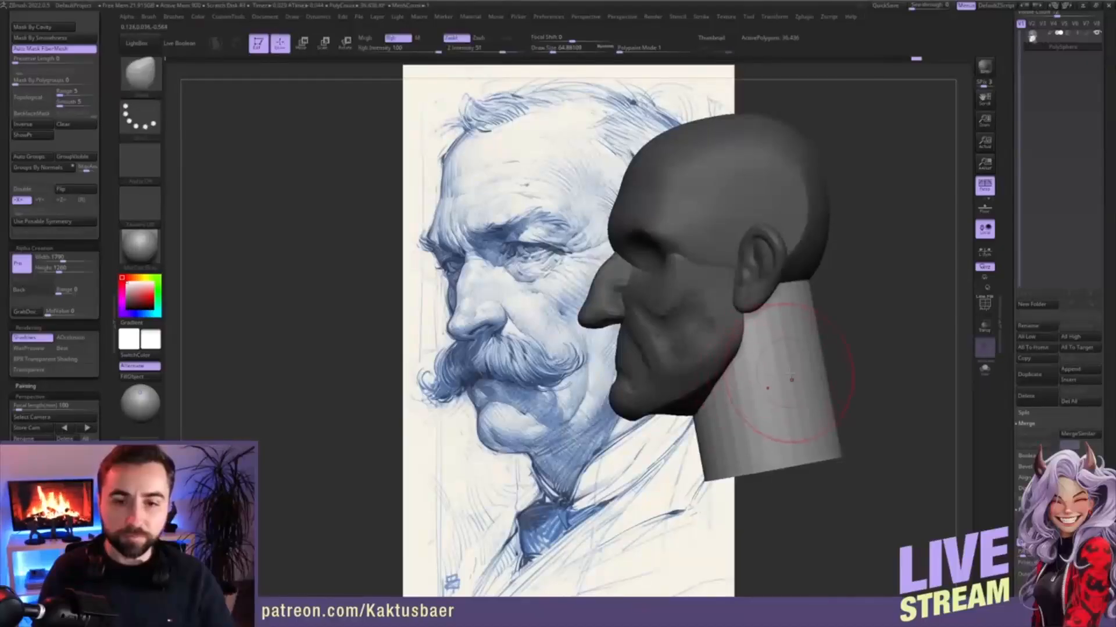
drag(805, 379, 791, 372)
drag(815, 337, 808, 318)
right_drag(809, 325, 800, 319)
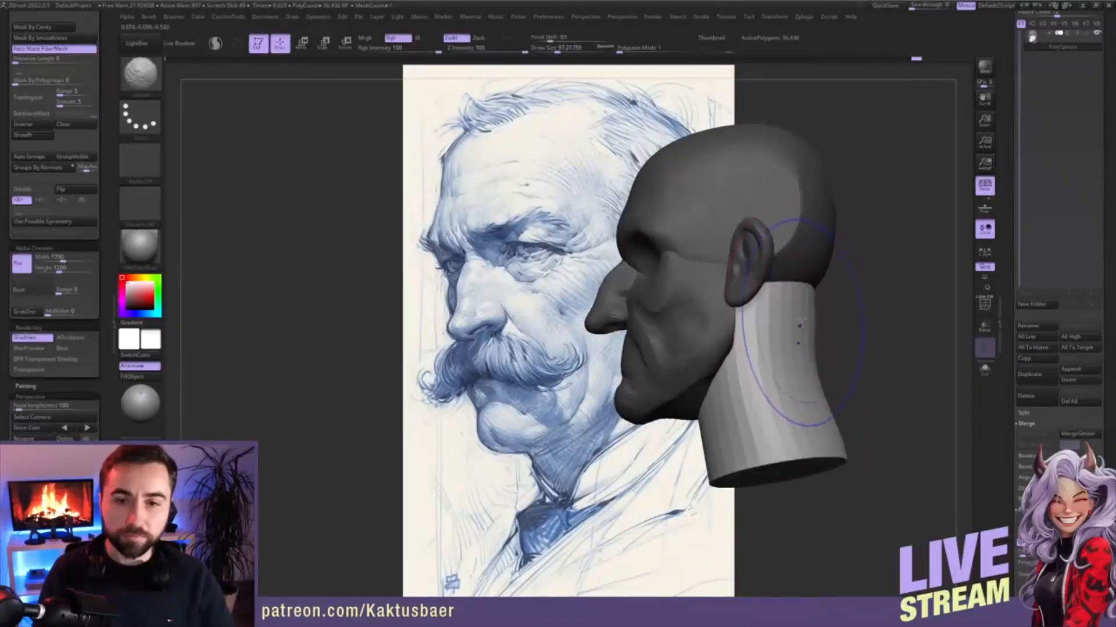
- Try to smooth the back and base of the neck, and undo those strokes
shift+drag(799, 321, 796, 378)
right_drag(796, 391, 784, 392)
mouse_move(807, 414)
shift+mouse_down()
mouse_move(775, 448)
mouse_move(746, 456)
shift+mouse_up()
key(ctrl+z)
key(ctrl+z)
key(ctrl+z)
- Refine the nape and the front base of the neck with the Move brush, and clear the mask
drag(815, 382, 806, 380)
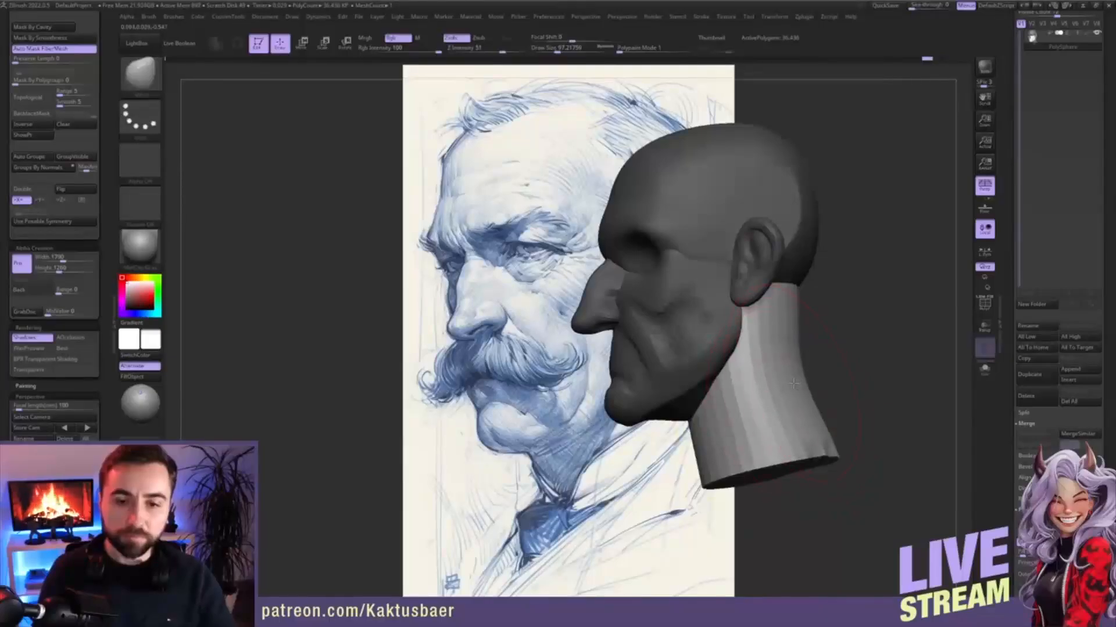
right_drag(806, 372, 785, 370)
key(bracketleft)
key(bracketleft)
drag(693, 447, 696, 467)
mouse_move(696, 465)
right_down()
mouse_move(745, 418)
mouse_move(848, 232)
mouse_move(798, 234)
mouse_move(727, 312)
right_up()
key(w)
key(q)
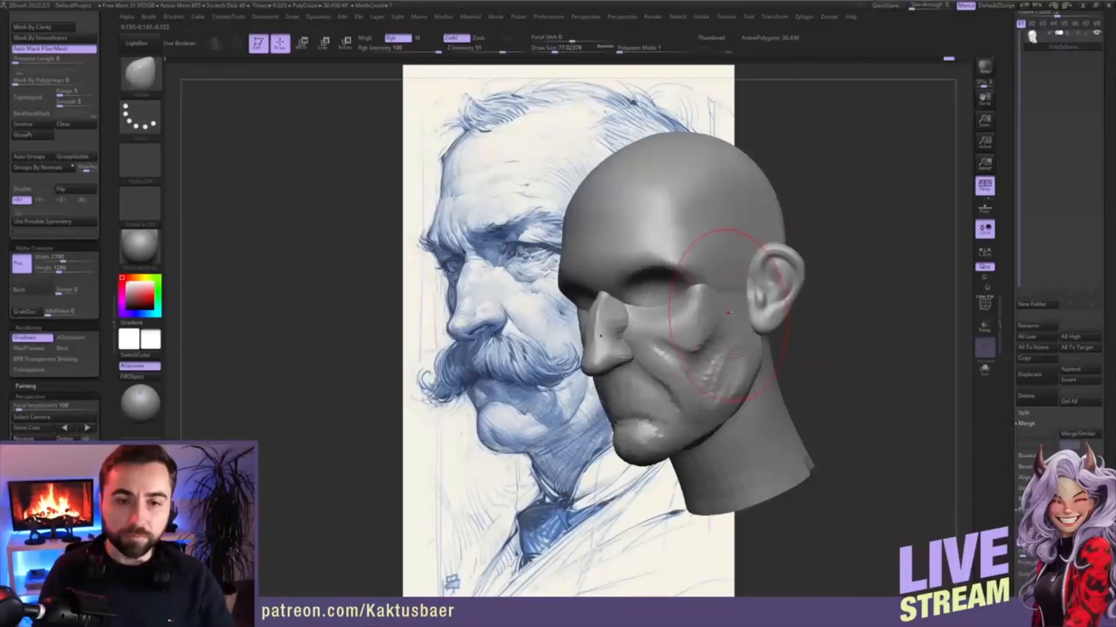
- Append a sphere as a new subtool and make it the active one
drag(1007, 422, 1007, 347)
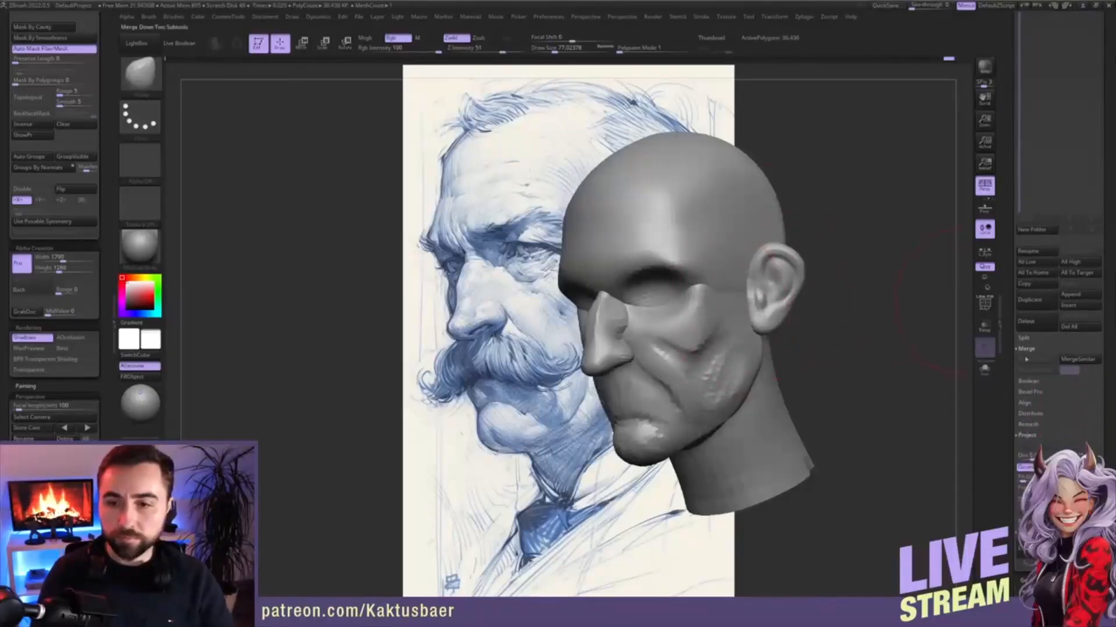
click(1071, 296)
click(769, 348)
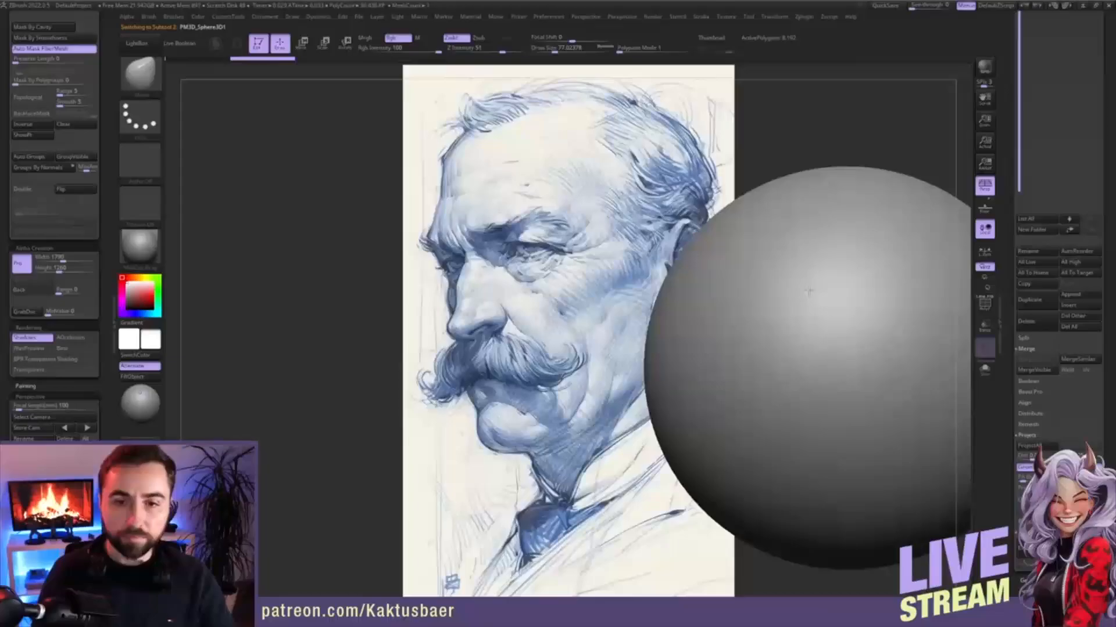
- Rotate the appended sphere and scale it down to roughly eyeball size
mouse_move(808, 291)
alt+right_down()
mouse_move(771, 324)
mouse_move(916, 337)
mouse_move(720, 337)
alt+right_up()
key(r)
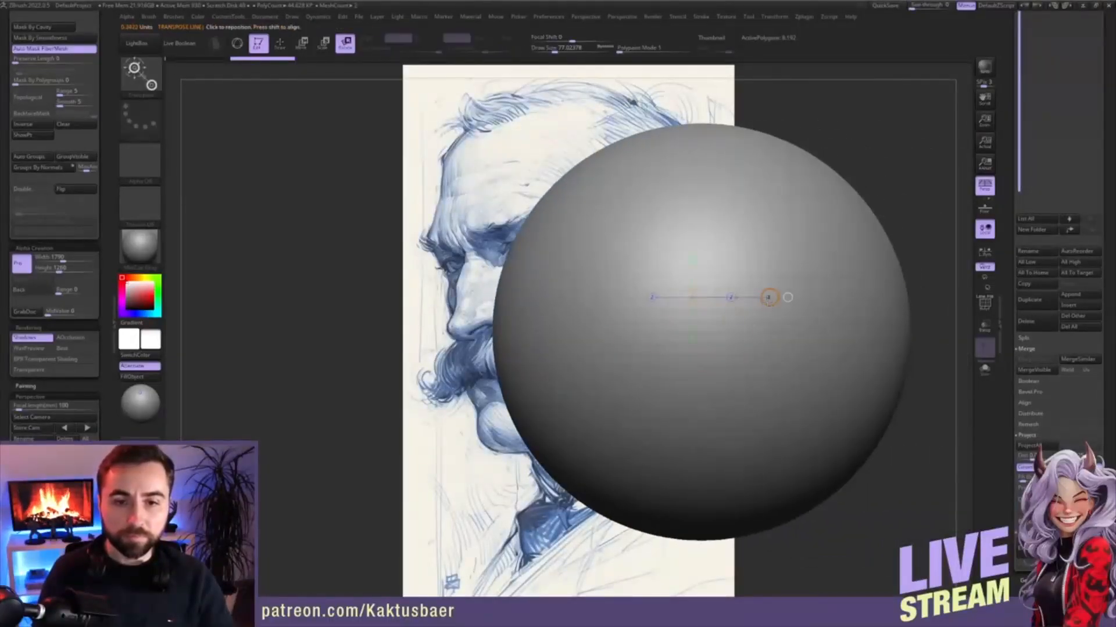
drag(769, 298, 742, 237)
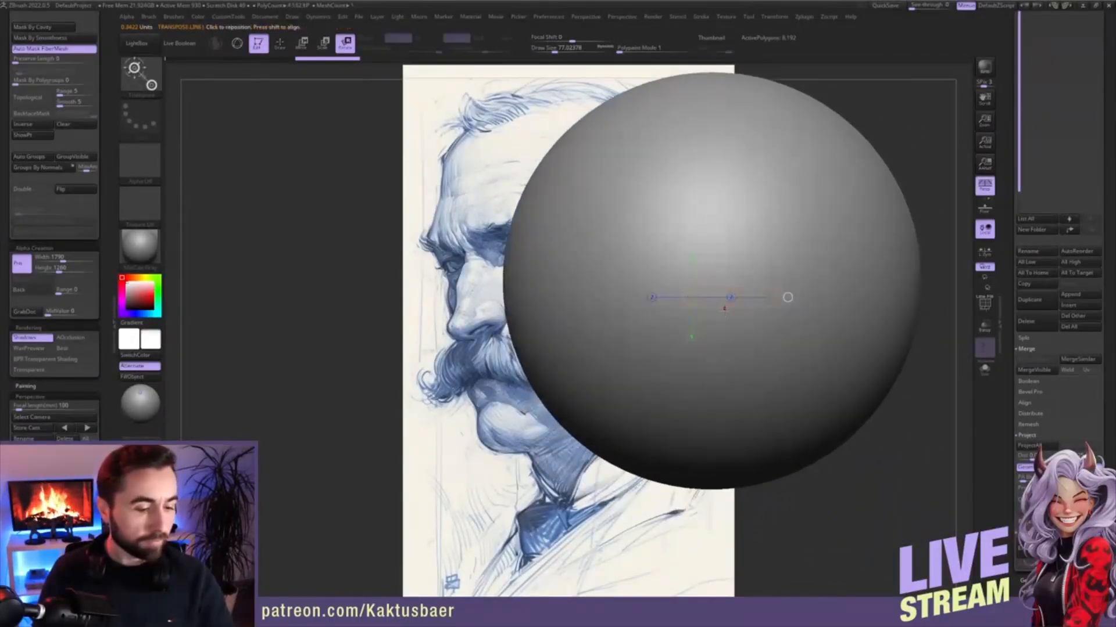
key(e)
drag(769, 297, 576, 289)
key(w)
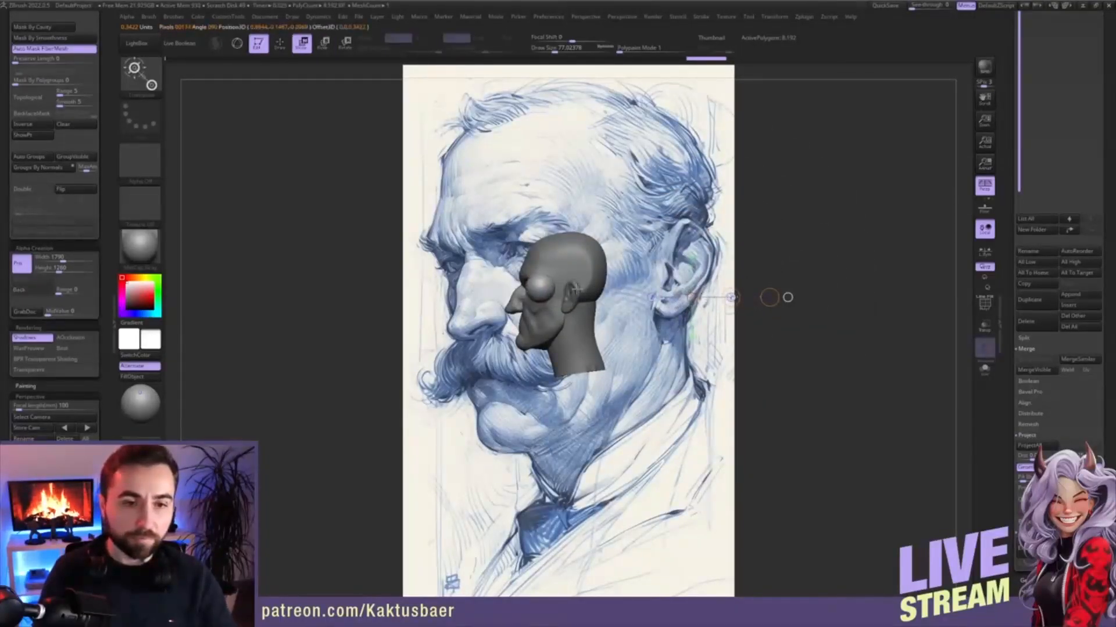
- Move the small sphere into one eye socket and adjust its height and depth beneath the brow
right_drag(576, 289, 723, 325)
mouse_move(718, 307)
mouse_down()
mouse_move(522, 315)
mouse_move(539, 278)
mouse_move(530, 279)
mouse_up()
key(e)
mouse_move(526, 332)
right_down()
mouse_move(487, 336)
mouse_move(525, 338)
right_up()
mouse_move(525, 339)
alt+right_down()
mouse_move(563, 361)
mouse_move(577, 411)
mouse_move(512, 404)
mouse_move(513, 418)
alt+right_up()
key(w)
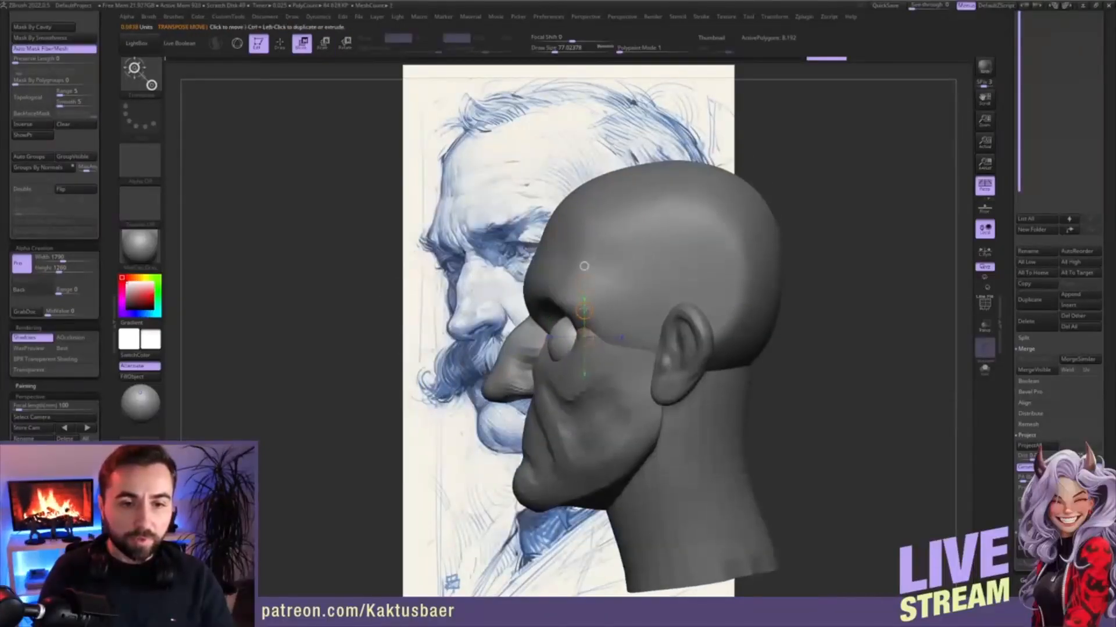
drag(584, 318, 584, 311)
key(q)
right_drag(504, 333, 583, 327)
- Scale the eyeball down slightly so it sits inside the eye socket
key(s)
drag(576, 327, 561, 324)
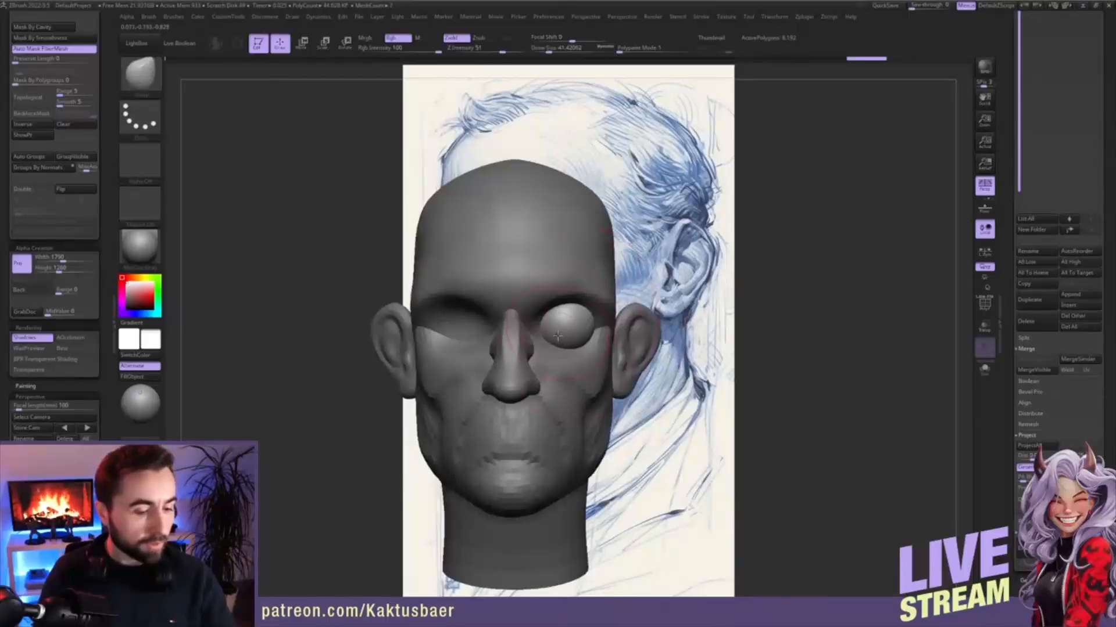
key(e)
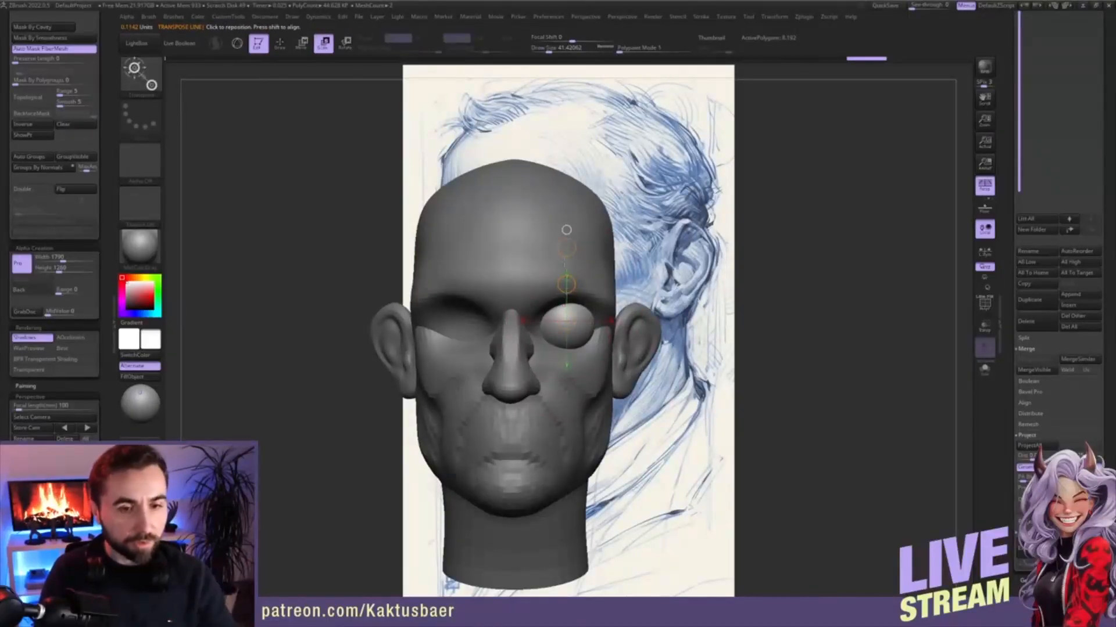
drag(567, 248, 569, 287)
key(w)
key(q)
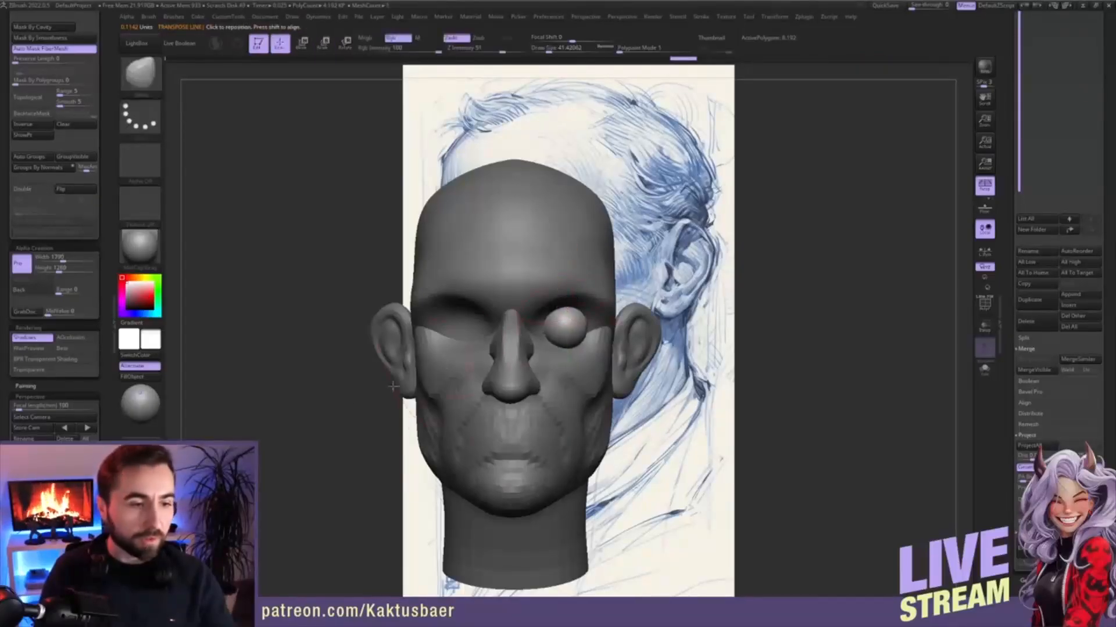
- Mirror the eyeball to the other socket with Mirror And Weld, turn on symmetry and adjust the spacing between both eyes
scroll(62, 145, up, 5)
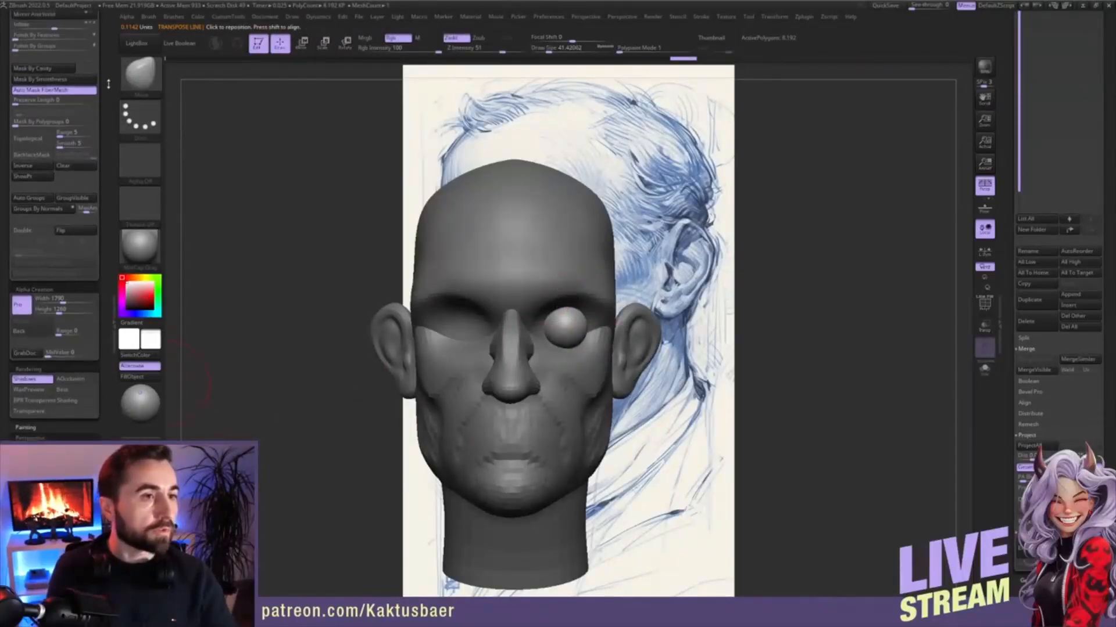
click(62, 147)
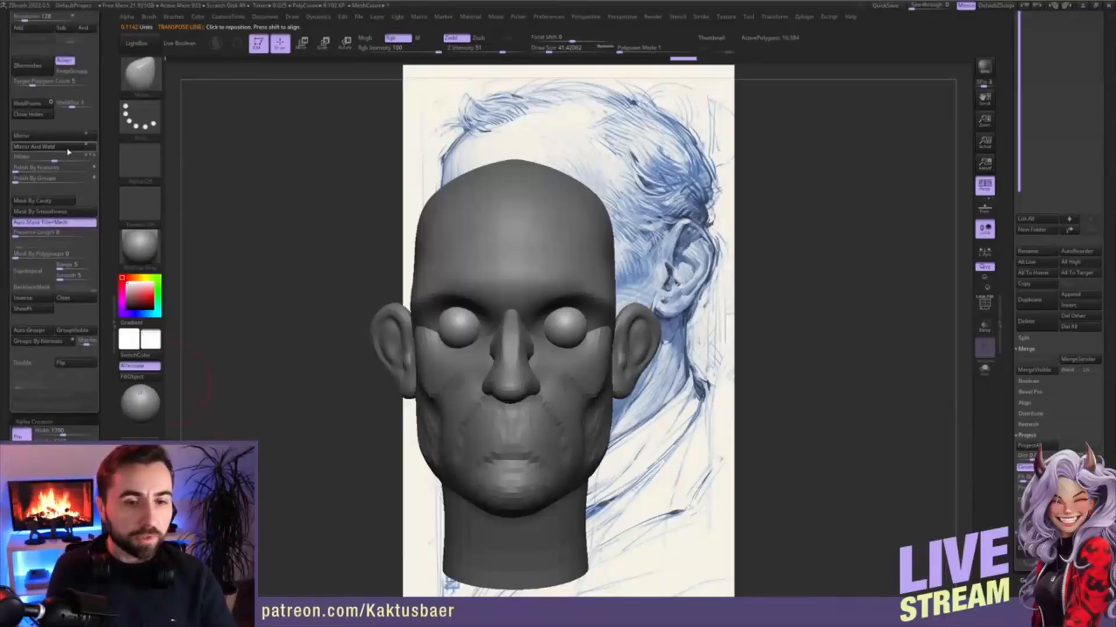
key(x)
mouse_move(598, 322)
alt+right_down()
mouse_move(608, 327)
mouse_move(605, 314)
alt+right_up()
key(w)
mouse_move(588, 301)
mouse_down()
mouse_move(615, 301)
mouse_move(603, 301)
mouse_up()
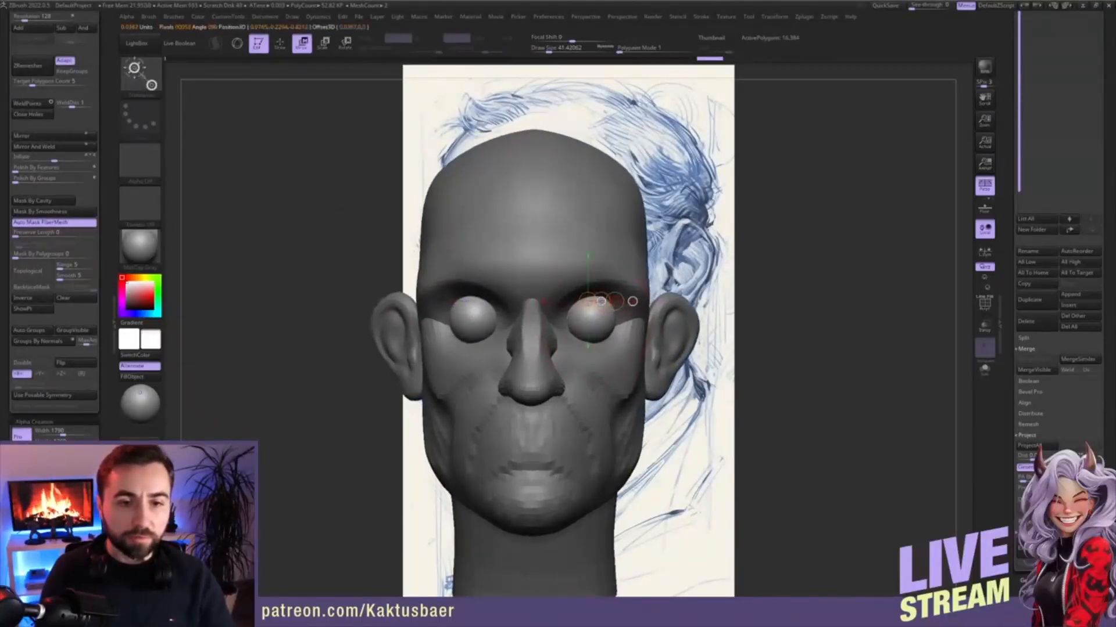
key(q)
- Make a lower eyelid shell from a copy of the eyeballs and convert it to a DynaMesh at resolution 128
mouse_move(605, 311)
right_down()
mouse_move(538, 314)
mouse_move(668, 285)
right_up()
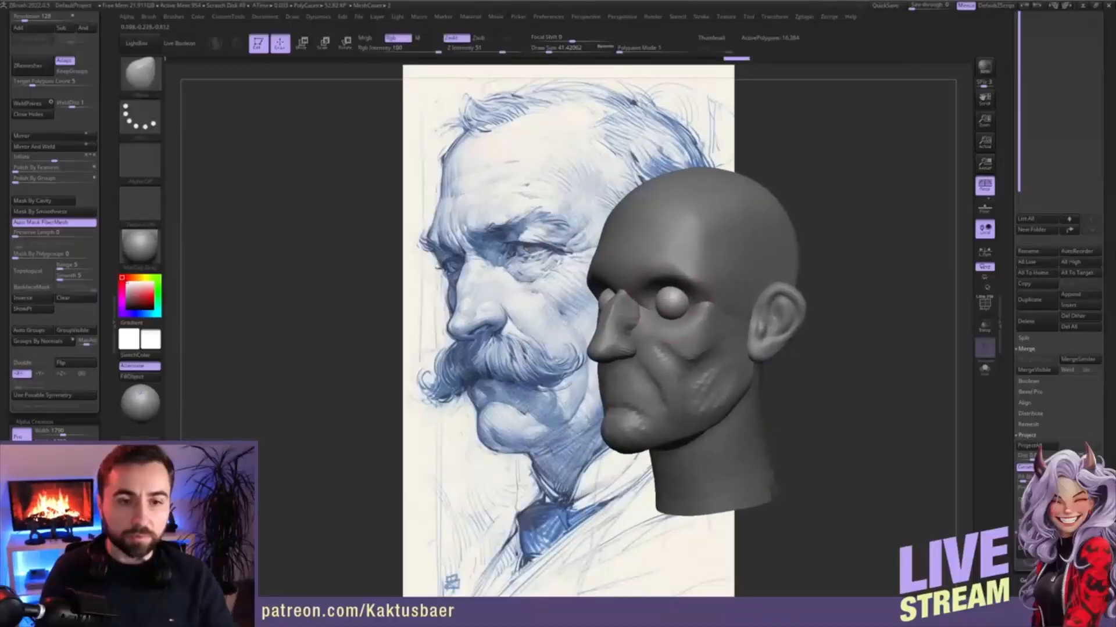
mouse_move(683, 327)
right_down()
mouse_move(633, 325)
mouse_move(714, 323)
right_up()
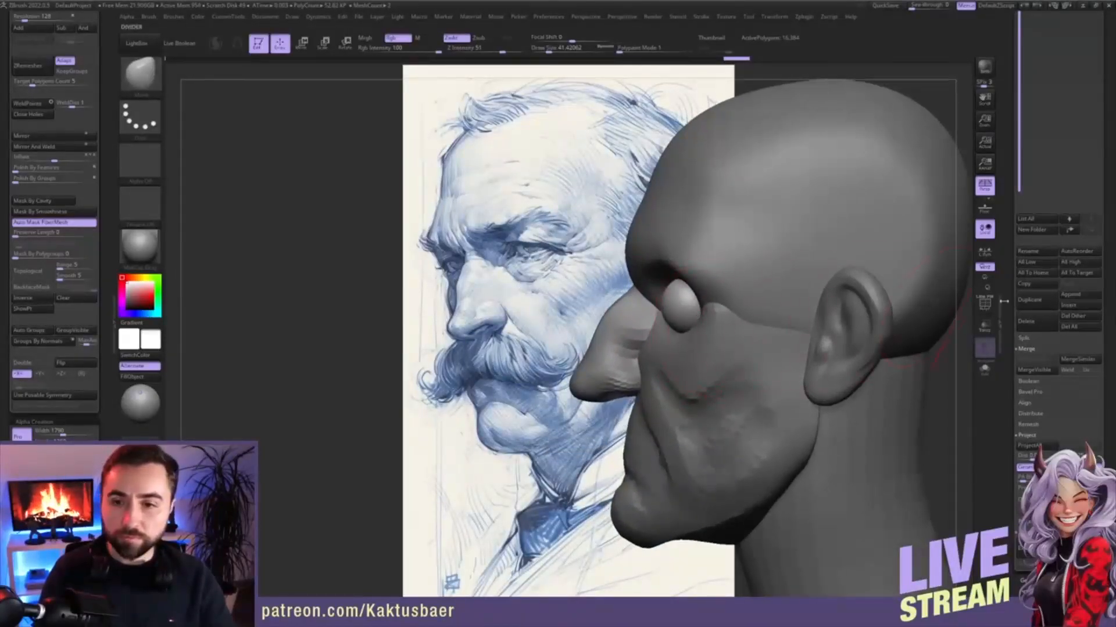
alt+click(689, 309)
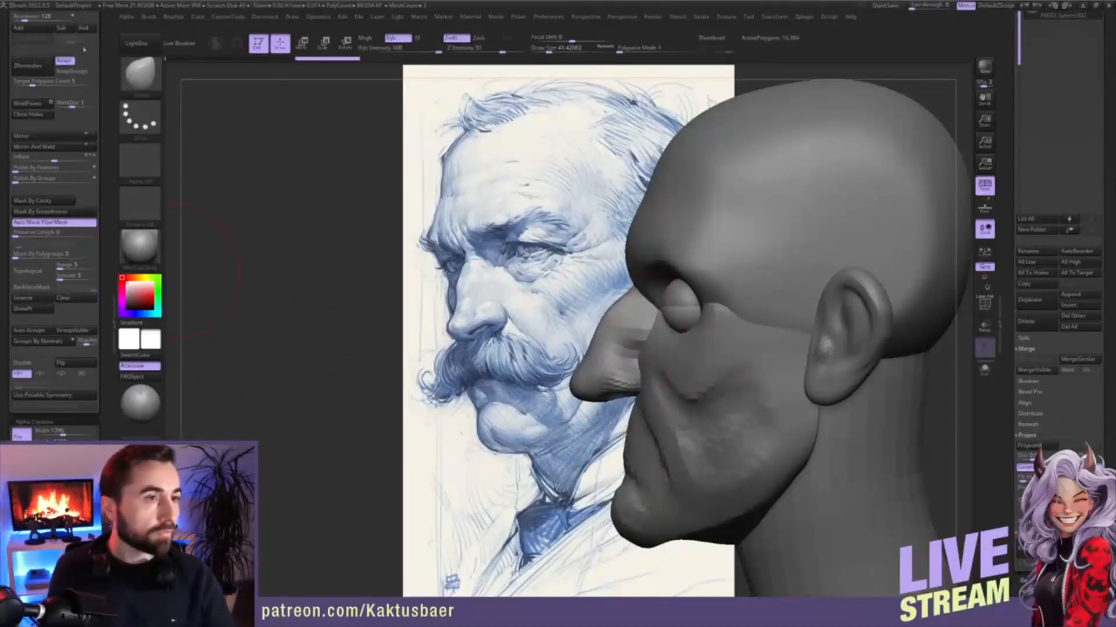
scroll(84, 50, up, 3)
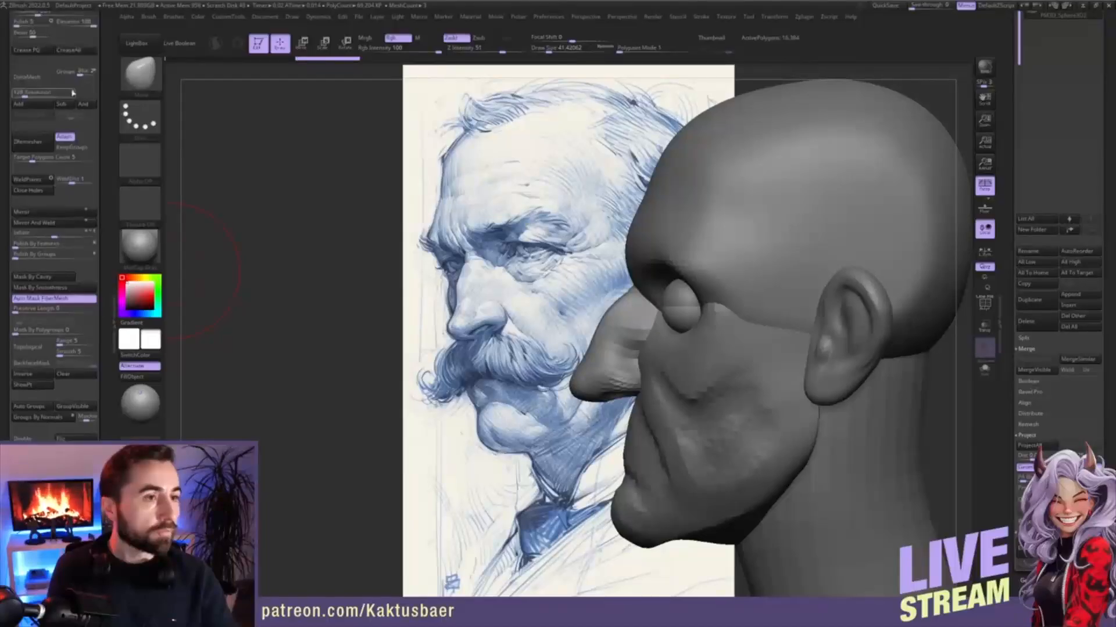
click(27, 76)
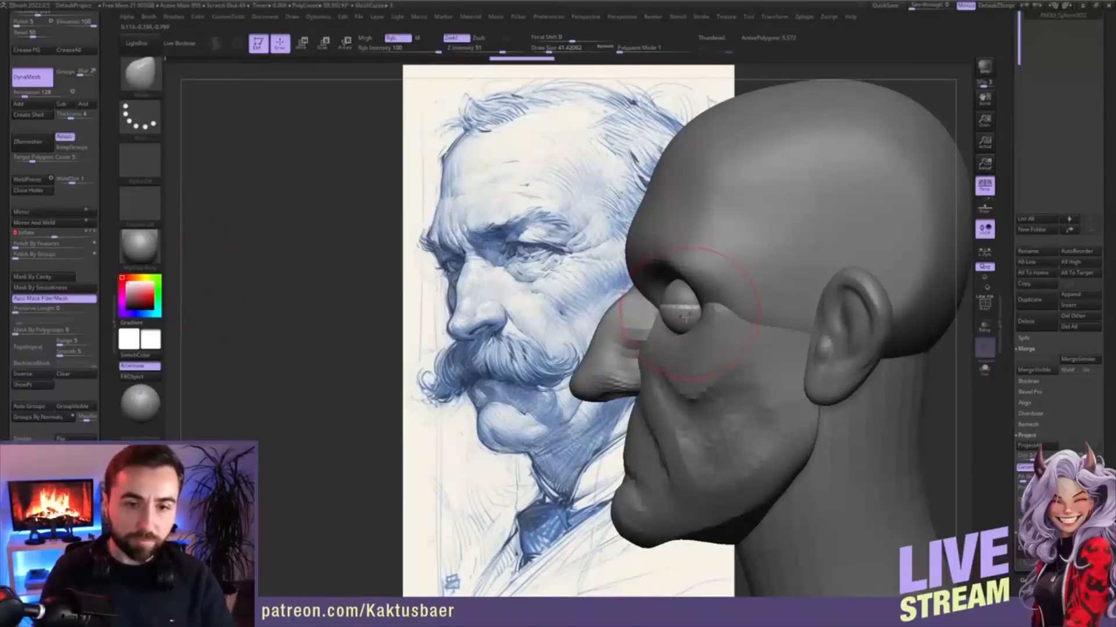
- Duplicate the eyelid shell and rotate the lids so one covers the upper part of each eyeball
key(r)
mouse_move(680, 308)
mouse_down()
mouse_move(743, 305)
mouse_move(706, 307)
mouse_move(715, 309)
mouse_move(694, 342)
mouse_move(658, 304)
mouse_move(668, 291)
mouse_up()
key(w)
key(ctrl+z)
click(1030, 300)
key(r)
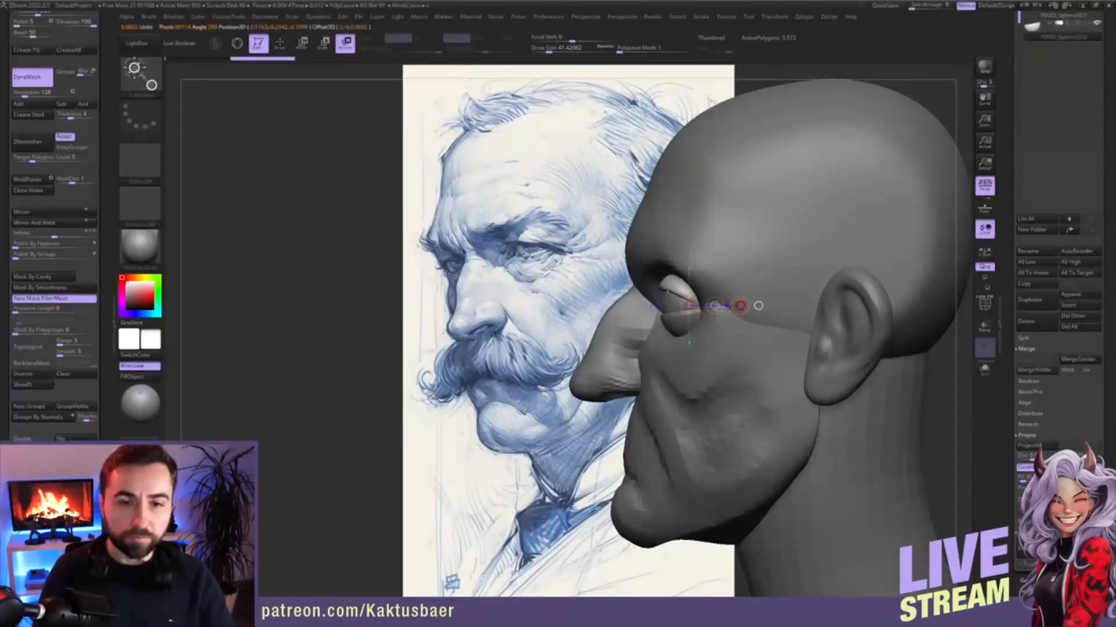
key(w)
key(q)
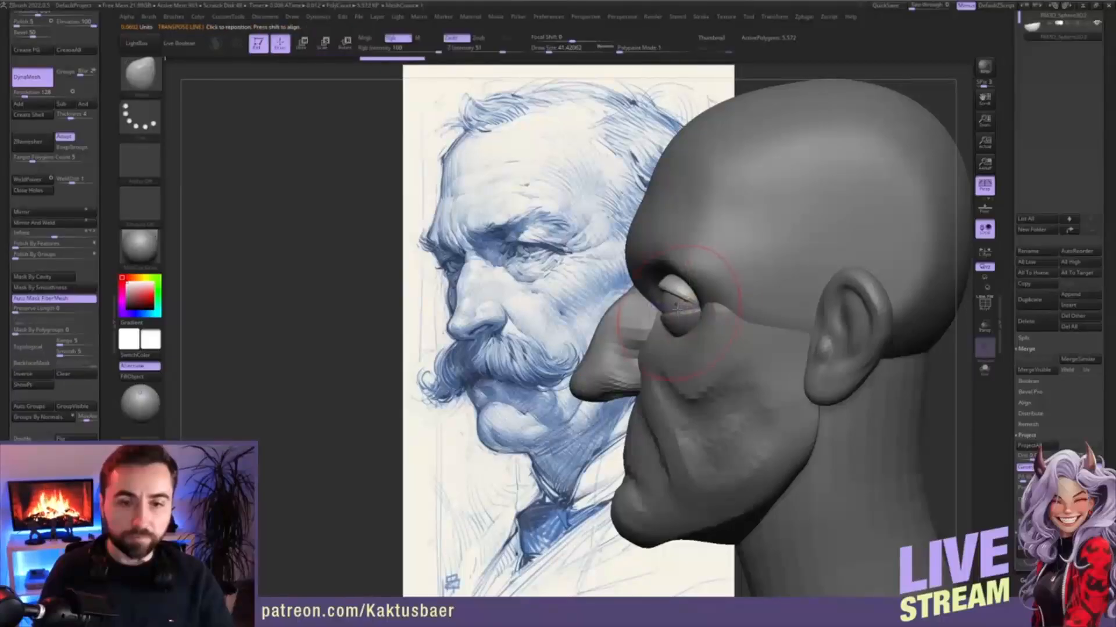
- Restore the stored camera view that lines the head up with the portrait reference
right_drag(700, 292, 731, 300)
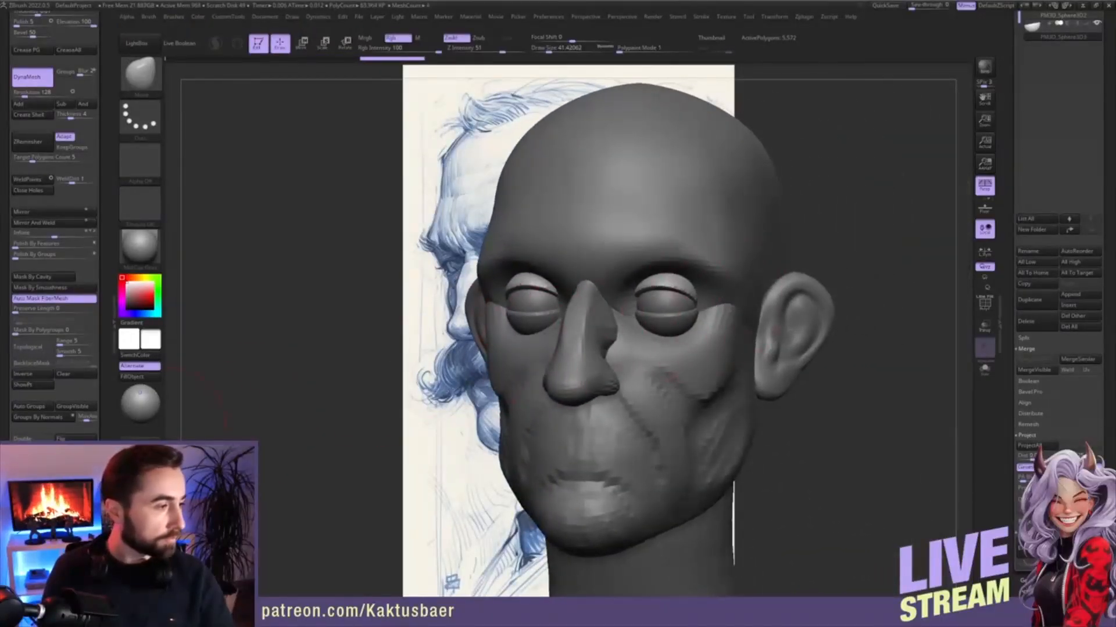
scroll(107, 418, down, 5)
scroll(107, 418, down, 2)
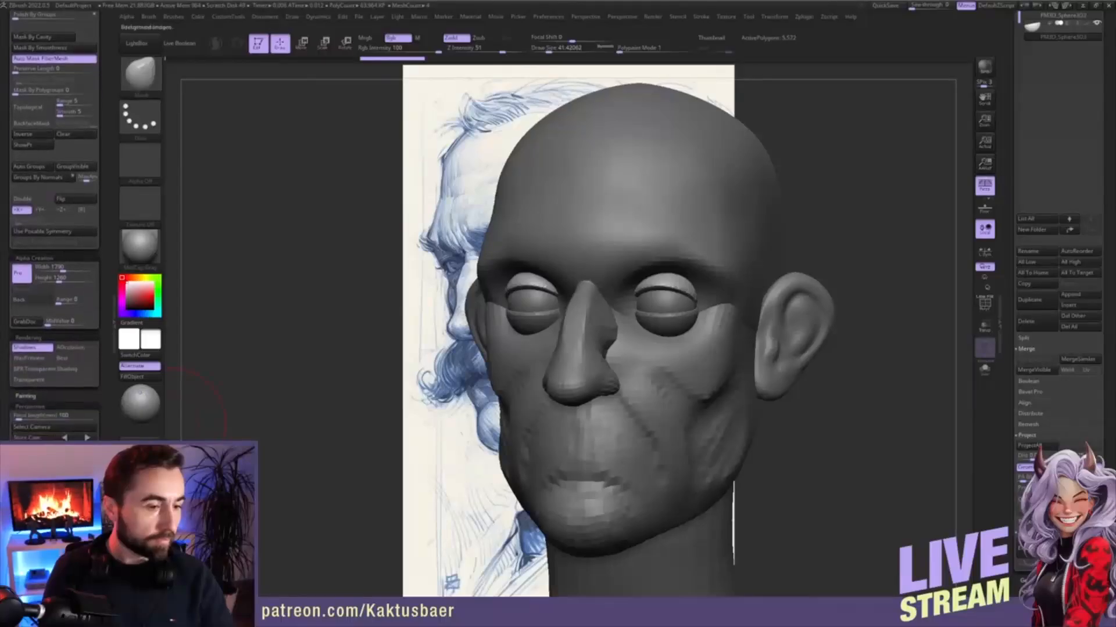
click(35, 464)
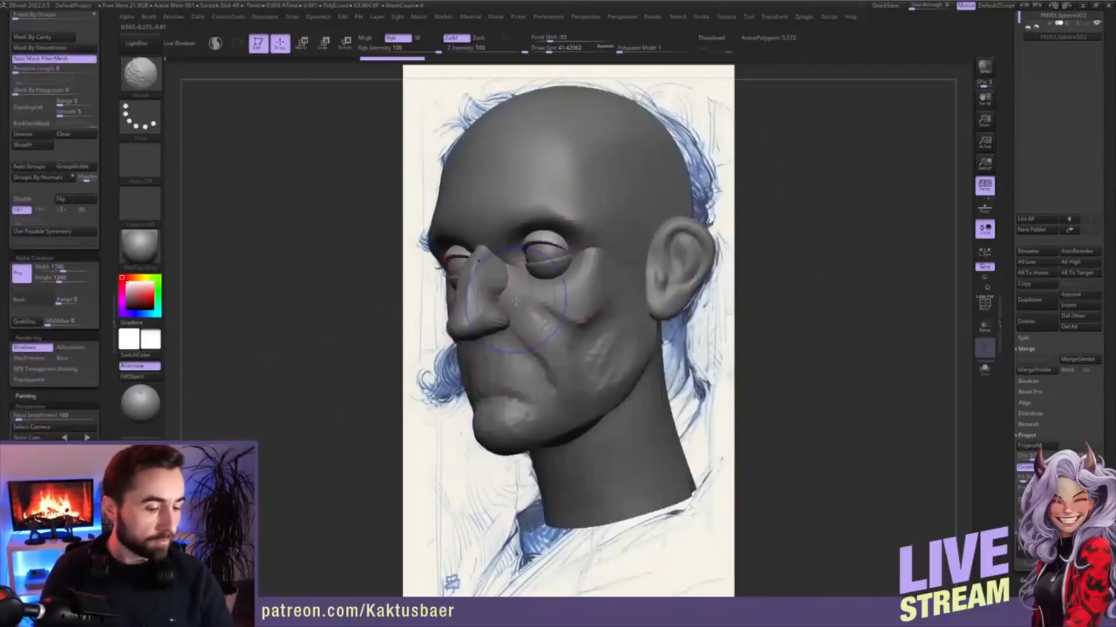
- Nudge the eyeballs and both pairs of eyelids to match the eye position in the portrait
alt+click(553, 253)
key(w)
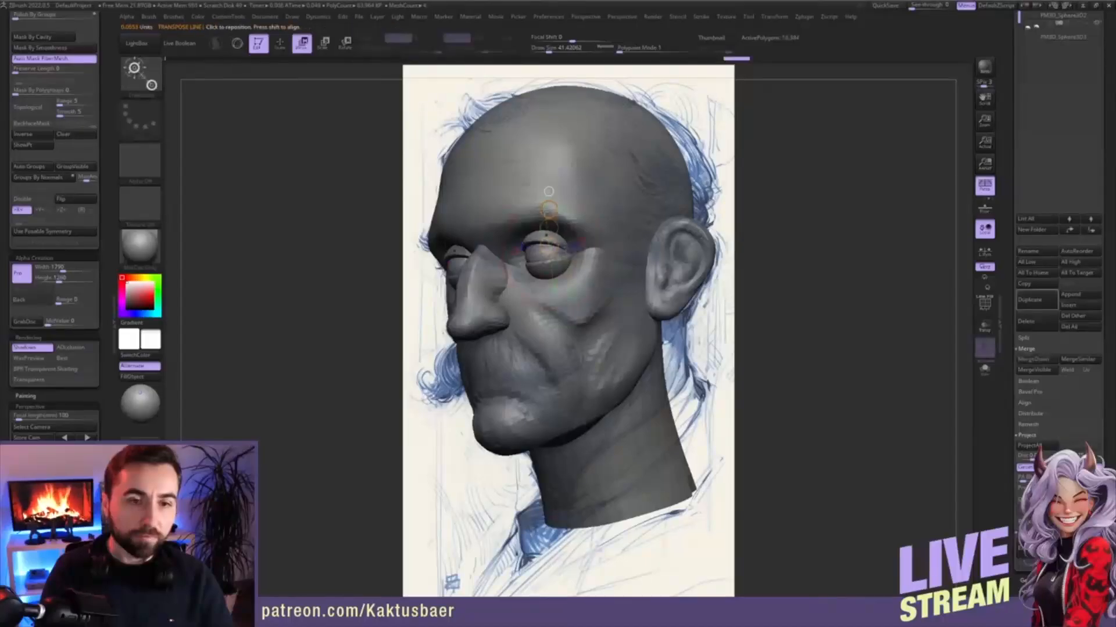
drag(548, 228, 548, 227)
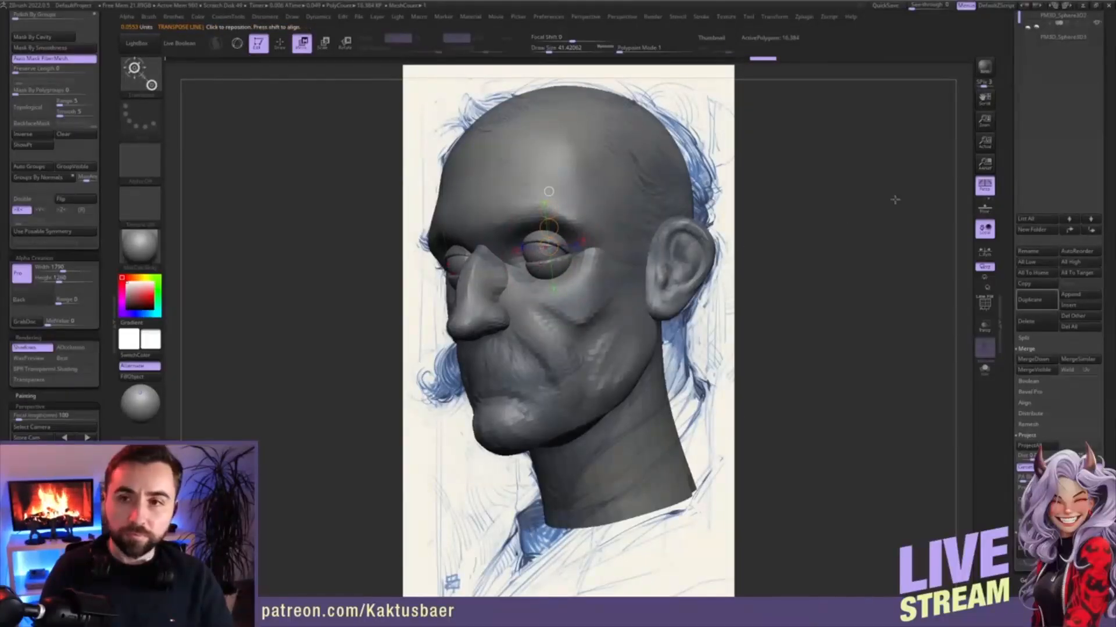
drag(1005, 140, 1004, 210)
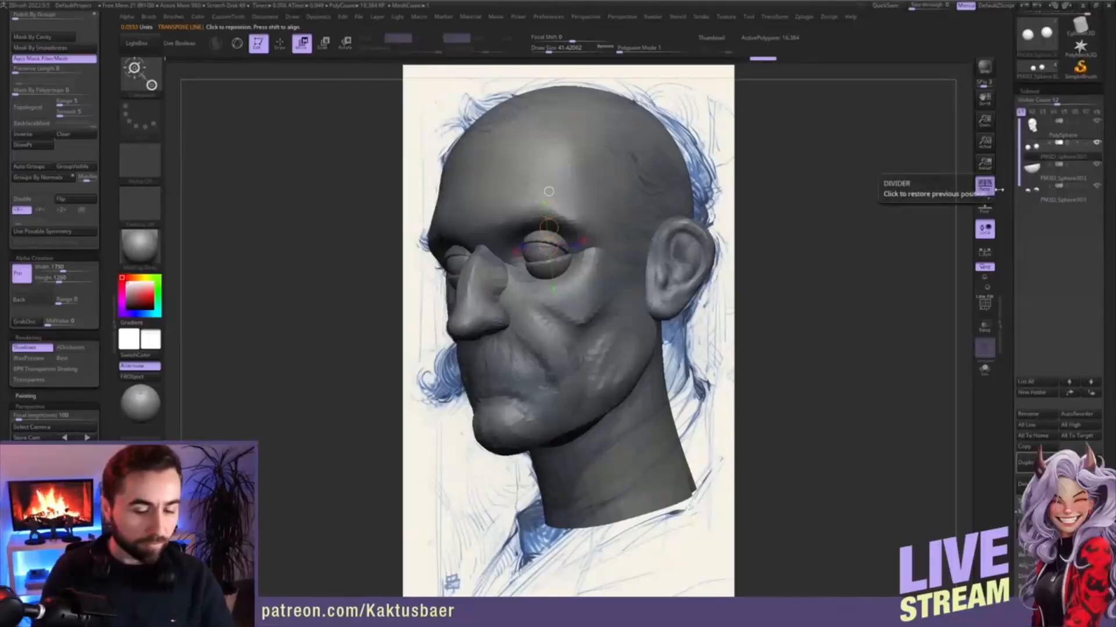
key(Down)
key(ctrl+z)
key(Down)
key(ctrl+z)
key(q)
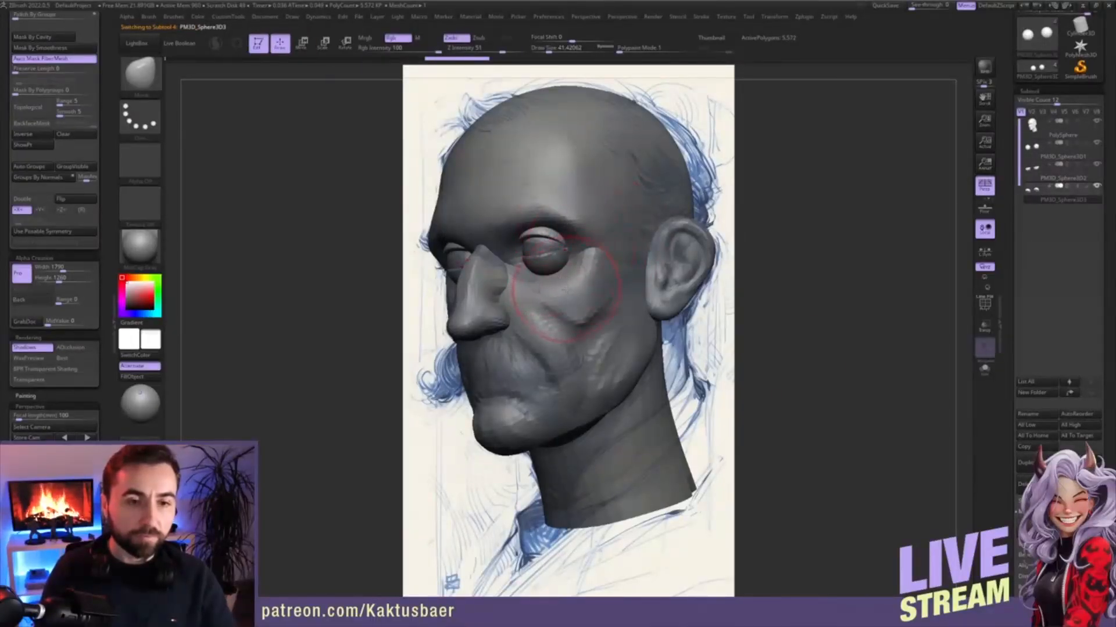
- Shift the eyeballs, lower lids and upper lids a little farther toward the nose to fit the reference
alt+click(544, 247)
key(w)
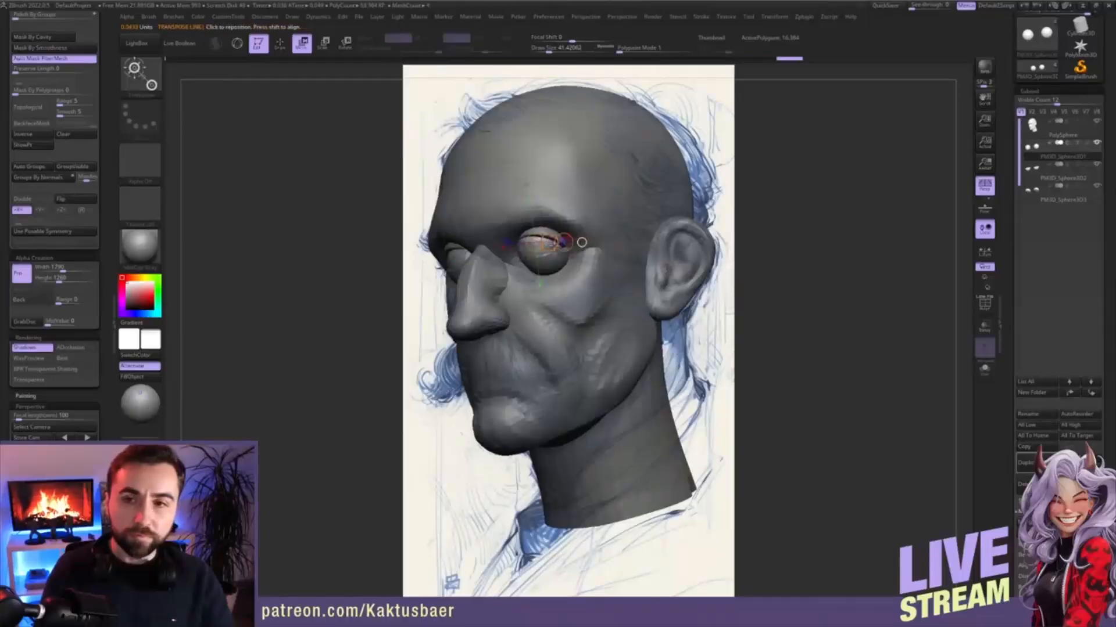
key(Down)
key(Down)
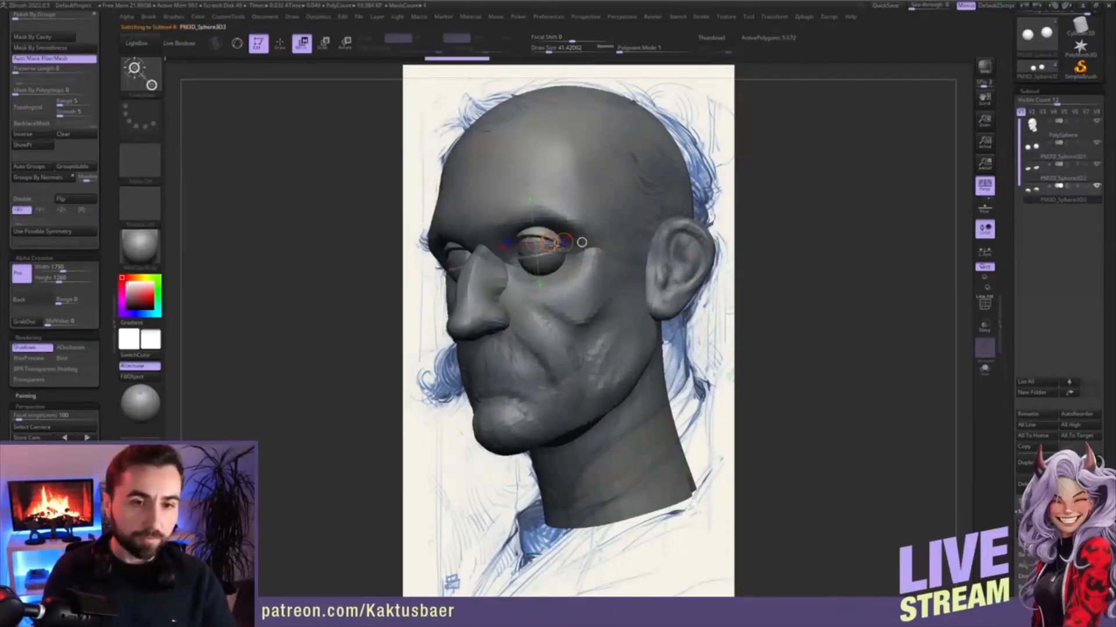
key(q)
- Adjust the upper lids' rotation around the eyeballs and reshape their outer corners with the Move brush
alt+click(537, 240)
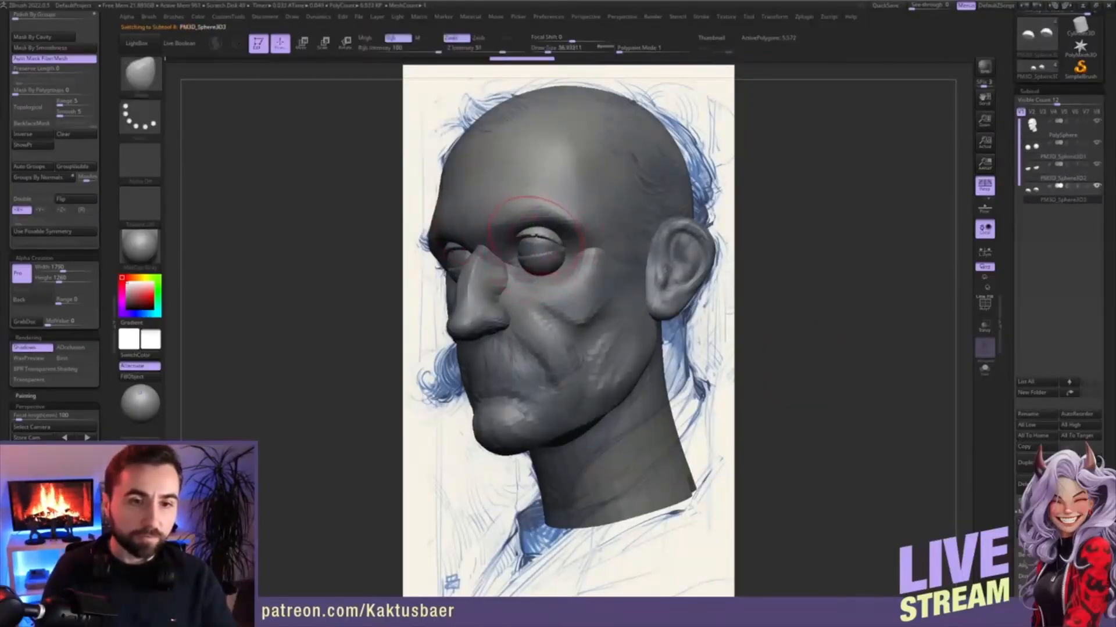
right_drag(564, 251, 507, 250)
key(r)
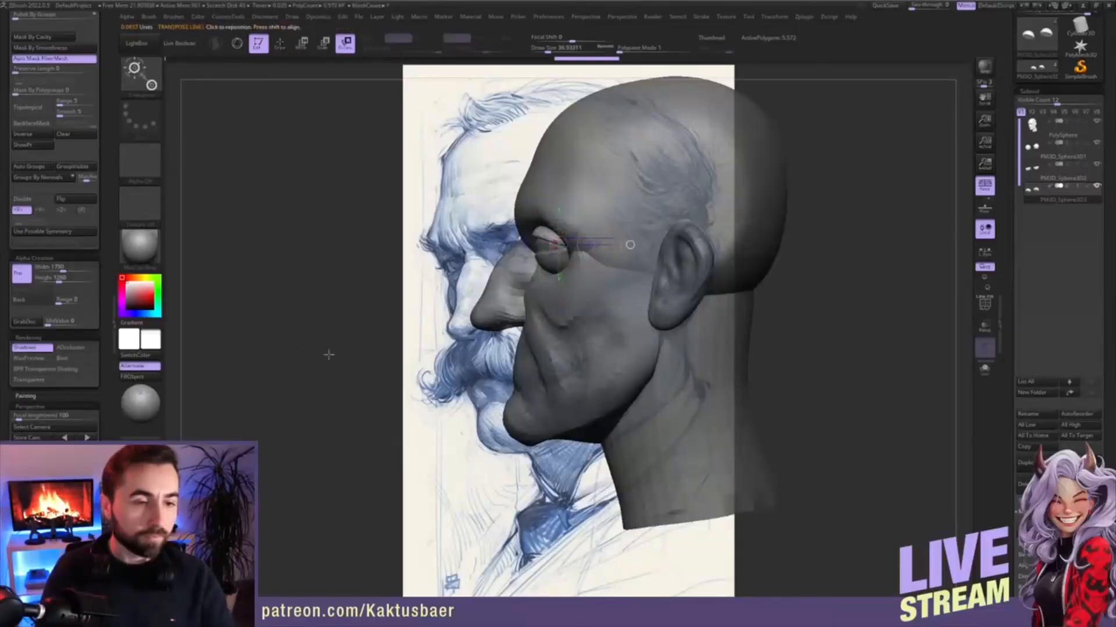
right_drag(630, 245, 503, 254)
key(q)
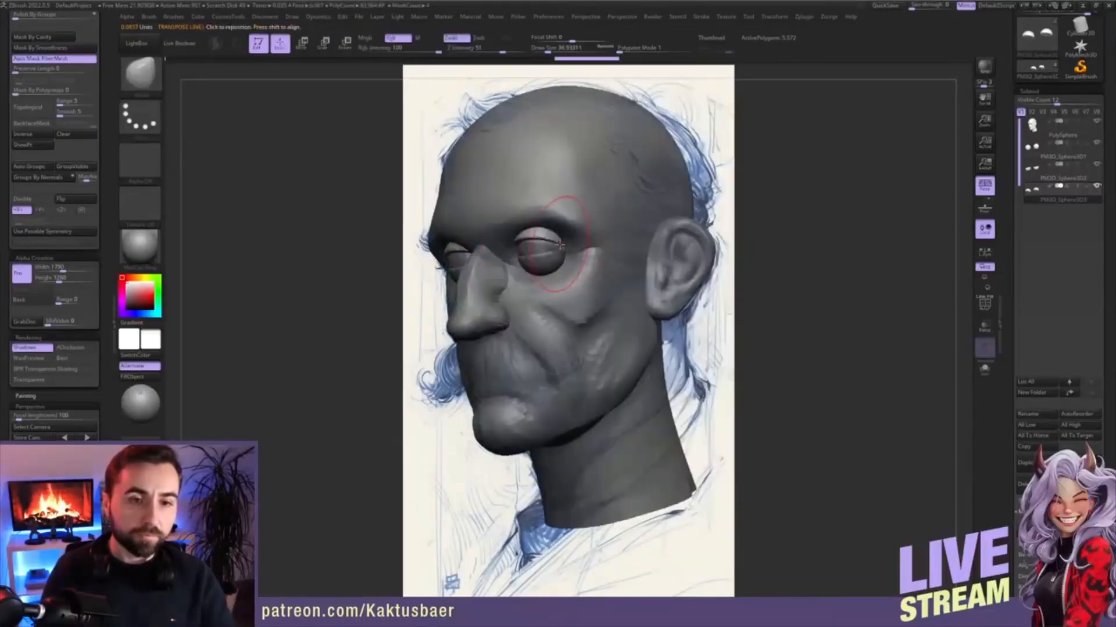
drag(569, 248, 555, 255)
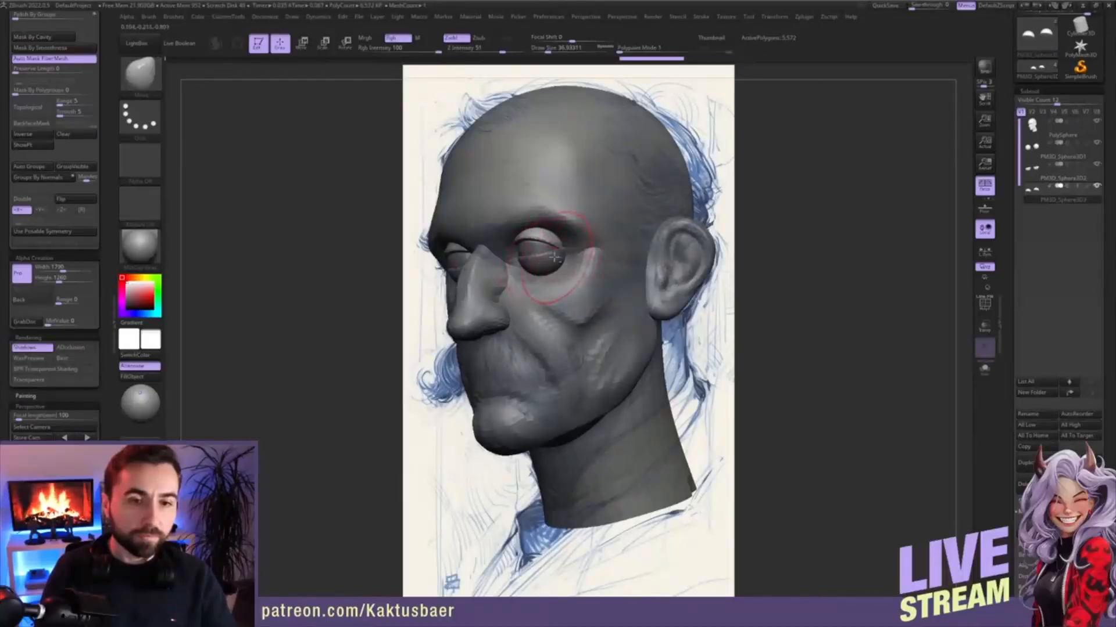
- Make the lower lids active and shift them slightly in depth against the eyeballs
alt+click(553, 258)
right_drag(574, 251, 511, 252)
key(r)
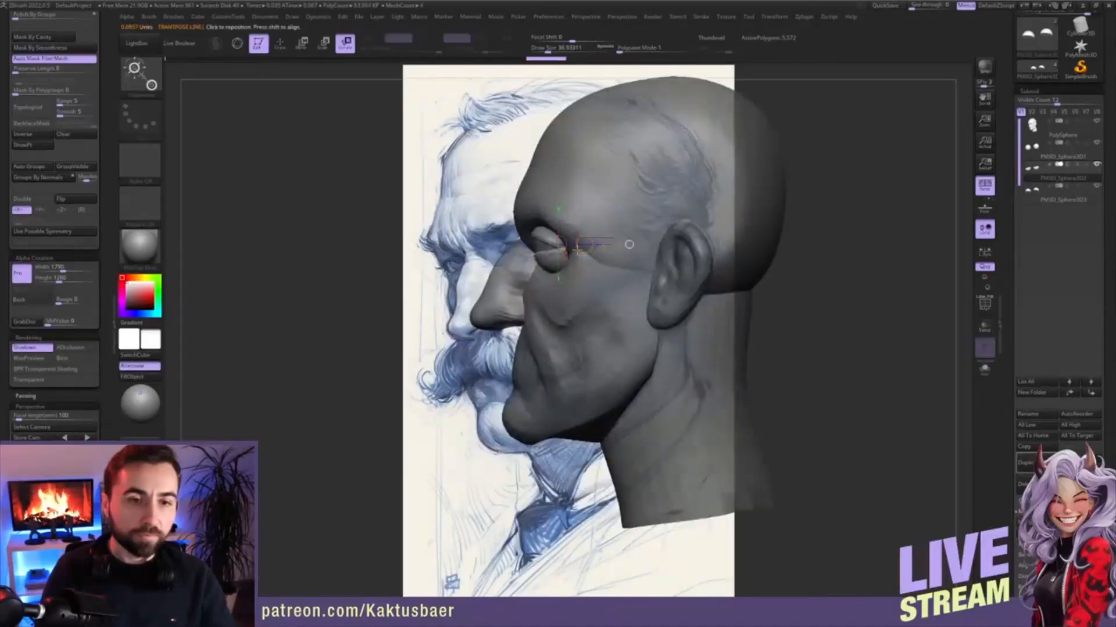
drag(566, 256, 630, 262)
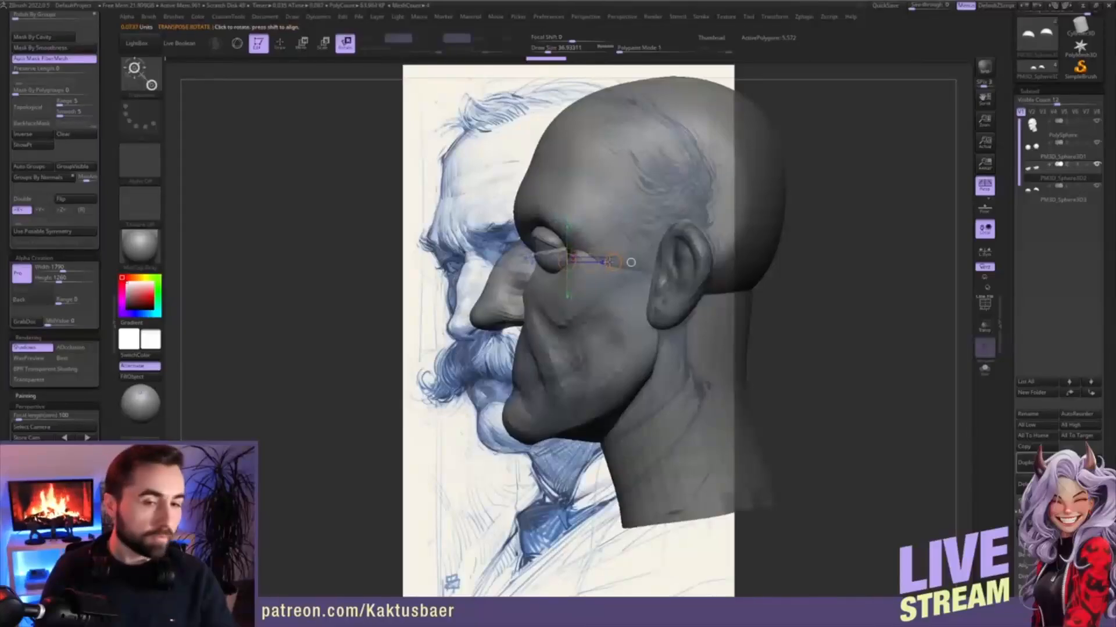
key(ctrl+z)
key(w)
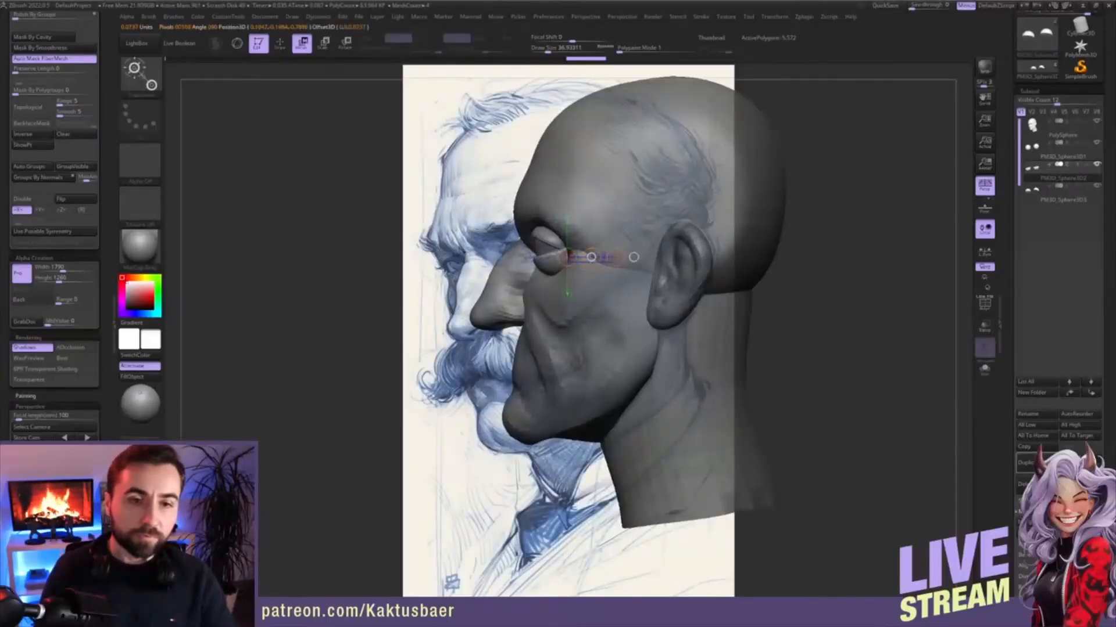
drag(591, 256, 589, 257)
key(q)
- Make the head active and compare the eye width with the gap between the eyes using the transpose line
right_drag(453, 259, 583, 259)
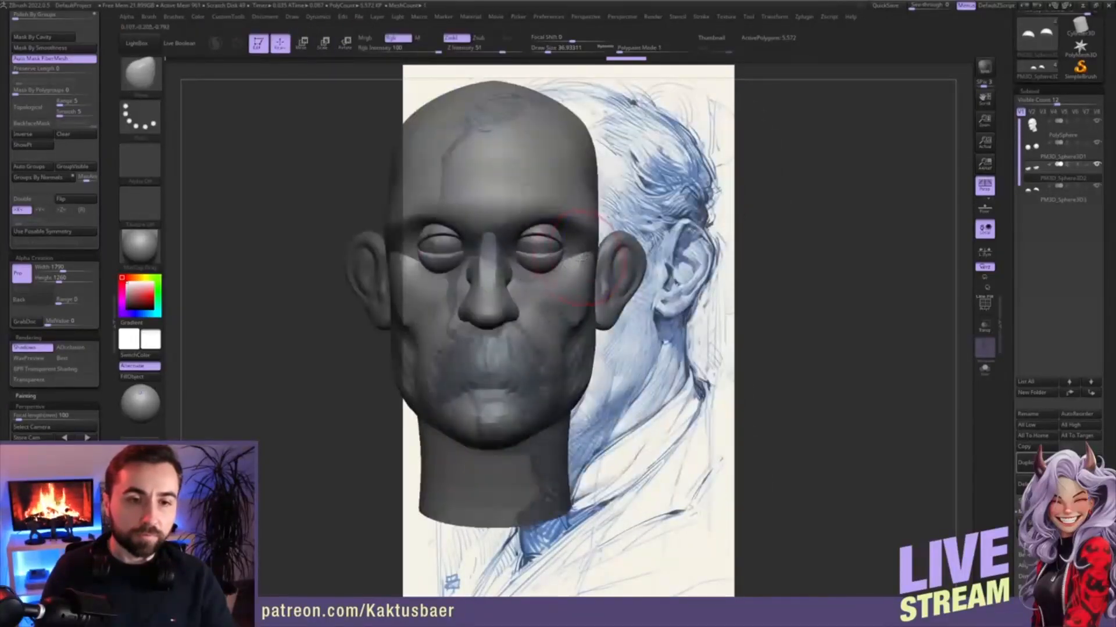
alt+click(527, 237)
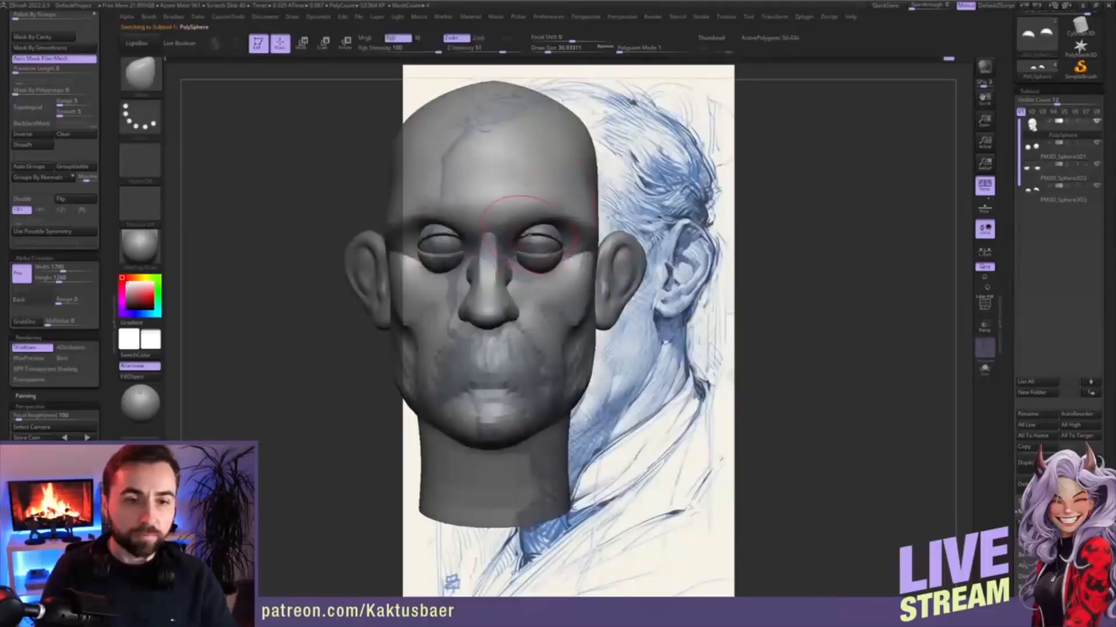
ctrl+right_drag(518, 236, 518, 242)
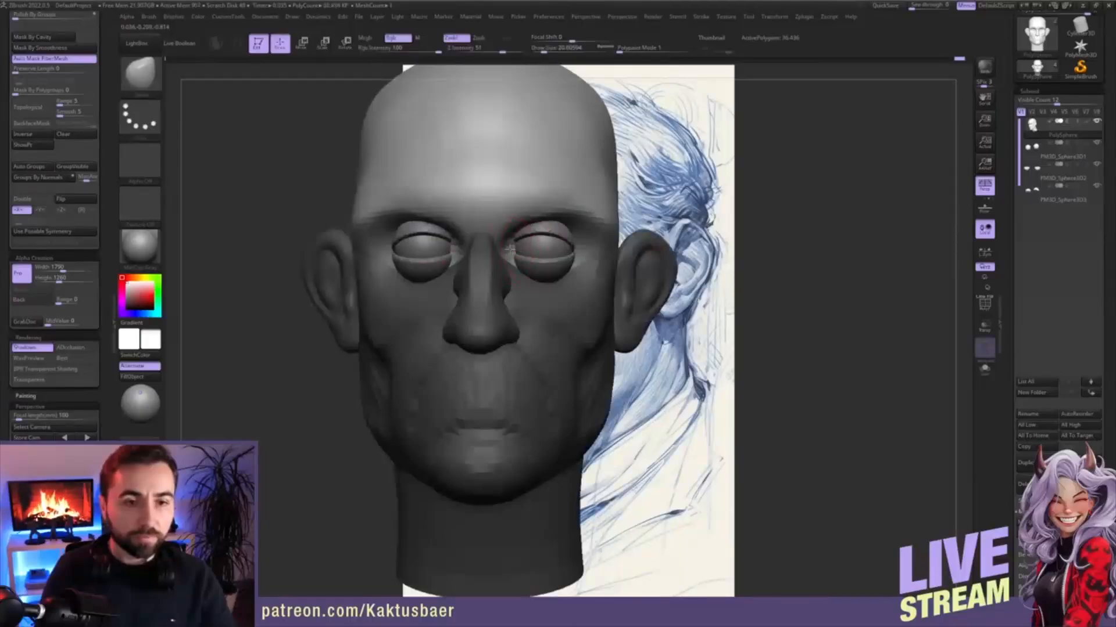
ctrl+right_drag(513, 247, 535, 268)
key(w)
drag(533, 266, 609, 265)
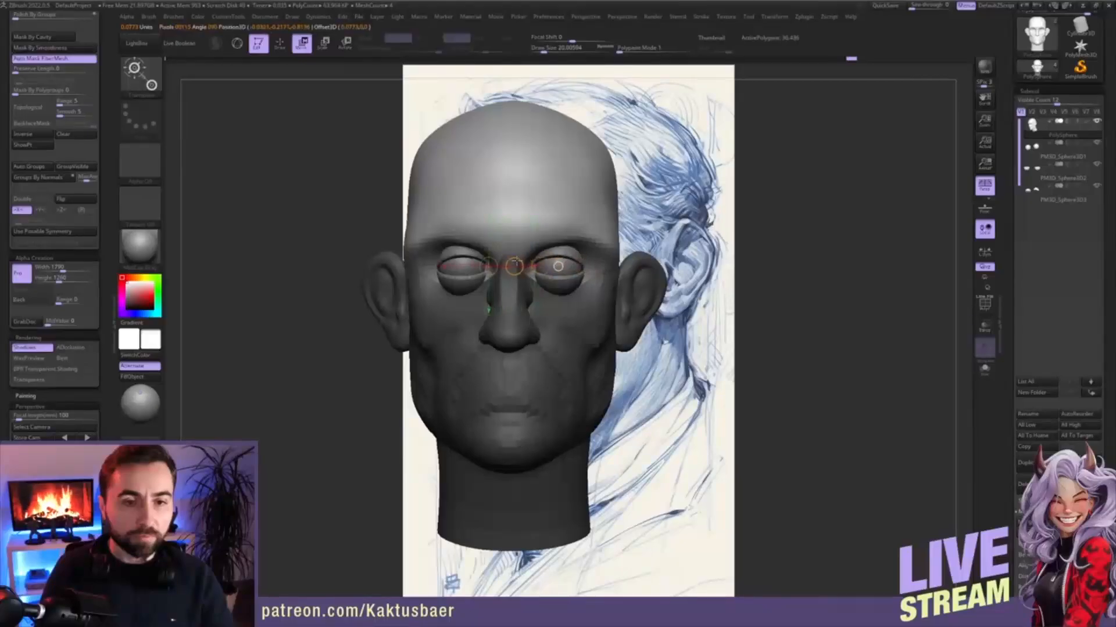
drag(512, 266, 609, 267)
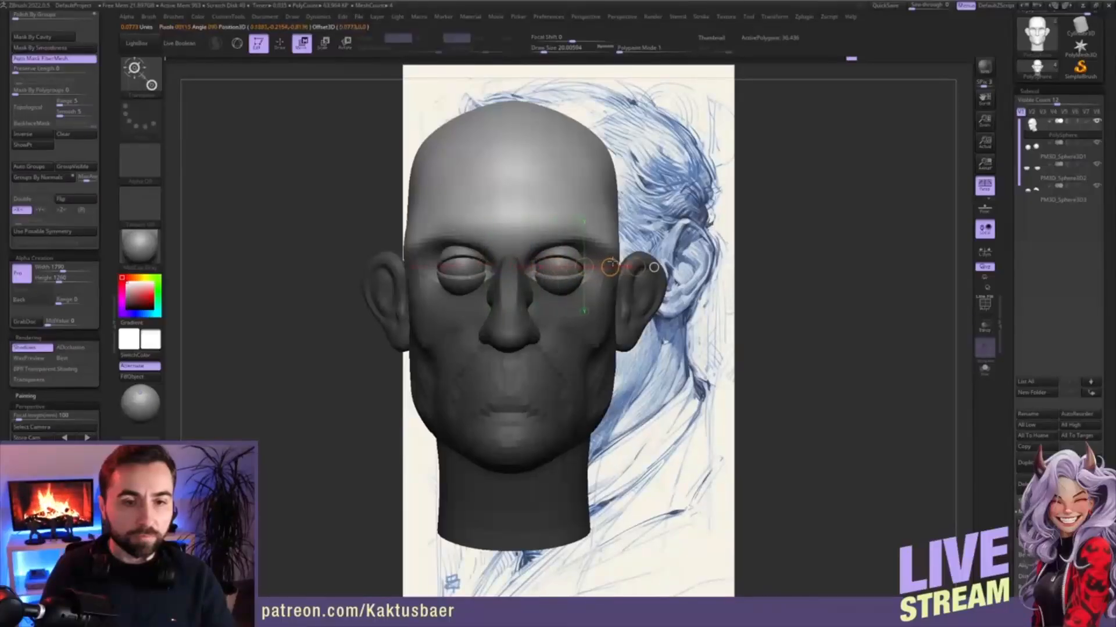
key(q)
mouse_move(600, 254)
right_down()
mouse_move(560, 285)
mouse_move(564, 256)
mouse_move(534, 264)
mouse_move(549, 263)
mouse_move(518, 287)
right_up()
- Pull the inner corners of the upper and lower lids toward the nose and refine the lower lids' rim with the Move brush
alt+click(544, 265)
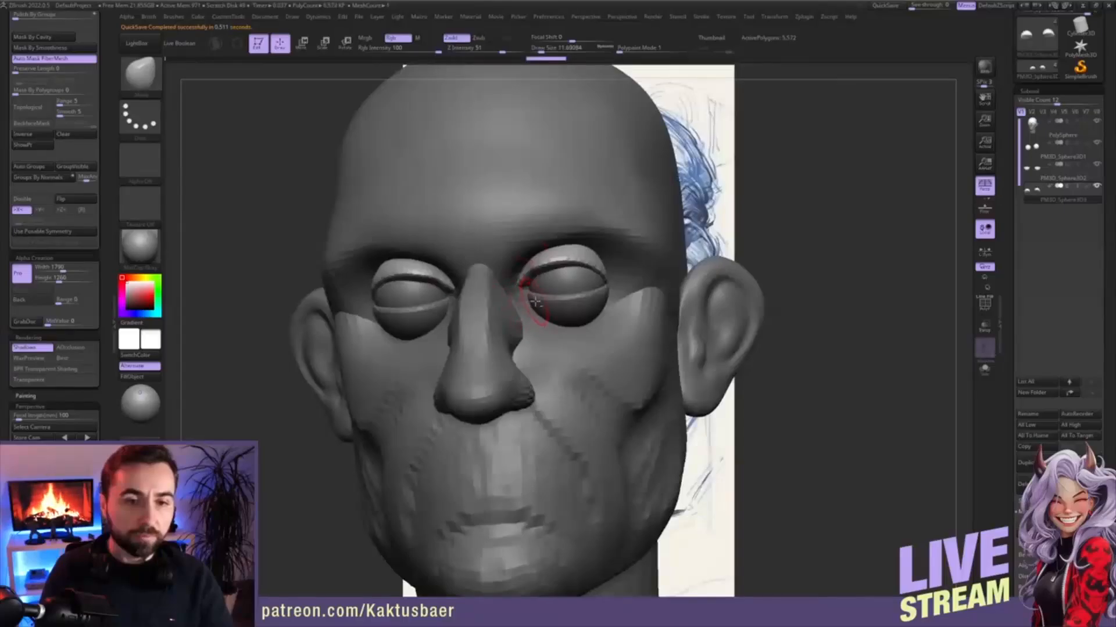
alt+click(533, 299)
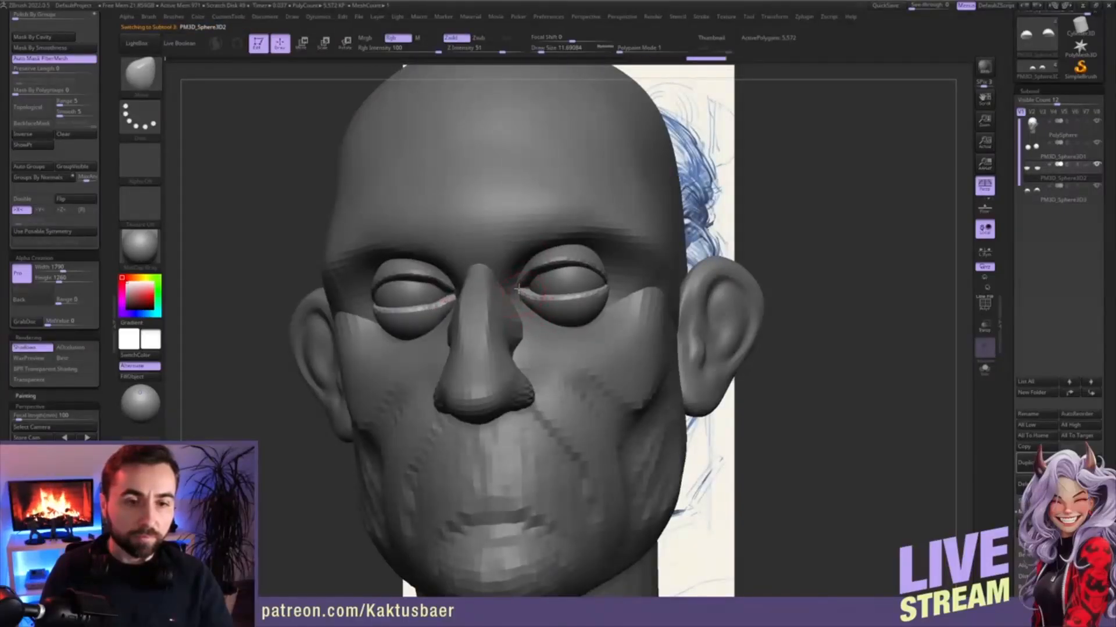
alt+click(528, 275)
mouse_move(529, 279)
right_down()
mouse_move(462, 282)
mouse_move(580, 298)
right_up()
alt+click(563, 301)
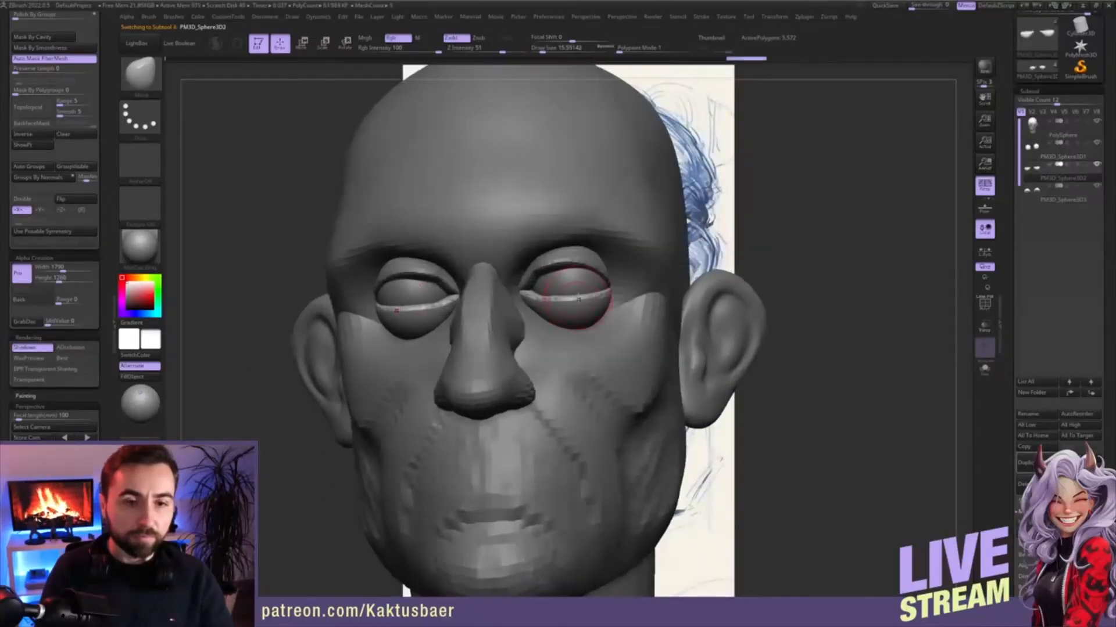
drag(572, 294, 574, 293)
right_drag(587, 294, 546, 294)
drag(607, 296, 609, 290)
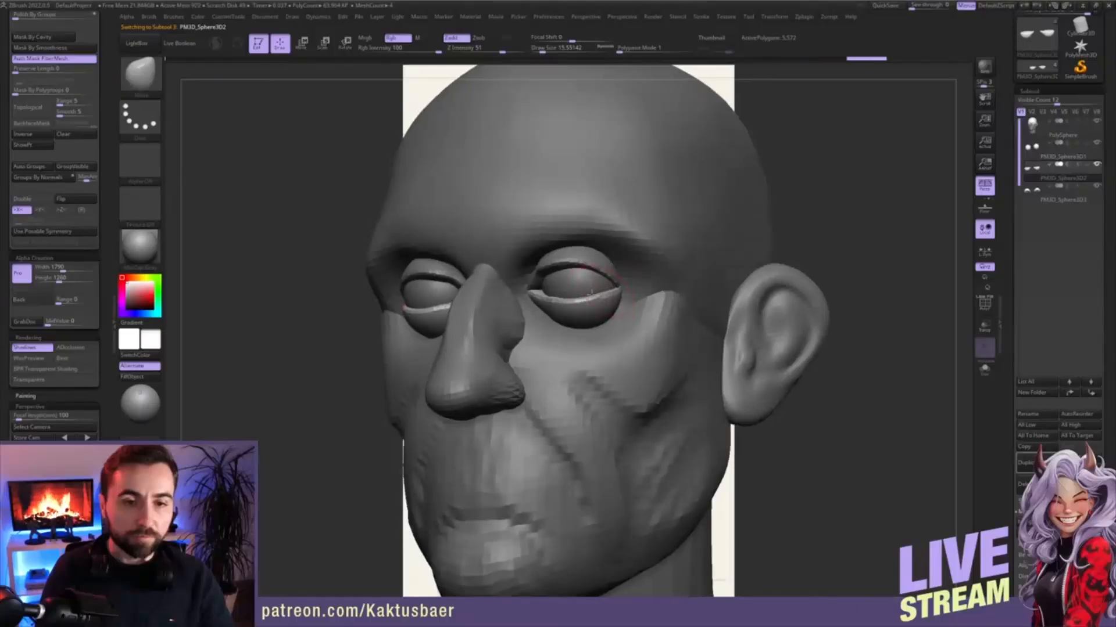
- Refine how the upper and lower lids meet and wrap around the eyeballs with the Move brush, checking from below
mouse_move(607, 267)
right_down()
mouse_move(574, 262)
mouse_move(581, 203)
mouse_move(564, 220)
mouse_move(562, 204)
right_up()
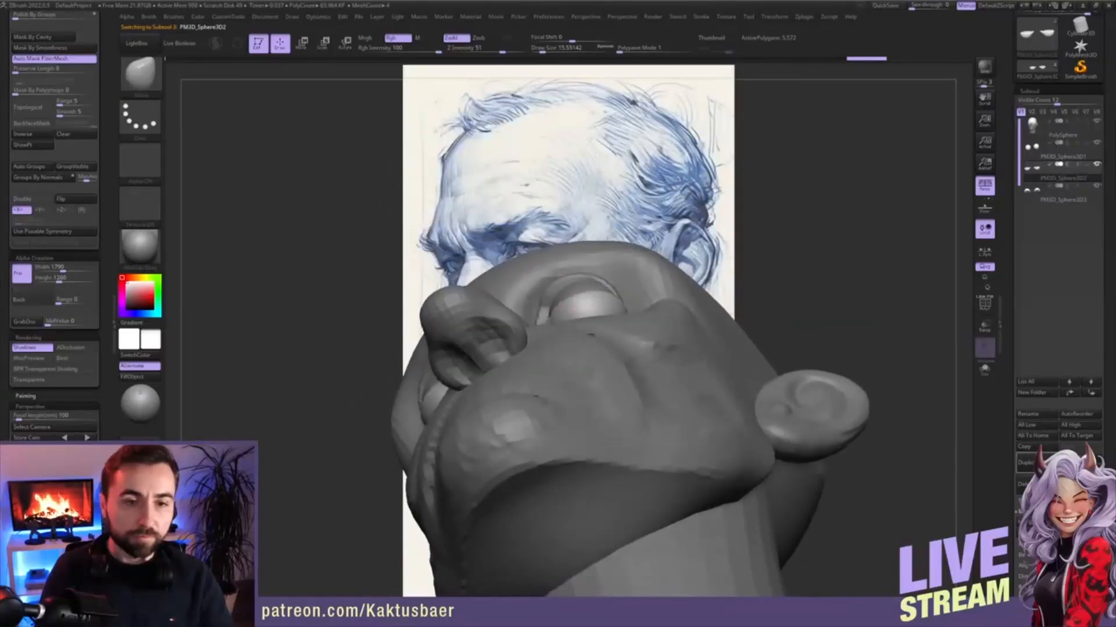
key(s)
mouse_move(556, 293)
mouse_down()
mouse_move(580, 275)
mouse_move(615, 287)
mouse_move(564, 295)
mouse_move(560, 307)
mouse_up()
alt+click(547, 299)
mouse_move(561, 308)
right_down()
mouse_move(571, 366)
mouse_move(541, 354)
right_up()
key(s)
drag(541, 296, 538, 295)
mouse_move(540, 333)
right_down()
mouse_move(541, 297)
mouse_move(570, 336)
mouse_move(572, 306)
mouse_move(639, 279)
right_up()
- Restrict view rotation to the Y axis and turn the head back toward the reference angle
alt+right_drag(831, 311, 832, 264)
click(985, 278)
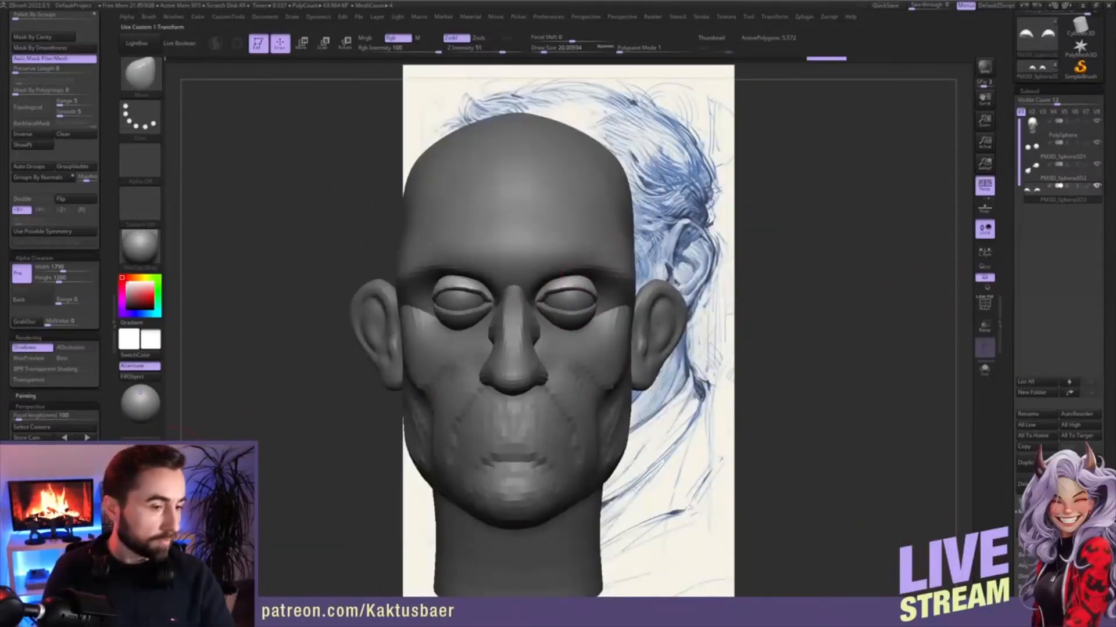
right_drag(561, 274, 633, 304)
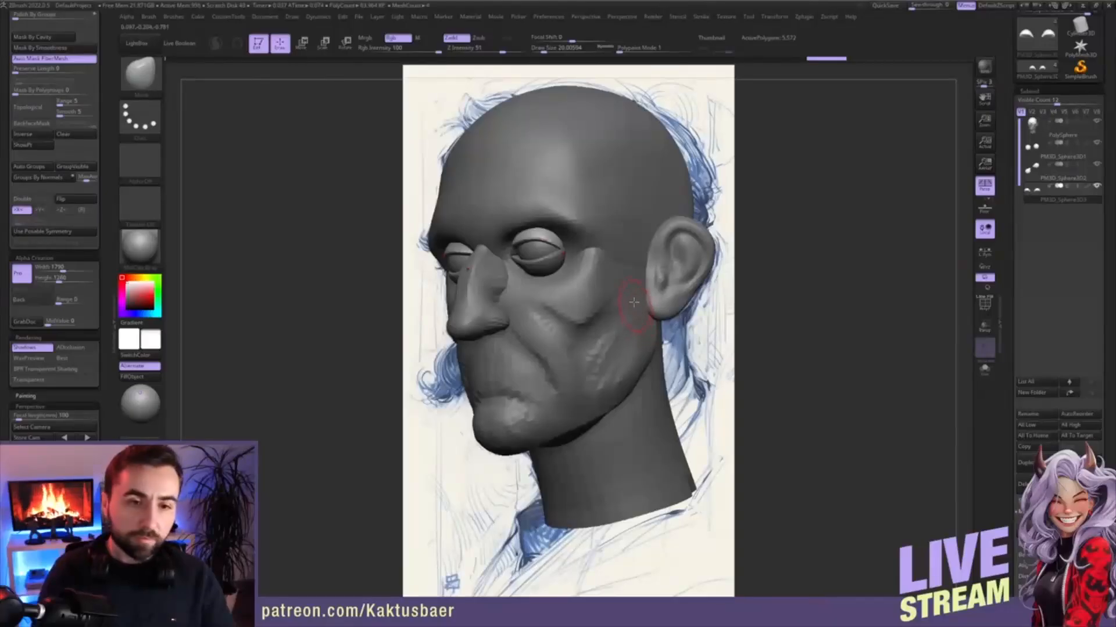
- Make the head active and mask everything except the lower face piece
alt+click(513, 285)
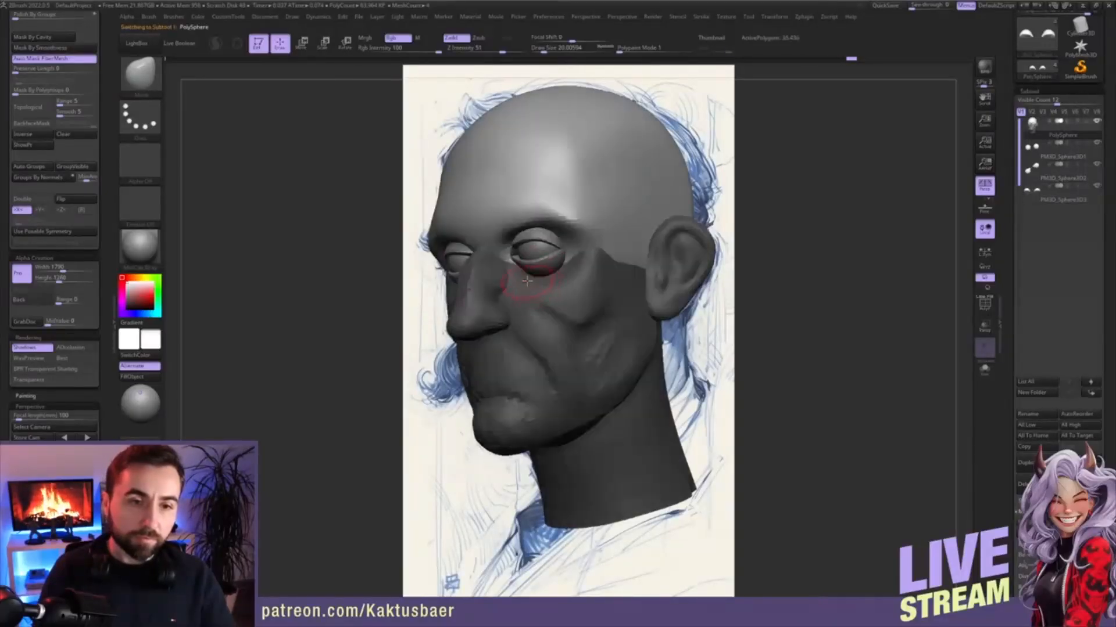
key(w)
ctrl+click(586, 320)
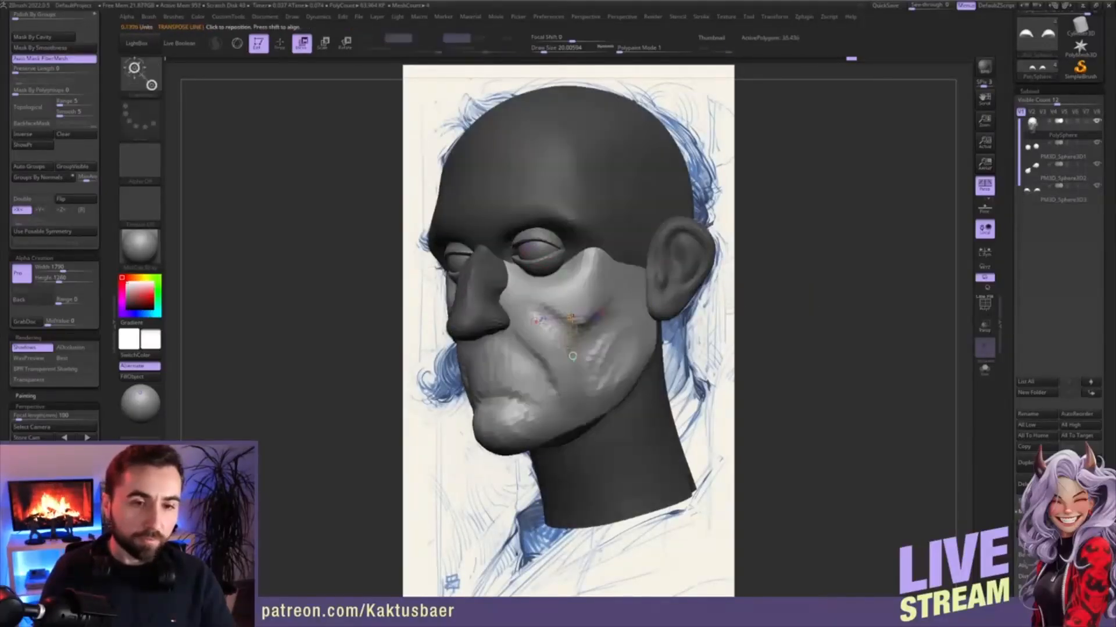
key(q)
- Build up the bags under the eyes with the ClayBuildup brush and smooth them into the cheekbones
key(b)
key(c)
key(b)
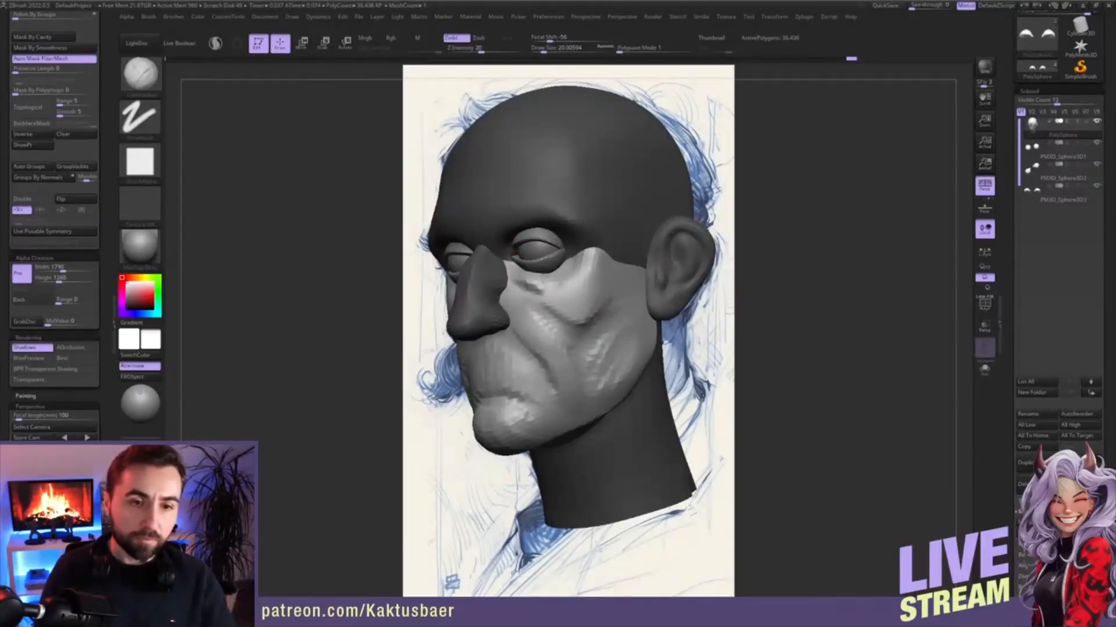
drag(543, 287, 575, 280)
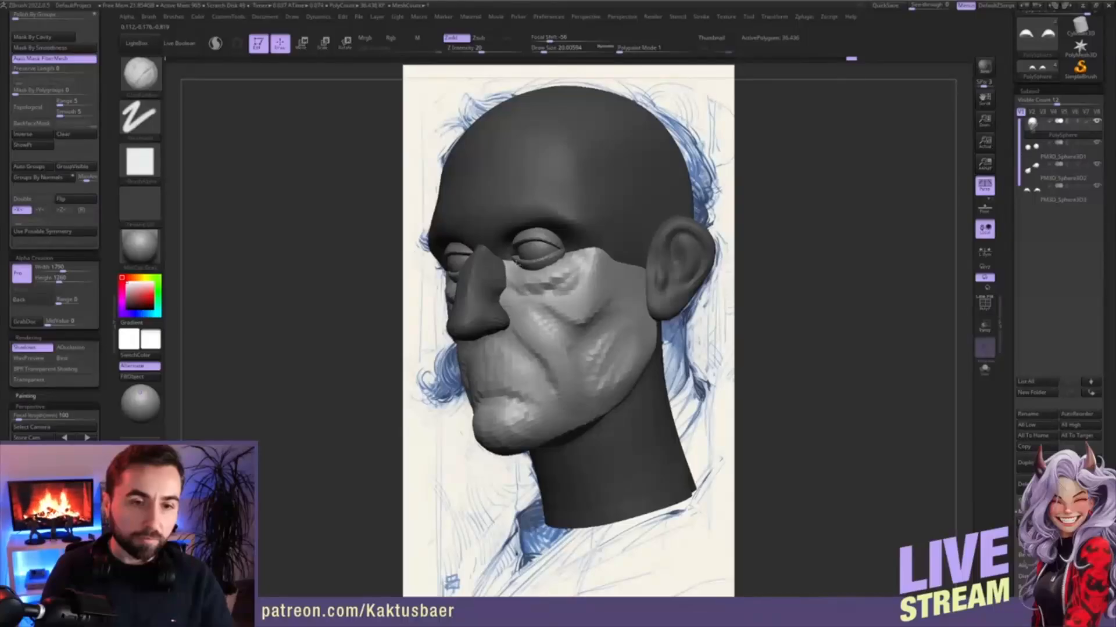
mouse_move(526, 282)
shift+mouse_down()
mouse_move(581, 268)
mouse_move(573, 272)
shift+mouse_up()
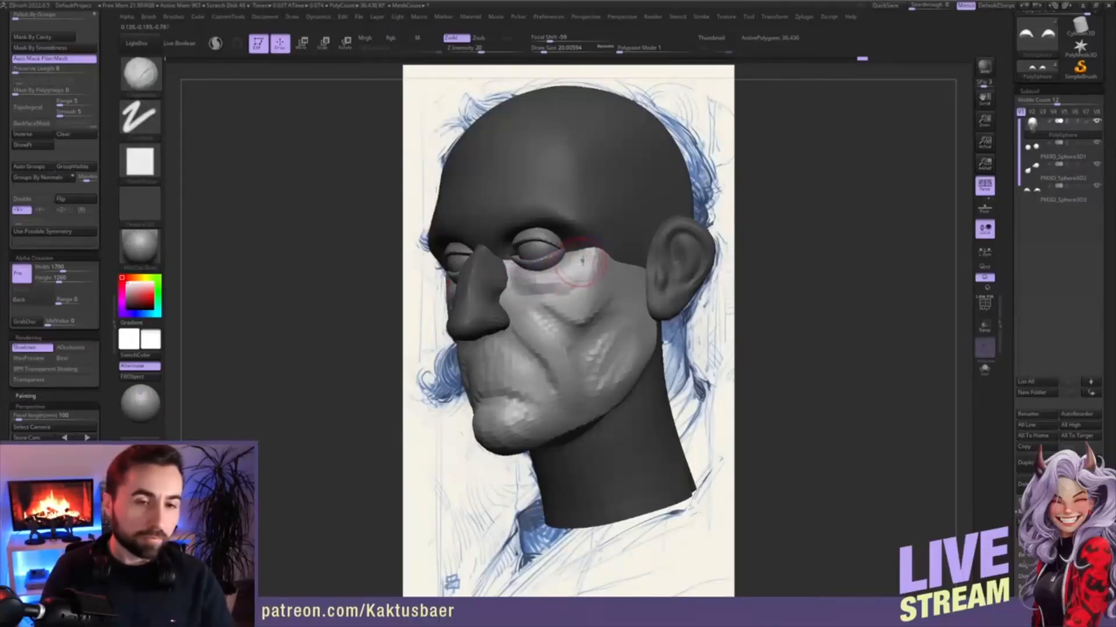
key(shift)
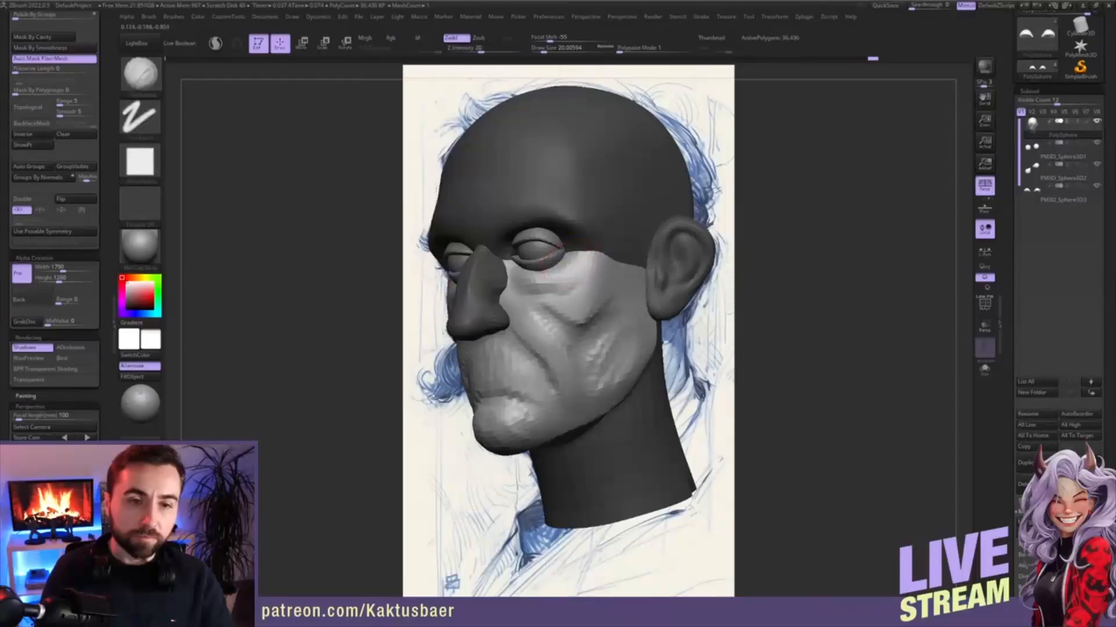
mouse_move(553, 263)
shift+mouse_down()
mouse_move(555, 276)
mouse_move(541, 275)
mouse_move(556, 277)
mouse_move(530, 285)
shift+mouse_up()
mouse_move(525, 283)
alt+right_down()
mouse_move(710, 289)
mouse_move(767, 273)
alt+right_up()
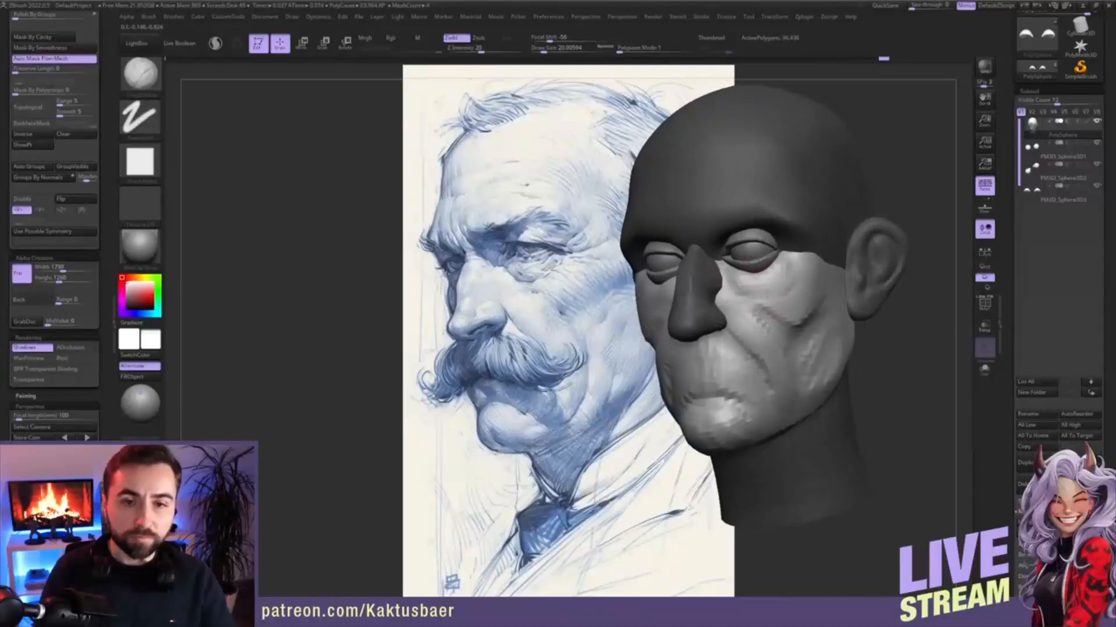
mouse_move(777, 273)
mouse_down()
mouse_move(751, 286)
mouse_move(770, 292)
mouse_up()
- Mask only the ears, subdivide the rest of the head and clear the mask
ctrl+drag(871, 349, 866, 358)
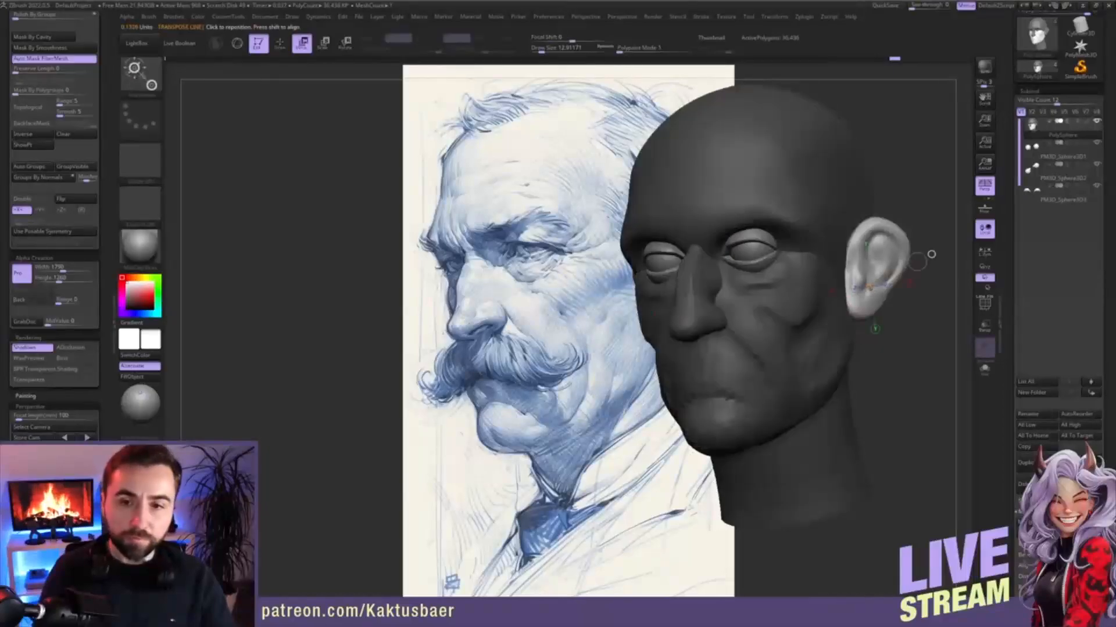
ctrl+click(922, 261)
ctrl+click(885, 326)
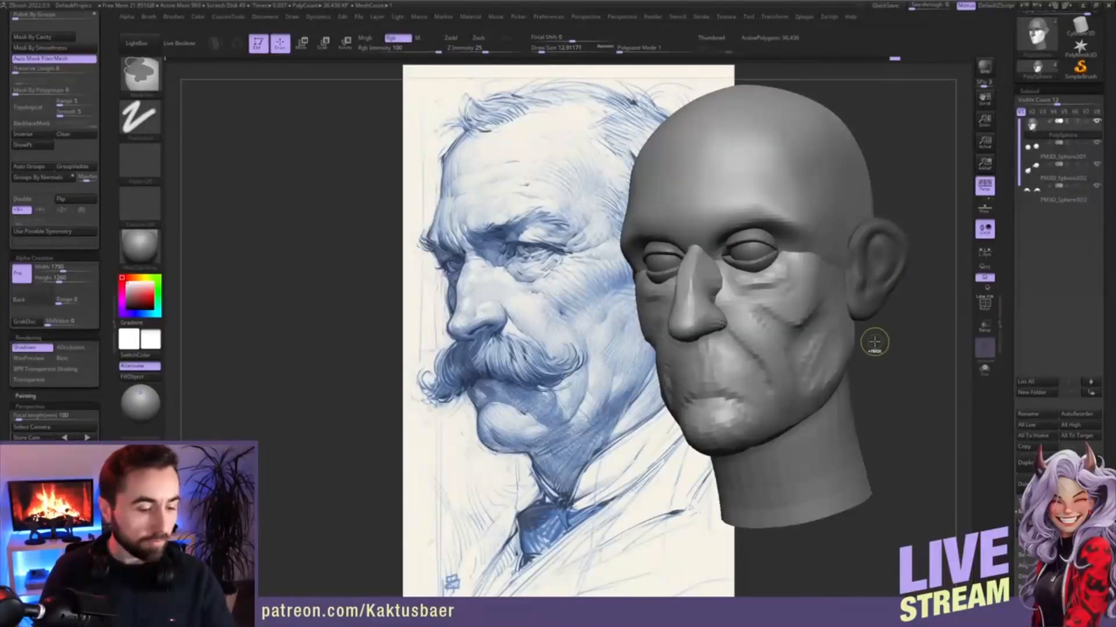
ctrl+drag(872, 333, 871, 369)
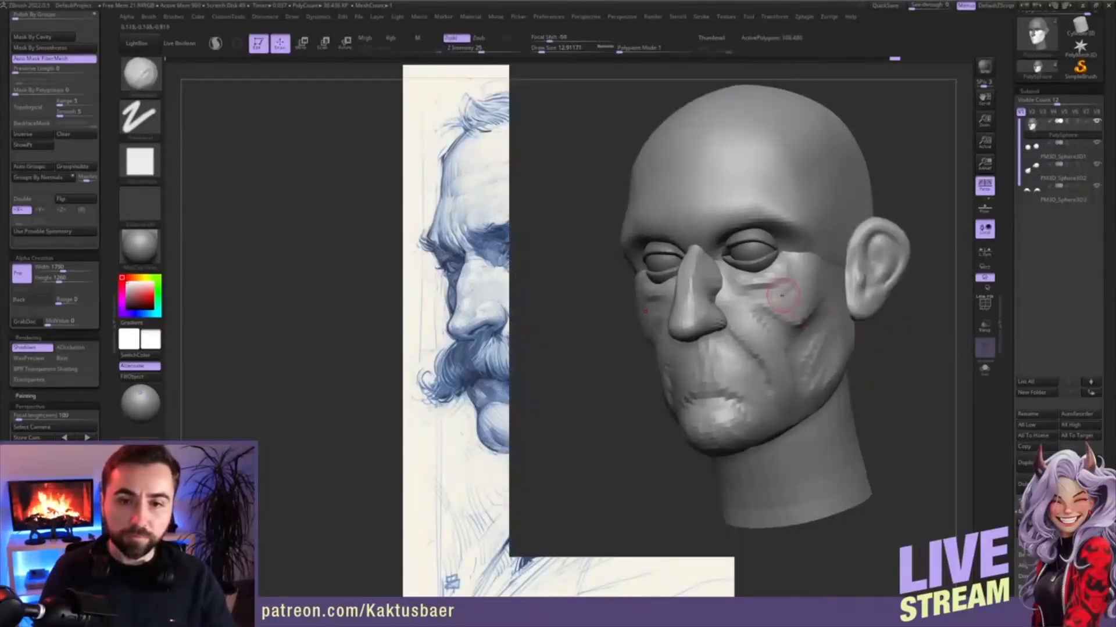
- Define the under-eye bags further with smaller ClayBuildup strokes and smooth the surrounding cheek
alt+right_drag(769, 293, 782, 294)
key(s)
drag(771, 290, 775, 291)
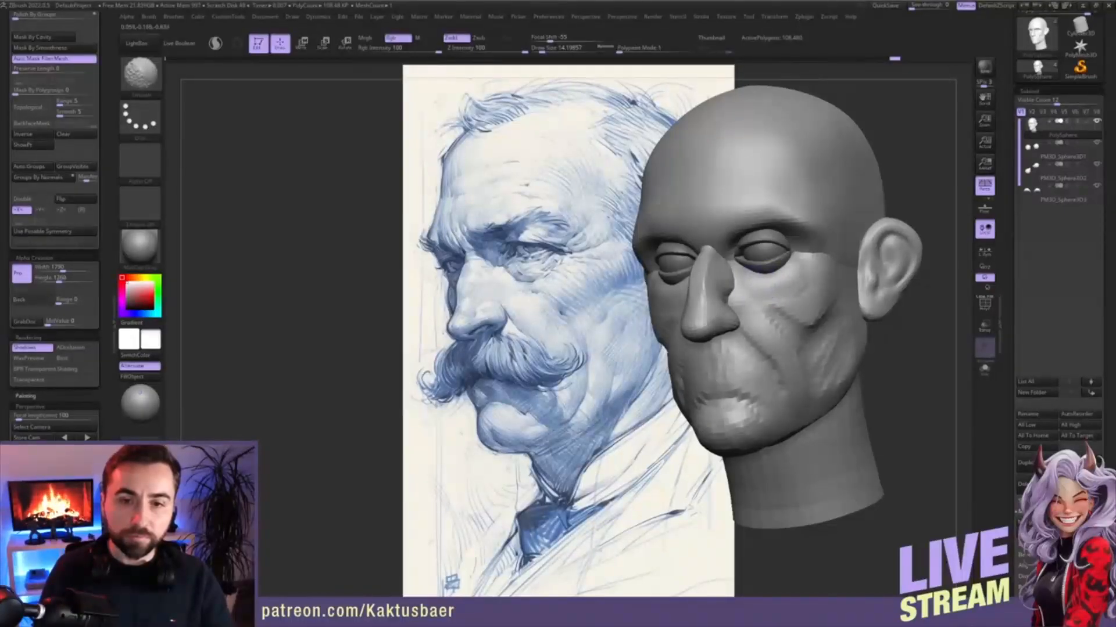
mouse_move(758, 277)
mouse_down()
mouse_move(762, 265)
mouse_move(782, 286)
mouse_move(759, 287)
mouse_move(796, 278)
mouse_move(741, 282)
mouse_up()
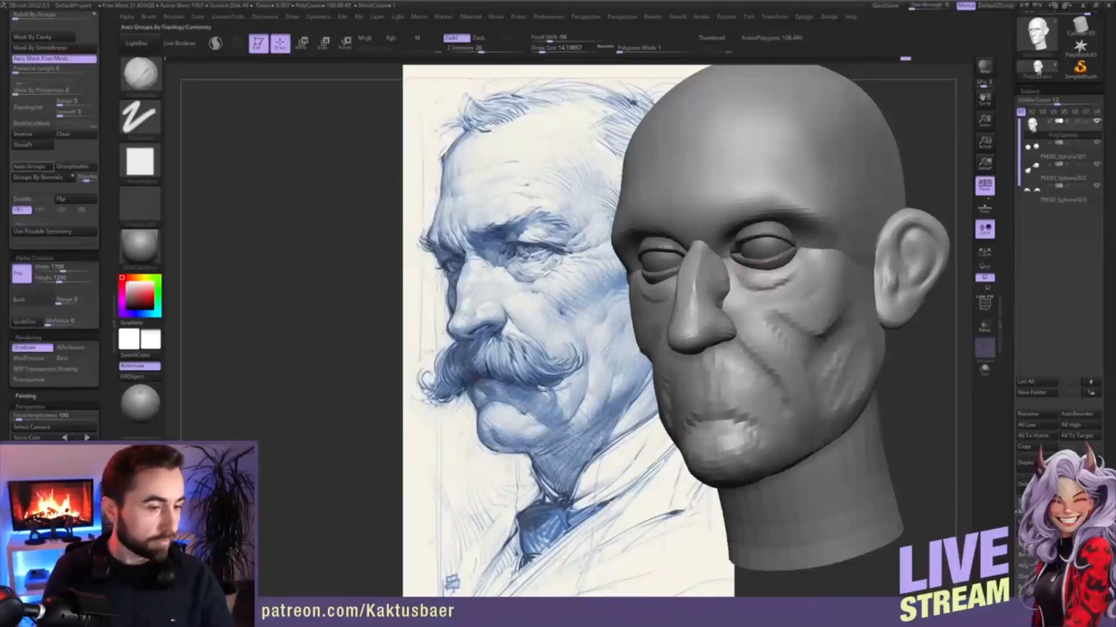
key(1)
key(shift)
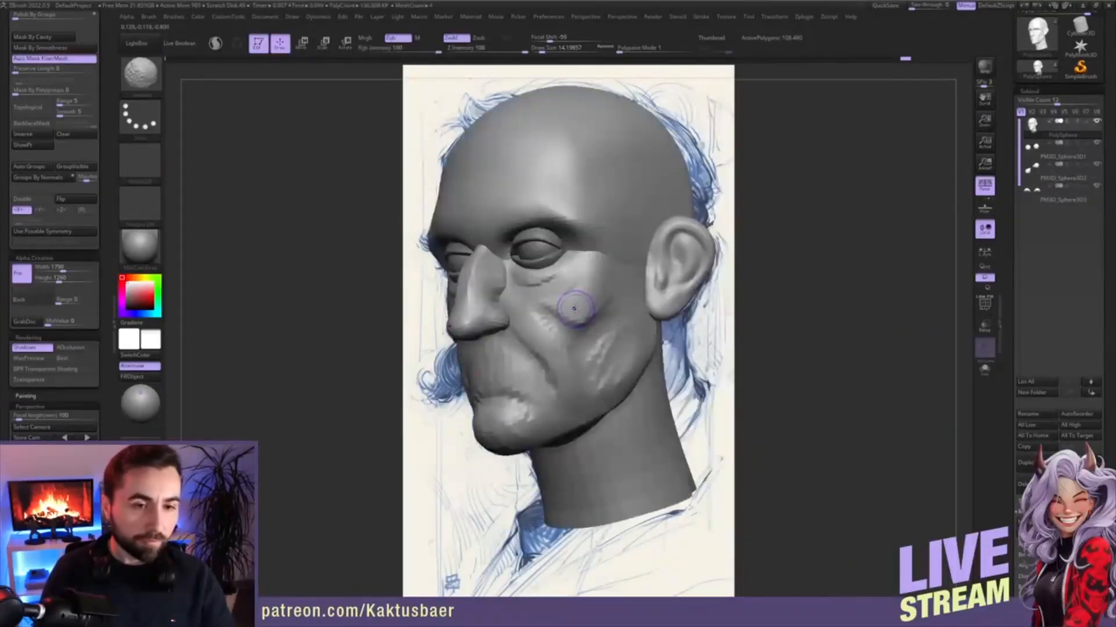
- Carve the crease below the eye bags and the nasolabial folds with the DamStandard brush
key(2)
key(s)
click(525, 291)
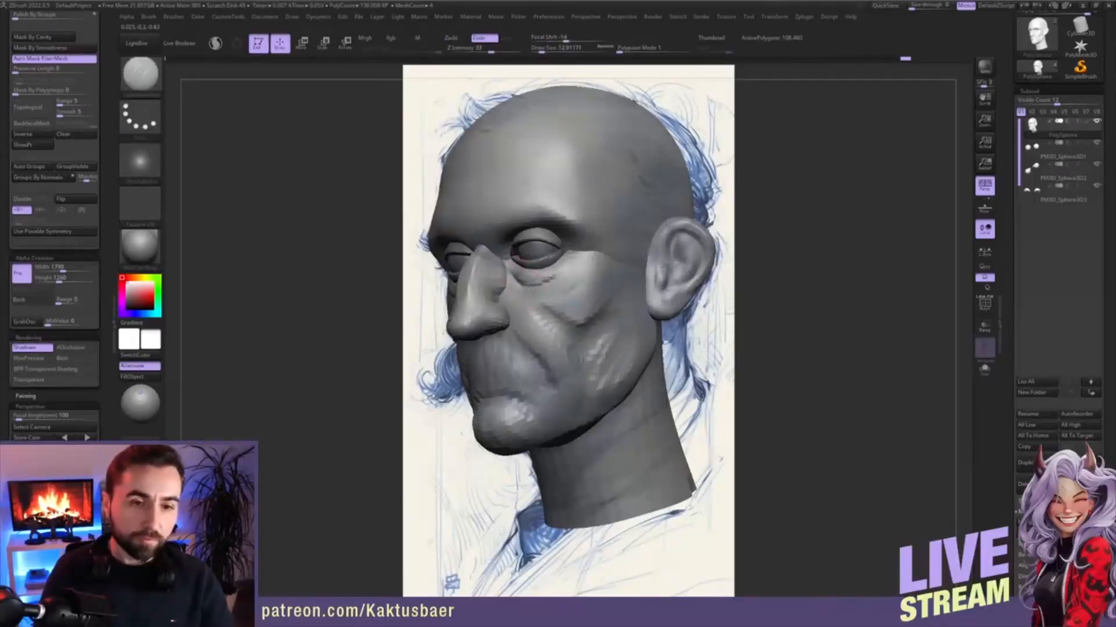
drag(549, 279, 584, 256)
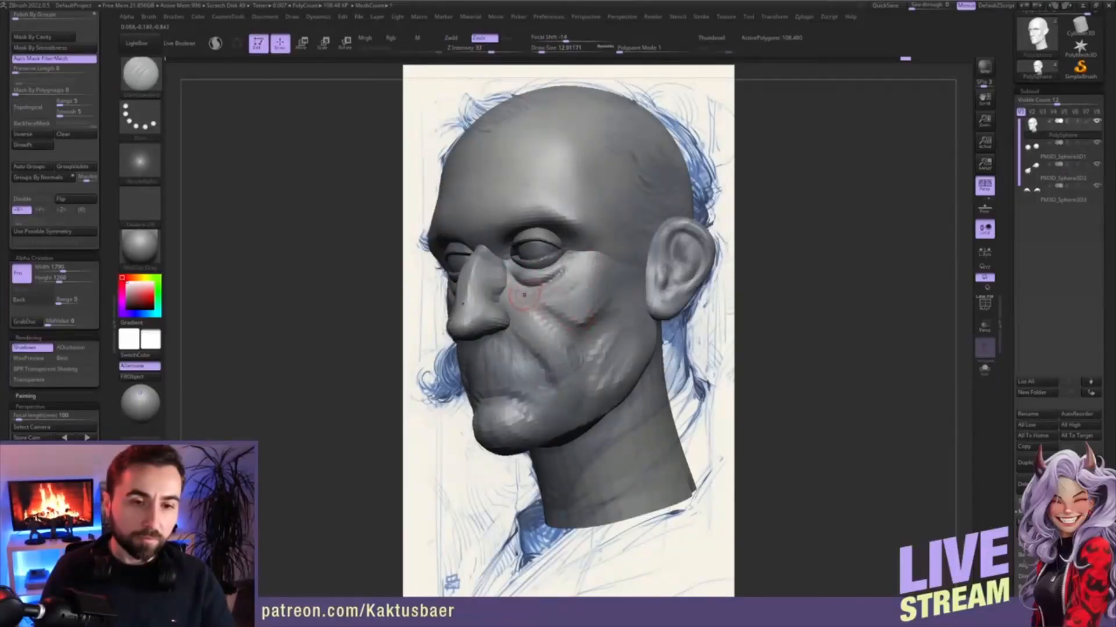
drag(524, 295, 561, 329)
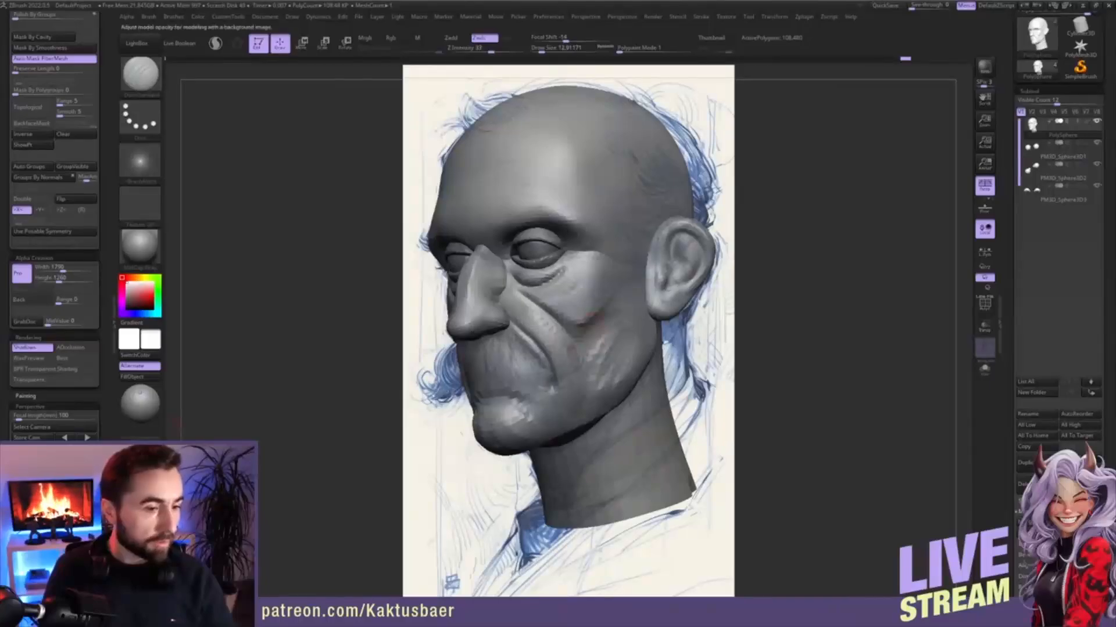
- Adjust the model's see-through opacity against the portrait and carve a crease from the cheekbone down the cheek
drag(90, 459, 81, 459)
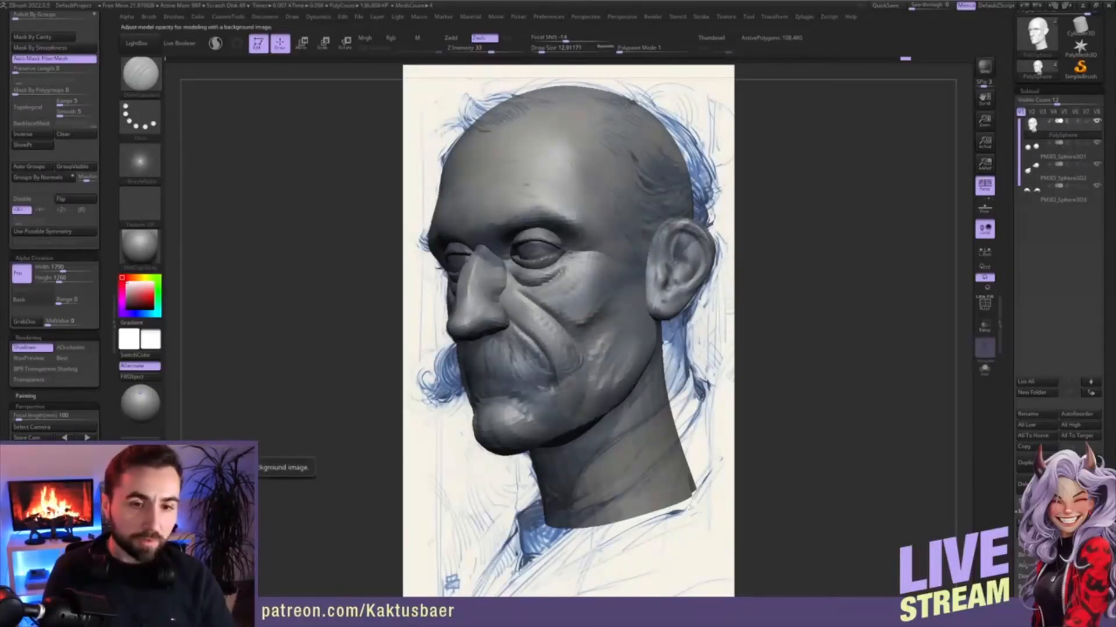
key(s)
key(s)
drag(595, 314, 584, 318)
mouse_move(627, 289)
mouse_down()
mouse_move(597, 314)
mouse_move(585, 357)
mouse_up()
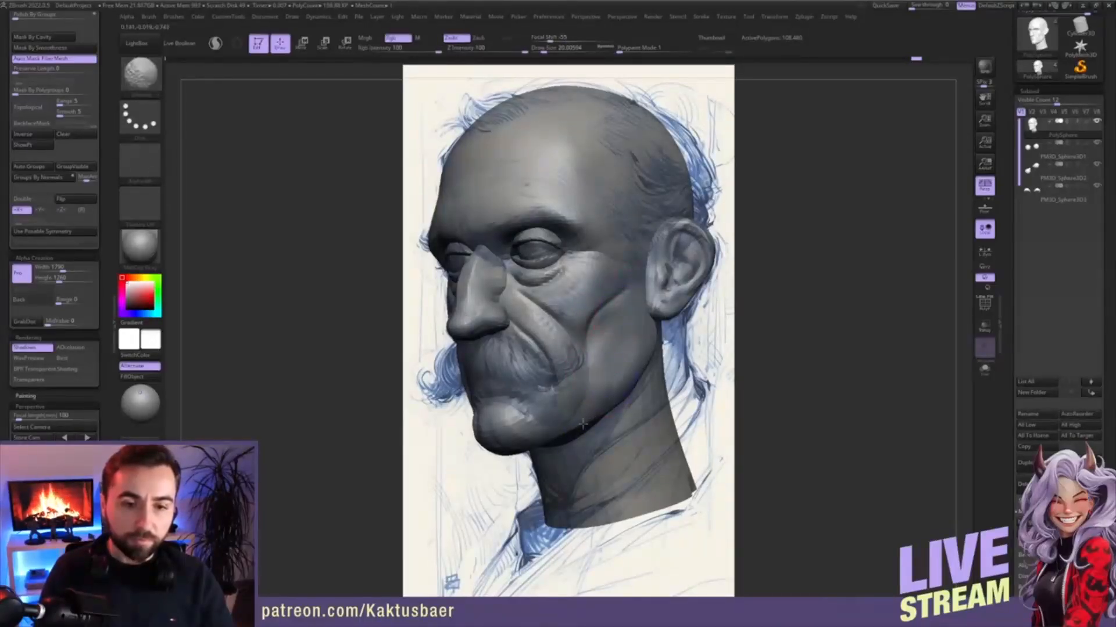
- Carve the crease from the lower cheek around the top of the chin with DamStandard and smooth the chin
key(b)
key(d)
key(s)
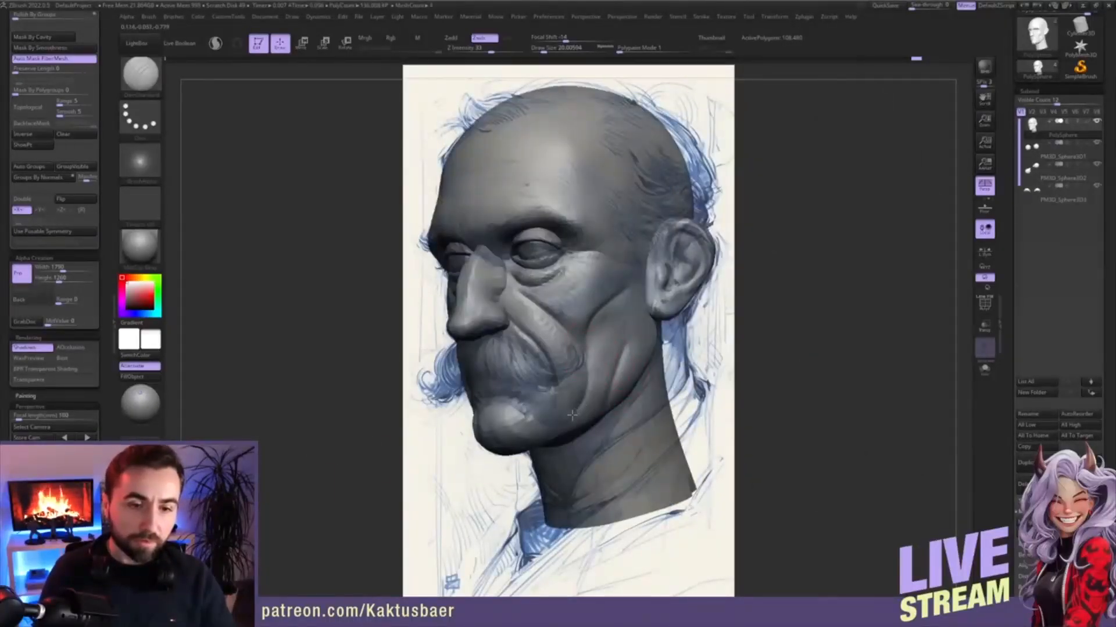
drag(572, 414, 481, 398)
key(shift)
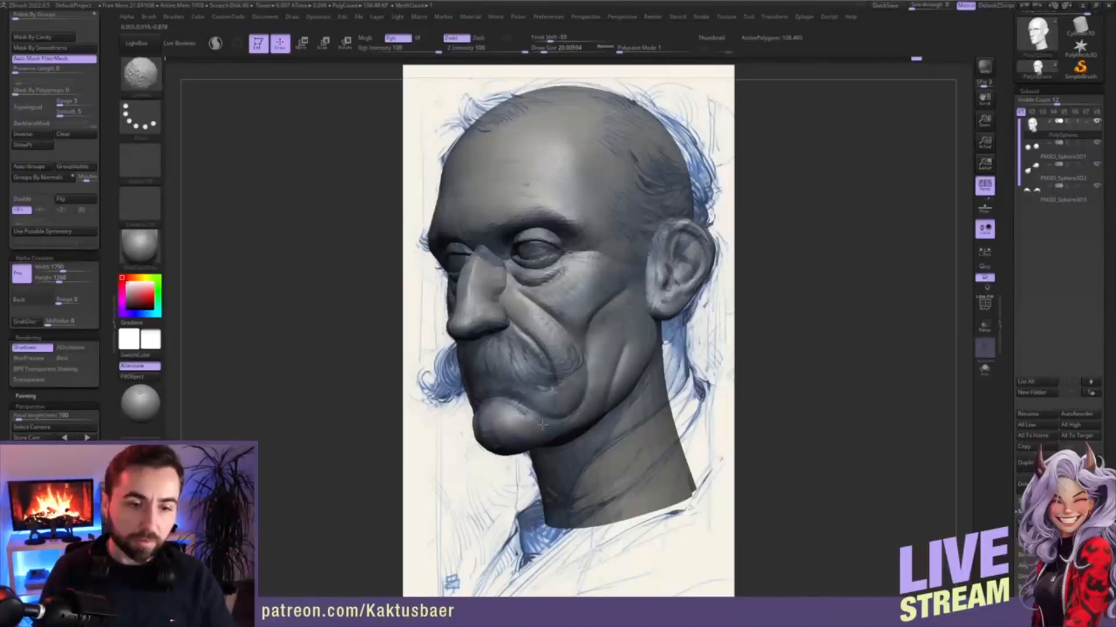
shift+drag(520, 429, 511, 408)
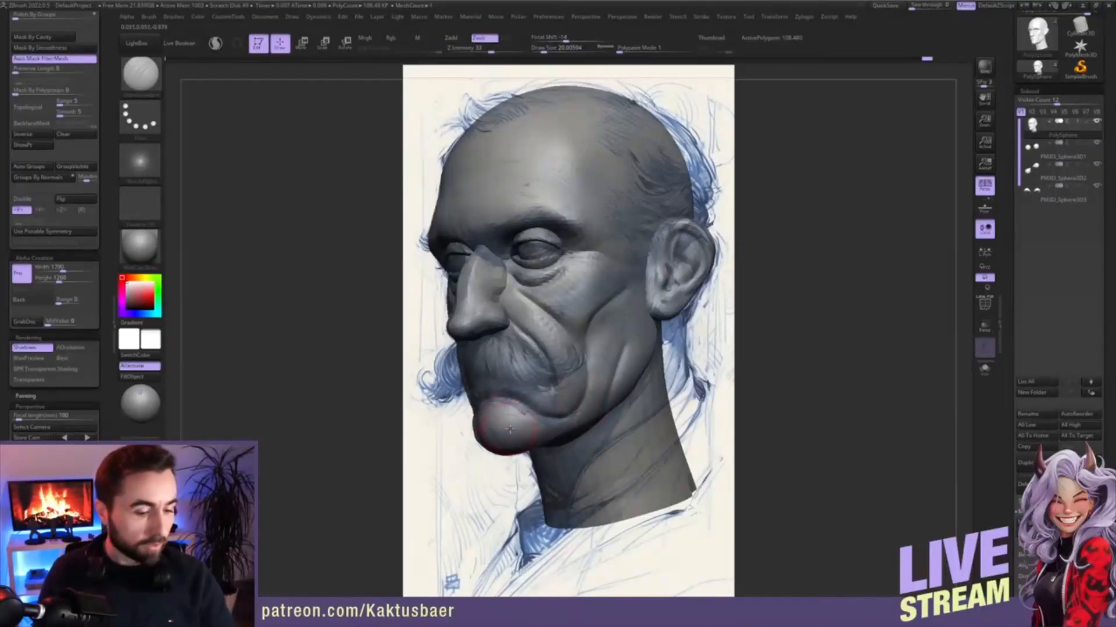
- Reshape the chin and the area below the mouth to the portrait with the Move brush
key(b)
key(m)
key(v)
key(s)
mouse_move(509, 429)
mouse_down()
mouse_move(532, 402)
mouse_move(522, 406)
mouse_up()
key(s)
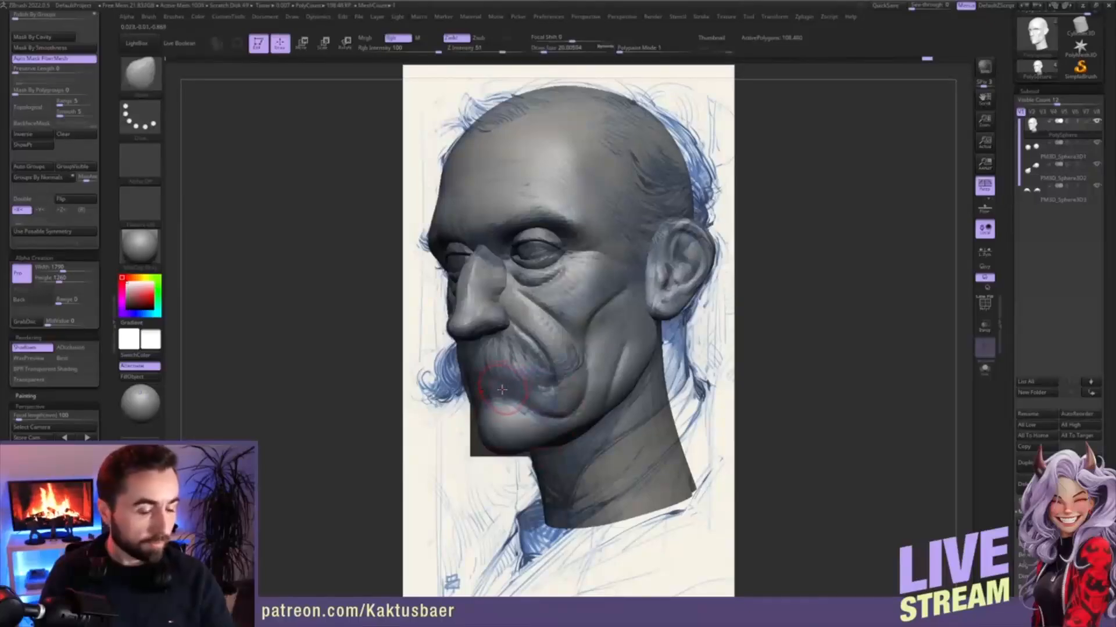
- Build up the lower lip area between the mustache and chin with the ClayBuildup brush
key(b)
key(c)
key(b)
right_drag(504, 383, 507, 384)
key(s)
drag(507, 386, 542, 388)
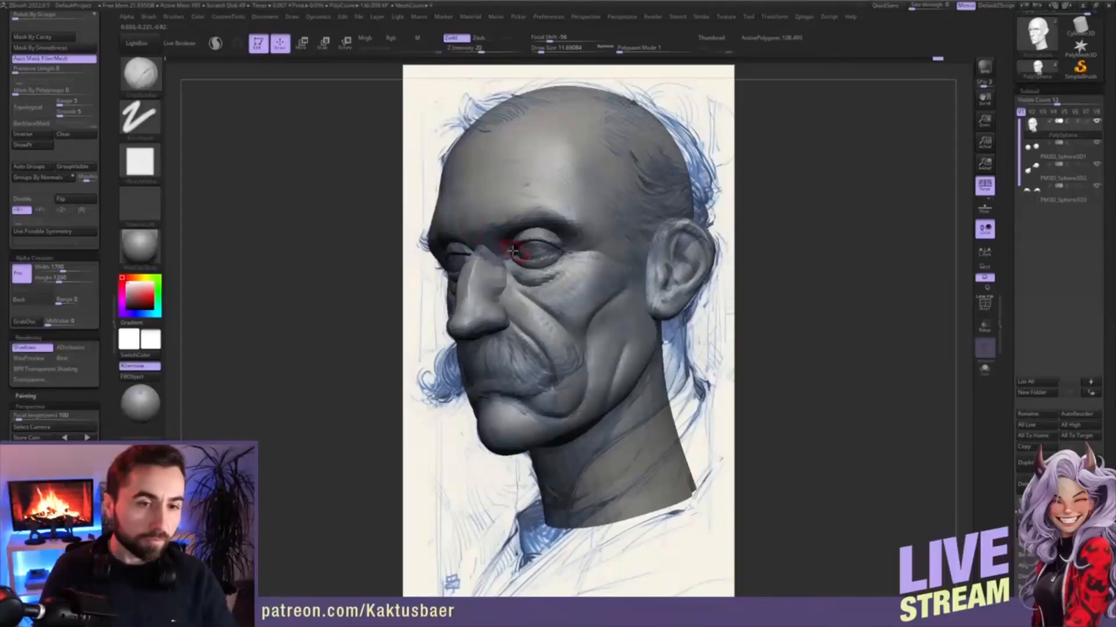
- Reshape the brow ridge to the portrait with the Move brush and smooth the area around the eye
key(b)
key(m)
key(v)
key(s)
drag(487, 238, 483, 233)
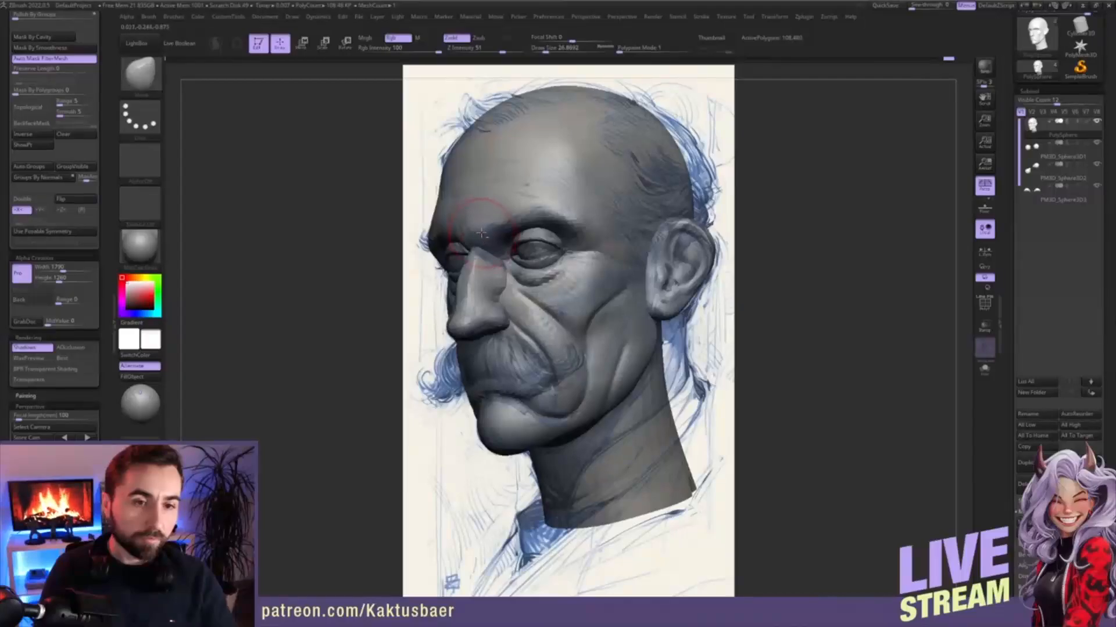
key(])
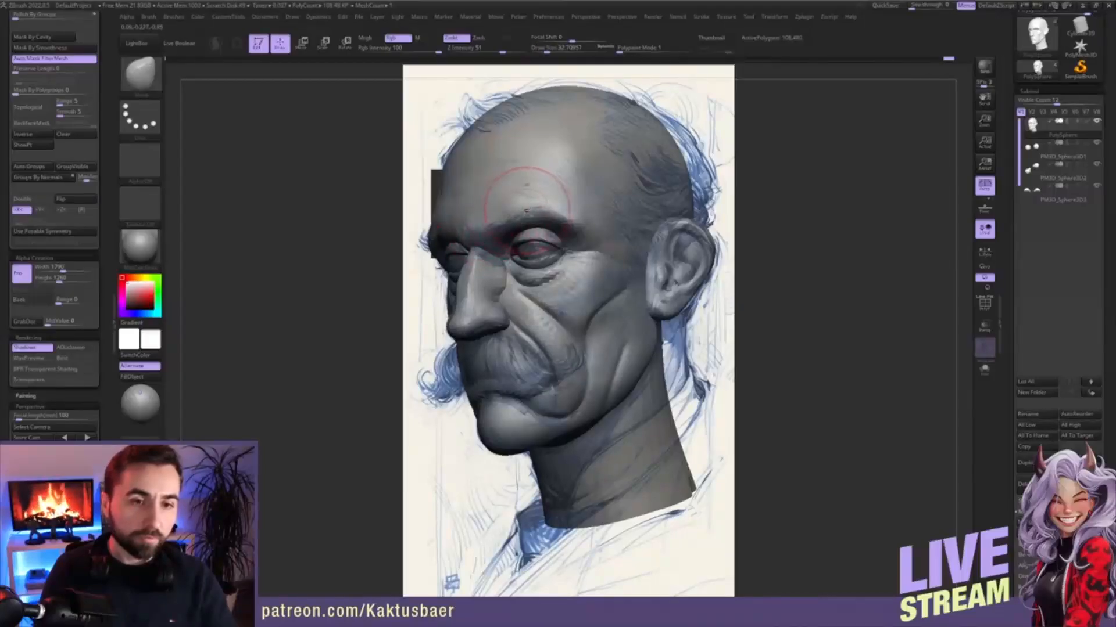
drag(506, 216, 532, 206)
right_drag(541, 209, 525, 244)
drag(525, 244, 520, 248)
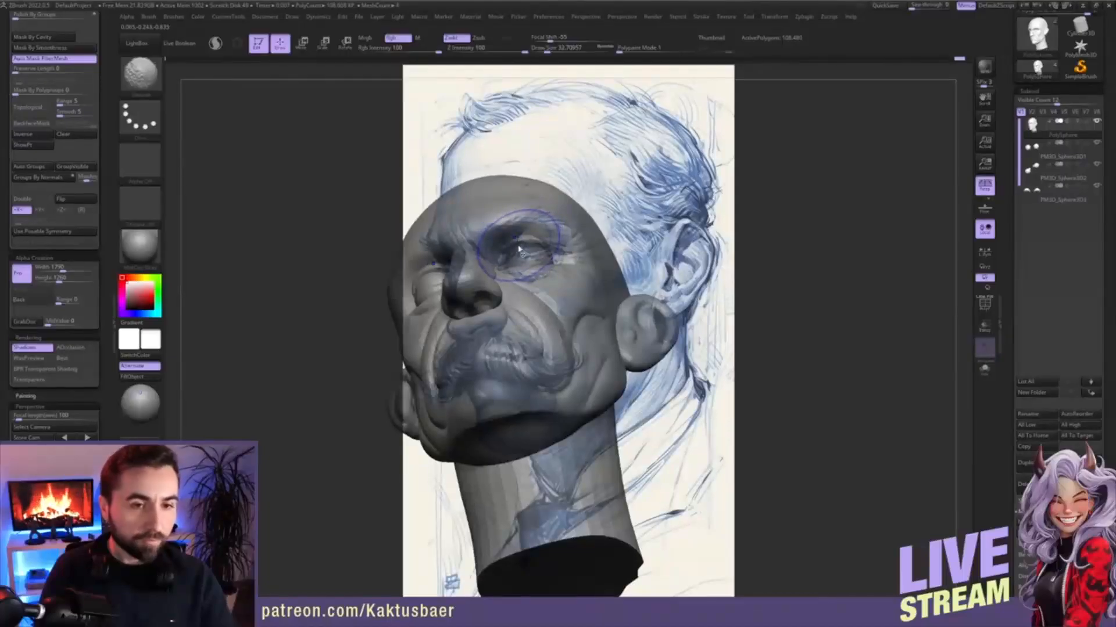
mouse_move(519, 248)
right_down()
mouse_move(540, 261)
mouse_move(593, 250)
mouse_move(599, 293)
mouse_move(602, 242)
right_up()
key([)
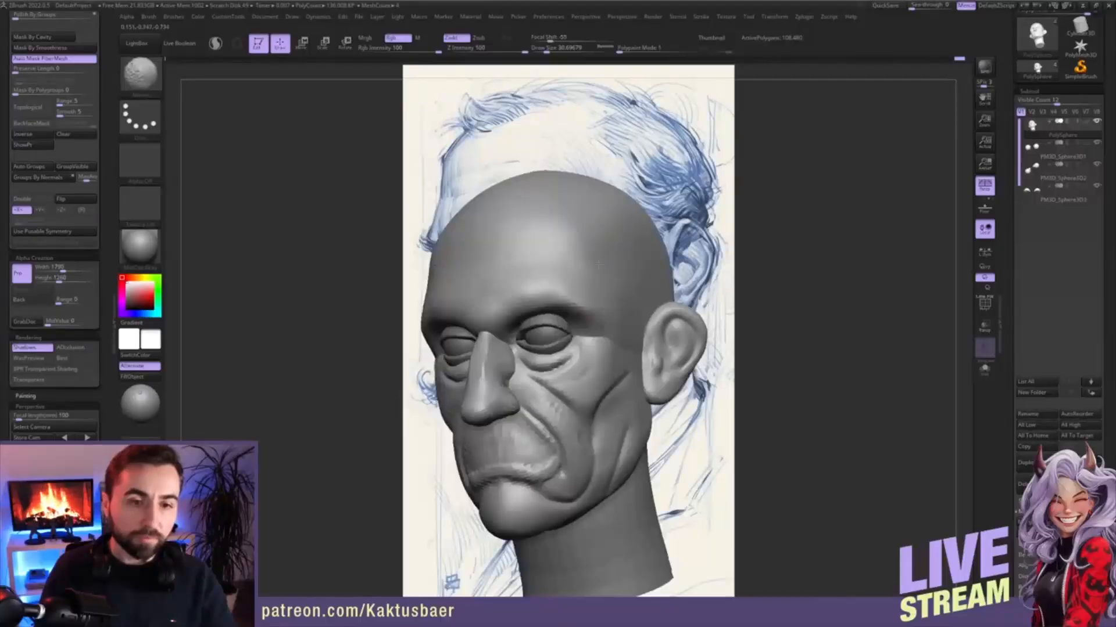
right_drag(526, 241, 577, 259)
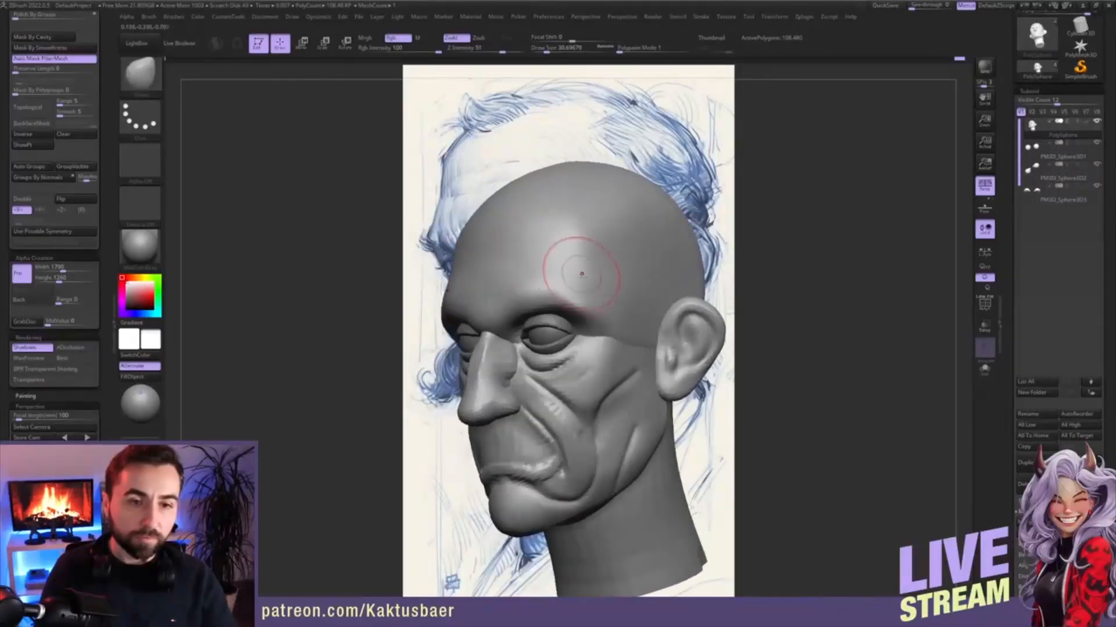
- Build up the forehead above the brows with the ClayBuildup brush and smooth the added clay
key(b)
key(c)
key(b)
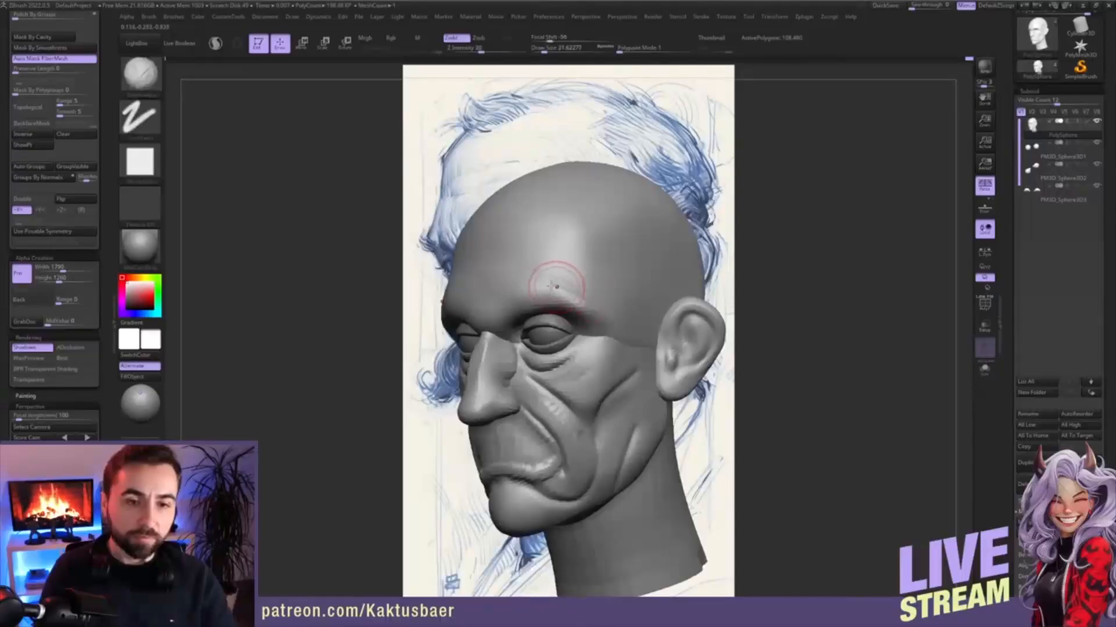
mouse_move(558, 284)
mouse_down()
mouse_move(590, 315)
mouse_move(568, 271)
mouse_up()
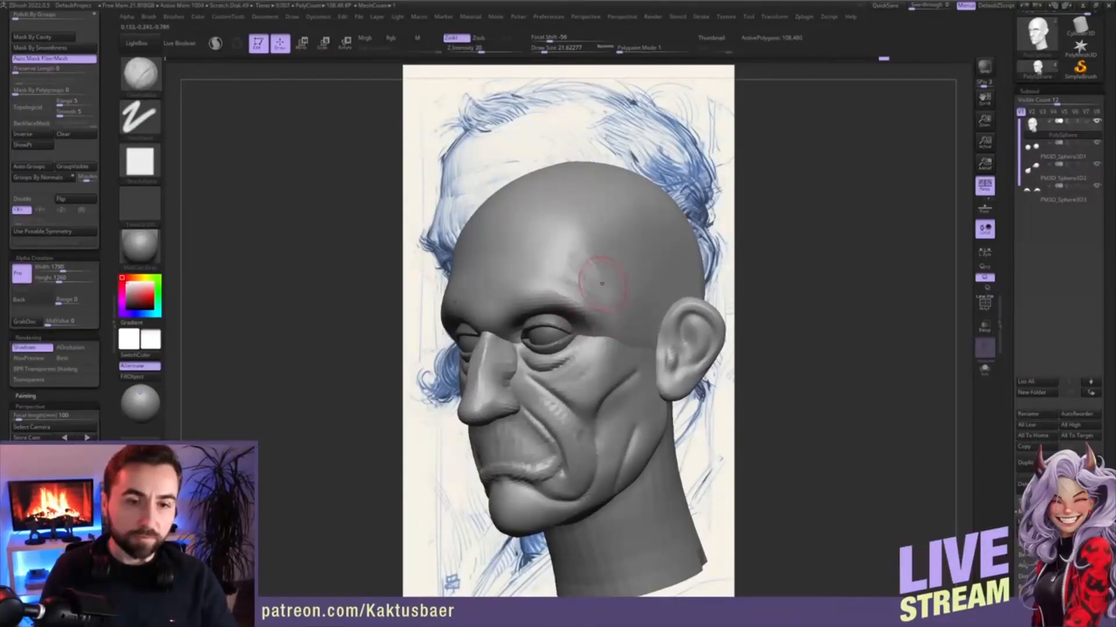
right_drag(494, 271, 530, 255)
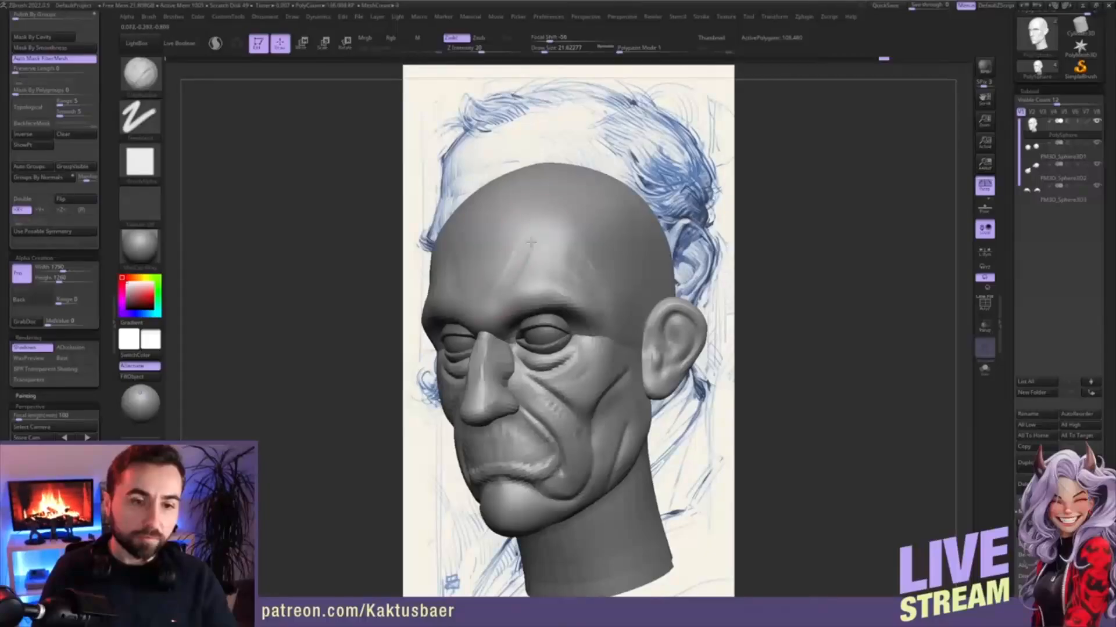
drag(526, 237, 498, 289)
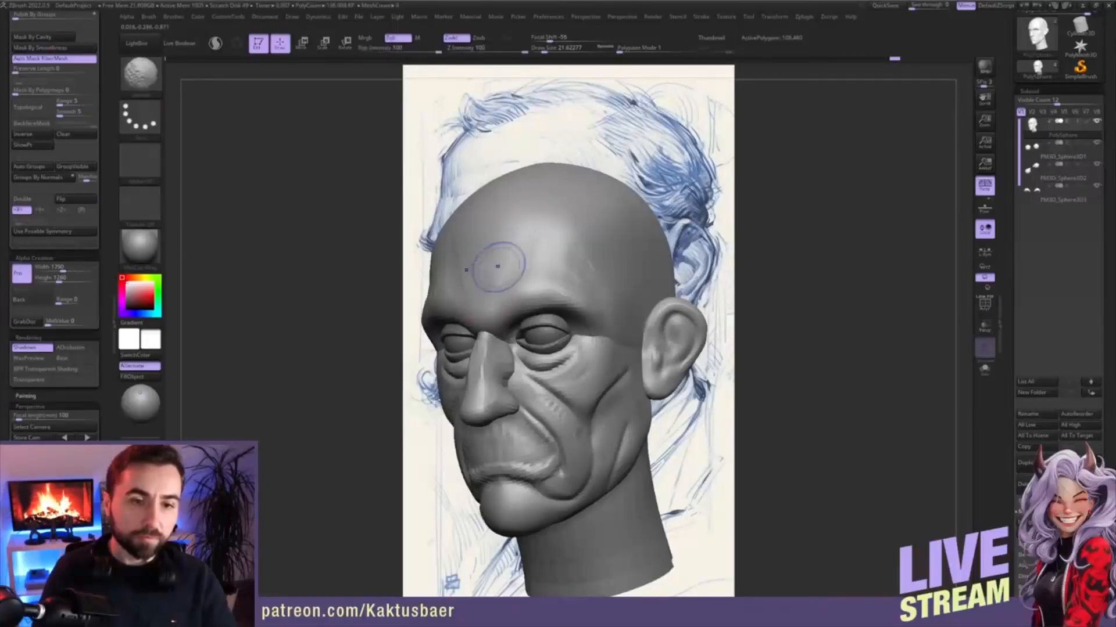
mouse_move(514, 296)
mouse_down()
mouse_move(537, 286)
mouse_move(567, 297)
mouse_up()
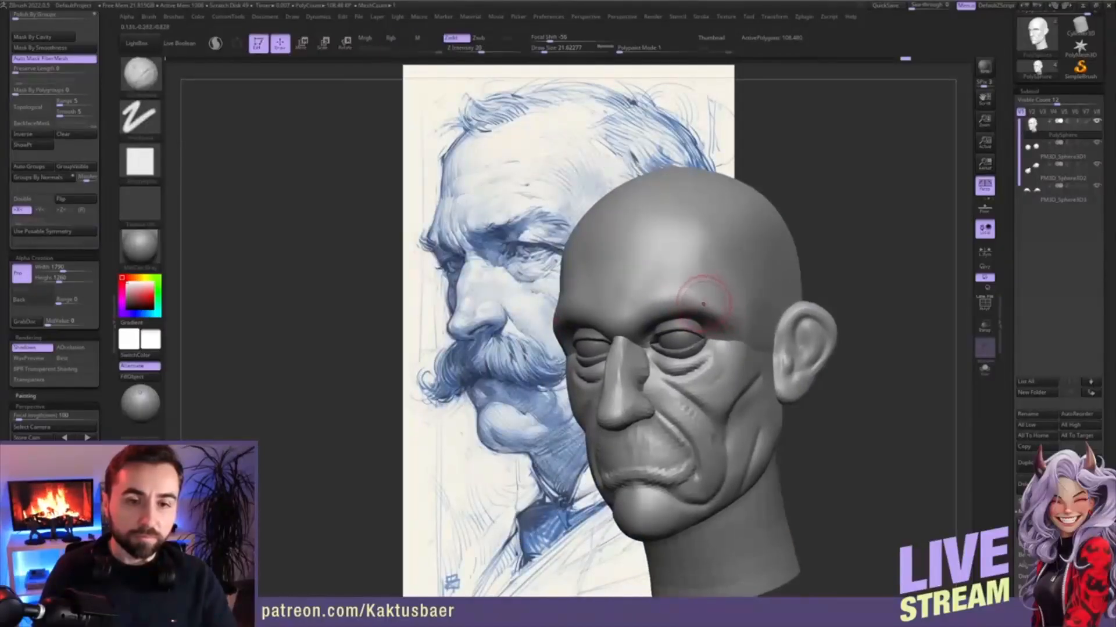
- Build up the brow ridge above the eye against the portrait with a smaller ClayBuildup brush
click(65, 437)
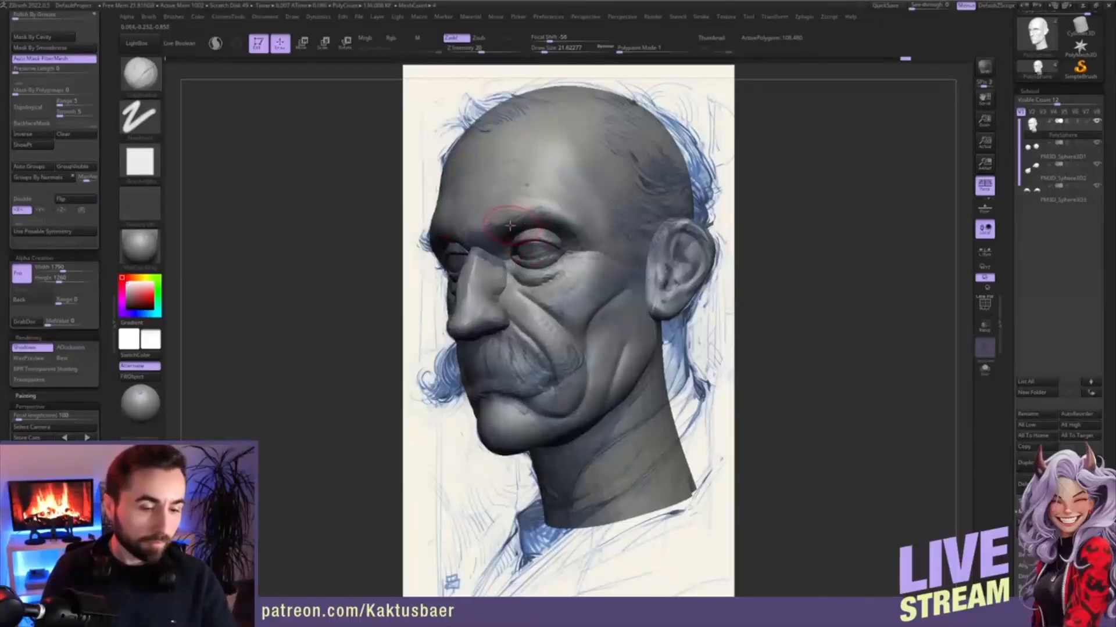
key(s)
mouse_move(502, 230)
mouse_down()
mouse_move(479, 232)
mouse_move(566, 224)
mouse_up()
key(s)
right_drag(545, 236, 667, 243)
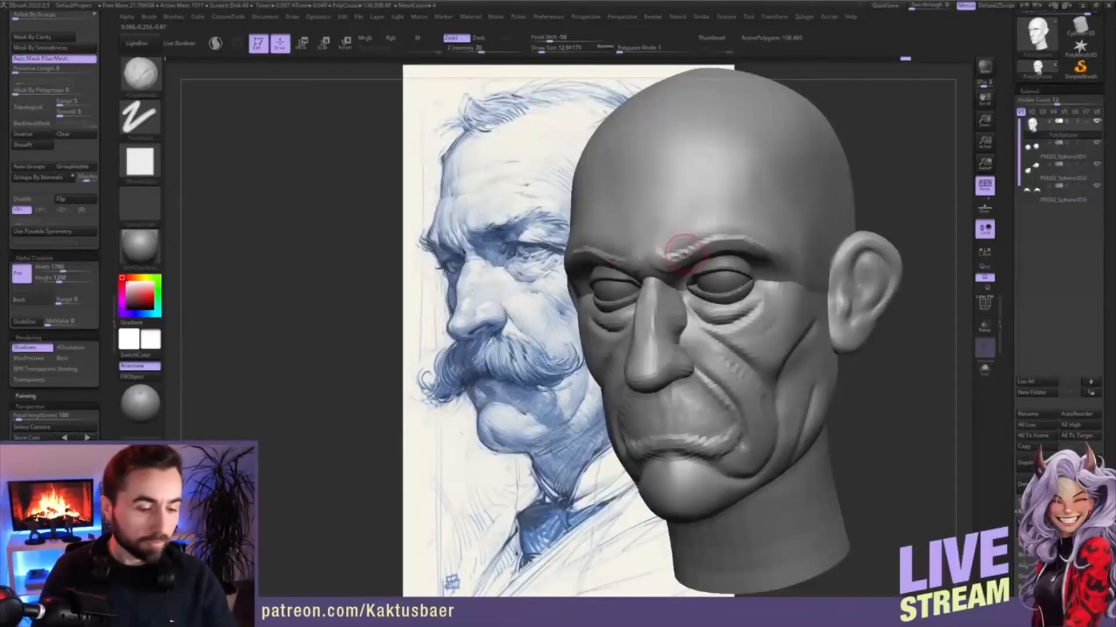
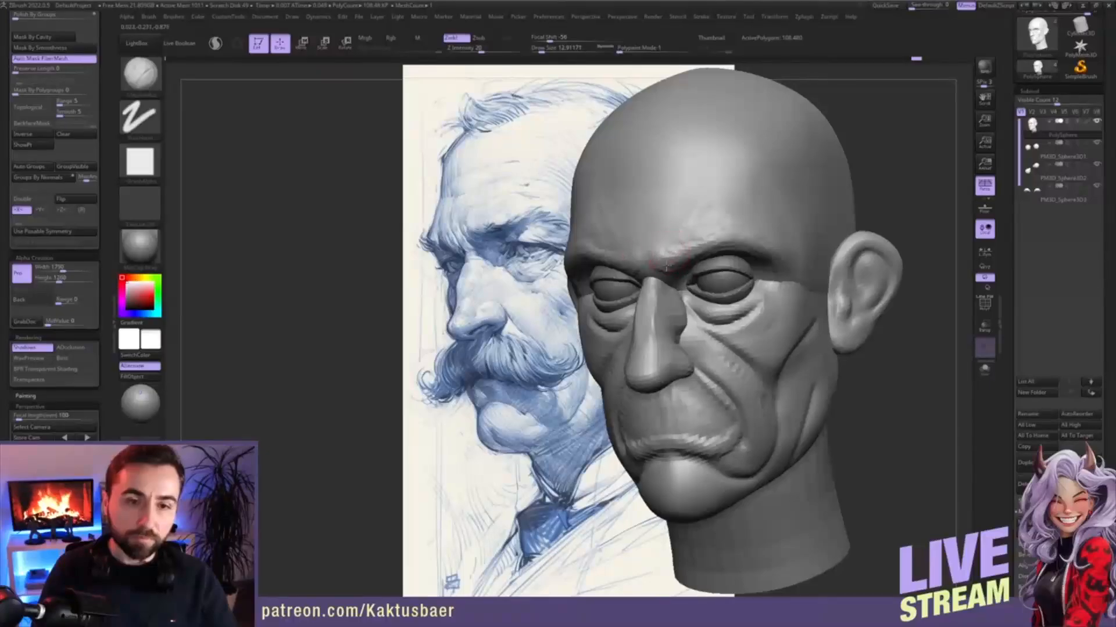
- Refine the inner brow and smooth the brow ridge toward the bridge of the nose
mouse_move(689, 259)
shift+mouse_down()
mouse_move(705, 221)
mouse_move(657, 261)
shift+mouse_up()
drag(763, 247, 690, 253)
mouse_move(731, 212)
right_down()
mouse_move(722, 242)
mouse_move(767, 257)
right_up()
mouse_move(768, 257)
shift+mouse_down()
mouse_move(792, 259)
mouse_move(772, 262)
shift+mouse_up()
right_drag(691, 270, 665, 273)
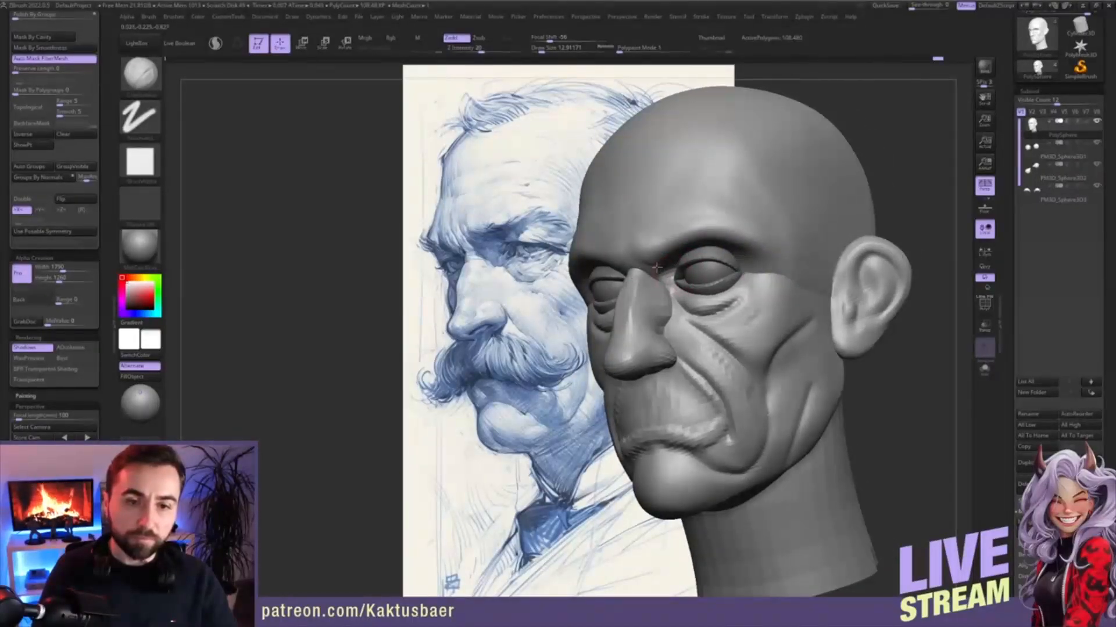
- Add clay along the nose bridge and smooth the top of the nose while only the nose is shown
key([)
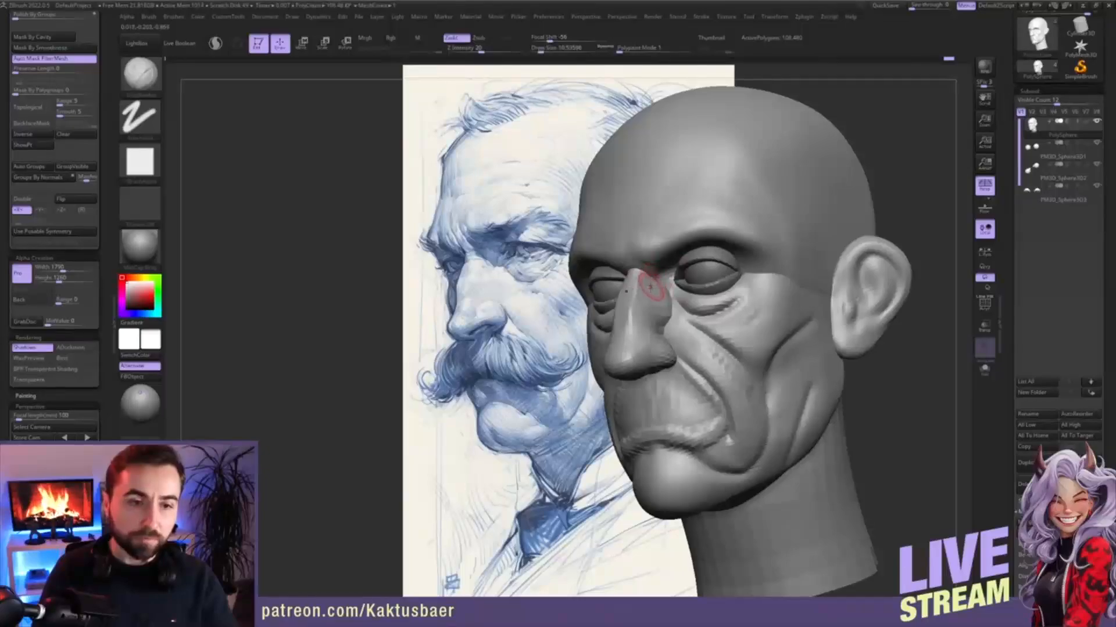
mouse_move(640, 296)
mouse_down()
mouse_move(645, 326)
mouse_move(630, 331)
mouse_move(634, 322)
mouse_up()
key(b)
key(m)
key(v)
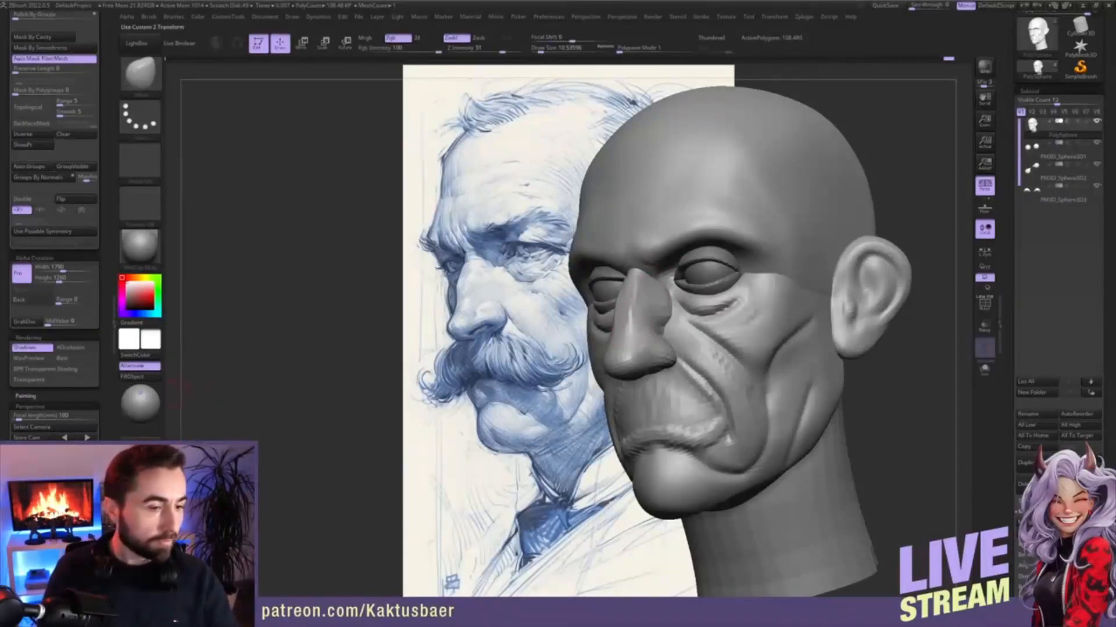
click(87, 438)
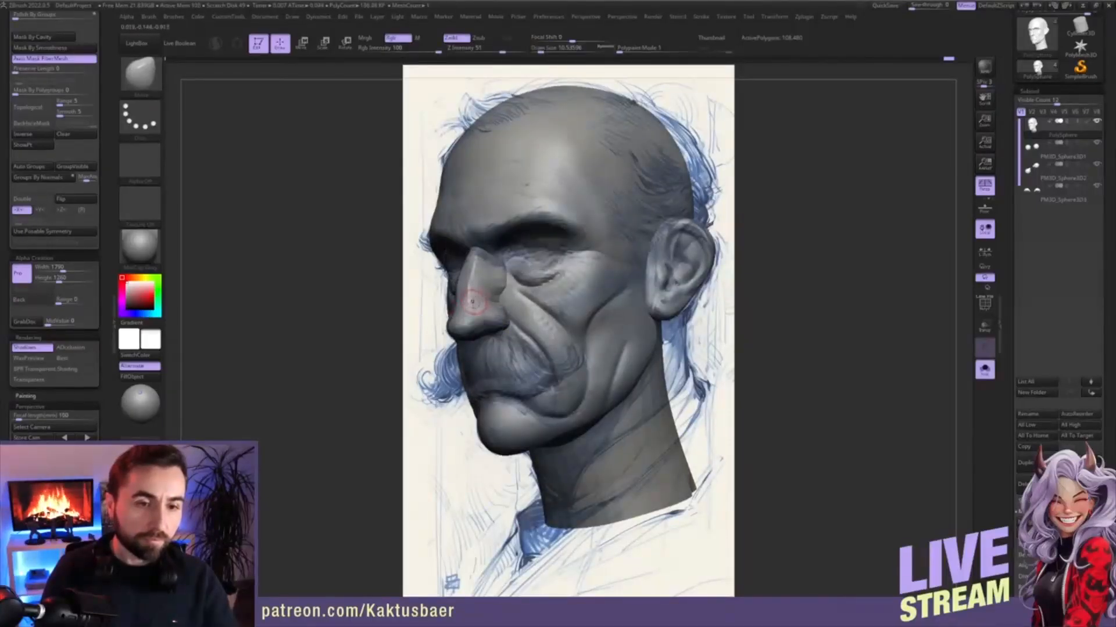
ctrl+shift+click(476, 311)
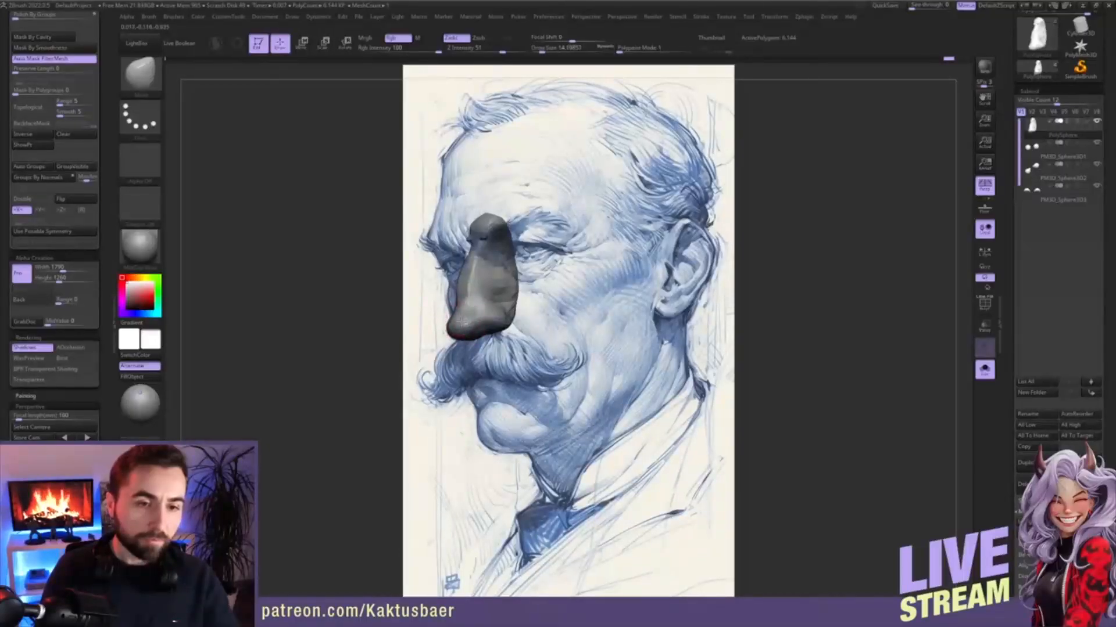
shift+drag(490, 227, 485, 239)
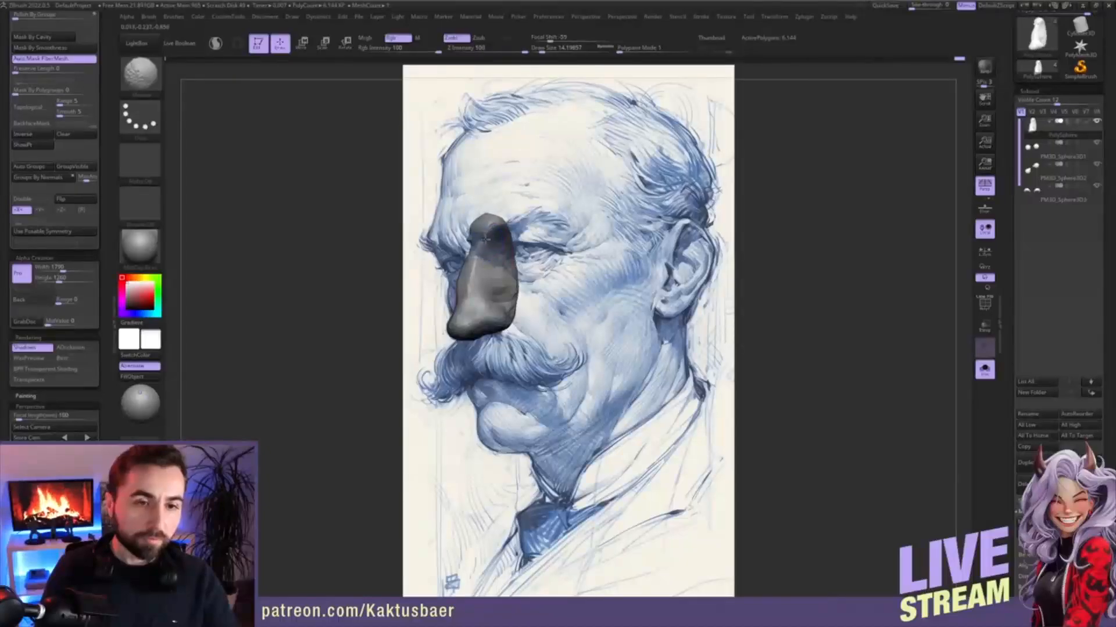
ctrl+shift+click(764, 268)
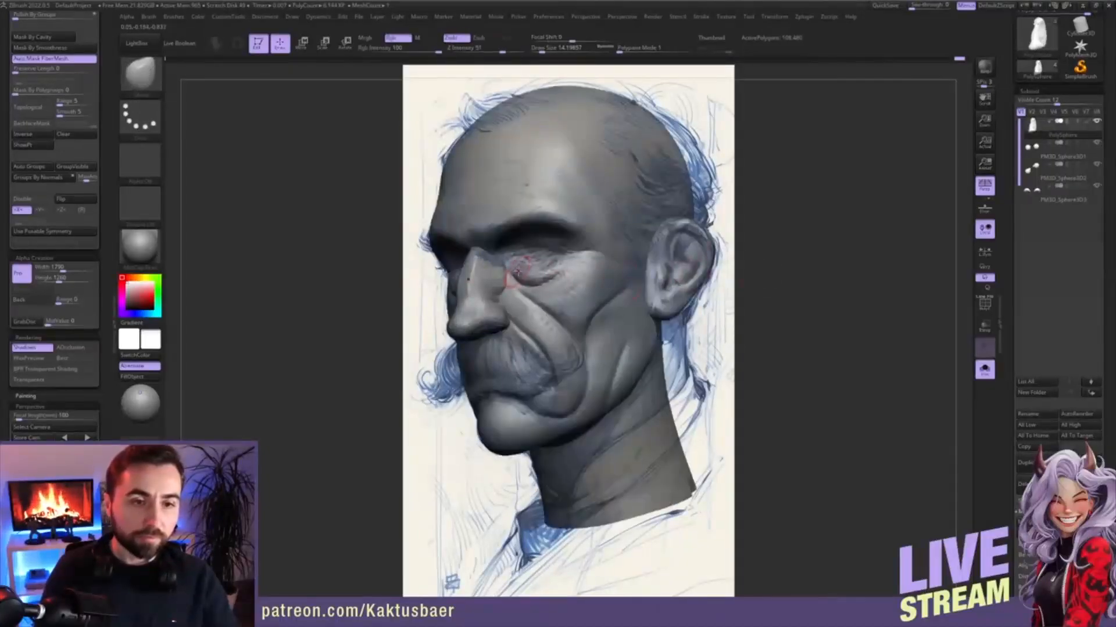
- Build up the nostril wing and the side of the nose with the ClayBuildup brush
mouse_move(536, 276)
alt+right_down()
mouse_move(642, 284)
mouse_move(606, 316)
mouse_move(610, 292)
alt+right_up()
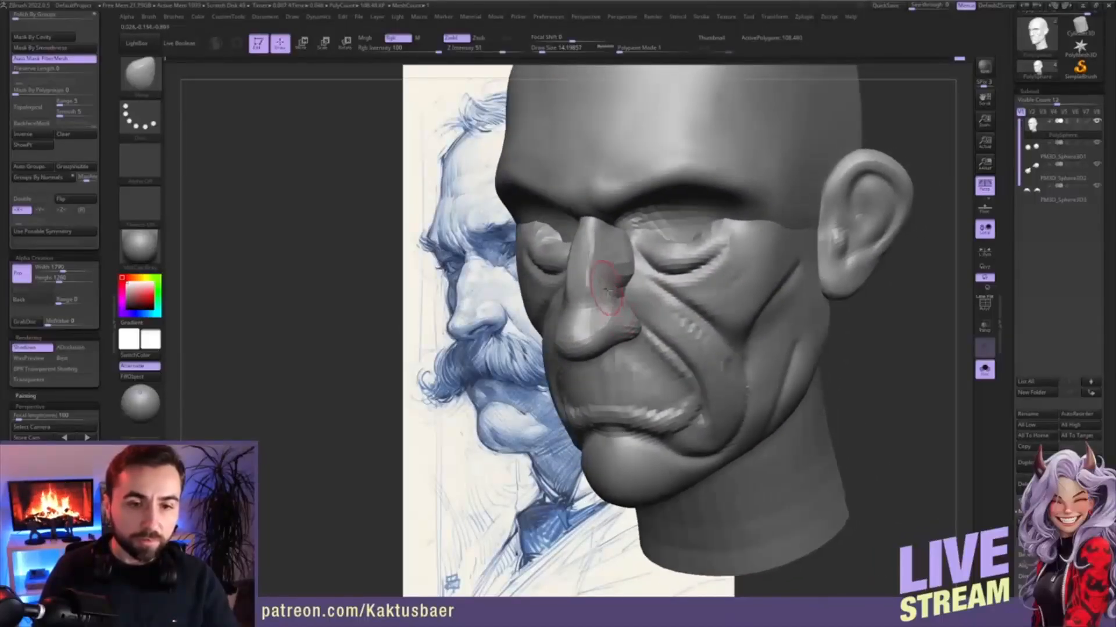
key(b)
key(c)
key(b)
key(bracketright)
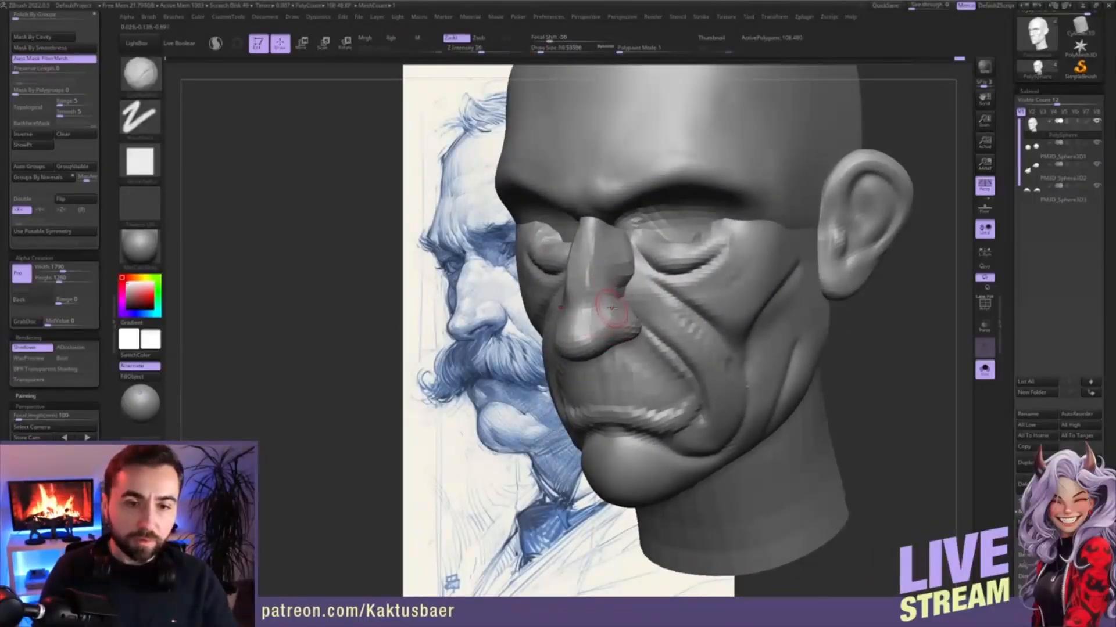
key(shift)
alt+drag(607, 318, 610, 316)
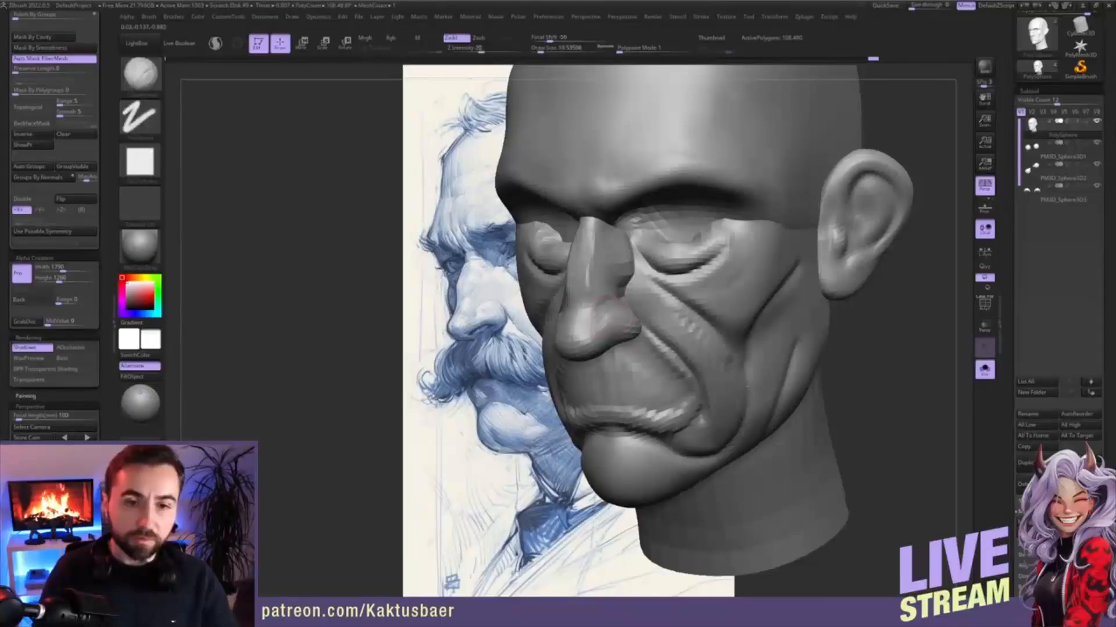
right_drag(611, 327, 624, 312)
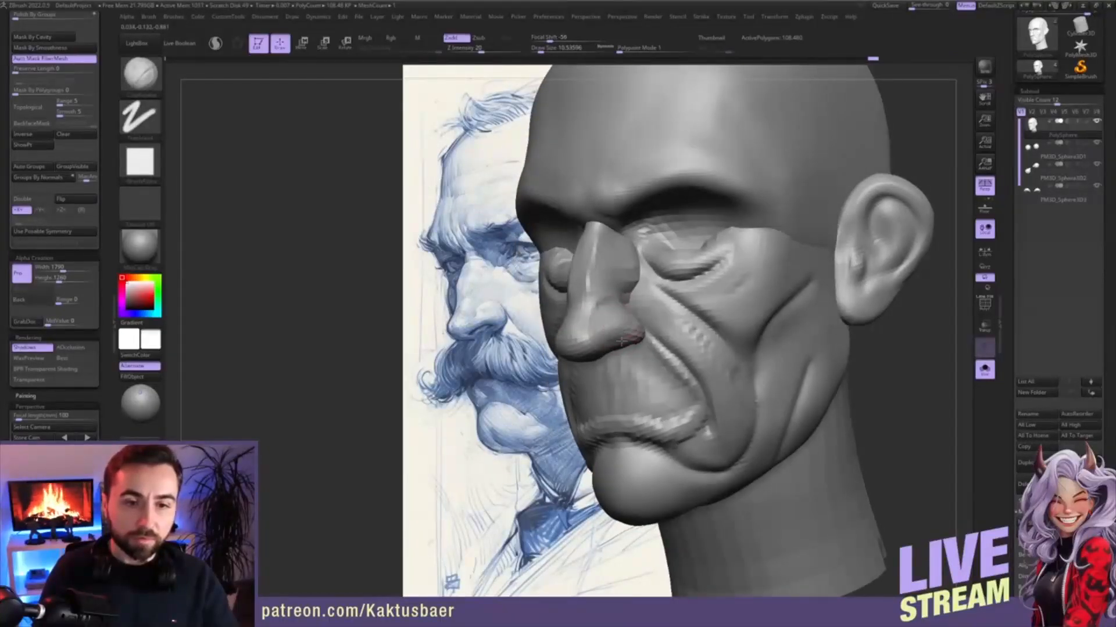
drag(622, 341, 619, 342)
mouse_move(619, 342)
right_down()
mouse_move(697, 332)
mouse_move(587, 343)
mouse_move(626, 343)
right_up()
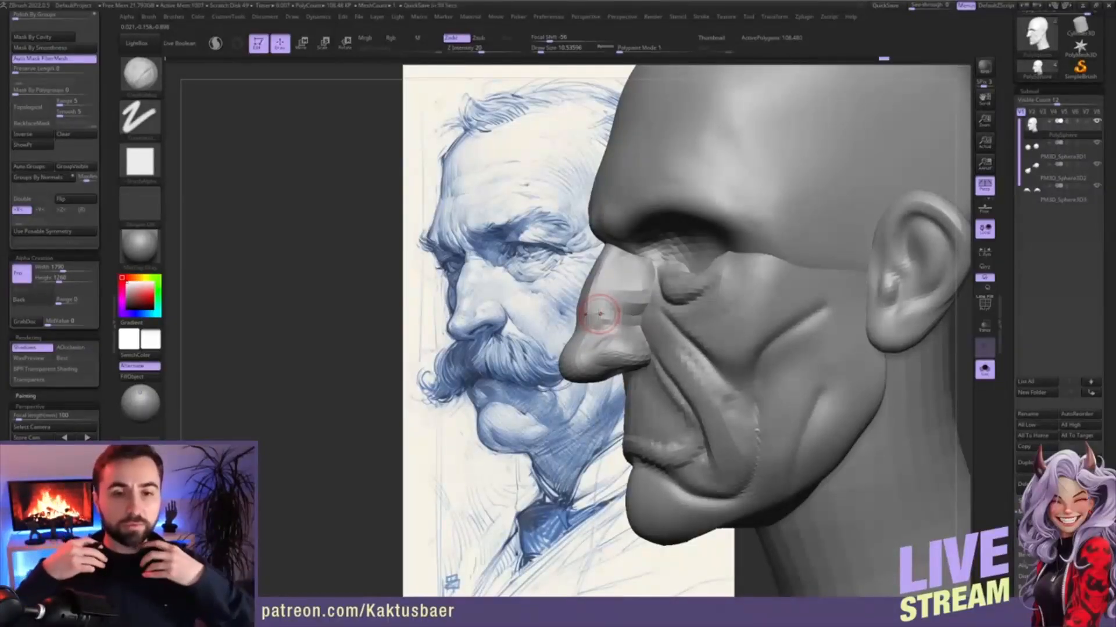
right_drag(581, 302, 613, 301)
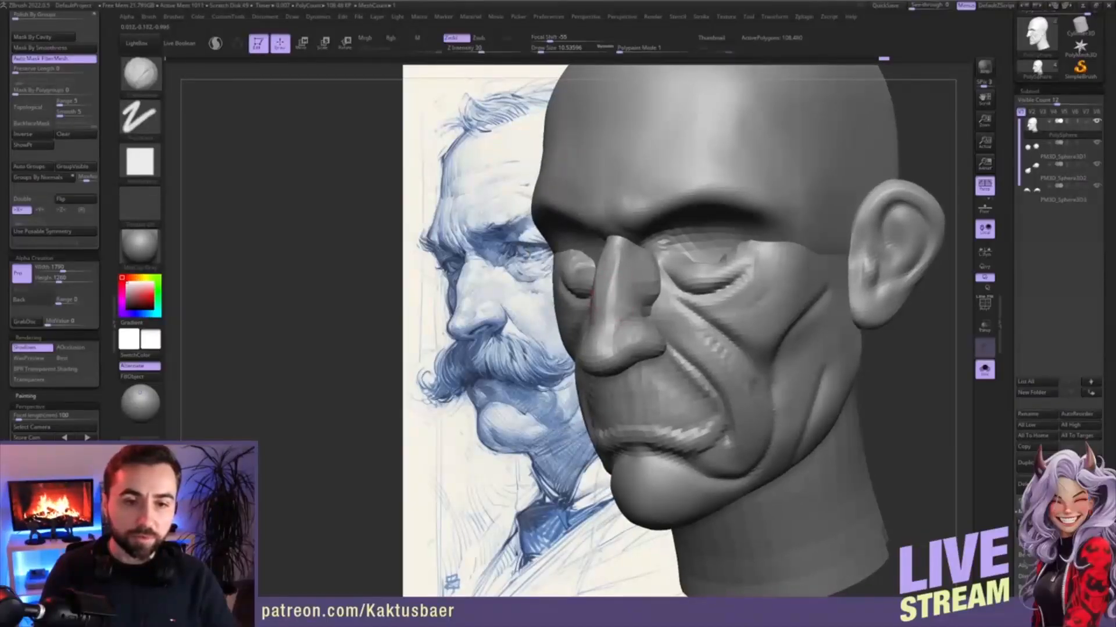
drag(627, 323, 641, 305)
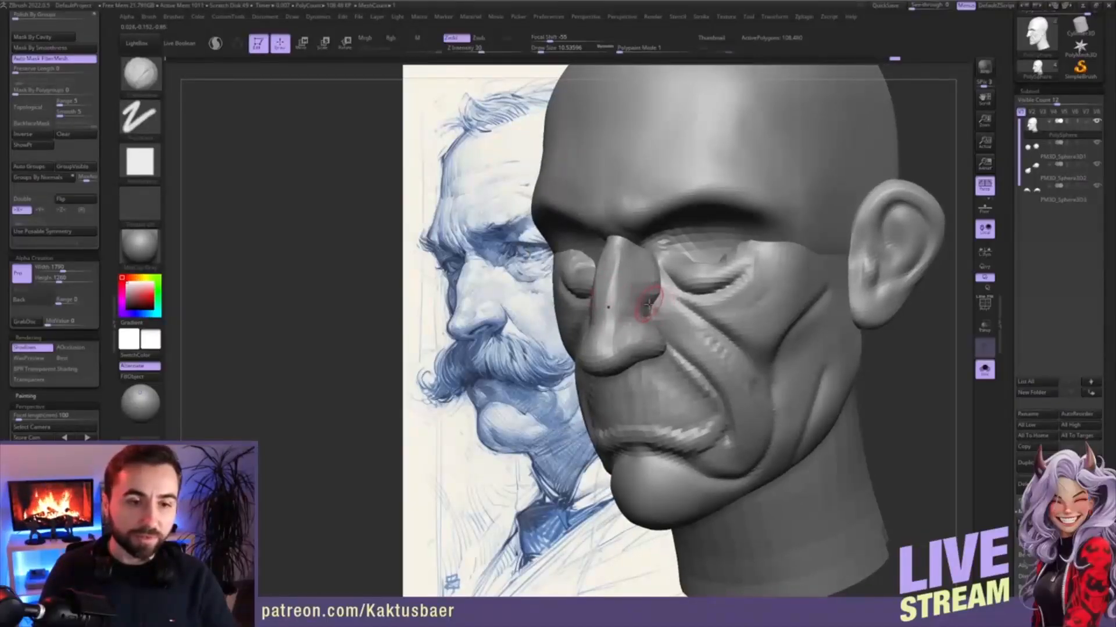
- Mask everything on the head except the nose and bring the eyes and eyelids back into view
key(w)
ctrl+click(652, 292)
key(q)
key(alt+s)
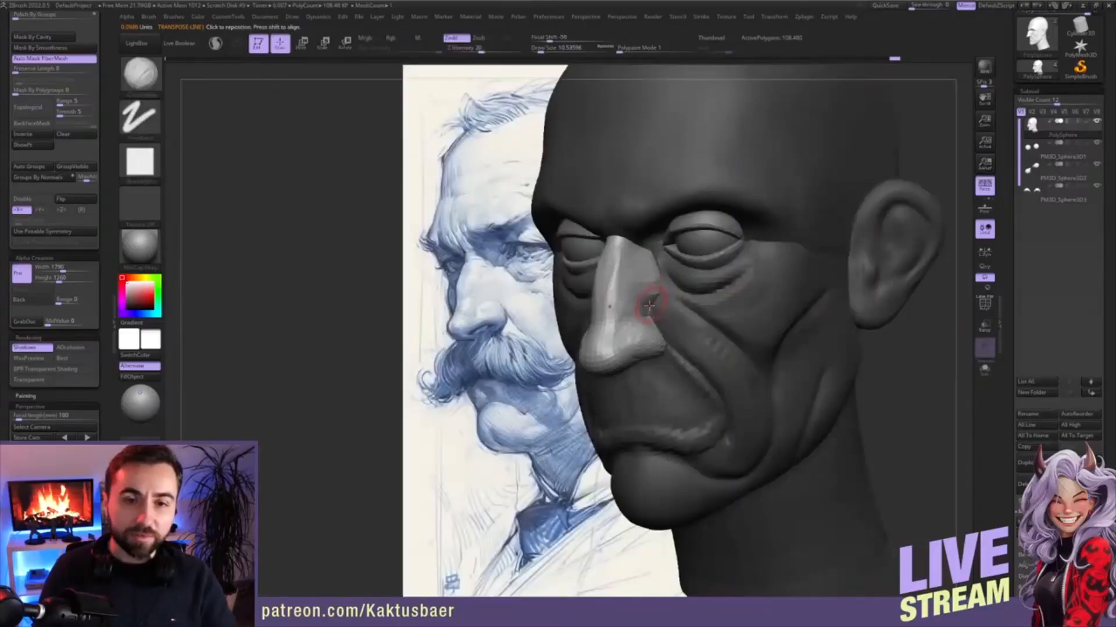
- Smooth the side, bridge and tip of the unmasked nose
mouse_move(649, 297)
alt+right_down()
mouse_move(667, 284)
mouse_move(668, 298)
alt+right_up()
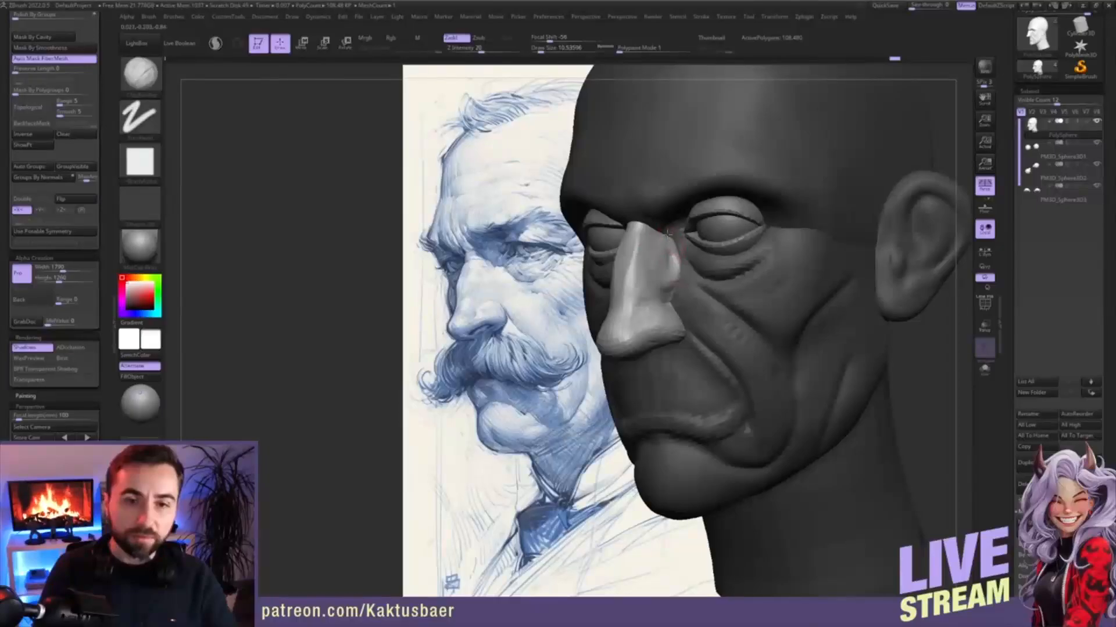
key(shift)
mouse_move(680, 254)
shift+mouse_down()
mouse_move(672, 229)
mouse_move(652, 249)
mouse_move(635, 239)
shift+mouse_up()
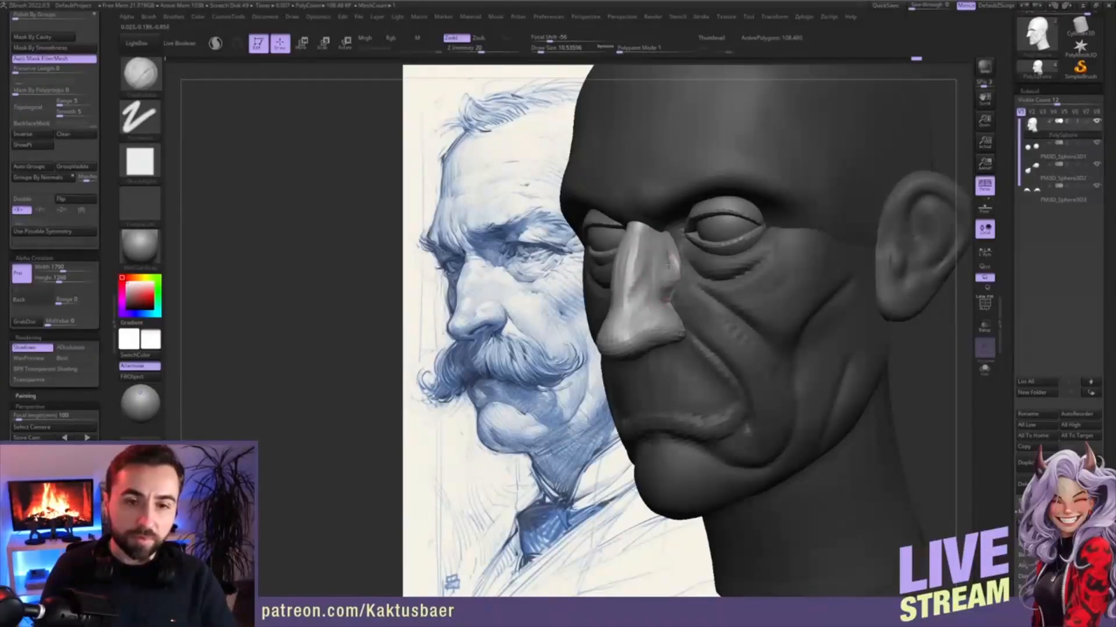
shift+drag(676, 281, 674, 286)
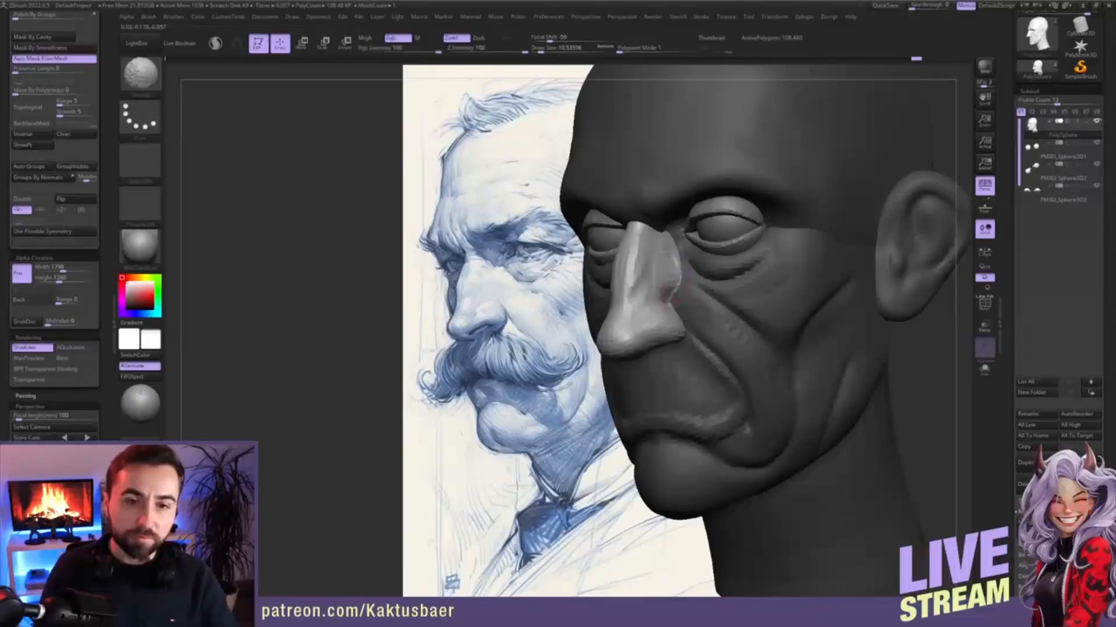
shift+drag(637, 247, 634, 334)
mouse_move(634, 334)
right_down()
mouse_move(632, 344)
mouse_move(667, 351)
right_up()
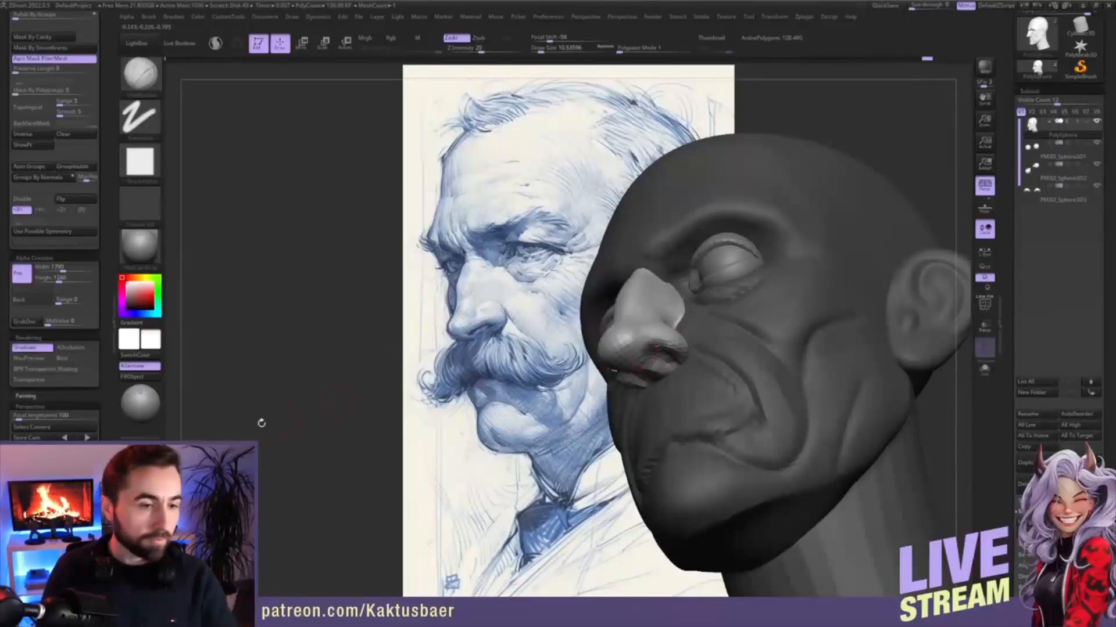
- Overlay the head on the reference drawing in the stored camera view and adjust the nose's underside and side with the Move brush
click(58, 494)
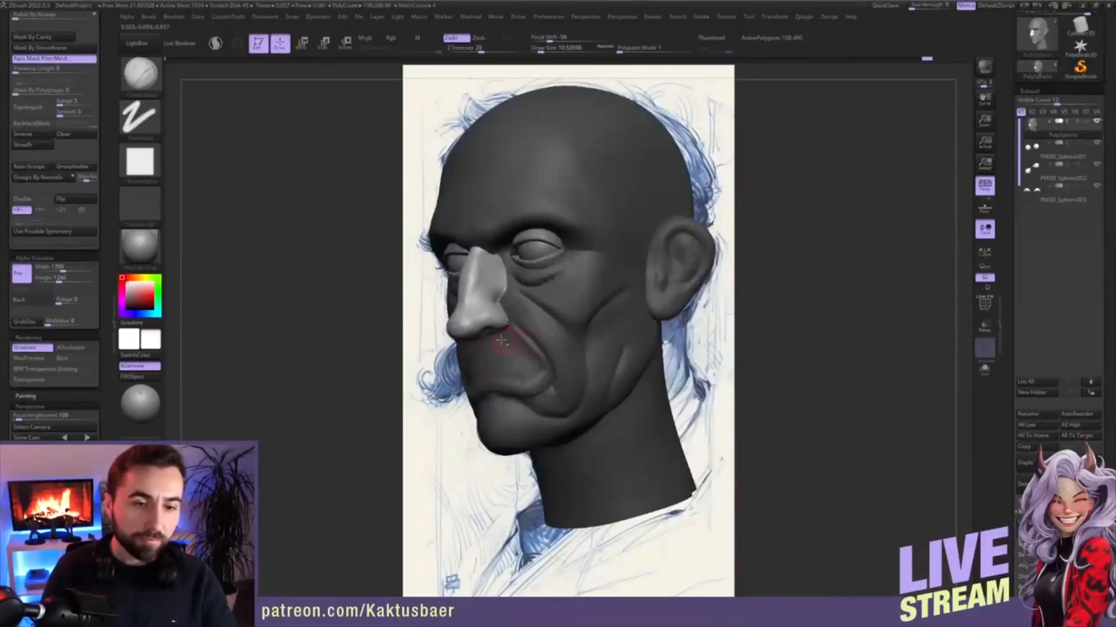
key(shift+q)
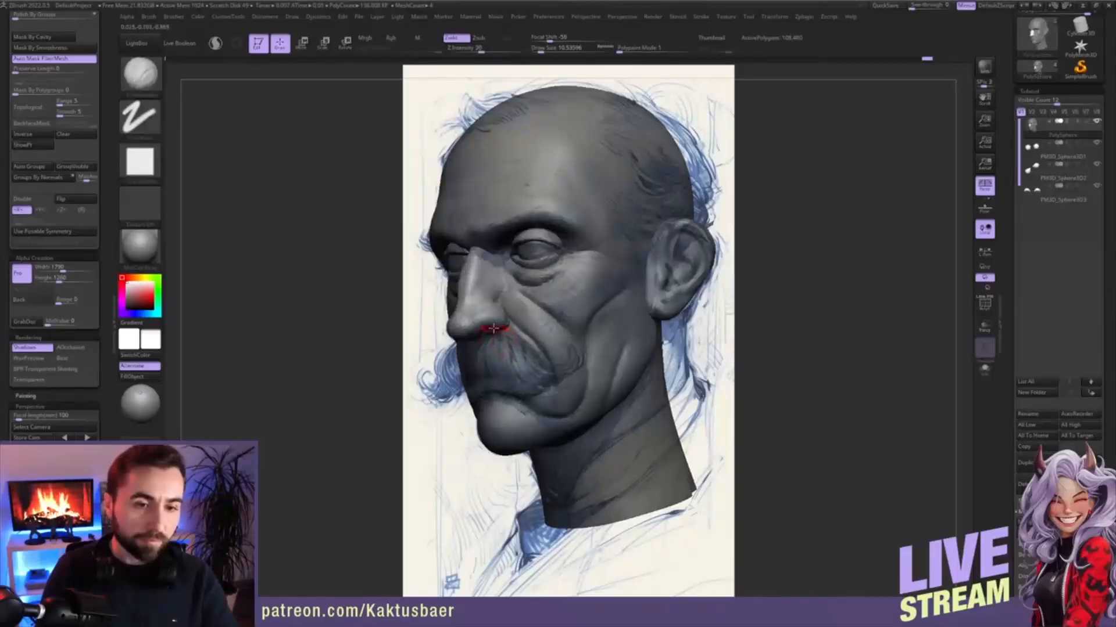
key(b)
key(m)
key(v)
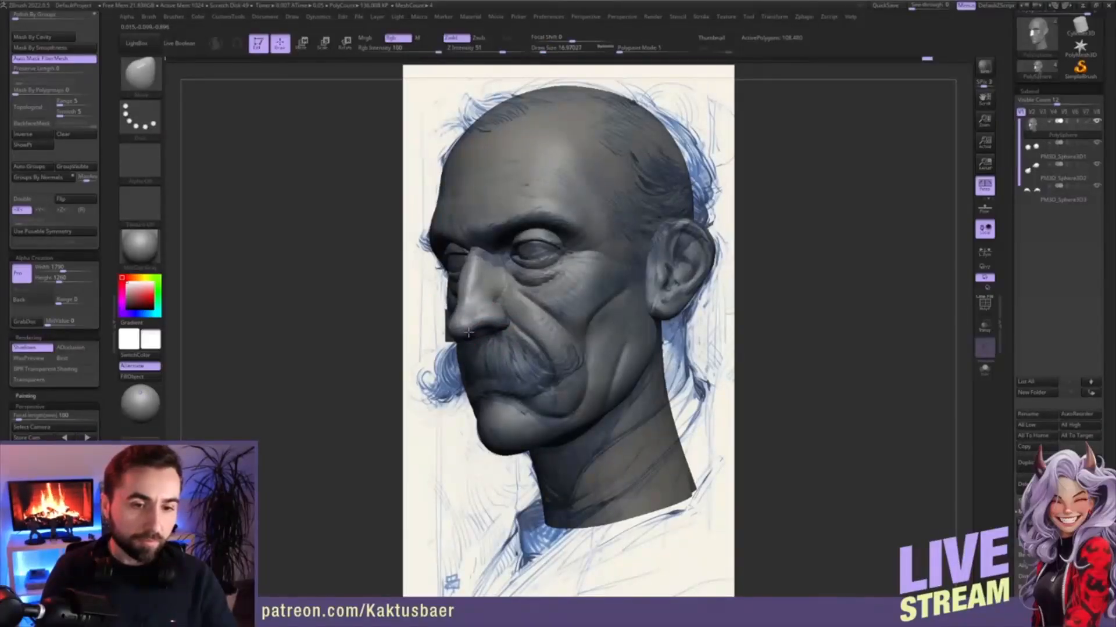
drag(468, 332, 469, 336)
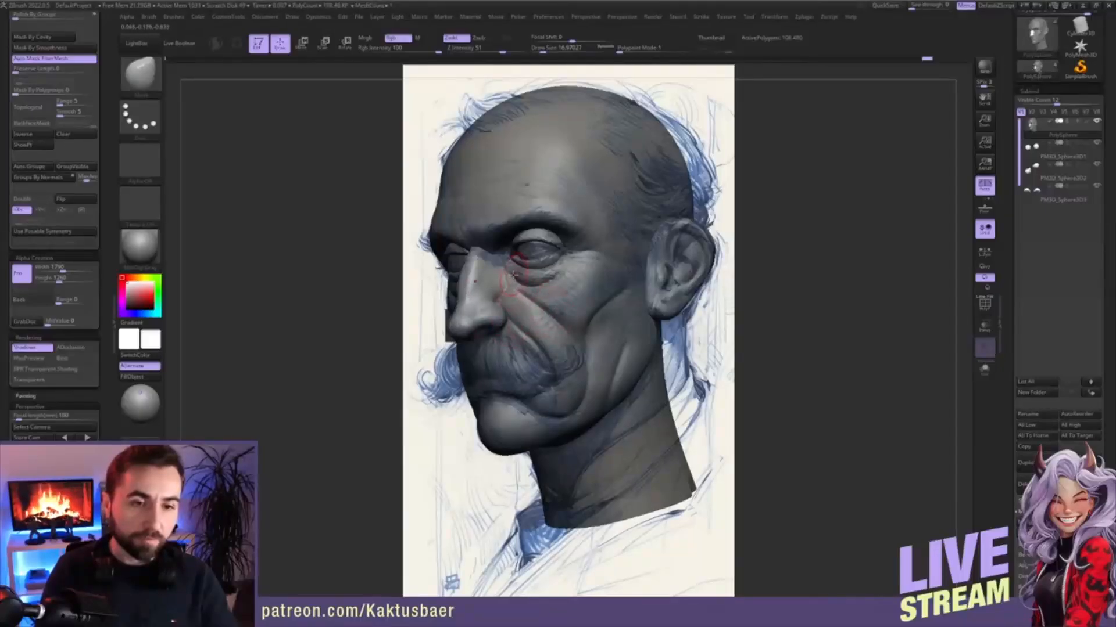
drag(514, 274, 511, 278)
- Clear the nose mask and mask a moustache shape above the upper lip with only the face polygroup shown
mouse_move(507, 279)
right_down()
mouse_move(592, 271)
mouse_move(582, 308)
mouse_move(718, 314)
mouse_move(703, 383)
right_up()
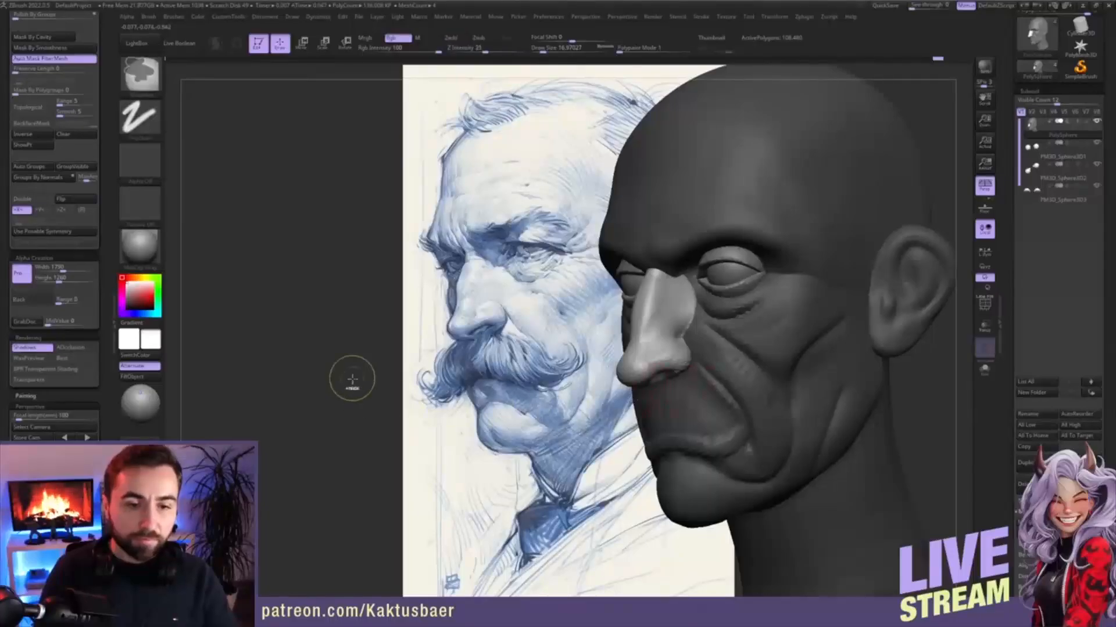
ctrl+drag(352, 380, 378, 401)
mouse_move(575, 390)
right_down()
mouse_move(682, 393)
mouse_move(523, 413)
mouse_move(691, 401)
right_up()
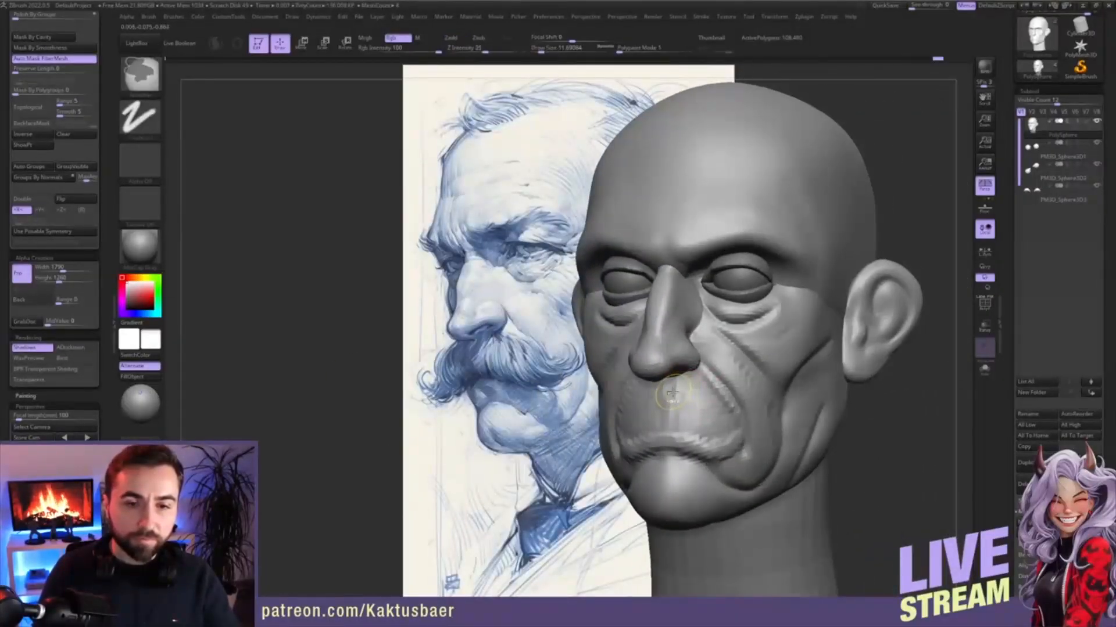
ctrl+shift+click(669, 389)
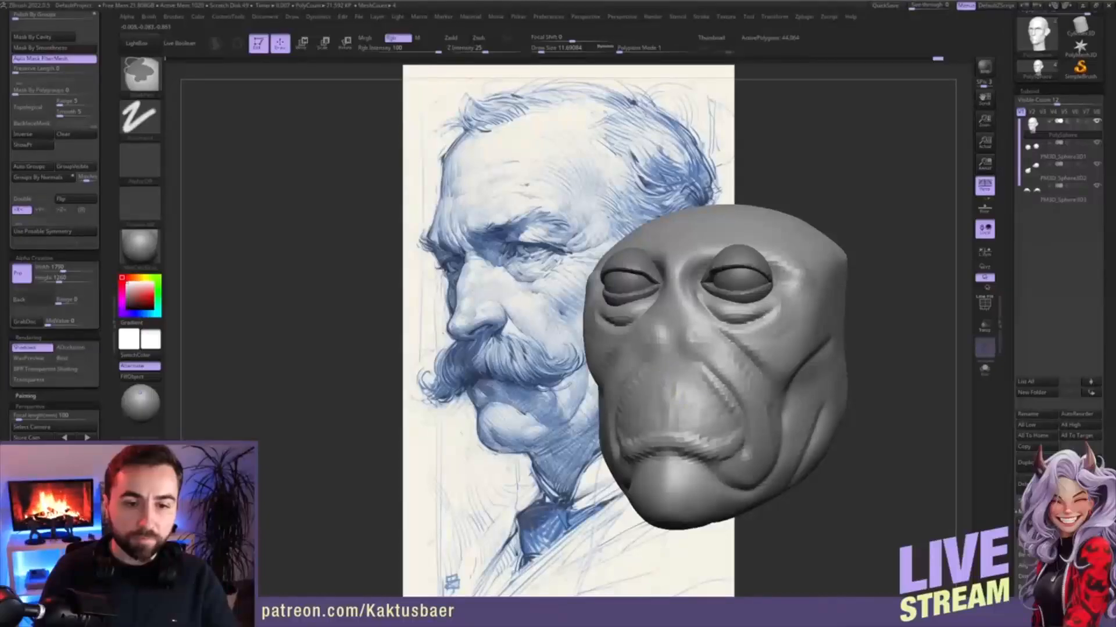
mouse_move(674, 389)
ctrl+mouse_down()
mouse_move(722, 405)
mouse_move(724, 417)
mouse_move(698, 404)
mouse_move(733, 422)
mouse_move(719, 397)
ctrl+mouse_up()
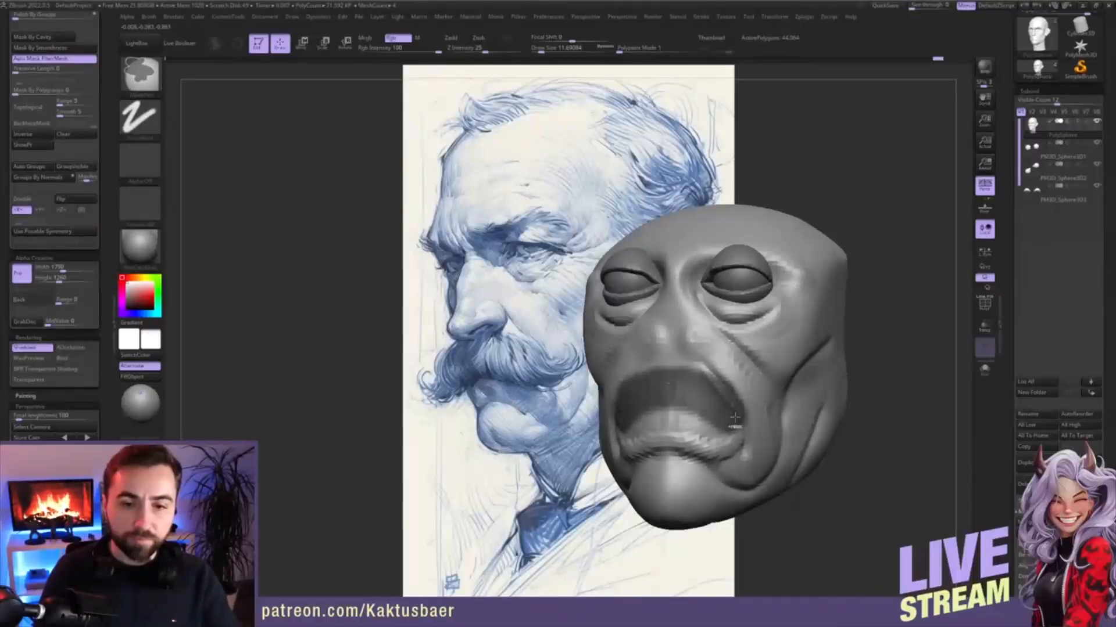
- Extract the masked upper-lip area as a separate moustache subtool and clear its mask
scroll(1051, 391, down, 5)
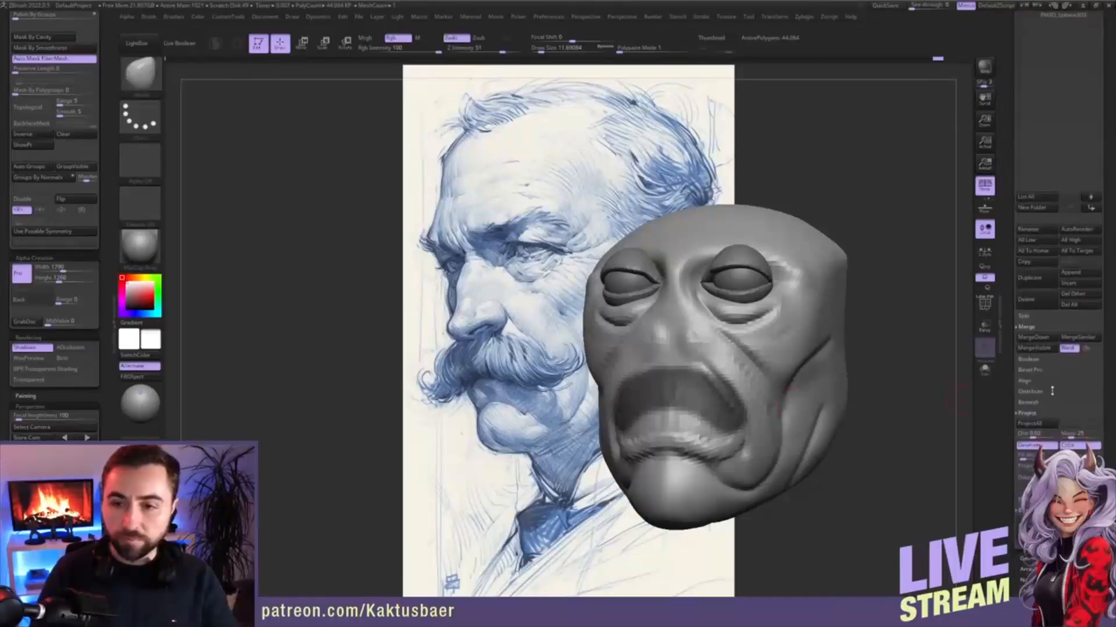
click(985, 228)
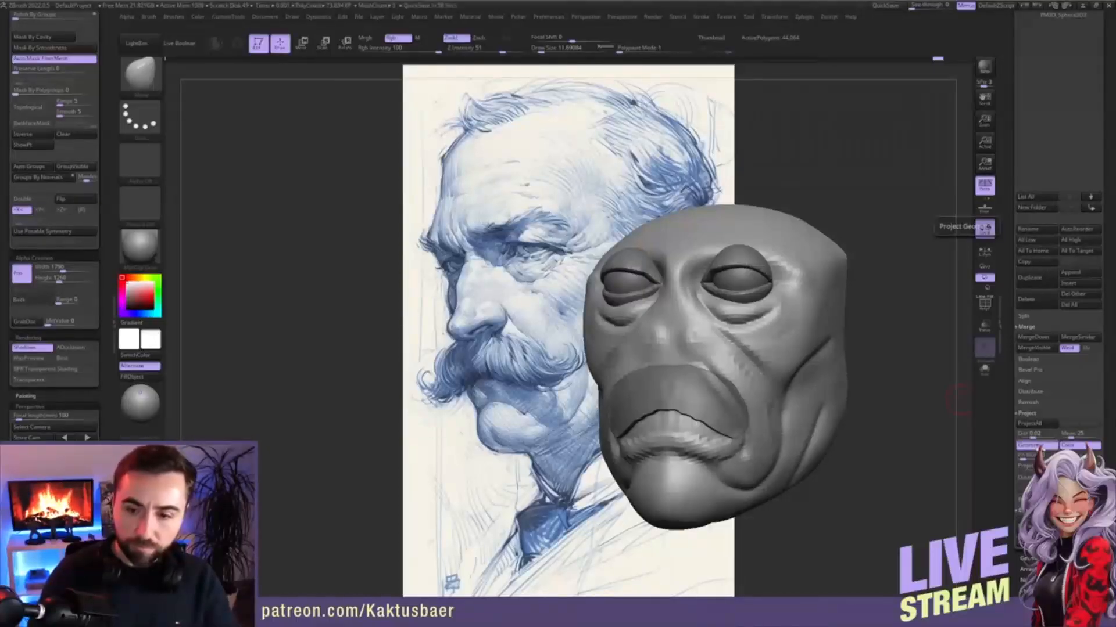
click(985, 228)
click(1029, 527)
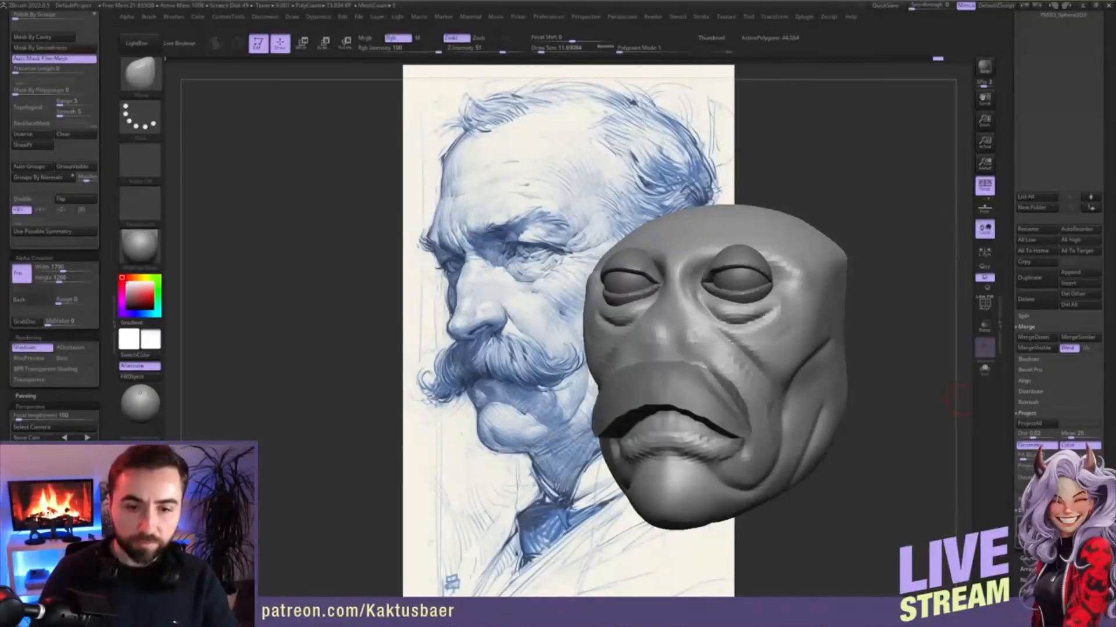
key(Down)
ctrl+drag(916, 368, 848, 380)
- Unhide the rest of the head and smooth the extracted moustache mesh
alt+click(837, 390)
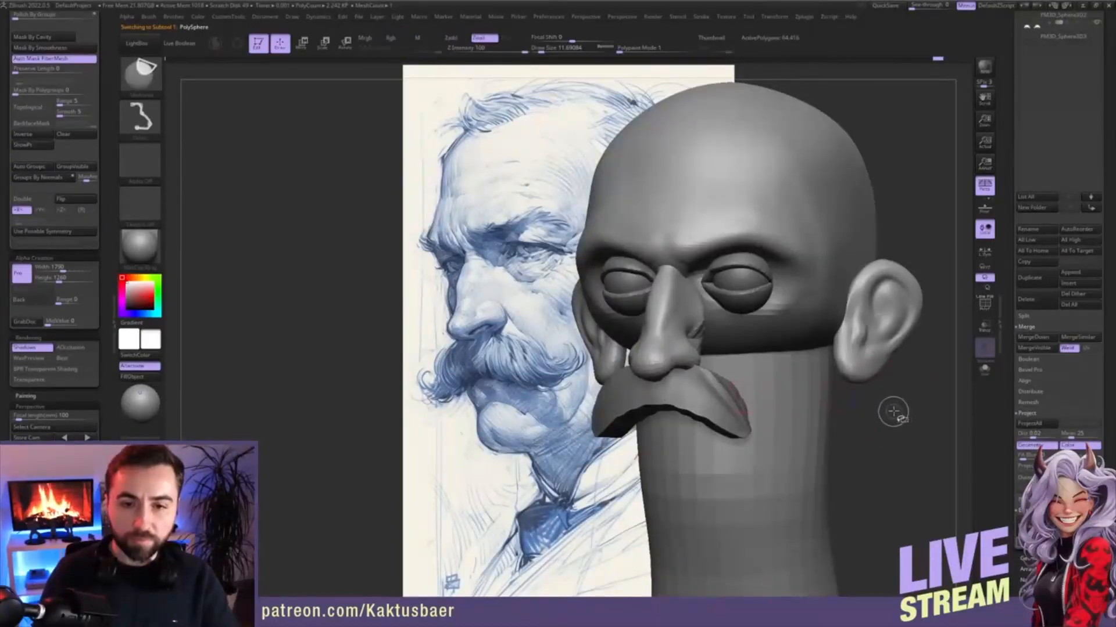
ctrl+shift+click(892, 409)
alt+click(722, 403)
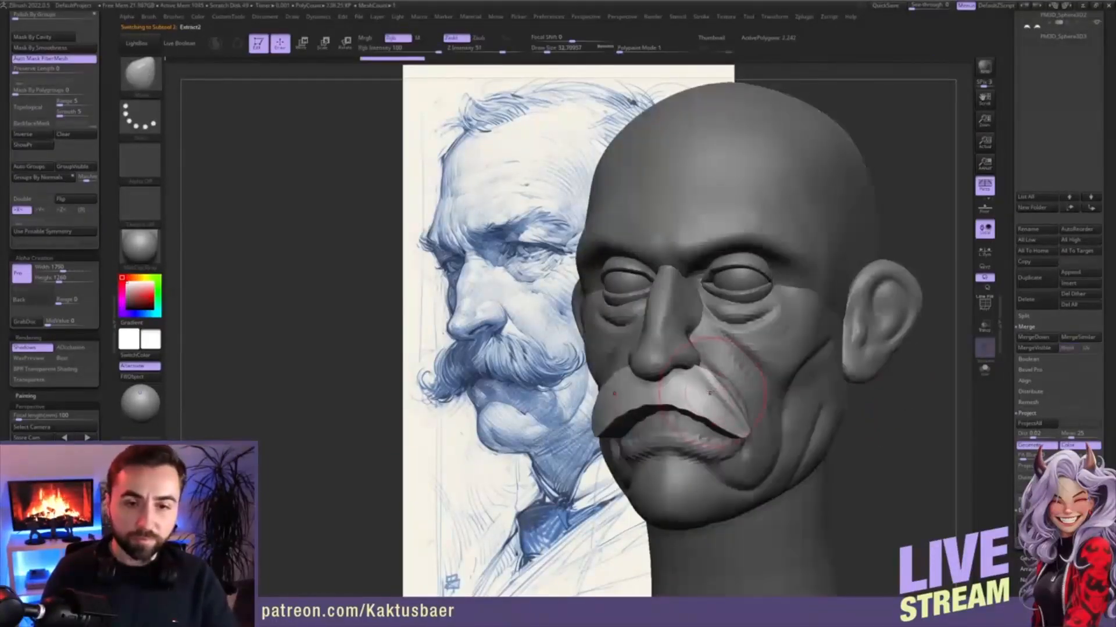
mouse_move(695, 404)
shift+mouse_down()
mouse_move(661, 402)
mouse_move(733, 412)
shift+mouse_up()
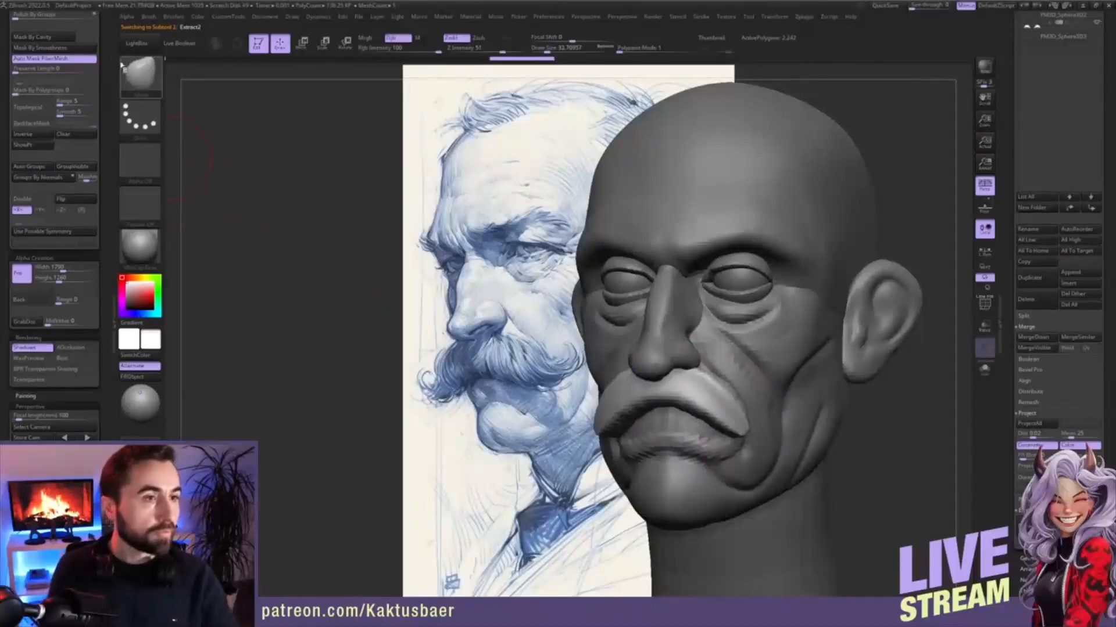
- Remesh the moustache with DynaMesh at resolution 128
scroll(109, 128, up, 5)
scroll(109, 128, up, 2)
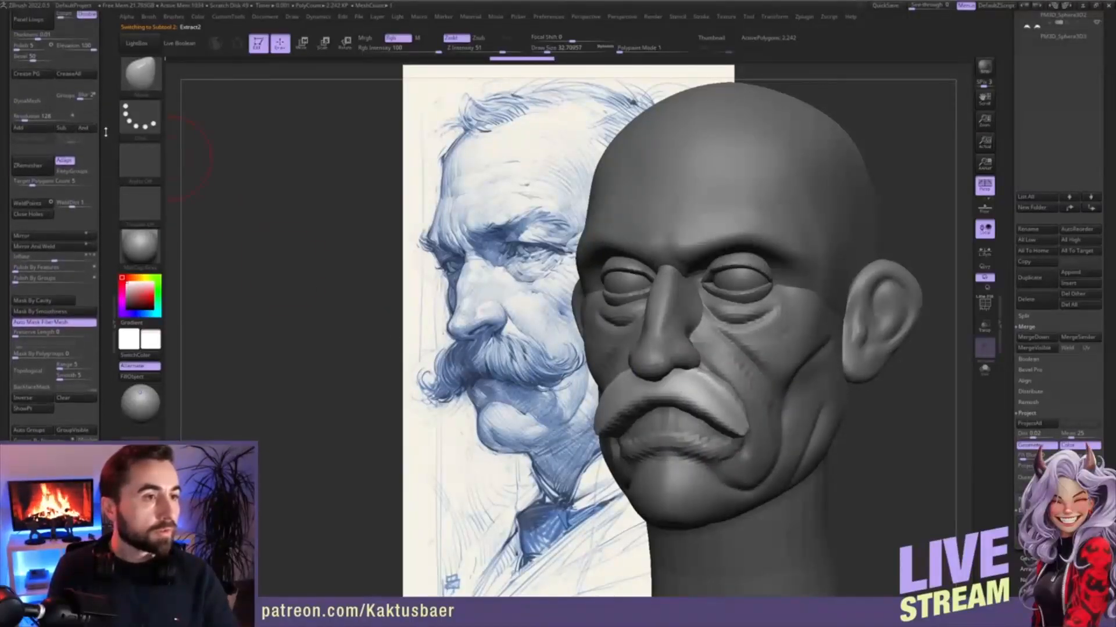
click(39, 102)
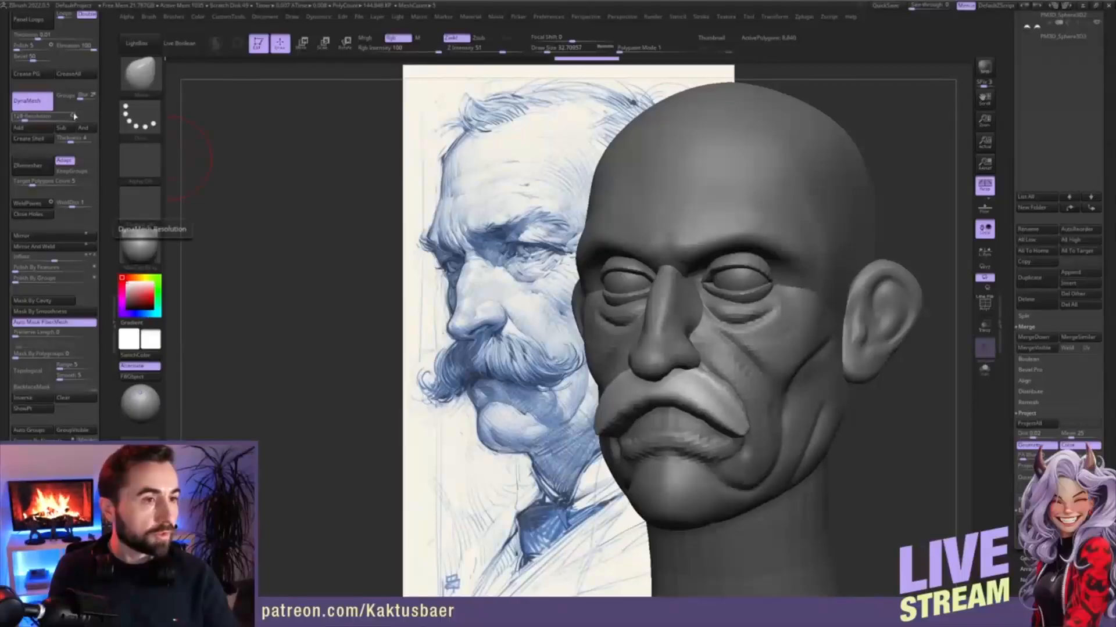
key(ctrl)
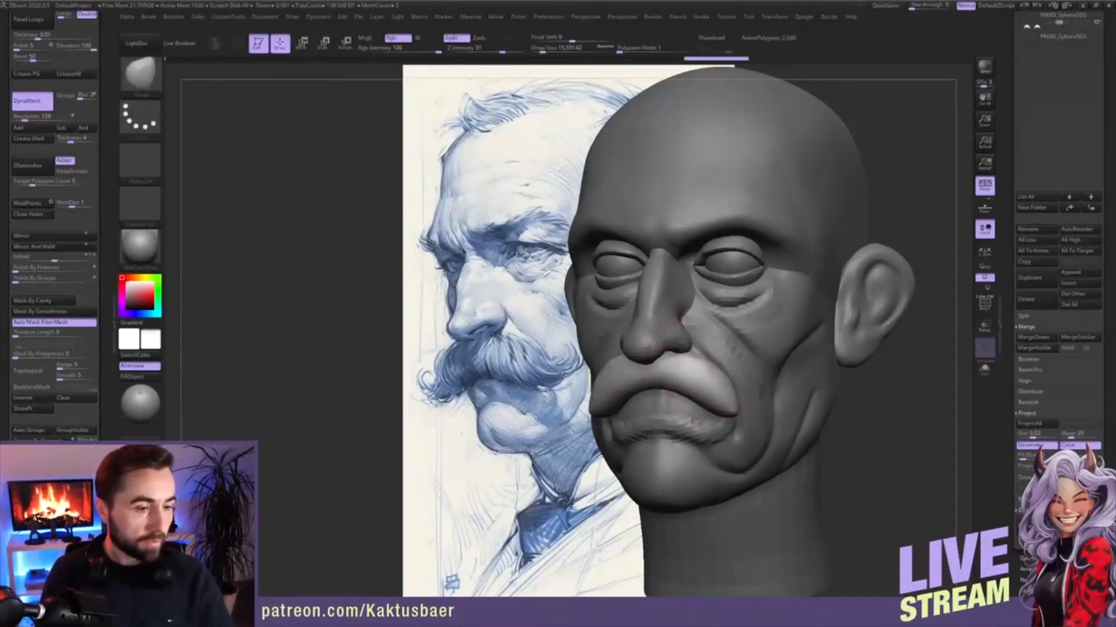
- Isolate the moustache in the stored reference camera view and start reshaping its outline with the Move brush to fit the drawing
drag(64, 420, 64, 129)
click(87, 410)
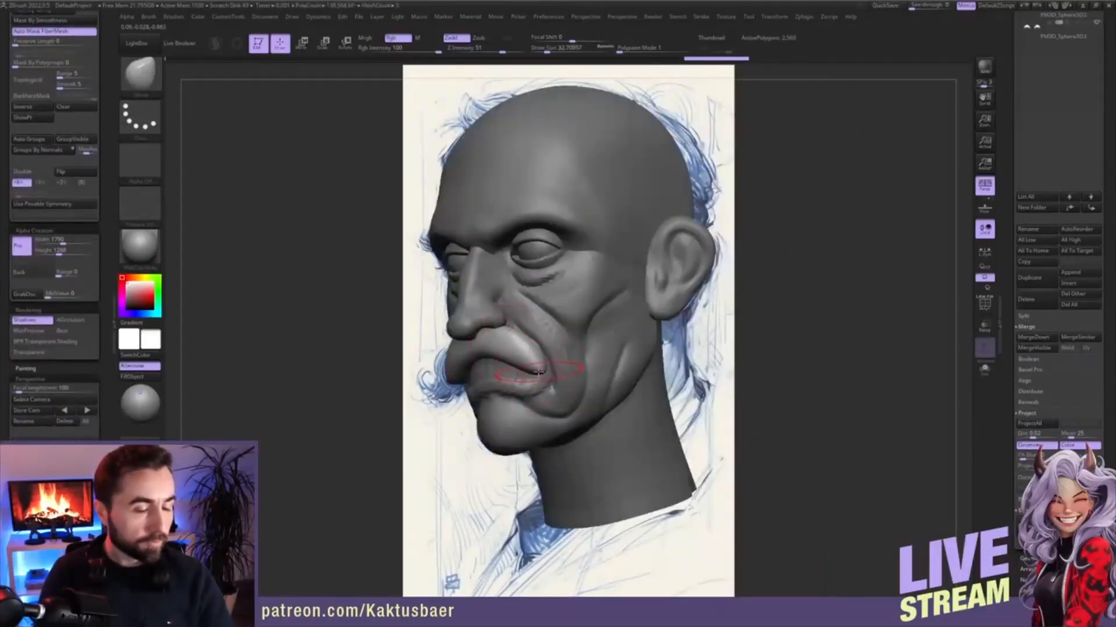
key(alt+s)
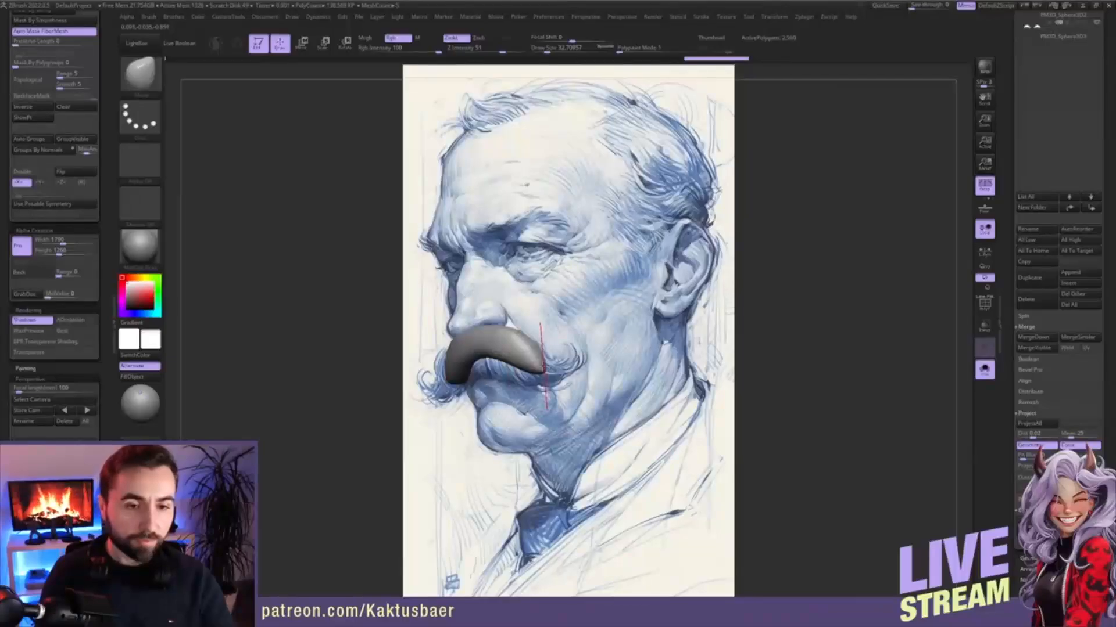
mouse_move(535, 371)
mouse_down()
mouse_move(542, 381)
mouse_move(493, 372)
mouse_up()
drag(514, 370, 518, 377)
mouse_move(499, 327)
mouse_down()
mouse_move(509, 349)
mouse_move(532, 357)
mouse_up()
- Broaden the moustache body, smooth its surface and draw the cheek-side end out into a tapered tip
key(bracketright)
key(bracketright)
key(s)
key(s)
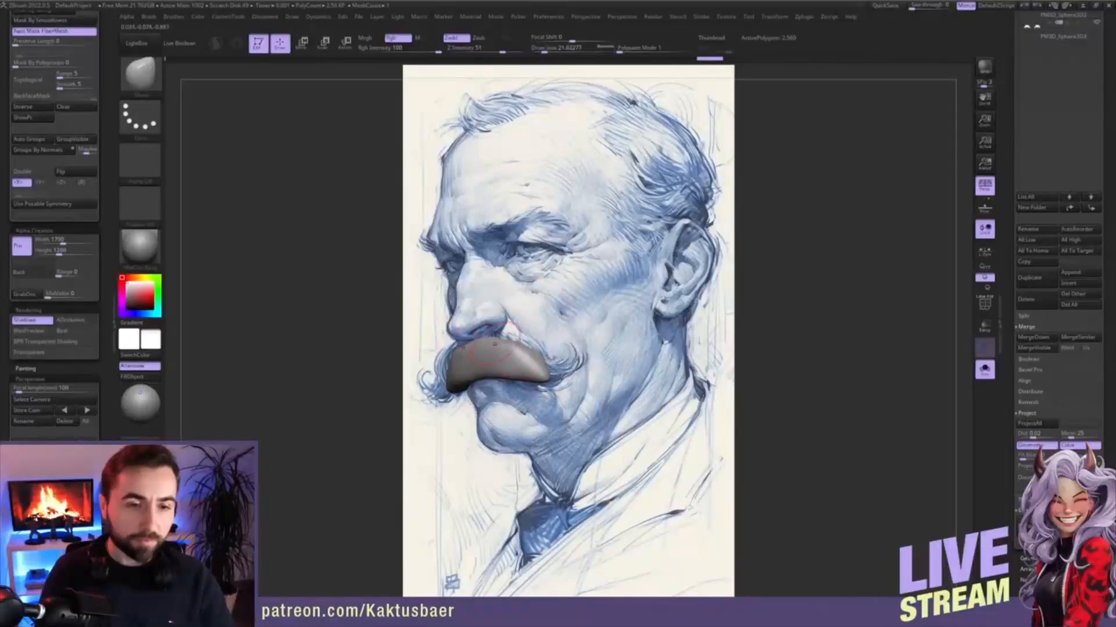
mouse_move(514, 344)
shift+mouse_down()
mouse_move(530, 367)
mouse_move(581, 366)
mouse_move(537, 377)
shift+mouse_up()
key(shift+d)
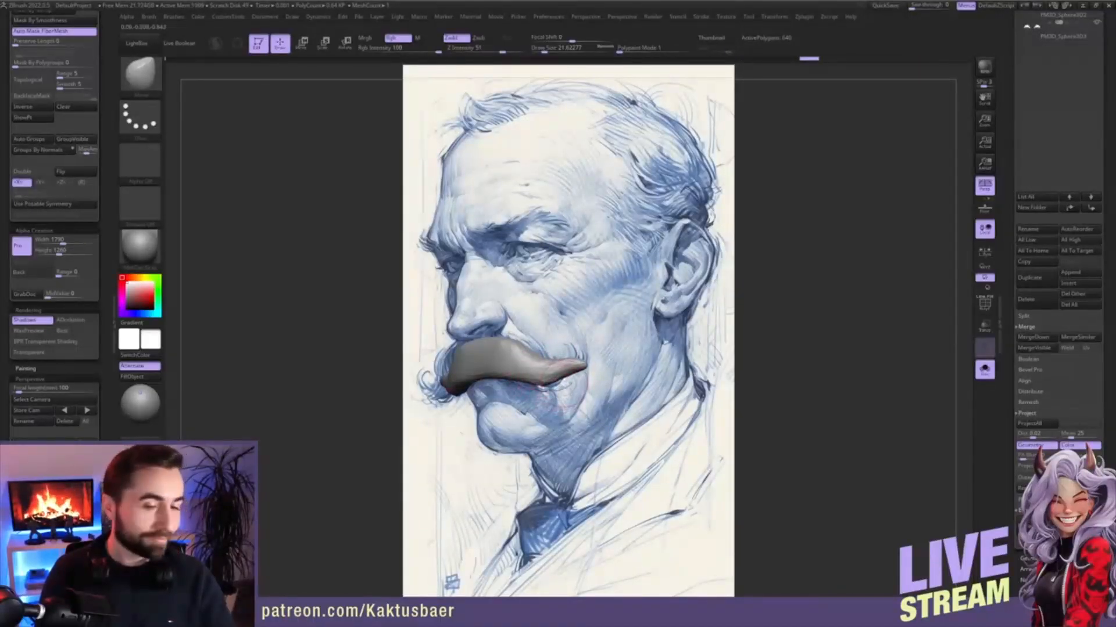
- Rebuild the moustache with DynaMesh at resolution 400
scroll(110, 117, up, 5)
scroll(111, 117, up, 3)
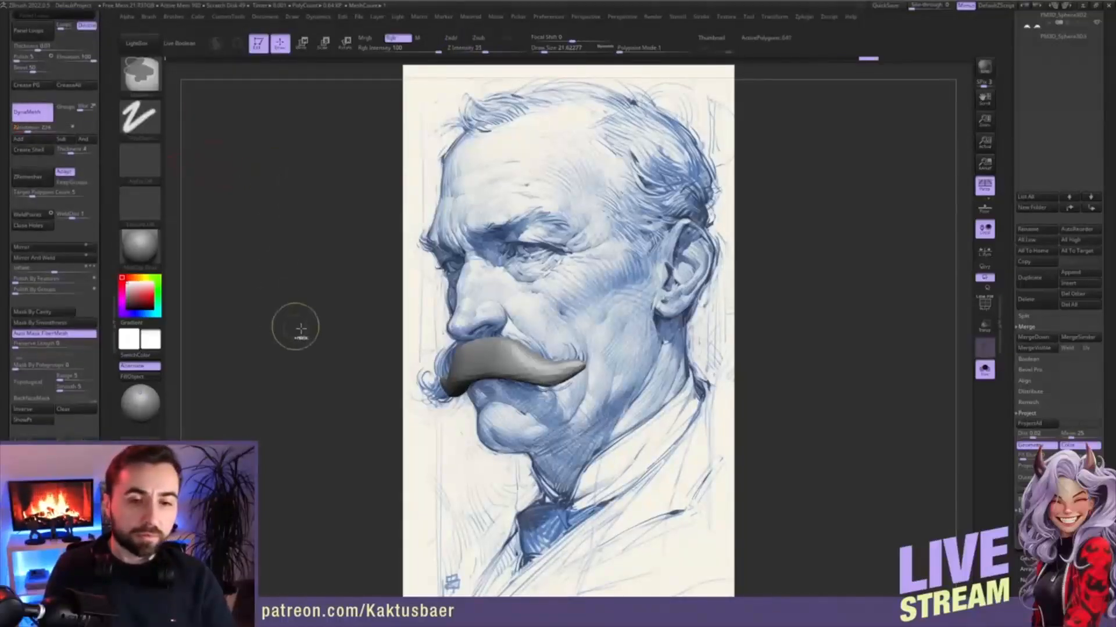
ctrl+drag(295, 326, 331, 375)
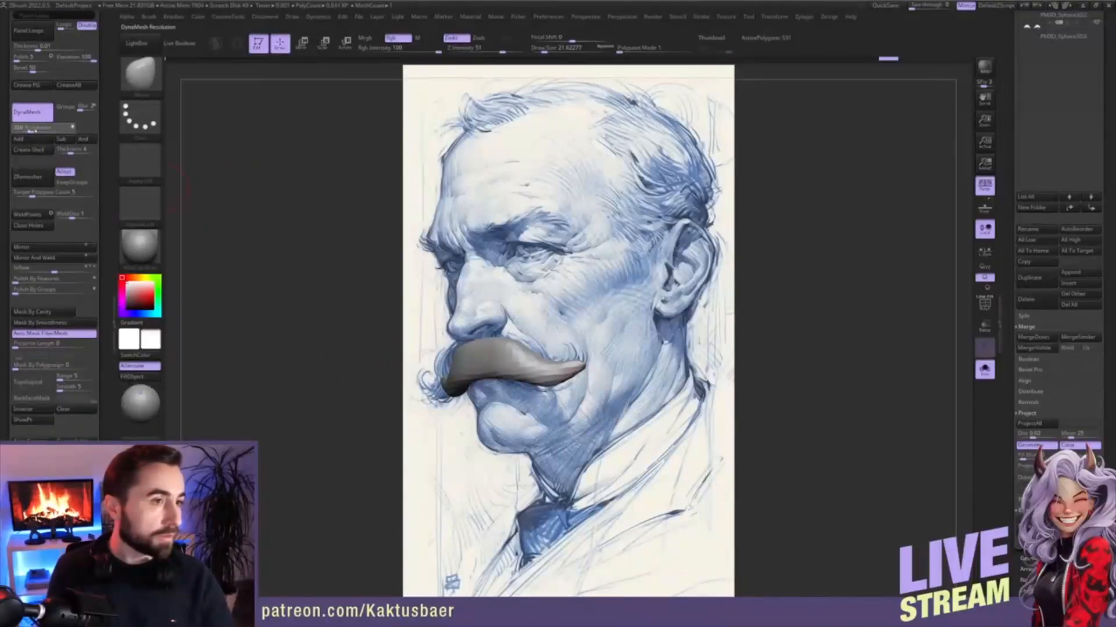
click(40, 127)
text(400)
key(Return)
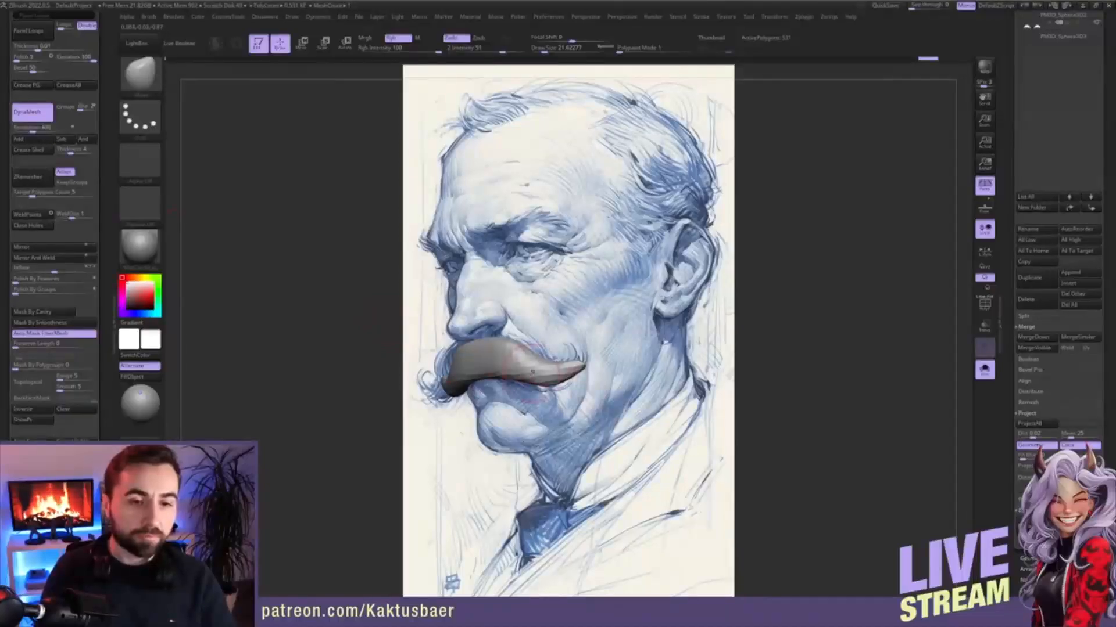
ctrl+drag(372, 329, 387, 369)
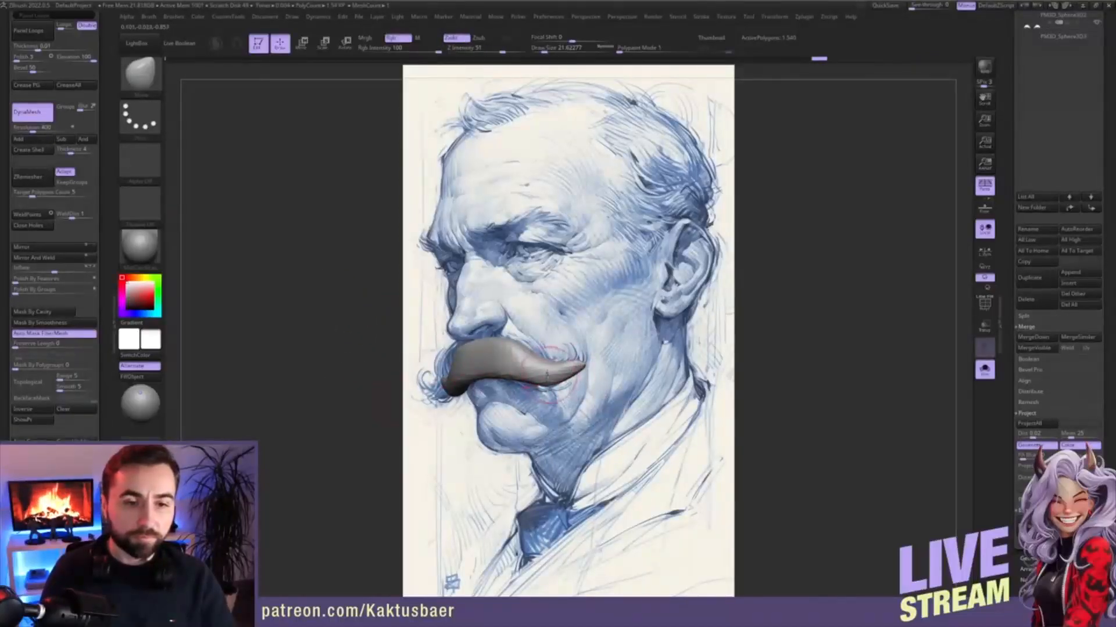
- Round out the middle and far side of the moustache with a larger Move brush, checking it against the stored camera view
key(bracketright)
drag(520, 362, 492, 355)
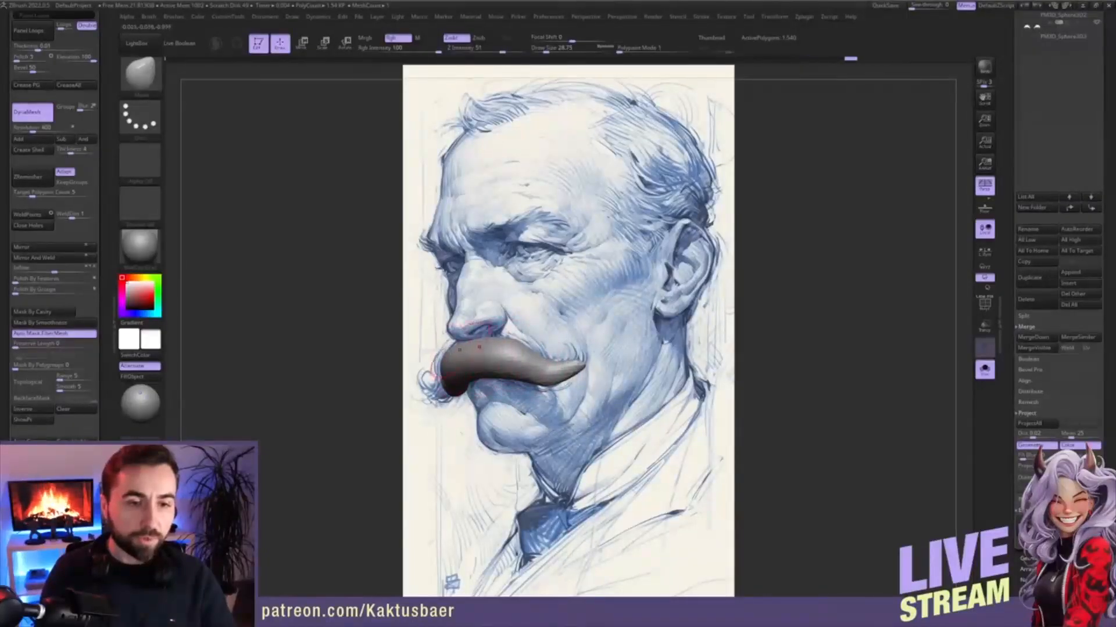
alt+drag(519, 402, 525, 500)
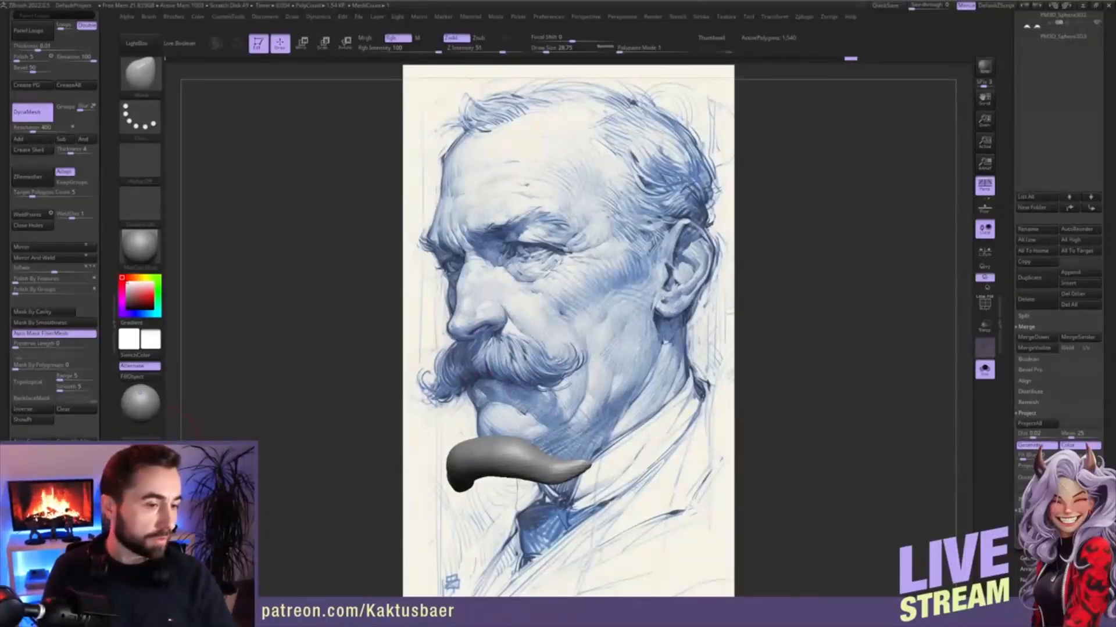
scroll(54, 232, down, 5)
drag(105, 459, 105, 336)
click(87, 434)
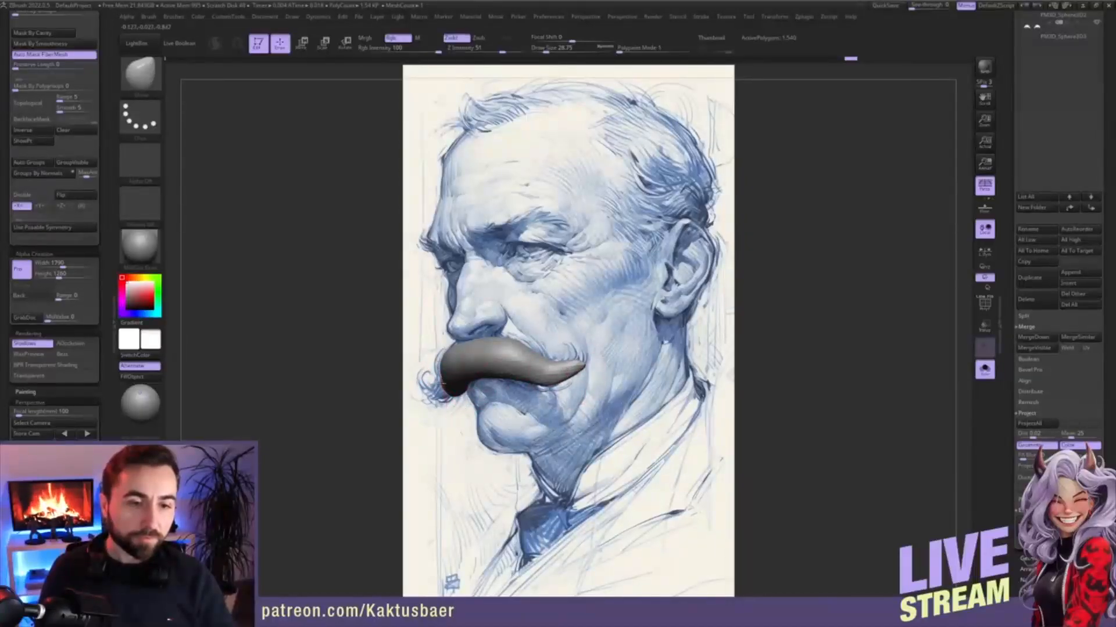
- Pull both ends of the moustache out into thin points following the drawing
mouse_move(444, 383)
mouse_down()
mouse_move(396, 389)
mouse_move(434, 390)
mouse_up()
key(bracketleft)
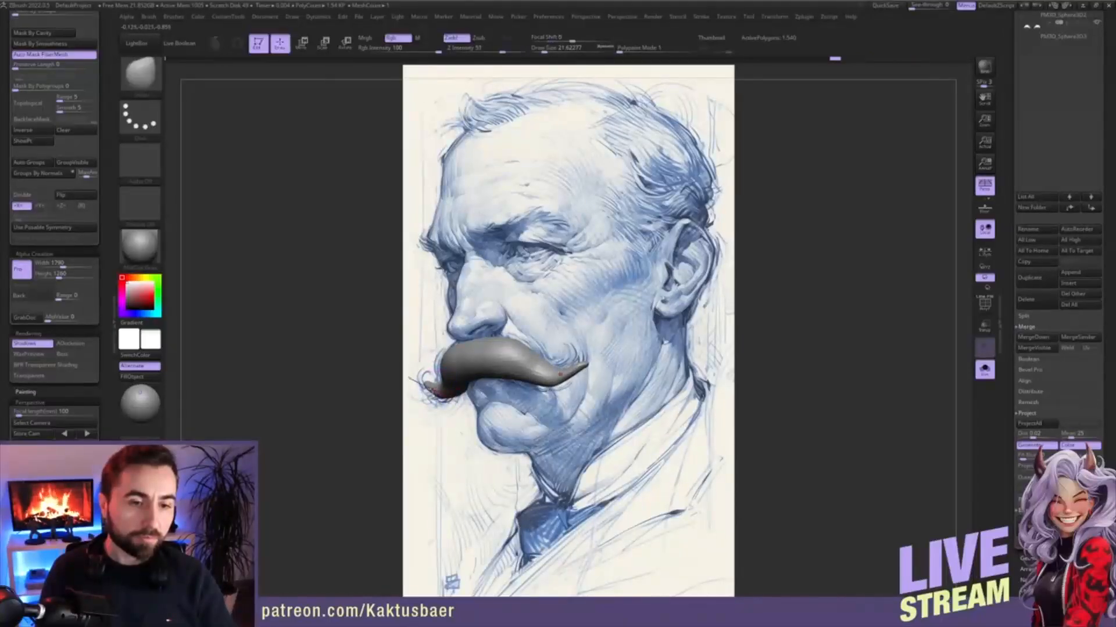
drag(570, 376, 571, 372)
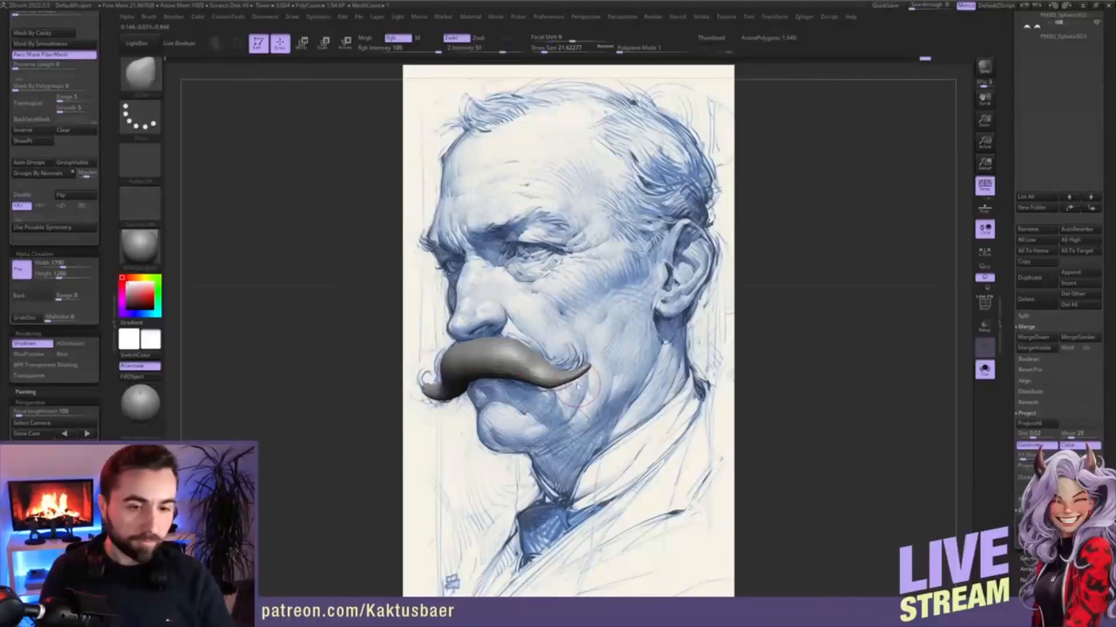
- Twist the cheek-side tip of the moustache with the Spiral brush
key(b)
key(s)
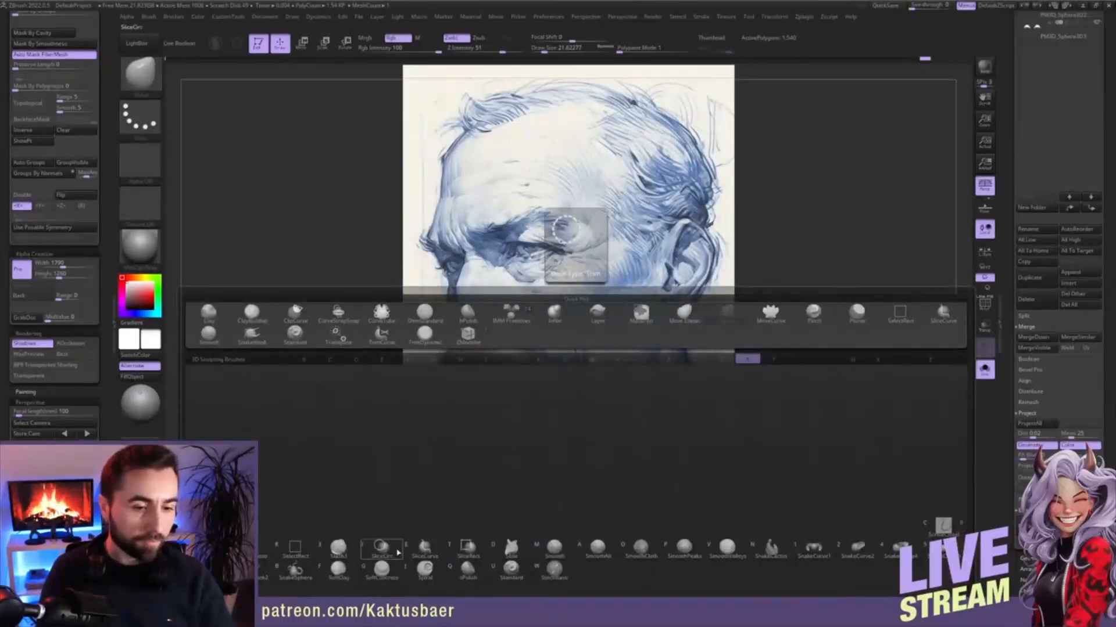
click(425, 568)
key(s)
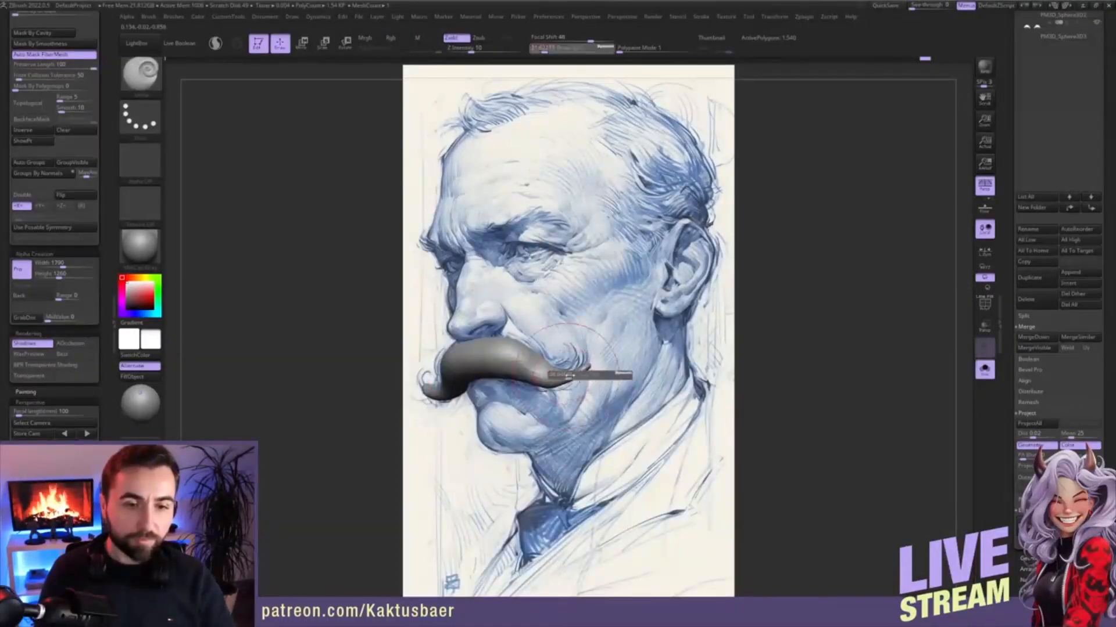
mouse_move(569, 376)
mouse_down()
mouse_move(581, 369)
mouse_move(563, 383)
mouse_move(582, 357)
mouse_move(559, 379)
mouse_move(511, 356)
mouse_up()
- Shape the moustache's upturned tips with the Move brush and push the far tip outward to match the drawn curls
key(b)
key(m)
key(v)
key(s)
key(s)
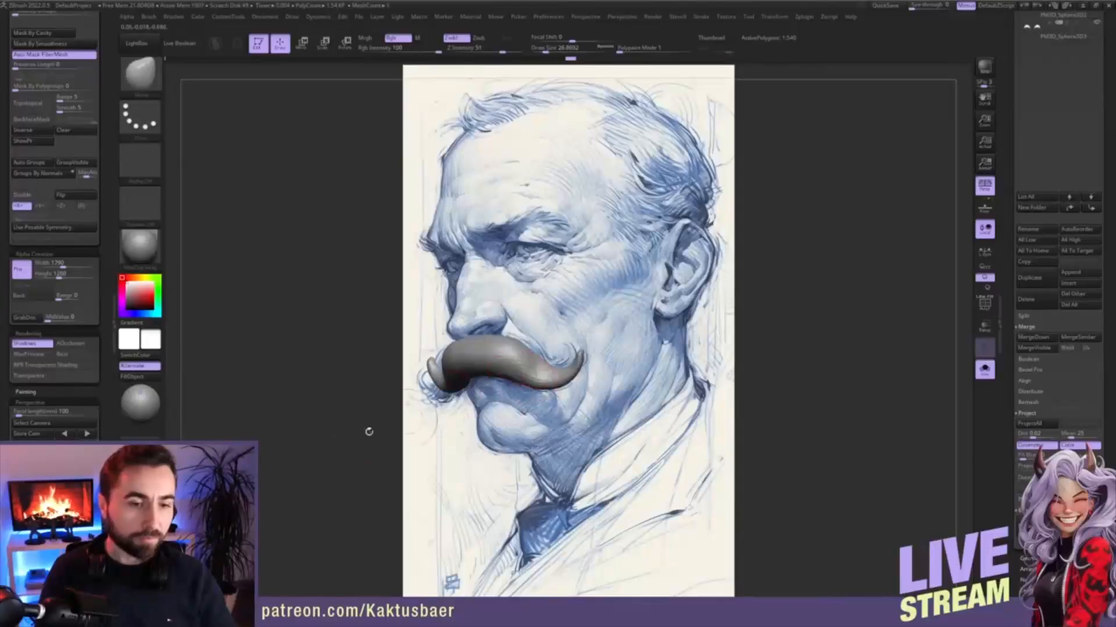
drag(369, 432, 366, 440)
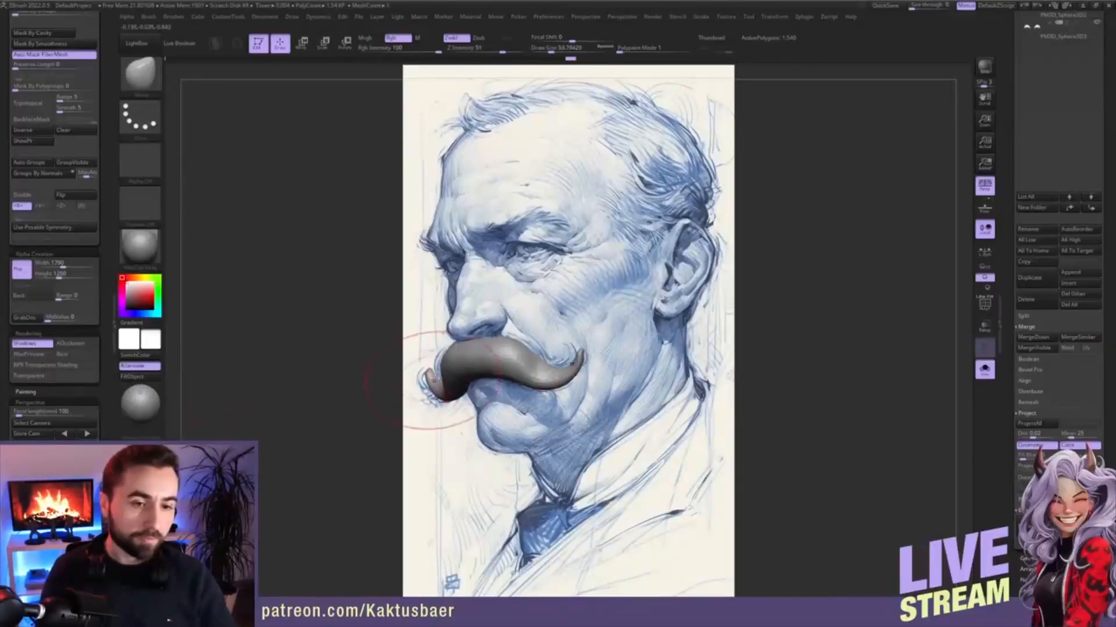
key(s)
drag(428, 381, 426, 382)
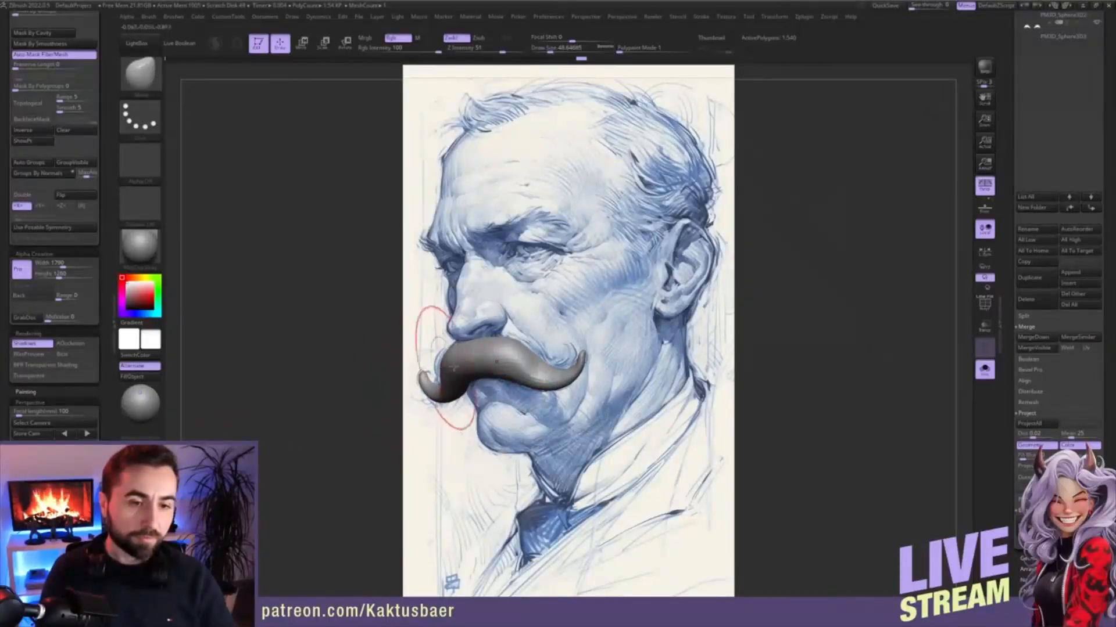
- Bring the rest of the head back into view and adjust the moustache's volume against the face with the Move brush
mouse_move(520, 354)
mouse_down()
mouse_move(514, 344)
mouse_move(522, 357)
mouse_up()
key(s)
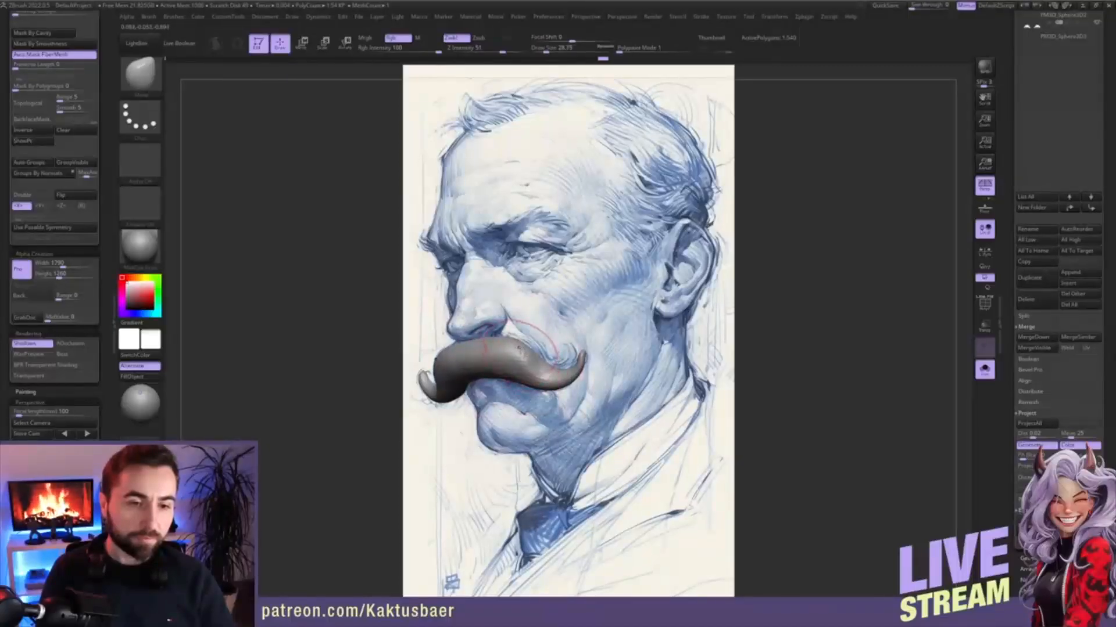
key(alt+s)
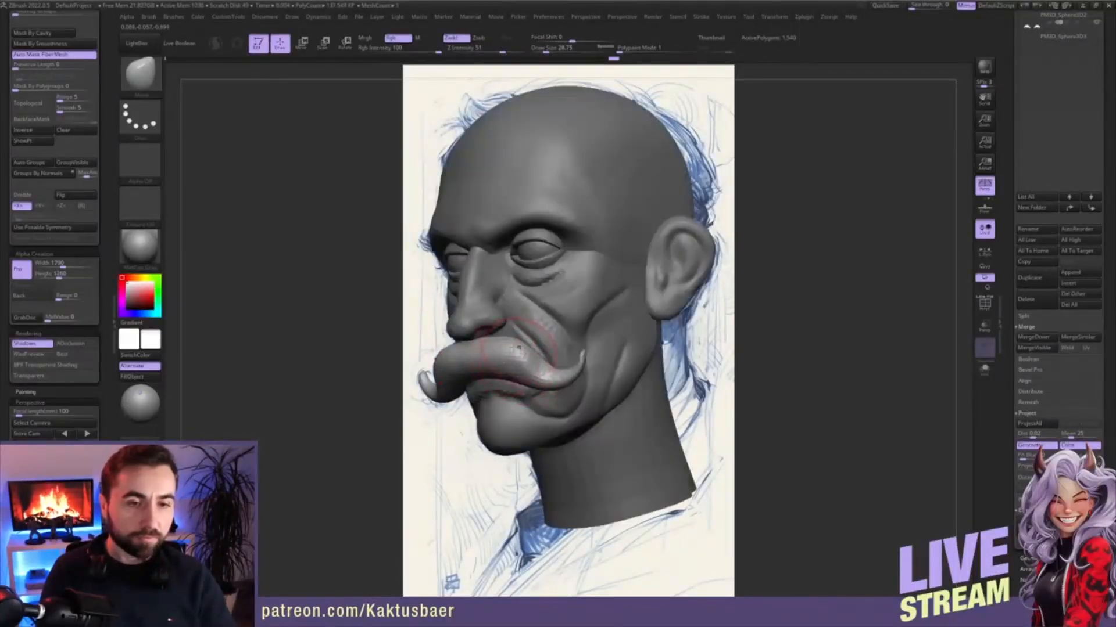
mouse_move(558, 344)
right_down()
mouse_move(505, 338)
mouse_move(520, 369)
mouse_move(503, 395)
mouse_move(514, 379)
mouse_move(493, 359)
right_up()
key(s)
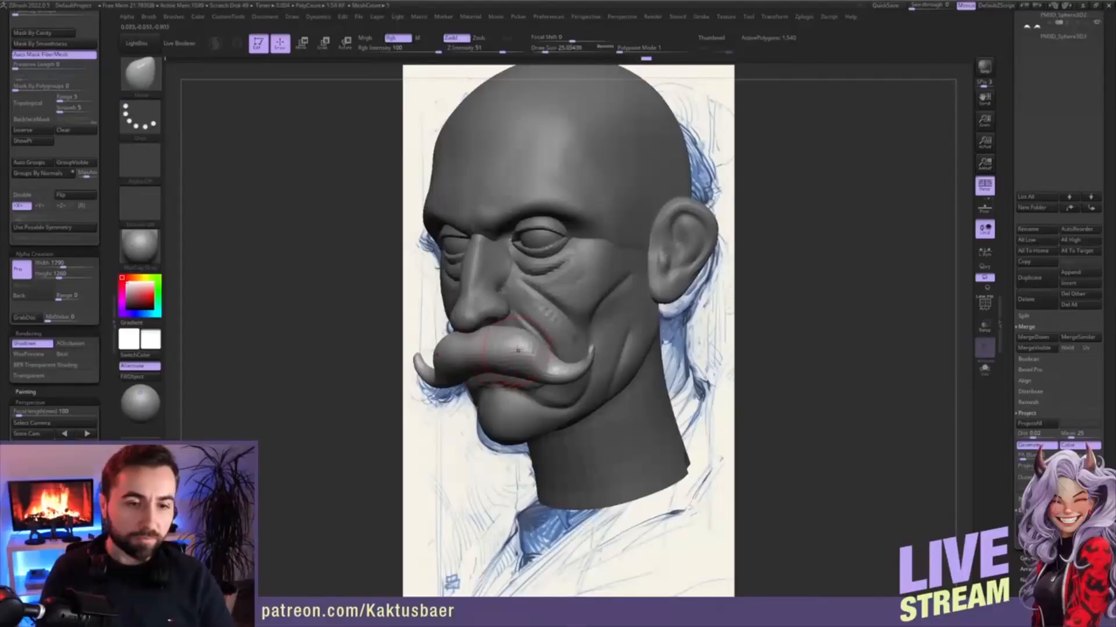
key(shift)
right_drag(530, 356, 503, 344)
key(s)
drag(543, 342, 545, 341)
mouse_move(545, 343)
right_down()
mouse_move(551, 362)
mouse_move(564, 312)
mouse_move(553, 311)
mouse_move(552, 331)
mouse_move(523, 319)
mouse_move(499, 342)
right_up()
- Select the face subtool, mask everything except the nose, and nudge its nostril wing downward with the Move brush
alt+click(477, 326)
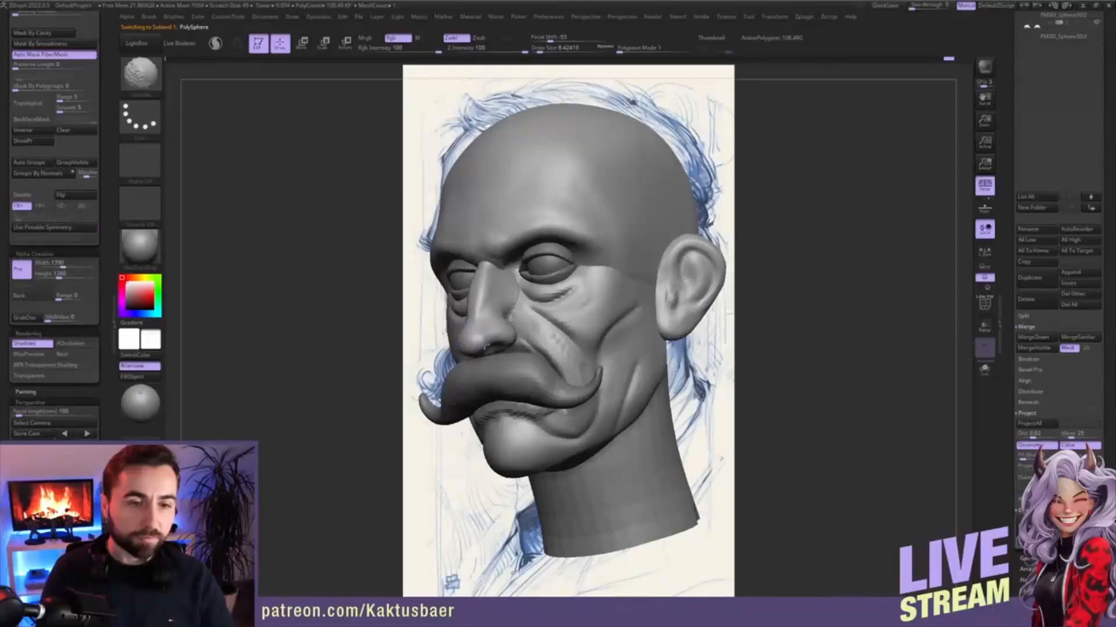
mouse_move(495, 323)
right_down()
mouse_move(463, 323)
mouse_move(515, 324)
mouse_move(517, 341)
right_up()
key(w)
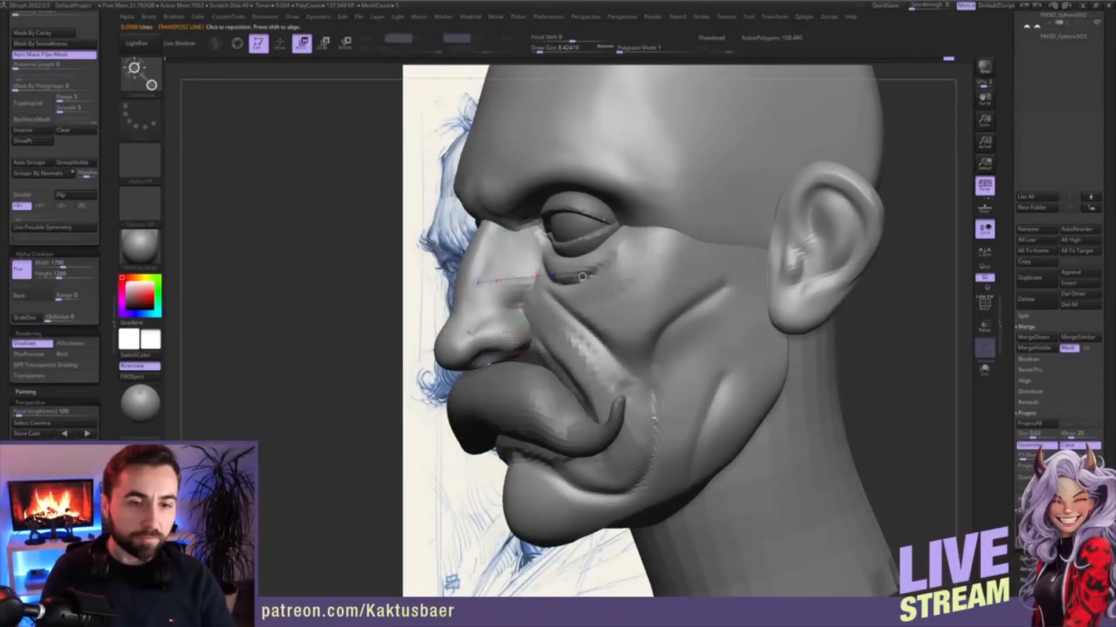
ctrl+click(511, 333)
key(q)
drag(510, 334, 511, 348)
- Mask everything except the cheek and mouth piece and pull its edge toward the side of the nose with Move
mouse_move(516, 334)
right_down()
mouse_move(565, 337)
mouse_move(556, 322)
right_up()
key(w)
ctrl+click(572, 312)
key(q)
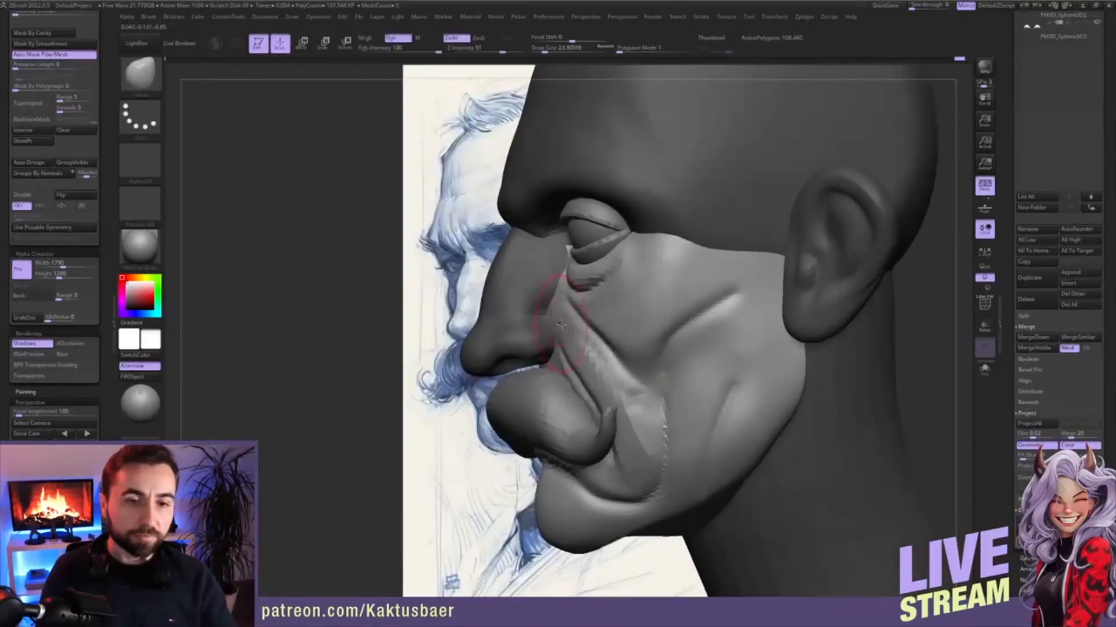
key(bracketright)
drag(561, 324, 542, 324)
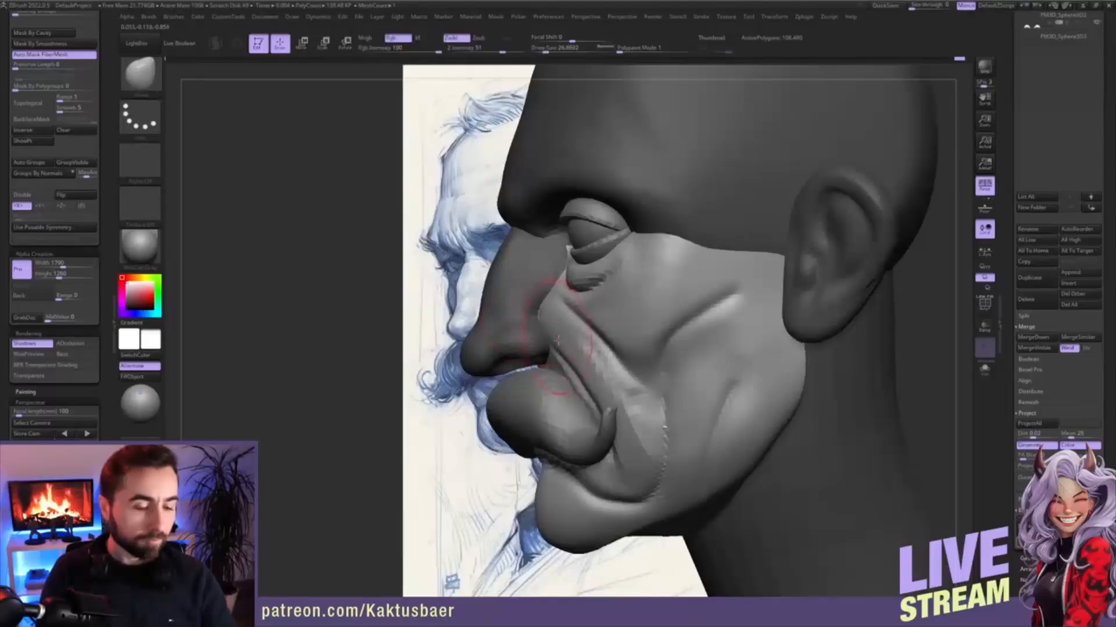
right_drag(559, 310, 648, 317)
key(s)
drag(646, 317, 643, 318)
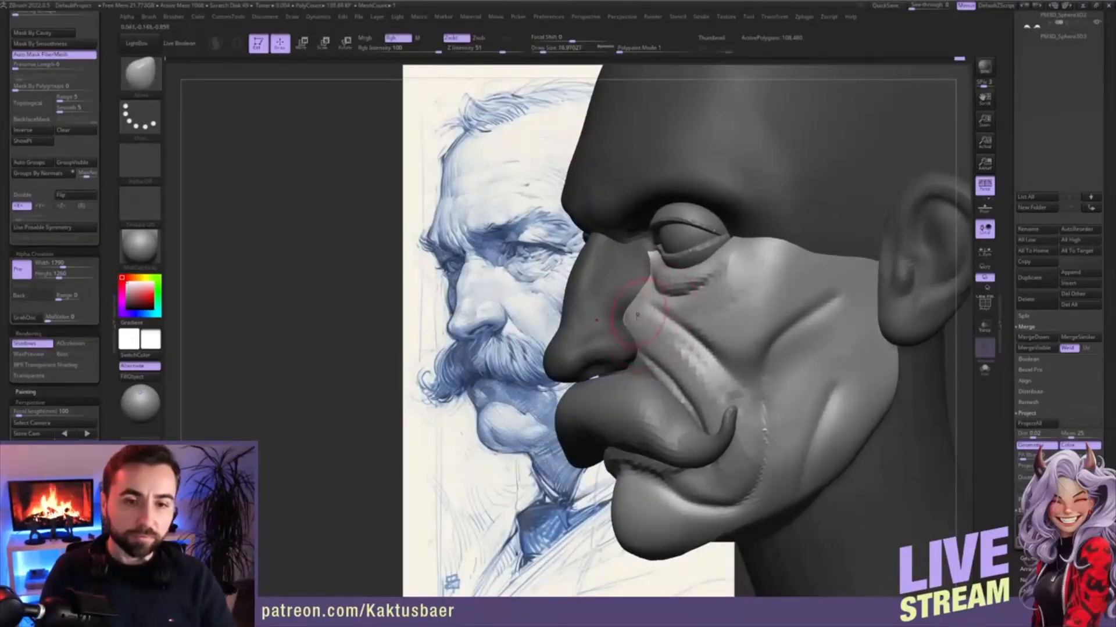
- Mask everything except the nose again, reshape the nostril wing with a smaller Move brush and smooth it
key(w)
alt+click(621, 342)
key(q)
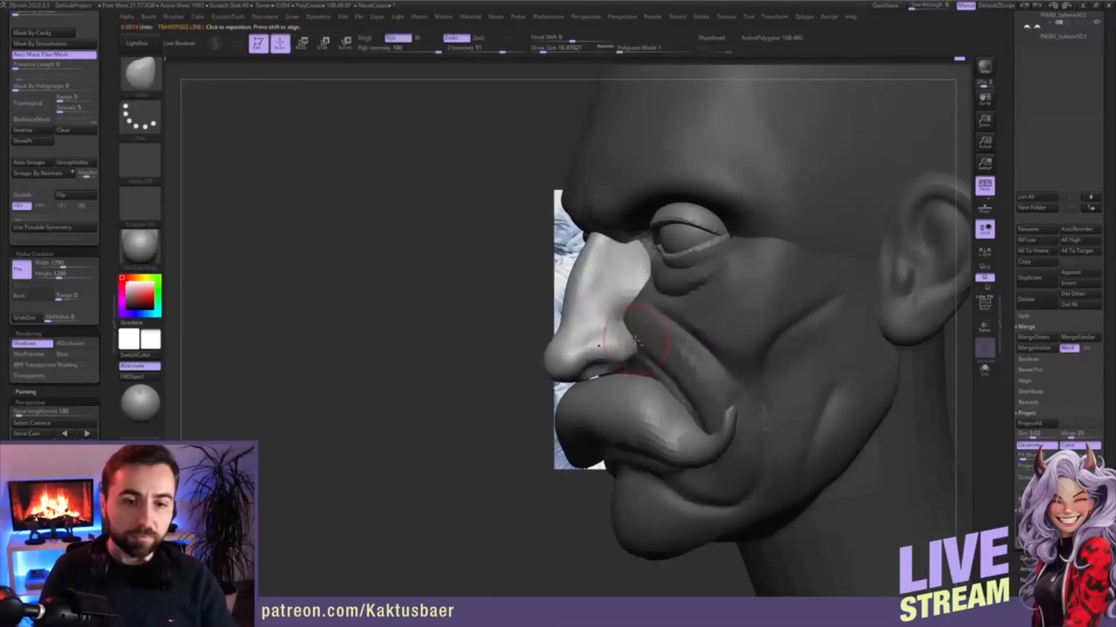
right_drag(632, 338, 617, 337)
key(s)
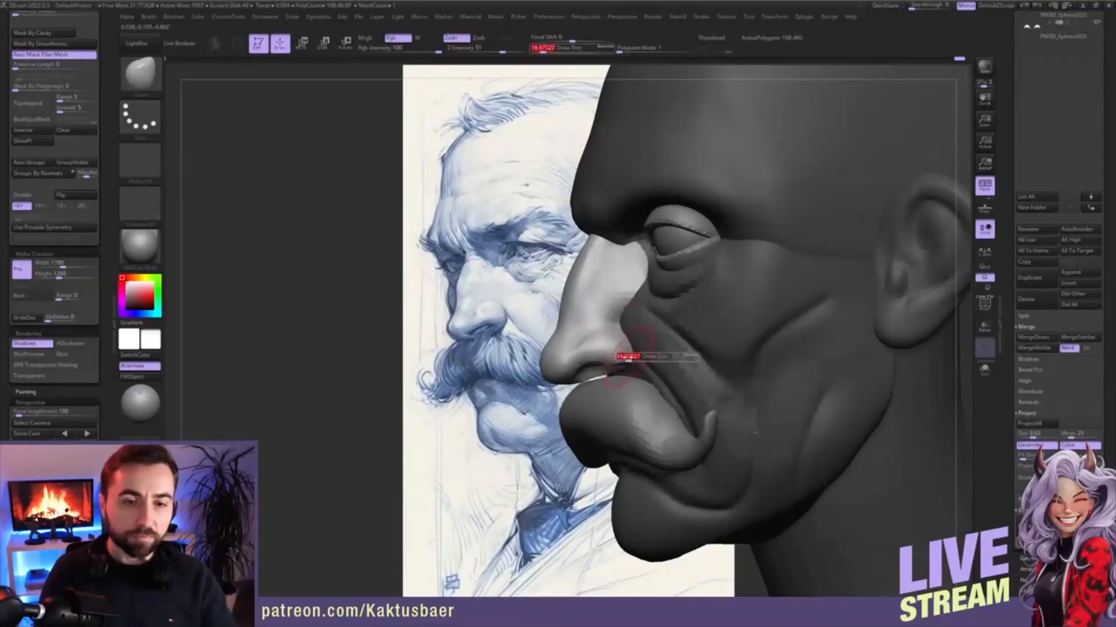
drag(630, 358, 622, 353)
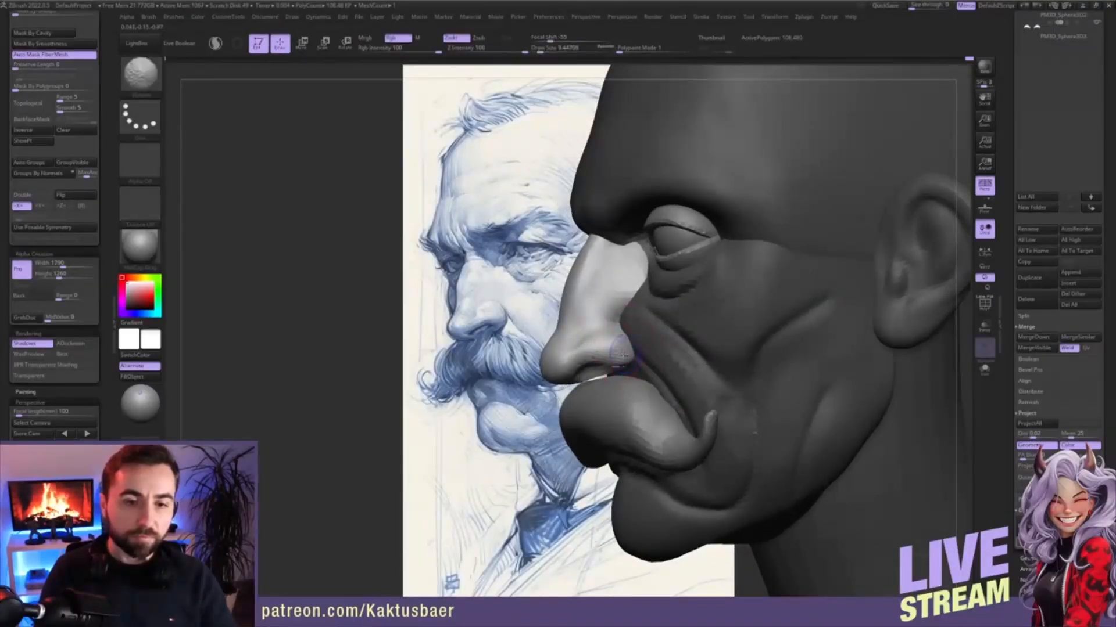
right_drag(619, 343, 611, 336)
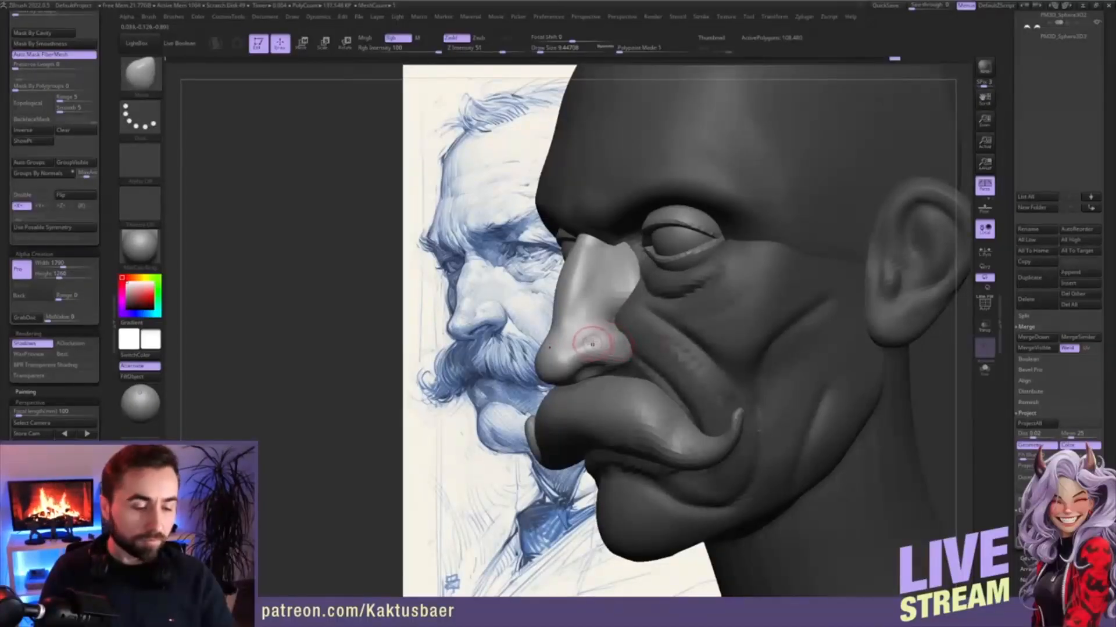
key(shift)
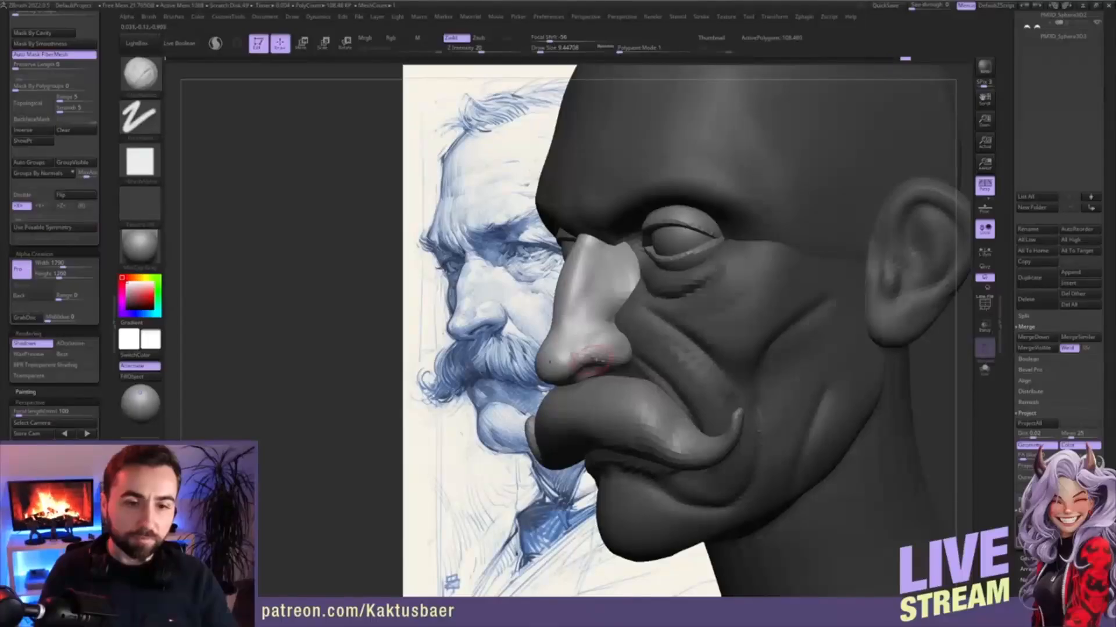
mouse_move(628, 348)
right_down()
mouse_move(638, 319)
mouse_move(606, 351)
mouse_move(596, 344)
right_up()
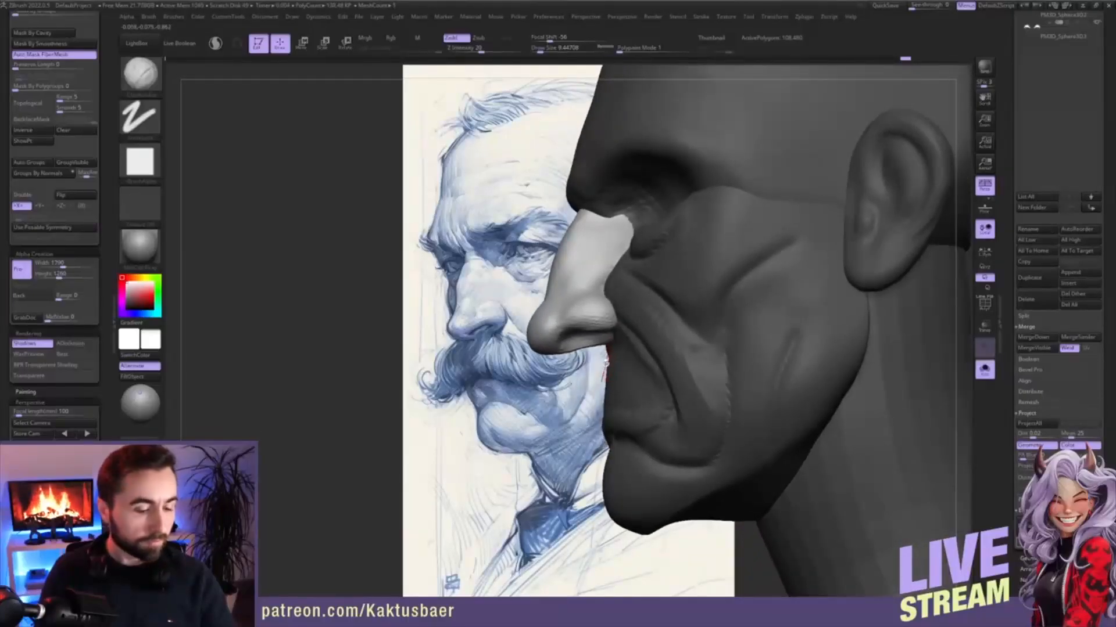
- With the face subtool shown alone, adjust the nostril's lower back edge with the Move brush and switch to ClayBuildup
key(b)
key(m)
key(v)
key(s)
drag(607, 354, 612, 354)
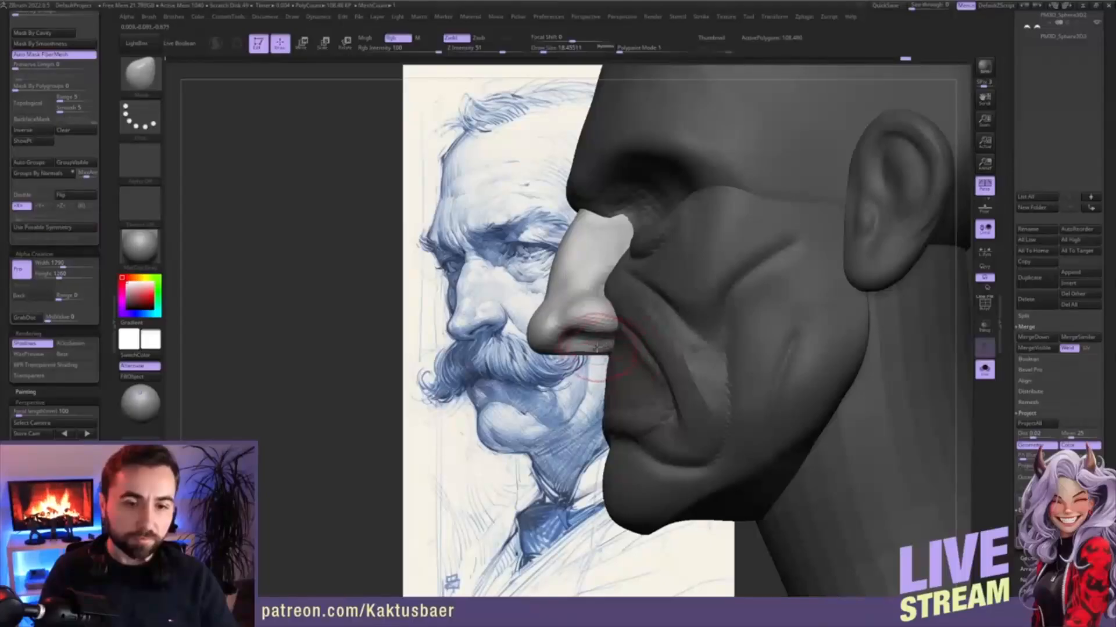
key(b)
key(c)
key(b)
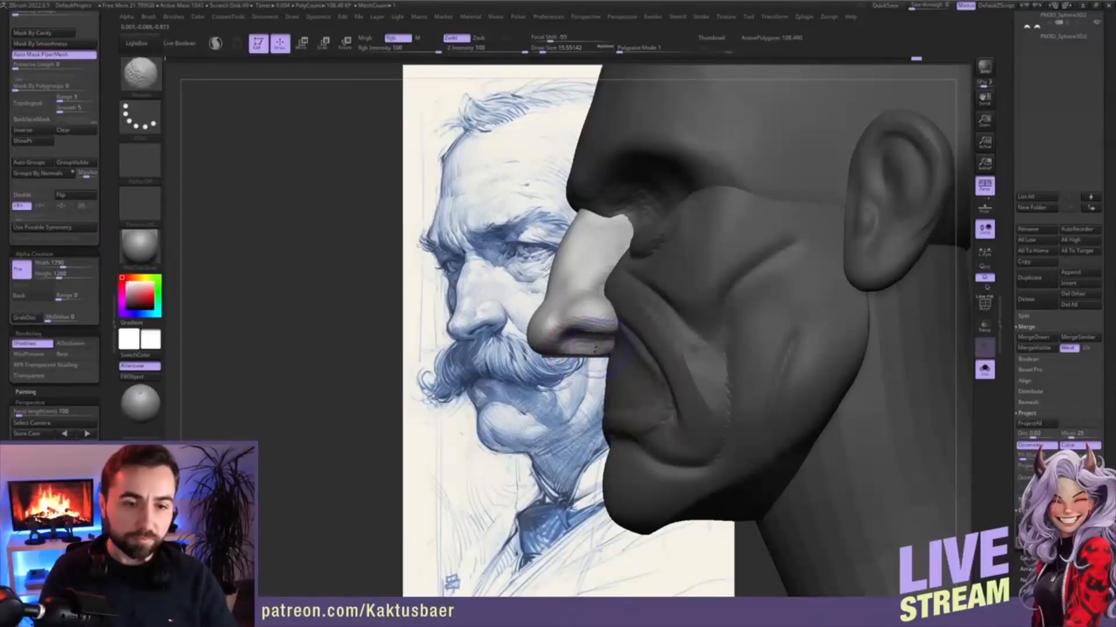
- Reshape the underside of the nose in near-profile with a larger Move brush
key(b)
key(m)
key(v)
right_drag(581, 348, 563, 347)
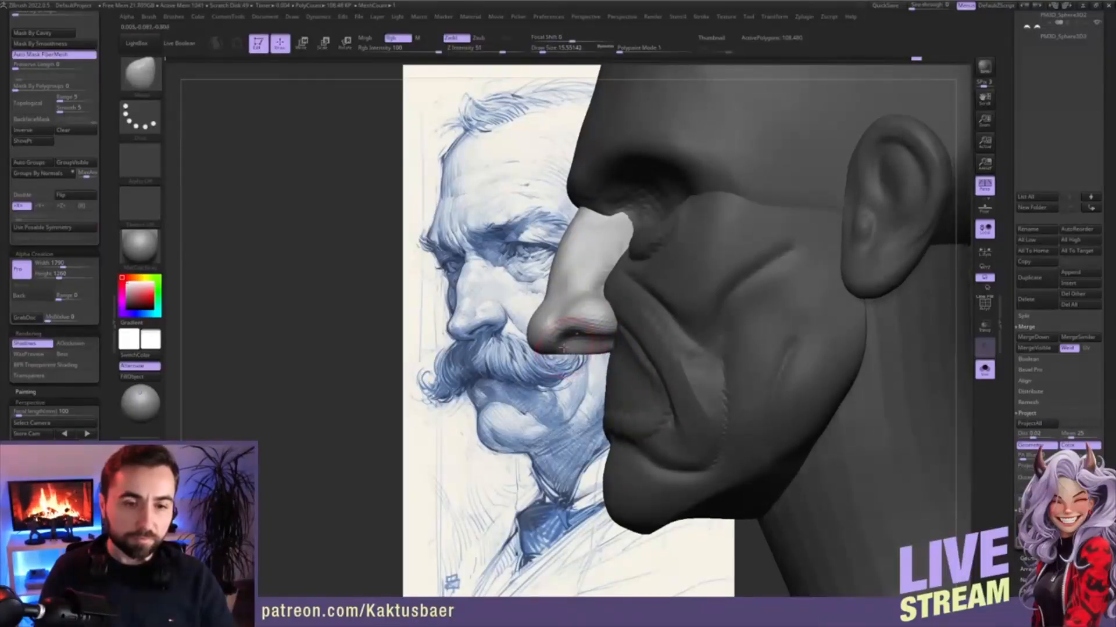
key(bracketright)
drag(553, 351, 577, 346)
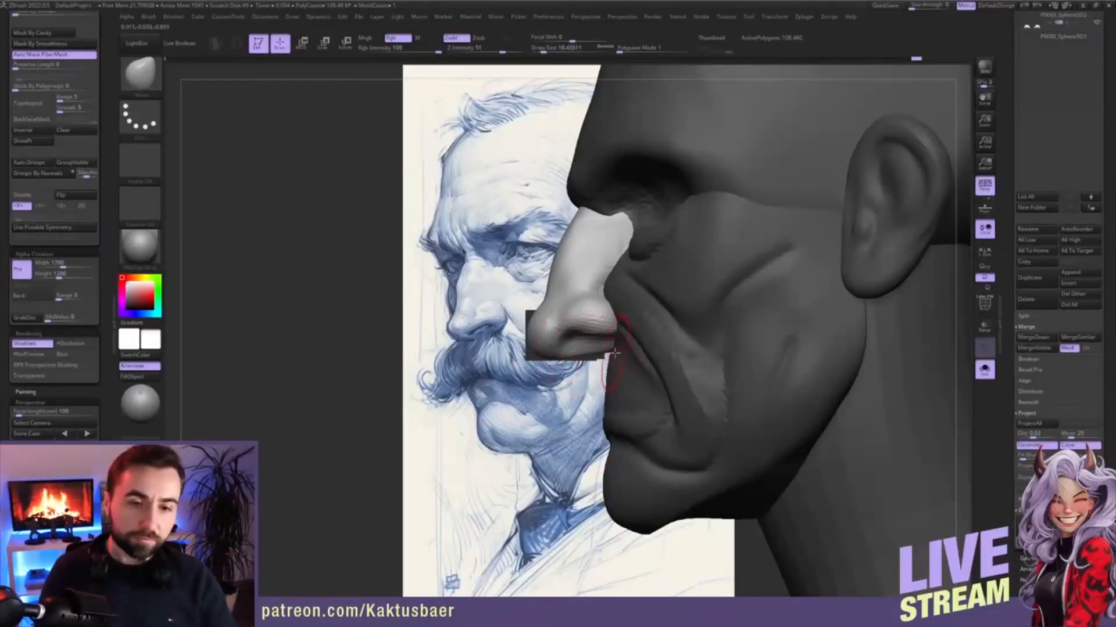
key(bracketleft)
key(bracketleft)
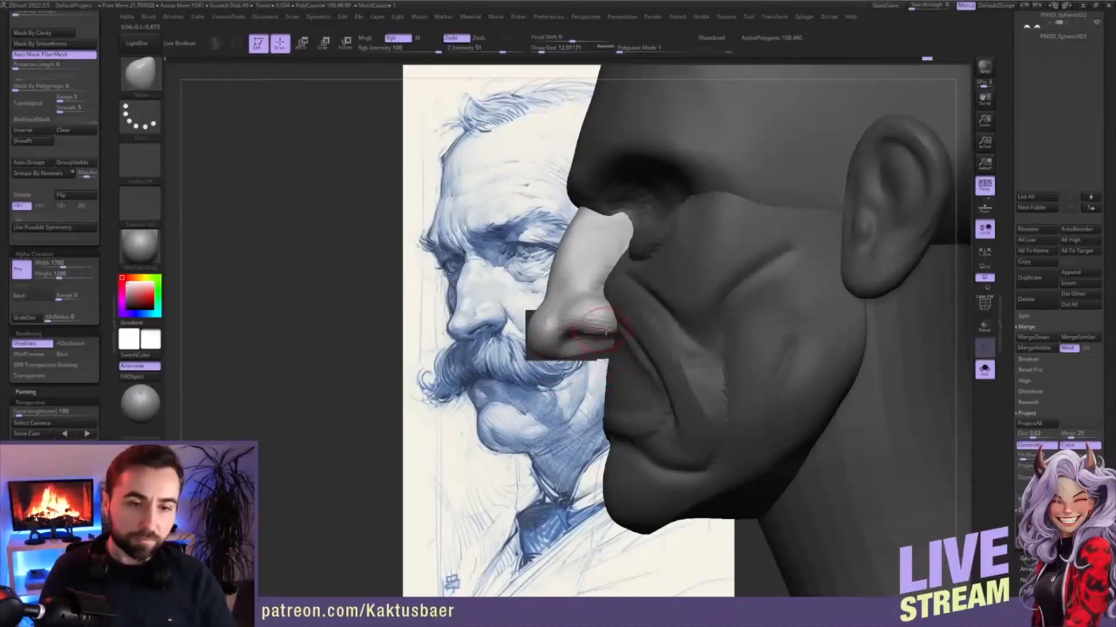
- Refine the nostril wing's form from below and from the side with the Move brush, and smooth its surface
right_drag(605, 332, 686, 336)
key(bracketleft)
key(bracketleft)
right_drag(602, 342, 600, 302)
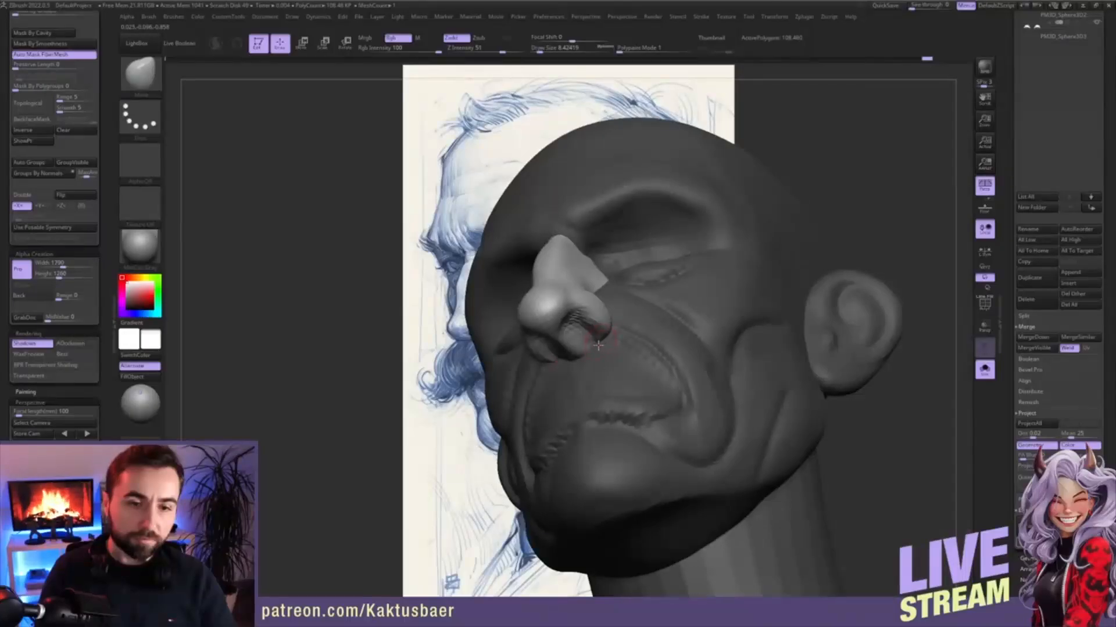
right_drag(598, 345, 587, 334)
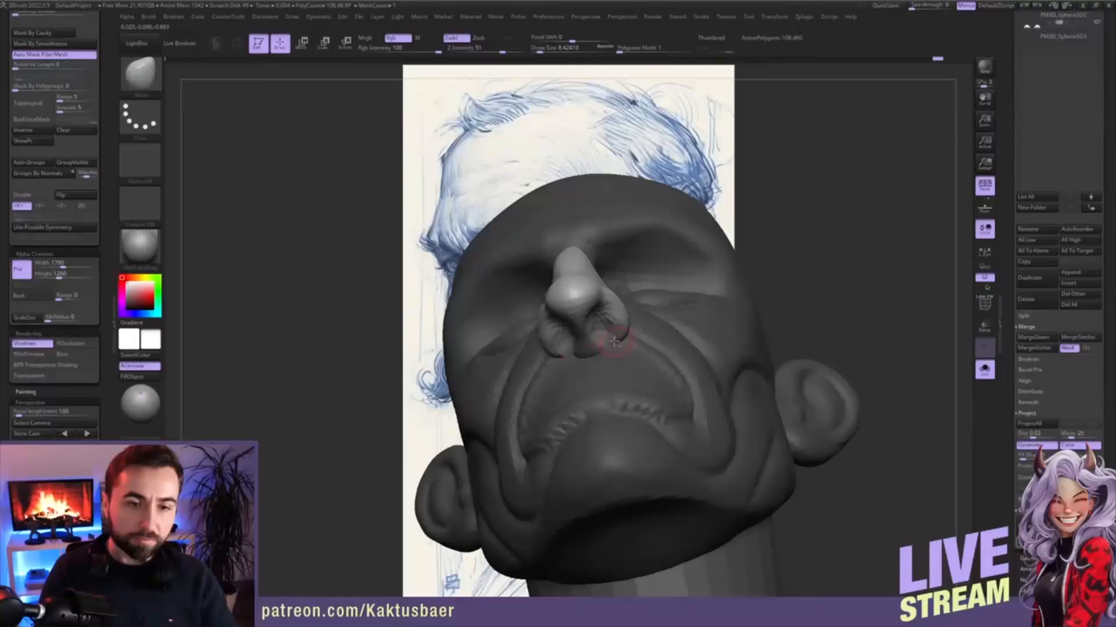
right_drag(596, 334, 632, 327)
key(bracketright)
key(bracketright)
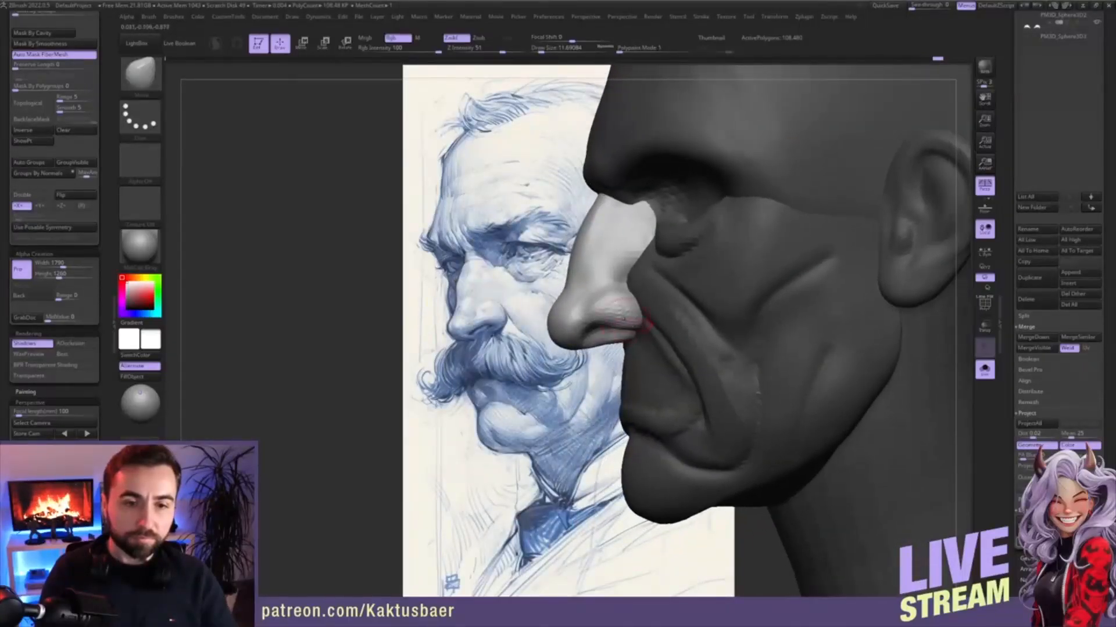
shift+drag(624, 308, 605, 296)
mouse_move(632, 327)
alt+right_down()
mouse_move(617, 339)
mouse_move(667, 313)
alt+right_up()
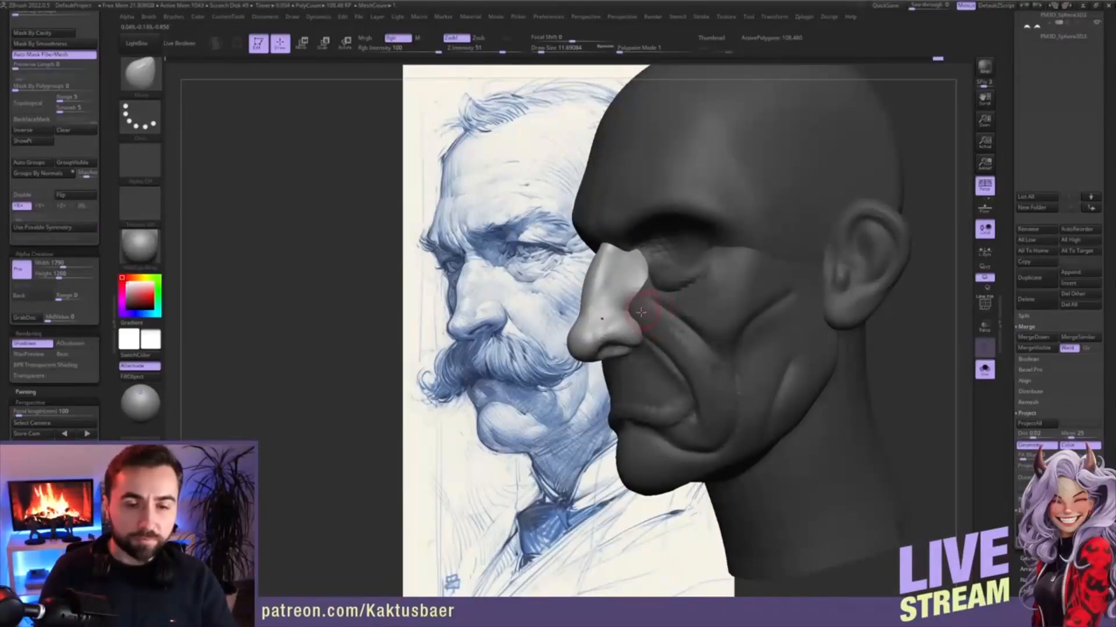
- Mask everything except the cheek piece and fit its edge against the nose with a larger Move brush
key(w)
ctrl+click(684, 331)
key(q)
right_drag(684, 328, 658, 315)
key(s)
drag(655, 314, 652, 315)
key(s)
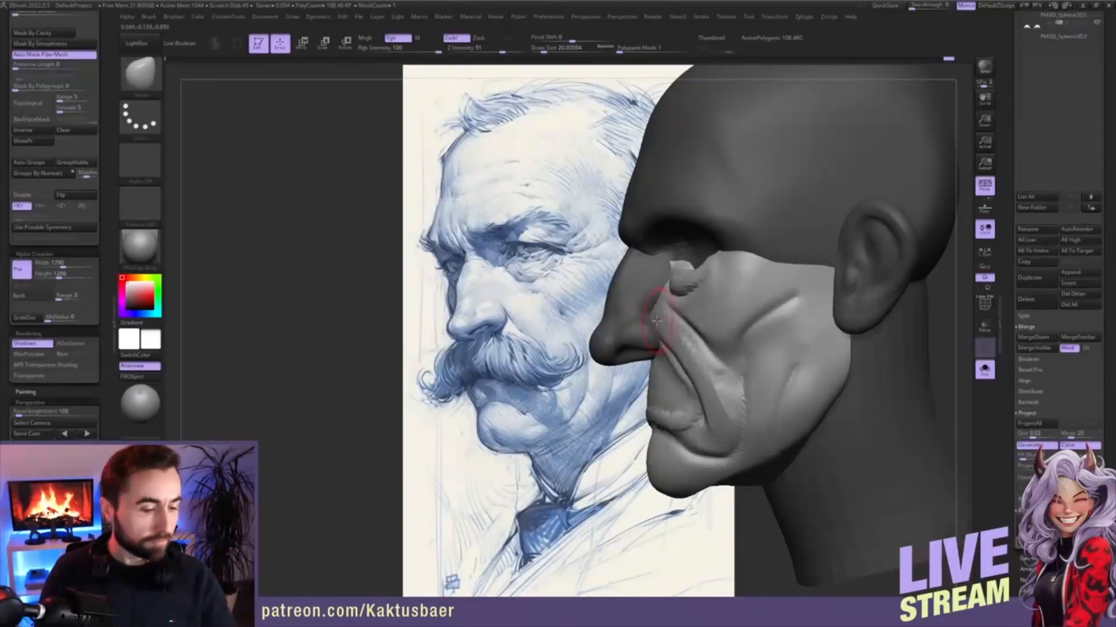
- Build up the cheek fold beside the nose with ClayBuildup and smooth it
key(b)
key(c)
key(b)
right_drag(649, 318, 662, 316)
key(s)
drag(662, 317, 657, 317)
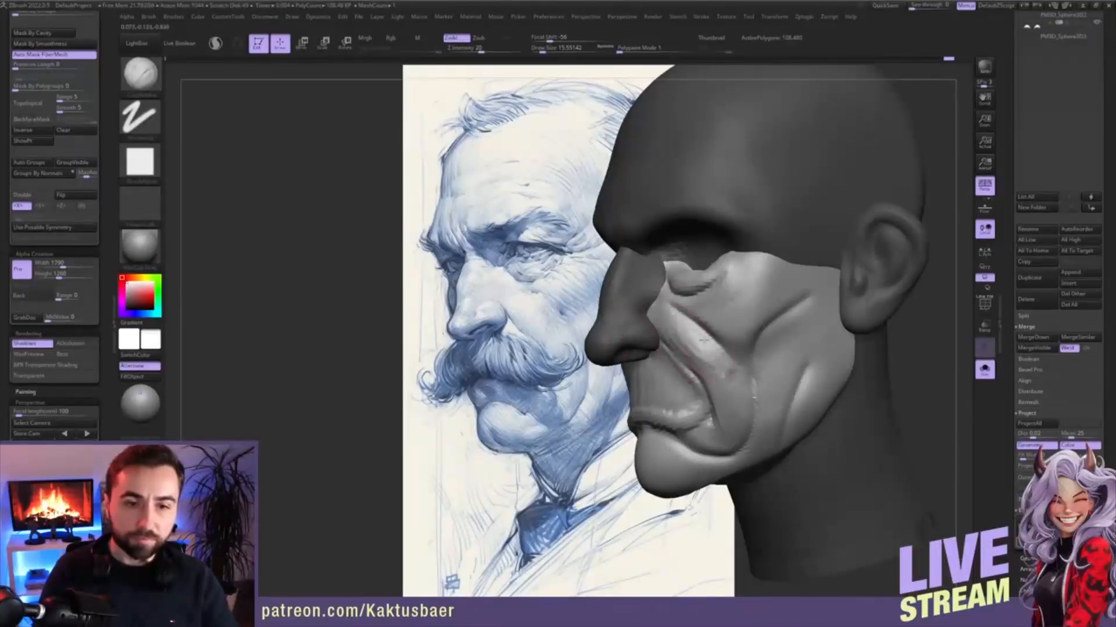
mouse_move(688, 342)
shift+mouse_down()
mouse_move(694, 375)
mouse_move(698, 330)
shift+mouse_up()
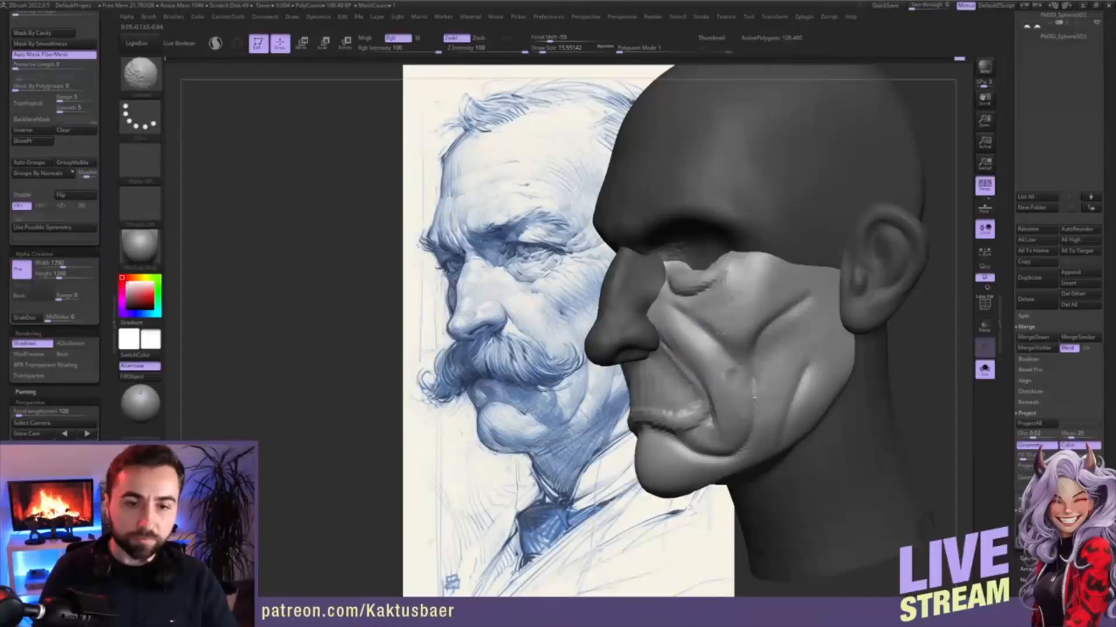
- Add volume to the upper cheek and below the eye with a smaller ClayBuildup brush
alt+right_drag(719, 314, 747, 311)
key(bracketleft)
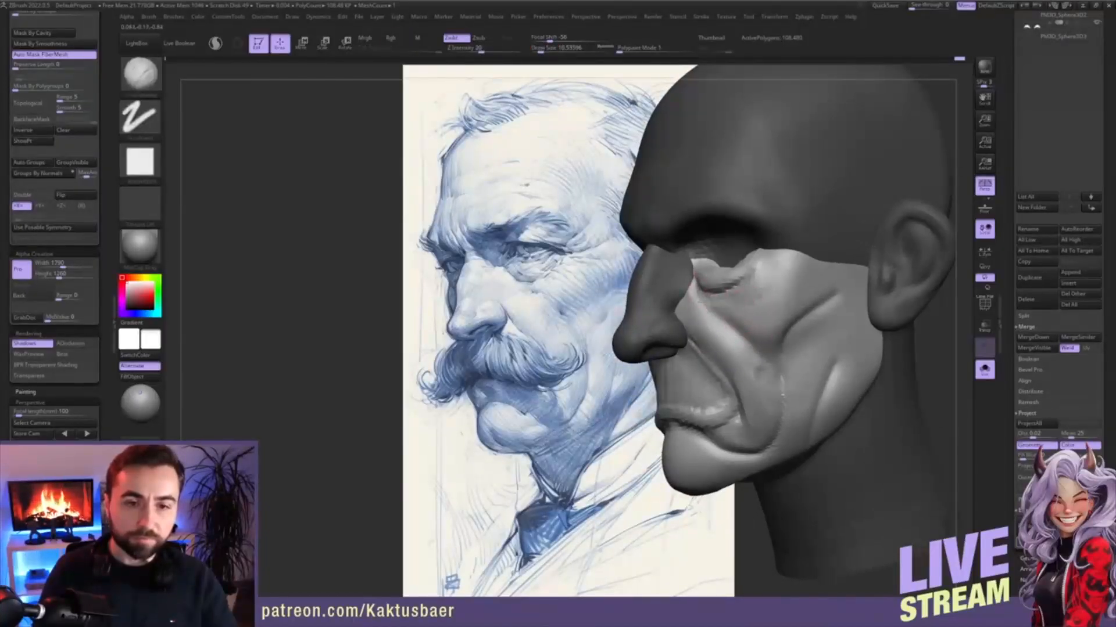
right_drag(718, 295, 758, 290)
mouse_move(758, 290)
mouse_down()
mouse_move(735, 283)
mouse_move(775, 280)
mouse_up()
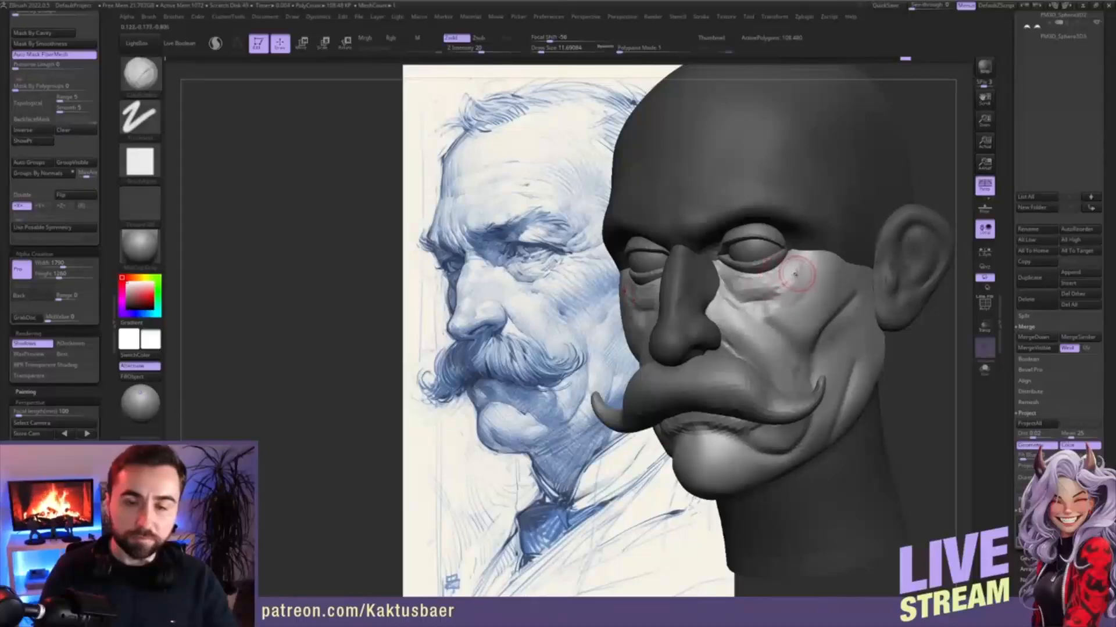
- Carve a crease from the outer eye corner down around the eye bag with the DamStandard brush
key(b)
key(d)
key(s)
mouse_move(802, 270)
mouse_down()
mouse_move(816, 256)
mouse_move(779, 292)
mouse_up()
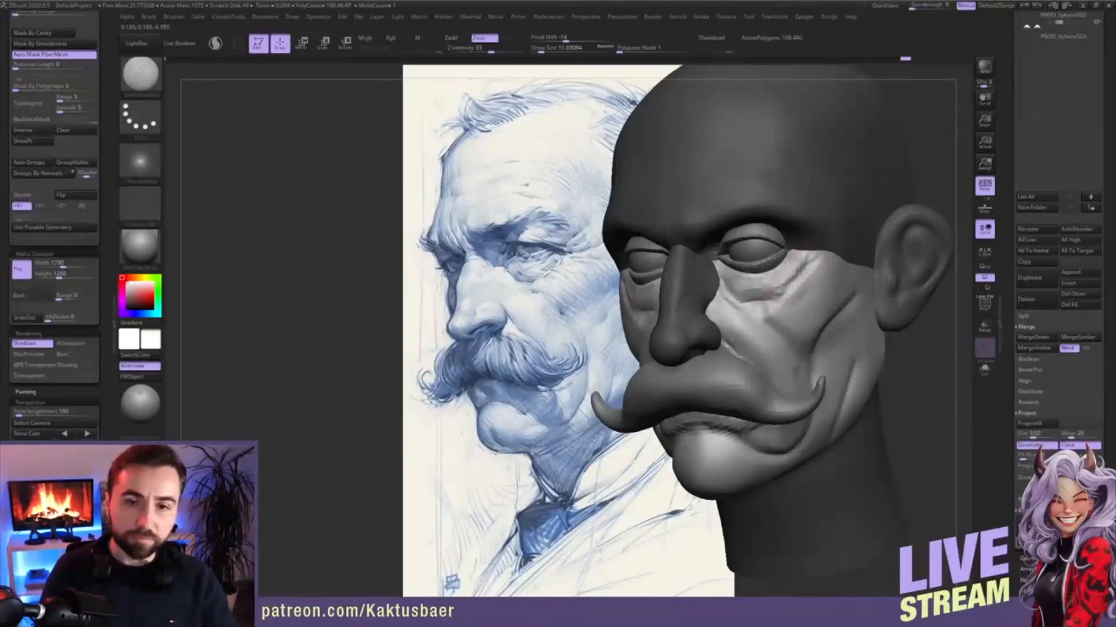
drag(815, 257, 770, 292)
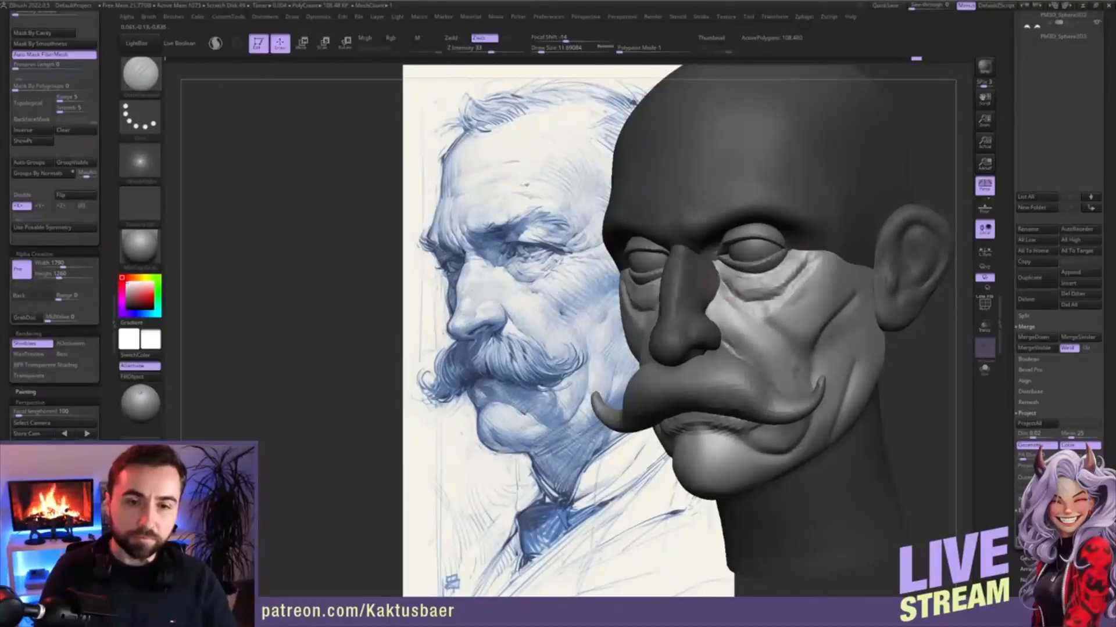
drag(809, 258, 781, 296)
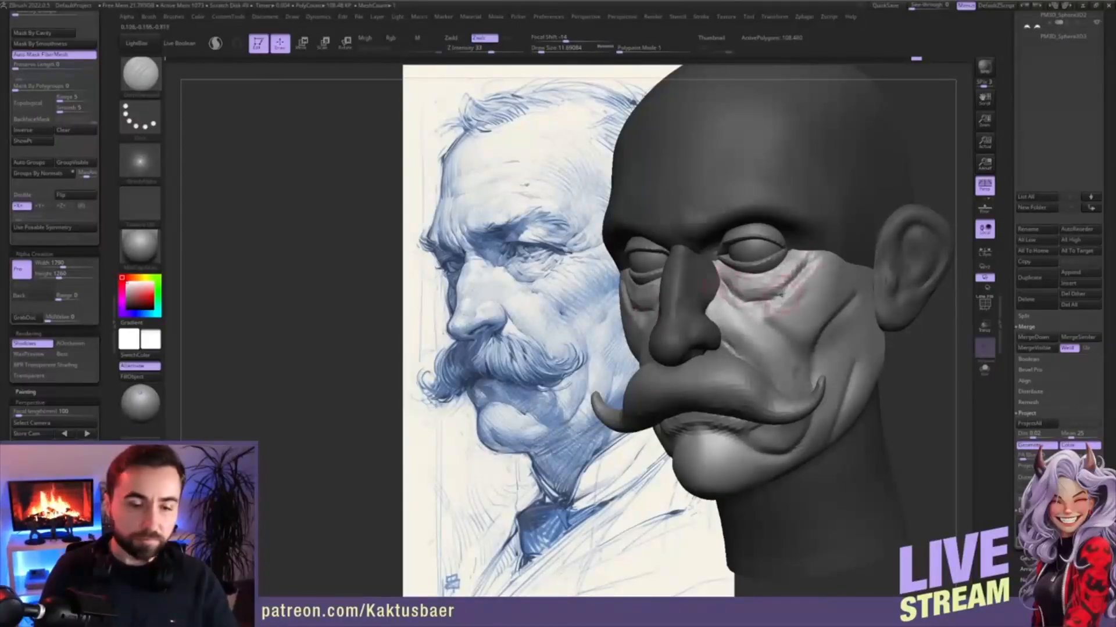
- Build up and smooth the folds of the eye bag and outer eye corner with a small ClayBuildup brush
key(b)
key(c)
key(b)
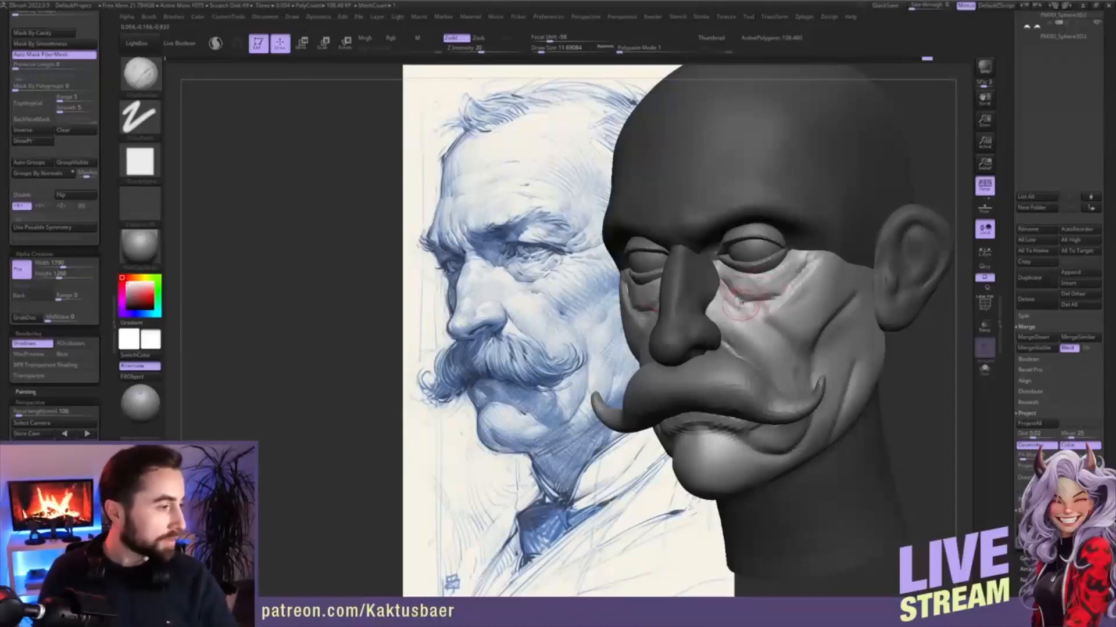
shift+drag(746, 280, 761, 277)
alt+right_drag(763, 267, 785, 256)
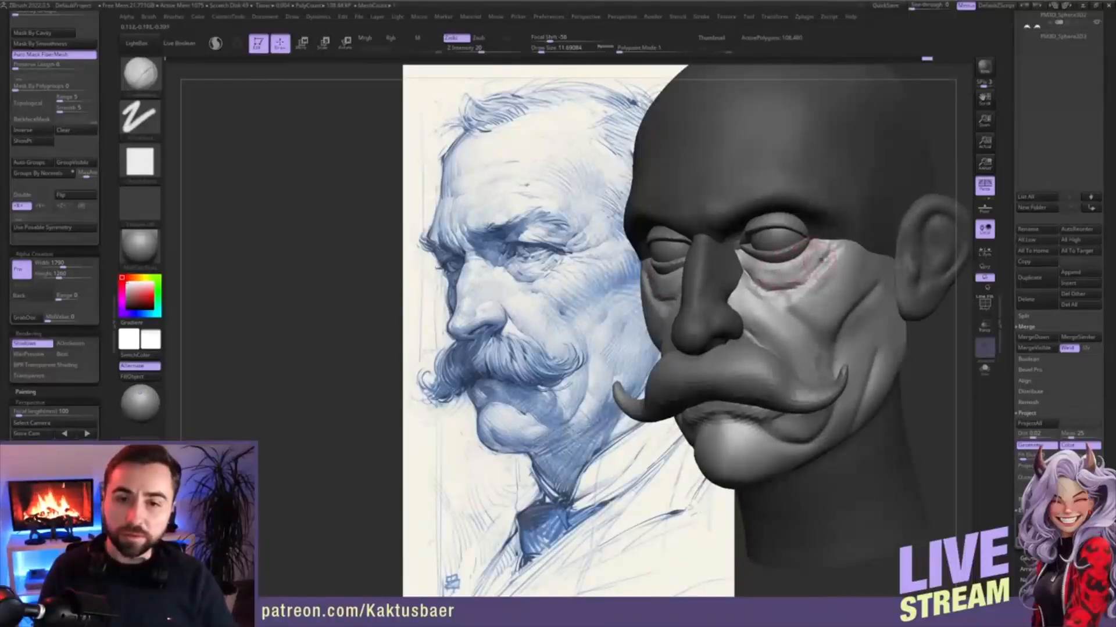
key([)
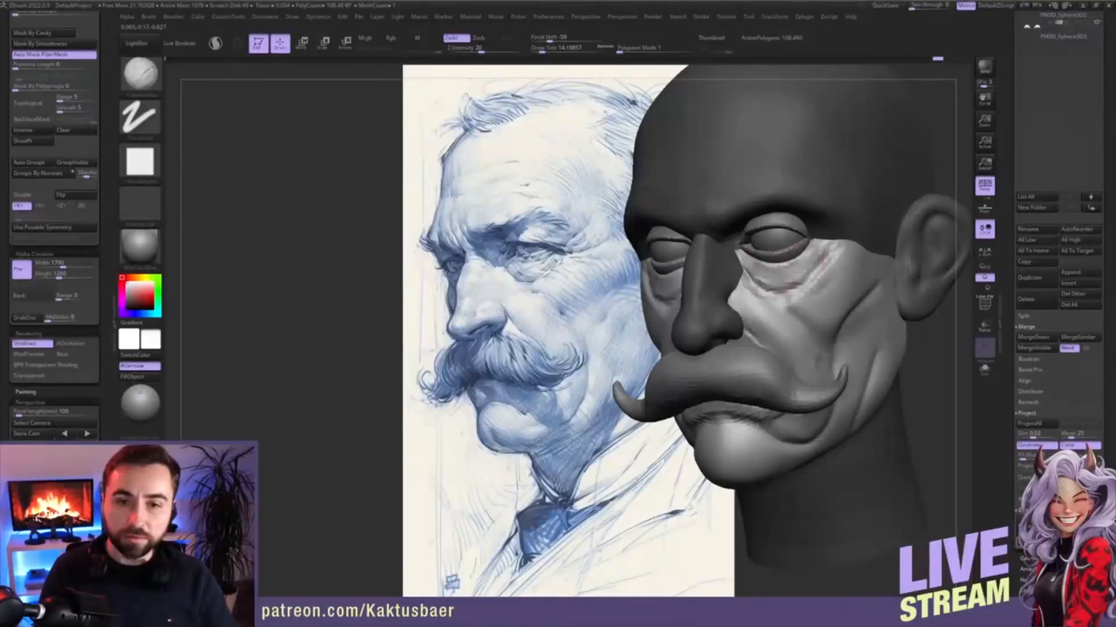
key([)
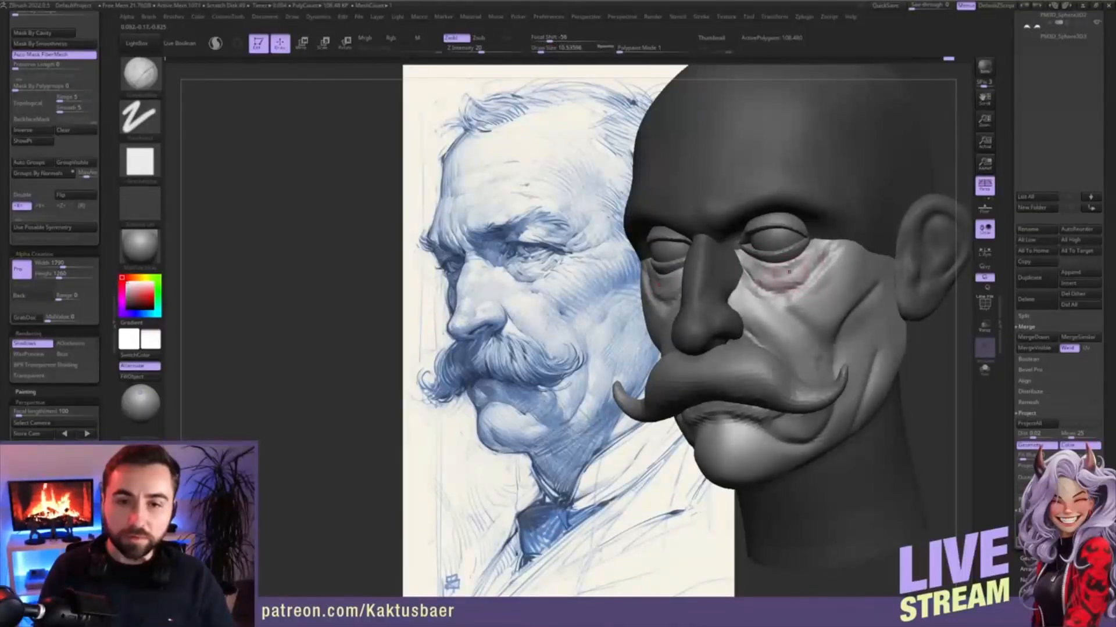
alt+right_drag(803, 271, 819, 266)
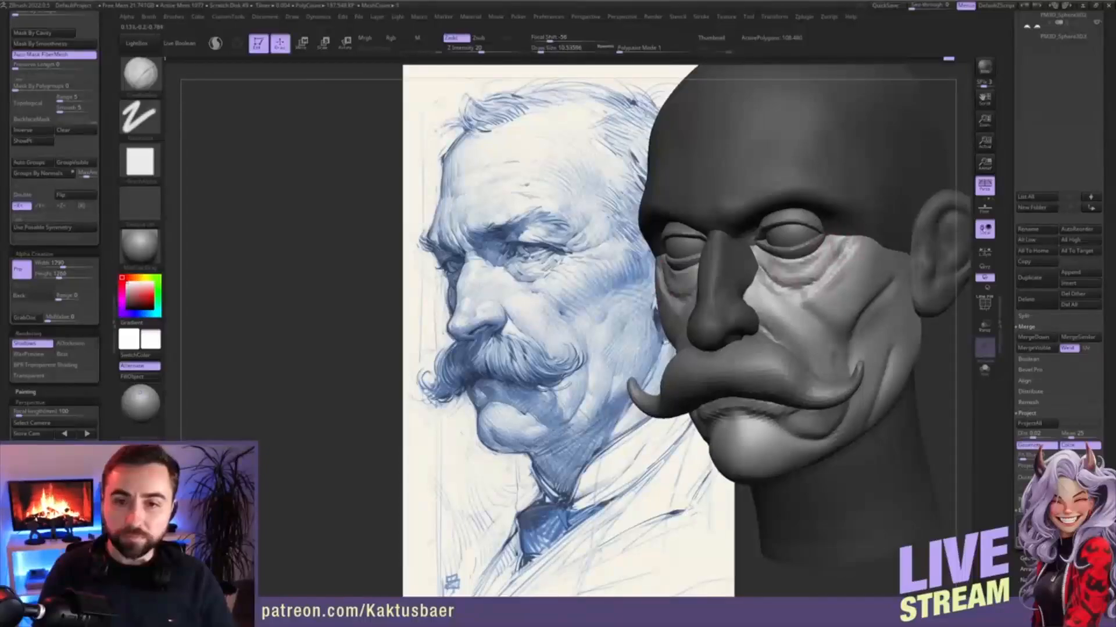
drag(857, 260, 839, 244)
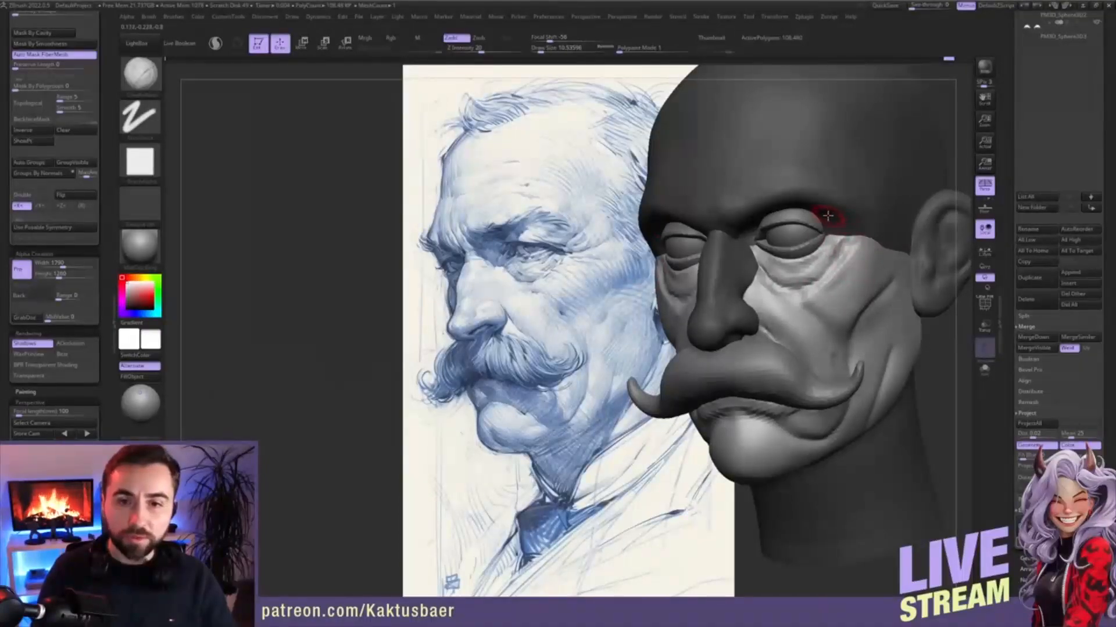
- Invert the mask to free the brow and eyelids, and add volume to the upper eyelid with ClayBuildup
key(ctrl+i)
mouse_move(828, 215)
alt+right_down()
mouse_move(798, 237)
mouse_move(785, 226)
mouse_move(801, 225)
mouse_move(789, 226)
alt+right_up()
key(alt+s)
mouse_move(816, 226)
mouse_down()
mouse_move(797, 216)
mouse_move(747, 233)
mouse_up()
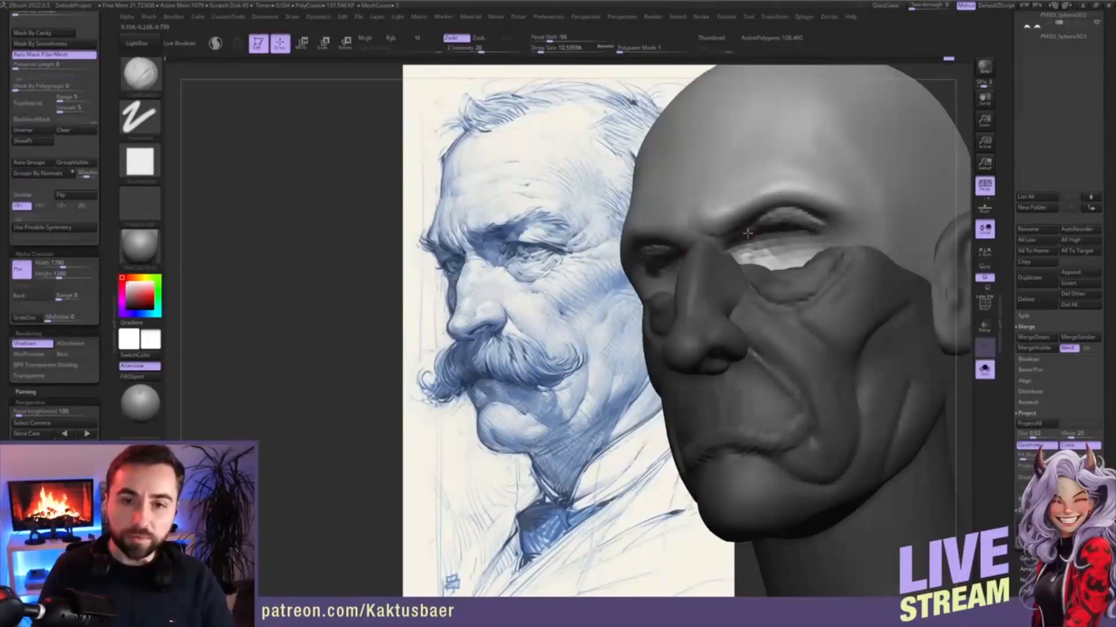
key(alt+s)
right_drag(784, 228, 815, 234)
key(alt+s)
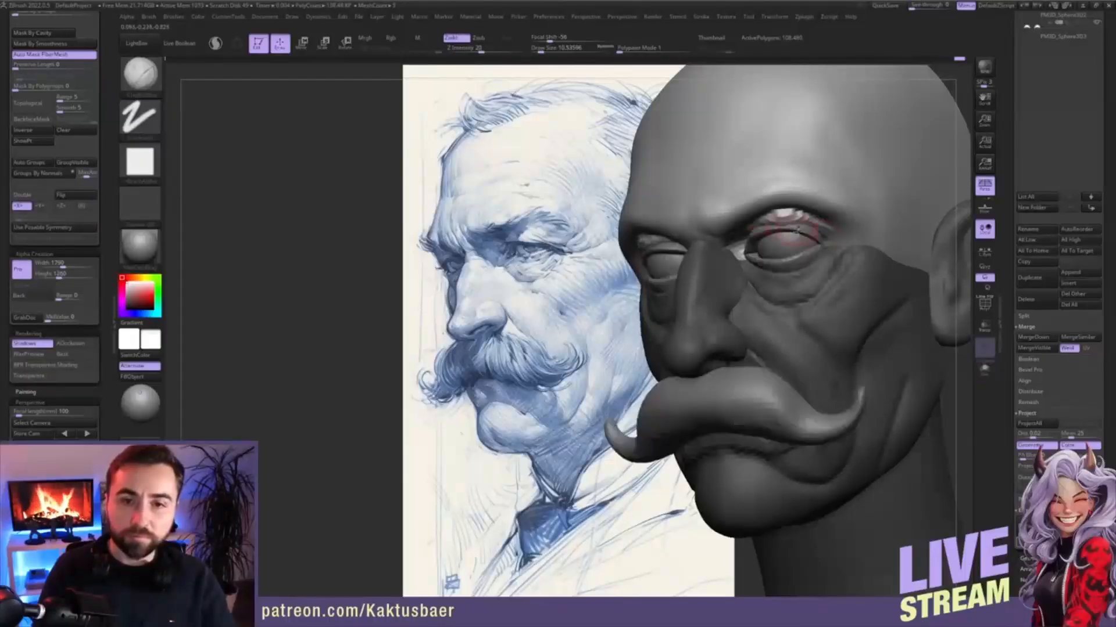
key(alt+s)
right_drag(781, 234, 801, 242)
- Adjust the shape of the upper eyelid around the eyeball with a resized Move brush
key(b)
key(m)
key(v)
key(bracketright)
key(bracketright)
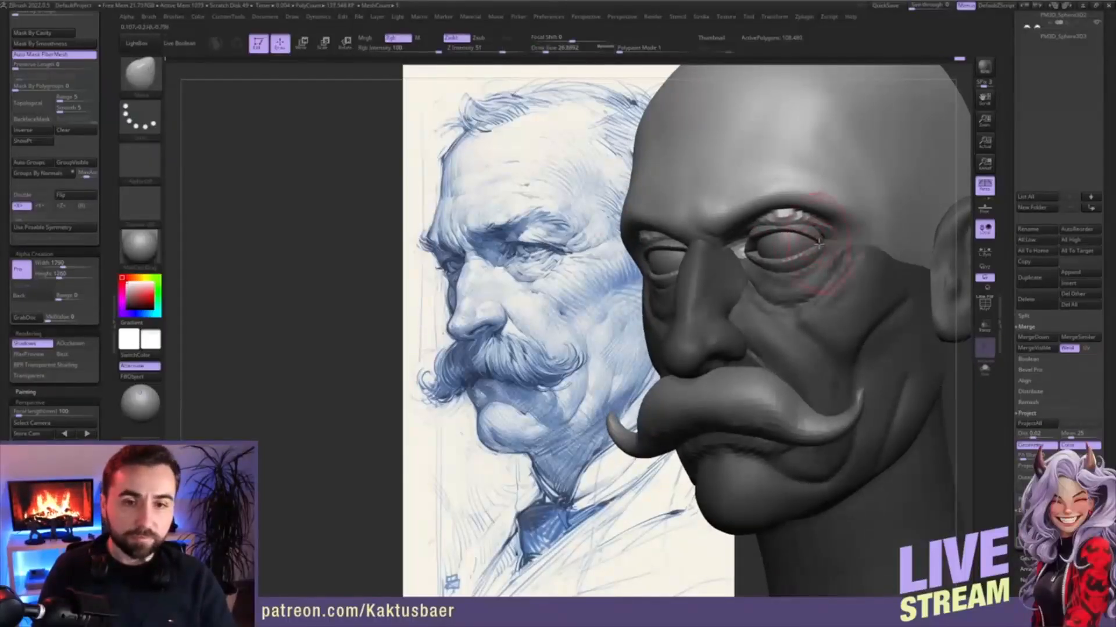
key(bracketleft)
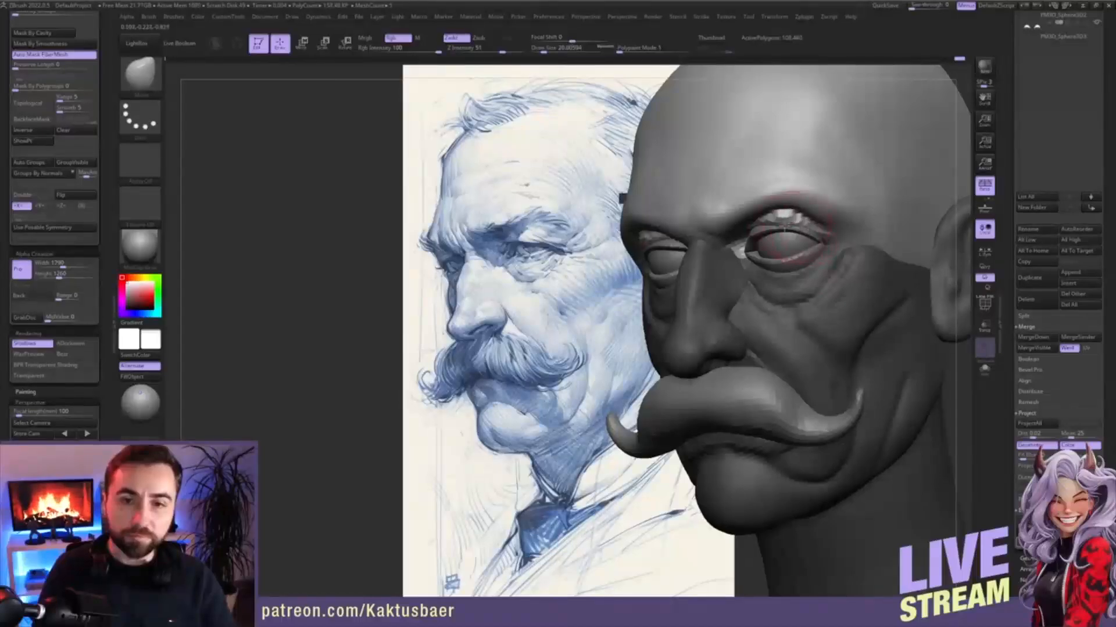
right_drag(789, 226, 754, 232)
key(bracketleft)
- Build up the skin fold over the upper eyelid from the inner to the outer eye corner with ClayBuildup
key(1)
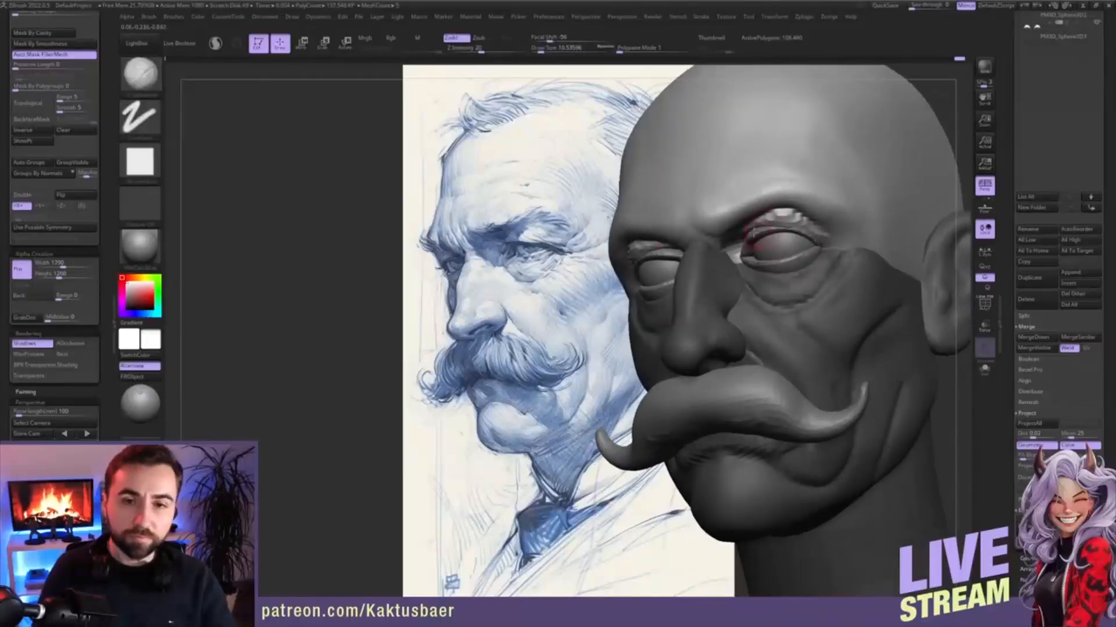
mouse_move(759, 228)
mouse_down()
mouse_move(815, 222)
mouse_move(825, 235)
mouse_up()
key(bracketright)
right_drag(872, 228, 835, 232)
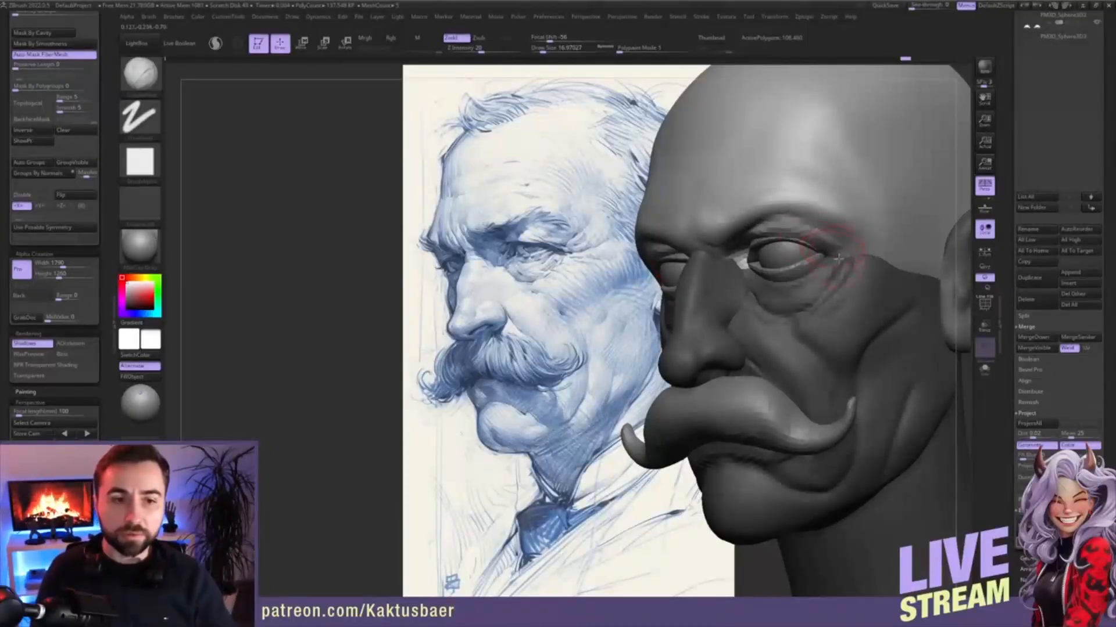
mouse_move(819, 234)
right_down()
mouse_move(792, 237)
mouse_move(813, 272)
right_up()
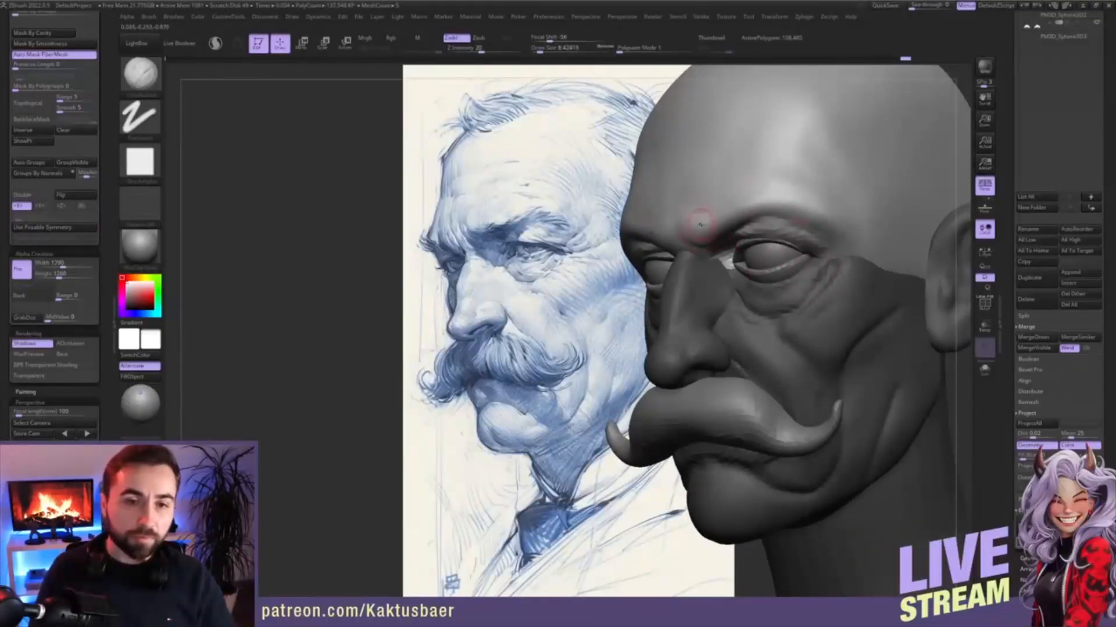
- Carve vertical frown lines between the eyebrows with the DamStandard brush
key(b)
key(d)
key(s)
right_drag(685, 231, 687, 223)
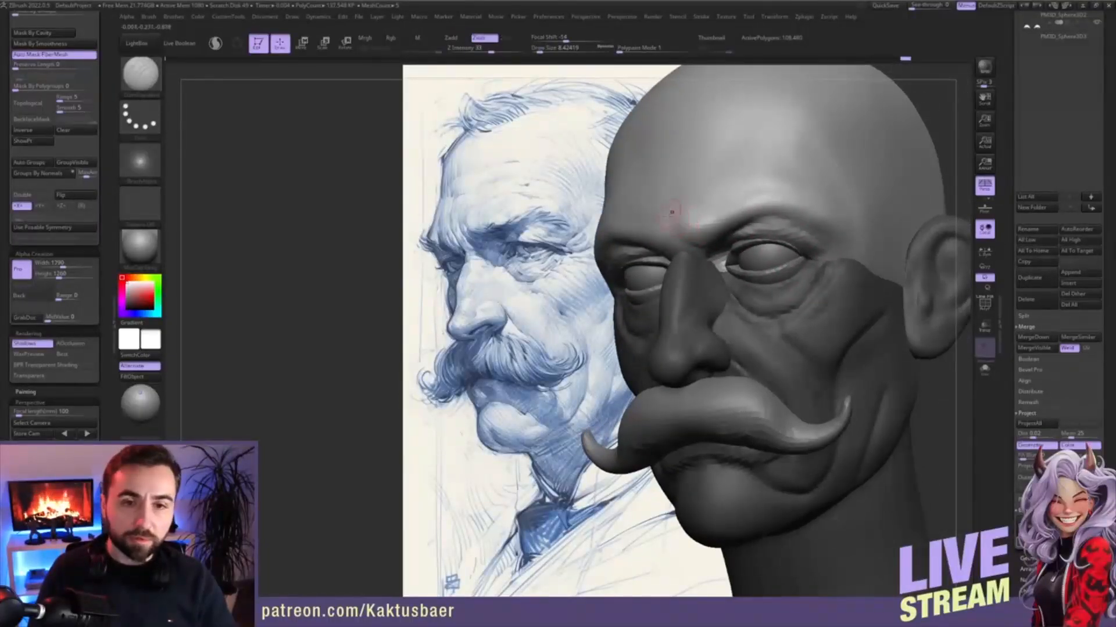
drag(680, 206, 701, 234)
right_drag(697, 235, 721, 235)
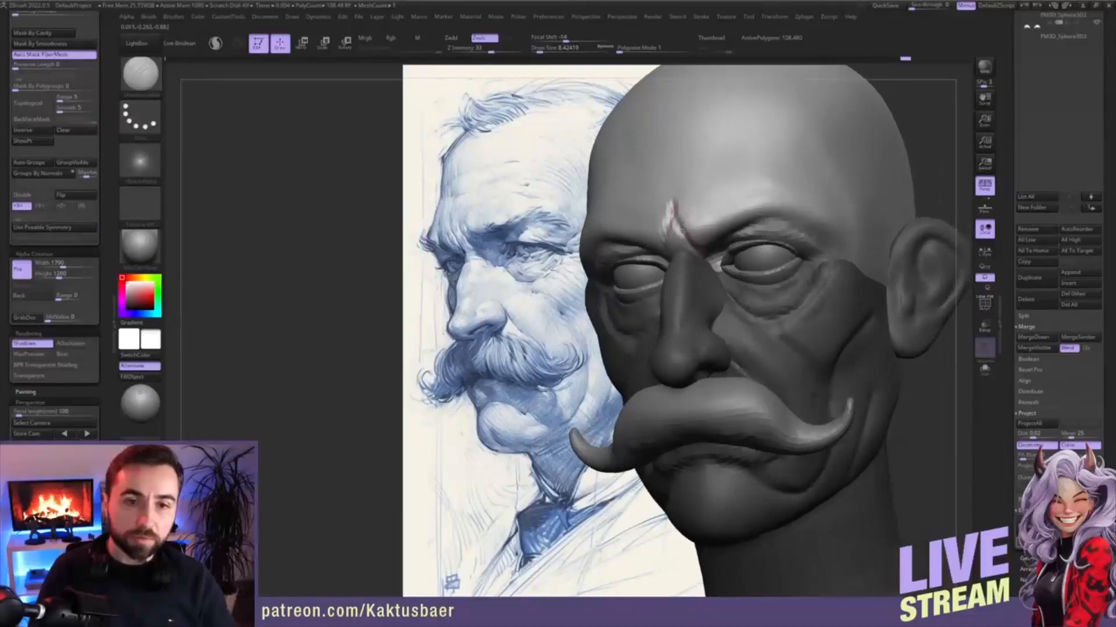
mouse_move(679, 214)
mouse_down()
mouse_move(667, 232)
mouse_move(665, 194)
mouse_up()
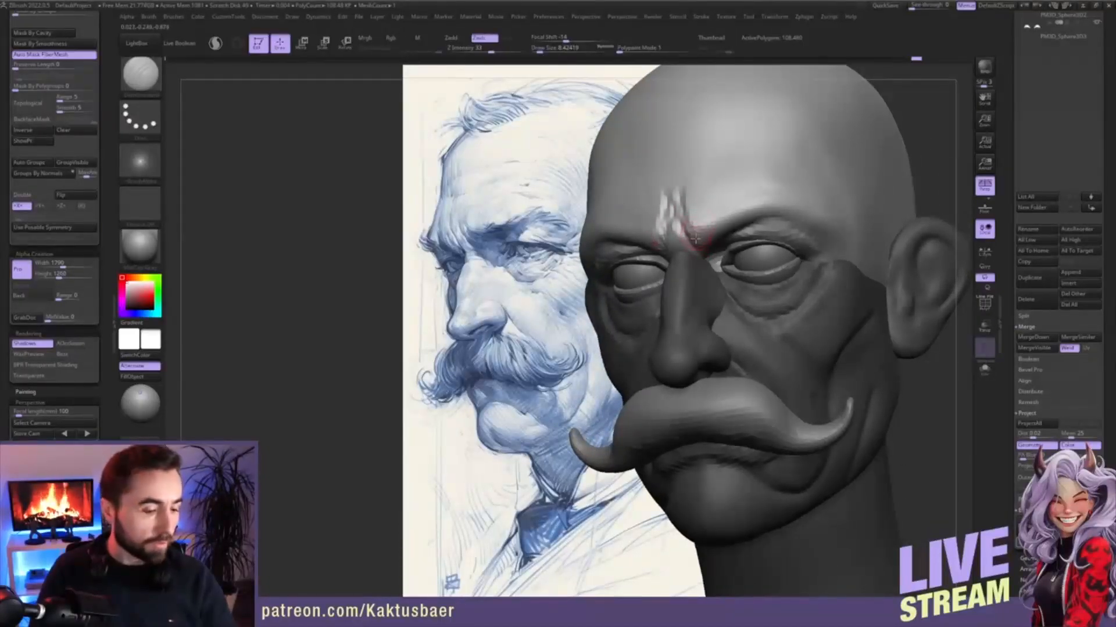
- Build up the frown folds between the eyebrows with ClayBuildup and smooth them into the forehead
key(b)
key(s)
key(t)
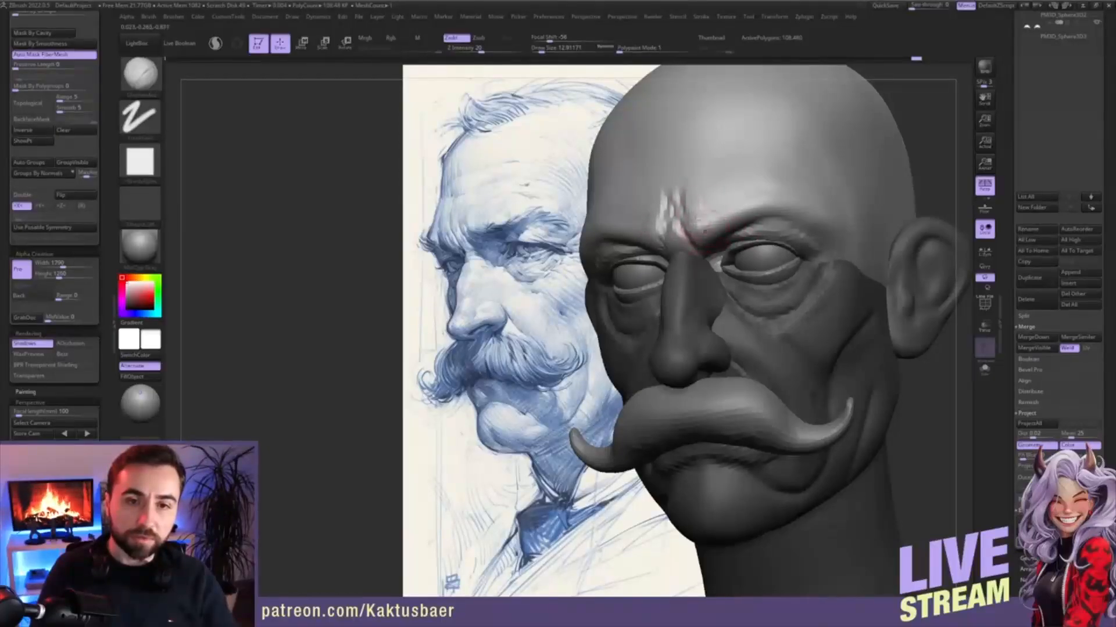
mouse_move(667, 209)
mouse_down()
mouse_move(674, 229)
mouse_move(680, 165)
mouse_move(703, 229)
mouse_up()
key(])
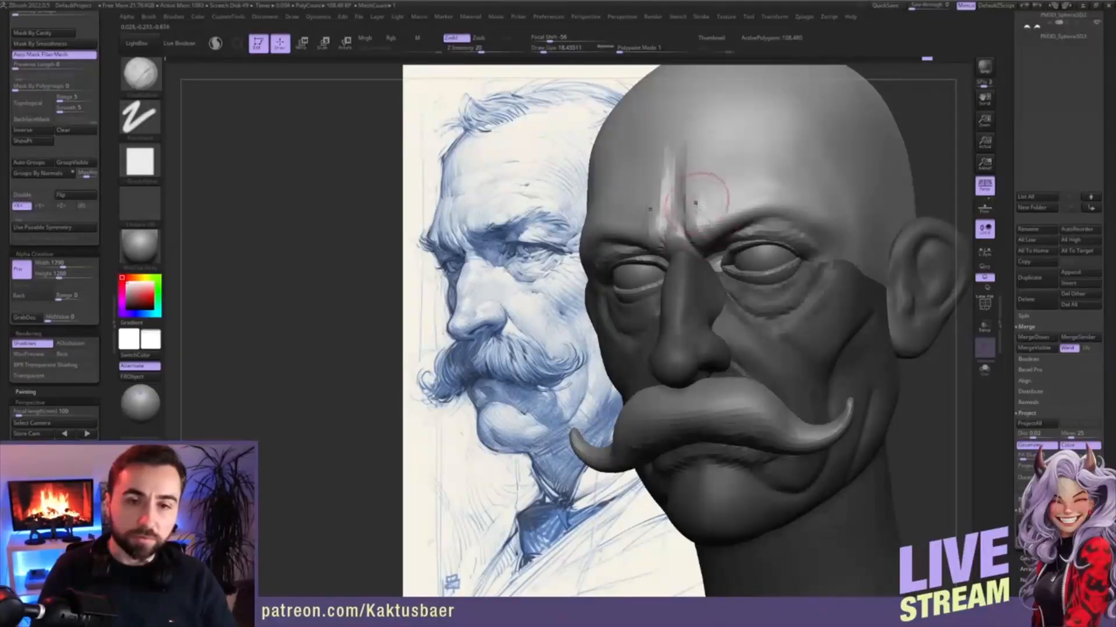
mouse_move(706, 181)
shift+mouse_down()
mouse_move(699, 223)
mouse_move(704, 195)
shift+mouse_up()
key(s)
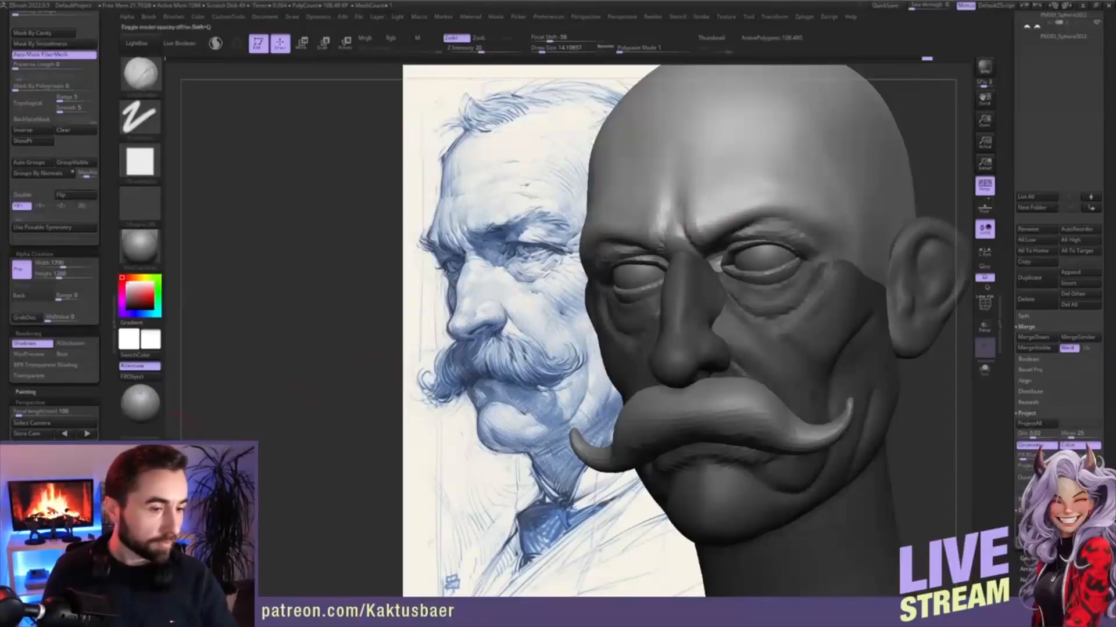
- Carve the forehead wrinkles and temple line with DamStandard, following the reference overlaid in the stored camera view
click(87, 434)
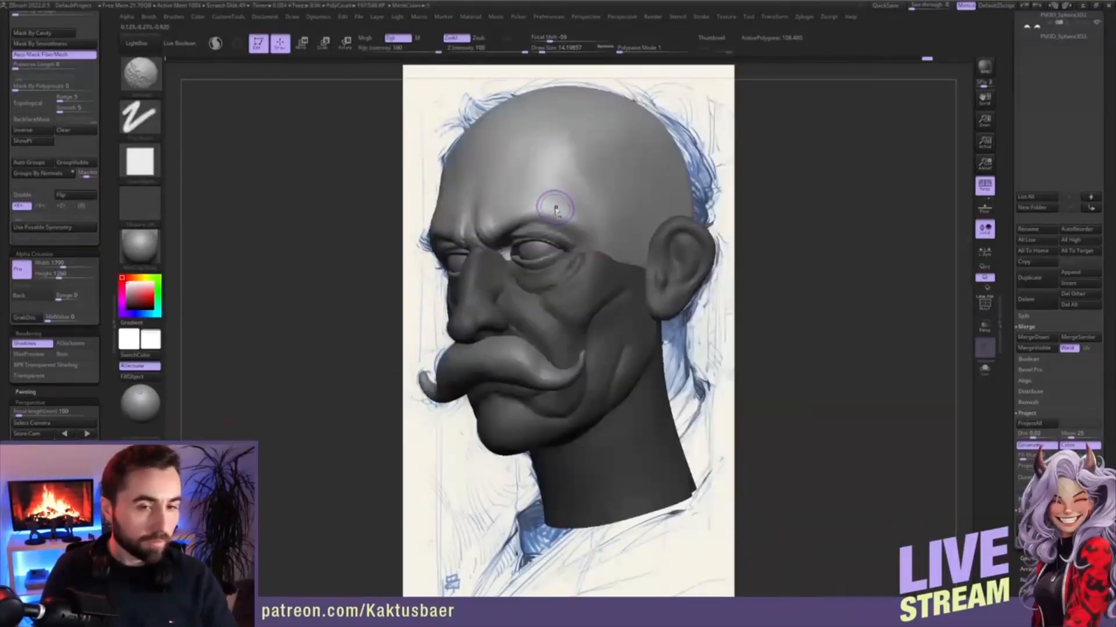
key(shift+r)
key(b)
key(d)
key(s)
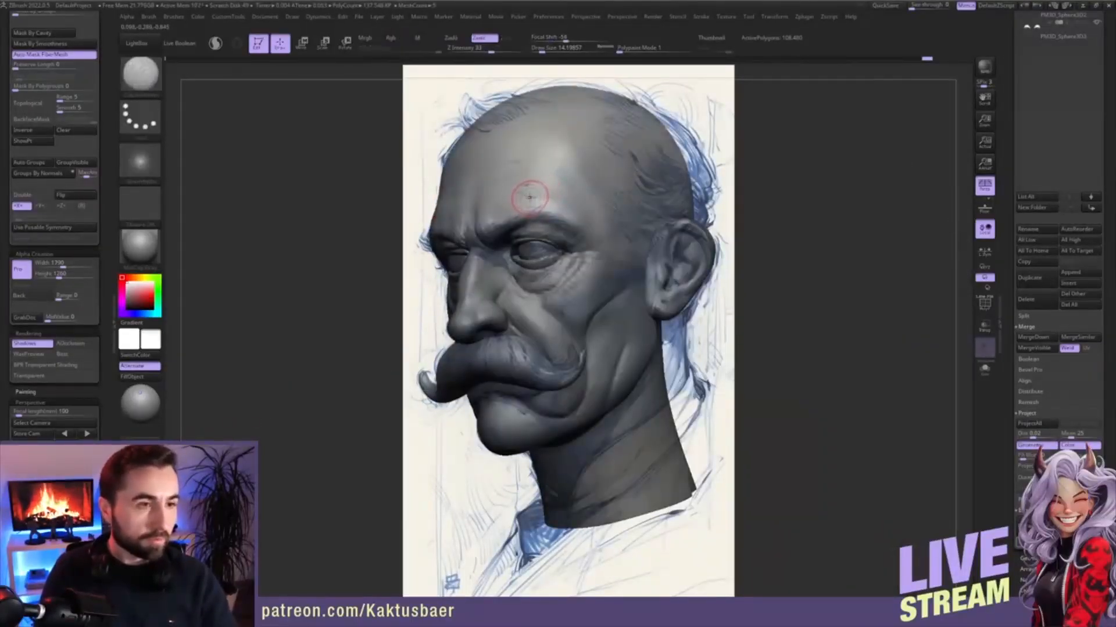
key(bracketleft)
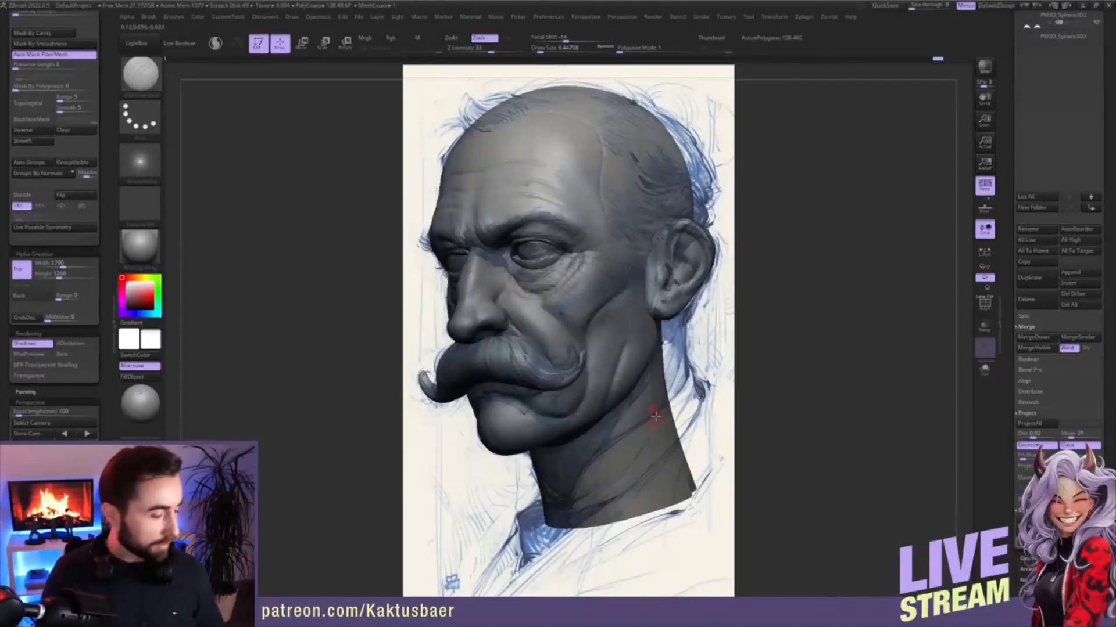
- Free the neck from the mask and pull its back edge outward with a large Move brush
ctrl+drag(719, 407, 734, 415)
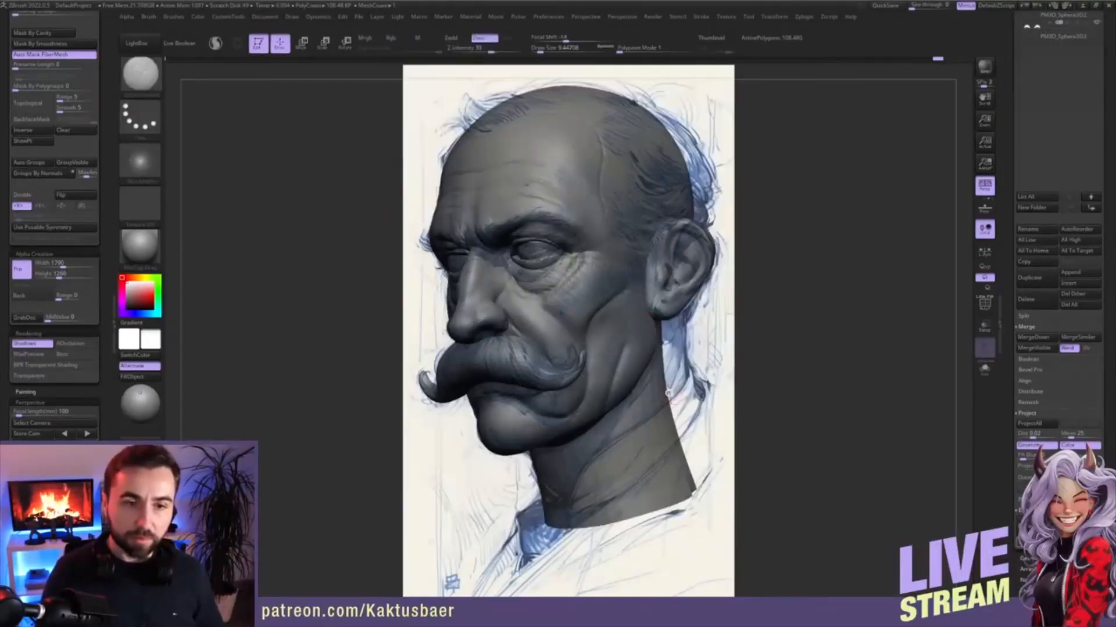
key(s)
drag(657, 398, 674, 399)
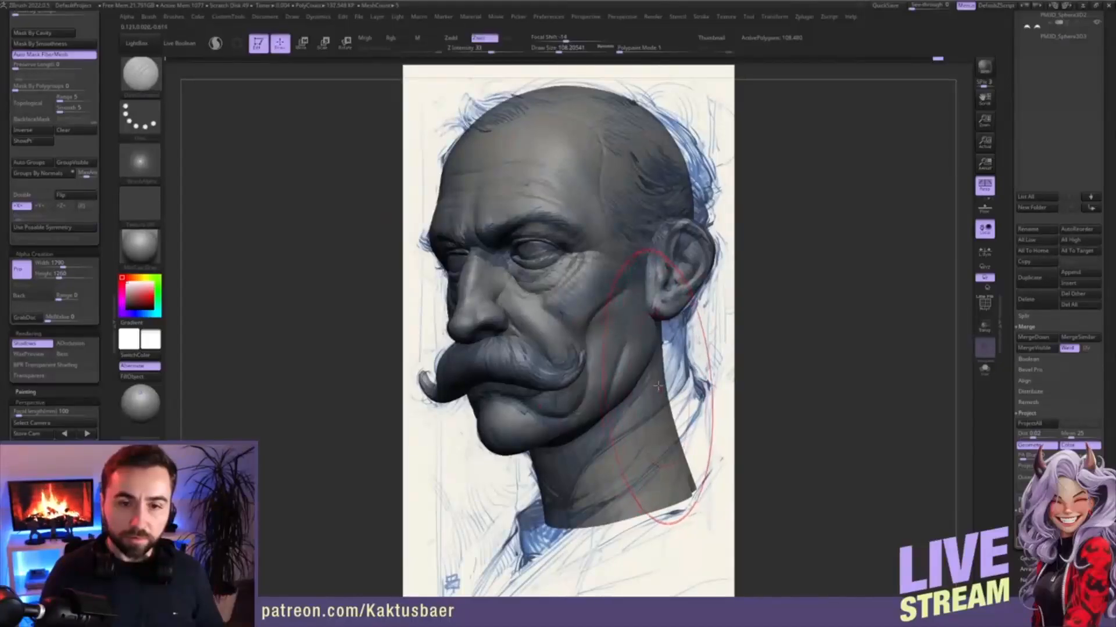
key(b)
key(m)
key(v)
key(])
key(])
key(])
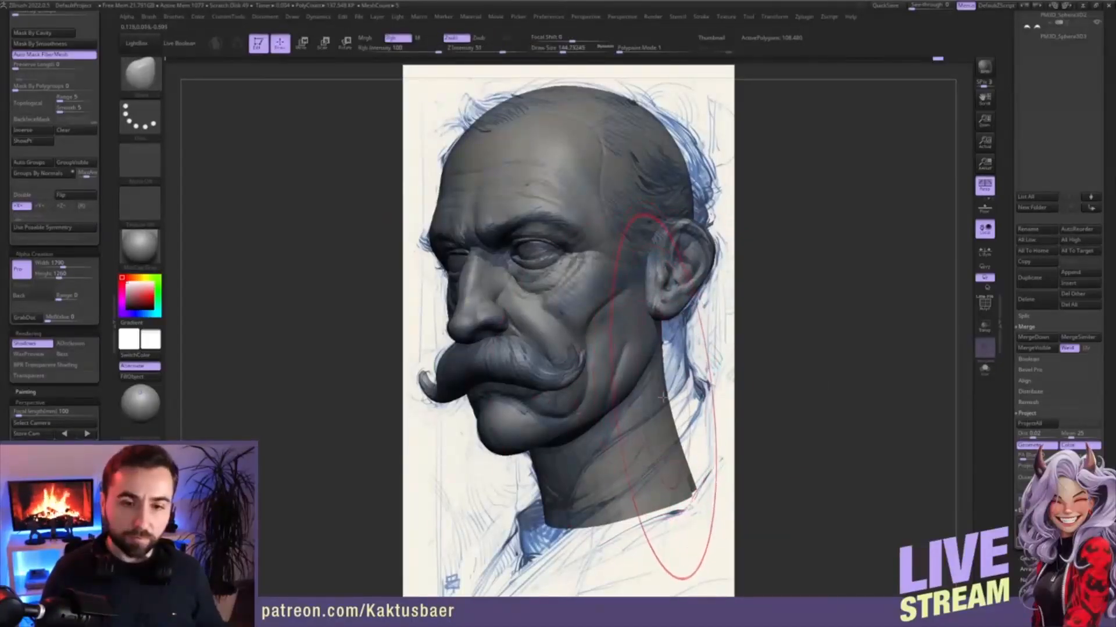
drag(661, 389, 687, 388)
mouse_move(796, 406)
mouse_down()
mouse_move(704, 404)
mouse_move(721, 409)
mouse_up()
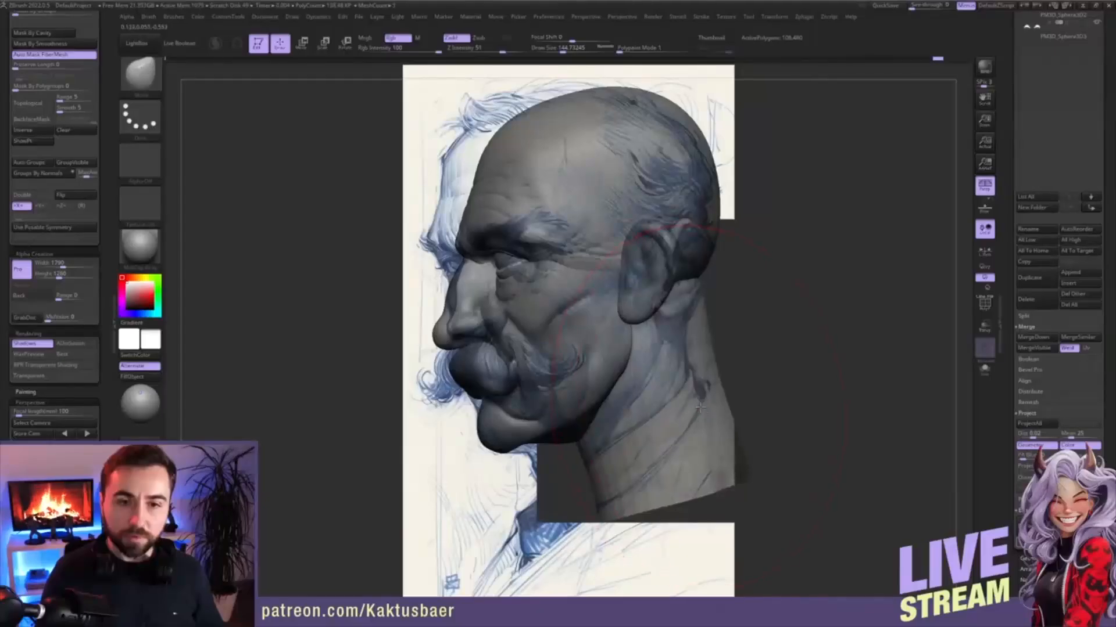
- Return to the stored camera view and widen the lower back of the neck to match the reference
key(1)
click(87, 472)
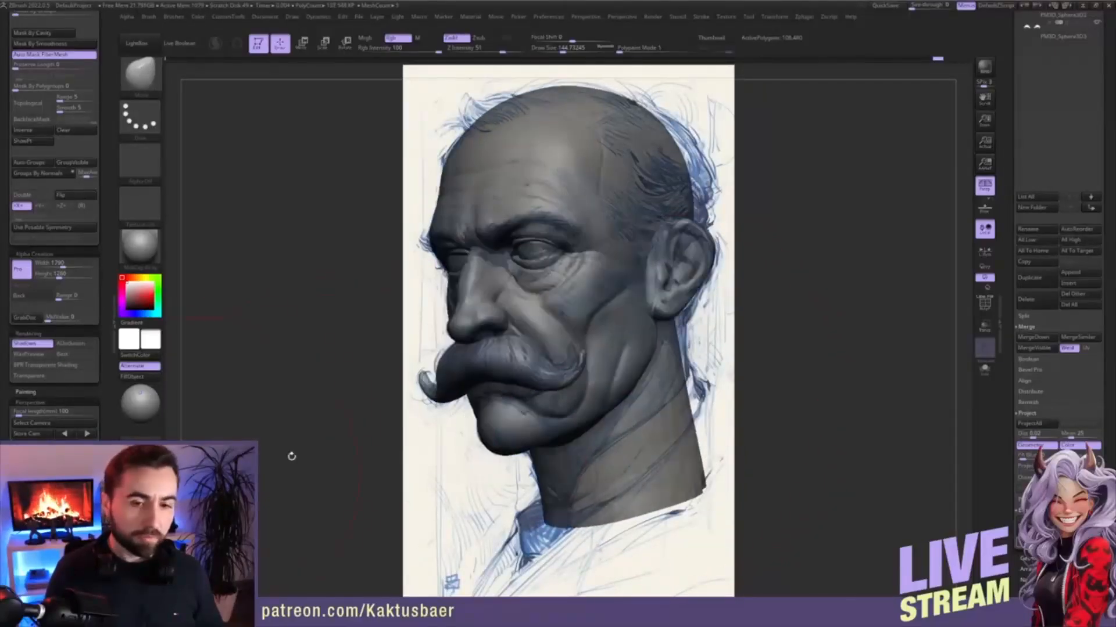
drag(685, 326, 677, 327)
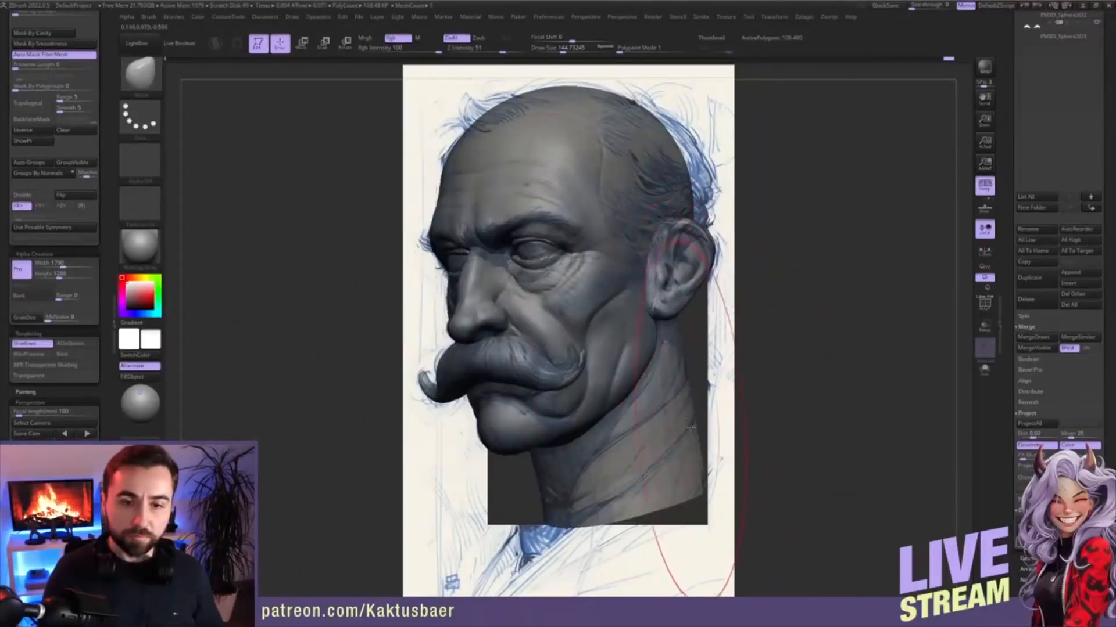
drag(696, 430, 702, 433)
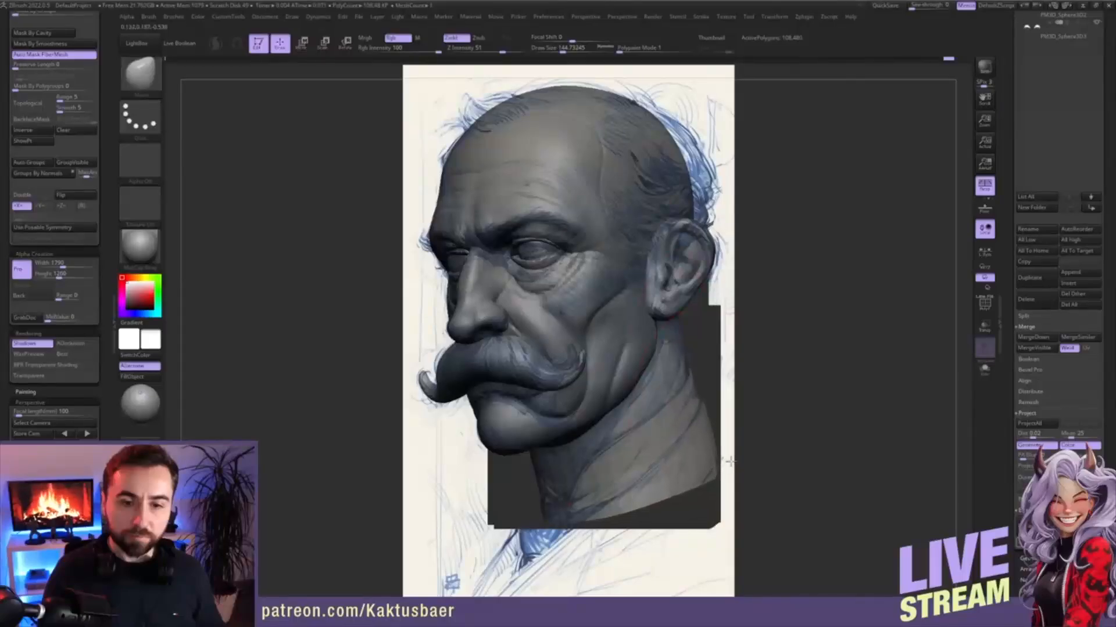
right_drag(726, 458, 737, 453)
key(s)
drag(701, 435, 696, 436)
right_drag(680, 436, 699, 430)
drag(699, 431, 678, 383)
mouse_move(681, 391)
right_down()
mouse_move(633, 382)
mouse_move(668, 354)
right_up()
ctrl+right_drag(668, 354, 690, 291)
- Pull the crown and back of the skull outward in profile with a large Move brush, keeping the face and neck masked
key(w)
drag(687, 226, 701, 223)
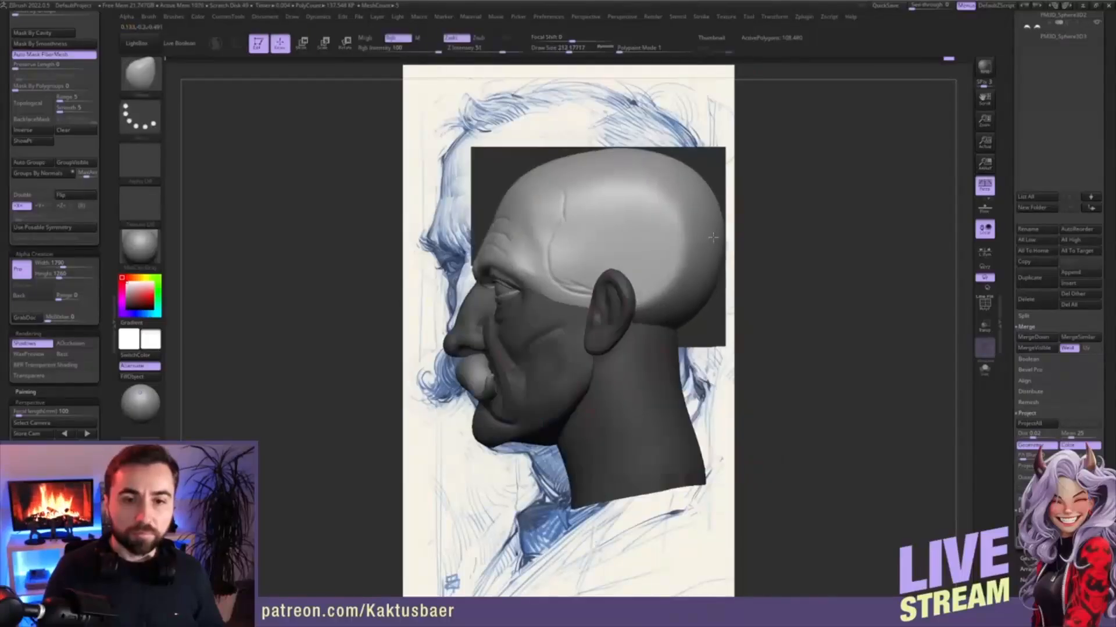
drag(601, 182, 625, 175)
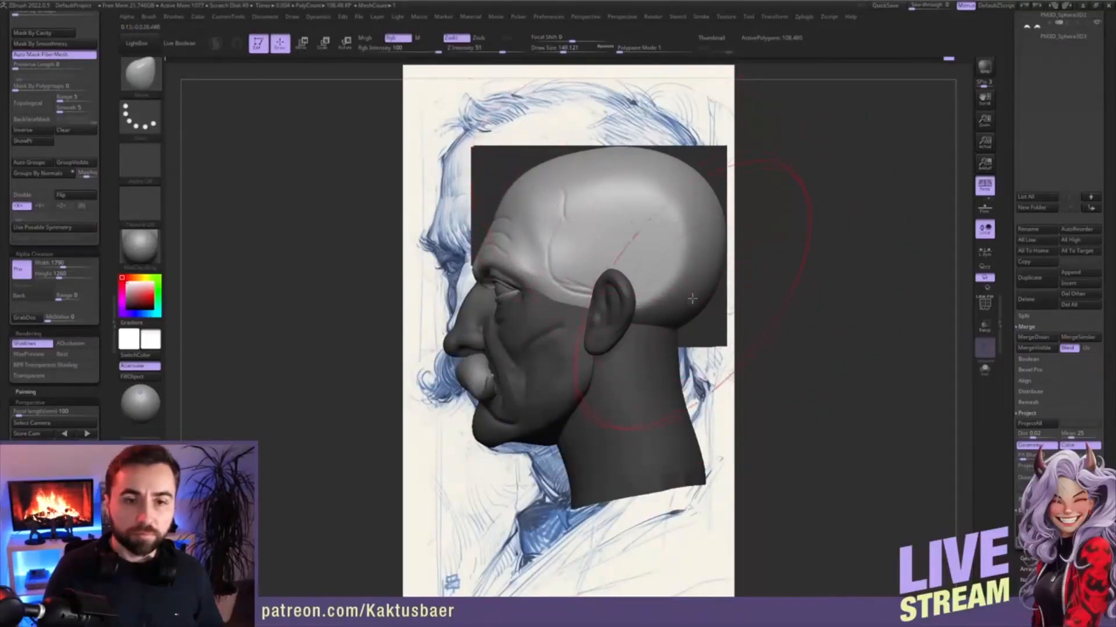
drag(690, 305, 705, 309)
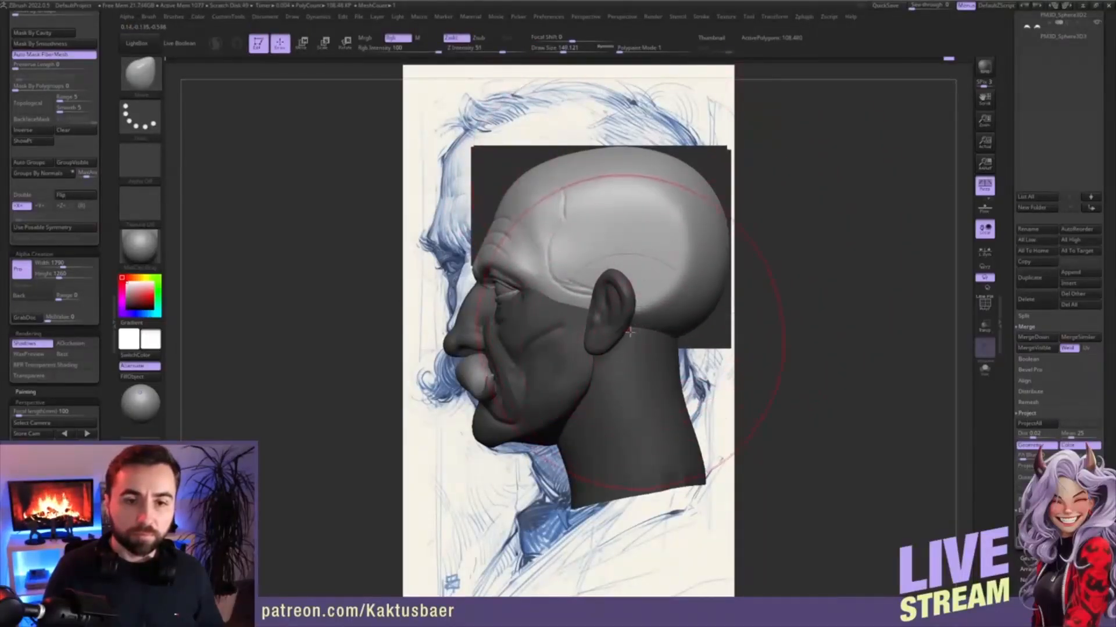
alt+right_drag(665, 283, 667, 292)
drag(715, 251, 724, 249)
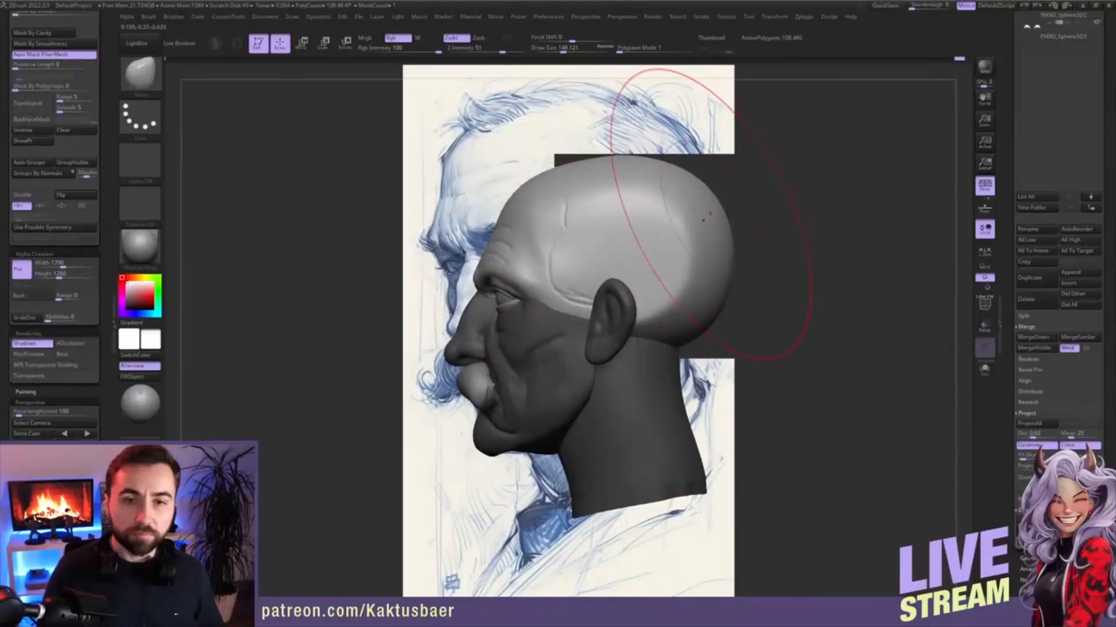
key(w)
key(q)
alt+right_drag(702, 235, 705, 229)
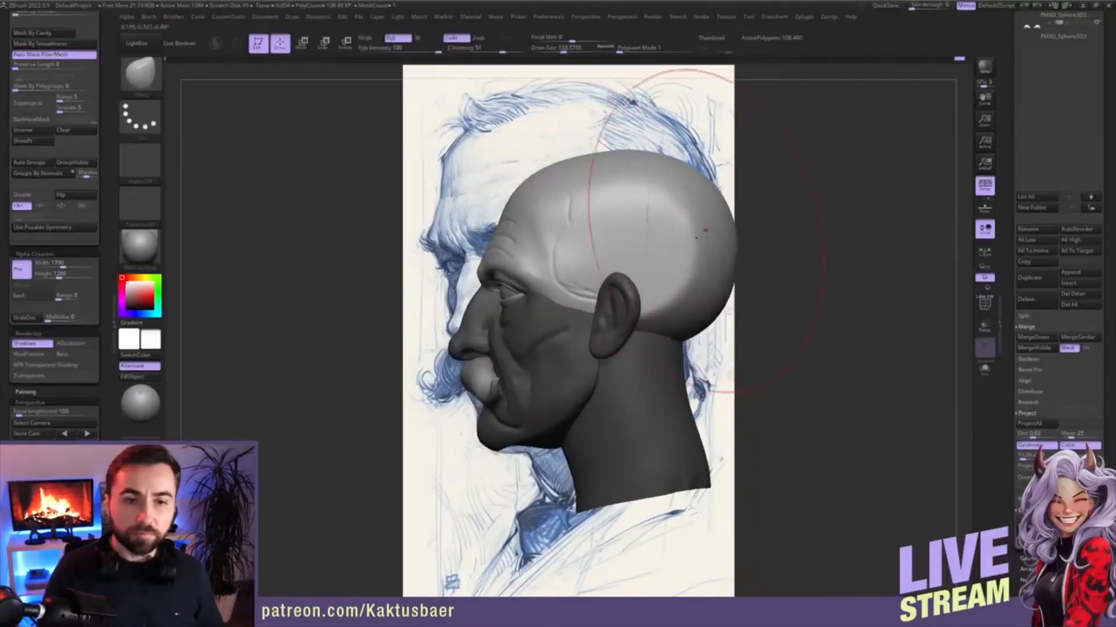
drag(709, 195, 712, 190)
drag(603, 167, 599, 160)
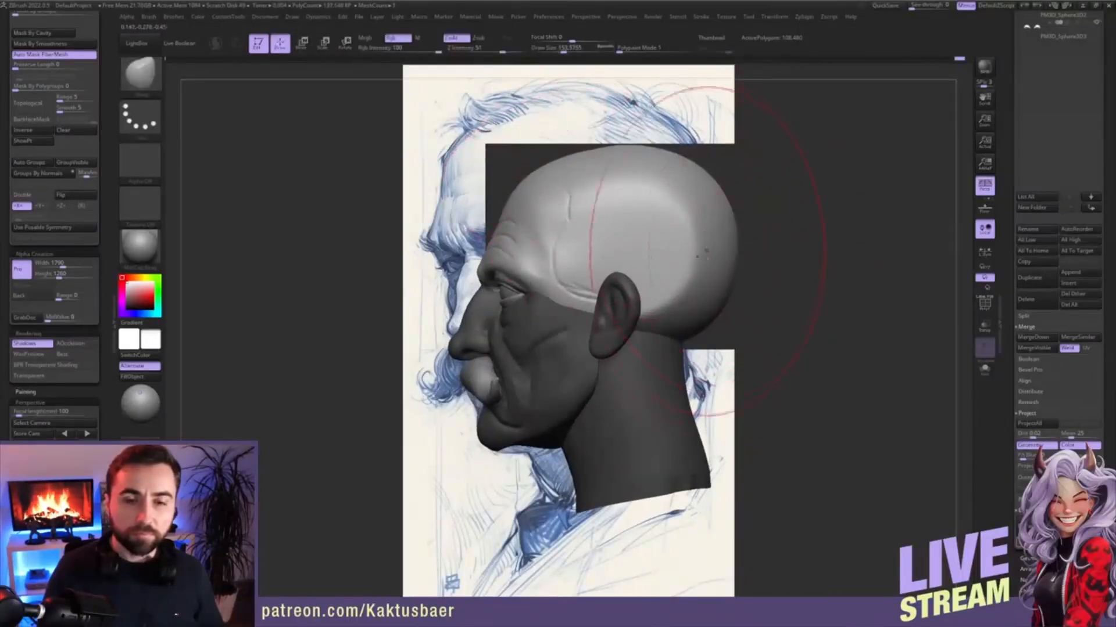
- Nudge the back of the skull into shape with the Move brush and mask the head so only the neck is free
drag(706, 303, 712, 311)
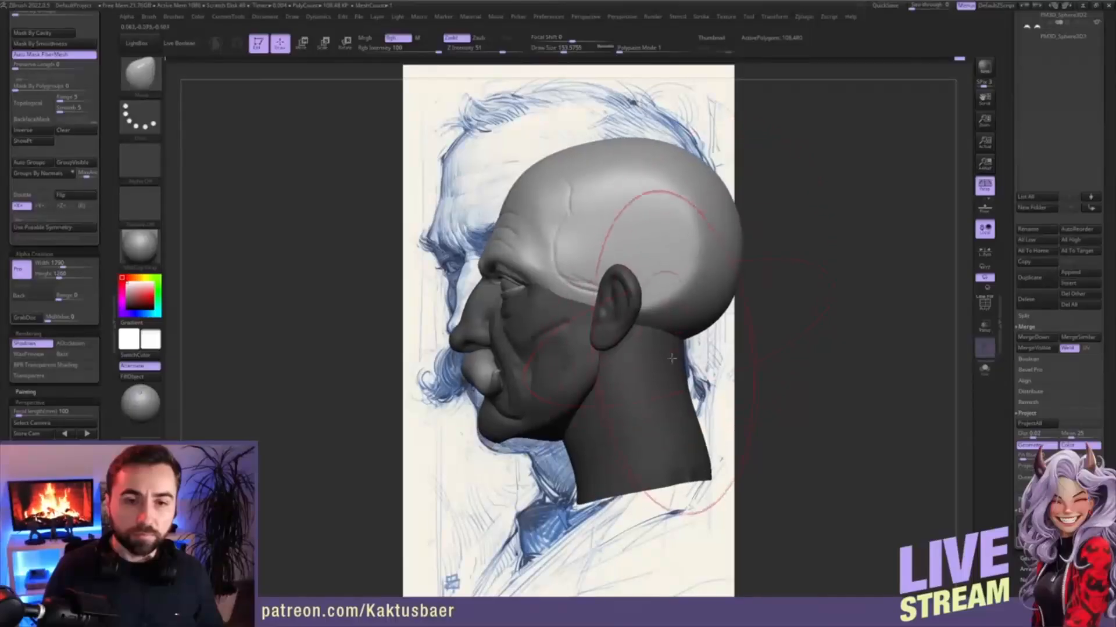
key(w)
alt+click(667, 391)
key(q)
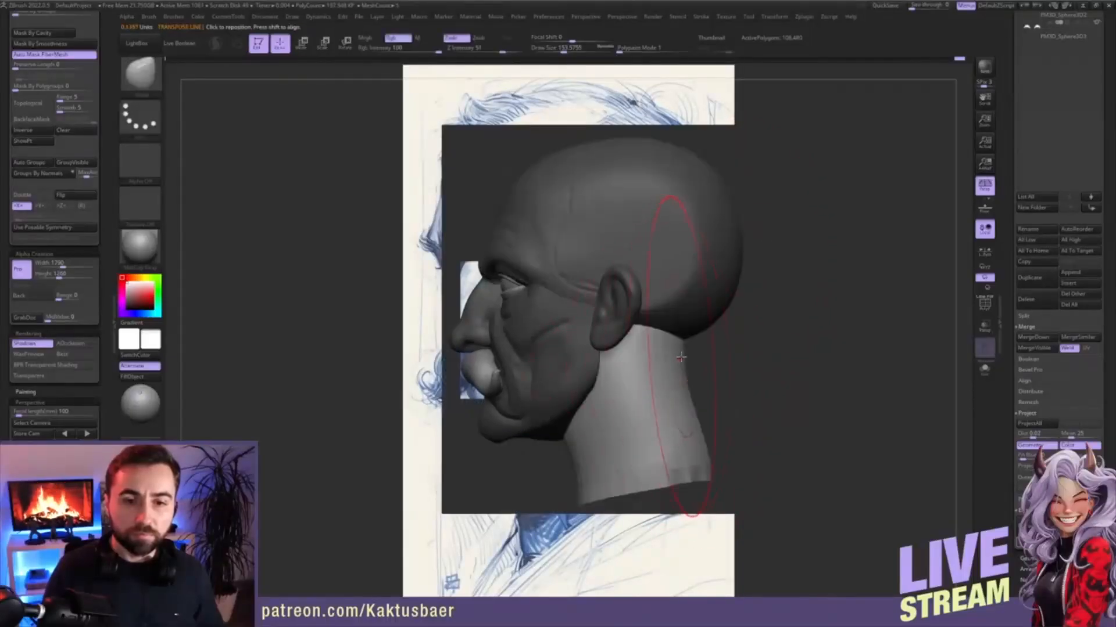
- Pull the back of the neck outward beneath the skull with the Move brush and smooth its jagged lower edge
drag(678, 356, 684, 352)
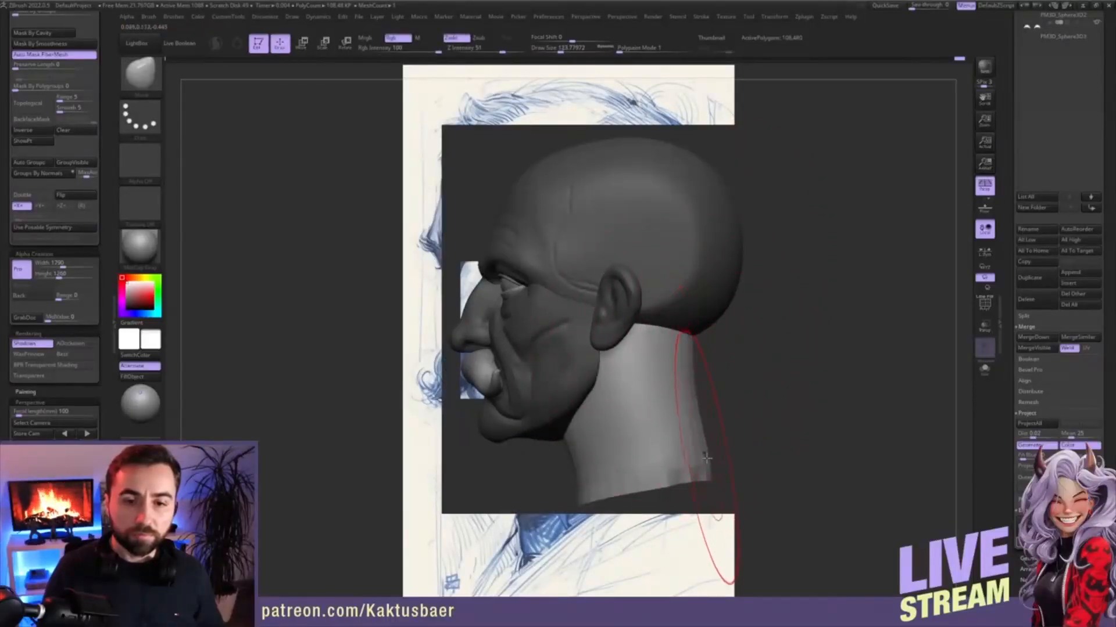
mouse_move(699, 438)
alt+right_down()
mouse_move(679, 384)
mouse_move(664, 416)
mouse_move(676, 429)
alt+right_up()
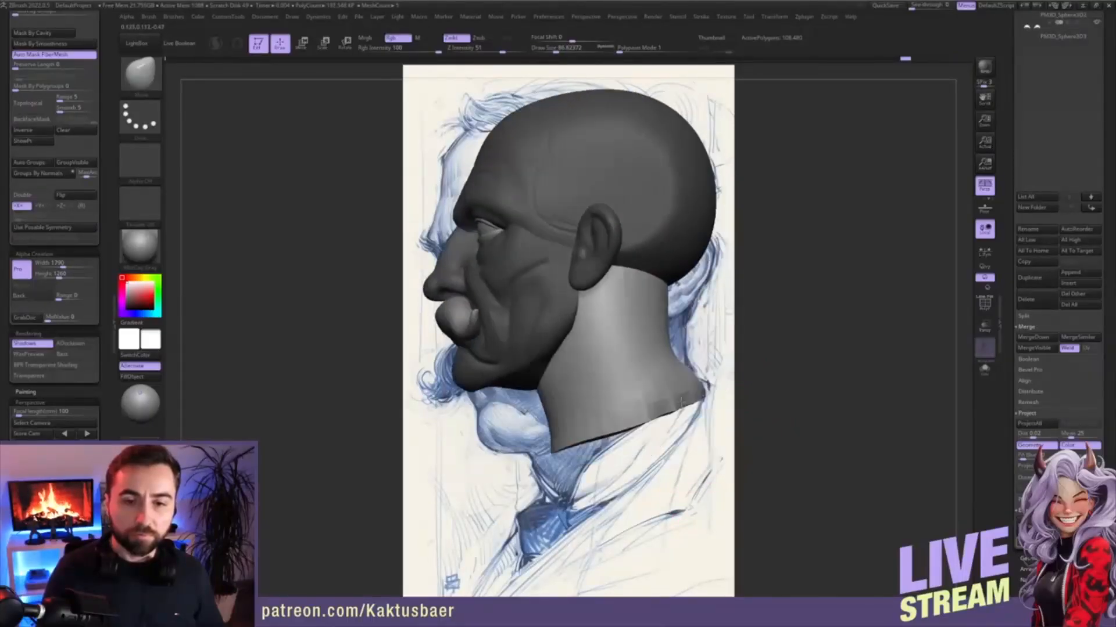
shift+drag(682, 367, 679, 377)
key(ctrl+z)
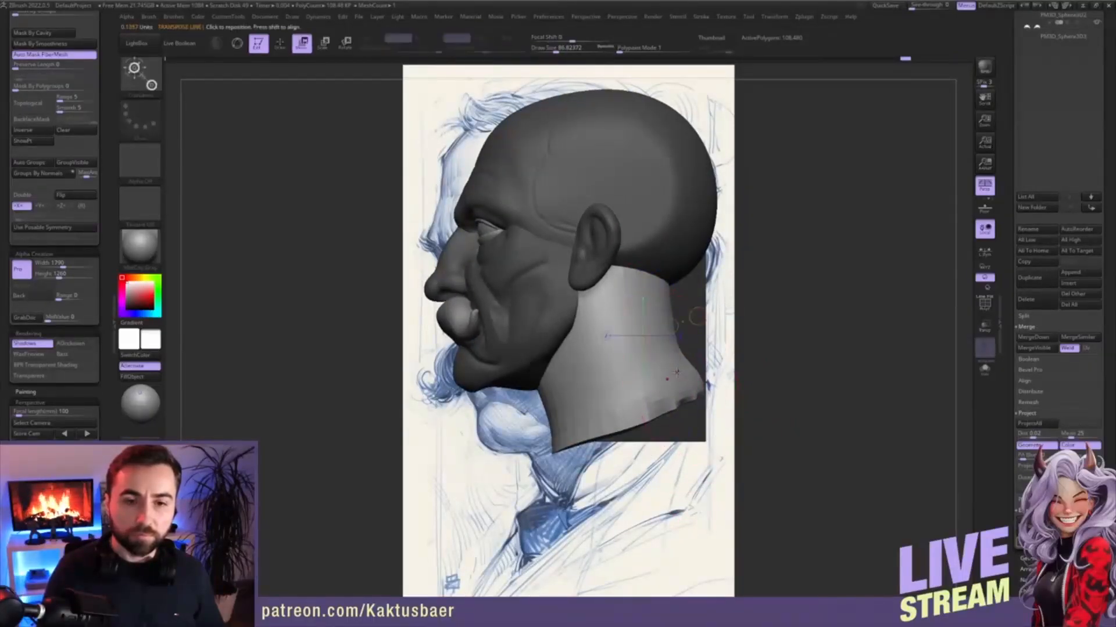
right_drag(660, 386, 664, 379)
mouse_move(694, 389)
shift+mouse_down()
mouse_move(583, 429)
mouse_move(697, 387)
shift+mouse_up()
right_drag(689, 381, 679, 366)
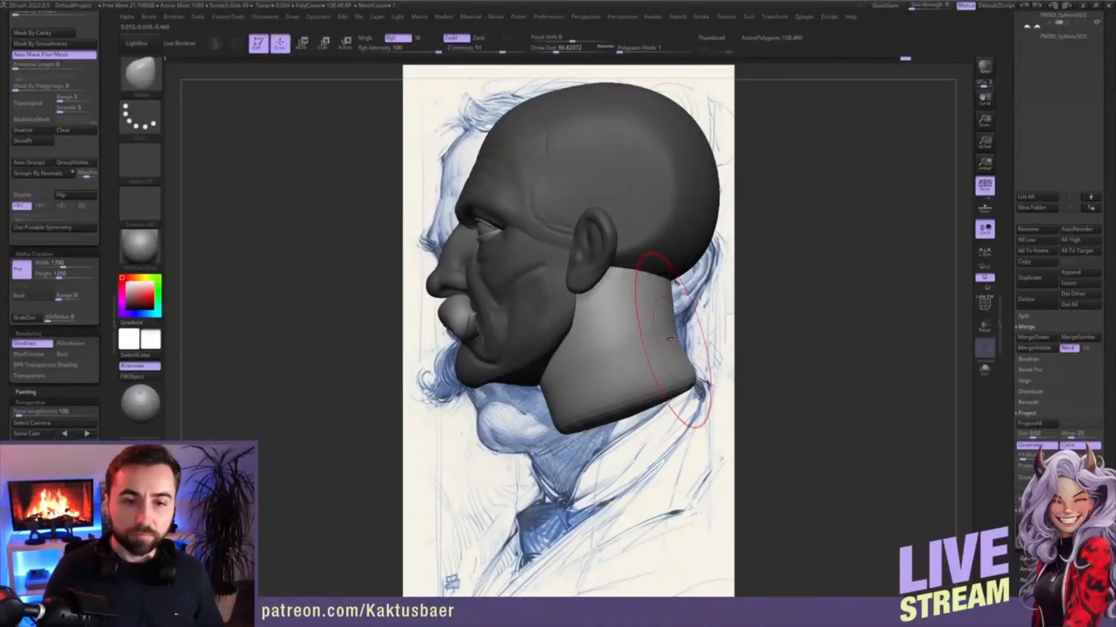
- Push the middle of the nape outward with the Move brush to fill out the neck's back contour in three-quarter view
drag(673, 344, 684, 341)
right_drag(656, 337, 678, 329)
key(s)
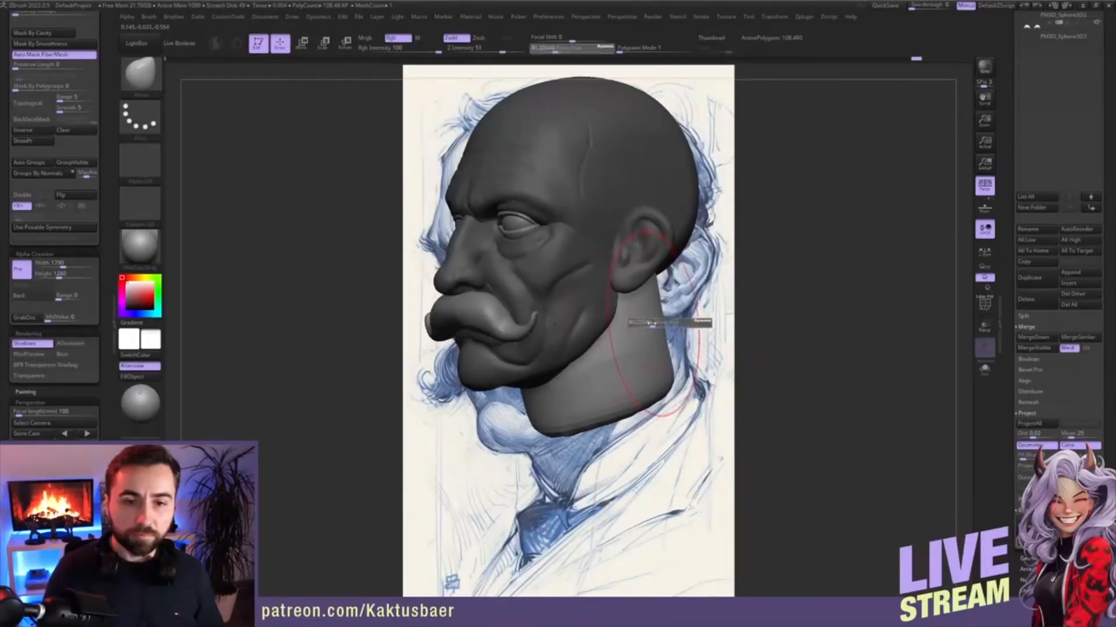
- Build up the side neck muscle diagonally from behind the ear toward the throat with the ClayBuildup brush
drag(678, 330, 674, 330)
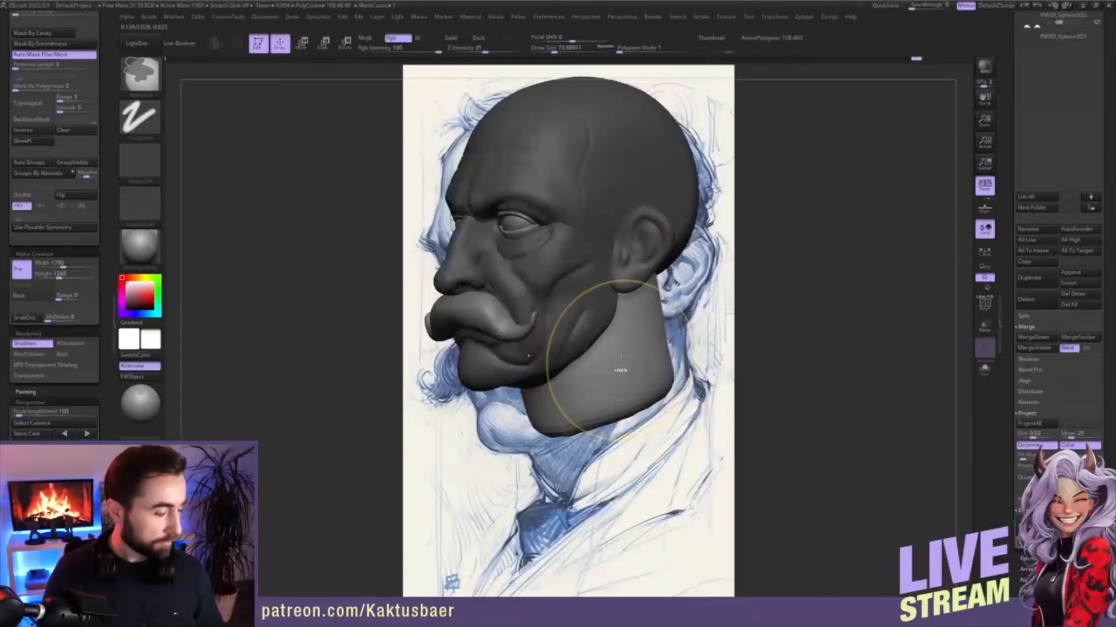
mouse_move(634, 365)
right_down()
mouse_move(628, 356)
mouse_move(576, 397)
right_up()
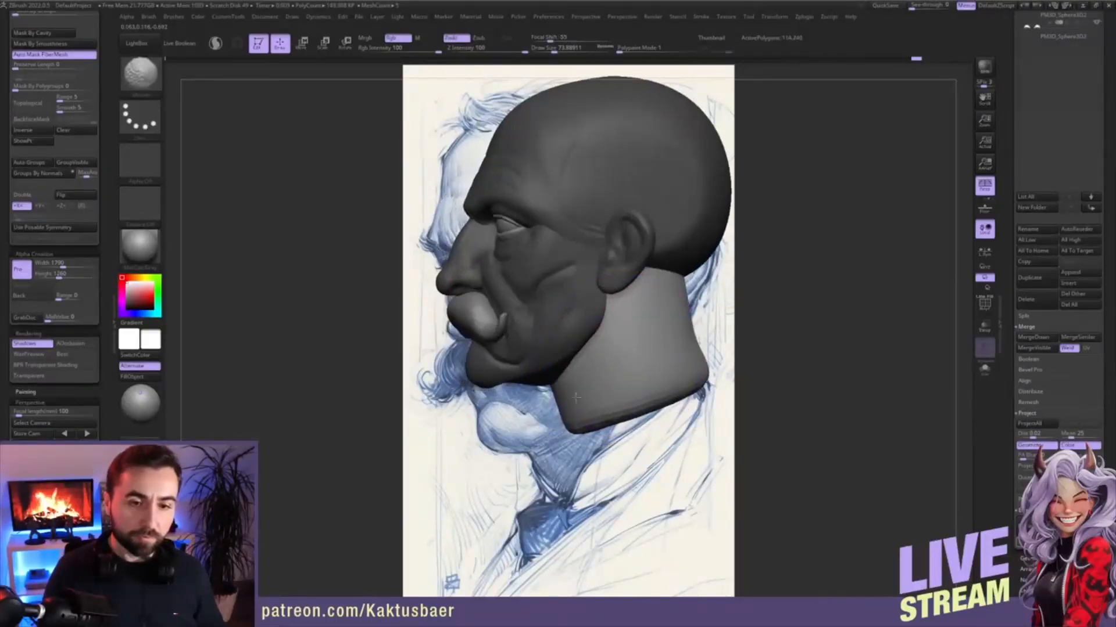
key(b)
key(c)
key(b)
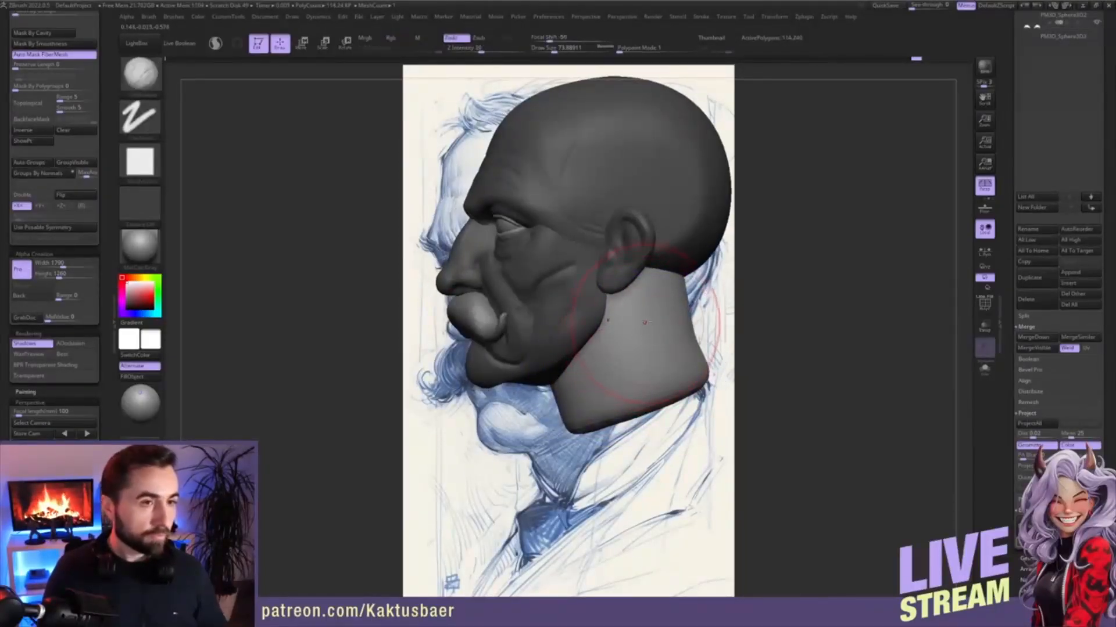
key([)
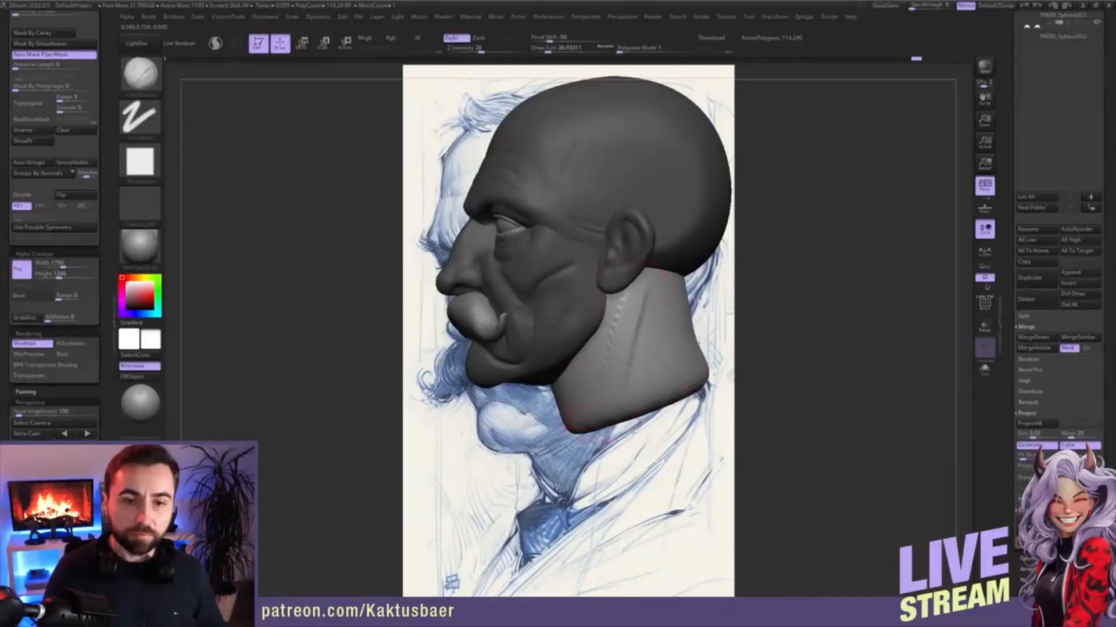
right_drag(600, 405, 620, 383)
- Isolate the neck, extend the clay strokes along the side muscle up to its top, and unhide the full head
ctrl+shift+click(614, 336)
drag(617, 284, 583, 381)
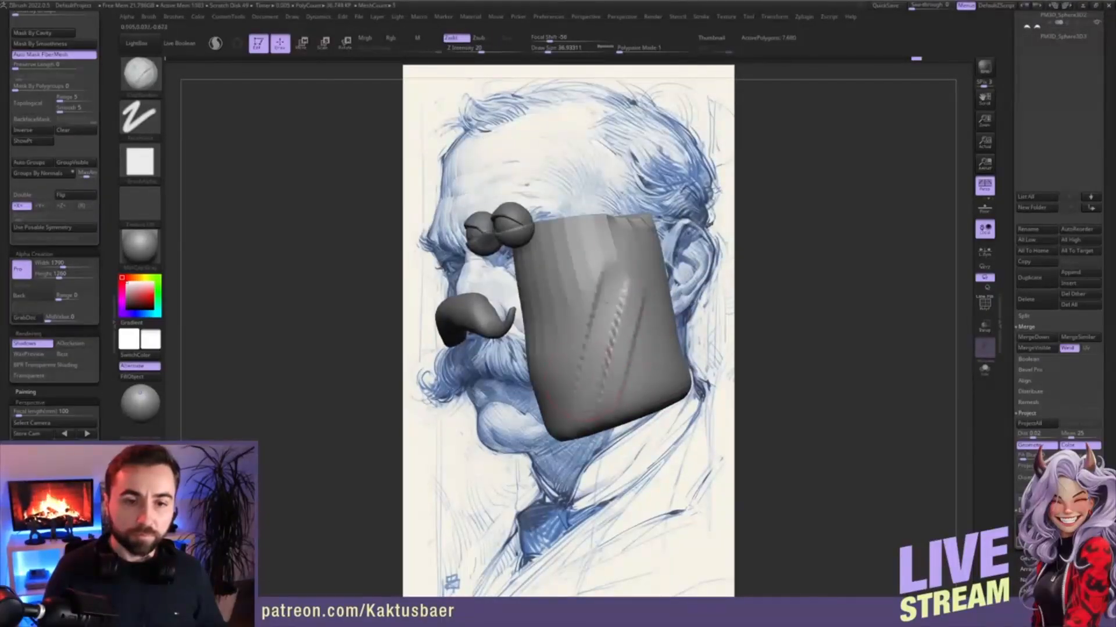
drag(614, 284, 608, 335)
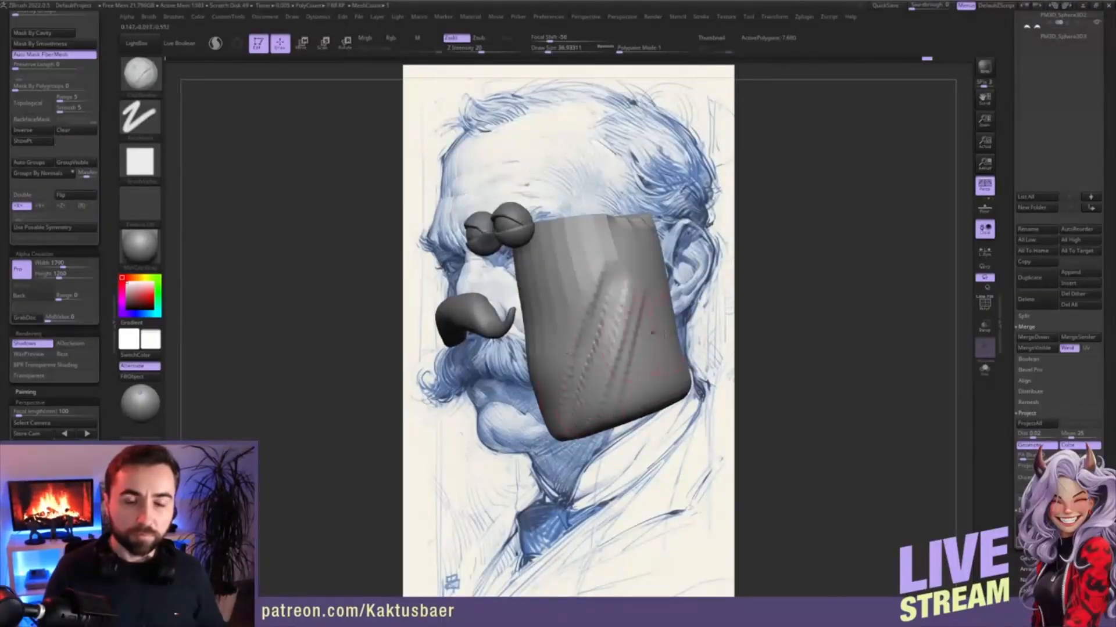
ctrl+shift+click(712, 335)
mouse_move(668, 333)
right_down()
mouse_move(625, 335)
mouse_move(668, 312)
right_up()
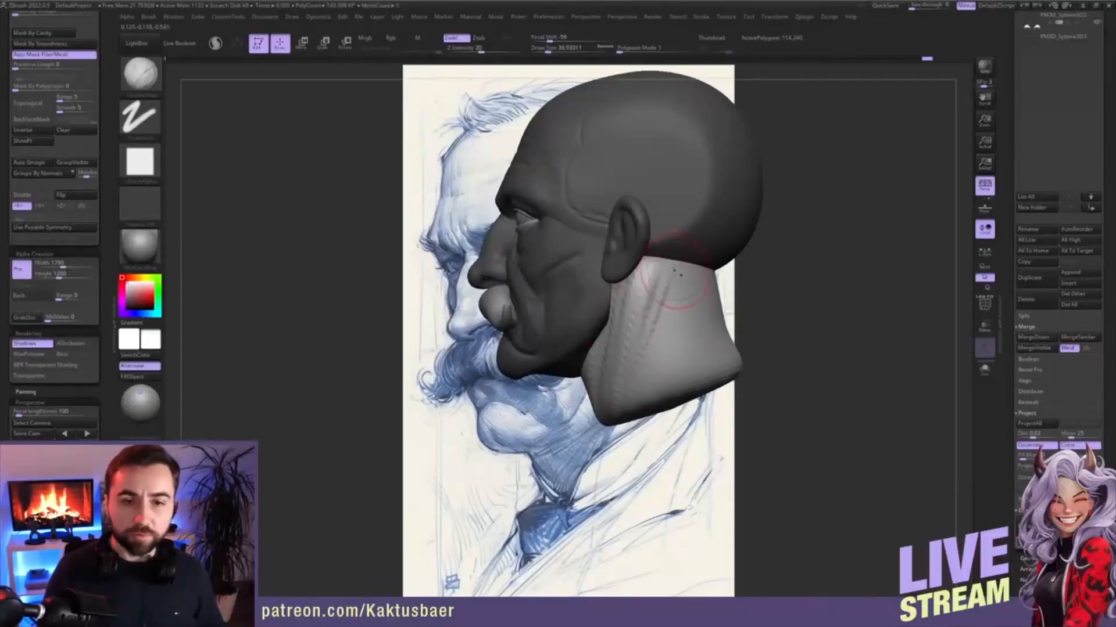
right_drag(685, 326, 694, 292)
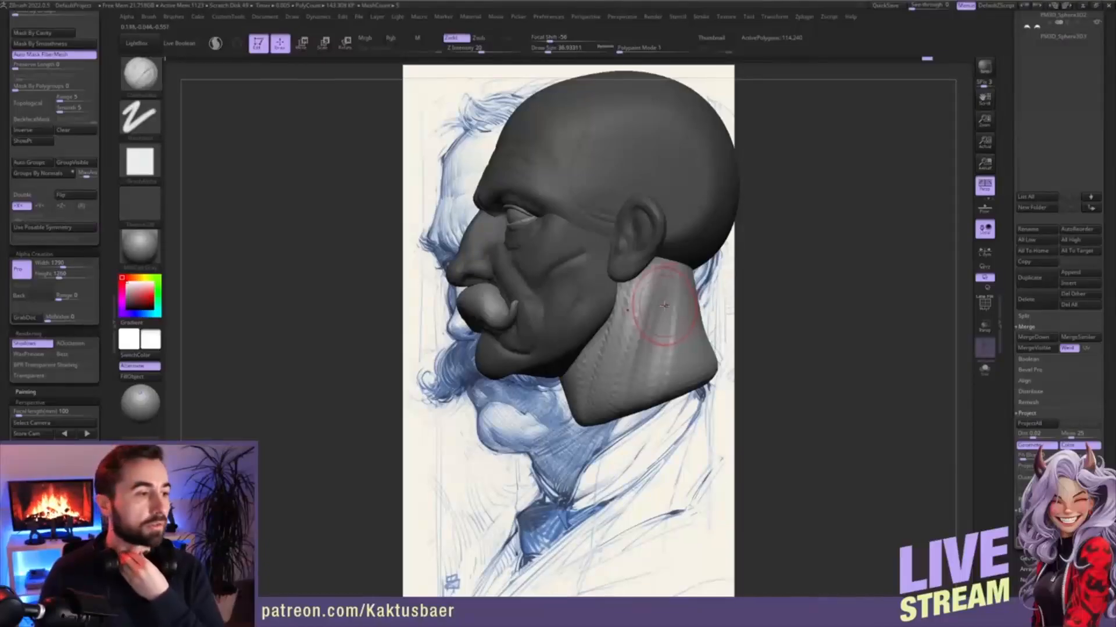
- Adjust the neck's side contour and pull its lower front edge downward with the Move brush
right_drag(666, 306, 627, 335)
key(b)
key(m)
key(v)
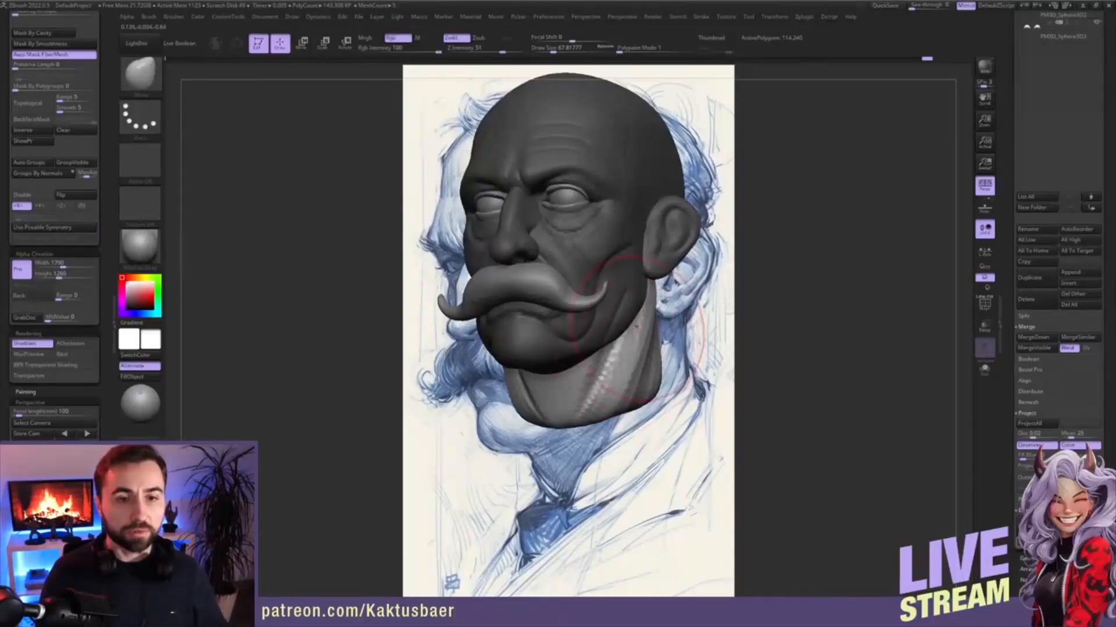
right_drag(644, 333, 648, 344)
drag(645, 344, 638, 344)
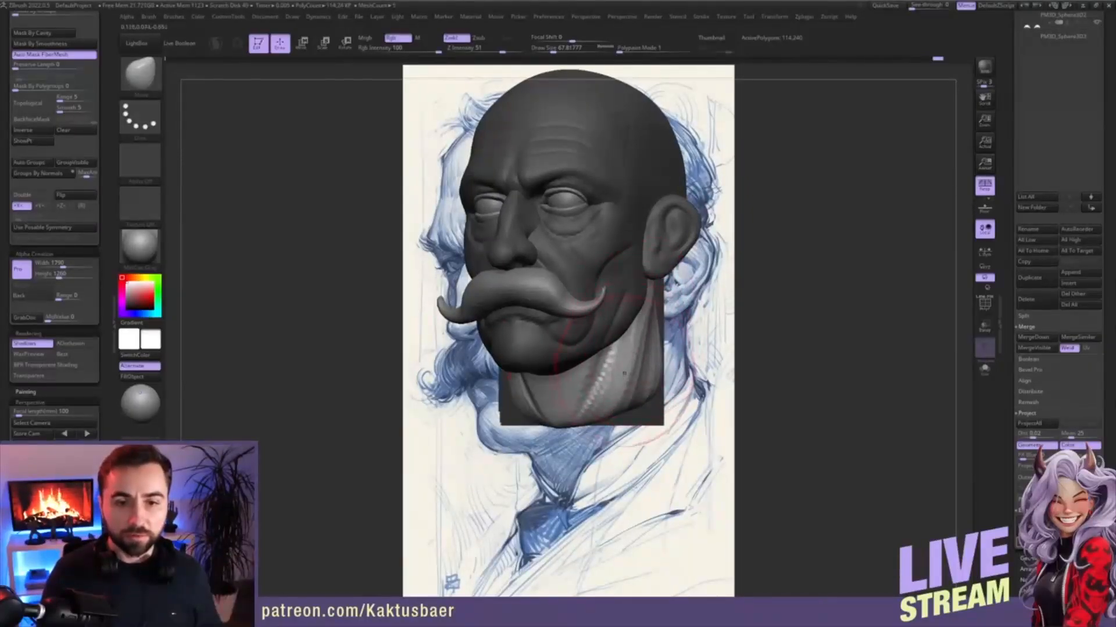
right_drag(638, 345, 575, 355)
drag(591, 435, 595, 445)
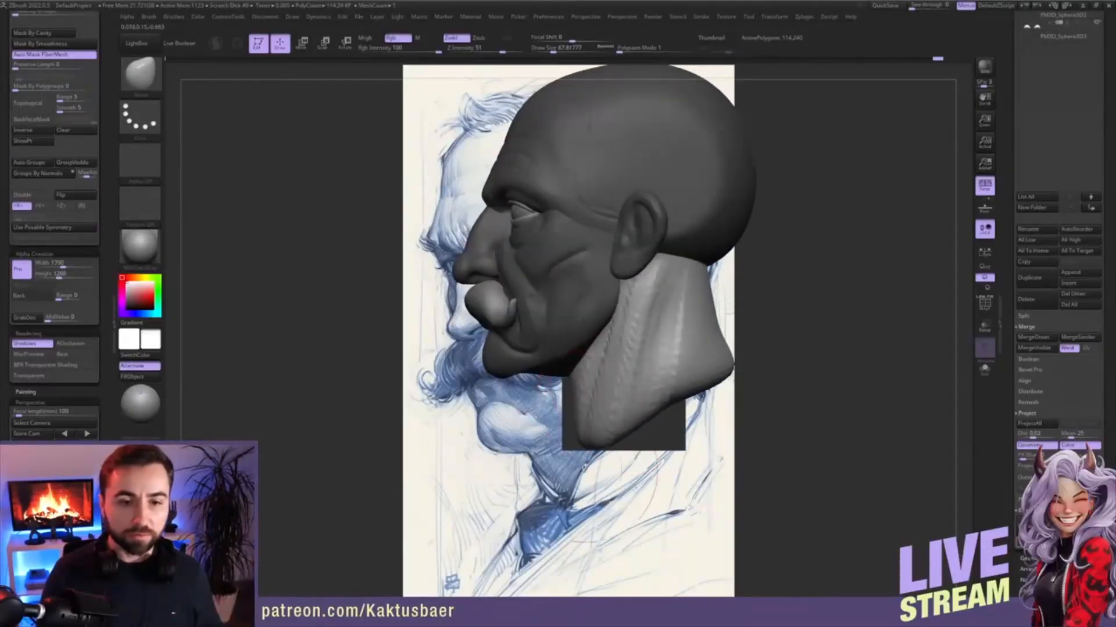
- Build up the front of the throat with ClayBuildup and smooth the strokes on the side neck muscle
key([)
right_drag(549, 388, 585, 381)
key(b)
key(c)
key(b)
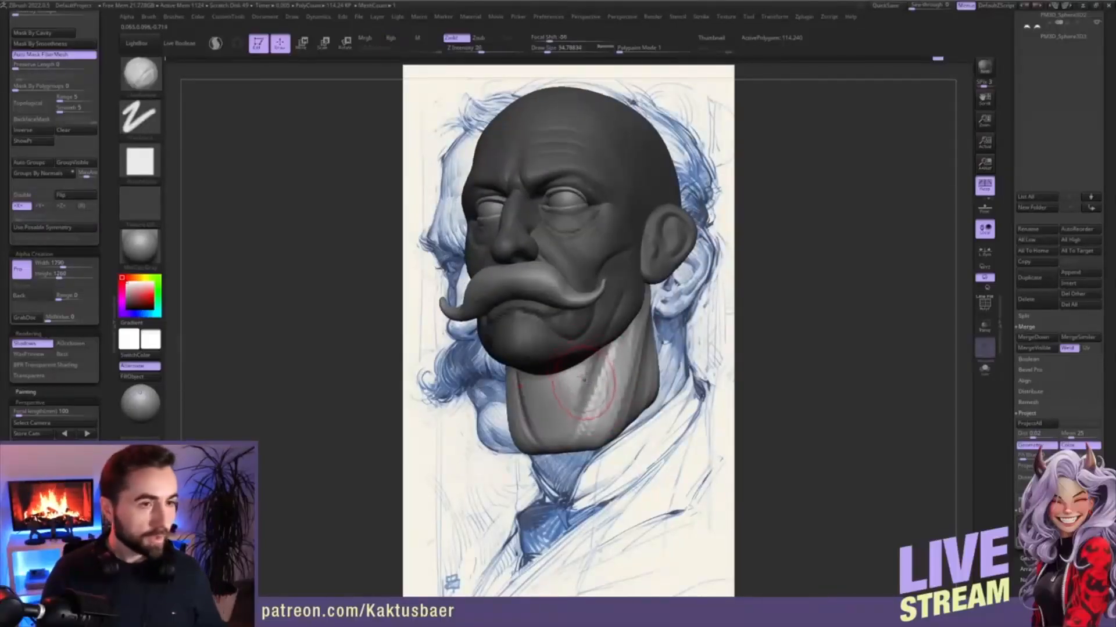
mouse_move(593, 372)
mouse_down()
mouse_move(574, 413)
mouse_move(568, 392)
mouse_up()
right_drag(566, 422, 575, 393)
shift+drag(630, 339, 621, 354)
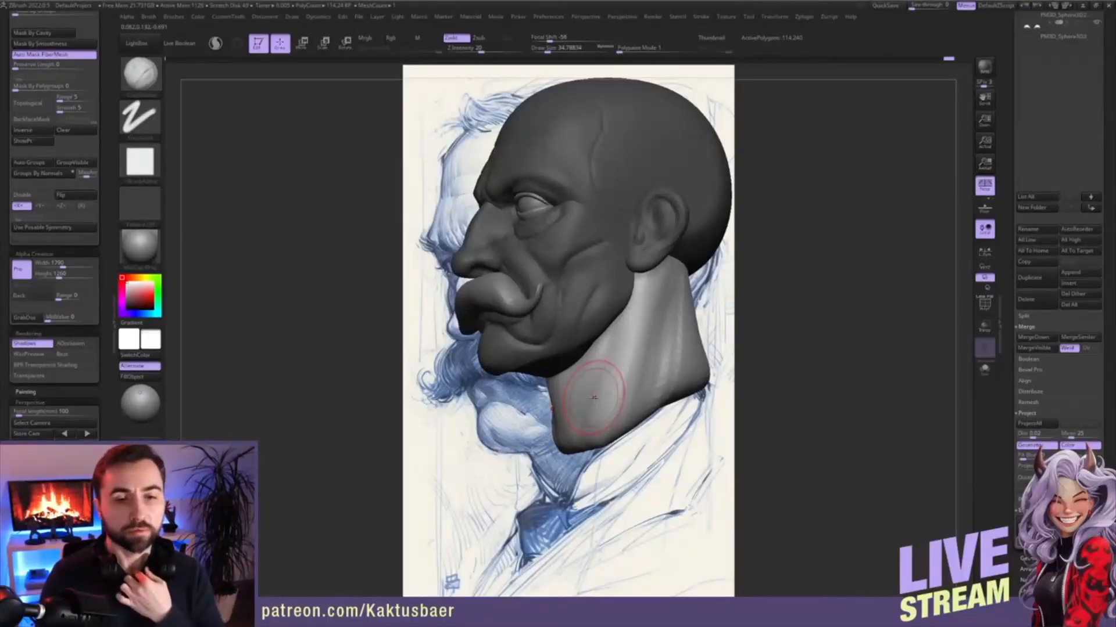
- Pull the front base of the neck down into a narrower, tapered shape with the Move brush
right_drag(499, 419, 581, 438)
key(s)
drag(581, 438, 586, 438)
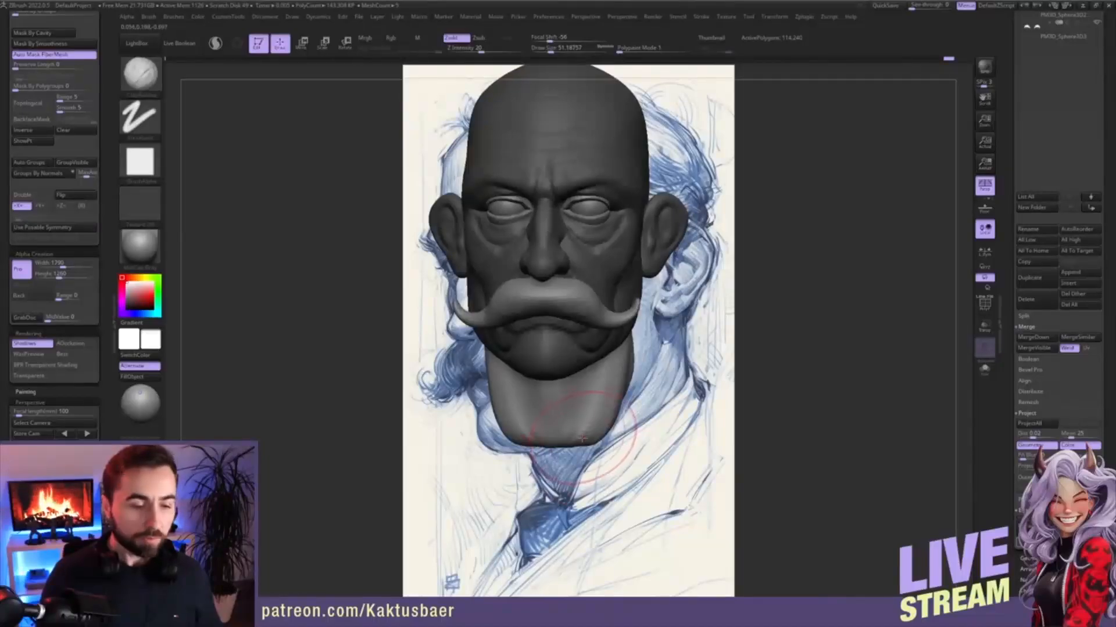
key(b)
key(m)
key(v)
right_drag(578, 438, 589, 435)
drag(589, 434, 576, 454)
right_drag(581, 446, 550, 439)
- Add ClayBuildup strokes at the base of the throat between the two neck muscles
key(b)
key(c)
key(b)
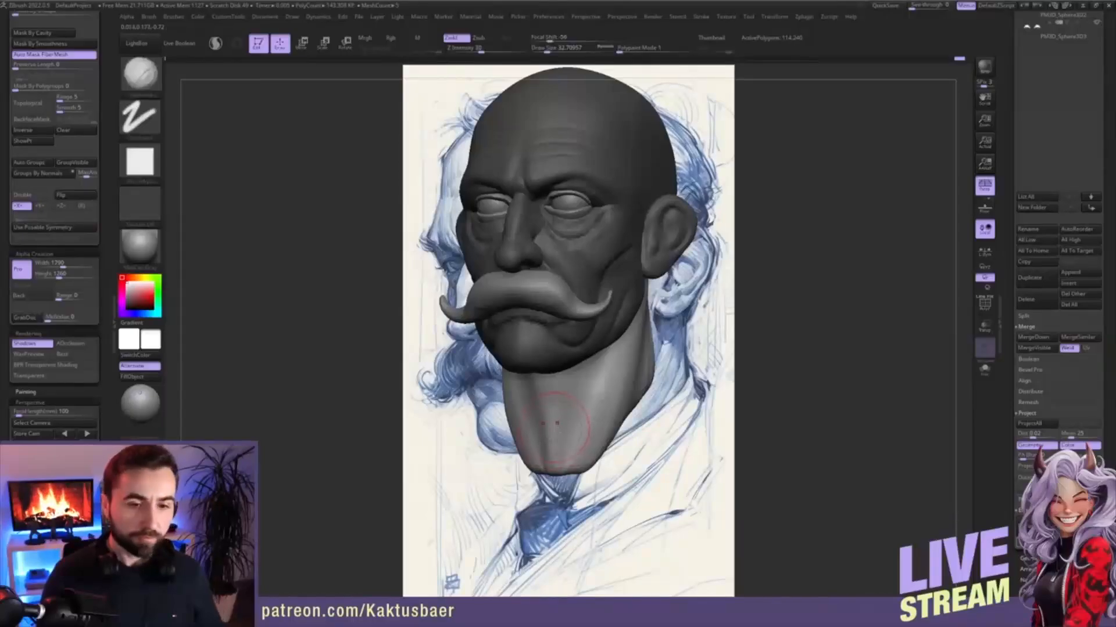
drag(550, 450, 544, 423)
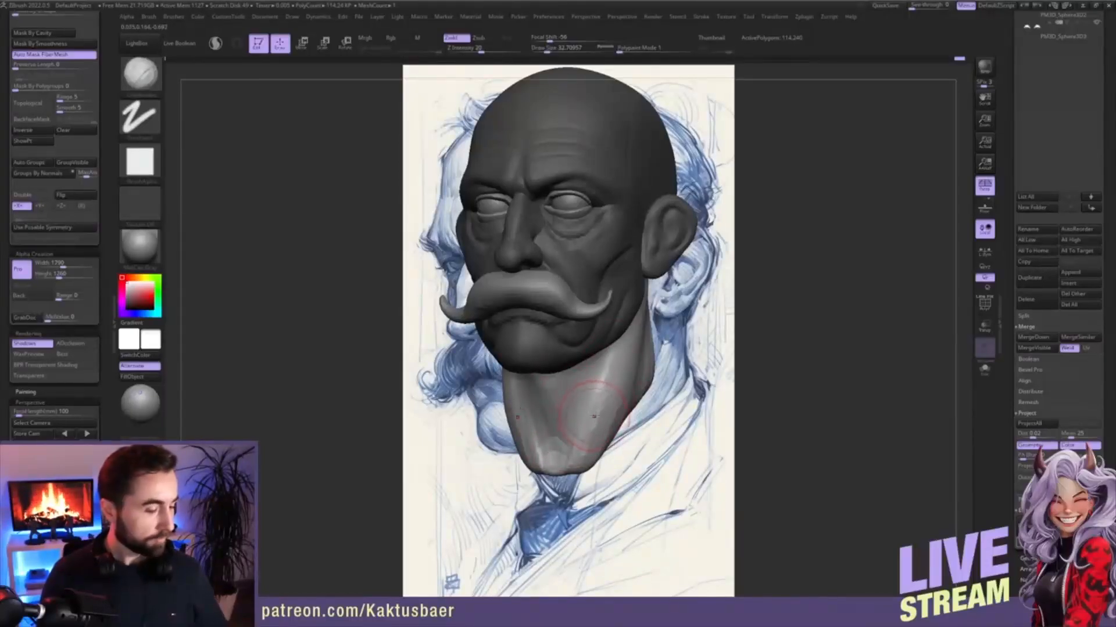
- Reshape the neck's side outline and lower edge with a larger Move brush
key(b)
key(m)
key(v)
key(bracketright)
key(bracketright)
drag(630, 391, 604, 406)
mouse_move(587, 404)
right_down()
mouse_move(623, 372)
mouse_move(589, 361)
mouse_move(614, 392)
mouse_move(599, 383)
mouse_move(603, 368)
mouse_move(586, 374)
right_up()
key(s)
drag(649, 363, 646, 363)
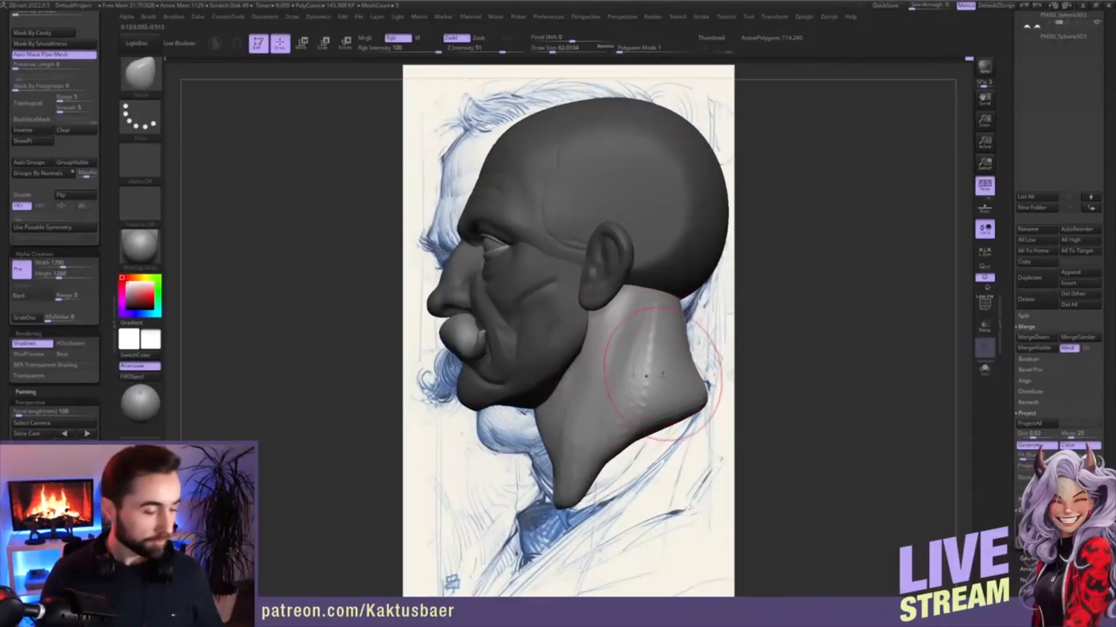
- Build up the vertical muscles on the back of the neck below the skull with ClayBuildup
key(b)
key(c)
key(b)
right_drag(646, 379, 620, 383)
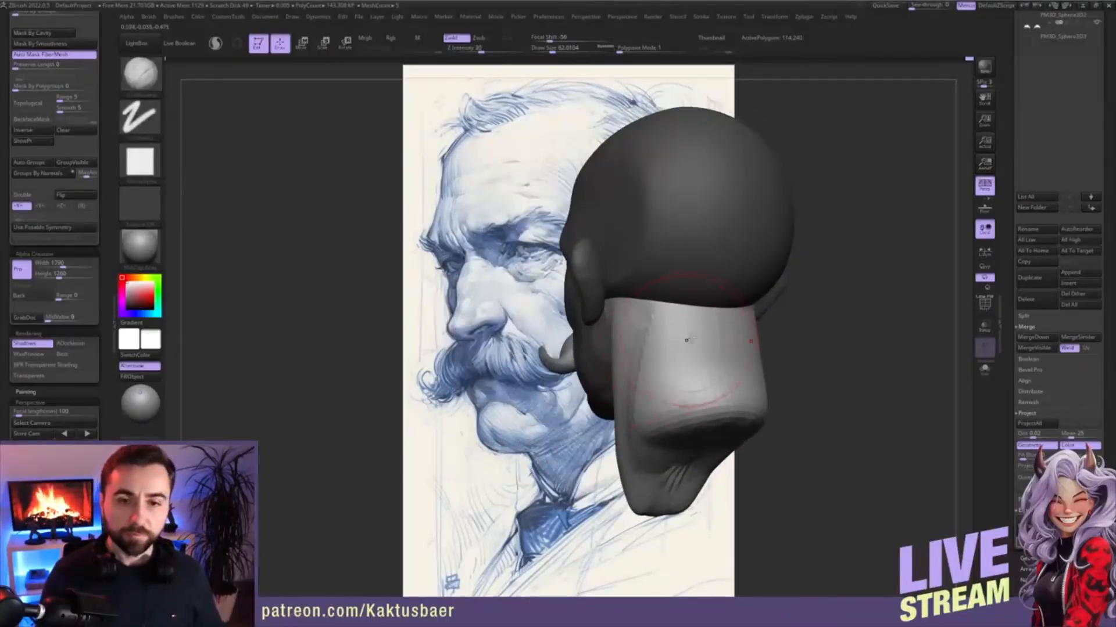
key(s)
mouse_move(688, 341)
mouse_down()
mouse_move(670, 376)
mouse_move(690, 395)
mouse_up()
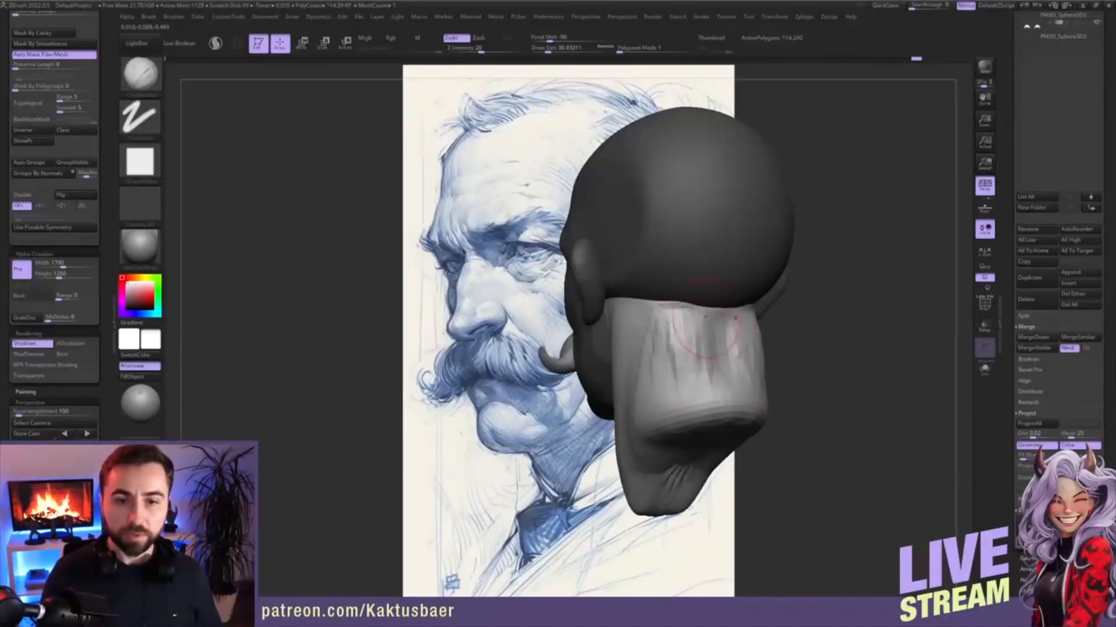
drag(668, 382, 701, 394)
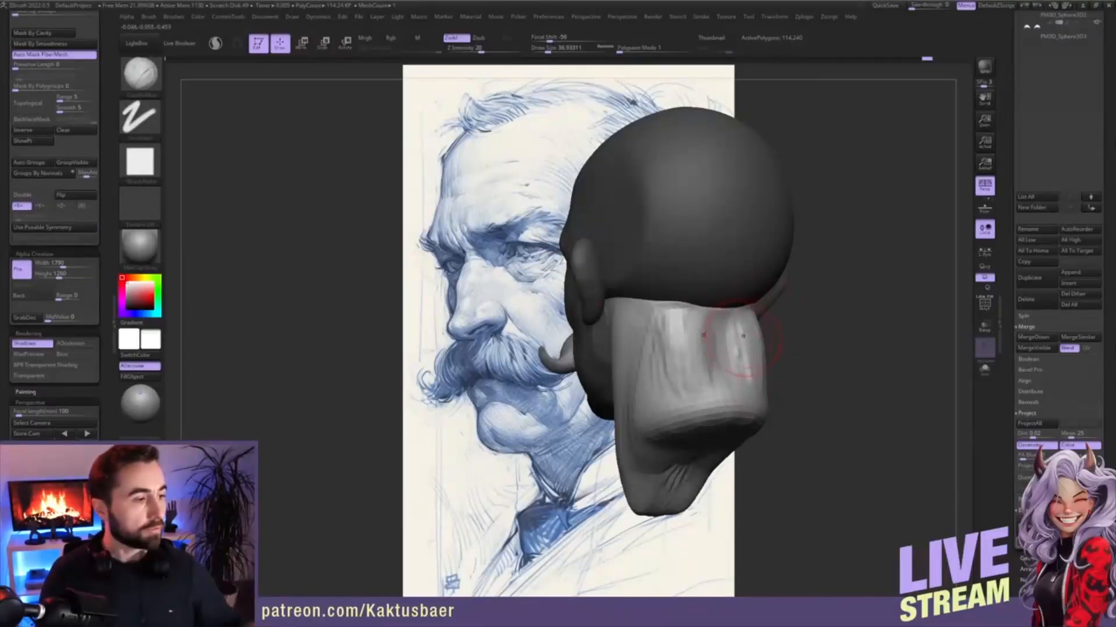
mouse_move(665, 345)
right_down()
mouse_move(699, 360)
mouse_move(720, 349)
mouse_move(652, 356)
right_up()
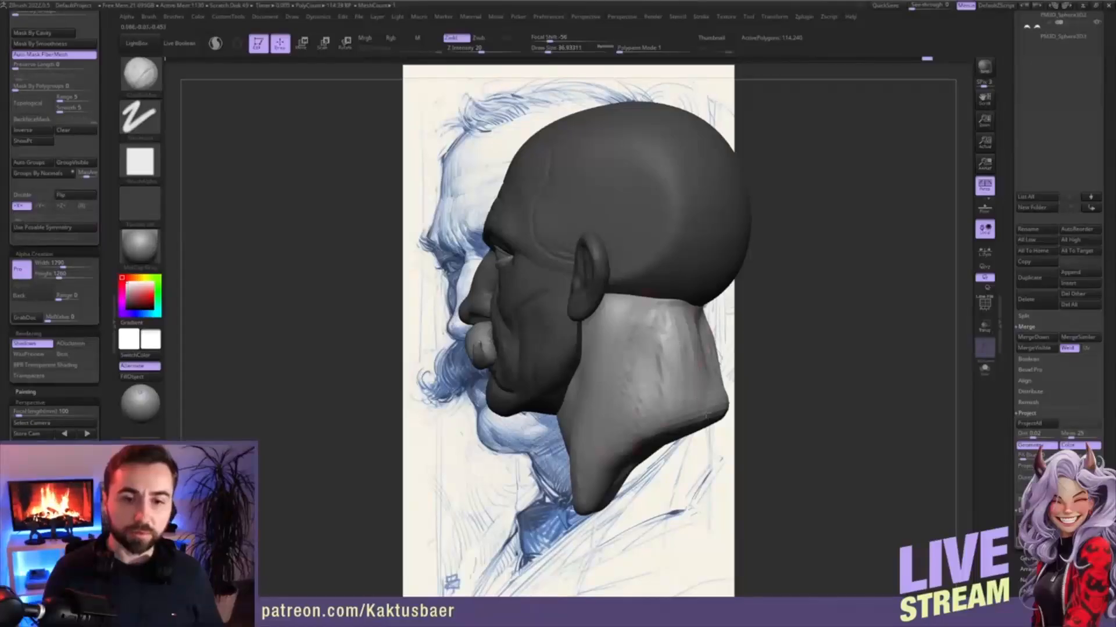
- Reshape the neck's back contour and lower rear edge with the Move brush
key(b)
key(m)
key(v)
right_drag(677, 362, 648, 354)
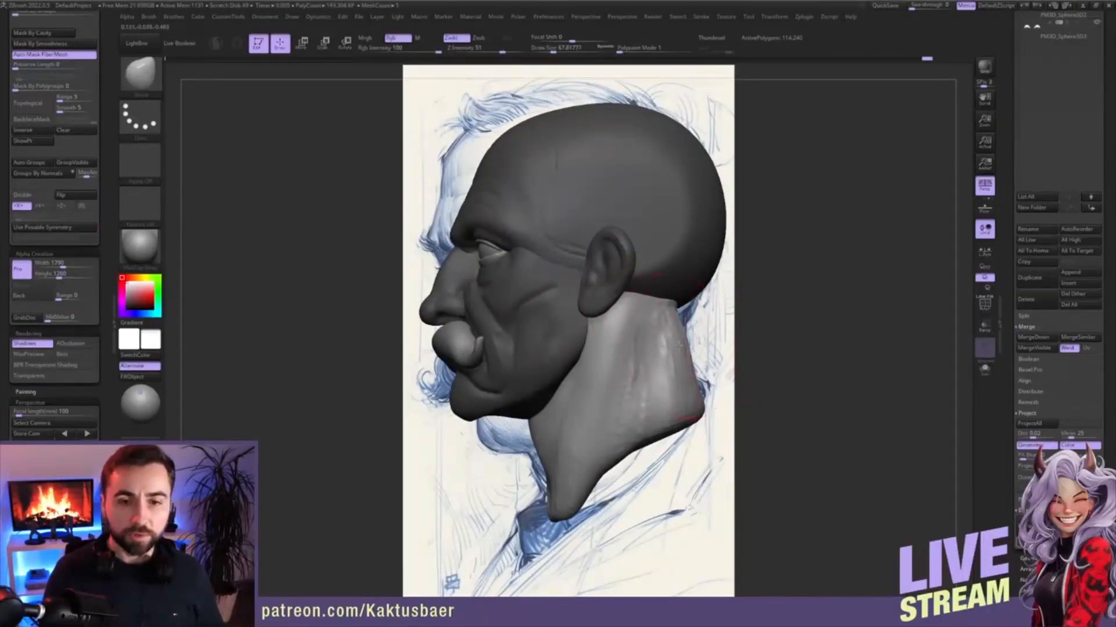
mouse_move(679, 345)
right_down()
mouse_move(688, 326)
mouse_move(709, 335)
mouse_move(662, 350)
mouse_move(705, 401)
mouse_move(682, 413)
mouse_move(720, 399)
mouse_move(680, 400)
right_up()
key(bracketleft)
key(bracketright)
key(bracketright)
drag(720, 391, 693, 412)
right_drag(693, 412, 738, 387)
- Smooth the clay strokes on the side and back of the neck
key(s)
mouse_move(646, 356)
shift+mouse_down()
mouse_move(634, 372)
mouse_move(651, 369)
mouse_move(668, 337)
shift+mouse_up()
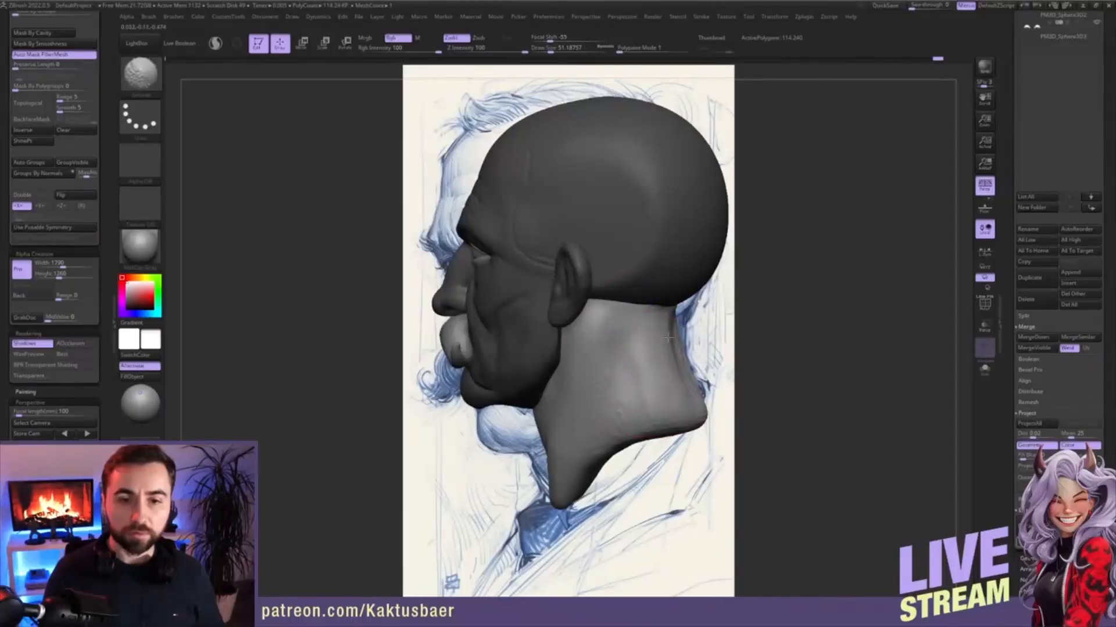
alt+right_drag(664, 415, 629, 344)
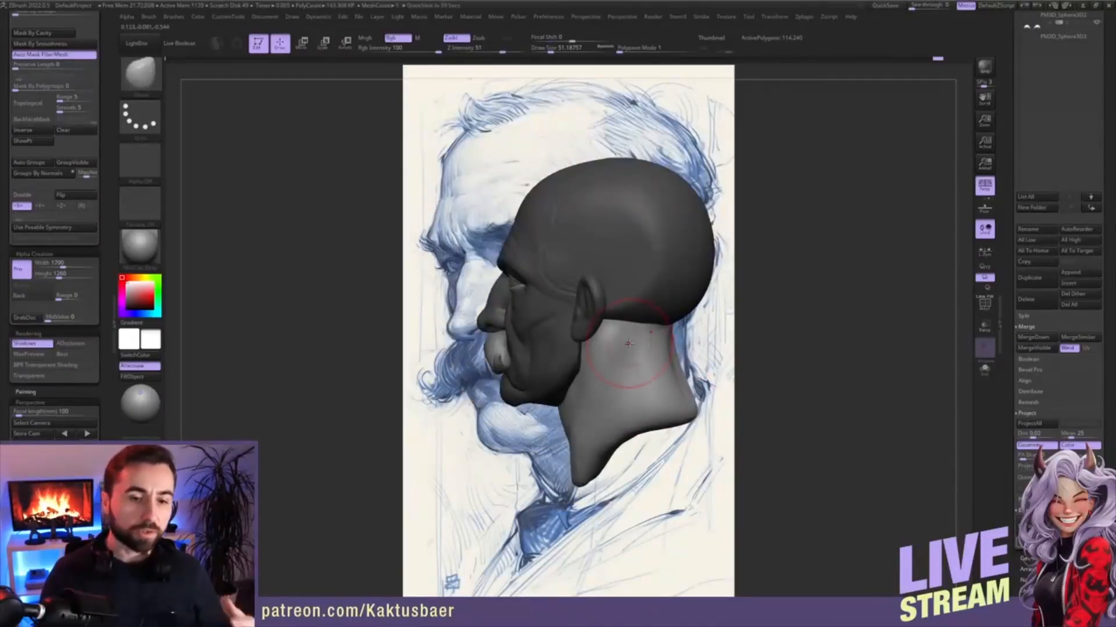
right_drag(628, 344, 638, 334)
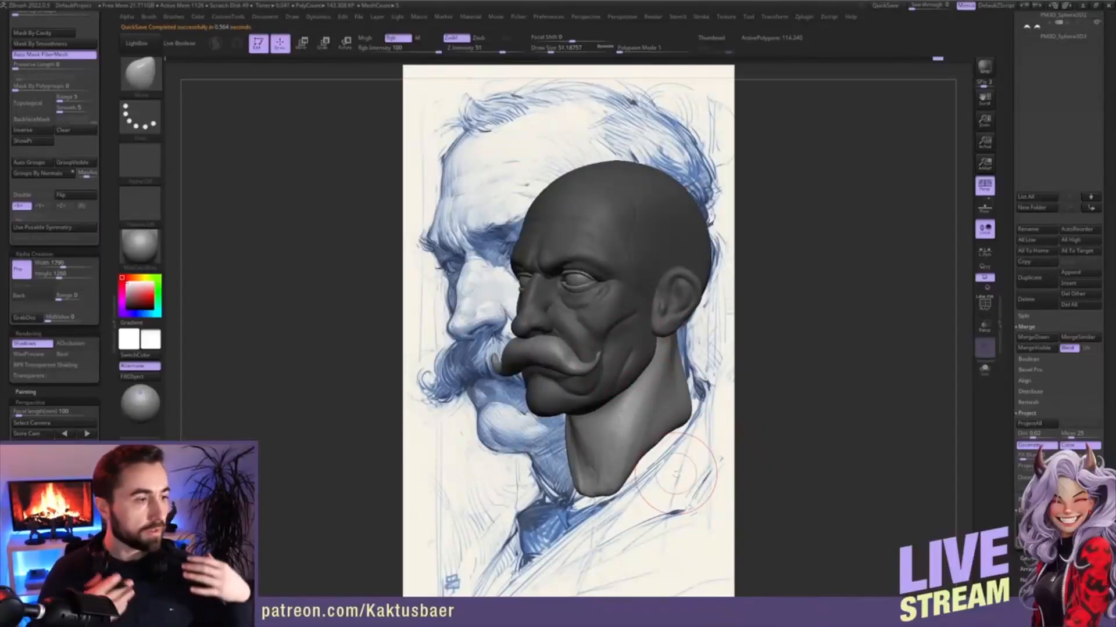
- Refine the neck's lower front and side edge with the Move brush and smooth the surface there
key(s)
drag(614, 446, 628, 432)
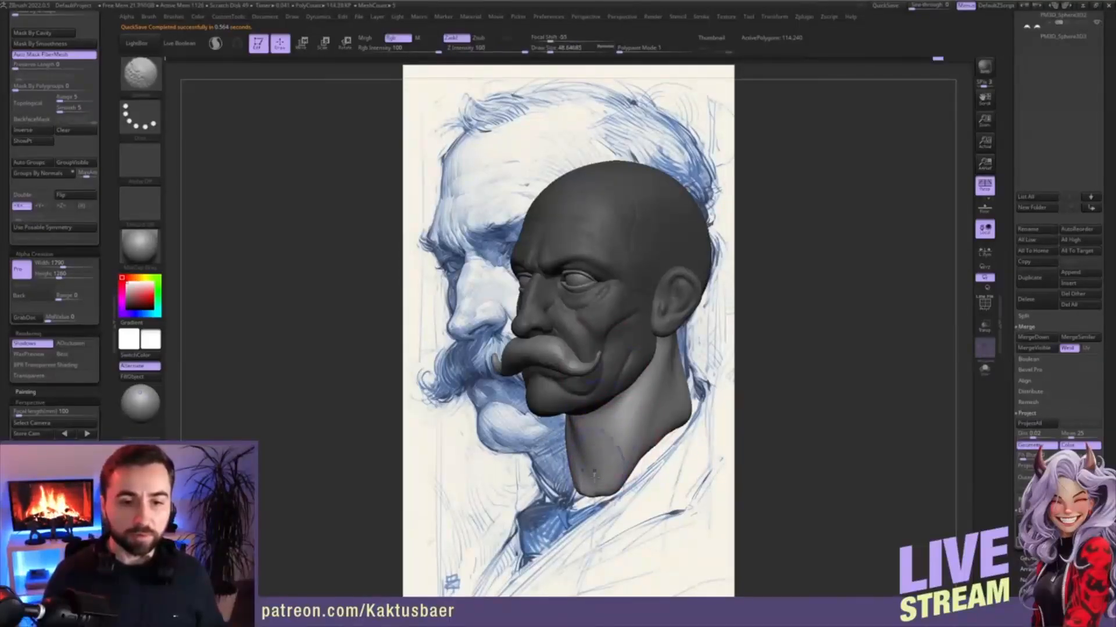
alt+right_drag(595, 475, 593, 436)
drag(642, 429, 635, 423)
shift+drag(635, 423, 630, 433)
- Adjust the neck's rear width and its upper sides below the ears with progressively smaller Move brush sizes
mouse_move(610, 408)
ctrl+right_down()
mouse_move(618, 426)
mouse_move(674, 417)
mouse_move(427, 398)
ctrl+right_up()
right_drag(650, 408, 651, 385)
key(s)
drag(653, 387, 663, 386)
key(s)
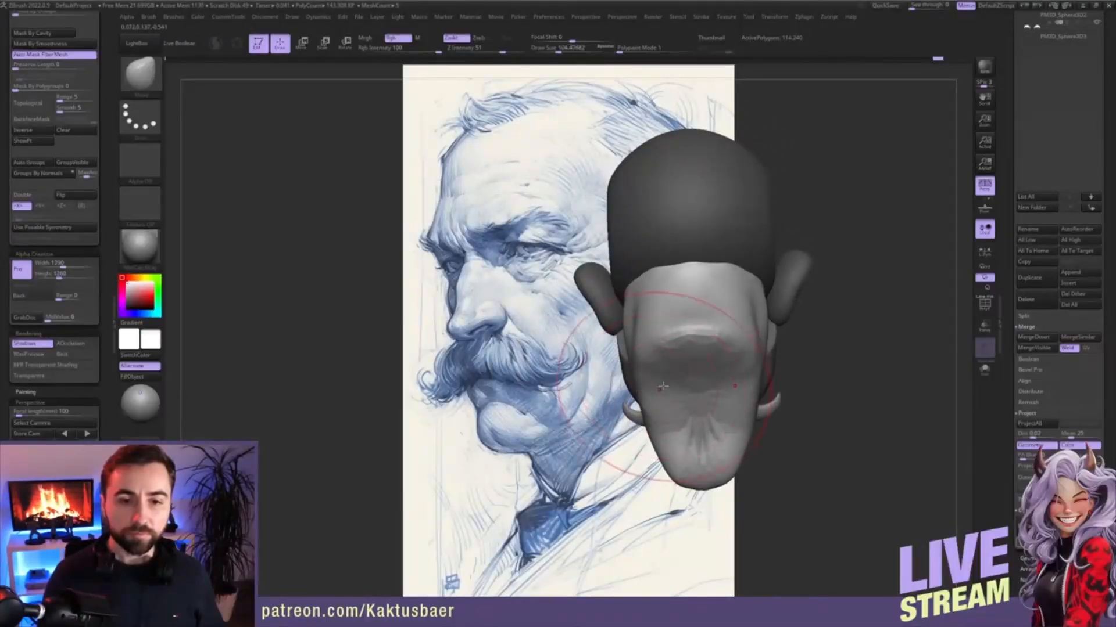
mouse_move(663, 386)
right_down()
mouse_move(671, 343)
mouse_move(626, 276)
right_up()
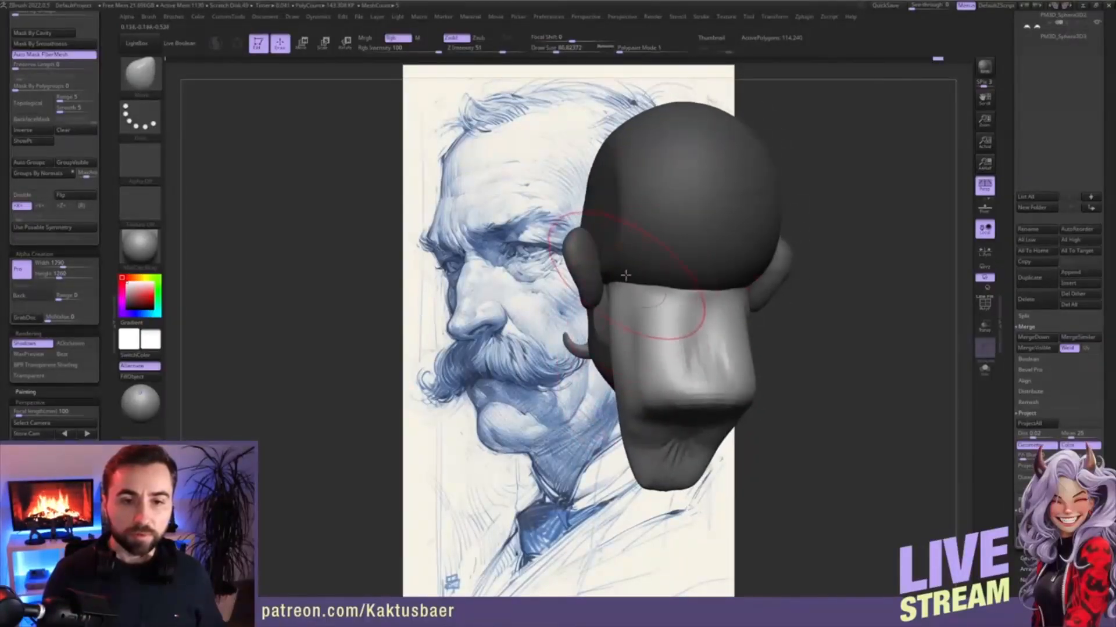
key(s)
drag(625, 275, 621, 274)
right_drag(621, 273, 611, 271)
drag(612, 271, 608, 259)
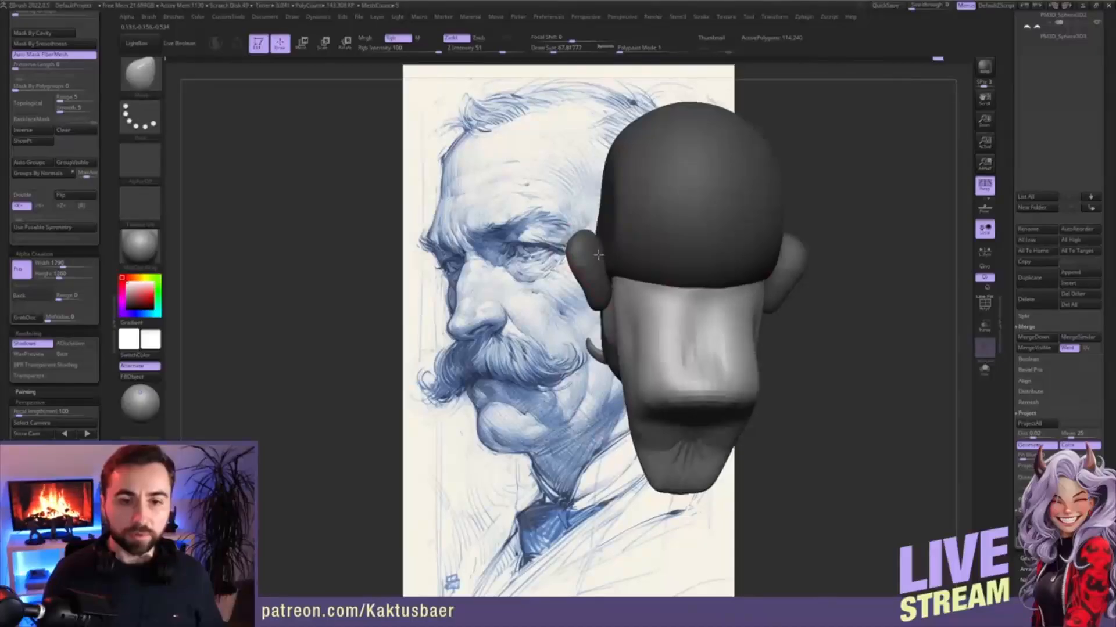
key(s)
drag(619, 307, 615, 307)
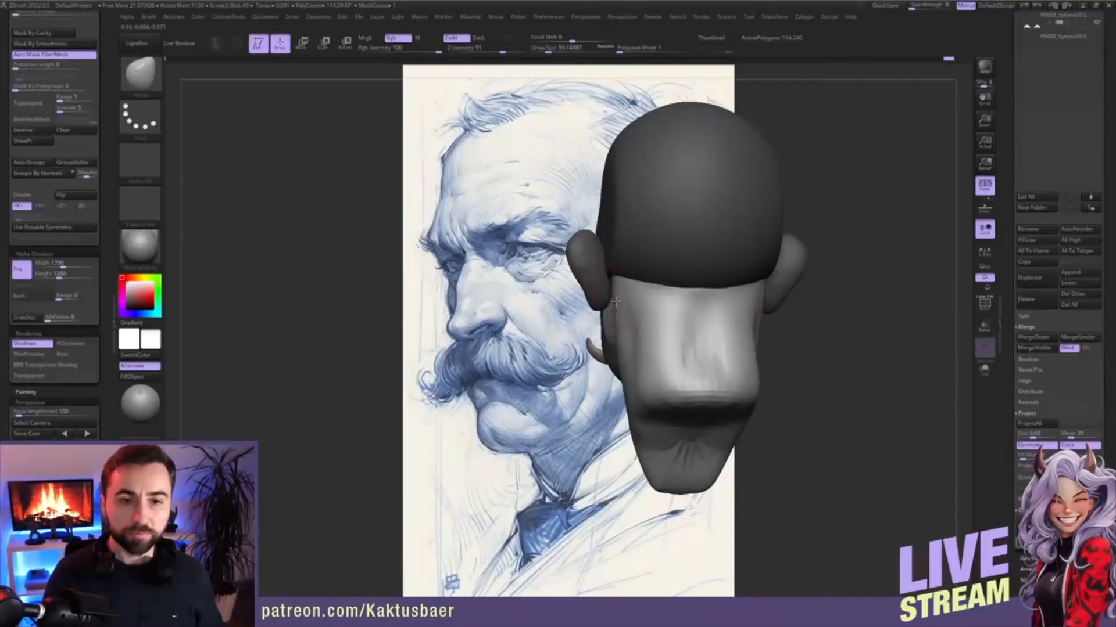
- Shift the side neck muscle beneath the ear with the Move brush and smooth its transition
mouse_move(617, 309)
right_down()
mouse_move(647, 281)
mouse_move(595, 287)
right_up()
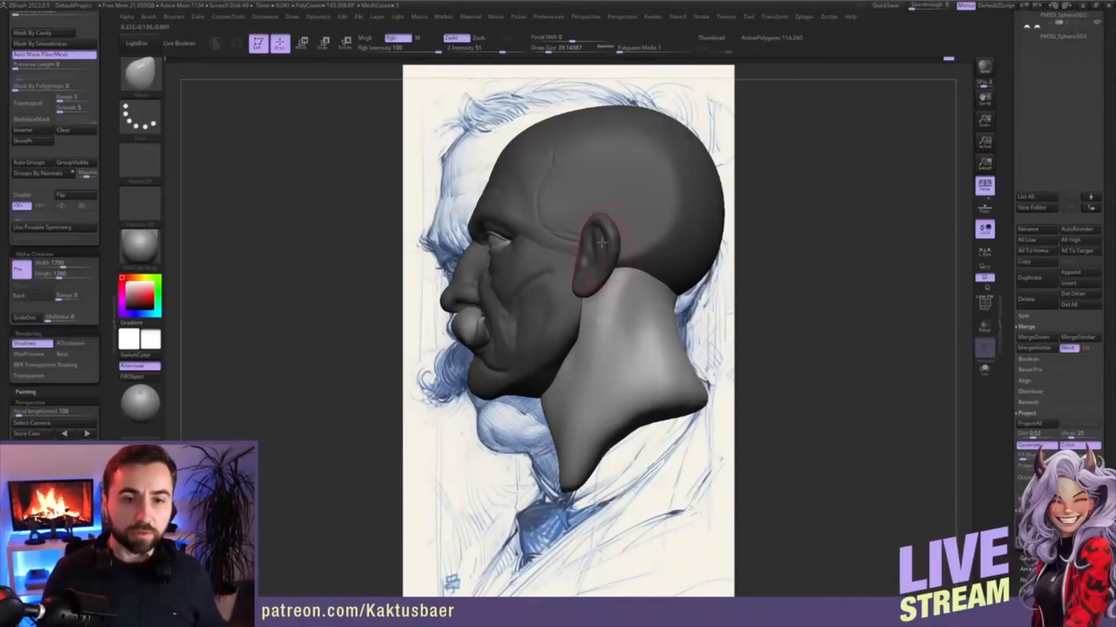
mouse_move(606, 280)
right_down()
mouse_move(615, 293)
mouse_move(561, 296)
mouse_move(619, 309)
right_up()
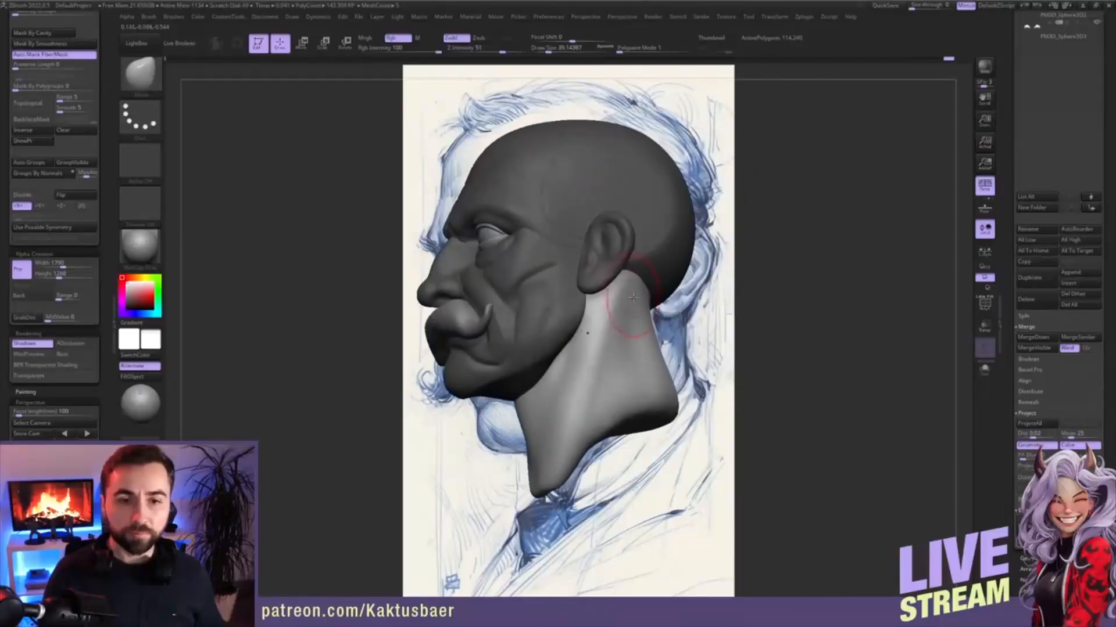
key(s)
drag(617, 313, 622, 315)
drag(615, 334, 608, 339)
shift+drag(621, 298, 597, 319)
key(s)
- Make the ear the active subtool and reduce the Move brush size to about 23 for work on its back
mouse_move(597, 317)
right_down()
mouse_move(615, 303)
mouse_move(611, 281)
mouse_move(621, 340)
mouse_move(599, 328)
mouse_move(611, 317)
mouse_move(563, 305)
right_up()
key(w)
ctrl+click(612, 270)
key(q)
key(3)
key(s)
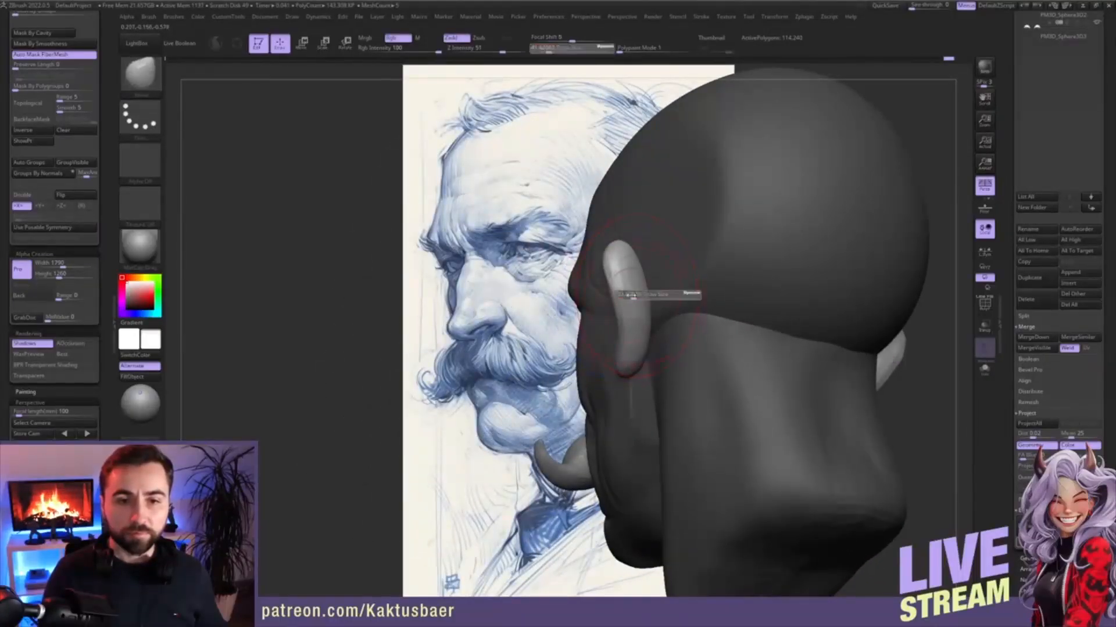
drag(628, 296, 643, 309)
key(s)
key(1)
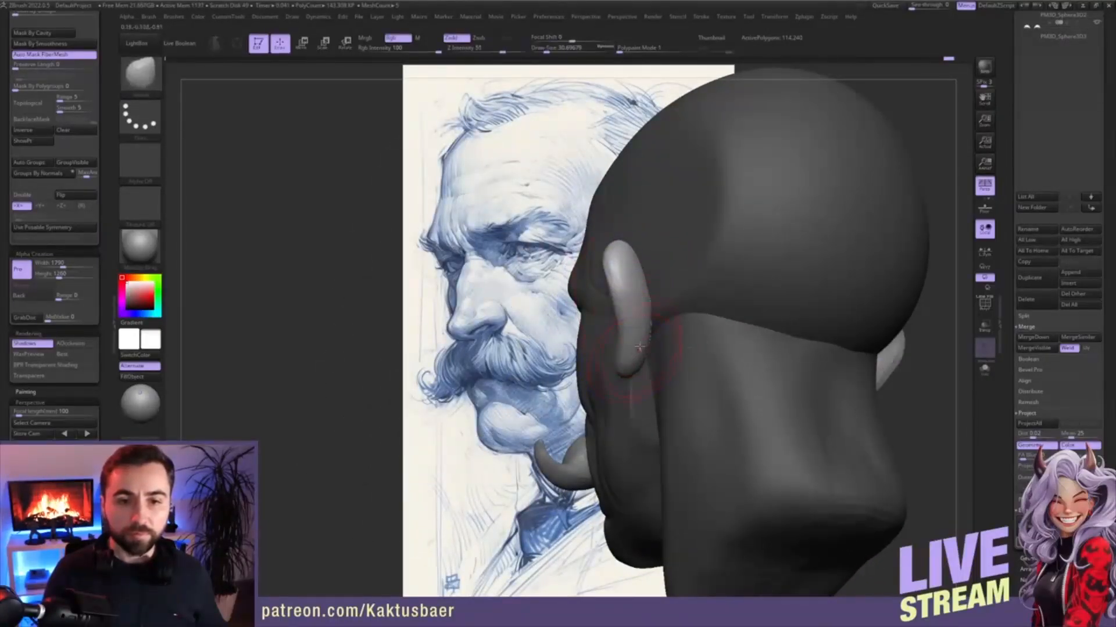
right_drag(649, 332, 652, 282)
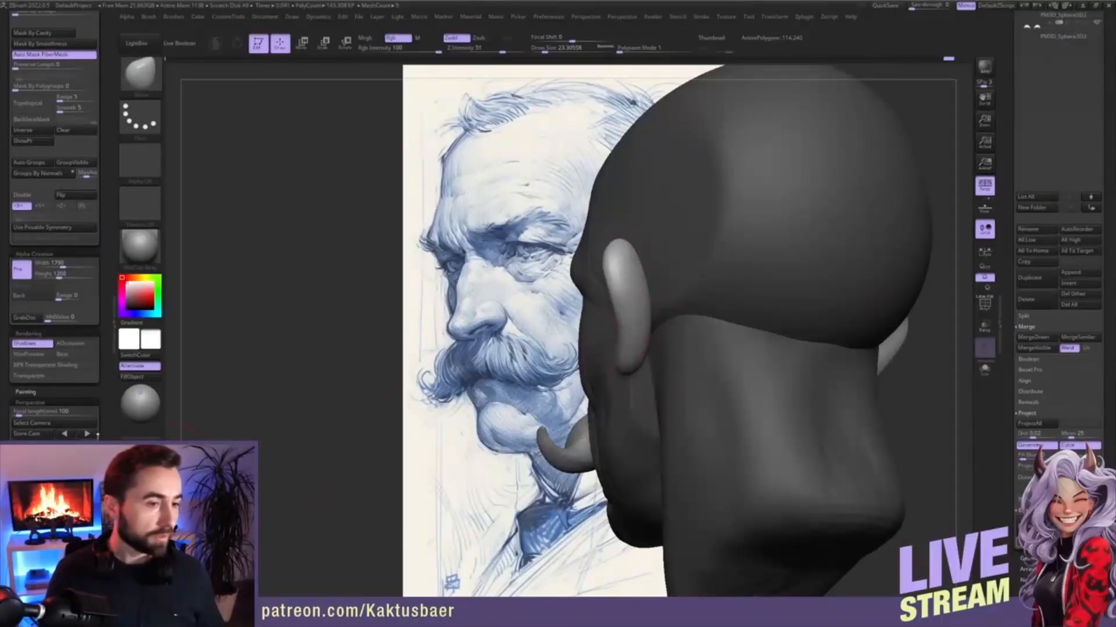
- Enable backface masking for the Move brush and pull the back surface of the ear outward toward the skull
scroll(103, 404, down, 2)
scroll(103, 403, up, 3)
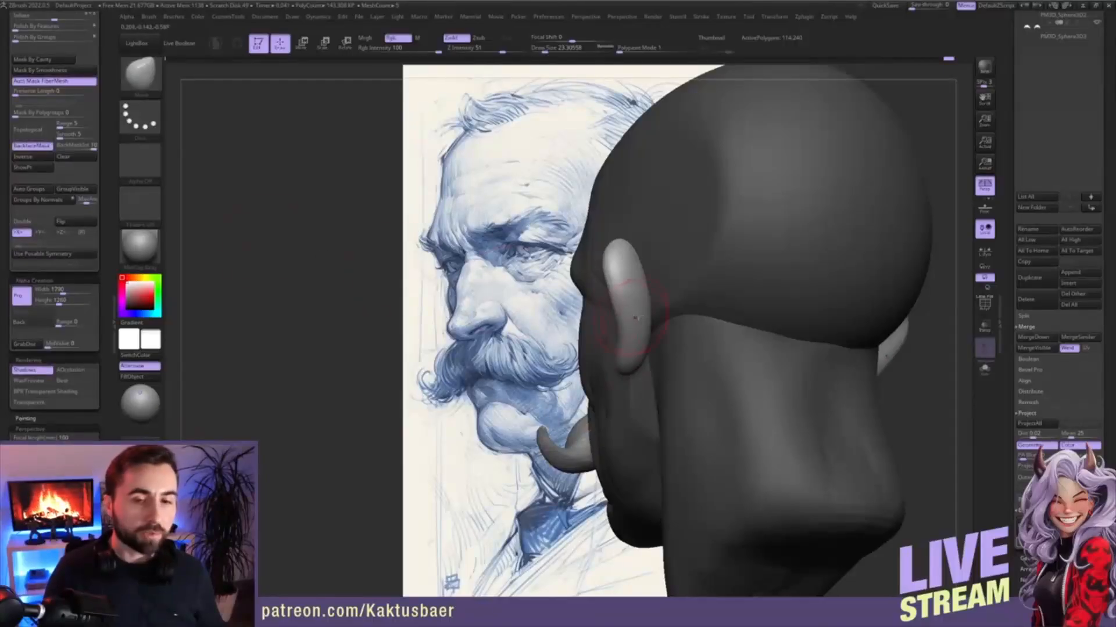
key(s)
mouse_move(645, 317)
mouse_down()
mouse_move(682, 303)
mouse_move(662, 309)
mouse_move(664, 299)
mouse_move(678, 307)
mouse_move(670, 281)
mouse_up()
key(ctrl+z)
key(s)
key(s)
key(s)
right_drag(670, 281, 663, 278)
mouse_move(670, 273)
mouse_down()
mouse_move(672, 254)
mouse_move(665, 273)
mouse_up()
key(s)
drag(664, 320, 673, 327)
mouse_move(673, 316)
right_down()
mouse_move(703, 306)
mouse_move(661, 341)
right_up()
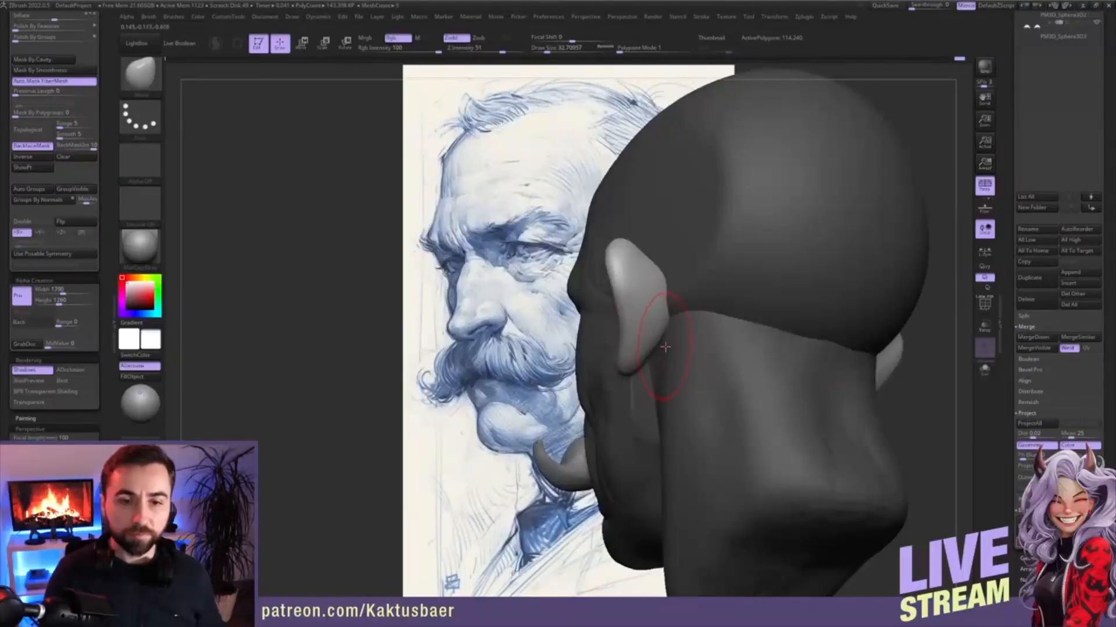
key(b)
key(d)
key(s)
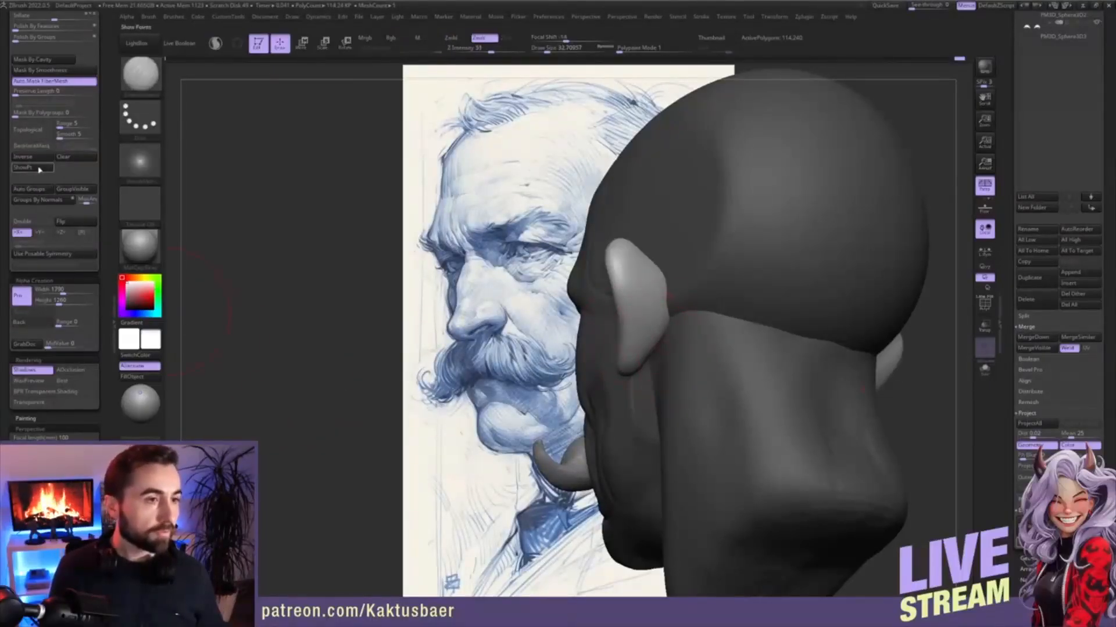
key(b)
key(m)
key(v)
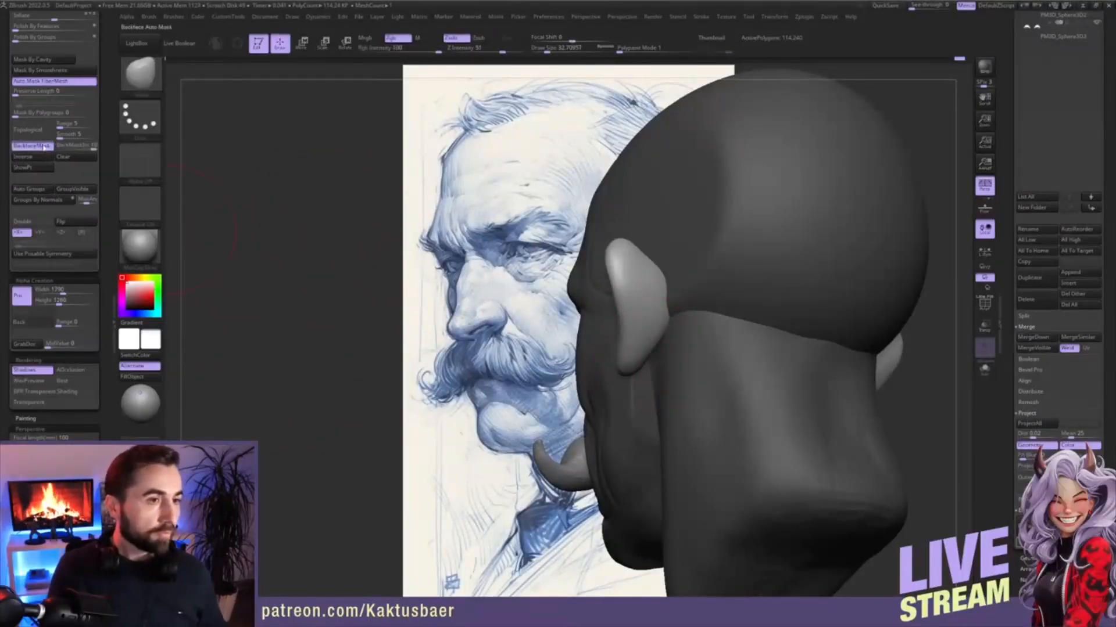
- Turn off backface masking and reshape the ear's rear contour and lobe with a smaller Move brush
click(40, 149)
key(s)
drag(649, 352, 630, 373)
mouse_move(629, 360)
right_down()
mouse_move(711, 348)
mouse_move(629, 338)
right_up()
drag(634, 317, 625, 270)
right_drag(625, 273, 639, 320)
key(s)
drag(649, 293, 644, 293)
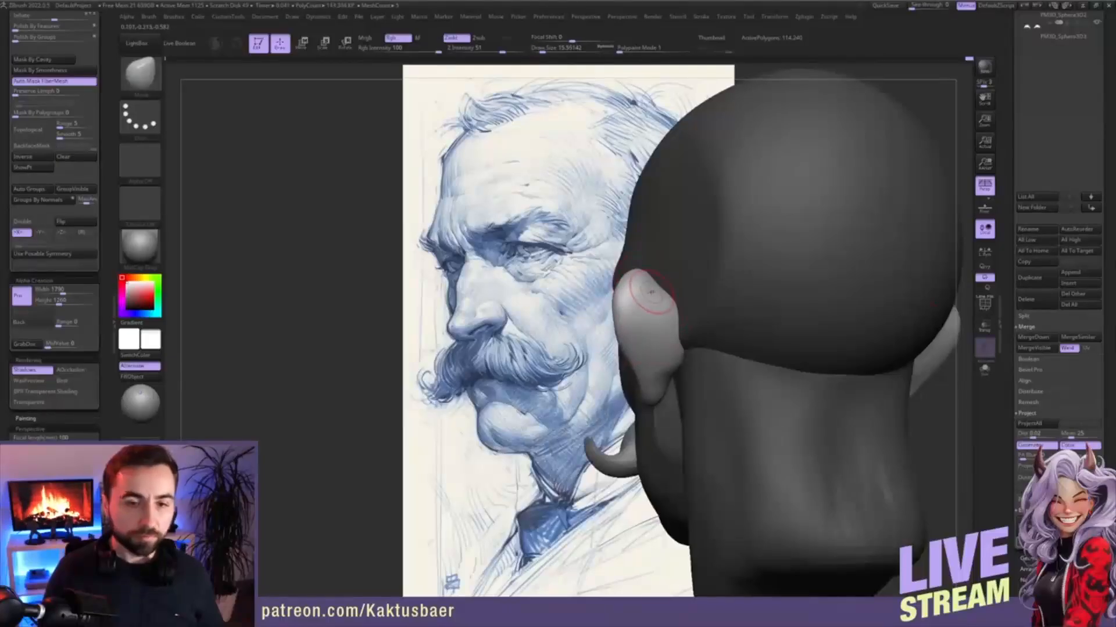
- Carve a crease behind the ear rim with the Dam Standard brush and smooth it near the lobe
key(b)
key(d)
key(s)
mouse_move(644, 311)
right_down()
mouse_move(649, 343)
mouse_move(646, 308)
right_up()
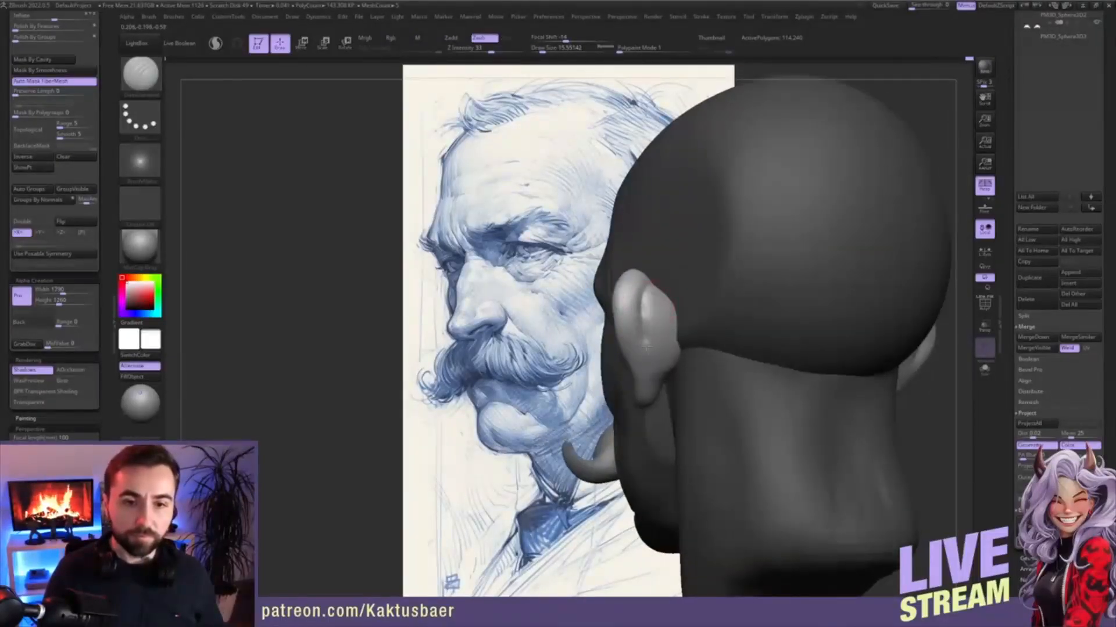
key(ctrl+z)
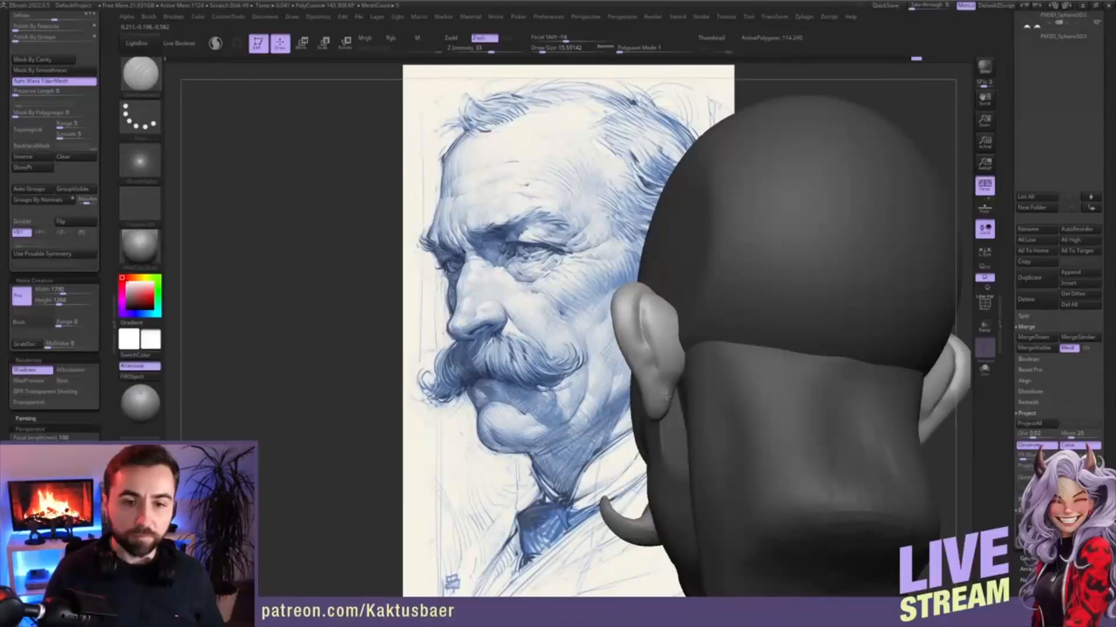
drag(665, 397, 660, 385)
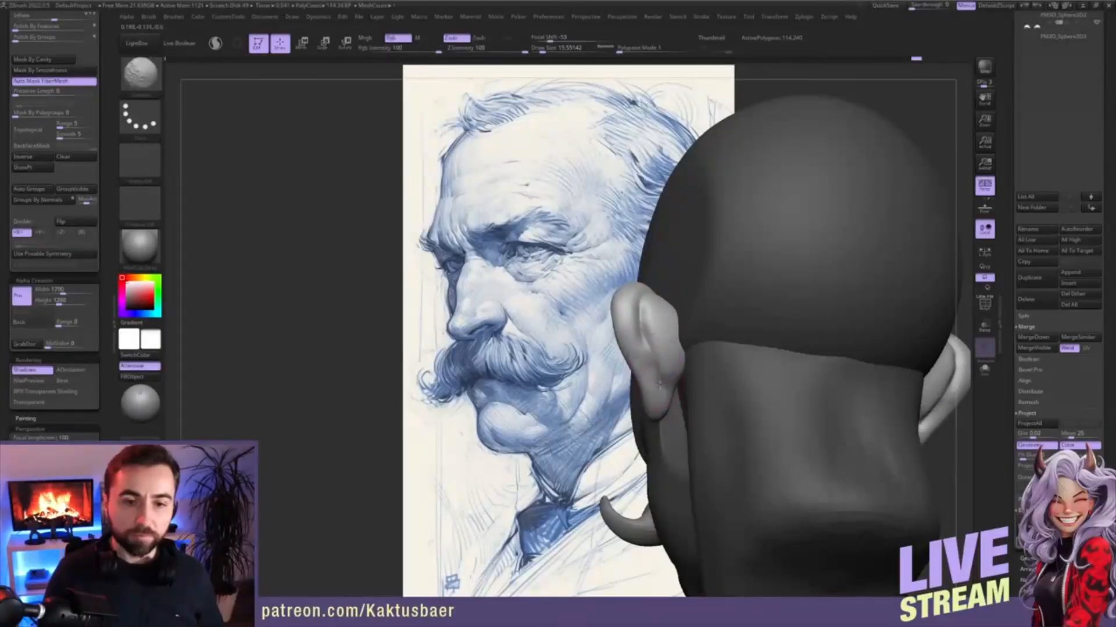
drag(643, 321, 647, 365)
right_drag(648, 358, 651, 337)
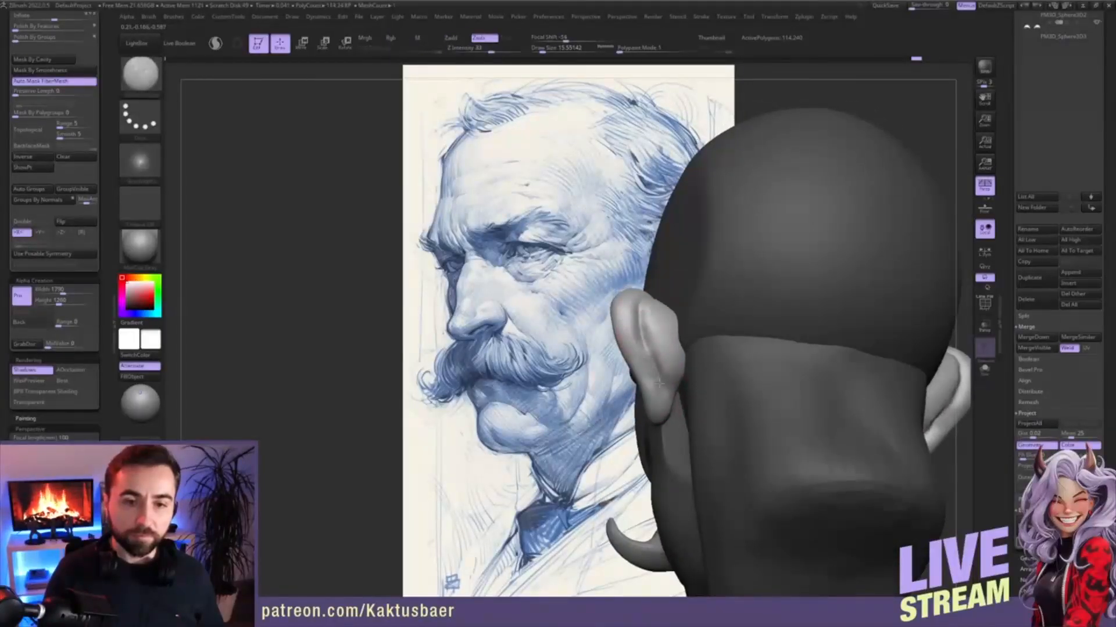
shift+drag(659, 384, 668, 400)
mouse_move(656, 341)
right_down()
mouse_move(703, 337)
mouse_move(645, 351)
right_up()
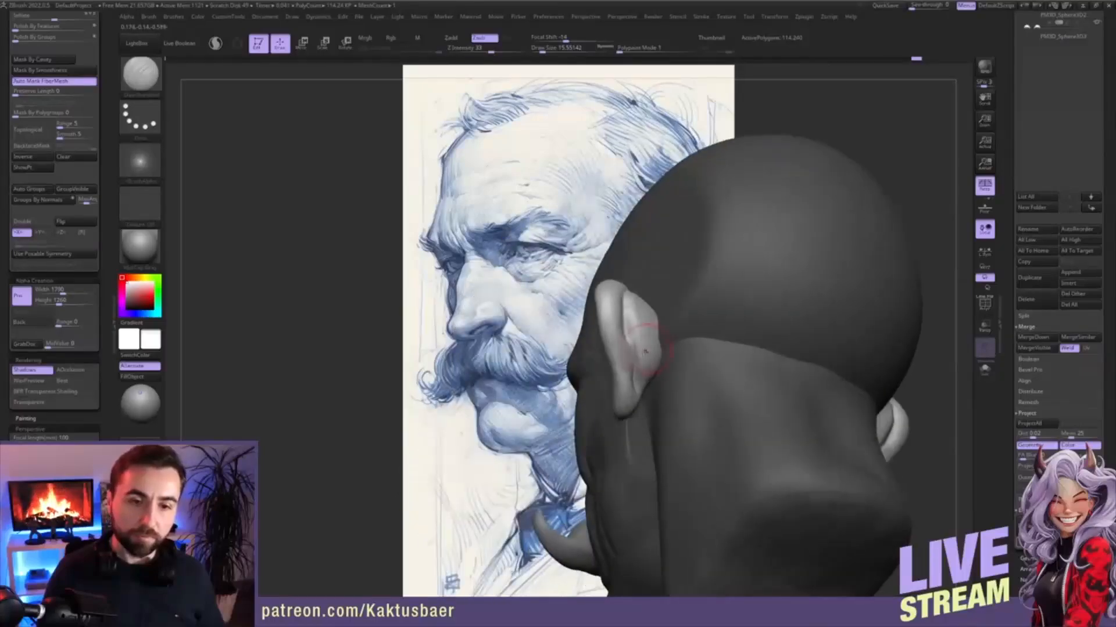
- Build up the rounded back of the ear beside the crease with Clay Buildup strokes
key(b)
key(c)
key(b)
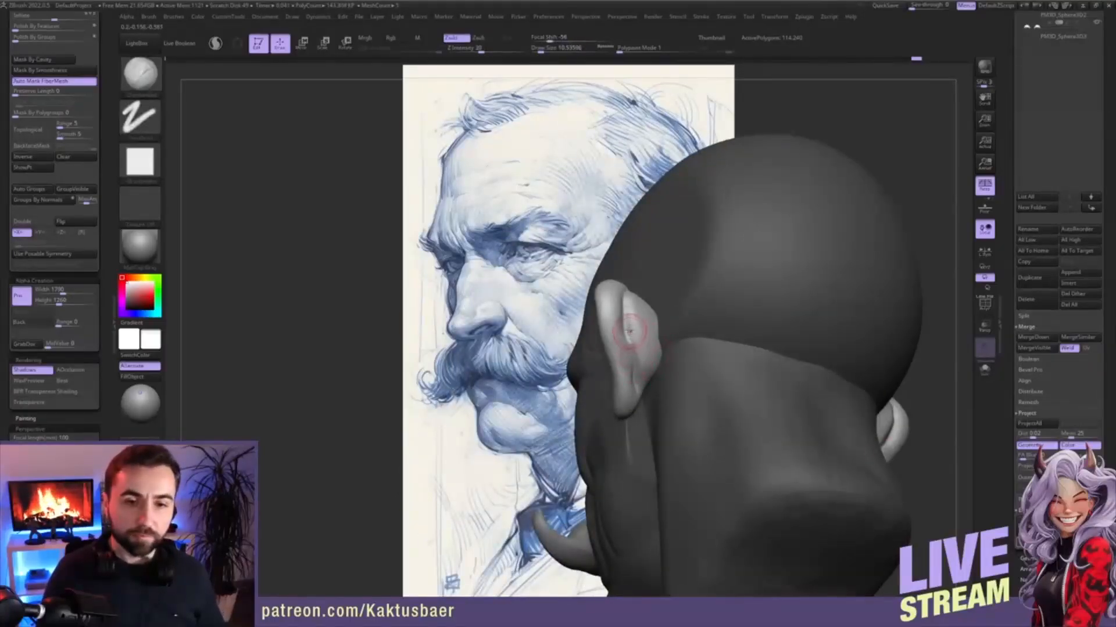
drag(629, 332, 635, 383)
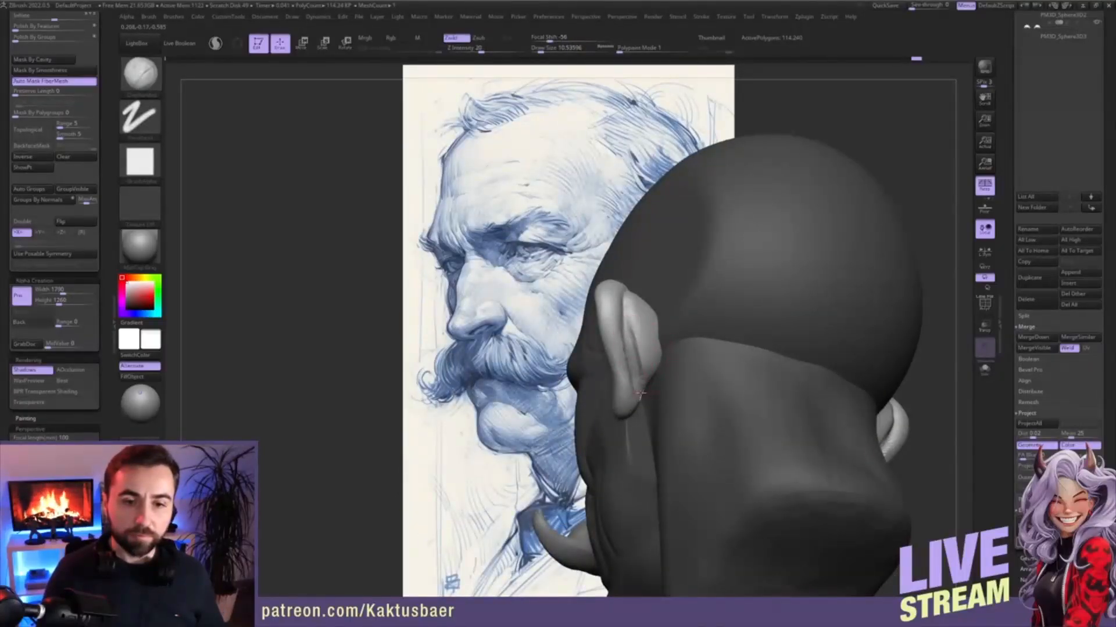
right_drag(640, 394, 628, 286)
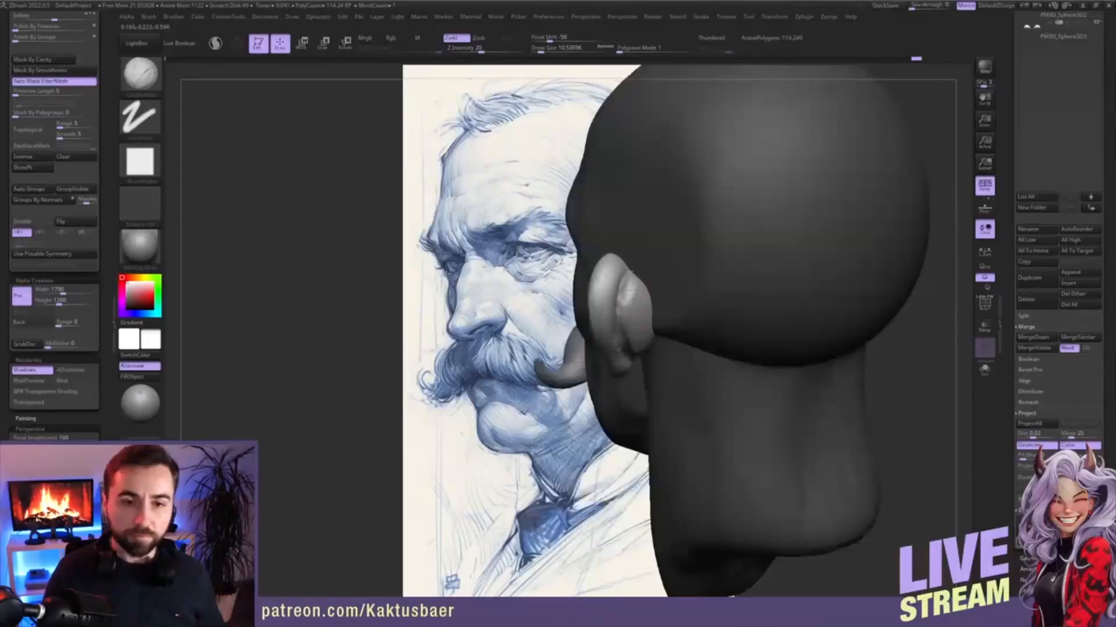
drag(628, 267, 620, 299)
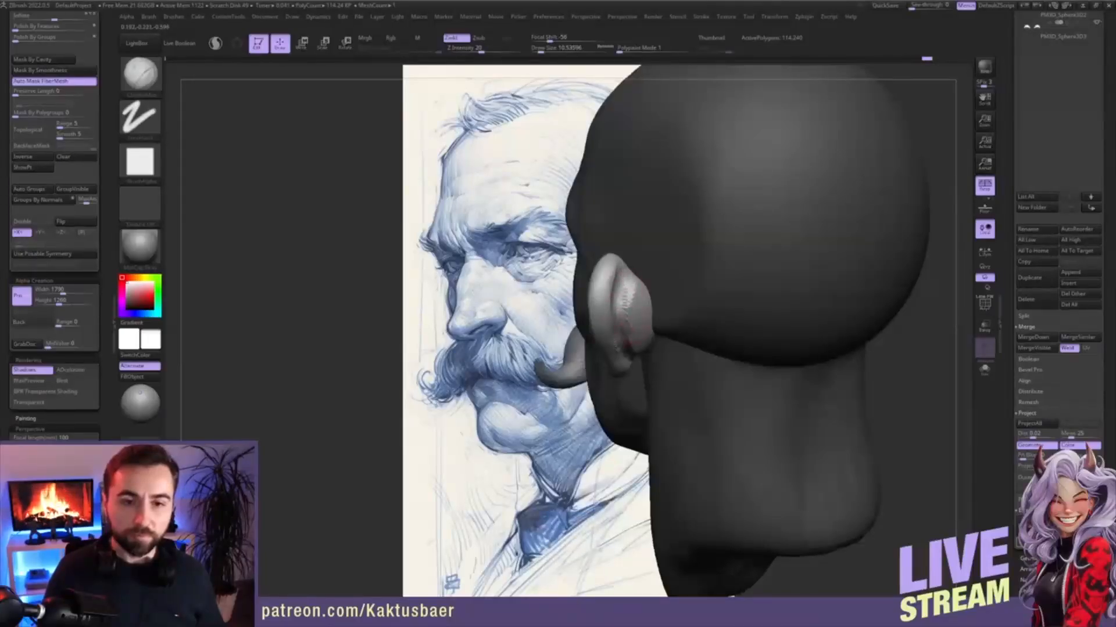
drag(625, 340, 619, 355)
- Smooth the clay strokes on the back of the ear and the transition down to the lobe
right_drag(622, 352, 643, 319)
shift+drag(627, 298, 629, 284)
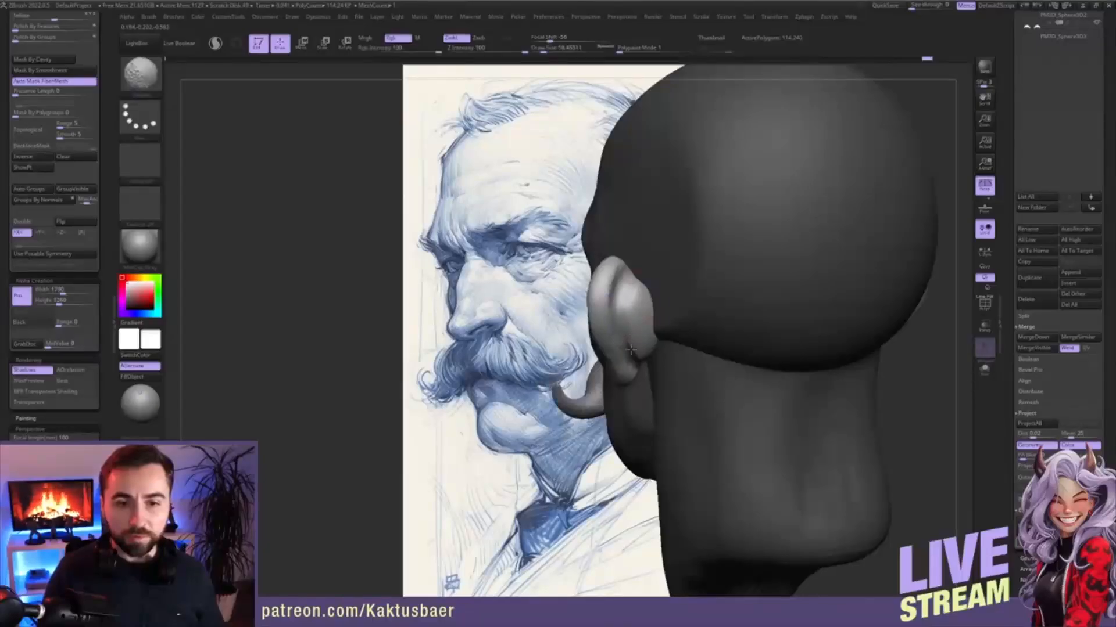
right_drag(631, 350, 634, 285)
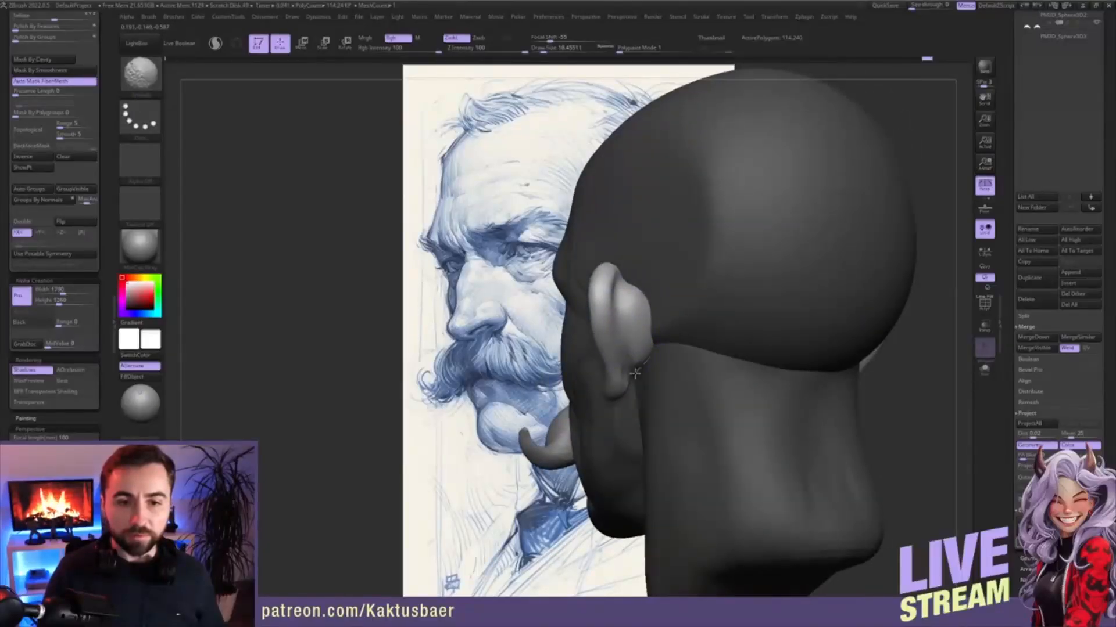
shift+drag(634, 373, 637, 370)
mouse_move(643, 351)
right_down()
mouse_move(631, 355)
mouse_move(652, 330)
right_up()
key(shift)
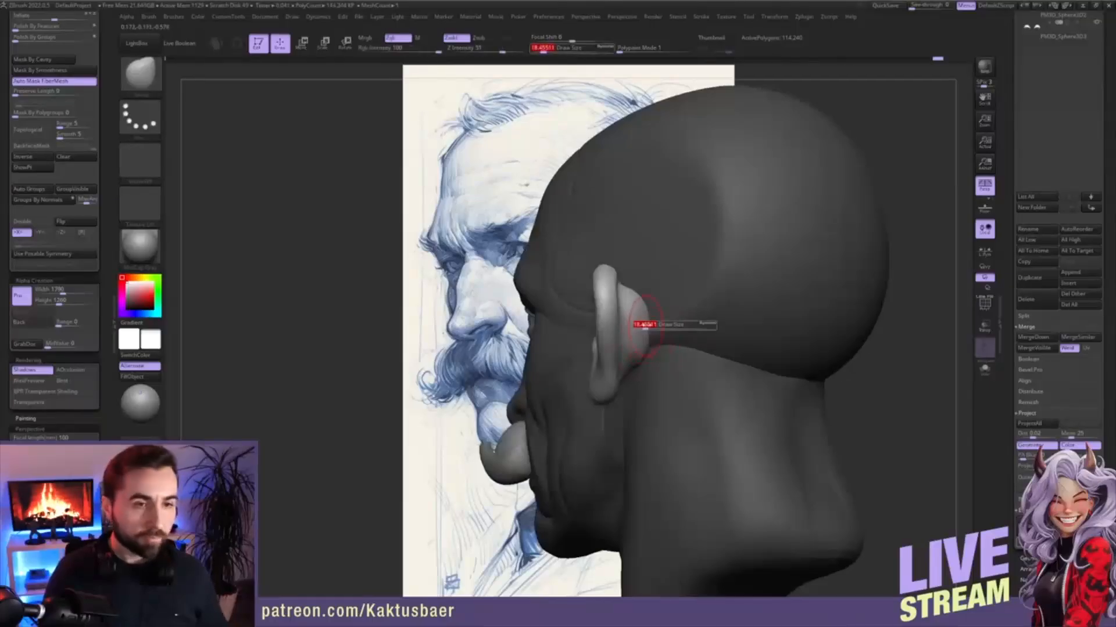
mouse_move(646, 289)
right_down()
mouse_move(640, 338)
mouse_move(632, 321)
mouse_move(687, 378)
right_up()
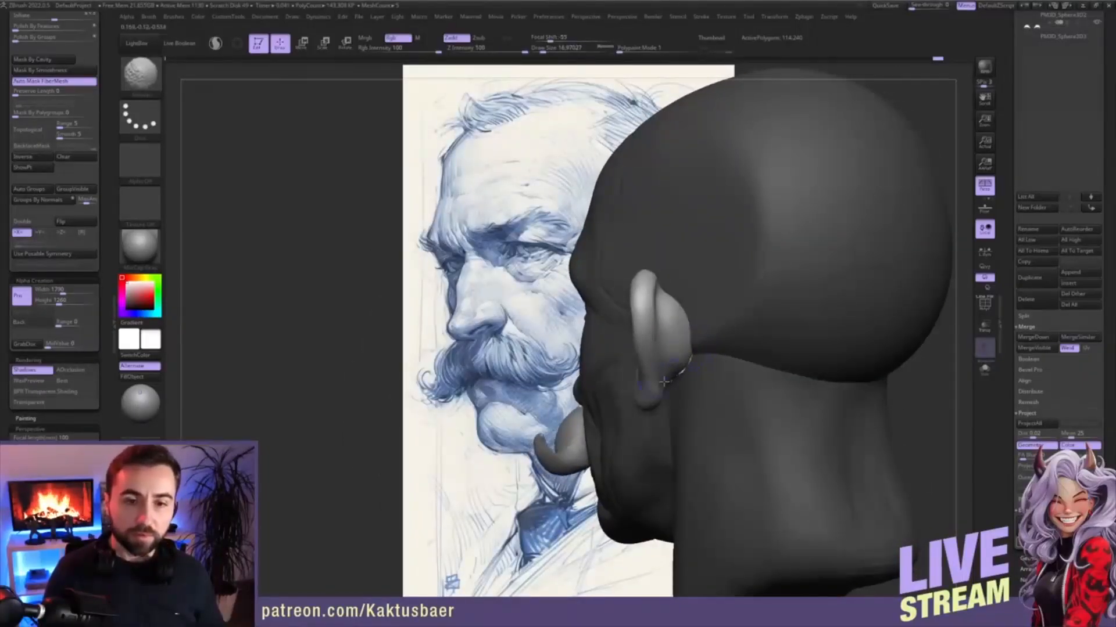
mouse_move(655, 371)
right_down()
mouse_move(644, 361)
mouse_move(655, 344)
right_up()
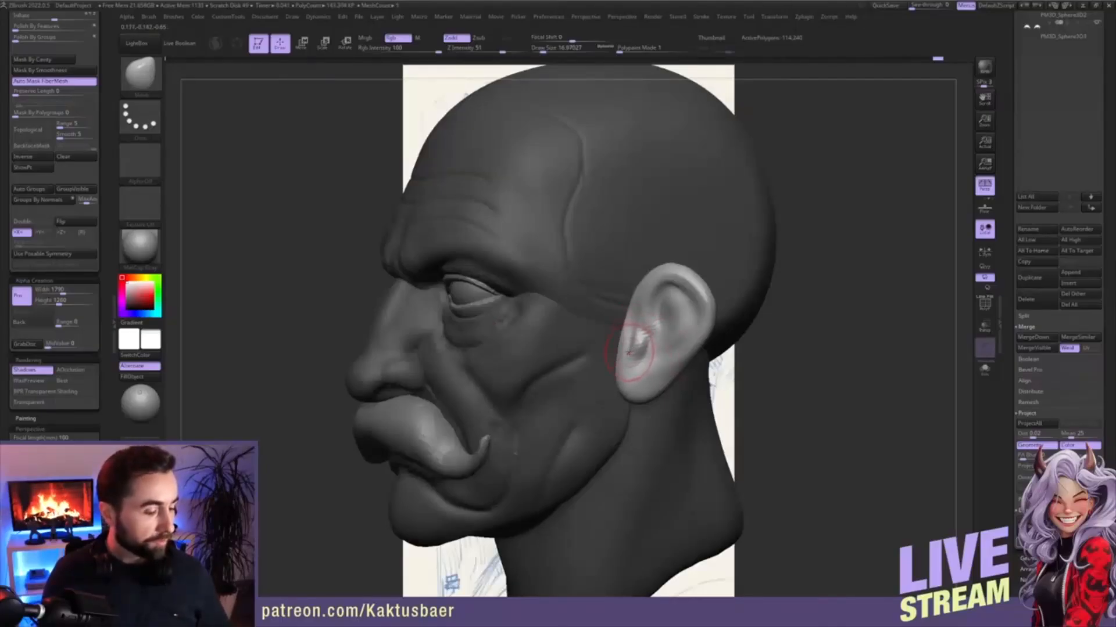
- Build up the ear's inner ridge and lower notch with Clay Buildup, and smooth the front edge of the lobe
mouse_move(652, 344)
ctrl+right_down()
mouse_move(685, 346)
mouse_move(639, 346)
mouse_move(665, 358)
ctrl+right_up()
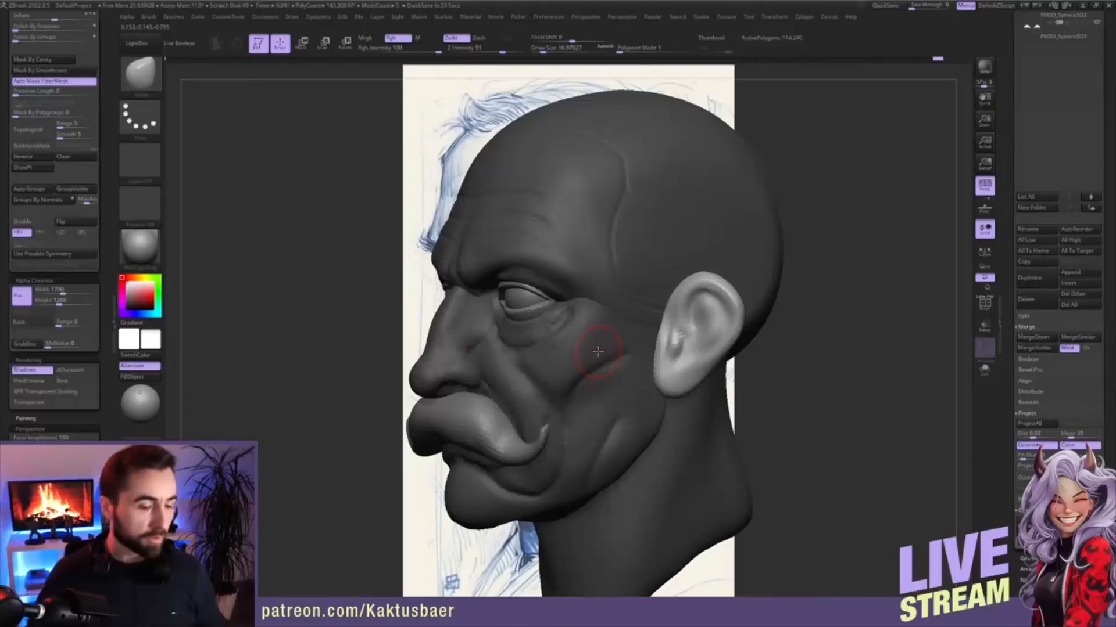
key(b)
key(c)
key(b)
key(s)
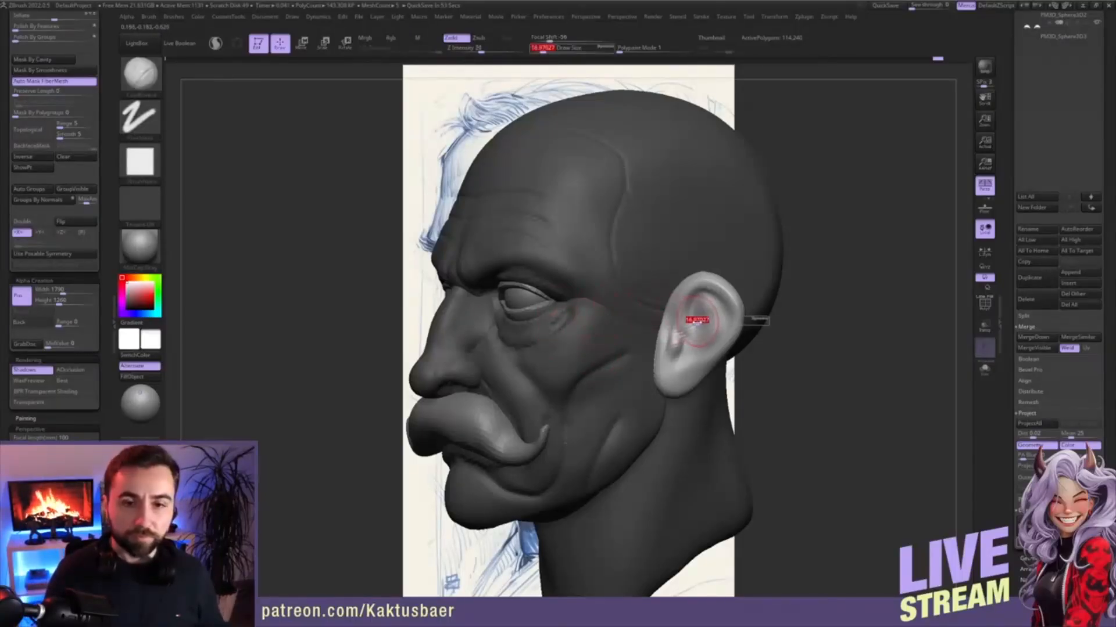
alt+right_drag(705, 314, 662, 320)
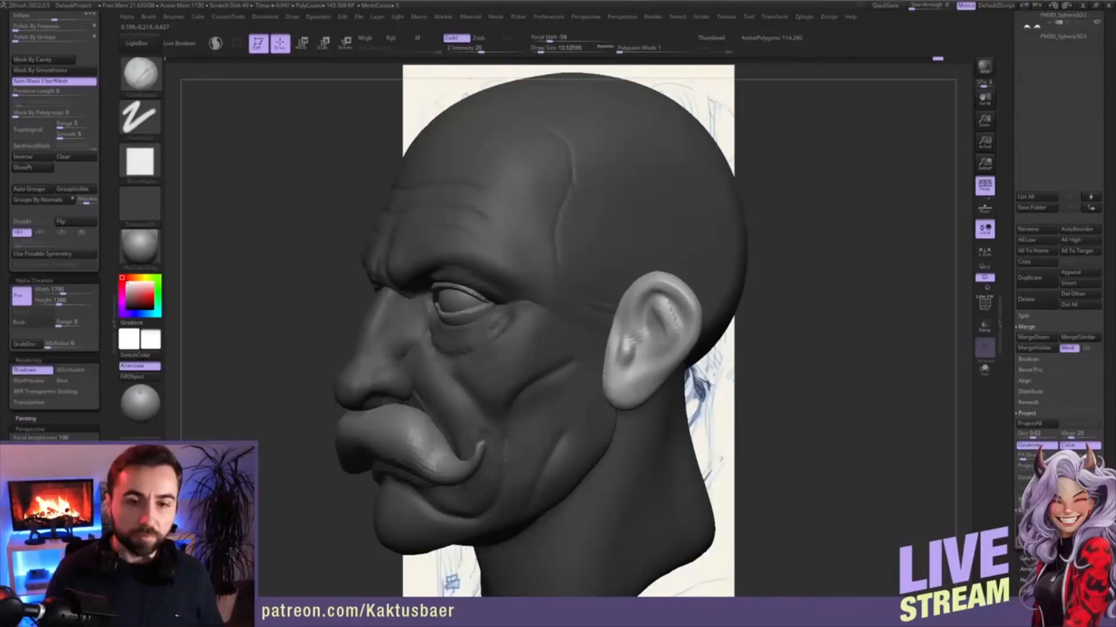
drag(648, 322, 649, 337)
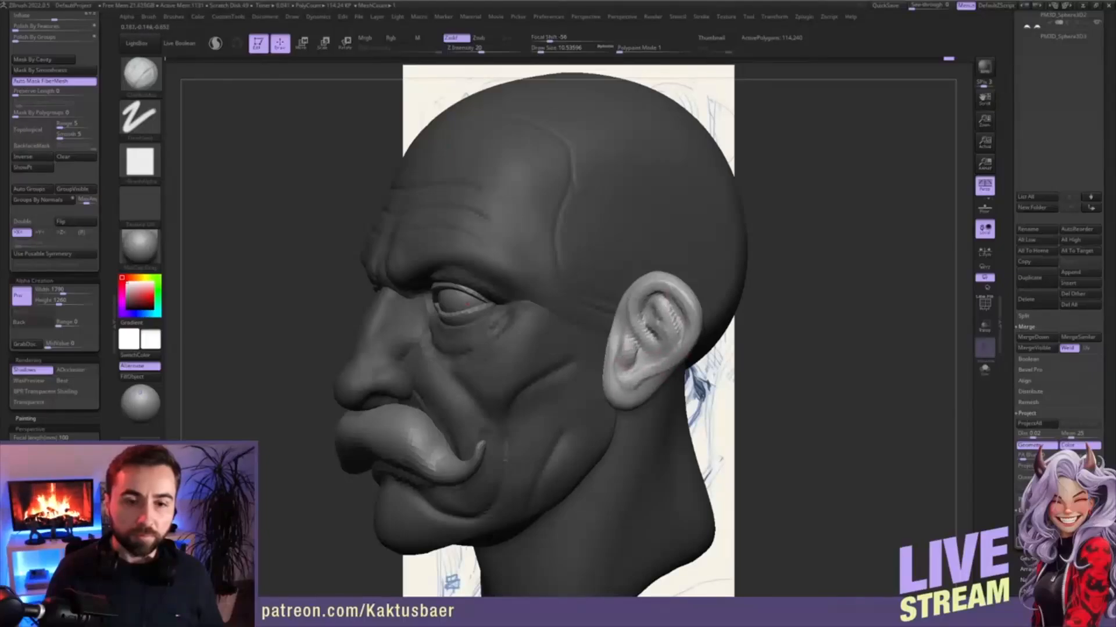
key(shift)
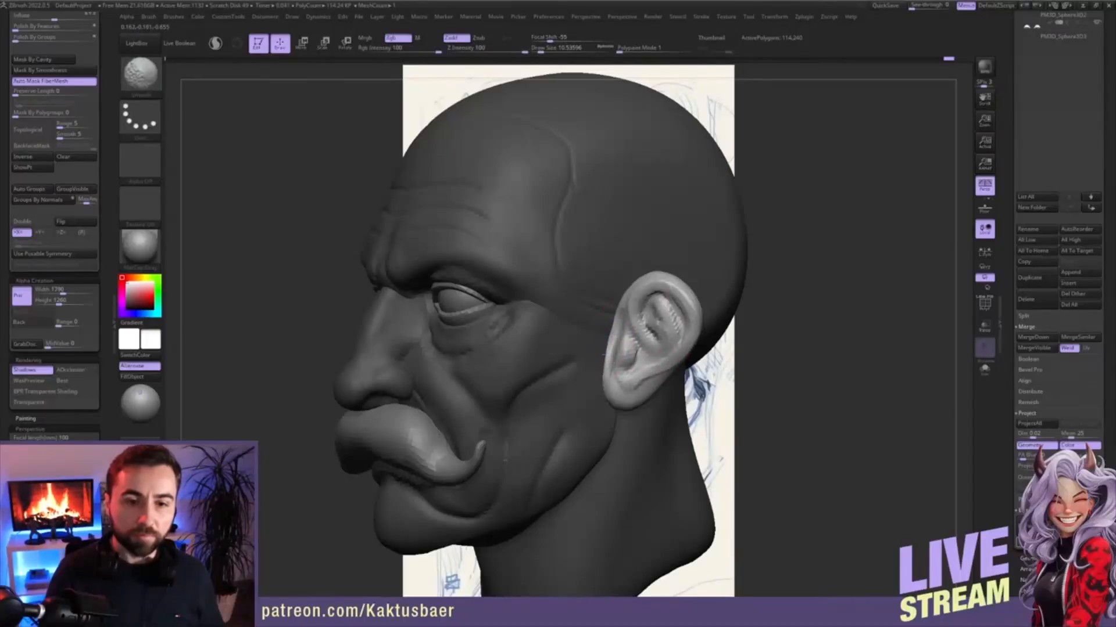
shift+drag(599, 379, 607, 392)
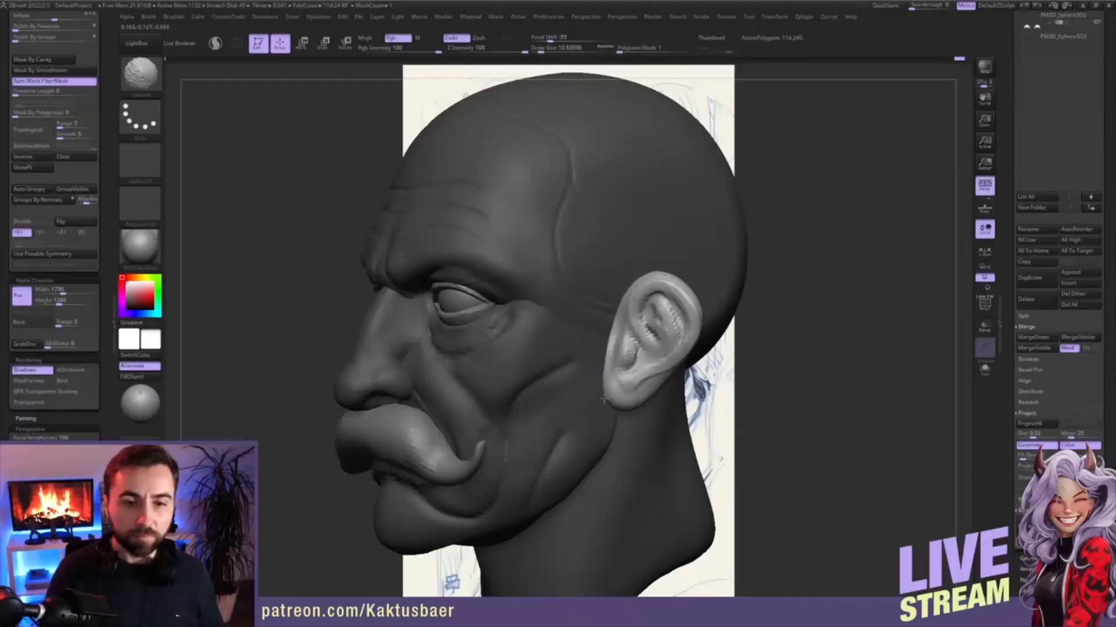
- Adjust the front of the ear around the tragus with an enlarged Move brush
right_drag(572, 376, 622, 369)
key(b)
key(m)
key(v)
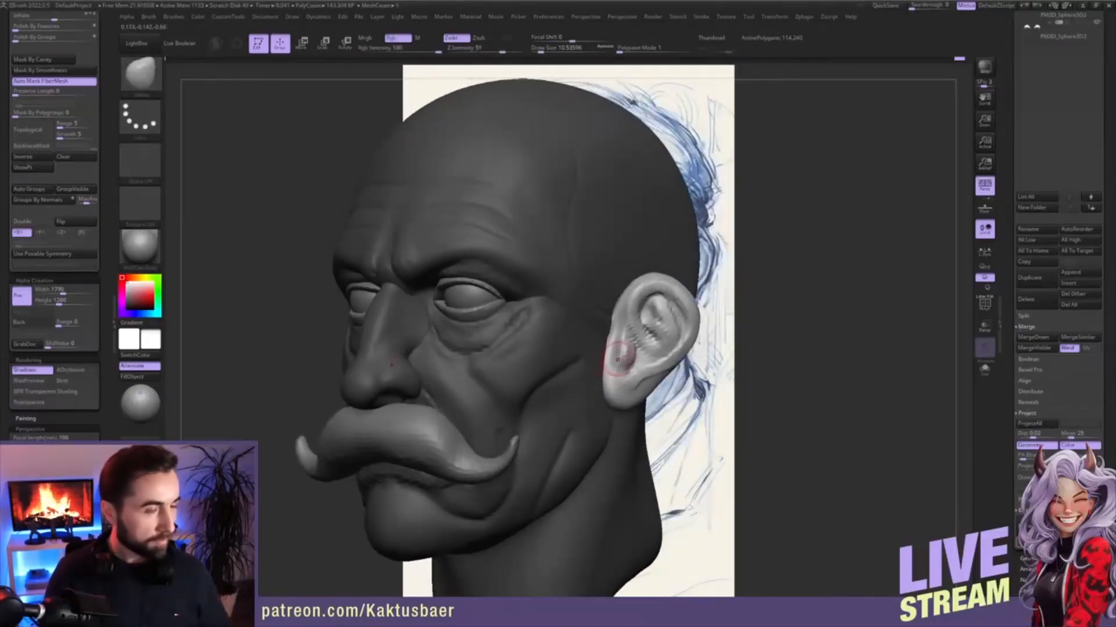
key(bracketright)
key(bracketright)
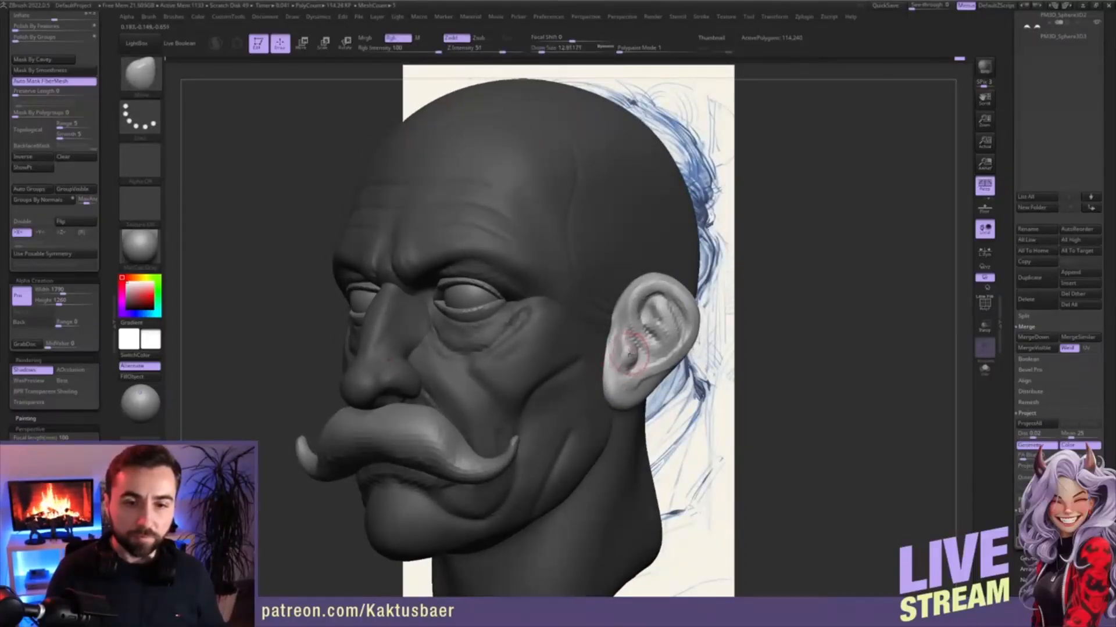
key(bracketright)
key(bracketright)
key(bracketright)
key(bracketright)
key(bracketright)
key(bracketright)
key(bracketright)
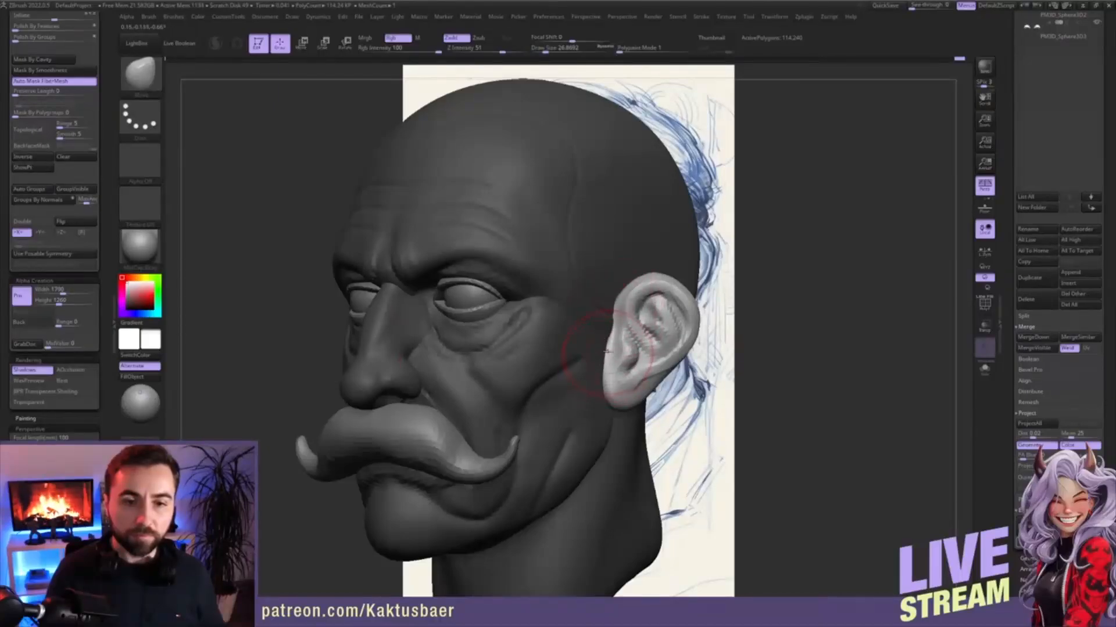
right_drag(606, 351, 624, 356)
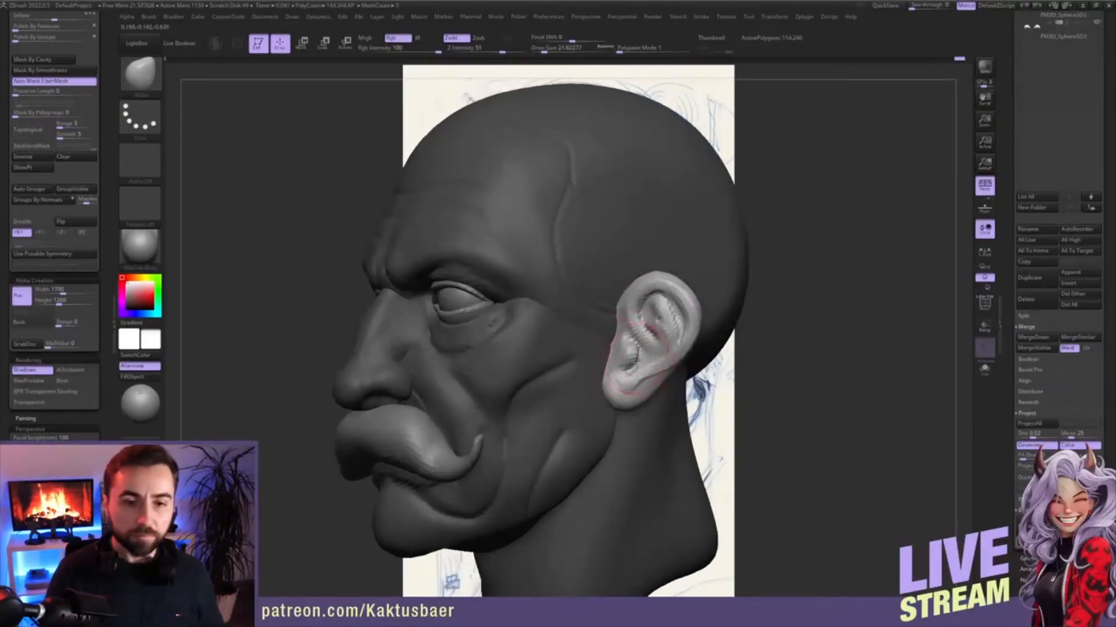
- Define the ear canal opening behind the tragus with a small Clay Buildup brush
key(b)
key(c)
key(b)
key(s)
drag(637, 356, 631, 356)
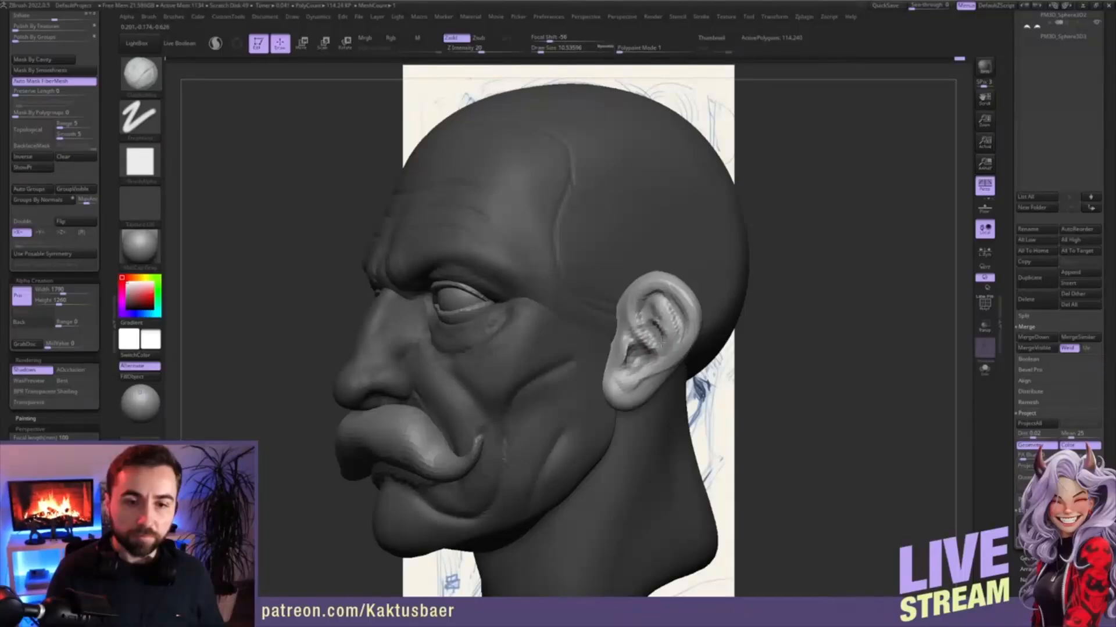
- Try to smooth the ear's inner ridge and rework the tragus and ear canal area with a small Clay Buildup brush
right_drag(662, 353, 649, 337)
mouse_move(644, 341)
shift+mouse_down()
mouse_move(659, 355)
mouse_move(641, 314)
shift+mouse_up()
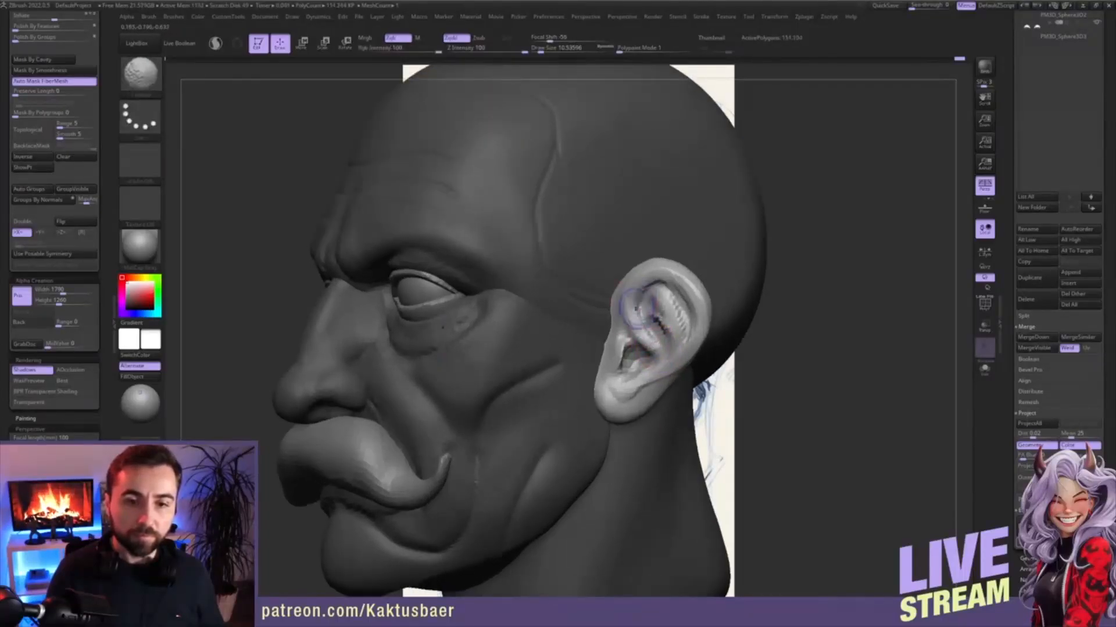
shift+drag(626, 353, 632, 367)
right_drag(646, 352, 633, 354)
key(s)
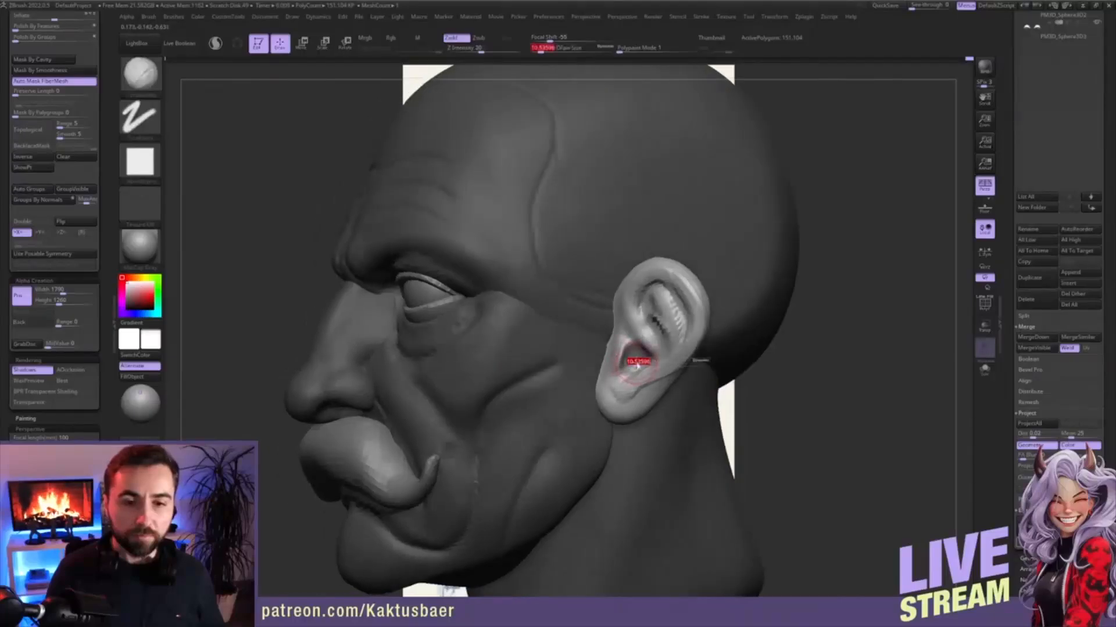
drag(639, 361, 635, 360)
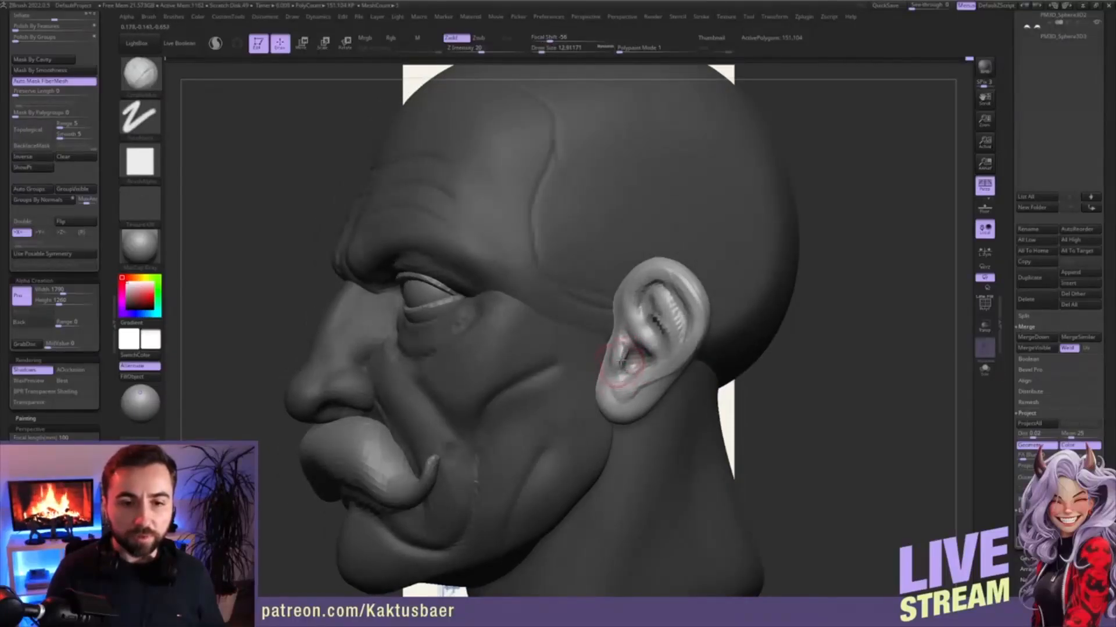
mouse_move(620, 361)
right_down()
mouse_move(593, 337)
mouse_move(603, 347)
right_up()
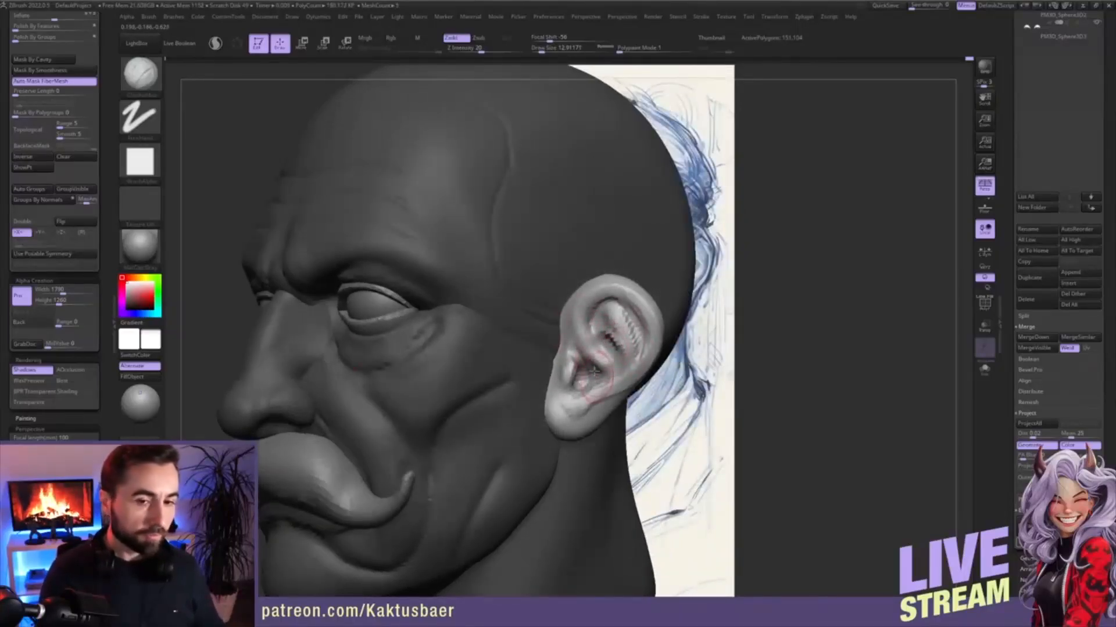
drag(615, 365, 597, 370)
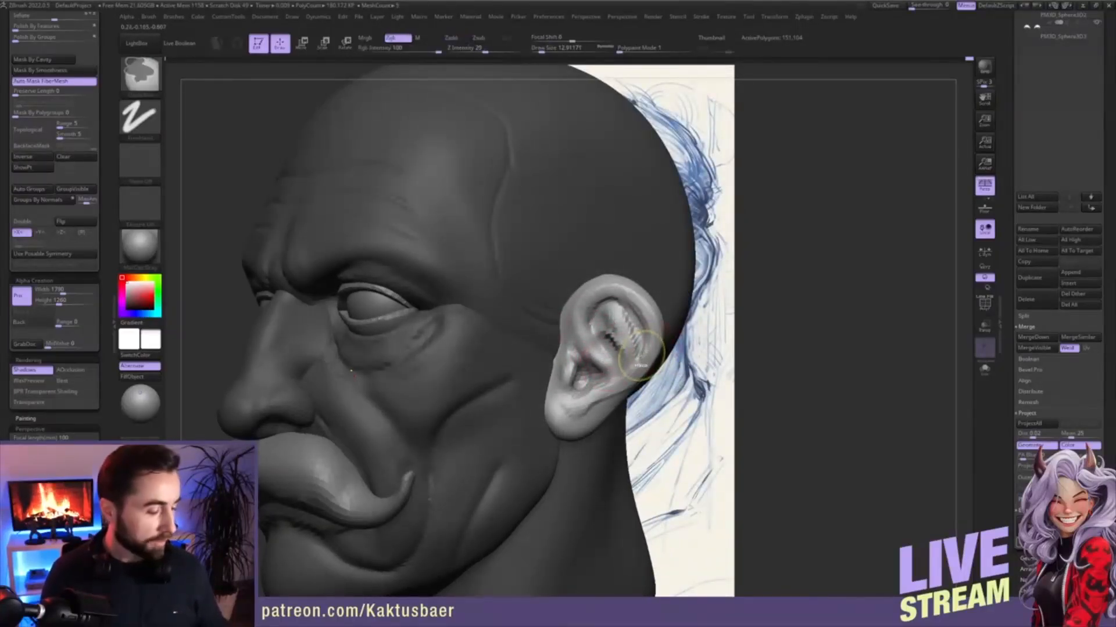
- Undo the latest ear strokes and examine the ear's mesh density with the polygroup wireframe shown
key(ctrl+z)
key(ctrl+z)
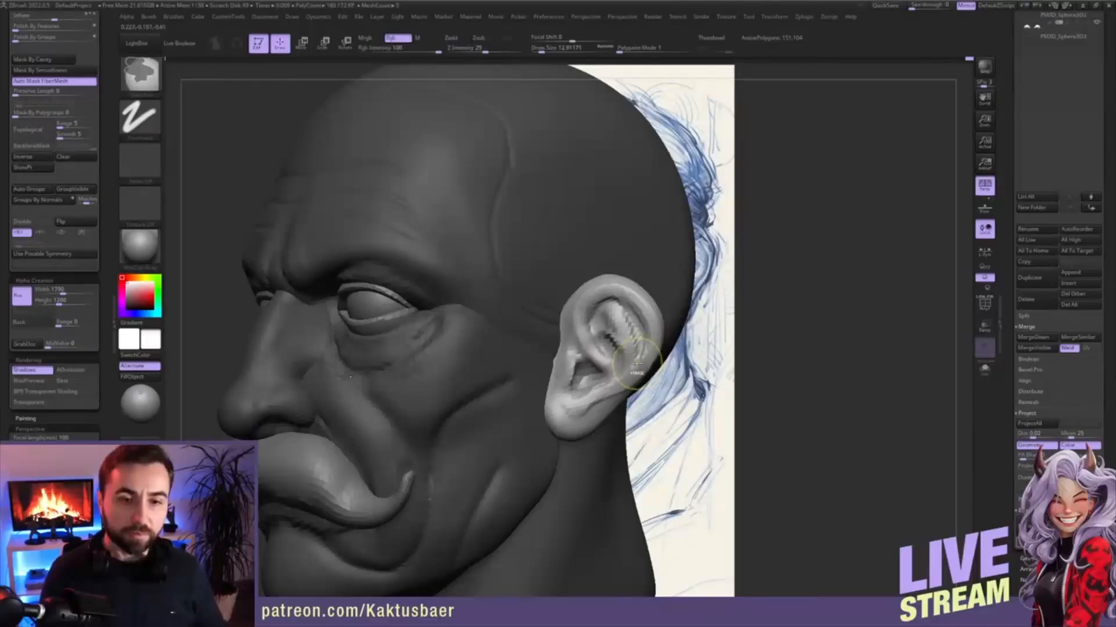
key(ctrl+z)
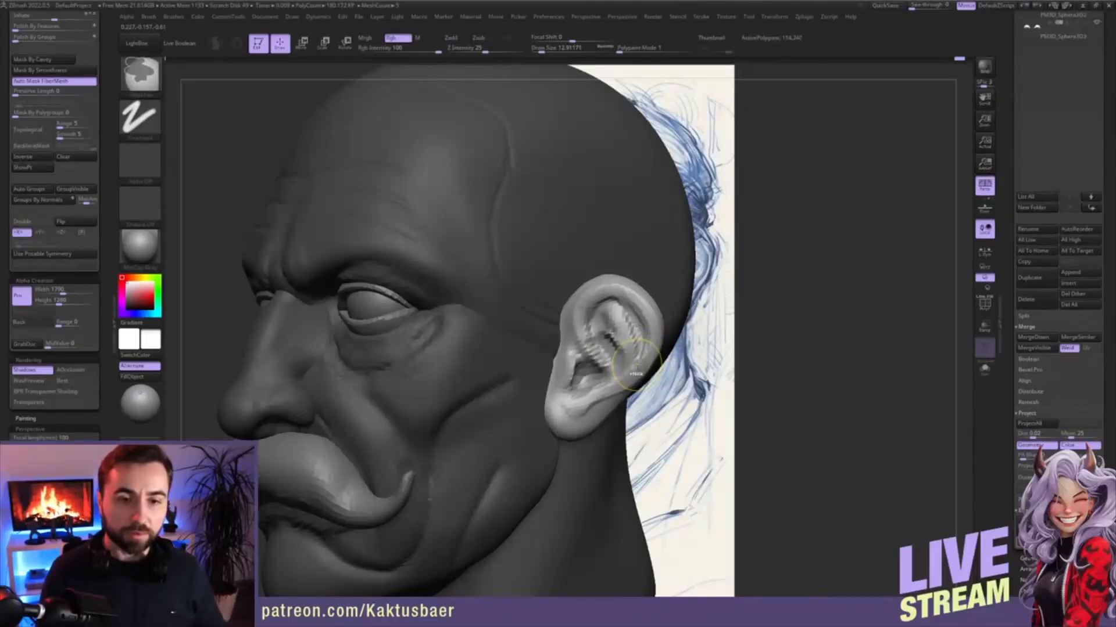
key(shift+f)
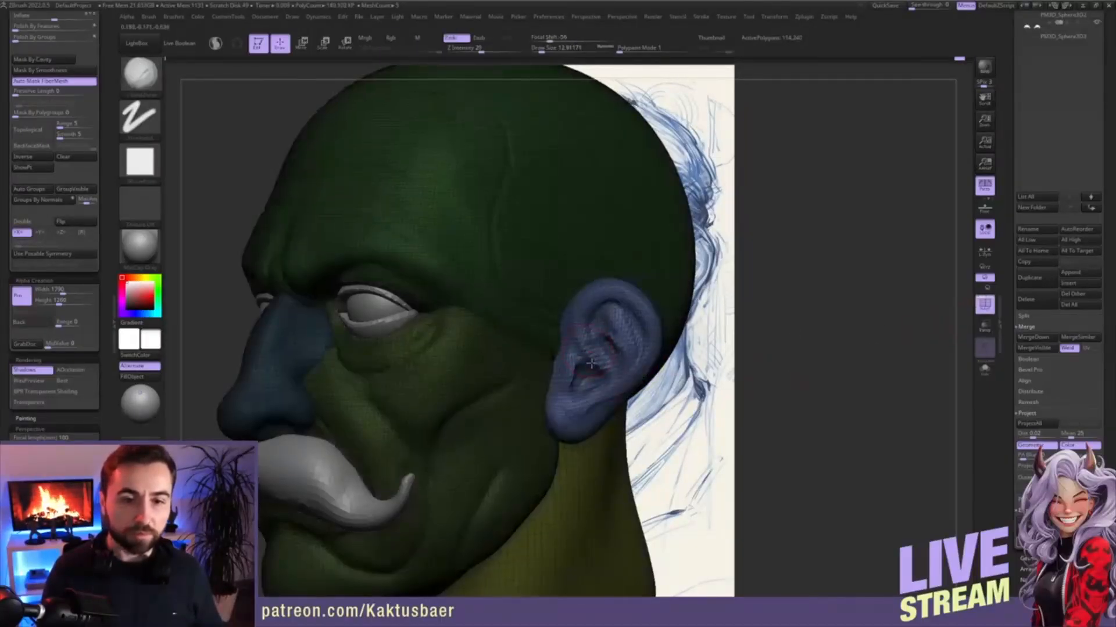
scroll(591, 363, up, 2)
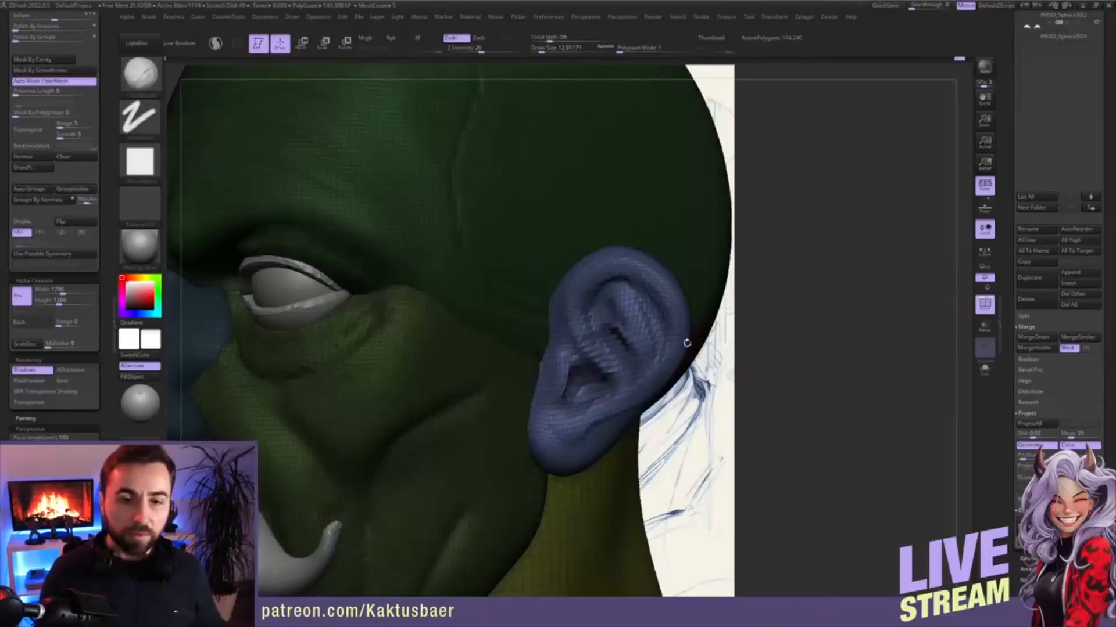
scroll(616, 355, up, 1)
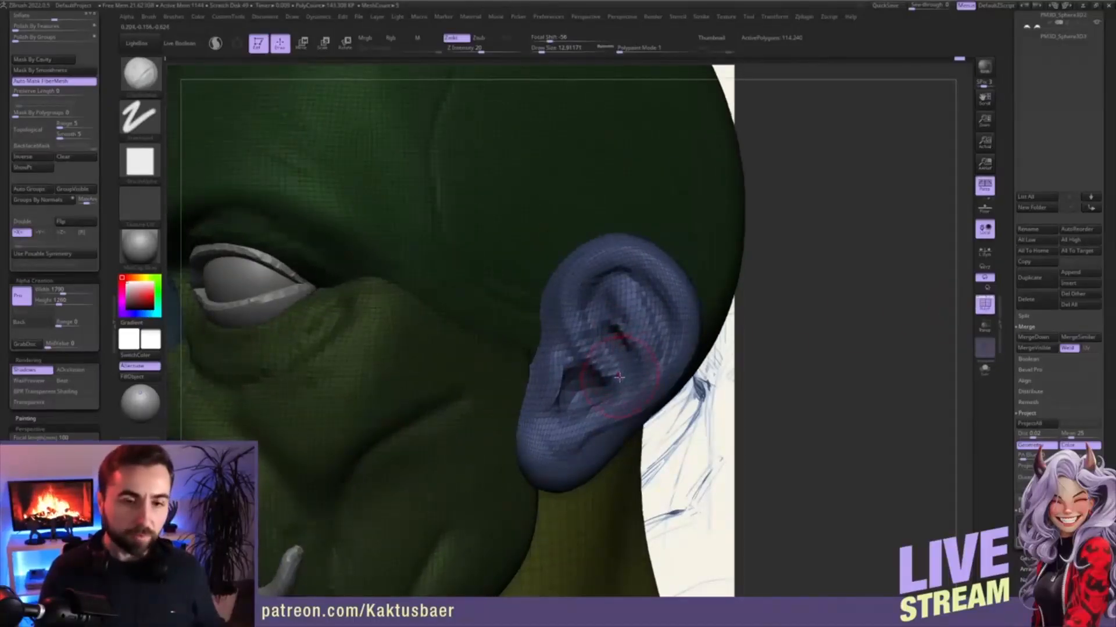
key(ctrl+z)
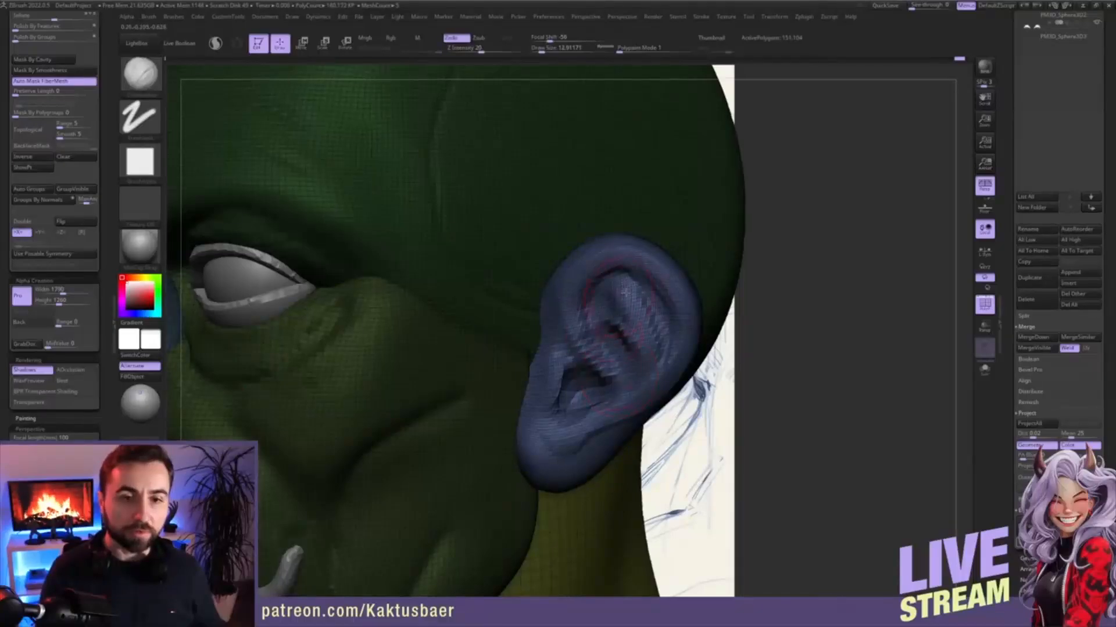
click(984, 303)
- Smooth the rough clay strokes inside the ear bowl, along the inner ridge and down to the lower notch
ctrl+right_drag(657, 379, 625, 375)
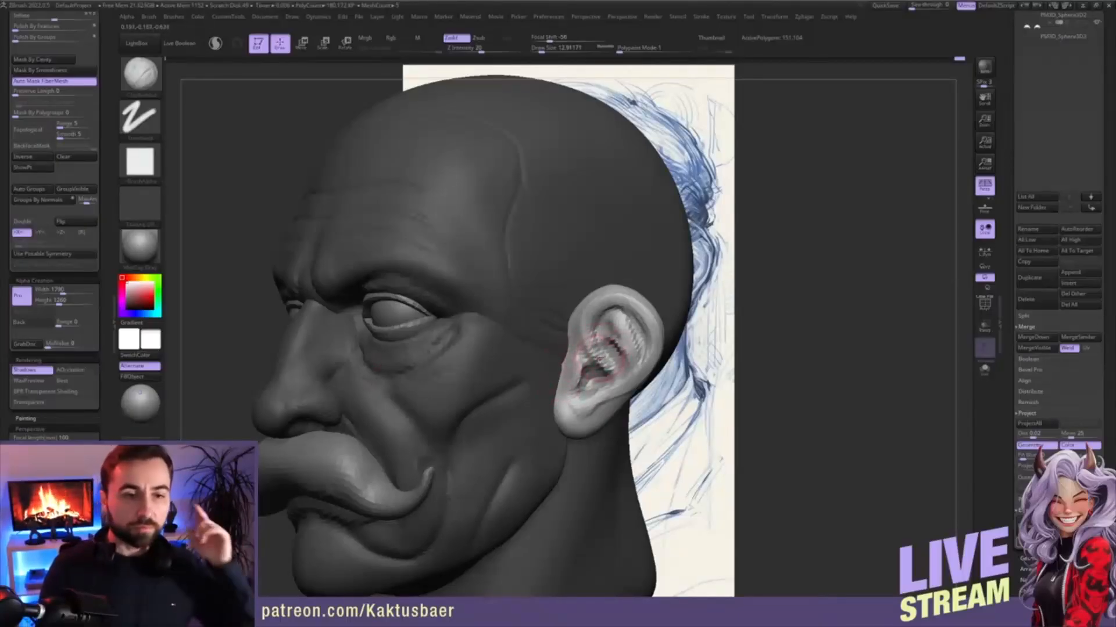
key(b)
key(s)
key(t)
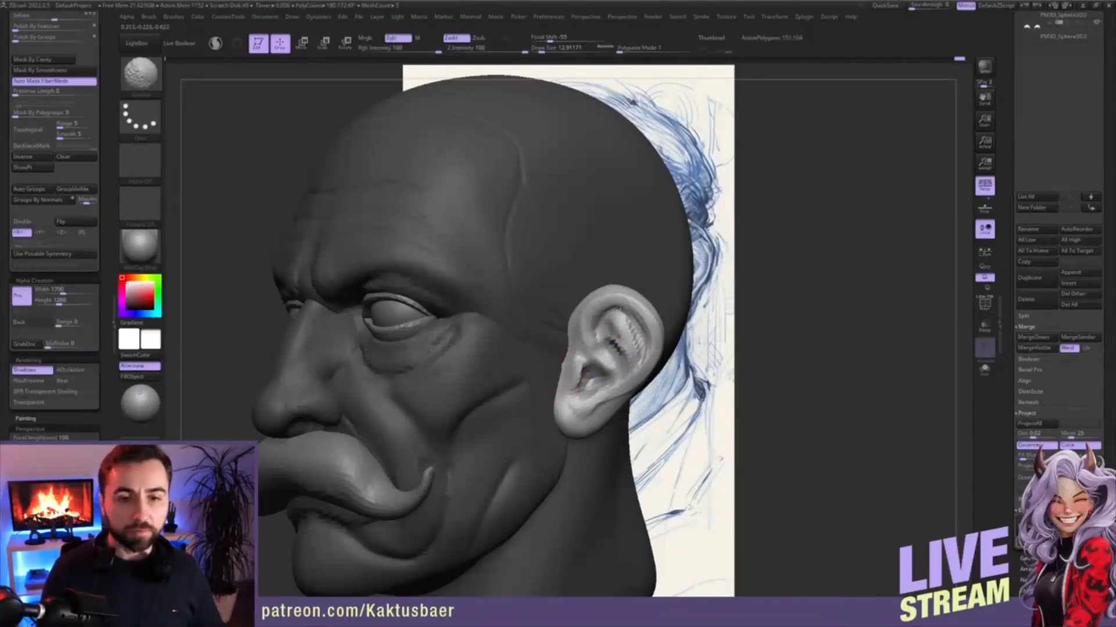
mouse_move(588, 378)
shift+mouse_down()
mouse_move(601, 387)
mouse_move(579, 388)
mouse_move(578, 407)
shift+mouse_up()
right_drag(588, 394, 570, 391)
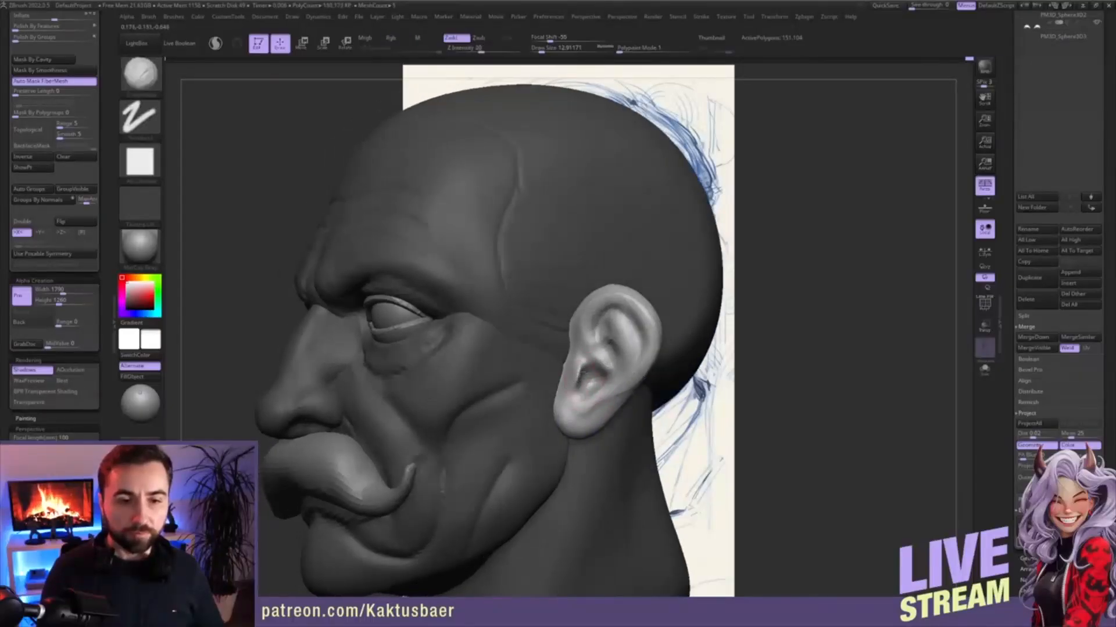
- Refine the tragus with Clay Buildup at a draw size of about 8.4 and smooth the area beside the ear canal
key(s)
drag(577, 380, 575, 380)
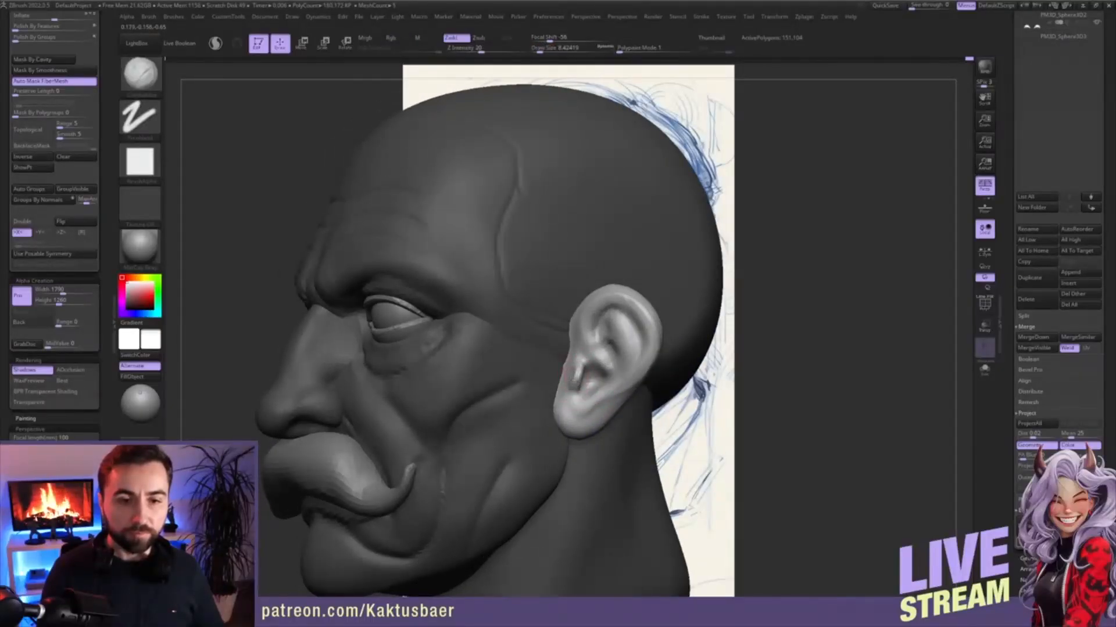
right_drag(575, 380, 585, 376)
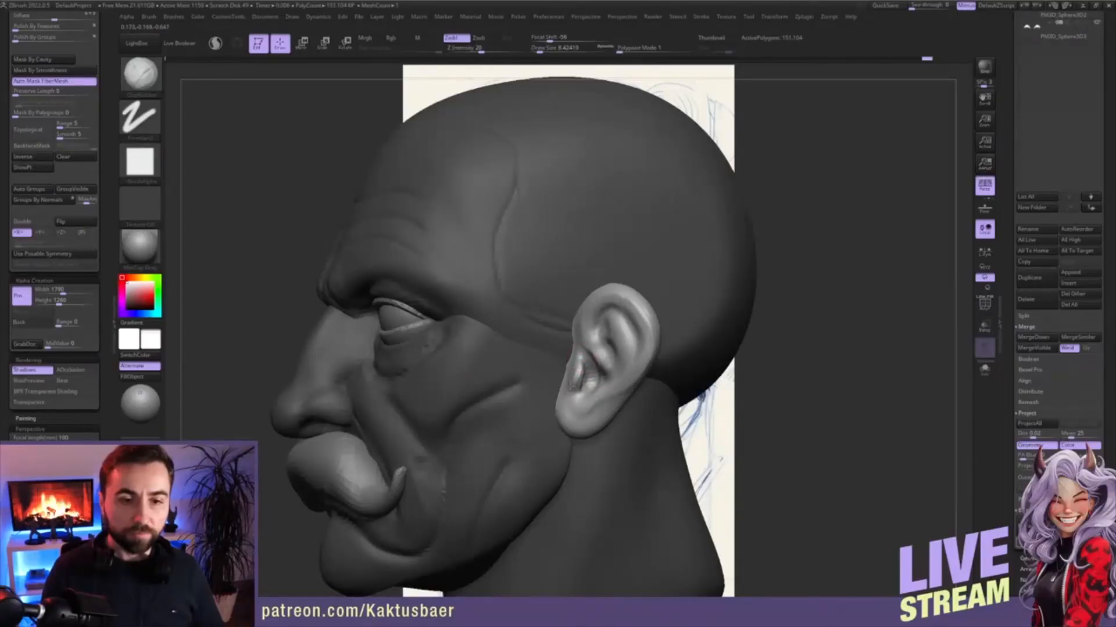
right_drag(580, 371, 597, 374)
shift+drag(588, 390, 593, 373)
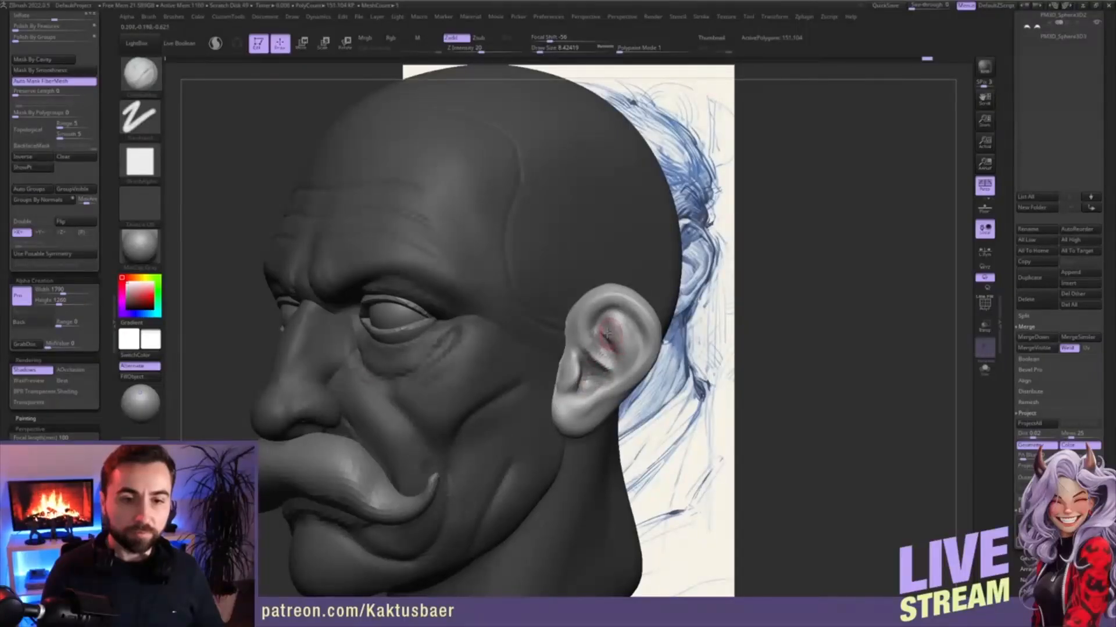
- Shape the ear bowl from the inner ridge down to the lower notch with Clay Buildup at a draw size of about 12.9
key(])
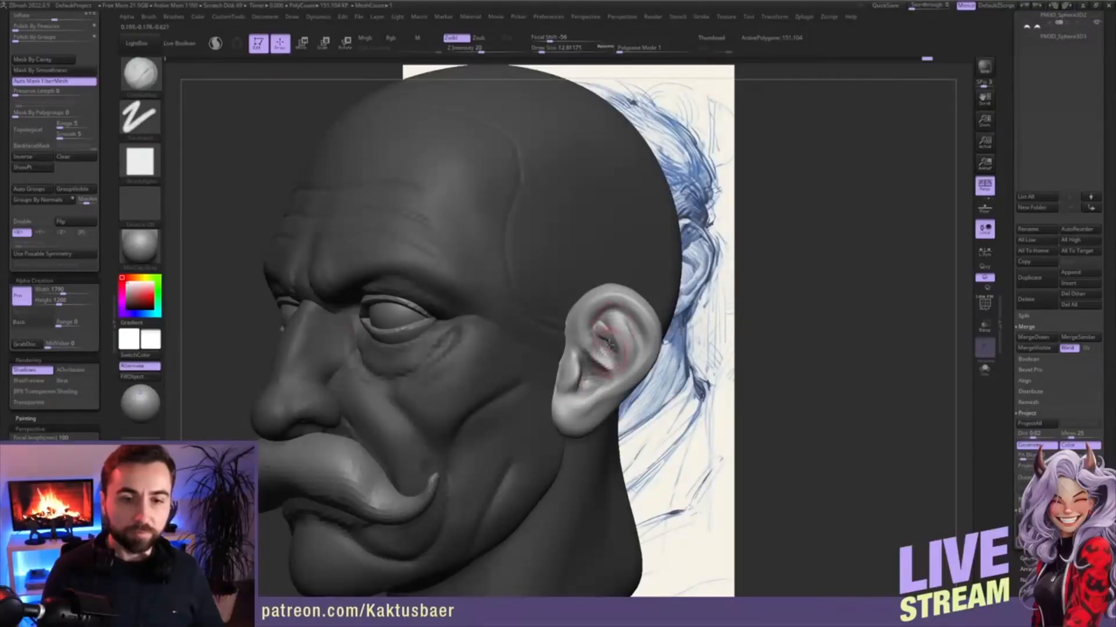
drag(606, 342, 593, 392)
key(s)
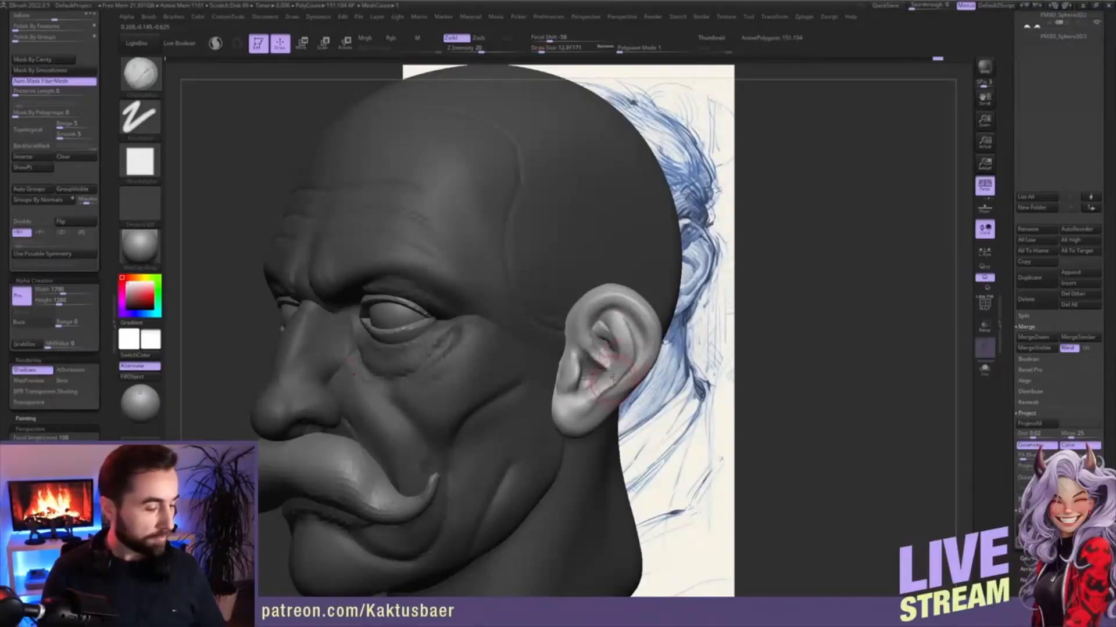
- Carve the crease along the ear's inner ridge with Dam Standard at draw size 8.4 and build up its folds with Clay Buildup
key(b)
key(d)
key(s)
right_drag(650, 395, 623, 381)
key(s)
drag(624, 381, 614, 380)
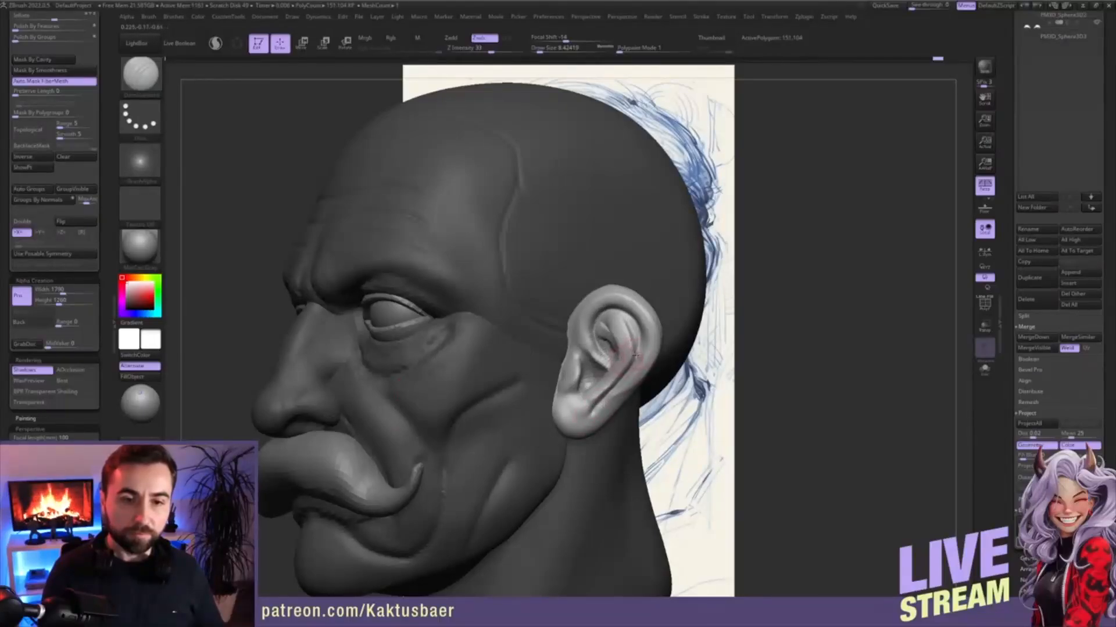
key(b)
key(c)
key(b)
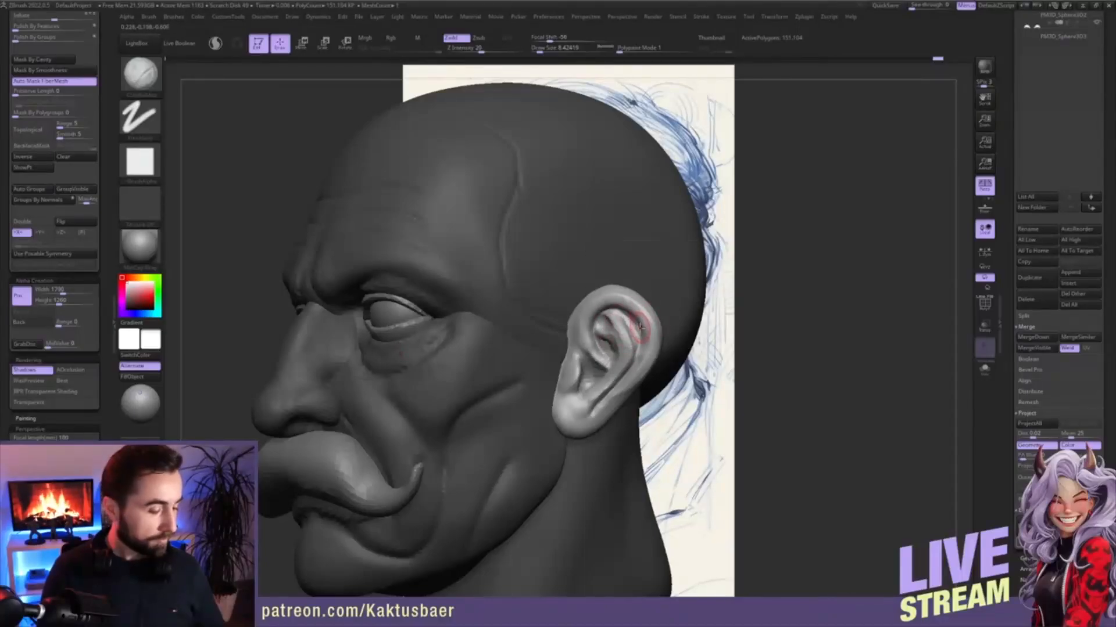
- Try to reshape the ear's inner folds with a different, larger brush at a draw size of about 23
key(b)
click(662, 319)
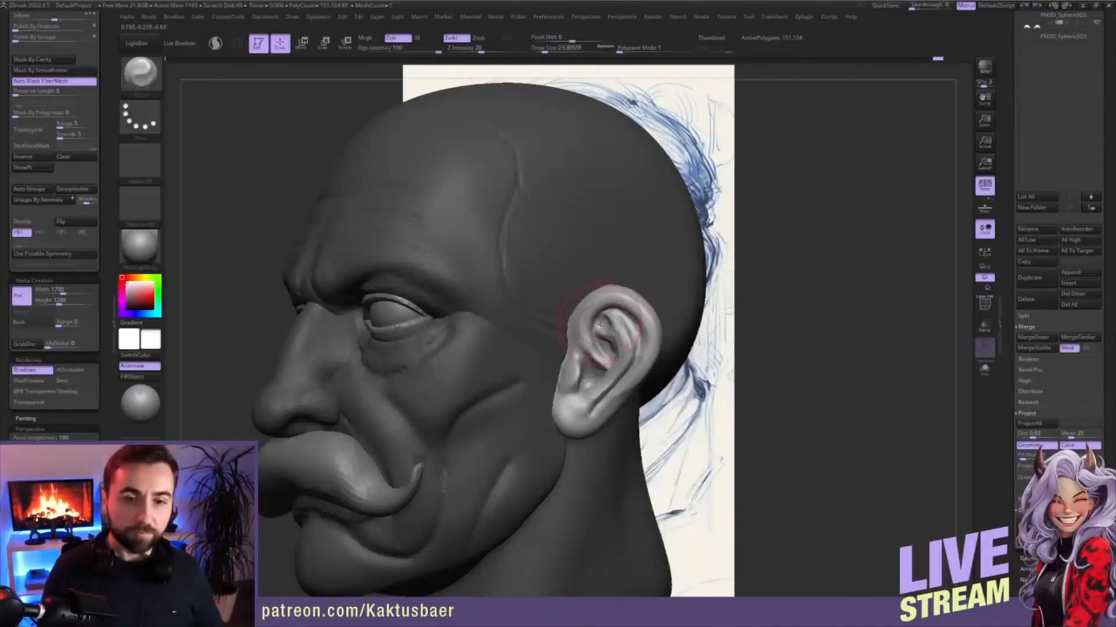
mouse_move(581, 330)
mouse_down()
mouse_move(619, 304)
mouse_move(638, 318)
mouse_move(638, 366)
mouse_up()
mouse_move(646, 352)
alt+right_down()
mouse_move(512, 350)
mouse_move(532, 348)
alt+right_up()
key(ctrl+z)
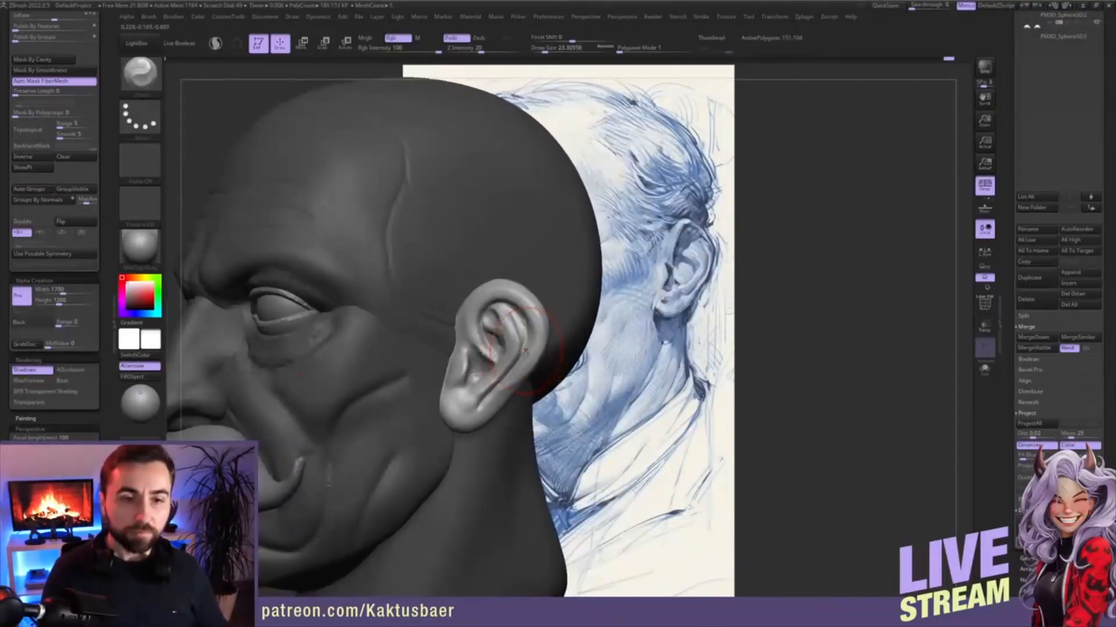
key(s)
key(s)
drag(488, 353, 485, 352)
mouse_move(494, 358)
mouse_down()
mouse_move(481, 330)
mouse_move(489, 310)
mouse_move(509, 300)
mouse_move(533, 335)
mouse_move(487, 325)
mouse_move(497, 296)
mouse_move(526, 309)
mouse_move(524, 366)
mouse_up()
key(ctrl+z)
key(s)
key(s)
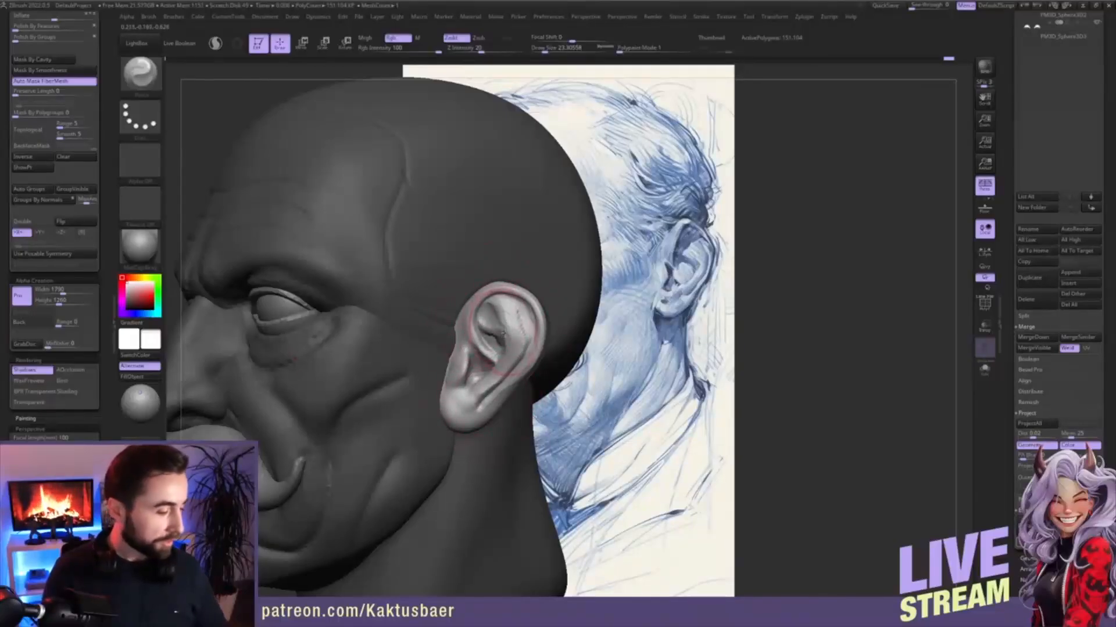
- Sharpen the creases around the ear's inner ridge and bowl with Dam Standard at a draw size of about 10.5
key(b)
key(d)
key(s)
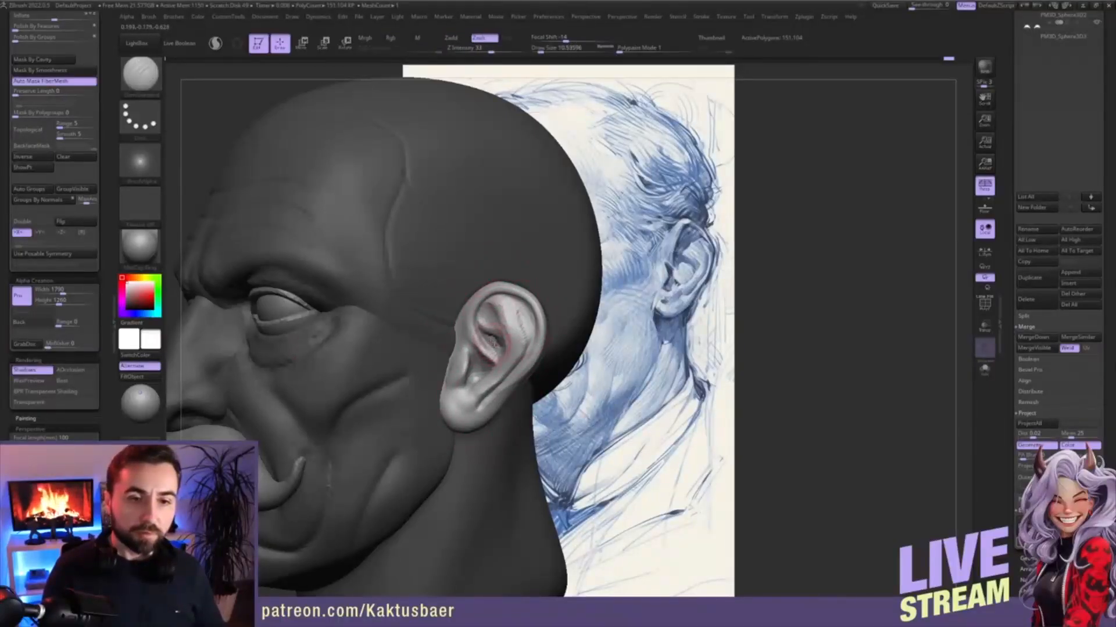
drag(489, 338, 502, 349)
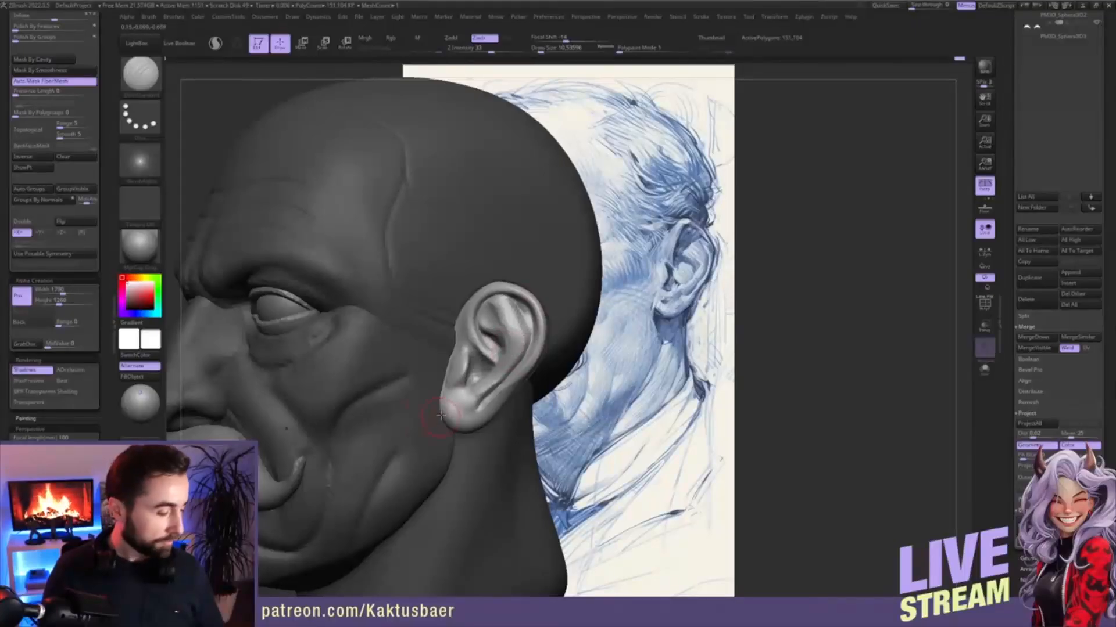
- Return to the saved view aligned with the sketch and hide the head's polygroups so the ear overlays the drawing
key(ctrl+1)
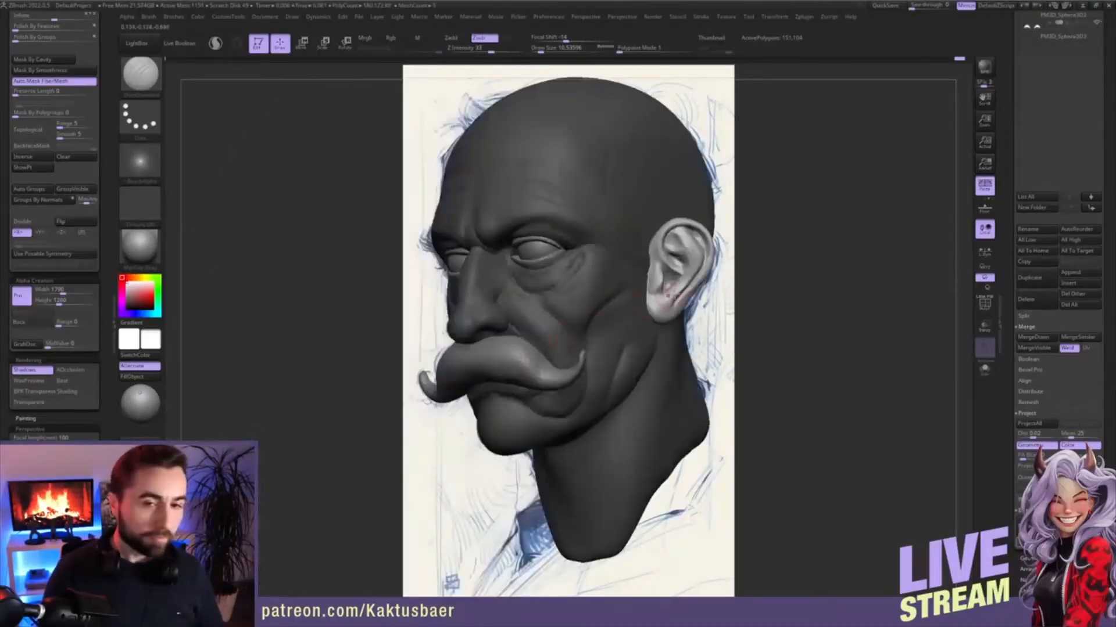
ctrl+shift+click(697, 267)
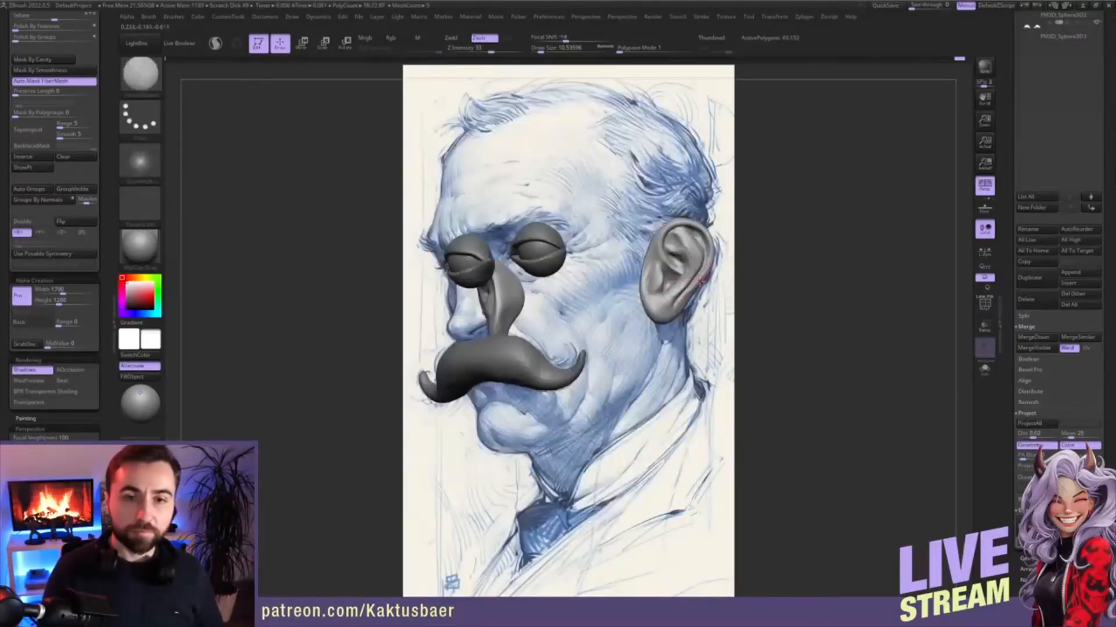
key(s)
drag(685, 262, 690, 260)
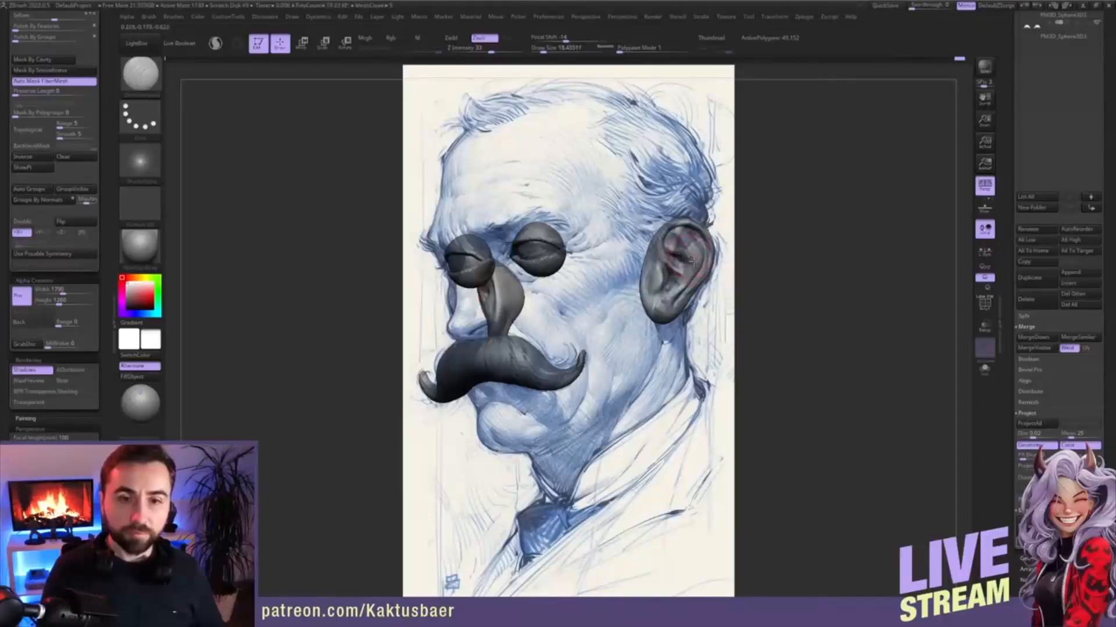
alt+right_drag(689, 289, 619, 318)
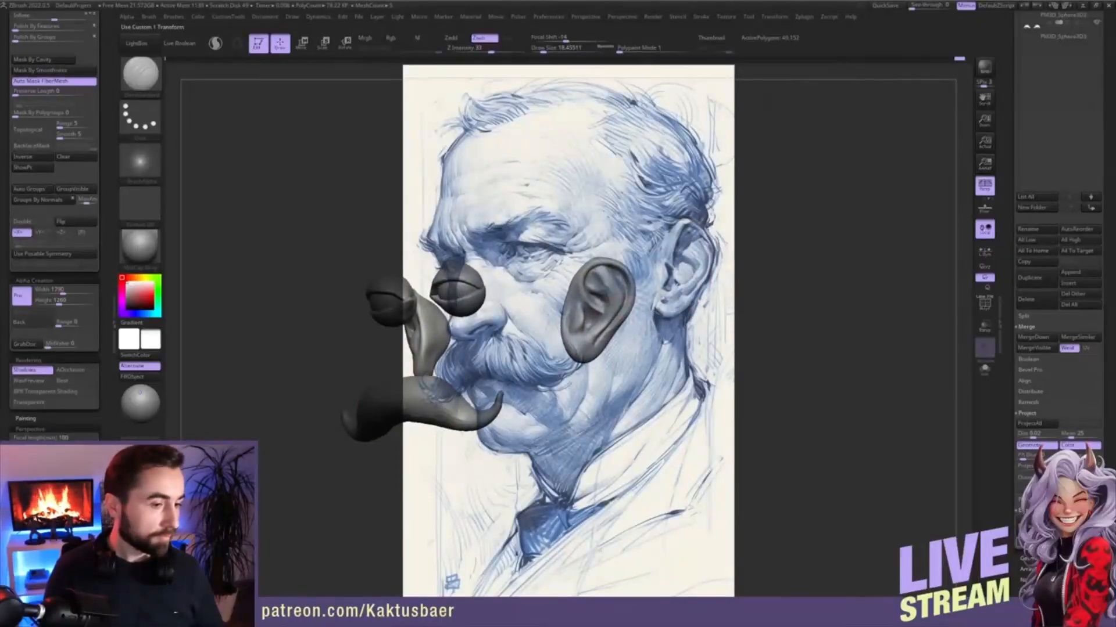
key(Left)
- Adjust the ear's upper inner fold to the sketch with the Move brush at a draw size of about 23
key(b)
key(m)
key(v)
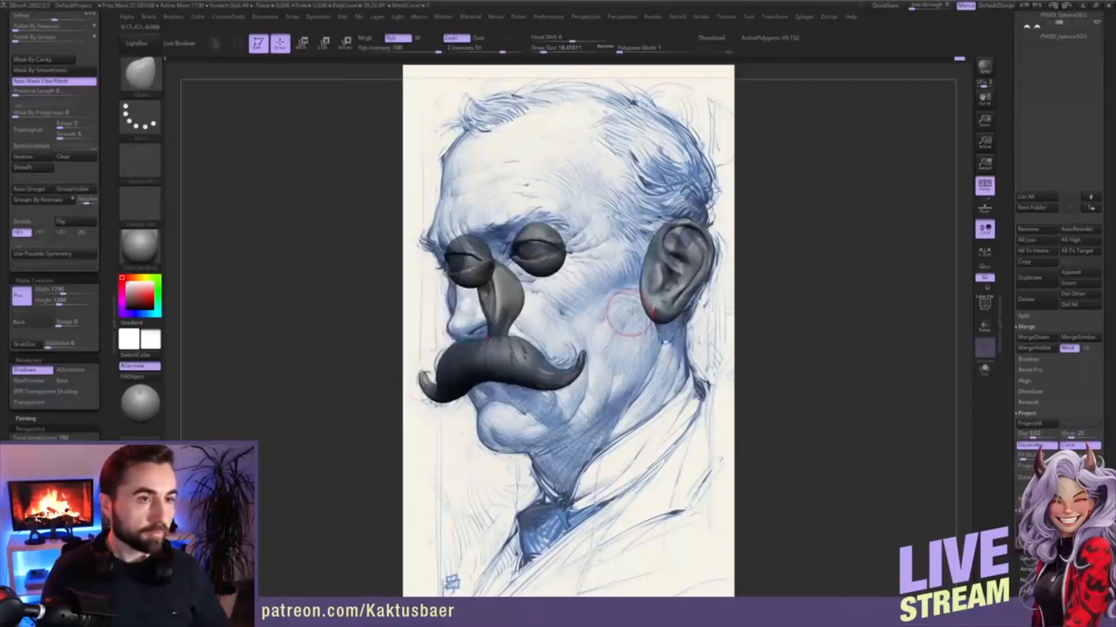
key(s)
drag(679, 259, 688, 258)
mouse_move(686, 258)
mouse_down()
mouse_move(683, 245)
mouse_move(662, 239)
mouse_move(678, 244)
mouse_up()
key(ctrl+z)
key(s)
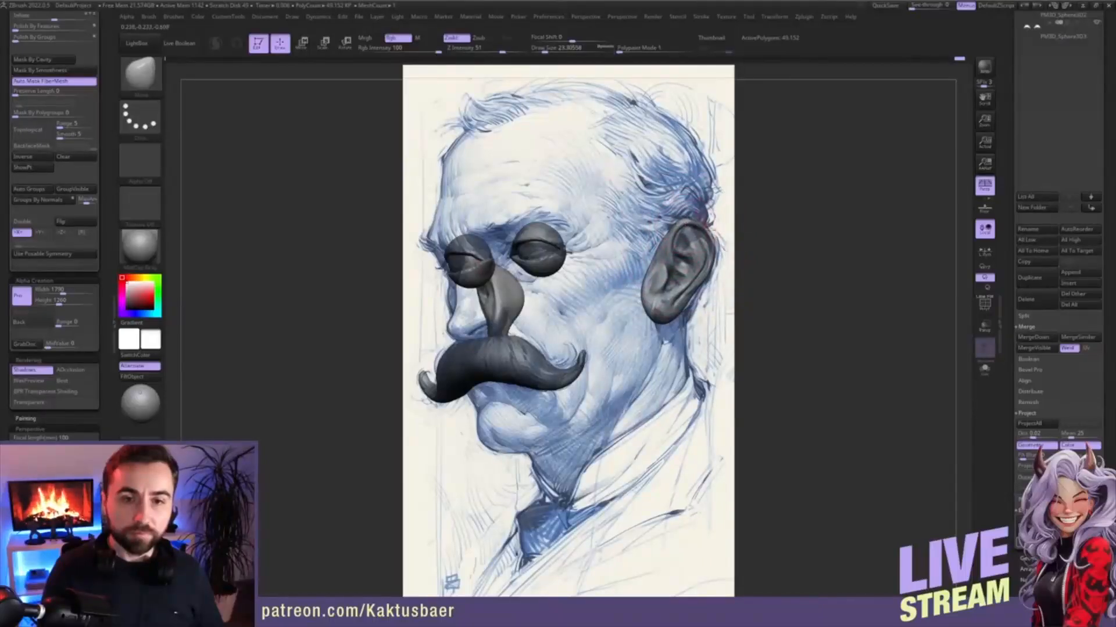
- Pull the ear's upper rim and front edge to the sketch outline with the Move brush at a draw size of about 28
key(s)
drag(705, 232, 714, 241)
key(s)
key(s)
key(s)
drag(677, 289, 671, 280)
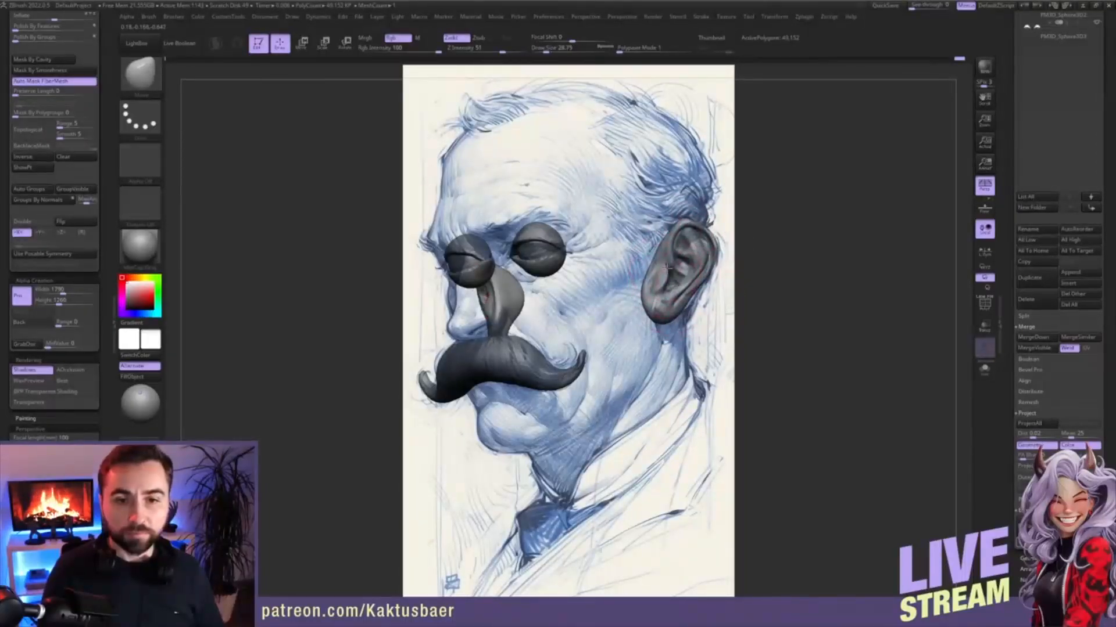
- Fit the ear lobe and lower back edge to the sketch with a smaller Move brush
key(bracketleft)
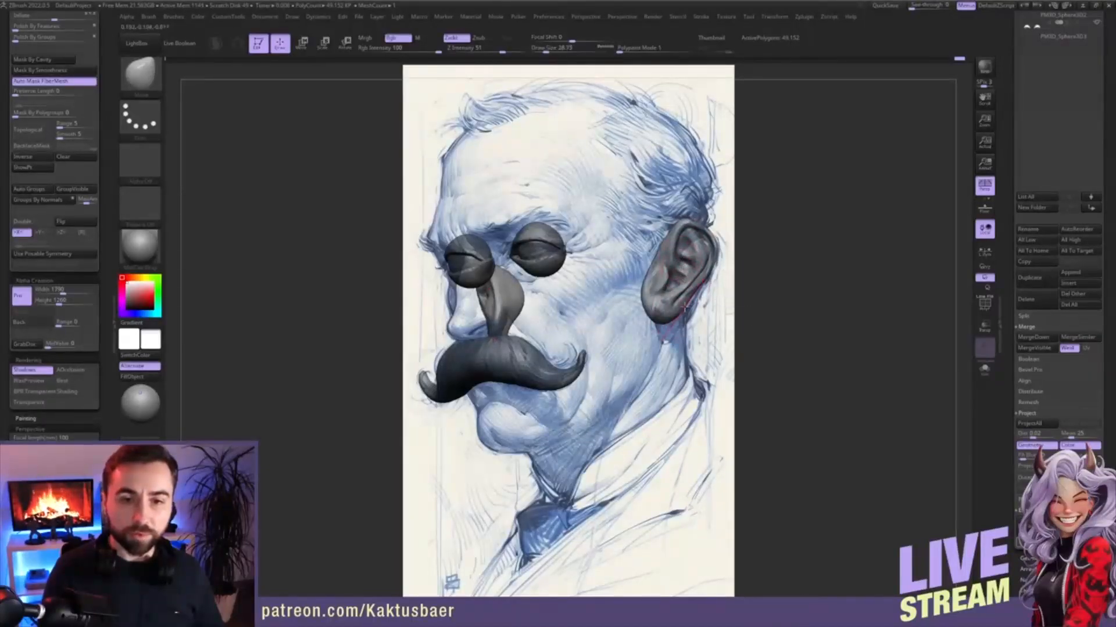
key(s)
drag(678, 312, 675, 316)
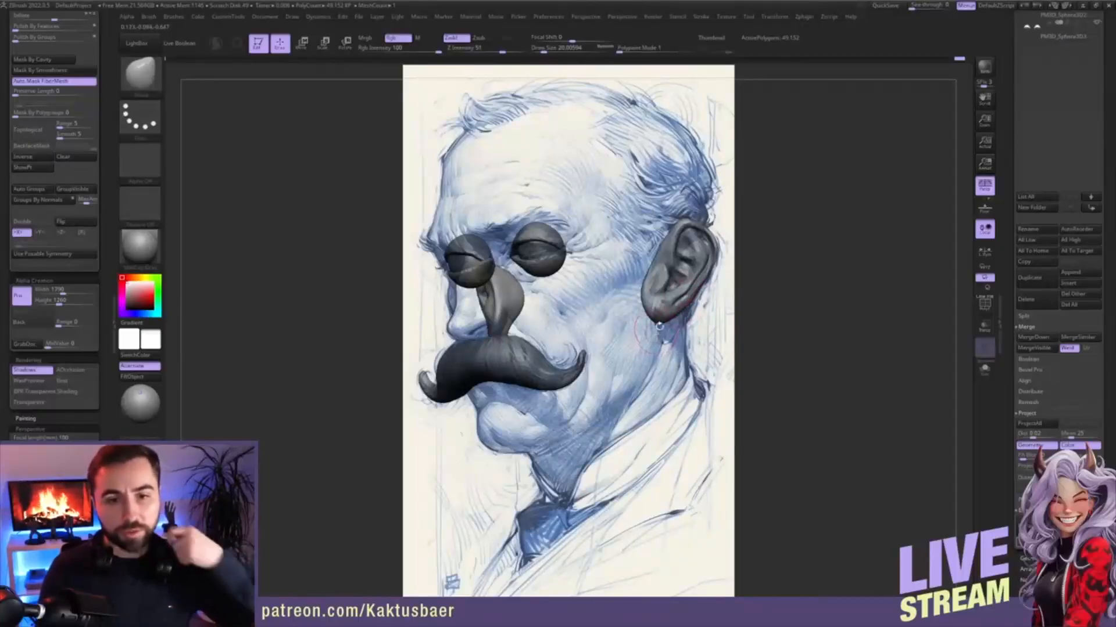
- Show the hidden head polygroups again and mask the ear's inner folds with a lasso mask
ctrl+shift+click(781, 341)
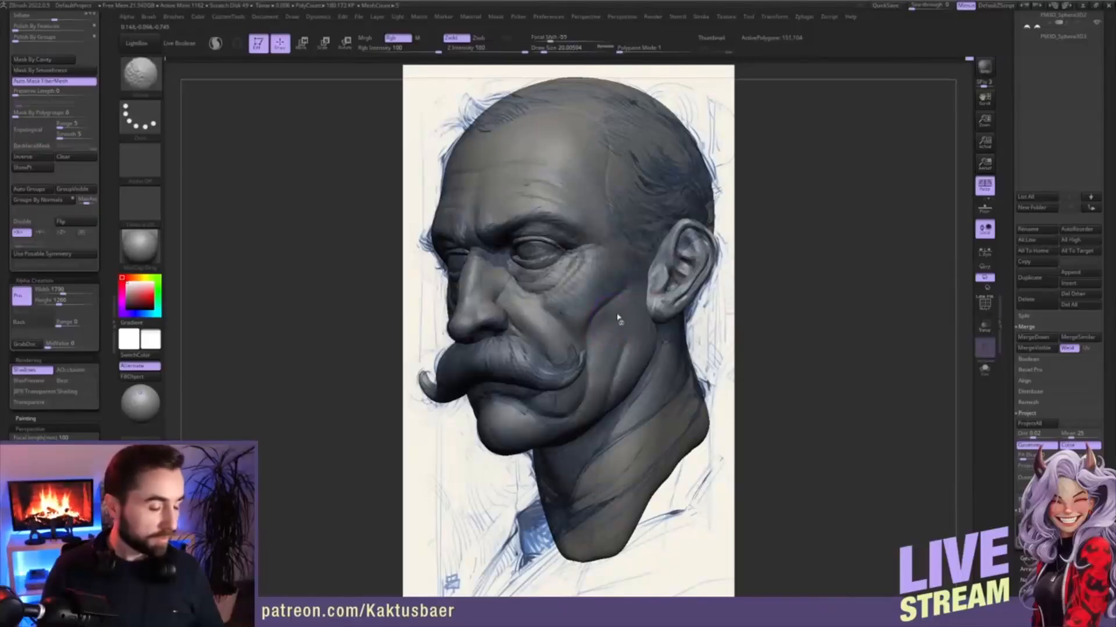
mouse_move(620, 319)
right_down()
mouse_move(677, 273)
mouse_move(661, 302)
mouse_move(627, 290)
mouse_move(645, 251)
mouse_move(639, 261)
mouse_move(706, 255)
right_up()
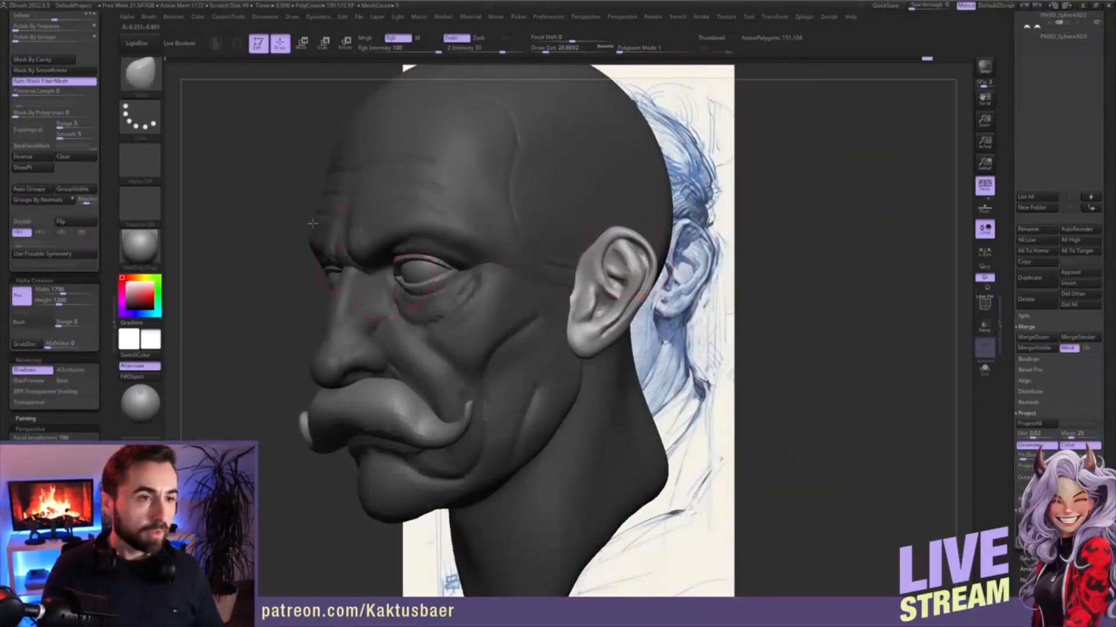
click(152, 111)
click(282, 149)
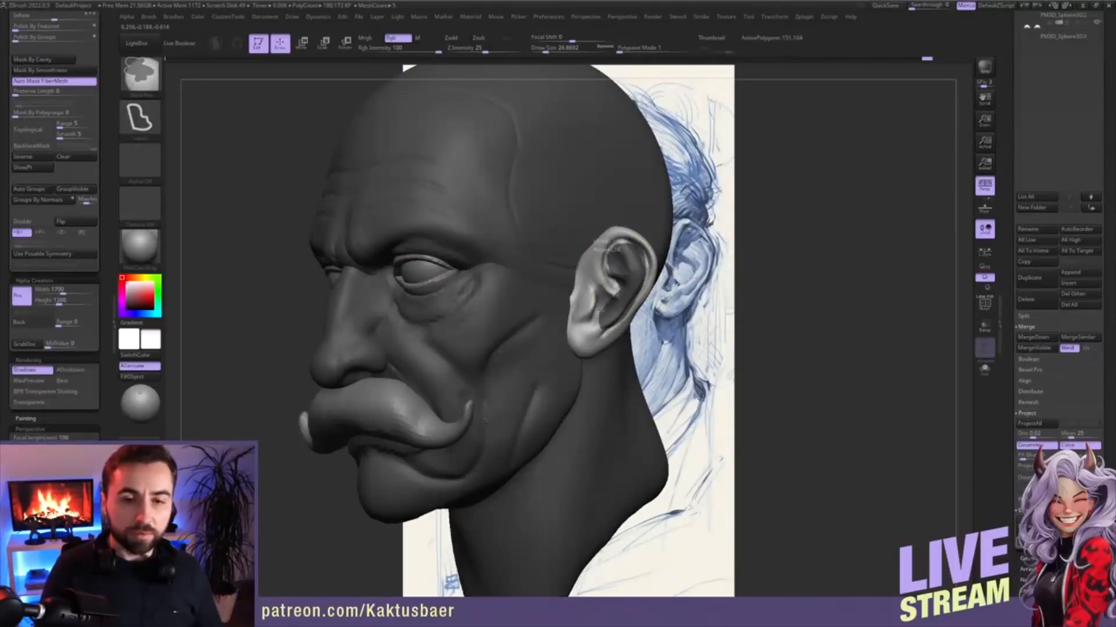
ctrl+drag(601, 311, 610, 256)
mouse_move(617, 269)
ctrl+right_down()
mouse_move(622, 236)
mouse_move(632, 265)
mouse_move(653, 260)
ctrl+right_up()
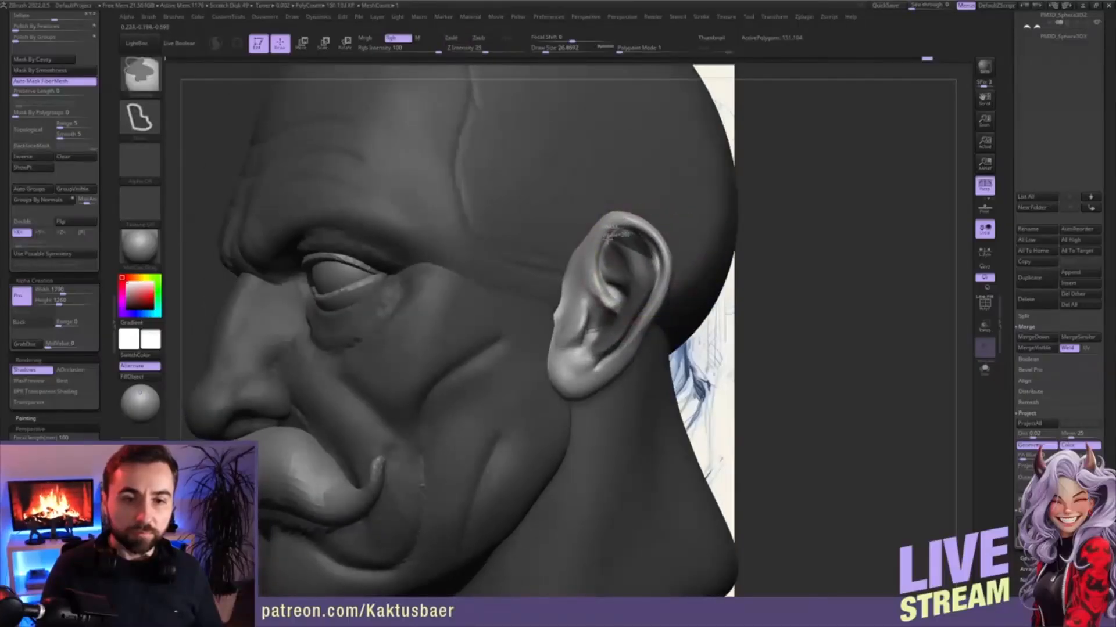
ctrl+drag(601, 220, 616, 302)
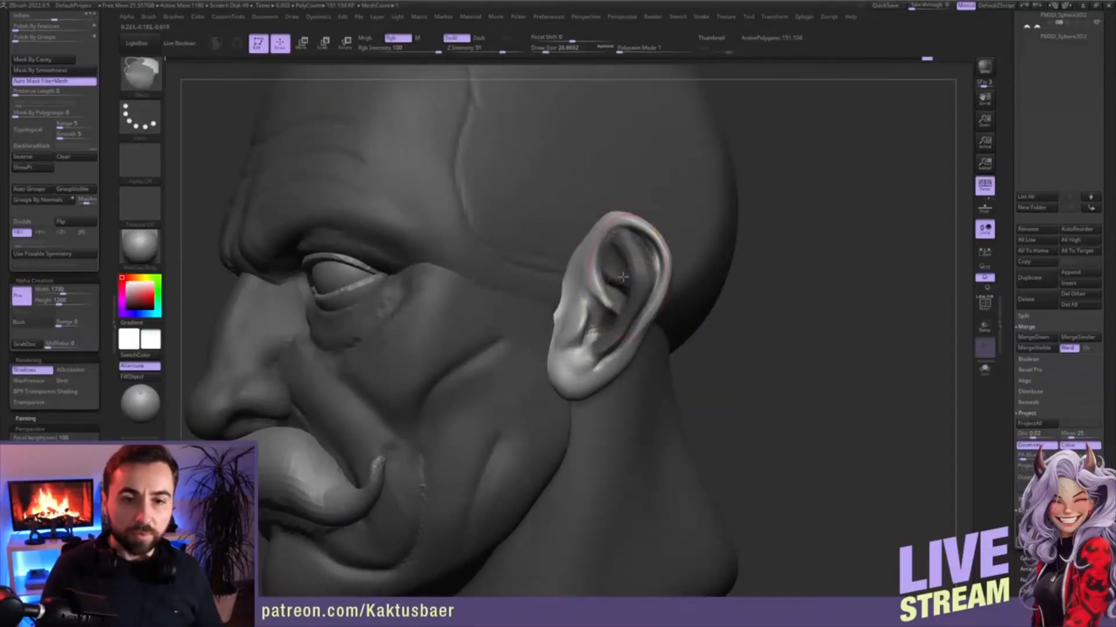
- Isolate the ear to lasso the mask off its back side, and restore the whole head's visibility
mouse_move(587, 261)
right_down()
mouse_move(642, 246)
mouse_move(639, 307)
mouse_move(575, 299)
mouse_move(660, 236)
right_up()
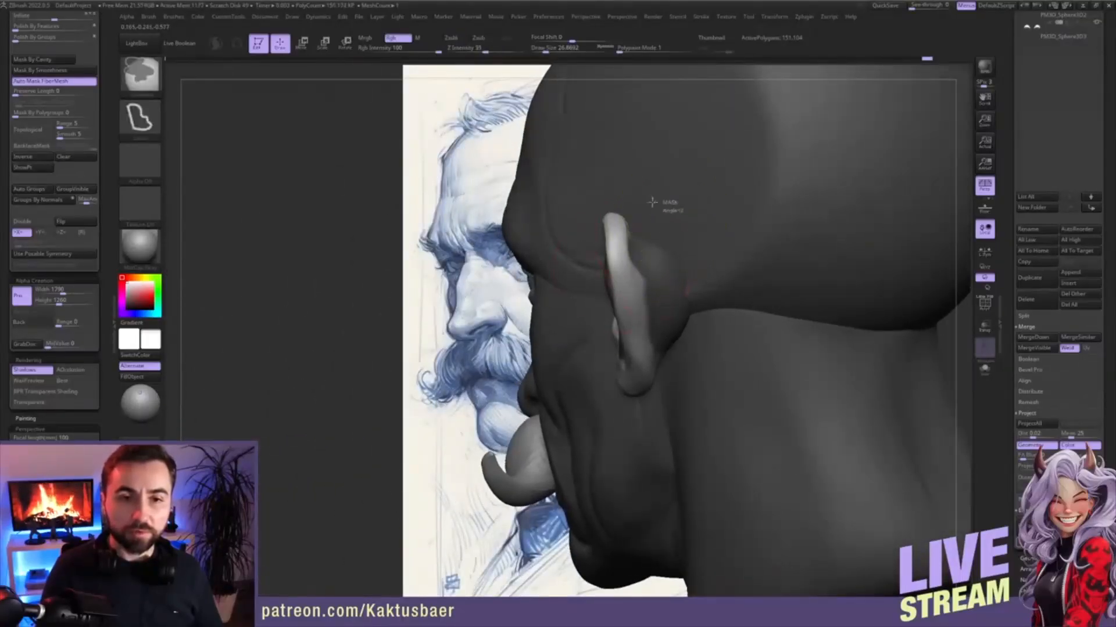
mouse_move(608, 200)
ctrl+mouse_down()
mouse_move(642, 242)
mouse_move(630, 308)
ctrl+mouse_up()
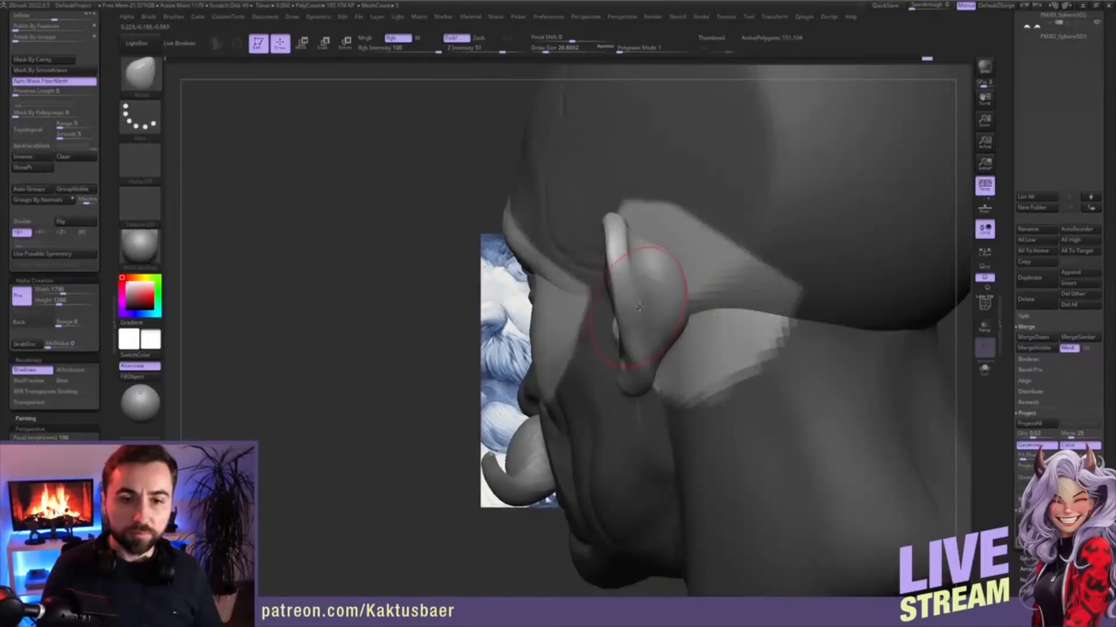
key(ctrl+z)
ctrl+shift+click(648, 311)
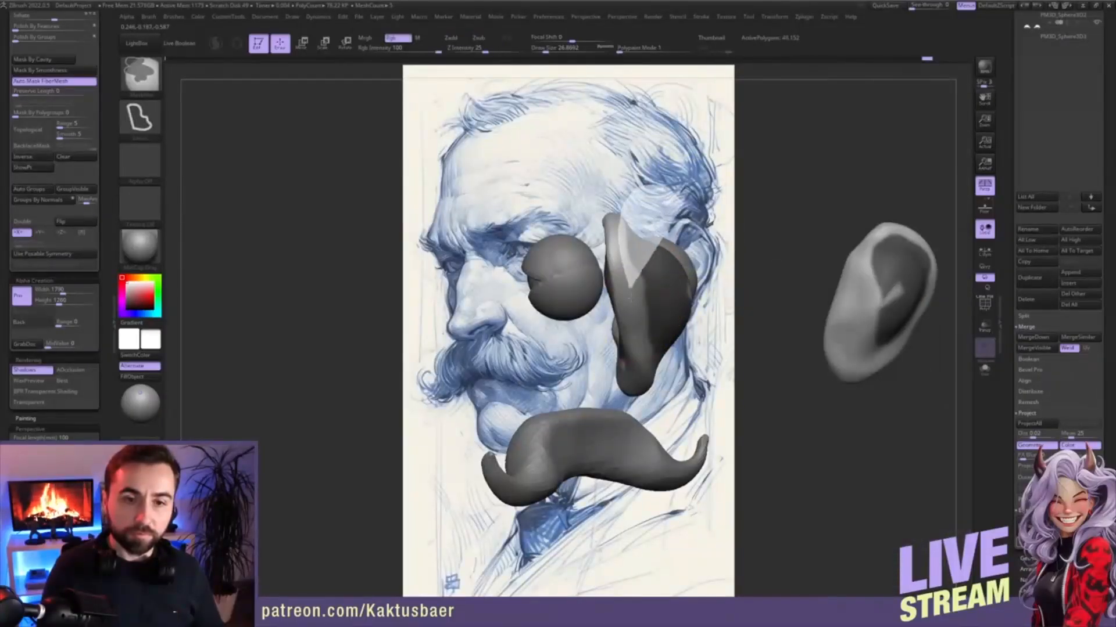
mouse_move(629, 298)
ctrl+alt+mouse_down()
mouse_move(646, 389)
mouse_move(791, 351)
ctrl+alt+mouse_up()
ctrl+shift+click(786, 364)
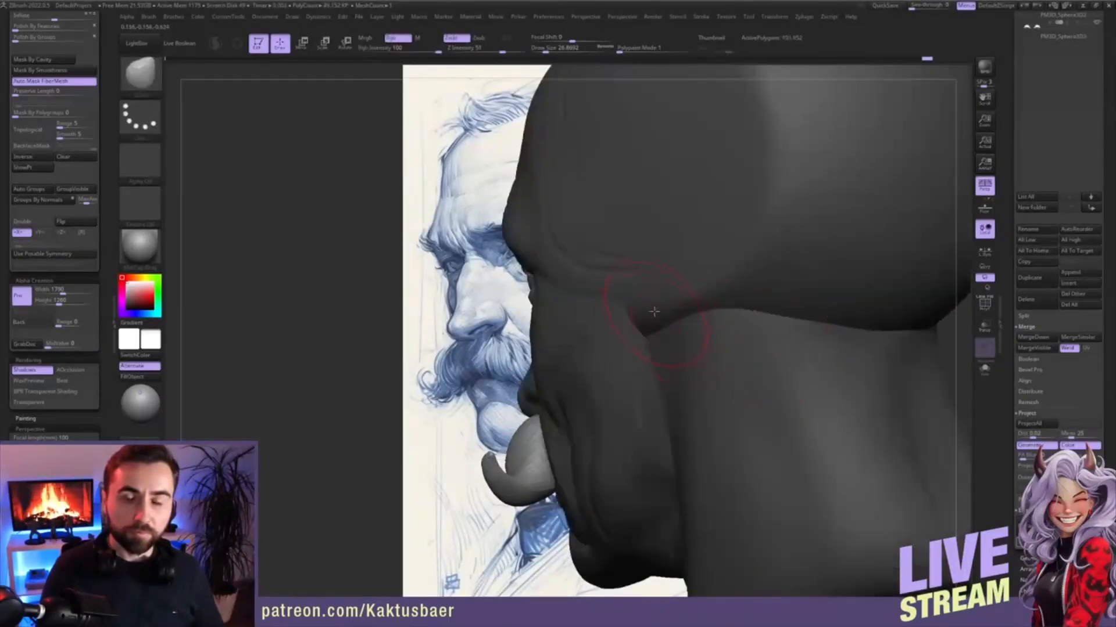
right_drag(654, 312, 668, 309)
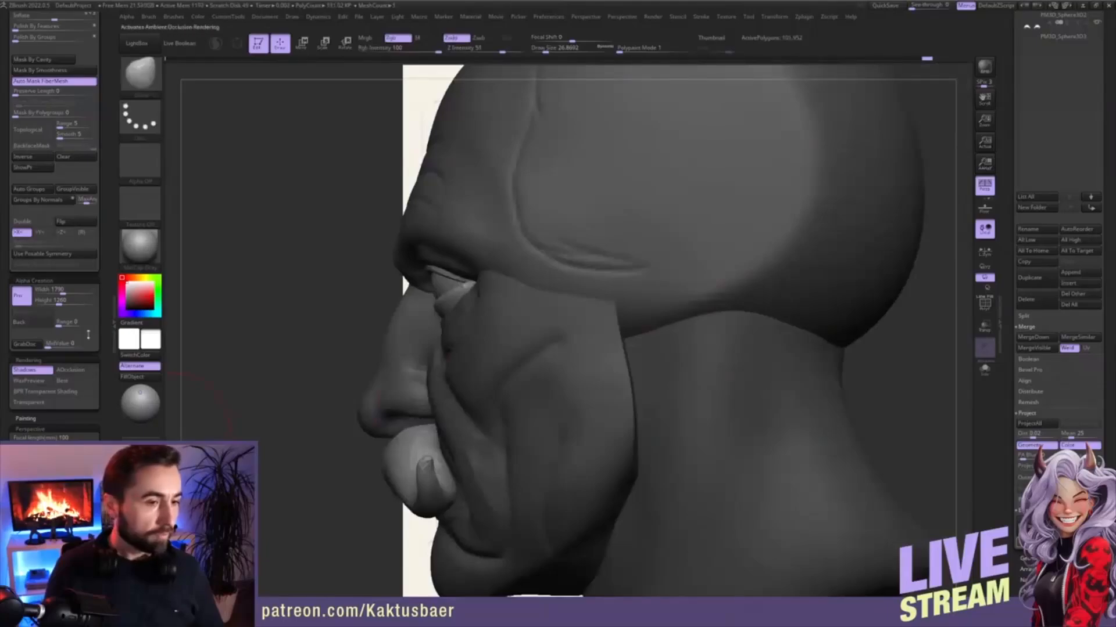
click(24, 167)
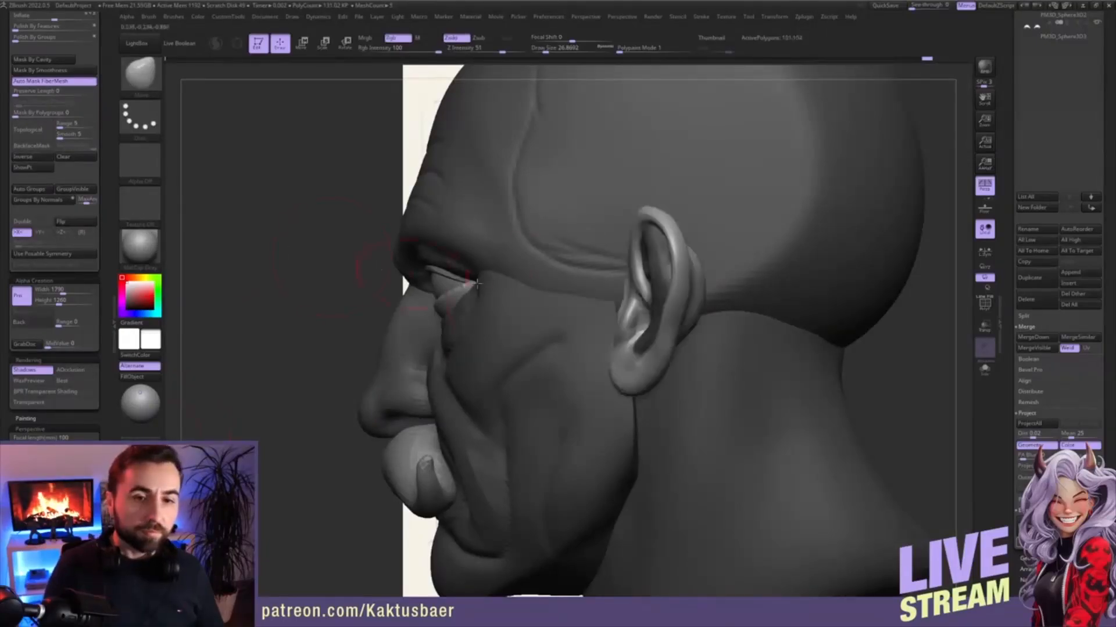
- Push the ear's unmasked inner folds into shape from front views with the Move brush, reducing the draw size to about 16
right_drag(477, 284, 802, 298)
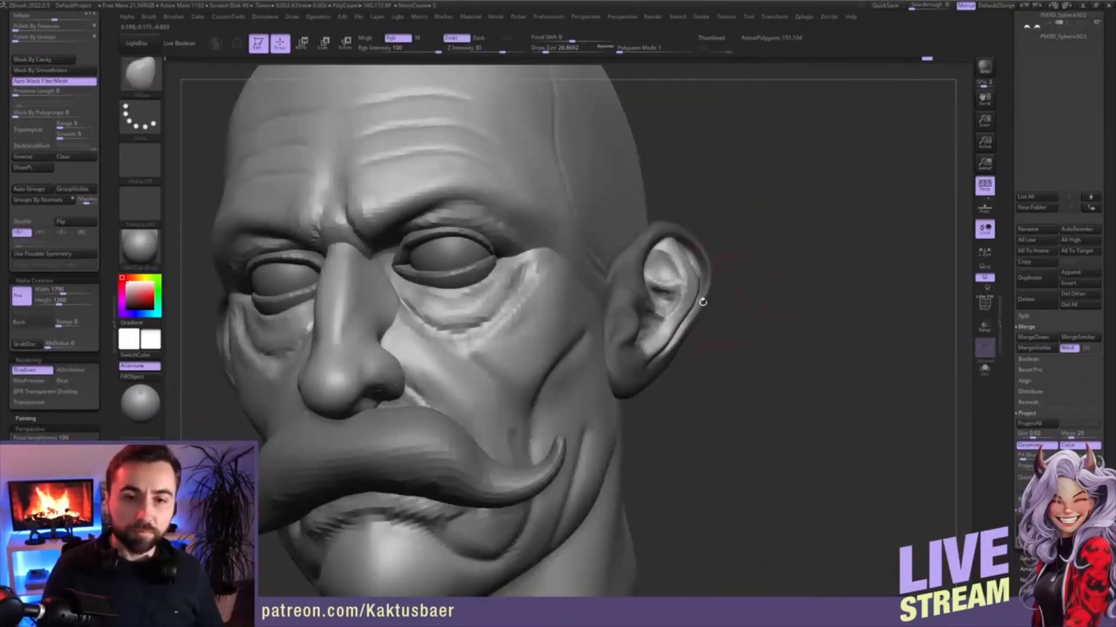
right_drag(703, 302, 733, 299)
drag(688, 280, 680, 280)
right_drag(657, 288, 700, 284)
mouse_move(685, 290)
mouse_down()
mouse_move(686, 269)
mouse_move(668, 249)
mouse_up()
key(s)
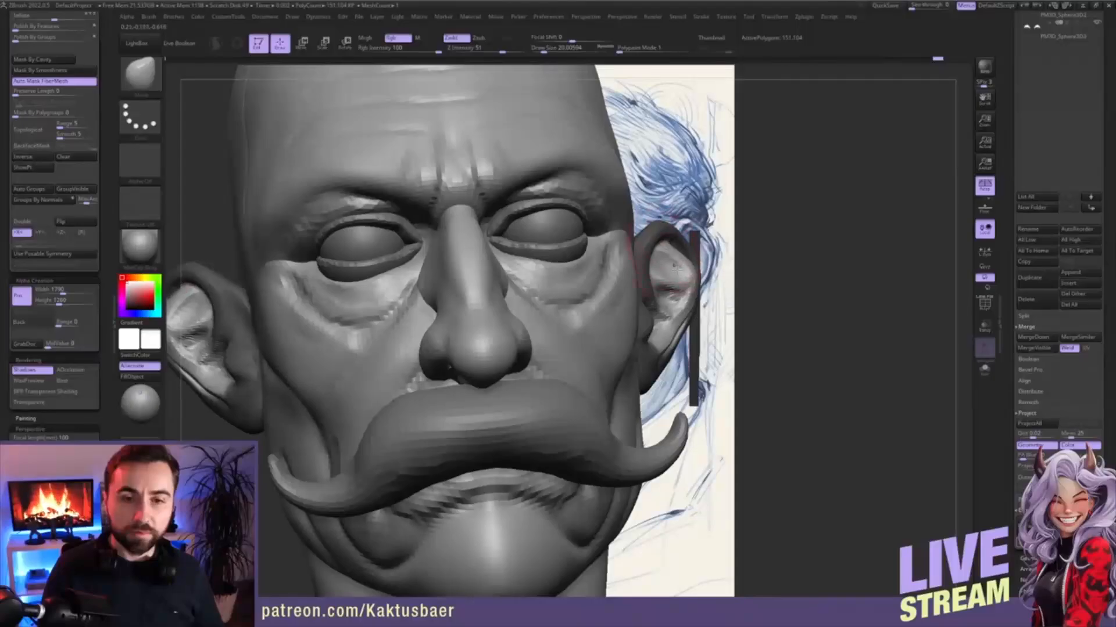
right_drag(690, 287, 655, 281)
key(s)
drag(675, 280, 674, 280)
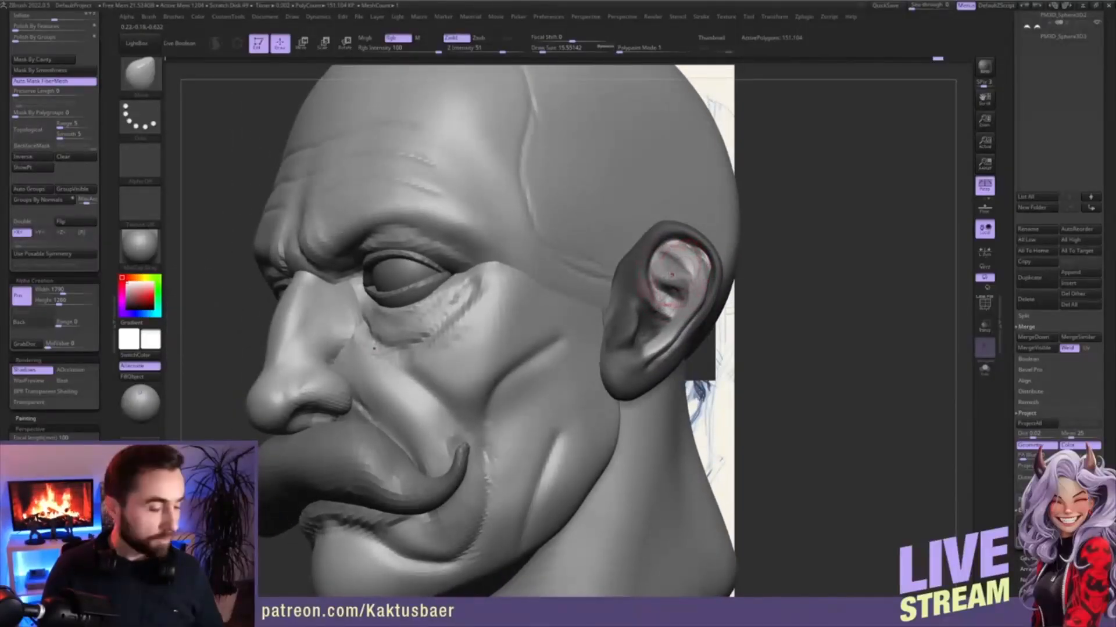
- Build up the ear's upper inner fold with the ClayBuildup brush at a draw size of about 8
key(b)
key(c)
key(b)
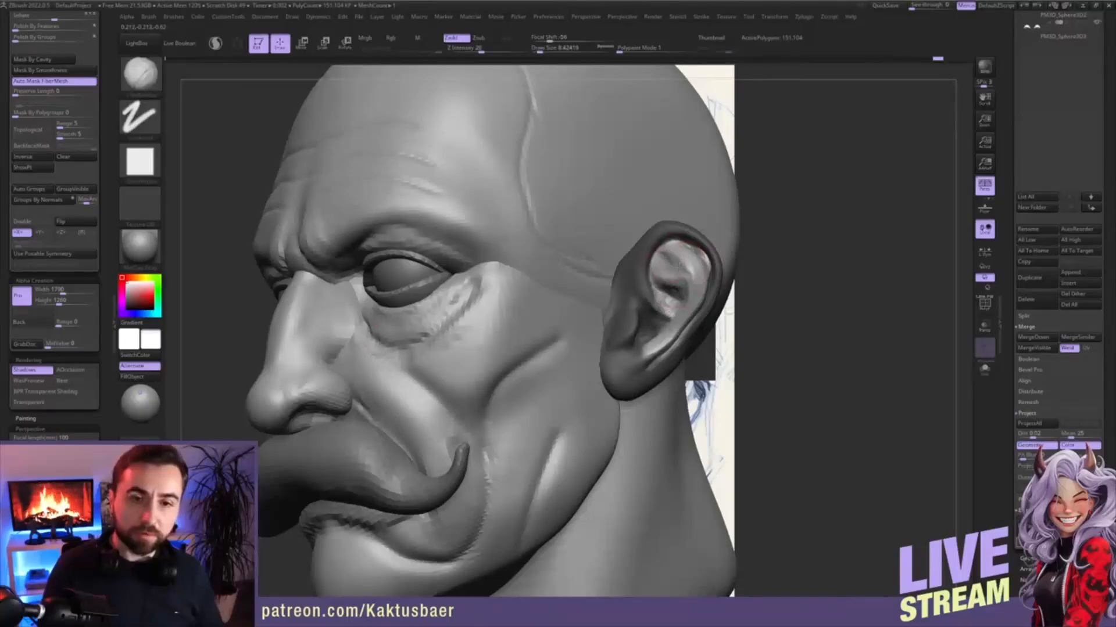
drag(683, 269, 675, 290)
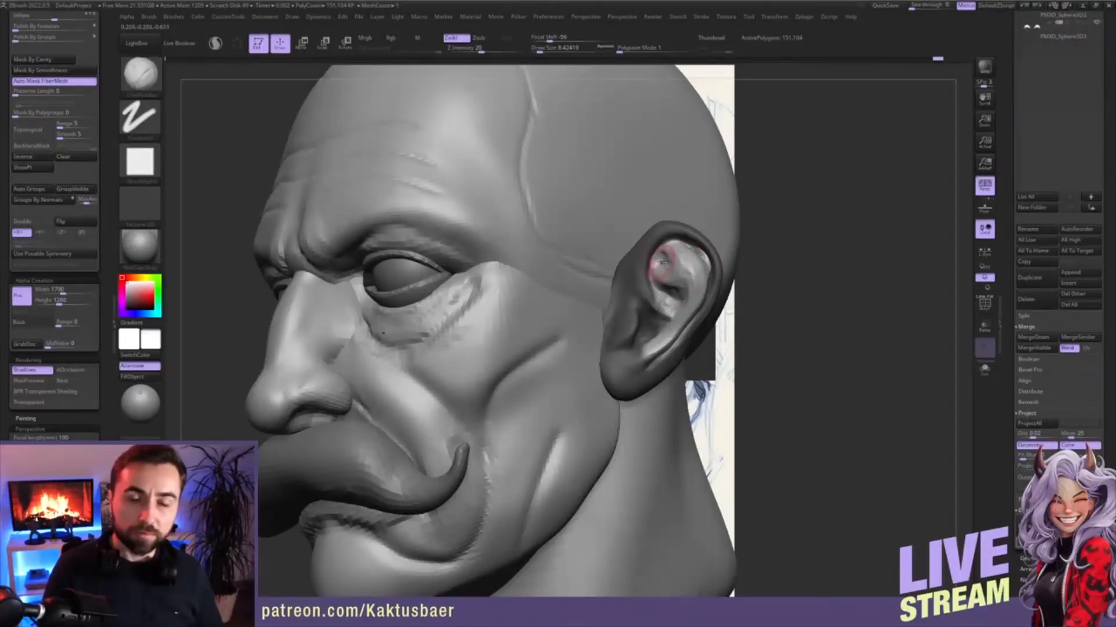
- Adjust the upper inner fold beneath the ear's rim with the Move brush at a draw size of about 20
right_drag(647, 258, 660, 259)
key(b)
key(m)
key(v)
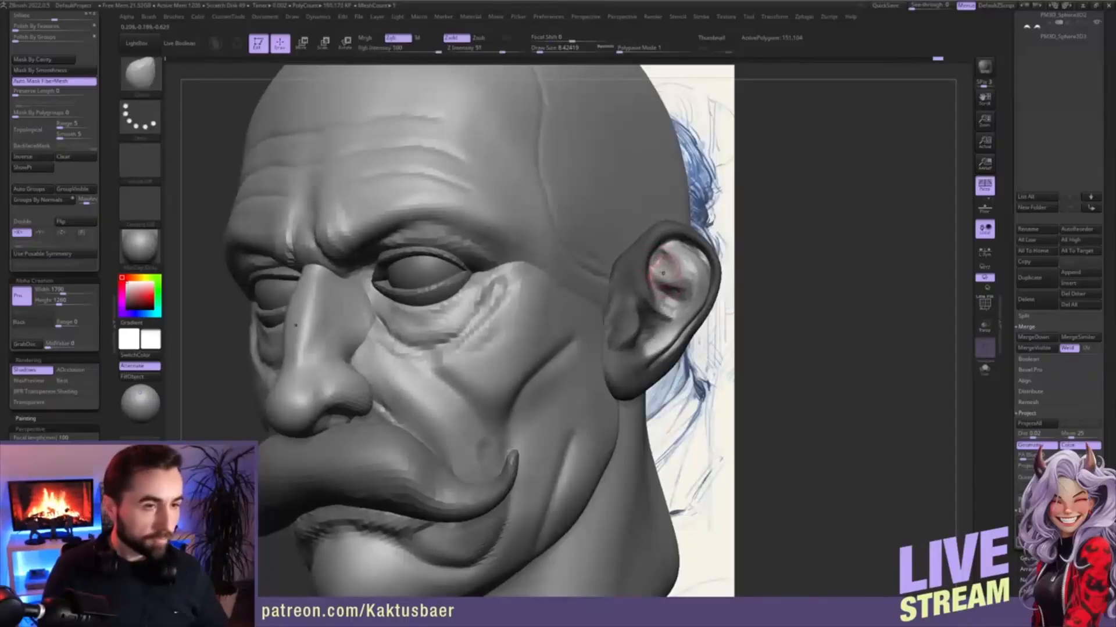
key(s)
drag(666, 268, 670, 268)
mouse_move(669, 268)
right_down()
mouse_move(653, 249)
mouse_move(650, 267)
right_up()
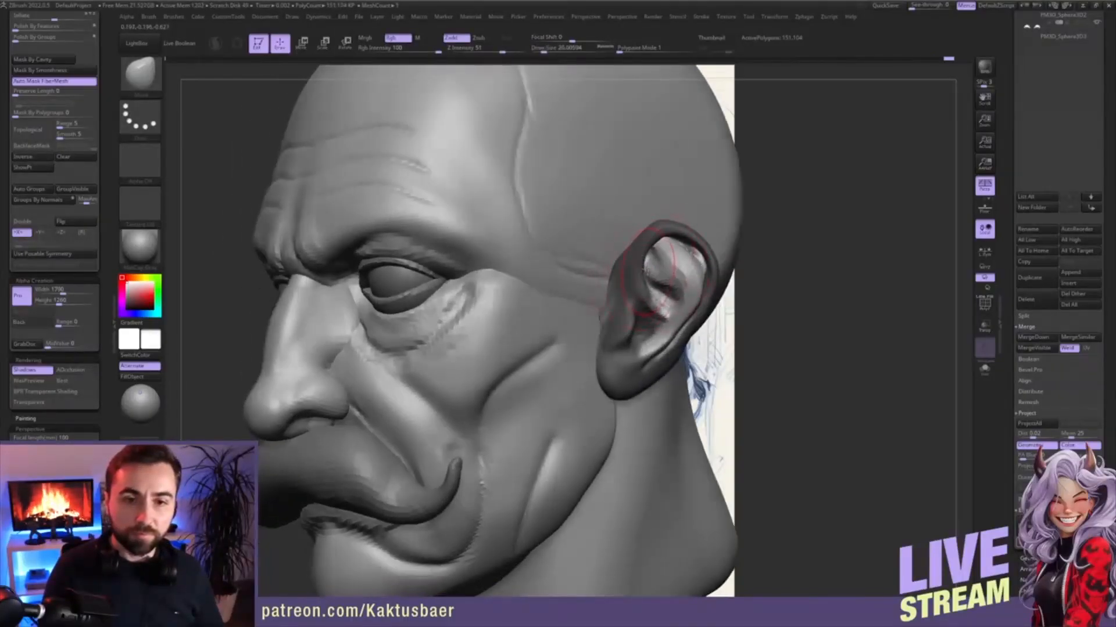
key(s)
drag(705, 263, 691, 262)
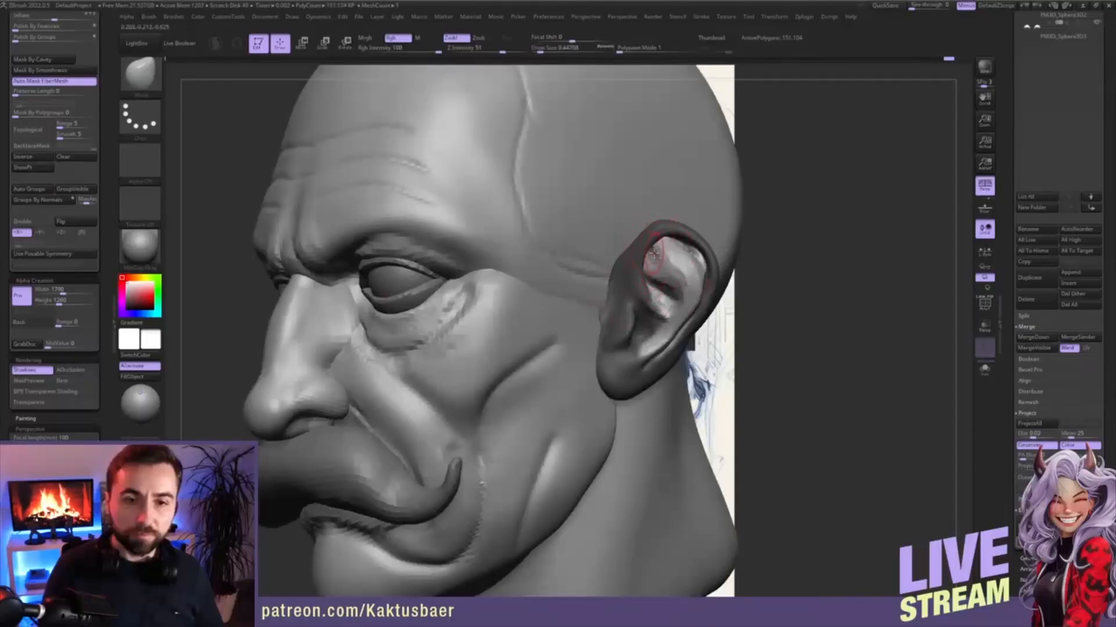
- Reshape the ear's inner hollow from the front with the Move brush at draw sizes of about 14 and 20
mouse_move(647, 254)
right_down()
mouse_move(675, 284)
mouse_move(632, 292)
right_up()
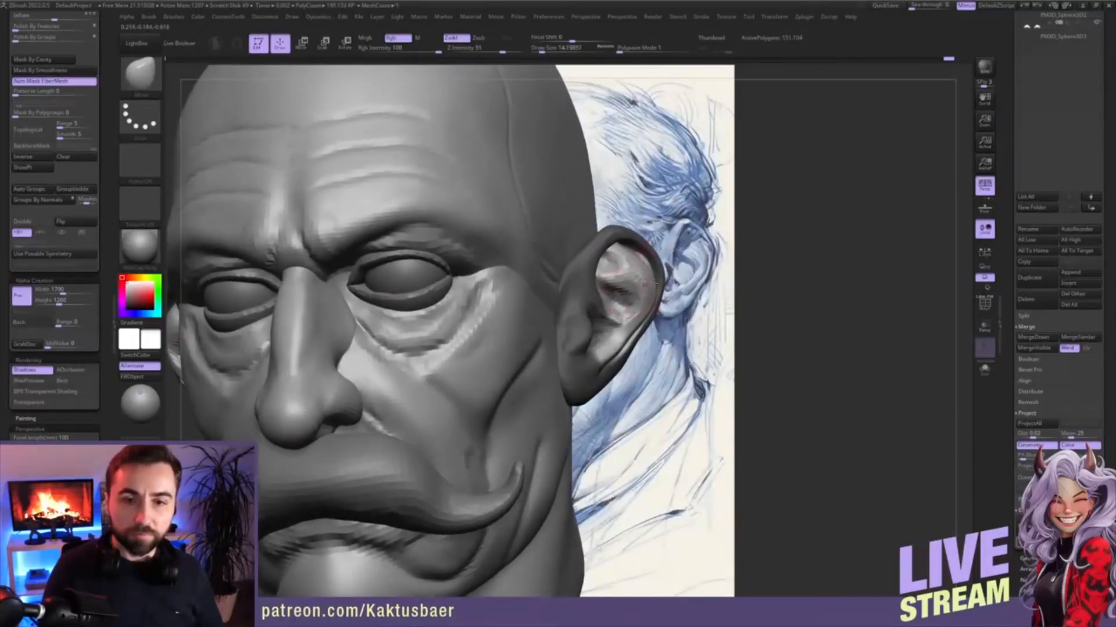
mouse_move(644, 254)
mouse_down()
mouse_move(624, 303)
mouse_move(625, 290)
mouse_up()
key(s)
right_drag(626, 290, 662, 279)
key(bracketright)
key(bracketright)
key(bracketright)
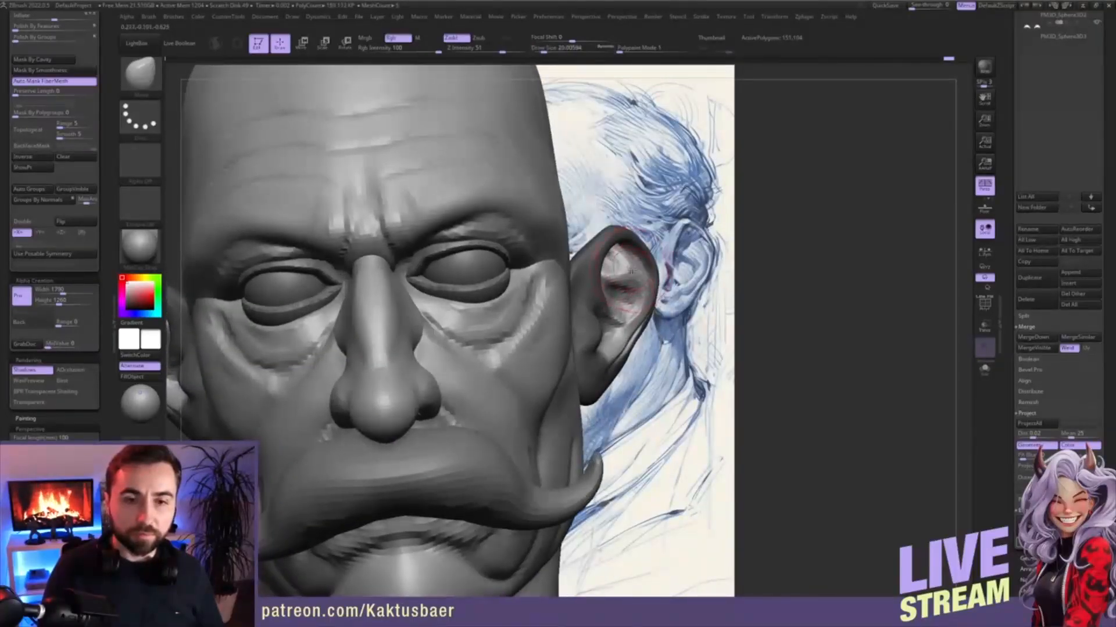
mouse_move(628, 271)
mouse_down()
mouse_move(619, 264)
mouse_move(631, 287)
mouse_move(648, 281)
mouse_move(638, 256)
mouse_up()
- Pull the ear's unmasked outer rim and lobe into shape with the Move brush at draw sizes of about 25 and 20
key(s)
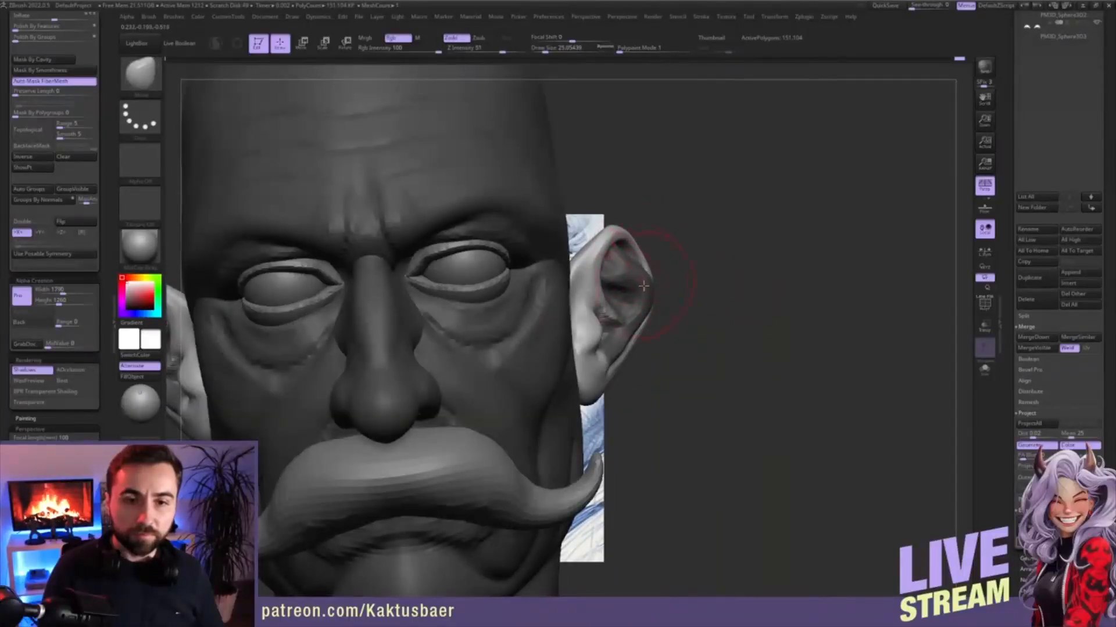
drag(695, 281, 633, 290)
key(s)
drag(634, 342, 630, 342)
drag(611, 387, 644, 388)
key(s)
mouse_move(585, 388)
mouse_down()
mouse_move(631, 388)
mouse_move(581, 378)
mouse_up()
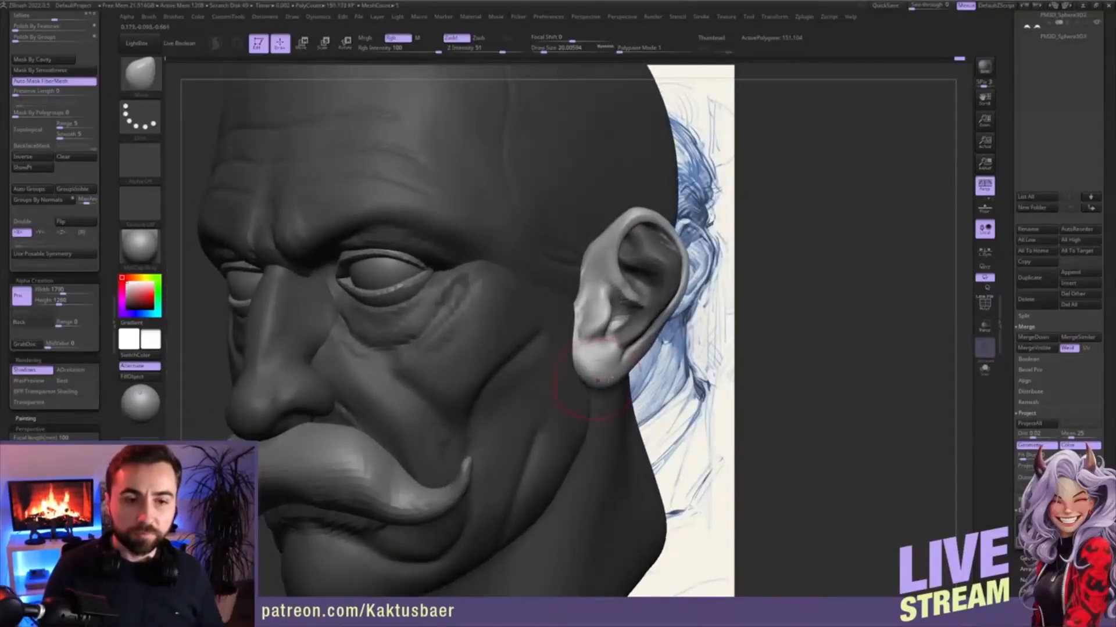
- Clear the mask and fit the ear's inner folds to the sketch with the Move brush from the aligned view
ctrl+drag(795, 288, 782, 299)
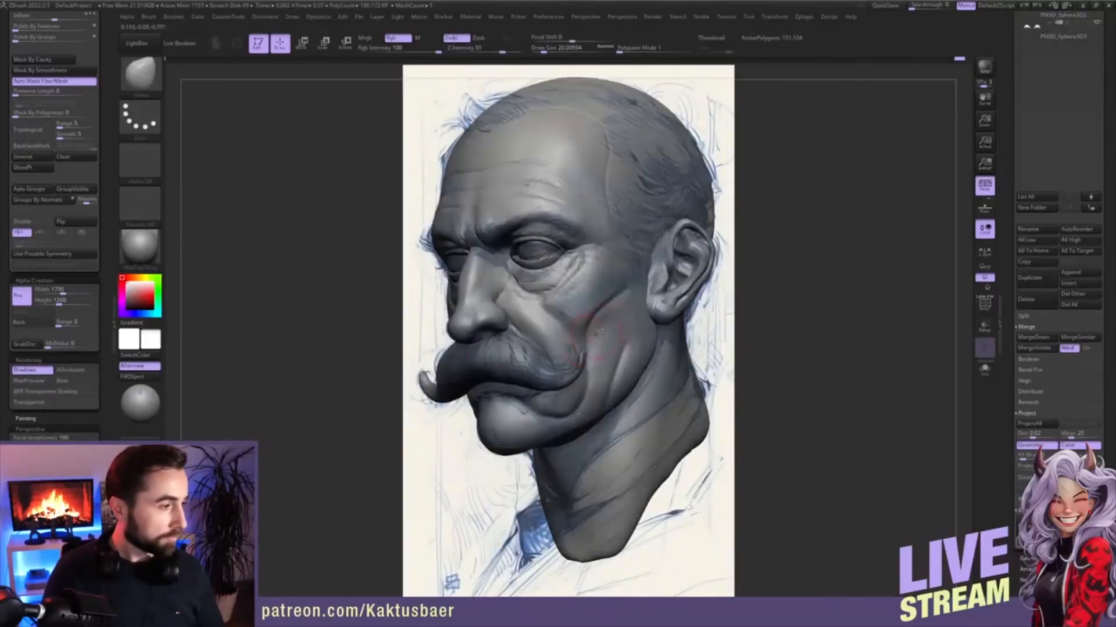
mouse_move(694, 270)
mouse_down()
mouse_move(682, 238)
mouse_move(688, 249)
mouse_up()
key(s)
key(s)
mouse_move(676, 248)
mouse_down()
mouse_move(692, 257)
mouse_move(685, 271)
mouse_up()
key(s)
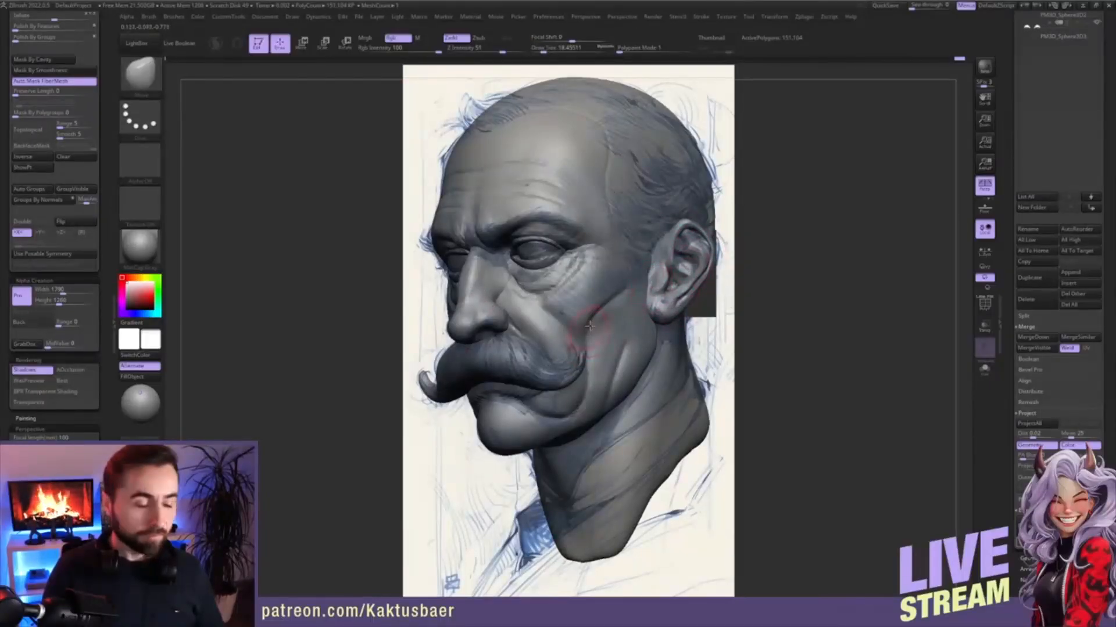
- Nudge the ear's central inner fold with the Move brush and smooth it at a draw size of about 16
mouse_move(647, 304)
alt+right_down()
mouse_move(630, 338)
mouse_move(659, 295)
alt+right_up()
mouse_move(659, 295)
alt+right_down()
mouse_move(570, 290)
mouse_move(576, 331)
alt+right_up()
key(s)
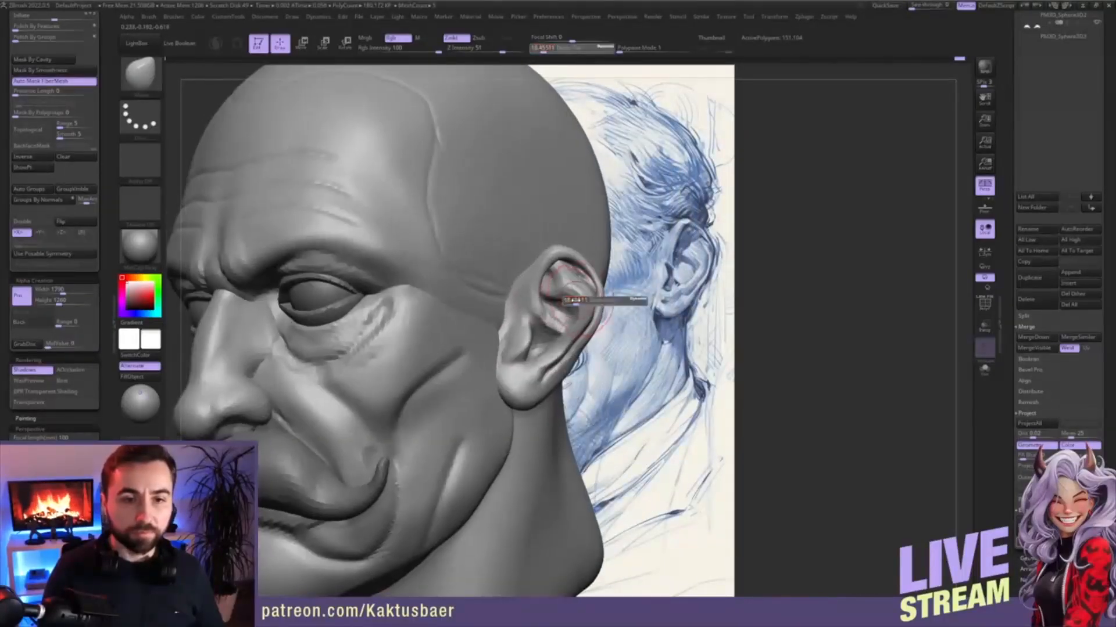
drag(575, 300, 573, 300)
shift+drag(573, 297, 587, 314)
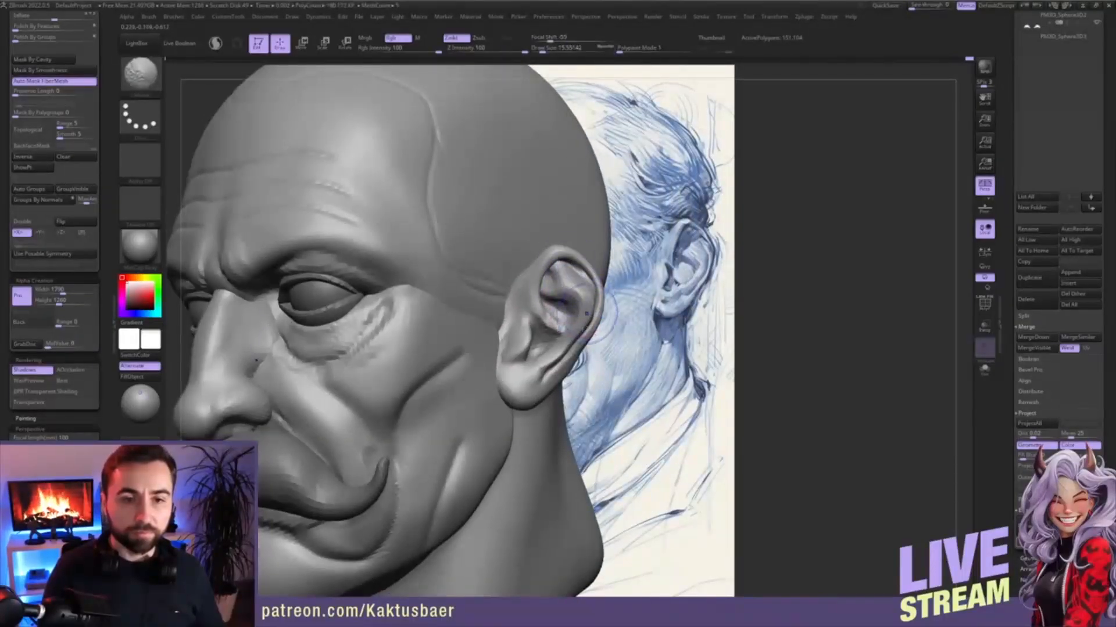
- Build up the lower ear bowl and the top of the lobe with ClayBuildup at draw sizes of about 6 and 9
alt+right_drag(543, 367, 560, 345)
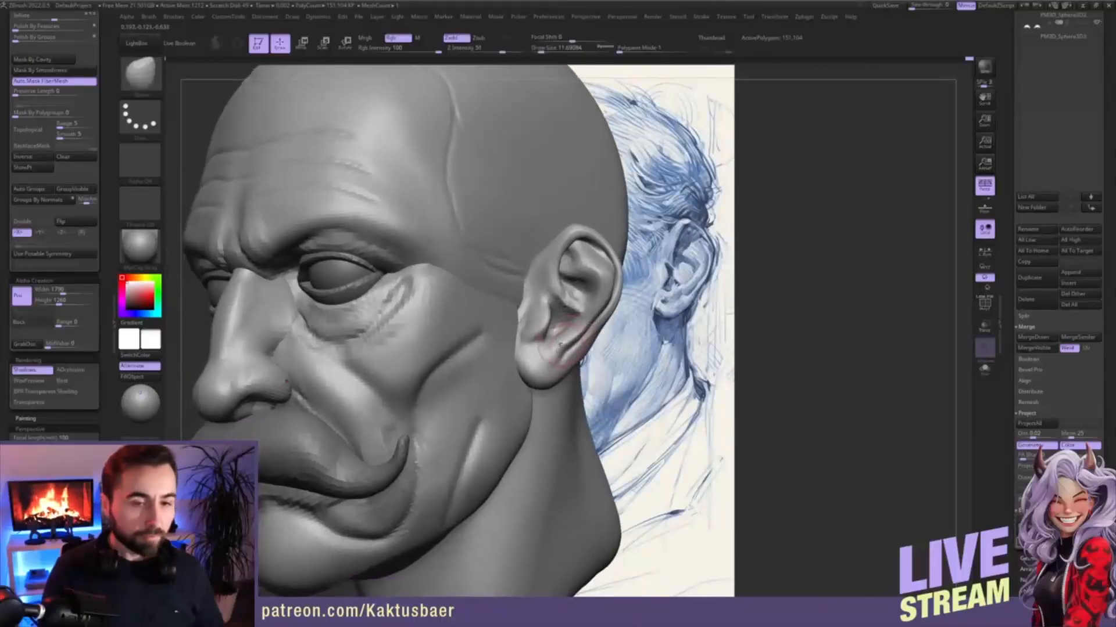
key(2)
key(s)
drag(560, 341, 538, 338)
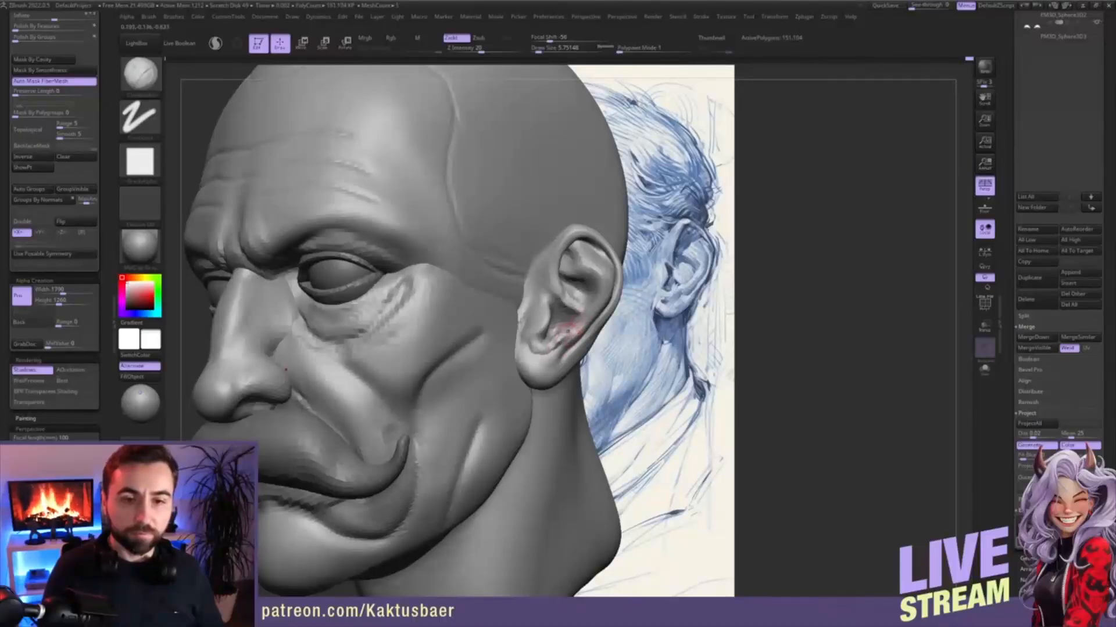
key(s)
drag(575, 336, 536, 358)
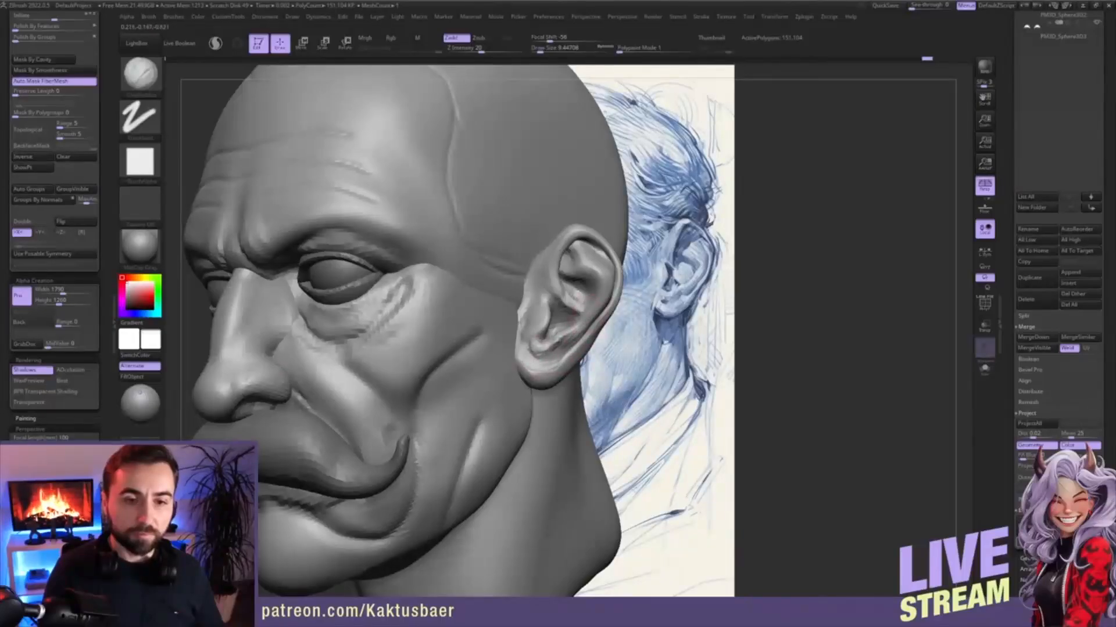
drag(559, 342, 528, 371)
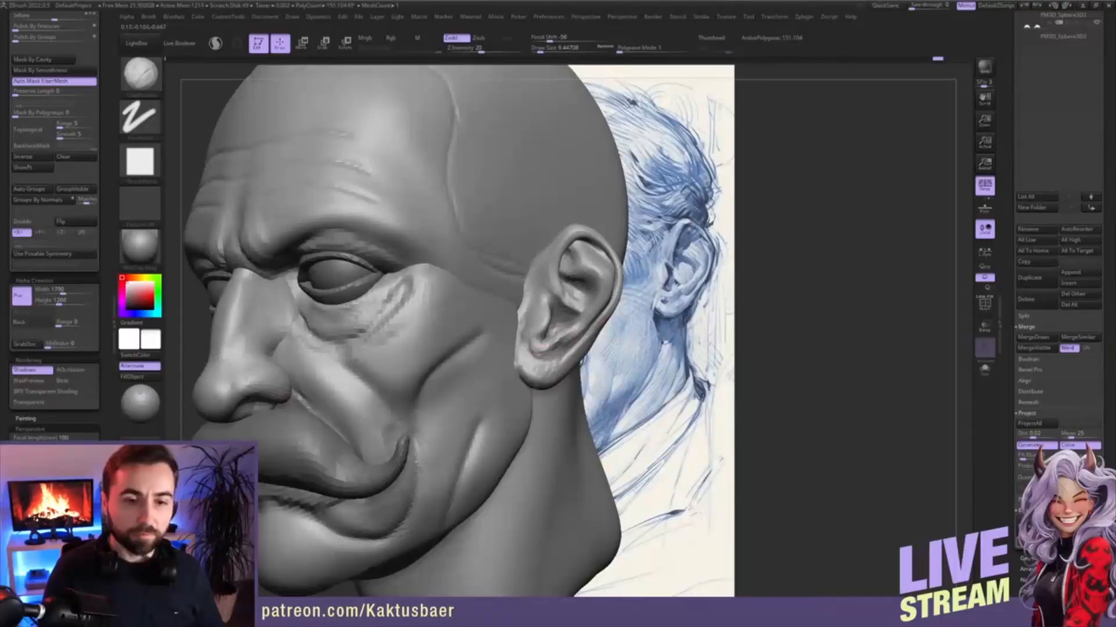
- Add clay to the lower edge of the ear lobe and to the ear's front edge near the cheek
alt+right_drag(559, 351, 570, 336)
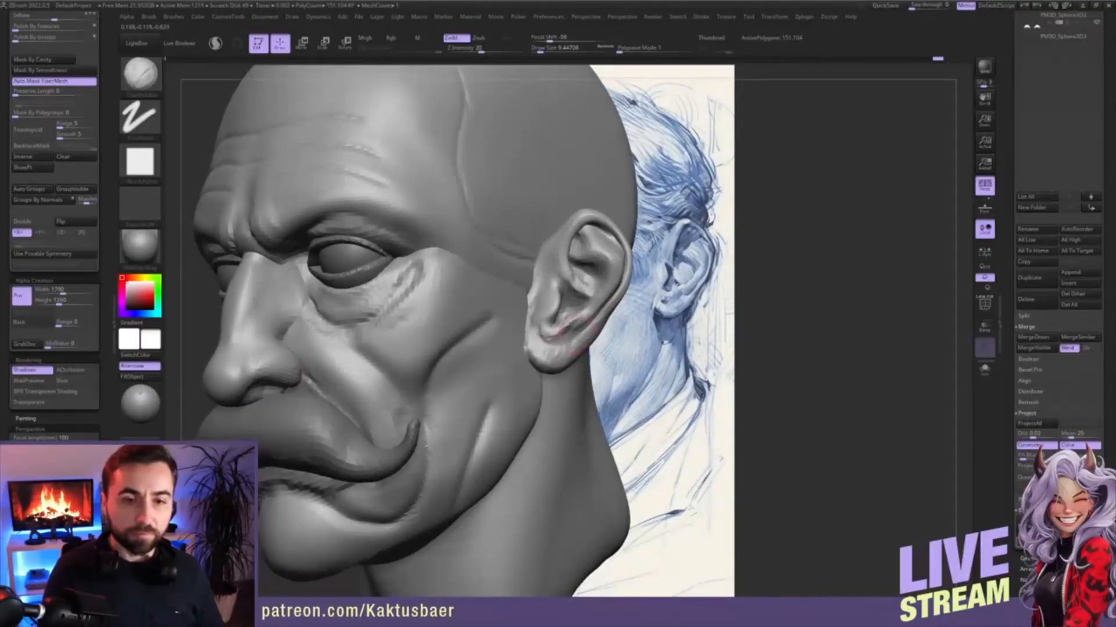
drag(553, 365, 541, 371)
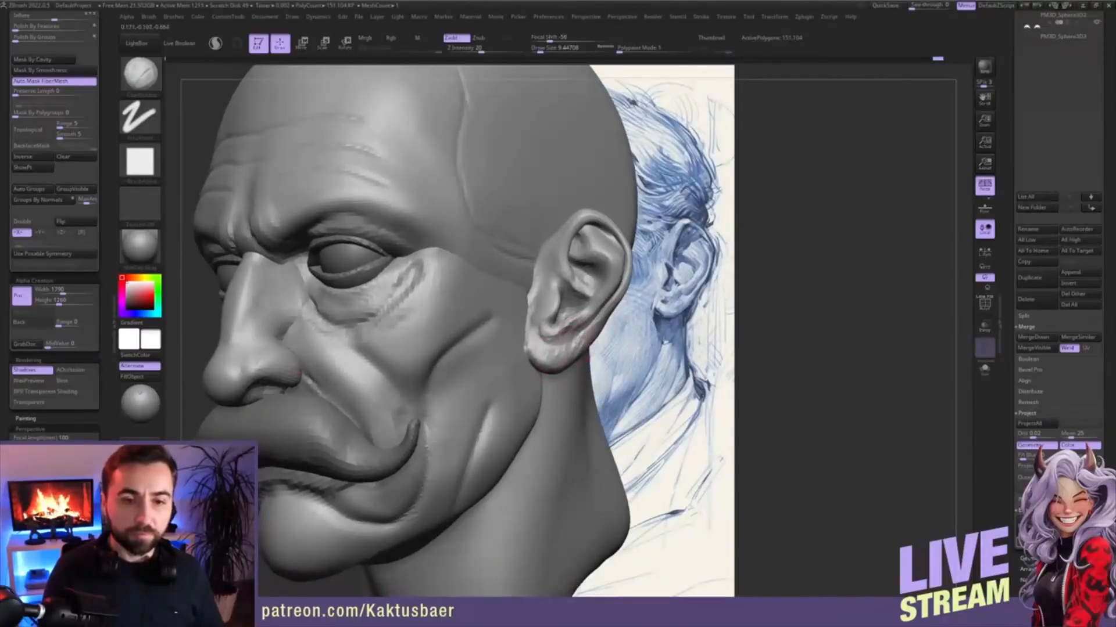
drag(549, 295, 539, 302)
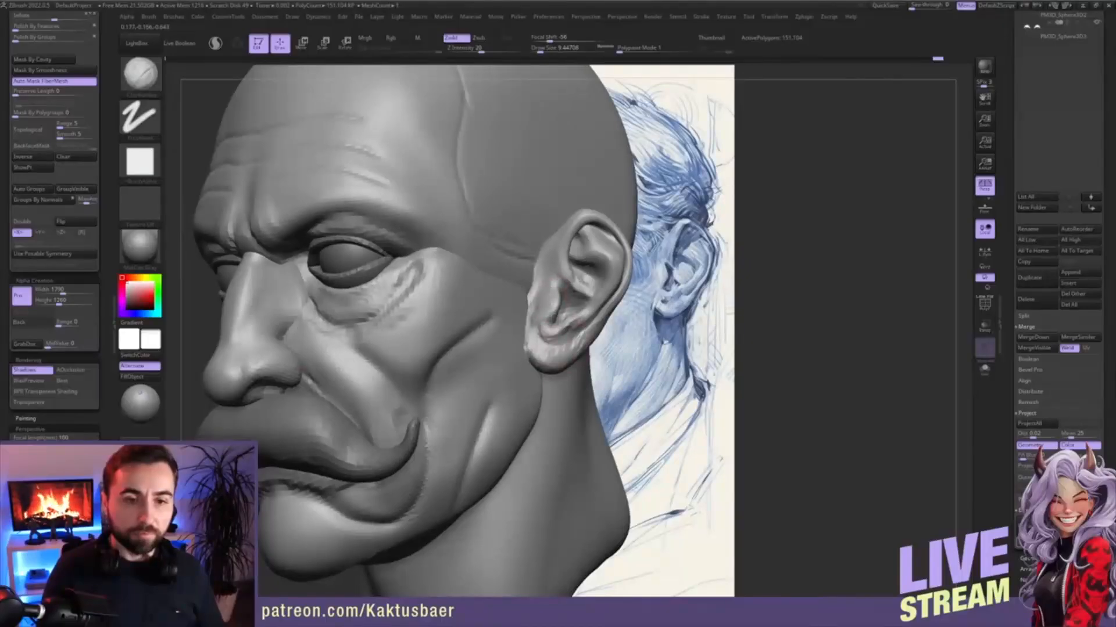
- Mask everything on the head except the cheek polygroup beside the ear
right_drag(575, 232, 552, 227)
key(w)
ctrl+click(511, 323)
key(q)
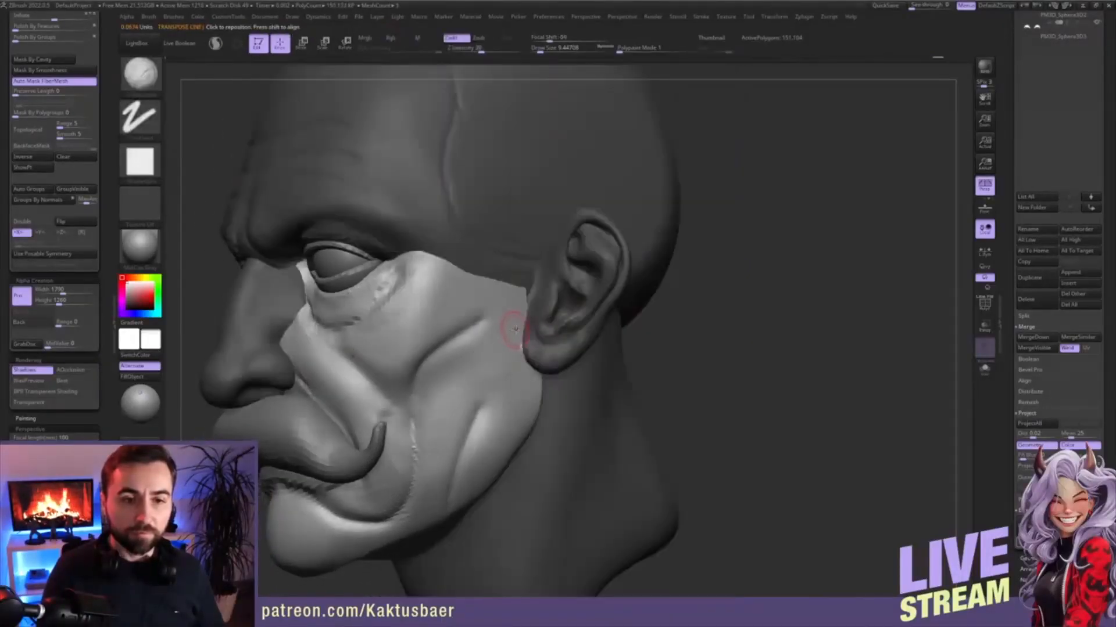
- Set the Move brush's draw size to about 54 and clear the mask from the whole head
right_drag(525, 329, 503, 323)
key(s)
drag(503, 323, 513, 323)
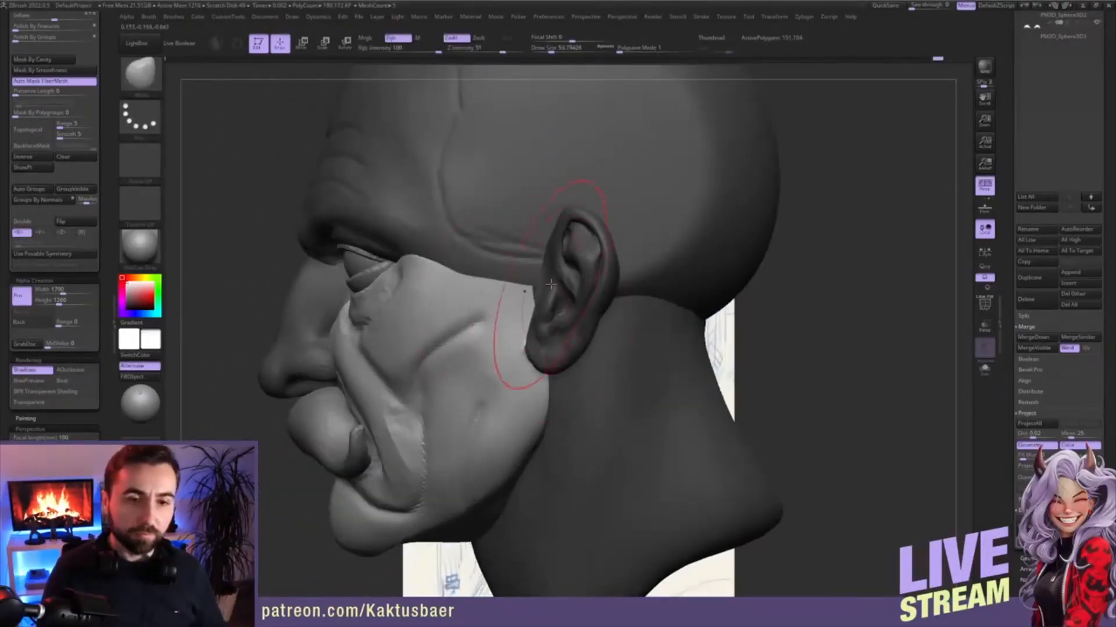
ctrl+drag(764, 302, 796, 325)
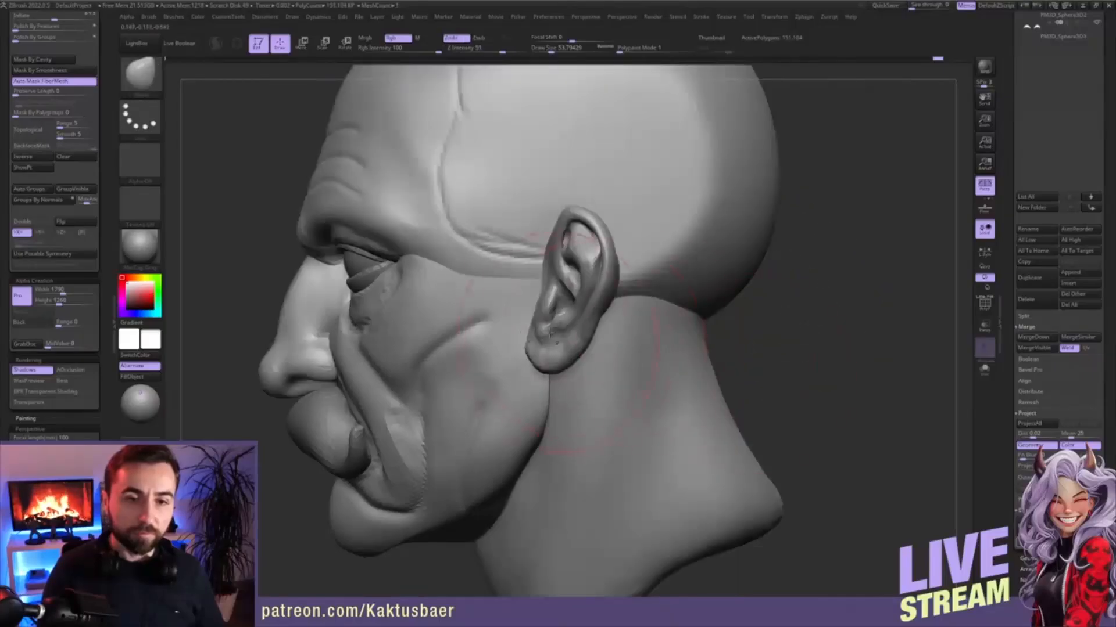
mouse_move(517, 326)
right_down()
mouse_move(579, 321)
mouse_move(509, 327)
mouse_move(535, 293)
mouse_move(447, 325)
mouse_move(445, 310)
mouse_move(397, 338)
right_up()
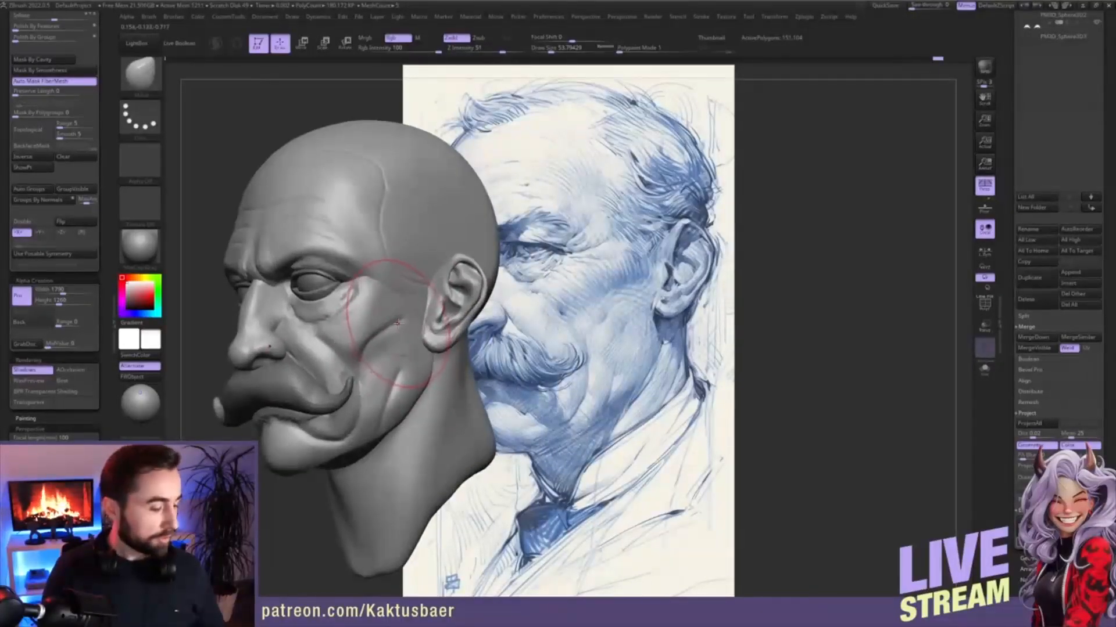
- Mask the head again, leaving only the cheek polygroup unmasked
key(w)
ctrl+click(394, 321)
key(q)
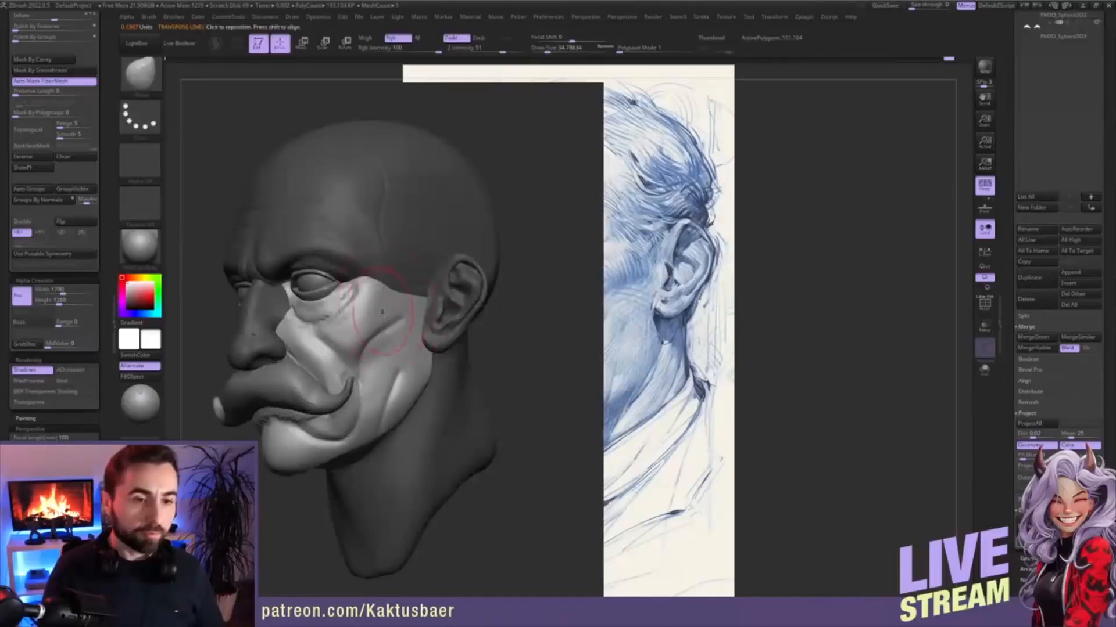
- Build up the upper cheek between the cheekbone and the ear with ClayBuildup at a reduced draw size
alt+right_drag(388, 324, 373, 329)
key(b)
key(c)
key(b)
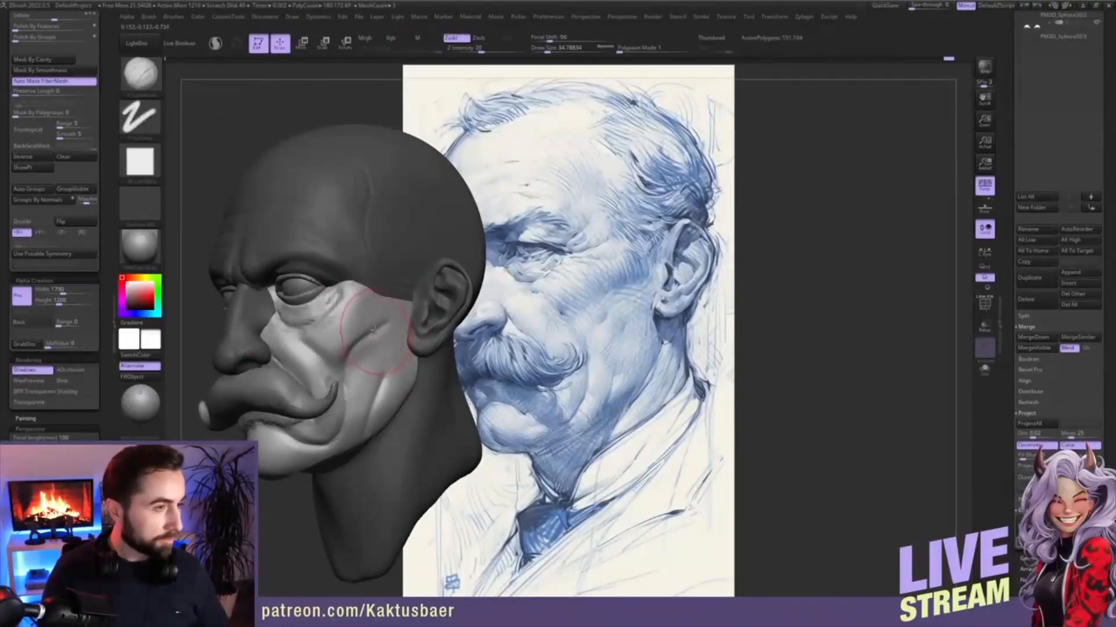
key(bracketleft)
drag(404, 303, 394, 293)
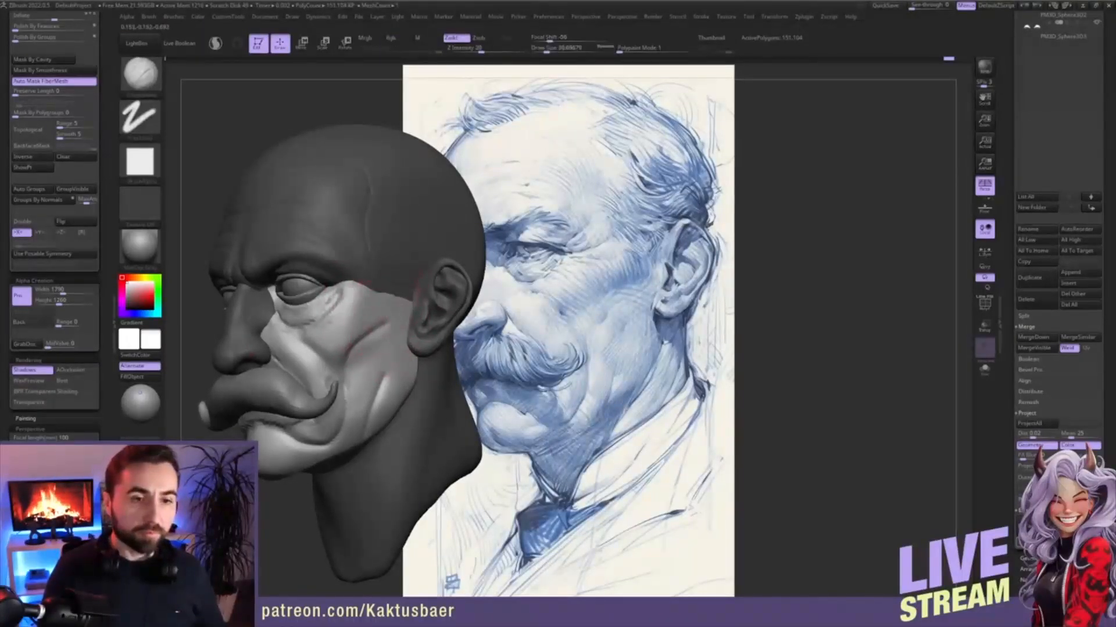
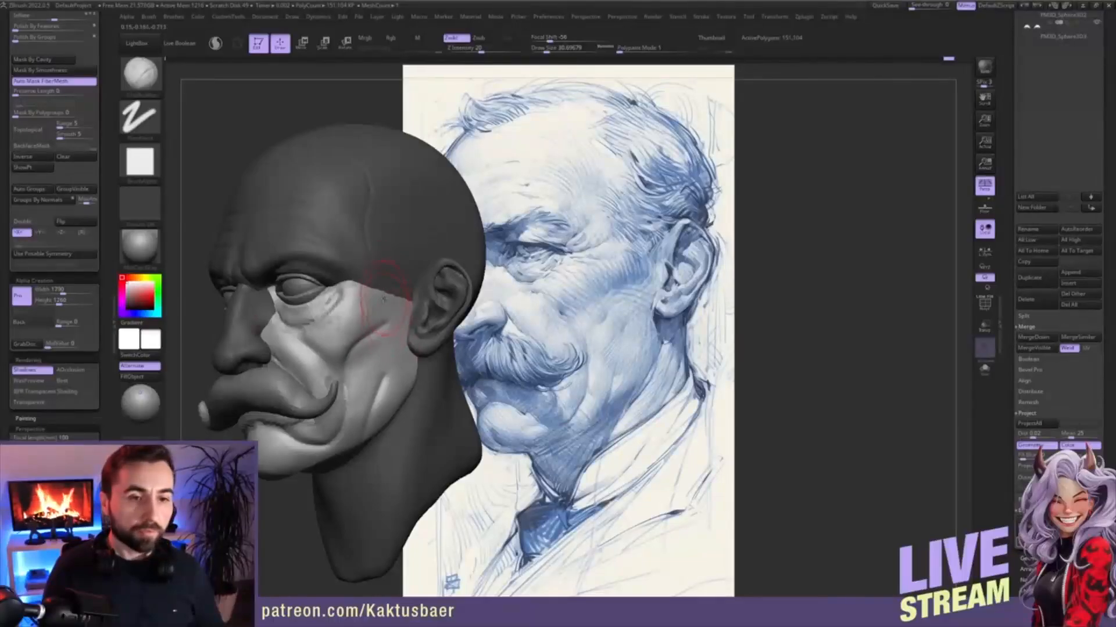
key([)
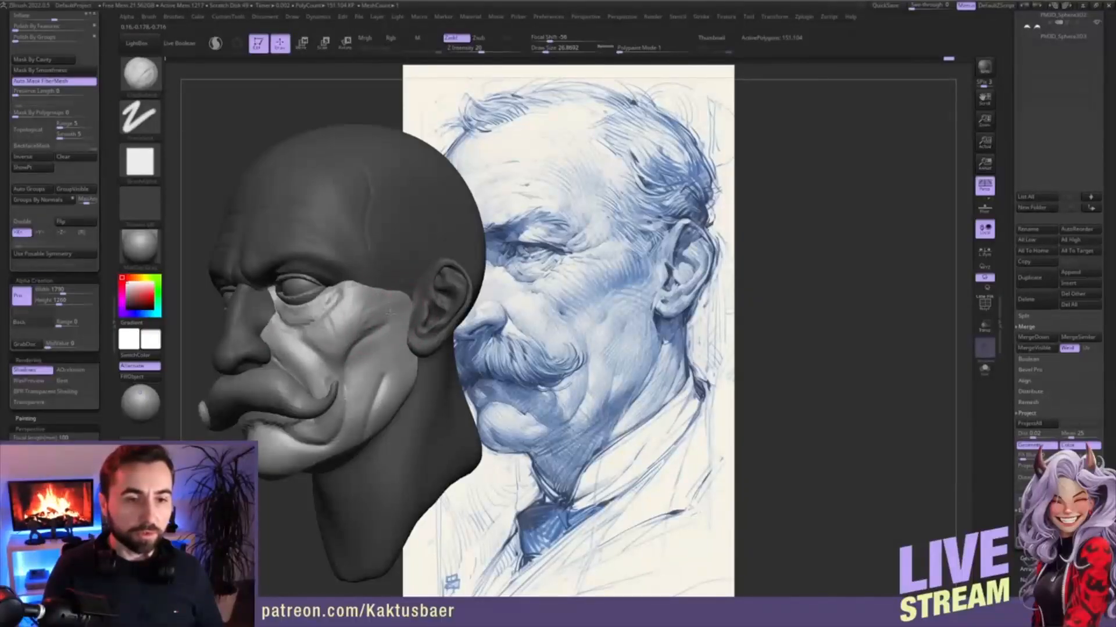
- Refine the cheek folds between the moustache tip and the jaw with ClayBuildup at a draw size of about 18
key(bracketleft)
key(bracketleft)
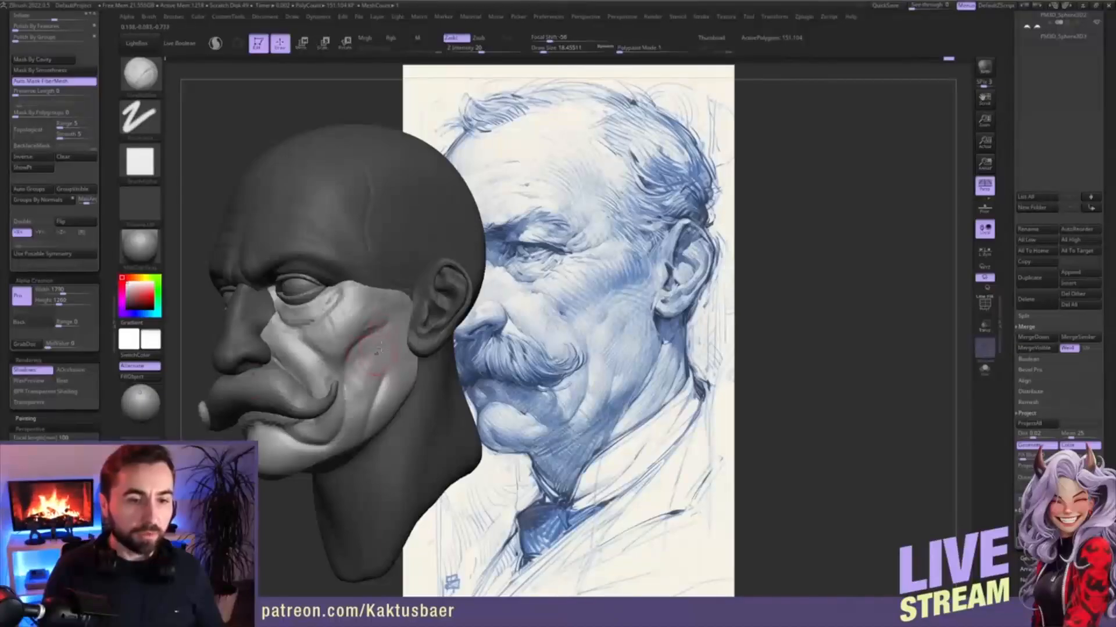
drag(354, 361, 354, 366)
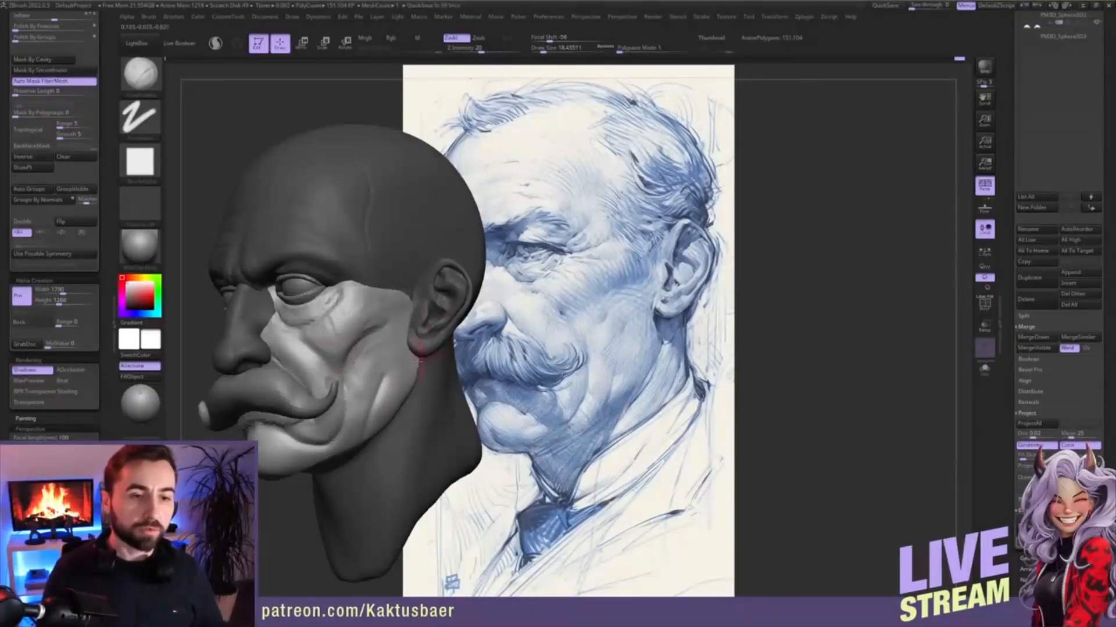
key(bracketleft)
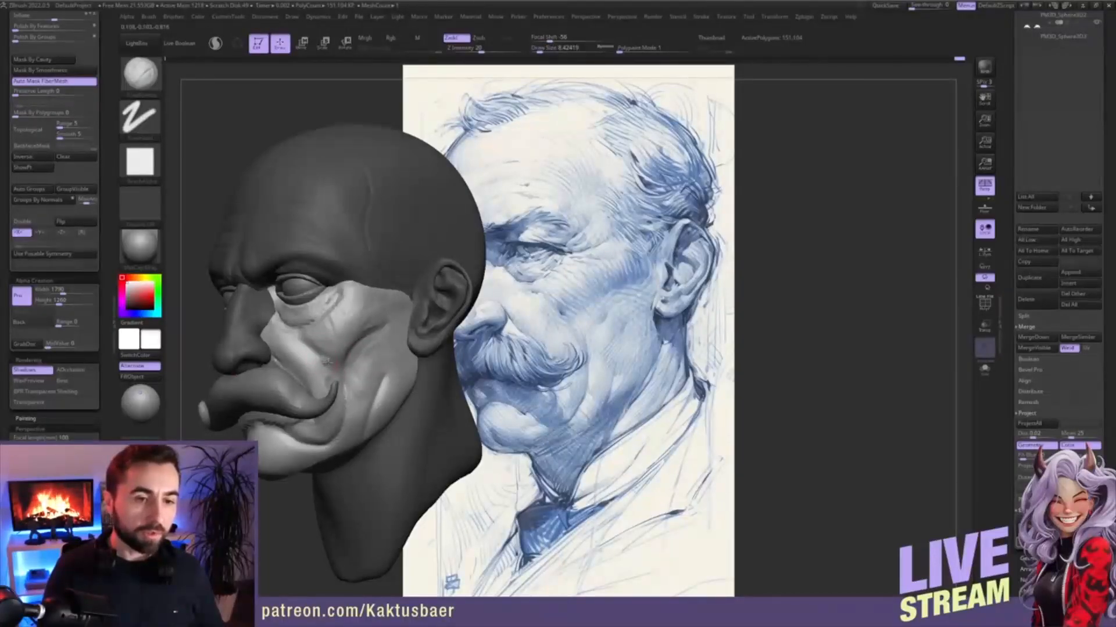
key(bracketright)
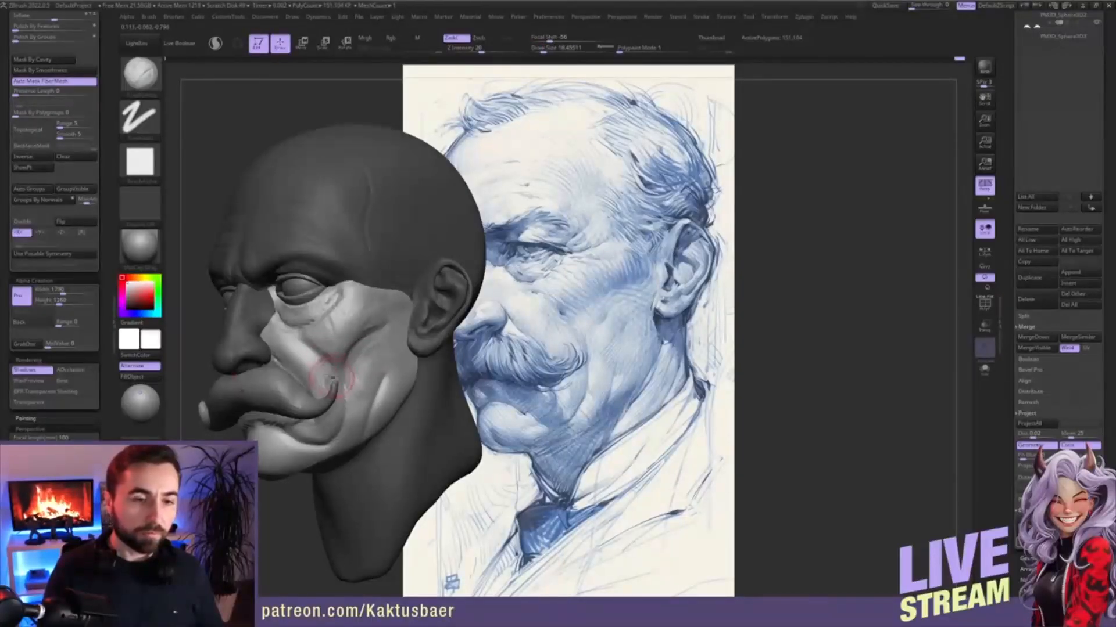
- Isolate the head subtool and build up the folds beside the mouth corner and lower cheek
key(alt+s)
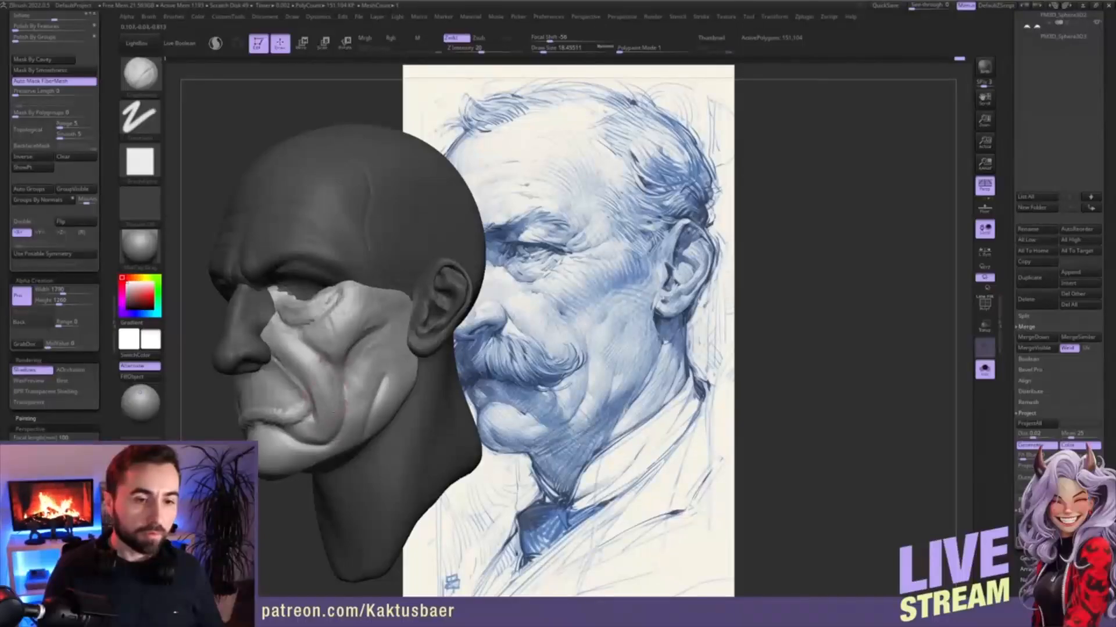
alt+right_drag(334, 412, 345, 400)
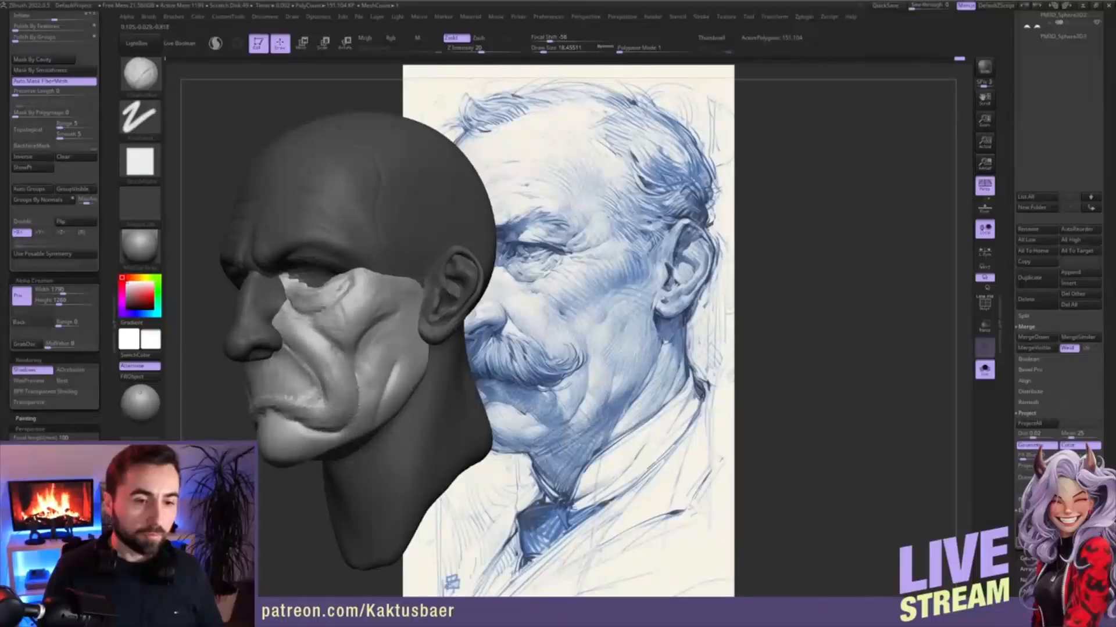
alt+right_drag(375, 389, 368, 370)
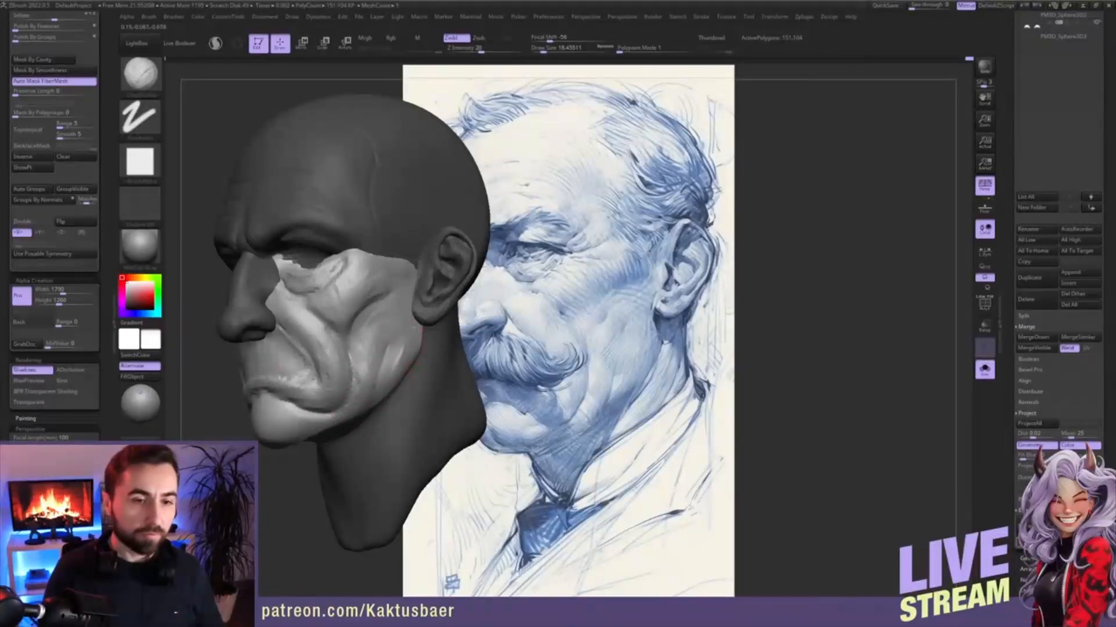
- Add clay to the rear edge of the jaw below the ear lobe and smooth it
mouse_move(416, 329)
right_down()
mouse_move(360, 338)
mouse_move(381, 336)
right_up()
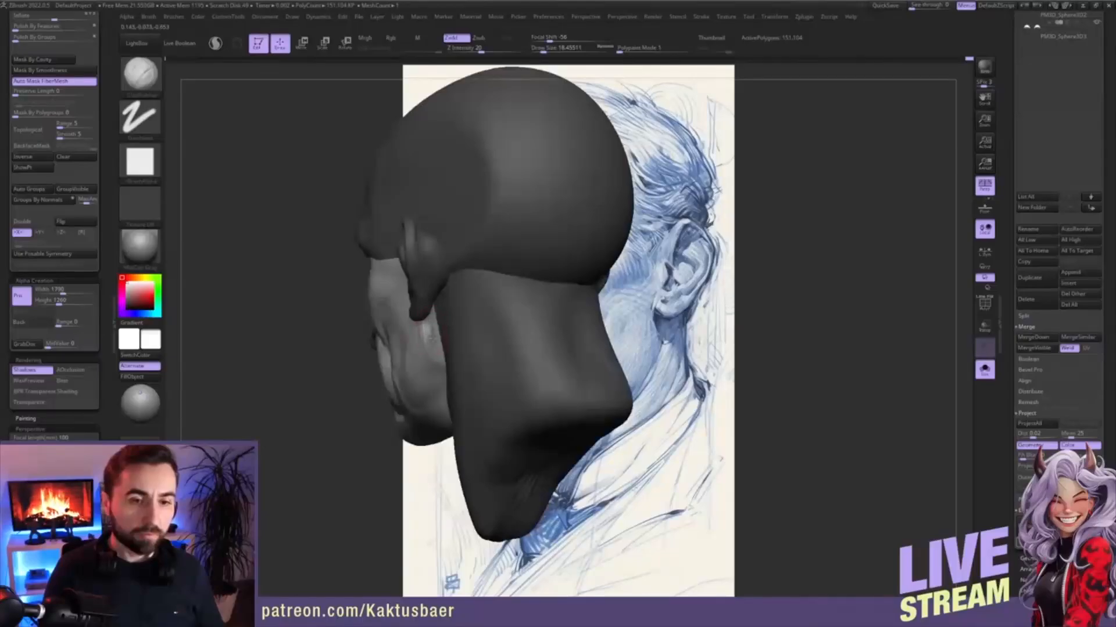
drag(431, 338, 428, 326)
key(shift)
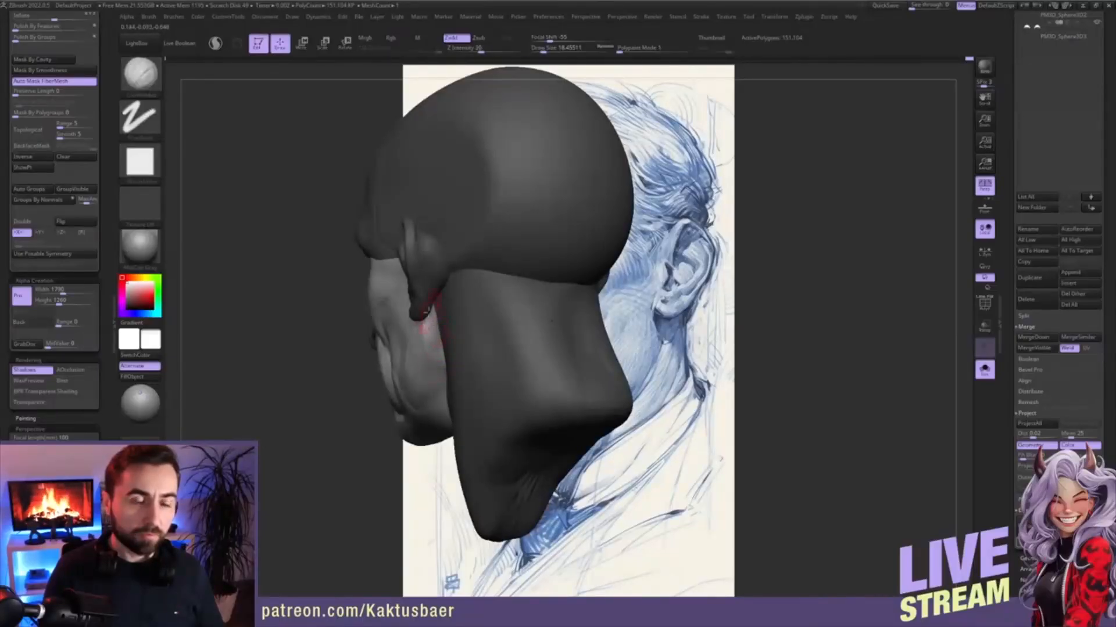
key(ctrl+z)
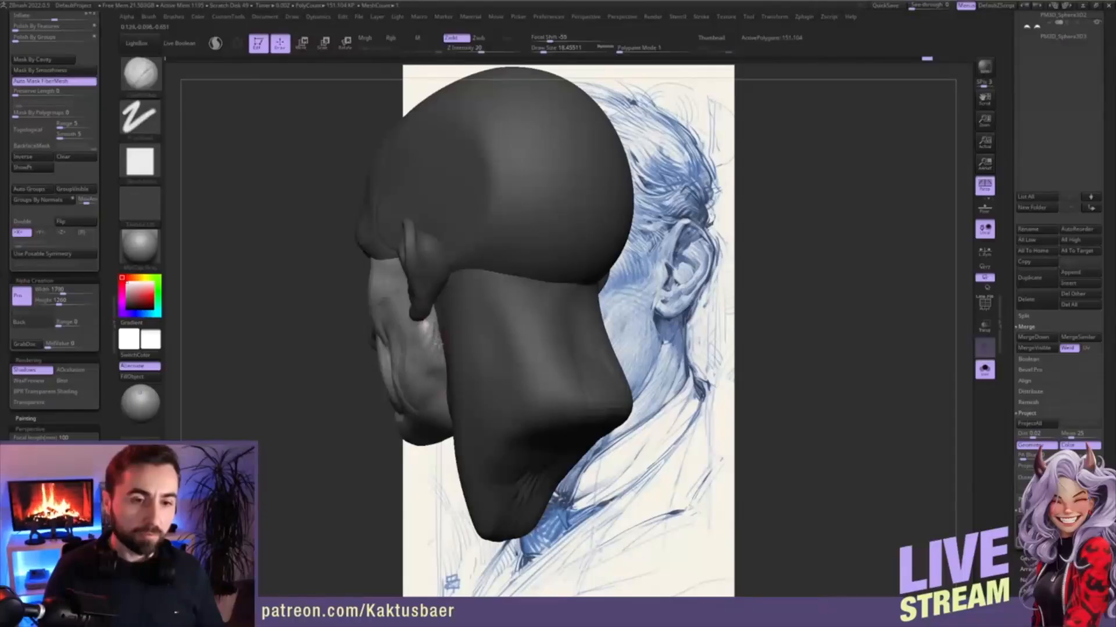
drag(444, 354, 437, 322)
key(shift)
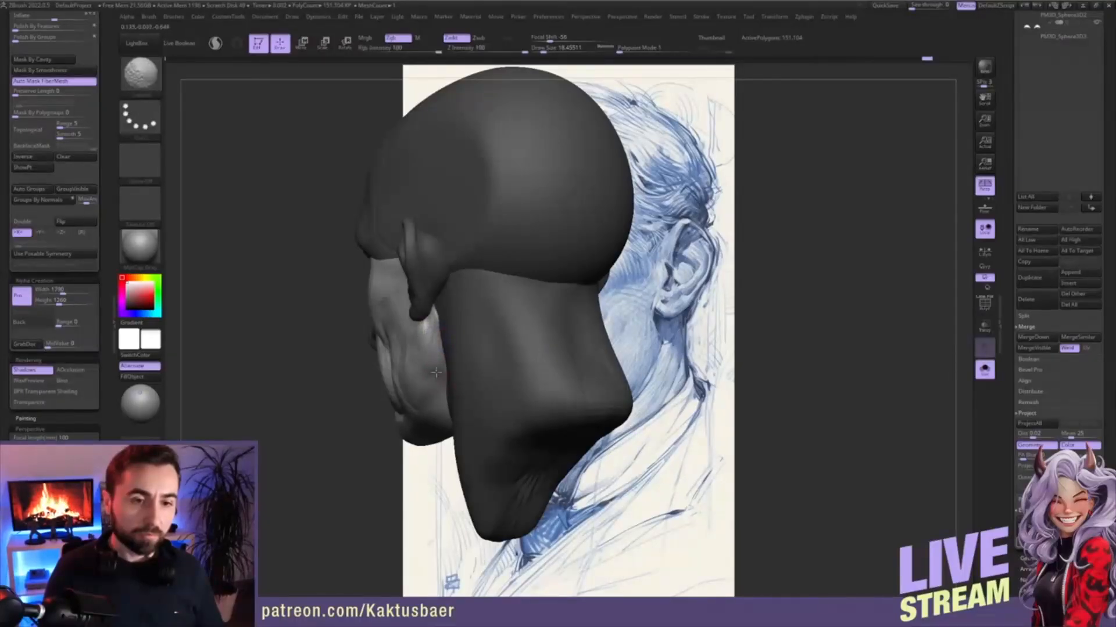
right_drag(430, 352, 470, 340)
shift+drag(404, 334, 410, 320)
right_drag(418, 346, 441, 334)
- Adjust the jaw edge under the ear lobe with the Move brush at a draw size of about 27 and smooth it
key(b)
key(m)
key(v)
key(s)
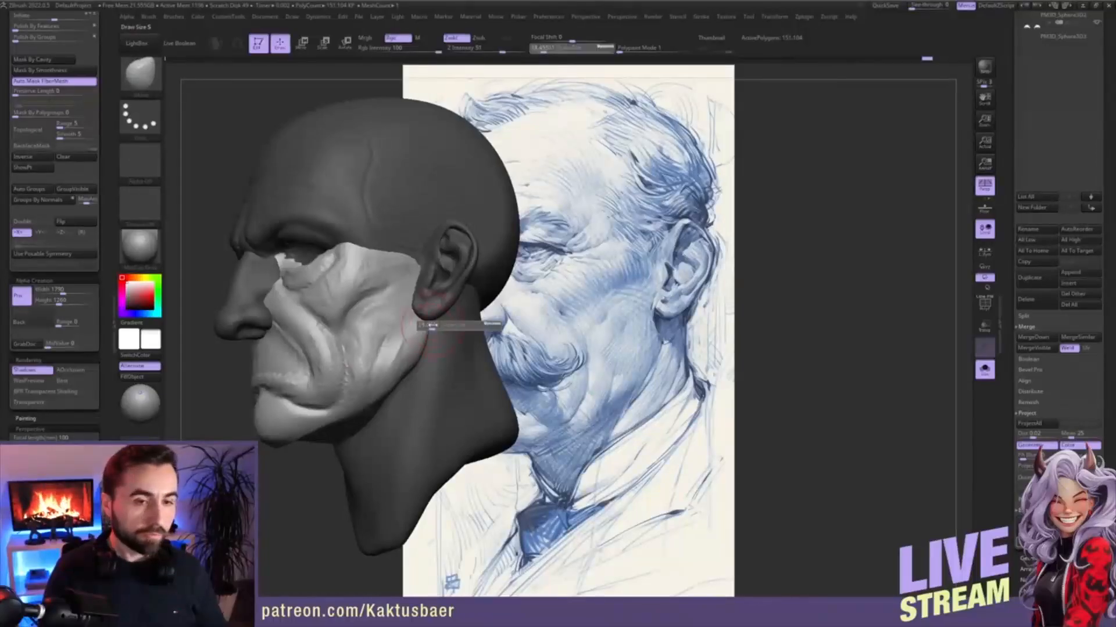
drag(432, 325, 439, 326)
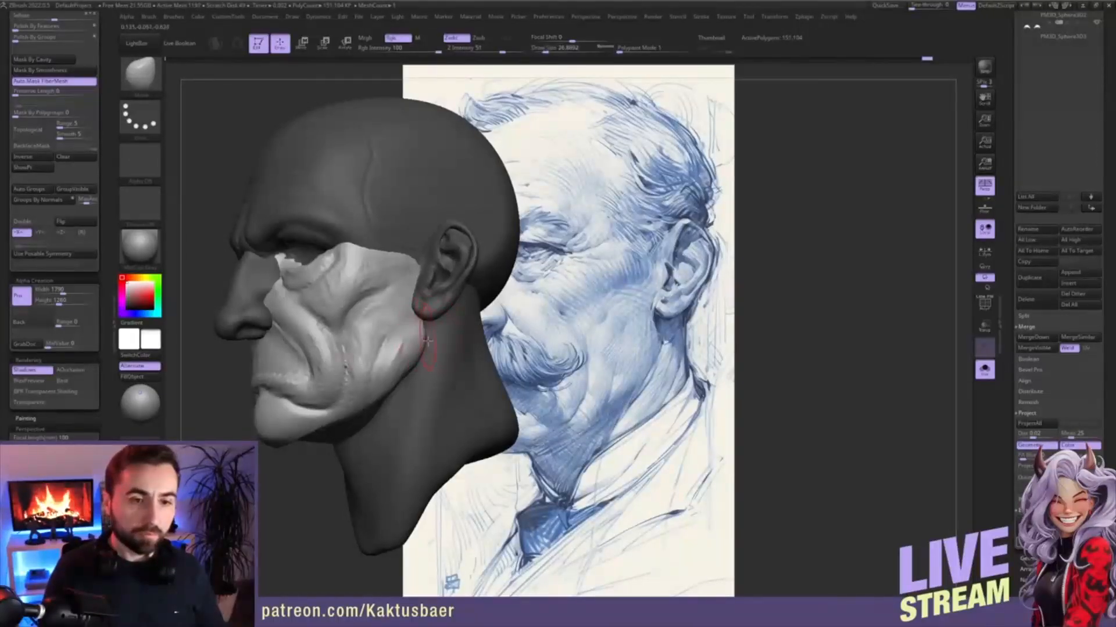
mouse_move(420, 340)
shift+mouse_down()
mouse_move(417, 365)
mouse_move(398, 381)
shift+mouse_up()
- Build up the middle of the cheek with ClayBuildup, reducing the draw size to about 16
key(b)
key(c)
key(b)
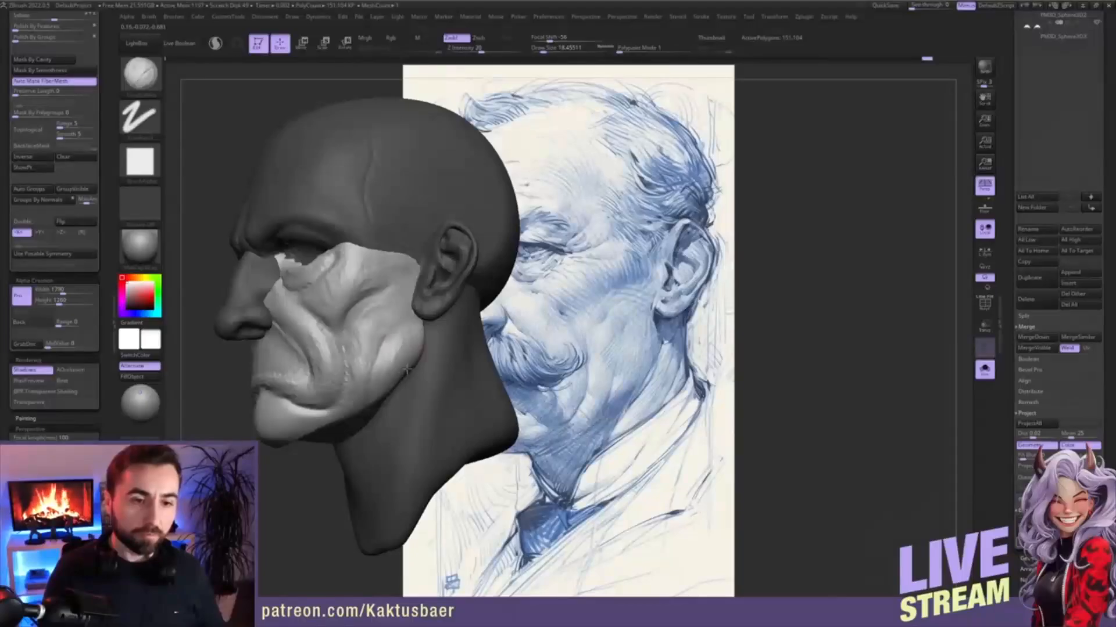
mouse_move(373, 326)
mouse_down()
mouse_move(397, 303)
mouse_move(374, 341)
mouse_up()
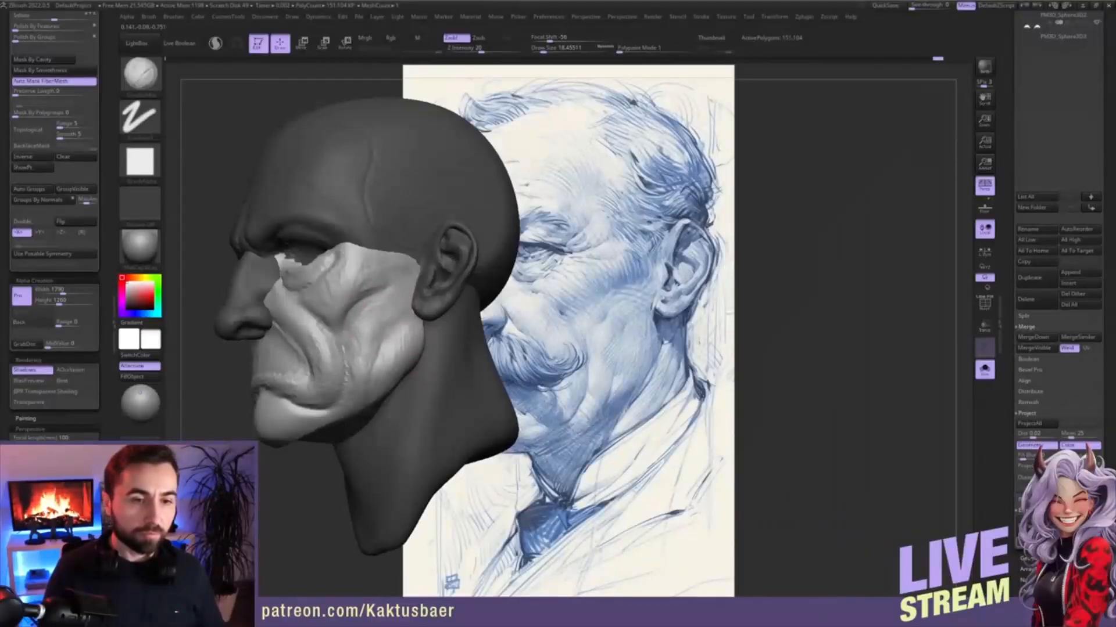
key(bracketleft)
key(bracketleft)
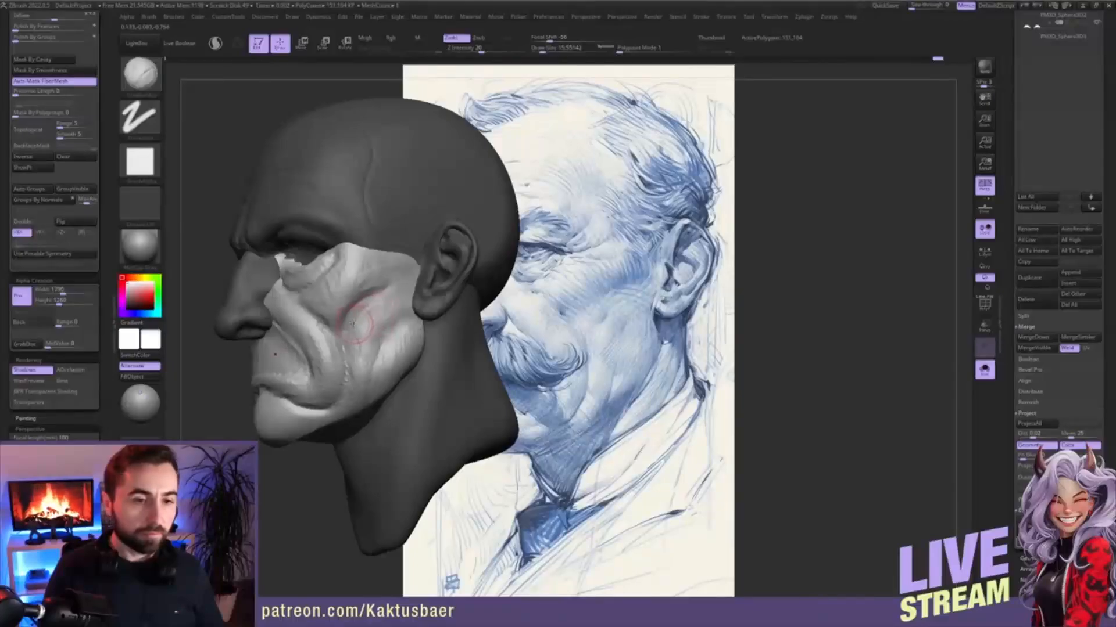
- Show all subtools again and hide the moustache subtool to expose the mouth
mouse_move(378, 323)
right_down()
mouse_move(433, 341)
mouse_move(366, 362)
mouse_move(587, 380)
mouse_move(640, 406)
mouse_move(689, 377)
right_up()
key(alt+s)
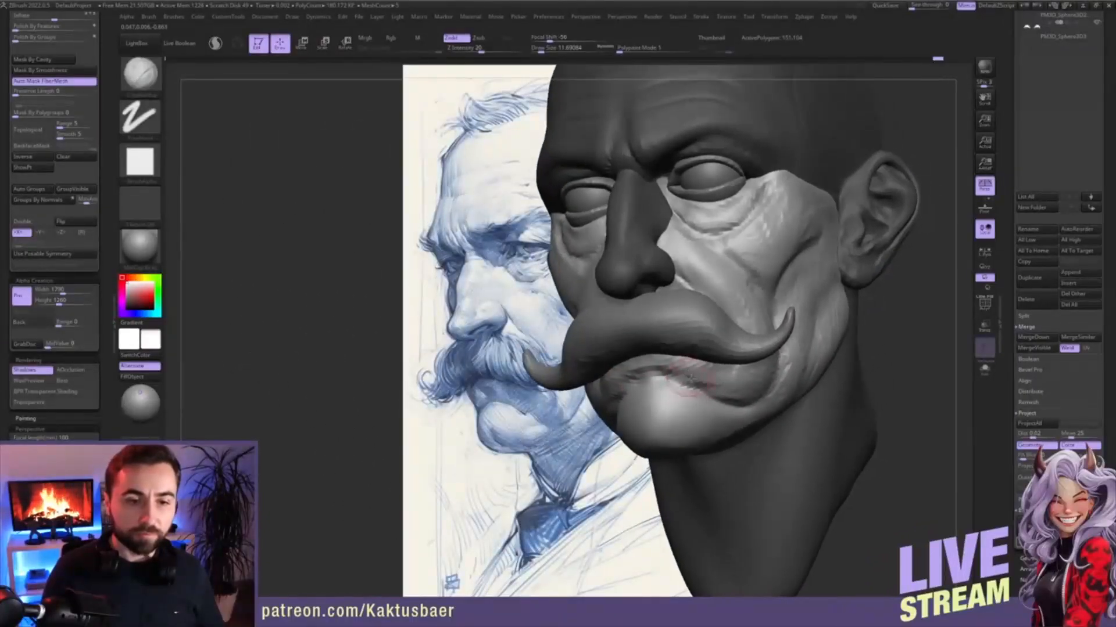
drag(1010, 131, 1010, 332)
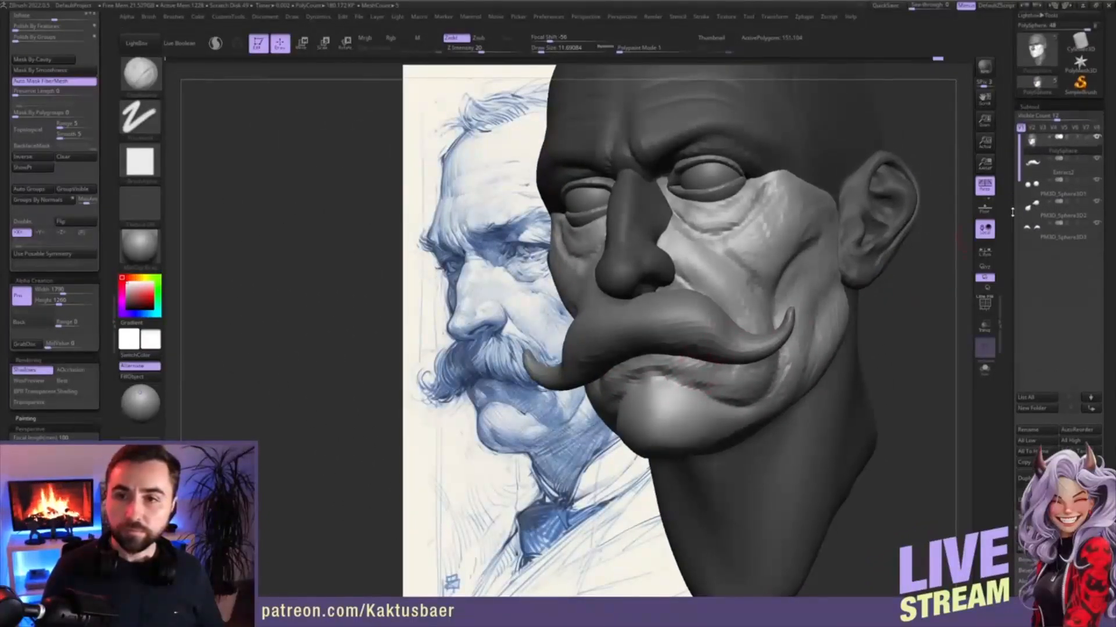
click(1096, 159)
alt+right_drag(677, 336, 724, 331)
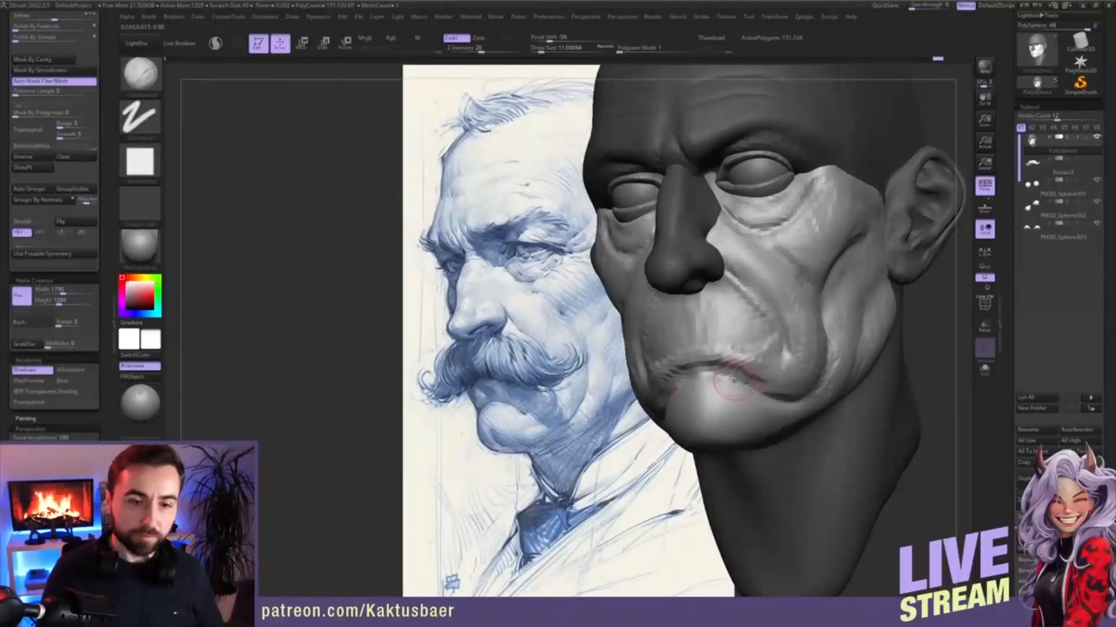
- Build up the chin below the lower lip at a draw size of about 20 and work on the upper lip at about 12
key(s)
drag(724, 384, 728, 384)
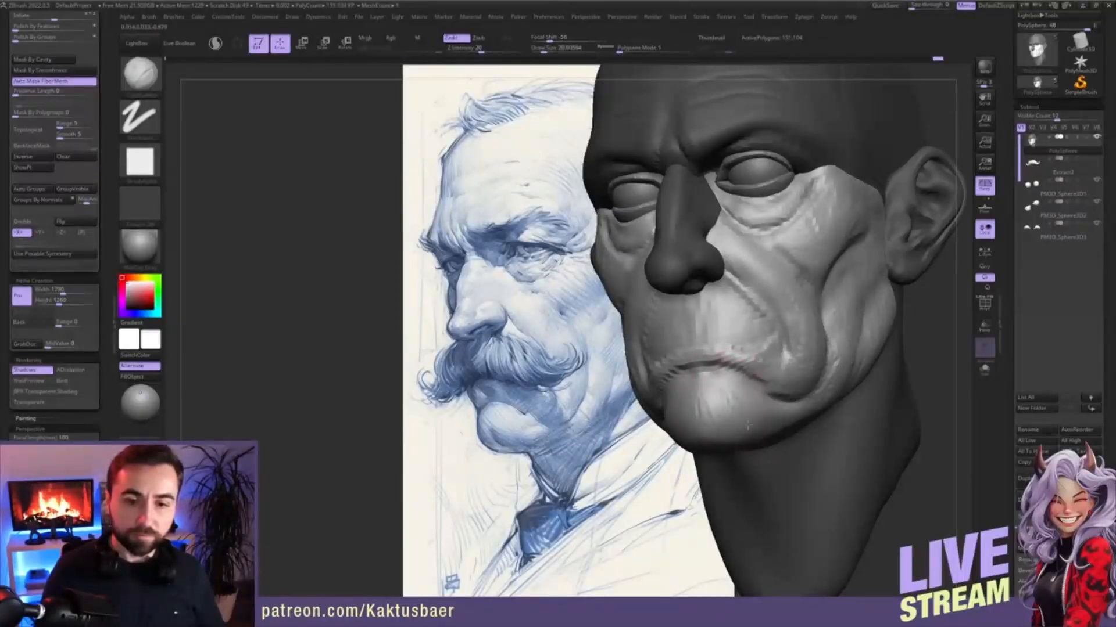
drag(719, 389, 721, 428)
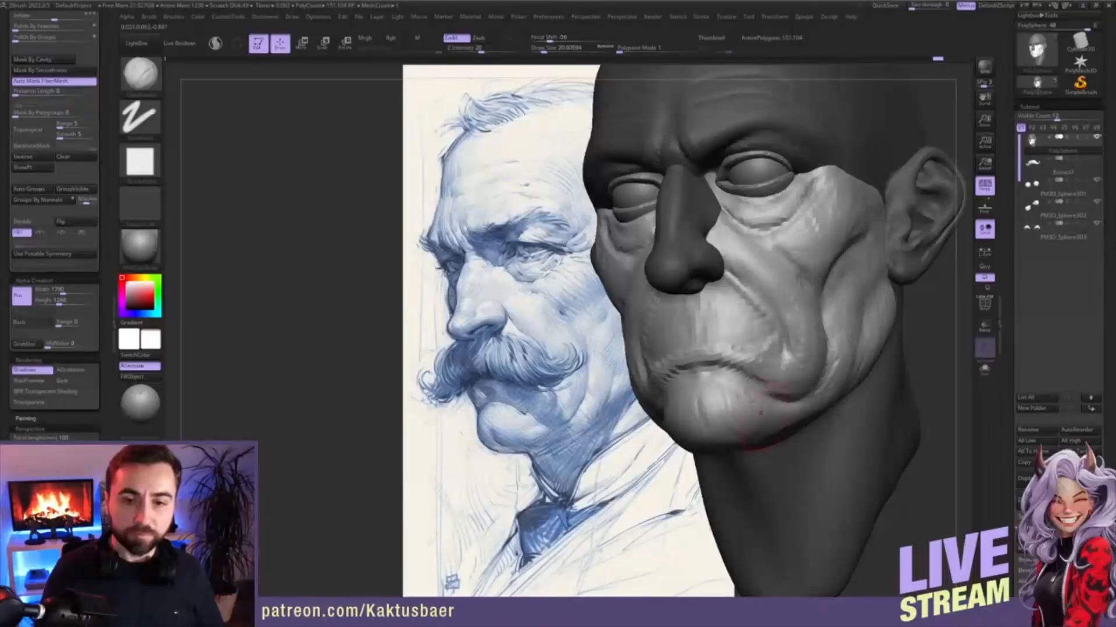
key(s)
drag(722, 353, 718, 353)
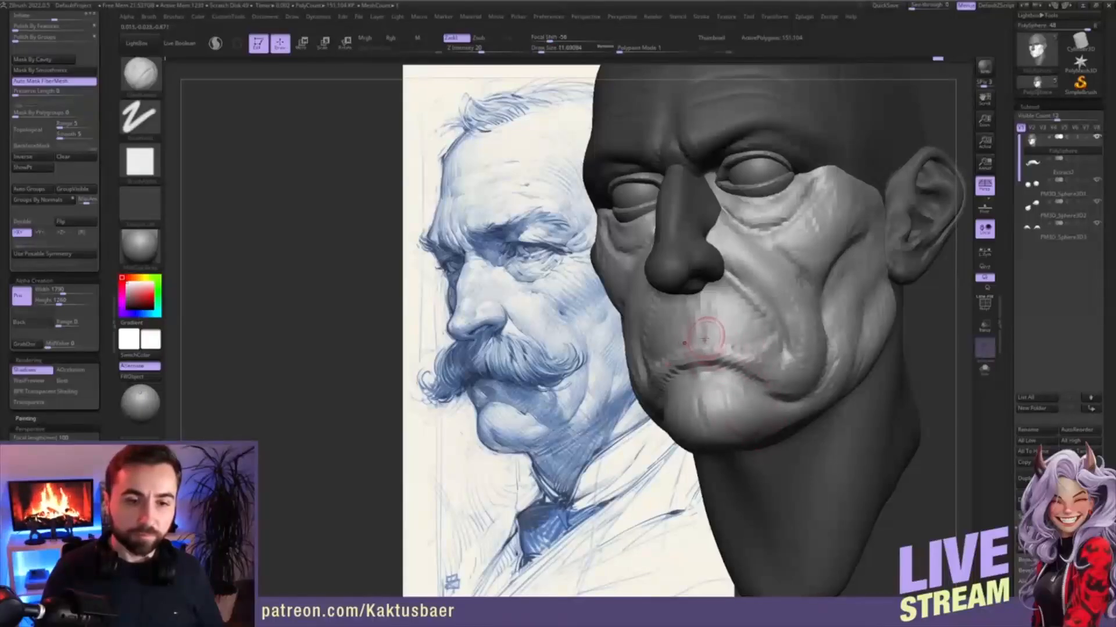
- Carve the edge of the upper lip and the creases at the mouth corners with DamStandard at a draw size of about 12
key(b)
key(d)
key(s)
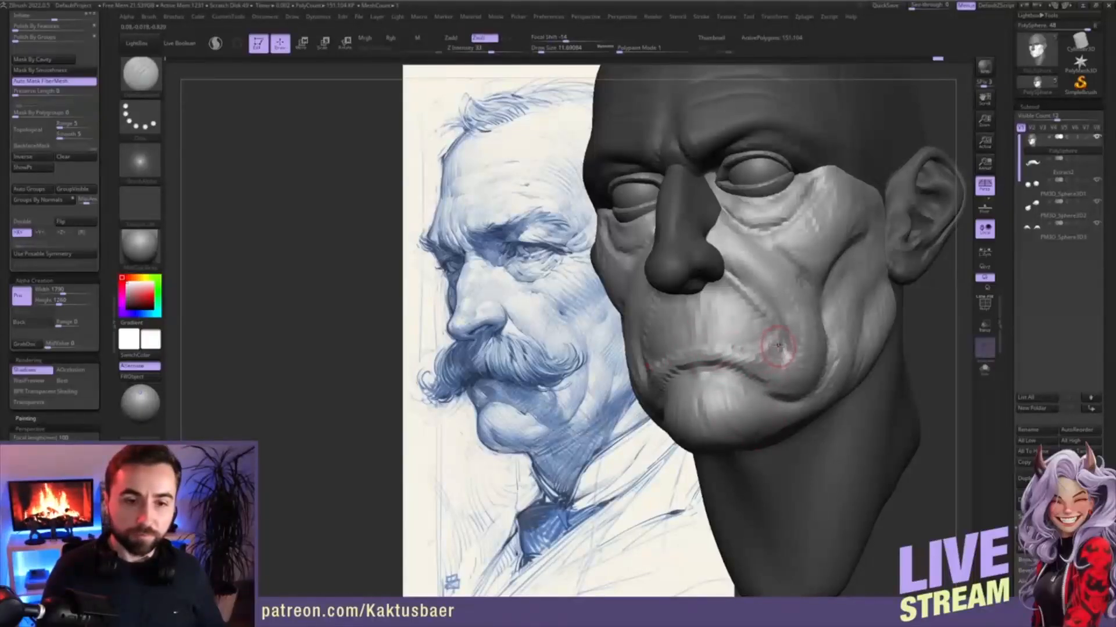
drag(780, 348, 758, 344)
mouse_move(758, 343)
right_down()
mouse_move(734, 342)
mouse_move(758, 335)
right_up()
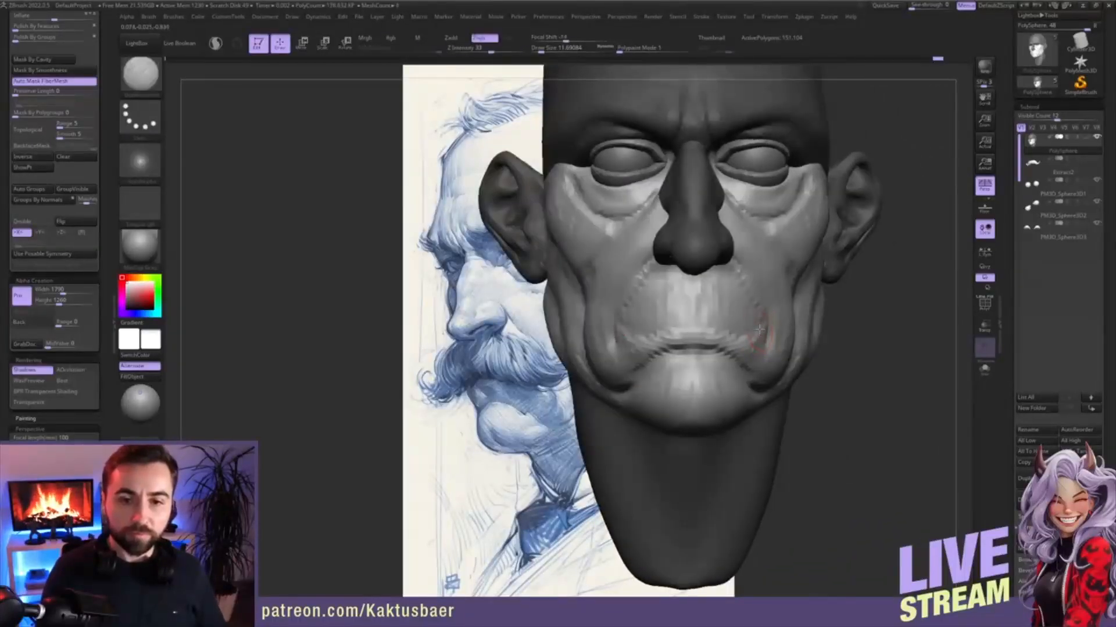
mouse_move(730, 320)
mouse_down()
mouse_move(704, 316)
mouse_move(762, 325)
mouse_up()
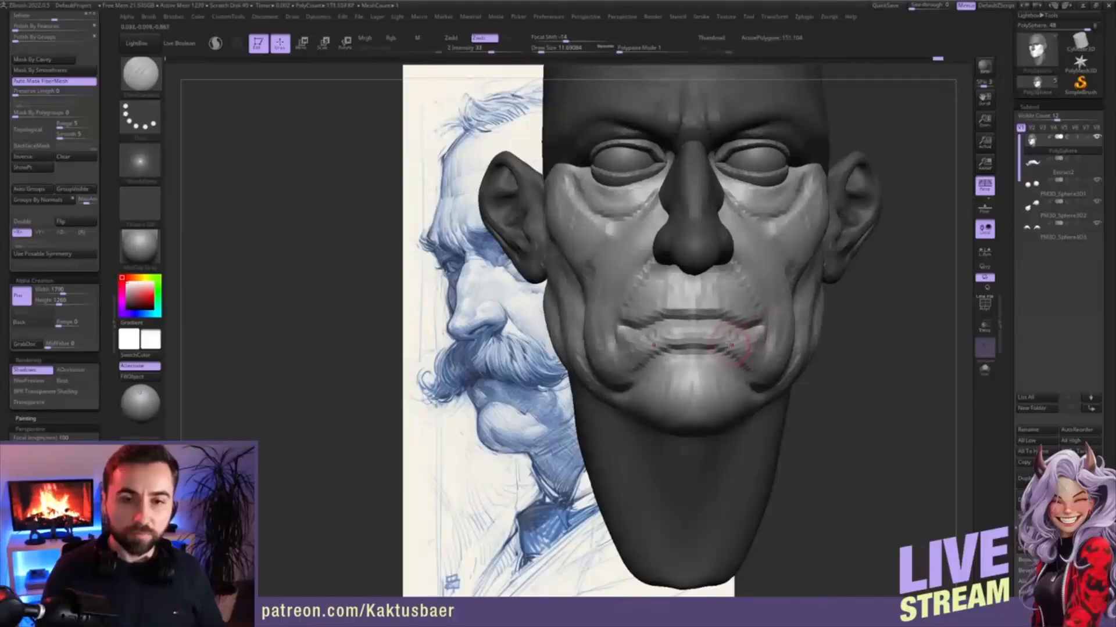
mouse_move(731, 344)
right_down()
mouse_move(686, 342)
mouse_move(742, 337)
right_up()
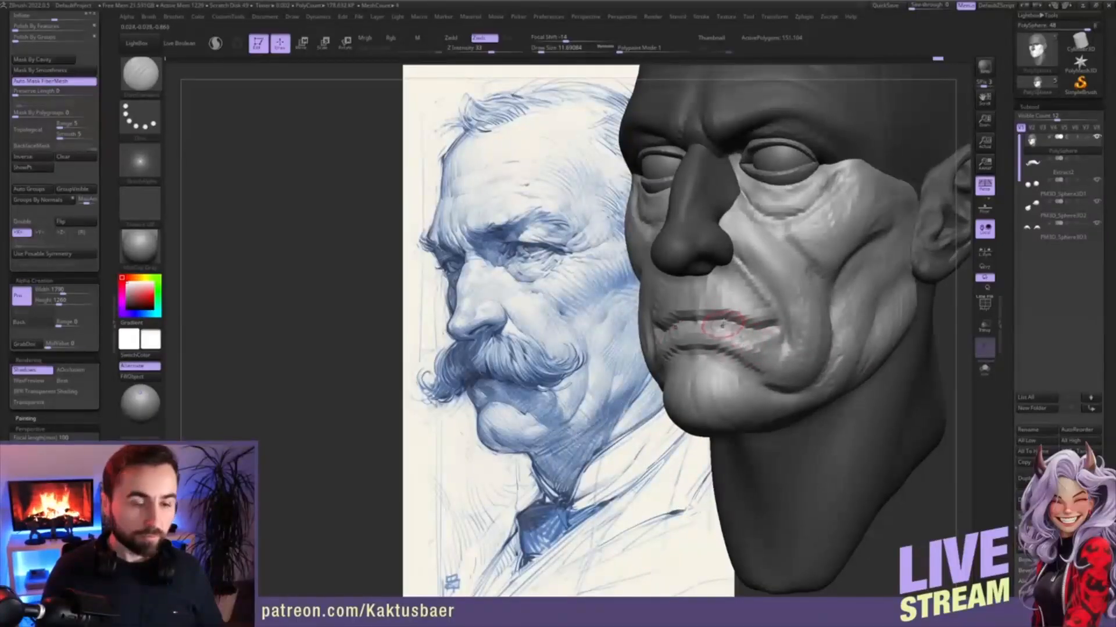
- Build up the area between the nose and upper lip with ClayBuildup at a draw size of about 12
key(b)
key(c)
key(b)
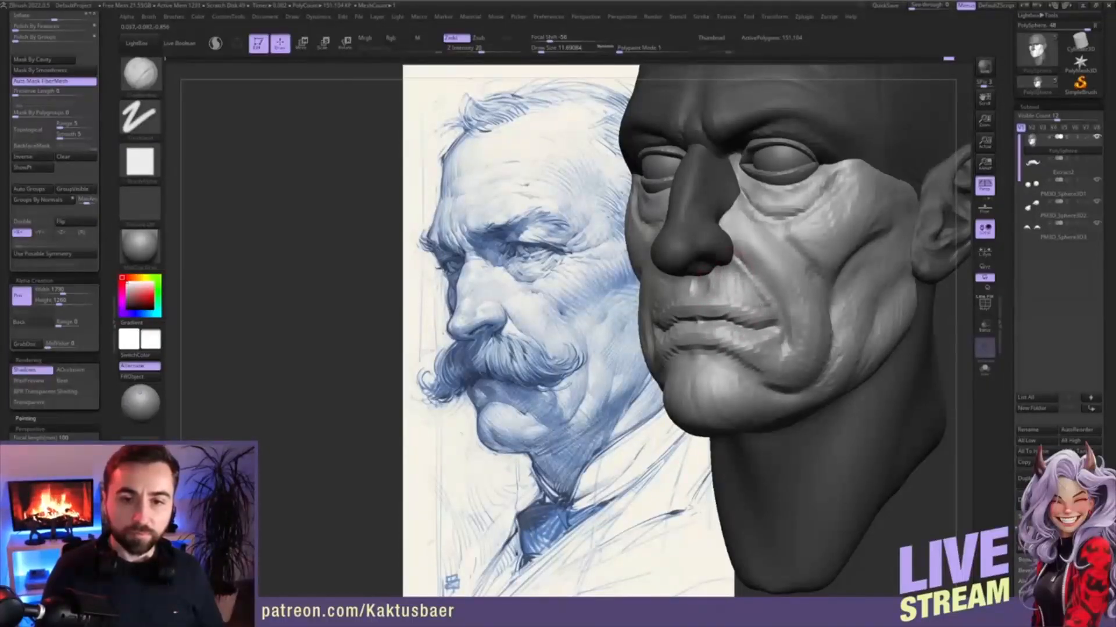
- Reshape the curve of the lips from below with the Move brush at a draw size of about 20
right_drag(709, 309, 708, 311)
key(b)
key(m)
key(v)
key(bracketright)
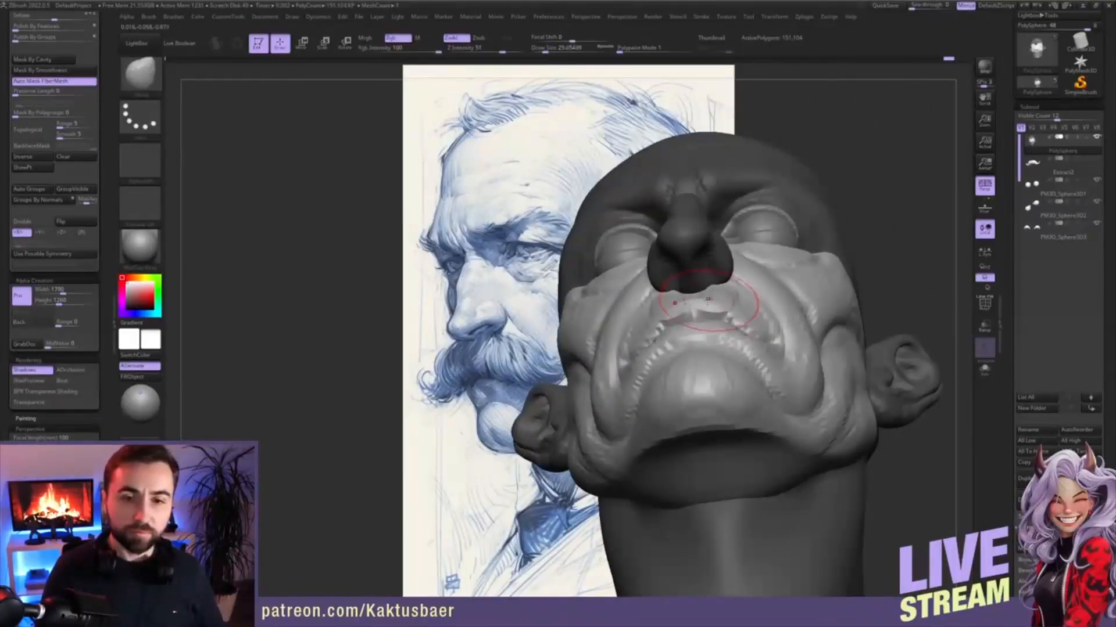
key(bracketleft)
key(bracketleft)
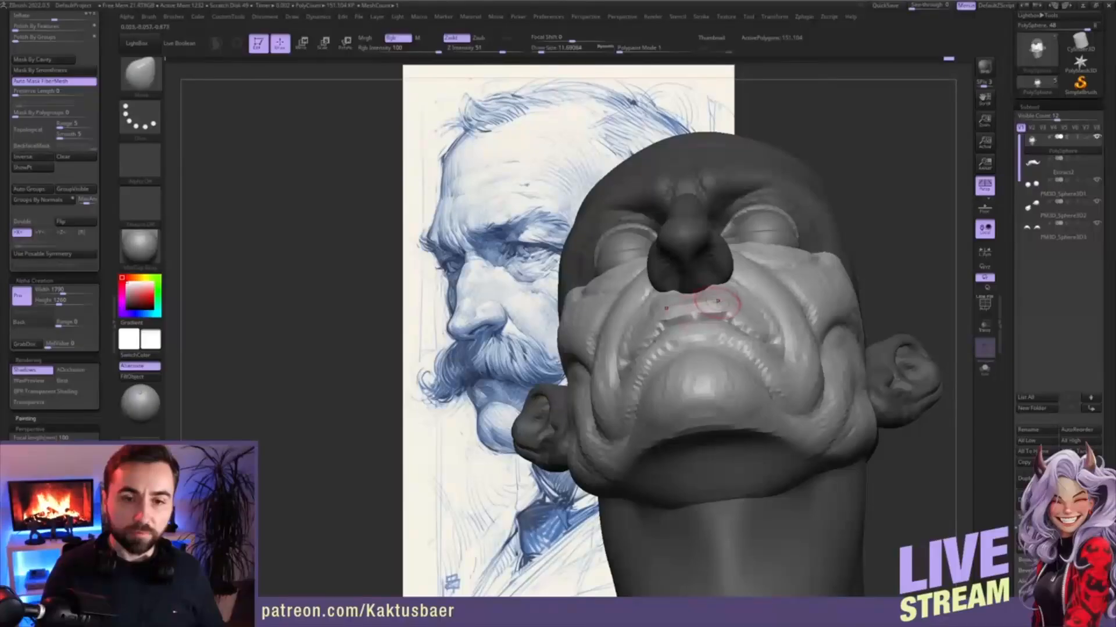
key(bracketright)
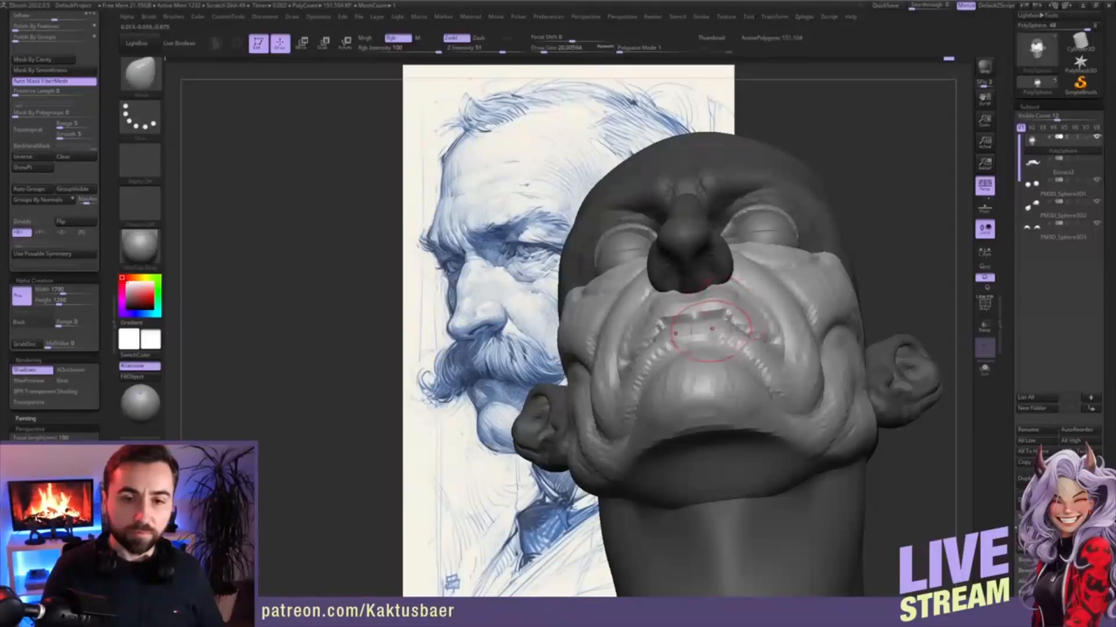
right_drag(704, 326, 709, 308)
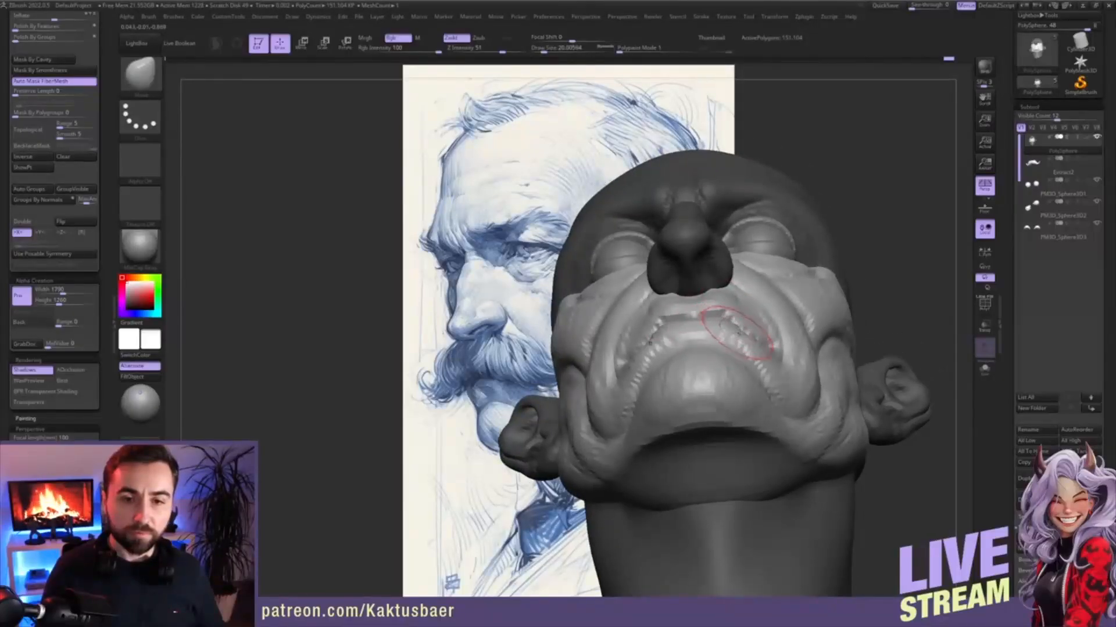
drag(738, 333, 739, 322)
right_drag(750, 332, 733, 398)
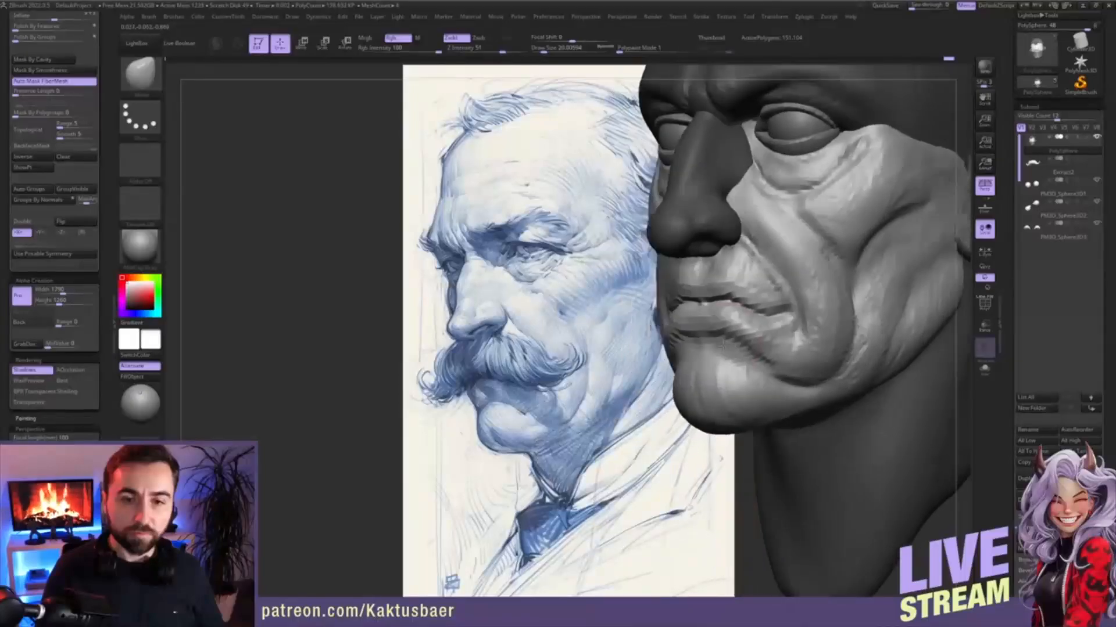
right_drag(741, 328, 728, 327)
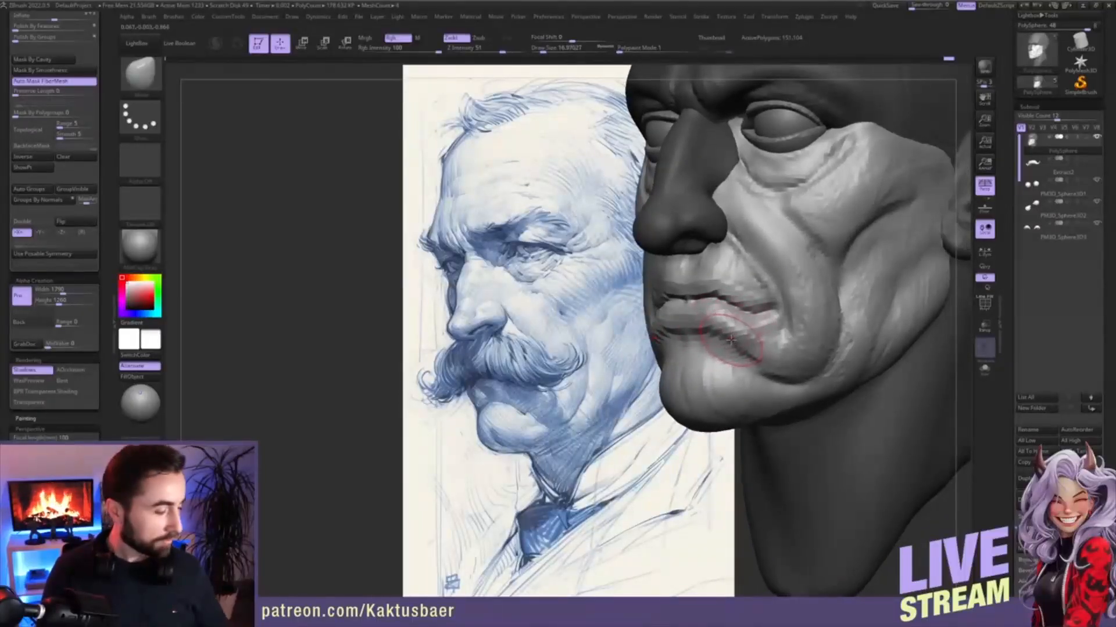
- Build up the outer lower lip and the area beneath the mouth corner with ClayBuildup at a draw size of about 13
key(b)
key(c)
key(b)
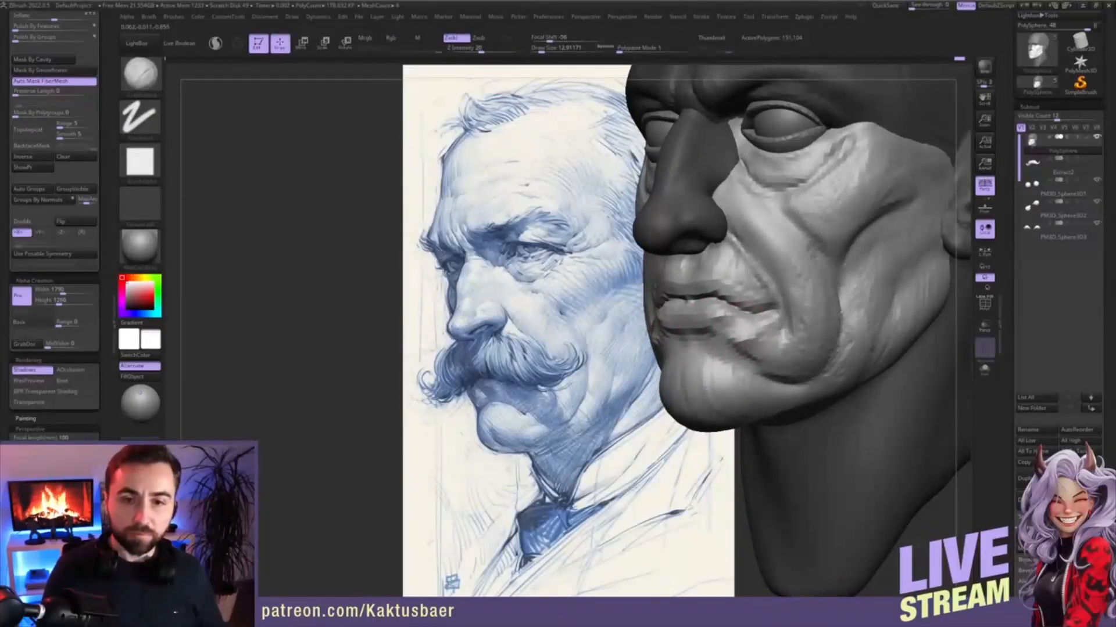
drag(763, 336, 759, 337)
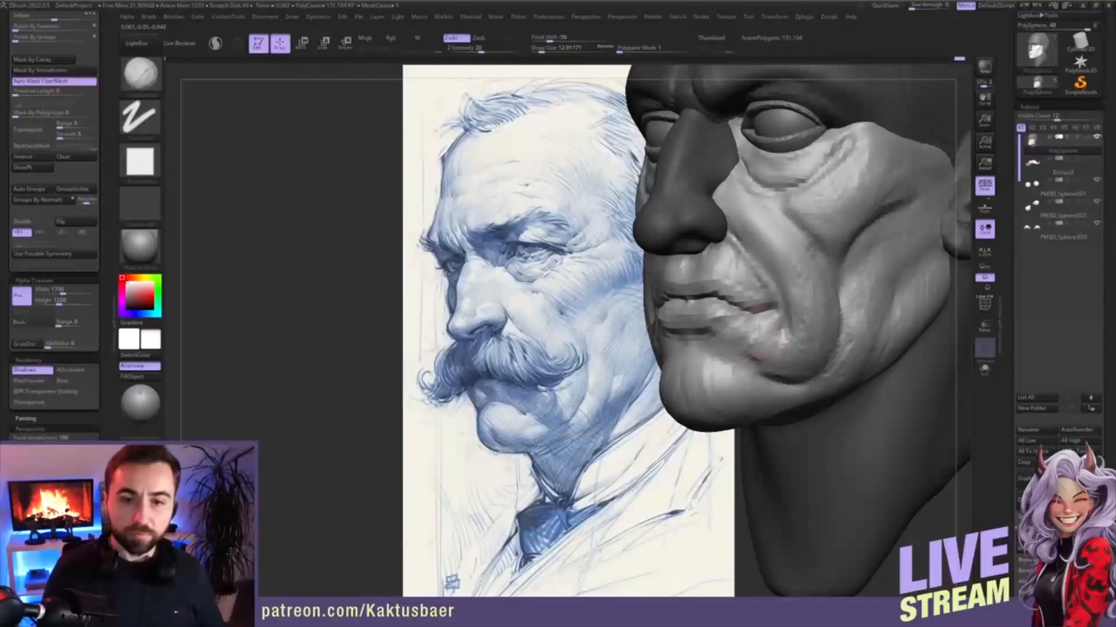
alt+right_drag(772, 364, 780, 329)
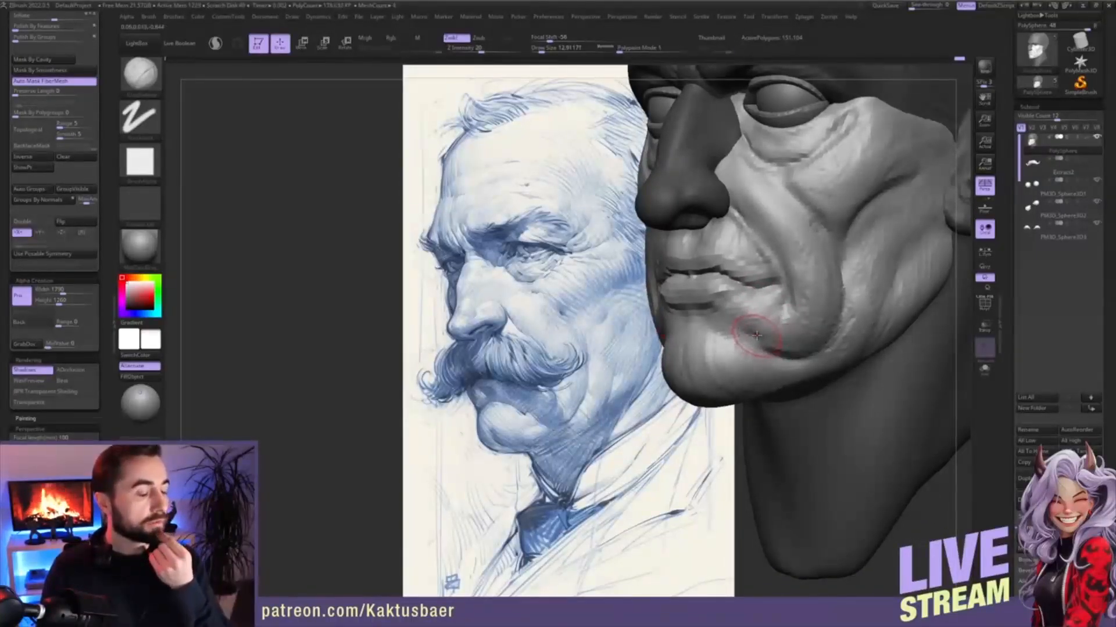
right_drag(775, 321, 787, 320)
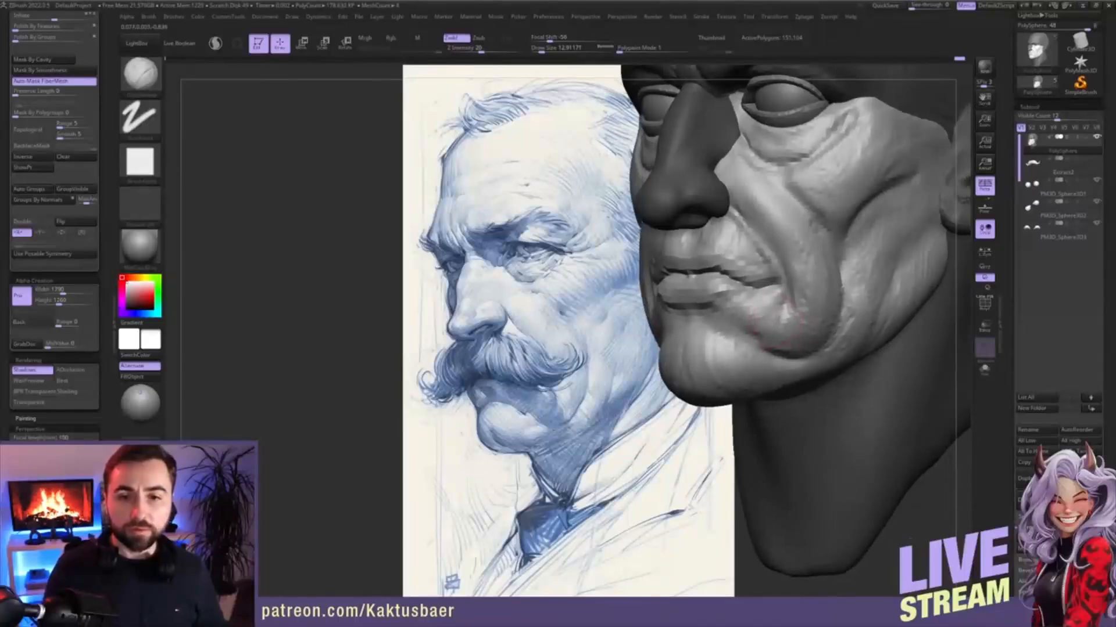
mouse_move(770, 296)
mouse_down()
mouse_move(744, 283)
mouse_move(753, 283)
mouse_up()
- Shift the form around the mouth corner with the Move brush at a draw size of about 20
key(b)
key(m)
key(v)
key(s)
right_drag(752, 283, 757, 285)
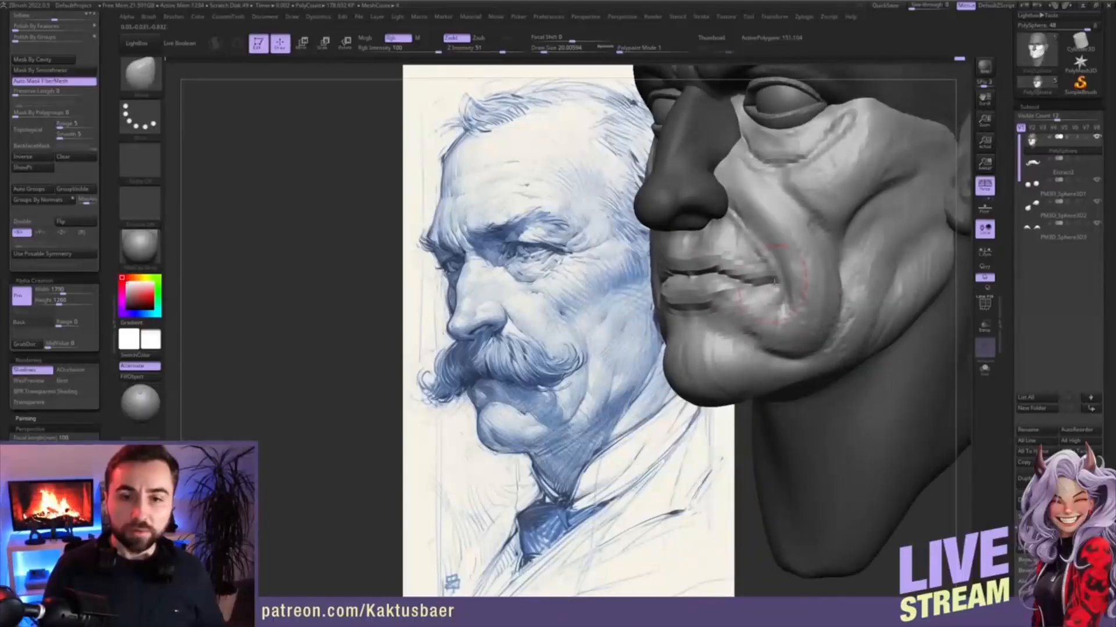
drag(774, 285, 766, 299)
- Refine the upper lip and the area under the nostril with ClayBuildup at a draw size of about 8
key(b)
key(c)
key(b)
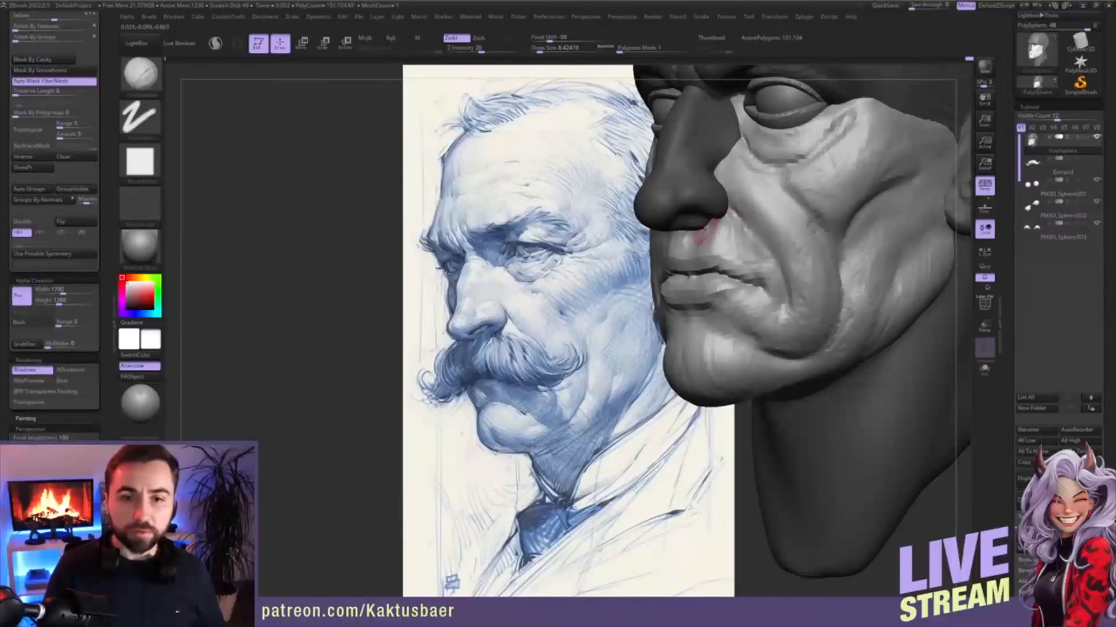
right_drag(704, 232, 723, 234)
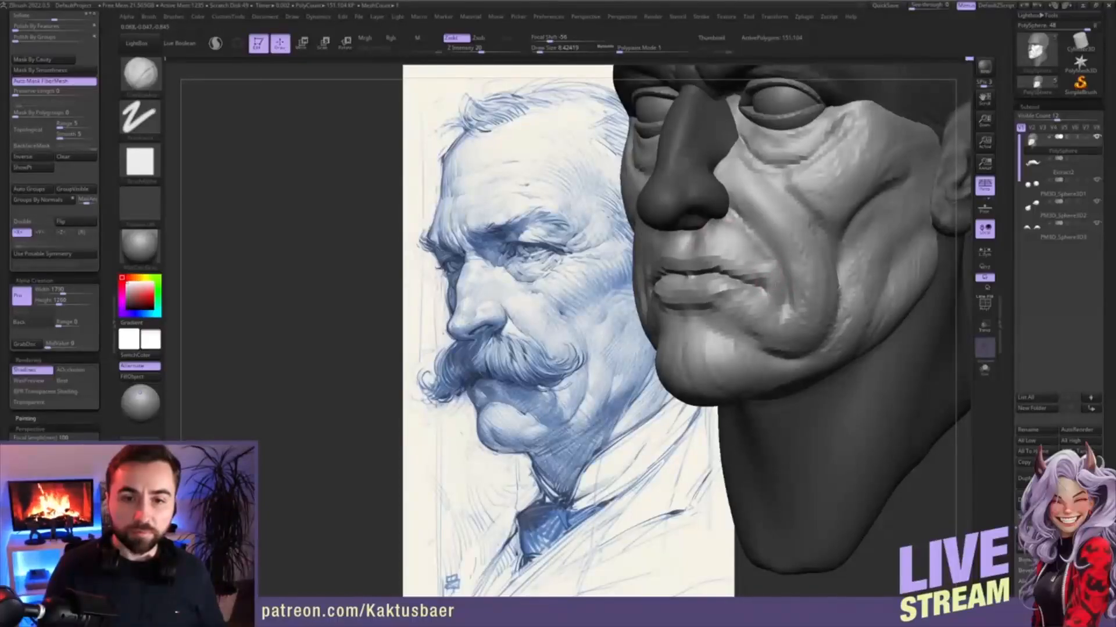
- Show the moustache subtool again and carve the crease below the lower lip with DamStandard at a draw size of about 14
mouse_move(799, 301)
alt+right_down()
mouse_move(780, 289)
mouse_move(703, 300)
mouse_move(697, 333)
alt+right_up()
click(1052, 174)
key(b)
key(d)
key(s)
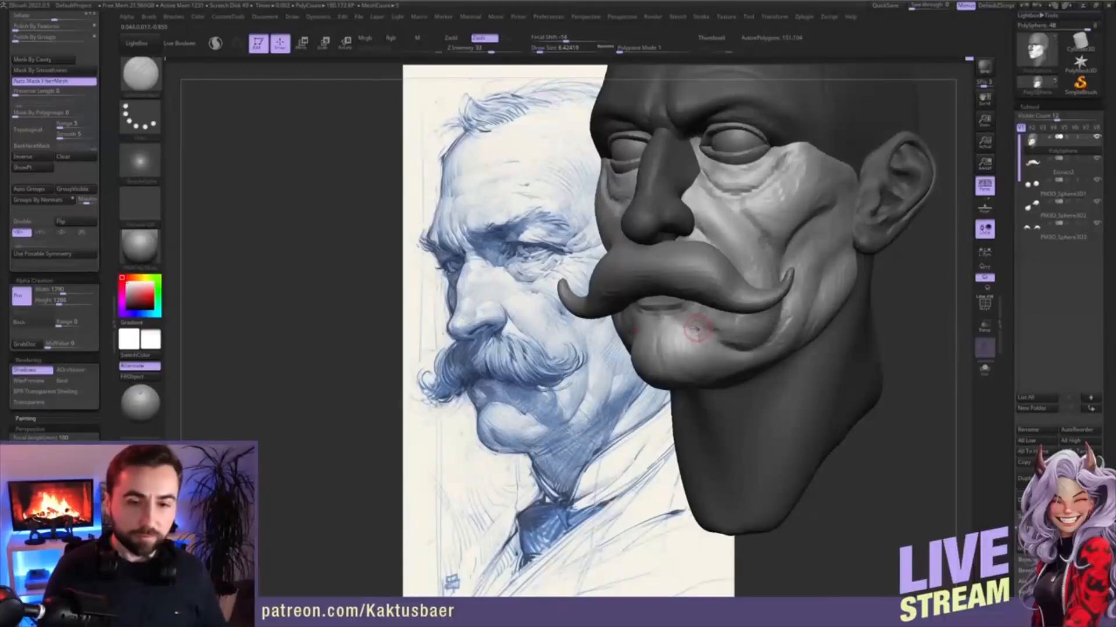
key(])
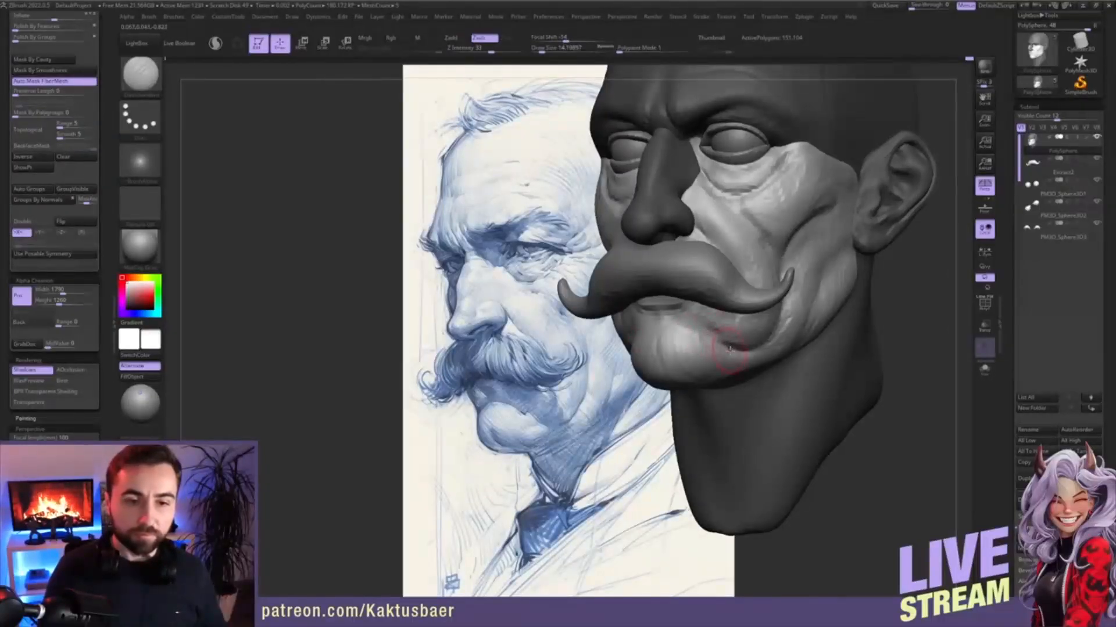
mouse_move(698, 327)
mouse_down()
mouse_move(663, 317)
mouse_move(683, 324)
mouse_up()
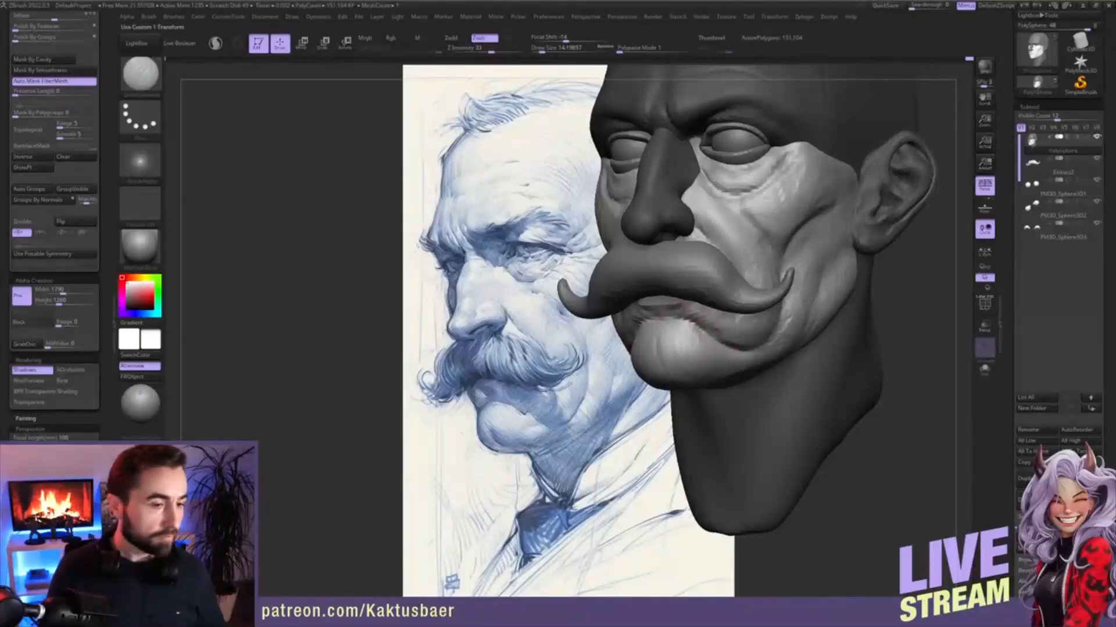
- Restore the stored view over the sketch and adjust the lower lip and chin shape with the Move brush
key(f)
key(shift+z)
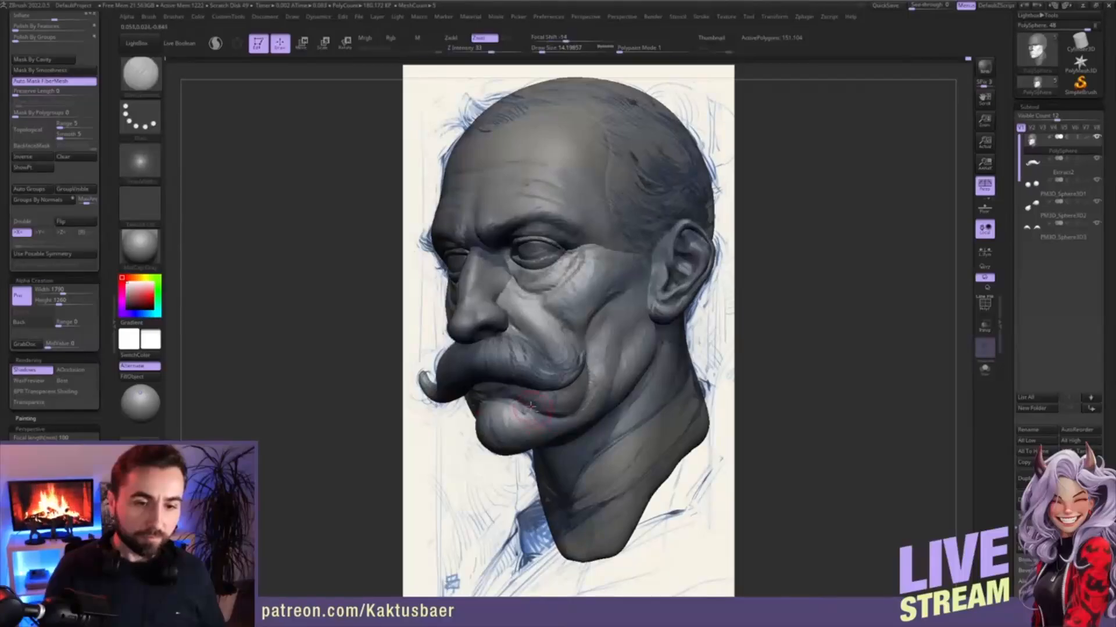
mouse_move(530, 406)
alt+right_down()
mouse_move(635, 391)
mouse_move(560, 397)
alt+right_up()
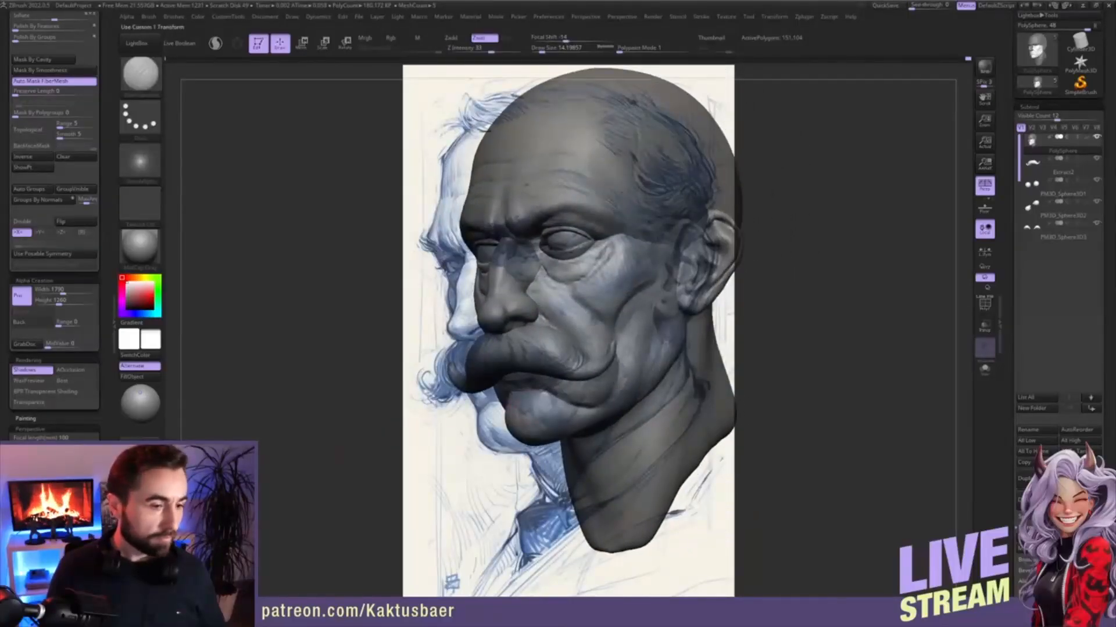
click(58, 540)
key(b)
key(m)
key(v)
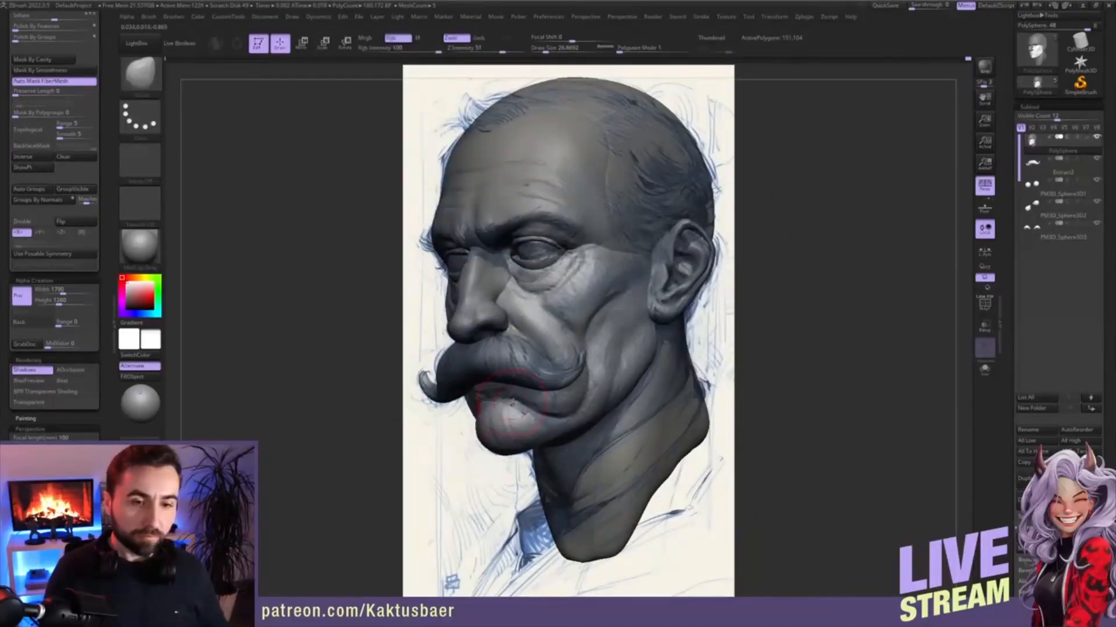
drag(521, 402, 533, 403)
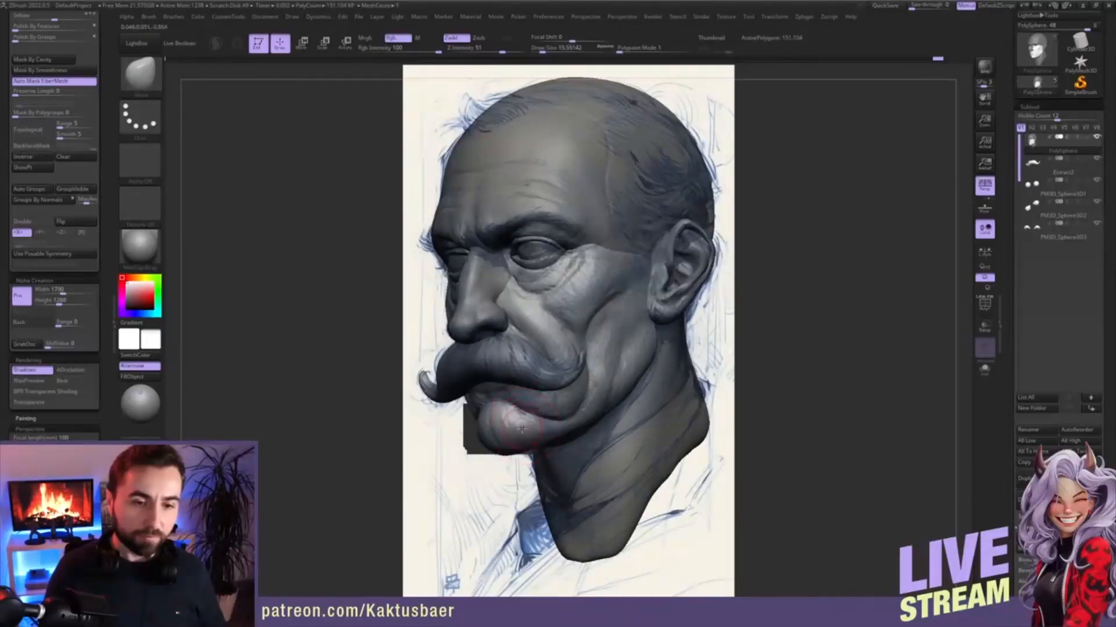
- Flatten the planes of the chin with TrimDynamic, reducing the draw size from about 16 to 11
key(b)
key(c)
key(b)
mouse_move(533, 410)
alt+right_down()
mouse_move(619, 378)
mouse_move(642, 397)
mouse_move(594, 401)
mouse_move(610, 403)
alt+right_up()
key(shift)
key(b)
key(t)
key(d)
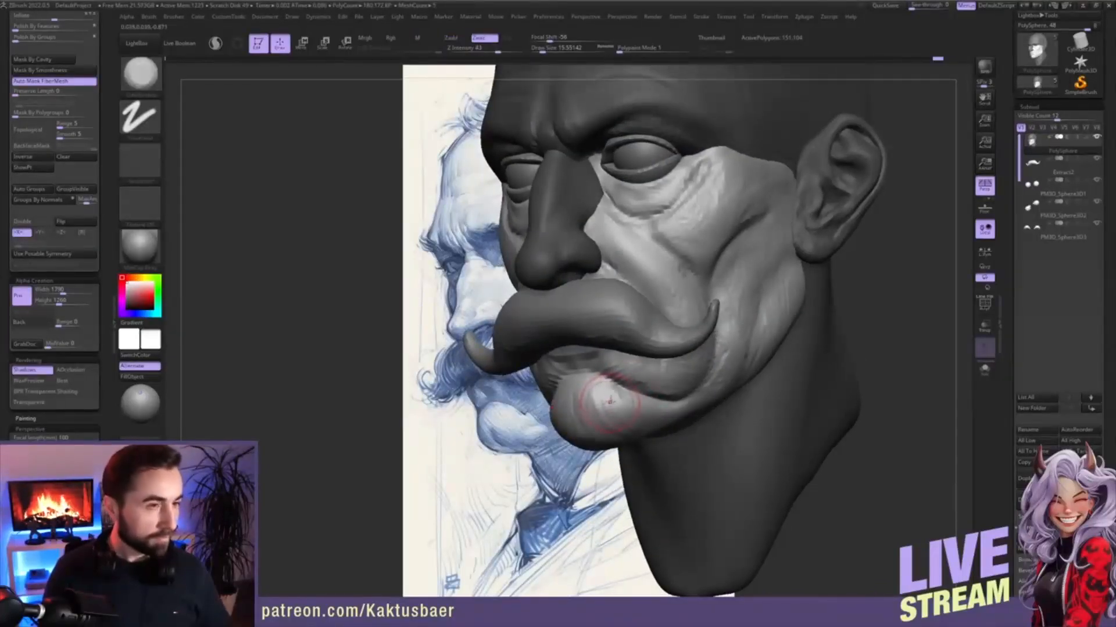
drag(609, 390, 616, 397)
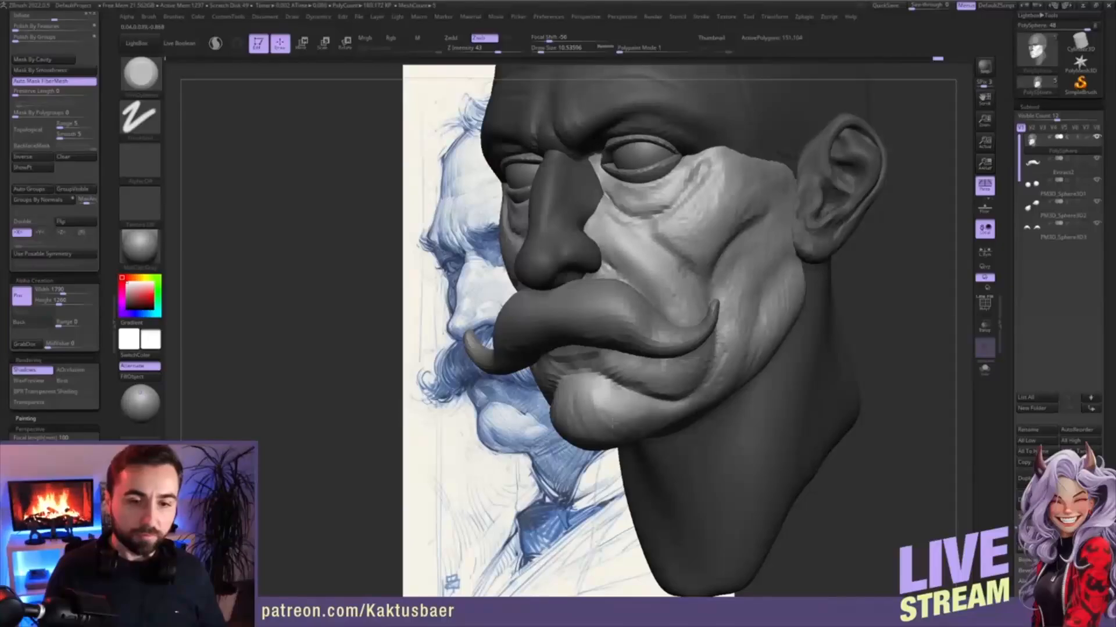
right_drag(613, 423, 642, 421)
drag(613, 399, 627, 389)
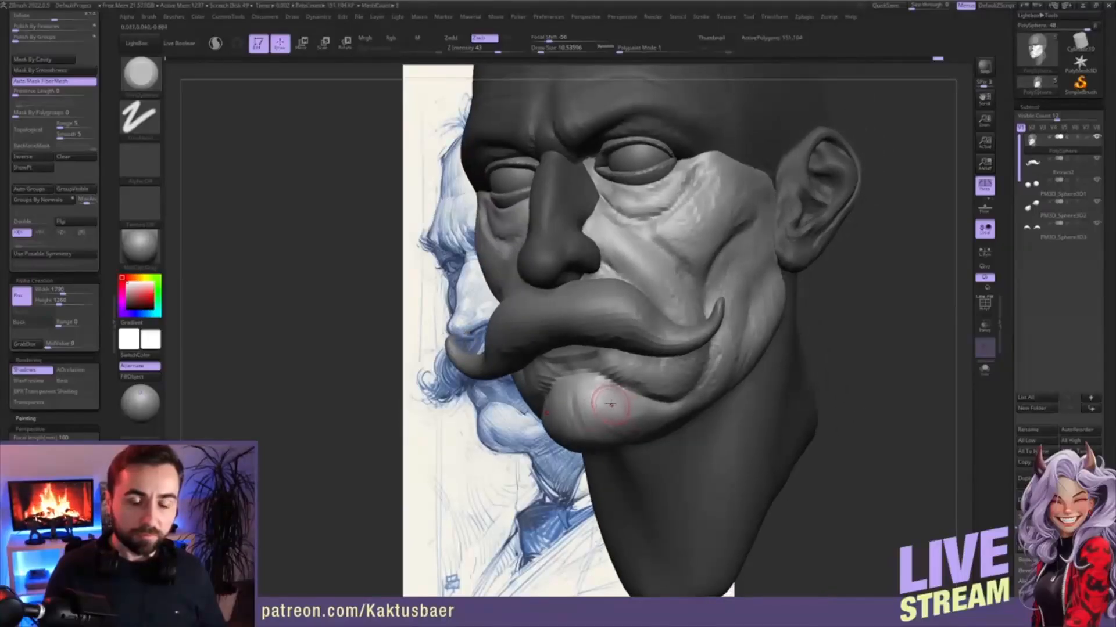
- Build up the side of the chin below the mouth corner with ClayBuildup, raising the draw size to about 25
key(b)
key(c)
key(b)
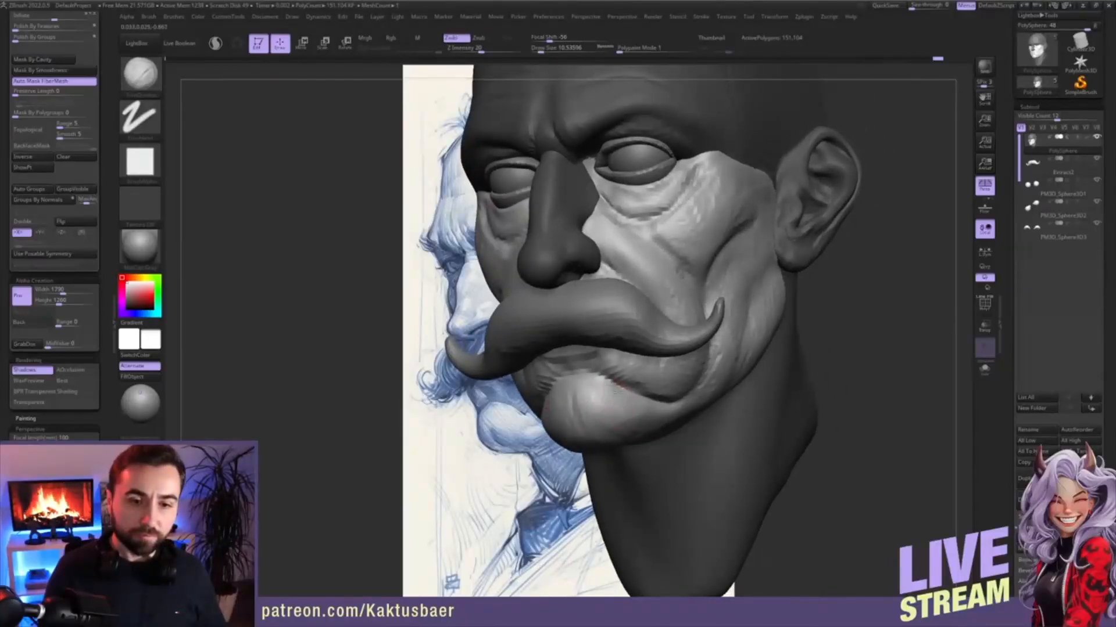
key(])
key(])
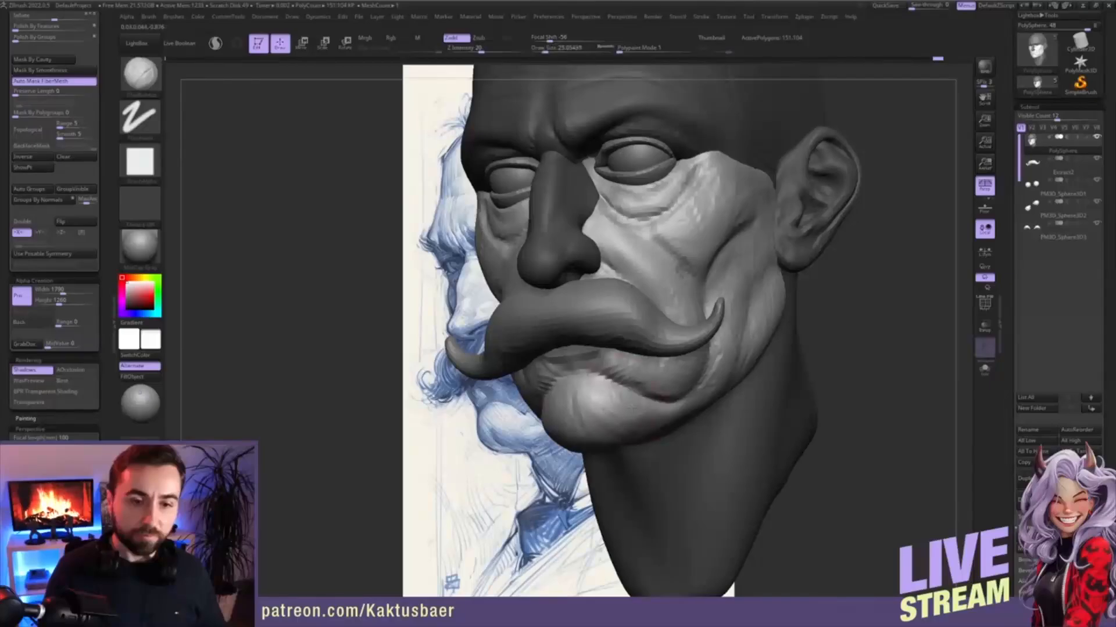
- Build up the underside of the chin and jaw with ClayBuildup at draw sizes of about 37 and 18
mouse_move(610, 395)
alt+right_down()
mouse_move(697, 360)
mouse_move(753, 369)
alt+right_up()
key(s)
drag(754, 369, 749, 369)
mouse_move(750, 370)
right_down()
mouse_move(794, 377)
mouse_move(737, 361)
right_up()
key(s)
drag(726, 356, 755, 356)
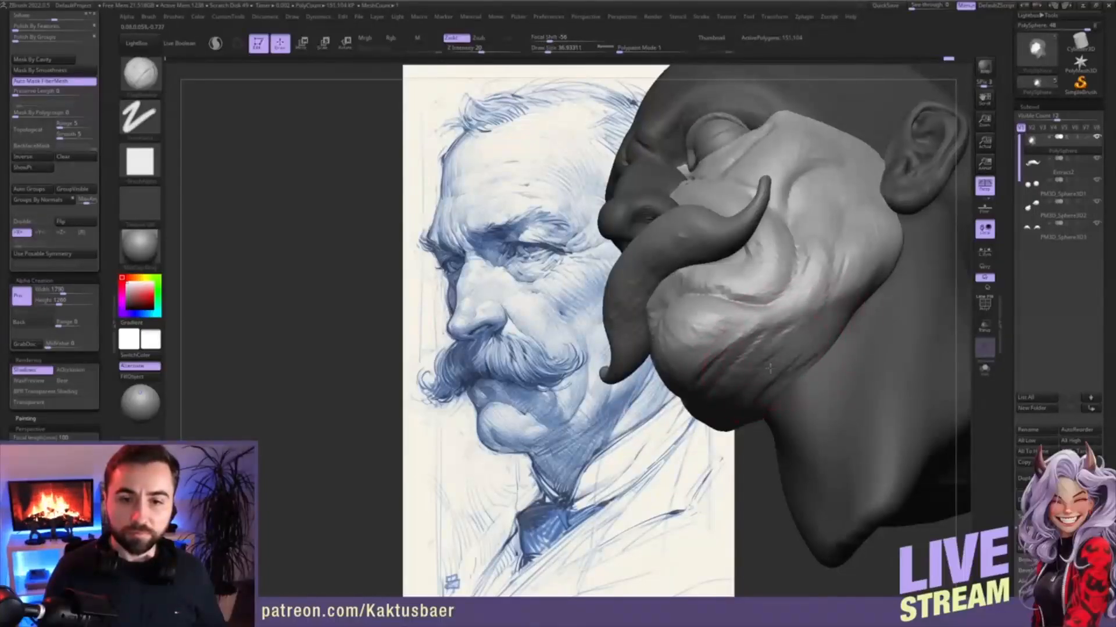
key(s)
drag(796, 320, 793, 319)
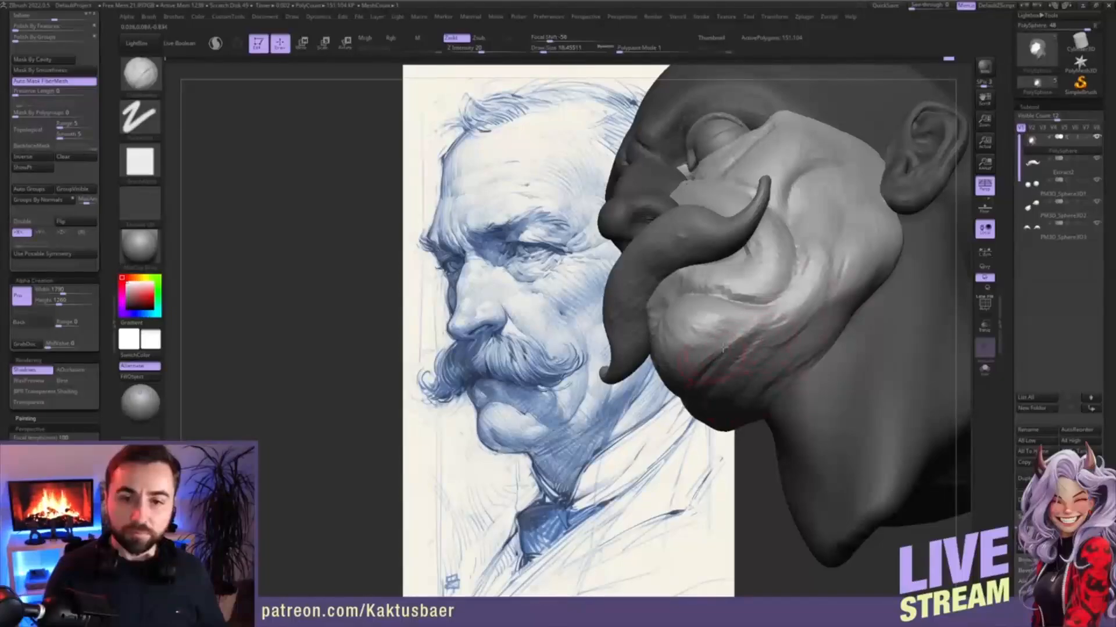
right_drag(716, 357, 712, 364)
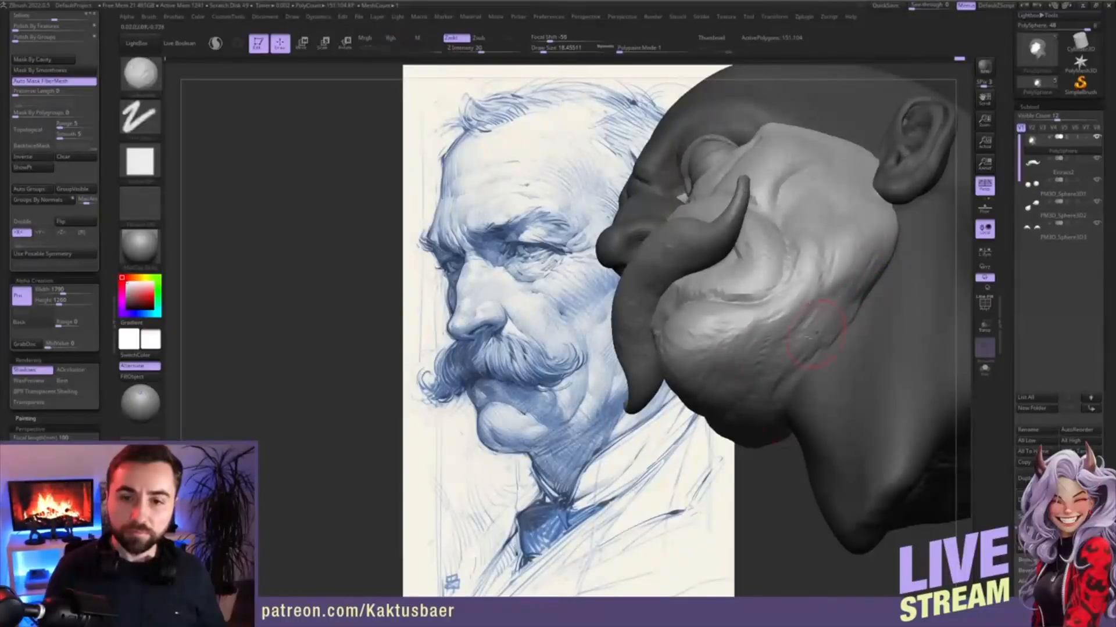
- Return to the stored portrait view, set the draw size to about 62 and isolate the neck polygroup
right_drag(849, 321, 773, 398)
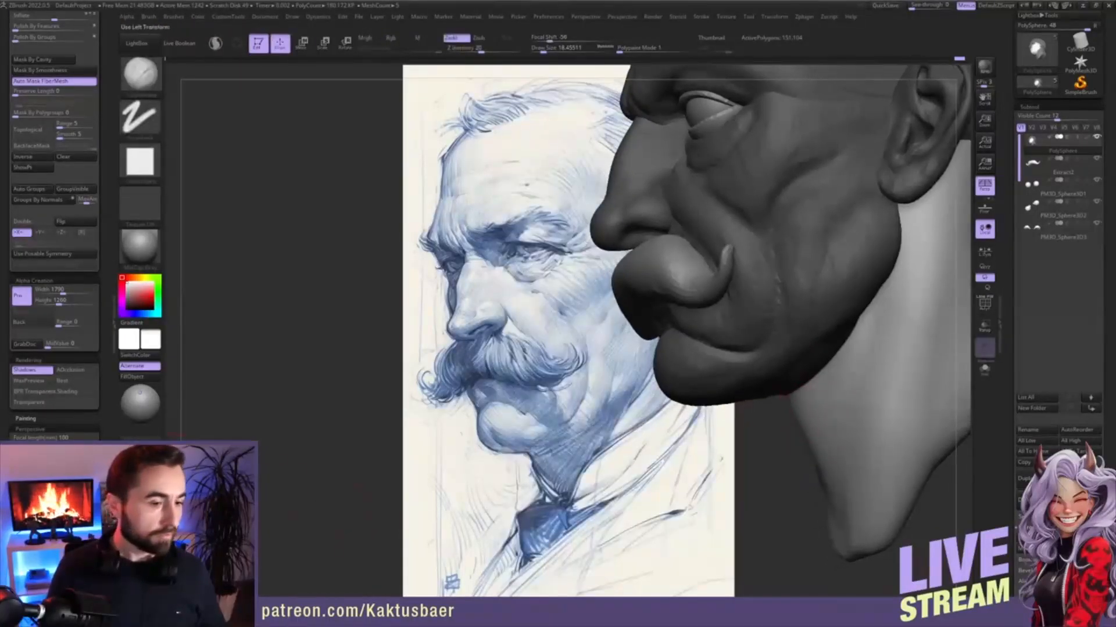
click(58, 493)
key(s)
drag(569, 448, 578, 449)
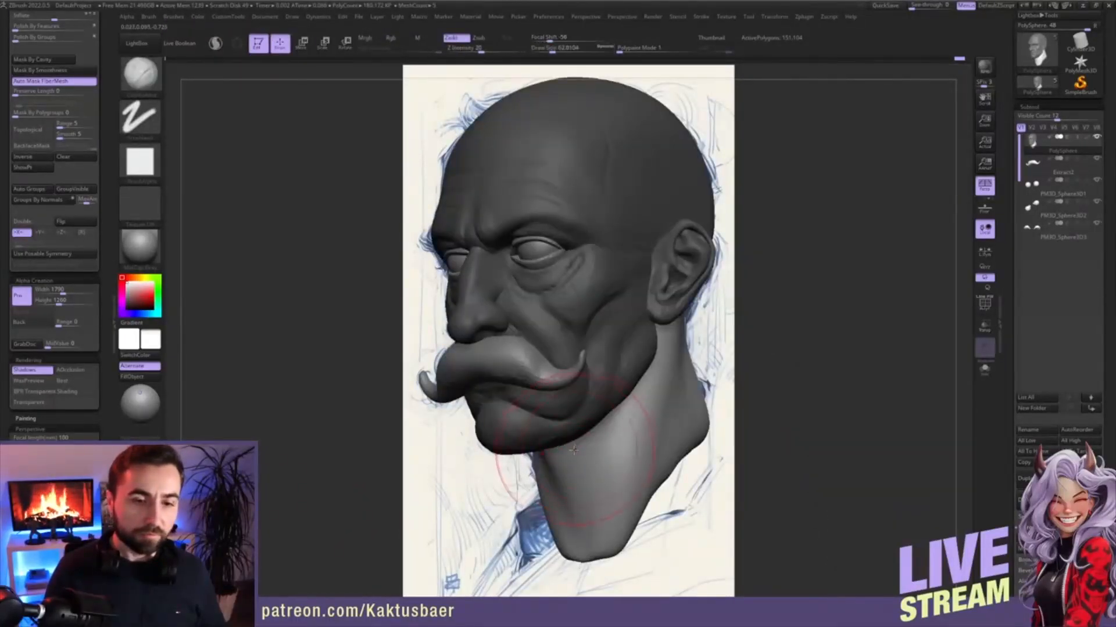
ctrl+shift+click(580, 460)
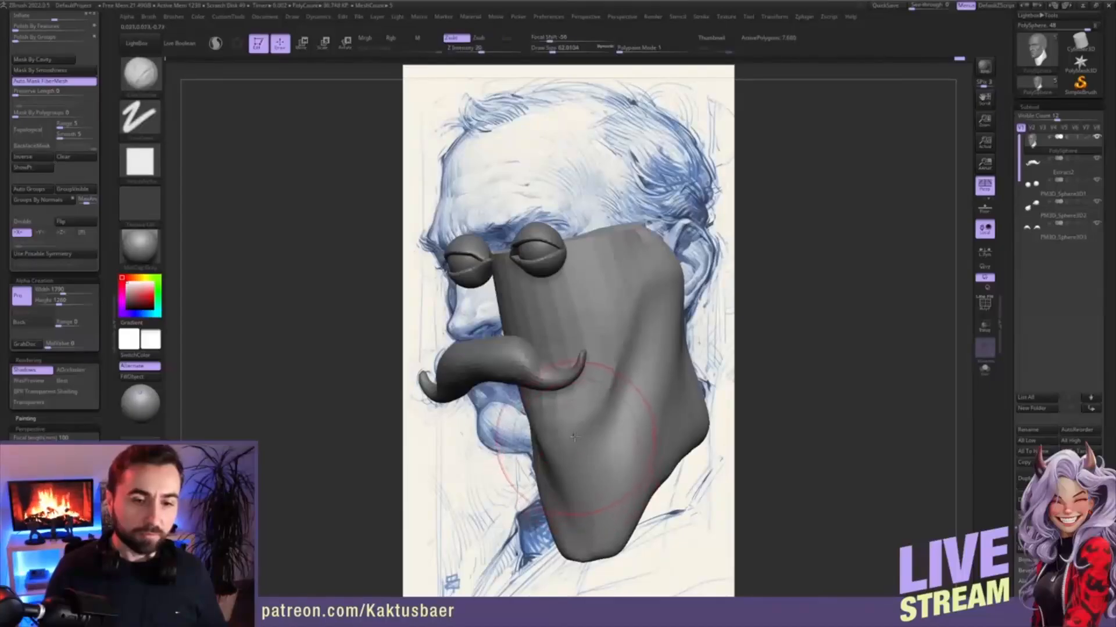
- Pull the front of the isolated neck into shape under the chin with the Move brush at a draw size of about 59
key(b)
key(m)
key(v)
key(s)
drag(569, 433, 561, 459)
key(s)
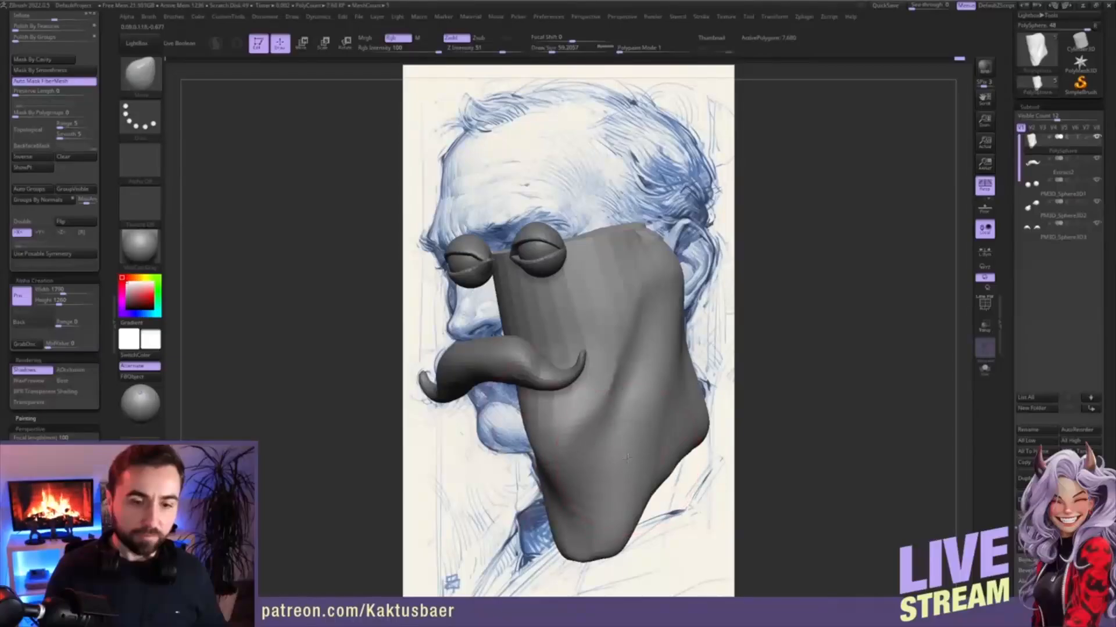
mouse_move(572, 452)
mouse_down()
mouse_move(564, 459)
mouse_move(593, 427)
mouse_up()
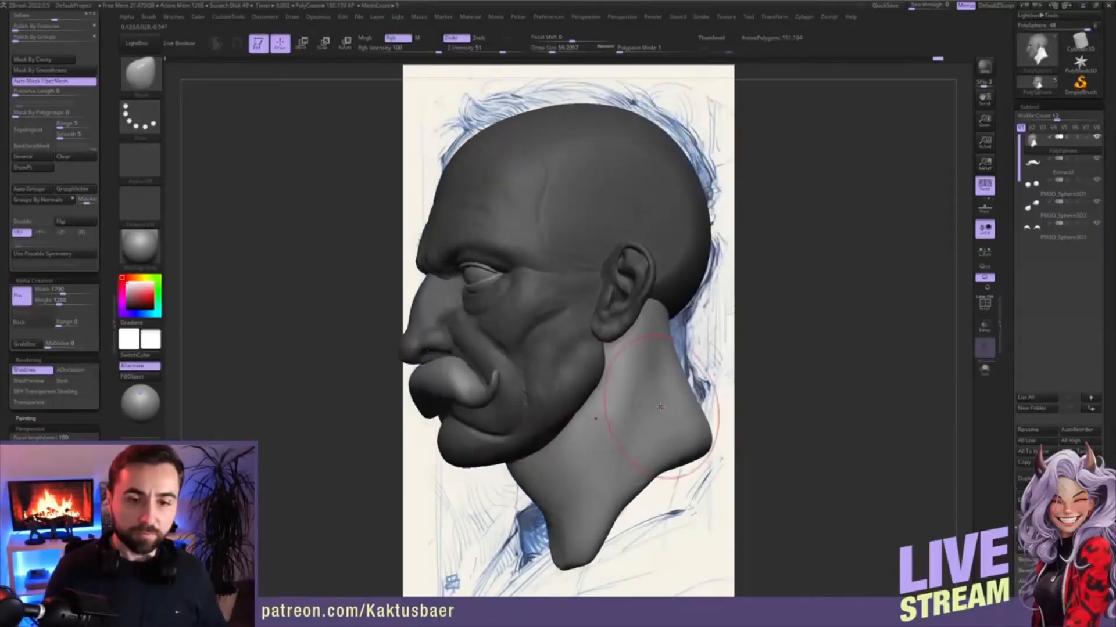
- Reshape the side and back of the neck in side view with the Move brush at a draw size of about 62
key(s)
drag(676, 393, 675, 394)
mouse_move(635, 395)
mouse_down()
mouse_move(629, 408)
mouse_move(641, 401)
mouse_up()
mouse_move(641, 401)
right_down()
mouse_move(686, 404)
mouse_move(639, 406)
right_up()
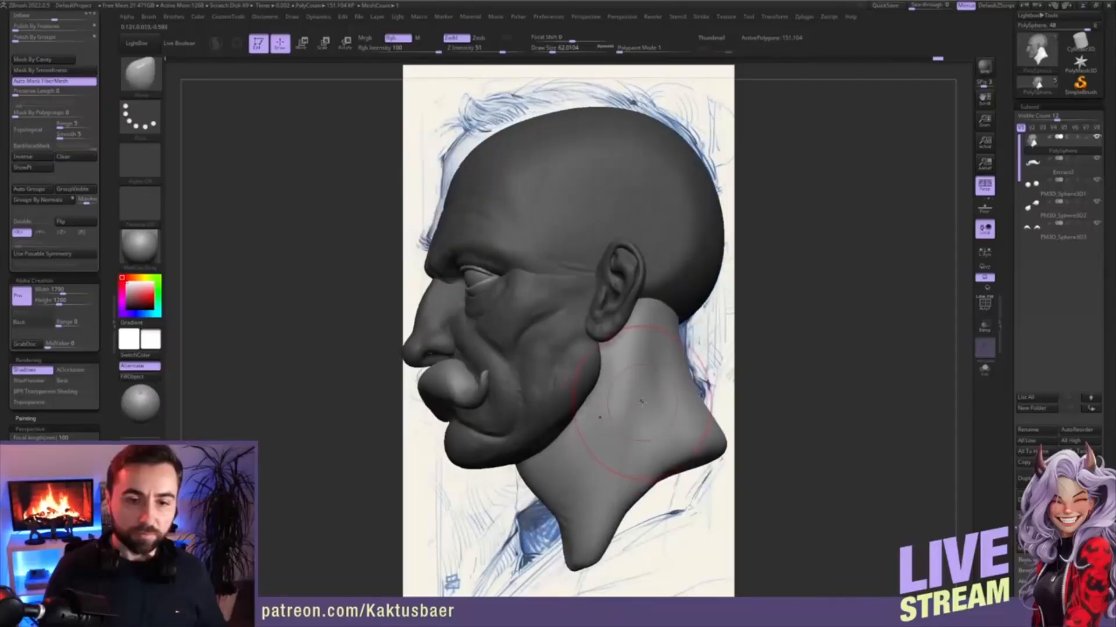
- Build up the muscle forms on the side and front of the neck with ClayBuildup at a draw size of about 24
key(s)
drag(639, 406, 635, 398)
key(b)
key(c)
key(b)
key(s)
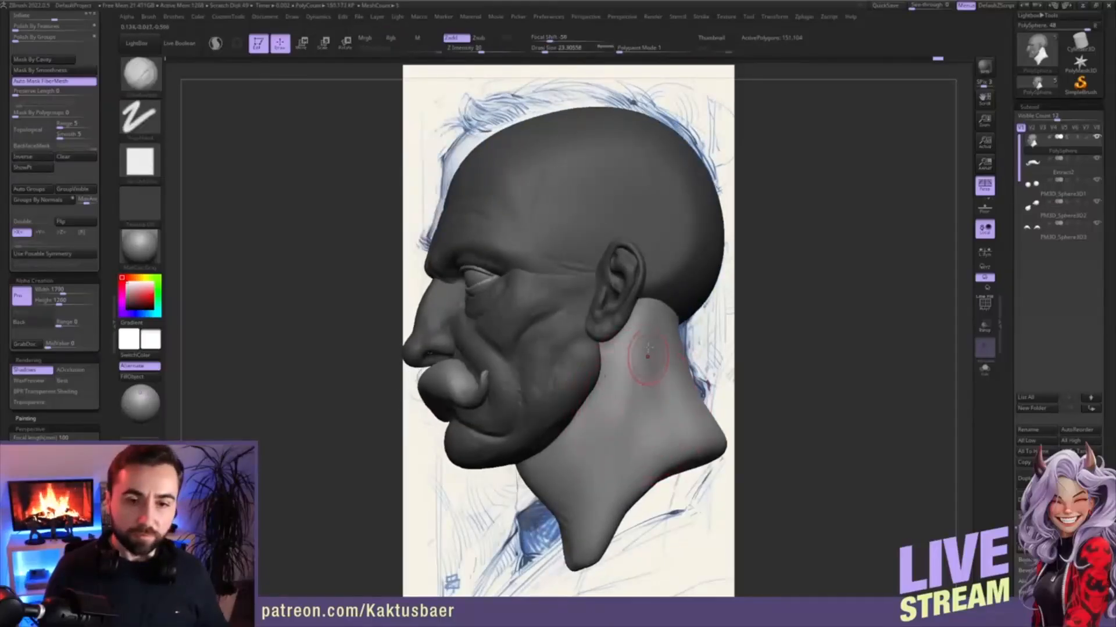
right_drag(587, 432, 570, 425)
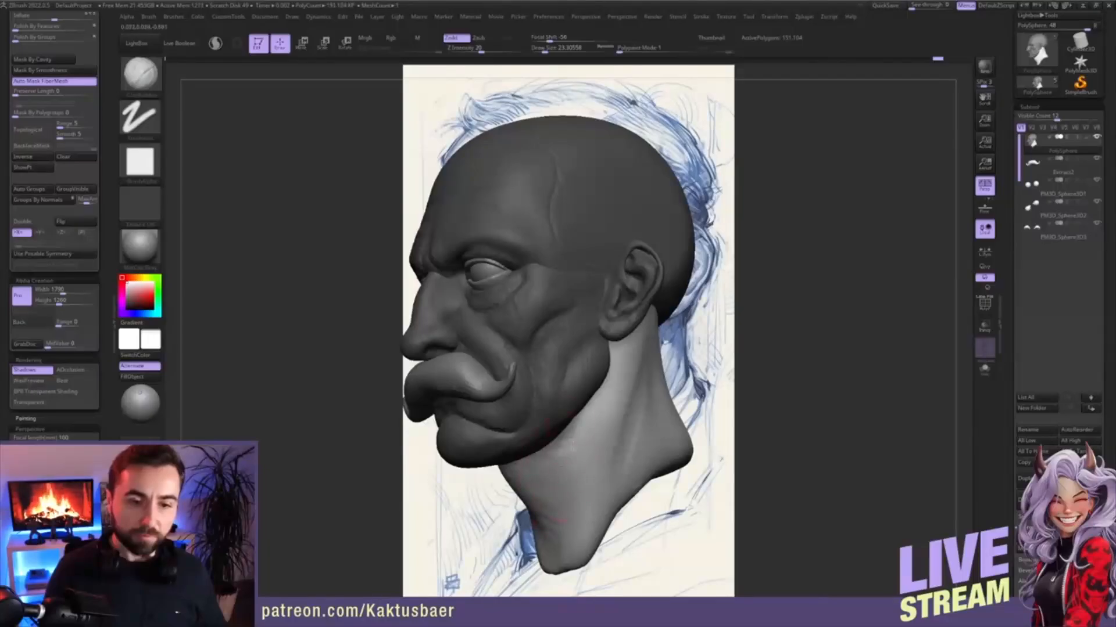
- Adjust the side of the neck below the ear with the Move brush at a draw size of about 19
right_drag(649, 378, 589, 363)
key(b)
key(m)
key(v)
key(s)
drag(597, 360, 603, 360)
mouse_move(597, 367)
right_down()
mouse_move(590, 359)
mouse_move(582, 376)
mouse_move(613, 373)
mouse_move(604, 401)
mouse_move(615, 364)
right_up()
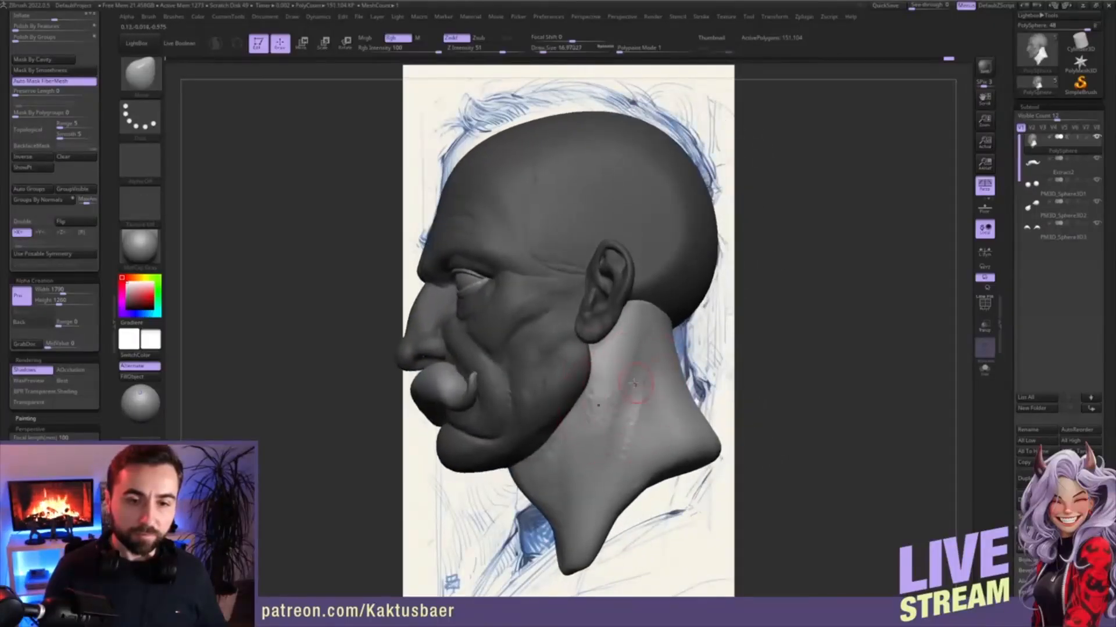
- Build up the muscles along the back and rear side of the neck with a larger ClayBuildup brush
right_drag(638, 395, 619, 394)
key(1)
key(])
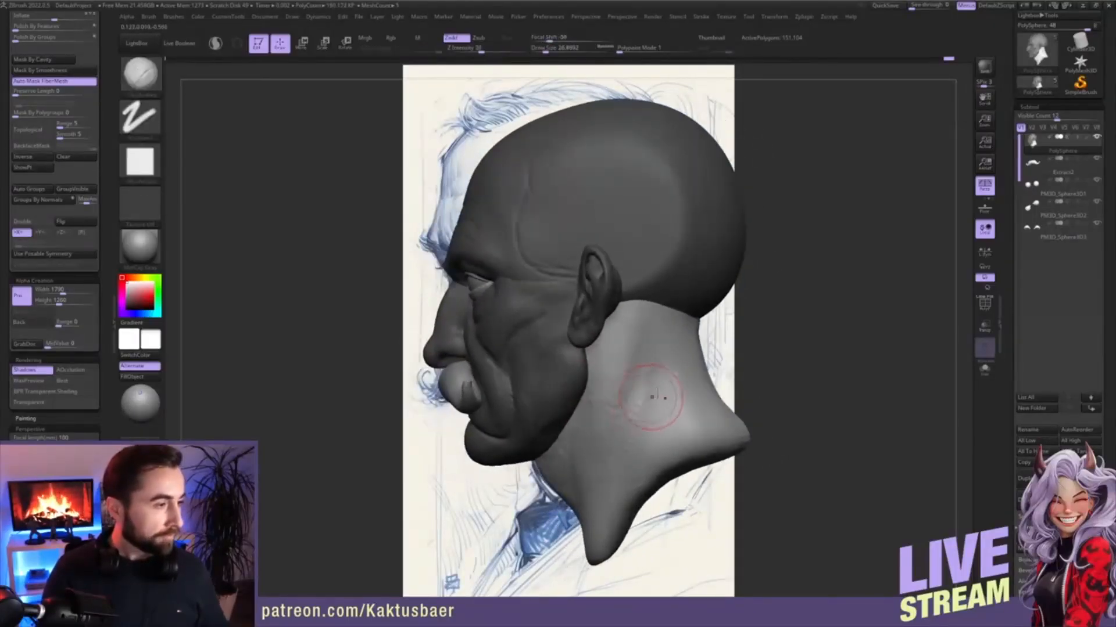
mouse_move(669, 352)
right_down()
mouse_move(672, 366)
mouse_move(715, 377)
mouse_move(714, 405)
right_up()
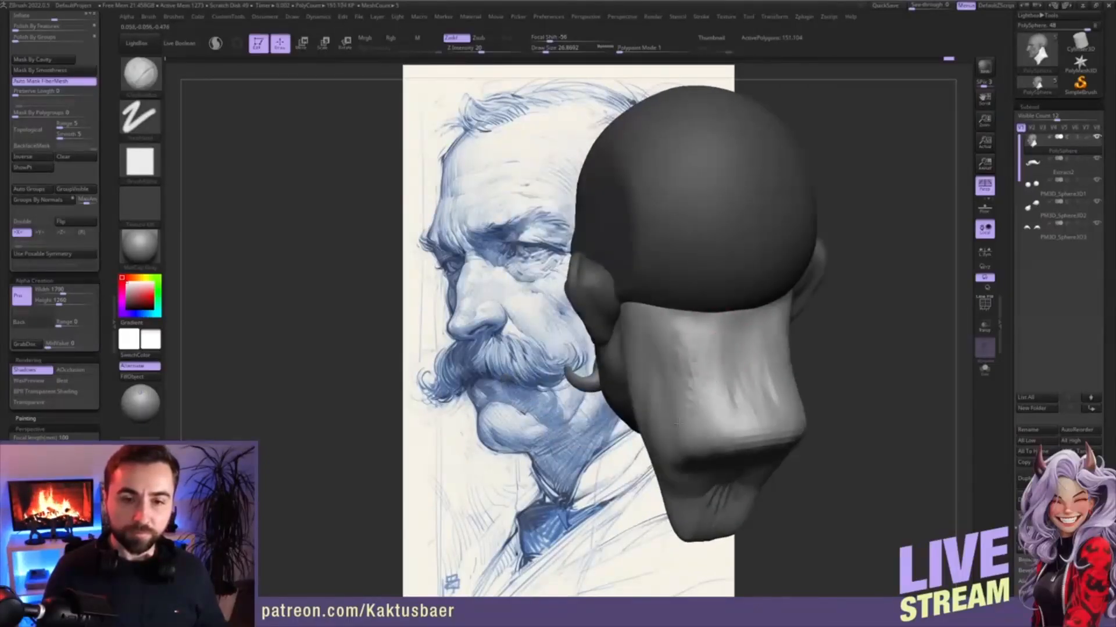
drag(702, 391, 713, 430)
right_drag(714, 407, 761, 401)
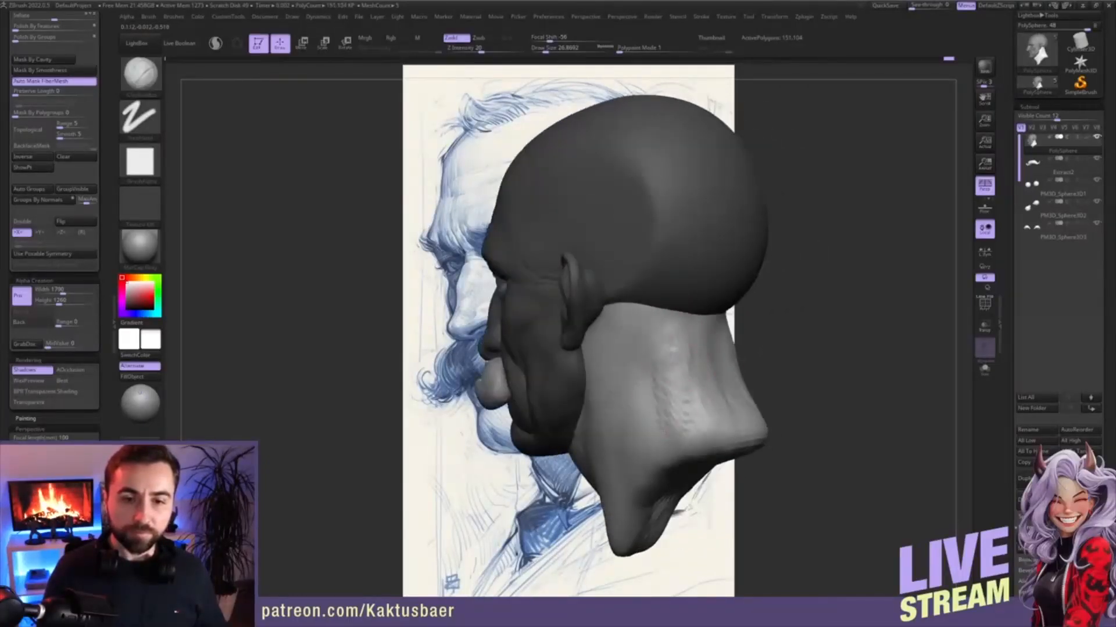
right_drag(656, 423, 627, 449)
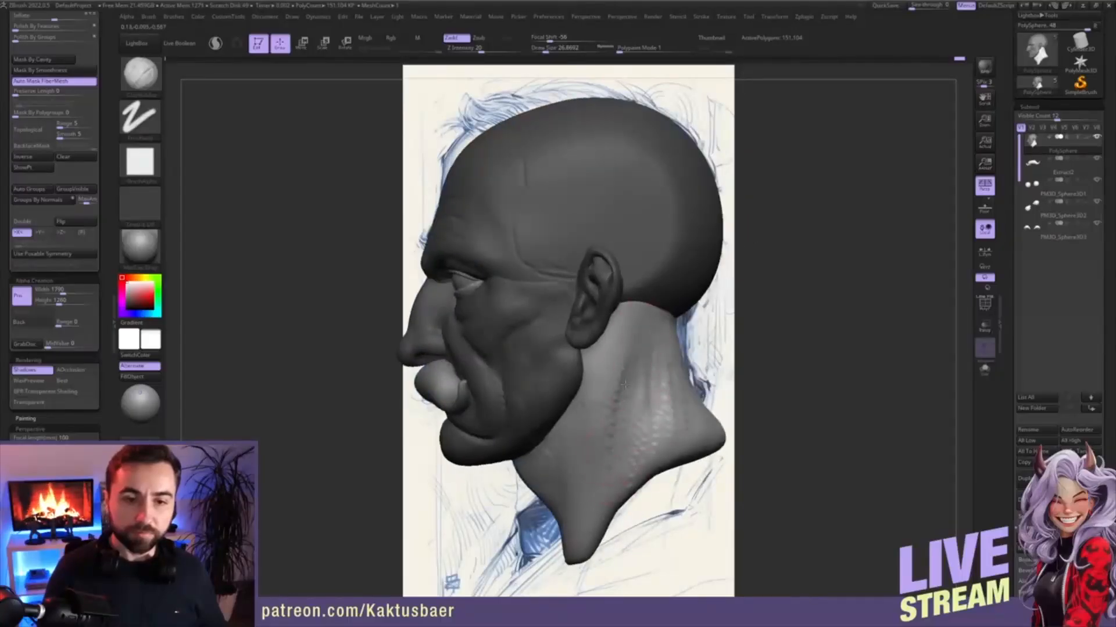
- Build up the neck muscle running down from behind the ear with ClayBuildup at a draw size of about 20
right_drag(636, 401, 710, 399)
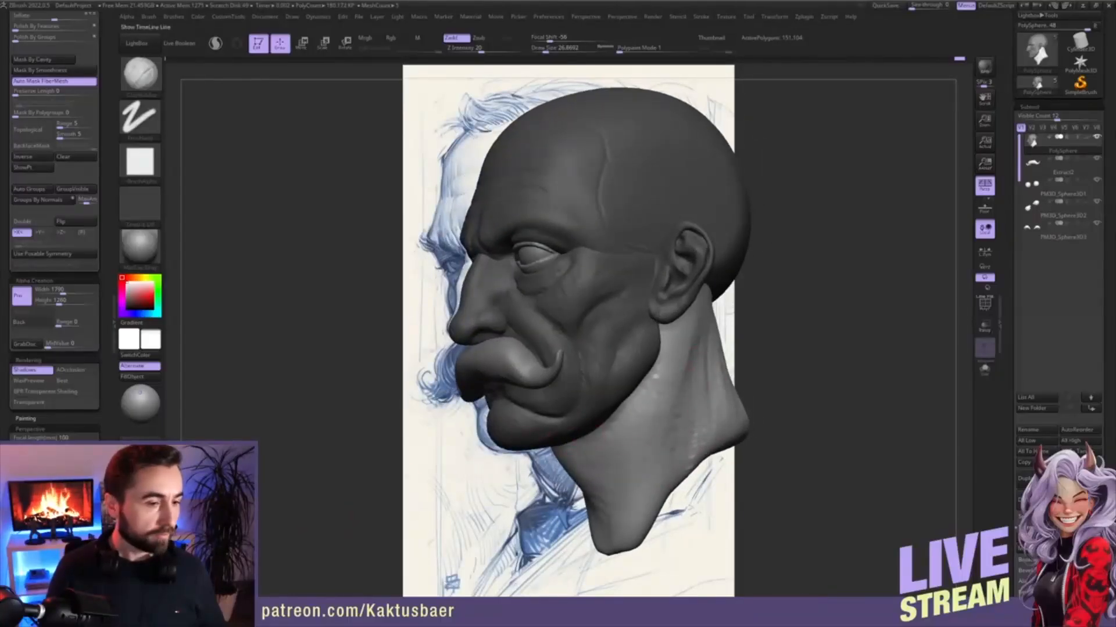
right_drag(308, 488, 338, 486)
mouse_move(653, 390)
alt+right_down()
mouse_move(874, 366)
mouse_move(886, 307)
alt+right_up()
mouse_move(828, 332)
right_down()
mouse_move(770, 316)
mouse_move(495, 380)
right_up()
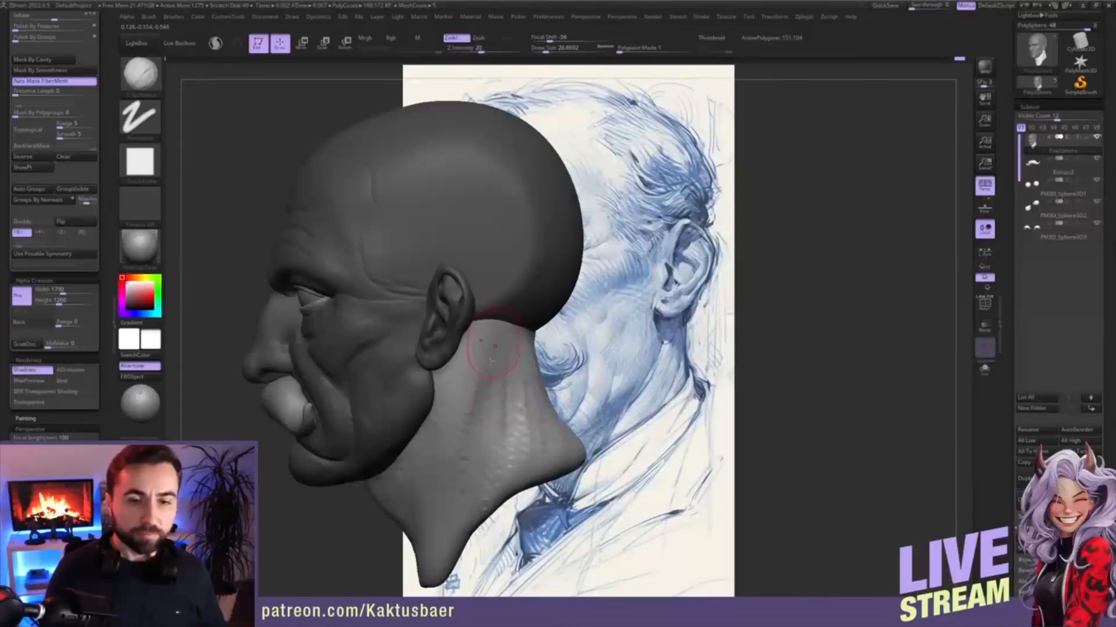
right_drag(430, 444, 483, 383)
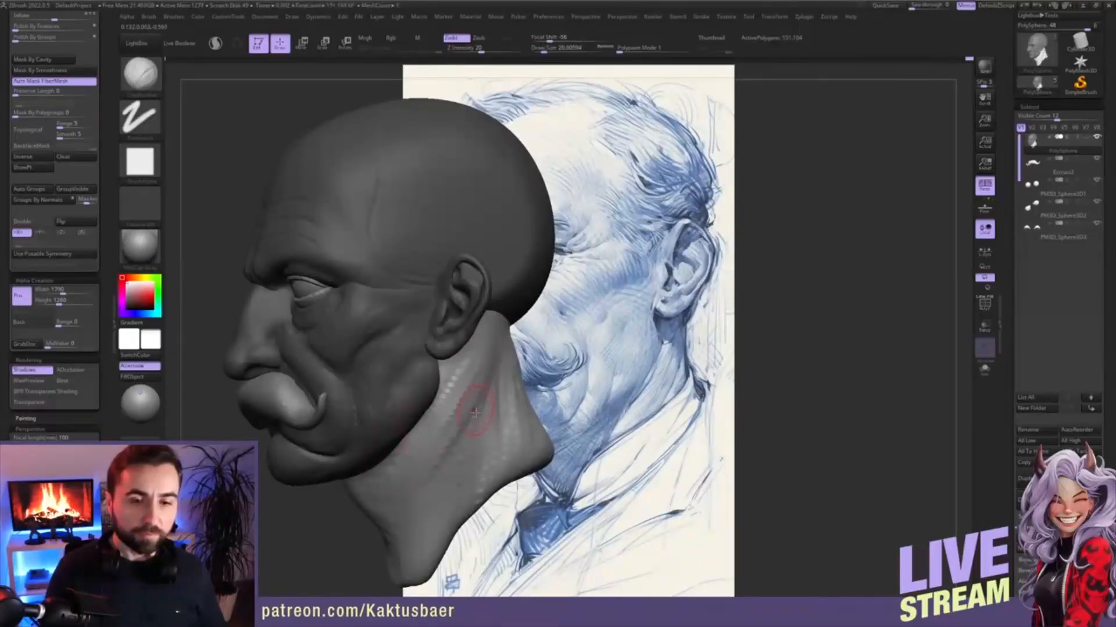
right_drag(475, 415, 430, 407)
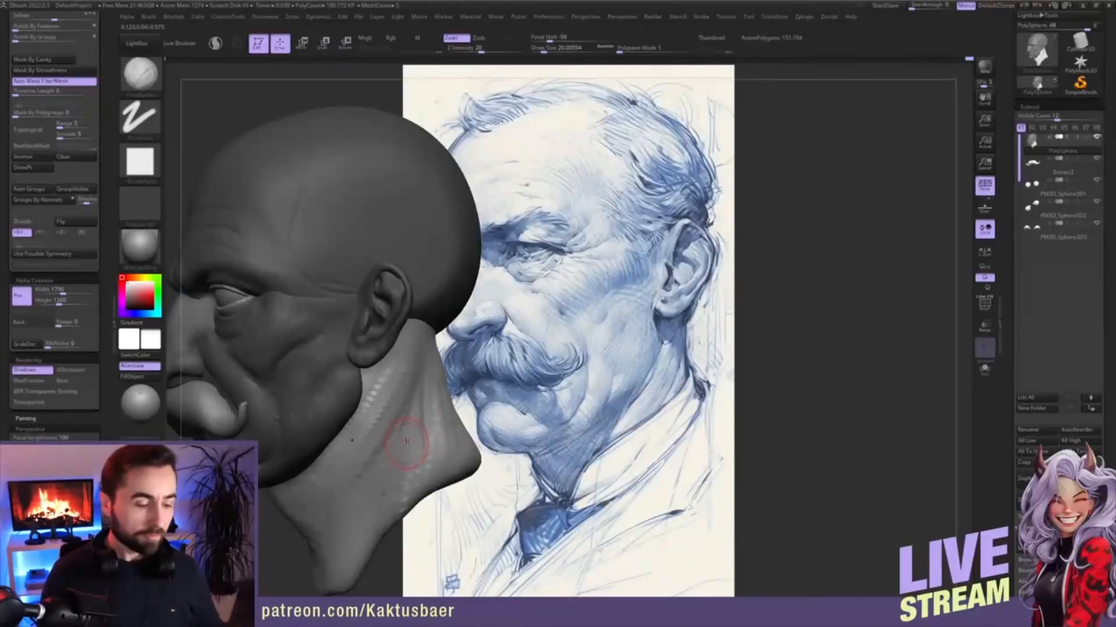
mouse_move(408, 445)
right_down()
mouse_move(427, 438)
mouse_move(448, 399)
right_up()
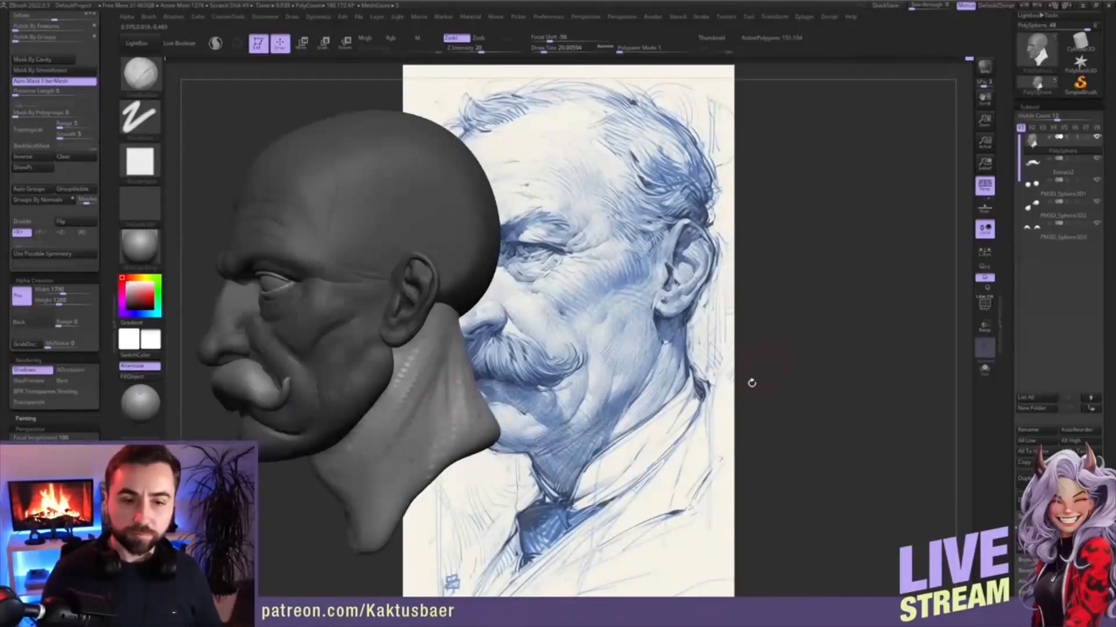
- Append a Cylinder3D subtool and move it toward the neck
click(1075, 473)
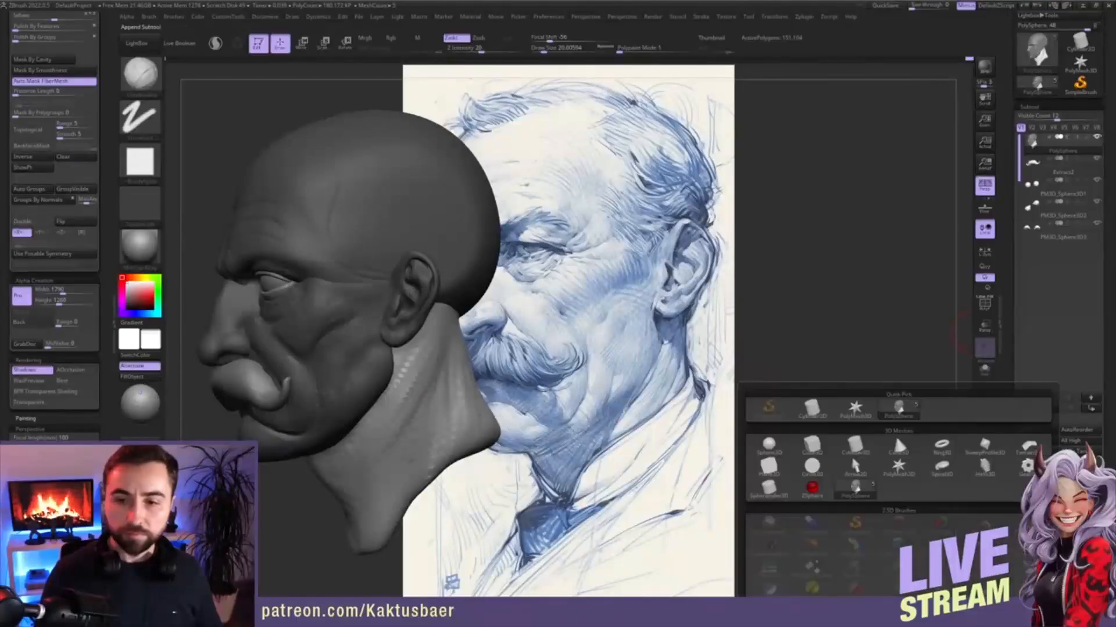
click(855, 446)
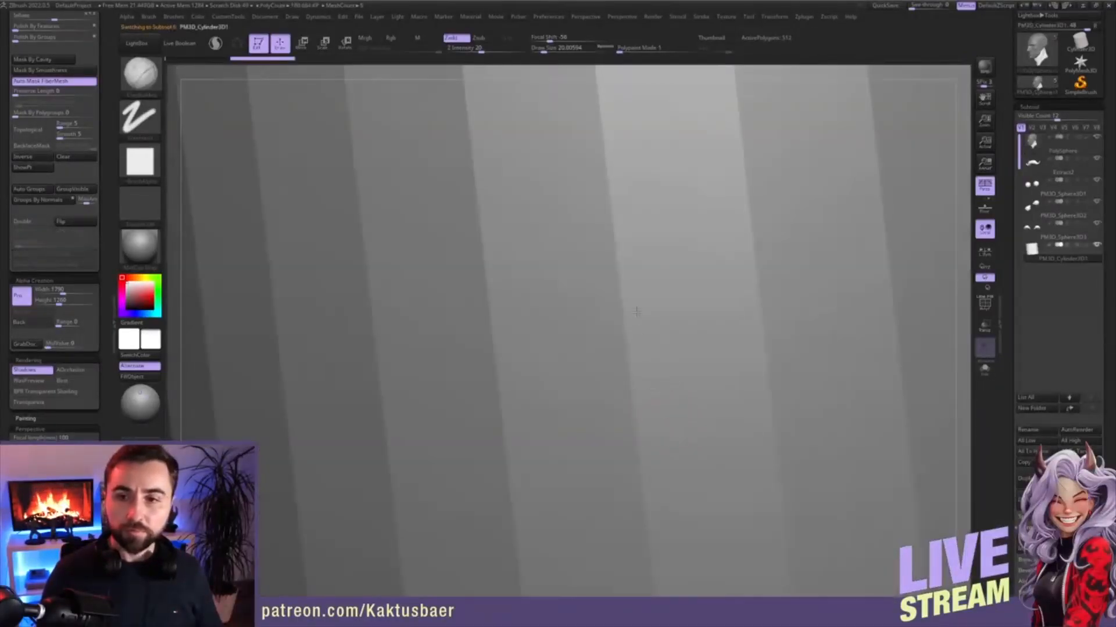
ctrl+right_drag(637, 312, 668, 379)
key(w)
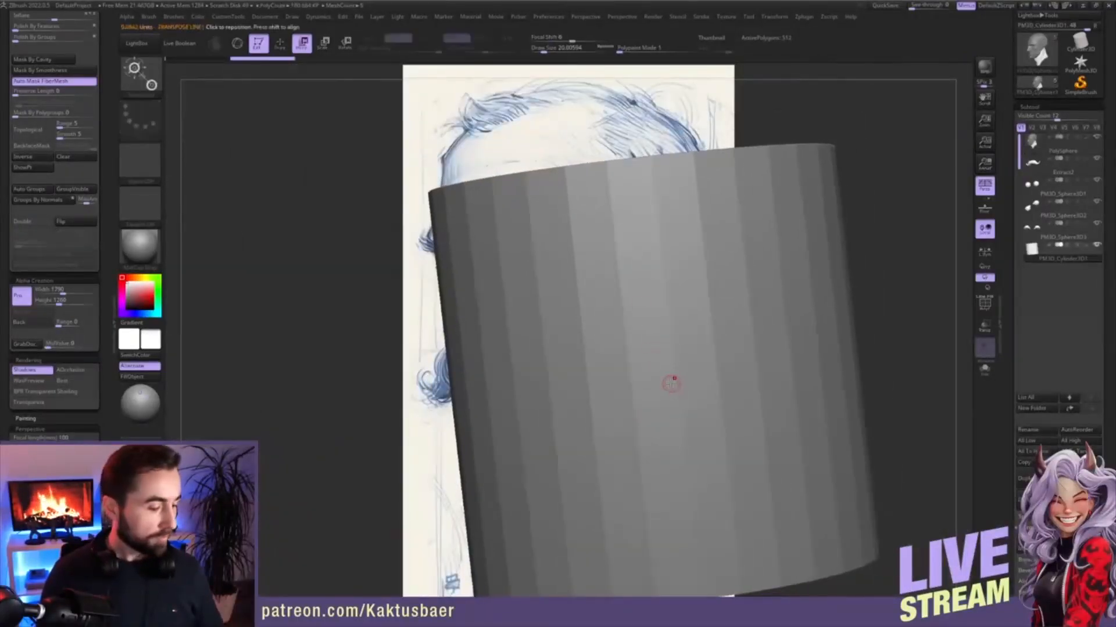
drag(509, 416, 465, 430)
- Scale the cylinder down to about the width of the neck, repeating the last scaling several times
mouse_move(594, 428)
mouse_down()
mouse_move(624, 363)
mouse_move(685, 287)
mouse_move(670, 358)
mouse_up()
key(e)
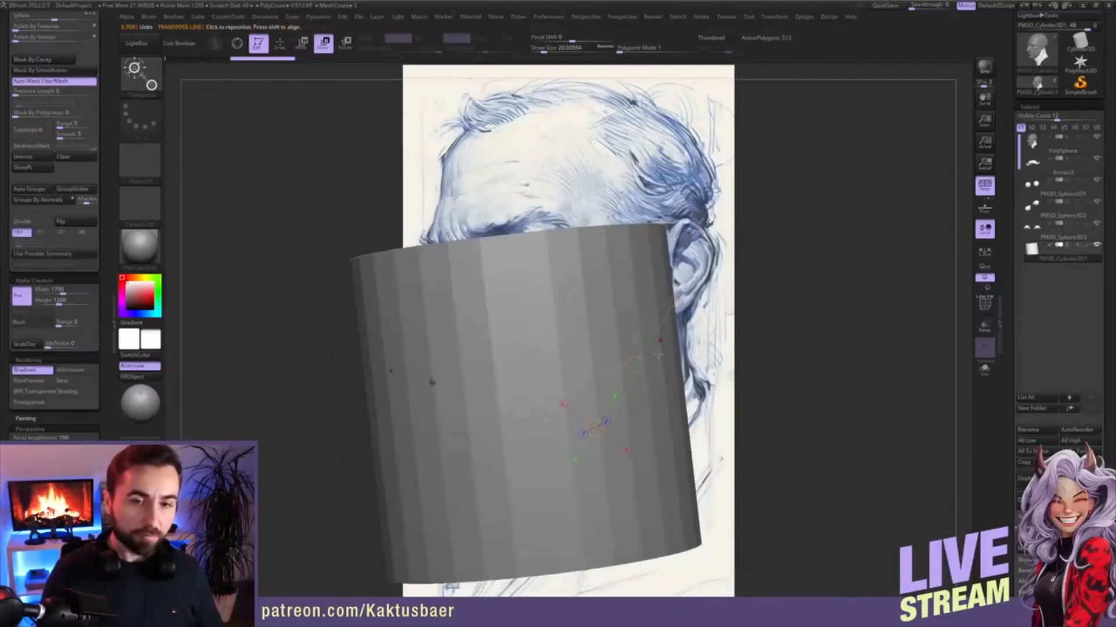
key(1)
key(1)
key(1)
key(1)
key(1)
key(1)
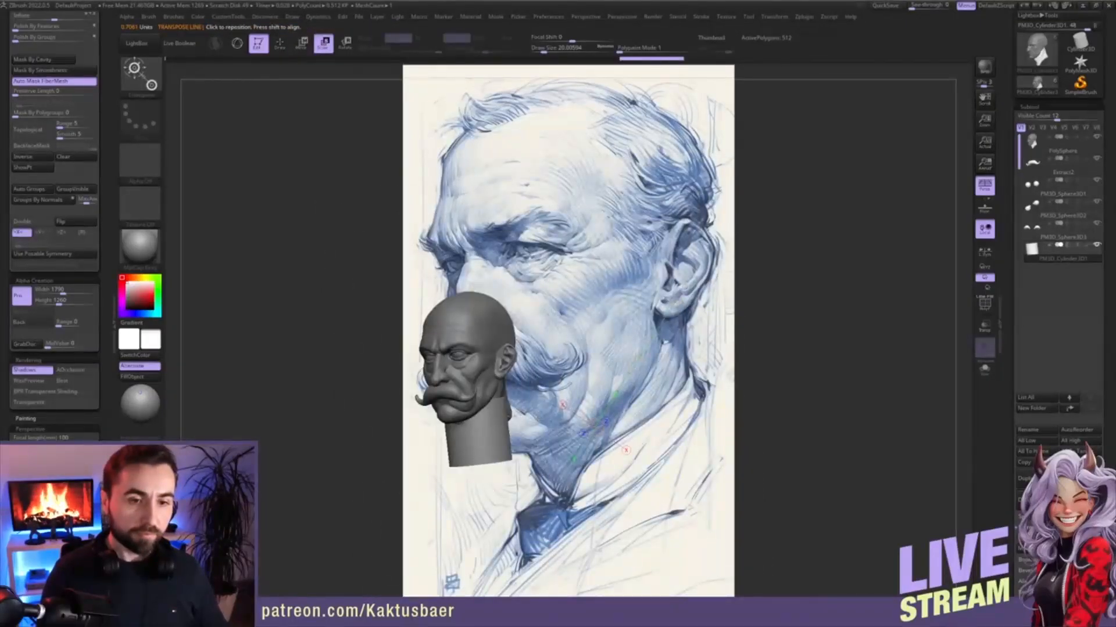
- Fit the cylinder around the neck in side view and flatten it into a short collar shape
shift+right_drag(628, 430, 518, 431)
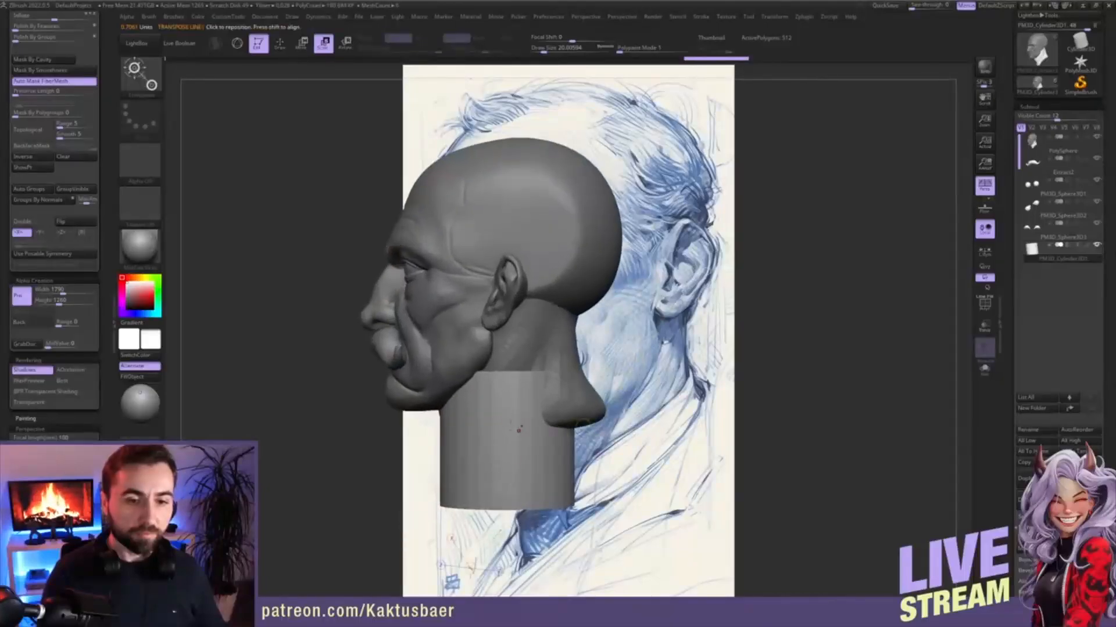
click(503, 424)
mouse_move(519, 451)
shift+mouse_down()
mouse_move(519, 381)
mouse_move(519, 418)
mouse_move(507, 385)
mouse_move(489, 391)
shift+mouse_up()
key(w)
key(r)
key(q)
ctrl+right_drag(486, 426, 590, 398)
- Solo the cylinder with its polygroups displayed, group it by normals and isolate the side wall
key(alt+s)
click(983, 305)
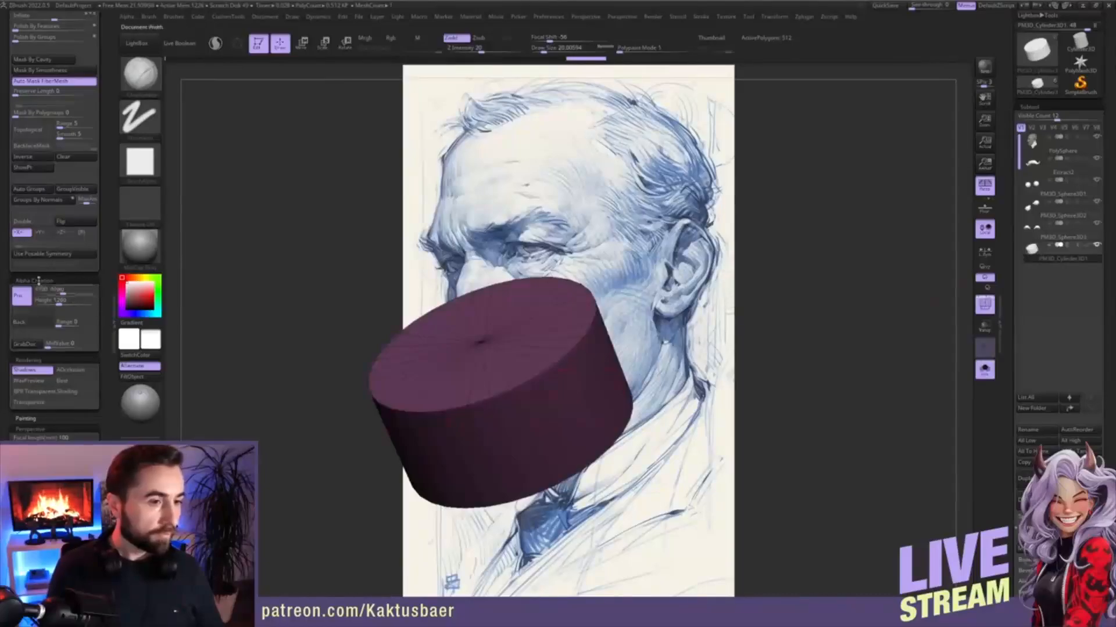
click(39, 199)
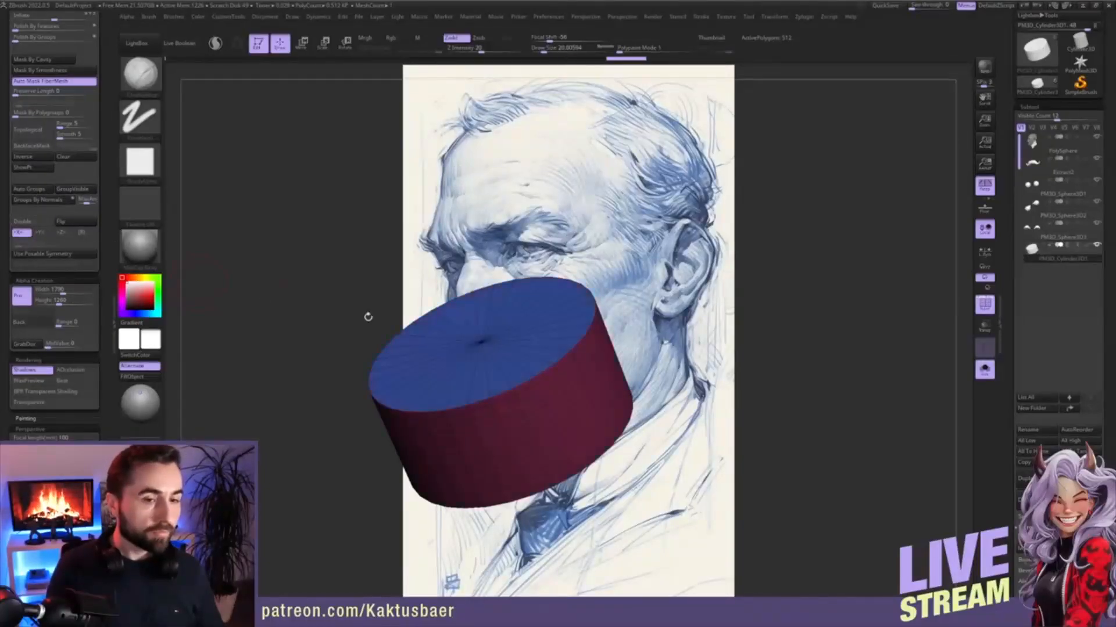
ctrl+shift+click(526, 404)
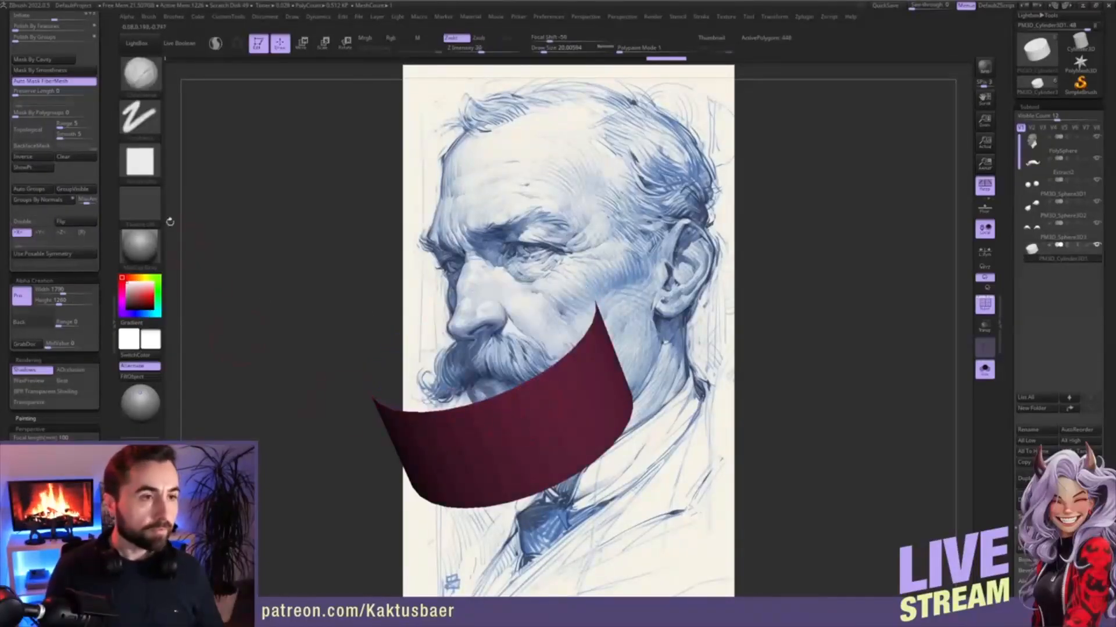
- Delete the horizontal edge loops across the cylinder's side wall with the ZModeler brush
mouse_move(498, 430)
right_down()
mouse_move(499, 441)
mouse_move(497, 426)
right_up()
key(b)
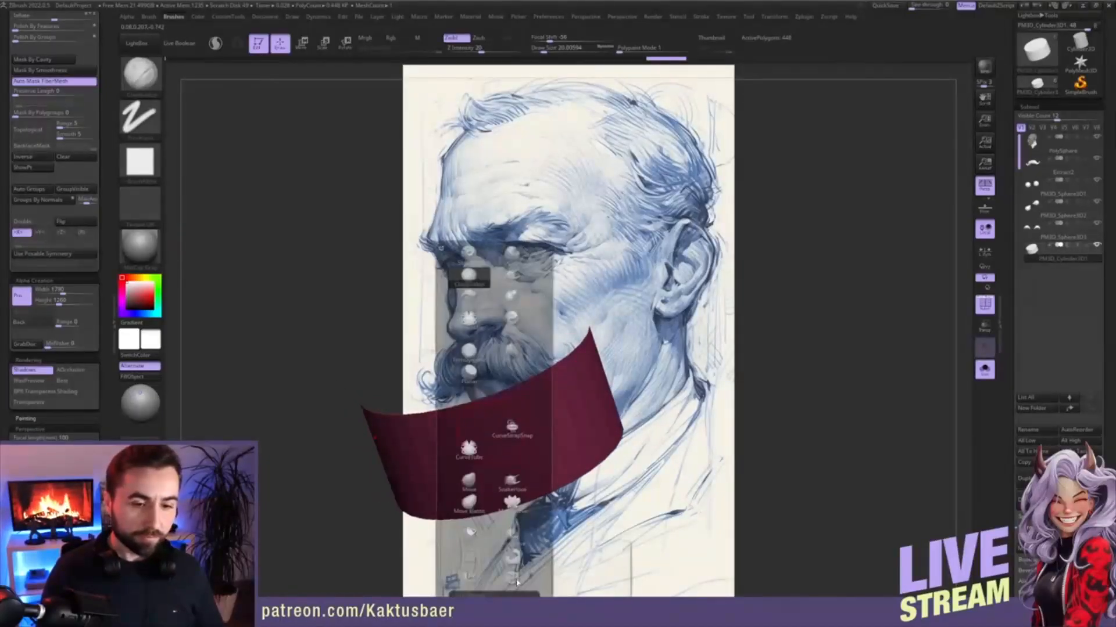
click(516, 581)
scroll(70, 70, up, 10)
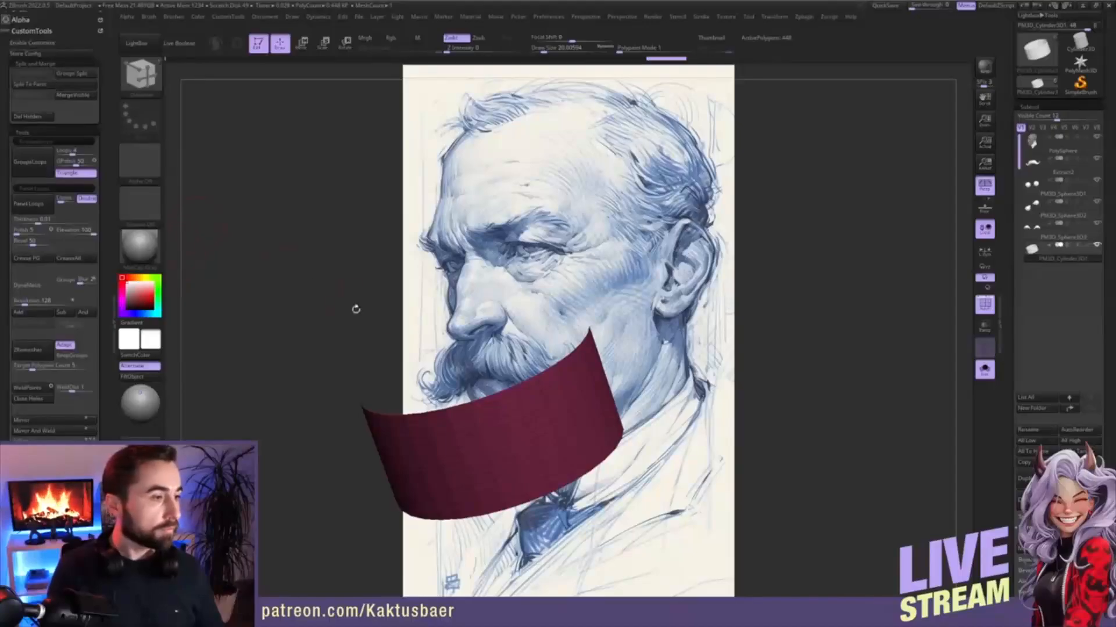
drag(523, 423, 506, 394)
alt+click(503, 395)
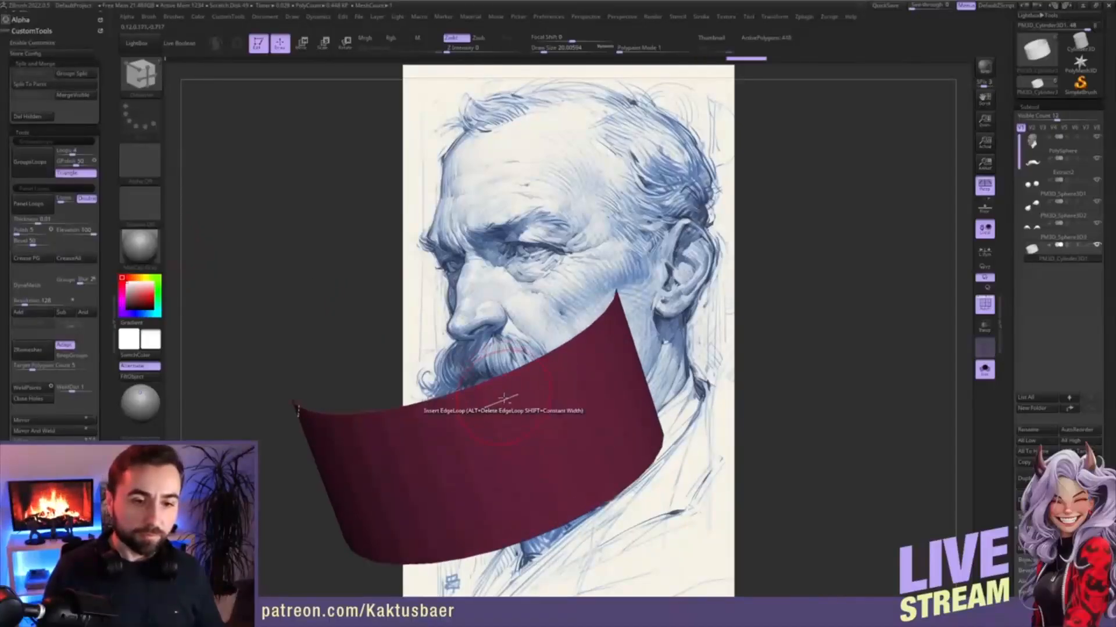
alt+click(508, 417)
alt+click(511, 449)
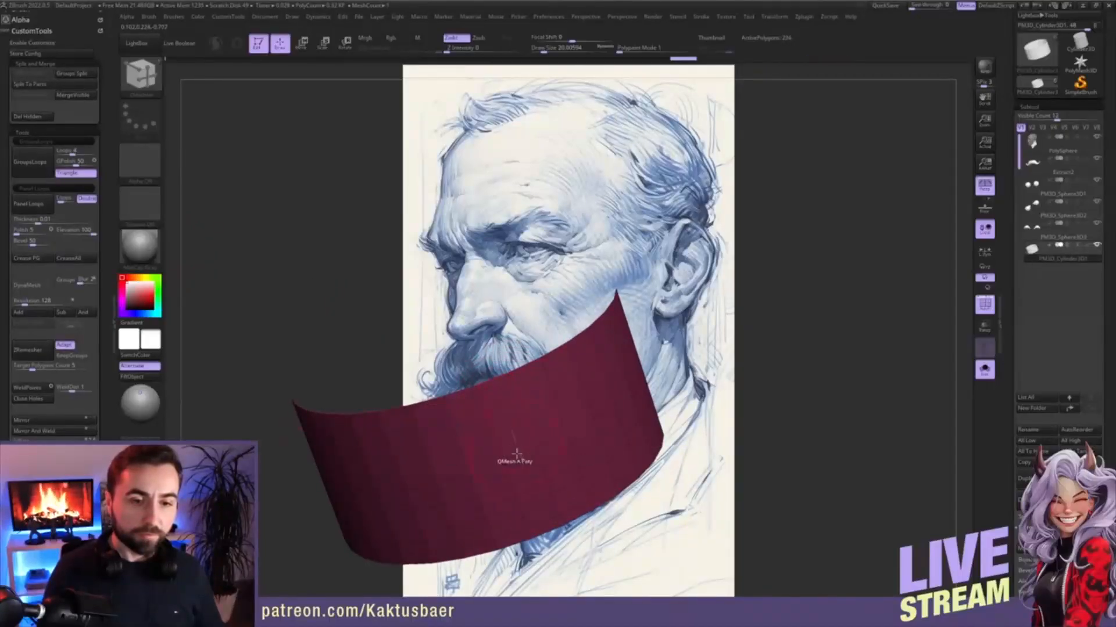
alt+click(526, 482)
alt+click(541, 497)
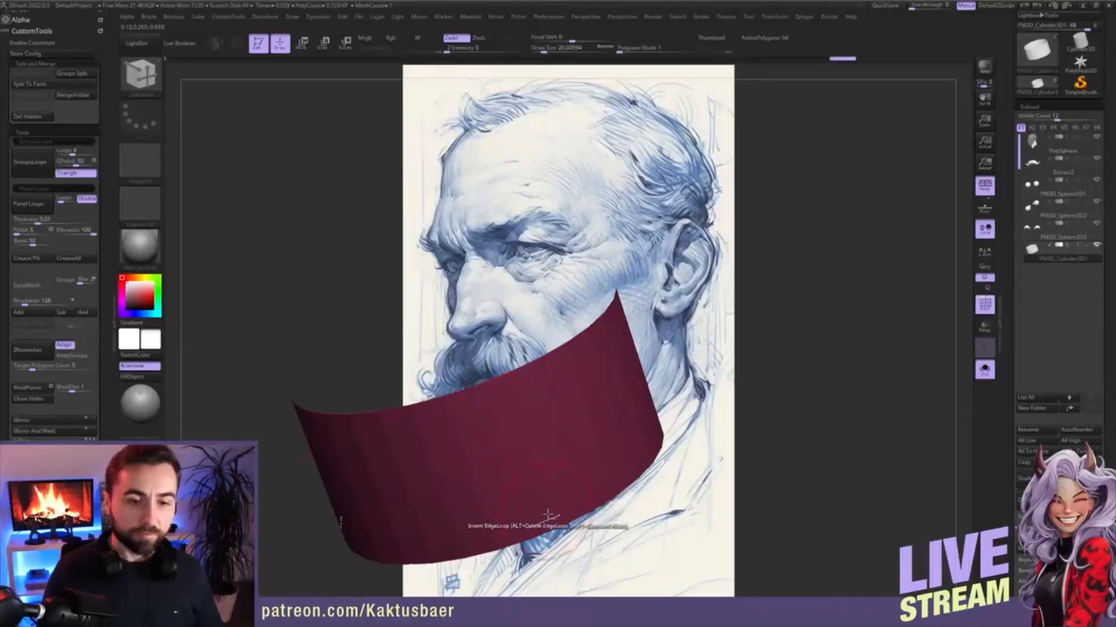
alt+click(530, 498)
alt+click(543, 420)
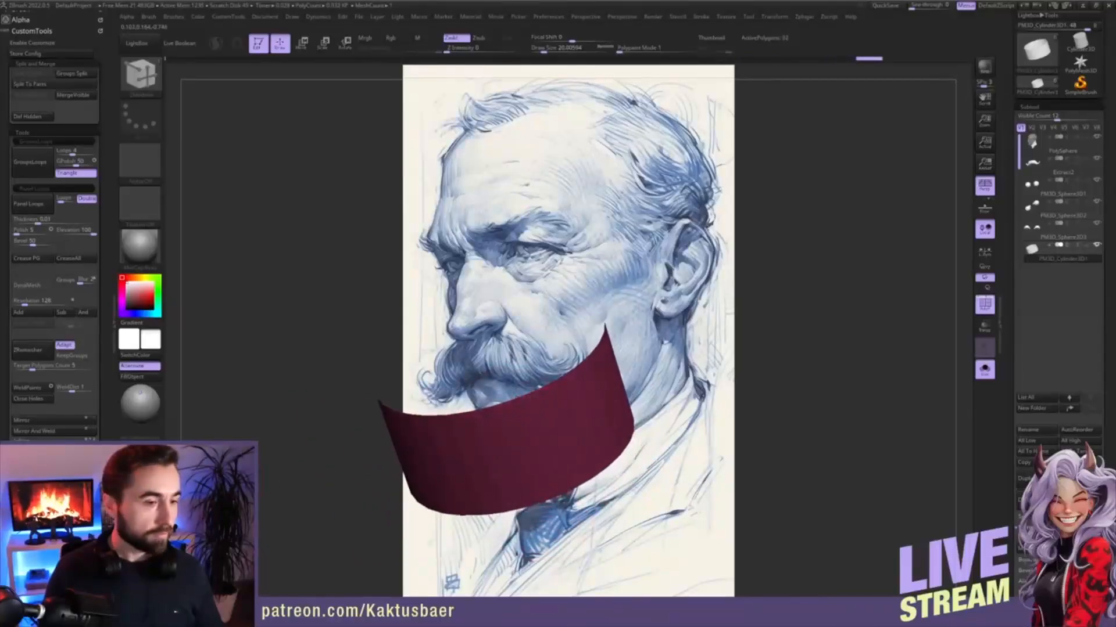
- Turn on double-sided display for the open cylinder
scroll(107, 433, down, 5)
scroll(106, 433, down, 2)
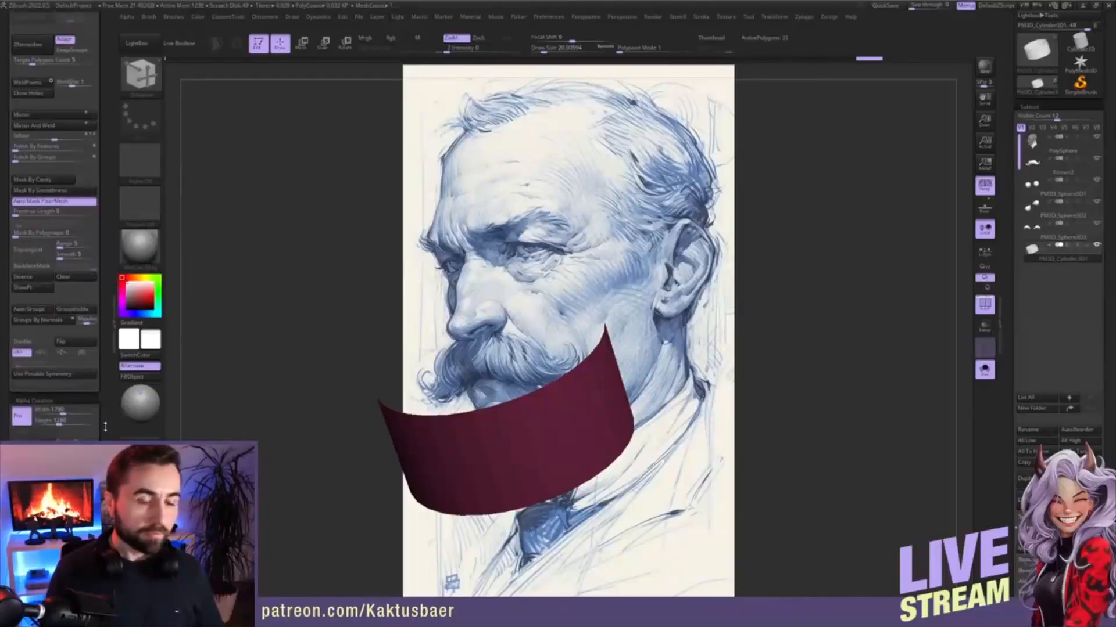
scroll(105, 427, down, 1)
click(40, 335)
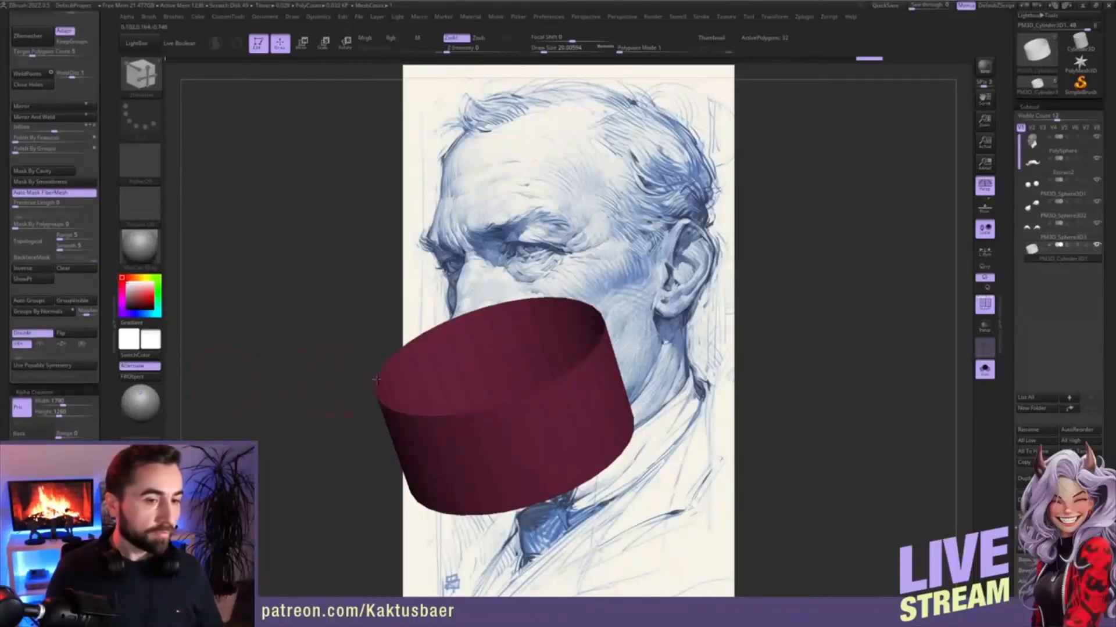
- Enable Dynamic Subdiv on the open cylinder and crease its polygroup borders
scroll(1012, 282, down, 4)
scroll(1023, 302, down, 8)
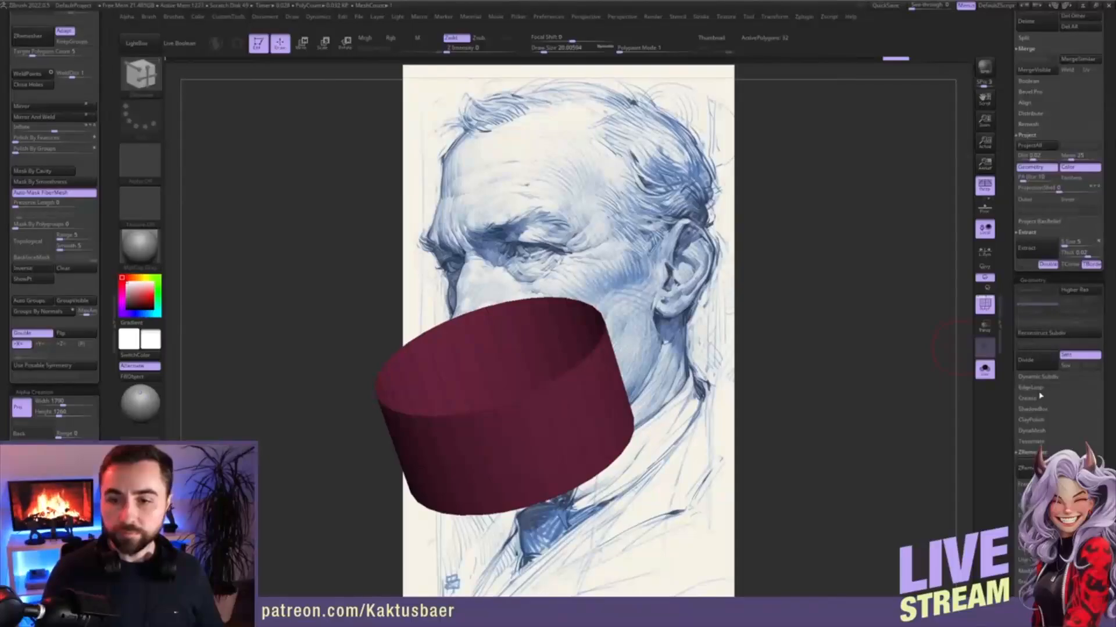
click(1043, 378)
click(1038, 387)
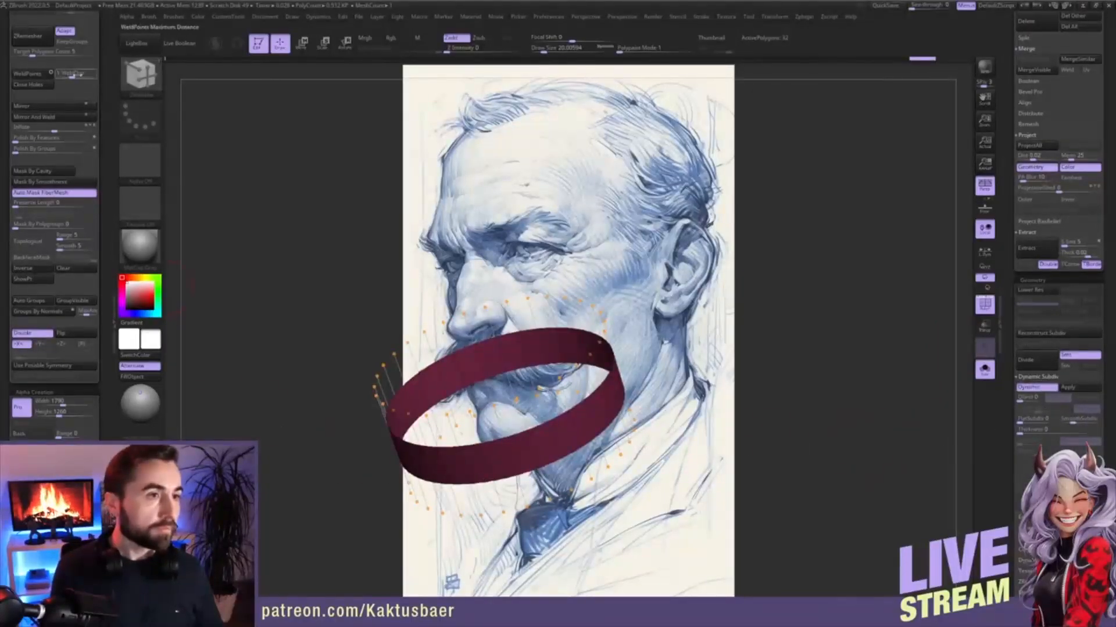
scroll(111, 107, up, 3)
click(45, 68)
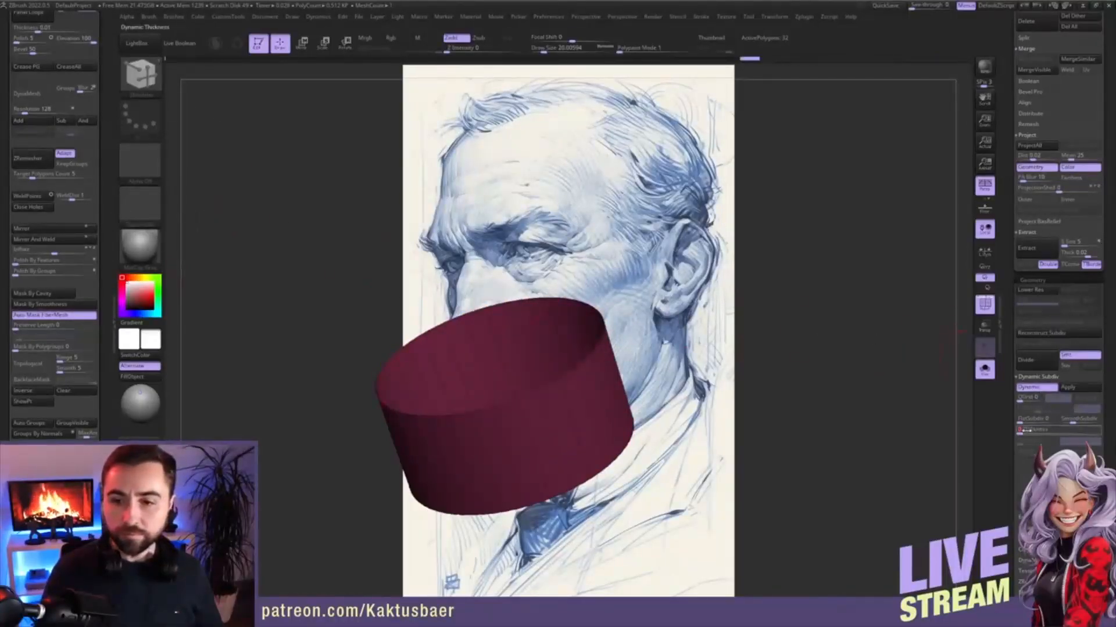
- Give the collar ring a thin wall with the Dynamic Subdiv thickness setting
click(1023, 429)
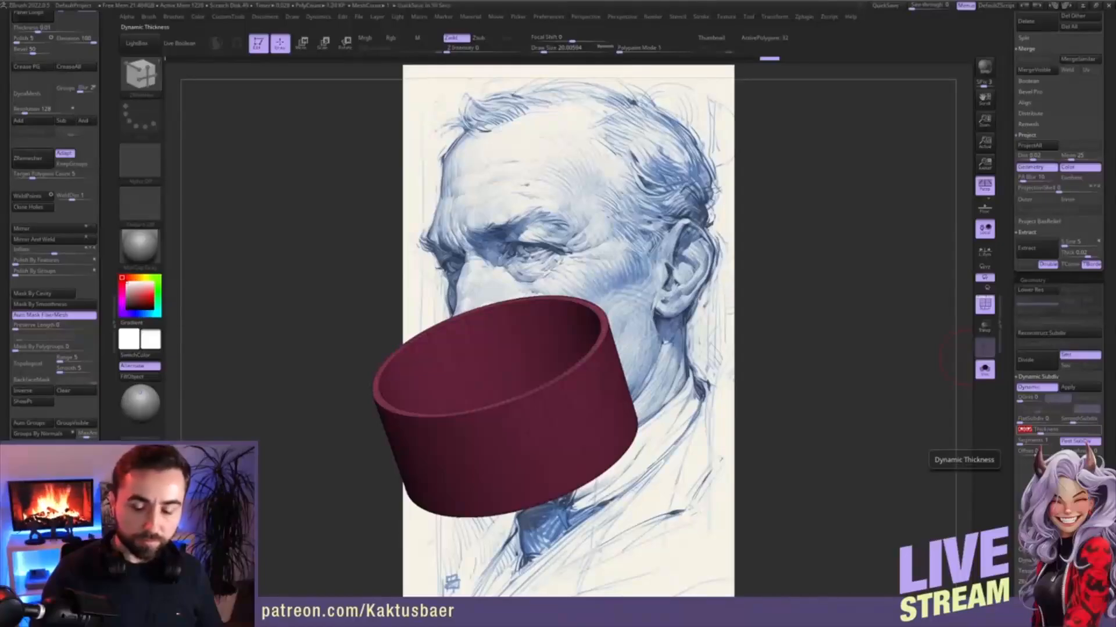
drag(1024, 429, 1027, 429)
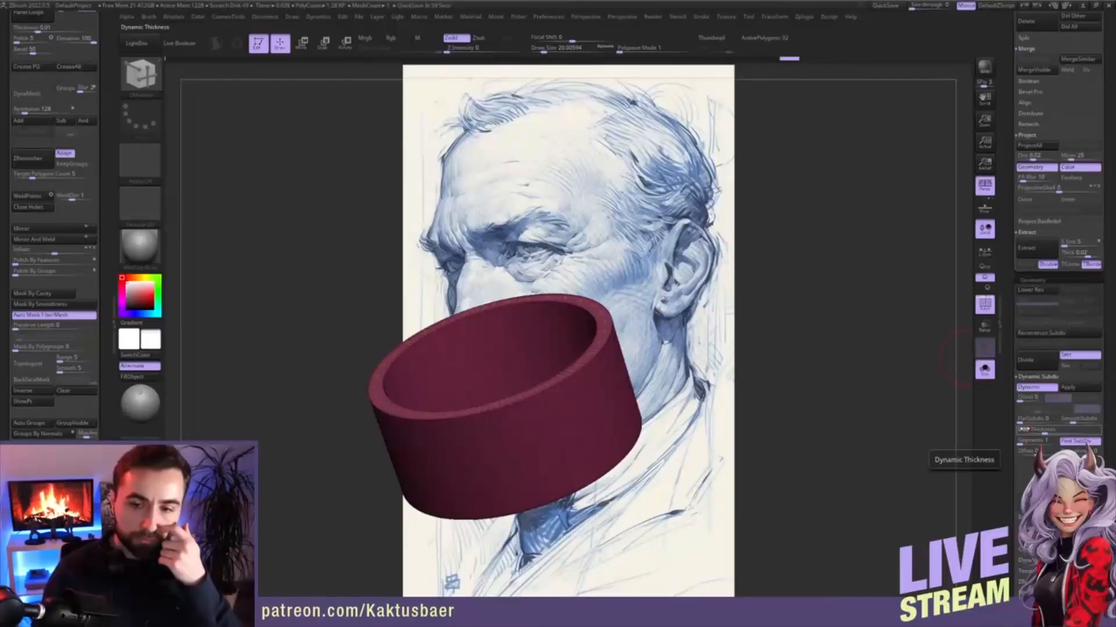
text(2)
key(Return)
alt+right_drag(510, 448, 529, 418)
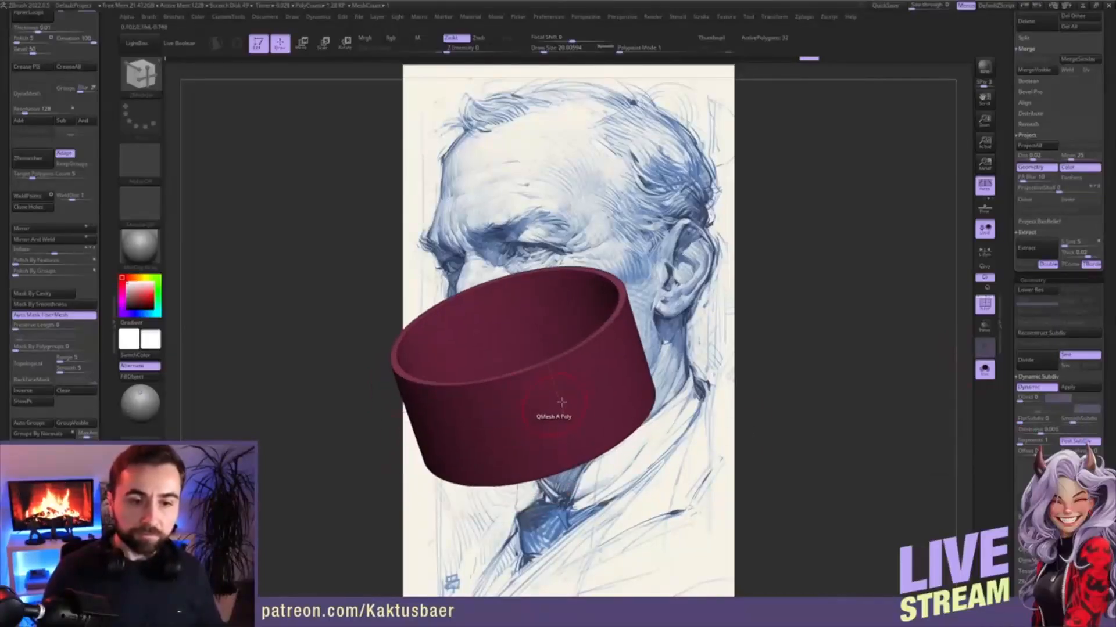
- Show the head together with the collar and try to reconstruct a lower subdivision level on the collar ring
click(981, 307)
key(alt+s)
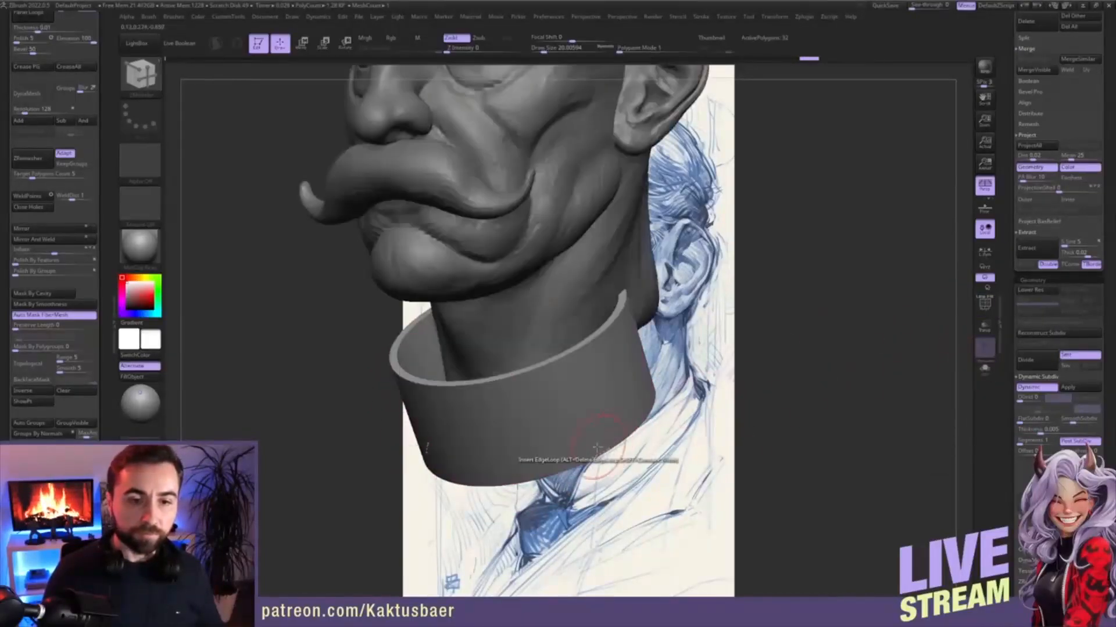
mouse_move(636, 416)
right_down()
mouse_move(623, 399)
mouse_move(640, 404)
right_up()
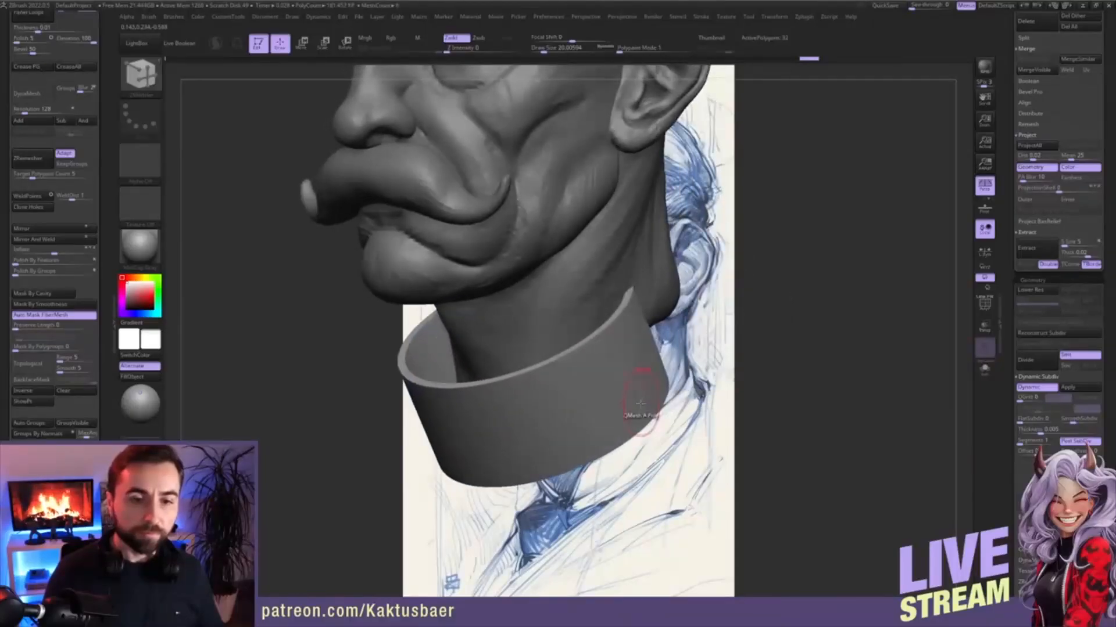
click(1048, 333)
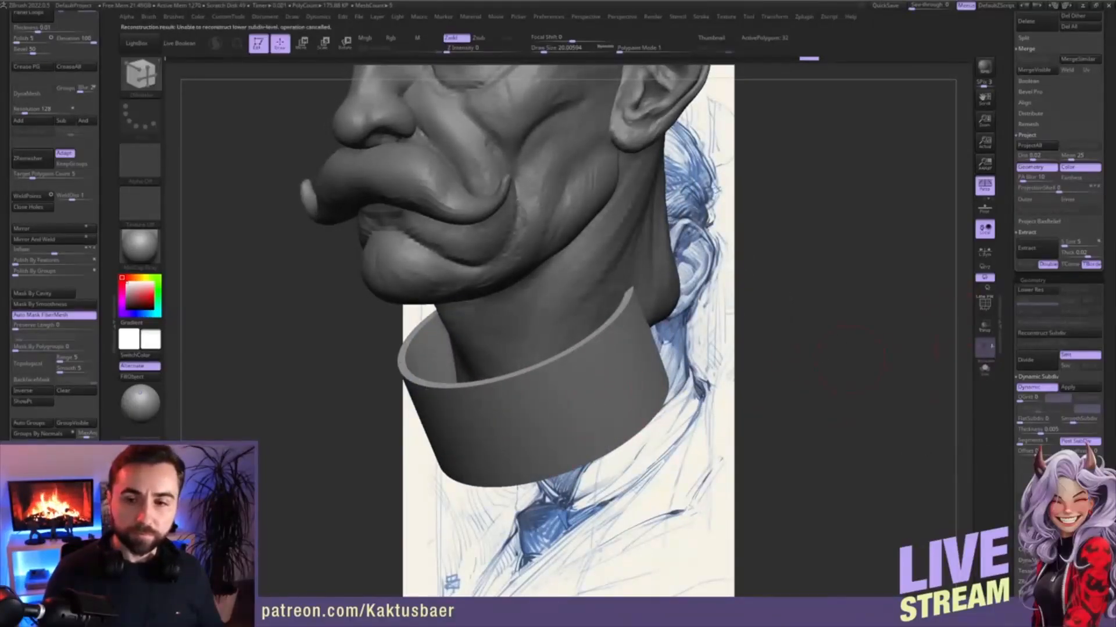
click(987, 312)
- Insert an edge loop around the collar's wall, reconstruct a lower subdivision level and delete the higher levels
ctrl+right_drag(569, 398, 586, 400)
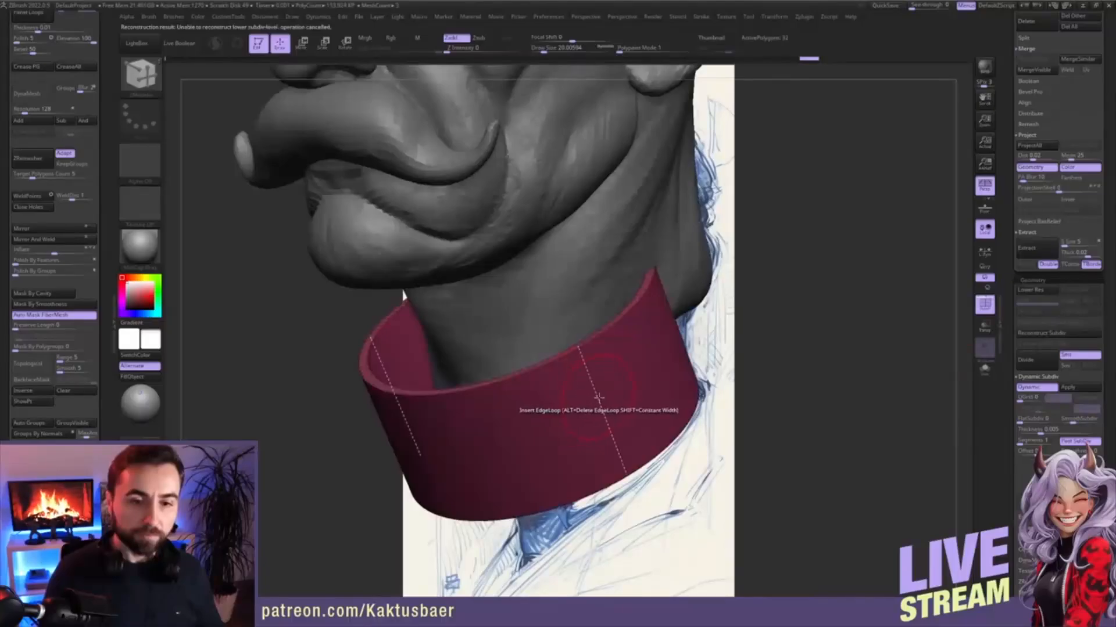
click(601, 403)
click(1043, 334)
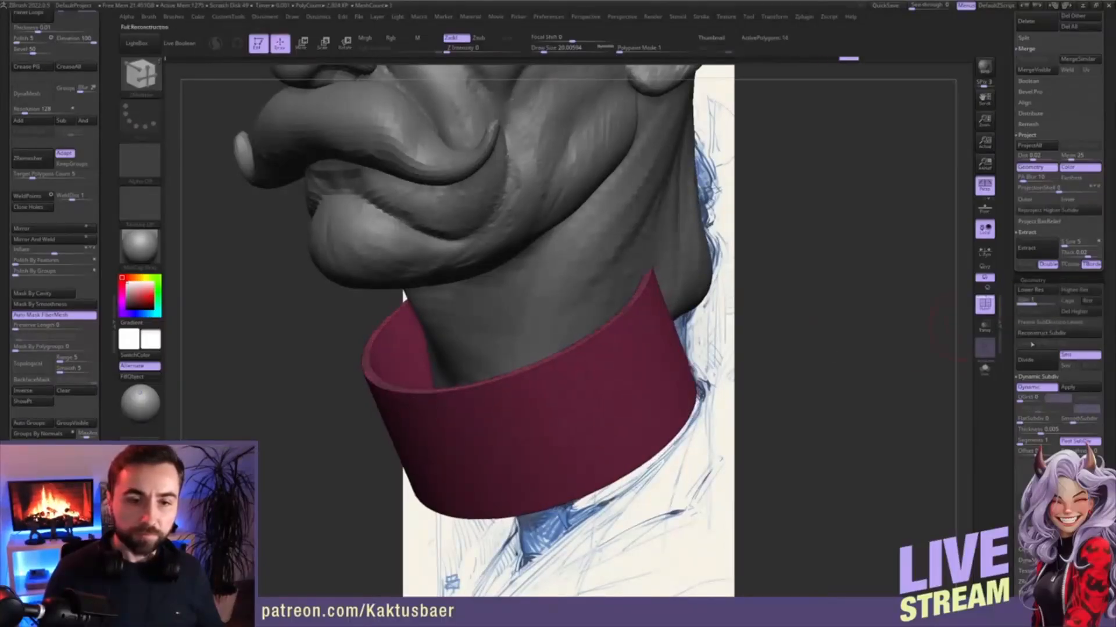
click(1069, 313)
click(988, 308)
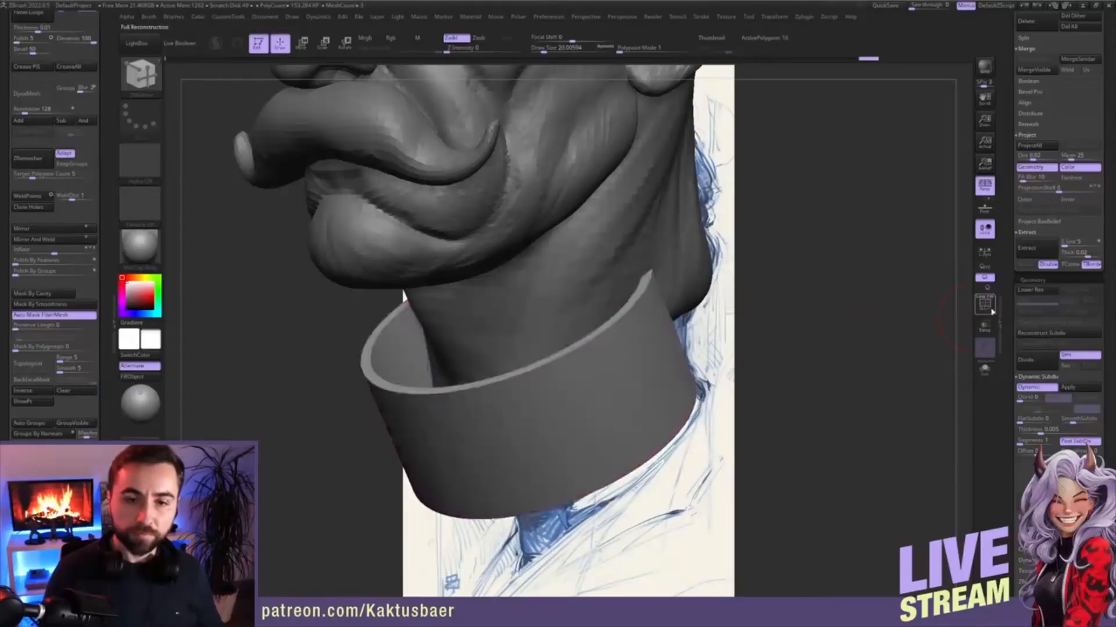
click(988, 308)
- Open the collar at the throat by hiding its front polygons and deleting the hidden geometry
ctrl+right_drag(575, 444, 555, 372)
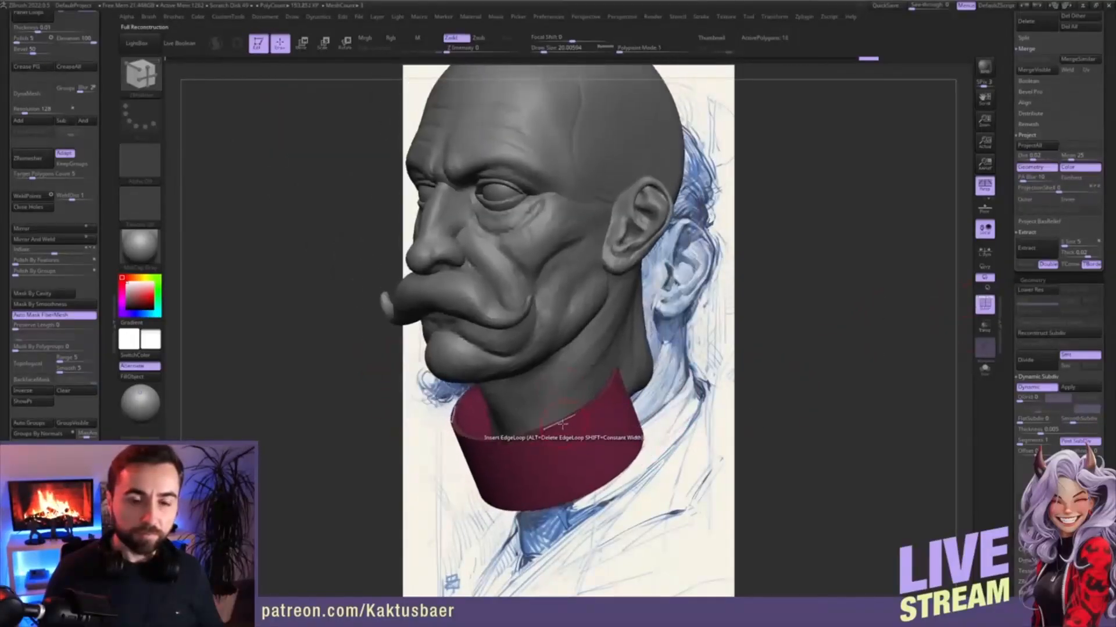
right_drag(555, 418, 582, 446)
key(ctrl+shift)
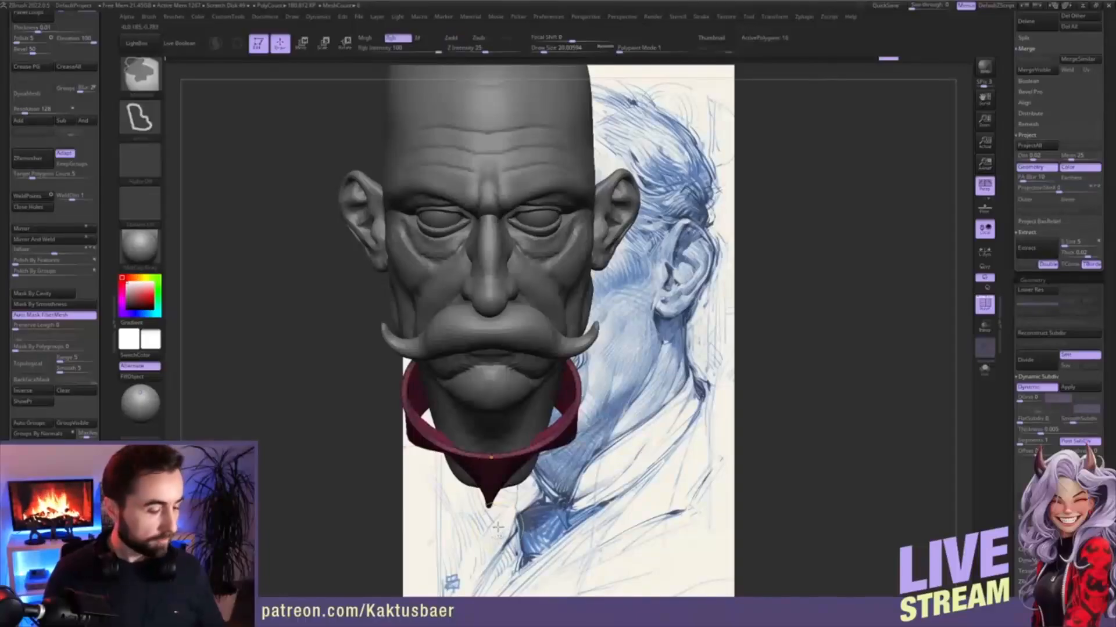
key(b)
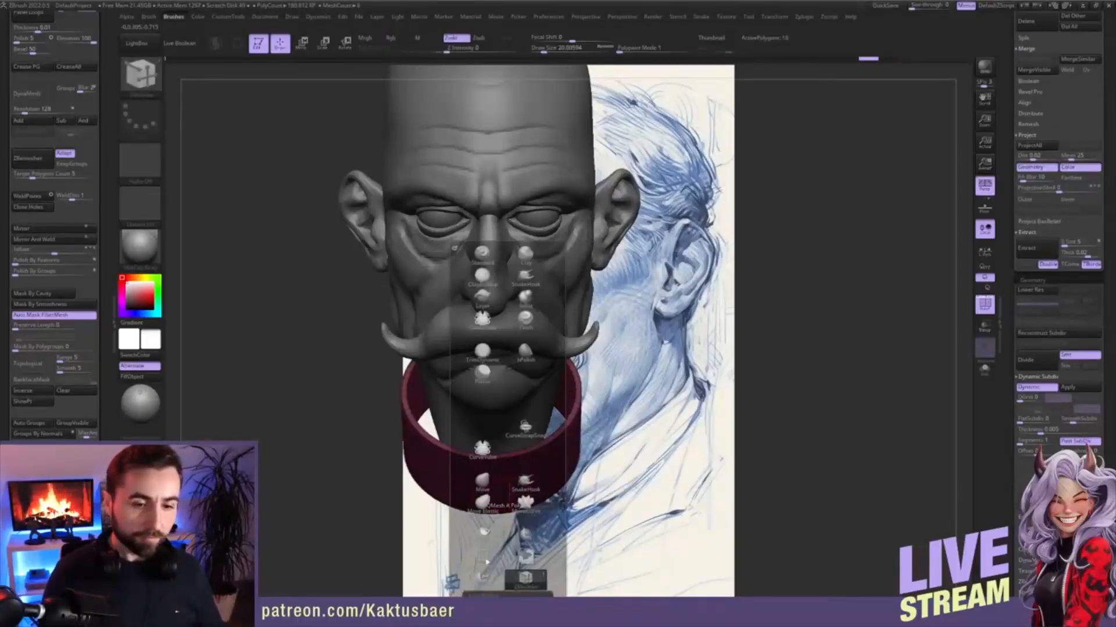
ctrl+alt+shift+drag(506, 532, 483, 451)
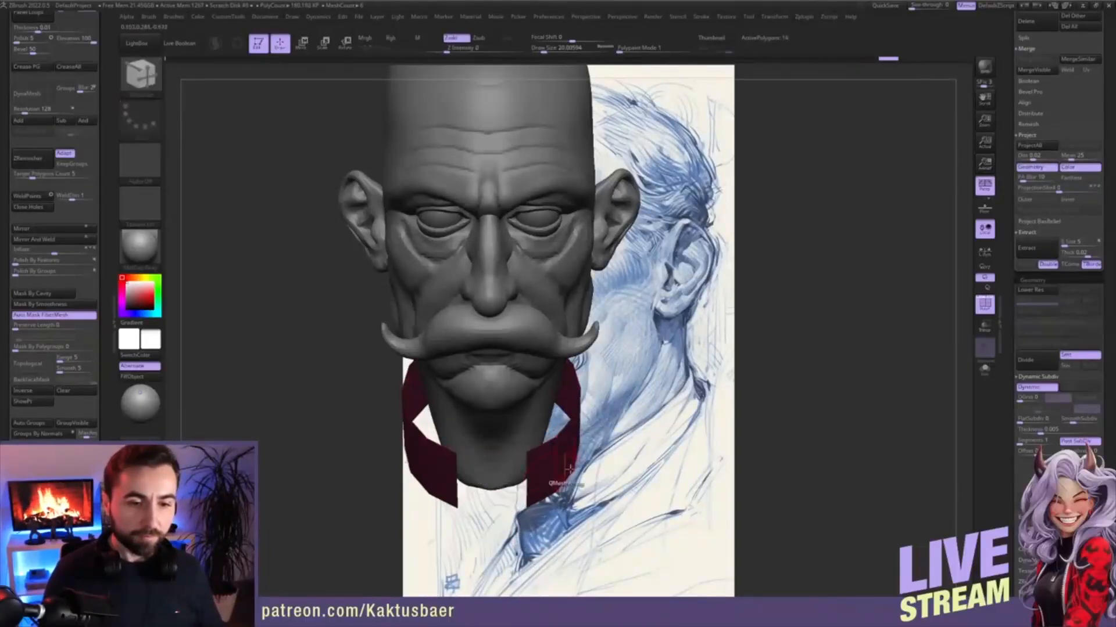
scroll(110, 156, up, 6)
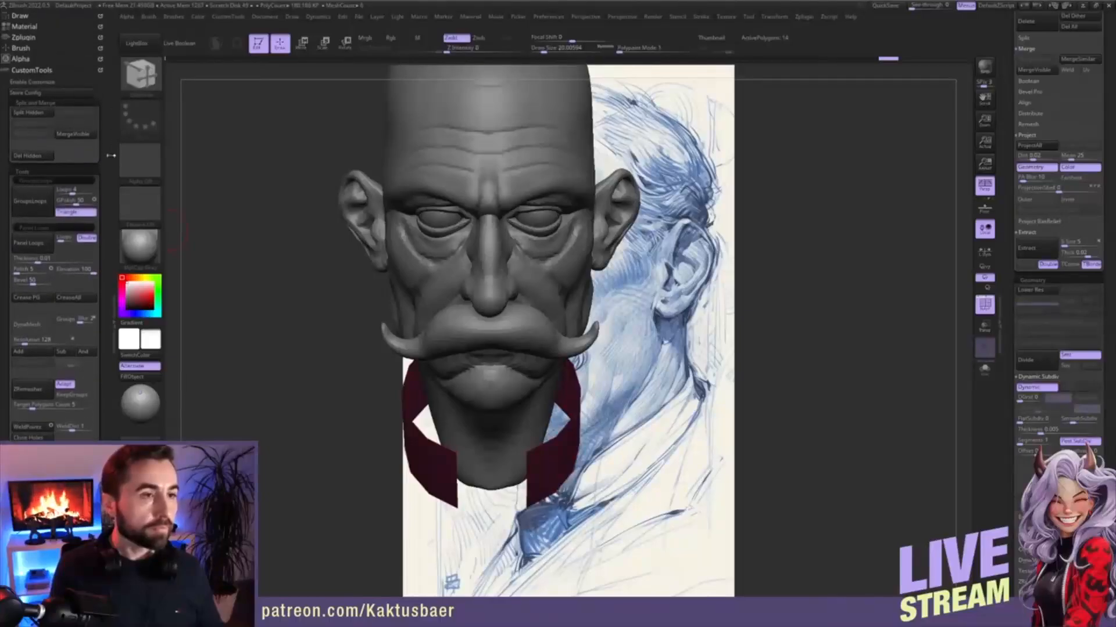
click(41, 158)
- Reposition the open collar around the neck from a side view using the Transpose Move line
mouse_move(581, 429)
right_down()
mouse_move(523, 428)
mouse_move(552, 430)
mouse_move(575, 412)
mouse_move(597, 422)
right_up()
key(w)
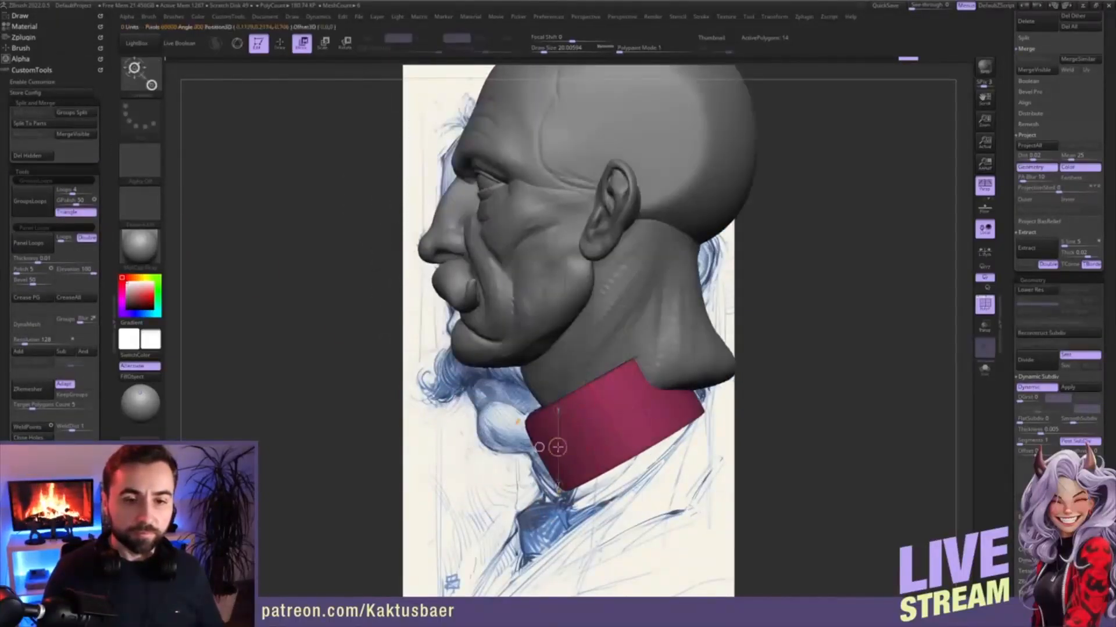
drag(558, 442, 672, 390)
key(q)
right_drag(582, 414, 603, 419)
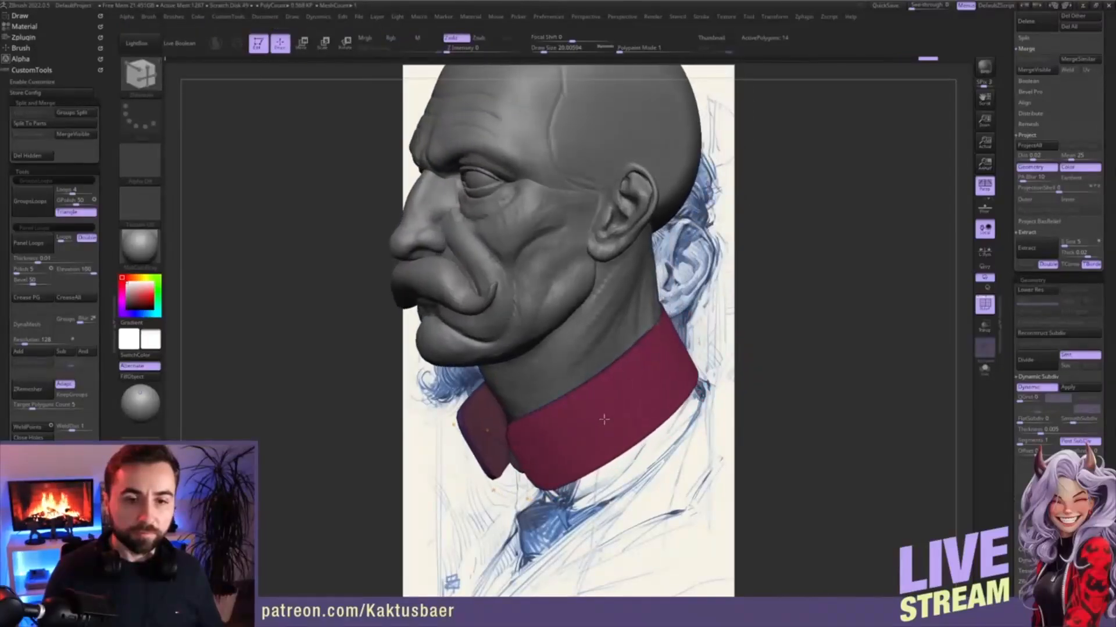
- Pull the collar's side and back outward with a large Move brush of about size 145
key(b)
key(m)
key(v)
key(s)
mouse_move(613, 396)
mouse_down()
mouse_move(632, 395)
mouse_move(678, 355)
mouse_up()
key(s)
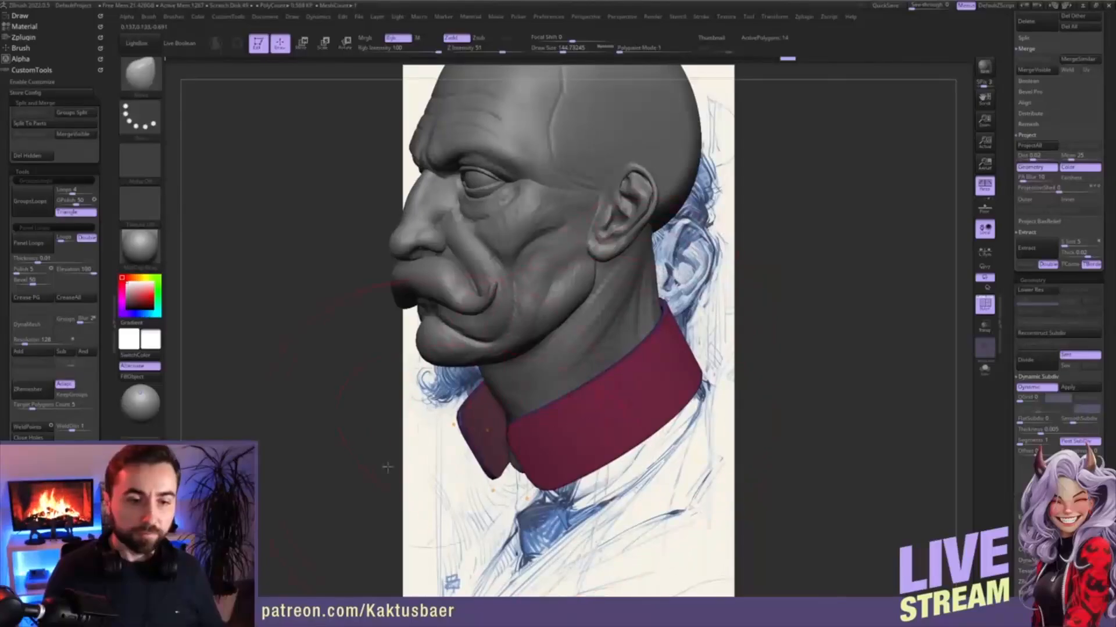
- Restore the sketch-aligned view, isolate the collar and adjust its lower edge to the sketch before showing the head again
scroll(103, 429, down, 5)
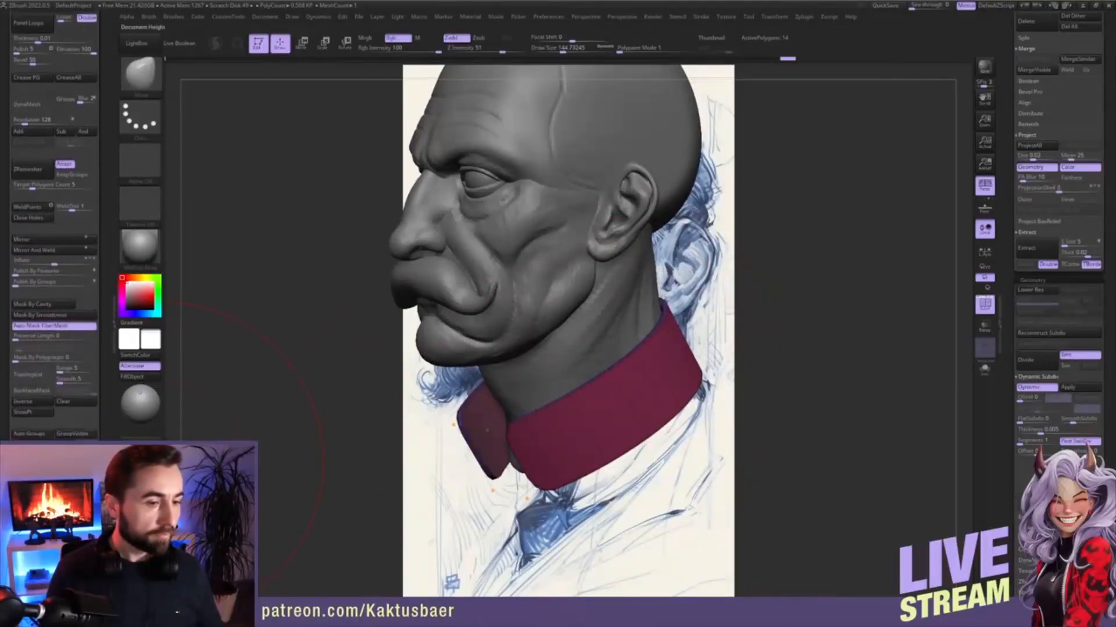
drag(101, 543, 102, 301)
click(35, 511)
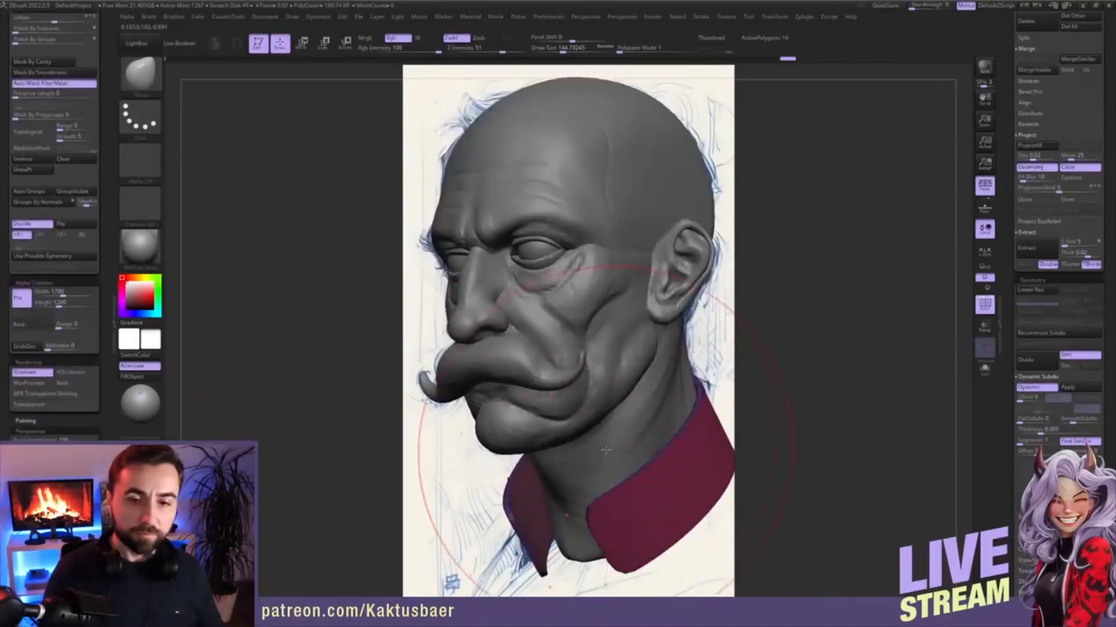
key(alt+s)
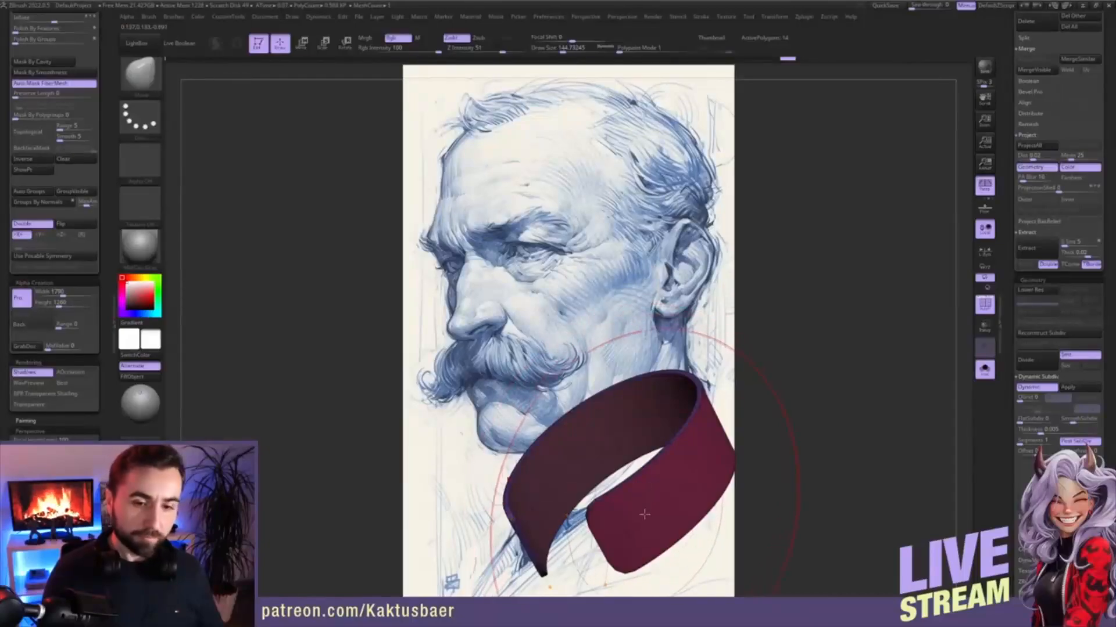
key(w)
mouse_move(650, 476)
mouse_down()
mouse_move(676, 519)
mouse_move(662, 504)
mouse_up()
key(q)
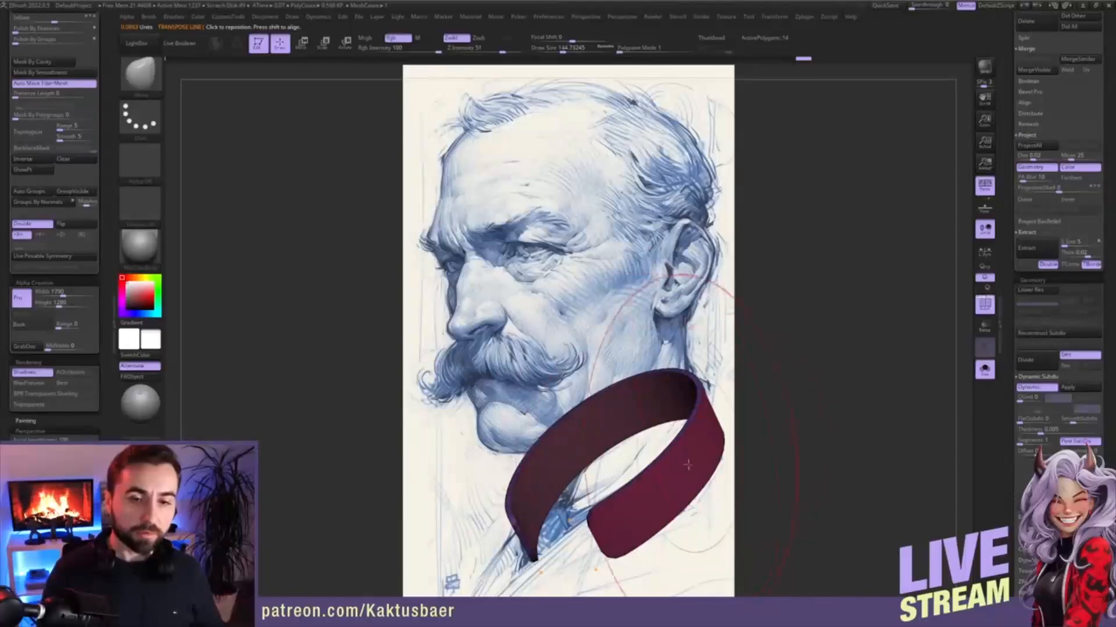
key(alt+s)
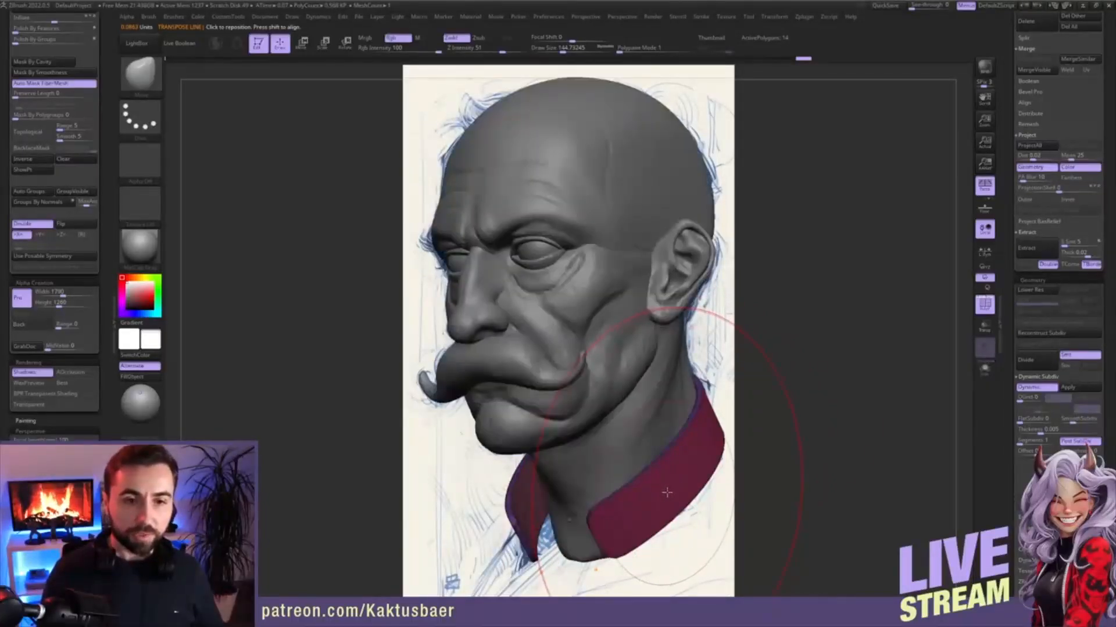
- Make the collar and head see-through over the portrait sketch in the sketch-aligned view
key(alt+s)
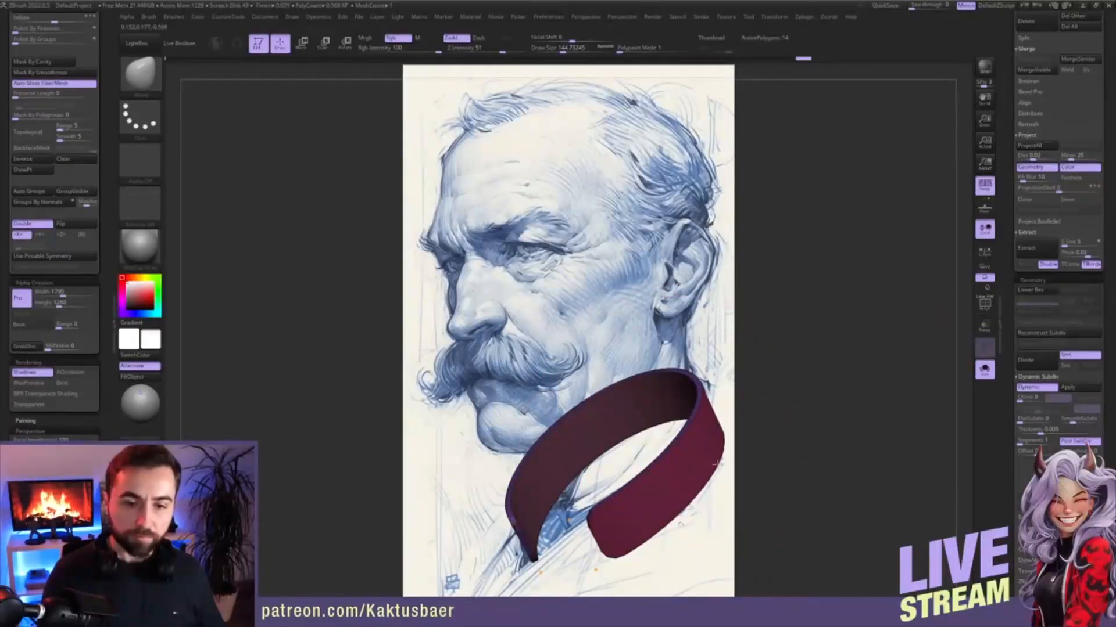
ctrl+shift+click(730, 405)
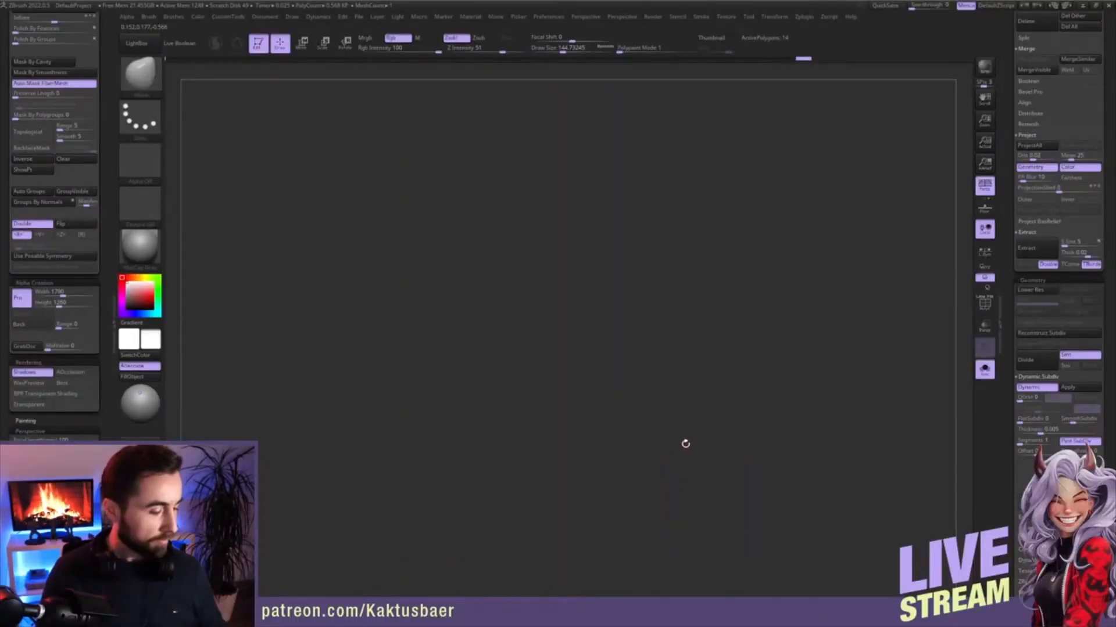
key(f)
key(f)
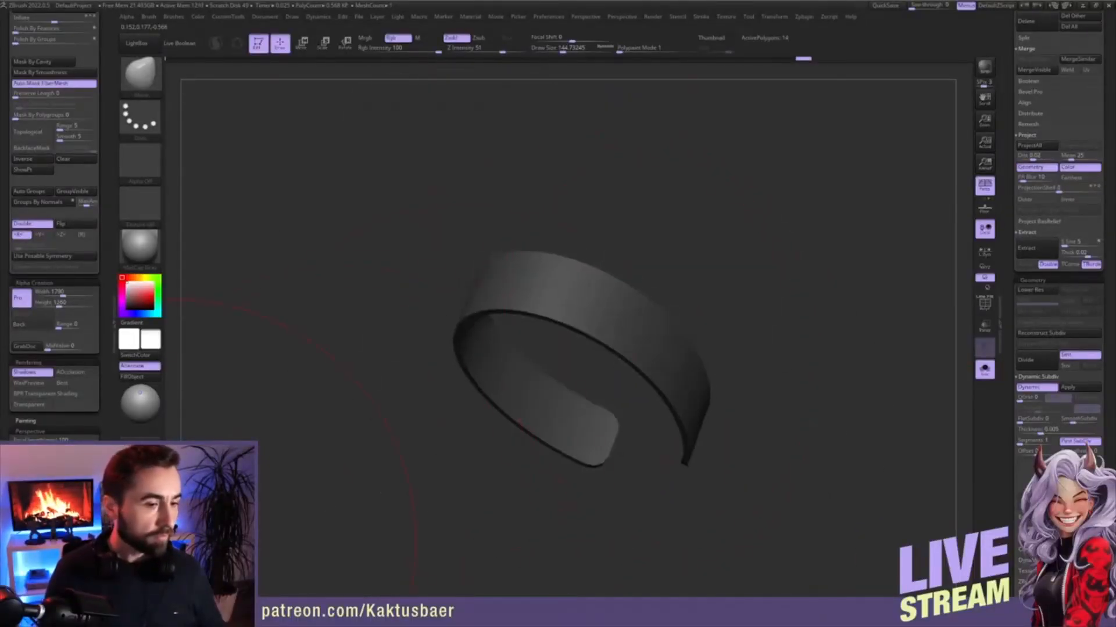
drag(175, 540, 463, 422)
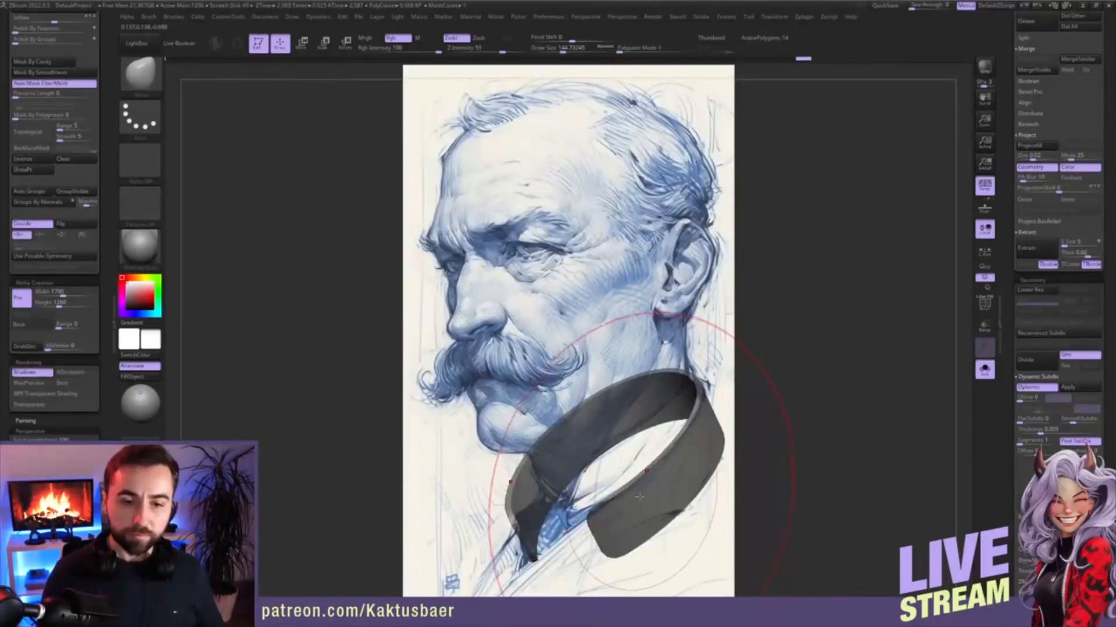
key(alt+s)
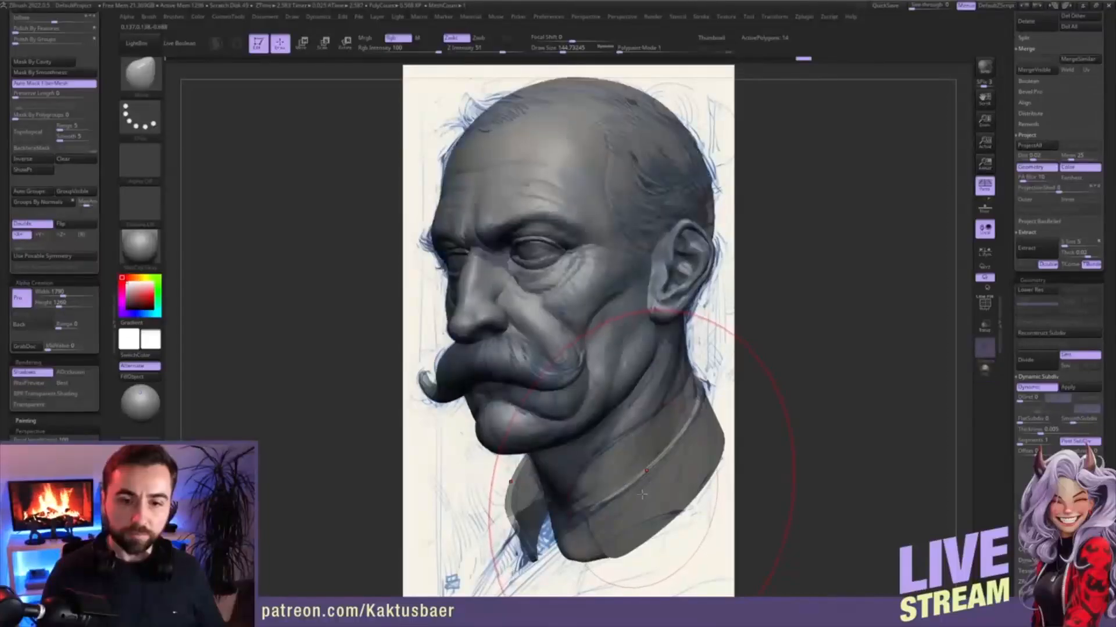
- Move the whole collar up and toward the face to match the sketched collar
key(w)
drag(664, 498, 651, 474)
key(q)
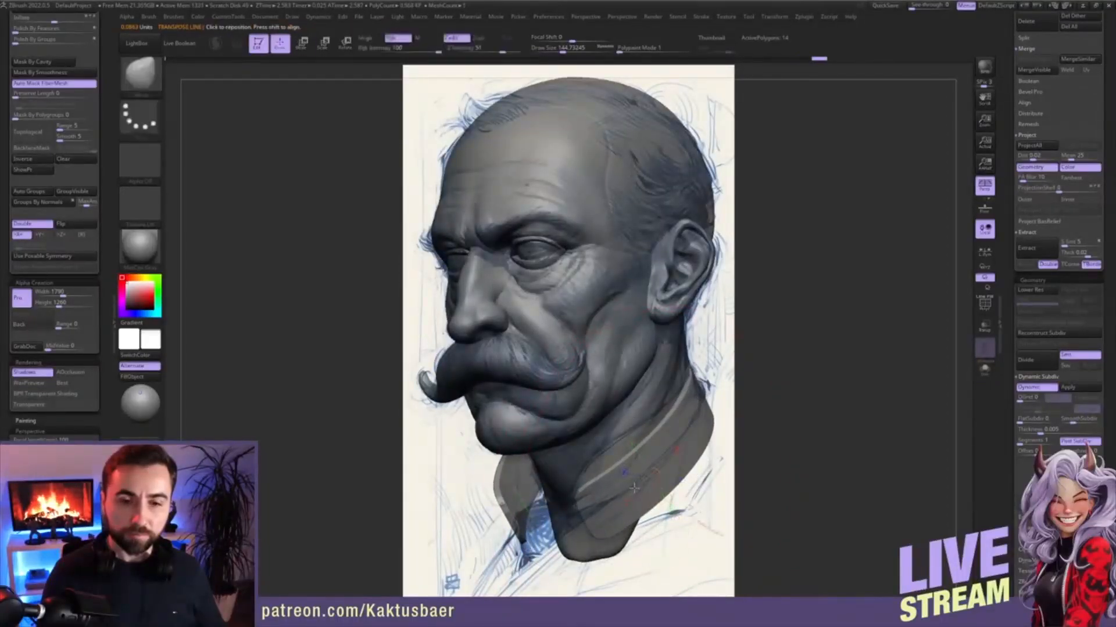
- Shape the side and back of the collar around the neck with the Move brush at about size 136
right_drag(626, 503, 577, 497)
key(s)
drag(627, 505, 620, 478)
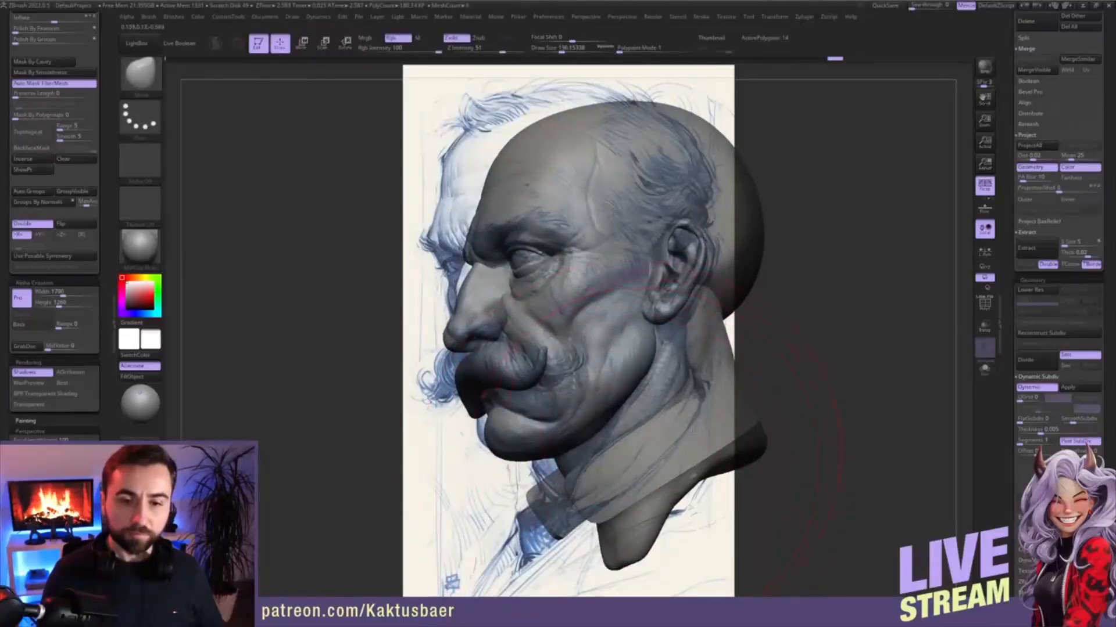
drag(738, 398, 736, 394)
right_drag(737, 388, 731, 392)
drag(741, 381, 736, 385)
mouse_move(750, 383)
right_down()
mouse_move(712, 383)
mouse_move(775, 375)
right_up()
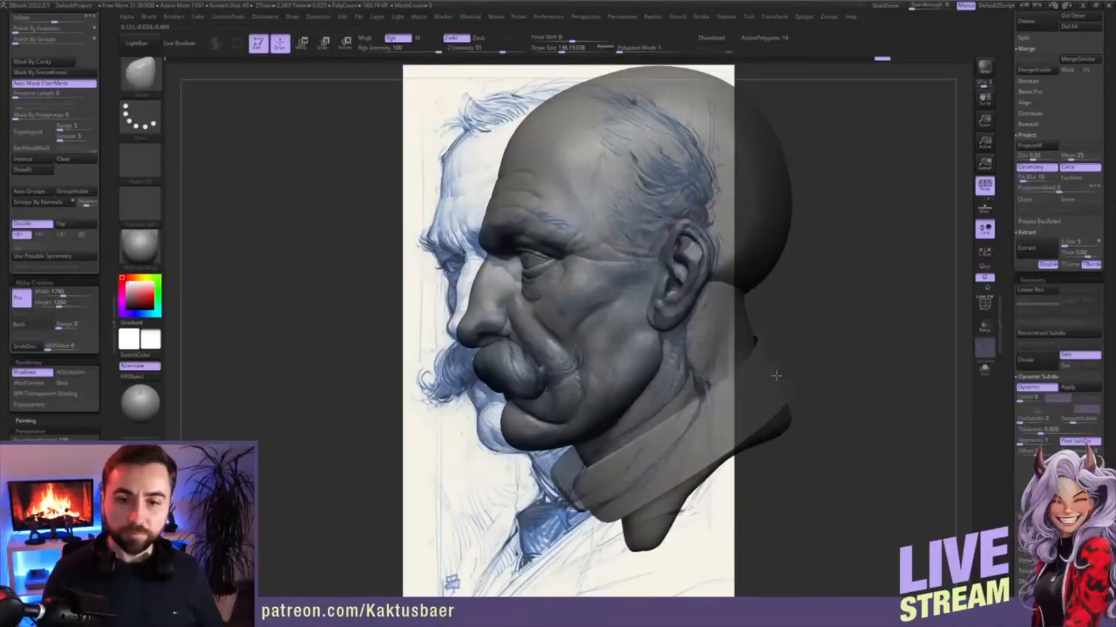
drag(775, 376, 773, 371)
right_drag(774, 371, 769, 367)
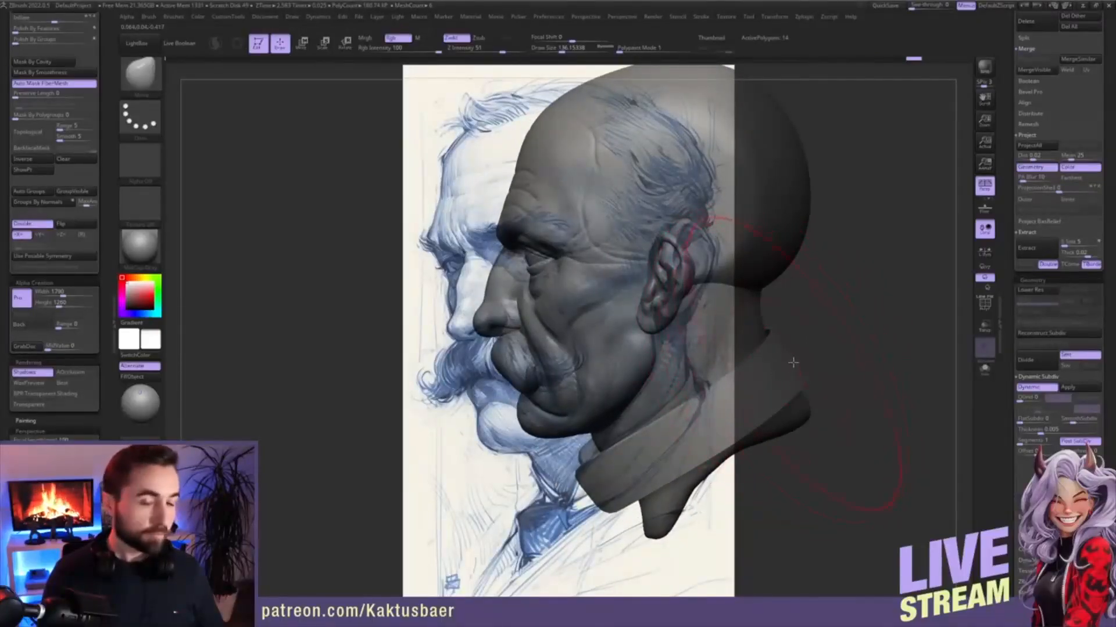
right_drag(777, 372, 800, 357)
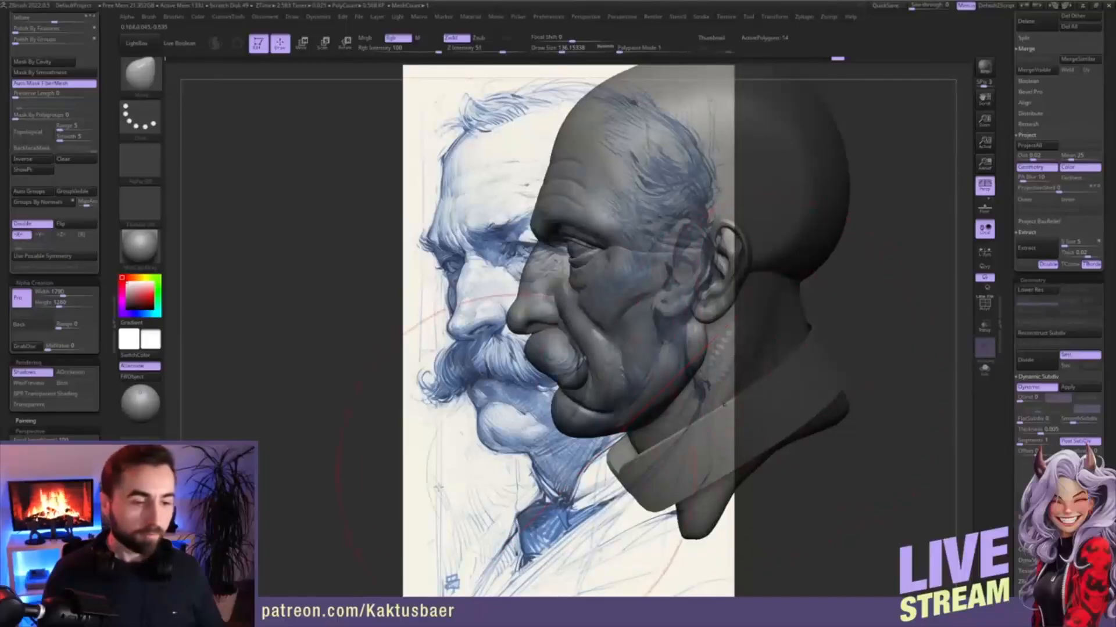
- Restore the sketch-aligned view and shape the collar's front corner with a smaller Move brush
click(58, 516)
key(s)
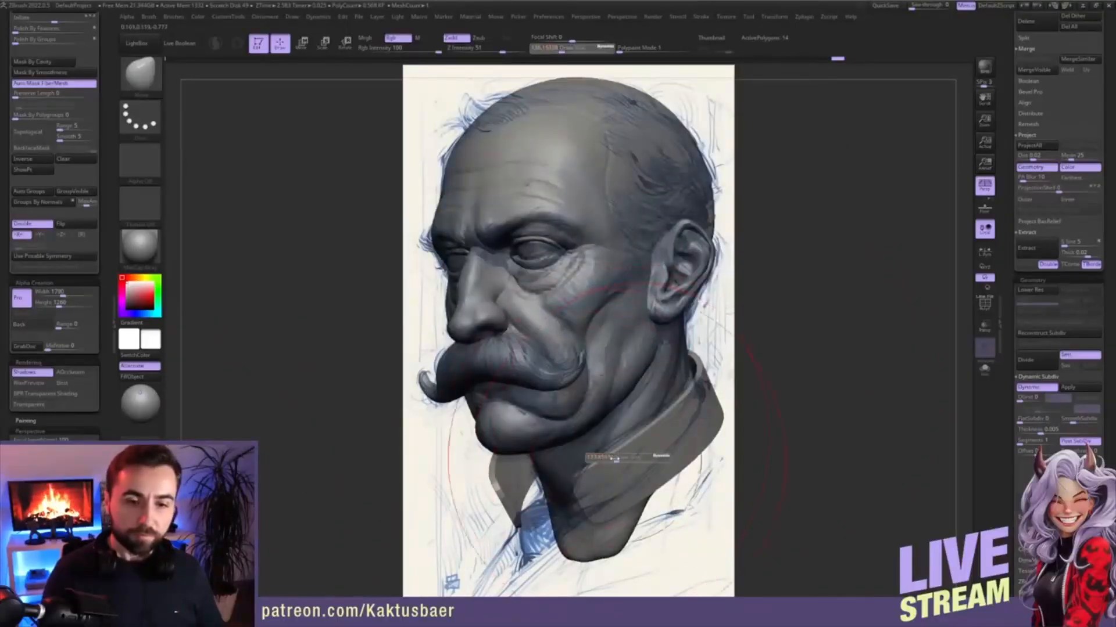
drag(622, 461, 613, 463)
key(s)
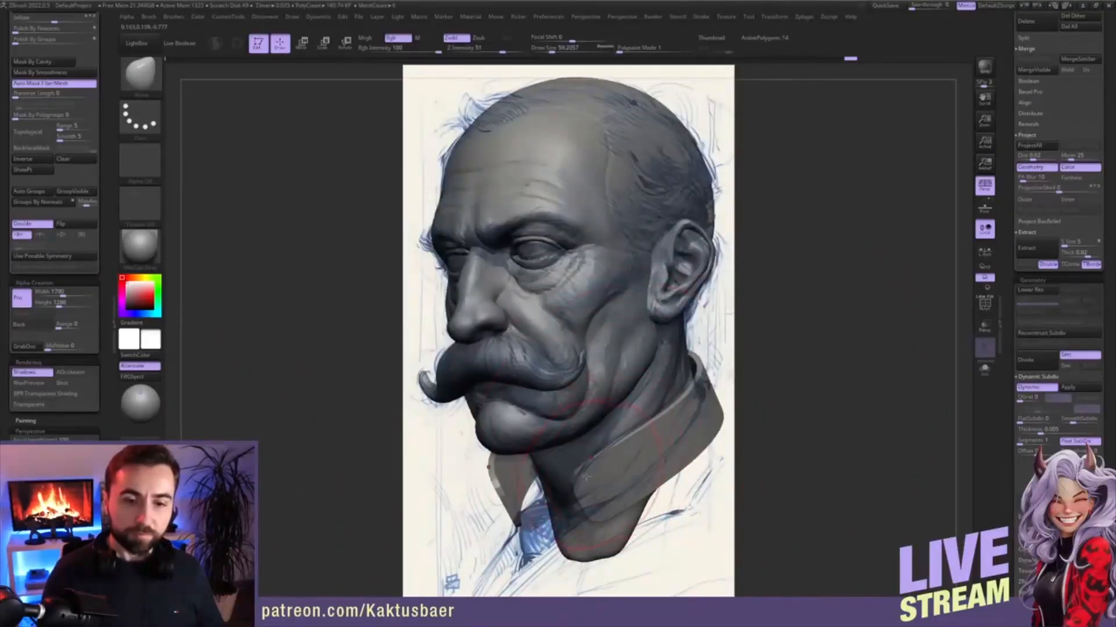
right_drag(603, 516, 583, 505)
drag(606, 520, 585, 516)
right_drag(584, 516, 586, 506)
drag(585, 519, 590, 520)
right_drag(589, 517, 610, 491)
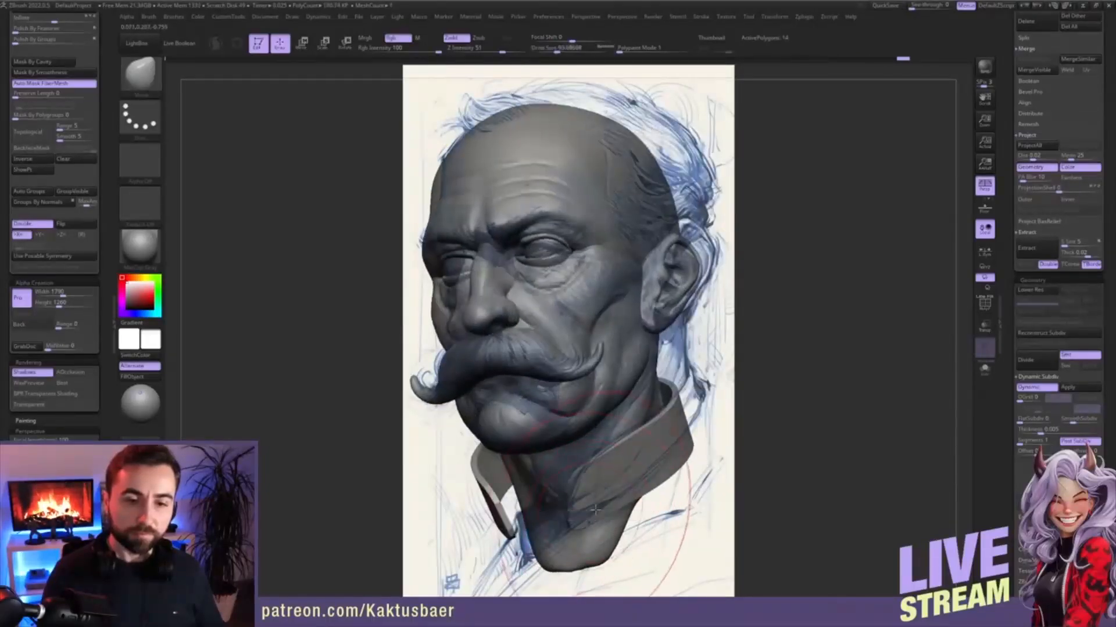
- Enlarge the Move brush to about 104 and bring both front flaps of the collar closer to the throat
key(s)
drag(609, 487, 620, 487)
right_drag(620, 487, 650, 457)
drag(649, 457, 631, 455)
drag(487, 492, 545, 520)
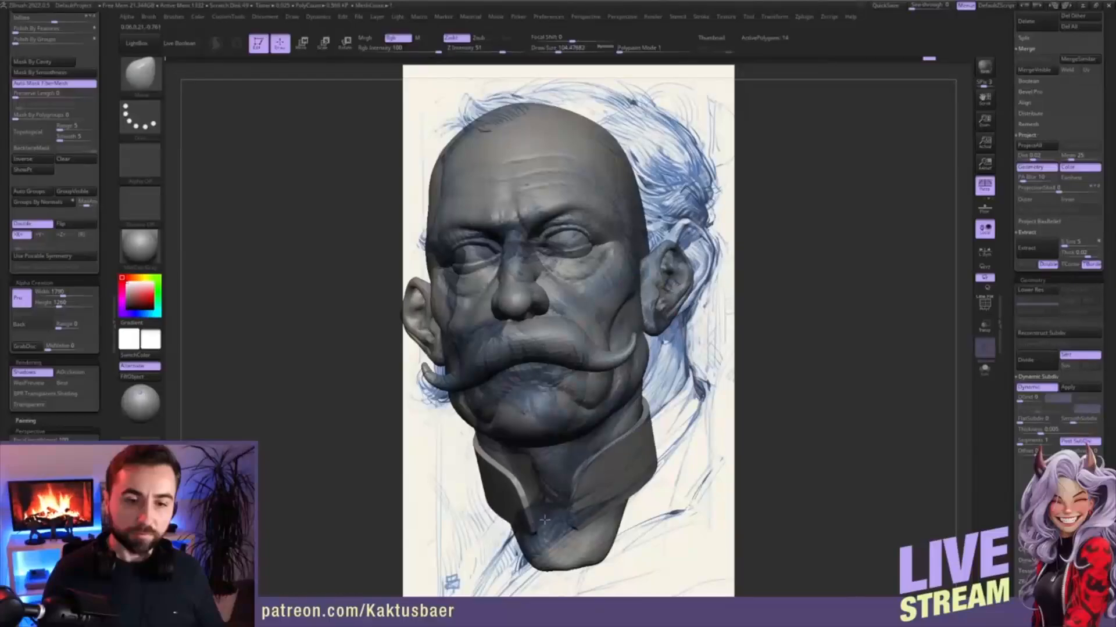
- Refine the collar's front opening with the Move brush at about size 124 and return to the sketch-aligned view
mouse_move(601, 473)
right_down()
mouse_move(631, 465)
mouse_move(559, 502)
mouse_move(585, 501)
mouse_move(514, 520)
right_up()
key(bracketright)
key(bracketright)
key(bracketright)
key(bracketright)
alt+click(576, 523)
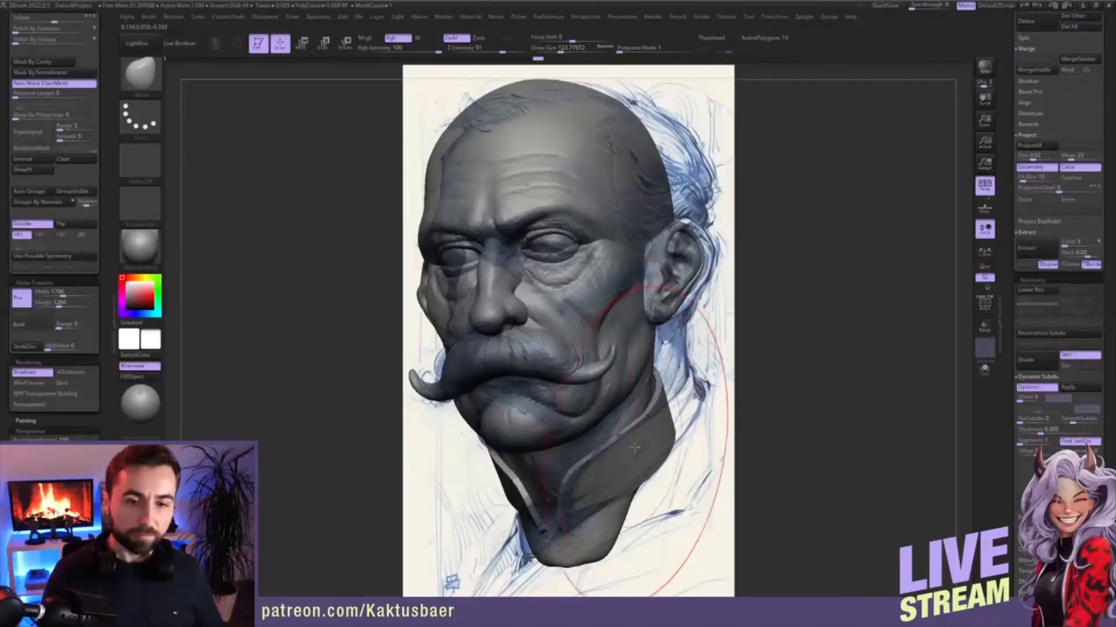
click(156, 523)
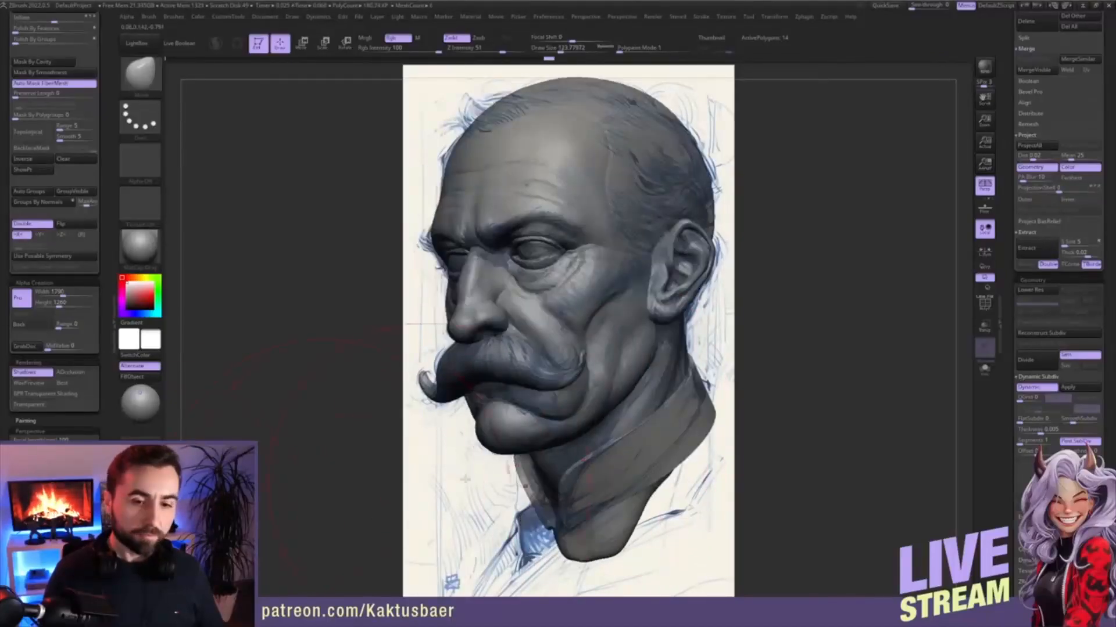
- Reshape the side and back of the collar with the Move brush at about size 46, checking its fit around the neck
key(s)
drag(582, 476, 565, 476)
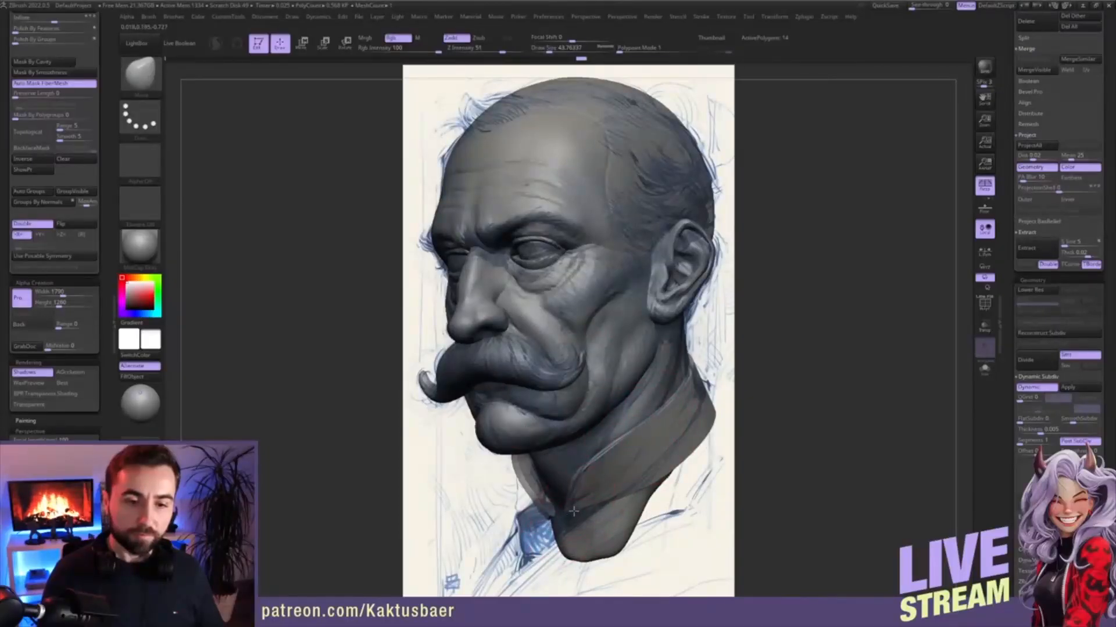
key(s)
key(s)
mouse_move(650, 463)
mouse_down()
mouse_move(671, 467)
mouse_move(703, 431)
mouse_move(713, 396)
mouse_up()
right_drag(749, 401, 690, 402)
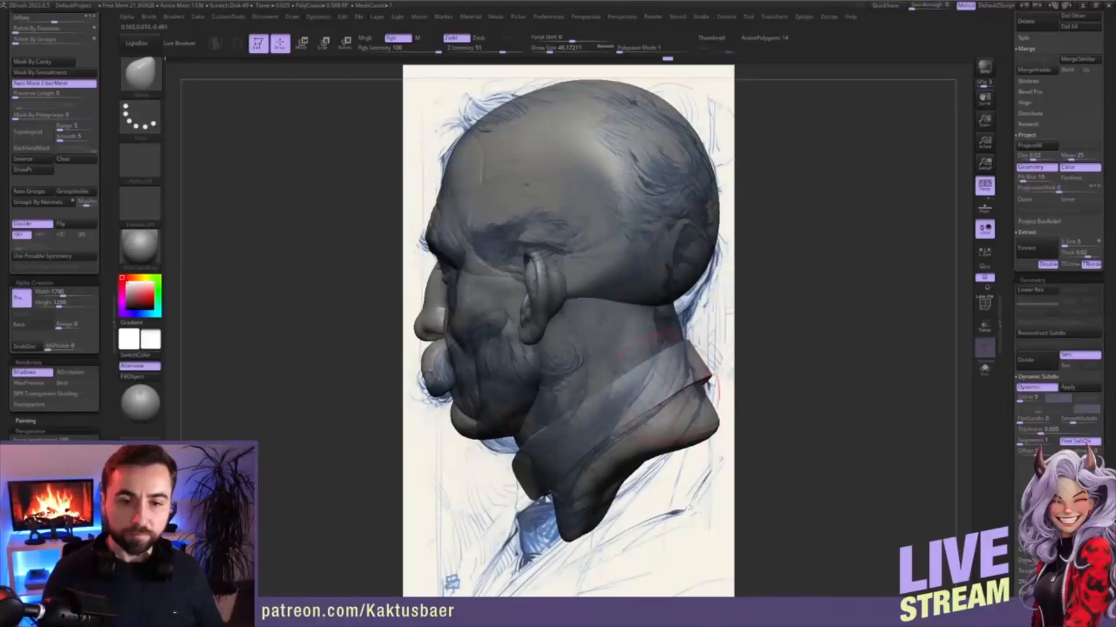
right_drag(689, 402, 662, 400)
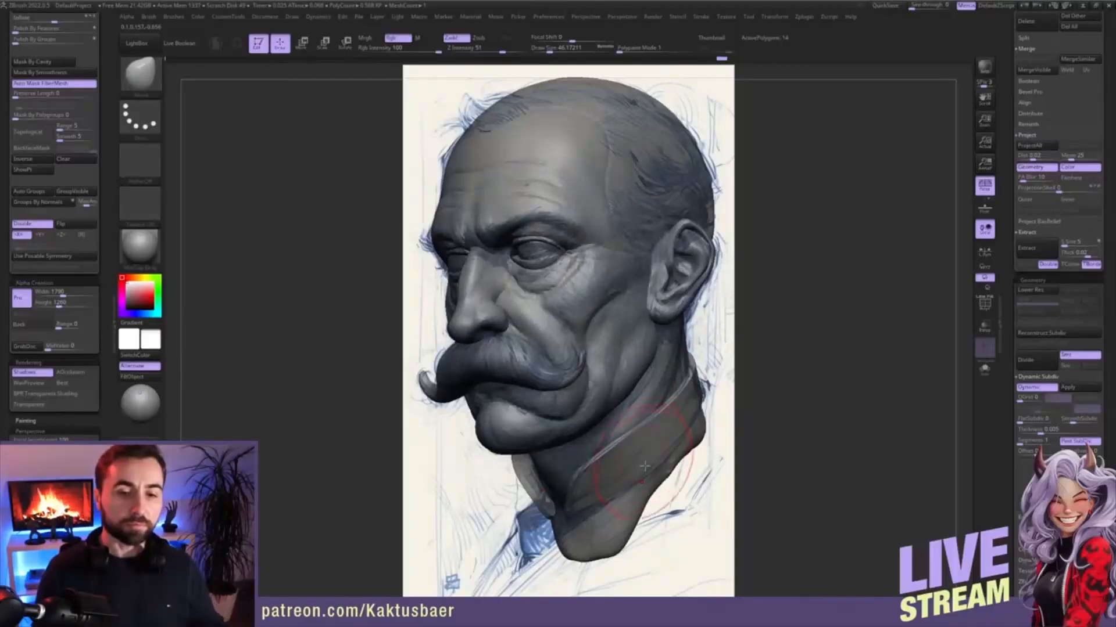
- Make the head mesh the active subtool in place of the collar, with its side in view
mouse_move(624, 446)
alt+right_down()
mouse_move(806, 393)
mouse_move(788, 380)
mouse_move(809, 393)
alt+right_up()
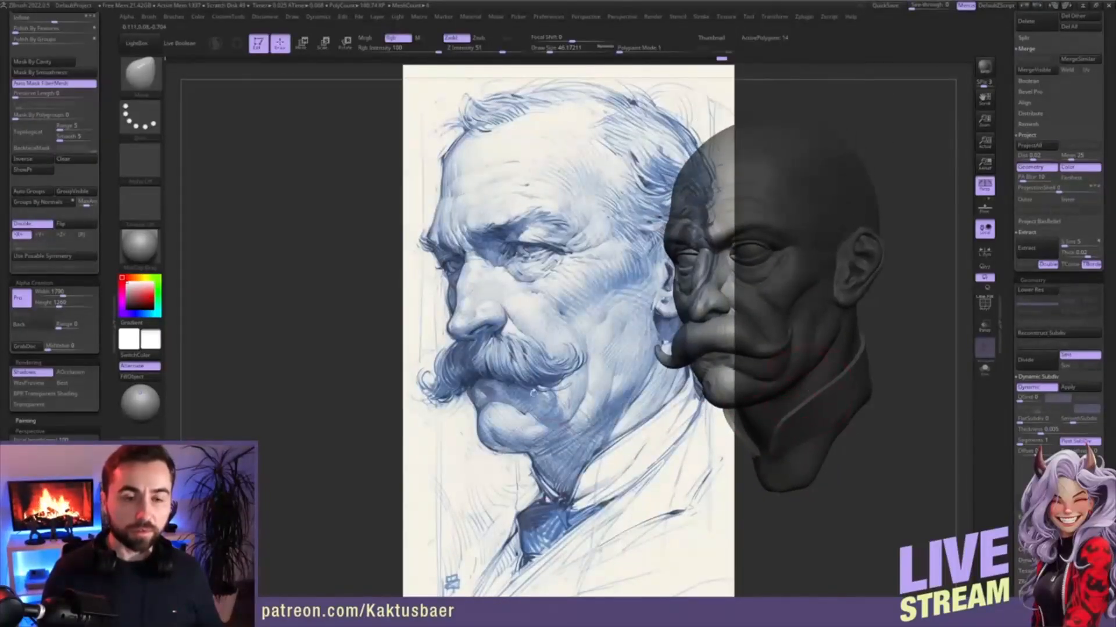
key(shift)
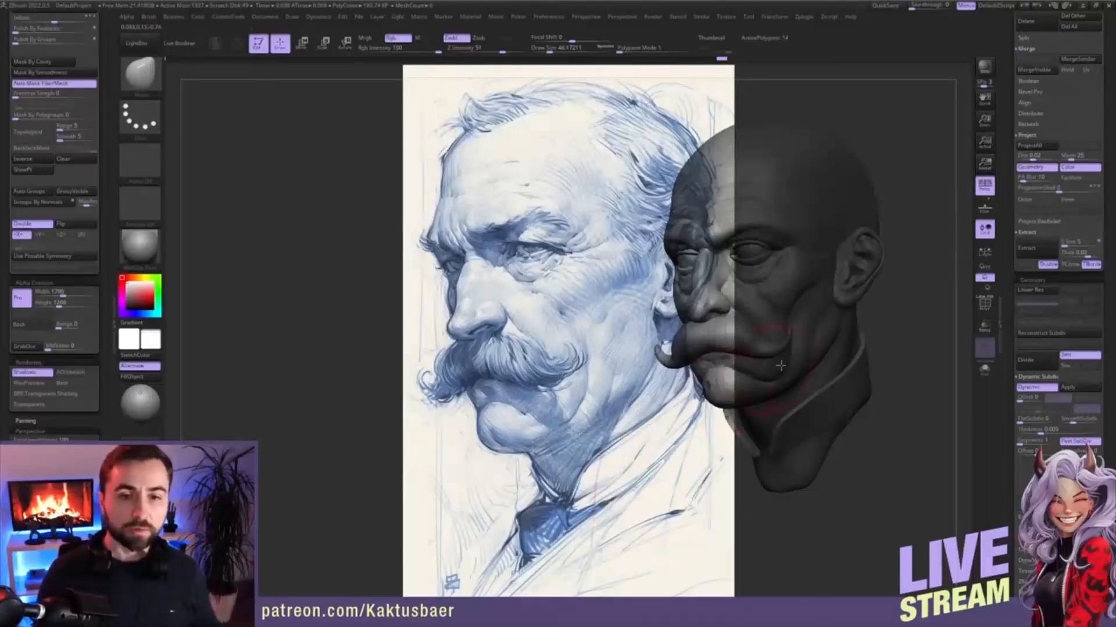
alt+right_drag(800, 327, 662, 355)
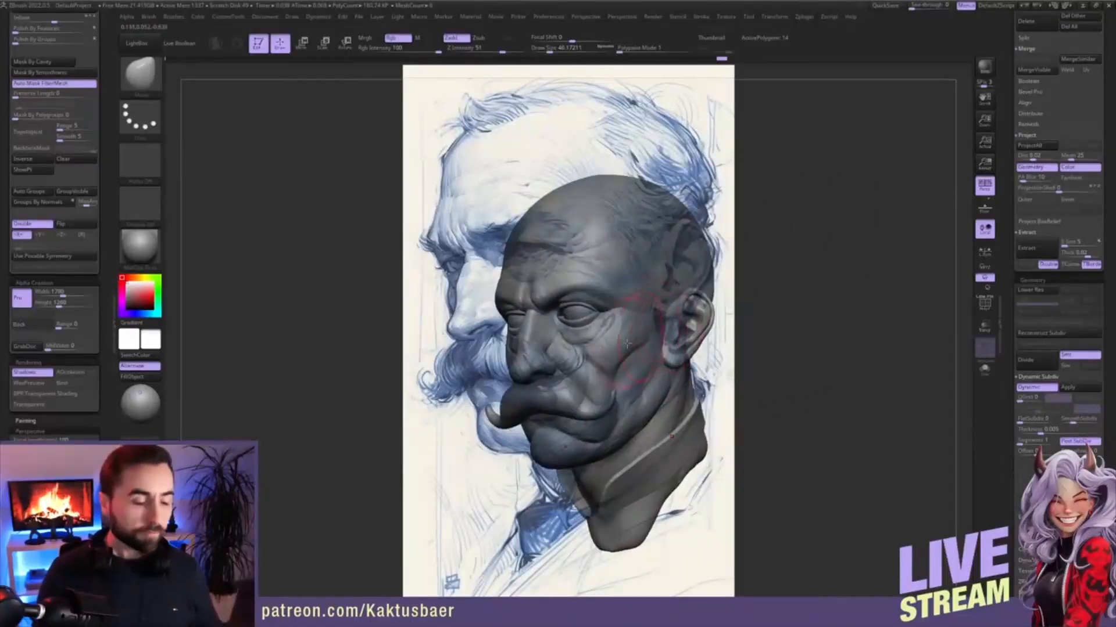
key(shift)
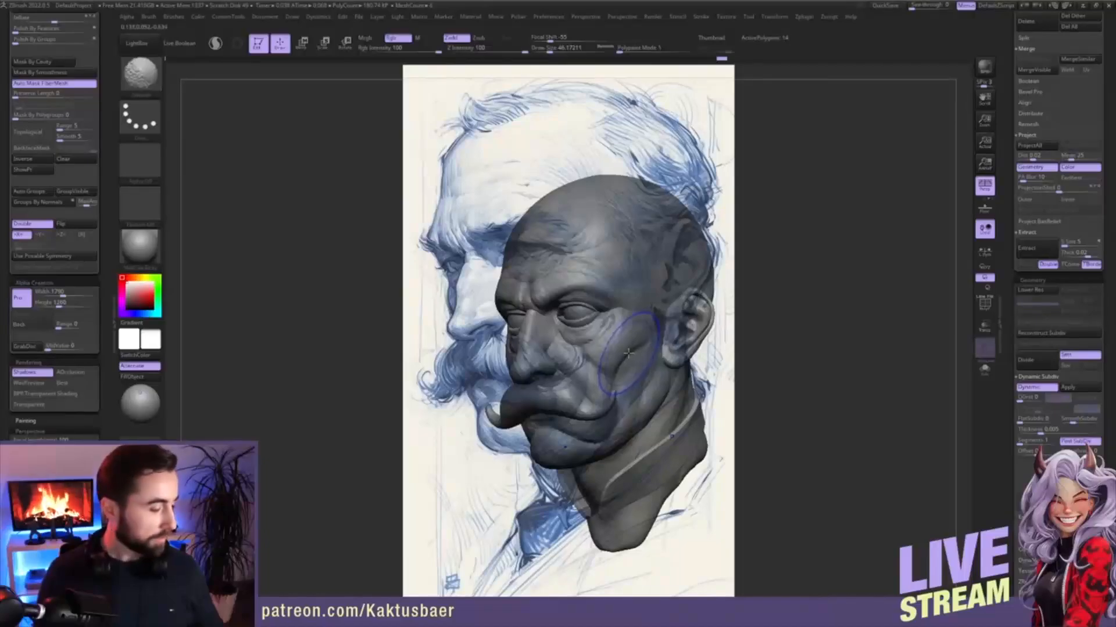
mouse_move(628, 359)
right_down()
mouse_move(681, 378)
mouse_move(680, 460)
right_up()
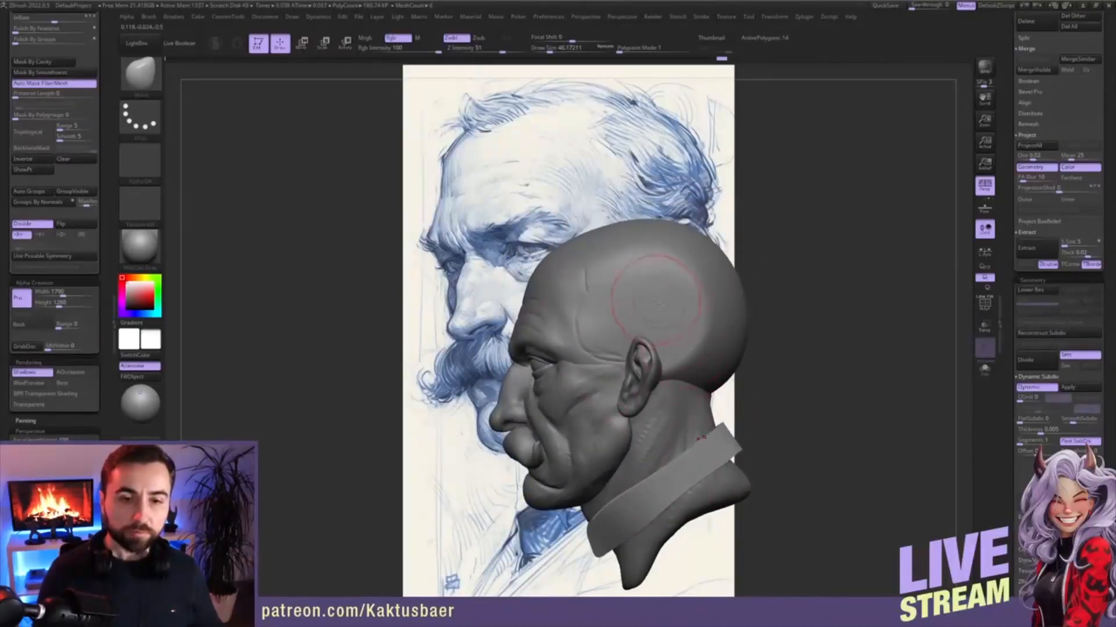
right_drag(651, 301, 658, 296)
alt+click(659, 297)
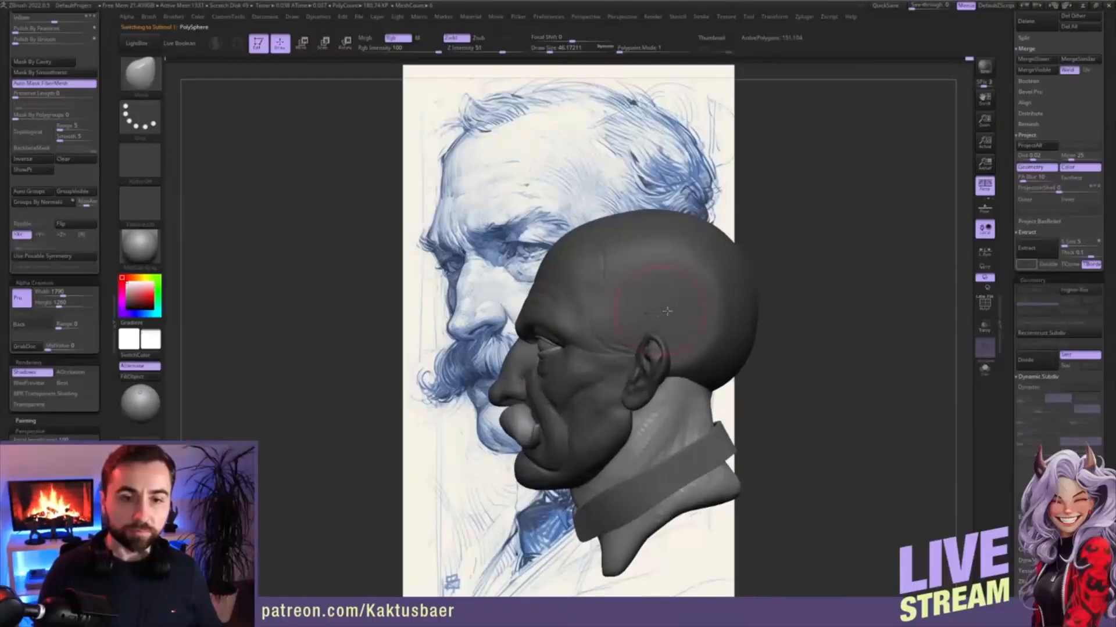
- Isolate the cranium, mask it along the hairline around the temple and back of the skull, and show the full head again
ctrl+shift+click(690, 292)
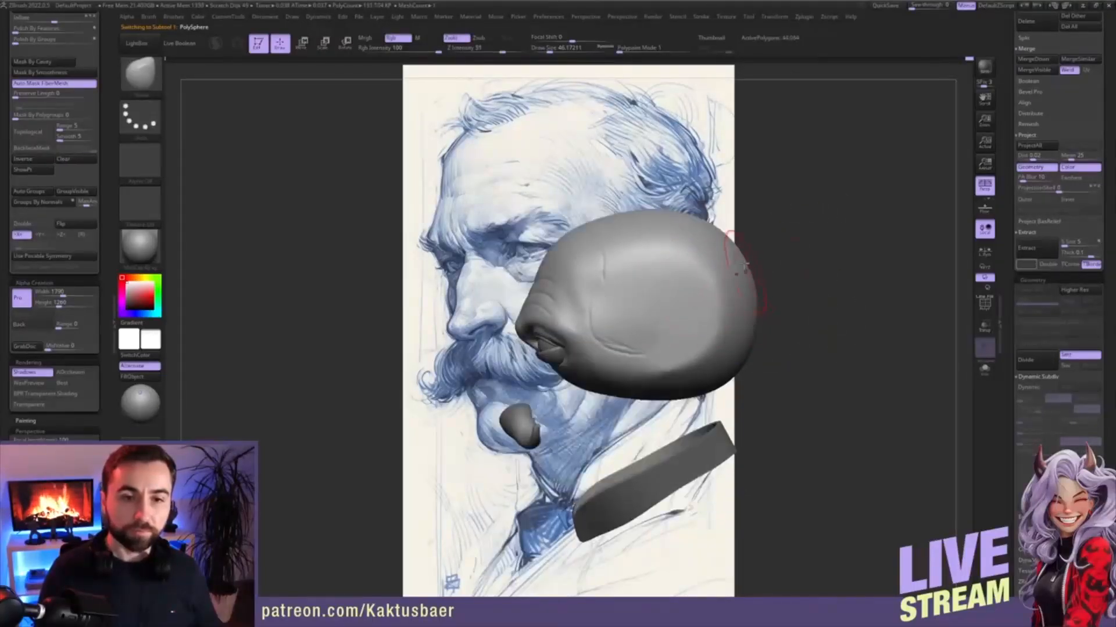
mouse_move(796, 190)
ctrl+mouse_down()
mouse_move(662, 197)
mouse_move(540, 244)
mouse_move(596, 246)
mouse_move(589, 306)
mouse_move(608, 331)
mouse_move(645, 348)
mouse_move(788, 355)
ctrl+mouse_up()
mouse_move(721, 357)
alt+right_down()
mouse_move(820, 398)
mouse_move(814, 411)
mouse_move(764, 359)
alt+right_up()
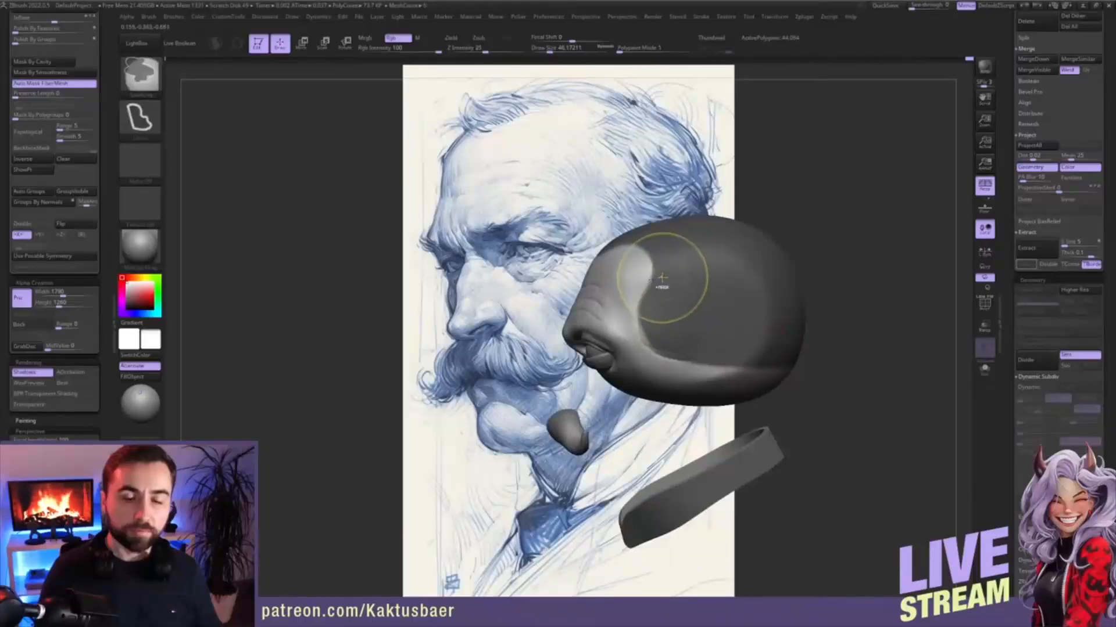
mouse_move(784, 191)
ctrl+shift+mouse_down()
mouse_move(685, 202)
mouse_move(587, 273)
mouse_move(619, 317)
mouse_move(637, 378)
mouse_move(780, 390)
mouse_move(856, 349)
ctrl+shift+mouse_up()
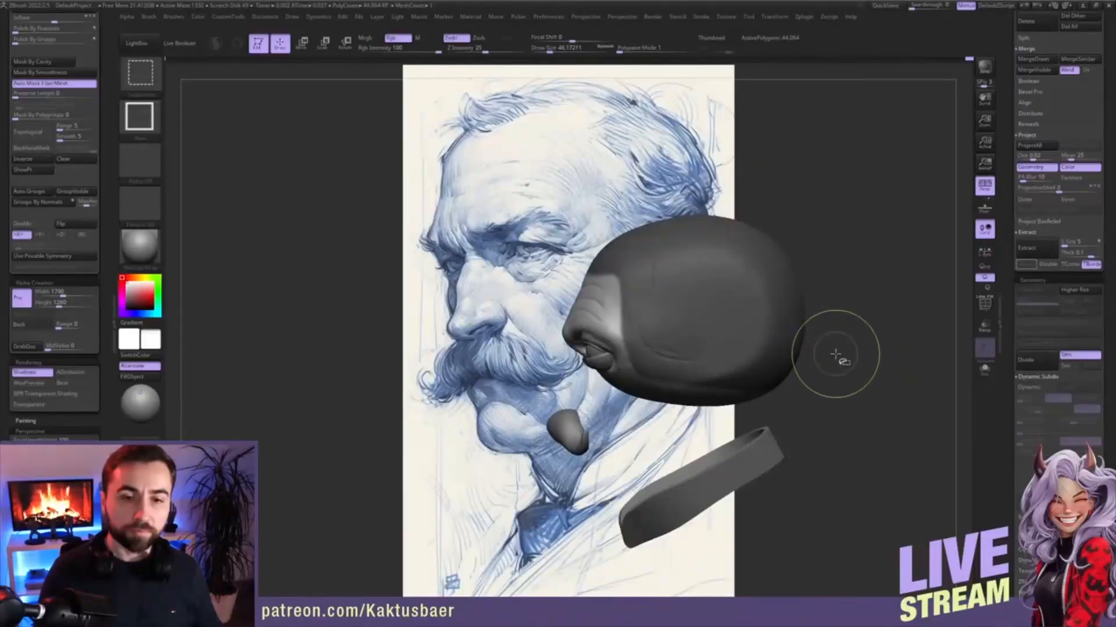
ctrl+shift+click(840, 358)
alt+right_drag(753, 344, 744, 319)
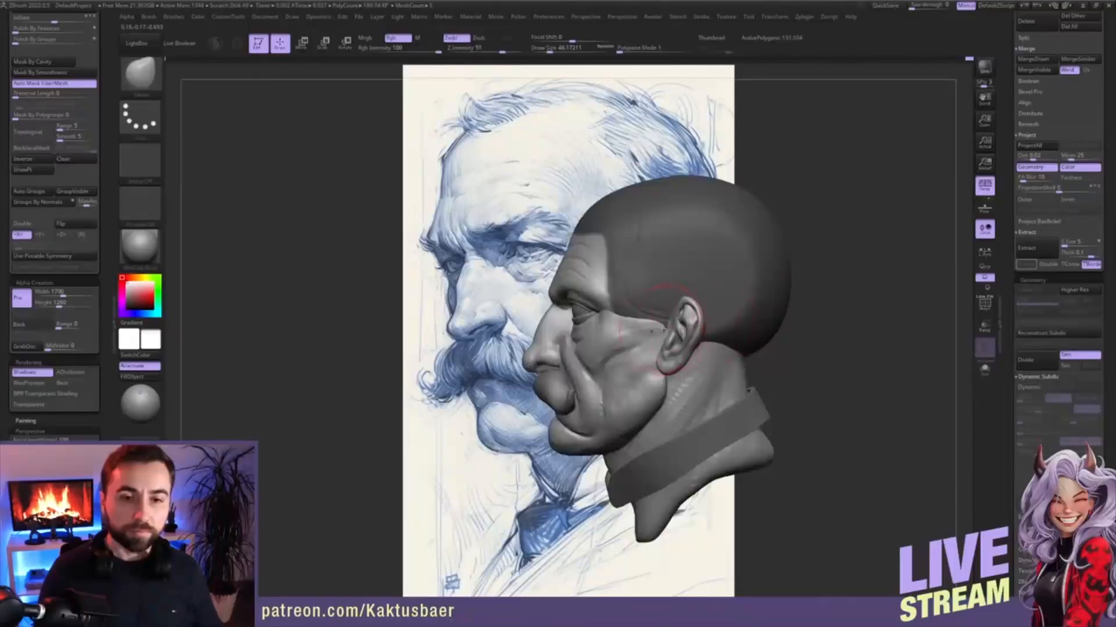
- Set the extraction thickness to 0, try to extract a shell from the masked scalp, and clear the mask
right_drag(664, 330, 705, 328)
drag(1009, 339, 1008, 354)
click(1071, 268)
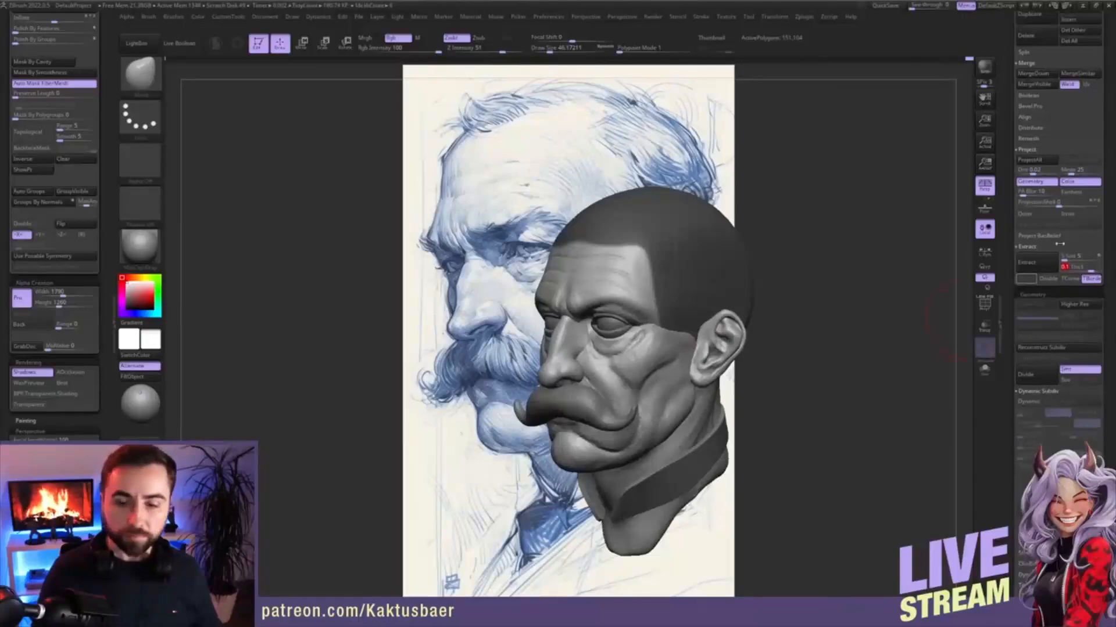
click(1050, 265)
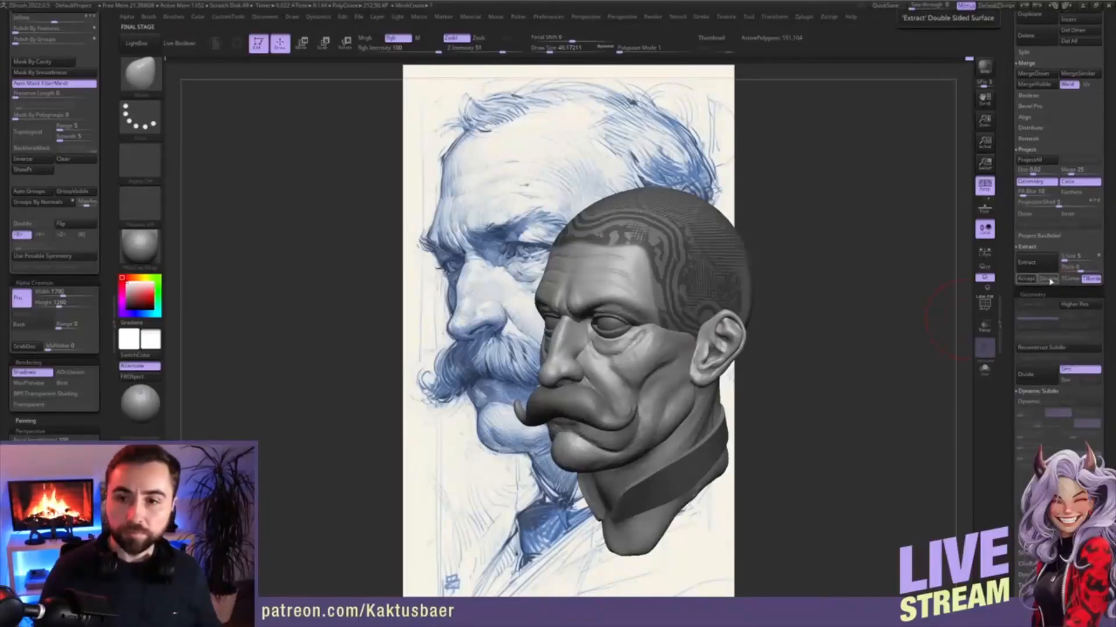
click(1030, 279)
ctrl+drag(812, 268, 805, 284)
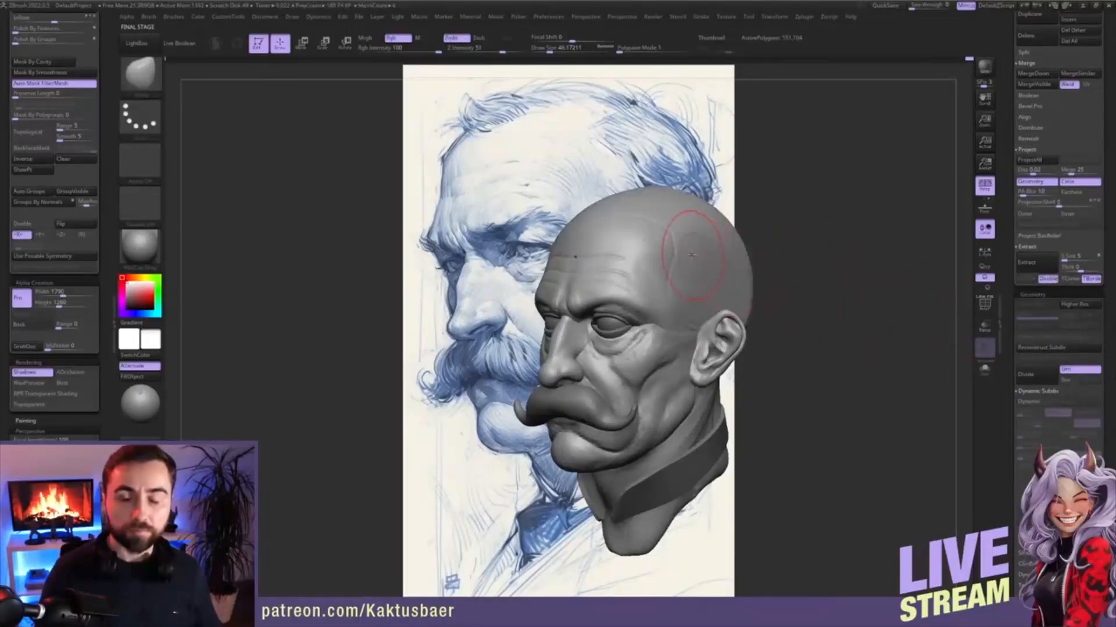
- Switch to the ClayBuildup brush at about size 20 and check the head mesh alone in solo mode
right_drag(691, 255, 643, 295)
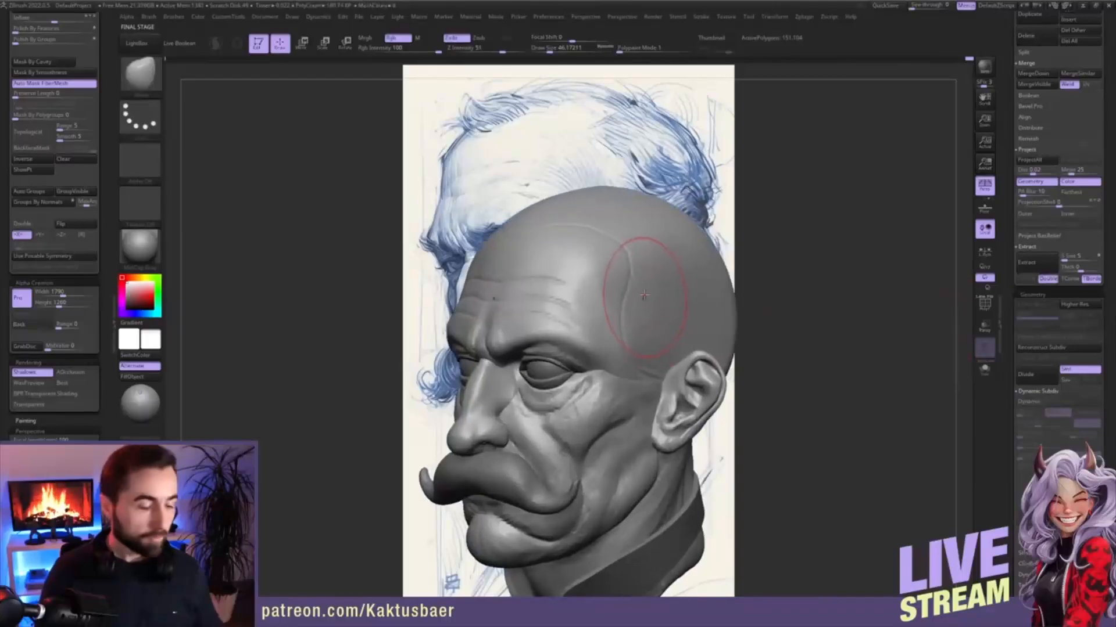
key(b)
key(c)
key(b)
key(s)
drag(649, 279, 632, 276)
key(alt+s)
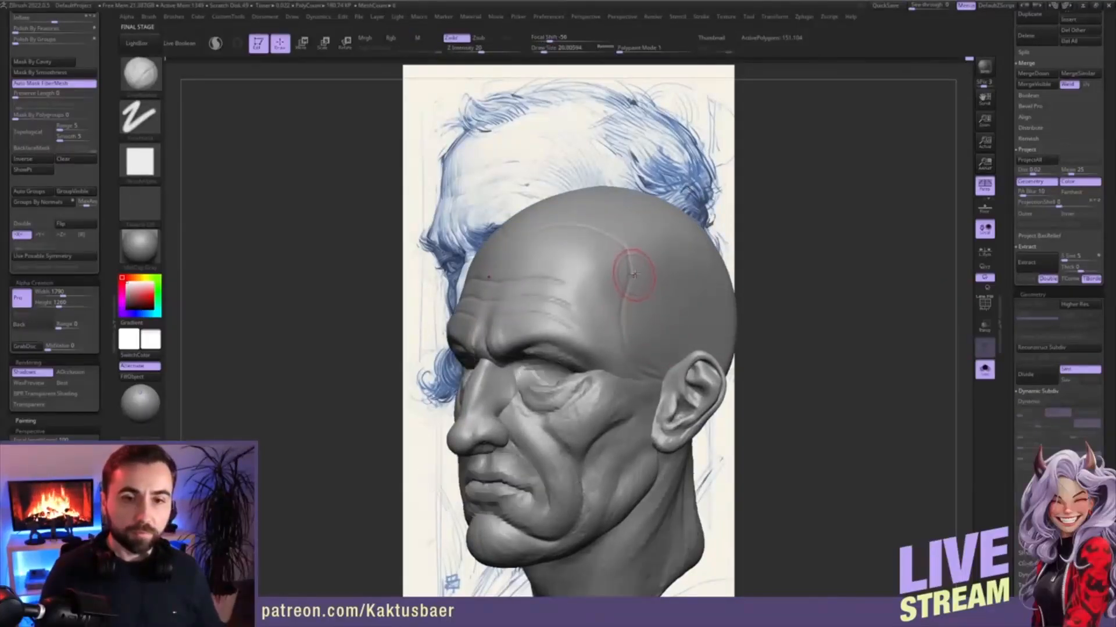
key(alt+s)
- Restore the scalp mask from the undo history and extract it as a new hair shell subtool
scroll(1027, 217, up, 10)
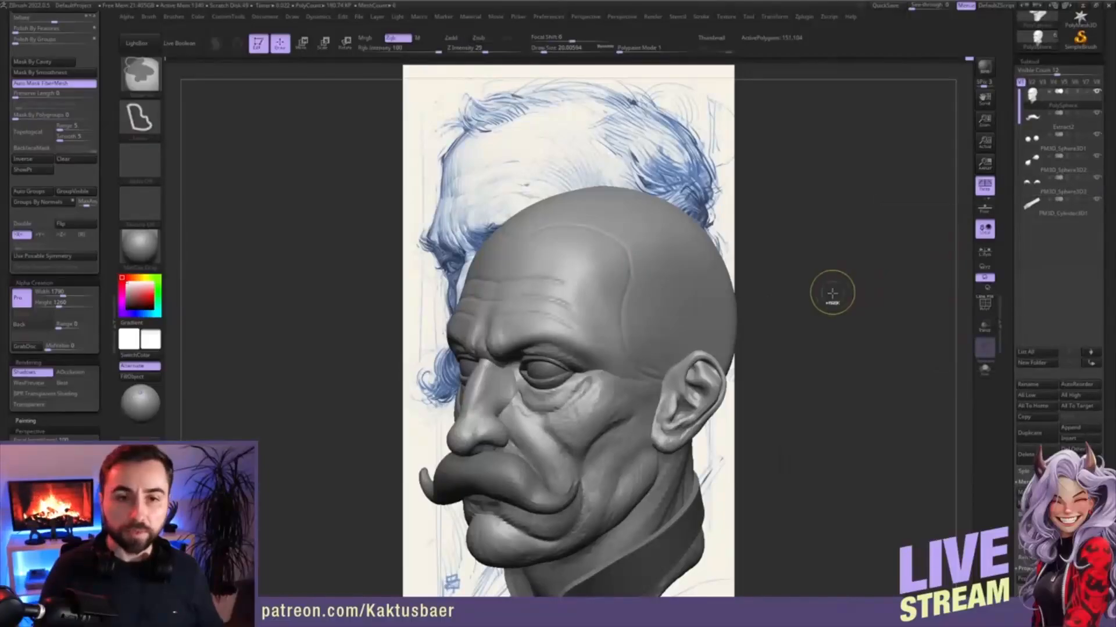
key(ctrl+z)
key(ctrl+z)
key(ctrl+shift+z)
key(ctrl+shift+z)
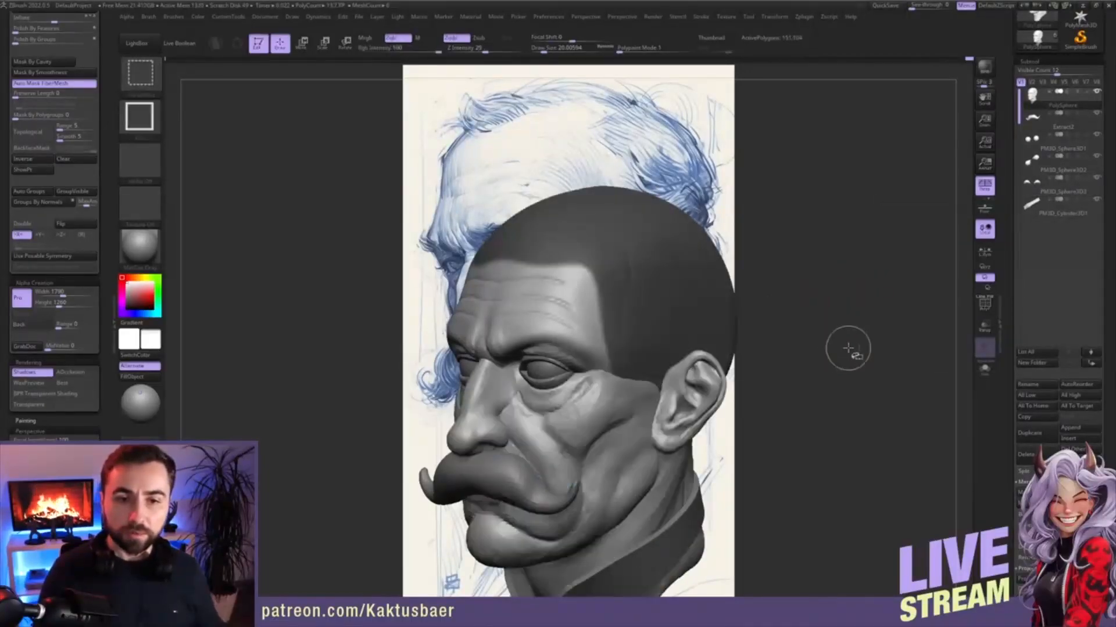
scroll(1038, 407, down, 10)
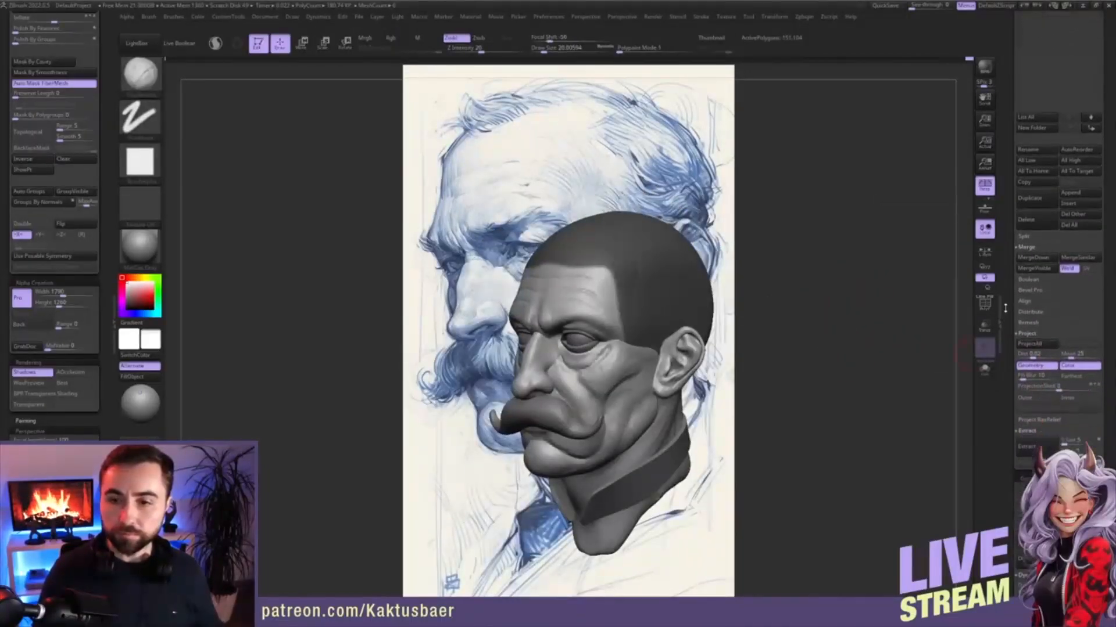
click(1025, 434)
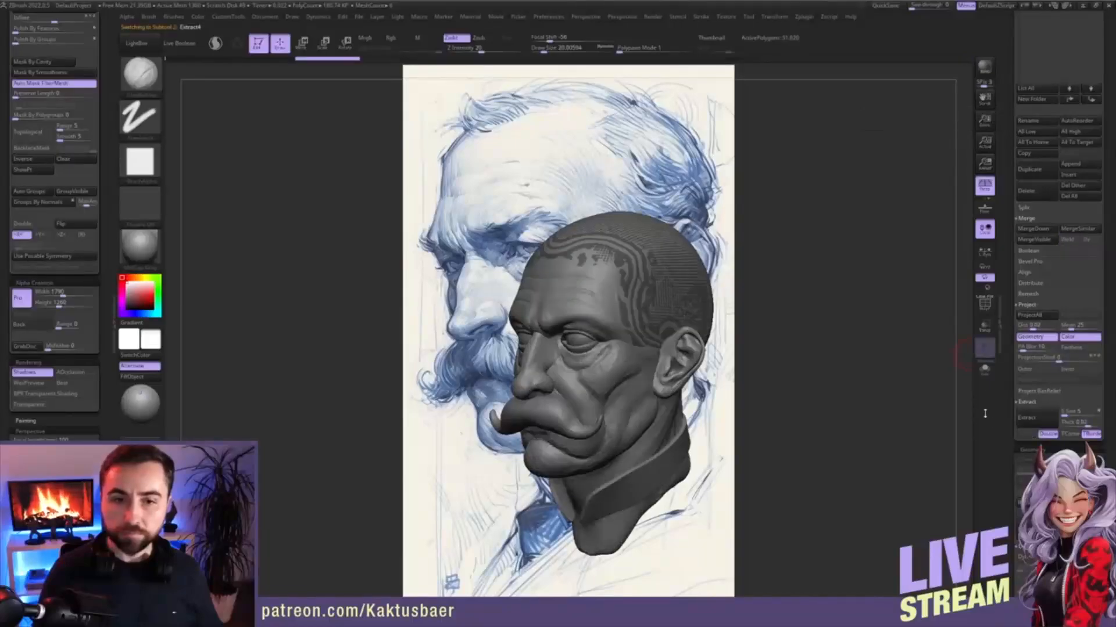
- Isolate the extracted scalp shell in solo mode and display its wireframe up close
mouse_move(756, 344)
mouse_down()
mouse_move(684, 321)
mouse_move(741, 322)
mouse_up()
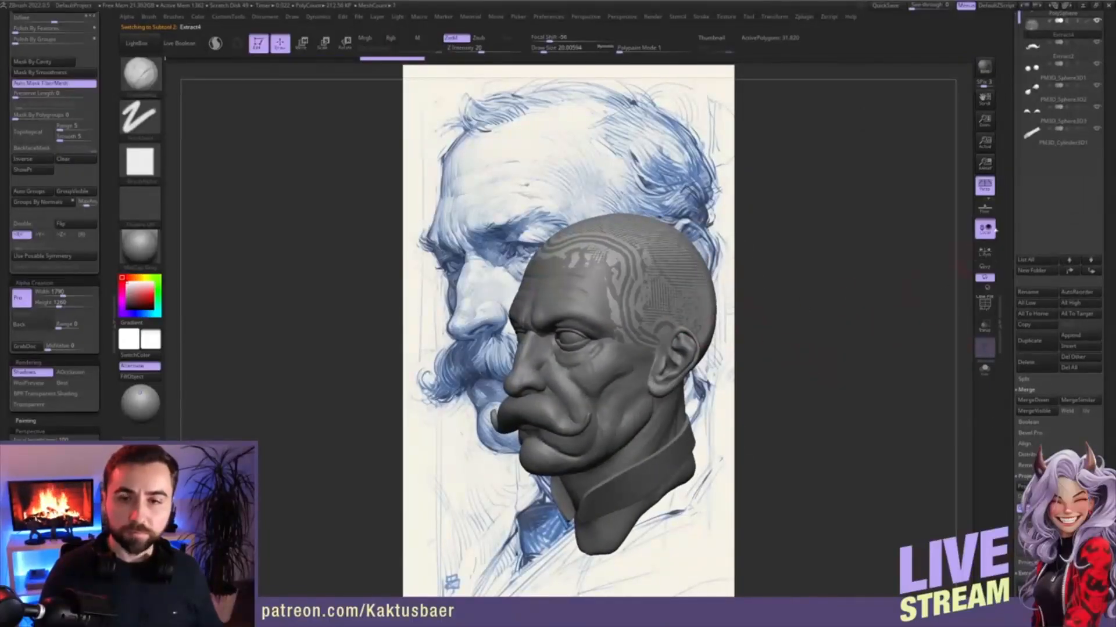
drag(1014, 170, 1013, 270)
mouse_move(637, 346)
right_down()
mouse_move(647, 345)
mouse_move(632, 343)
right_up()
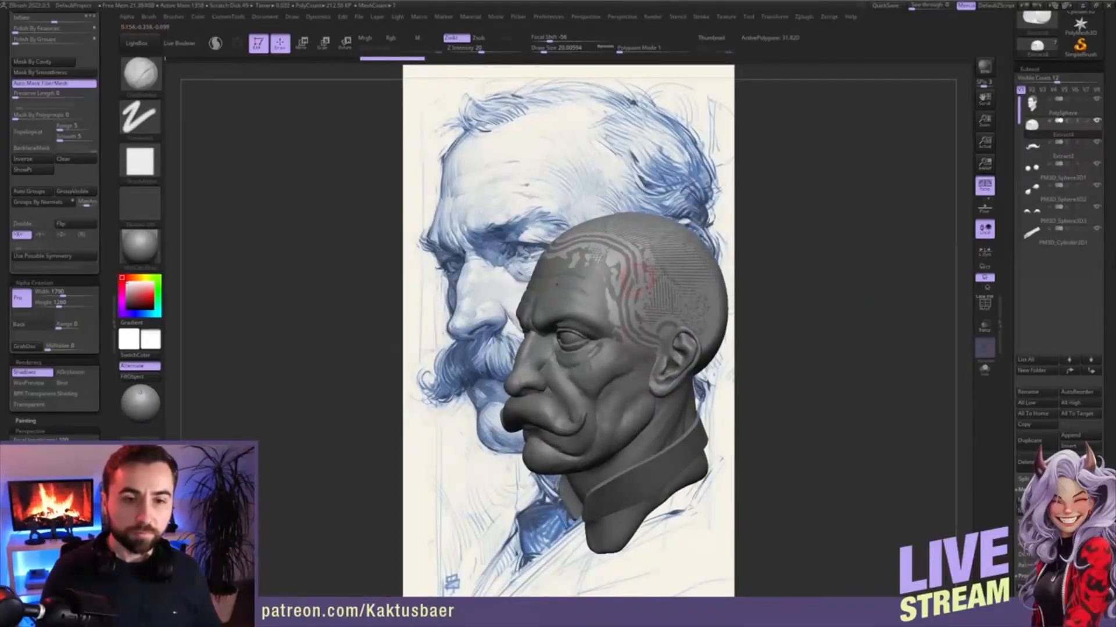
key(alt+s)
click(984, 308)
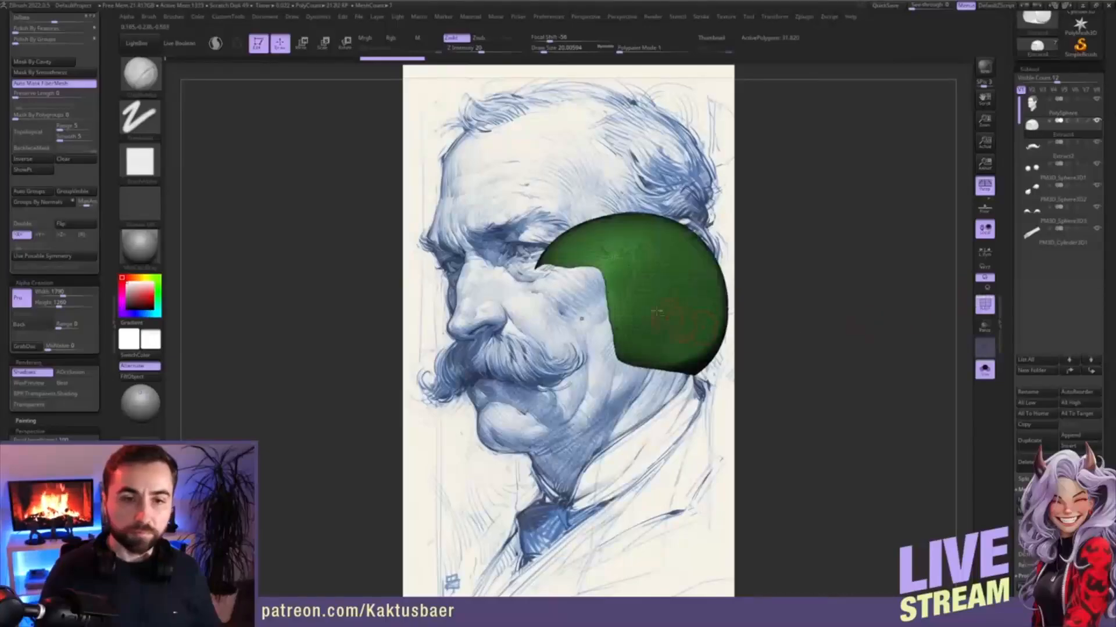
ctrl+right_drag(668, 316, 675, 450)
mouse_move(665, 364)
alt+right_down()
mouse_move(727, 386)
mouse_move(709, 314)
alt+right_up()
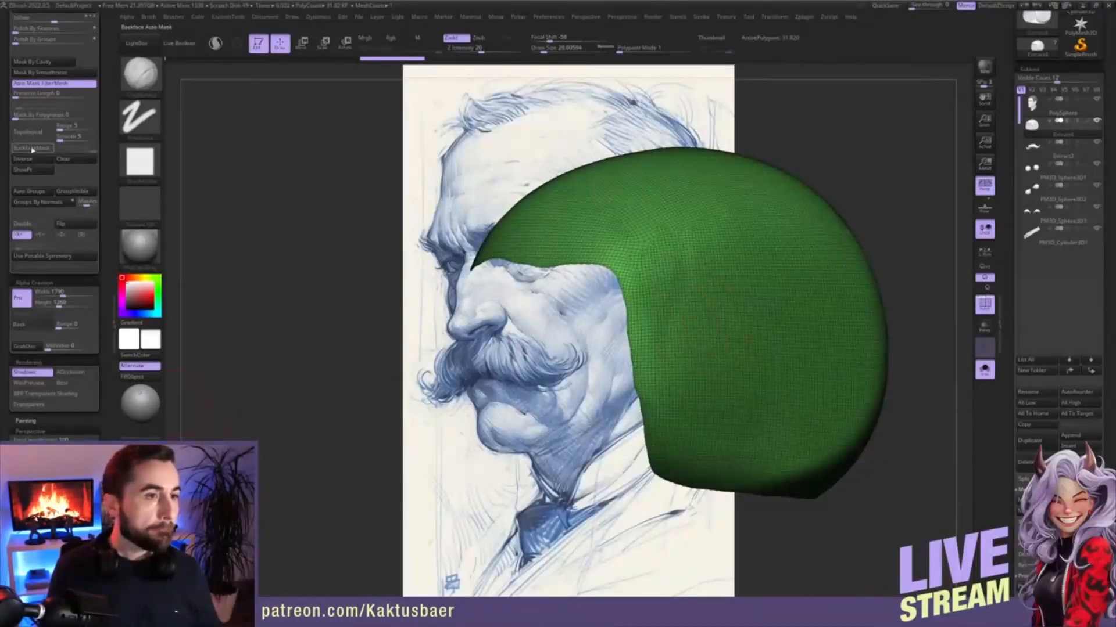
- Retopologize the scalp shell with ZRemesher at a target polygon count of 1 and compare it with the head surface
drag(104, 74, 109, 131)
click(43, 134)
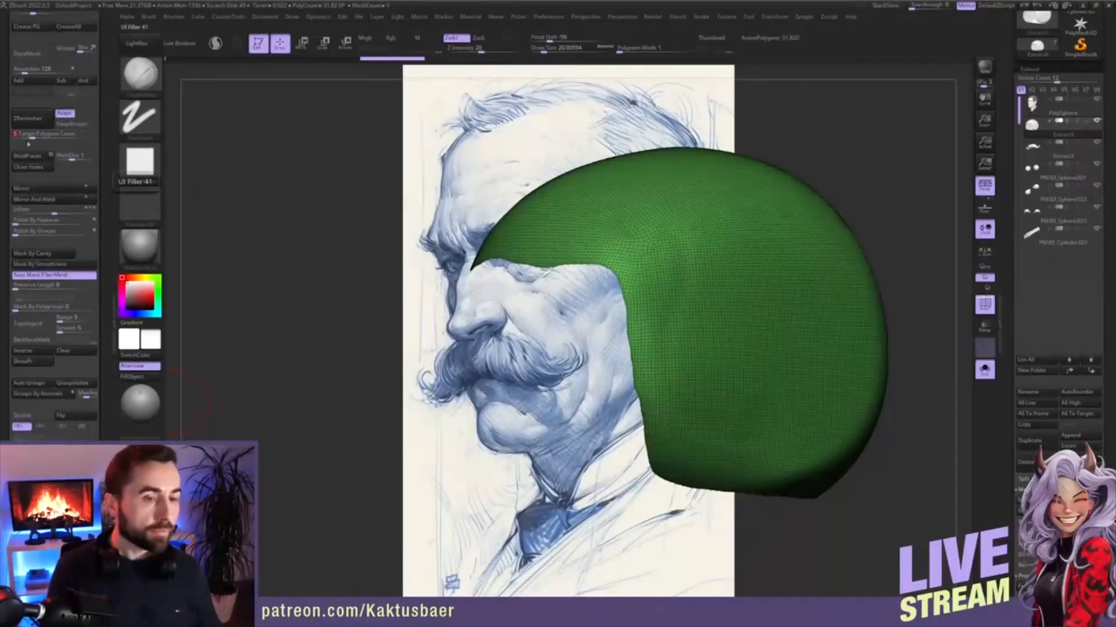
text(1)
click(28, 118)
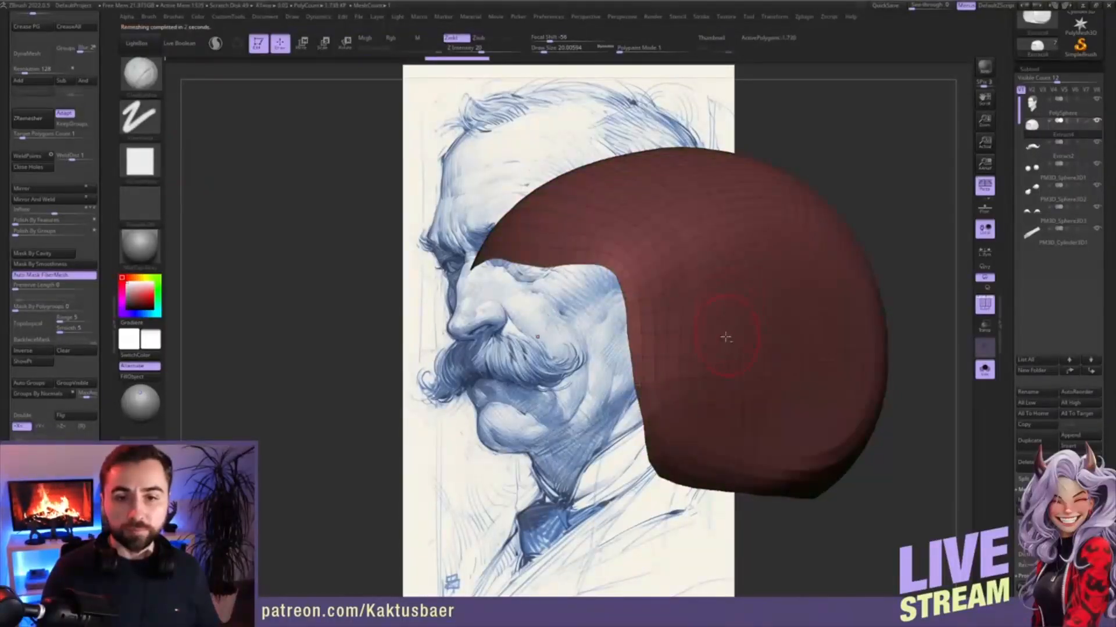
key(ctrl+z)
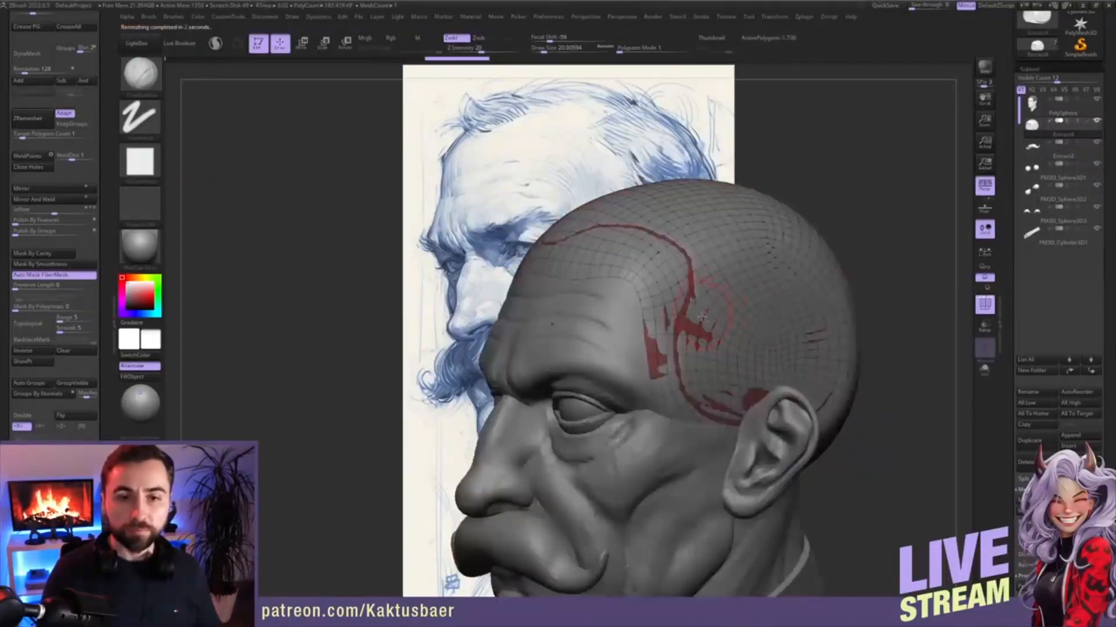
key(ctrl+shift+z)
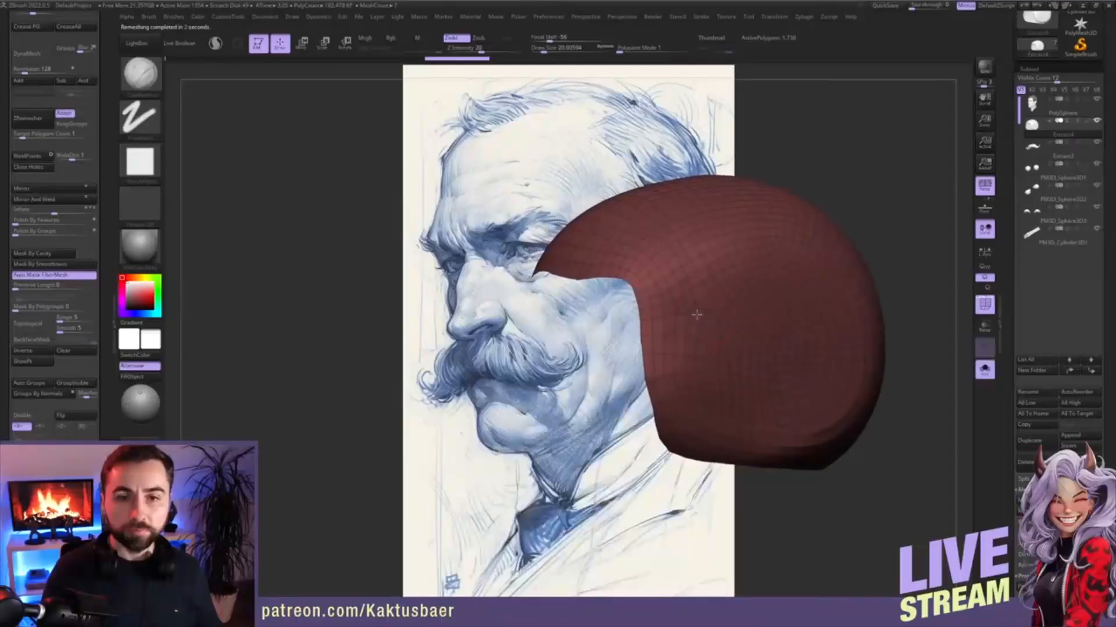
right_drag(691, 315, 679, 340)
- Switch to the ZModeler brush and choose the Crease edge action for the scalp shell's open border
key(b)
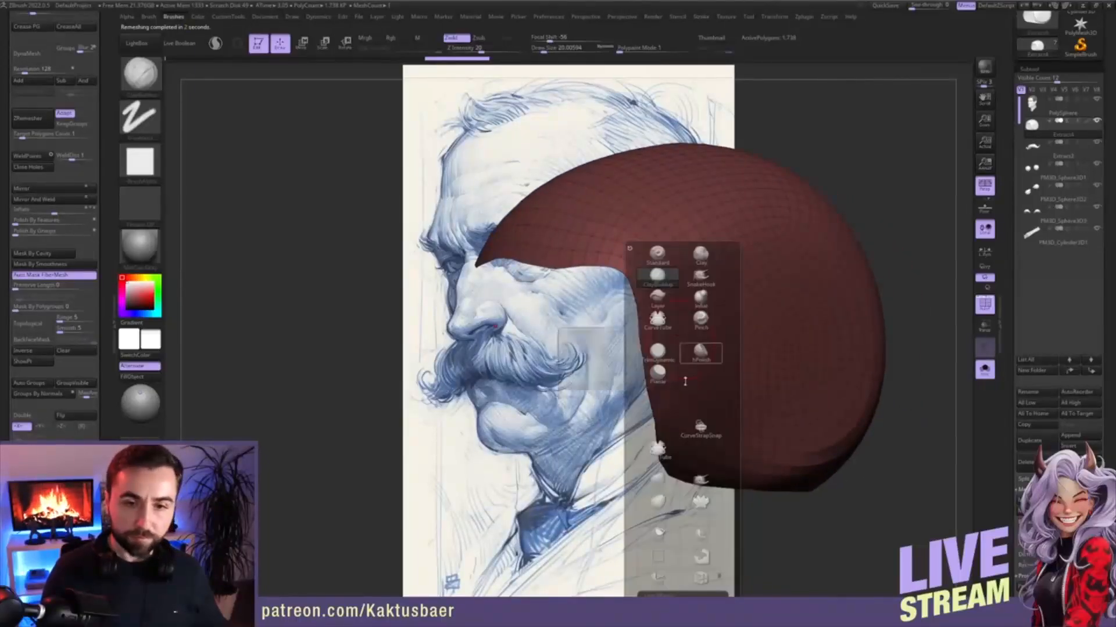
key(m)
key(t)
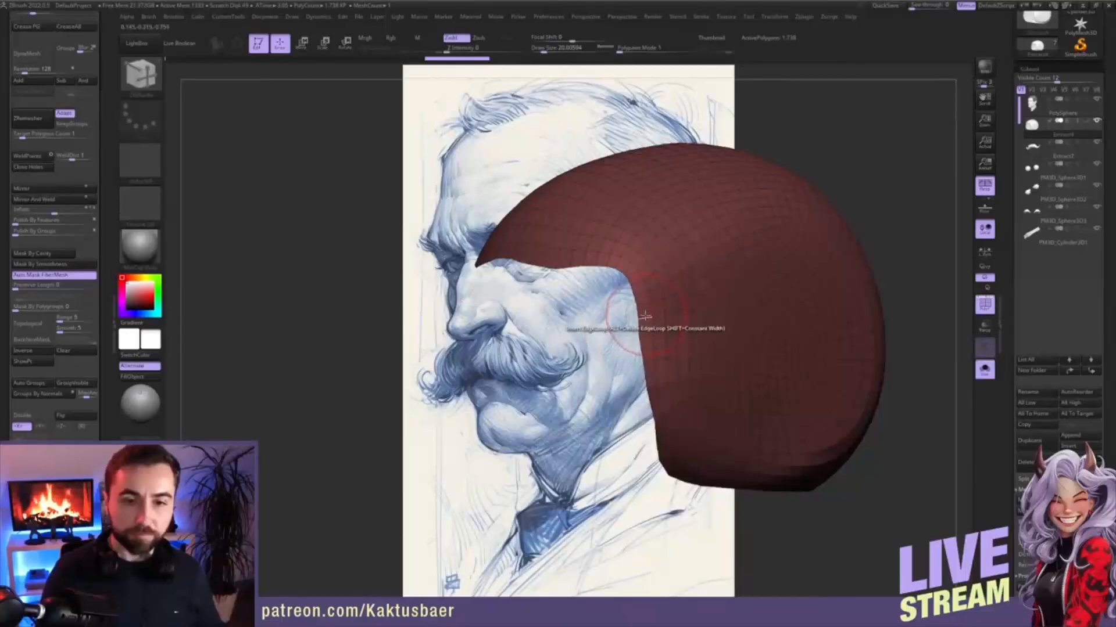
key(space)
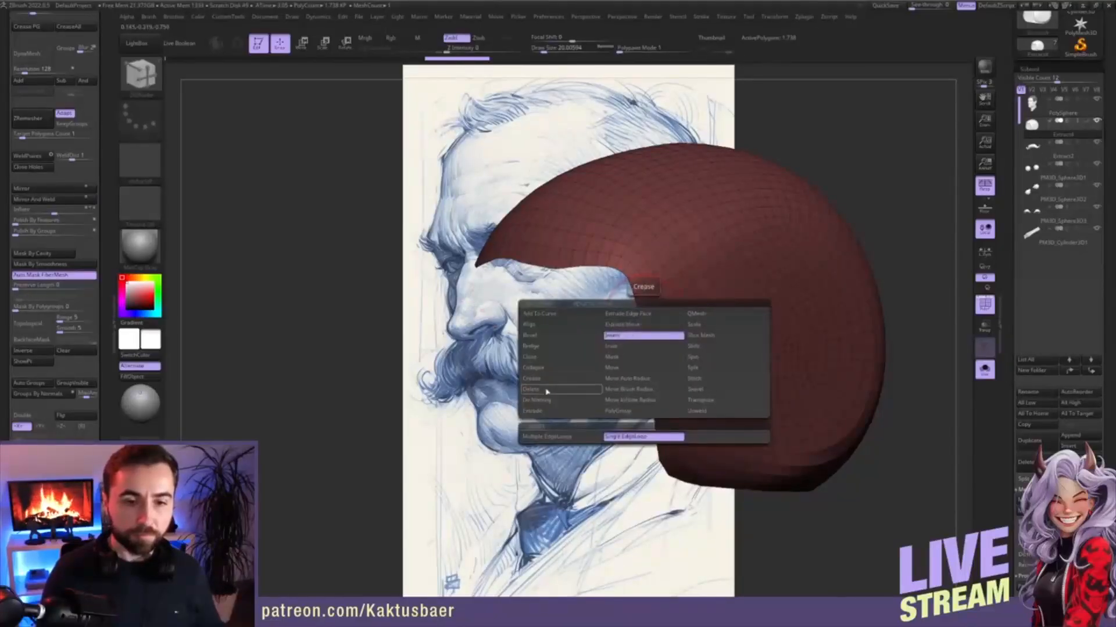
click(538, 359)
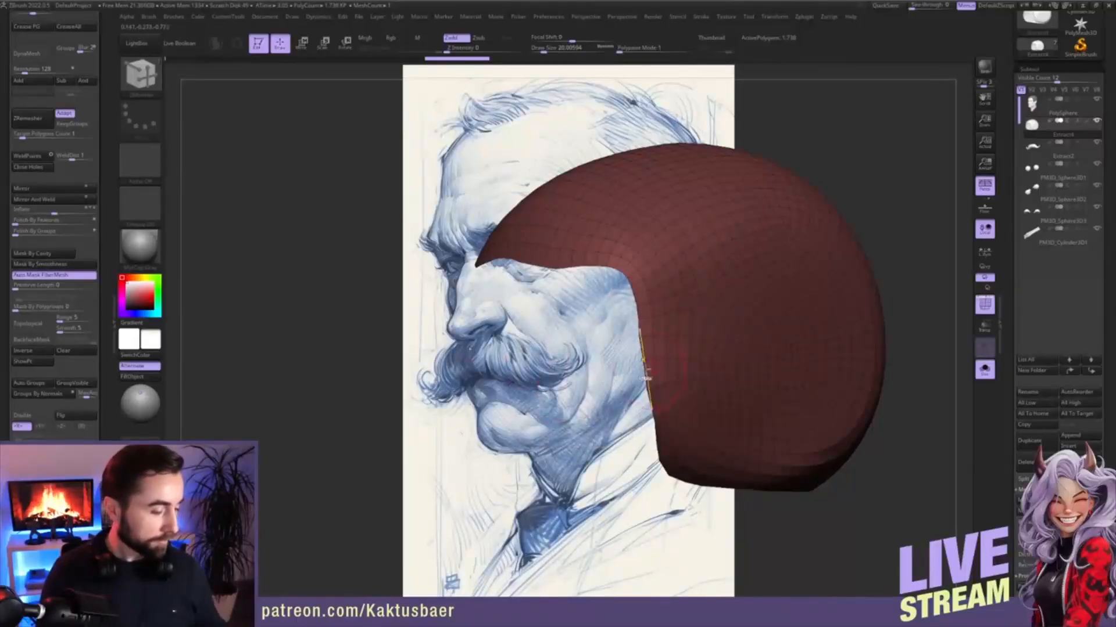
- Subdivide the scalp shell twice and leave solo mode to show it on the full head
key(ctrl+shift+z)
key(ctrl+shift+z)
key(alt+s)
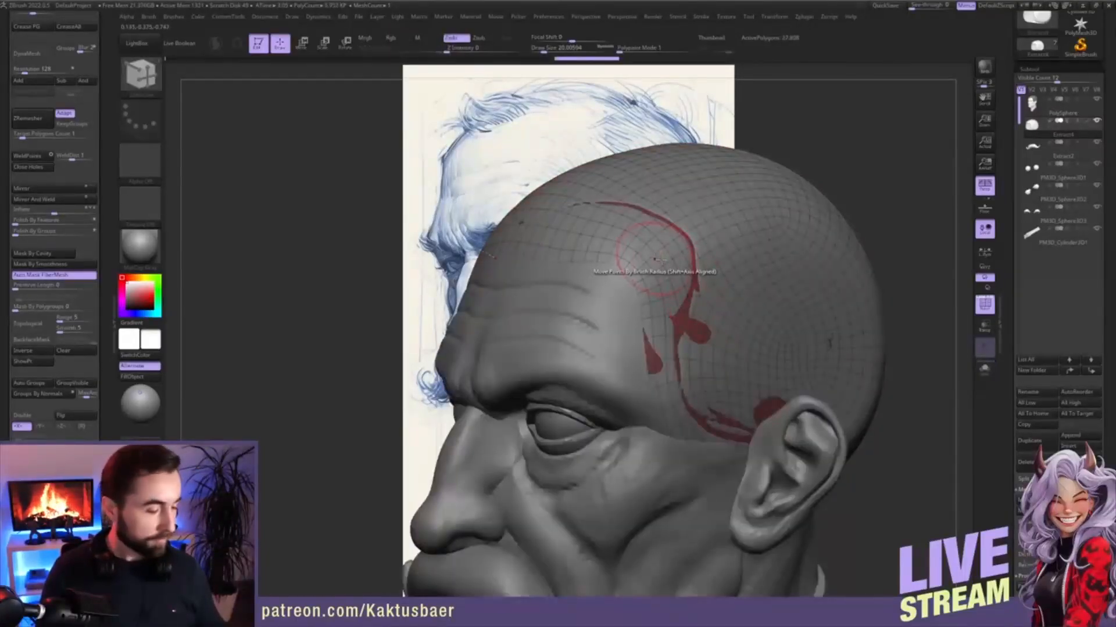
- Build up a clay mass along the front hairline of the scalp shell with the ClayBuildup brush
key(b)
key(c)
key(b)
mouse_move(658, 260)
right_down()
mouse_move(605, 278)
mouse_move(554, 256)
right_up()
key(s)
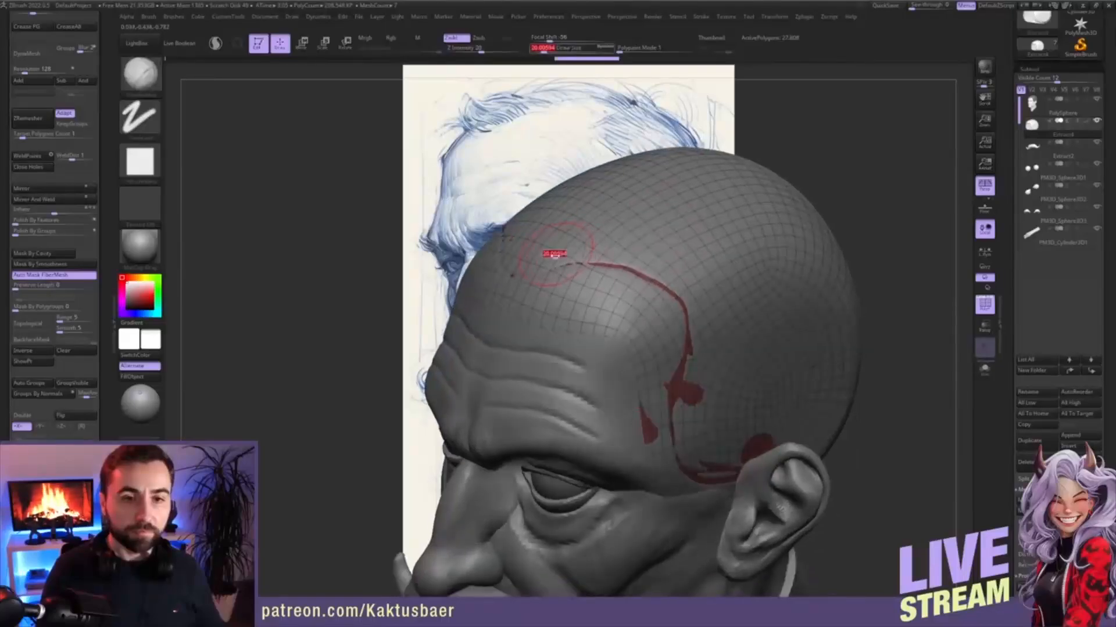
mouse_move(554, 256)
mouse_down()
mouse_move(574, 239)
mouse_move(552, 232)
mouse_move(581, 226)
mouse_move(673, 261)
mouse_move(662, 274)
mouse_up()
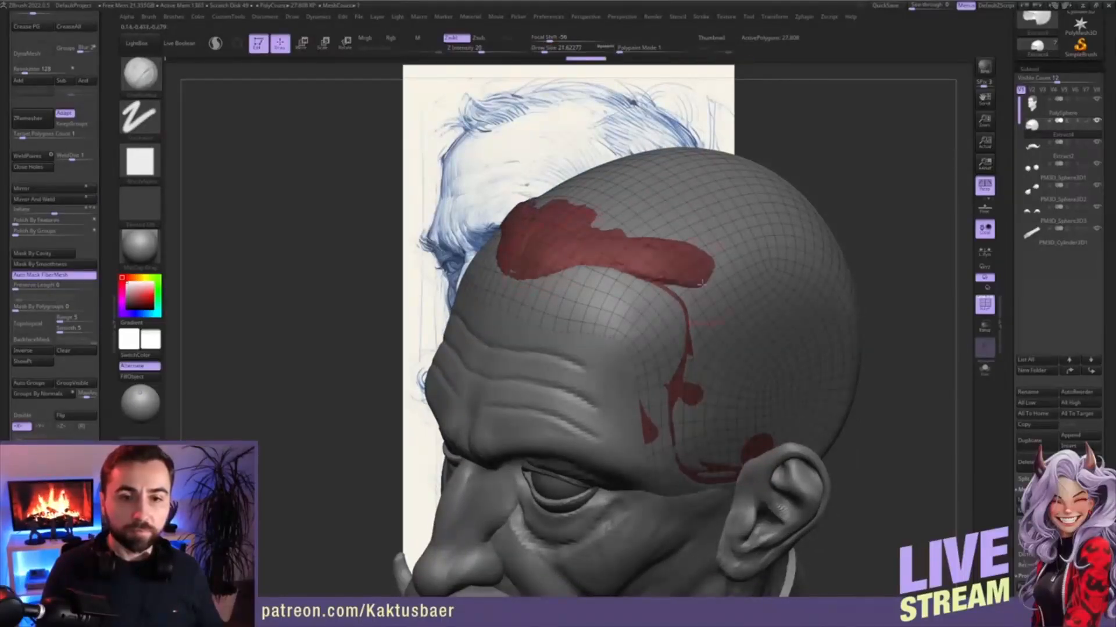
- Extend the clay buildup from the front hairline down the temple toward the top of the ear
right_drag(923, 444, 850, 408)
mouse_move(683, 284)
mouse_down()
mouse_move(697, 311)
mouse_move(659, 465)
mouse_move(746, 462)
mouse_up()
right_drag(747, 462, 699, 370)
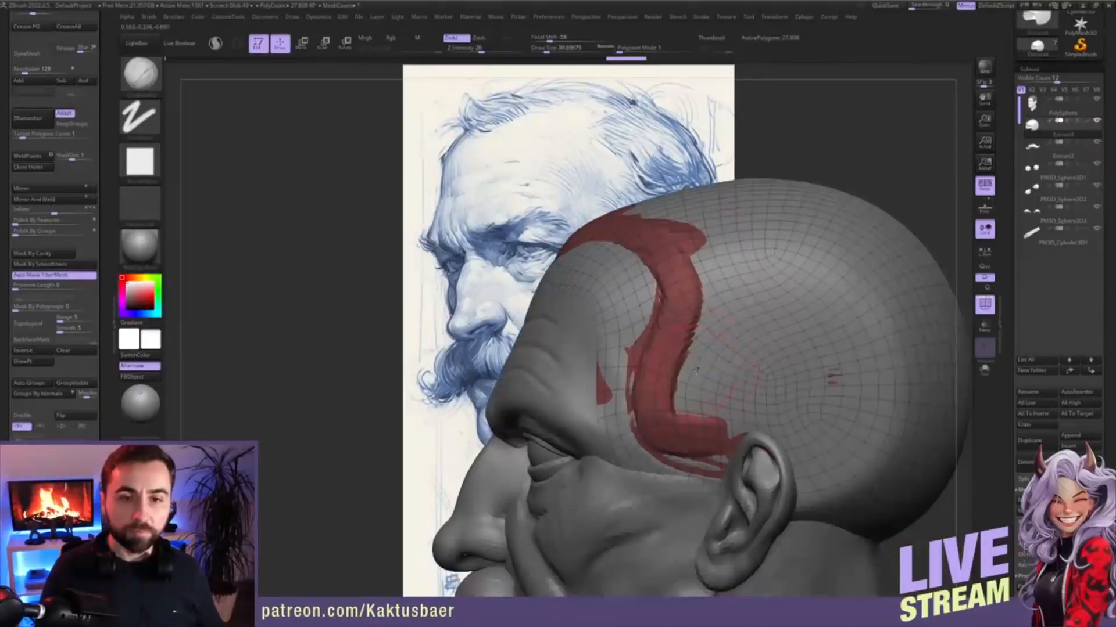
mouse_move(696, 370)
mouse_down()
mouse_move(749, 415)
mouse_move(739, 454)
mouse_up()
alt+right_drag(754, 444, 730, 436)
- Turn off the wireframe and lay diagonal hair clumps on the side of the scalp above the ear
click(984, 306)
mouse_move(668, 337)
mouse_down()
mouse_move(716, 377)
mouse_move(738, 308)
mouse_up()
drag(656, 343, 744, 265)
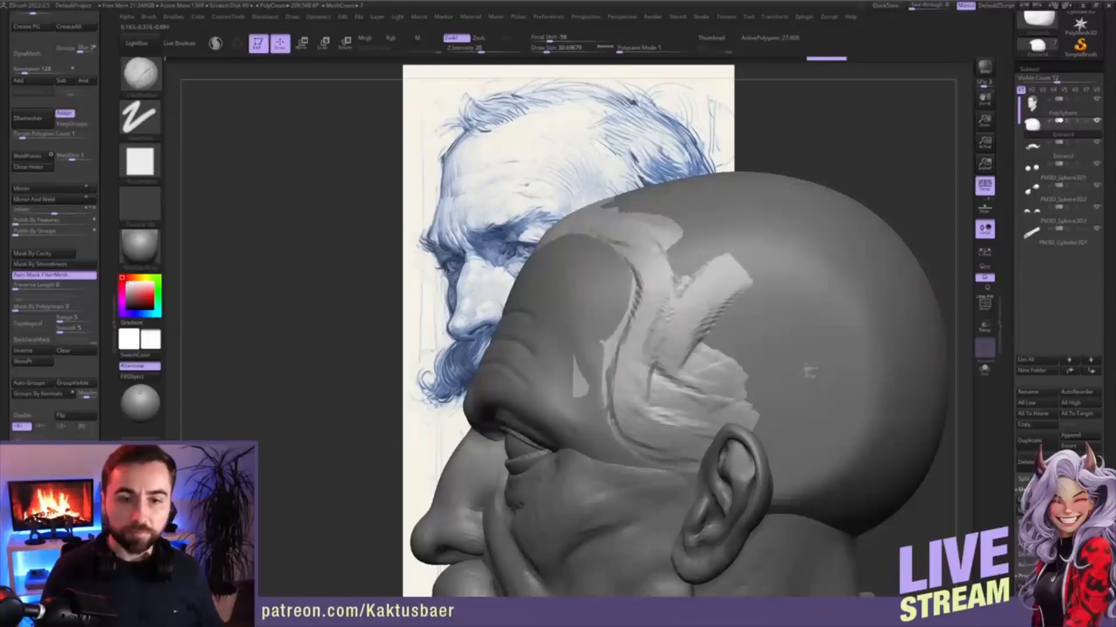
drag(691, 363, 770, 285)
drag(703, 416, 807, 308)
drag(764, 436, 845, 331)
drag(775, 477, 836, 413)
drag(651, 384, 761, 314)
mouse_move(770, 500)
ctrl+right_down()
mouse_move(761, 463)
mouse_move(709, 448)
ctrl+right_up()
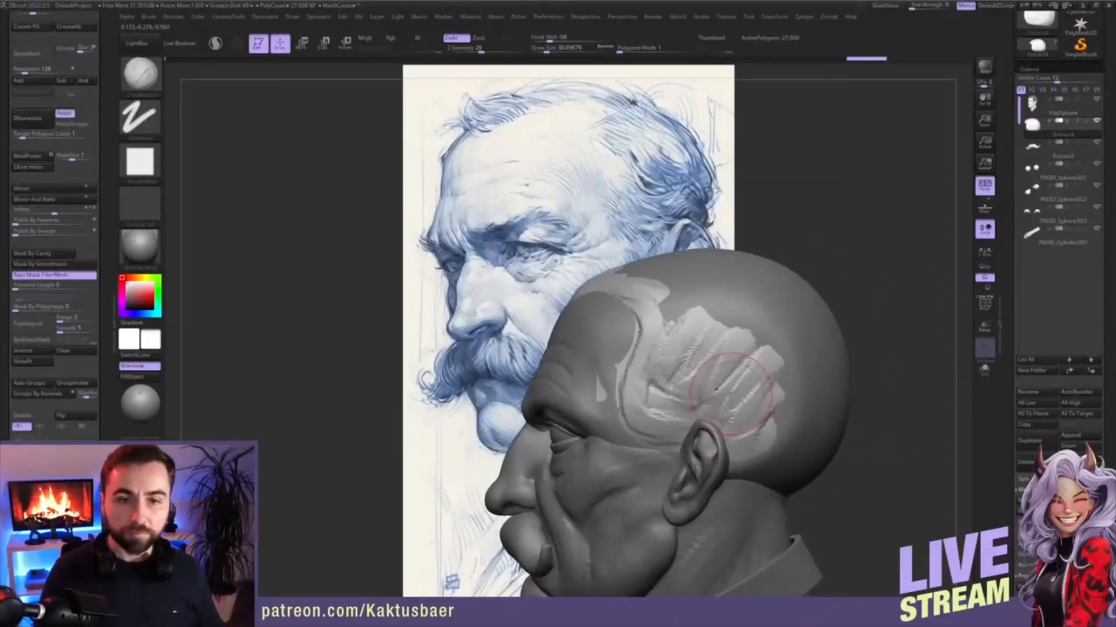
- Sweep ClayBuildup strokes backward across the side clumps, from the temple over the ear toward the back of the head
mouse_move(654, 356)
mouse_down()
mouse_move(674, 417)
mouse_move(727, 422)
mouse_move(741, 409)
mouse_up()
mouse_move(697, 360)
mouse_down()
mouse_move(781, 433)
mouse_move(764, 482)
mouse_up()
mouse_move(723, 403)
mouse_down()
mouse_move(782, 465)
mouse_move(802, 464)
mouse_up()
drag(752, 392, 822, 460)
drag(755, 372, 834, 439)
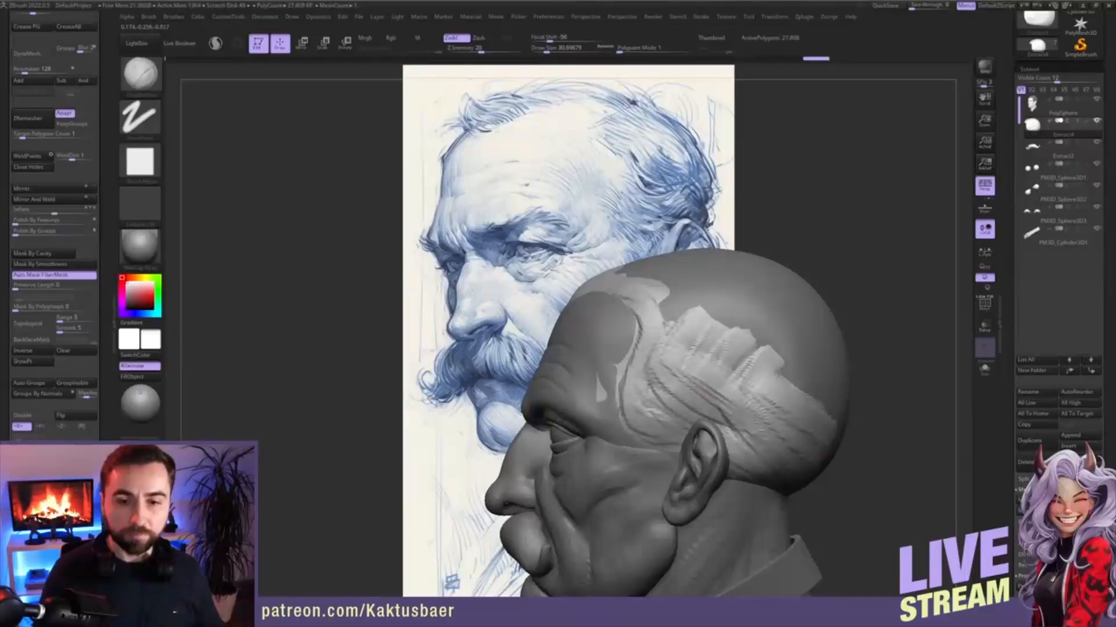
drag(738, 356, 831, 415)
drag(775, 355, 840, 420)
- Add combed-back hair strokes behind the ear and around the rear side of the scalp shell
mouse_move(828, 424)
alt+right_down()
mouse_move(765, 443)
mouse_move(680, 395)
alt+right_up()
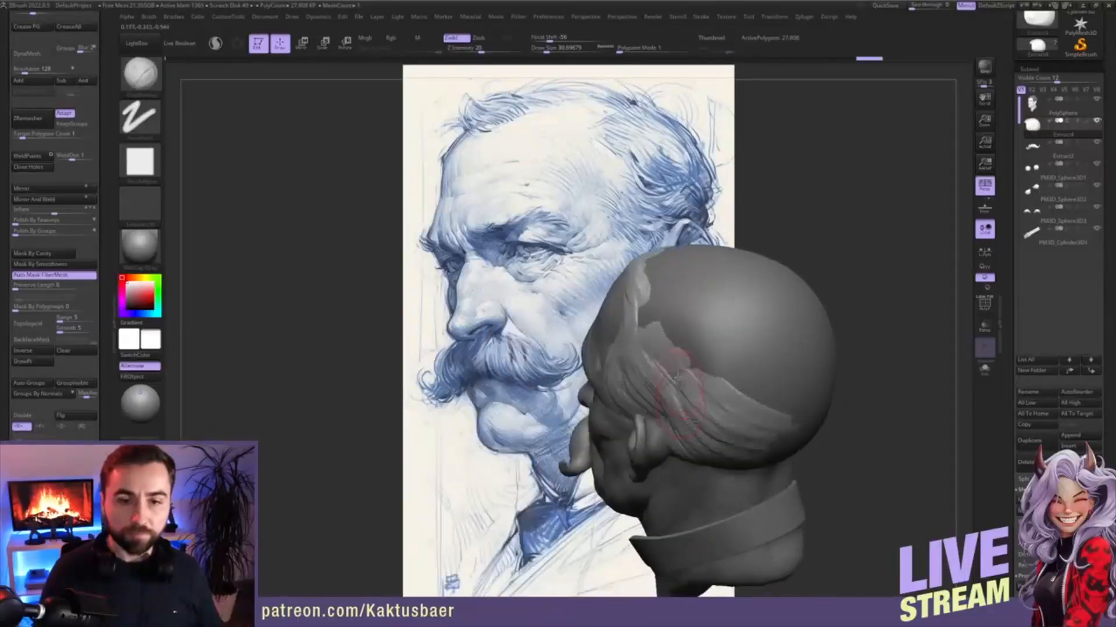
drag(646, 342, 691, 396)
drag(657, 346, 712, 397)
mouse_move(692, 343)
mouse_down()
mouse_move(733, 407)
mouse_move(756, 400)
mouse_up()
drag(745, 355, 776, 420)
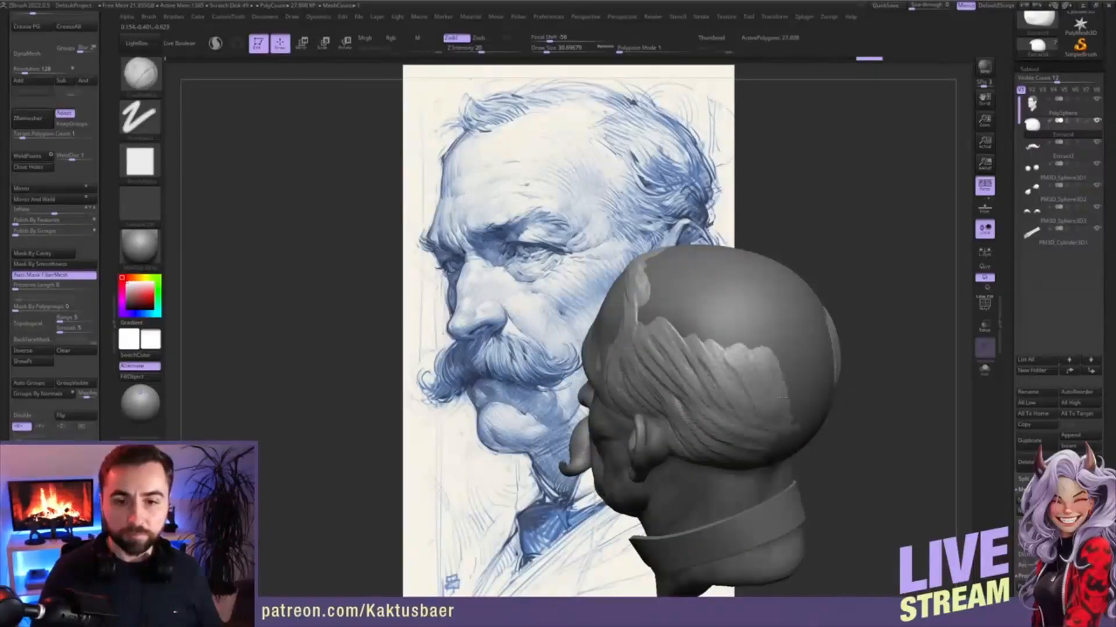
drag(778, 367, 787, 419)
- Fill the back of the scalp with downward ClayBuildup strokes that suggest hair flow
right_drag(770, 396, 706, 407)
drag(770, 387, 783, 474)
mouse_move(775, 381)
mouse_down()
mouse_move(797, 482)
mouse_move(808, 482)
mouse_up()
mouse_move(782, 364)
mouse_down()
mouse_move(805, 459)
mouse_move(810, 430)
mouse_move(777, 408)
mouse_up()
drag(716, 392, 761, 476)
mouse_move(721, 388)
mouse_down()
mouse_move(768, 448)
mouse_move(781, 436)
mouse_up()
mouse_move(781, 341)
mouse_down()
mouse_move(789, 401)
mouse_move(800, 401)
mouse_up()
drag(810, 342, 807, 410)
- Build combed-back hair strokes over the crown, from the front hairline toward the side of the head
mouse_move(791, 421)
right_down()
mouse_move(714, 410)
mouse_move(703, 380)
mouse_move(741, 372)
mouse_move(656, 387)
right_up()
mouse_move(568, 395)
mouse_down()
mouse_move(641, 313)
mouse_move(644, 284)
mouse_move(674, 319)
mouse_up()
drag(610, 393, 688, 338)
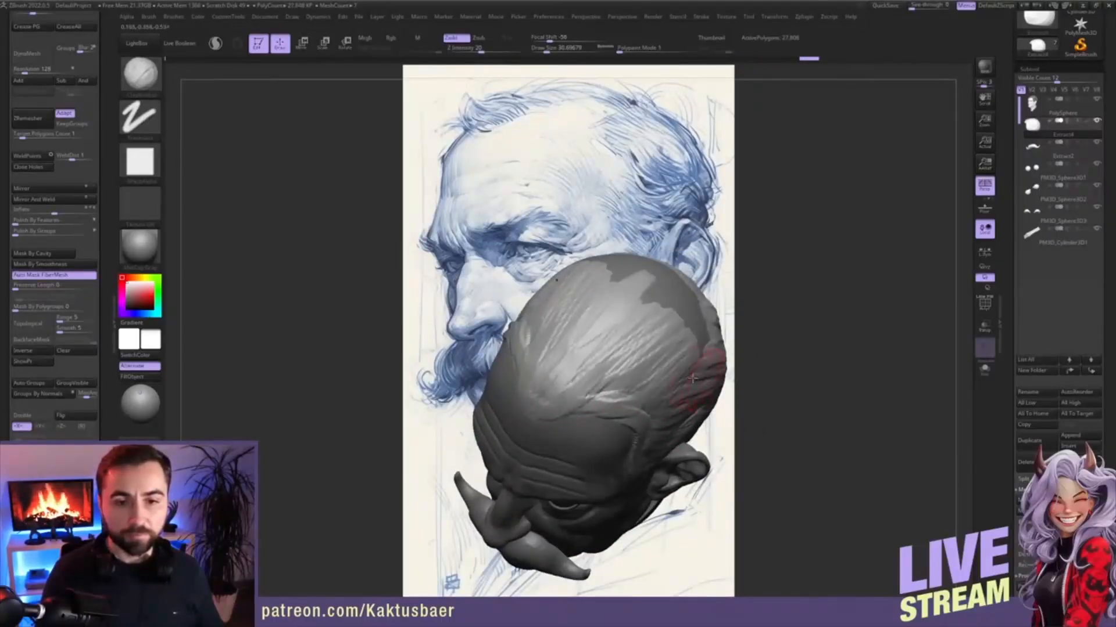
right_drag(683, 361, 723, 378)
drag(743, 380, 785, 365)
- Refine the hair edge at the temple and the centre of the front hairline with short clay strokes
mouse_move(656, 348)
right_down()
mouse_move(705, 330)
mouse_move(613, 416)
right_up()
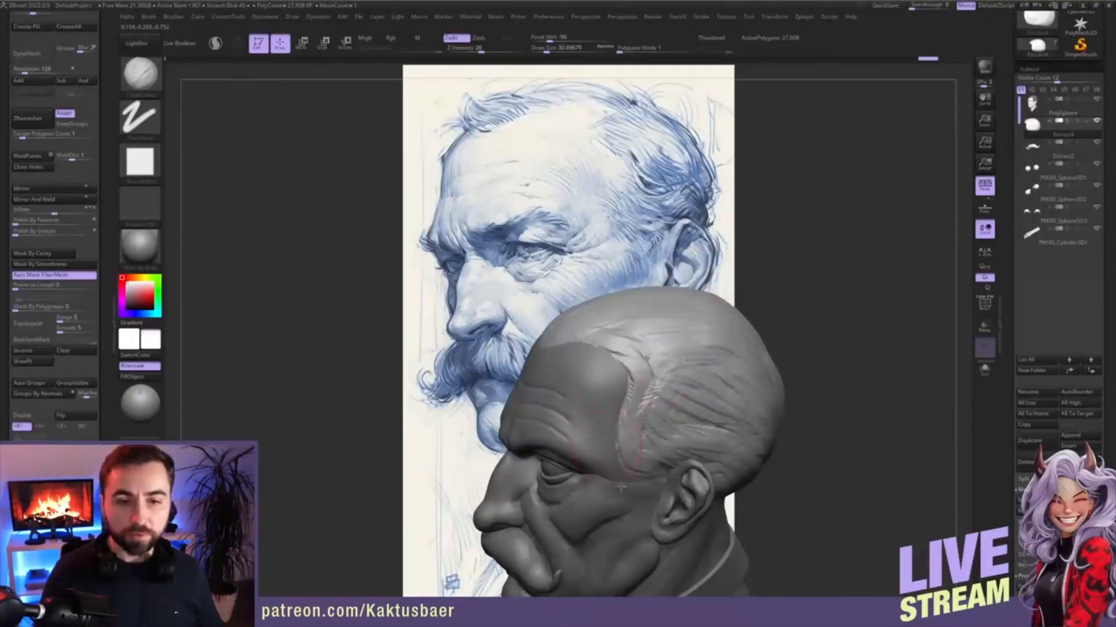
drag(649, 415, 642, 446)
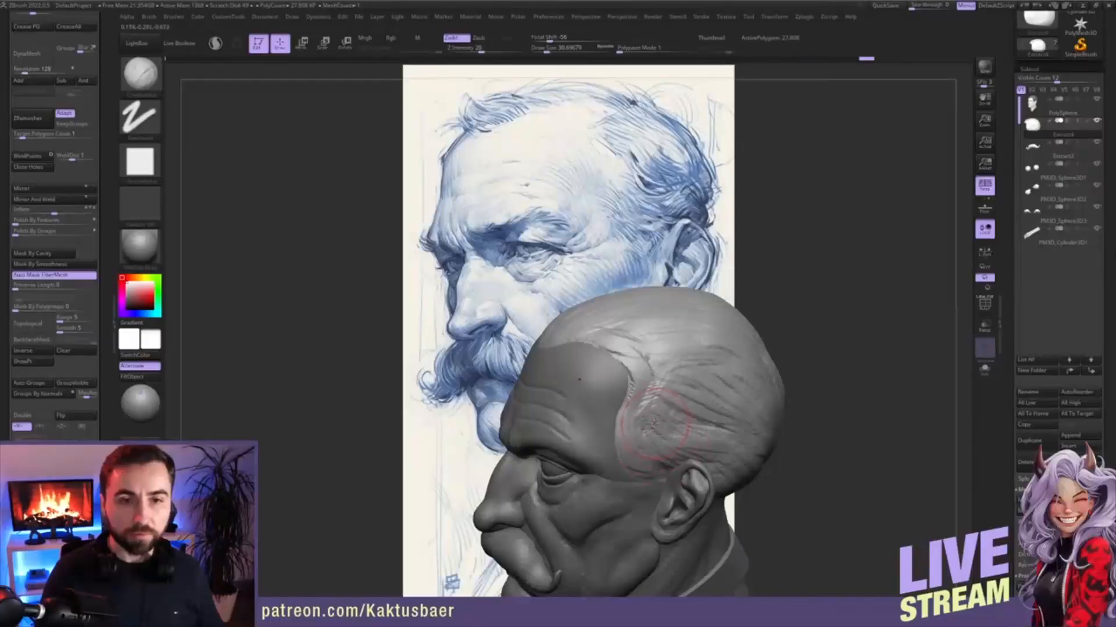
alt+right_drag(653, 424, 644, 392)
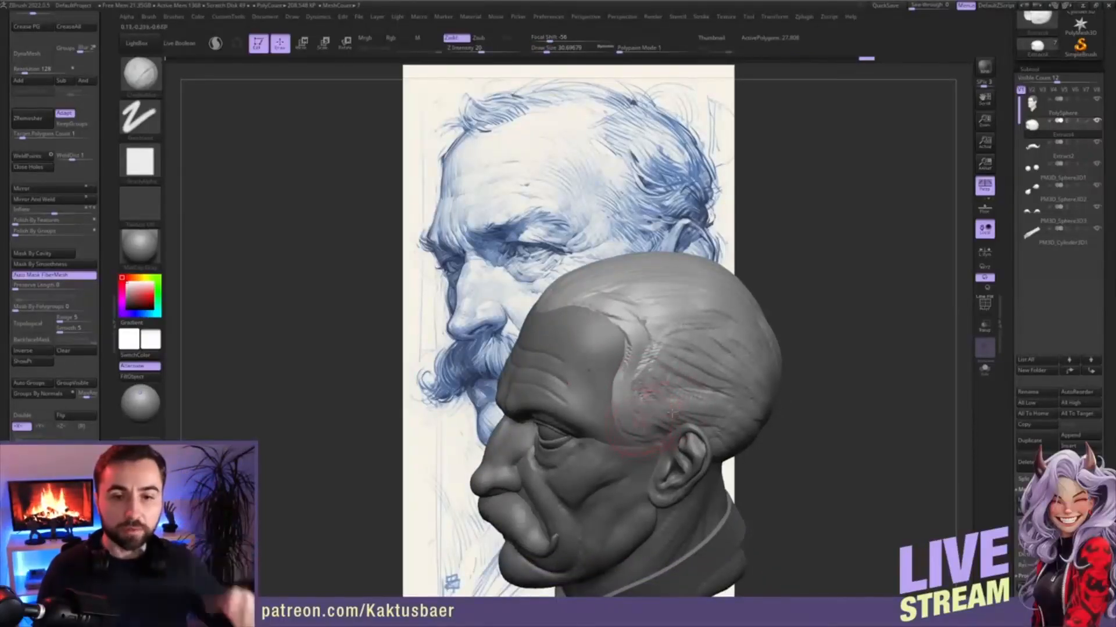
right_drag(644, 427, 618, 322)
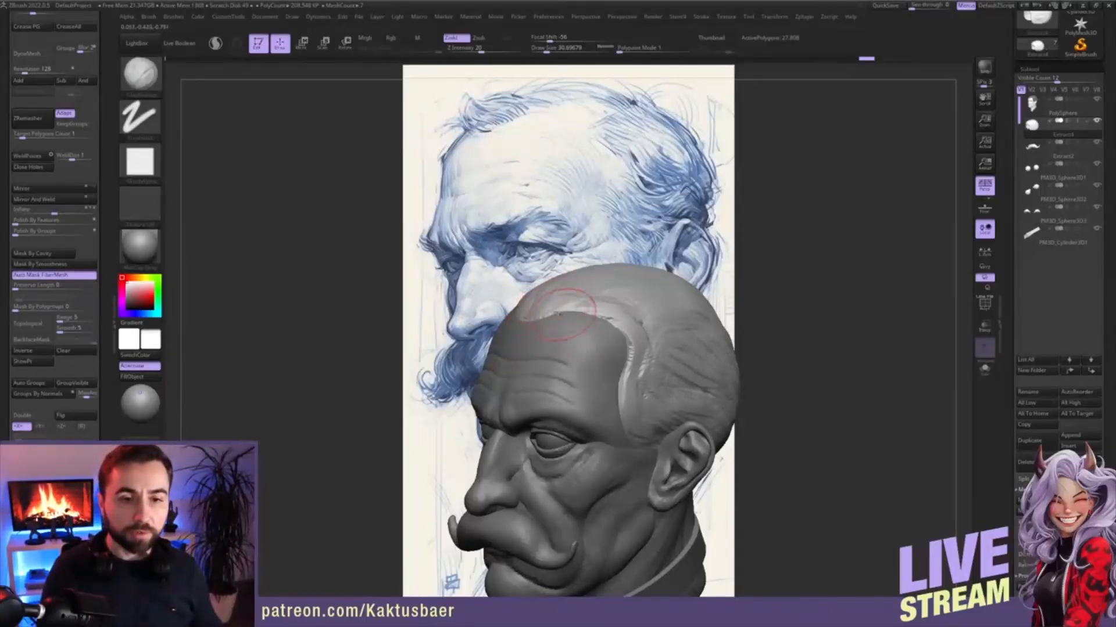
right_drag(560, 314, 524, 316)
drag(524, 315, 526, 302)
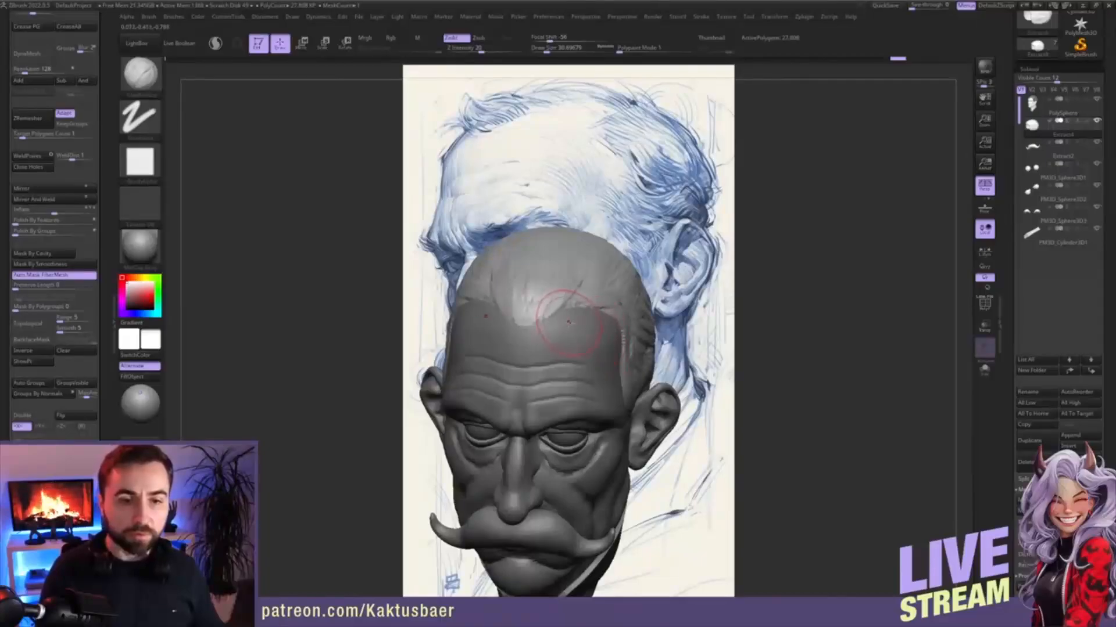
- Pull the centre of the front hairline up into a raised tuft with an enlarged Move brush
right_drag(570, 321, 561, 219)
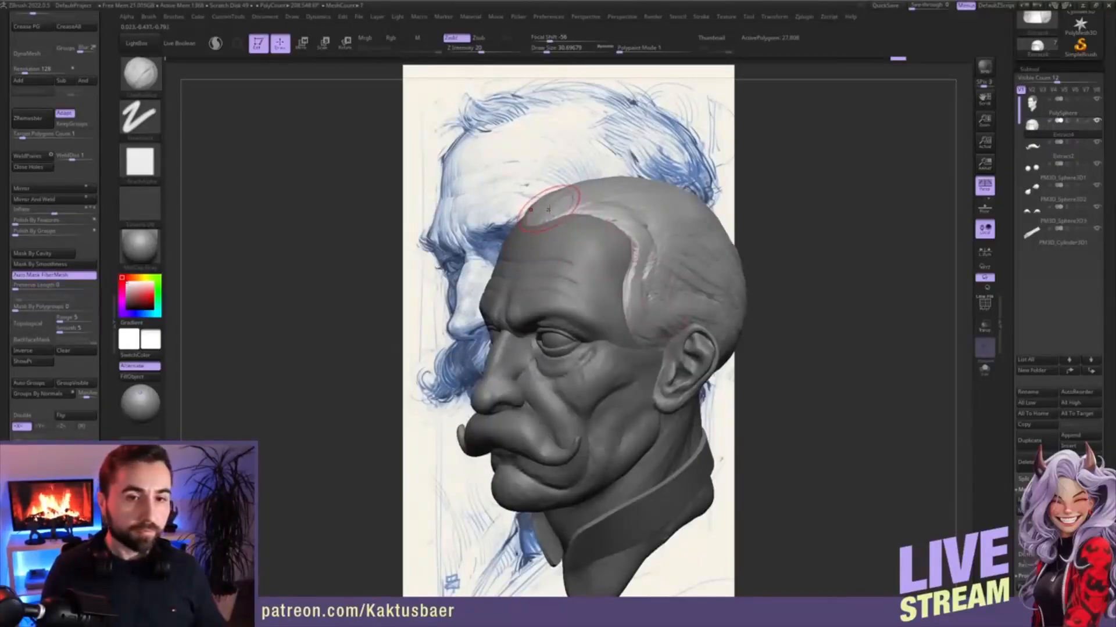
right_drag(549, 210, 552, 211)
key(b)
key(m)
key(v)
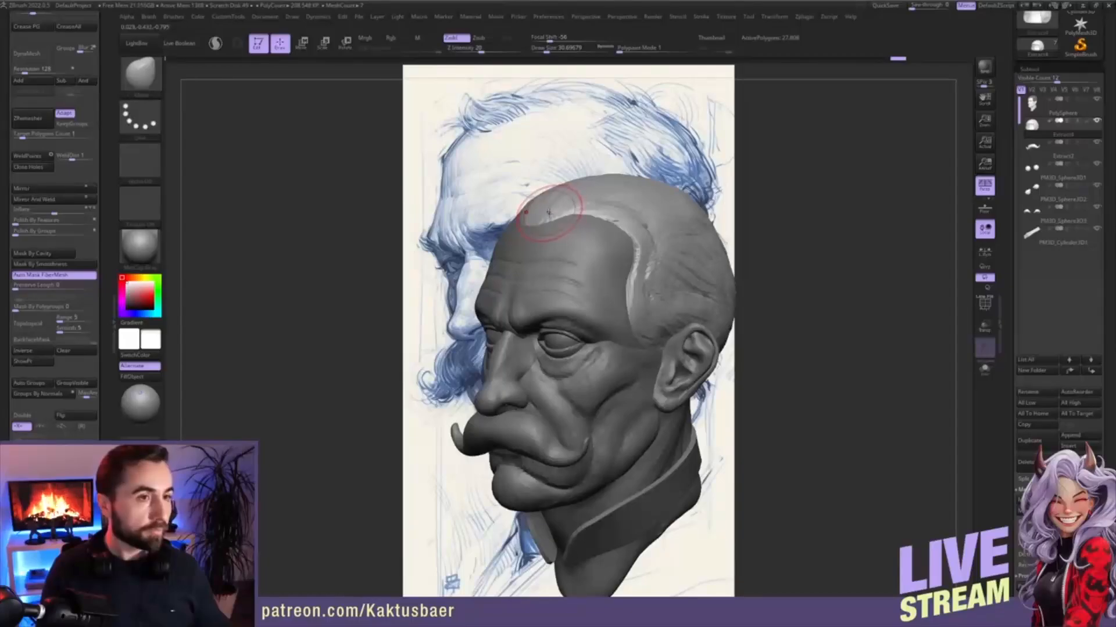
key(])
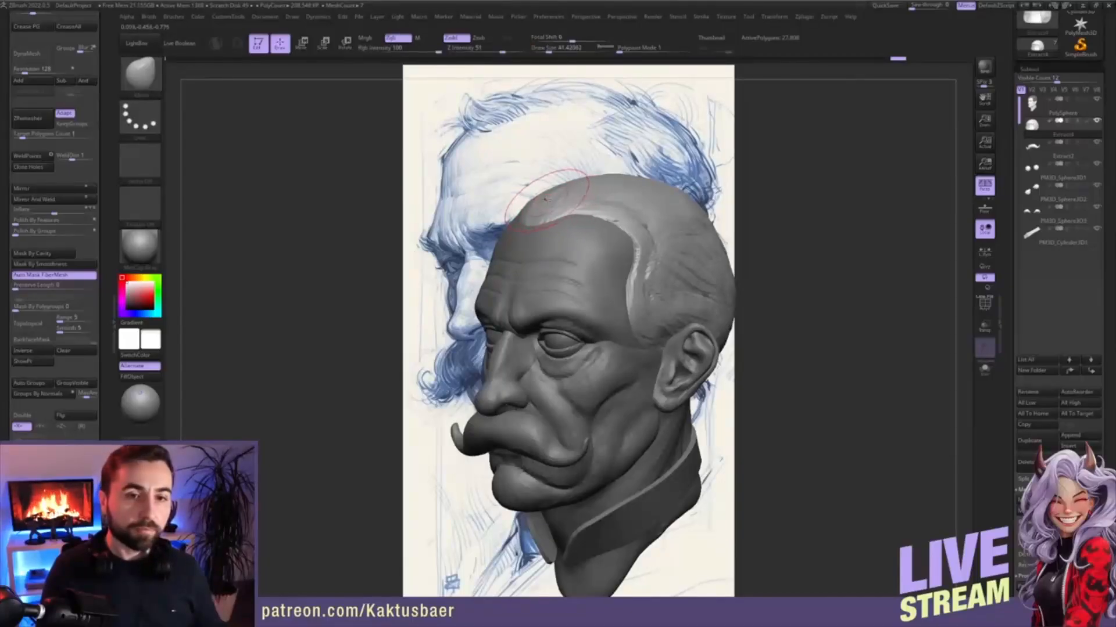
drag(554, 201, 545, 206)
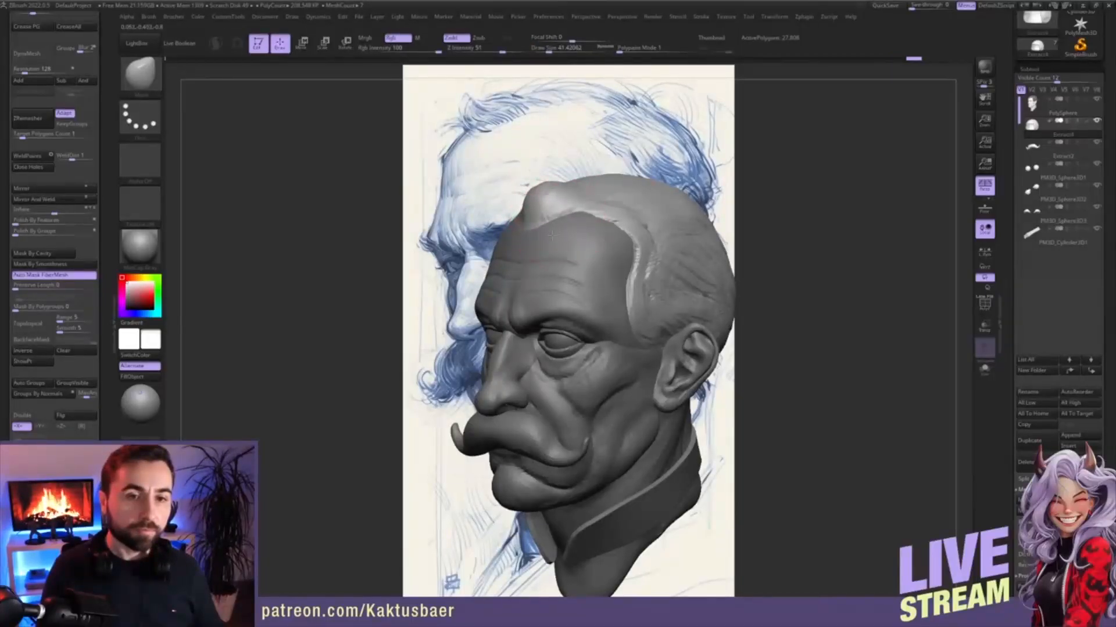
key(ctrl+z)
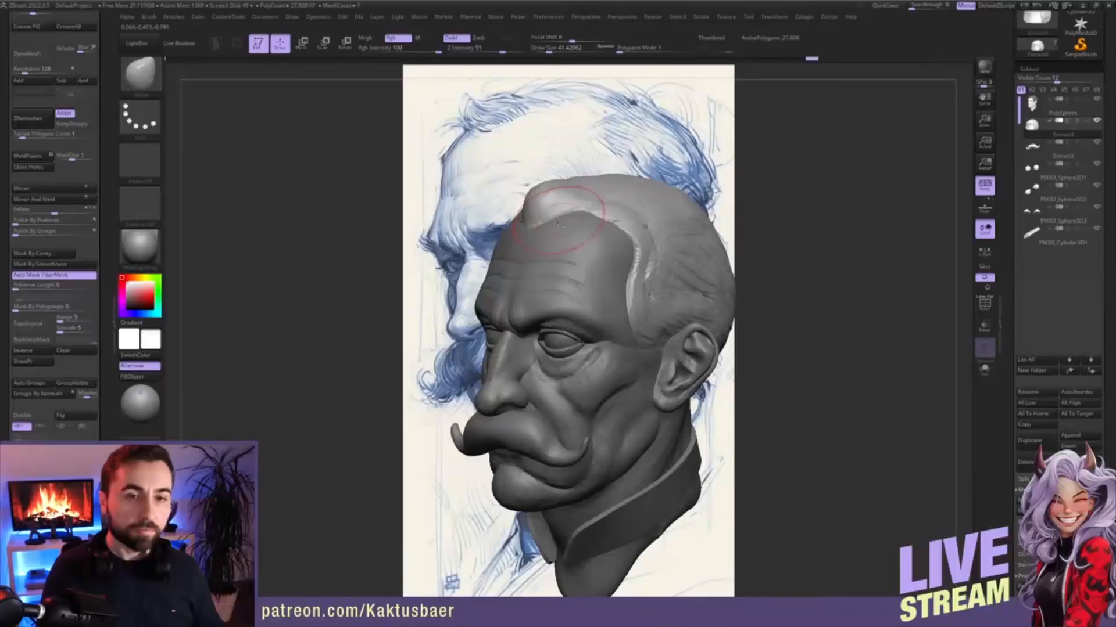
- Adjust the hairline edge beside the front tuft with a smaller Move brush
key([)
right_drag(596, 222, 591, 203)
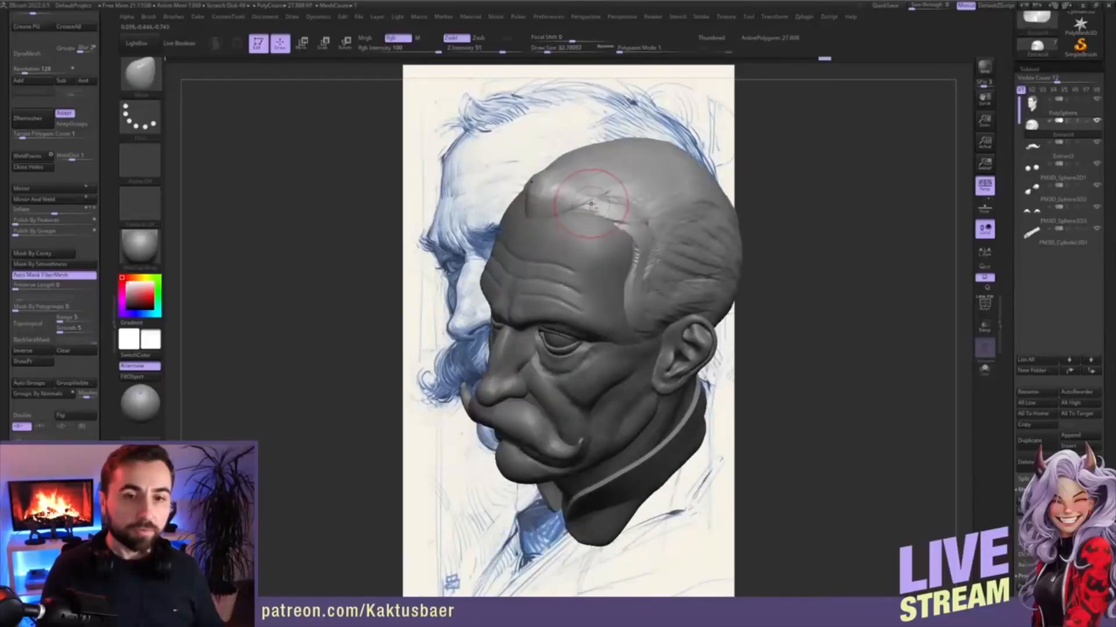
key([)
drag(599, 203, 593, 216)
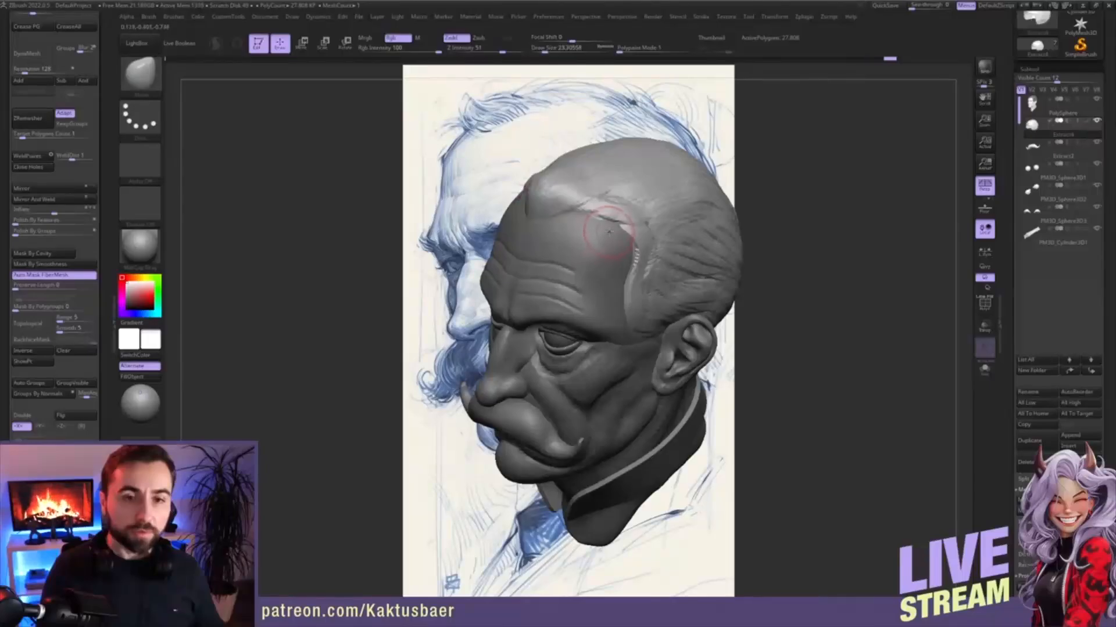
mouse_move(608, 231)
right_down()
mouse_move(625, 221)
mouse_move(624, 247)
right_up()
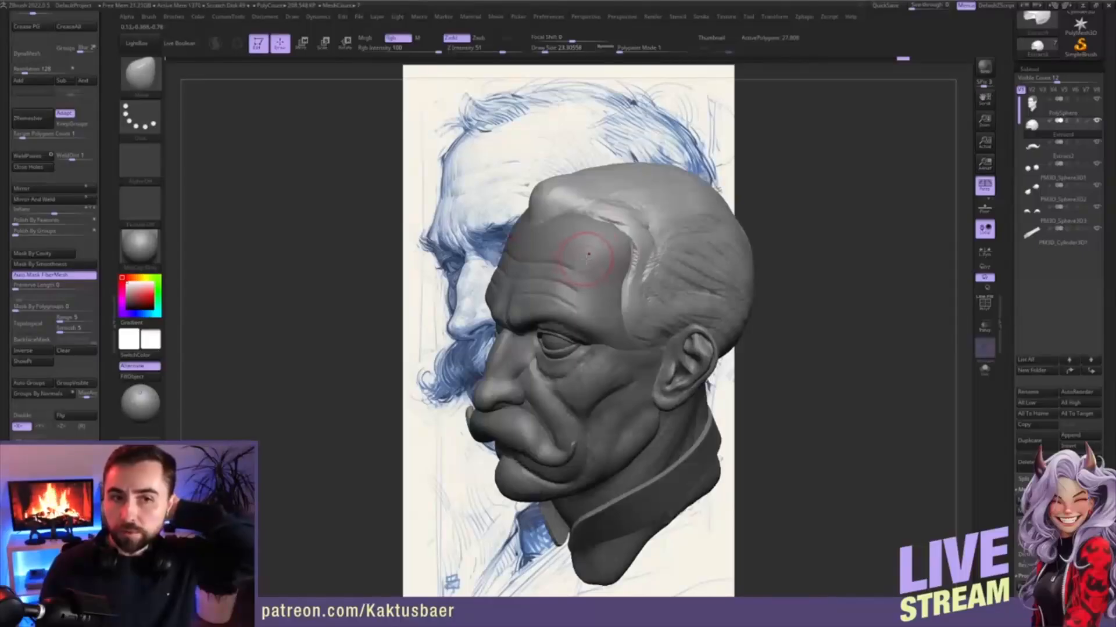
right_drag(588, 254, 599, 227)
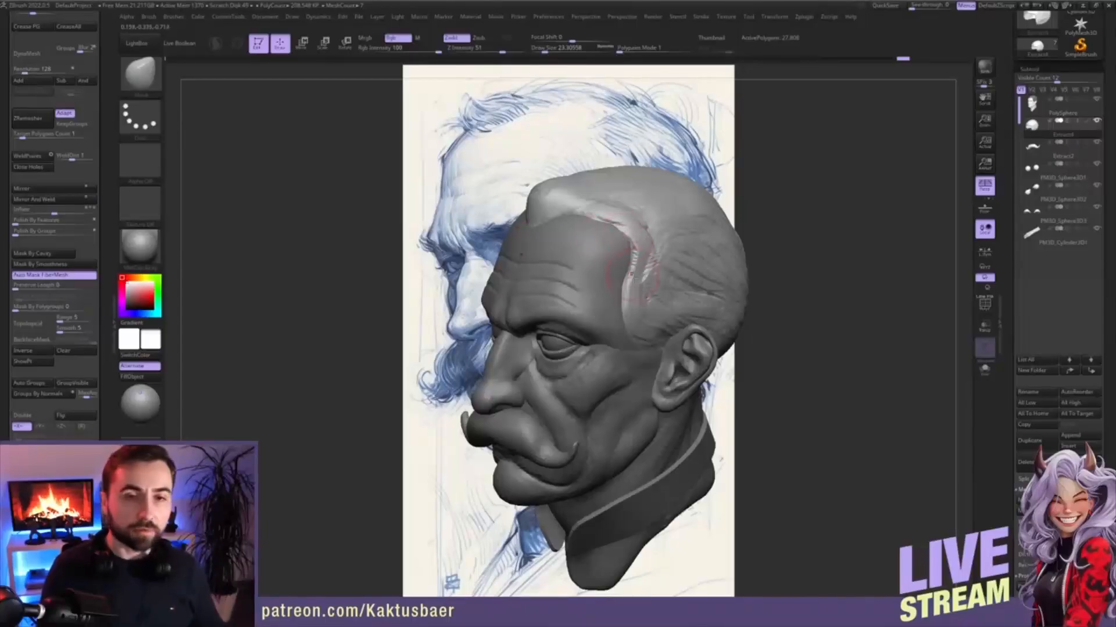
right_drag(625, 228, 617, 255)
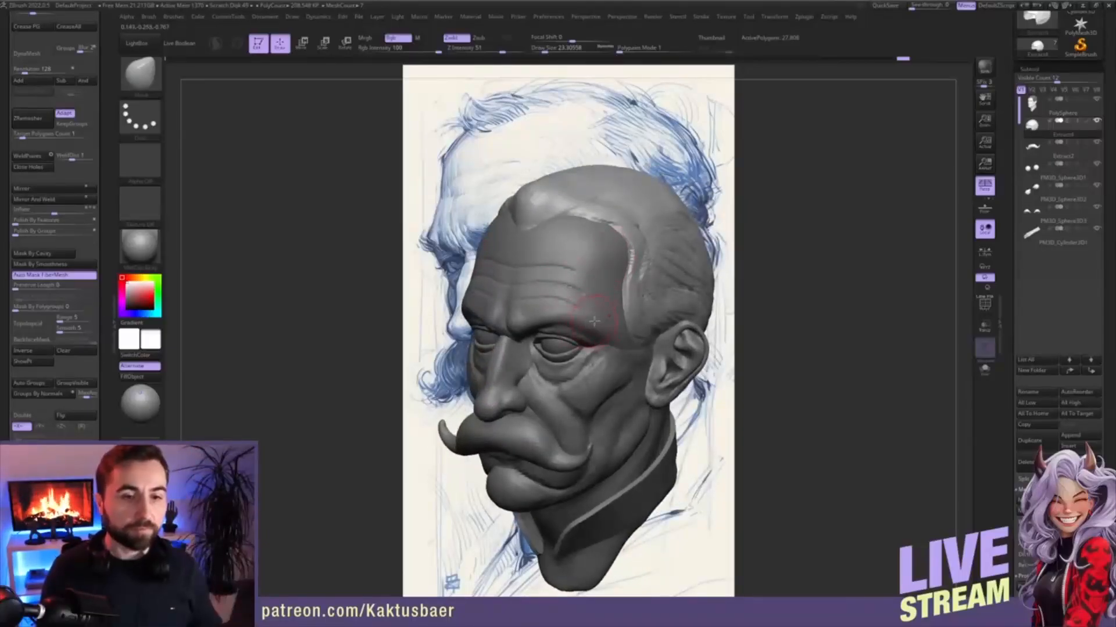
mouse_move(591, 322)
right_down()
mouse_move(588, 299)
mouse_move(632, 255)
right_up()
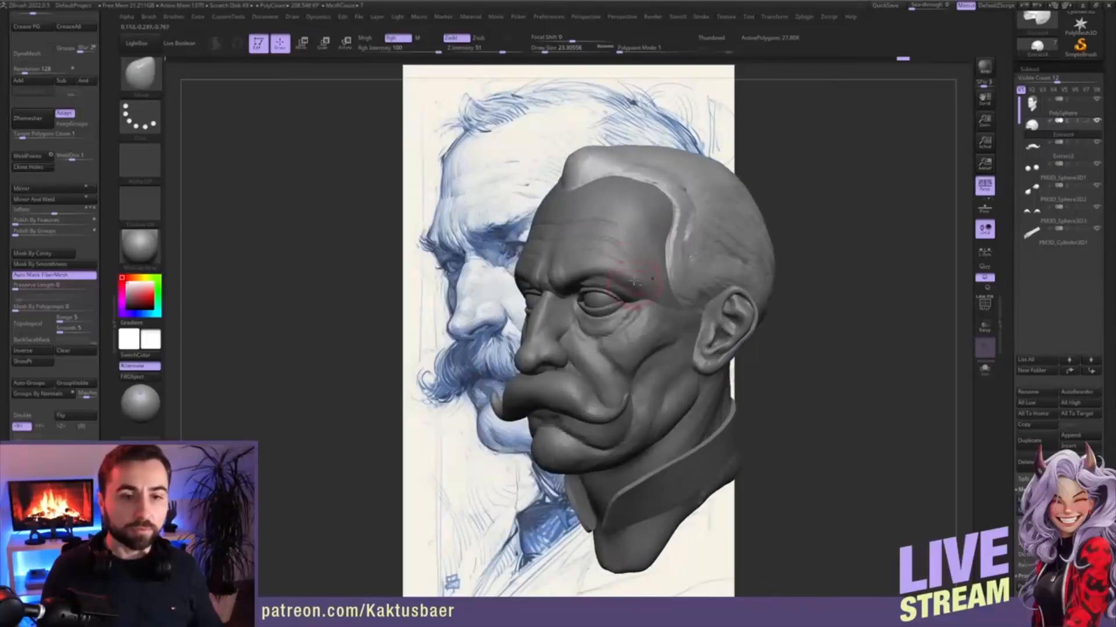
- Make the head the active subtool and change the masking brush from a lasso to a freehand stroke
alt+click(631, 259)
ctrl+drag(834, 246, 840, 256)
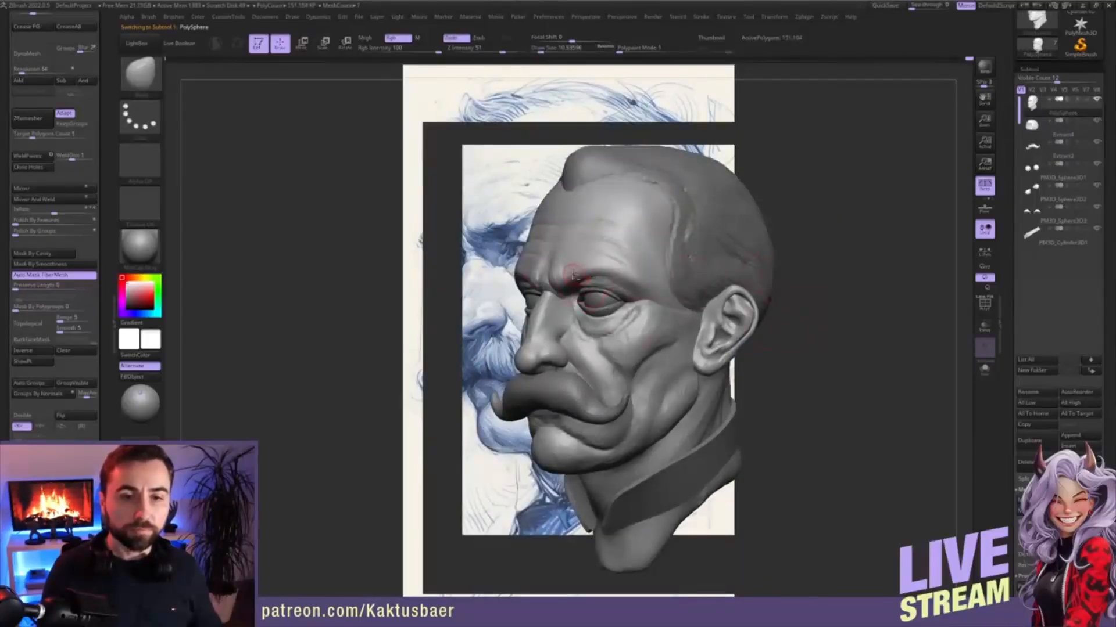
mouse_move(581, 272)
ctrl+right_down()
mouse_move(588, 290)
mouse_move(716, 158)
ctrl+right_up()
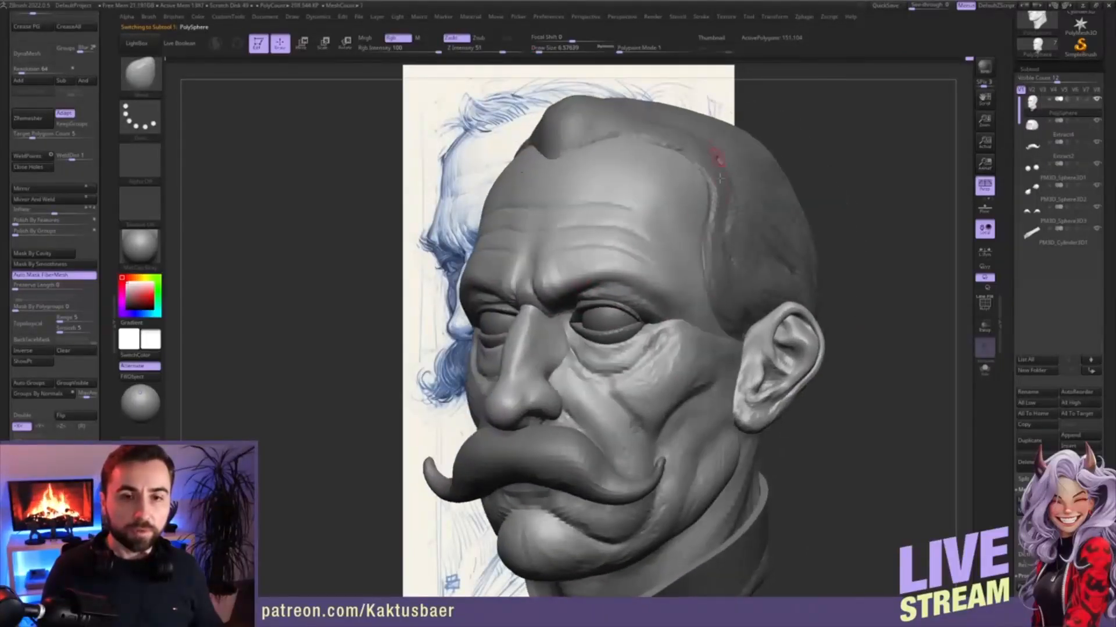
alt+right_drag(588, 281, 650, 290)
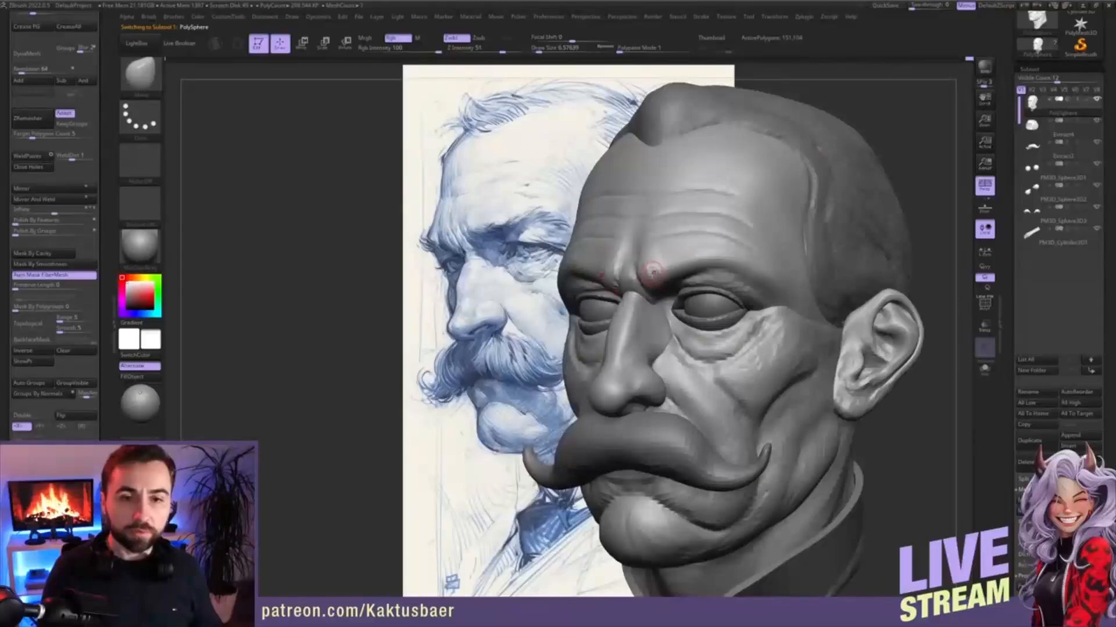
key(ctrl)
ctrl+click(649, 276)
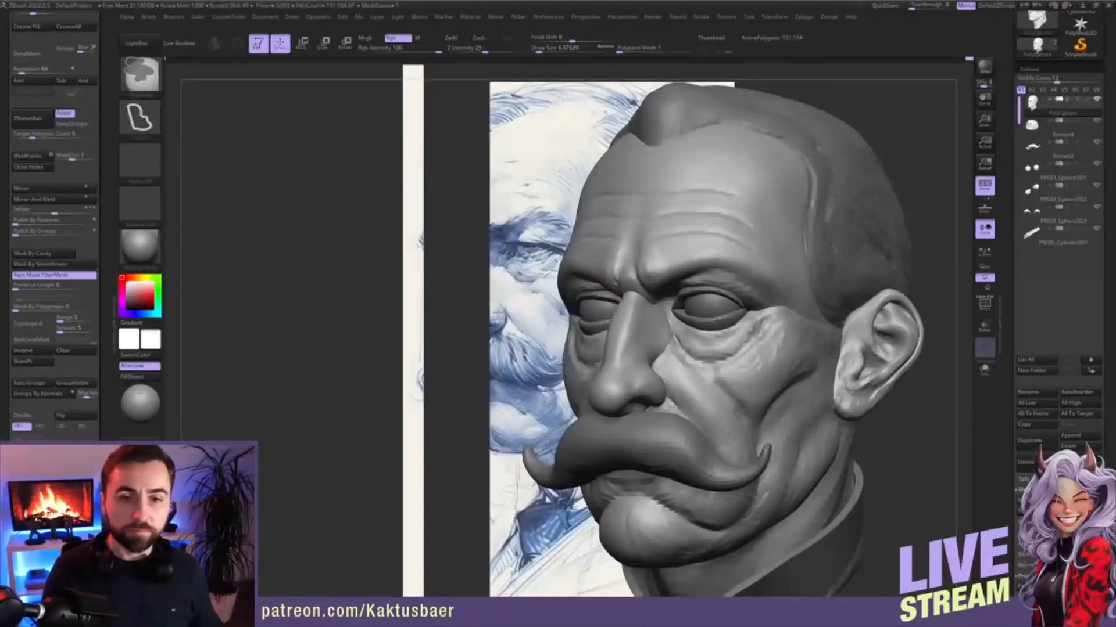
ctrl+click(140, 119)
ctrl+click(195, 126)
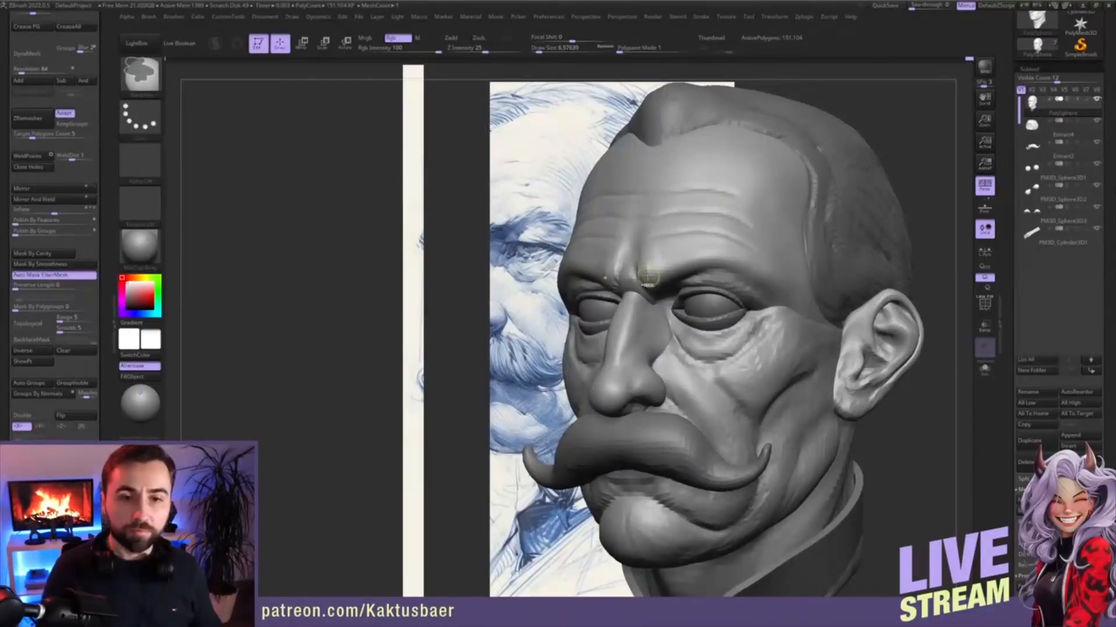
- Paint a symmetrical mask in the shape of thick eyebrows along both brow ridges
ctrl+drag(695, 264, 757, 274)
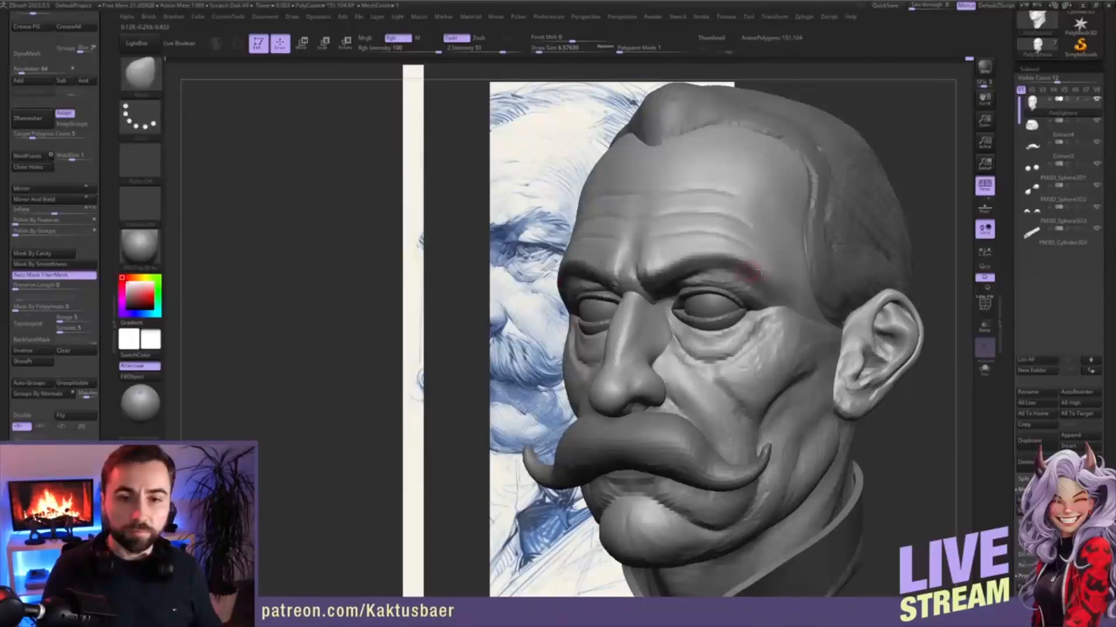
alt+right_drag(750, 273, 771, 273)
mouse_move(686, 276)
ctrl+mouse_down()
mouse_move(670, 272)
mouse_move(716, 262)
mouse_move(773, 277)
mouse_move(708, 259)
mouse_move(674, 269)
mouse_move(779, 287)
mouse_move(761, 251)
mouse_move(683, 244)
mouse_move(655, 260)
ctrl+mouse_up()
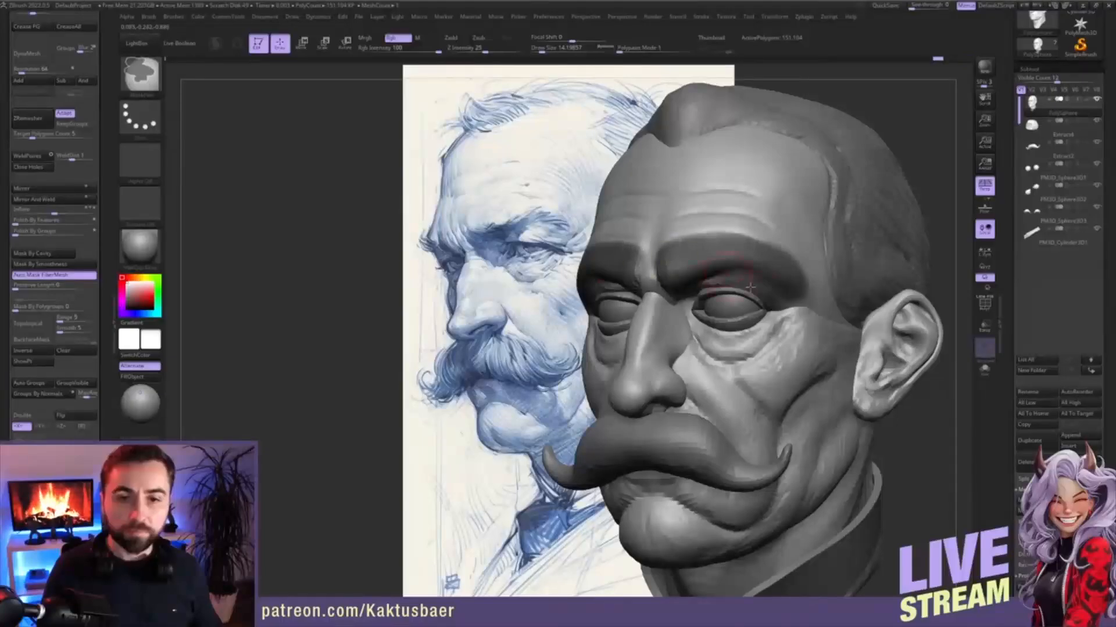
- Extract the masked eyebrow areas of the head as a new mesh
scroll(1004, 289, down, 10)
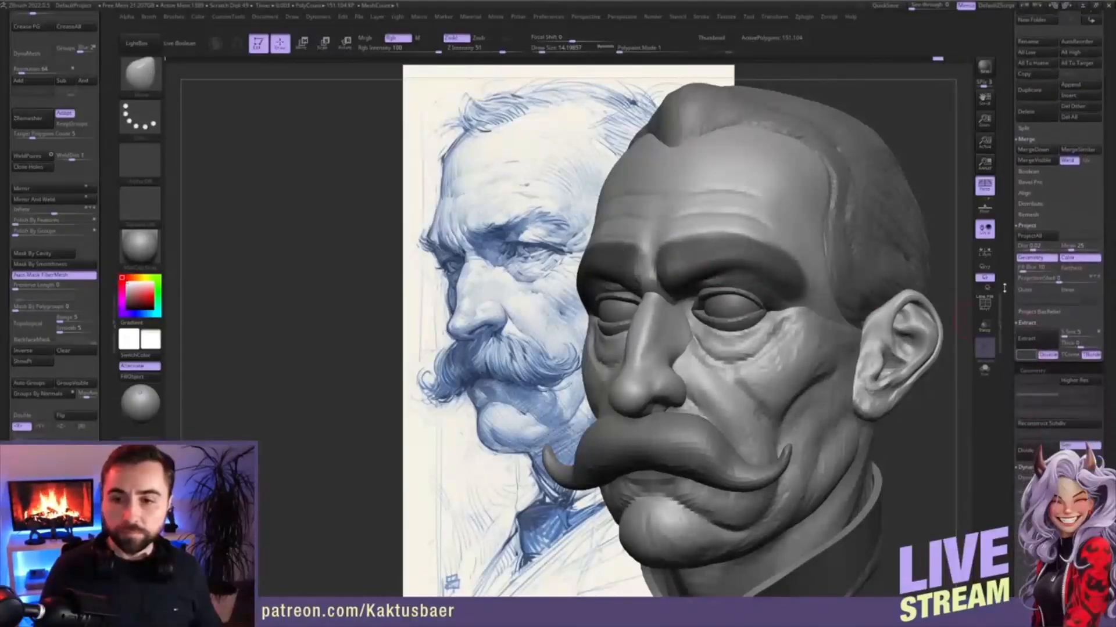
scroll(1004, 288, down, 2)
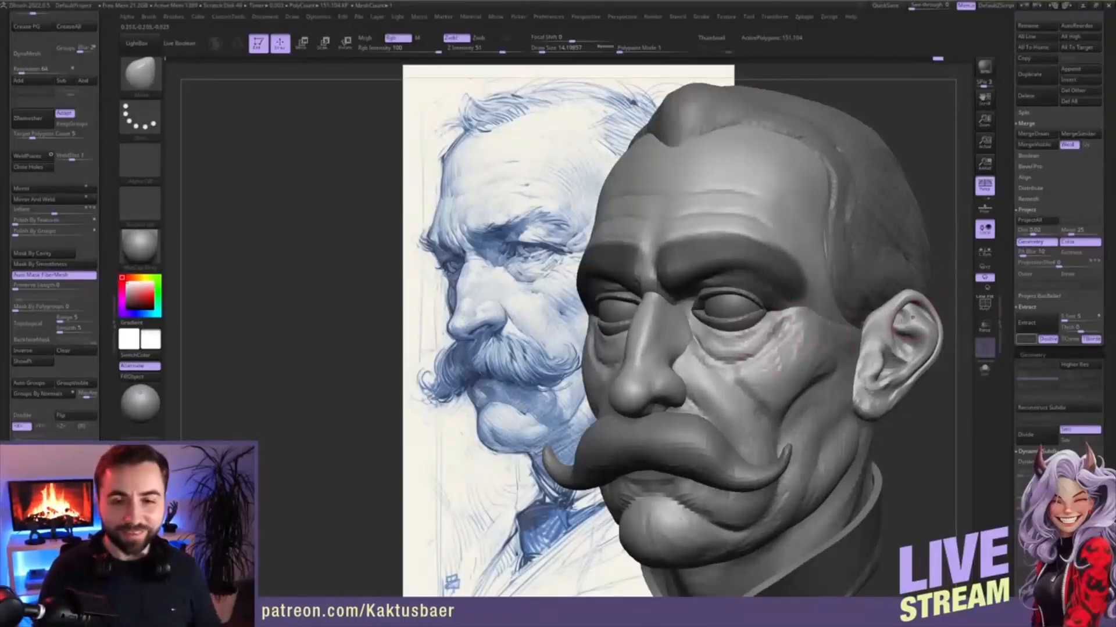
click(1025, 323)
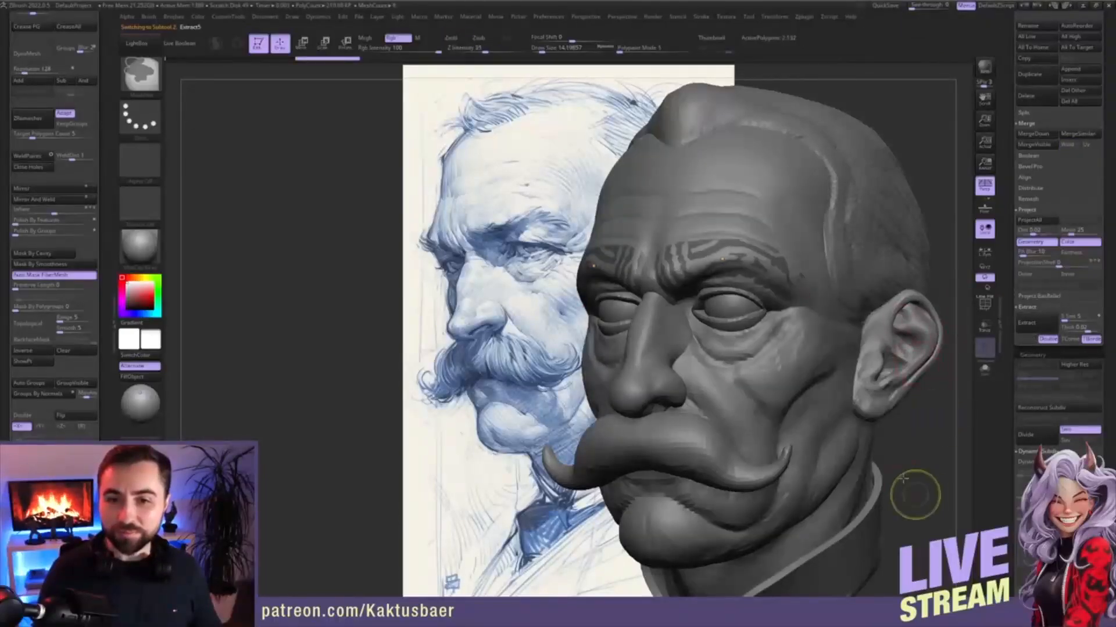
- Clear the mask on the extracted eyebrow mesh and subdivide it twice
key(alt+s)
key(alt+s)
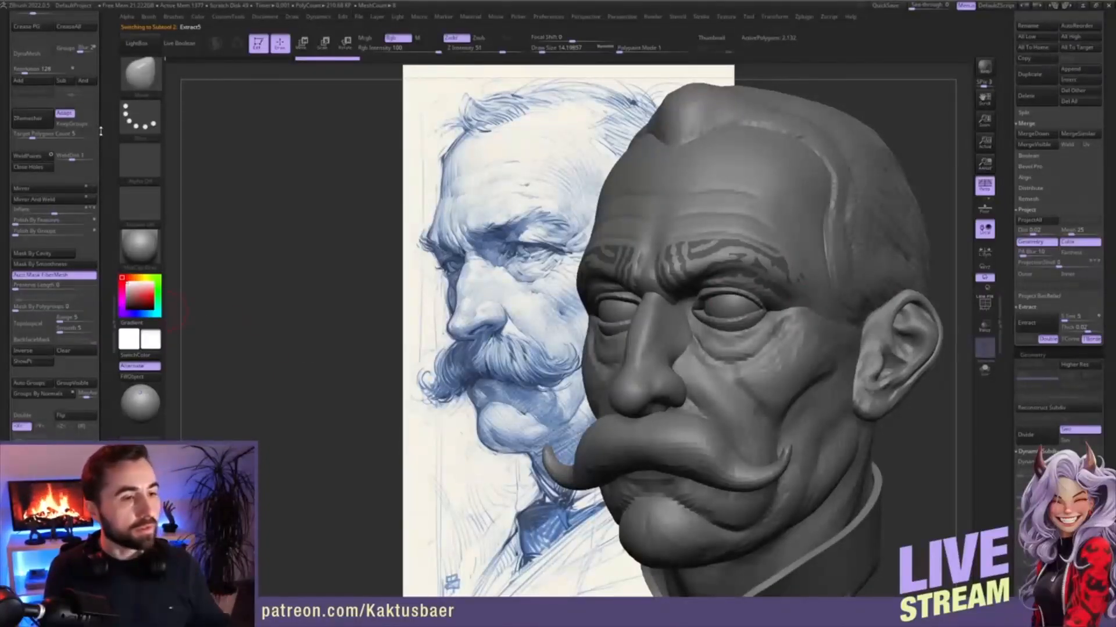
click(65, 354)
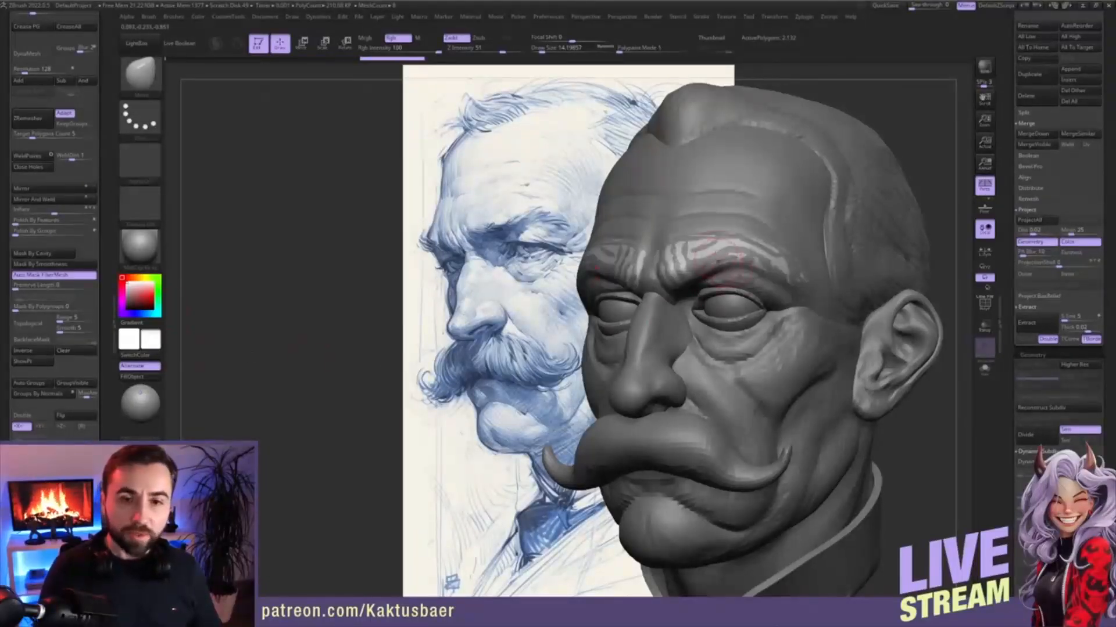
key(ctrl+d)
key(ctrl+d)
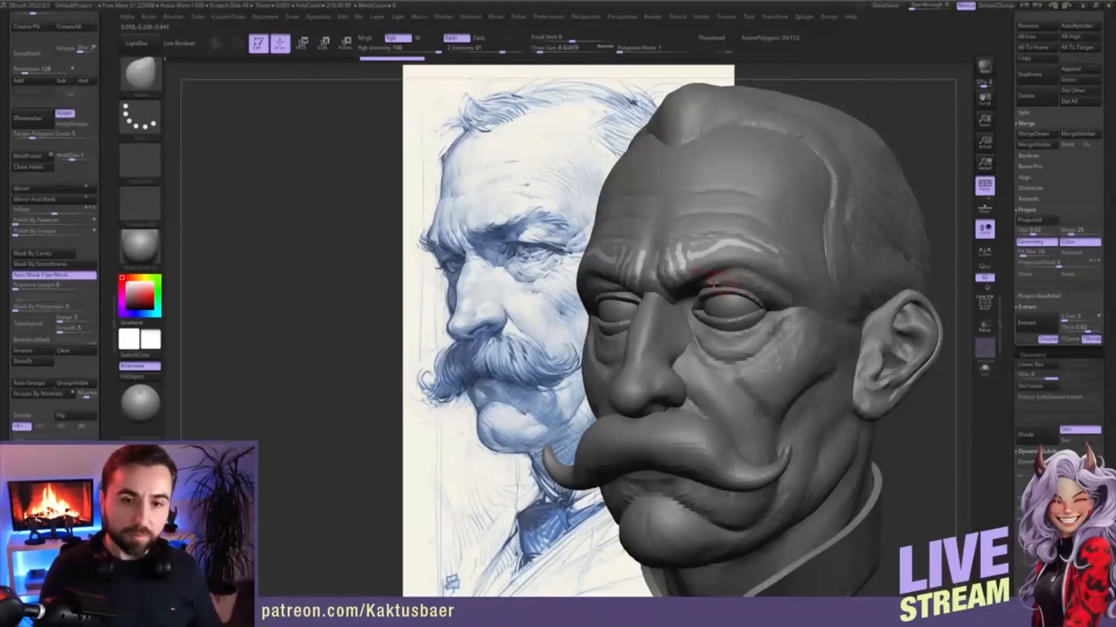
- Build up volume on the inner ends of both eyebrows with the ClayBuildup brush at a draw size of about 8.4
key(b)
key(c)
key(b)
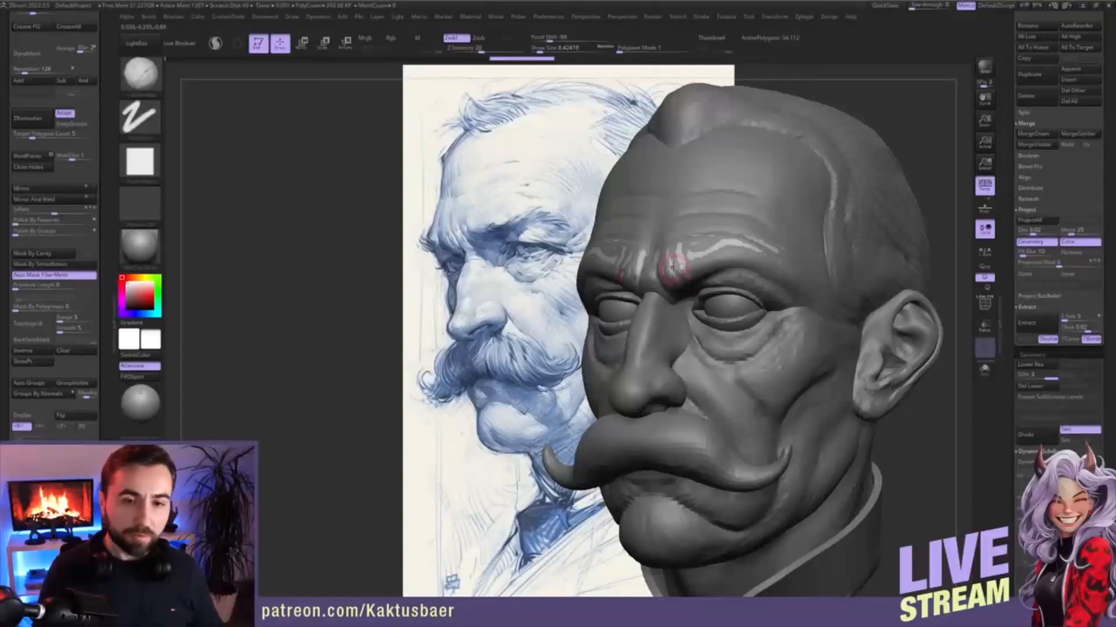
mouse_move(677, 263)
mouse_down()
mouse_move(663, 271)
mouse_move(737, 247)
mouse_move(721, 267)
mouse_move(674, 259)
mouse_move(757, 252)
mouse_move(690, 244)
mouse_move(677, 254)
mouse_move(675, 245)
mouse_move(657, 269)
mouse_up()
shift+right_drag(644, 286, 660, 290)
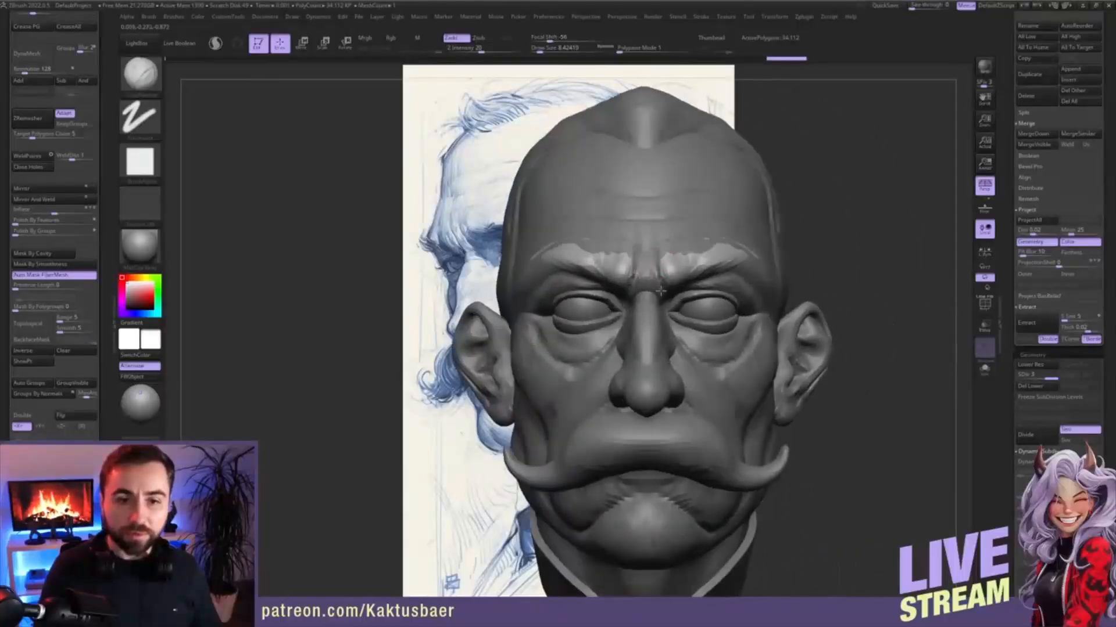
drag(655, 283, 667, 296)
right_drag(671, 289, 630, 279)
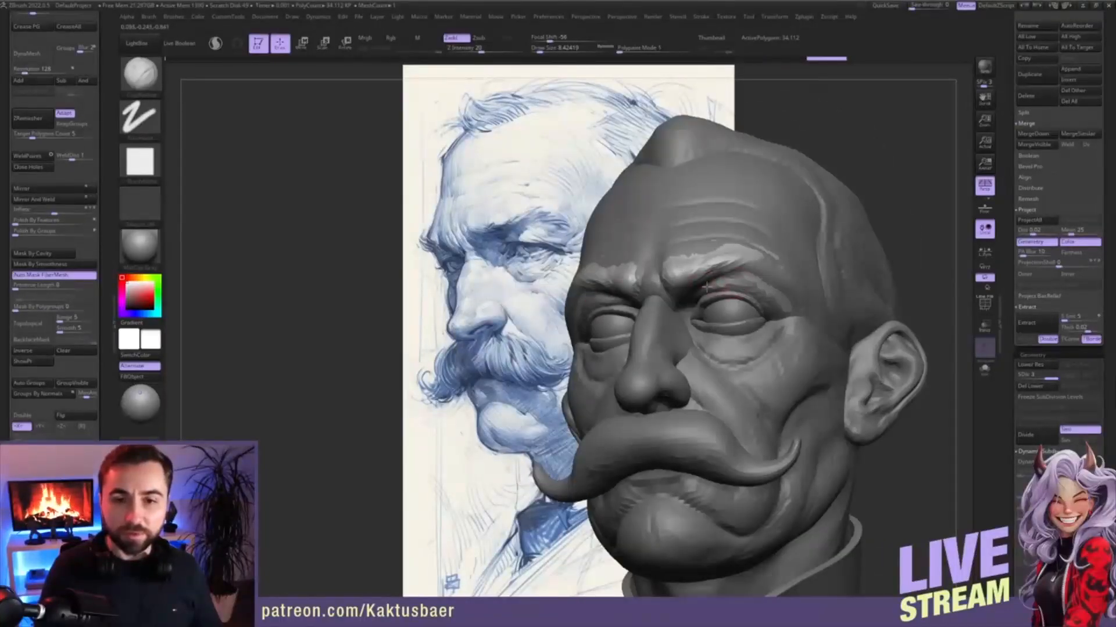
mouse_move(707, 289)
mouse_down()
mouse_move(762, 291)
mouse_move(745, 282)
mouse_up()
right_drag(762, 276, 746, 279)
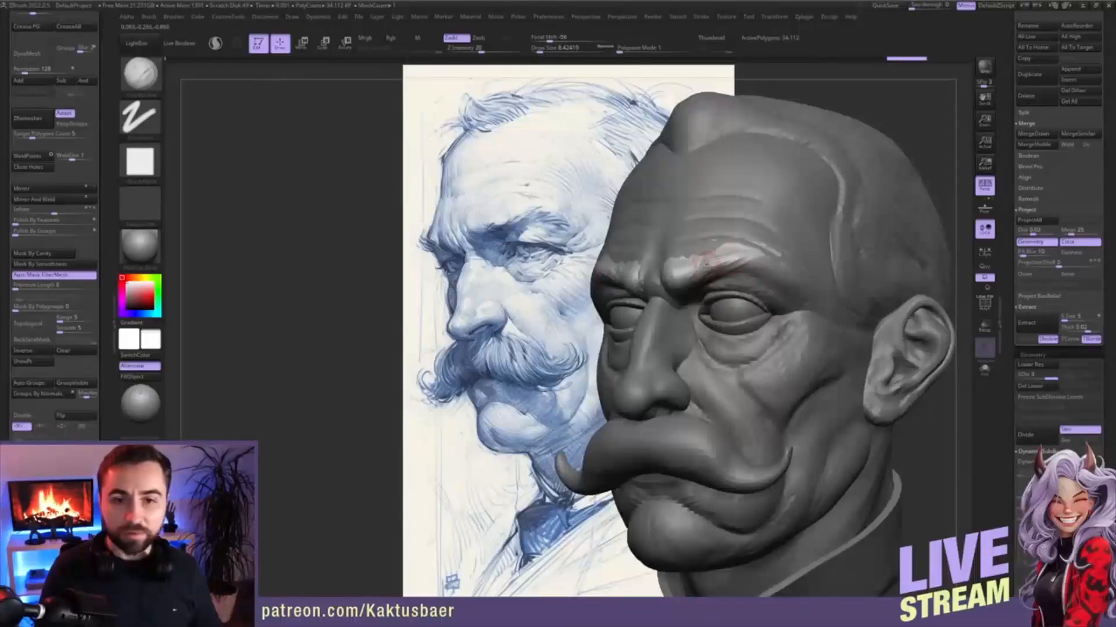
- Thicken the arch and outer ends of the eyebrows with clay strokes, and compare them with the sketch from the stored camera view
mouse_move(706, 259)
mouse_down()
mouse_move(756, 261)
mouse_move(796, 280)
mouse_up()
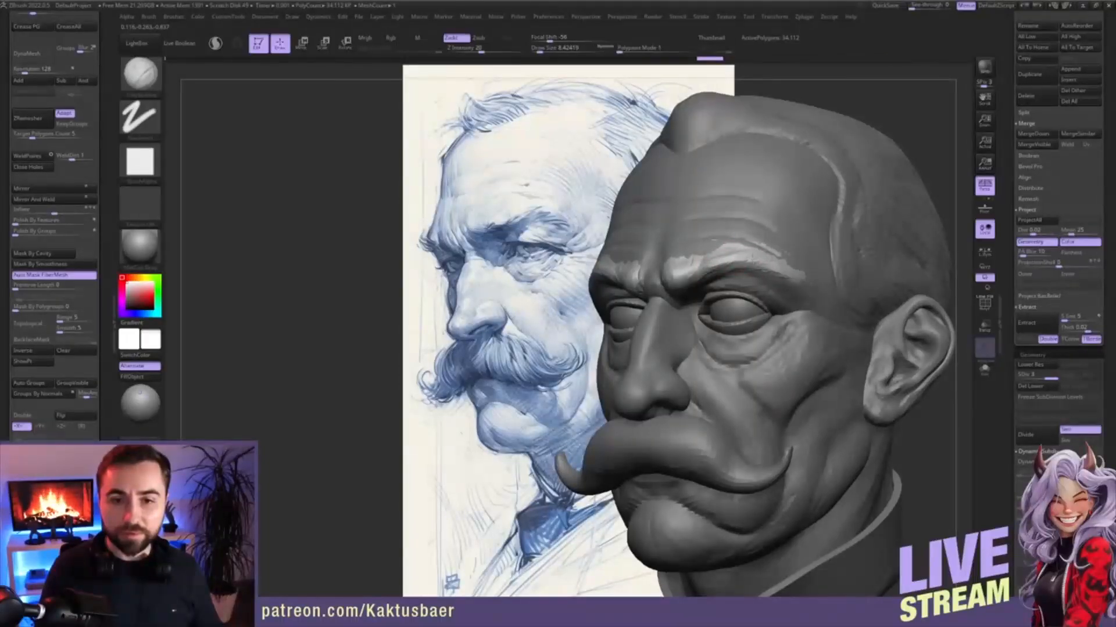
drag(730, 252, 735, 263)
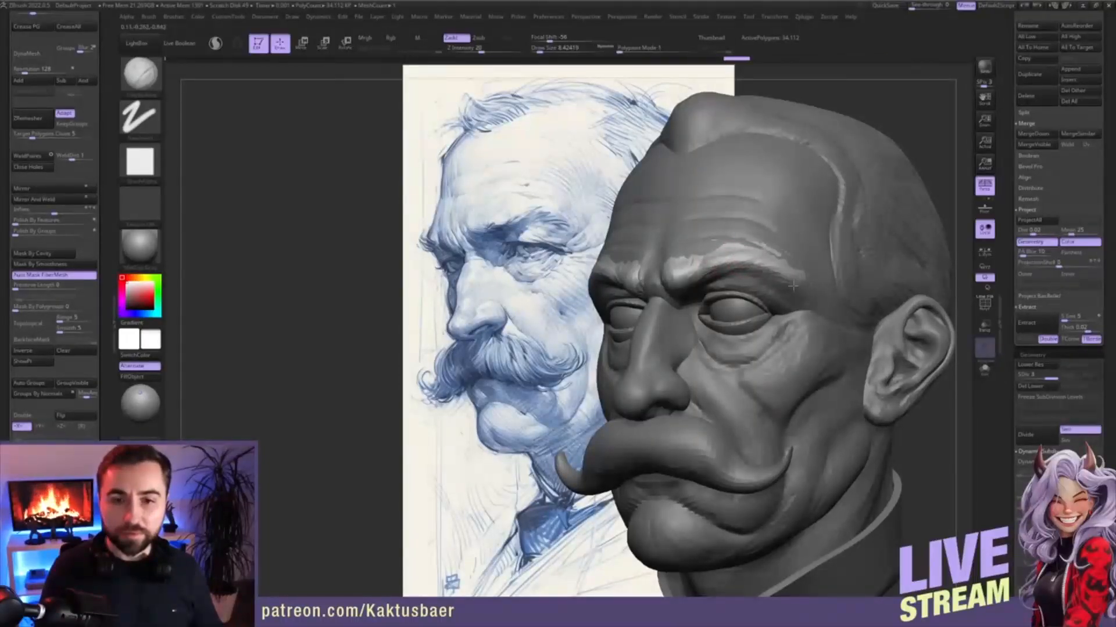
mouse_move(793, 285)
mouse_down()
mouse_move(801, 259)
mouse_move(765, 239)
mouse_up()
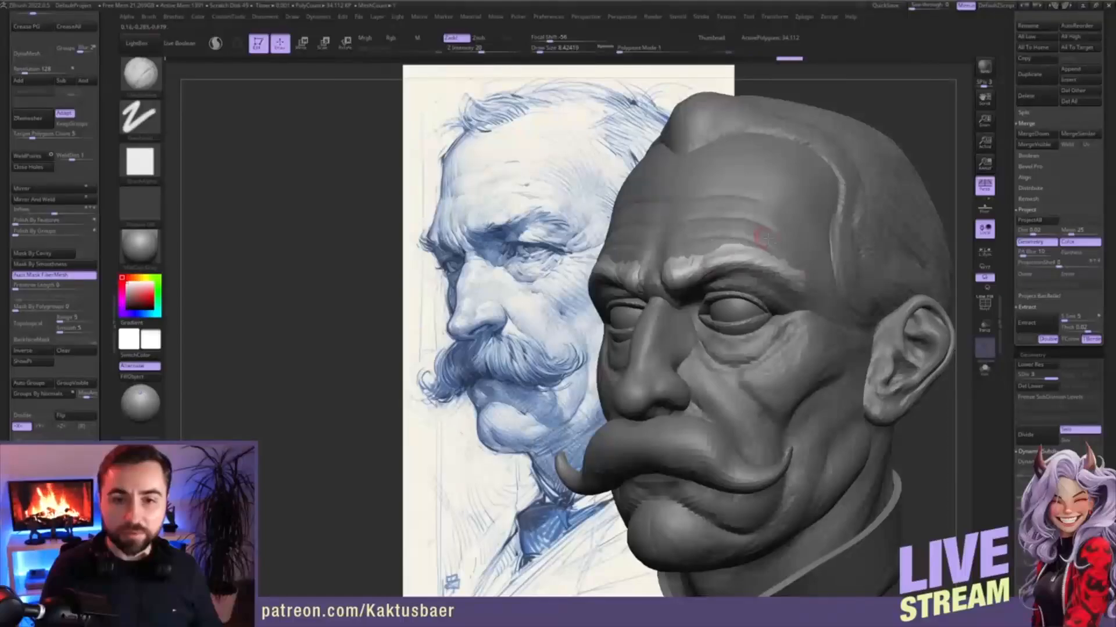
mouse_move(810, 312)
mouse_down()
mouse_move(797, 266)
mouse_move(805, 279)
mouse_move(774, 262)
mouse_up()
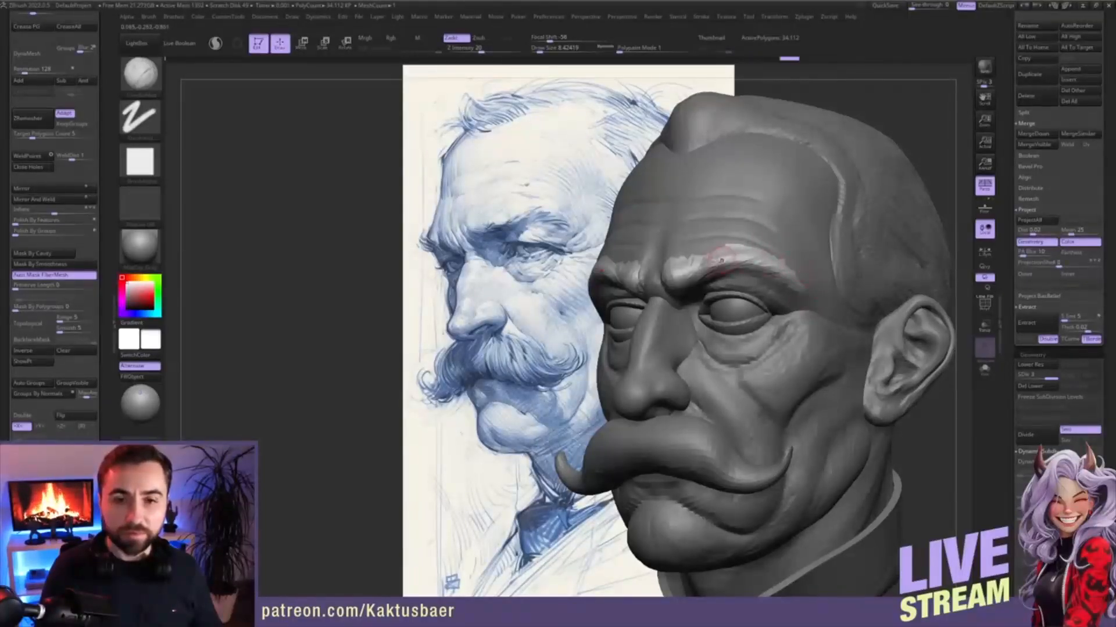
right_drag(723, 257, 684, 265)
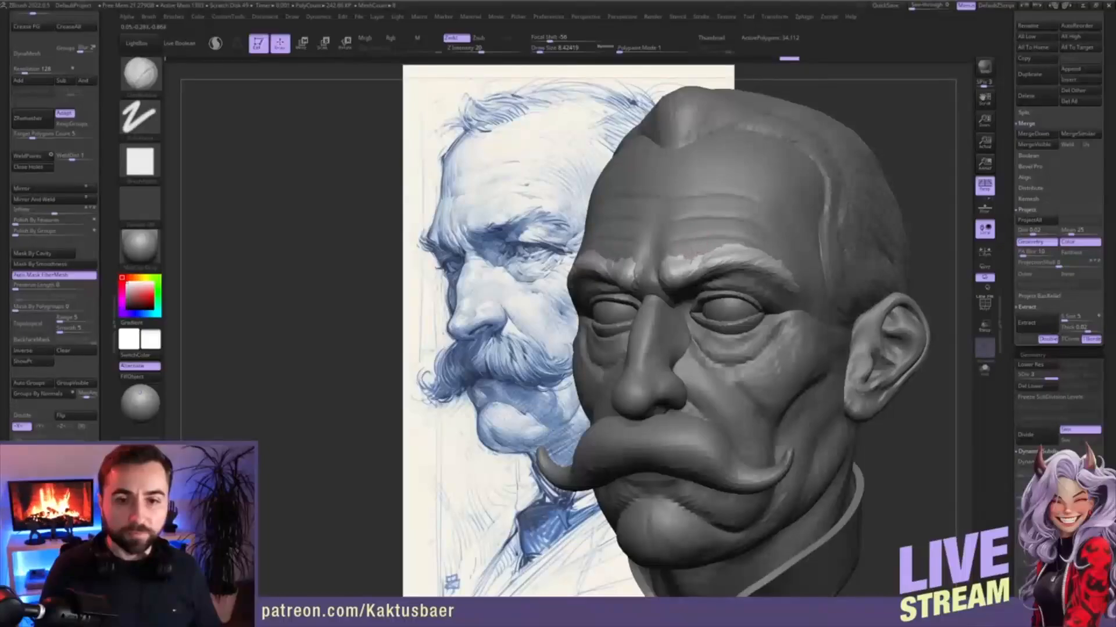
drag(741, 236, 738, 250)
drag(103, 407, 104, 170)
click(28, 498)
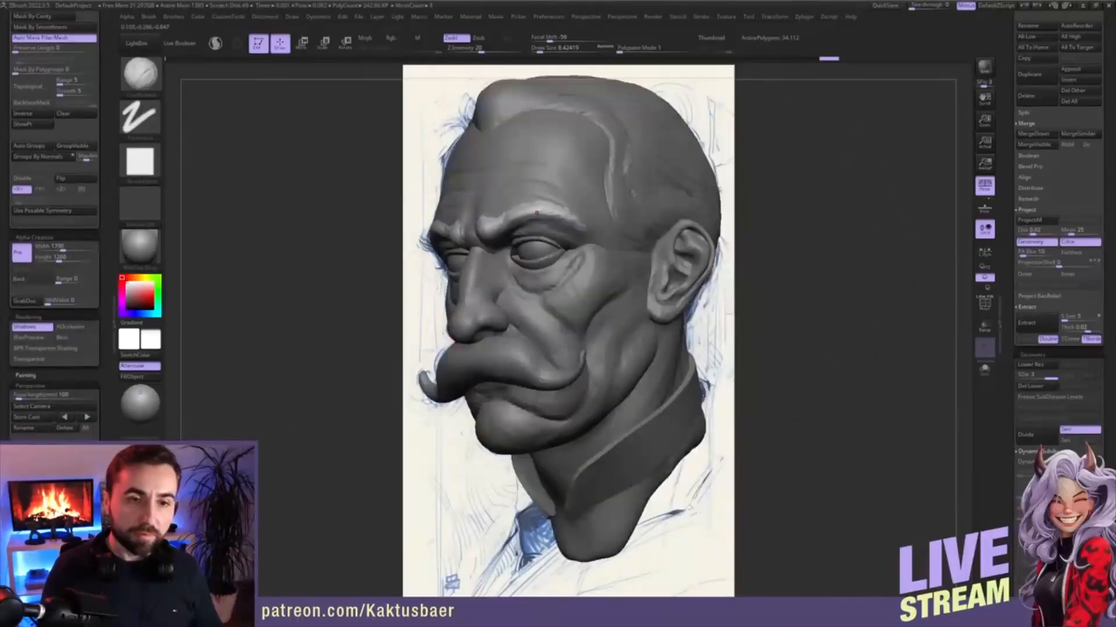
- Refine the eyebrow shape with short clay strokes on the inner ends and along the upper edge of the arch
mouse_move(494, 234)
alt+right_down()
mouse_move(641, 256)
mouse_move(645, 270)
alt+right_up()
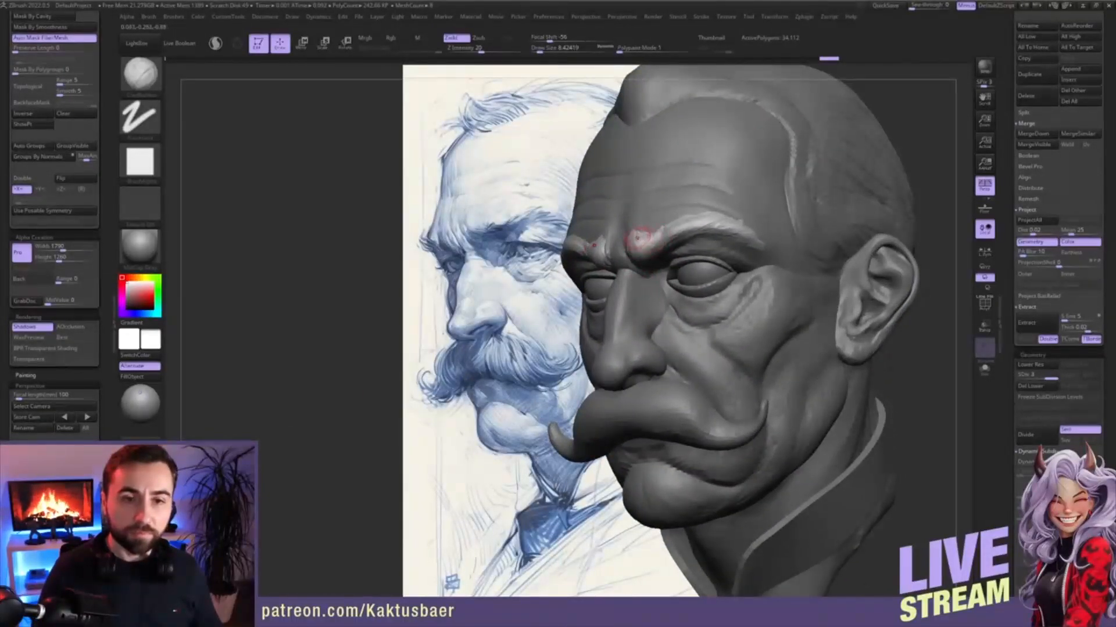
mouse_move(638, 239)
mouse_down()
mouse_move(647, 254)
mouse_move(637, 239)
mouse_up()
right_drag(614, 269, 637, 258)
mouse_move(635, 260)
mouse_down()
mouse_move(651, 266)
mouse_move(638, 234)
mouse_move(640, 256)
mouse_up()
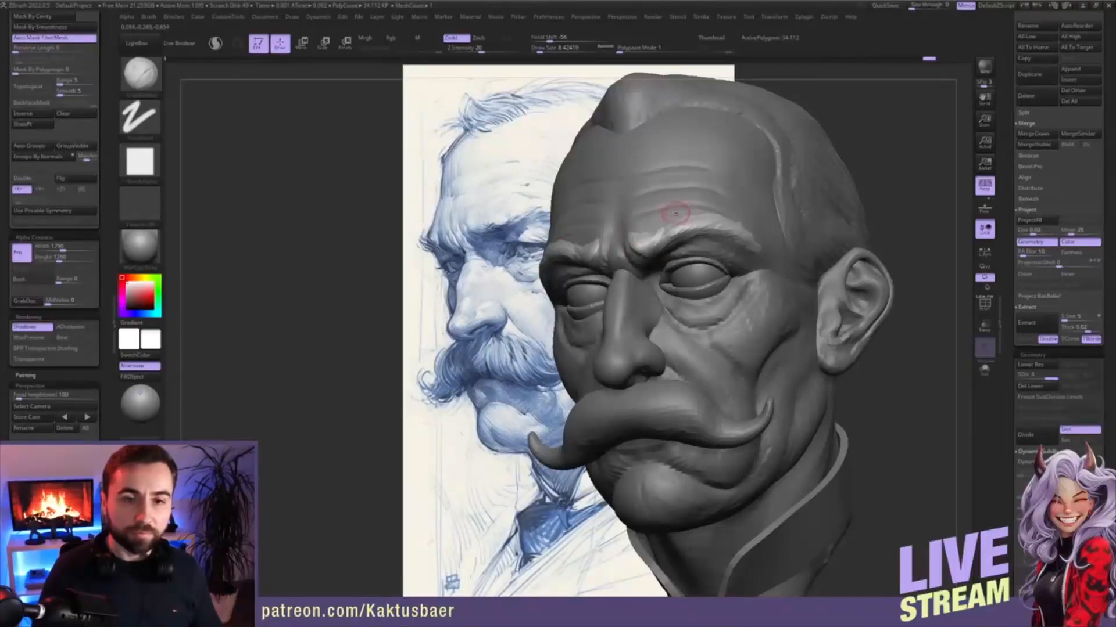
drag(706, 205, 716, 216)
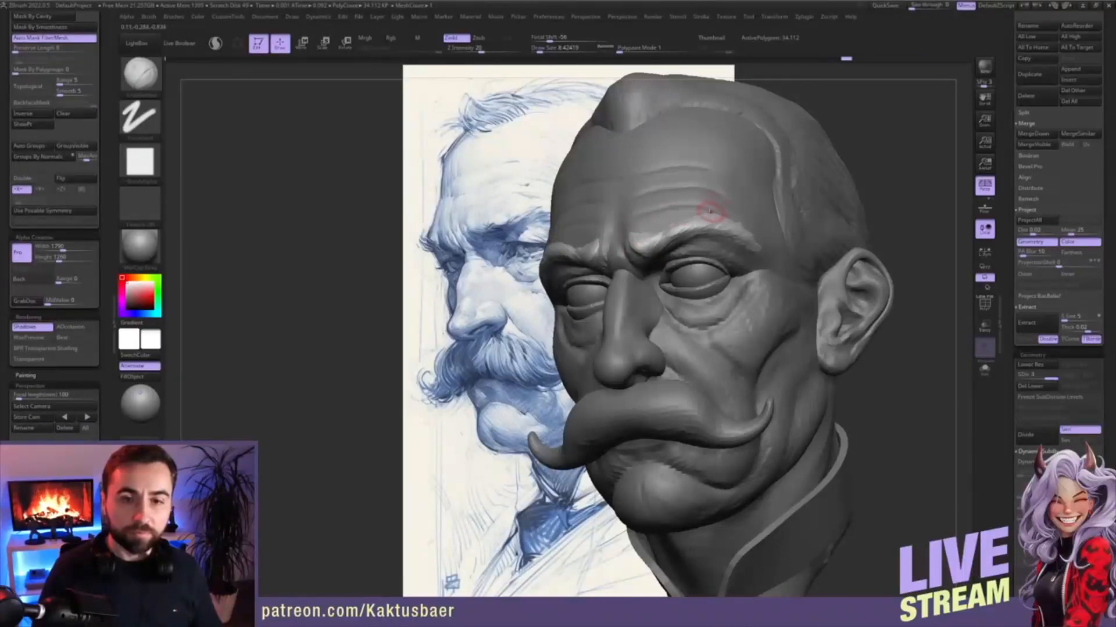
right_drag(734, 216, 712, 211)
drag(713, 214, 707, 208)
alt+right_drag(743, 227, 772, 219)
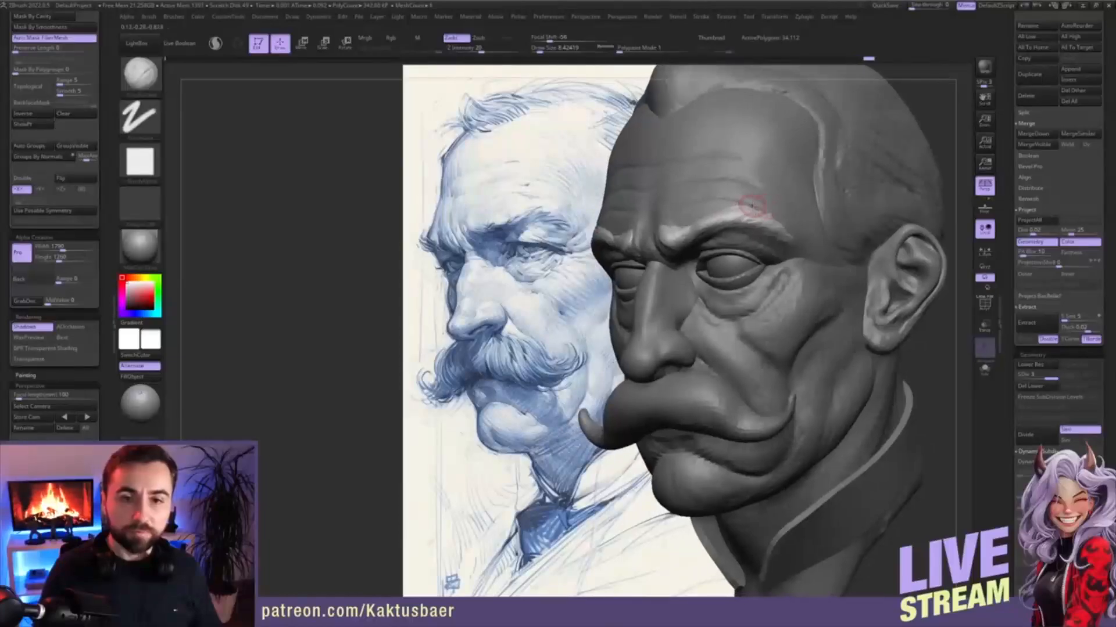
drag(752, 210, 760, 219)
right_drag(734, 235, 731, 233)
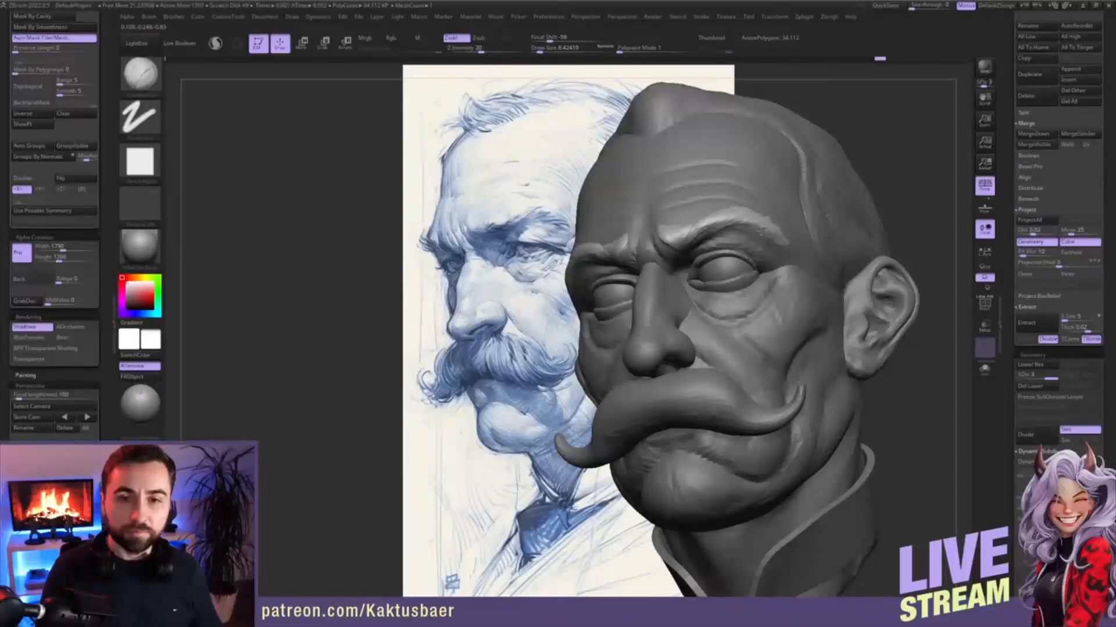
- Sculpt hair strands along the eyebrow arch and outer tail with ClayBuildup at a draw size of about 4.3
mouse_move(776, 245)
right_down()
mouse_move(774, 232)
mouse_move(822, 219)
right_up()
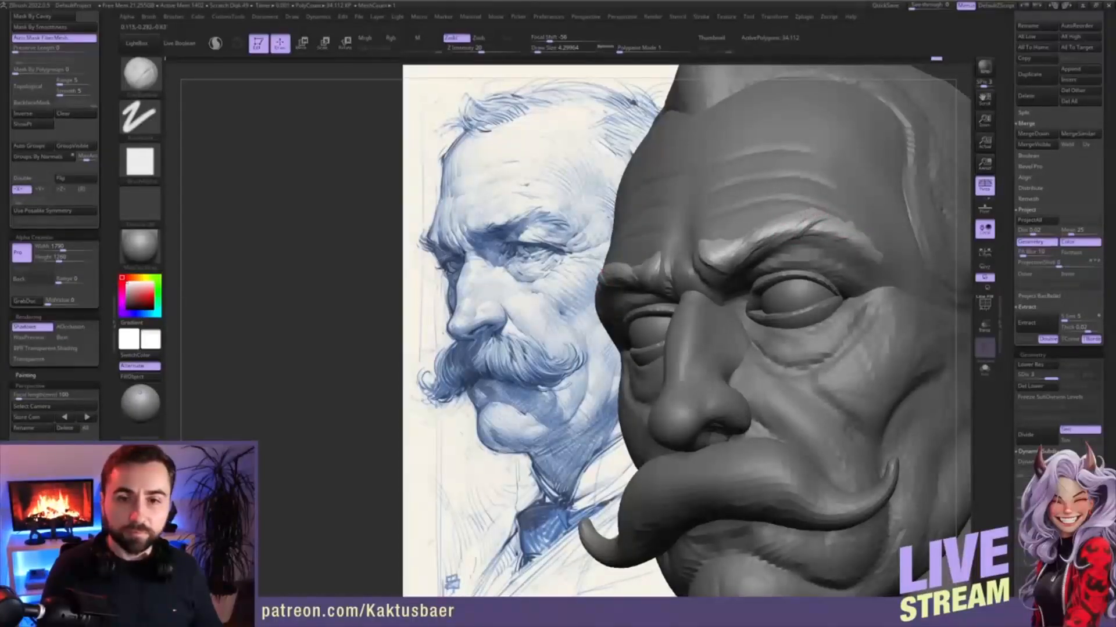
drag(771, 245, 785, 227)
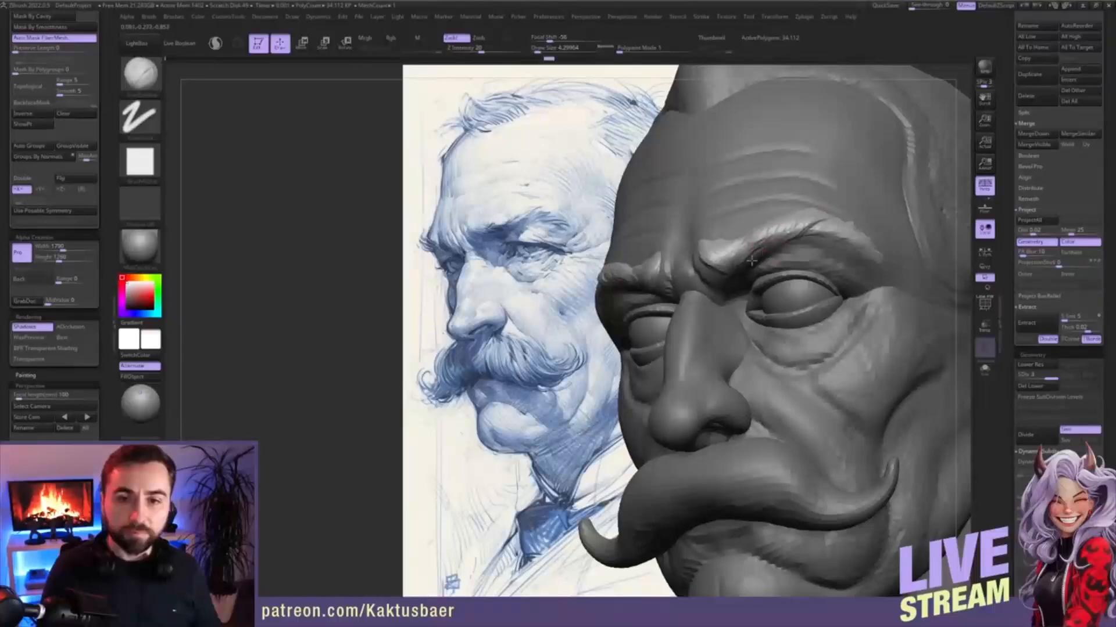
drag(751, 262, 757, 255)
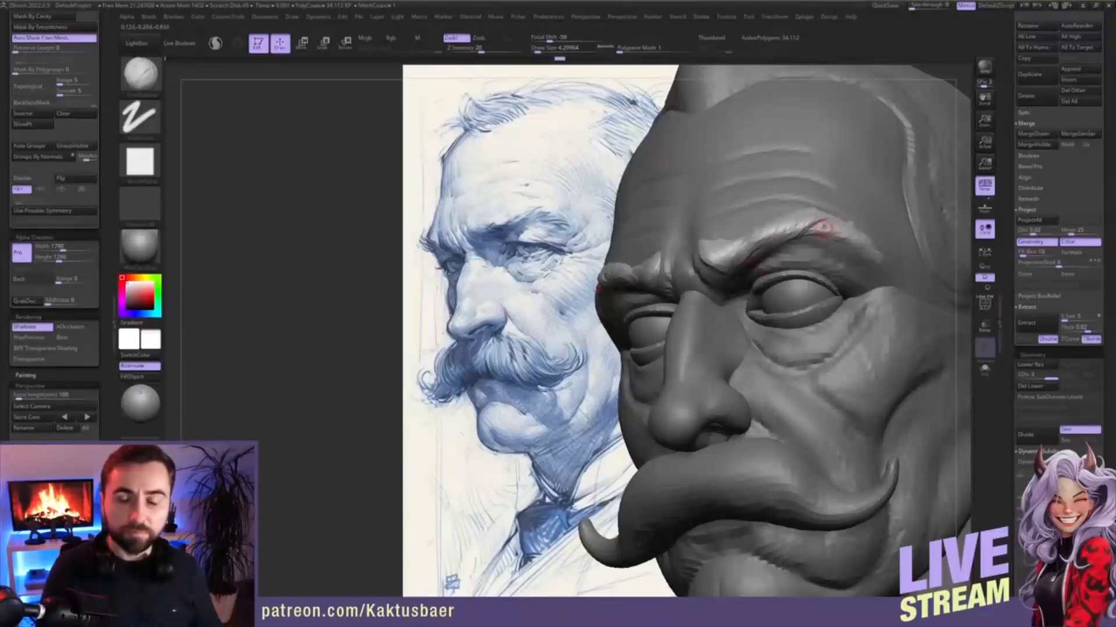
mouse_move(816, 233)
mouse_down()
mouse_move(863, 222)
mouse_move(854, 242)
mouse_up()
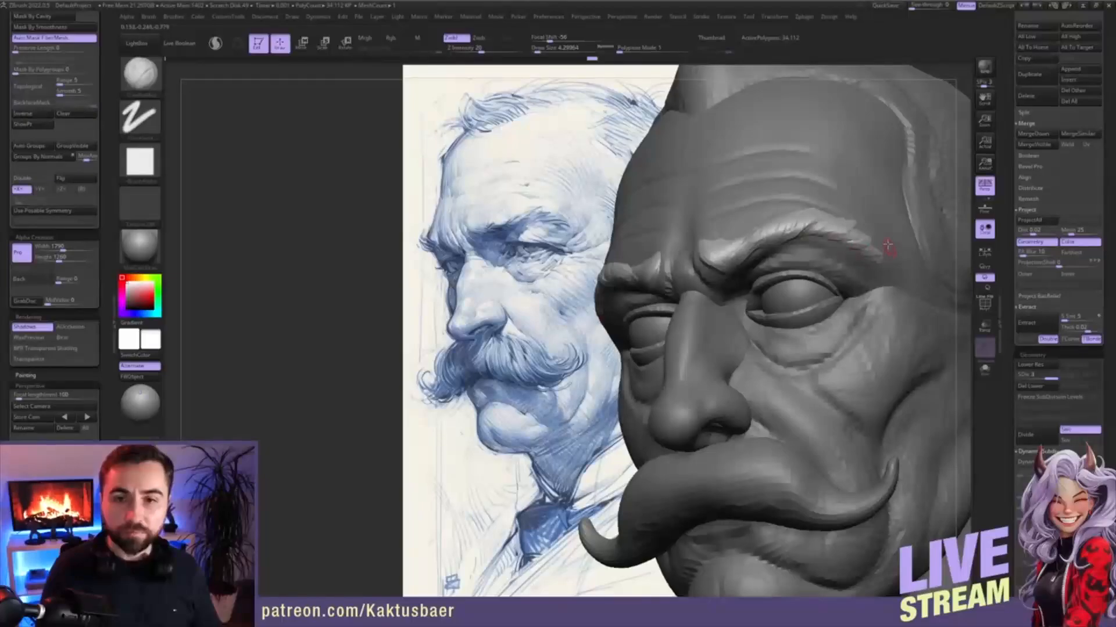
right_drag(906, 245, 887, 241)
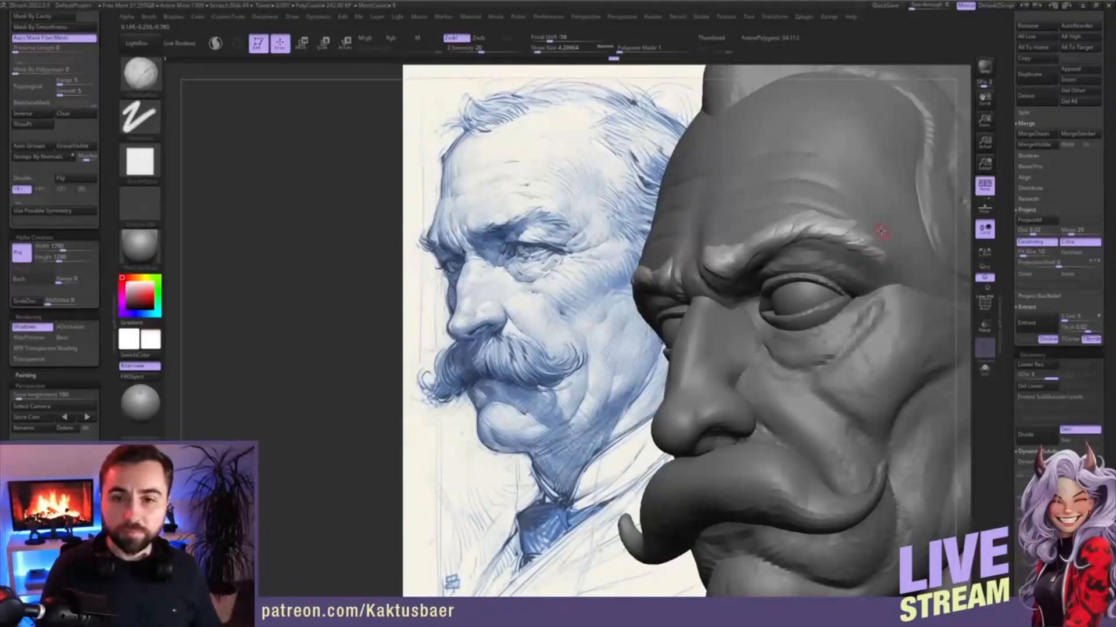
drag(836, 220, 813, 221)
right_drag(822, 224, 829, 220)
drag(829, 219, 799, 216)
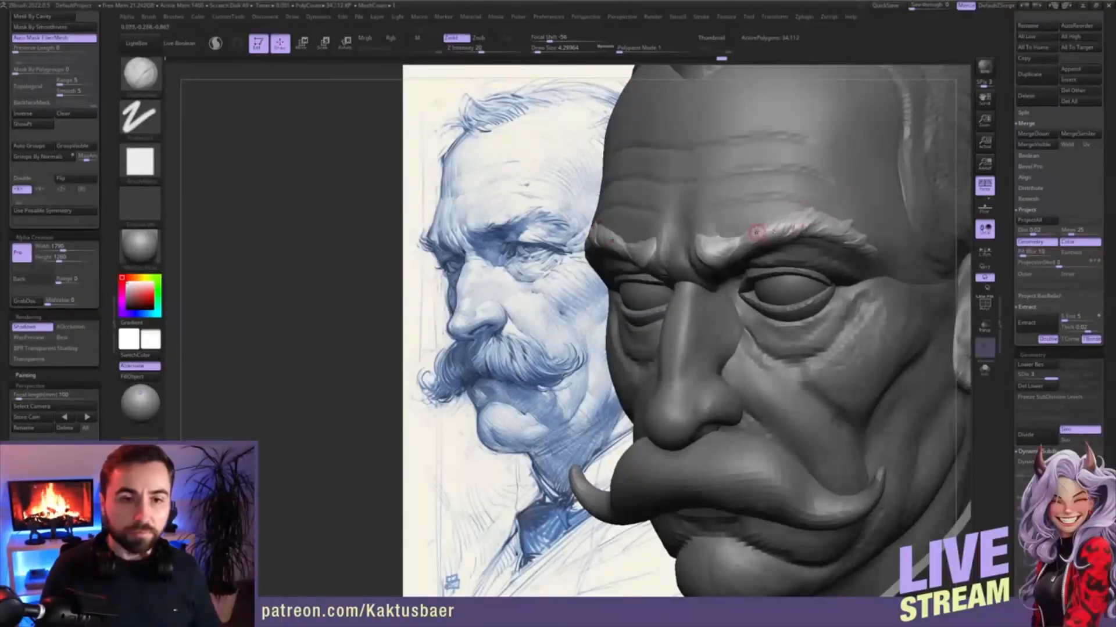
- Add short upward hair strands to the inner ends of both eyebrows
right_drag(758, 231, 723, 236)
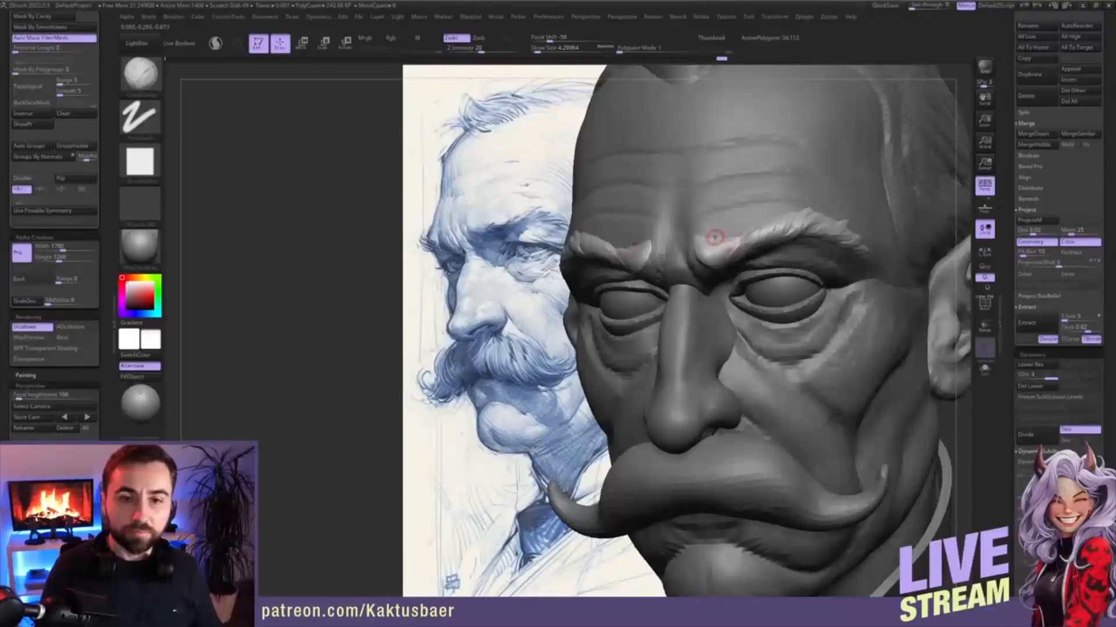
drag(719, 242, 723, 252)
mouse_move(715, 241)
mouse_down()
mouse_move(716, 261)
mouse_move(752, 244)
mouse_up()
- Layer more hair clumps over the eyebrow arch and inner ends, using a draw size of about 5
key(s)
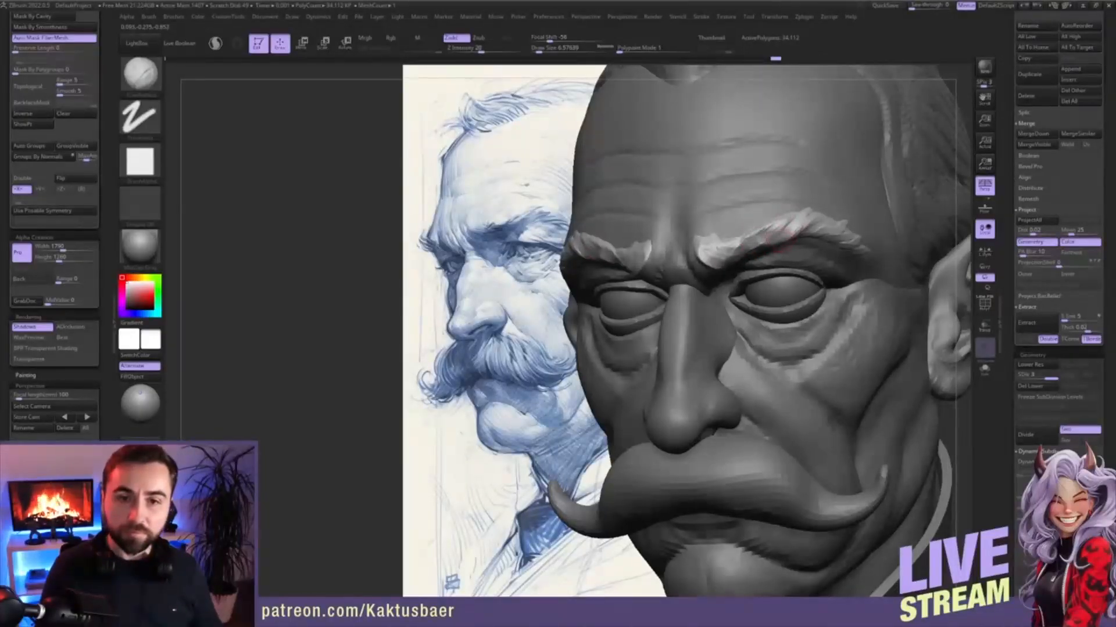
drag(800, 227, 791, 234)
right_drag(767, 220, 776, 197)
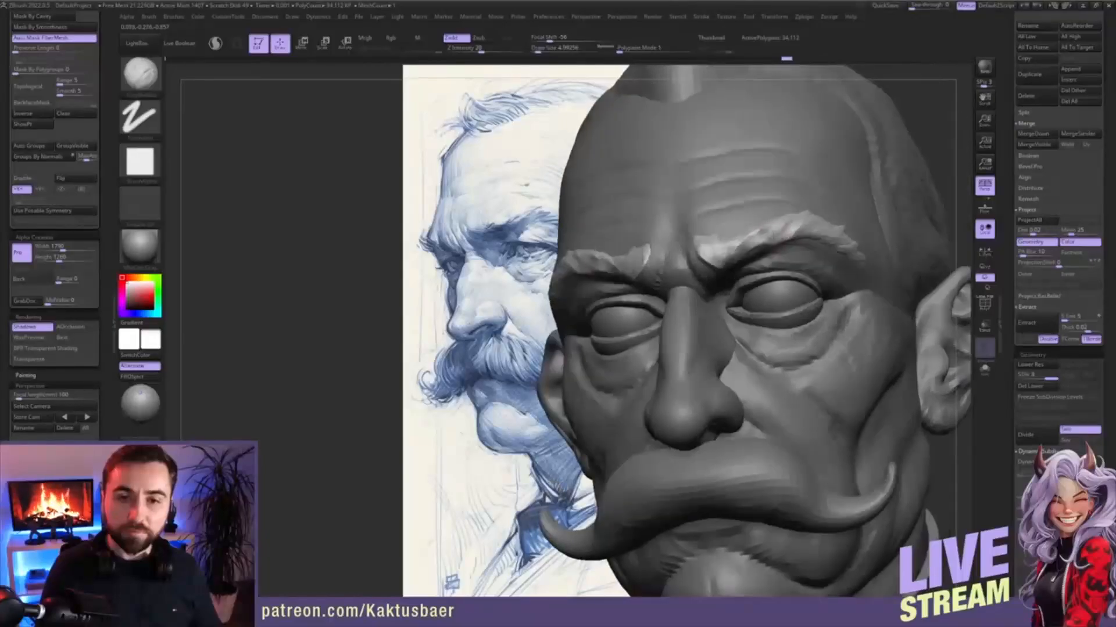
drag(796, 219, 766, 231)
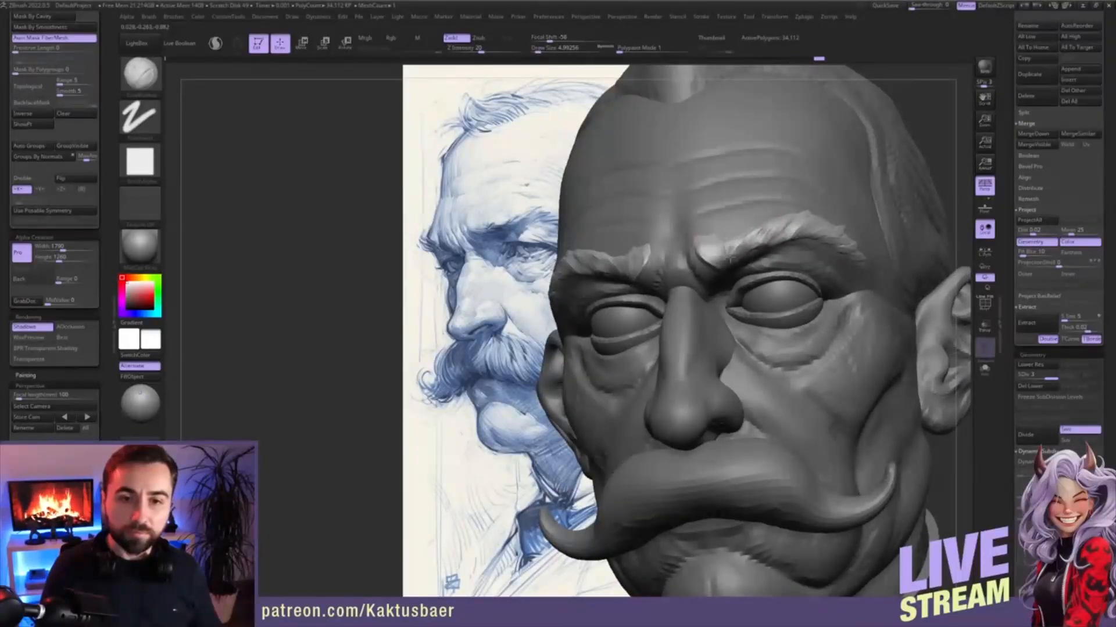
drag(729, 259, 720, 239)
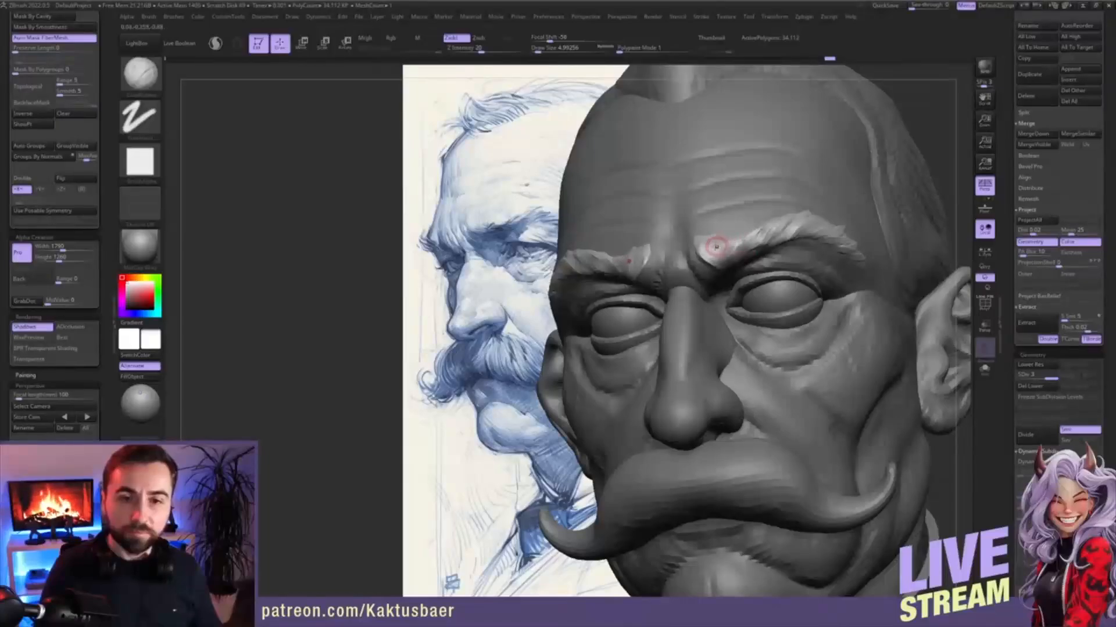
drag(708, 251, 702, 258)
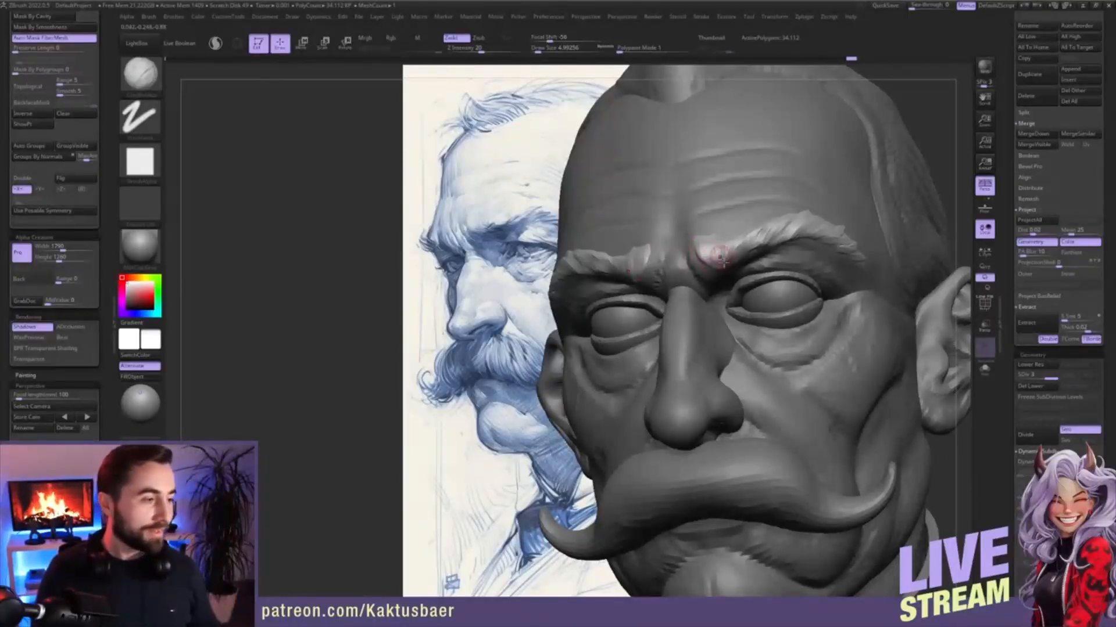
- Touch up the eyebrow strands from several angles and check the whole head against the portrait sketch
right_drag(730, 249, 724, 257)
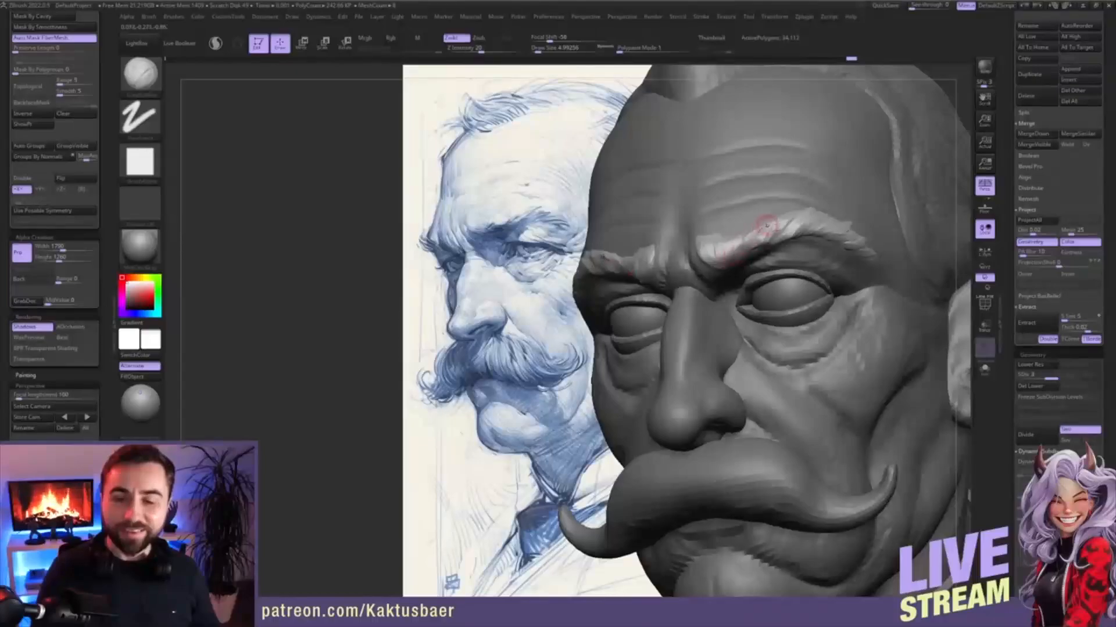
right_drag(813, 218, 802, 228)
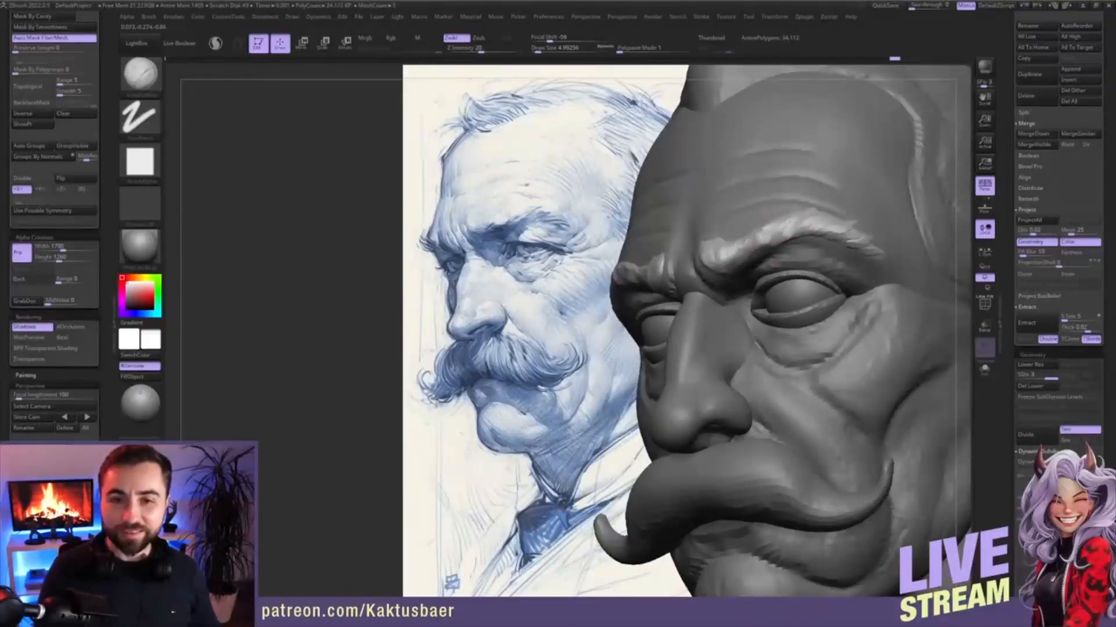
mouse_move(747, 244)
right_down()
mouse_move(793, 251)
mouse_move(752, 251)
right_up()
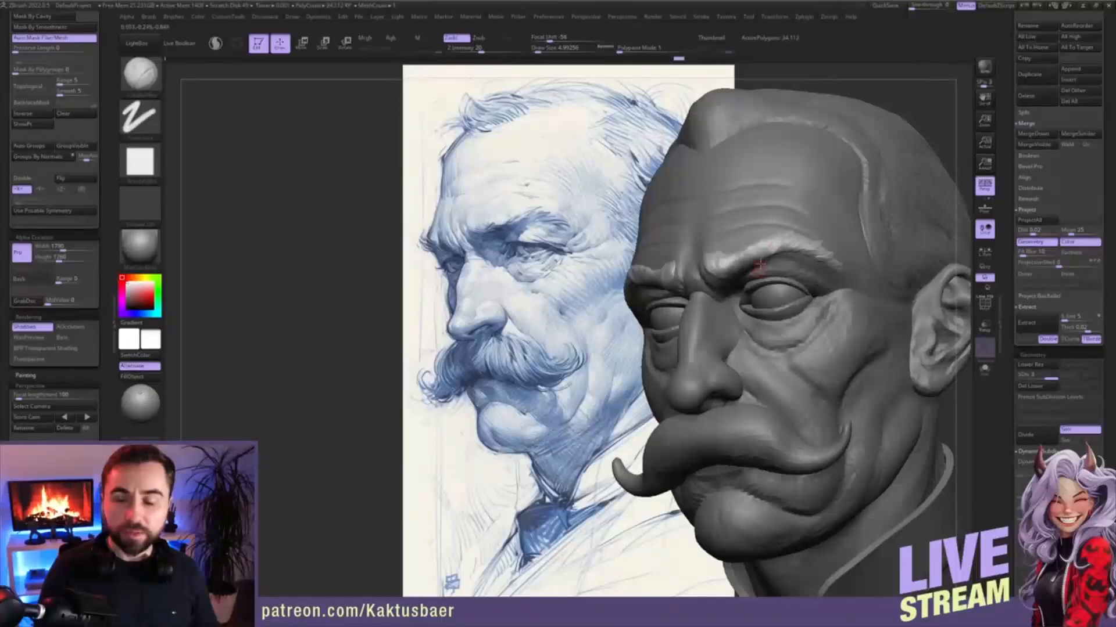
right_drag(760, 265, 831, 264)
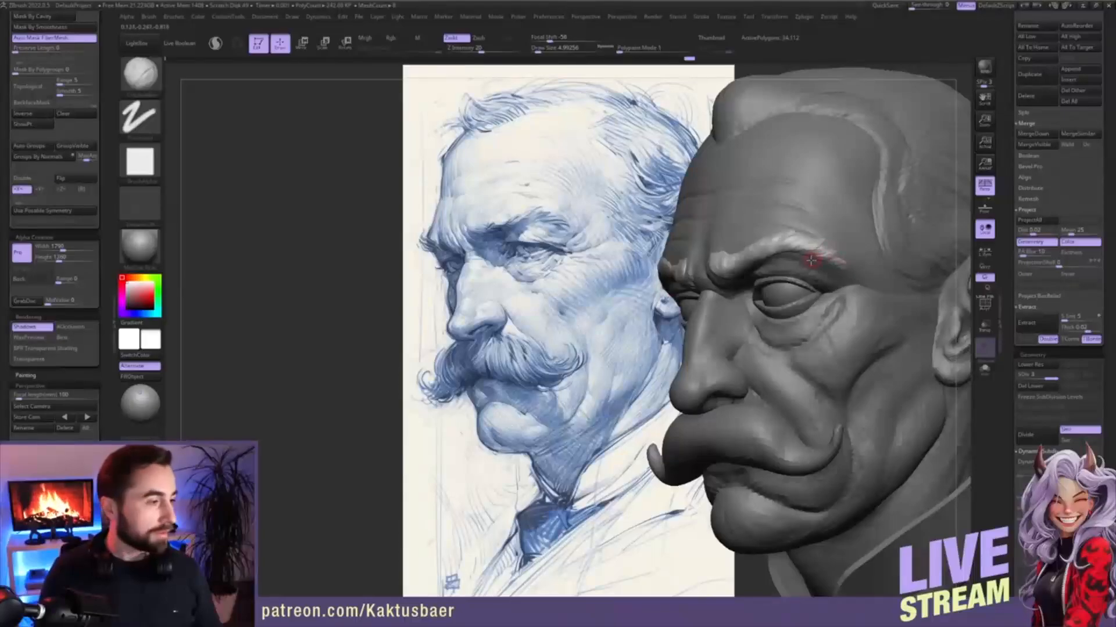
mouse_move(827, 250)
alt+right_down()
mouse_move(741, 285)
mouse_move(829, 303)
alt+right_up()
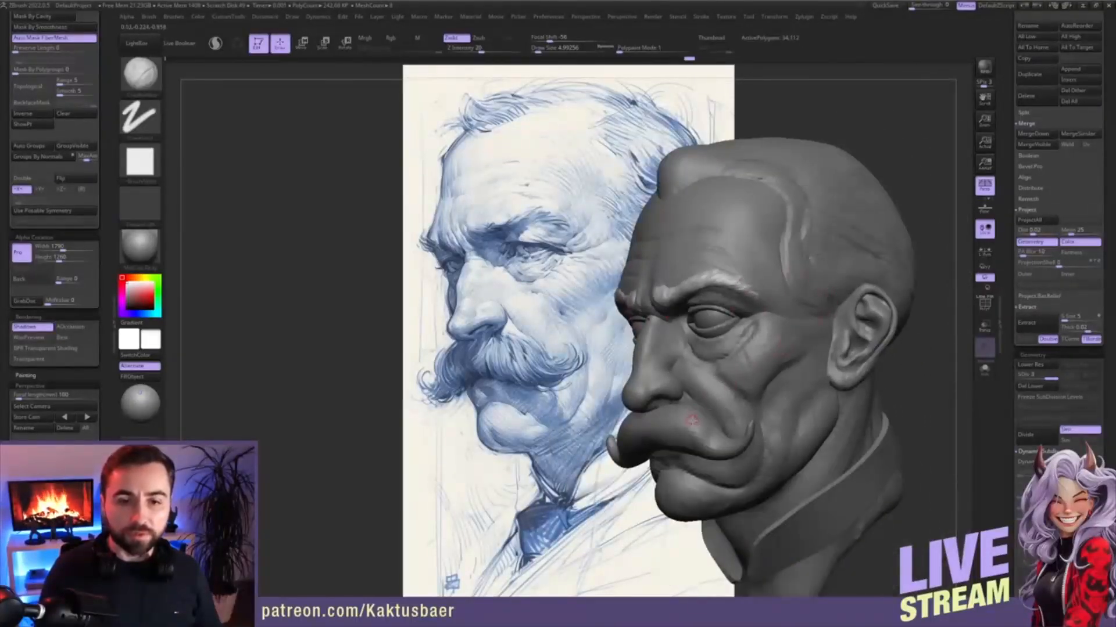
- Make the moustache the active subtool and raise its mesh to a finer subdivision level
alt+click(696, 424)
alt+right_drag(697, 425, 709, 364)
mouse_move(710, 364)
ctrl+right_down()
mouse_move(696, 381)
mouse_move(711, 357)
ctrl+right_up()
key(ctrl+d)
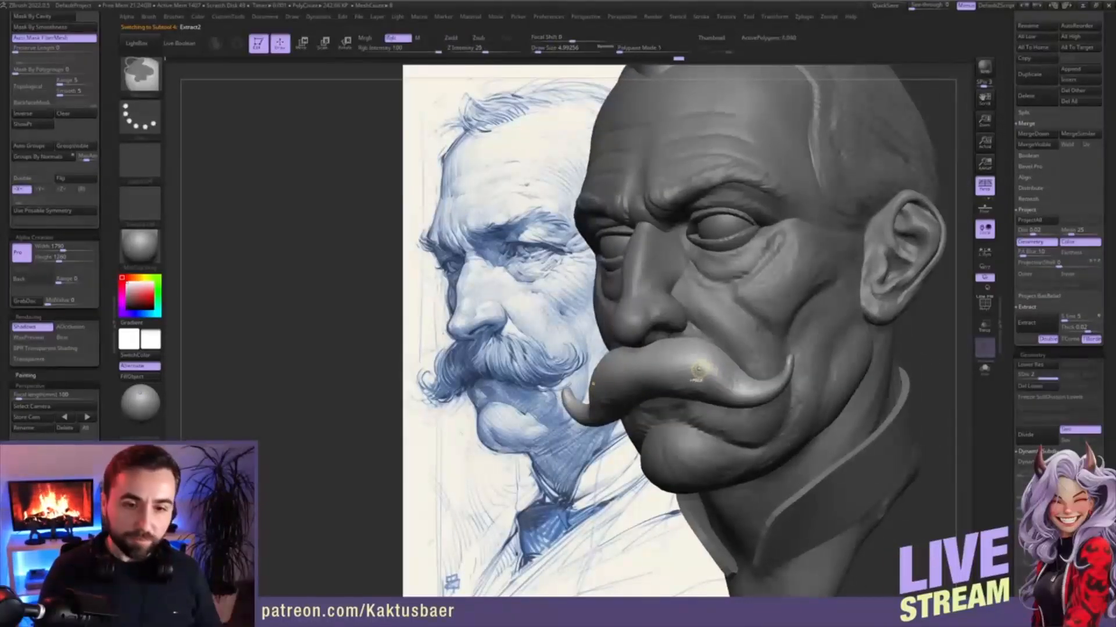
key(ctrl+d)
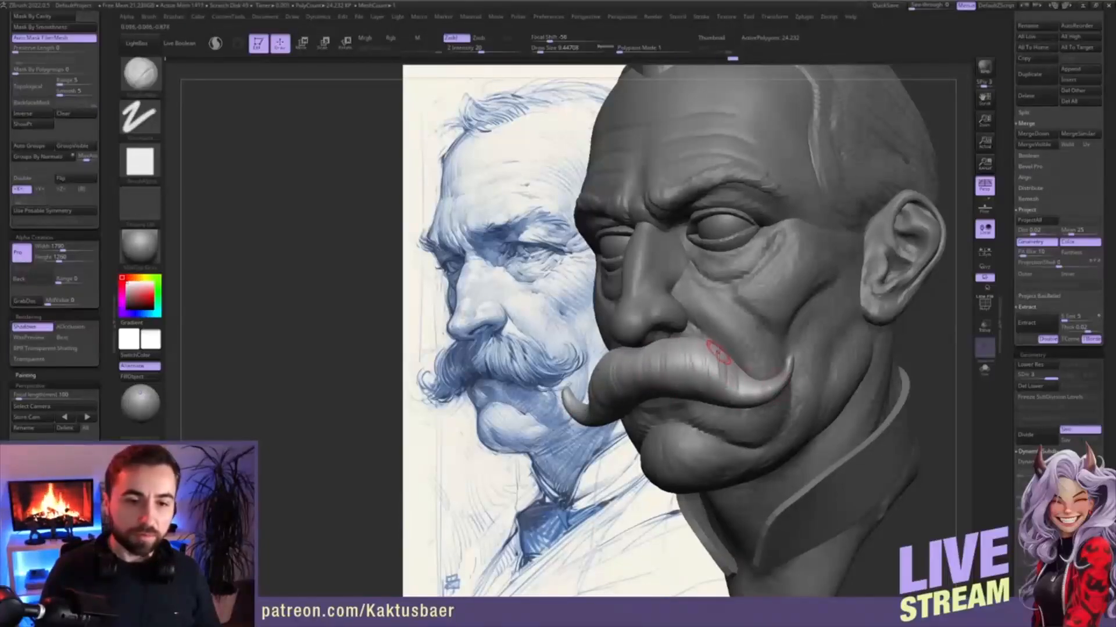
- Build up the first hair-strand ridges across the moustache with the ClayBuildup brush at a draw size of about 9.4
right_drag(672, 356, 638, 354)
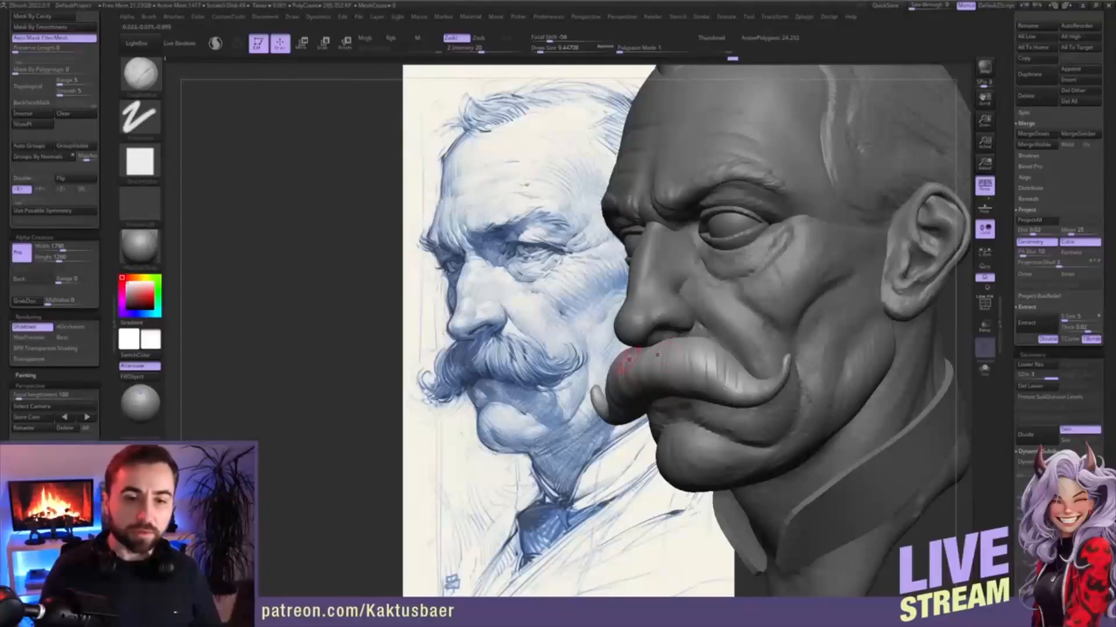
right_drag(625, 355, 637, 349)
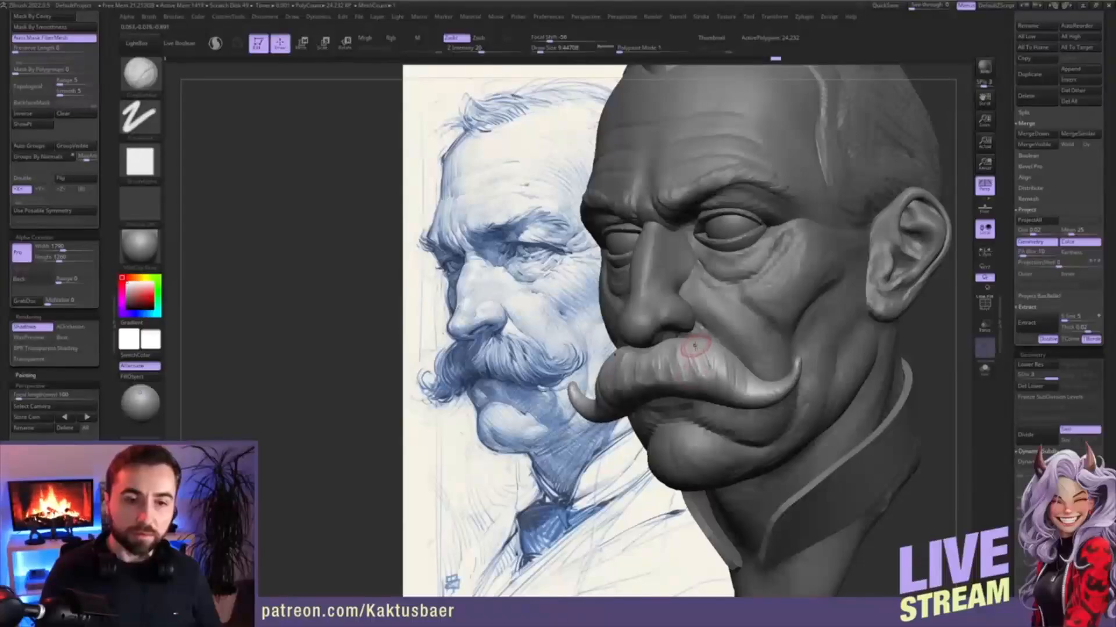
mouse_move(694, 345)
ctrl+right_down()
mouse_move(704, 368)
mouse_move(698, 348)
mouse_move(710, 332)
ctrl+right_up()
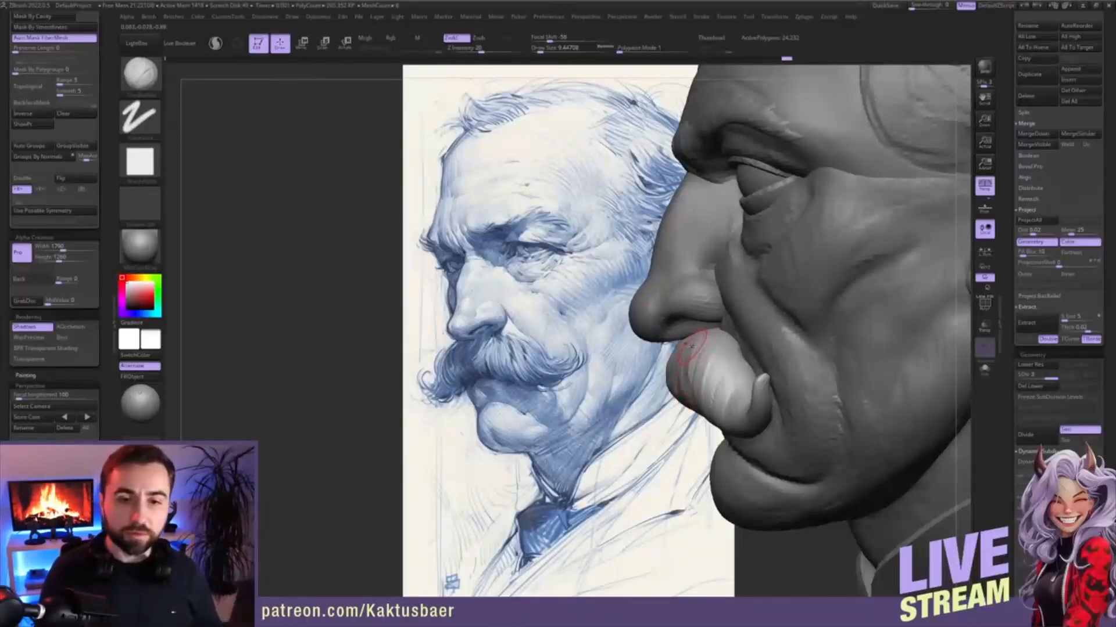
right_drag(708, 347, 744, 342)
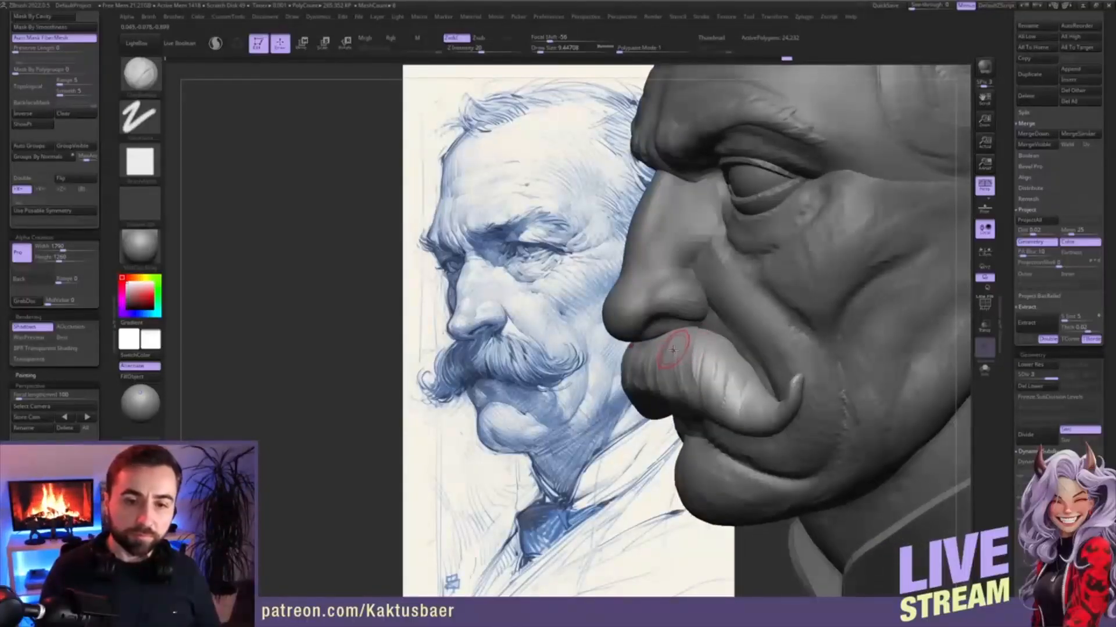
right_drag(668, 353, 703, 350)
- Enlarge the brush to about 12.9 and add downward clay strokes to the middle of the moustache under the nose
key(s)
mouse_move(671, 346)
mouse_down()
mouse_move(644, 364)
mouse_move(666, 368)
mouse_move(620, 380)
mouse_up()
drag(654, 362, 661, 388)
drag(640, 344, 628, 376)
drag(645, 339, 635, 383)
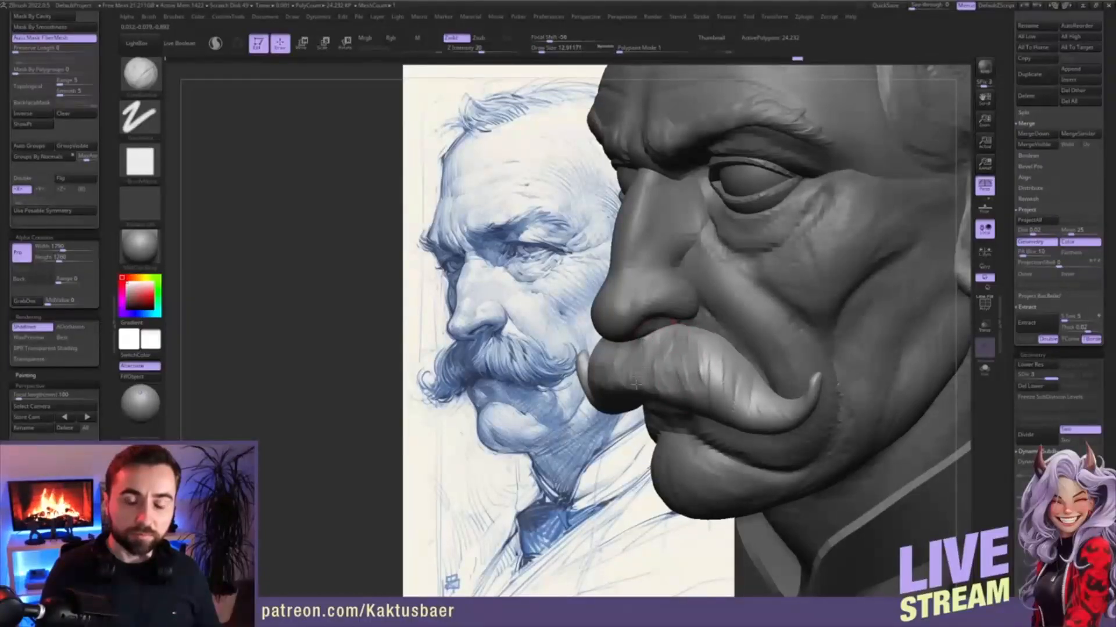
- Sculpt broad hair clumps flowing down and outward over the near half of the moustache
mouse_move(714, 338)
mouse_down()
mouse_move(704, 382)
mouse_move(738, 397)
mouse_move(706, 390)
mouse_move(730, 399)
mouse_up()
mouse_move(700, 356)
mouse_down()
mouse_move(712, 391)
mouse_move(731, 399)
mouse_up()
drag(731, 385, 755, 412)
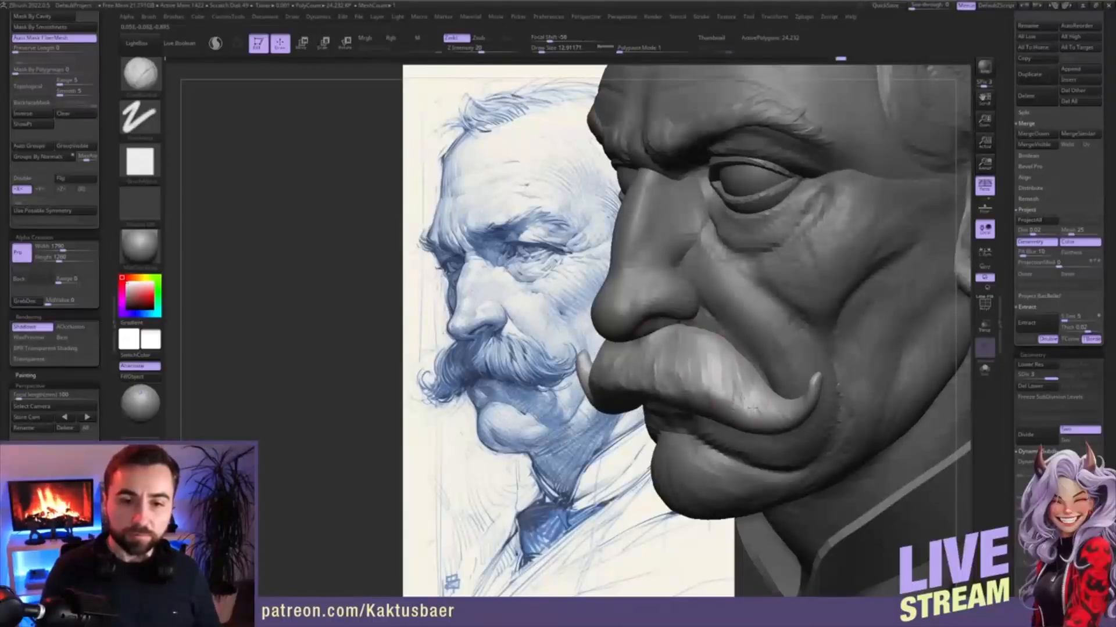
mouse_move(704, 368)
mouse_down()
mouse_move(720, 405)
mouse_move(734, 403)
mouse_up()
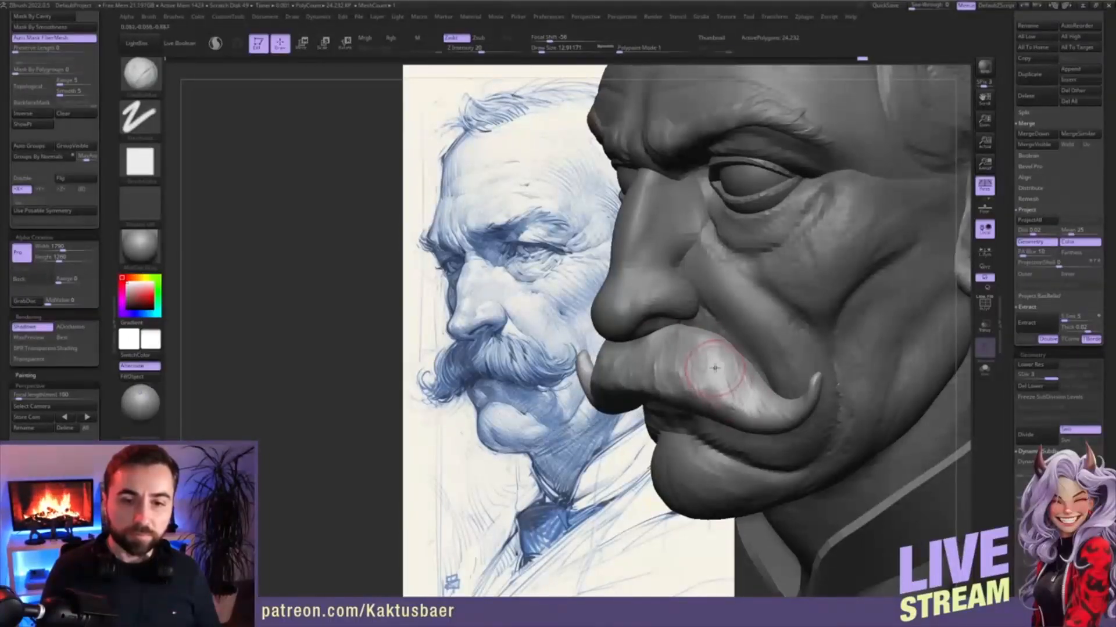
mouse_move(713, 366)
mouse_down()
mouse_move(731, 395)
mouse_move(701, 355)
mouse_move(700, 398)
mouse_up()
- Reduce the brush to about 8.4 and add a narrower strand on the near half of the moustache
key(s)
key([)
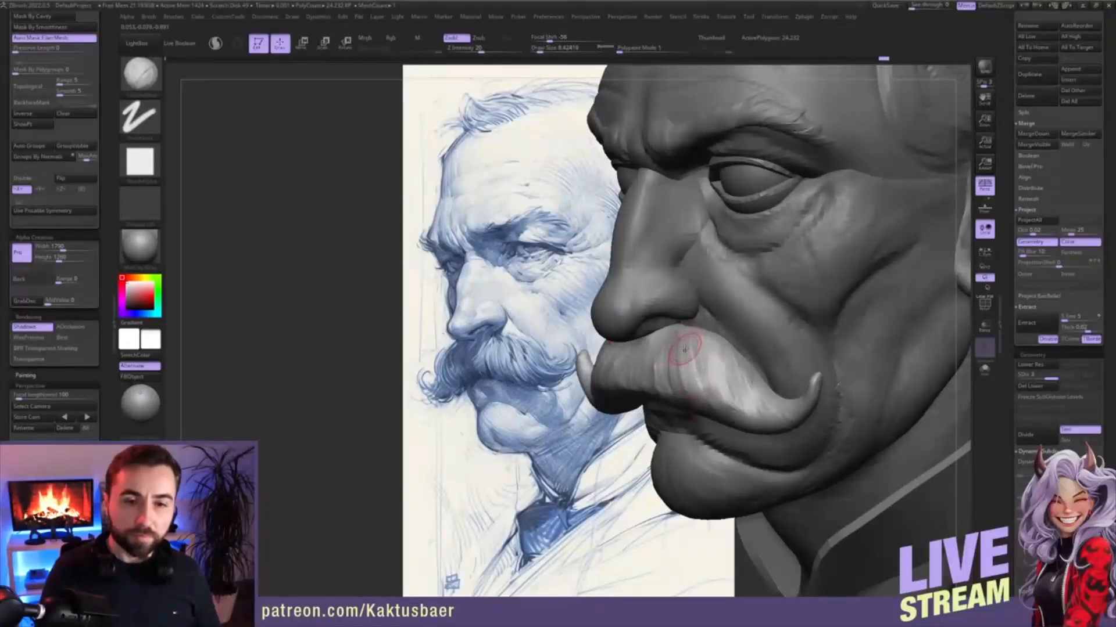
right_drag(642, 390, 696, 402)
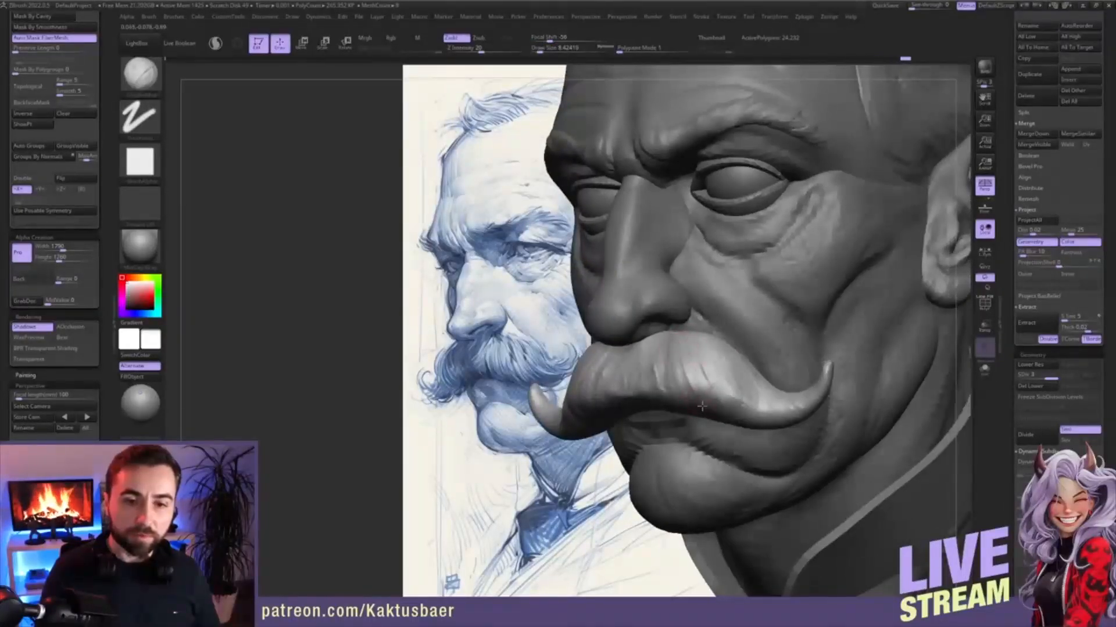
drag(709, 362, 722, 389)
right_drag(733, 372, 704, 359)
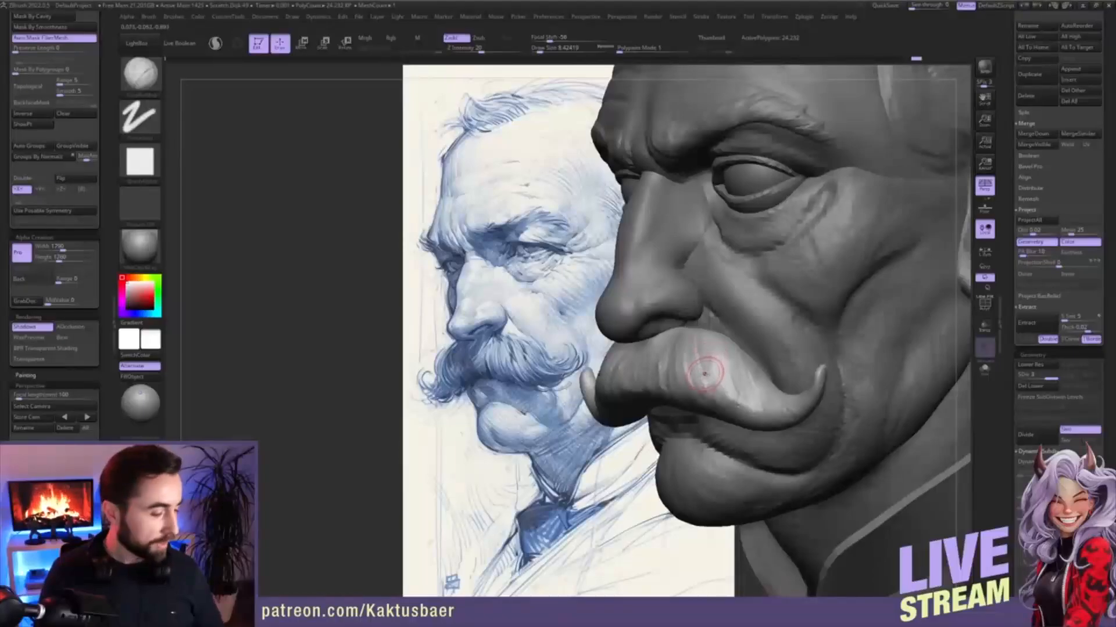
- Carve separating grooves between the hair clumps on the near half of the moustache with the DamStandard brush
key(b)
key(d)
key(s)
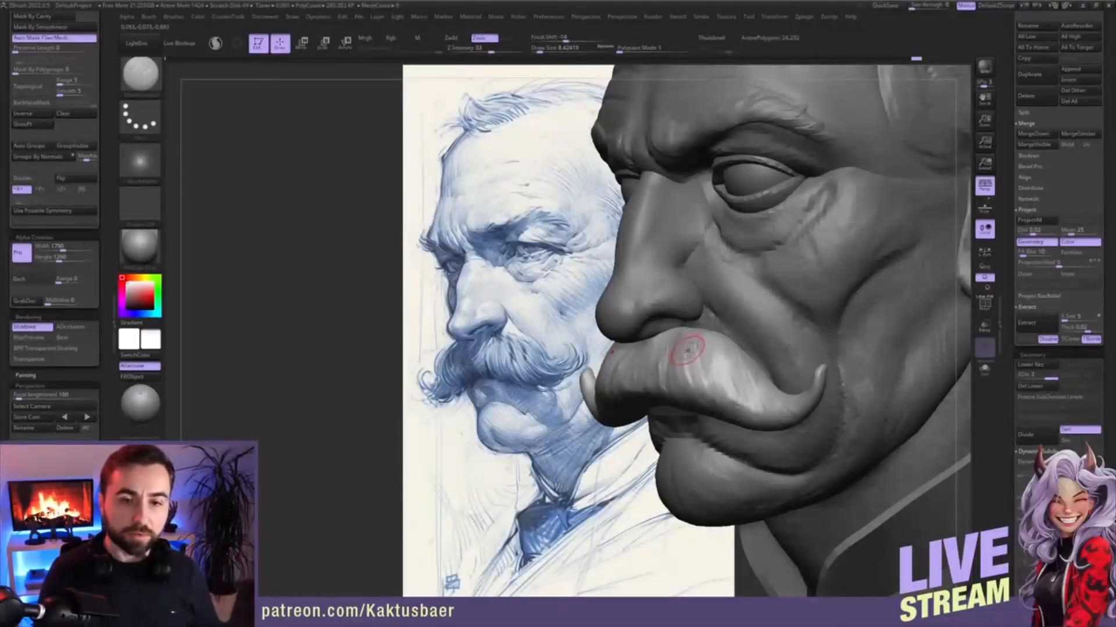
right_drag(688, 349, 674, 340)
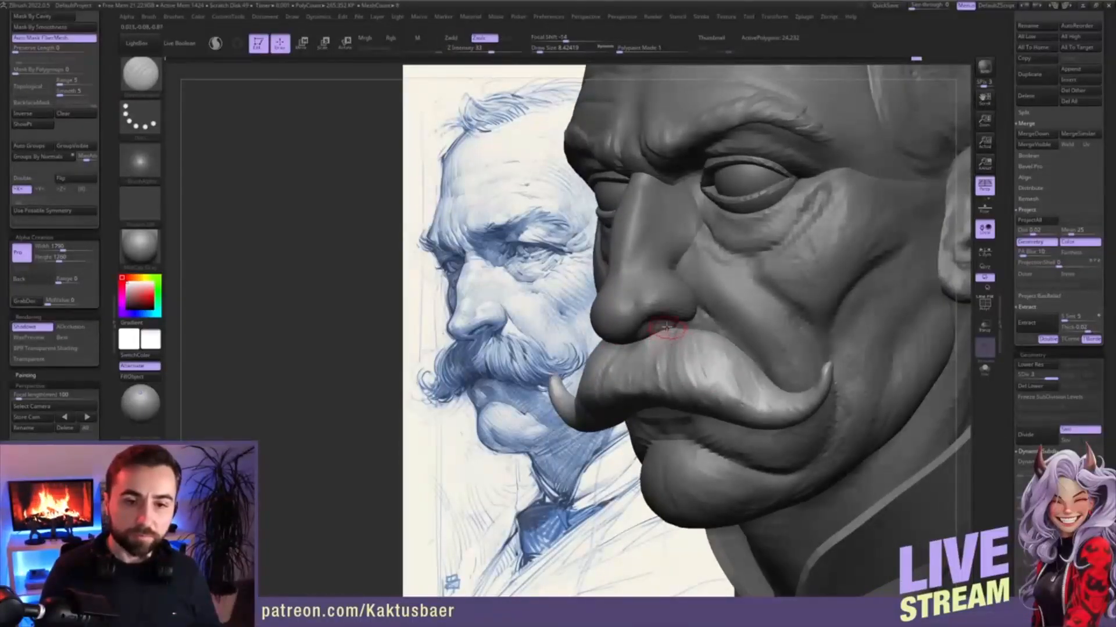
right_drag(712, 348, 703, 353)
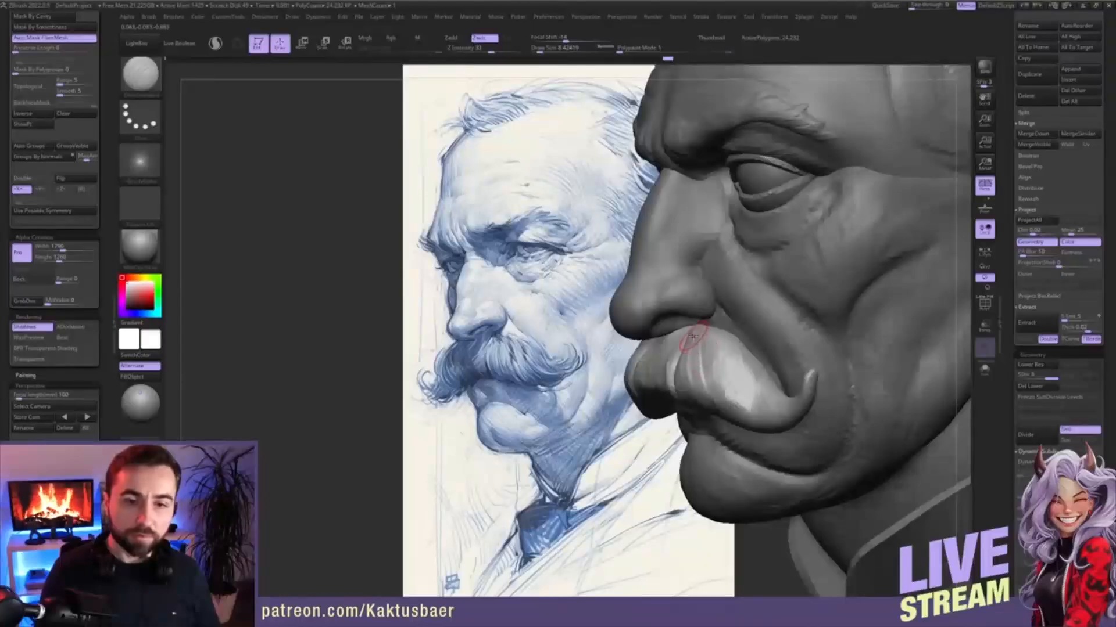
mouse_move(701, 337)
mouse_down()
mouse_move(719, 408)
mouse_move(729, 395)
mouse_up()
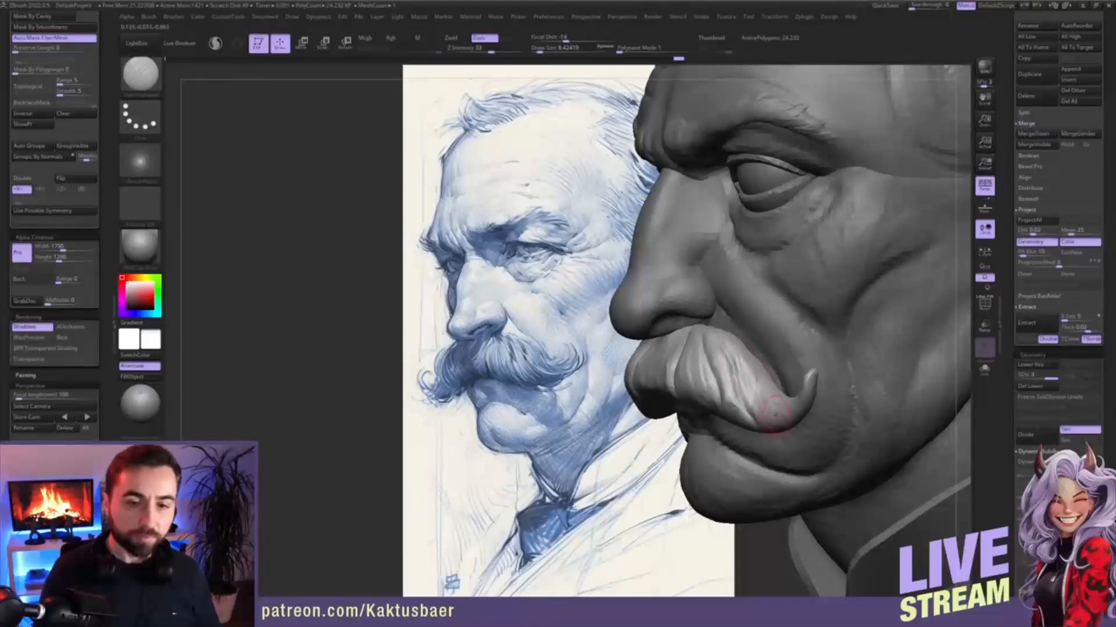
- Return to the ClayBuildup brush and raise strands from the moustache's centre parting out across the near half
key(2)
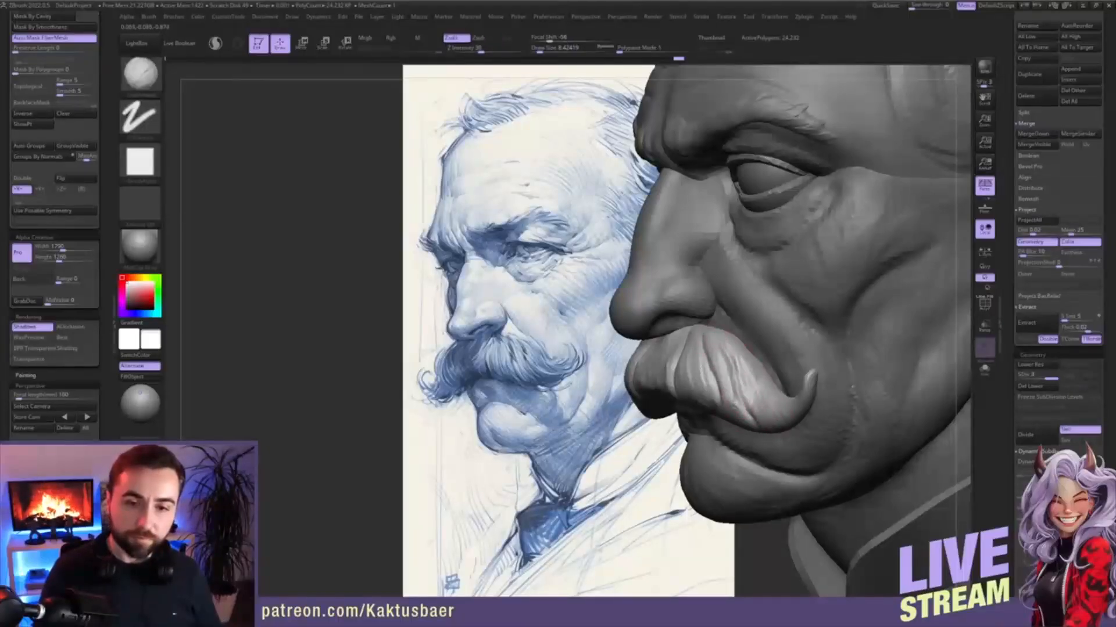
right_drag(722, 365, 688, 336)
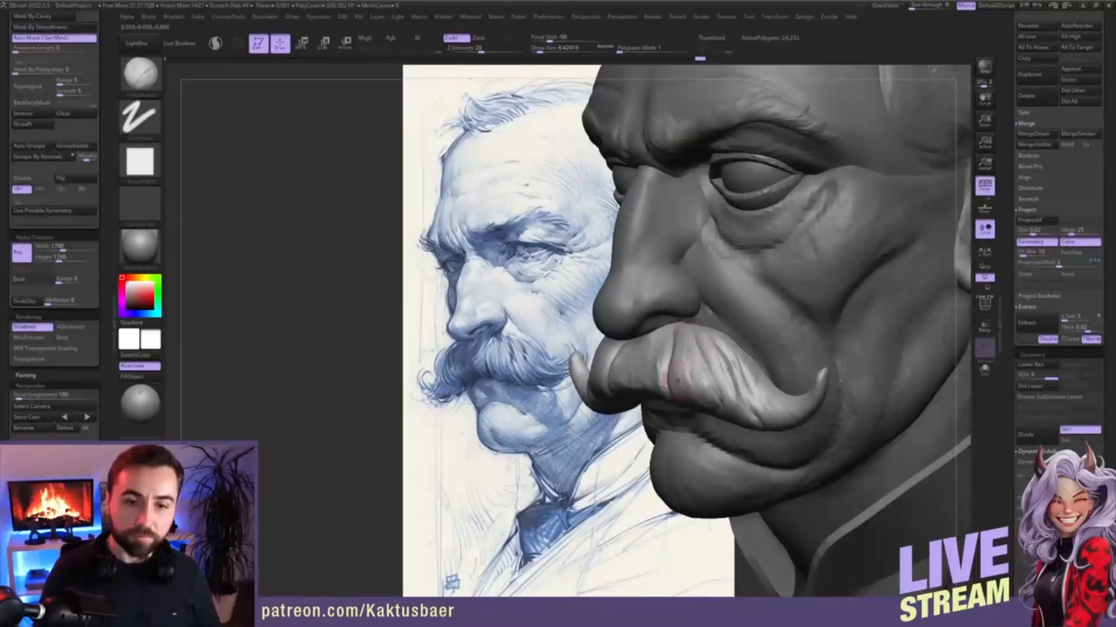
right_drag(663, 373, 659, 386)
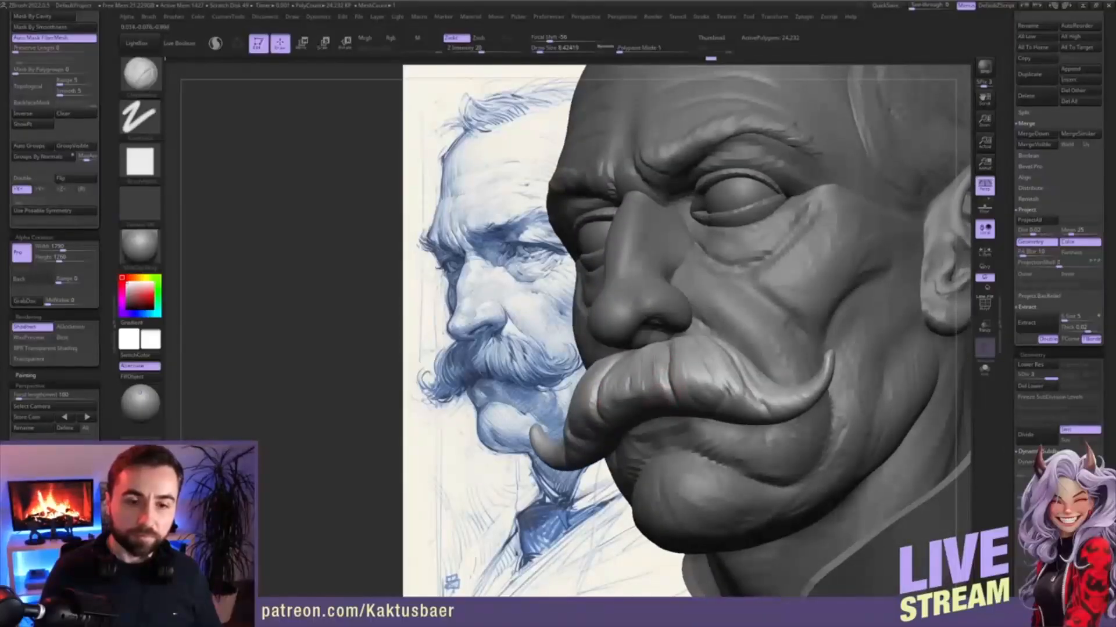
drag(660, 370, 663, 402)
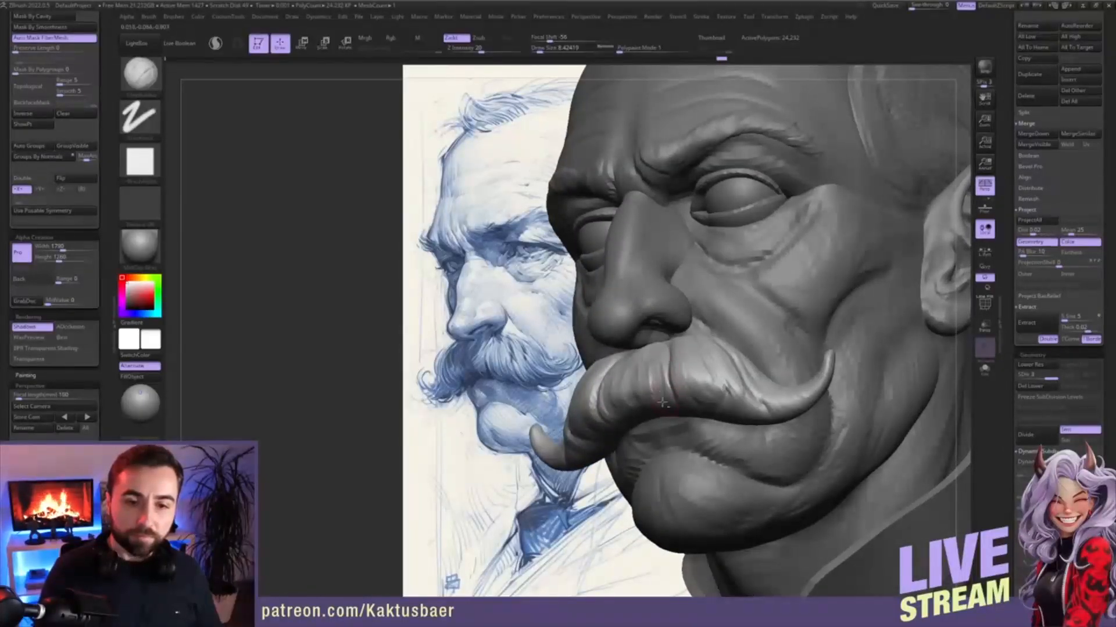
mouse_move(681, 365)
mouse_down()
mouse_move(698, 401)
mouse_move(730, 405)
mouse_up()
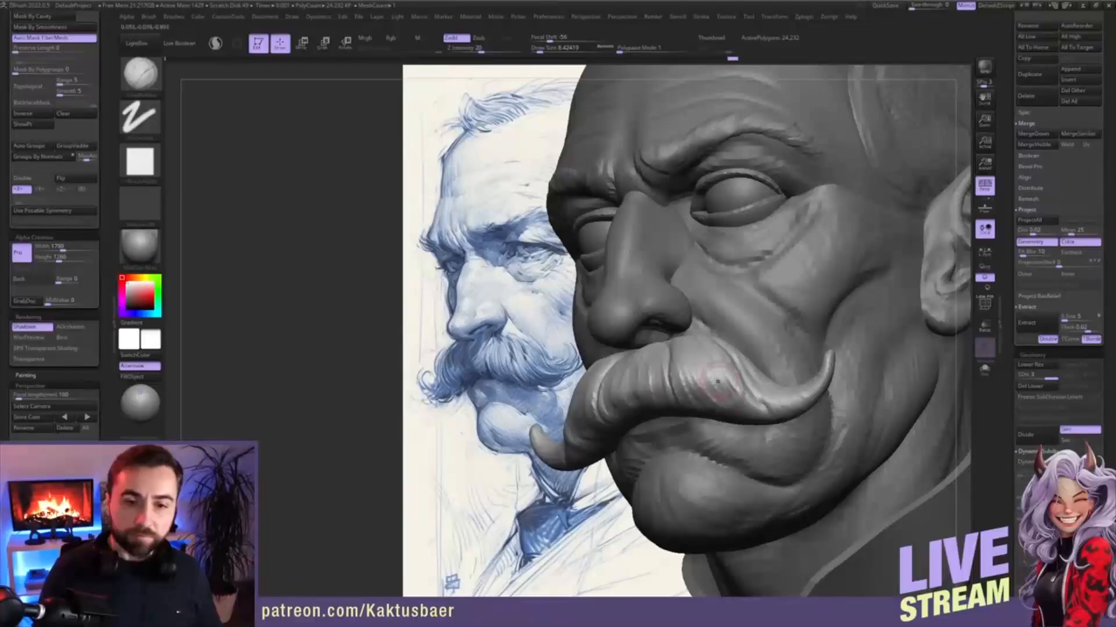
mouse_move(711, 356)
mouse_down()
mouse_move(731, 391)
mouse_move(763, 409)
mouse_move(746, 408)
mouse_up()
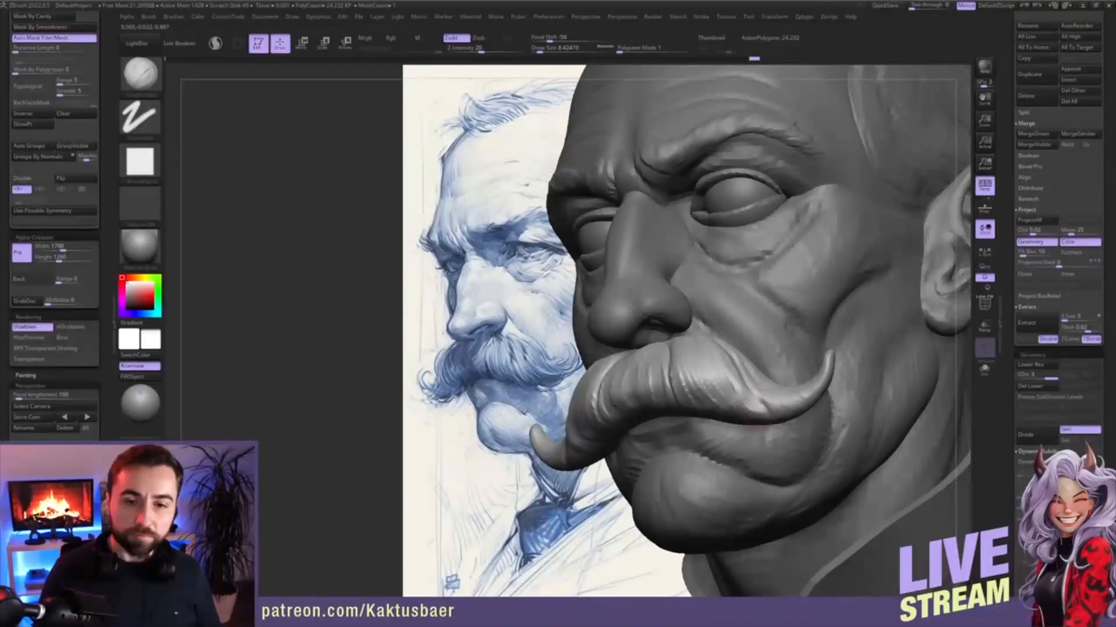
- Sculpt long strands along the moustache's lower edge toward the near curl, and quick-save the project
mouse_move(722, 368)
right_down()
mouse_move(692, 351)
mouse_move(706, 345)
mouse_move(652, 331)
mouse_move(704, 348)
right_up()
mouse_move(711, 374)
mouse_down()
mouse_move(718, 390)
mouse_move(724, 366)
mouse_move(733, 383)
mouse_move(740, 376)
mouse_up()
mouse_move(711, 376)
right_down()
mouse_move(671, 356)
mouse_move(642, 396)
mouse_move(639, 384)
right_up()
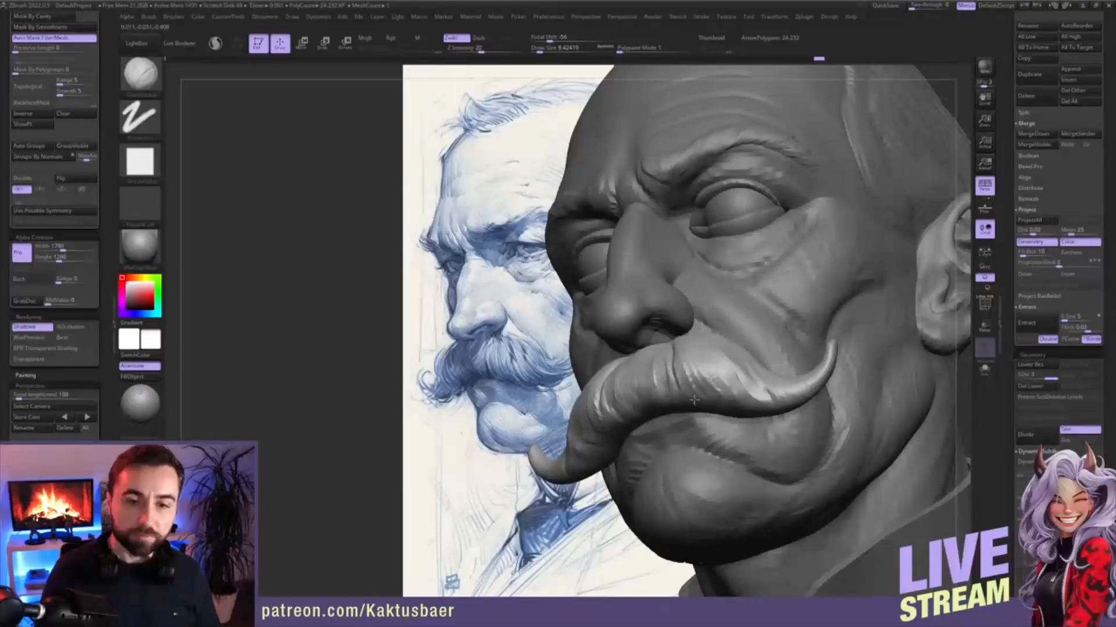
right_drag(716, 380, 669, 378)
drag(679, 373, 759, 392)
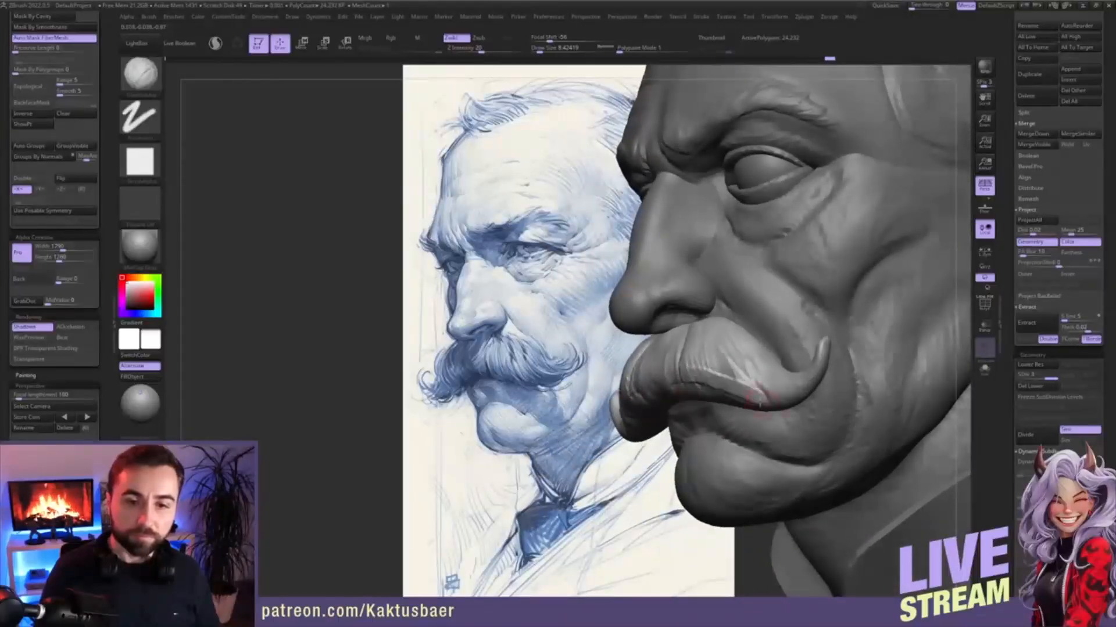
mouse_move(682, 383)
mouse_down()
mouse_move(730, 391)
mouse_move(705, 384)
mouse_up()
mouse_move(705, 385)
right_down()
mouse_move(684, 376)
mouse_move(760, 390)
right_up()
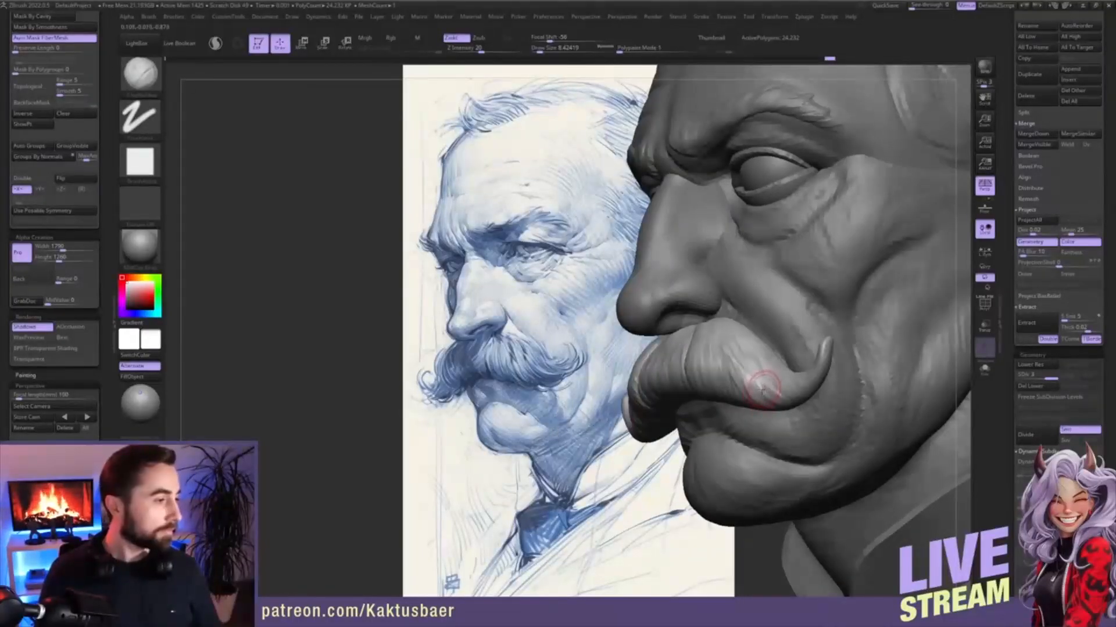
key(ctrl+s)
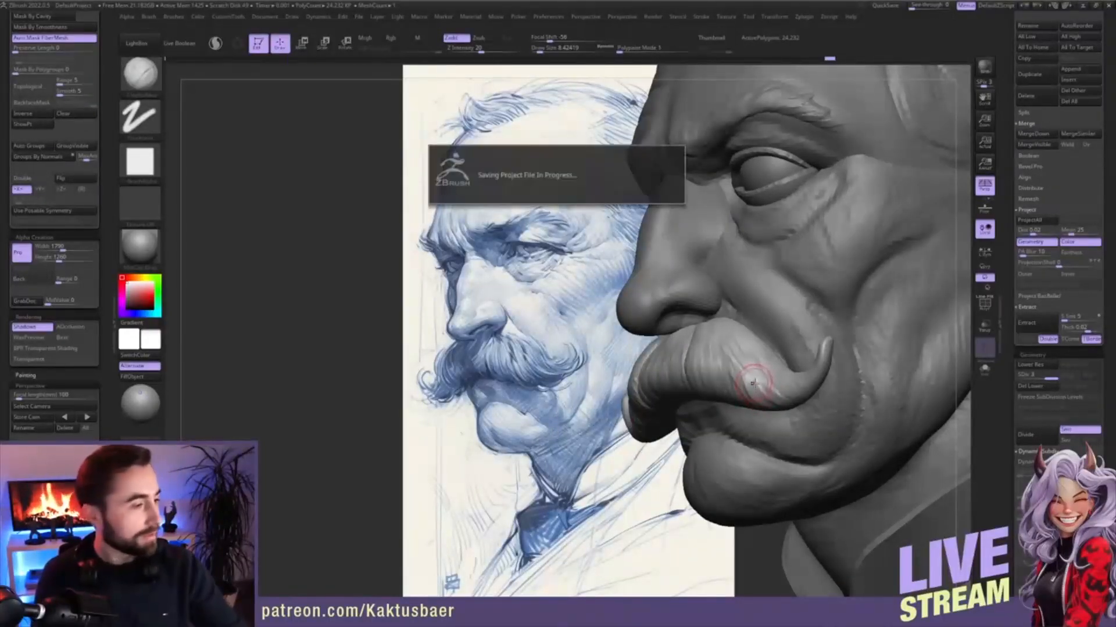
- Make the head the active subtool and adjust the near nostril wing above the moustache with the Move brush at about size 14
right_drag(753, 384, 799, 351)
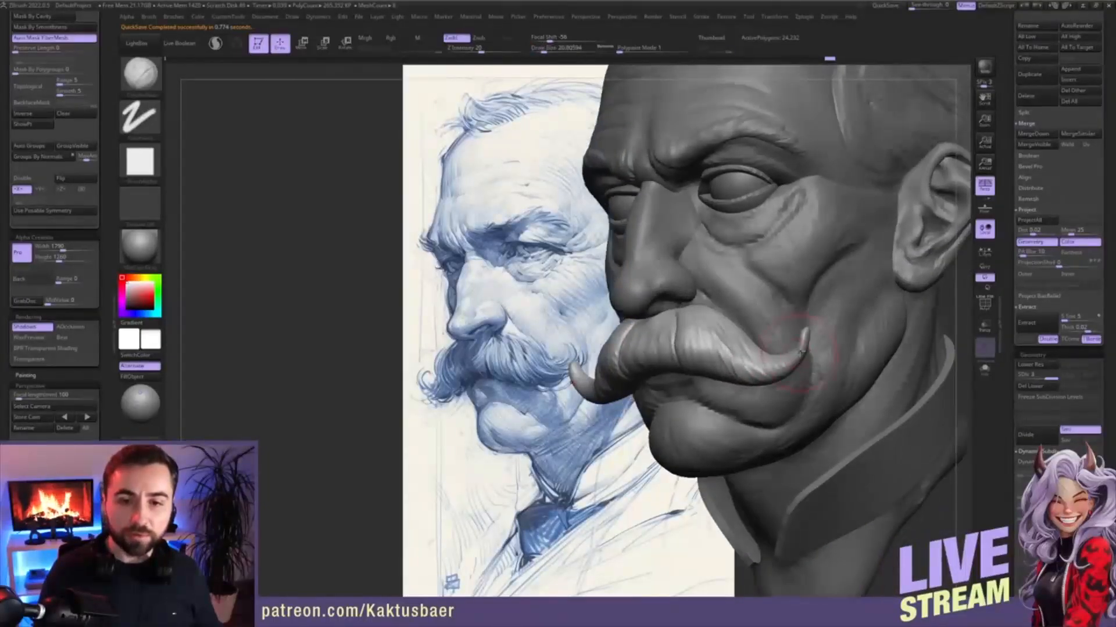
key(bracketleft)
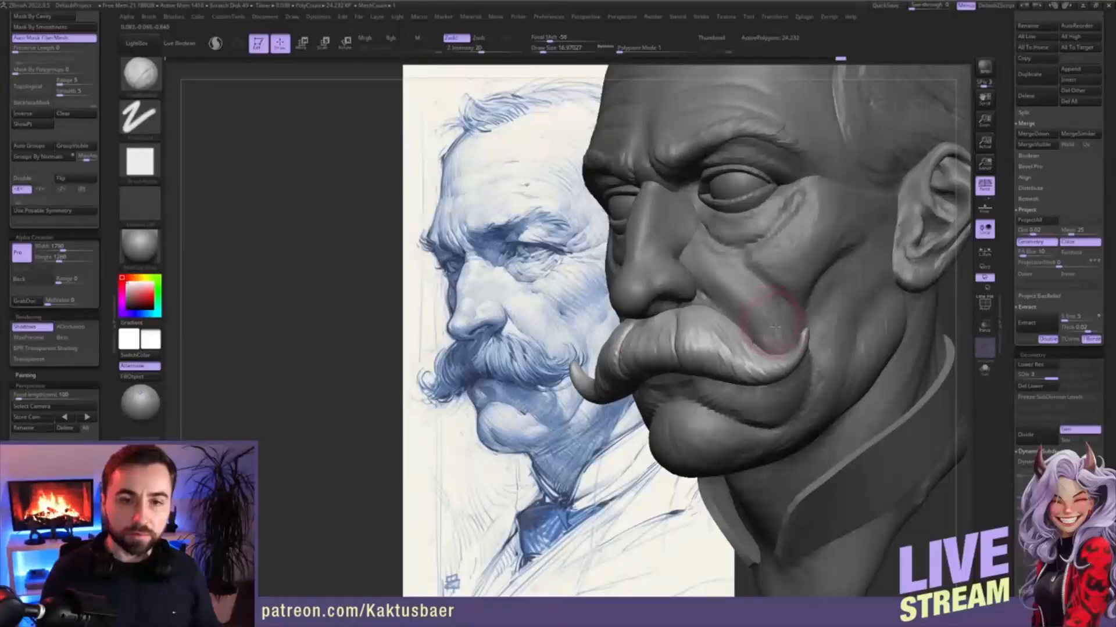
alt+click(668, 283)
mouse_move(668, 283)
ctrl+right_down()
mouse_move(671, 322)
mouse_move(679, 243)
mouse_move(688, 247)
ctrl+right_up()
key(b)
key(m)
key(v)
key(bracketleft)
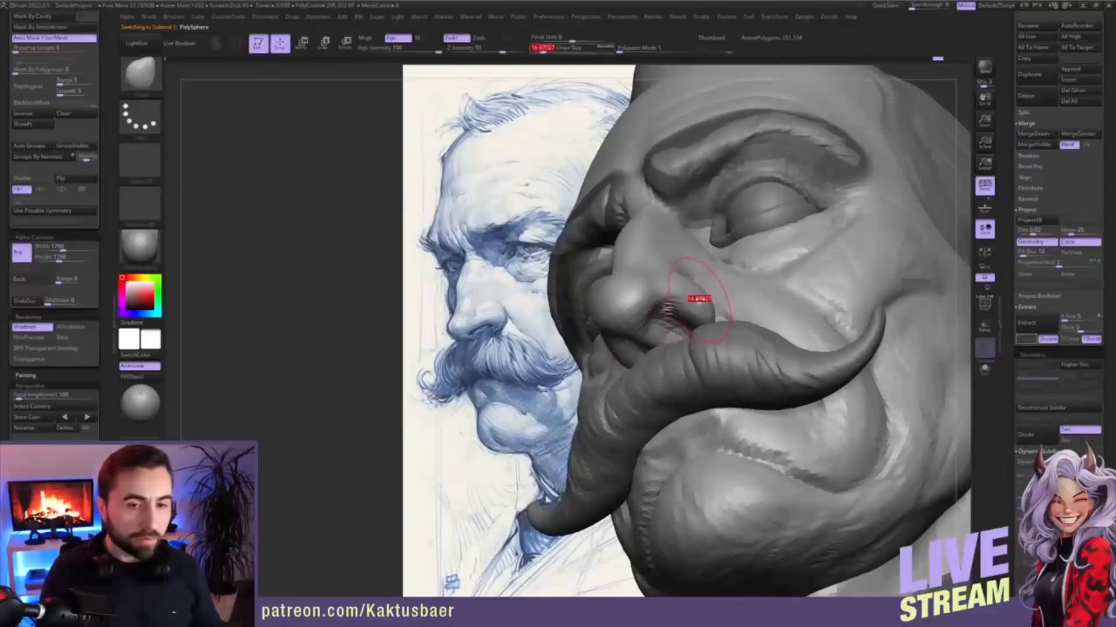
key(bracketright)
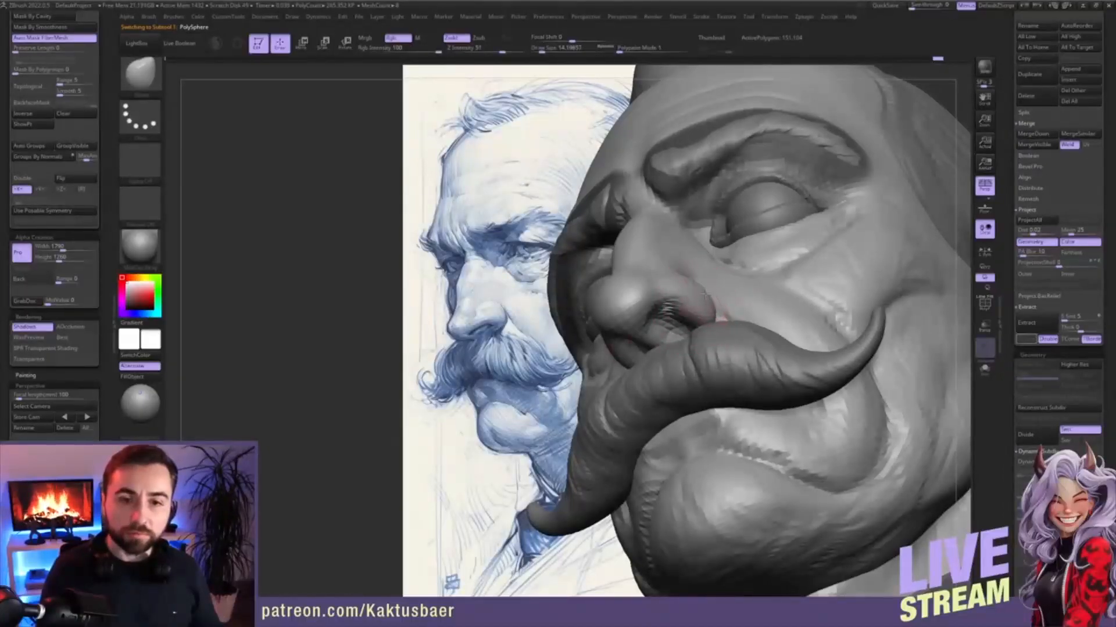
- Make the moustache the active subtool again and choose the DamStandard brush
right_drag(688, 297, 693, 351)
alt+click(725, 365)
key(b)
key(d)
key(s)
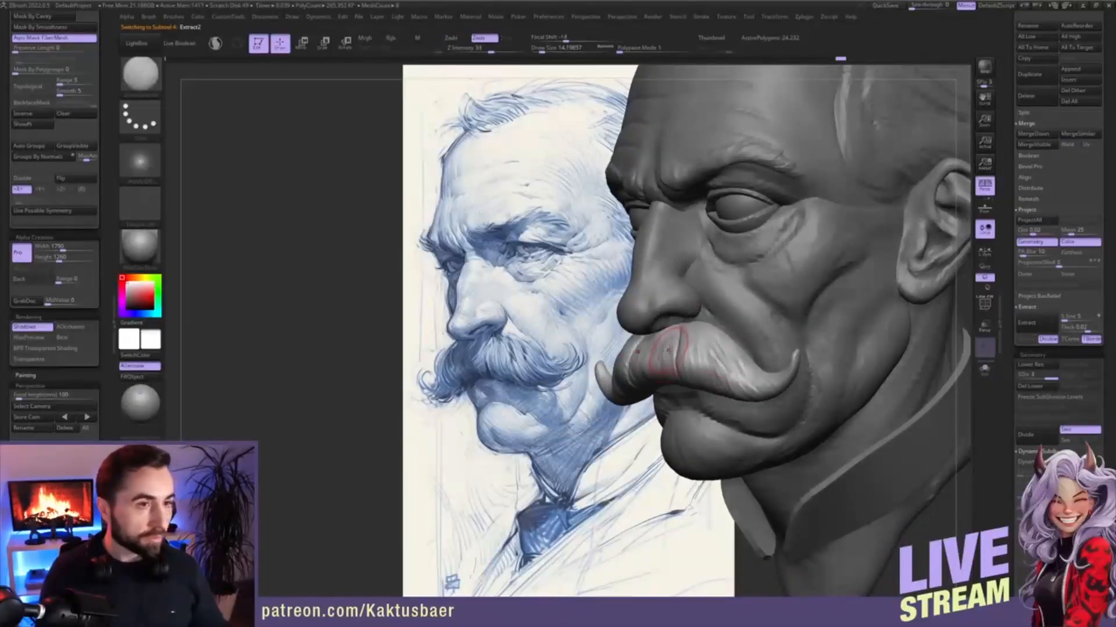
- Switch to ClayBuildup at a draw size of about 9.4 and refine the strands beside the moustache's centre and along its near half
key(b)
key(c)
key(b)
key(s)
drag(670, 349, 669, 345)
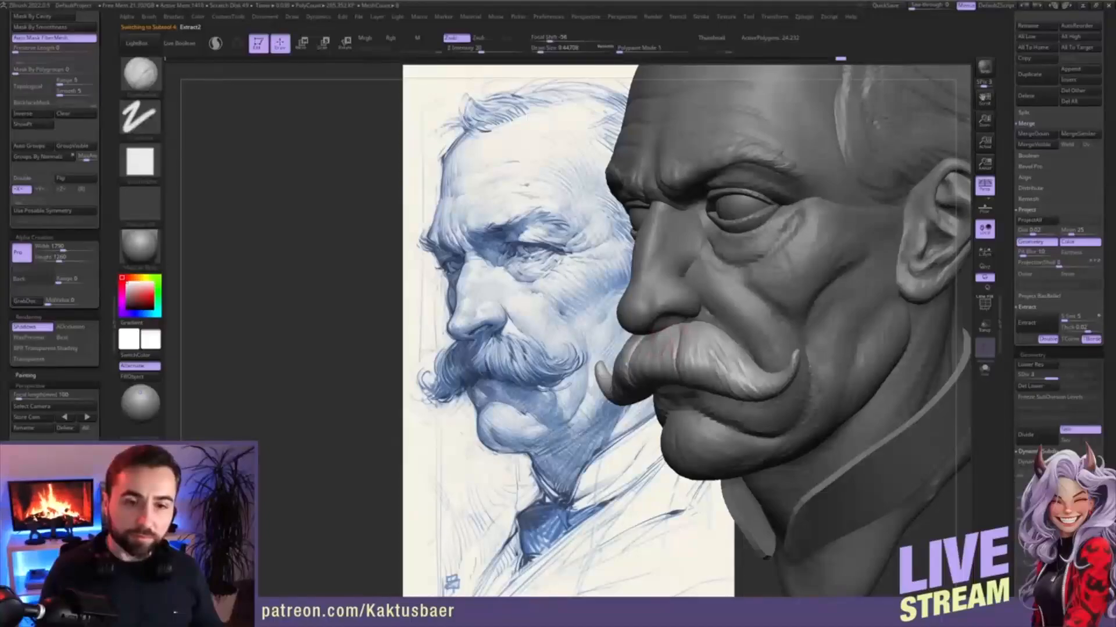
right_drag(670, 348, 676, 357)
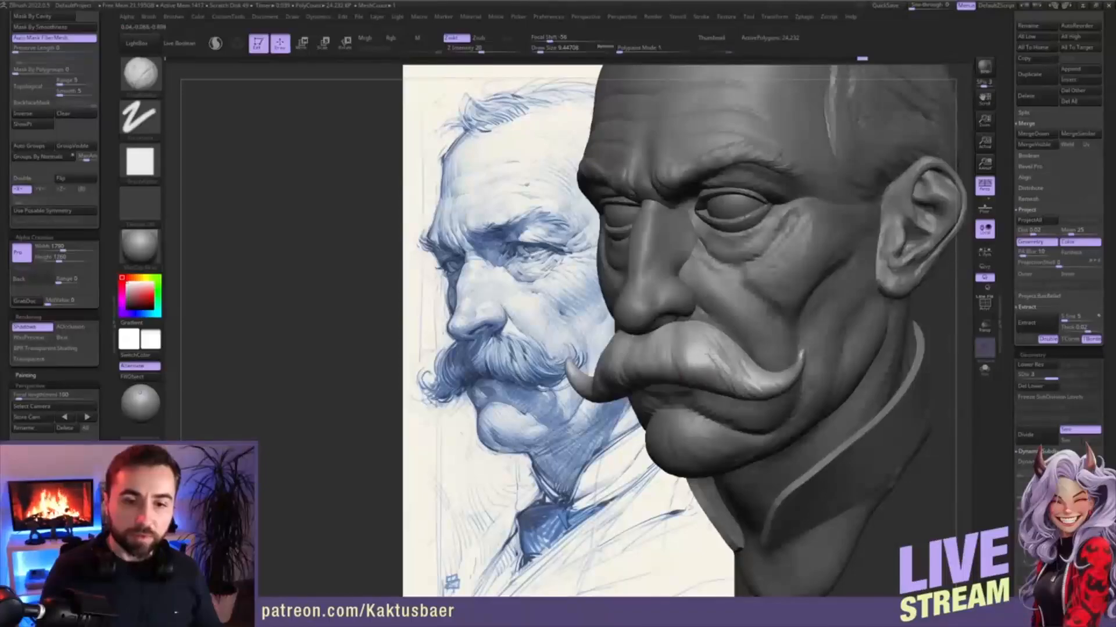
mouse_move(684, 344)
mouse_down()
mouse_move(691, 366)
mouse_move(733, 363)
mouse_up()
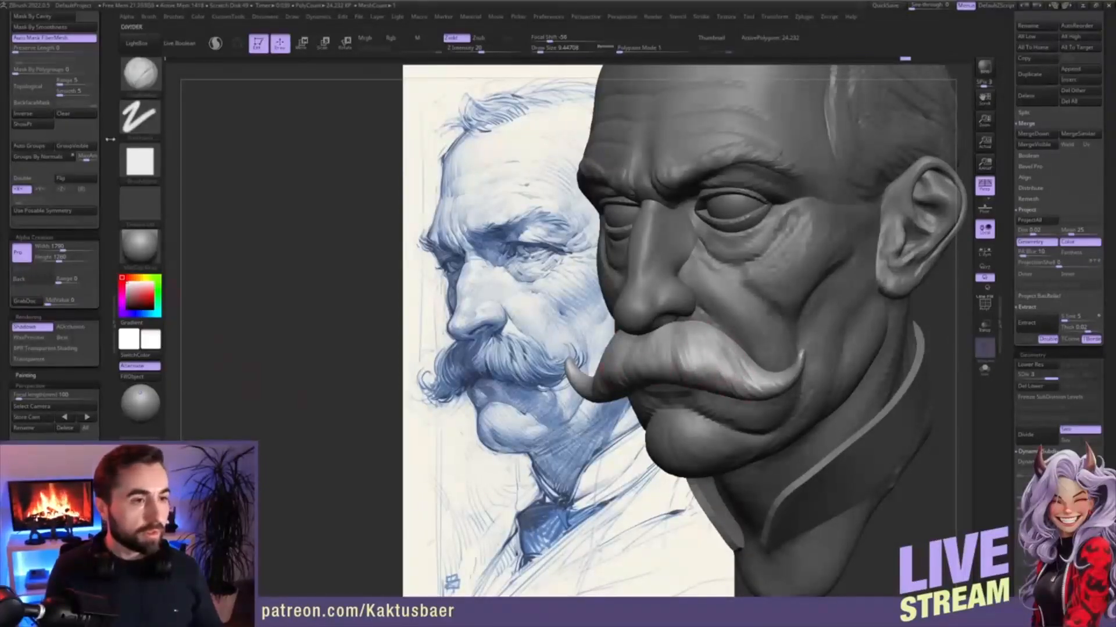
scroll(115, 168, up, 5)
scroll(116, 168, down, 6)
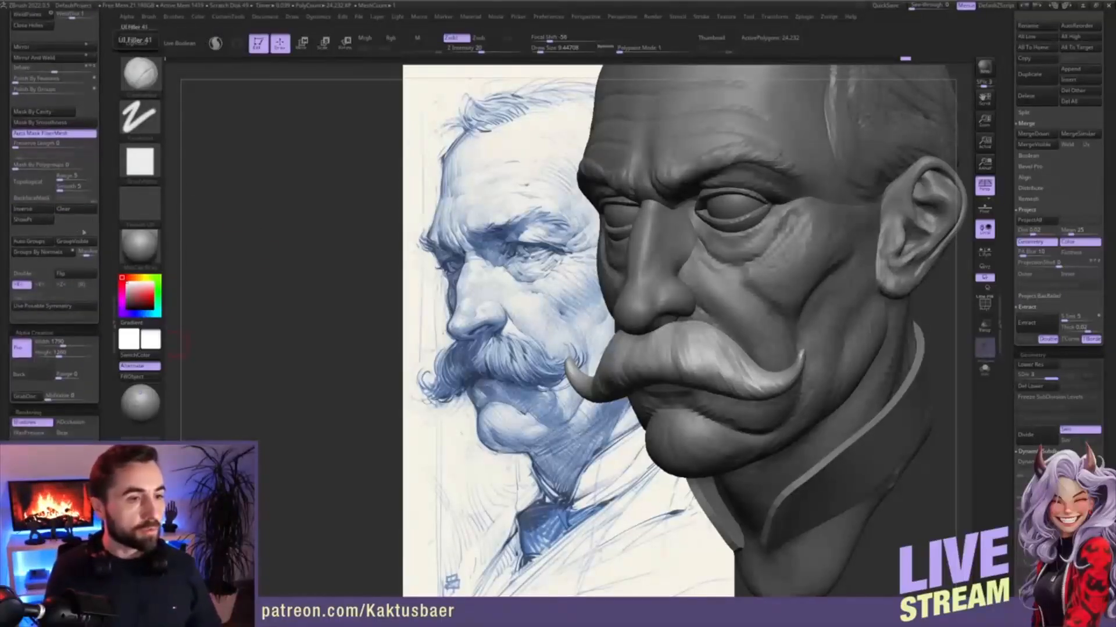
- Adjust the moustache's near side in profile with the Move brush at a draw size of about 19
scroll(108, 216, up, 7)
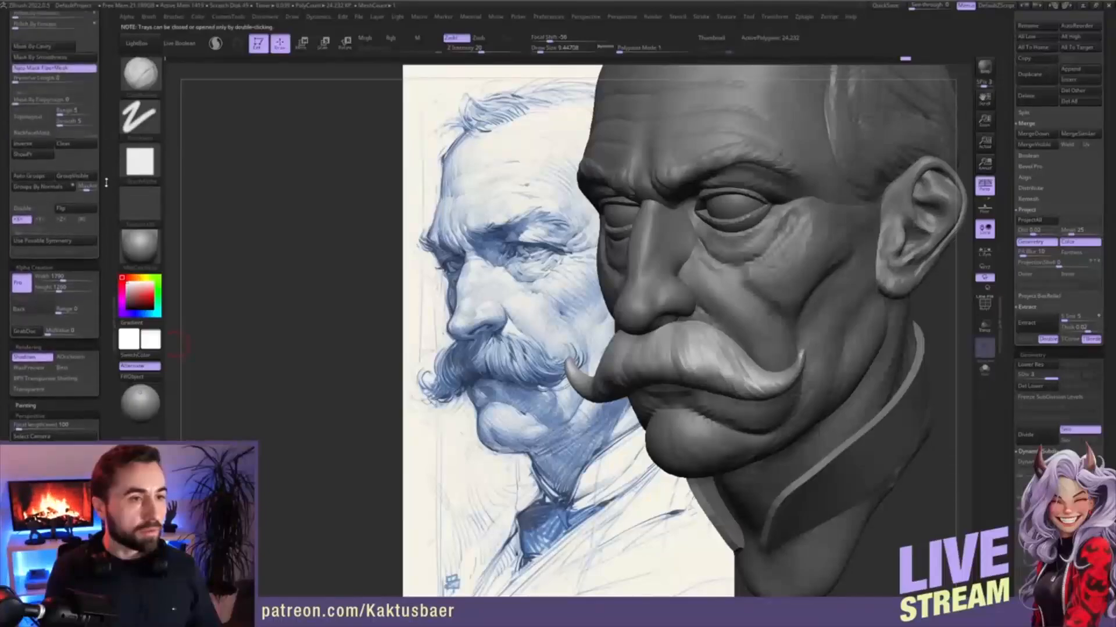
scroll(118, 308, up, 3)
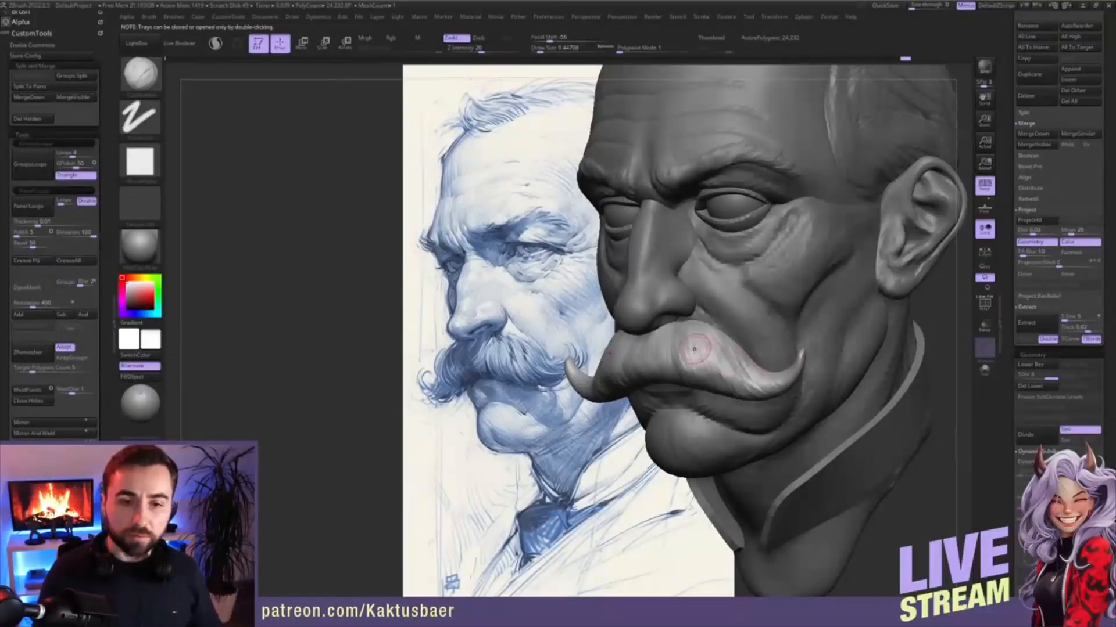
right_drag(715, 348, 667, 367)
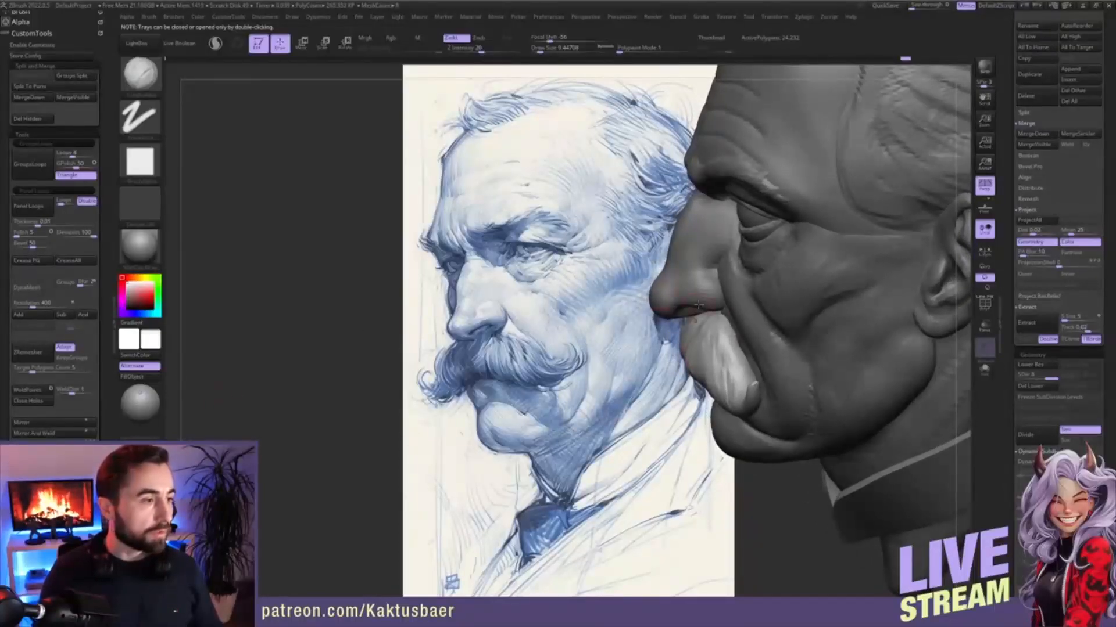
key(b)
key(m)
key(v)
mouse_move(729, 364)
right_down()
mouse_move(744, 347)
mouse_move(750, 372)
mouse_move(727, 343)
right_up()
key(s)
drag(726, 341, 722, 340)
right_drag(730, 331, 723, 320)
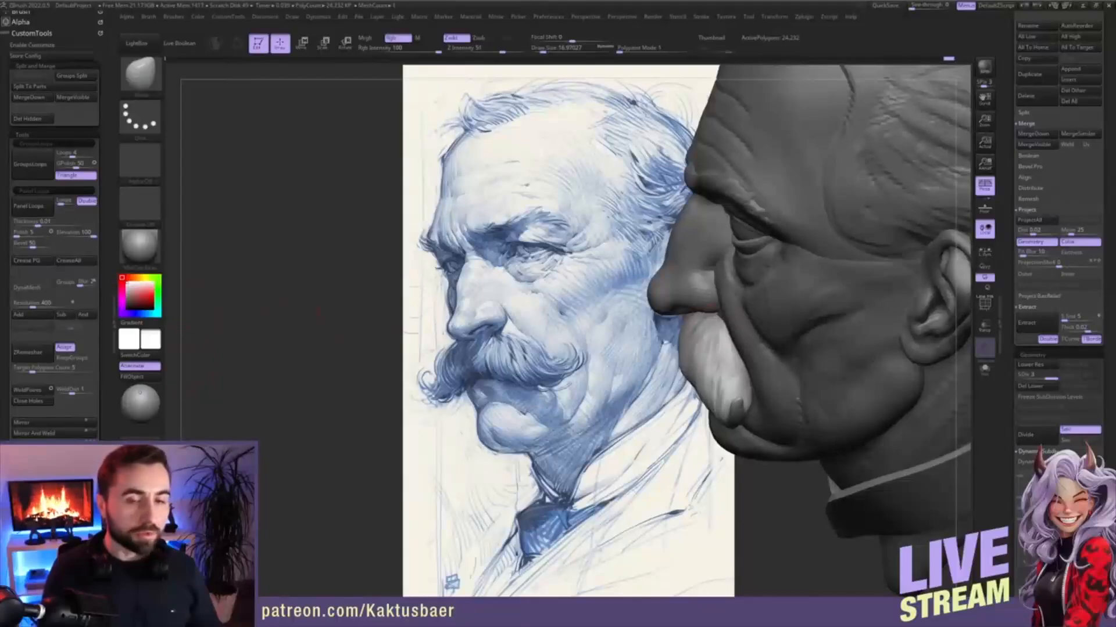
right_drag(724, 330, 732, 333)
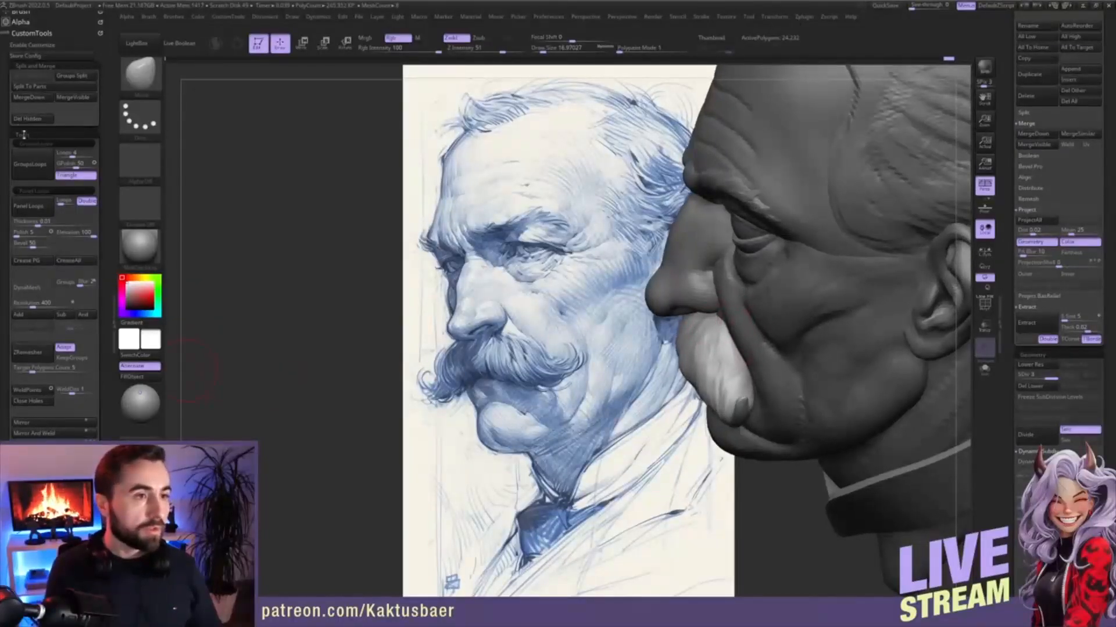
scroll(115, 394, down, 5)
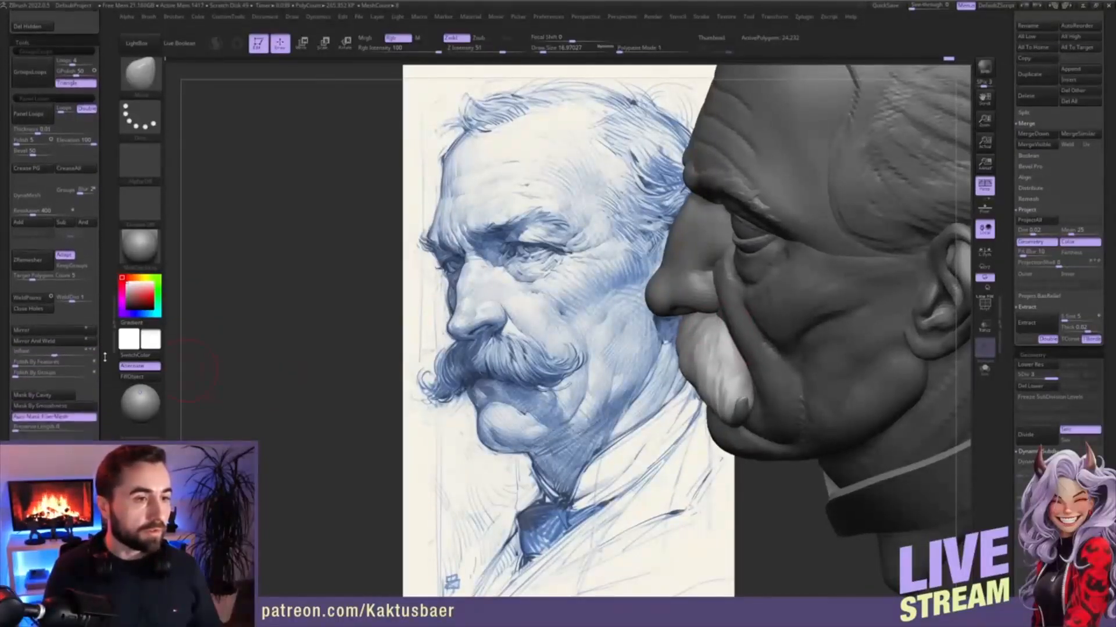
scroll(58, 264, up, 5)
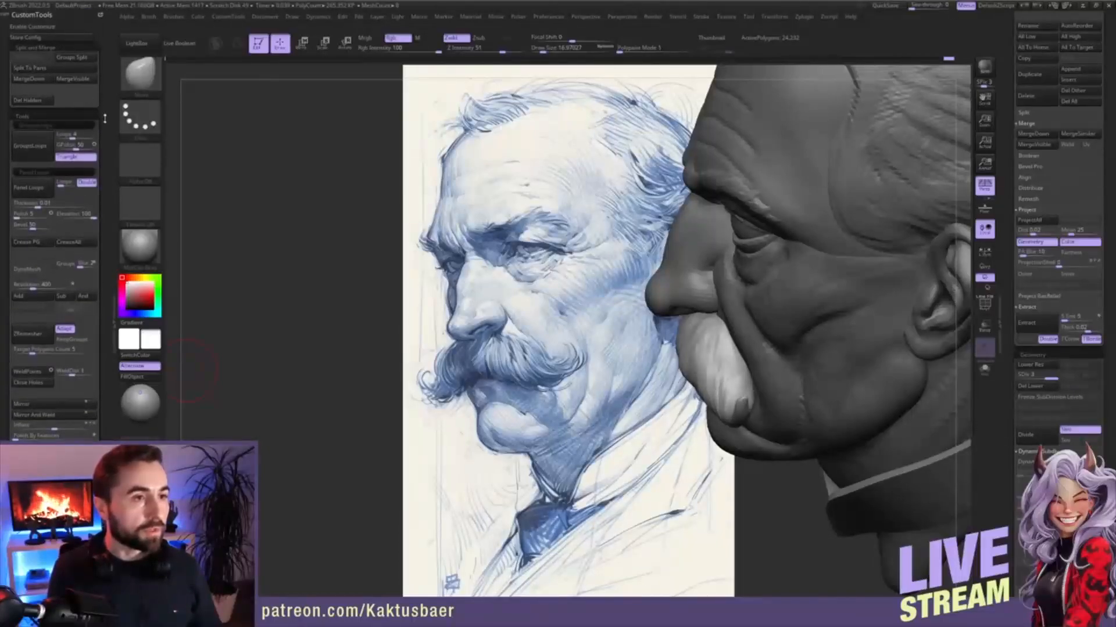
drag(105, 119, 73, 134)
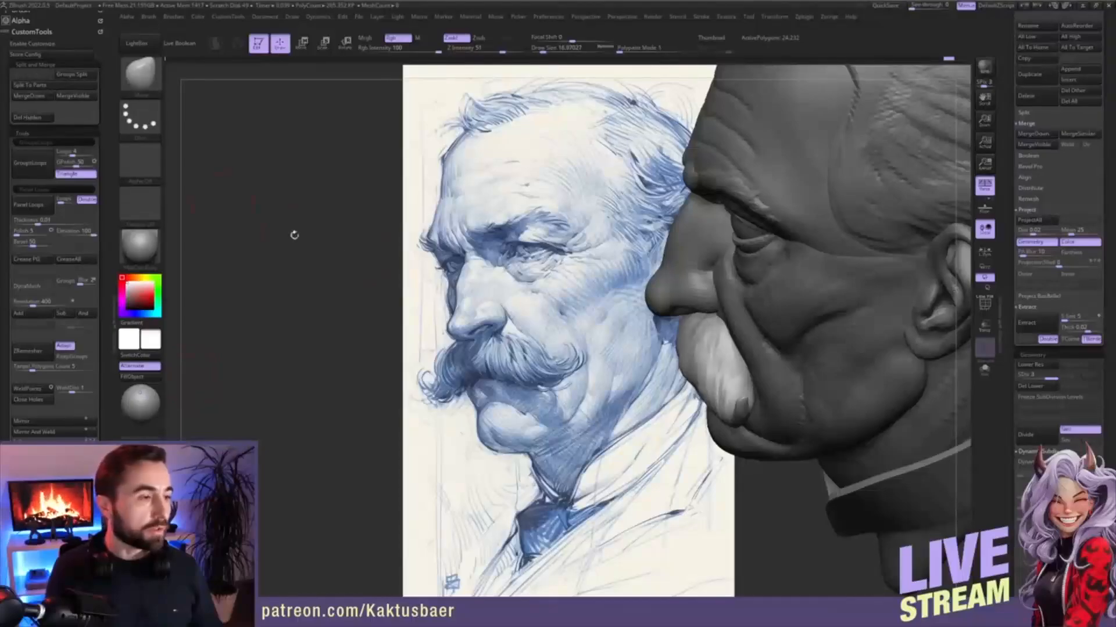
ctrl+shift+click(768, 341)
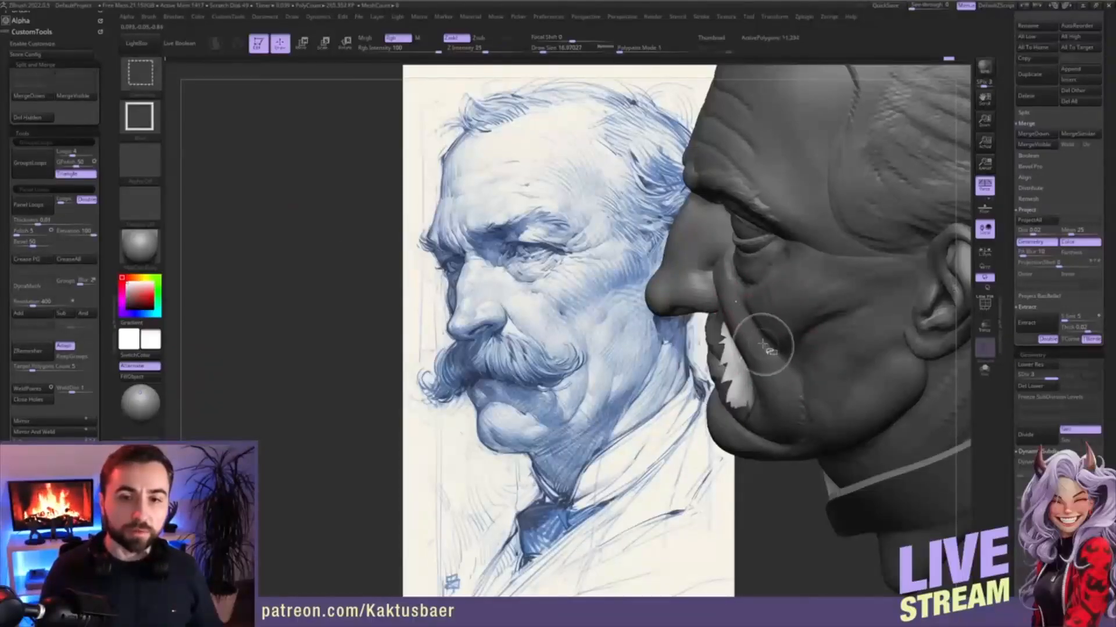
ctrl+shift+click(362, 404)
right_drag(739, 330, 878, 317)
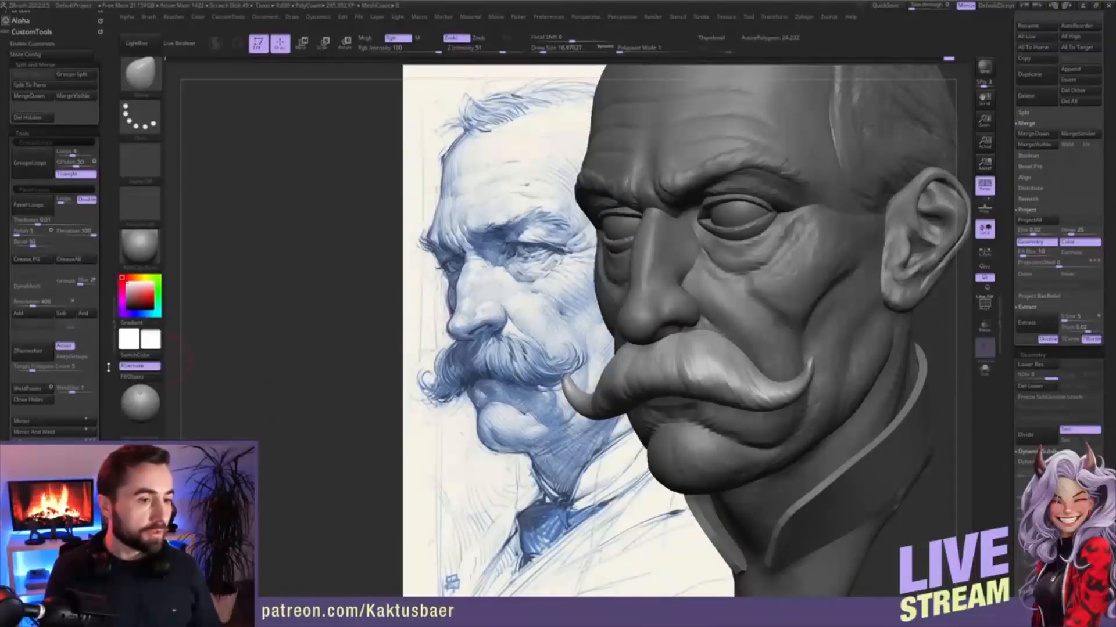
drag(108, 362, 110, 271)
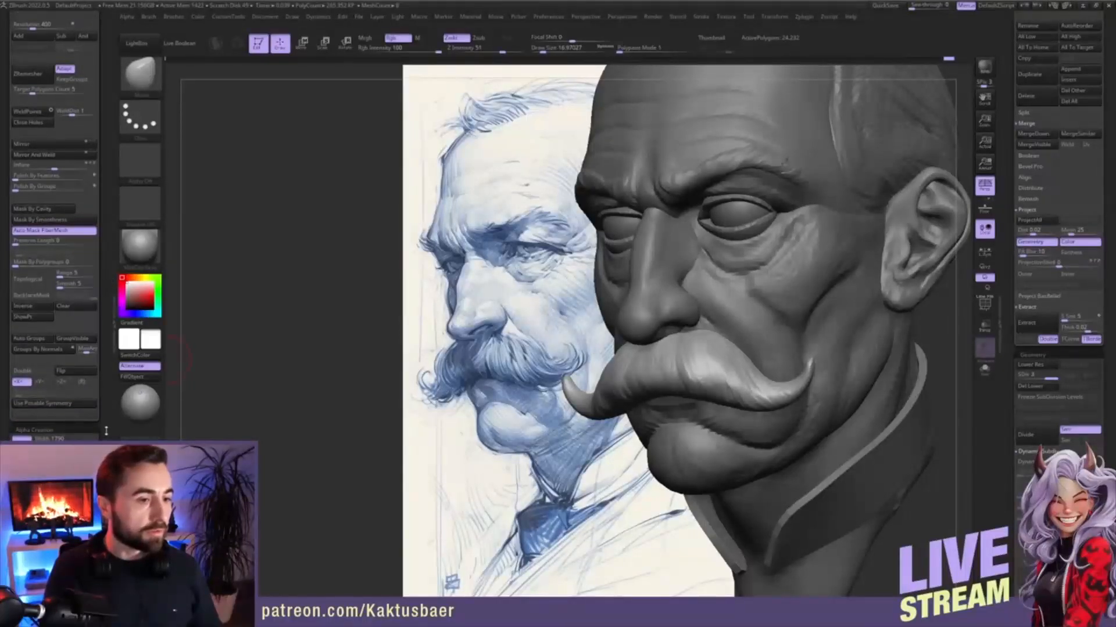
drag(106, 432, 103, 355)
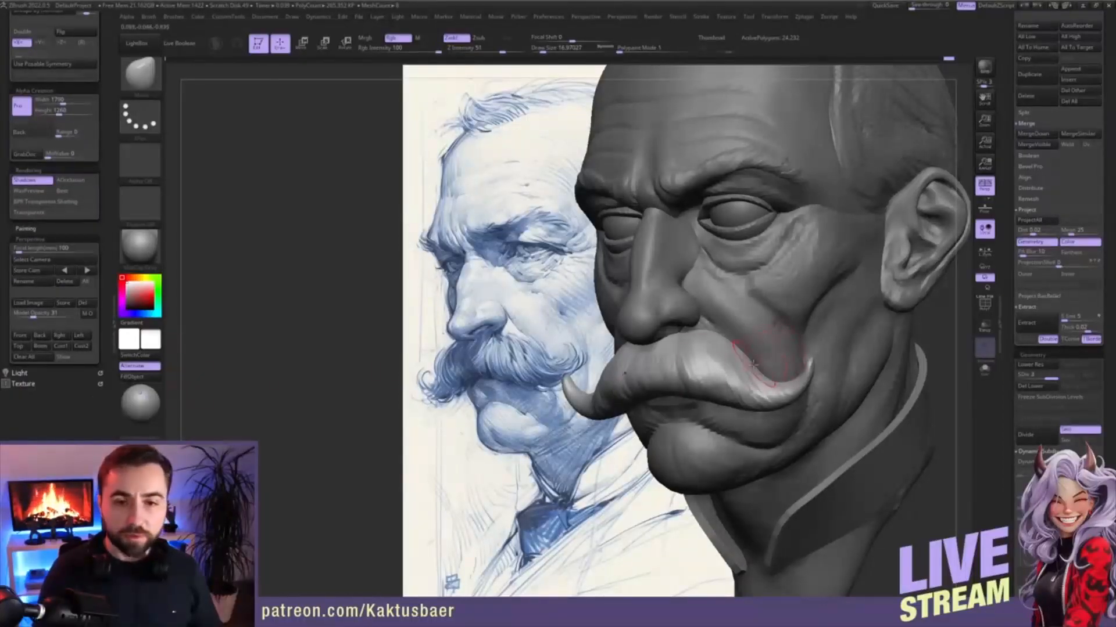
- Sculpt the upper near side of the moustache below the nostril with the ClayBuildup brush at a draw size of about 19
mouse_move(753, 364)
right_down()
mouse_move(723, 347)
mouse_move(713, 324)
right_up()
key(1)
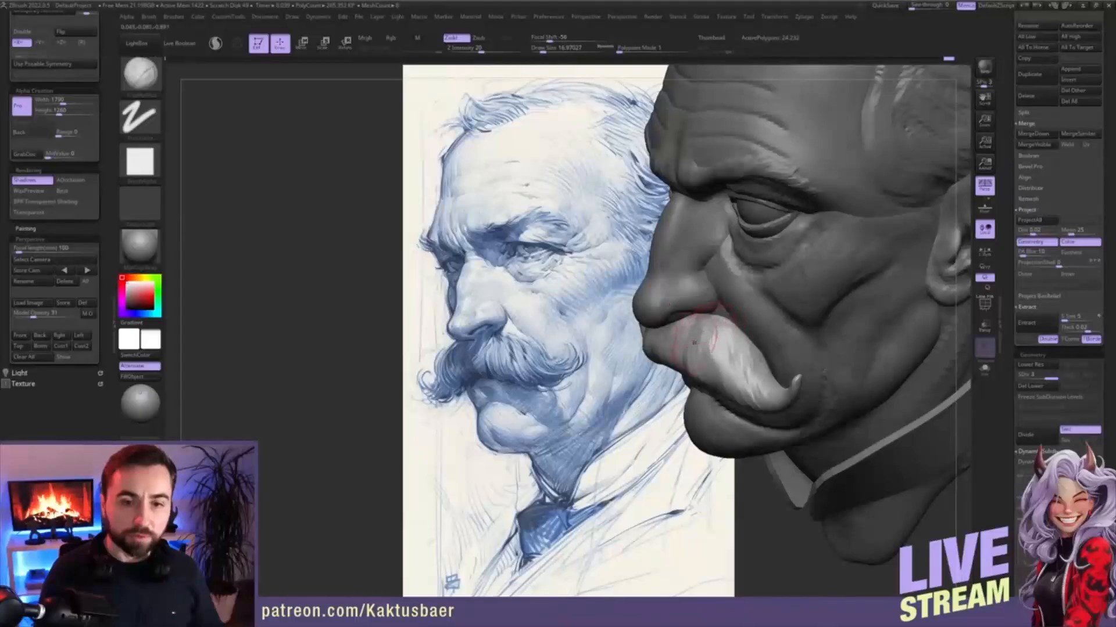
mouse_move(702, 334)
mouse_down()
mouse_move(713, 365)
mouse_move(733, 362)
mouse_move(706, 370)
mouse_move(707, 340)
mouse_move(738, 372)
mouse_move(724, 341)
mouse_up()
right_drag(710, 339, 731, 345)
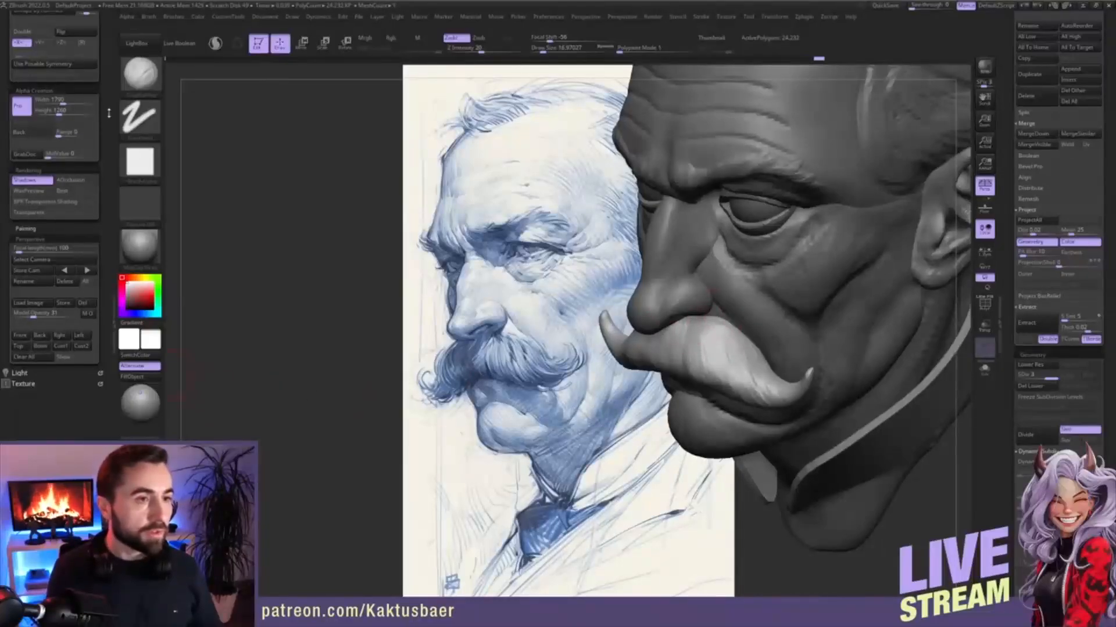
scroll(113, 190, up, 5)
scroll(113, 190, up, 1)
scroll(102, 121, up, 5)
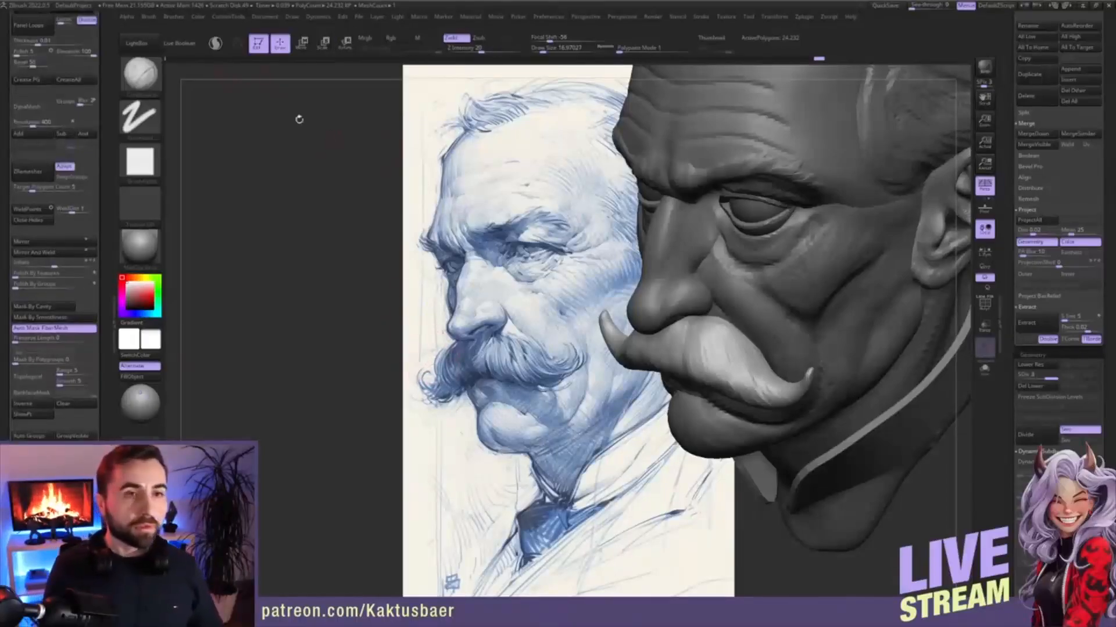
- Reshape the moustache's near half with the Move brush at a draw size of about 20, reducing it to about 6.4
mouse_move(750, 363)
right_down()
mouse_move(720, 337)
mouse_move(734, 333)
mouse_move(690, 316)
mouse_move(742, 333)
mouse_move(824, 332)
mouse_move(765, 332)
right_up()
key(b)
key(m)
key(v)
key(alt+s)
key(alt+s)
key(])
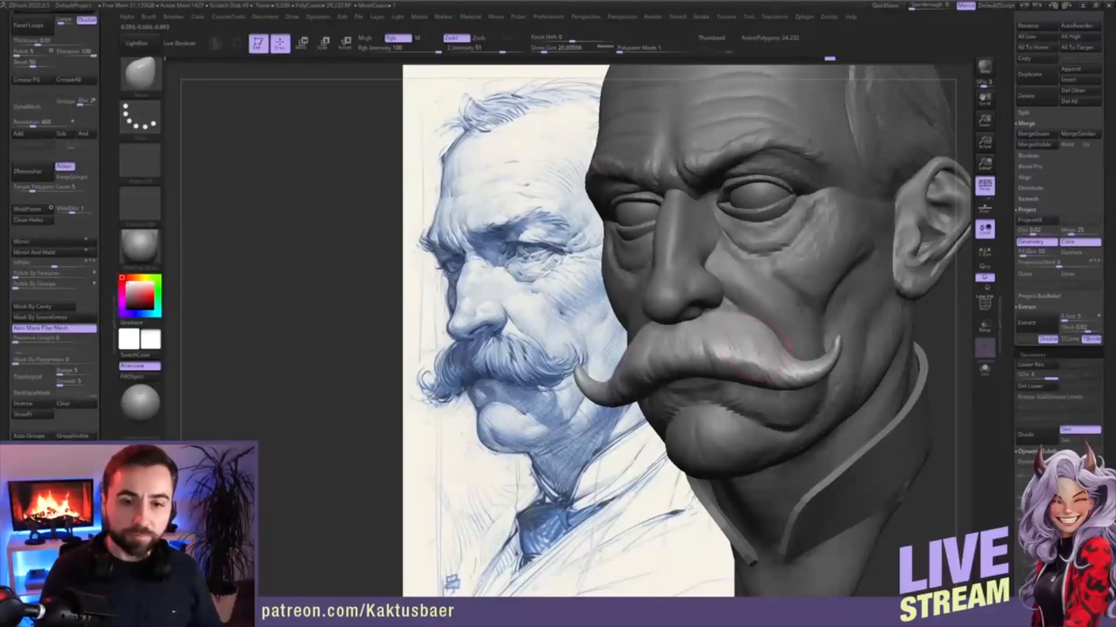
drag(761, 351, 756, 334)
key([)
key([)
right_drag(747, 324, 740, 338)
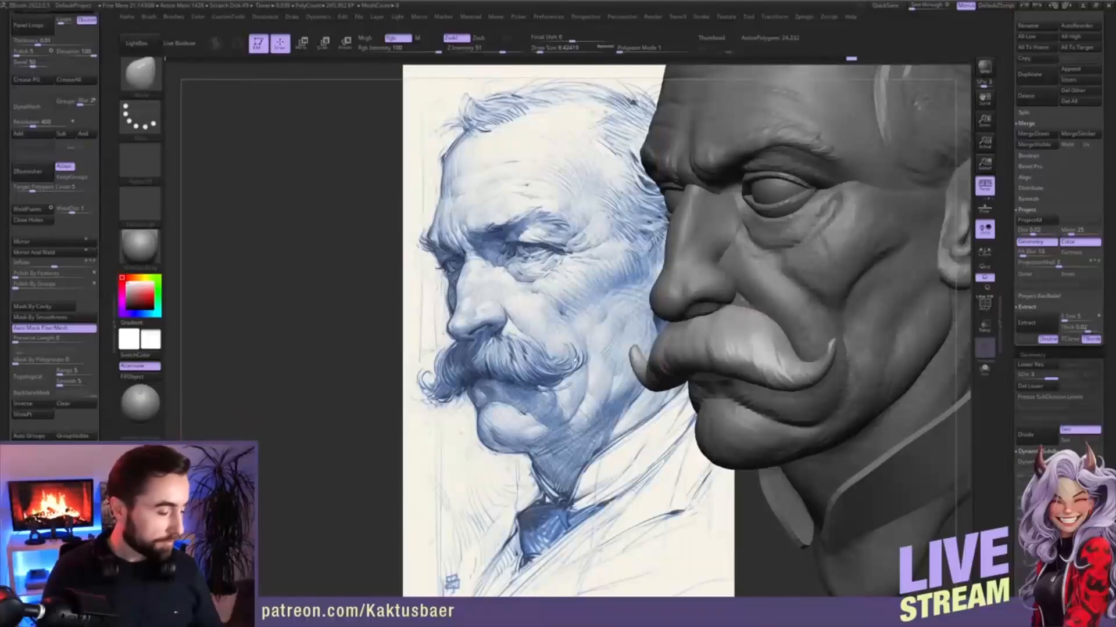
- Recall the stored view that aligns the bust with the reference, and refine the near half of the moustache with the Move brush
scroll(54, 233, down, 10)
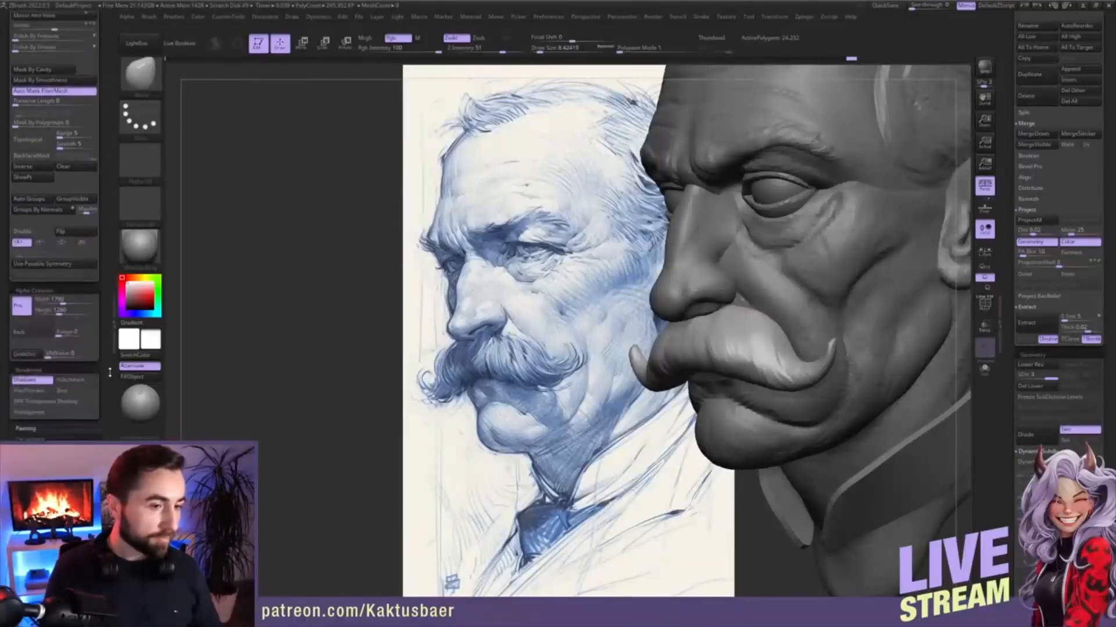
click(60, 451)
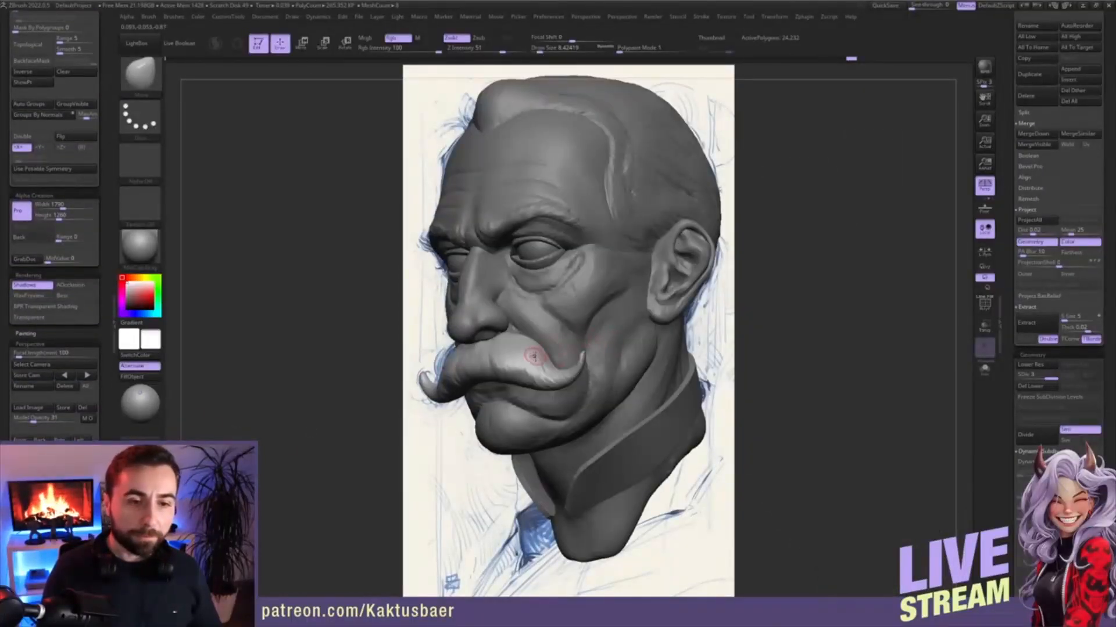
key(bracketright)
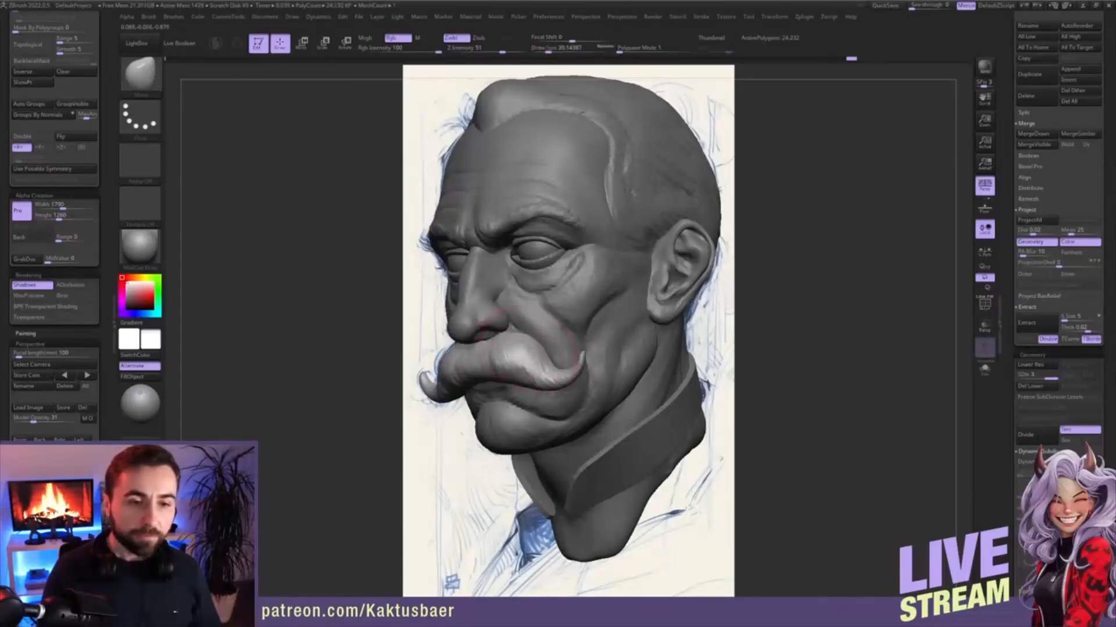
key(s)
drag(516, 344, 528, 352)
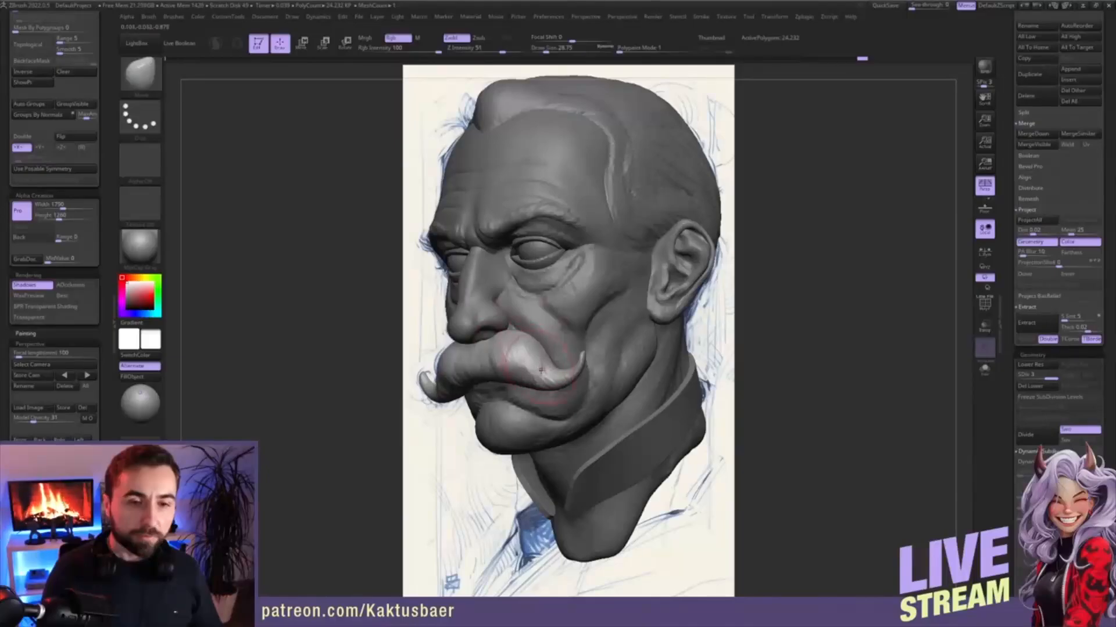
key(s)
drag(530, 357, 525, 357)
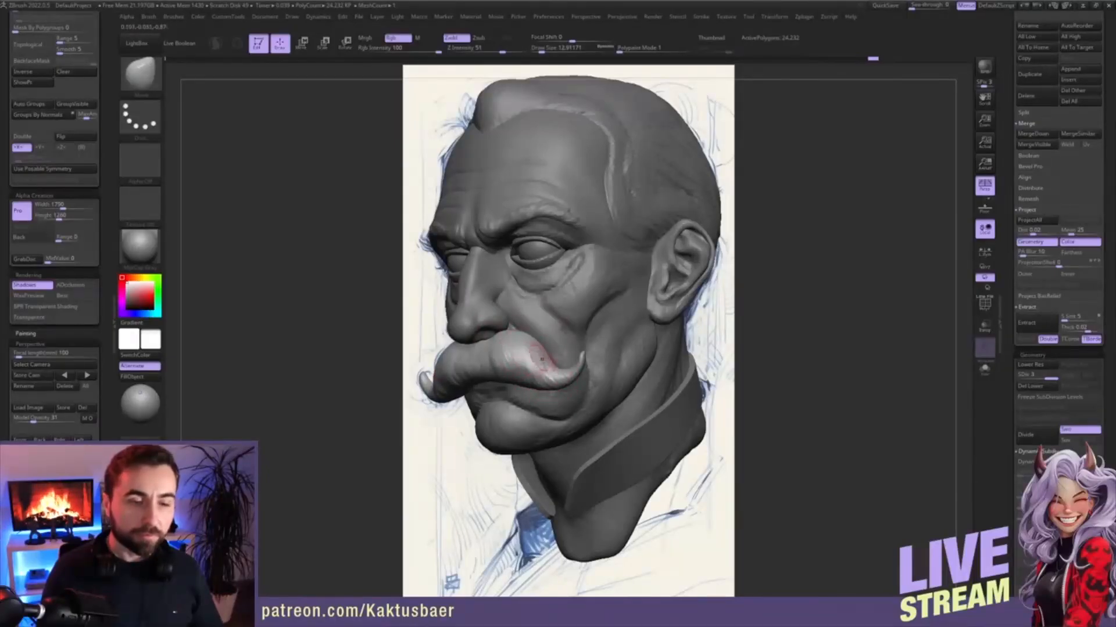
- Carve hair strand grooves into the moustache with the DamStandard brush at a draw size of about 6.6, following the overlaid drawing
key(shift)
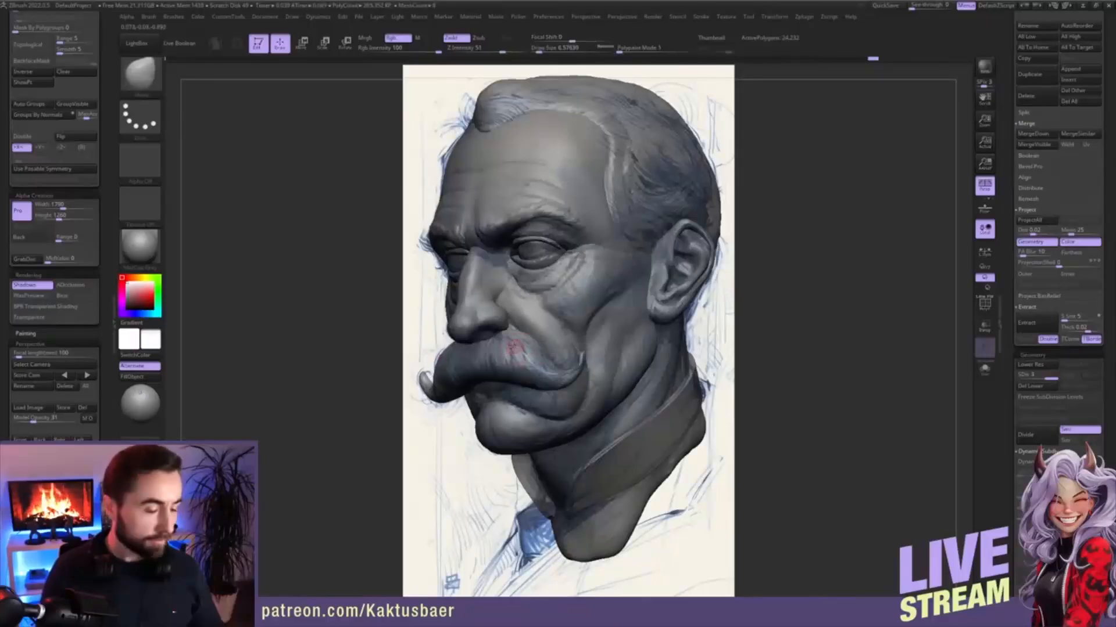
key(b)
key(d)
key(s)
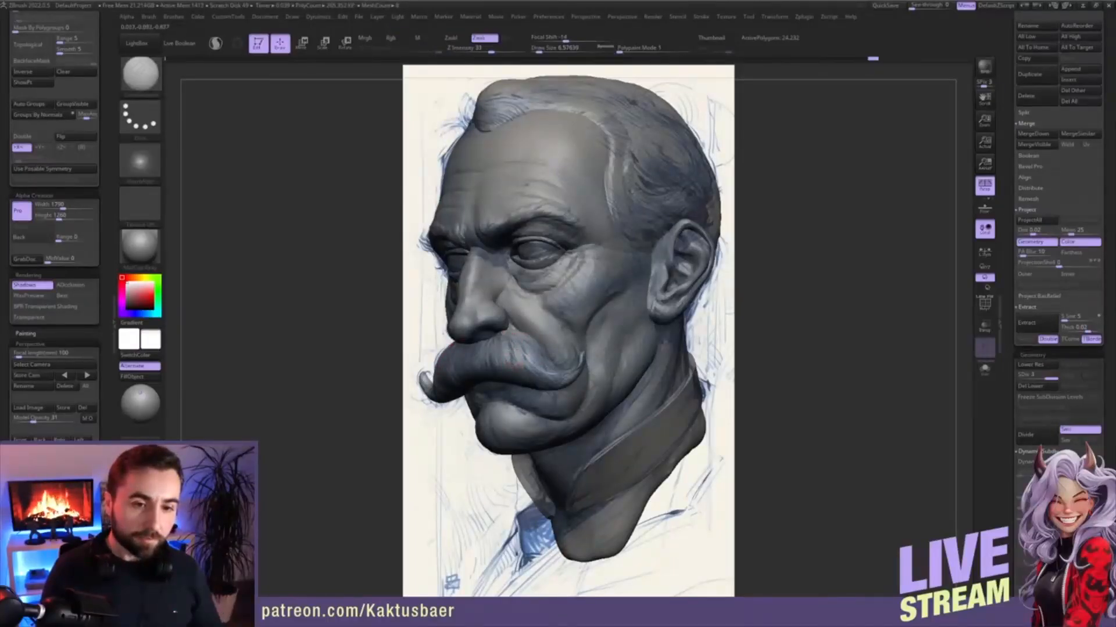
key(ctrl)
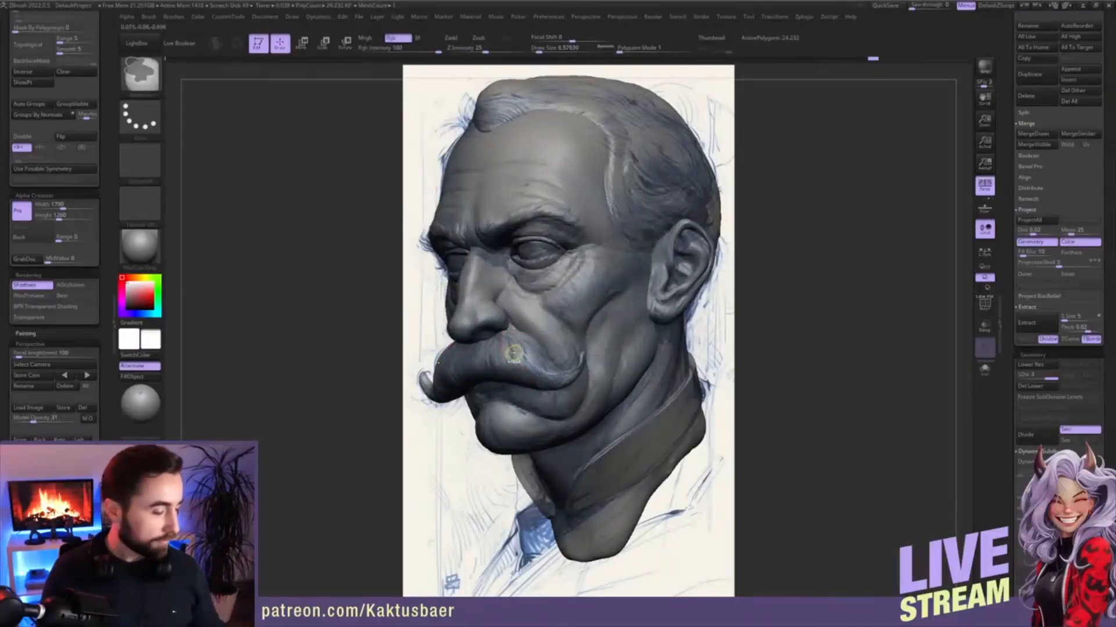
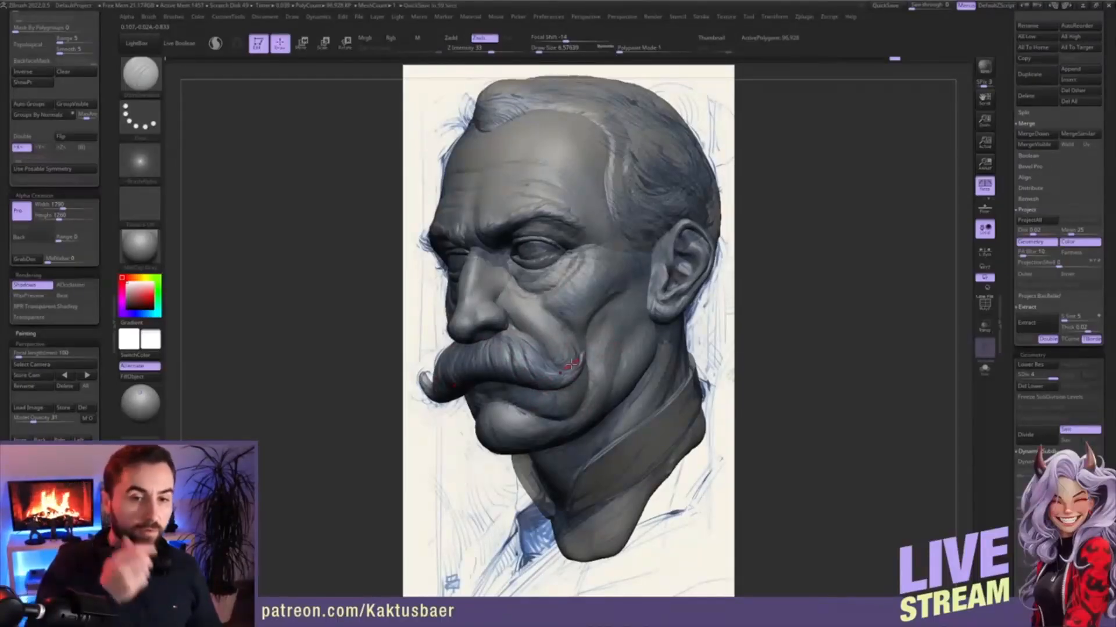
shift+drag(563, 400, 563, 393)
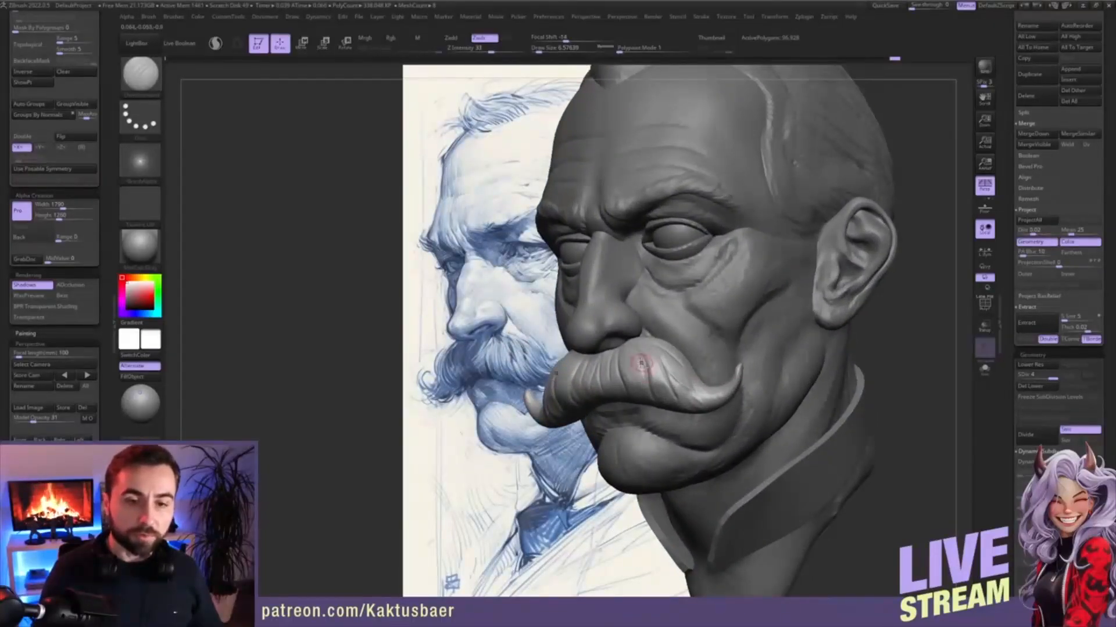
- Build up volume on the strands across the moustache's centre and near half with the ClayBuildup brush at a draw size of about 6.6
mouse_move(643, 364)
ctrl+right_down()
mouse_move(652, 375)
mouse_move(646, 365)
ctrl+right_up()
key(b)
key(c)
key(b)
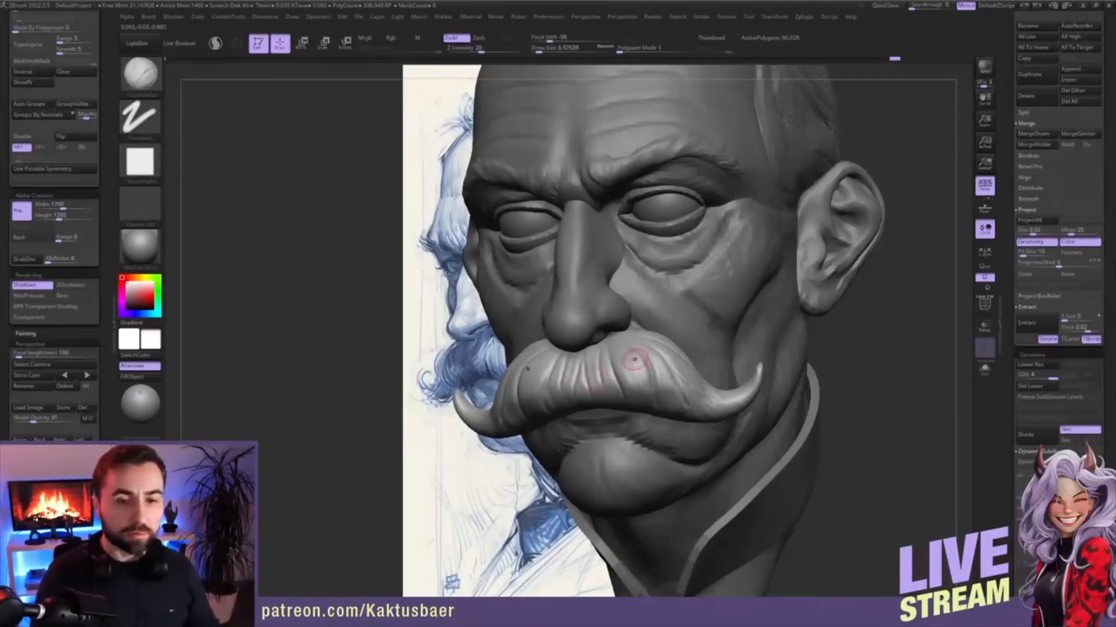
right_drag(635, 363, 673, 351)
mouse_move(618, 375)
right_down()
mouse_move(690, 369)
mouse_move(662, 386)
mouse_move(673, 368)
right_up()
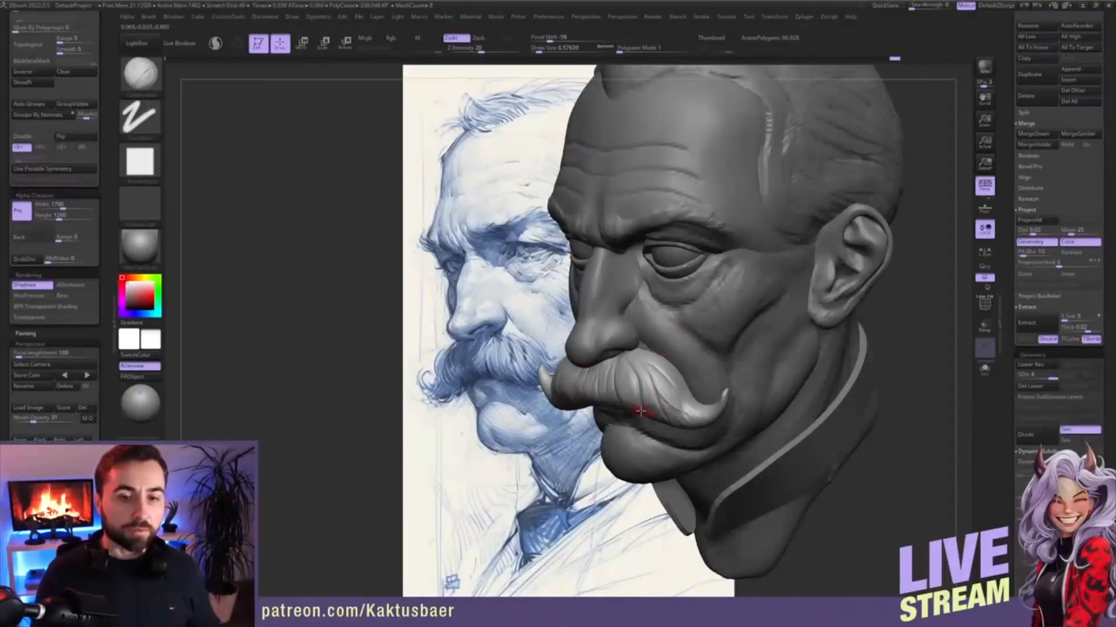
mouse_move(636, 384)
right_down()
mouse_move(589, 384)
mouse_move(617, 359)
mouse_move(674, 359)
mouse_move(627, 332)
mouse_move(631, 308)
right_up()
right_drag(651, 317, 630, 335)
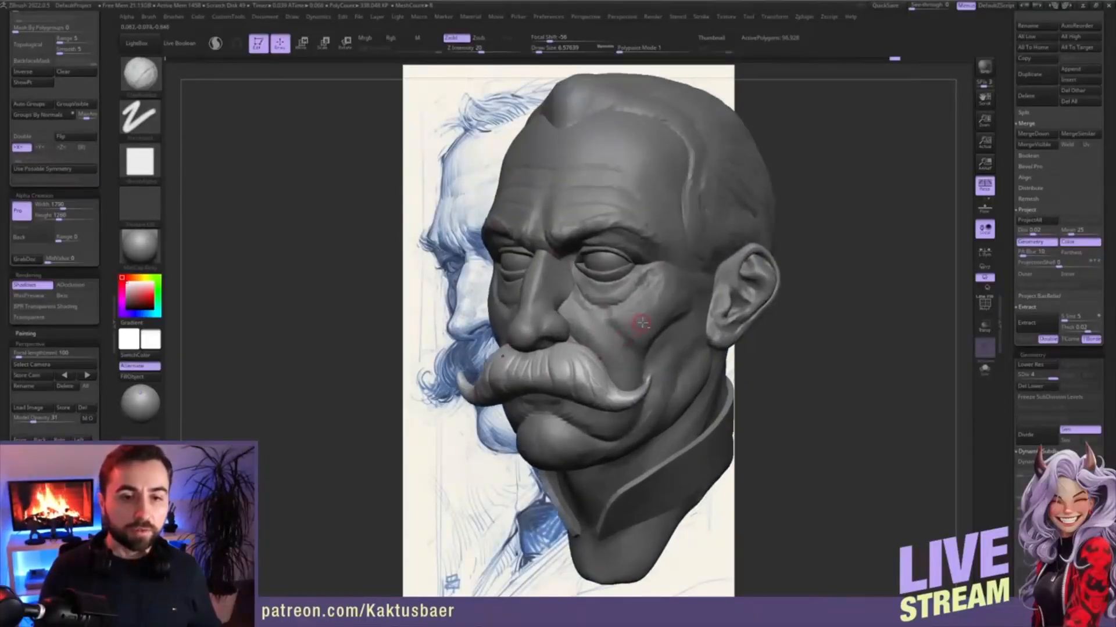
- Make the head the active subtool and reduce the ClayBuildup draw size to about 5
alt+click(654, 318)
key(ctrl+z)
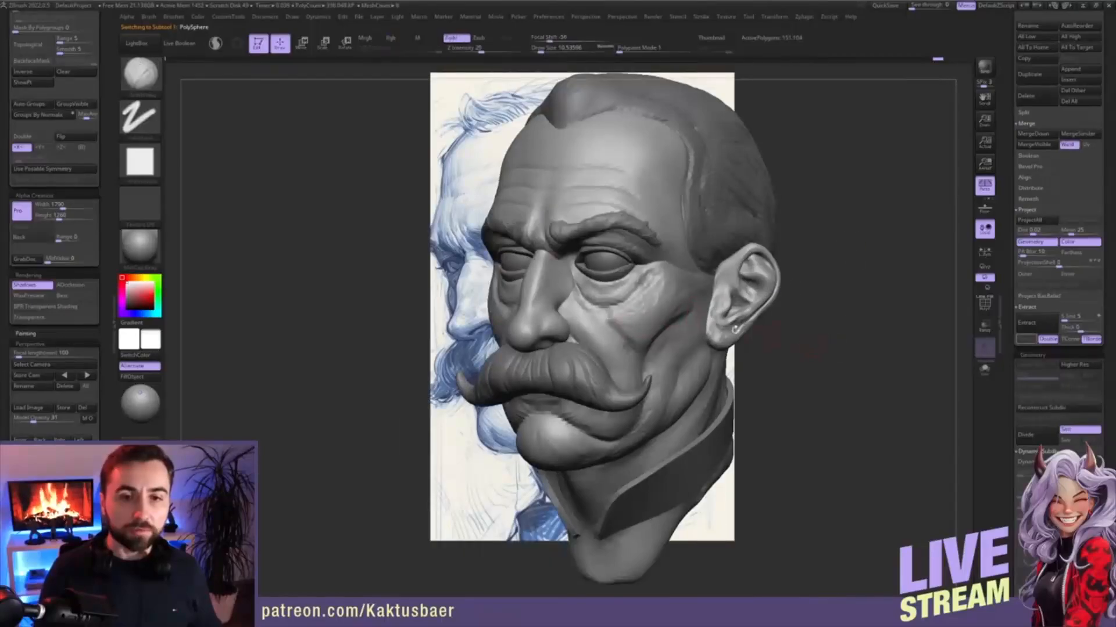
alt+right_drag(611, 317, 608, 331)
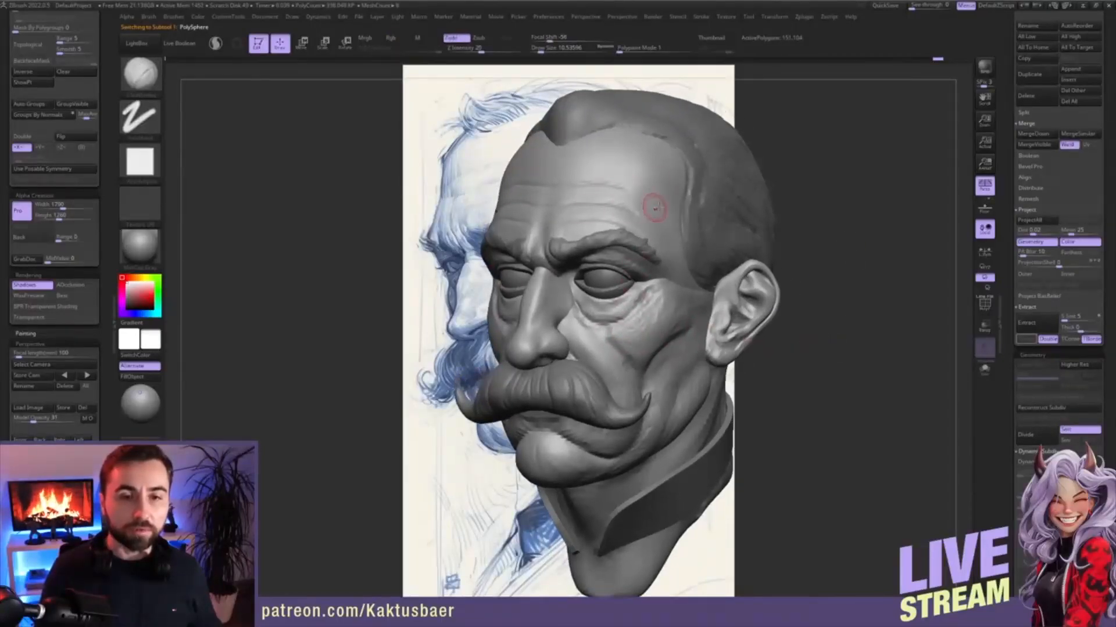
key(bracketleft)
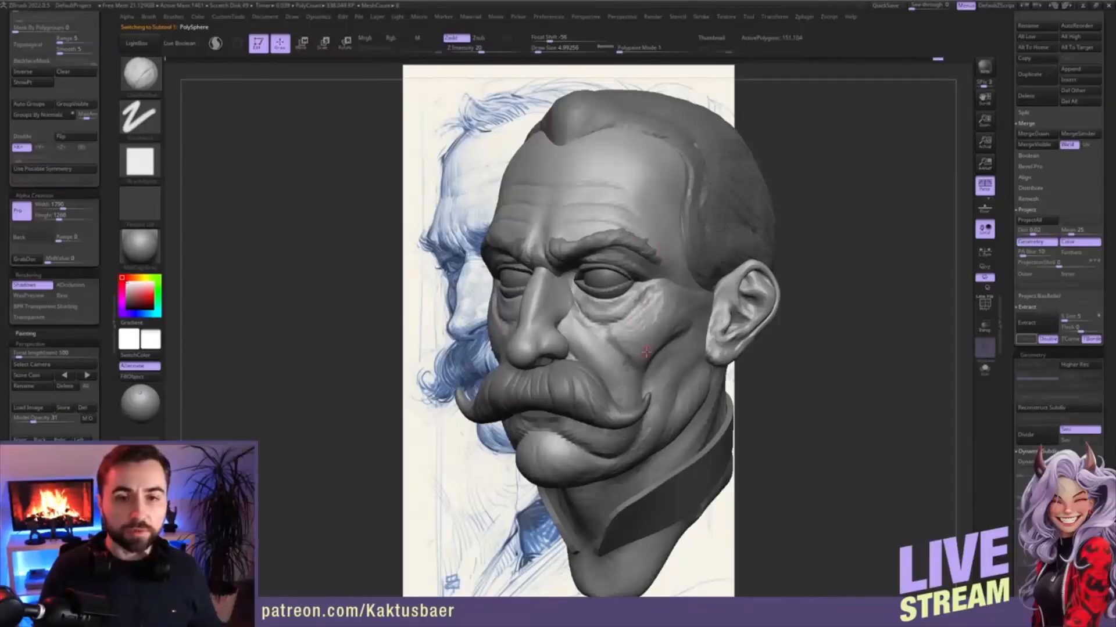
mouse_move(640, 372)
ctrl+right_down()
mouse_move(635, 384)
mouse_move(715, 317)
ctrl+right_up()
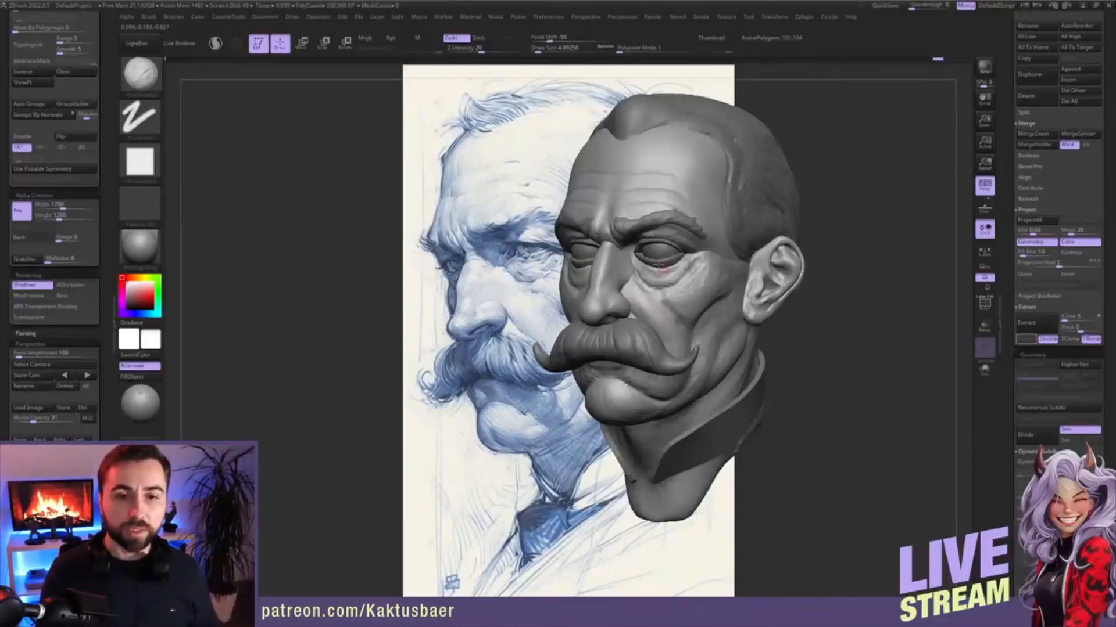
- Make the PM3D_Sphere3D3 subtool at the eyes active and adjust its form with the Move brush at a draw size of about 31
mouse_move(661, 267)
right_down()
mouse_move(668, 254)
mouse_move(681, 267)
mouse_move(910, 295)
right_up()
alt+click(680, 268)
mouse_move(807, 307)
ctrl+right_down()
mouse_move(800, 288)
mouse_move(789, 304)
ctrl+right_up()
key(b)
key(m)
key(v)
key(s)
drag(800, 318, 815, 291)
key(s)
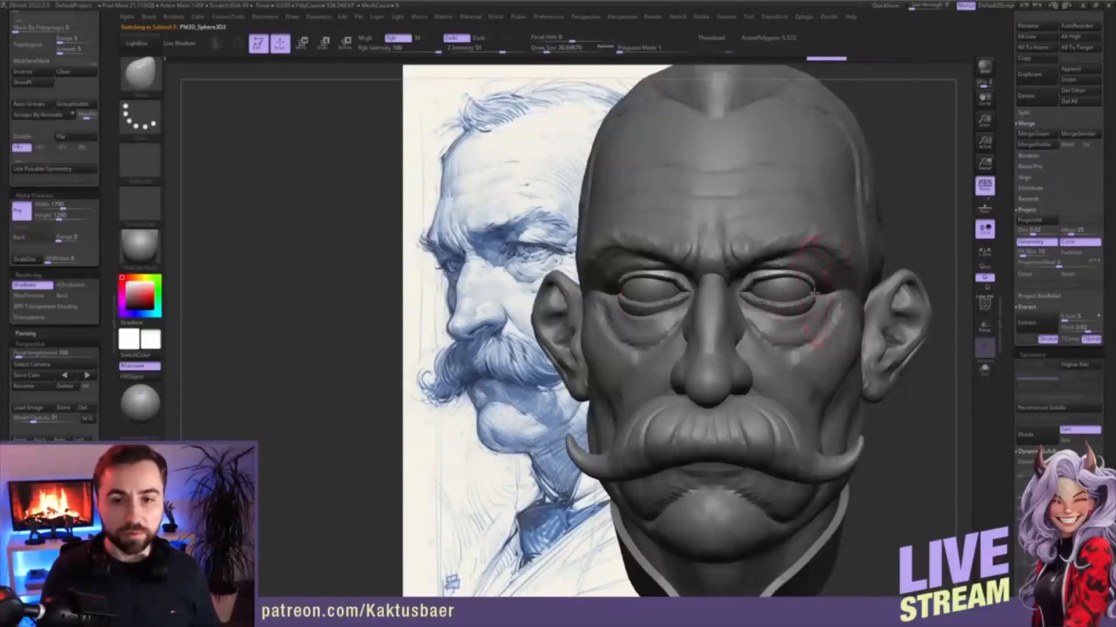
right_drag(821, 295, 756, 257)
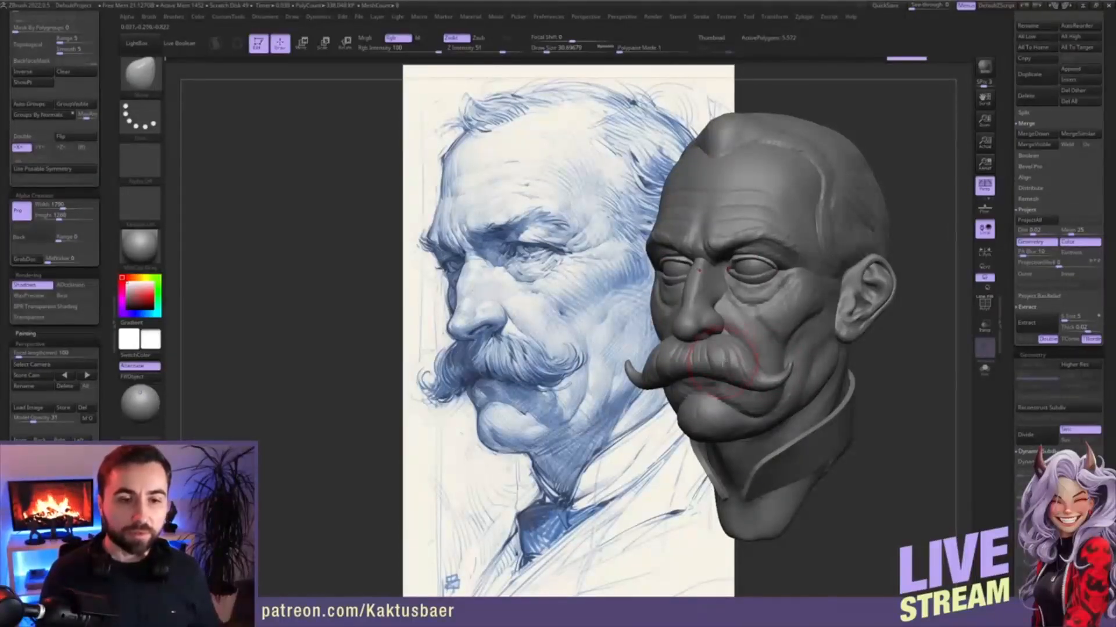
mouse_move(722, 356)
alt+right_down()
mouse_move(744, 337)
mouse_move(779, 332)
mouse_move(803, 378)
alt+right_up()
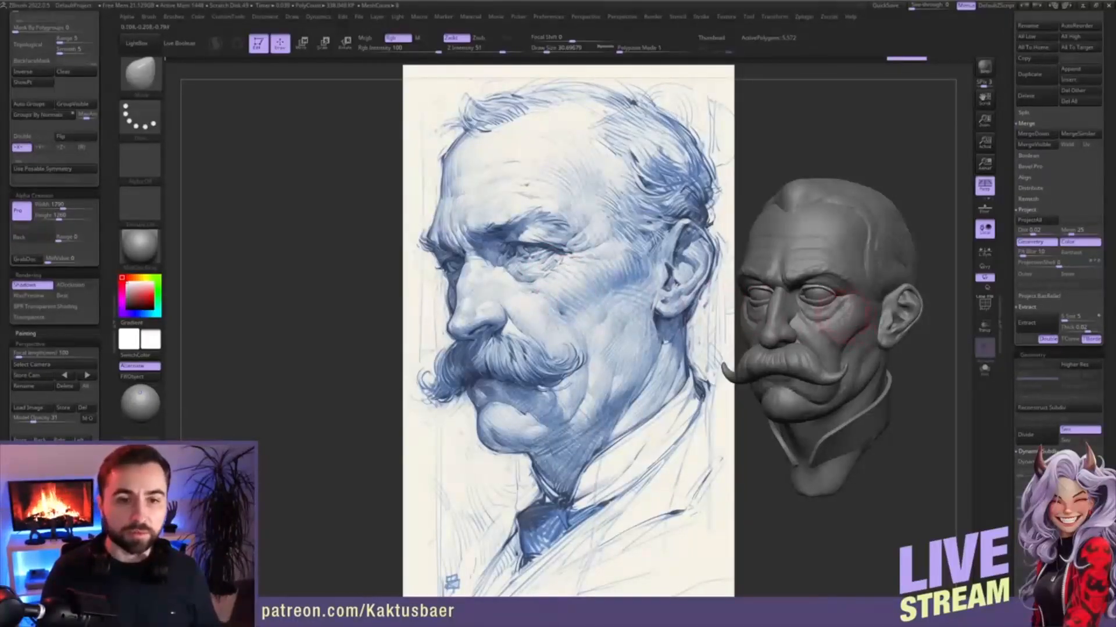
- Make the head active, mask off its lower face polygroup, and refine the upper eyelid with the Move brush at a draw size of about 13
mouse_move(846, 316)
ctrl+right_down()
mouse_move(851, 280)
mouse_move(832, 271)
ctrl+right_up()
alt+click(850, 281)
key(w)
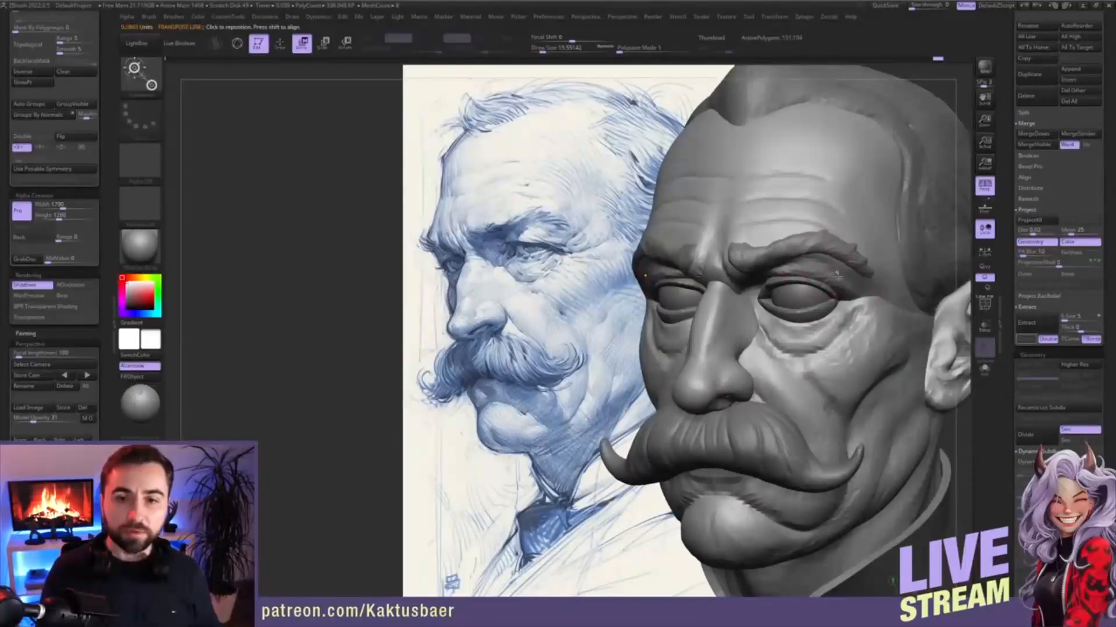
ctrl+click(837, 275)
key(q)
mouse_move(851, 289)
right_down()
mouse_move(860, 285)
mouse_move(807, 270)
mouse_move(802, 257)
mouse_move(813, 287)
right_up()
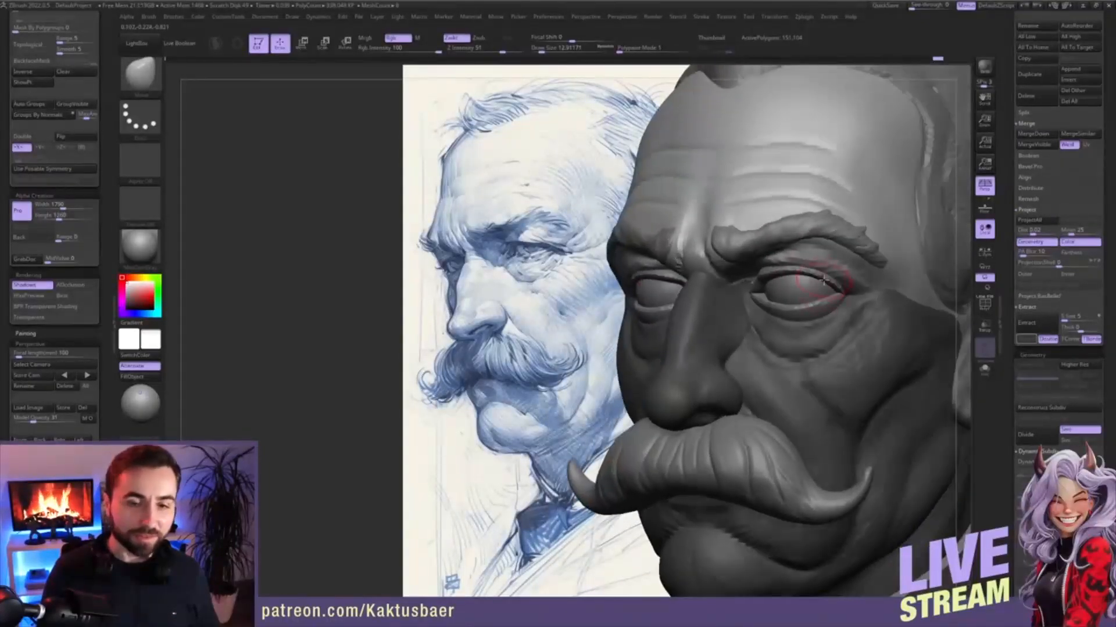
- Build up the upper eyelid fold at the outer eye corner with the ClayBuildup brush at a draw size of about 10.5, and clear the mask
key(b)
key(c)
key(b)
key(s)
drag(823, 259, 794, 264)
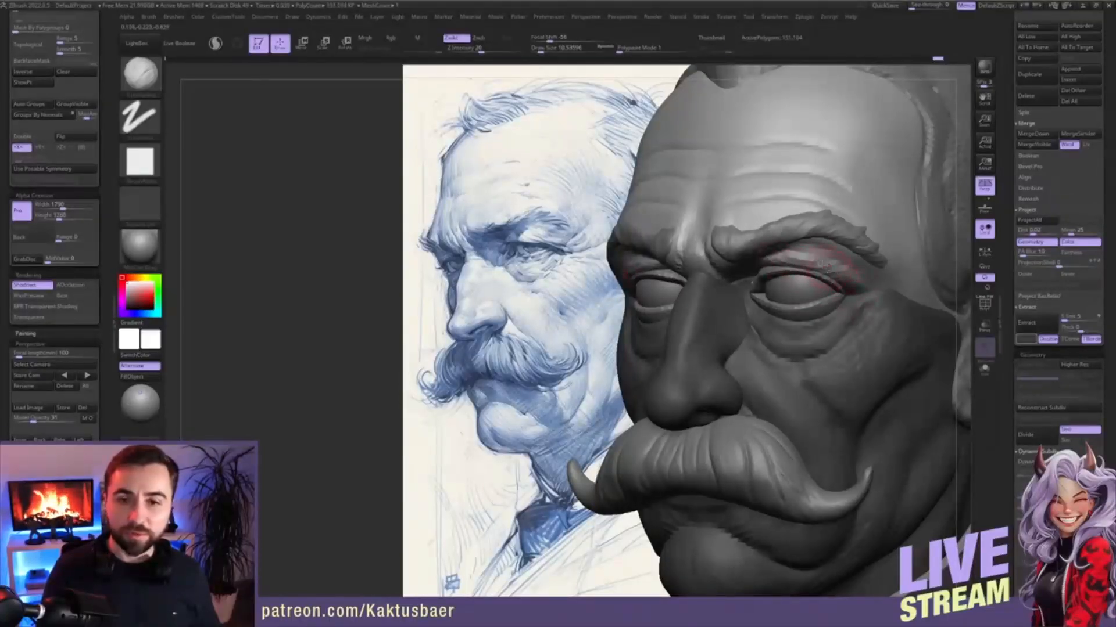
drag(828, 266, 842, 269)
right_drag(864, 281, 852, 282)
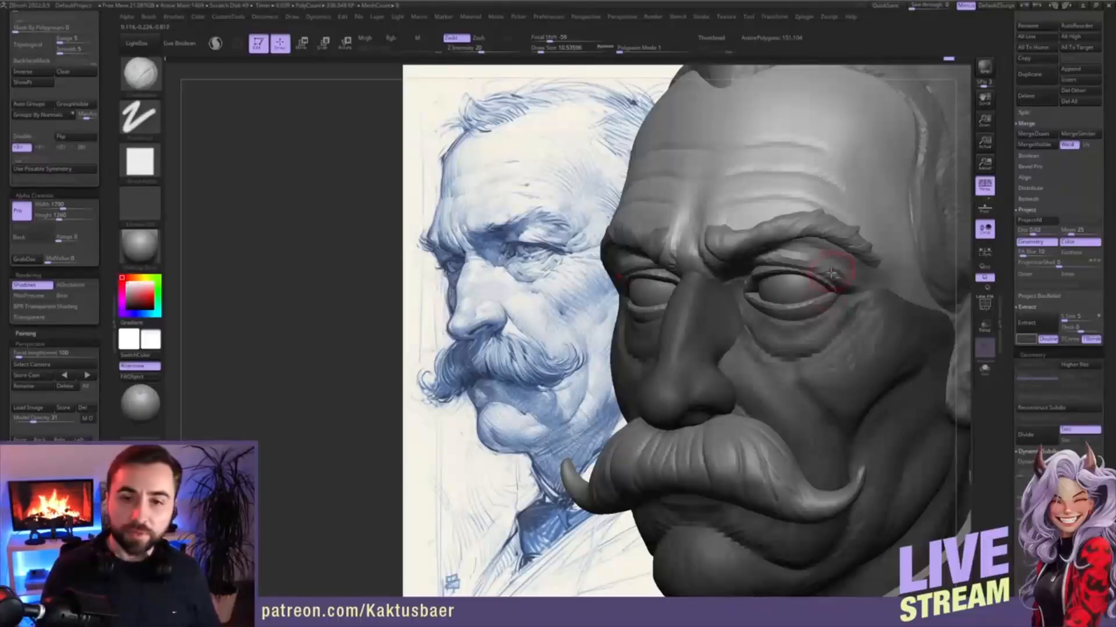
mouse_move(830, 273)
ctrl+right_down()
mouse_move(832, 260)
mouse_move(805, 283)
mouse_move(823, 290)
ctrl+right_up()
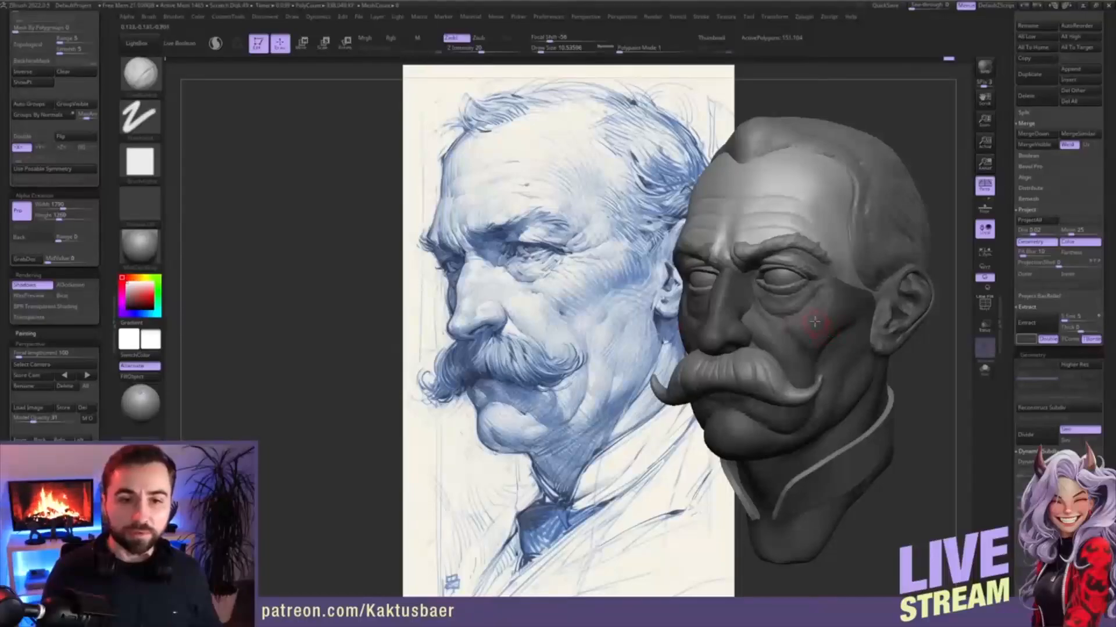
right_drag(821, 333, 824, 333)
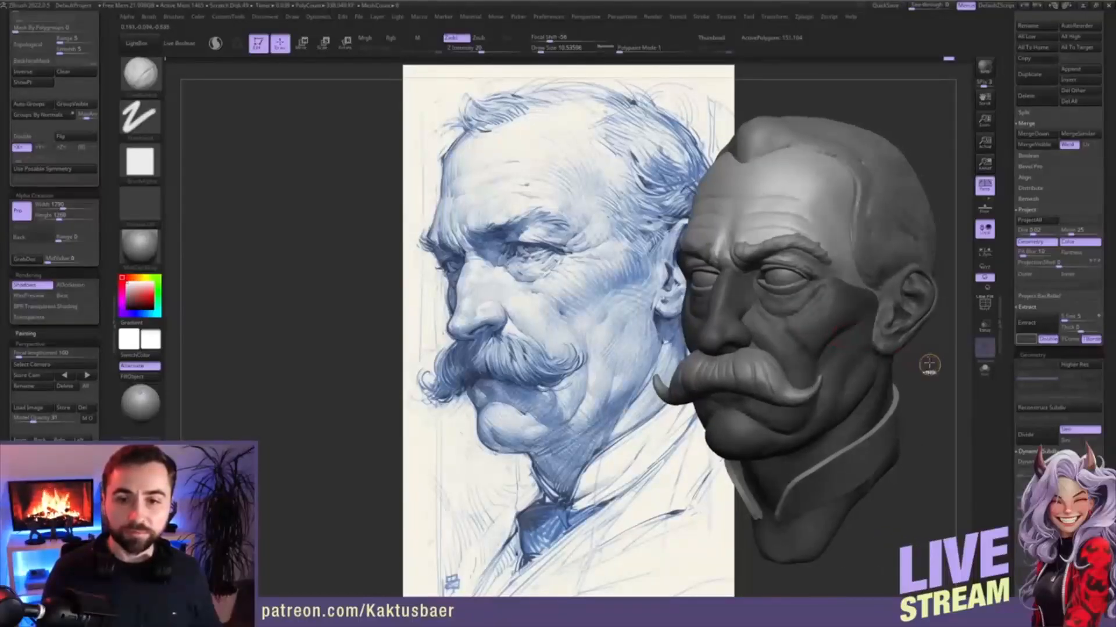
alt+drag(929, 363, 912, 352)
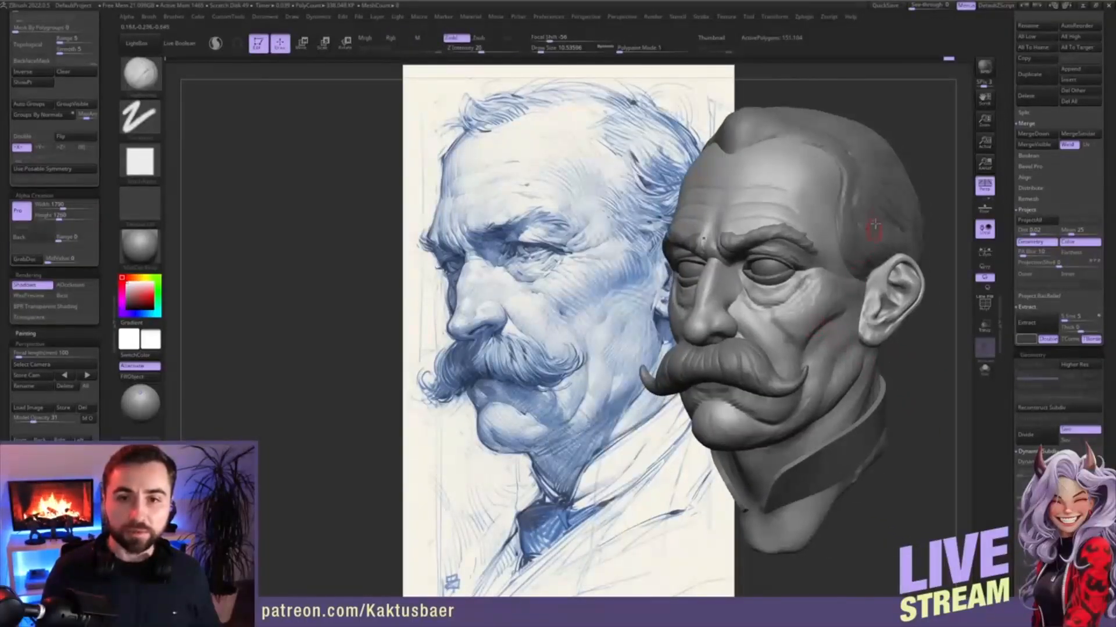
- Make the hair the active subtool and build up its front hairline with the ClayBuildup brush at a draw size of about 29
alt+click(876, 218)
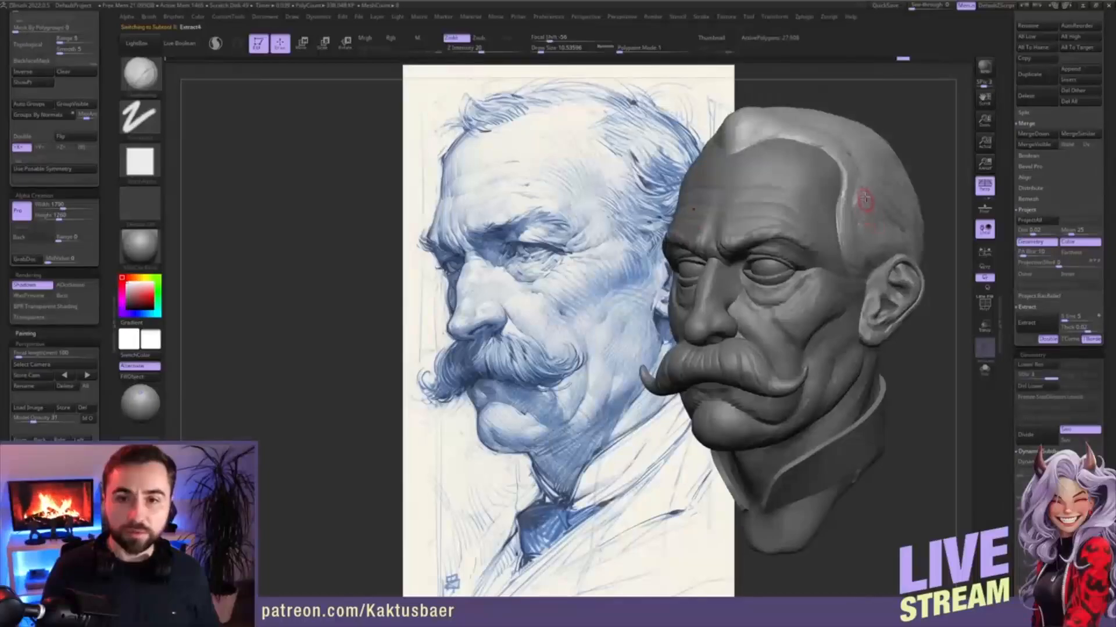
mouse_move(866, 199)
alt+right_down()
mouse_move(854, 242)
mouse_move(820, 216)
alt+right_up()
key(s)
mouse_move(821, 214)
mouse_down()
mouse_move(803, 197)
mouse_move(757, 191)
mouse_move(794, 194)
mouse_up()
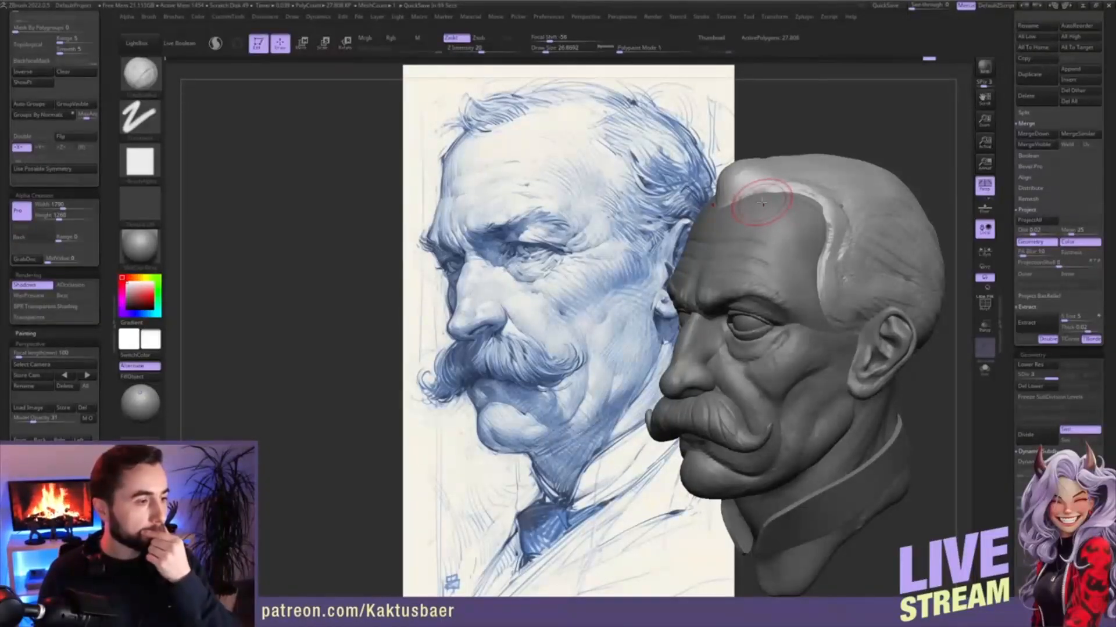
mouse_move(784, 347)
right_down()
mouse_move(777, 358)
mouse_move(747, 330)
right_up()
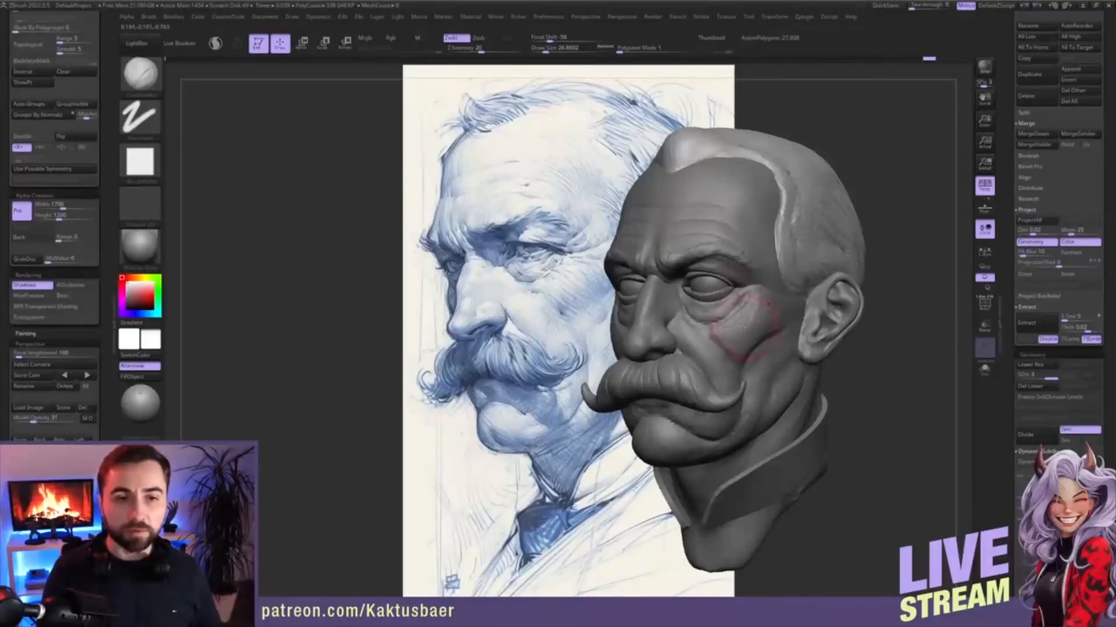
- Switch to the head subtool and build up the cheek and outer eye area with the ClayBuildup brush at a draw size of about 11.7
alt+click(747, 317)
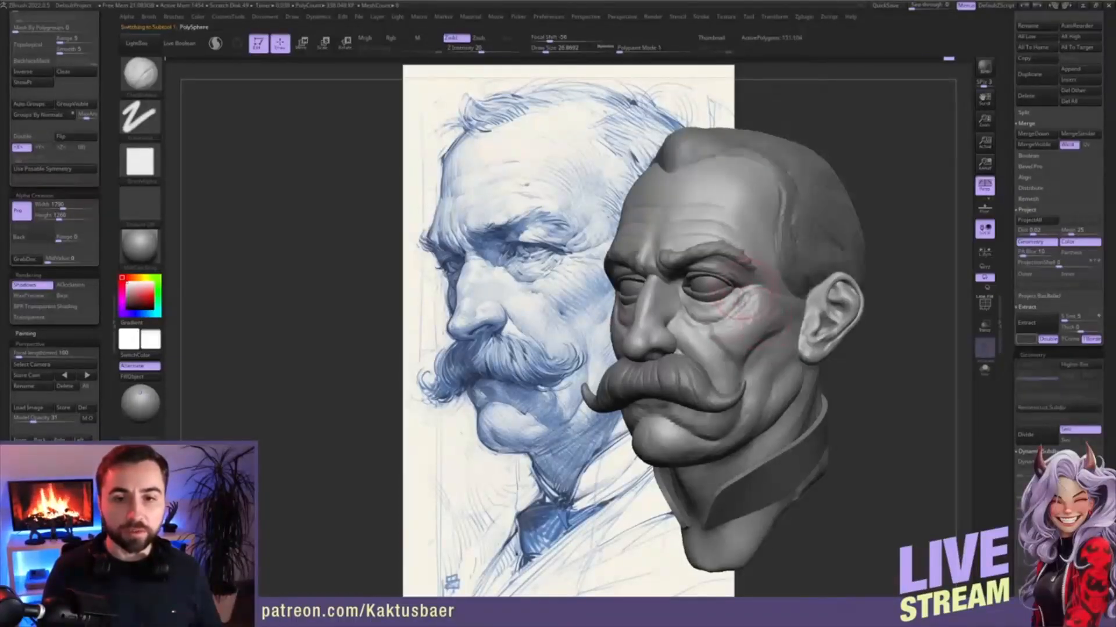
key(s)
mouse_move(766, 295)
mouse_down()
mouse_move(756, 285)
mouse_move(771, 293)
mouse_up()
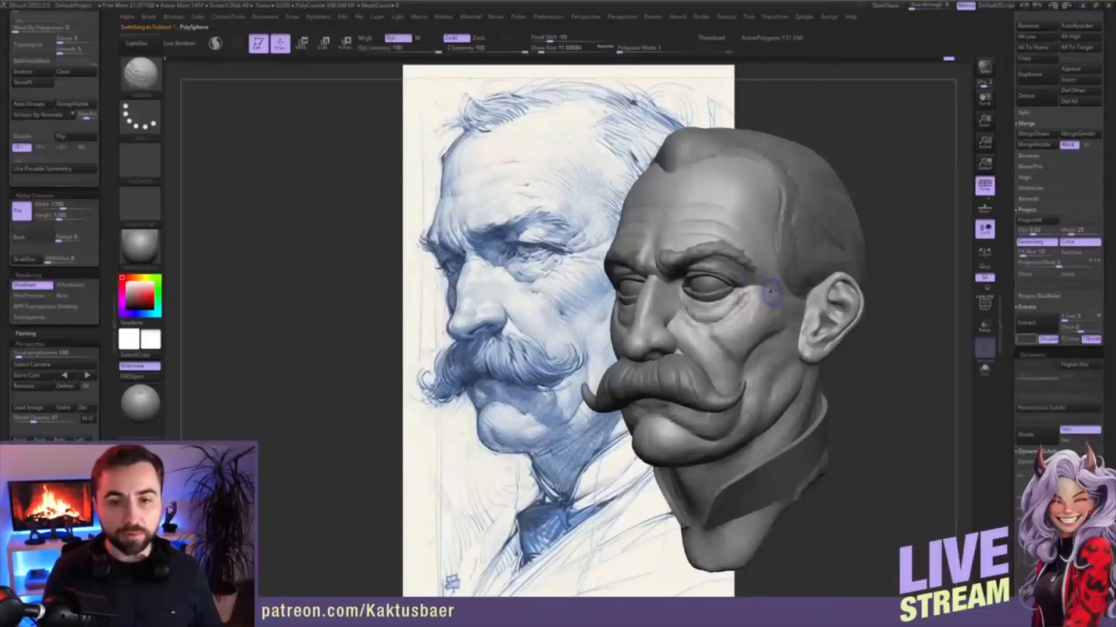
ctrl+right_drag(765, 292, 739, 278)
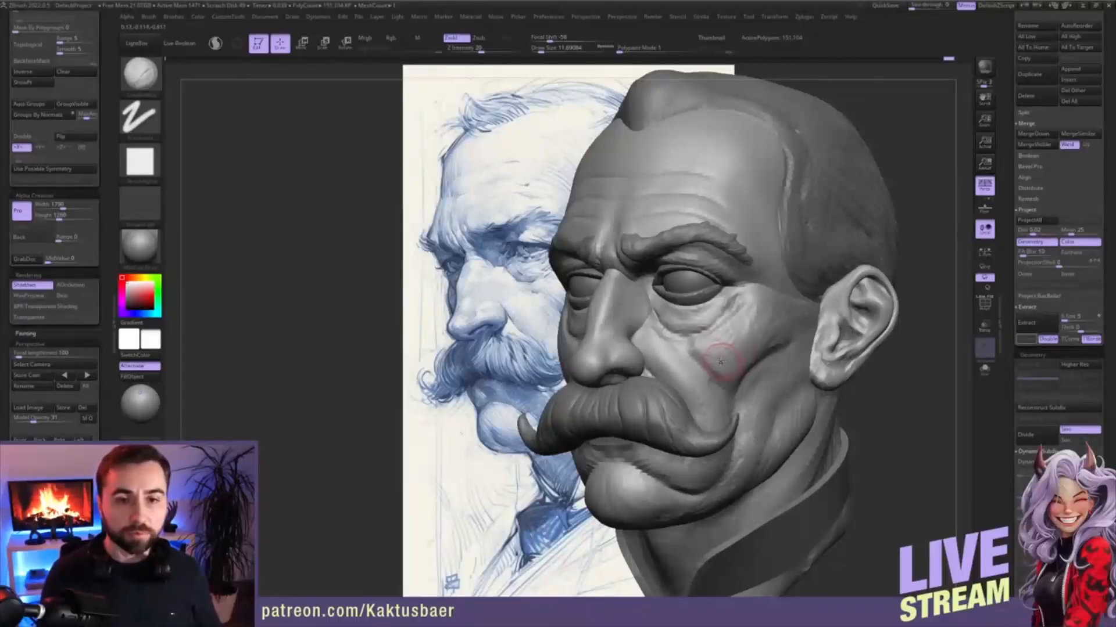
mouse_move(720, 362)
ctrl+right_down()
mouse_move(719, 326)
mouse_move(709, 323)
ctrl+right_up()
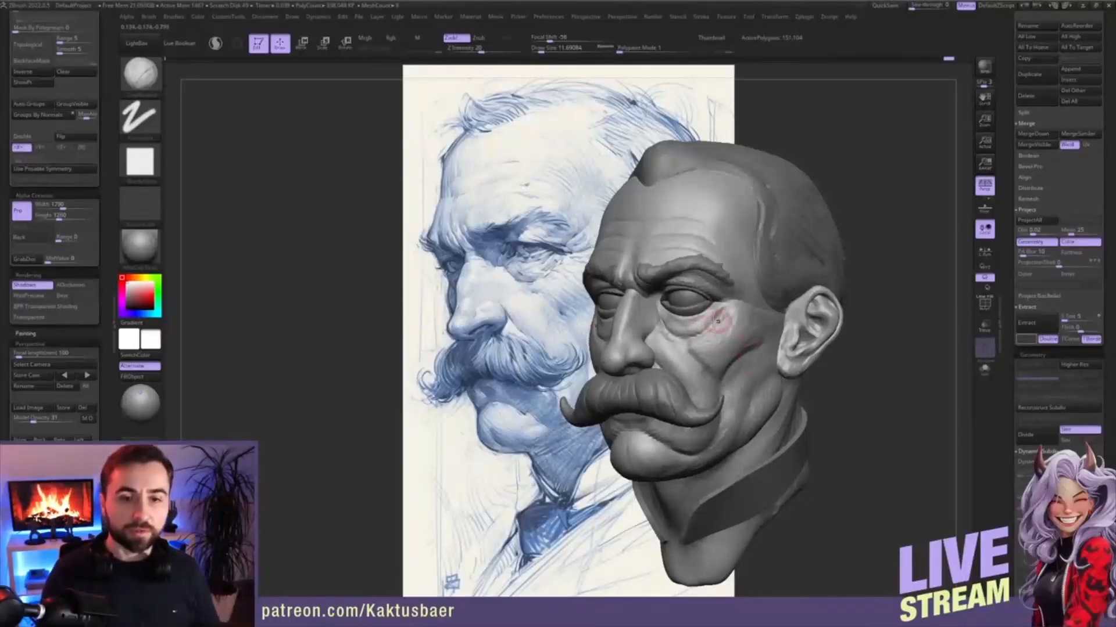
- Isolate the head and rework the upper forehead along the hairline crease with the ClayBuildup brush at a draw size of about 11.7
mouse_move(680, 298)
ctrl+right_down()
mouse_move(663, 340)
mouse_move(680, 298)
mouse_move(756, 337)
ctrl+right_up()
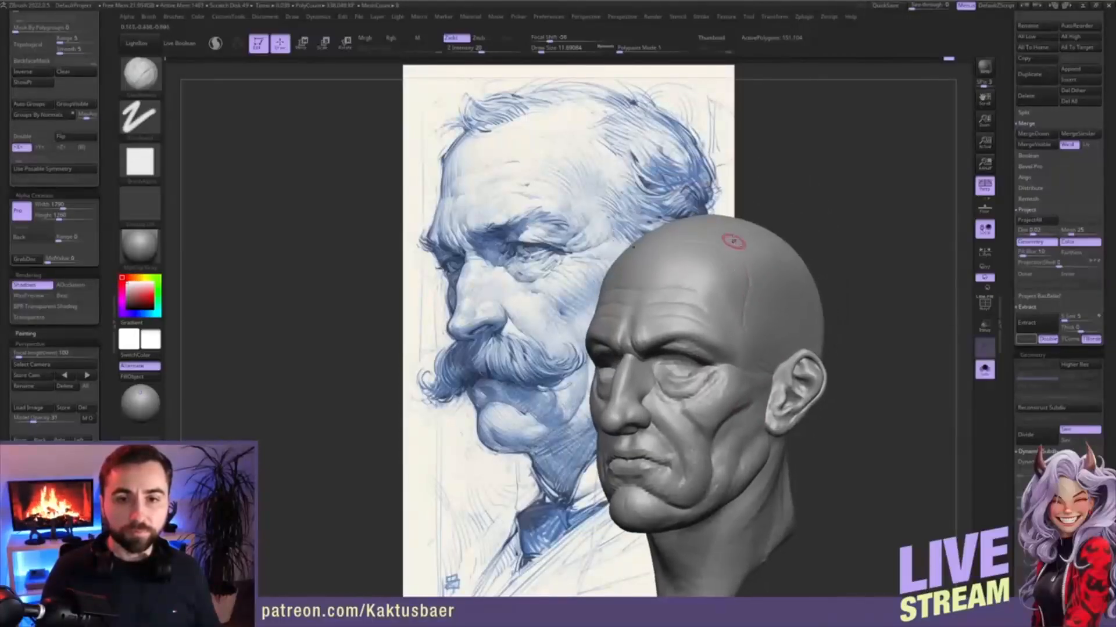
ctrl+right_drag(722, 242, 710, 257)
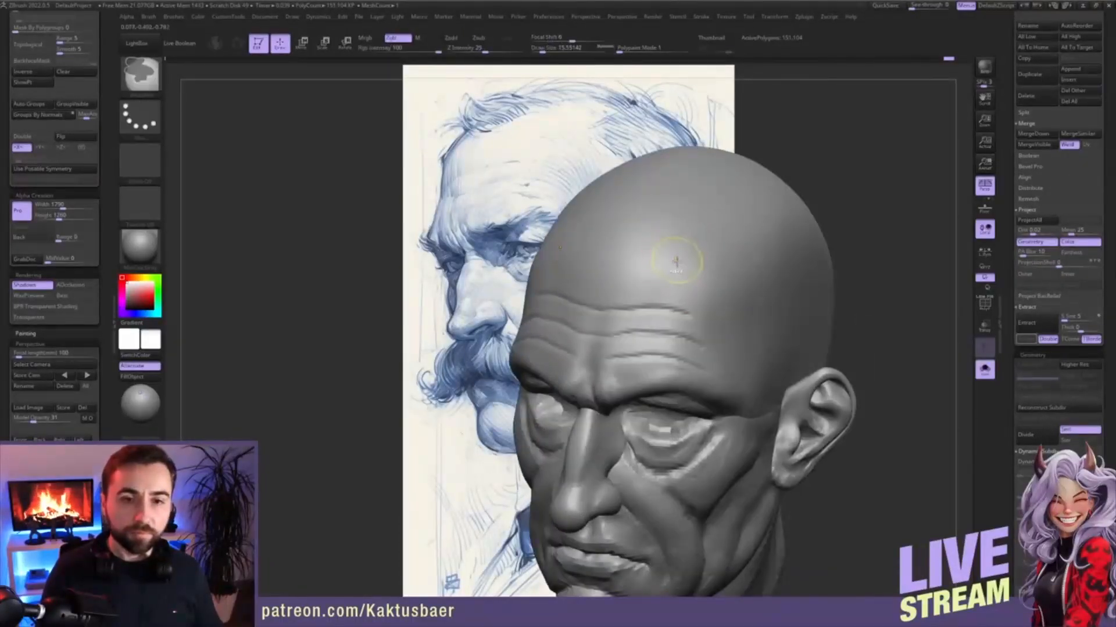
key(s)
drag(672, 248, 660, 249)
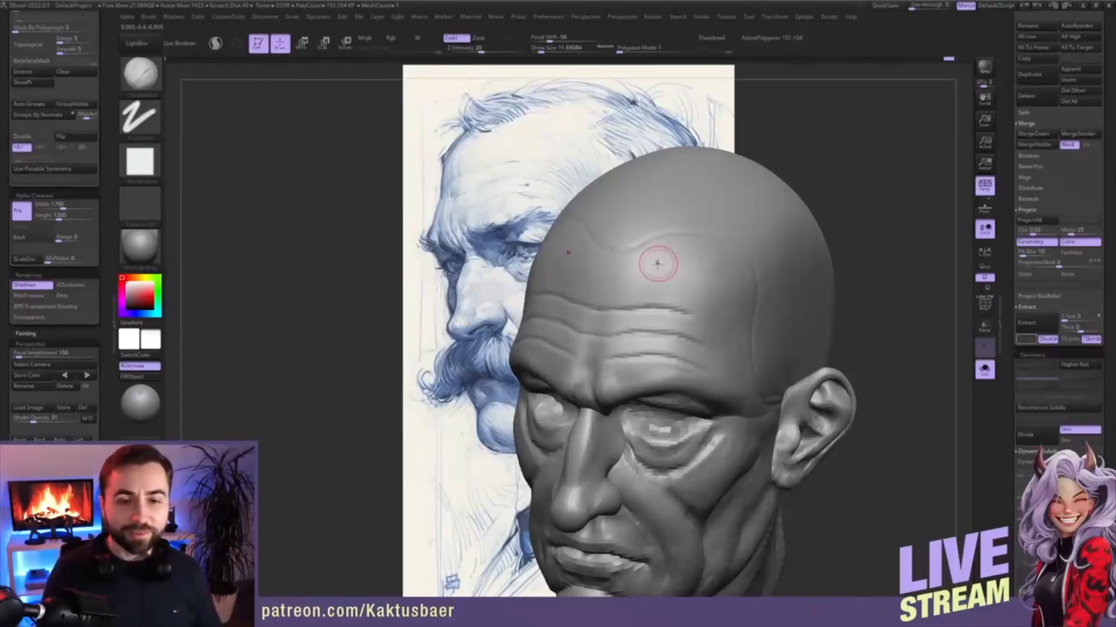
mouse_move(655, 271)
ctrl+right_down()
mouse_move(667, 295)
mouse_move(667, 270)
mouse_move(667, 287)
ctrl+right_up()
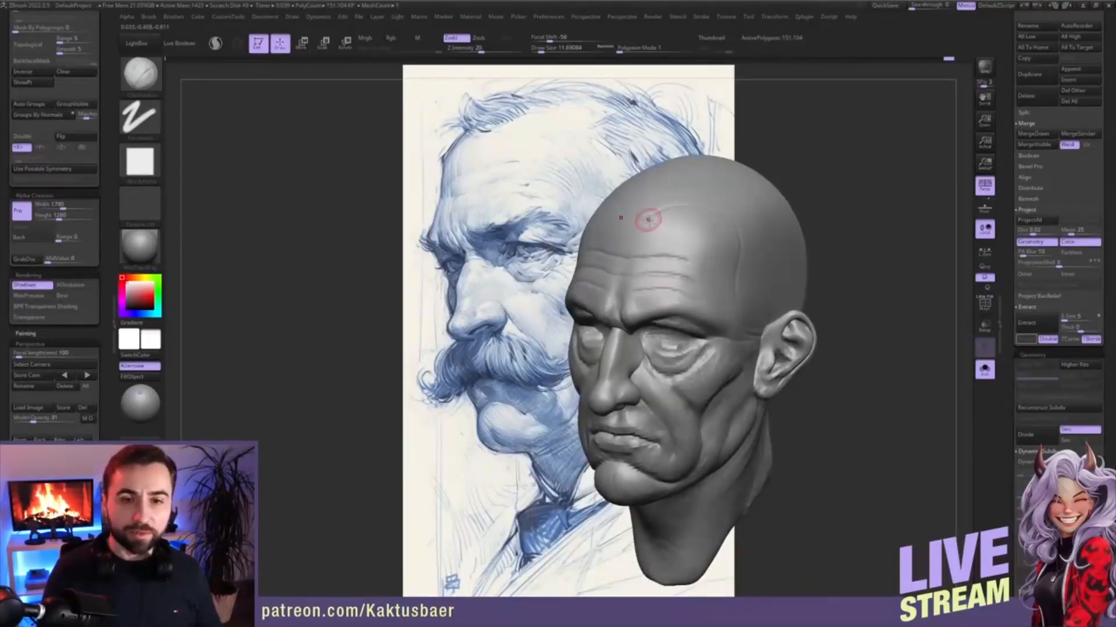
ctrl+right_drag(648, 220, 656, 234)
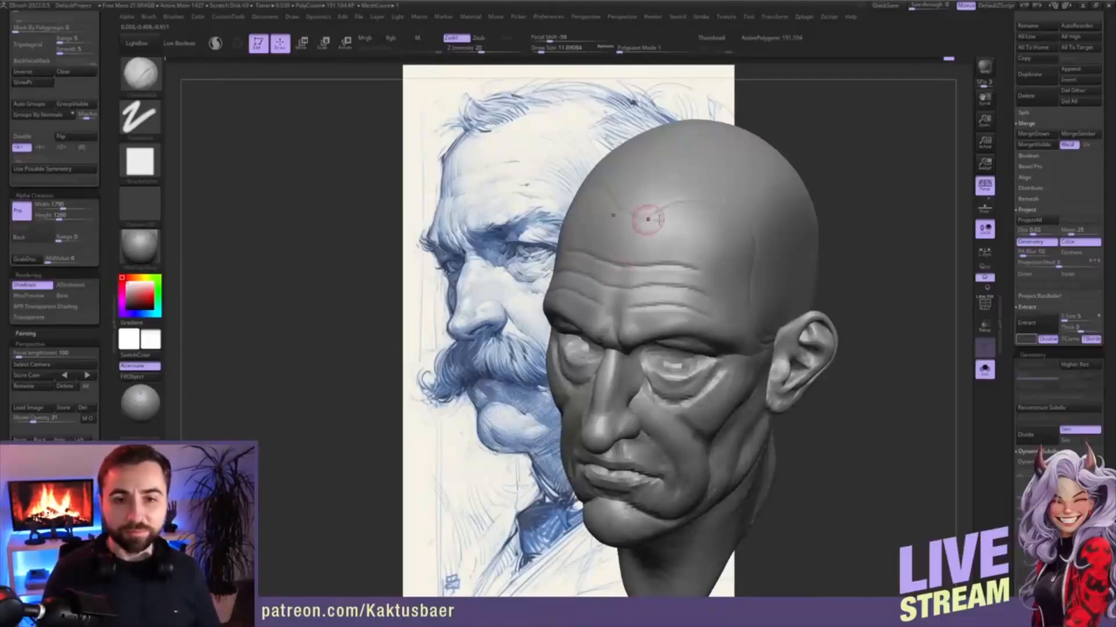
- Fill the remaining crease on the upper forehead with ClayBuildup at a draw size of about 14.2 and smooth the surface
right_drag(653, 227, 655, 233)
key(s)
drag(661, 223, 647, 215)
key(s)
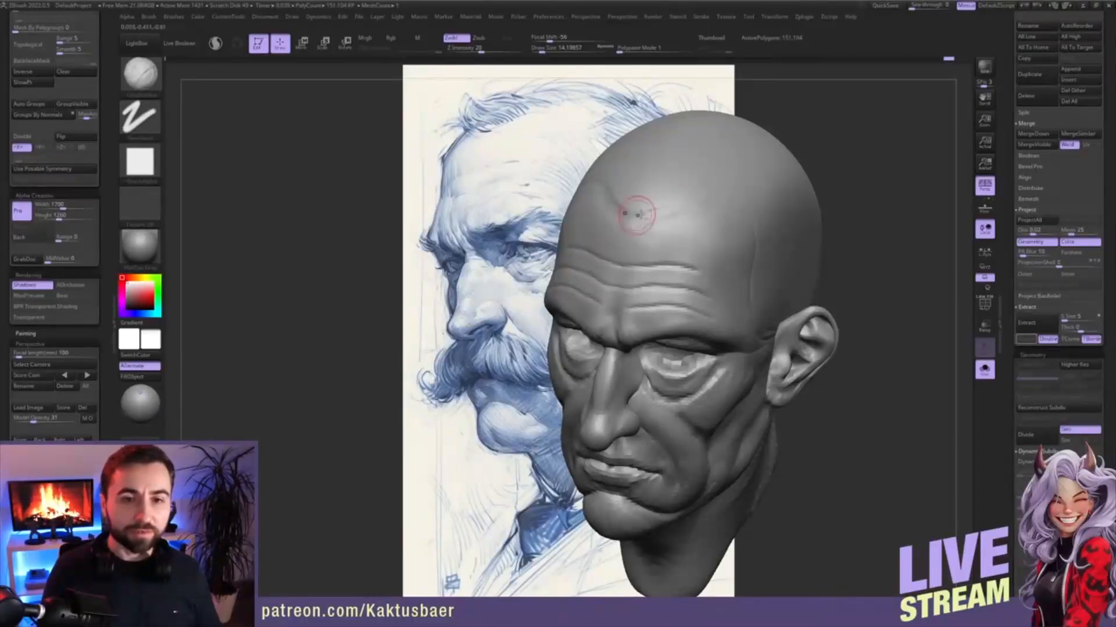
key(shift)
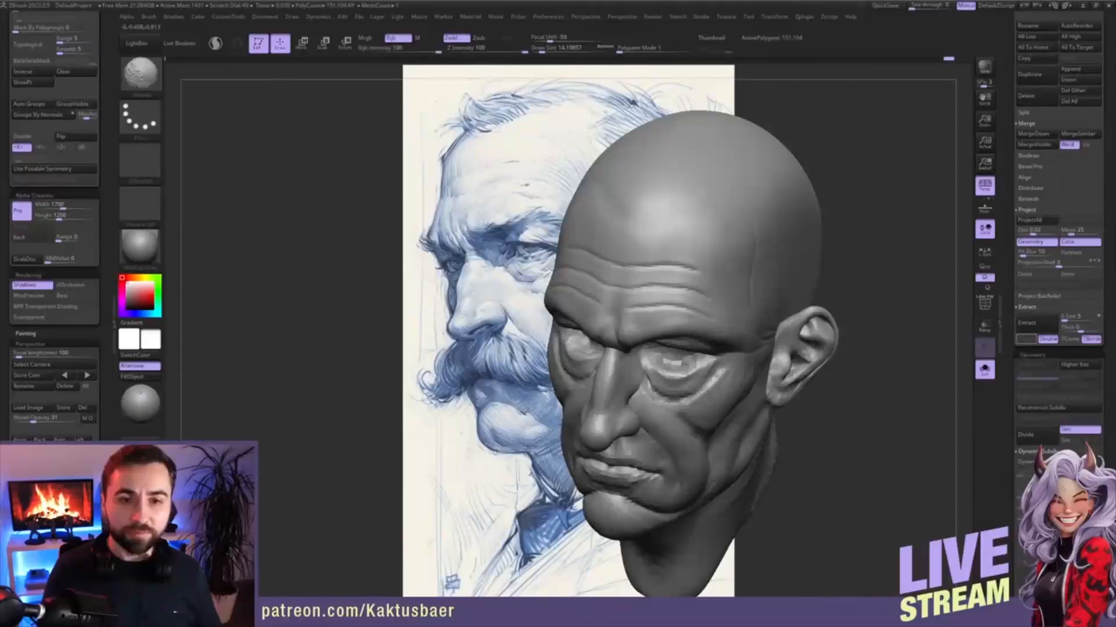
- Smooth out the crease down the side of the forehead and temple, and bring the other subtools back into view
right_drag(755, 215, 723, 212)
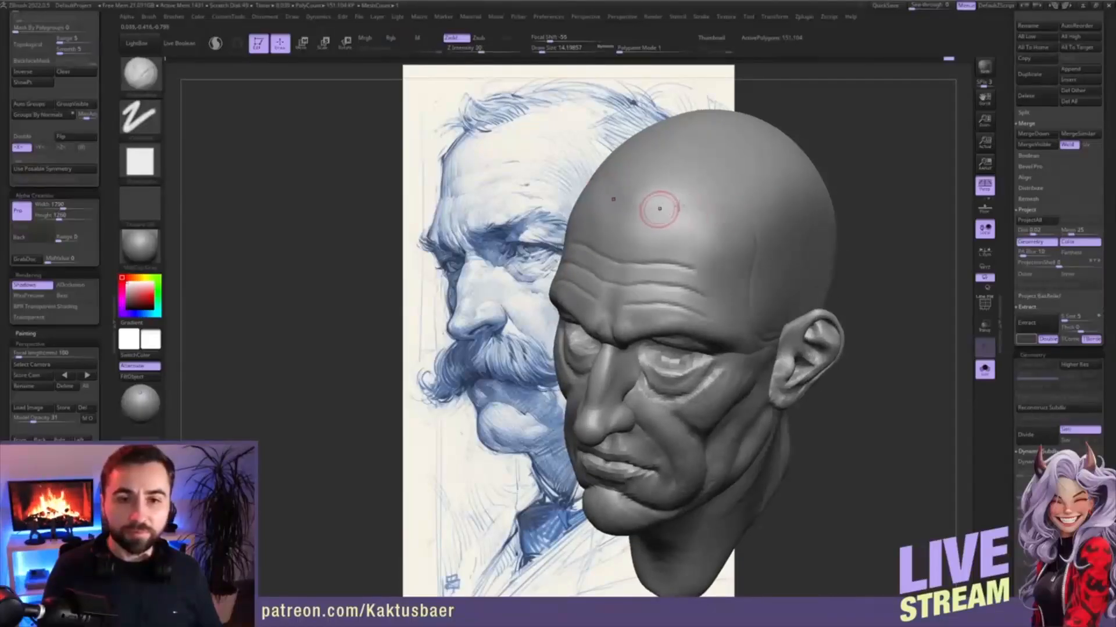
key(shift)
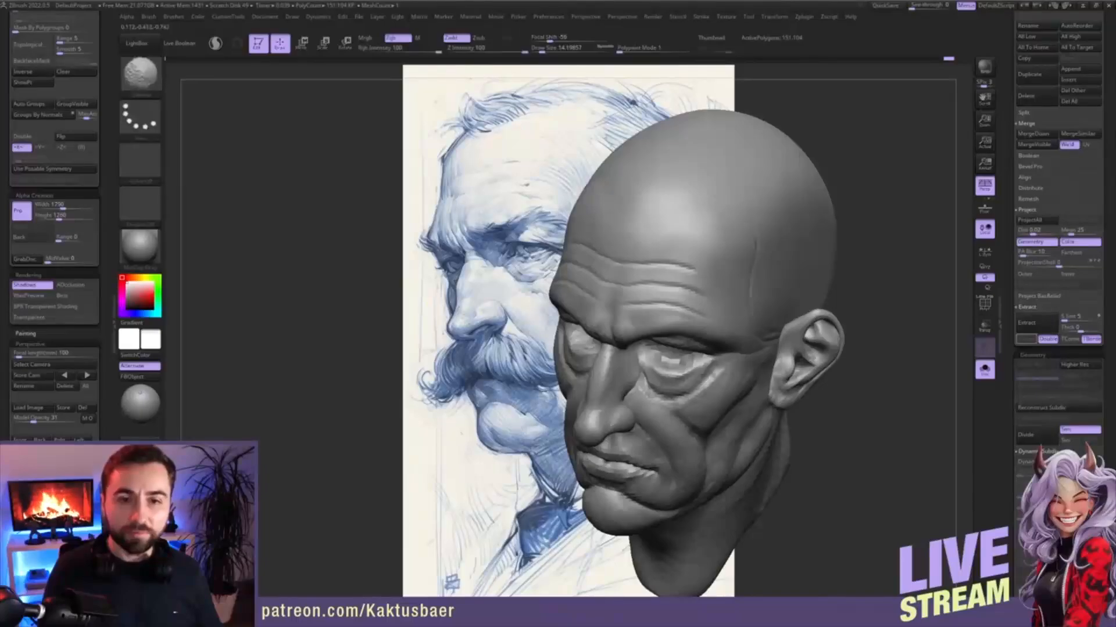
right_drag(738, 244, 706, 246)
key(shift)
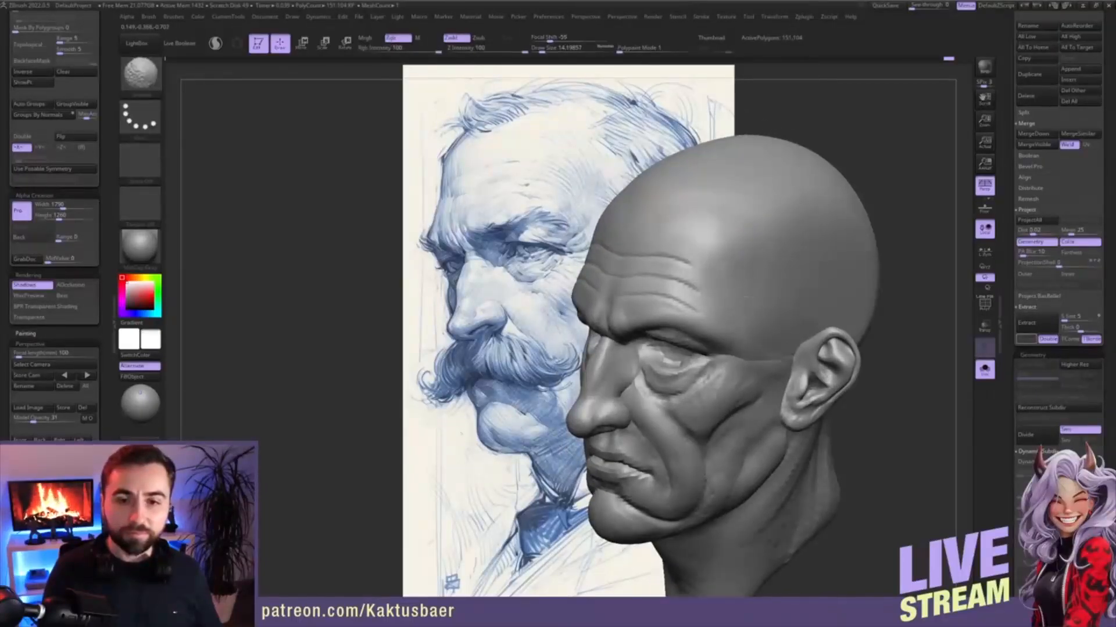
shift+drag(696, 198, 694, 200)
key(alt+s)
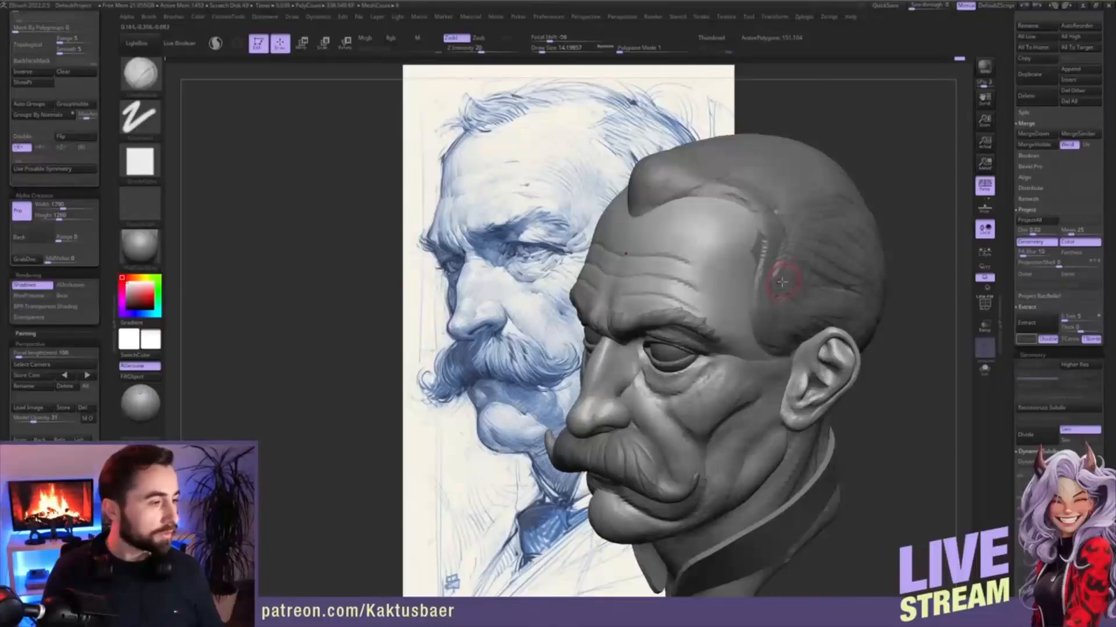
- Make the hair the active subtool and build up its edge and strands at the temple with the ClayBuildup brush at a draw size of about 29
mouse_move(779, 268)
right_down()
mouse_move(793, 293)
mouse_move(794, 256)
mouse_move(786, 285)
right_up()
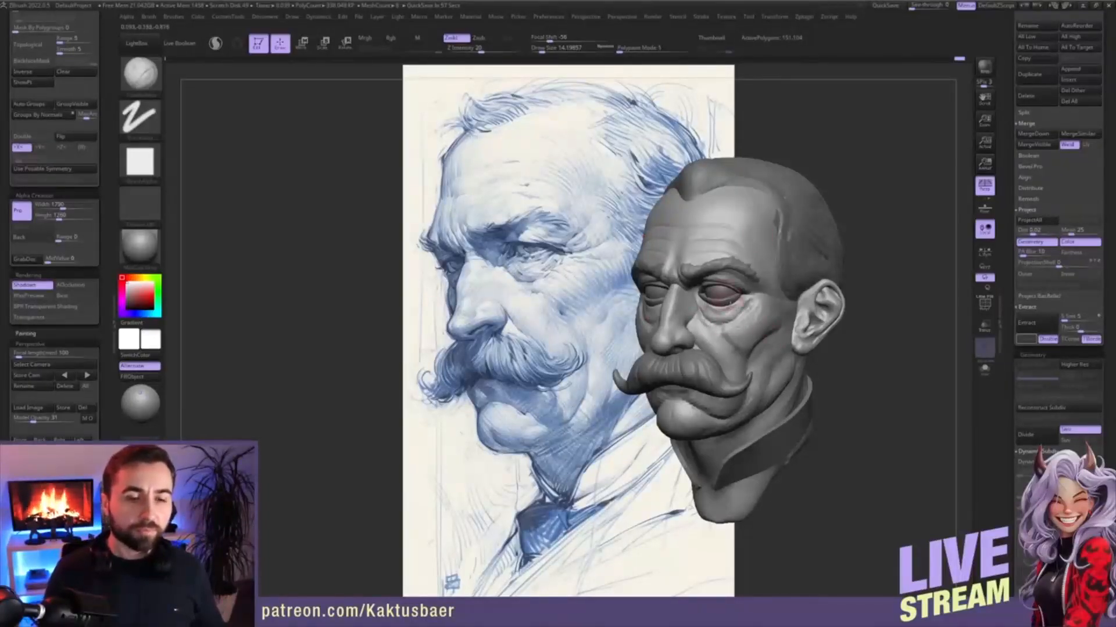
right_drag(736, 310, 712, 378)
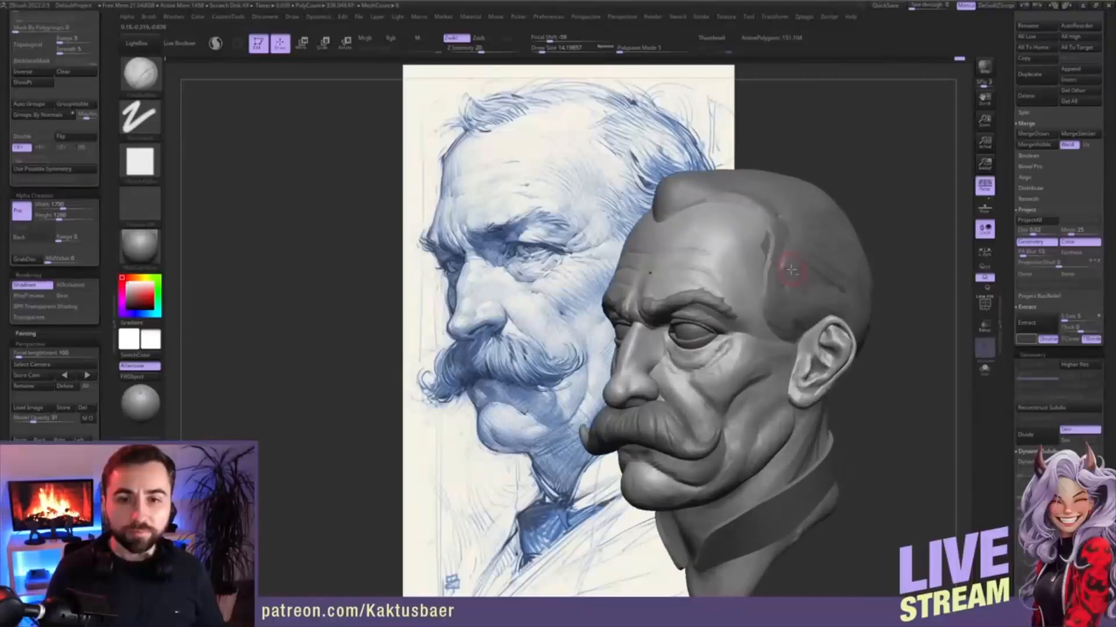
alt+click(788, 268)
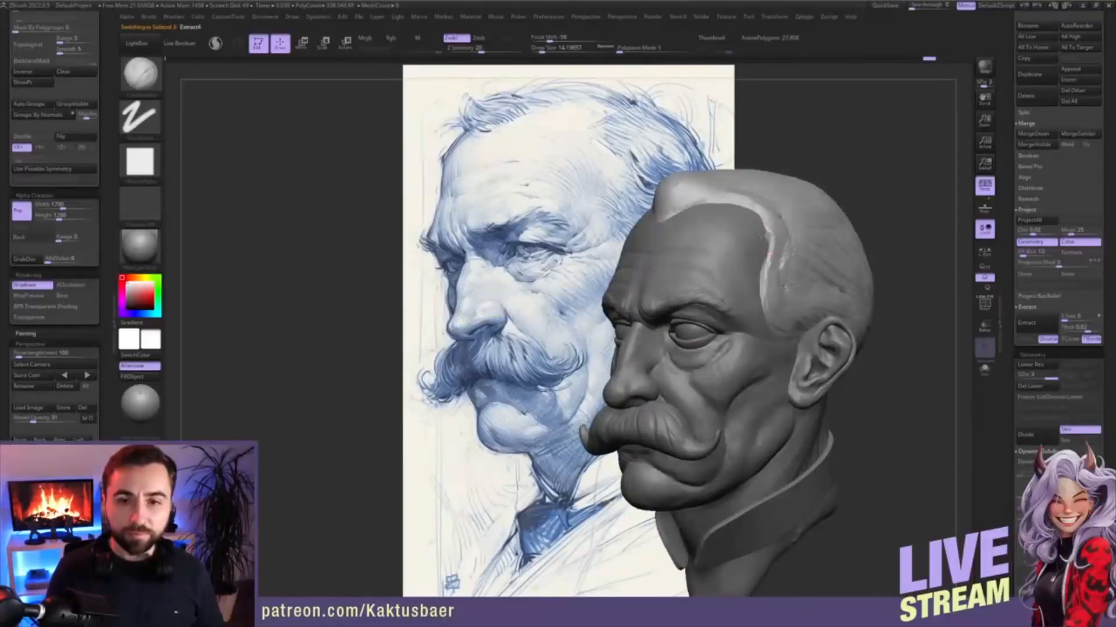
drag(762, 226, 766, 239)
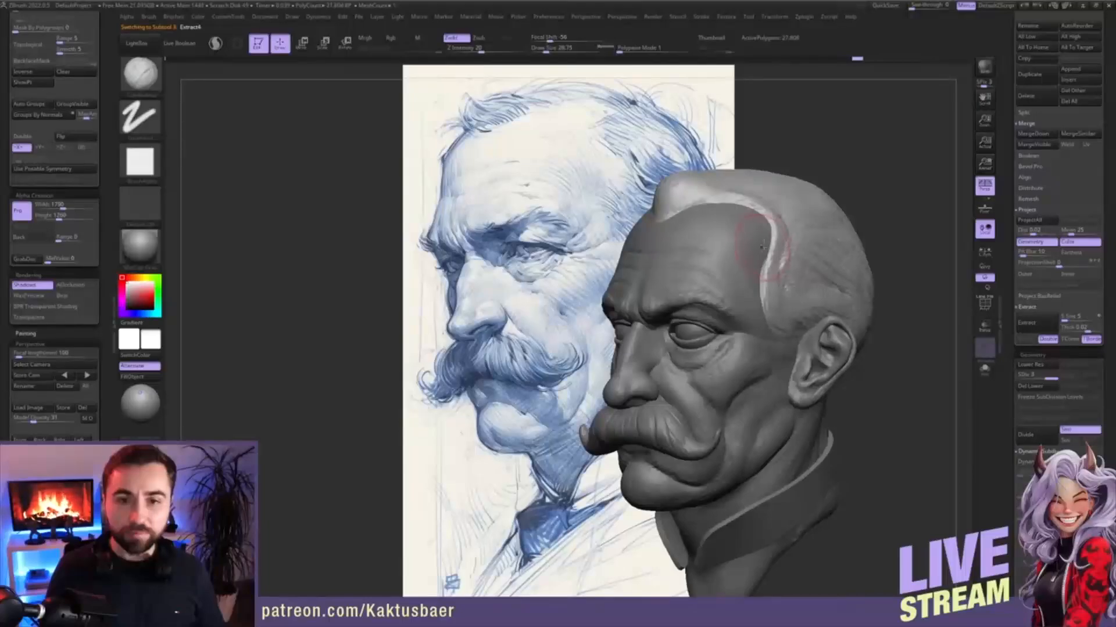
drag(770, 227, 764, 209)
mouse_move(765, 215)
alt+right_down()
mouse_move(756, 250)
mouse_move(768, 241)
mouse_move(747, 258)
alt+right_up()
mouse_move(764, 240)
mouse_down()
mouse_move(738, 218)
mouse_move(752, 275)
mouse_up()
- Flatten the hair surface at the temple and above the ear with the TrimDynamic brush at a draw size of about 29
key(b)
key(t)
key(d)
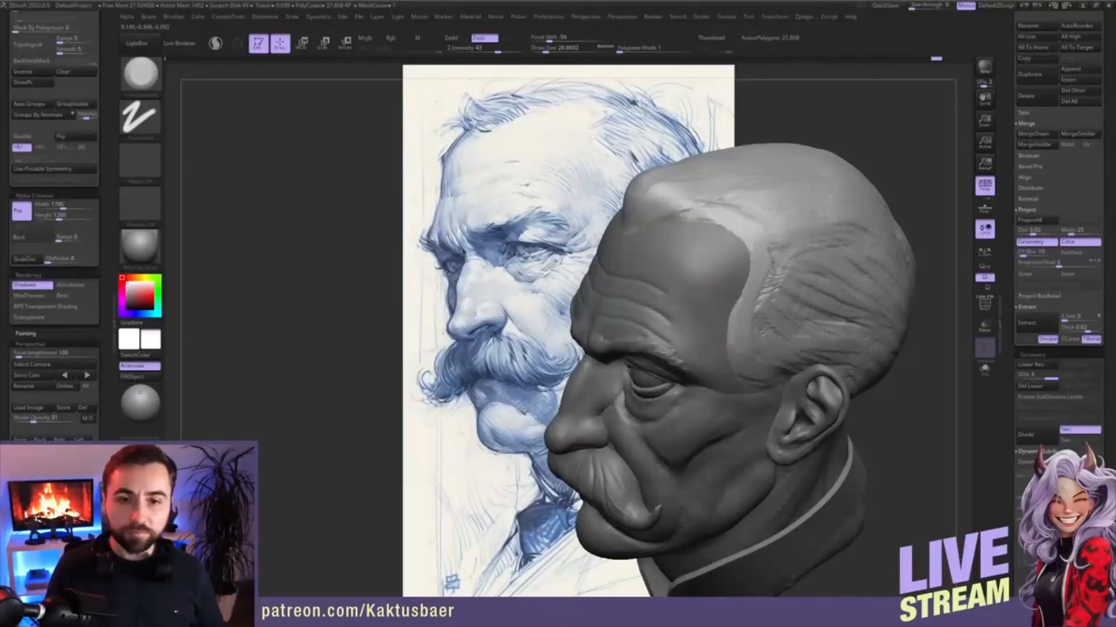
alt+right_drag(754, 309, 810, 295)
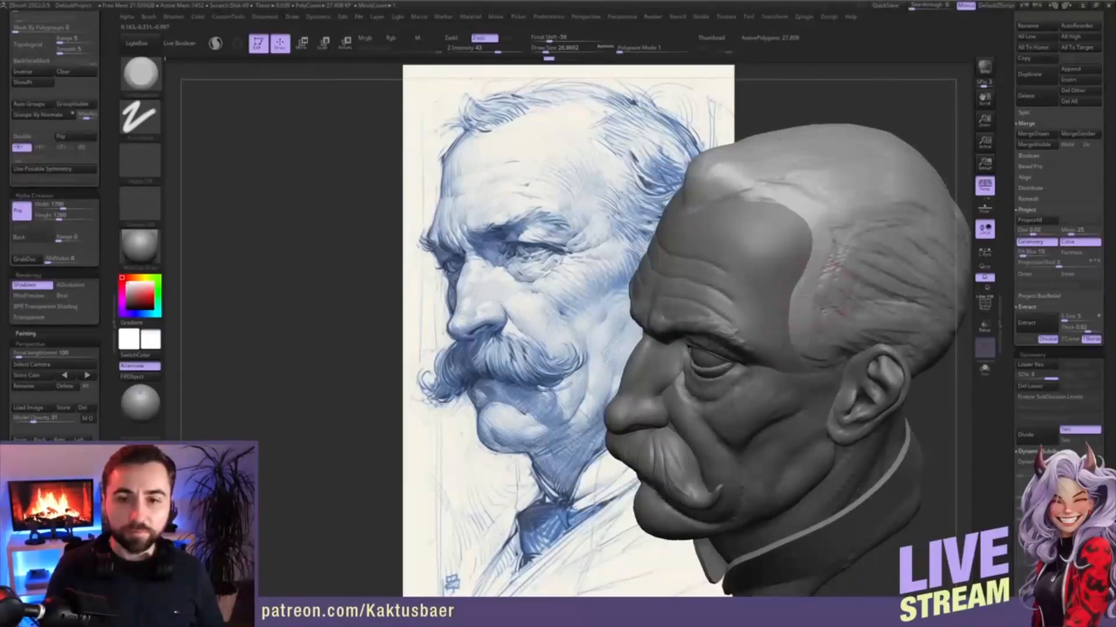
mouse_move(817, 349)
right_down()
mouse_move(801, 305)
mouse_move(824, 327)
mouse_move(827, 370)
right_up()
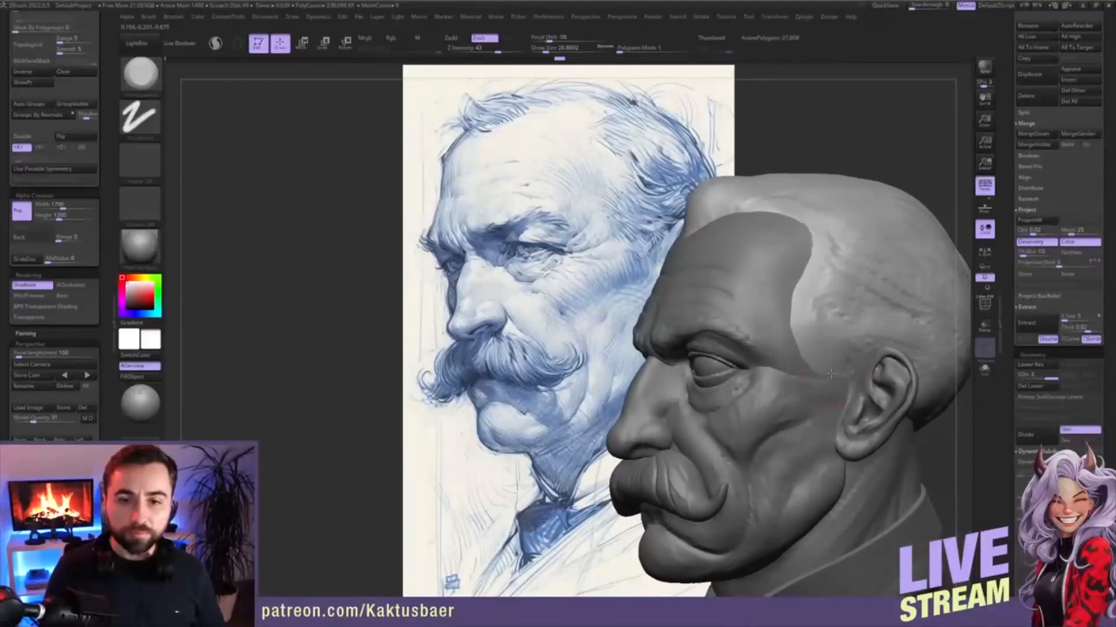
- Adjust the hair's edge at the temple in front of the ear with the Move brush at a draw size of about 21.6
key(s)
mouse_move(817, 369)
mouse_down()
mouse_move(825, 404)
mouse_move(804, 379)
mouse_up()
key(s)
right_drag(851, 401, 894, 395)
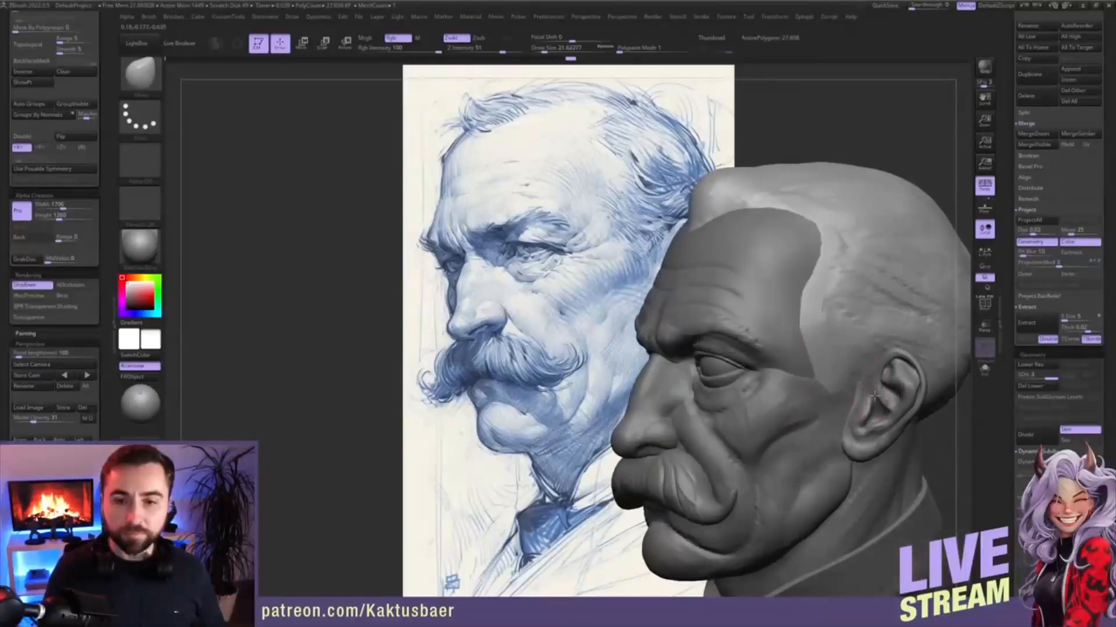
- Build up the hair at the temple and sideburn with the ClayBuildup brush at a draw size of about 15.6
key(b)
key(c)
key(b)
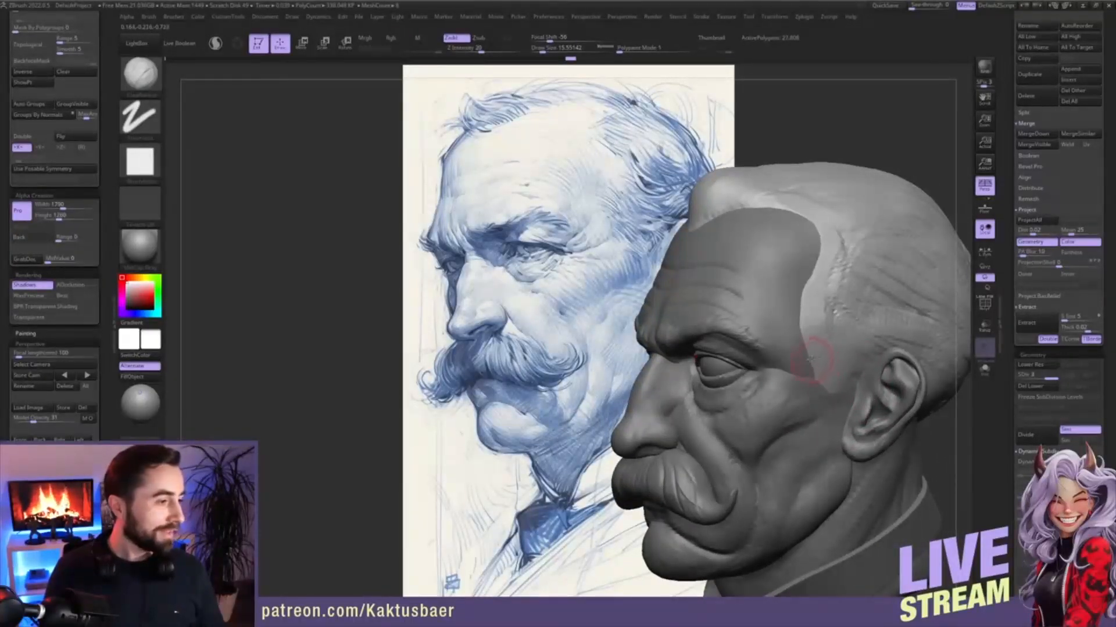
ctrl+right_drag(819, 361, 836, 392)
mouse_move(835, 392)
alt+right_down()
mouse_move(839, 310)
mouse_move(860, 313)
mouse_move(828, 320)
alt+right_up()
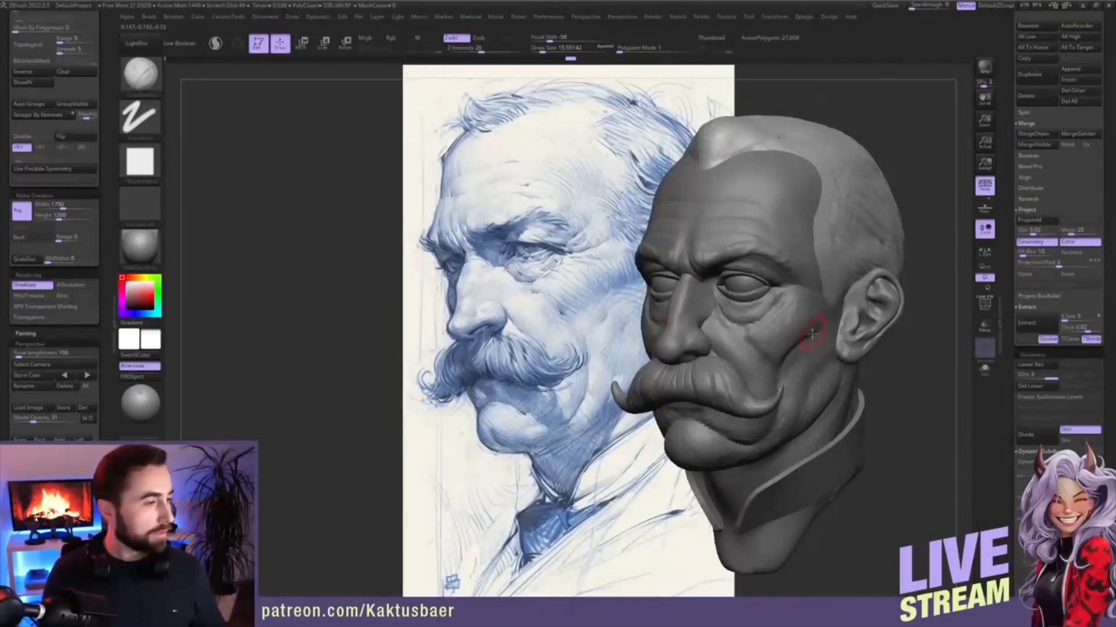
right_drag(848, 284, 835, 280)
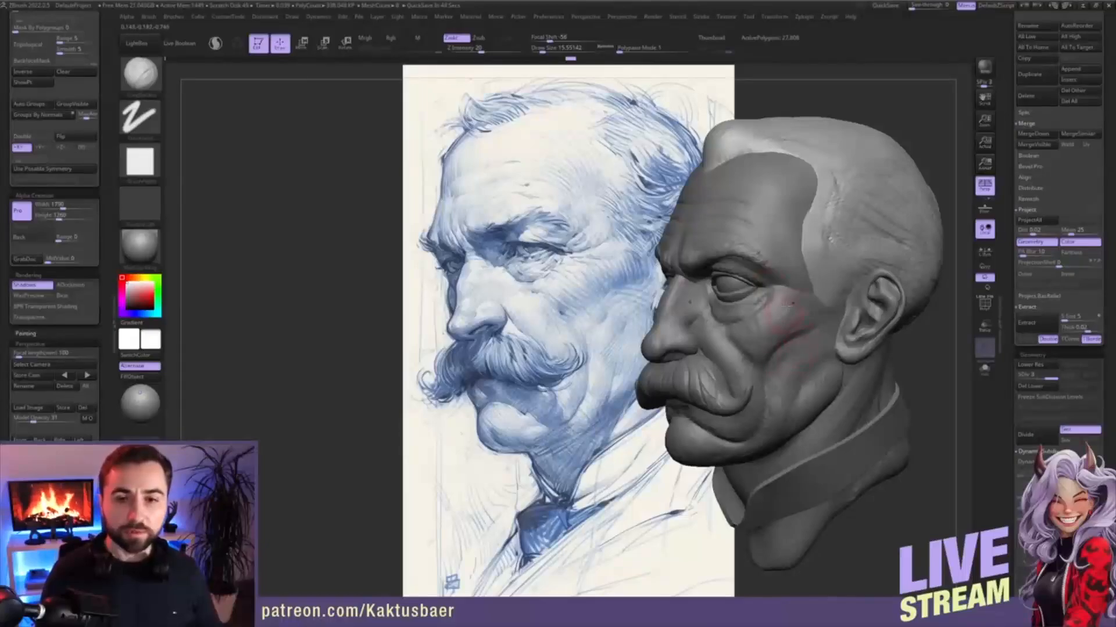
mouse_move(792, 303)
right_down()
mouse_move(743, 336)
mouse_move(746, 366)
right_up()
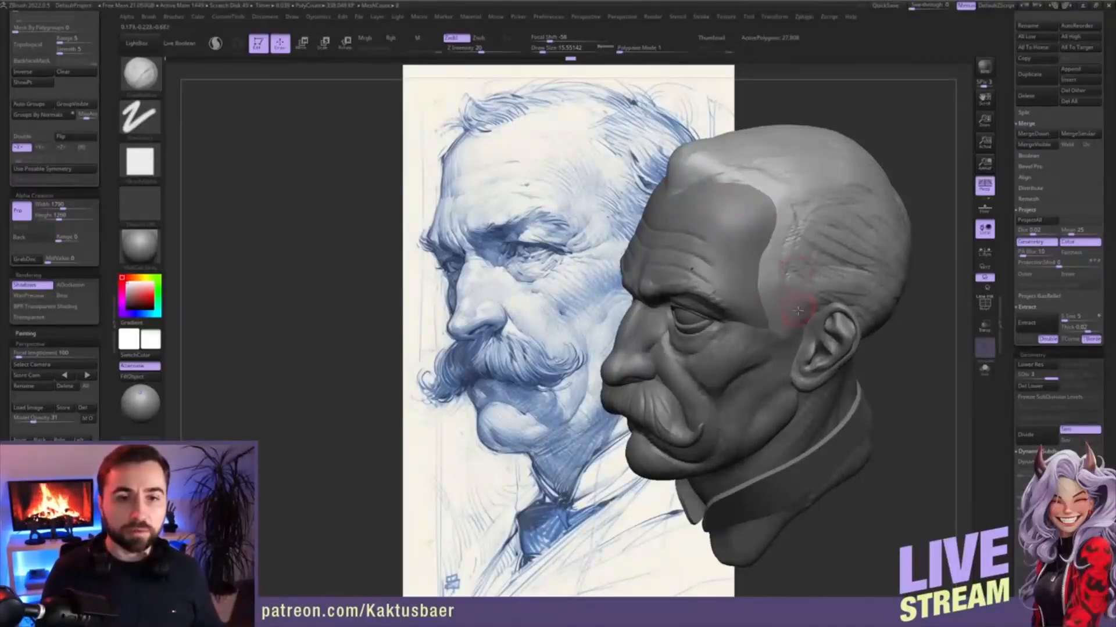
- Add broader ClayBuildup volume to the hair along the temple edge at a draw size of about 30
right_drag(782, 284, 770, 269)
key(s)
mouse_move(770, 269)
mouse_down()
mouse_move(773, 243)
mouse_move(762, 288)
mouse_up()
drag(768, 270, 778, 203)
mouse_move(774, 252)
mouse_down()
mouse_move(780, 216)
mouse_move(771, 199)
mouse_move(747, 193)
mouse_up()
right_drag(790, 236, 798, 235)
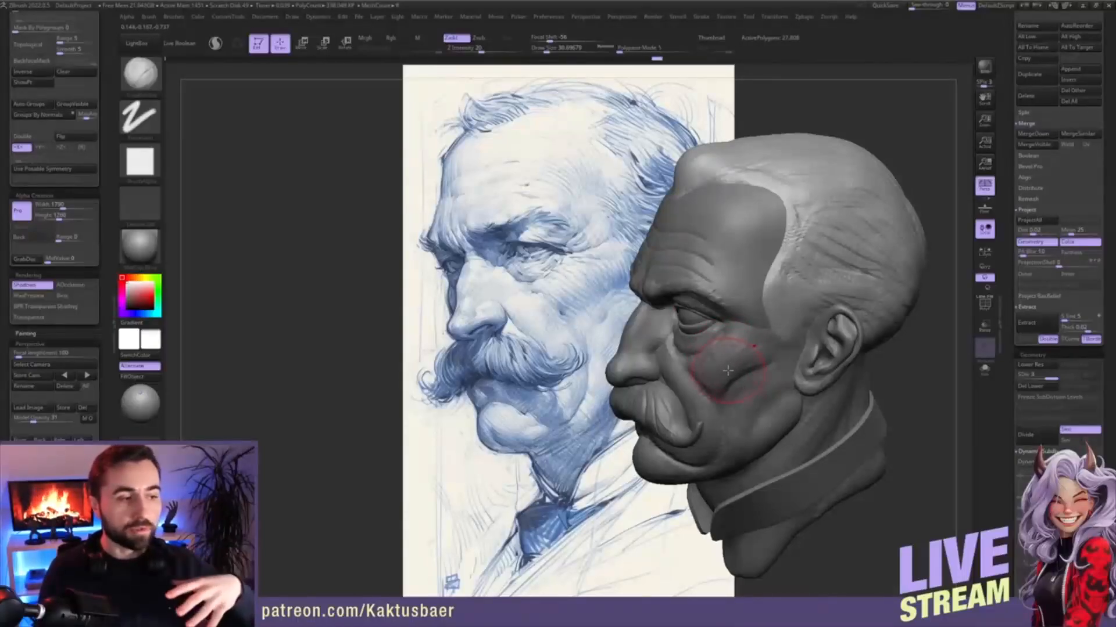
- Sculpt finer hair strands at the temple and above the ear with ClayBuildup at a draw size of about 12.9
mouse_move(784, 320)
right_down()
mouse_move(800, 326)
mouse_move(804, 314)
right_up()
key(s)
mouse_move(803, 313)
mouse_down()
mouse_move(793, 314)
mouse_move(810, 302)
mouse_move(804, 273)
mouse_up()
drag(807, 279, 814, 295)
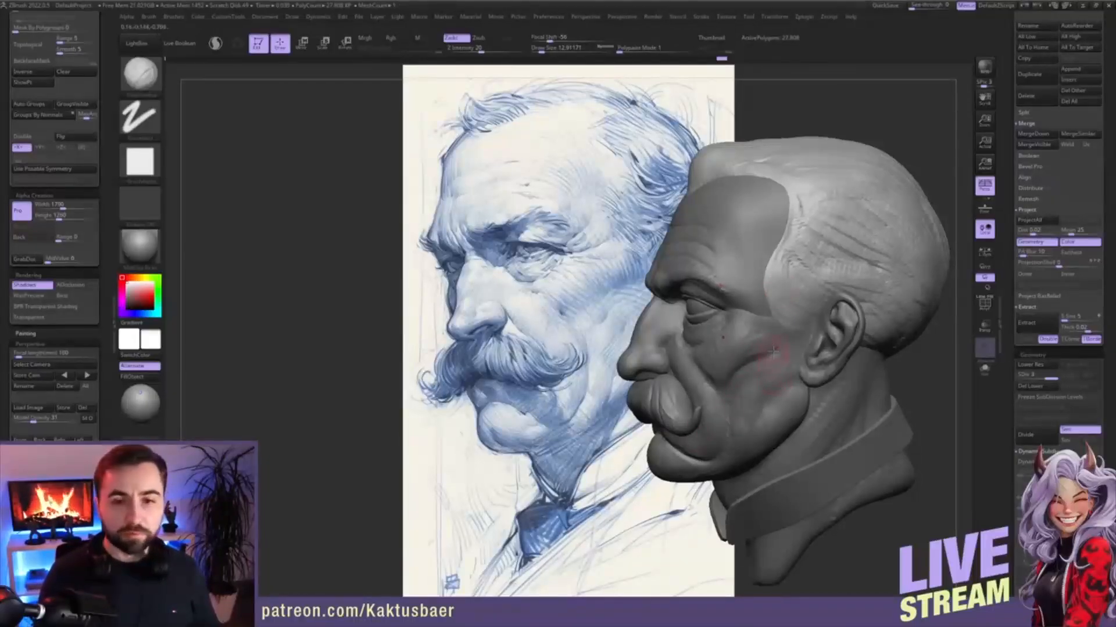
right_drag(828, 329, 807, 317)
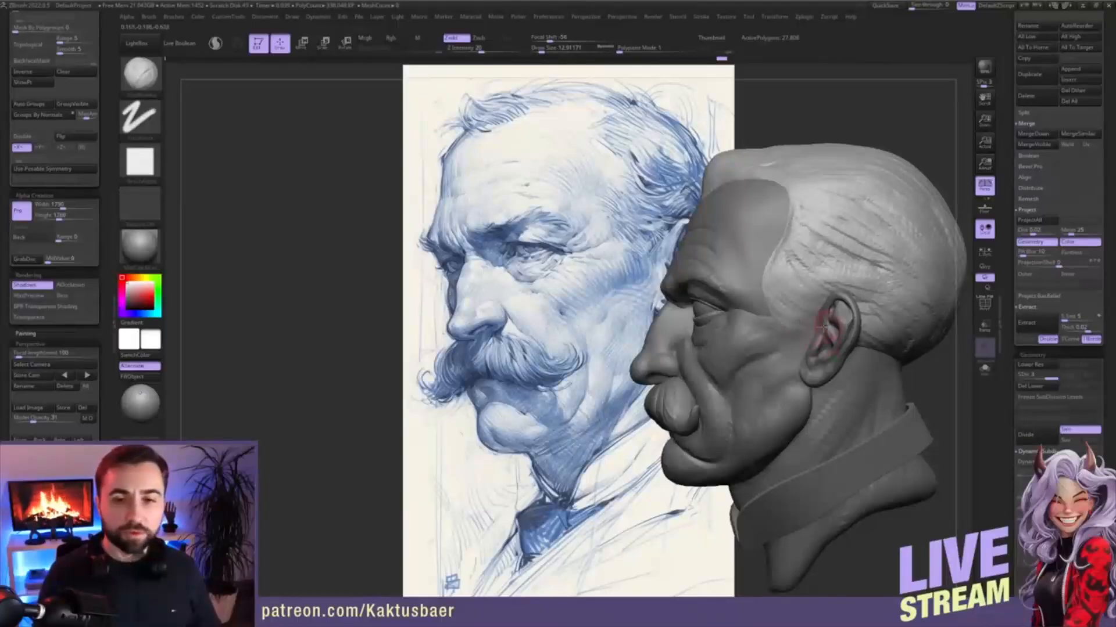
right_drag(791, 322, 797, 323)
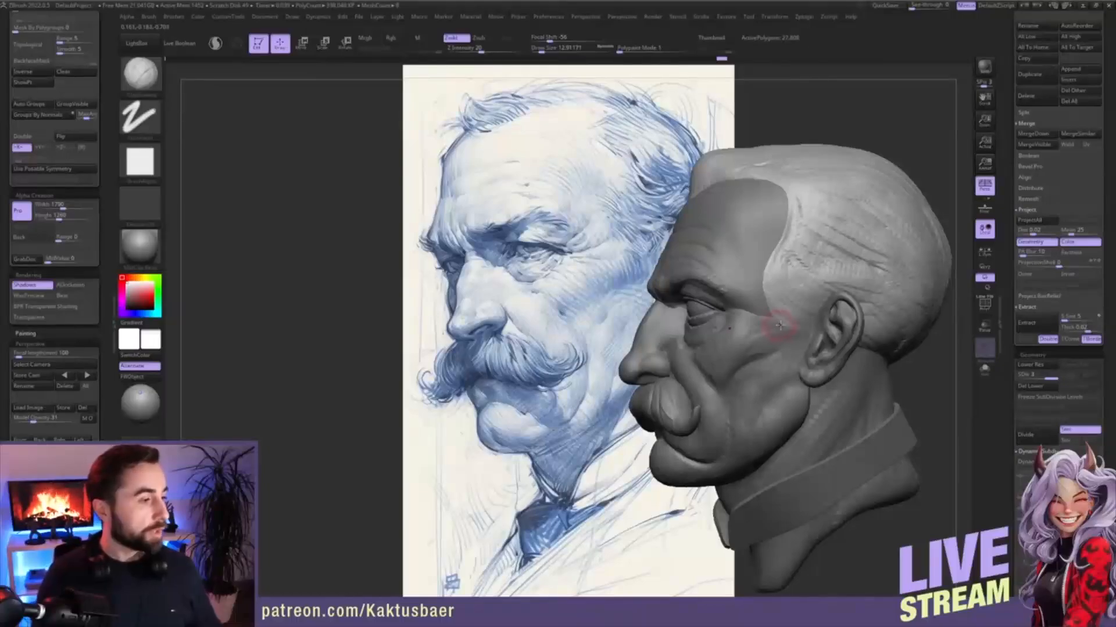
mouse_move(800, 335)
right_down()
mouse_move(806, 312)
mouse_move(780, 319)
right_up()
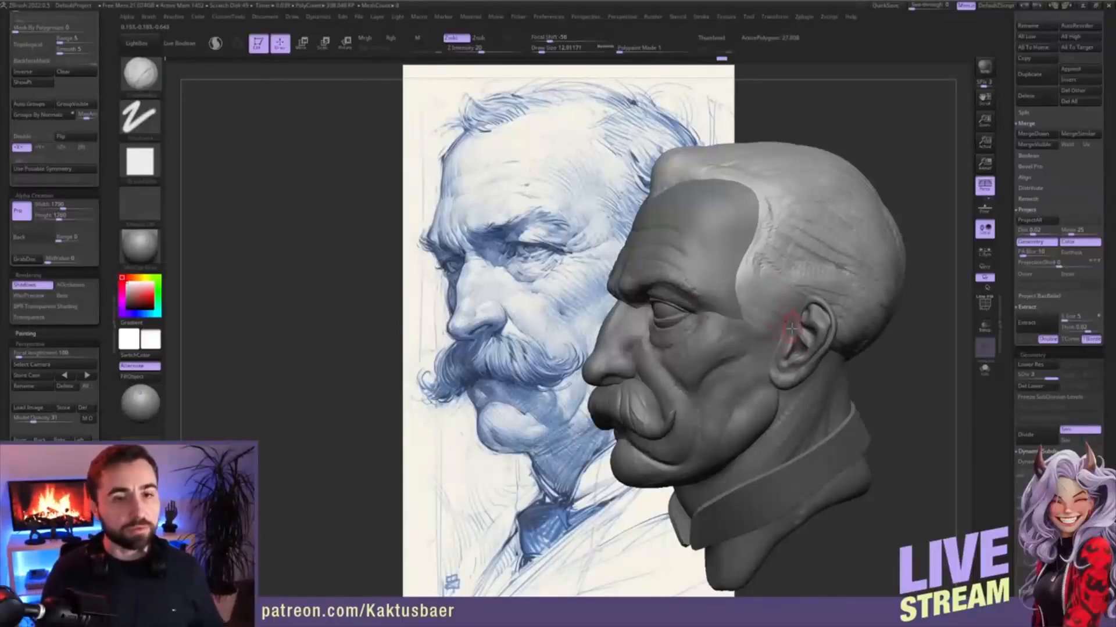
- Build up the central tuft of the front hairline and refine the temple hair with ClayBuildup at a draw size of about 12.9
alt+right_drag(773, 281, 779, 401)
right_drag(707, 247, 704, 267)
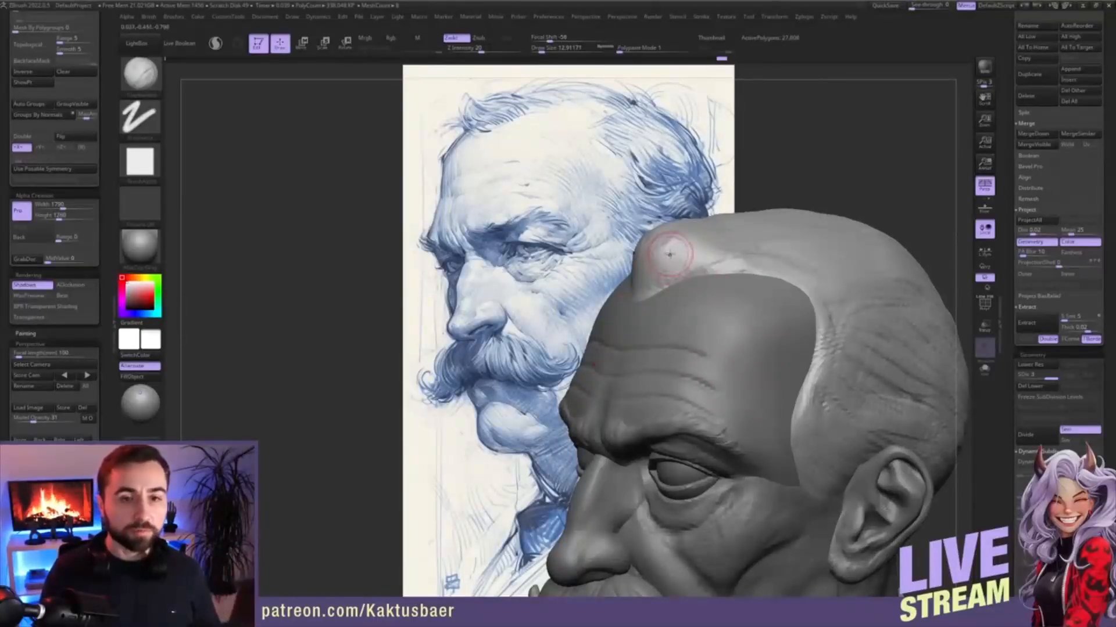
drag(669, 249, 645, 297)
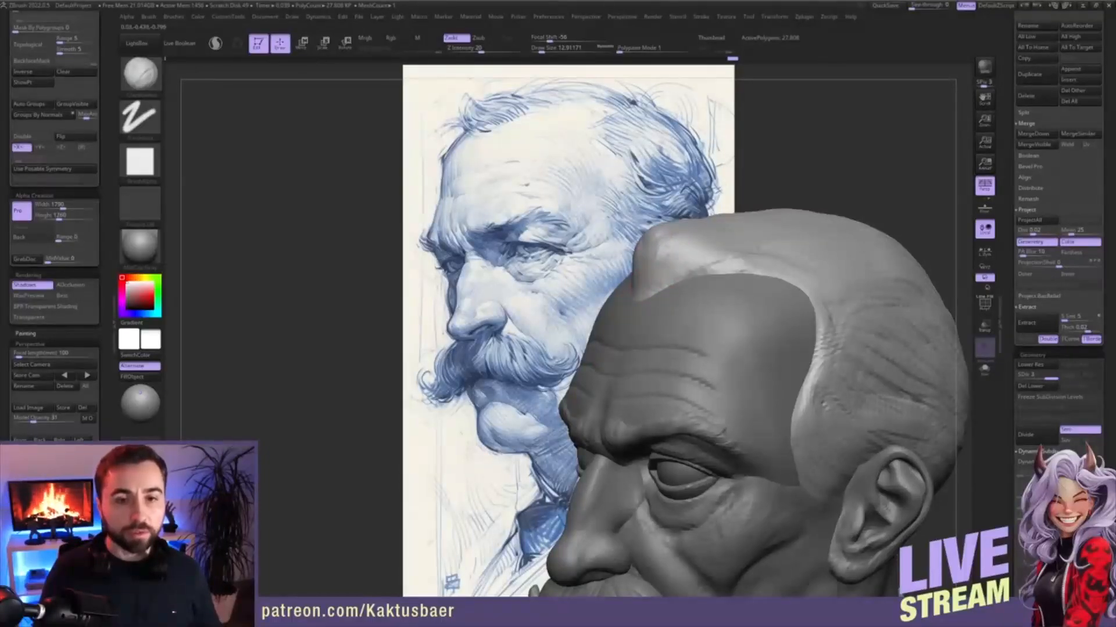
drag(657, 232, 650, 285)
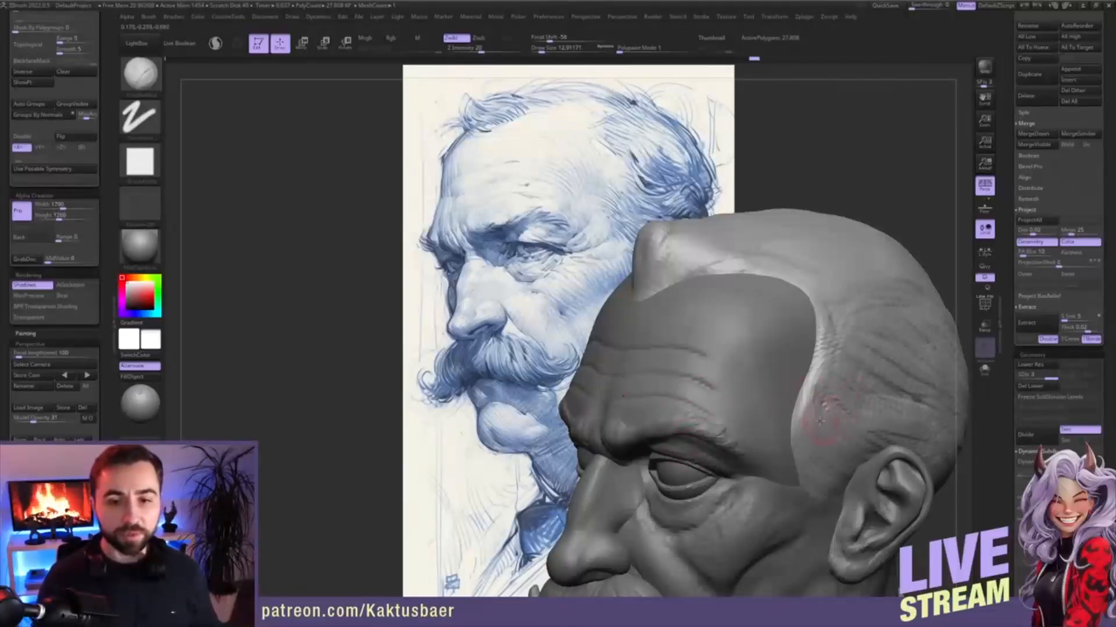
mouse_move(828, 400)
right_down()
mouse_move(842, 453)
mouse_move(724, 363)
mouse_move(648, 397)
mouse_move(649, 367)
right_up()
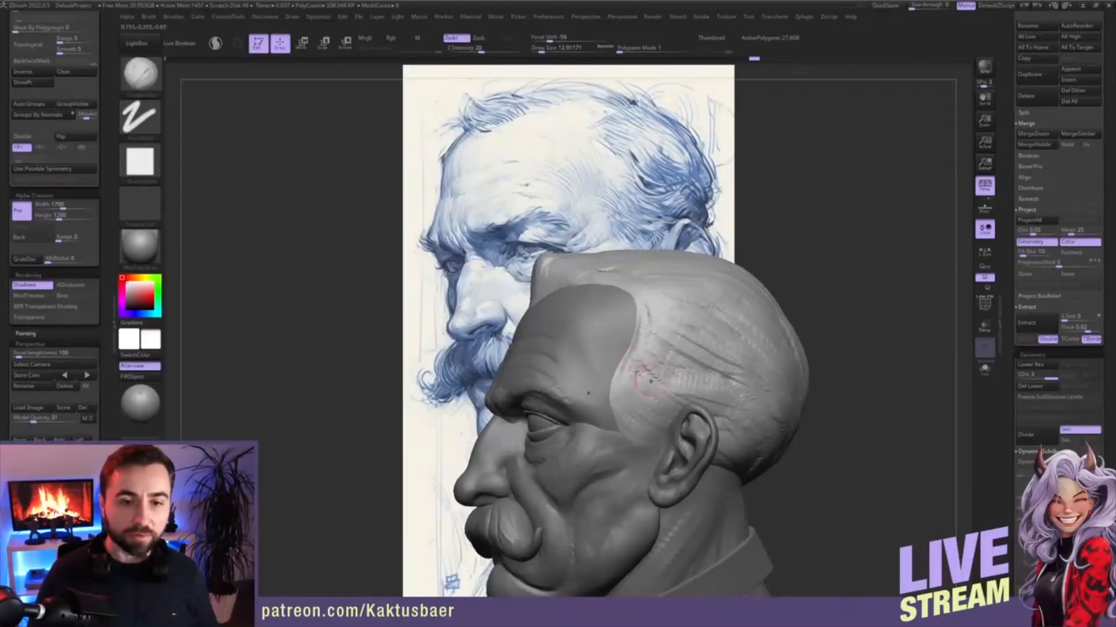
mouse_move(635, 345)
mouse_down()
mouse_move(657, 376)
mouse_move(629, 378)
mouse_move(657, 378)
mouse_move(654, 388)
mouse_move(640, 376)
mouse_move(663, 377)
mouse_up()
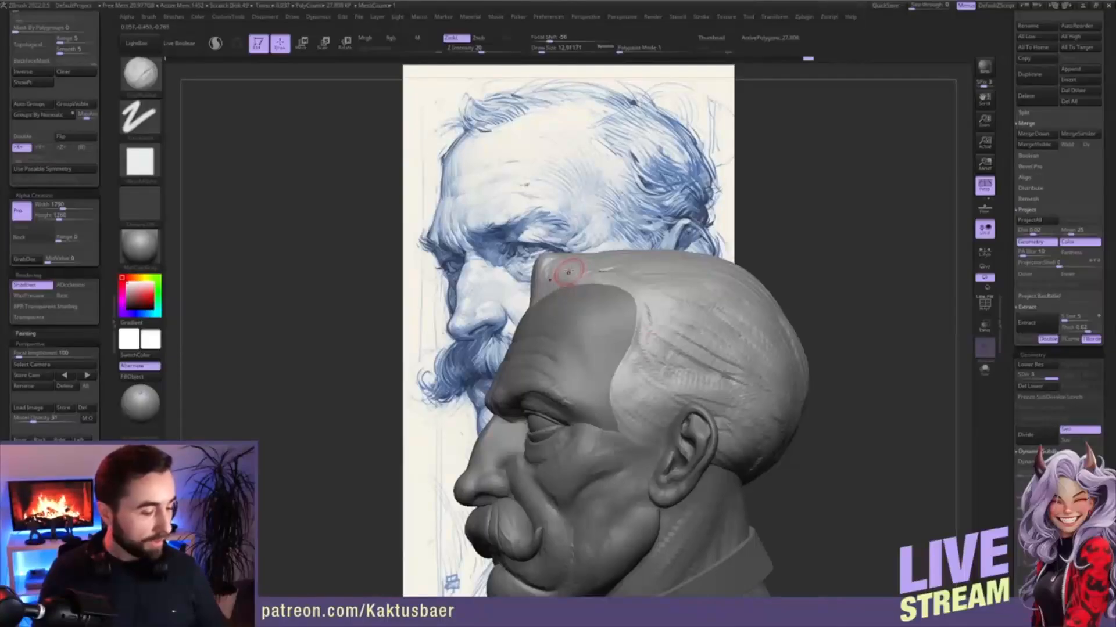
- Raise the top contour of the hair just behind the front tuft with an enlarged Move brush
key(b)
key(m)
key(v)
right_drag(553, 256, 562, 259)
key(bracketright)
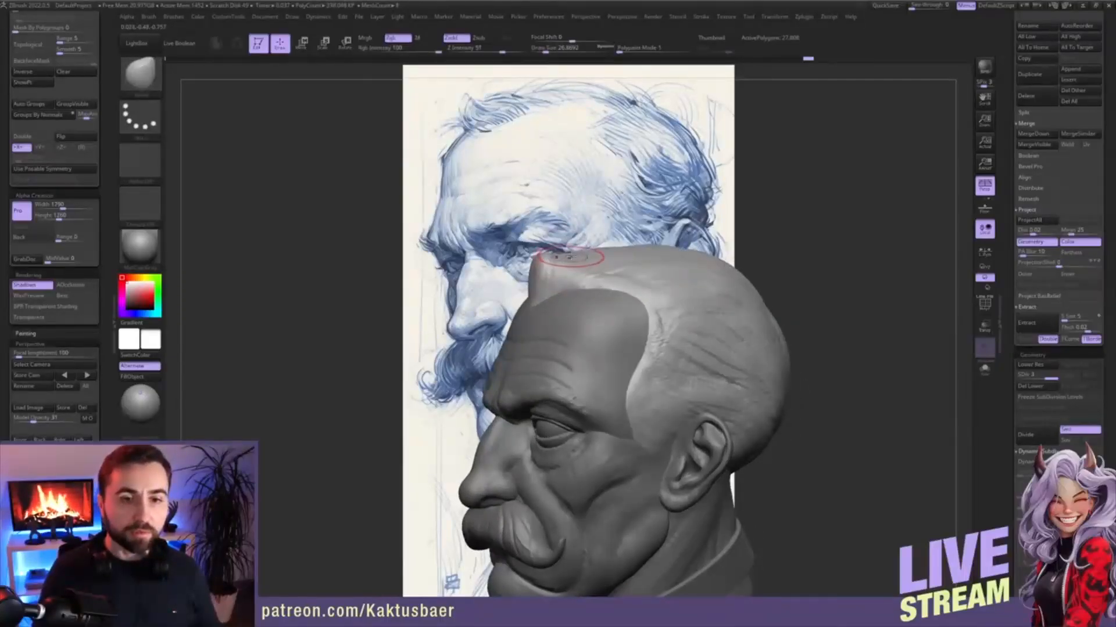
drag(570, 260, 575, 260)
- Turn off symmetry and sweep the front tuft to one side with the Move brush, reducing its draw size to about 18.4
mouse_move(541, 260)
right_down()
mouse_move(587, 264)
mouse_move(561, 271)
mouse_move(572, 276)
right_up()
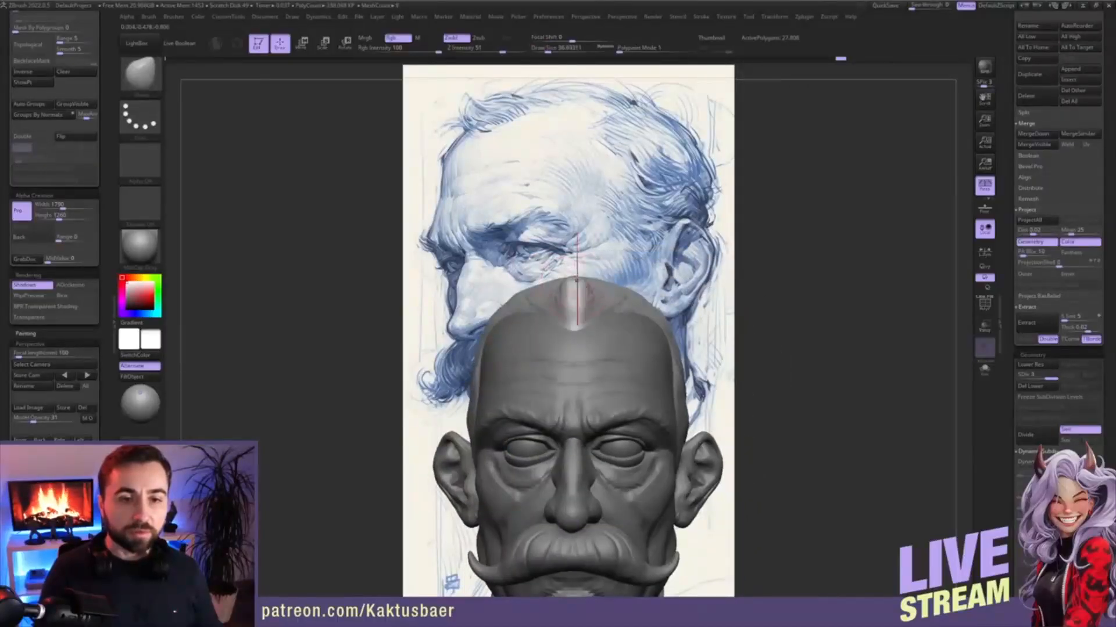
mouse_move(575, 294)
mouse_down()
mouse_move(552, 292)
mouse_move(581, 307)
mouse_up()
key([)
key(])
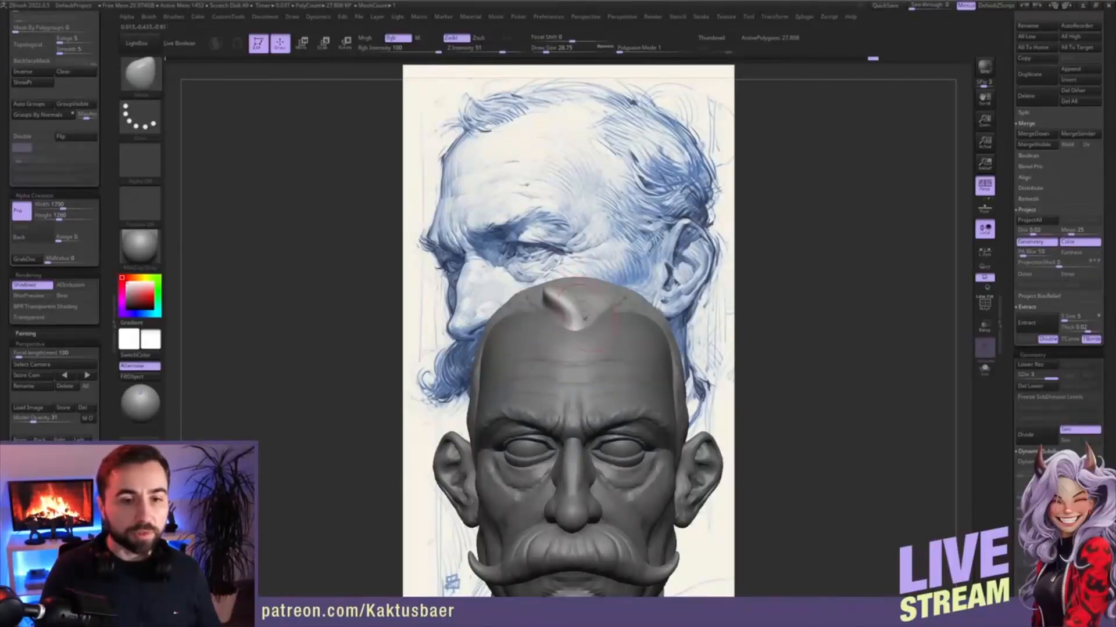
key([)
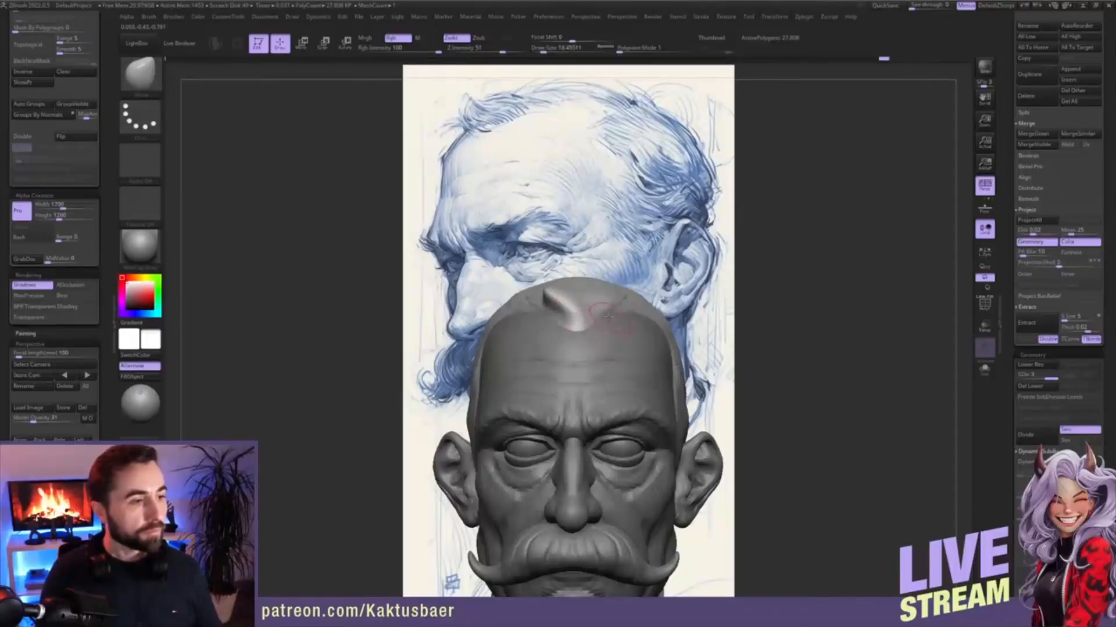
mouse_move(608, 317)
right_down()
mouse_move(531, 317)
mouse_move(572, 313)
right_up()
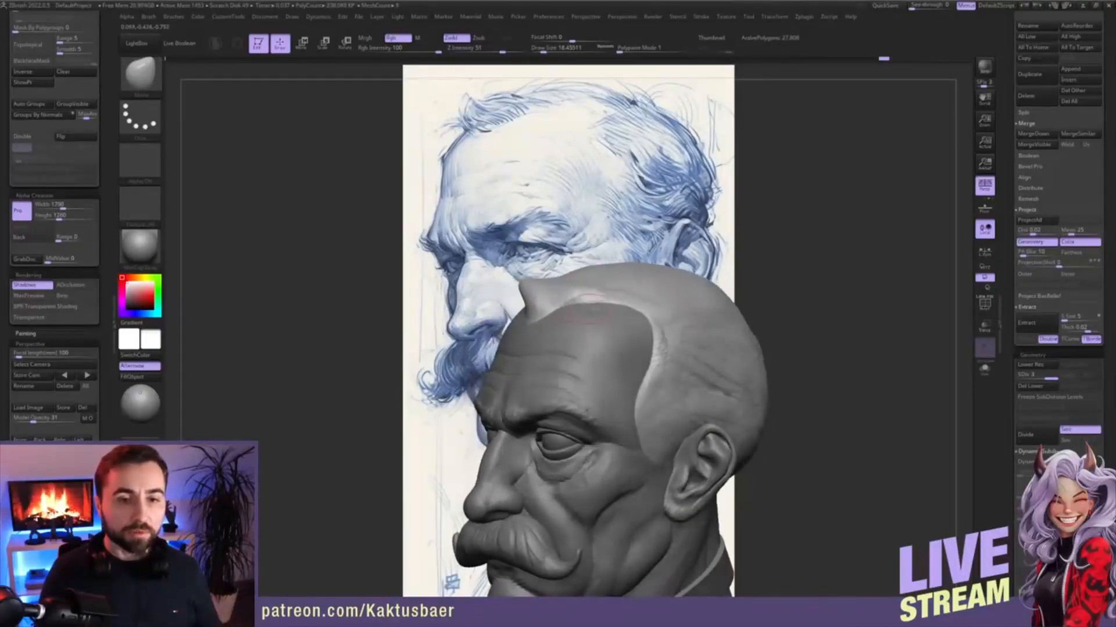
key(shift)
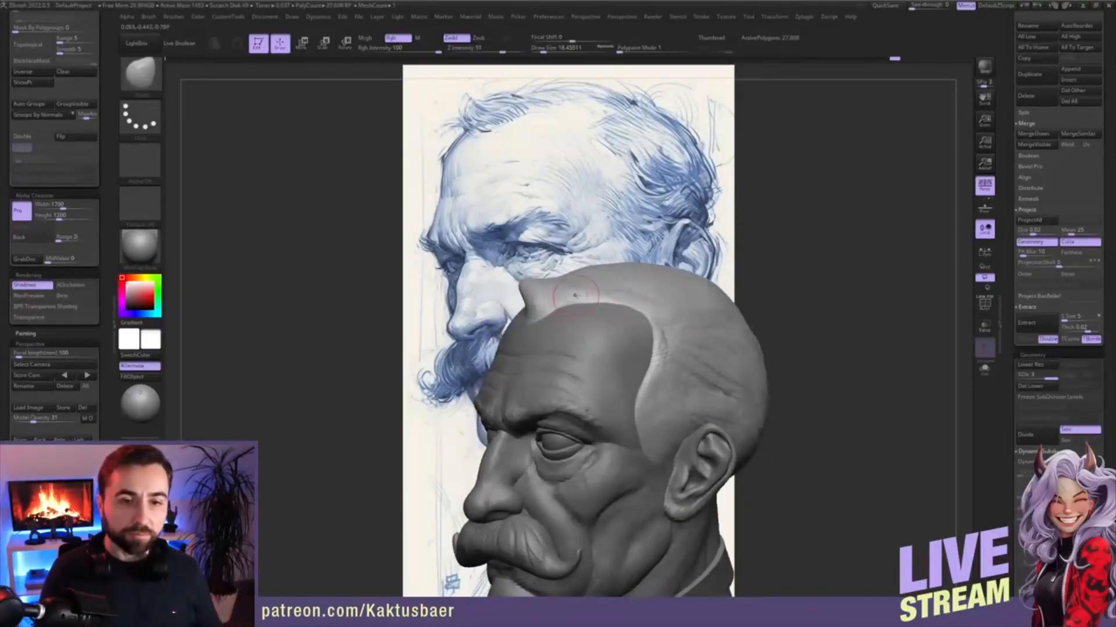
- Sculpt strands into the swept front tuft with the ClayBuildup brush at a draw size of about 12.9
key(b)
key(c)
key(b)
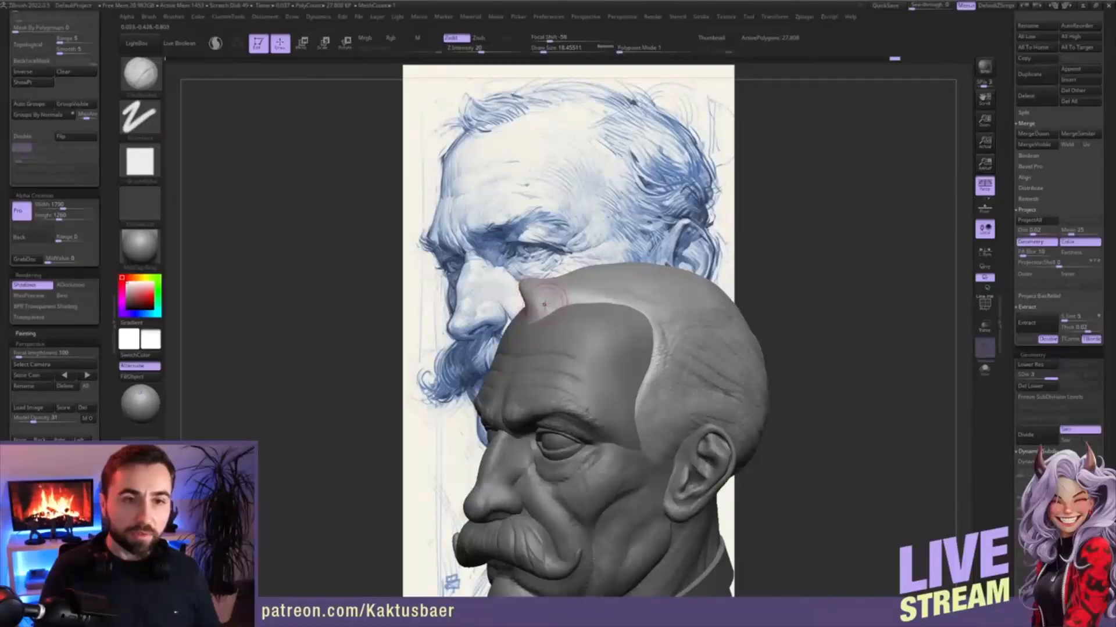
ctrl+right_drag(544, 309, 570, 312)
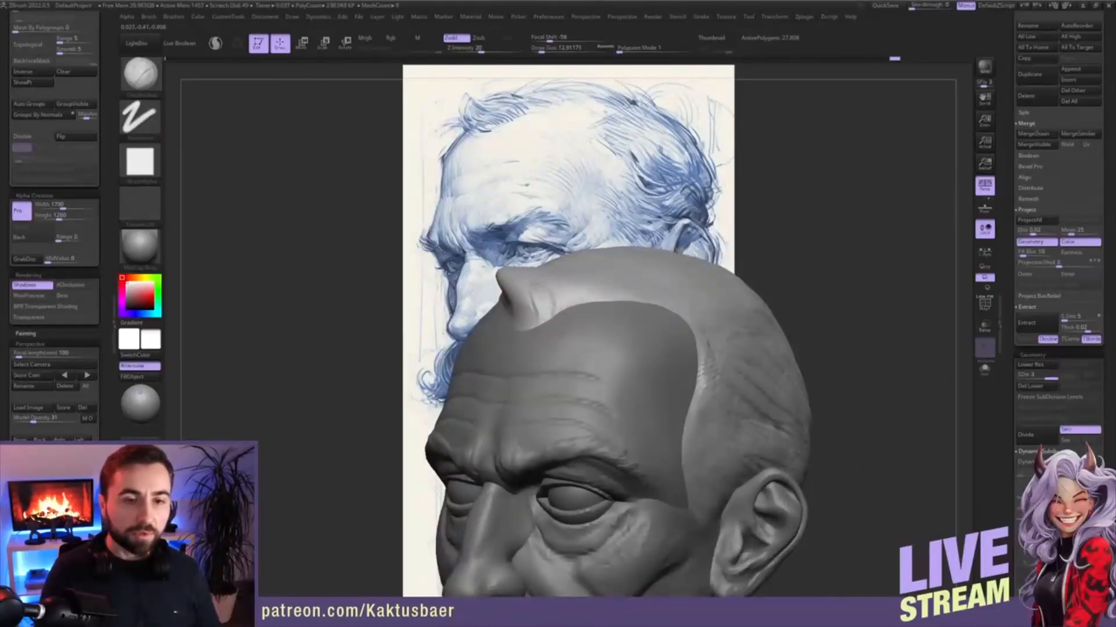
drag(541, 307, 525, 286)
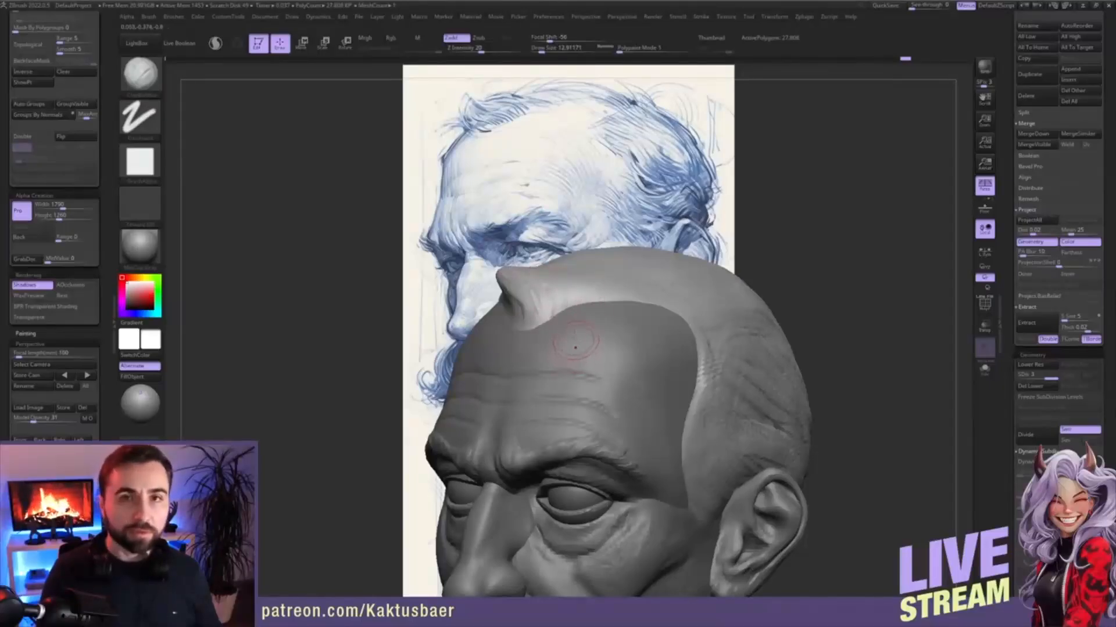
right_drag(580, 312, 577, 285)
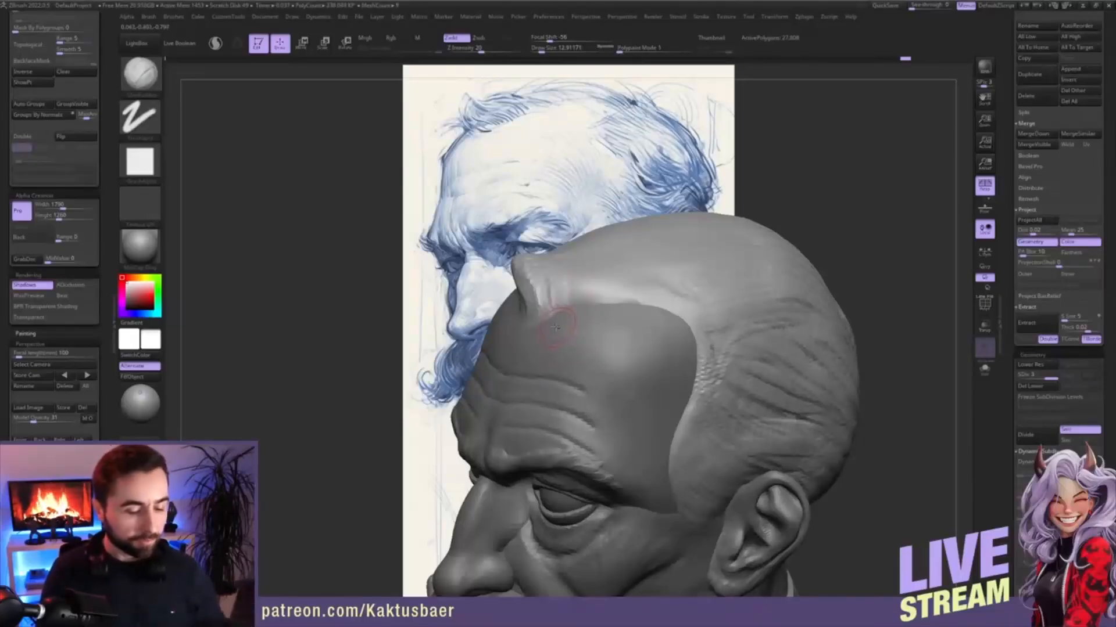
- Thicken the root of the front tuft and extend its hair clumps along the adjoining front hairline
right_drag(565, 345, 553, 274)
drag(549, 272, 537, 276)
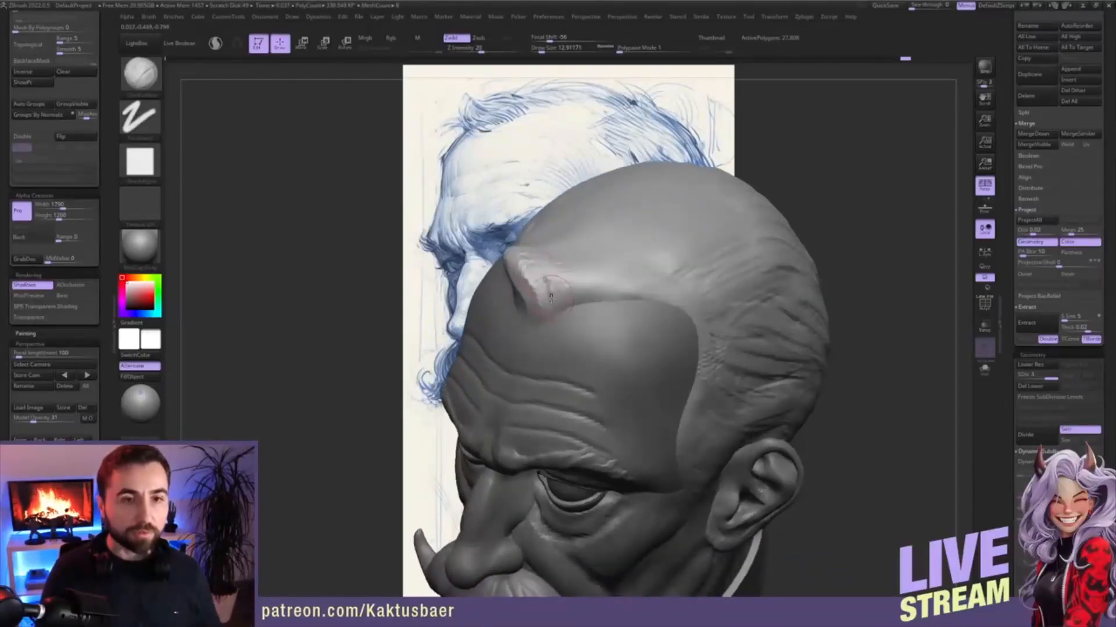
right_drag(541, 274, 548, 291)
mouse_move(528, 271)
mouse_down()
mouse_move(524, 284)
mouse_move(543, 295)
mouse_move(584, 290)
mouse_move(571, 283)
mouse_up()
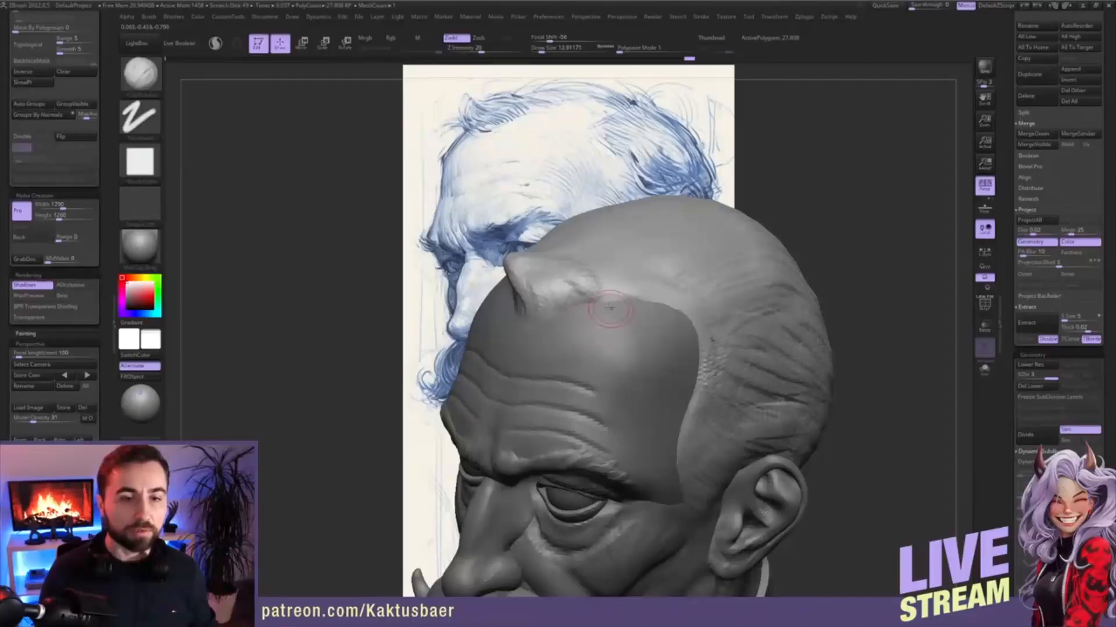
- Build up an irregular hair edge along the upper forehead from the front tuft towards the temple with ClayBuildup
drag(610, 299, 593, 291)
right_drag(616, 294, 598, 295)
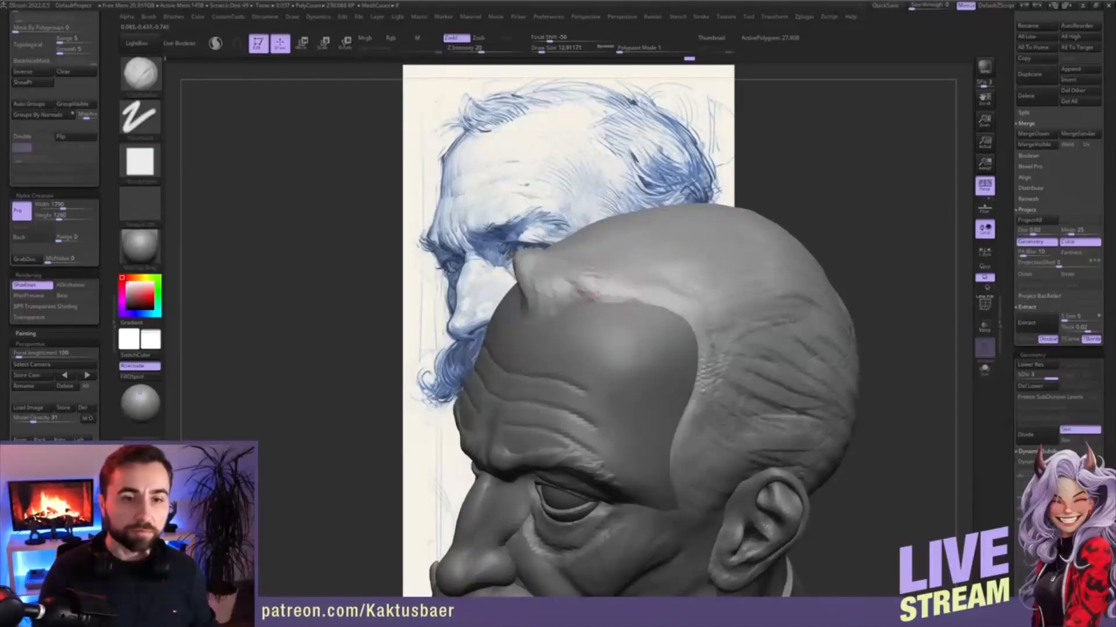
mouse_move(574, 293)
mouse_down()
mouse_move(584, 290)
mouse_move(570, 272)
mouse_move(637, 295)
mouse_up()
mouse_move(657, 301)
alt+right_down()
mouse_move(609, 314)
mouse_move(589, 299)
alt+right_up()
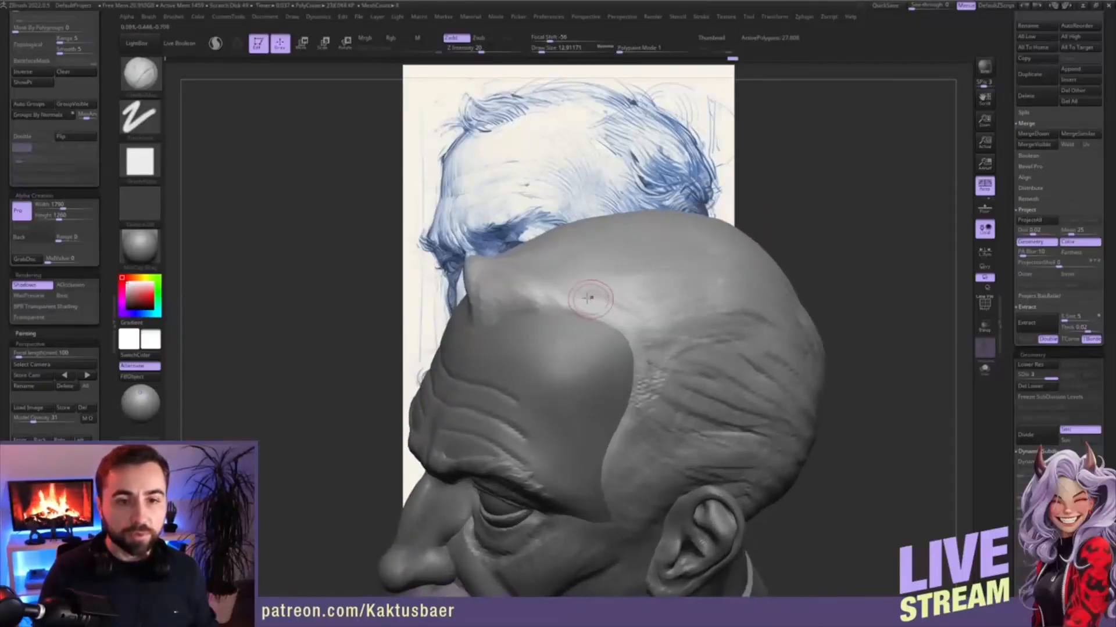
drag(583, 304, 602, 301)
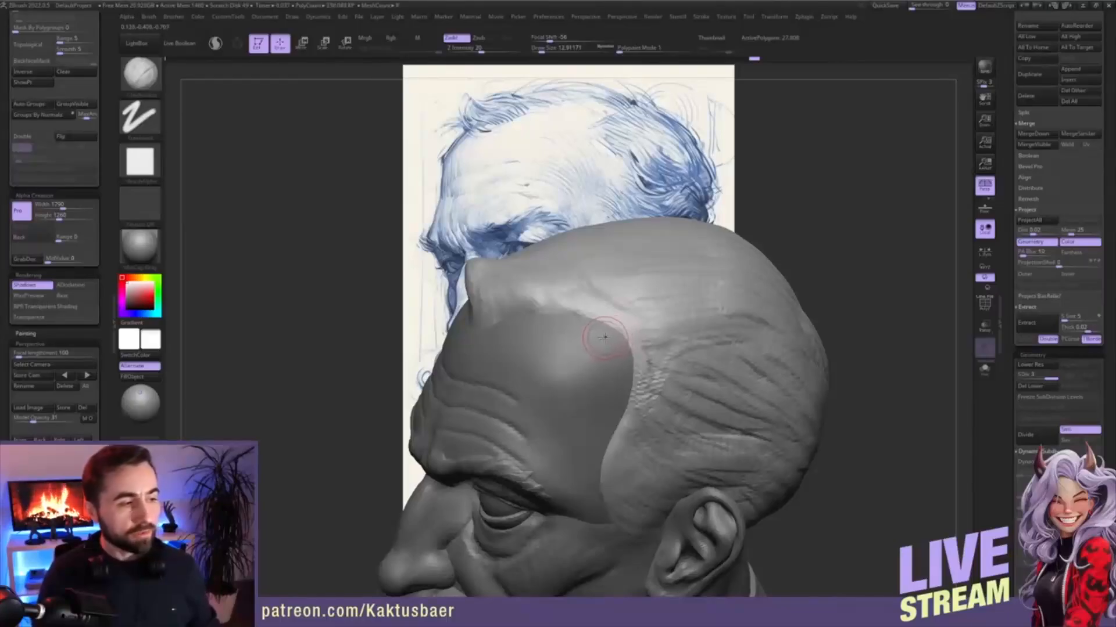
- Reshape the hairline corner above the temple with a larger ClayBuildup brush, switching symmetry off for asymmetric strokes and back on
mouse_move(595, 344)
right_down()
mouse_move(572, 302)
mouse_move(620, 348)
right_up()
key(x)
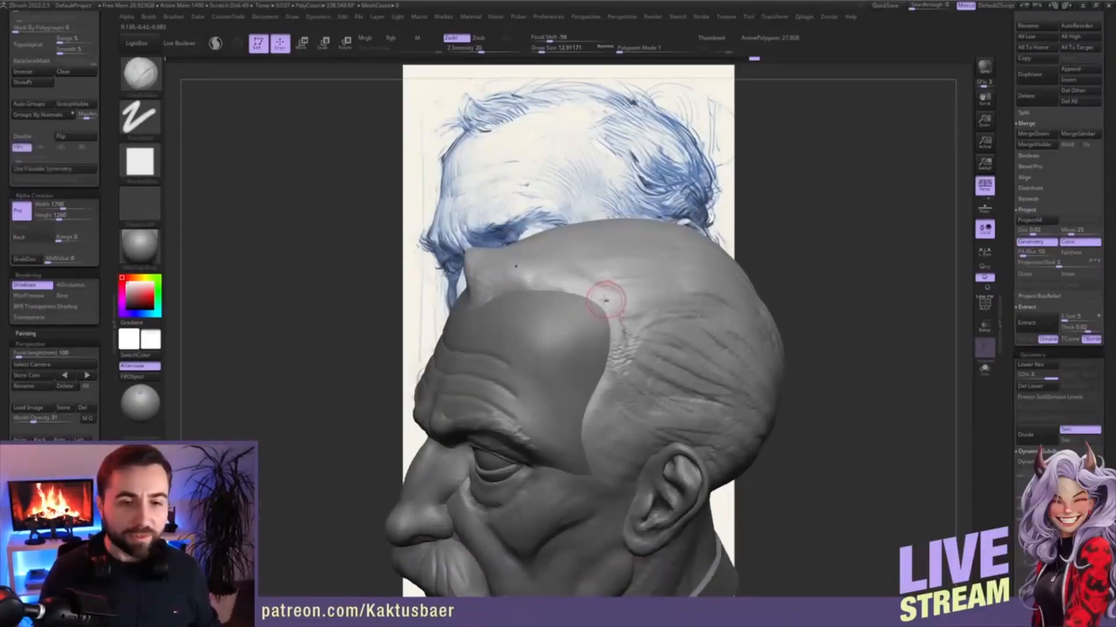
right_drag(590, 290, 588, 324)
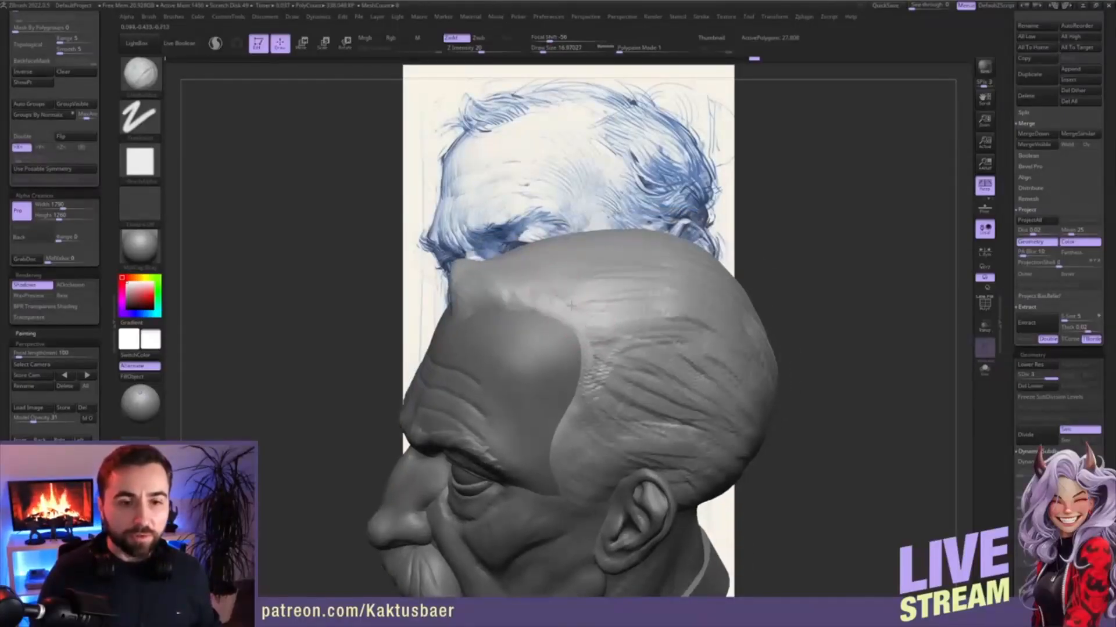
key(x)
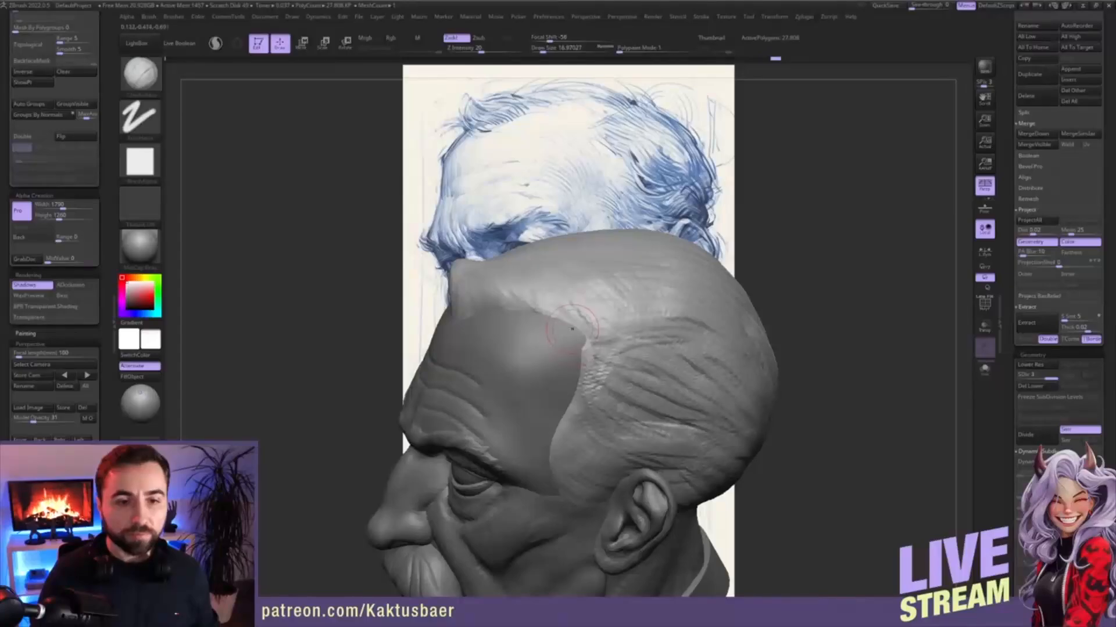
key(x)
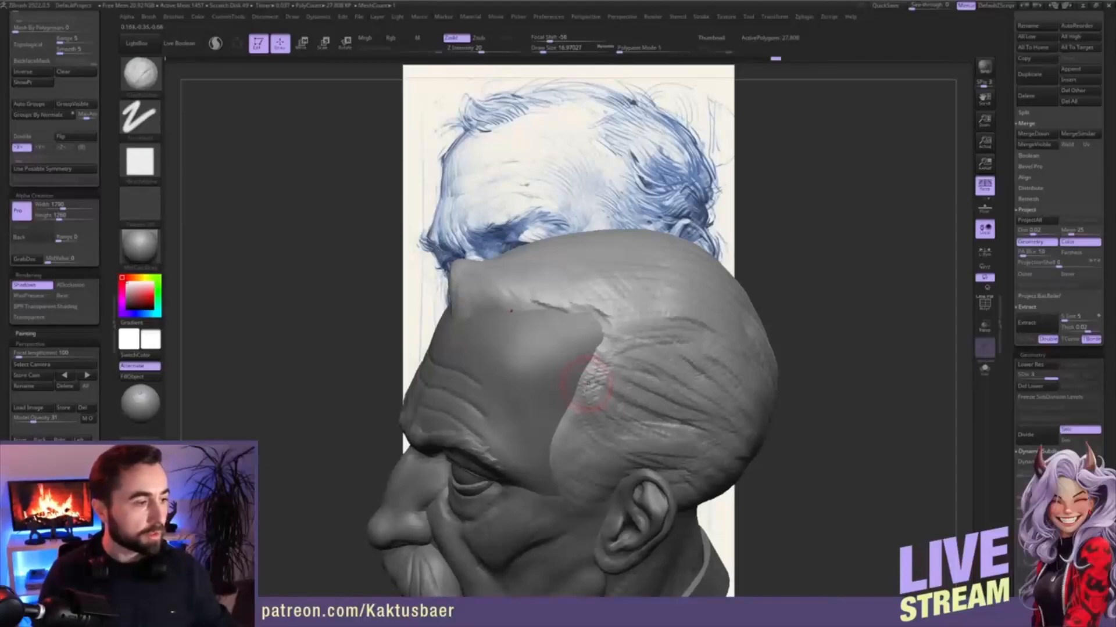
right_drag(586, 383, 583, 350)
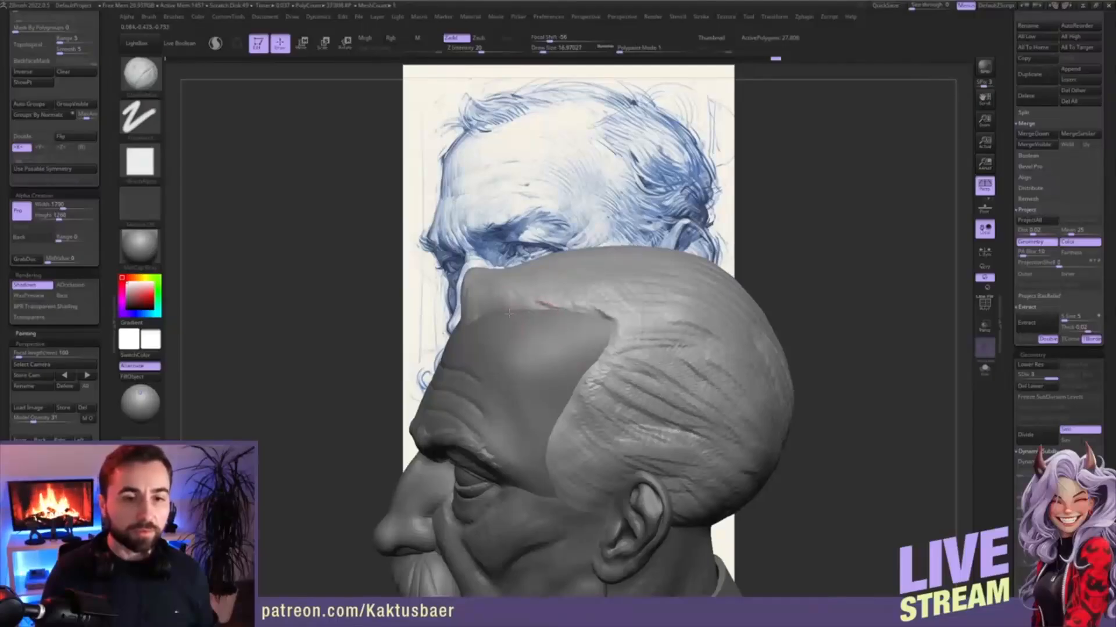
- Refine the front hairline edge between the tuft and the temple with ClayBuildup strokes, checking the shape against the portrait
right_drag(509, 314, 496, 306)
drag(500, 296, 475, 321)
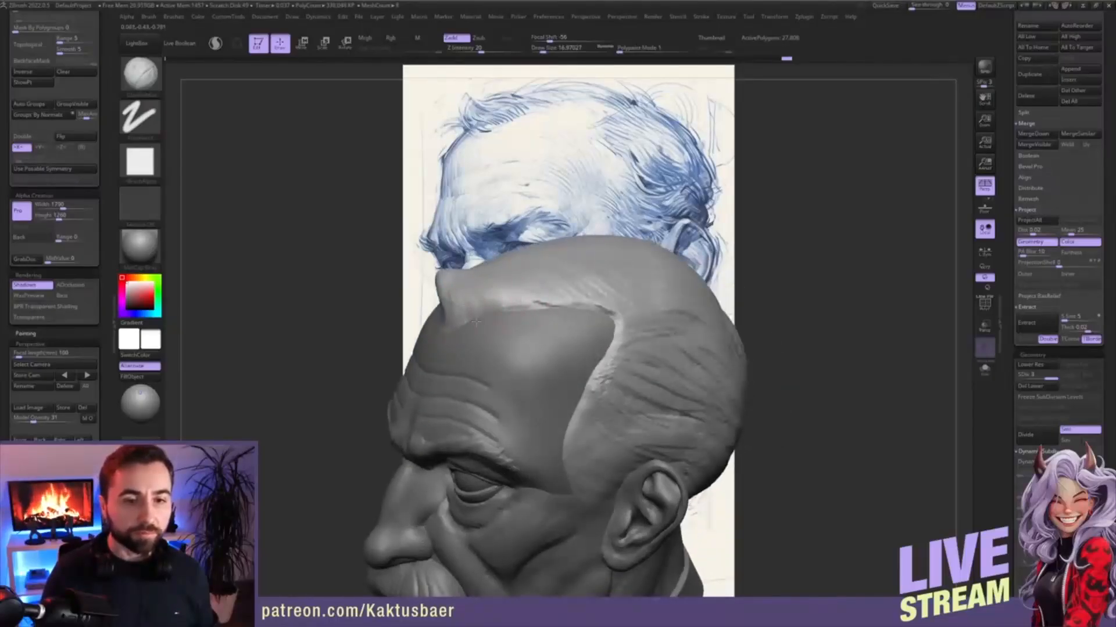
drag(549, 289, 602, 307)
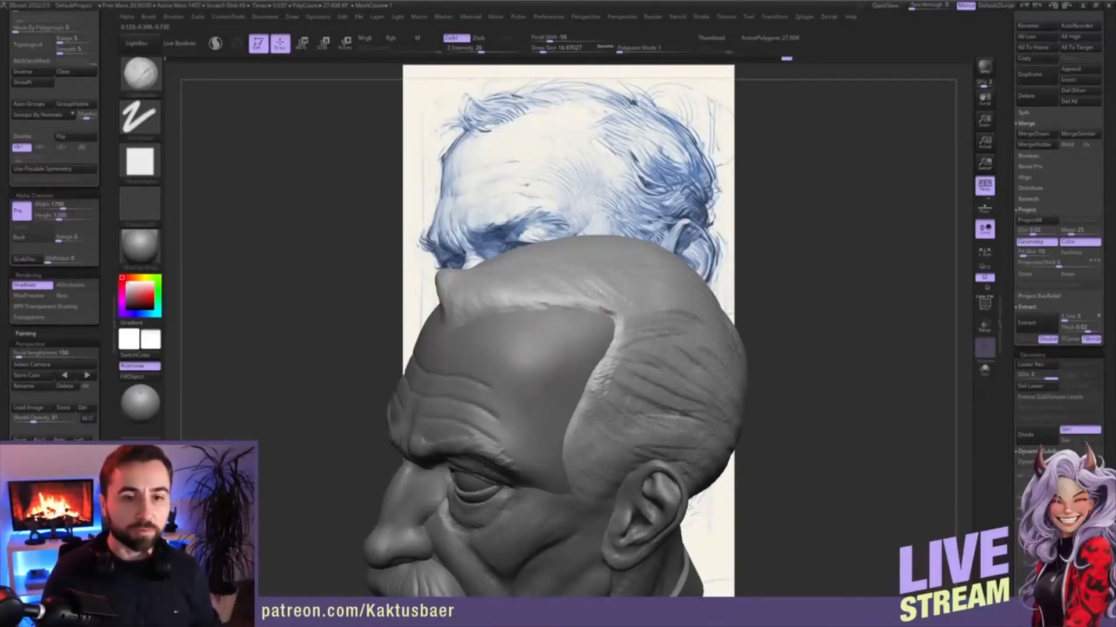
mouse_move(543, 387)
ctrl+right_down()
mouse_move(553, 361)
mouse_move(814, 350)
ctrl+right_up()
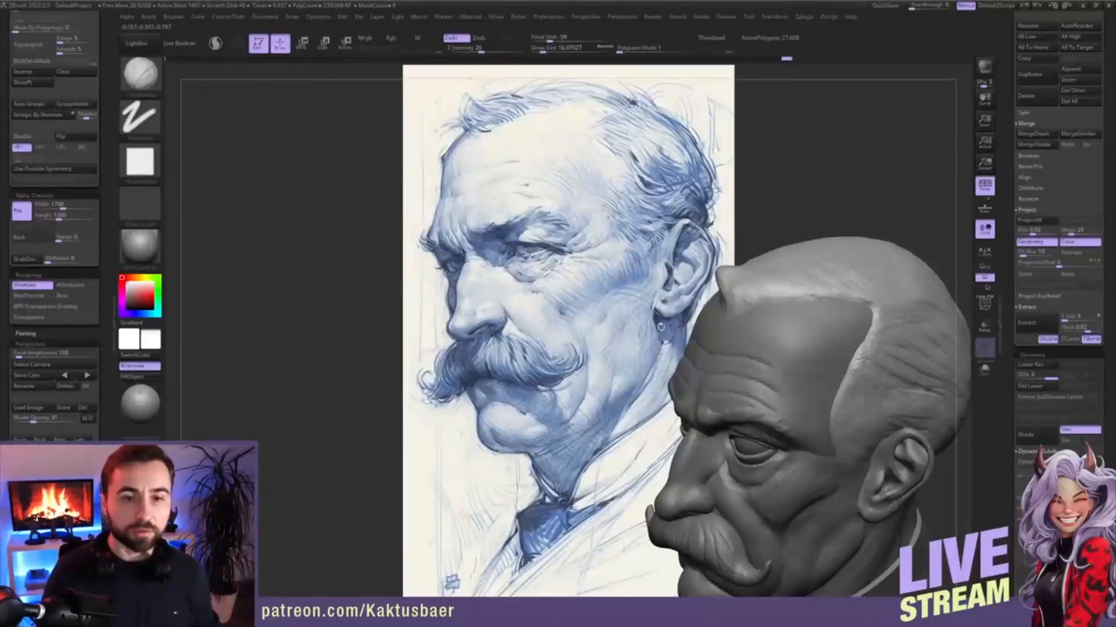
alt+right_drag(628, 205, 722, 204)
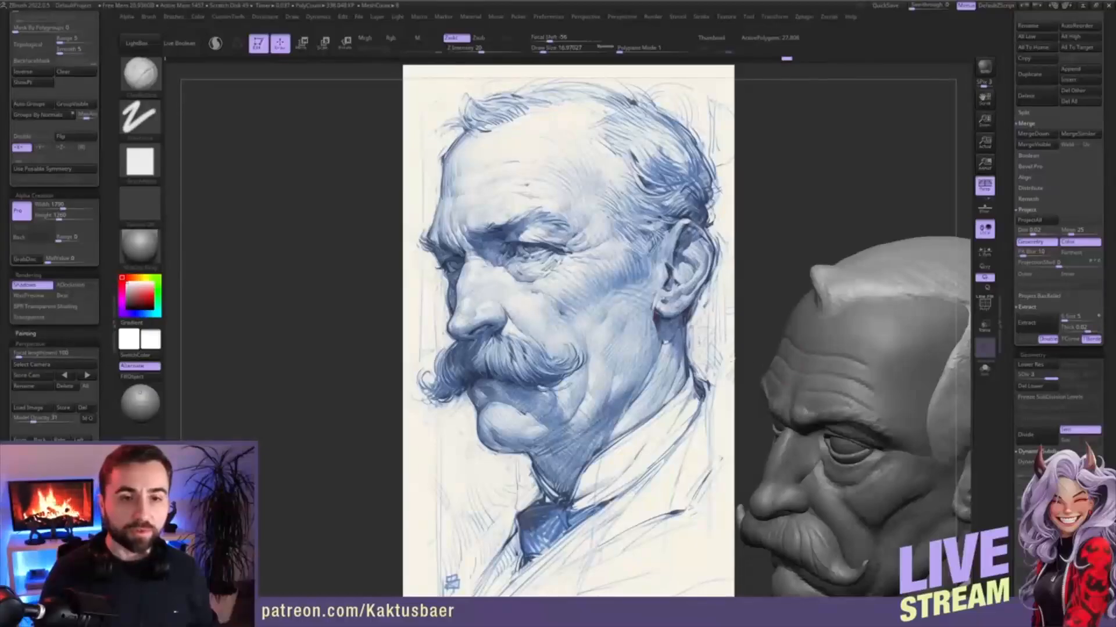
alt+drag(956, 352, 660, 283)
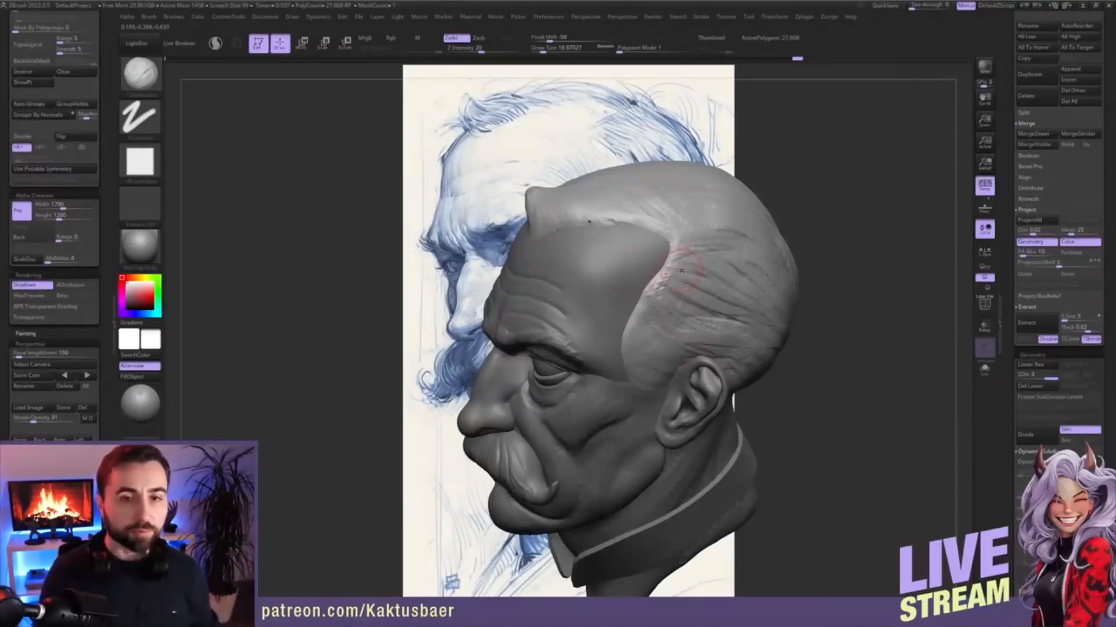
- Lay in wavy hair clumps sweeping back from the temple over the top of the ear
right_drag(682, 256, 656, 244)
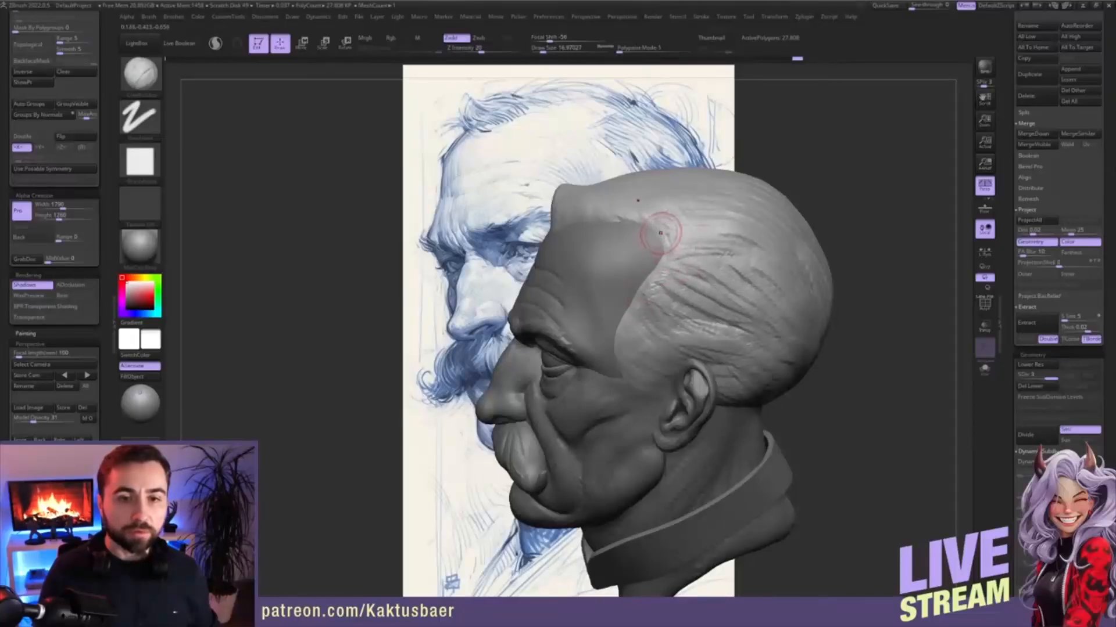
right_drag(705, 251, 693, 303)
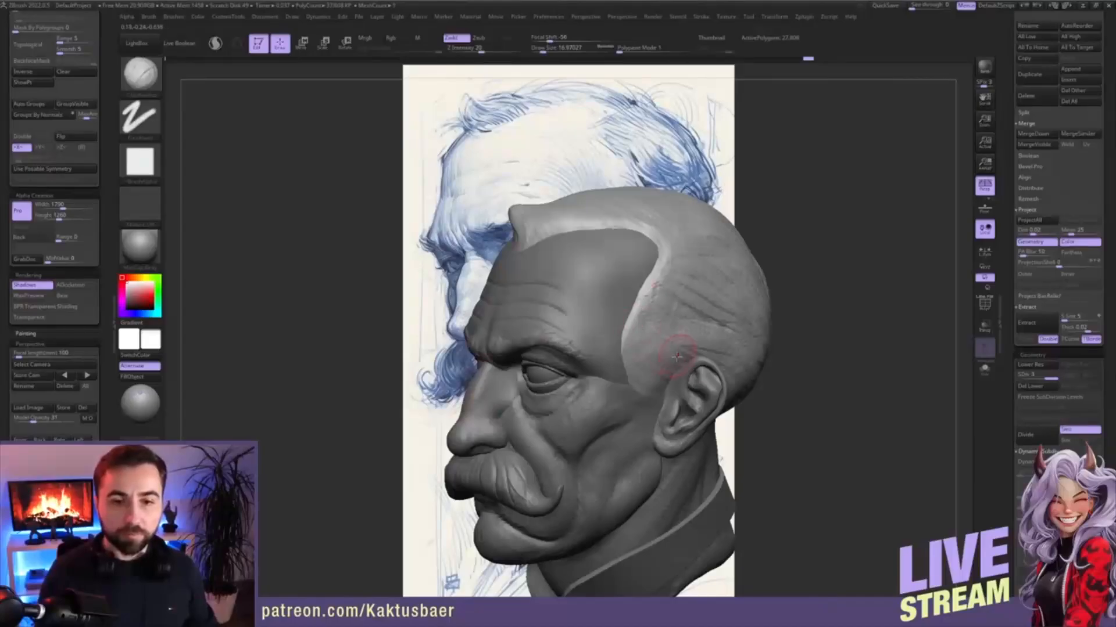
mouse_move(672, 350)
right_down()
mouse_move(670, 388)
mouse_move(652, 362)
mouse_move(478, 400)
mouse_move(457, 382)
right_up()
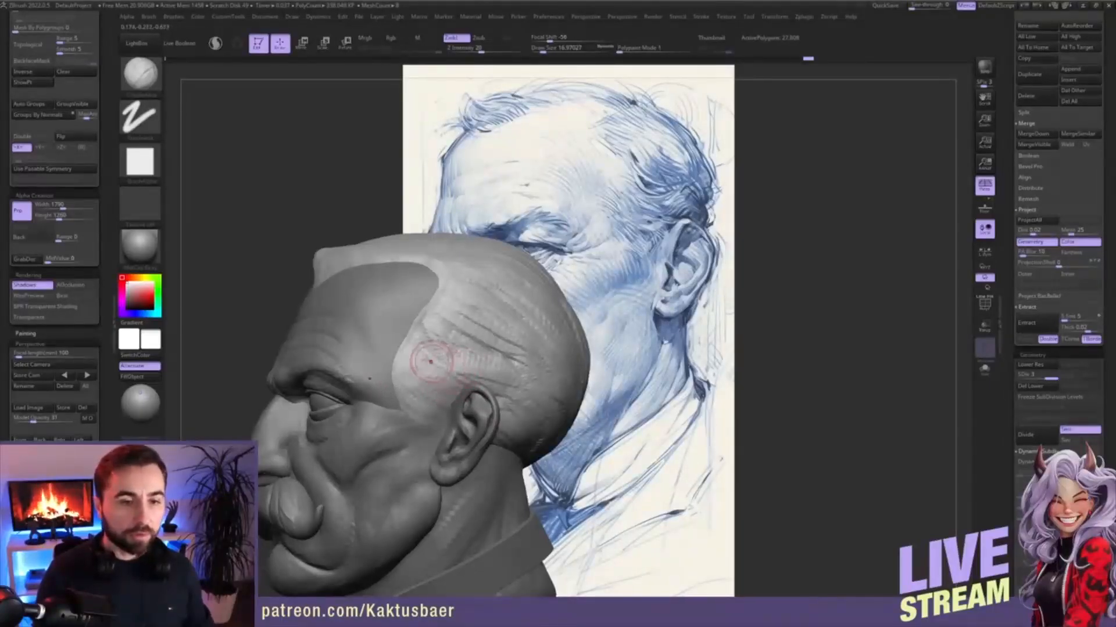
mouse_move(425, 379)
mouse_down()
mouse_move(497, 366)
mouse_move(503, 381)
mouse_move(469, 382)
mouse_move(517, 412)
mouse_up()
mouse_move(430, 332)
mouse_down()
mouse_move(443, 364)
mouse_move(535, 400)
mouse_up()
drag(463, 340, 502, 341)
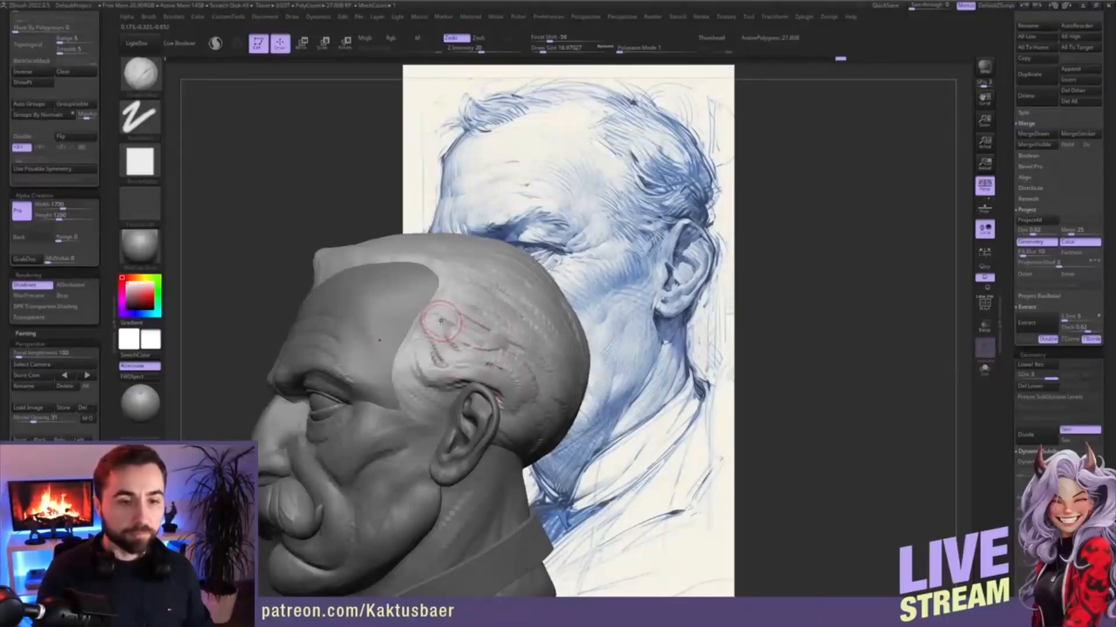
- Extend the wavy clumps over the upper side of the head and curve them down behind the ear
drag(428, 330, 456, 366)
mouse_move(443, 313)
mouse_down()
mouse_move(476, 355)
mouse_move(479, 329)
mouse_move(503, 366)
mouse_move(512, 352)
mouse_move(488, 330)
mouse_move(528, 358)
mouse_up()
drag(494, 300, 518, 352)
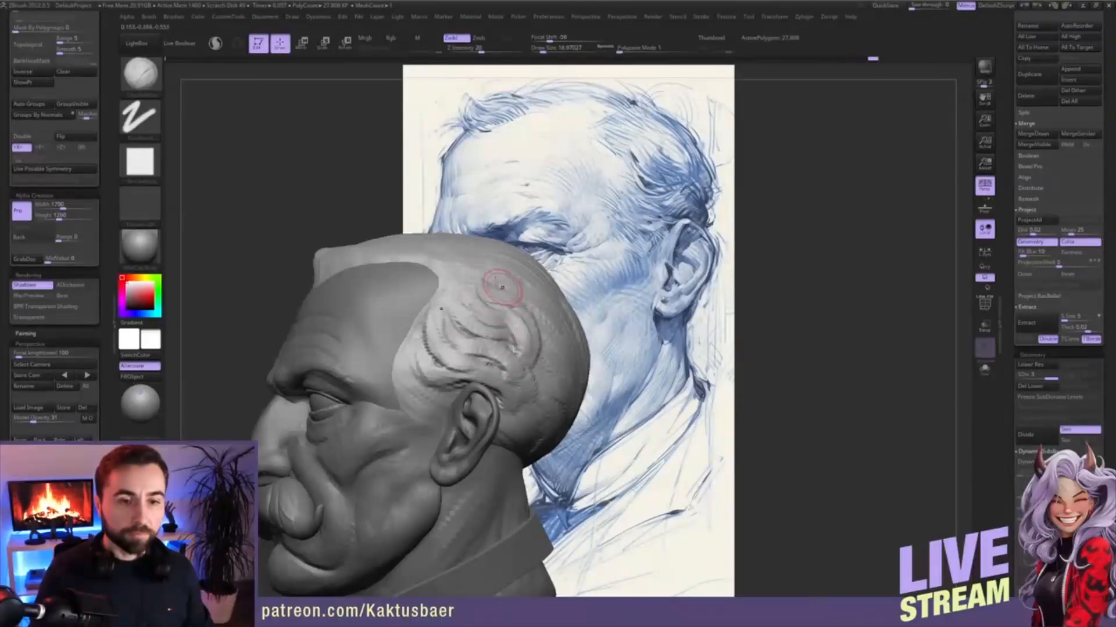
mouse_move(500, 293)
mouse_down()
mouse_move(543, 348)
mouse_move(555, 409)
mouse_up()
drag(549, 344, 557, 396)
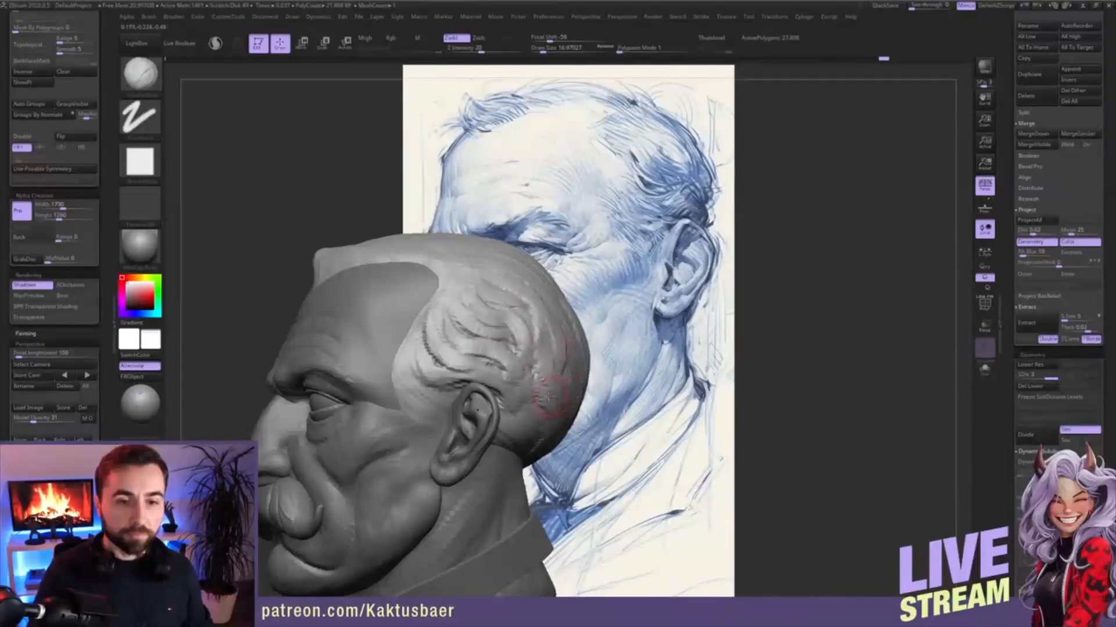
- Build up the temple hair clumps just above and in front of the ear
mouse_move(542, 388)
right_down()
mouse_move(552, 398)
mouse_move(521, 379)
right_up()
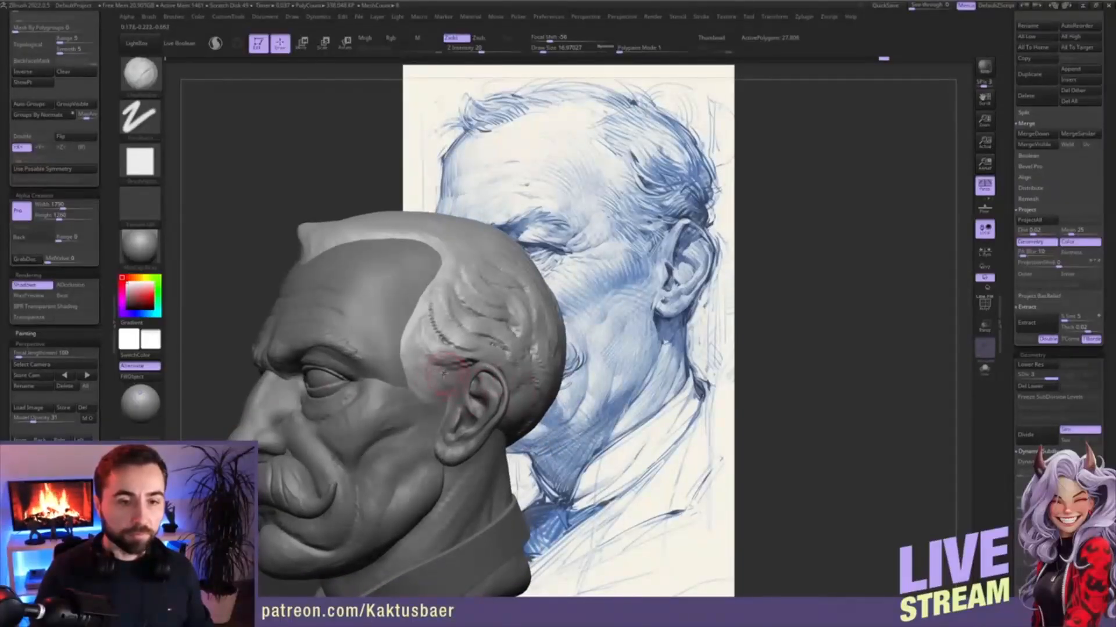
mouse_move(444, 370)
mouse_down()
mouse_move(470, 361)
mouse_move(421, 347)
mouse_move(455, 383)
mouse_move(415, 365)
mouse_move(414, 388)
mouse_move(435, 352)
mouse_move(429, 332)
mouse_move(426, 355)
mouse_move(462, 350)
mouse_up()
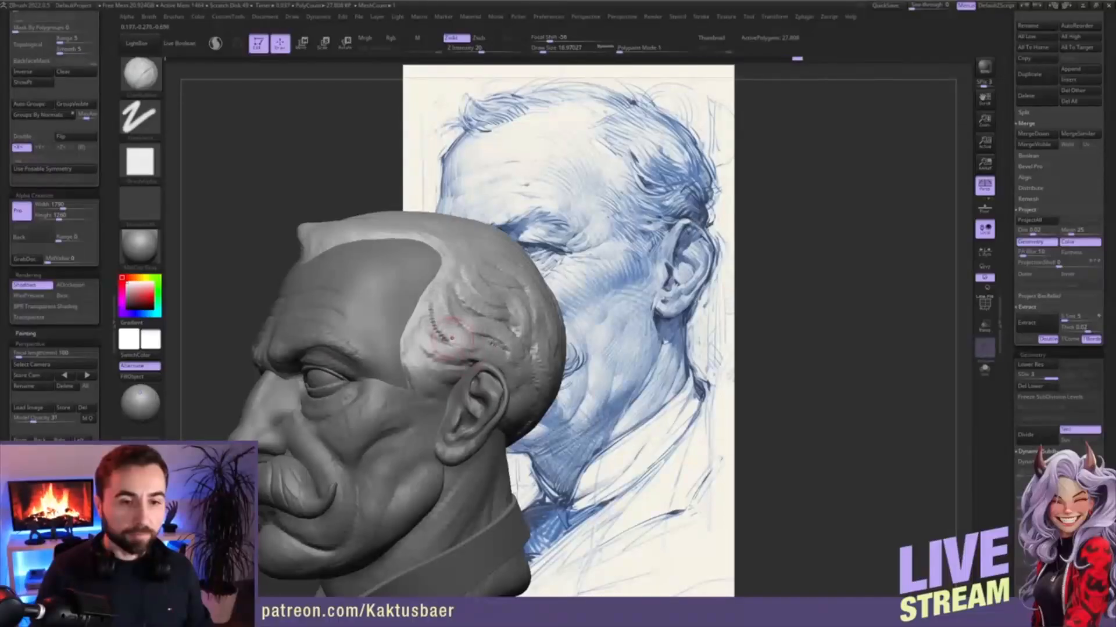
mouse_move(439, 294)
mouse_down()
mouse_move(452, 327)
mouse_move(510, 382)
mouse_up()
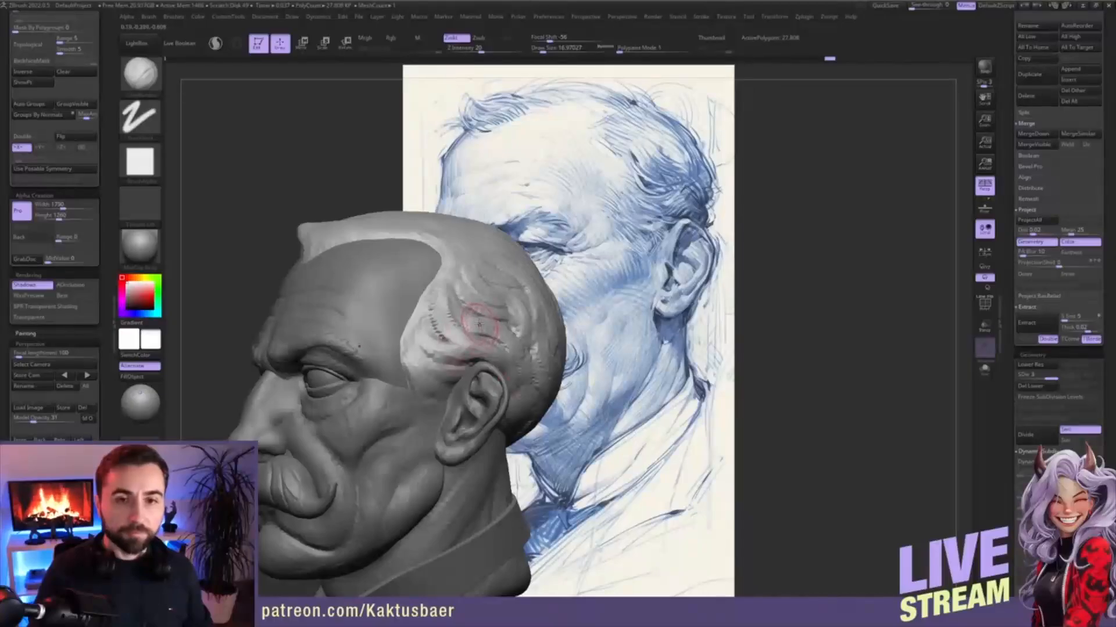
drag(482, 307, 472, 290)
- Sculpt backward-swept strands across the upper side hair near the hairline corner
right_drag(466, 290, 443, 295)
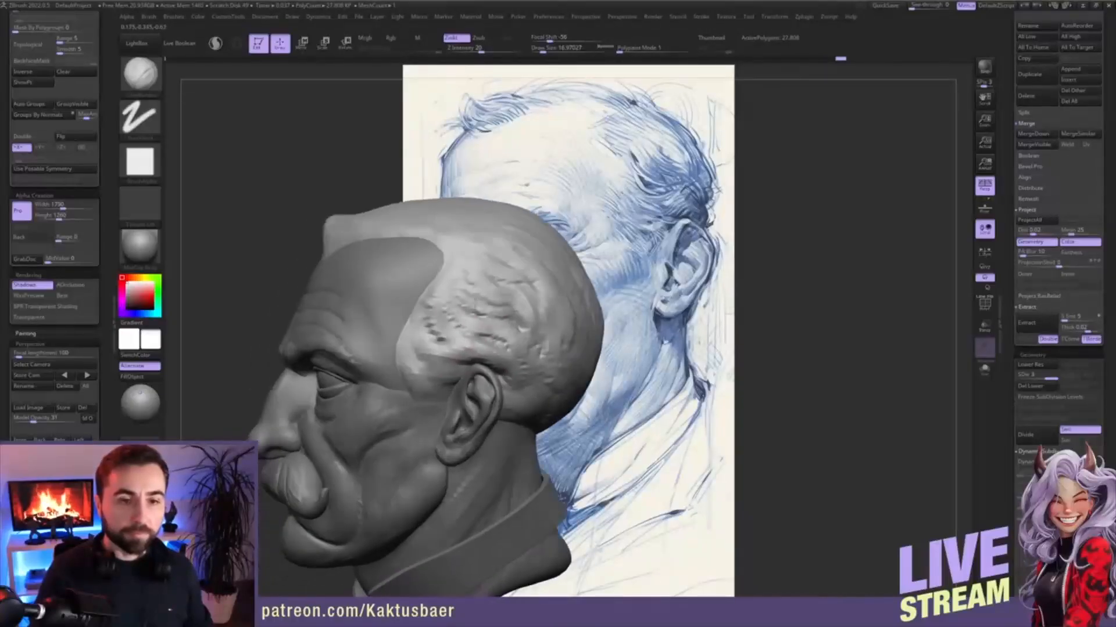
mouse_move(462, 268)
mouse_down()
mouse_move(469, 289)
mouse_move(502, 303)
mouse_move(496, 288)
mouse_move(516, 314)
mouse_up()
drag(471, 258, 523, 290)
mouse_move(522, 254)
right_down()
mouse_move(517, 291)
mouse_move(500, 303)
right_up()
drag(465, 289, 539, 343)
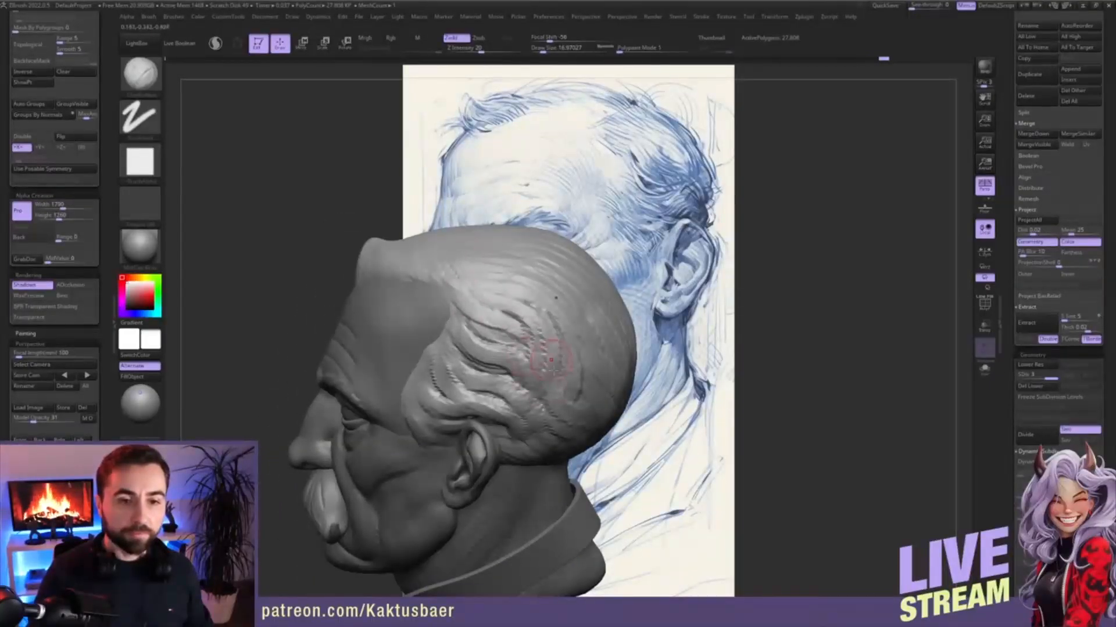
- Sculpt hair strands behind the ear running down towards the nape
mouse_move(539, 348)
right_down()
mouse_move(503, 428)
mouse_move(494, 396)
right_up()
drag(496, 387, 504, 433)
drag(483, 397, 496, 428)
drag(488, 398, 539, 467)
- Reshape the lower edge of the hair at the nape with the Move brush
right_drag(539, 468, 433, 465)
key(b)
key(m)
key(v)
drag(613, 441, 608, 454)
mouse_move(611, 447)
right_down()
mouse_move(598, 456)
mouse_move(616, 459)
right_up()
drag(613, 448, 612, 466)
right_drag(611, 465, 599, 472)
drag(599, 472, 598, 482)
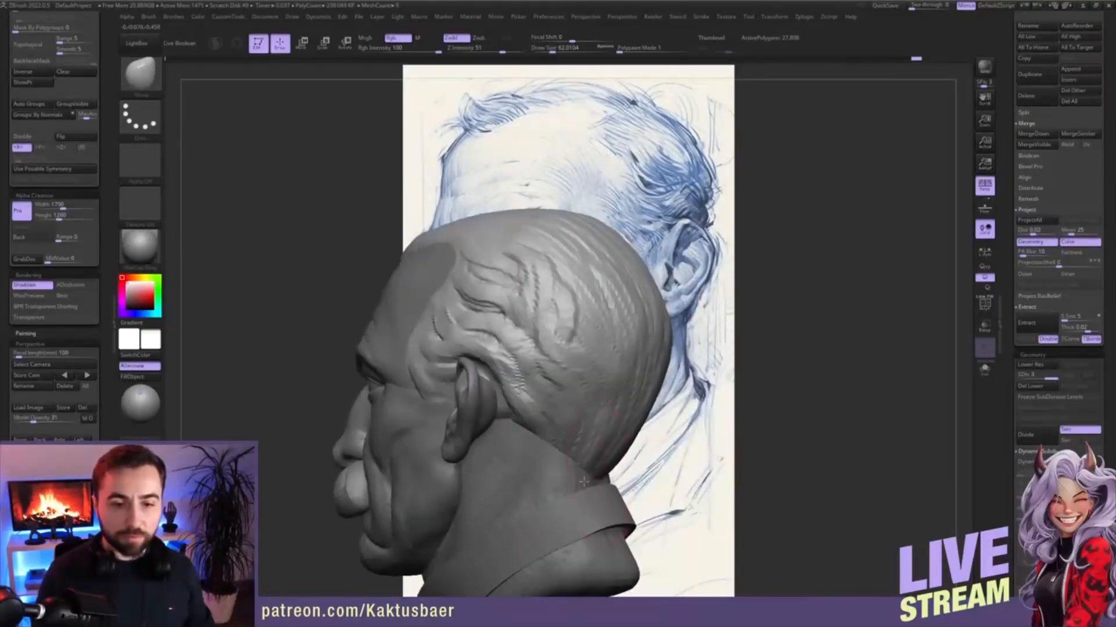
- Adjust the hair volume behind the ear with the Move brush, varying its draw size between about 35 and 46
key(s)
click(563, 467)
mouse_move(558, 459)
right_down()
mouse_move(572, 458)
mouse_move(542, 457)
mouse_move(567, 463)
right_up()
key(s)
click(547, 459)
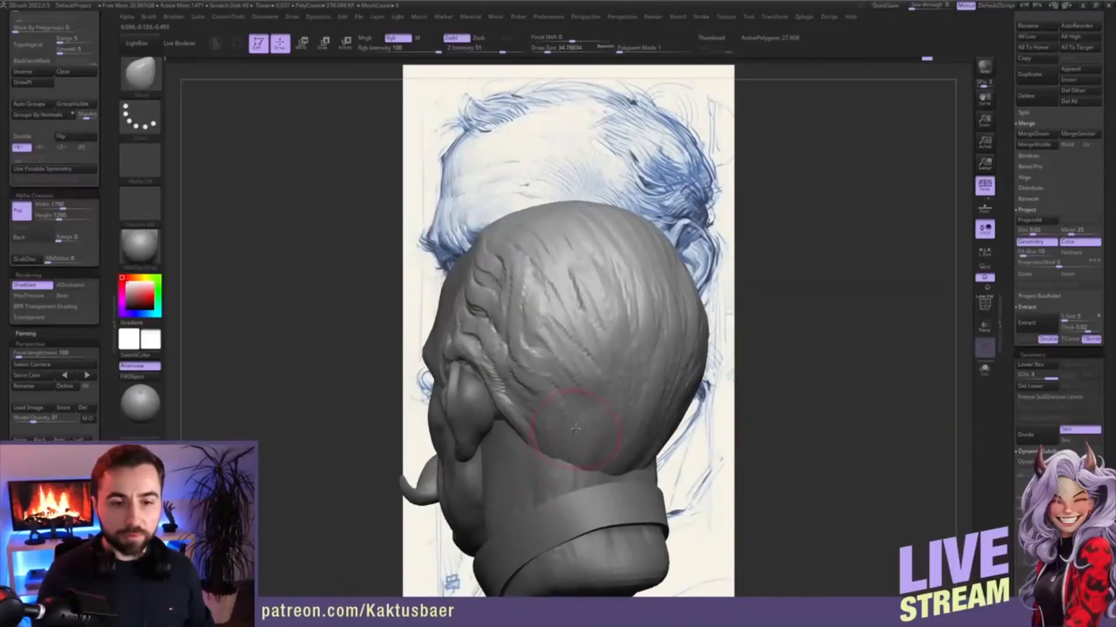
key(s)
click(572, 425)
drag(567, 414, 570, 410)
key(s)
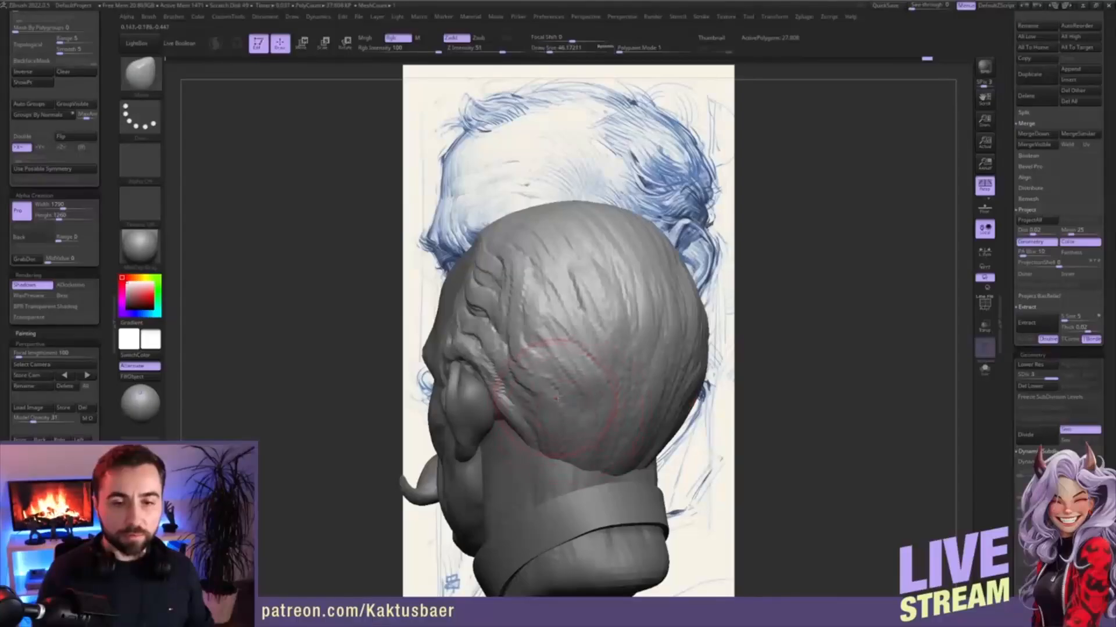
- Reshape the back of the head with a larger Move brush at a draw size of about 68
alt+right_drag(568, 406, 570, 423)
key(s)
drag(554, 424, 597, 435)
key(s)
drag(581, 387, 570, 390)
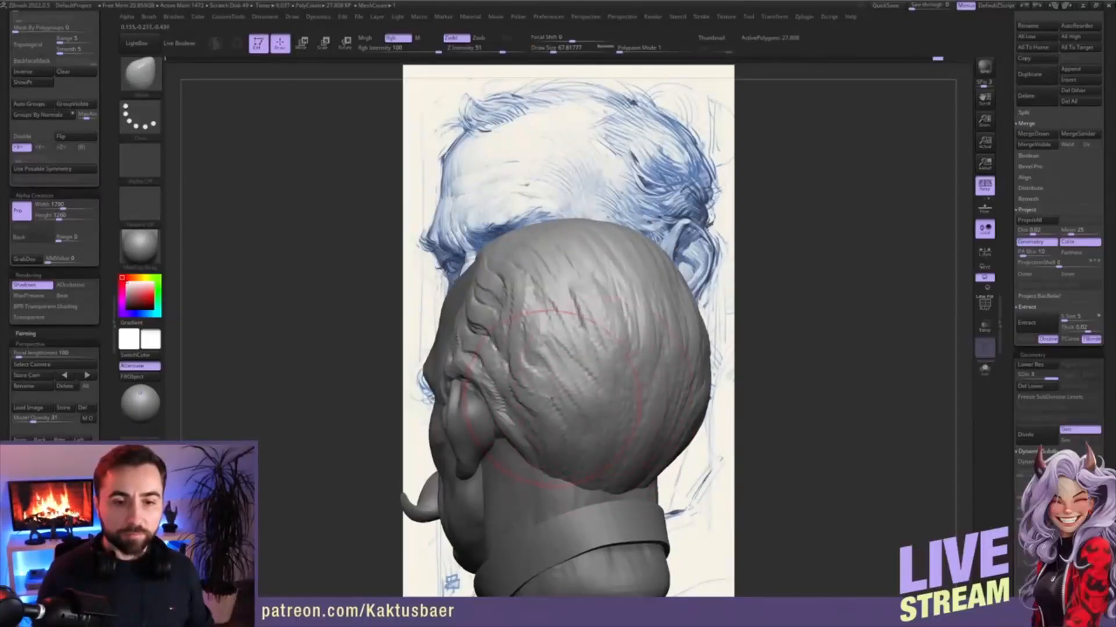
mouse_move(523, 386)
right_down()
mouse_move(561, 375)
mouse_move(568, 396)
right_up()
key(s)
drag(574, 396, 565, 388)
- Sculpt the temple hair edge and sideburn in front of the ear with the Standard brush at a draw size of about 18.5
key(1)
key(s)
mouse_move(562, 368)
right_down()
mouse_move(552, 371)
mouse_move(593, 384)
right_up()
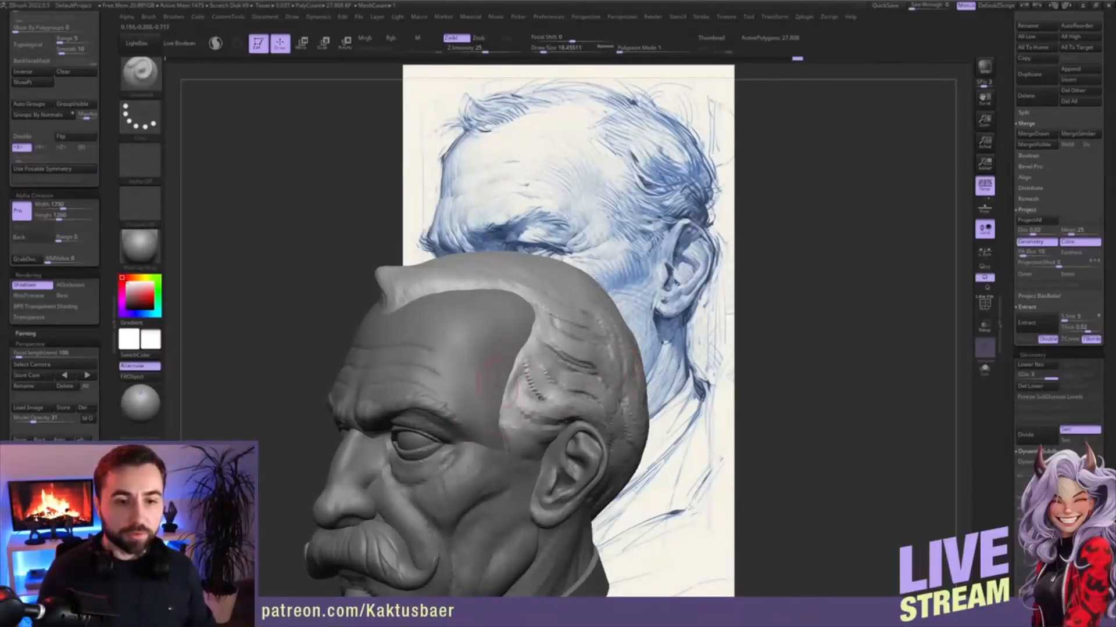
drag(493, 374, 514, 395)
drag(525, 440, 523, 444)
mouse_move(528, 433)
right_down()
mouse_move(509, 416)
mouse_move(504, 385)
right_up()
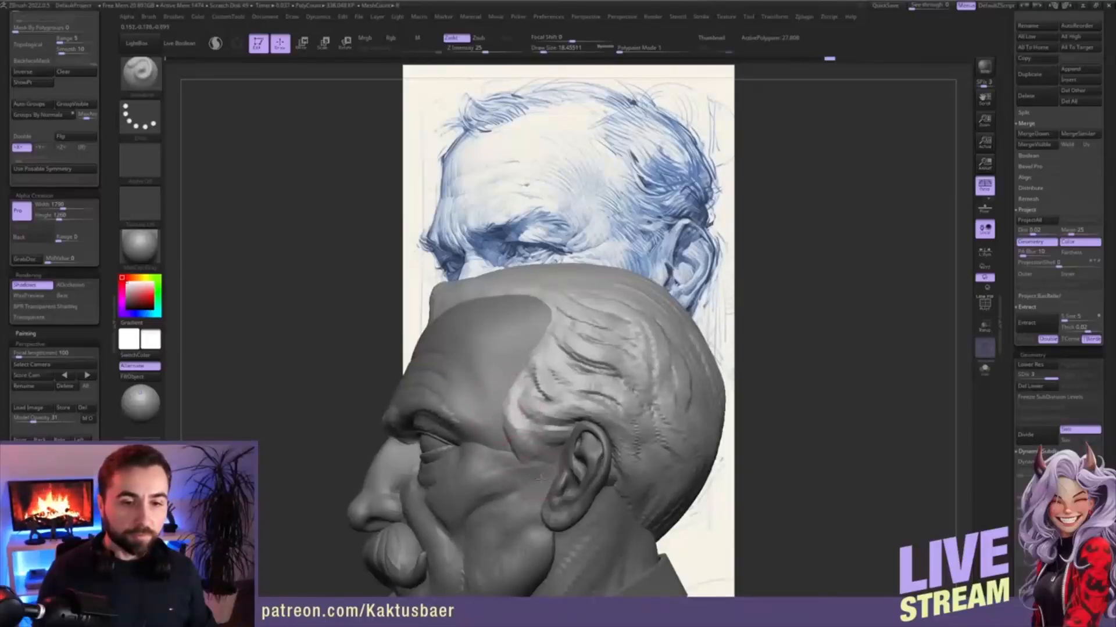
drag(532, 454, 549, 465)
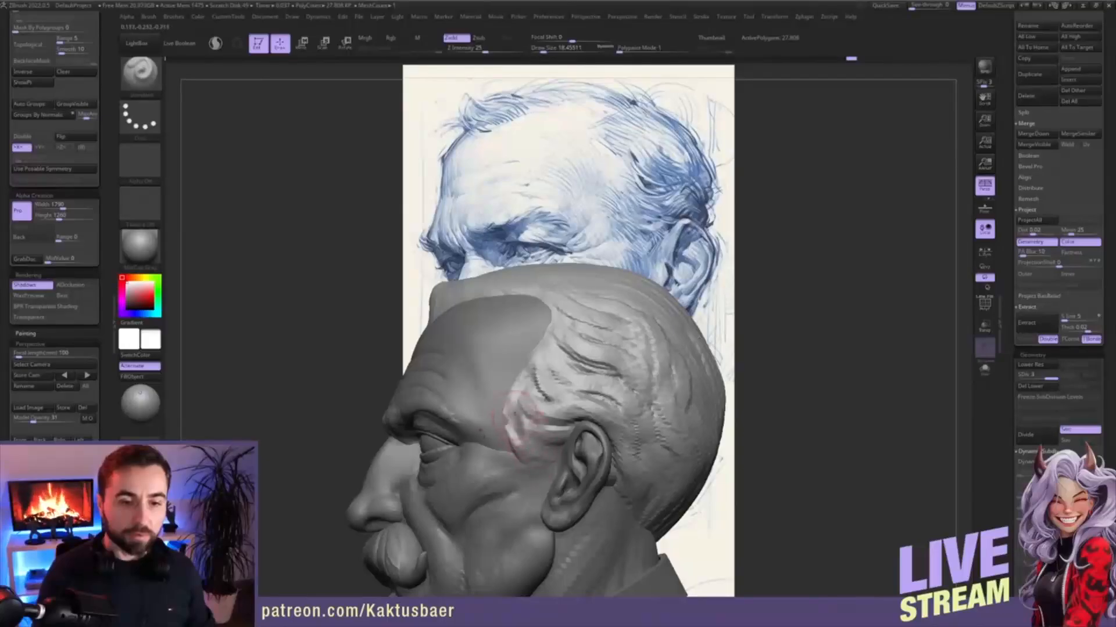
mouse_move(524, 433)
mouse_down()
mouse_move(542, 449)
mouse_move(517, 446)
mouse_up()
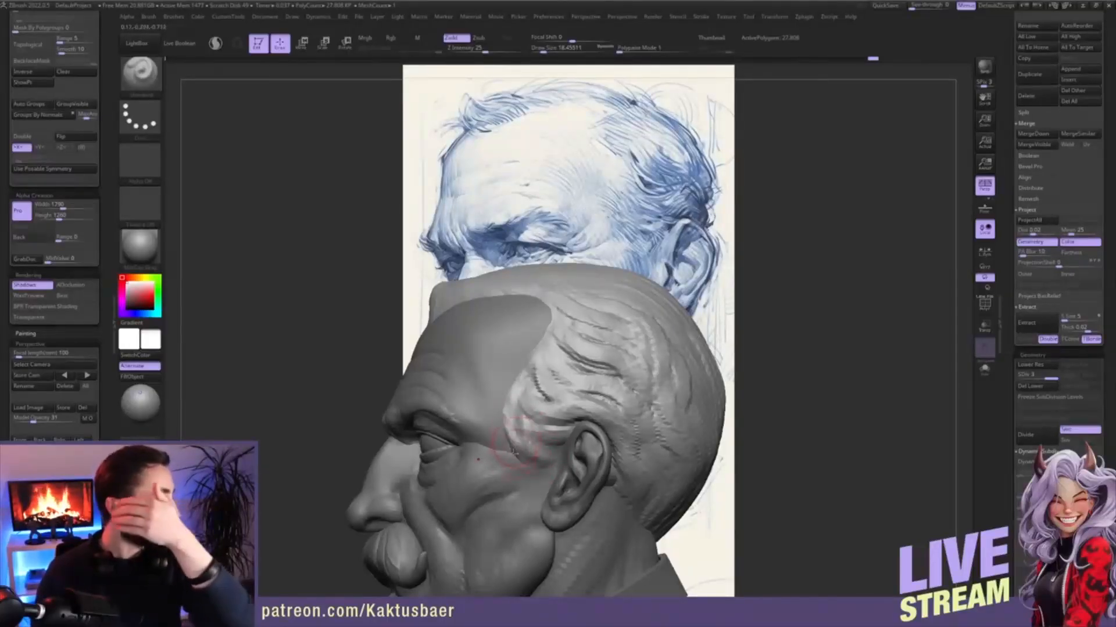
right_drag(533, 381, 574, 383)
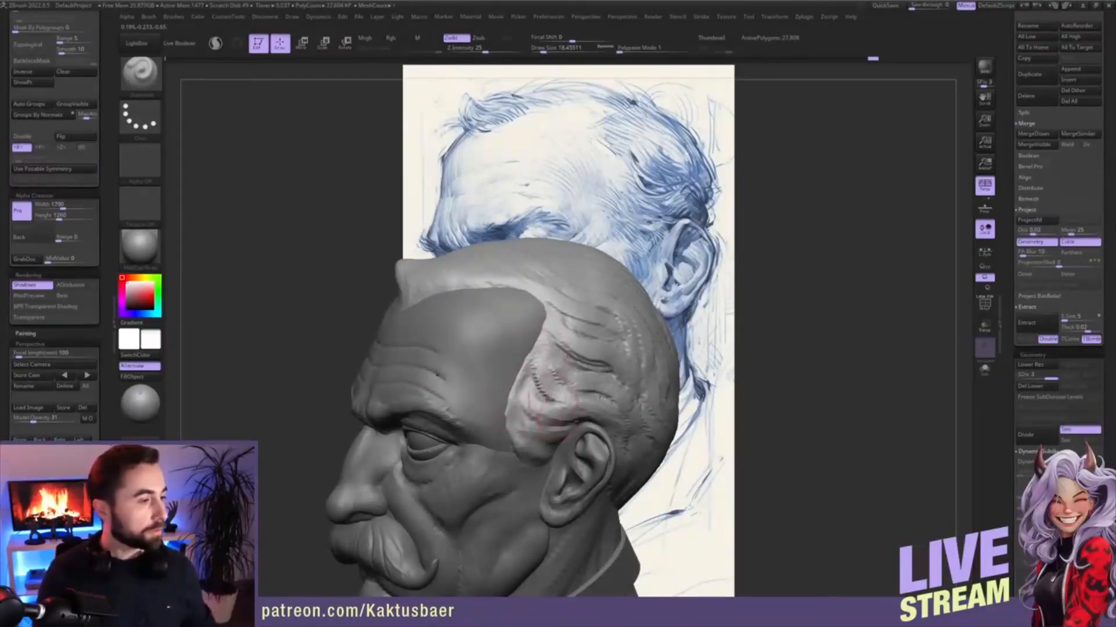
- Define the clumps on the upper side hair, switching from the Standard brush to ClayBuildup at a draw size of about 17
mouse_move(544, 396)
right_down()
mouse_move(544, 369)
mouse_move(586, 359)
mouse_move(580, 381)
mouse_move(600, 356)
right_up()
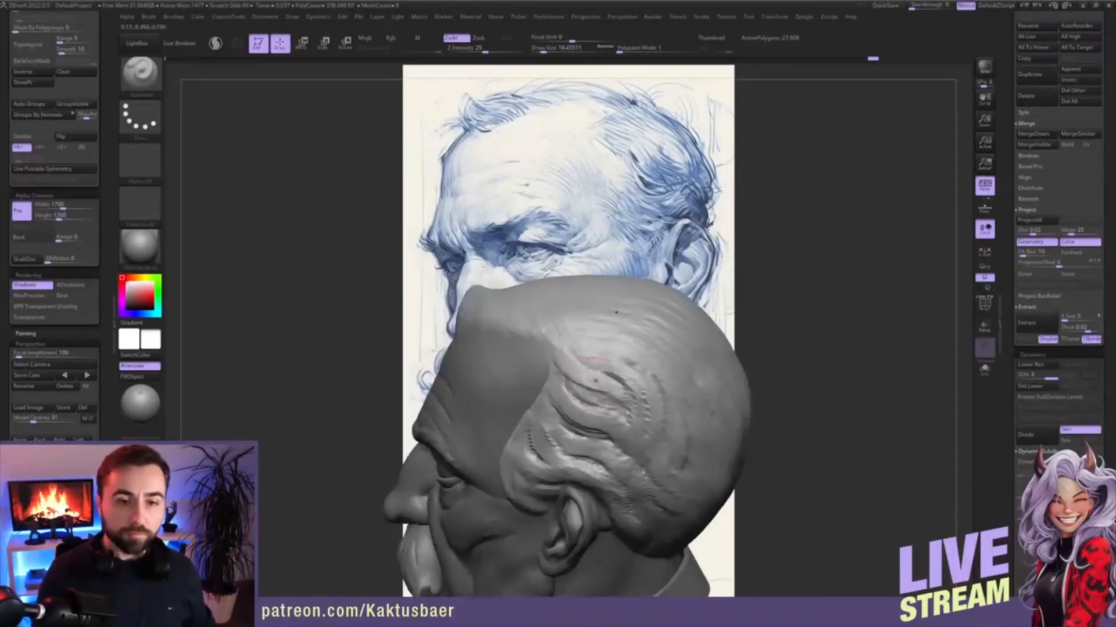
drag(583, 356, 624, 371)
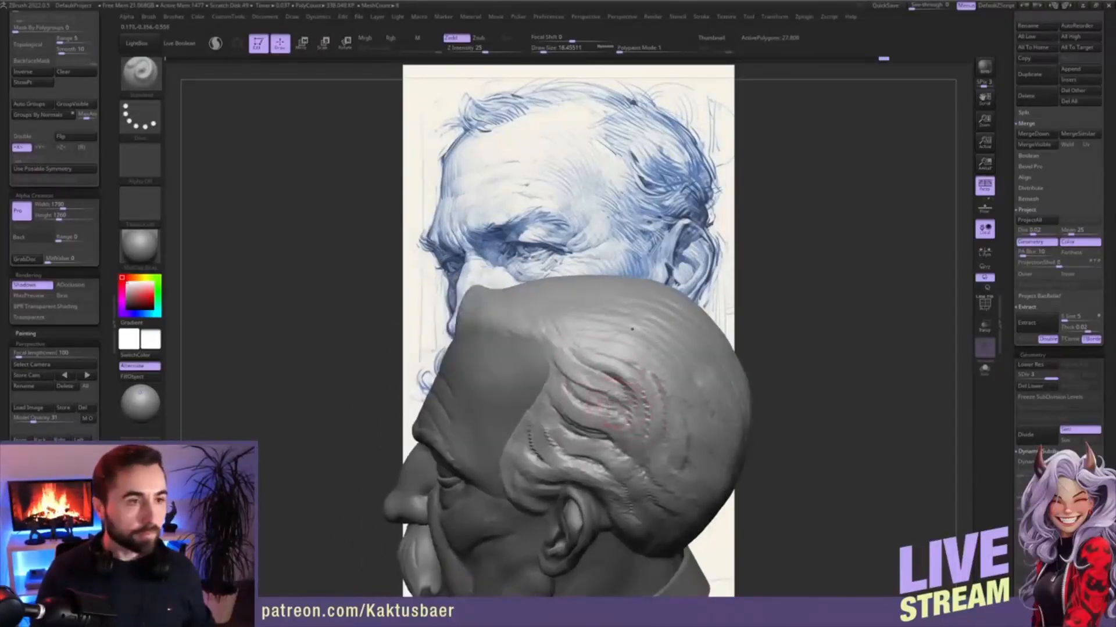
key(b)
key(c)
key(b)
mouse_move(628, 363)
mouse_down()
mouse_move(607, 363)
mouse_move(626, 372)
mouse_up()
key(bracketright)
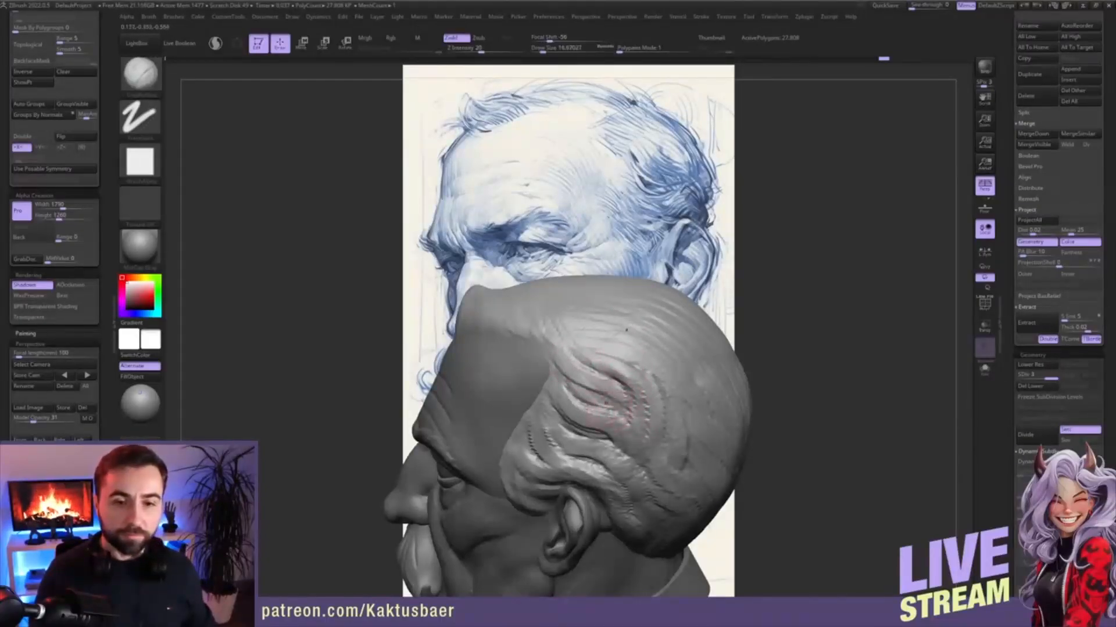
drag(593, 359, 637, 389)
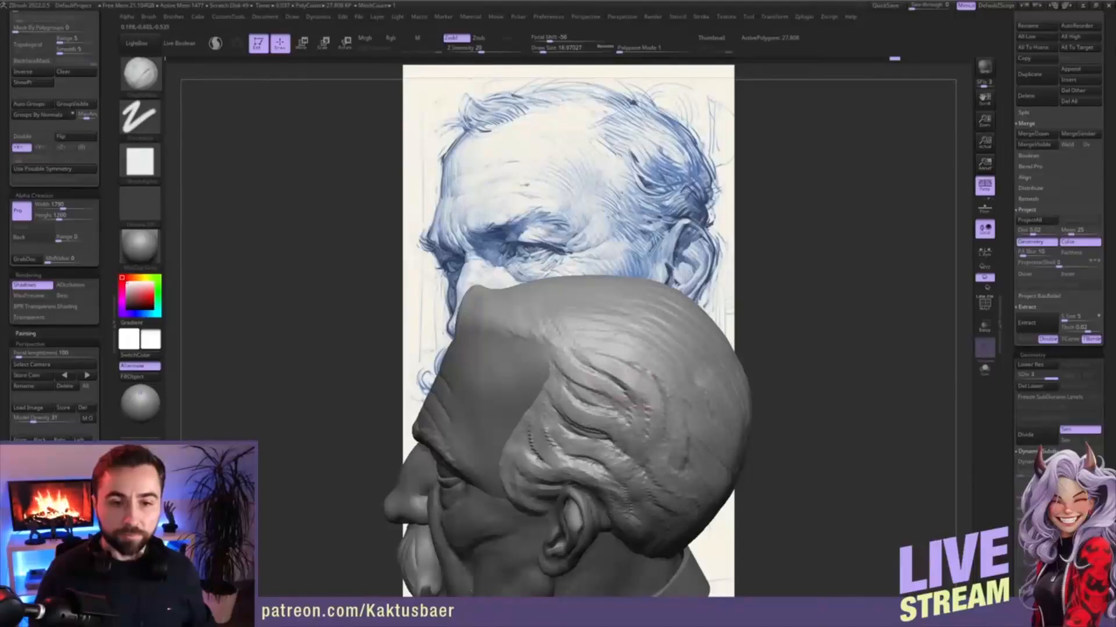
right_drag(652, 403, 669, 406)
mouse_move(652, 406)
mouse_down()
mouse_move(648, 453)
mouse_move(663, 459)
mouse_up()
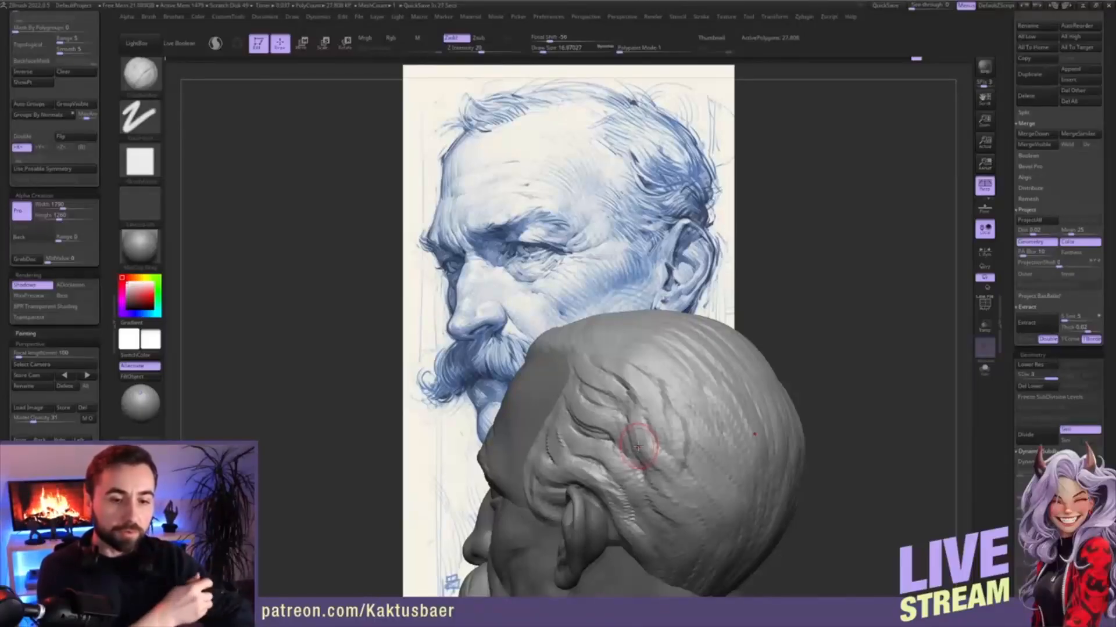
- Build up the lower edge of the sideburn in front of the ear with ClayBuildup
right_drag(599, 415, 662, 387)
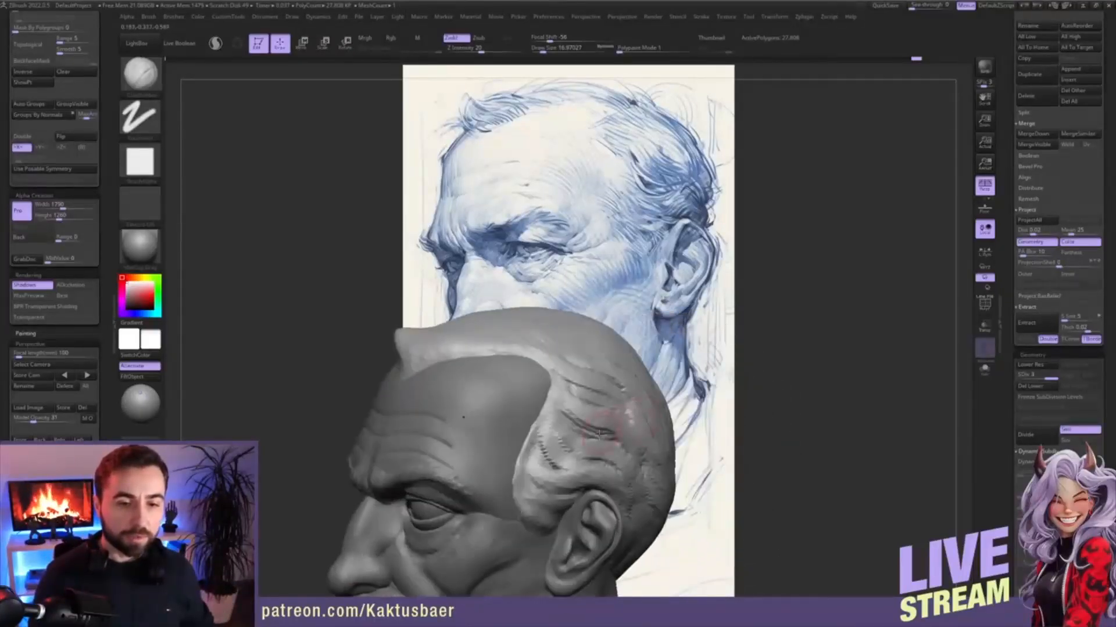
mouse_move(543, 483)
alt+right_down()
mouse_move(613, 404)
mouse_move(625, 414)
mouse_move(607, 400)
alt+right_up()
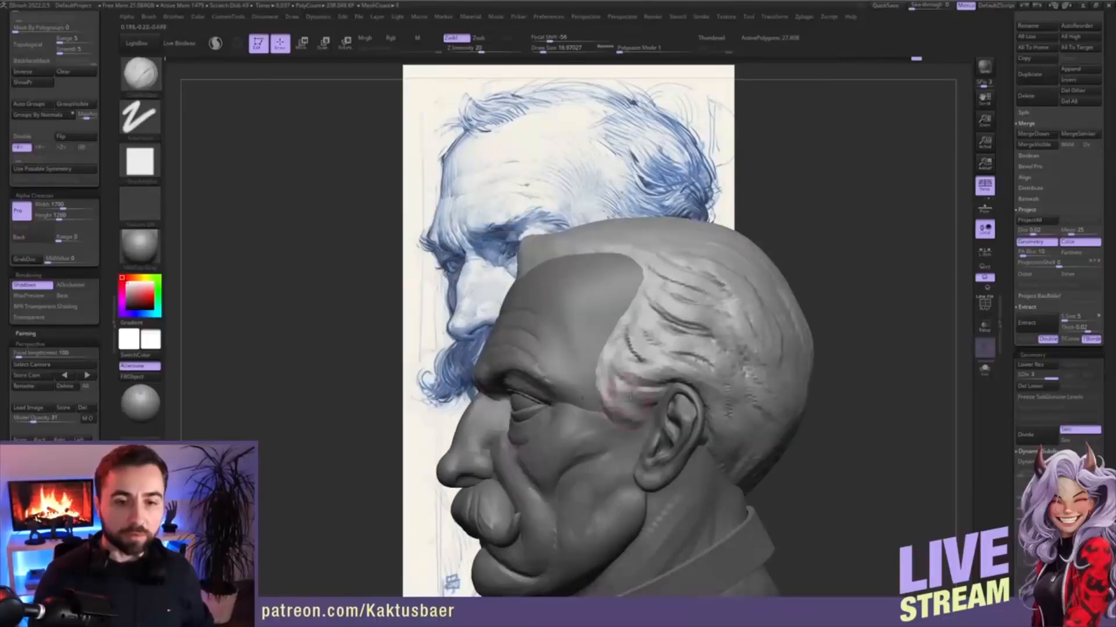
mouse_move(627, 402)
mouse_down()
mouse_move(652, 399)
mouse_move(639, 423)
mouse_up()
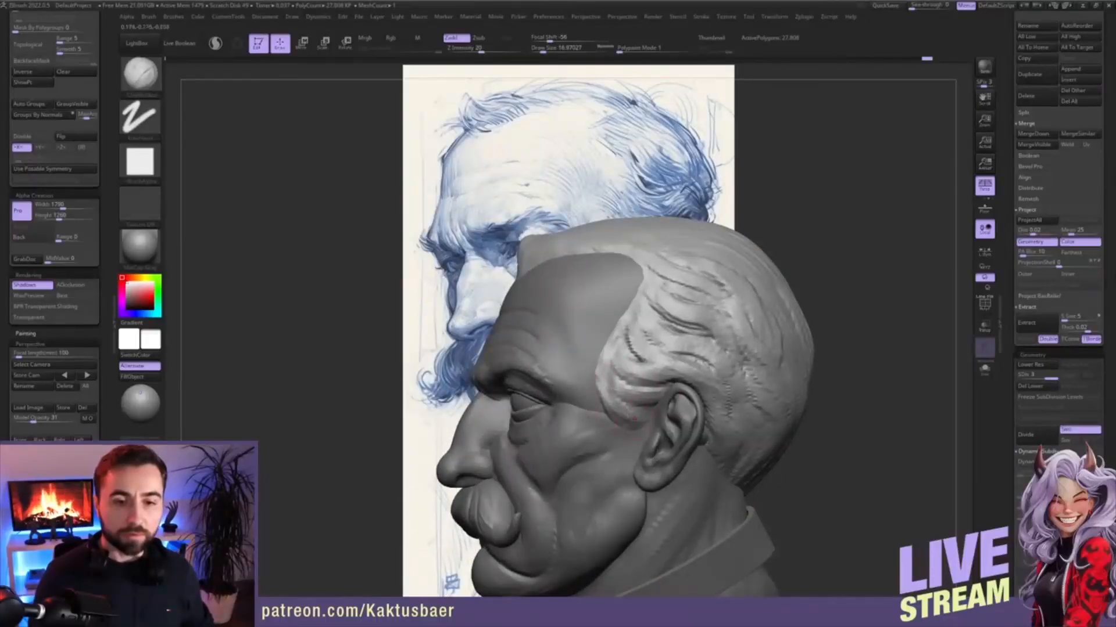
- Select the moustache and sculpt strands on its near half beside the nostril with ClayBuildup at a draw size of about 7.5
mouse_move(633, 417)
right_down()
mouse_move(643, 399)
mouse_move(531, 445)
right_up()
alt+click(541, 450)
key(s)
drag(531, 445, 528, 445)
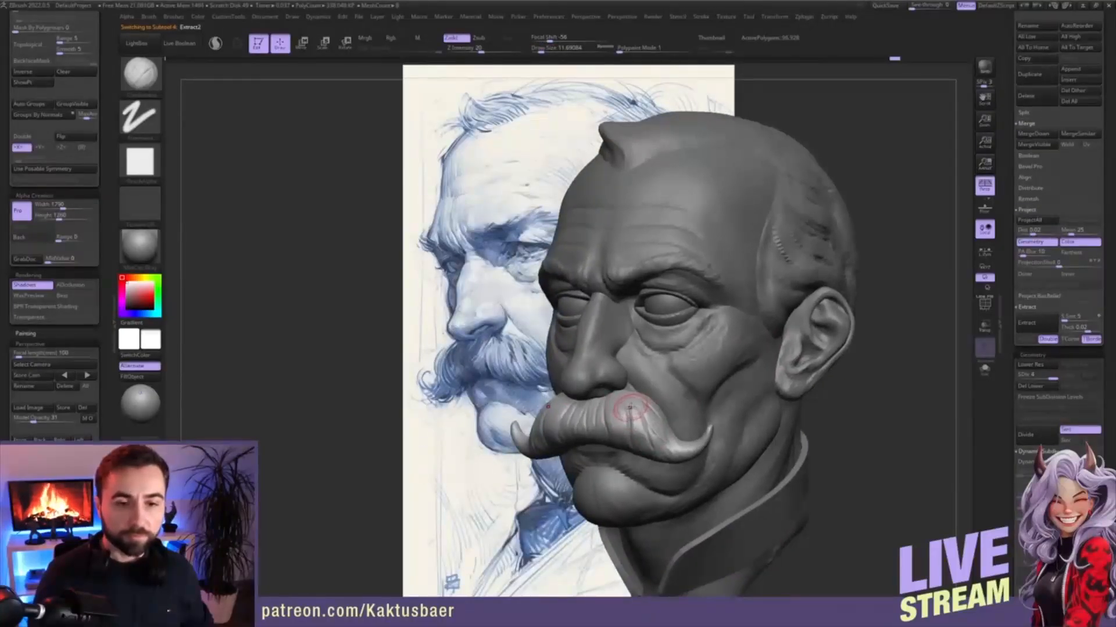
mouse_move(606, 398)
mouse_down()
mouse_move(619, 438)
mouse_move(617, 427)
mouse_move(634, 433)
mouse_up()
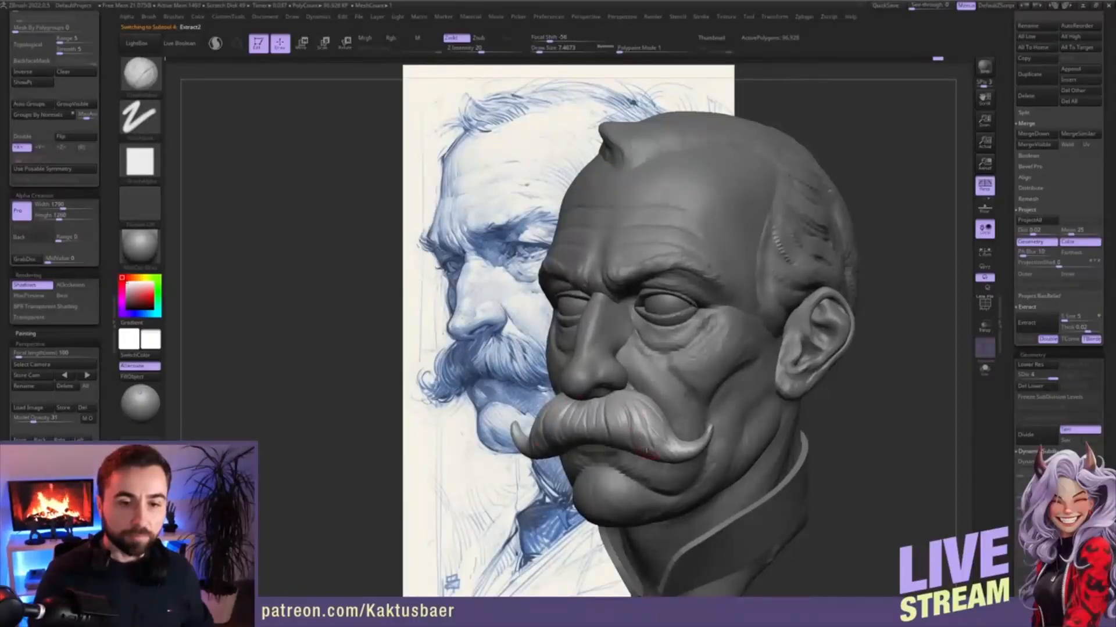
alt+right_drag(639, 418, 655, 414)
mouse_move(646, 404)
mouse_down()
mouse_move(662, 453)
mouse_move(656, 422)
mouse_move(659, 435)
mouse_move(614, 424)
mouse_move(623, 439)
mouse_up()
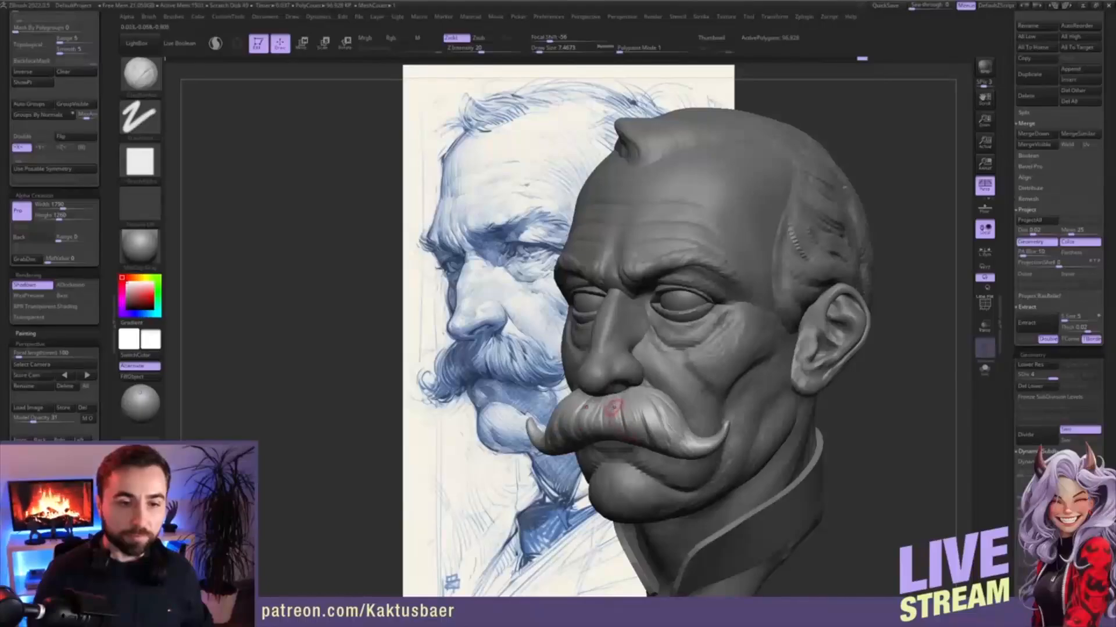
- Add strands to the moustache directly beneath the nose, running from its upper edge to the lip
mouse_move(607, 399)
mouse_down()
mouse_move(606, 436)
mouse_move(610, 420)
mouse_up()
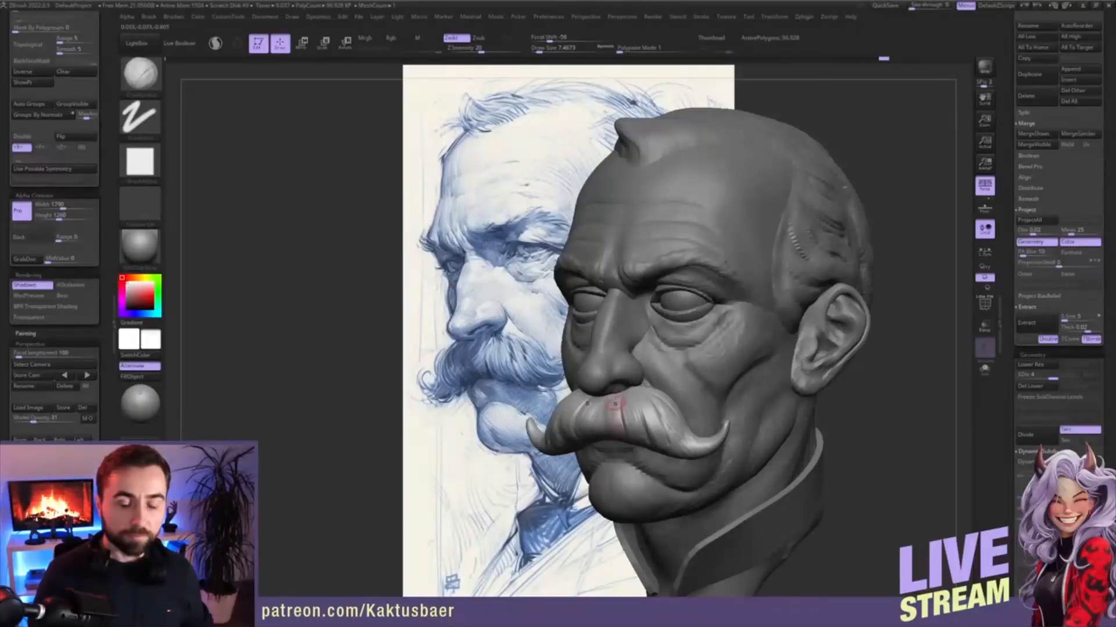
right_drag(612, 407, 632, 410)
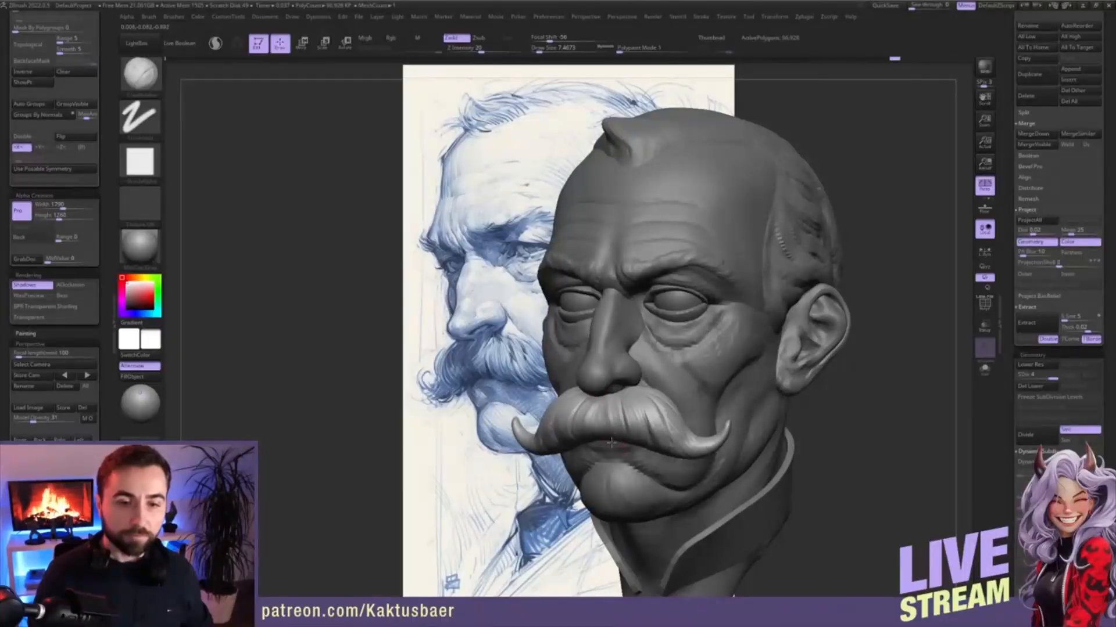
drag(607, 400, 607, 434)
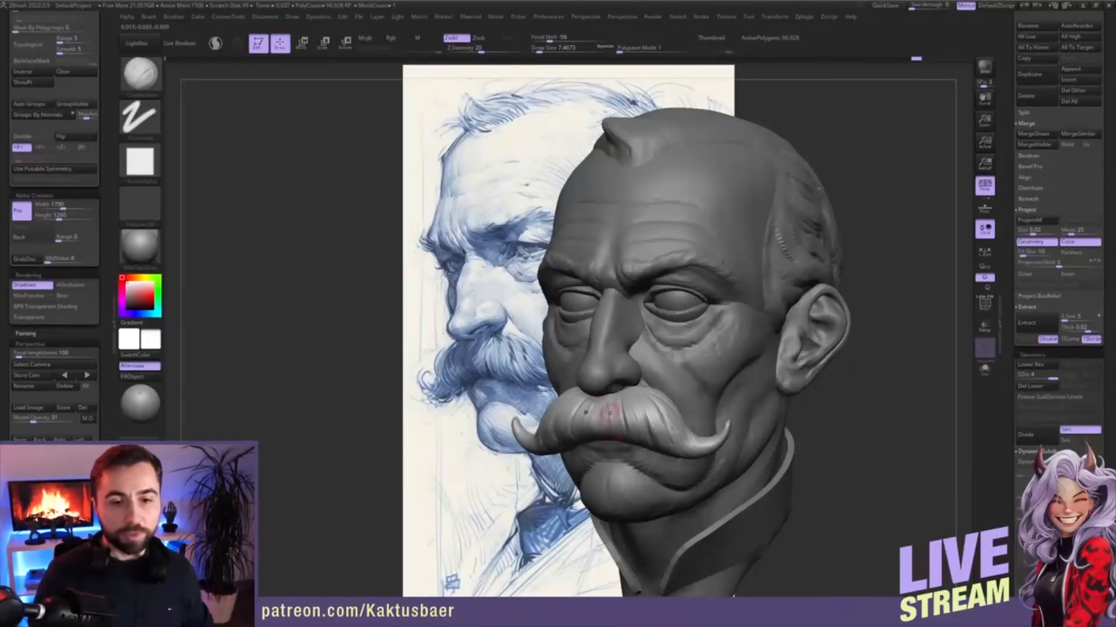
- Deepen and separate the sweeping strands on the side of the moustache where it bends toward the tip
mouse_move(614, 412)
right_down()
mouse_move(605, 409)
mouse_move(680, 394)
mouse_move(687, 423)
mouse_move(665, 371)
right_up()
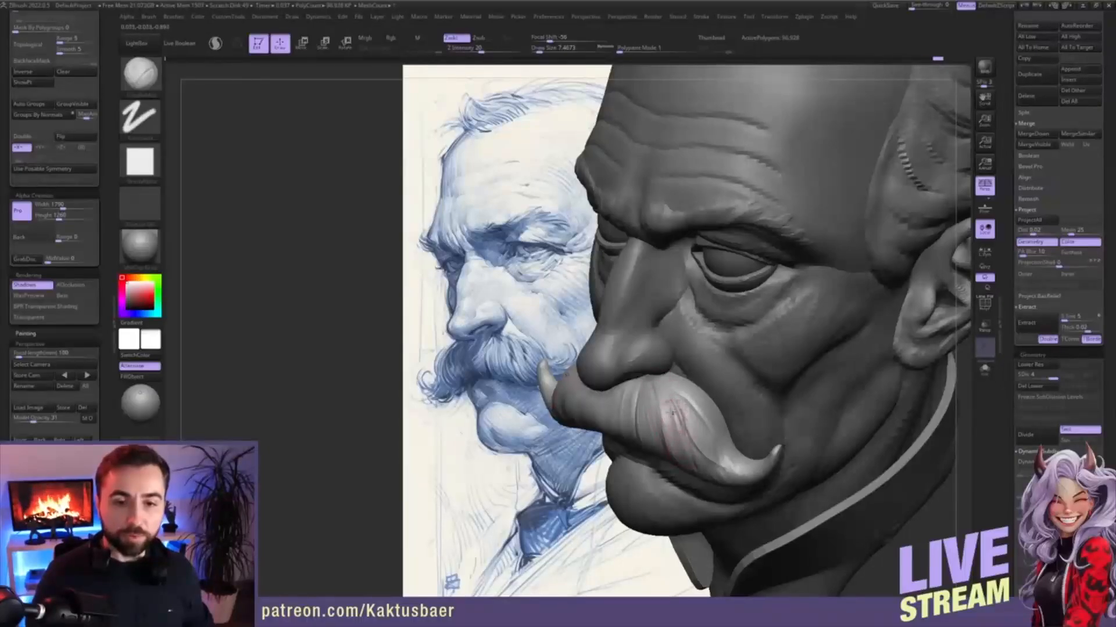
right_drag(671, 413, 693, 399)
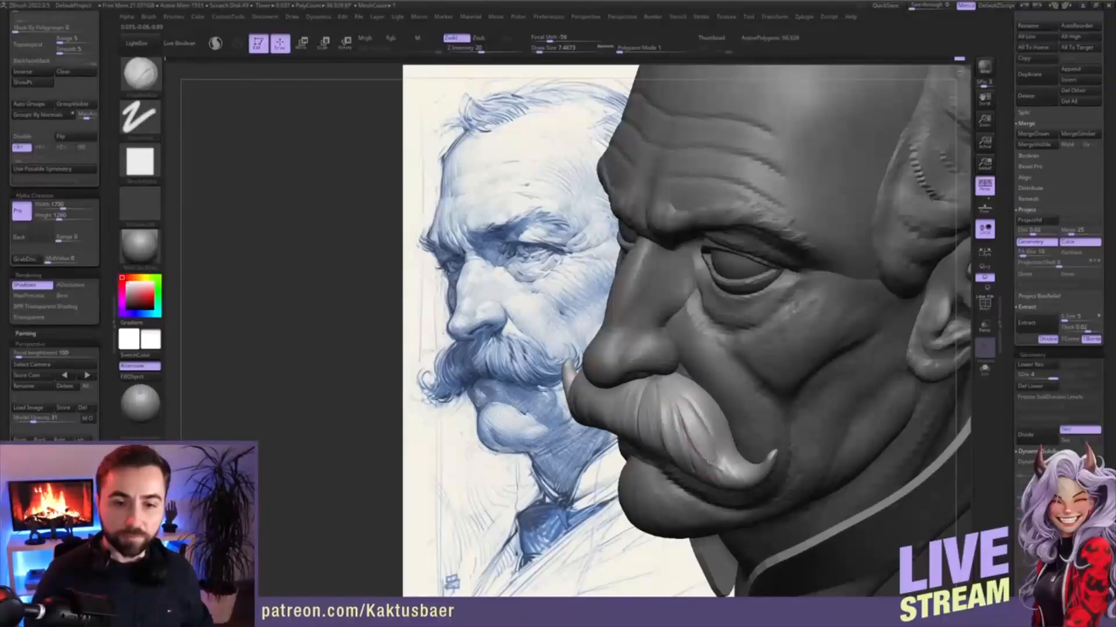
right_drag(690, 416, 699, 405)
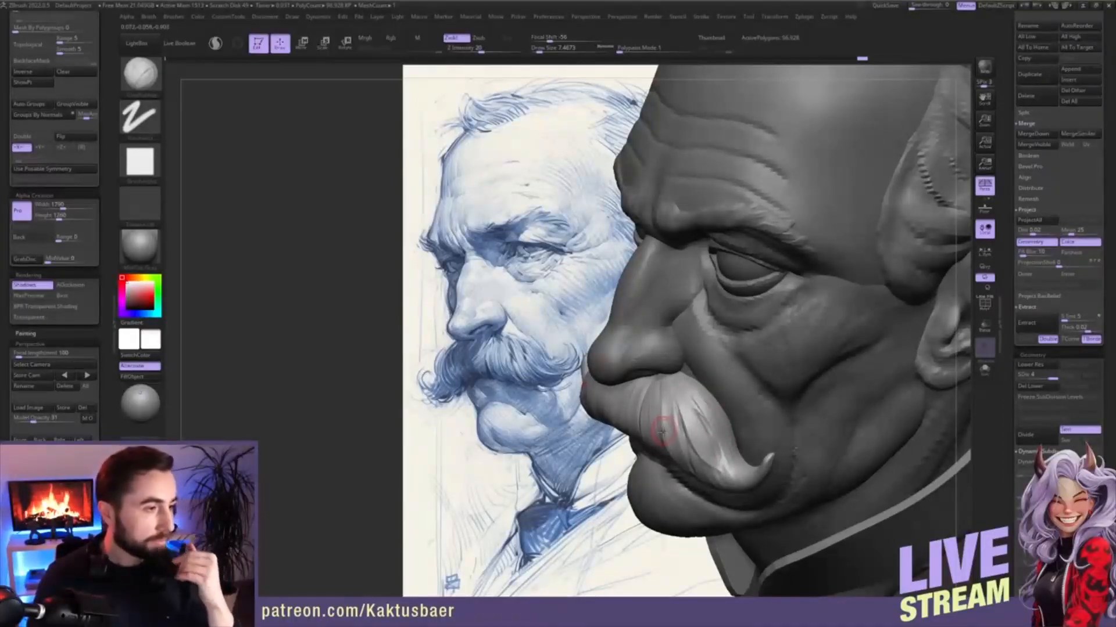
right_drag(710, 411, 698, 412)
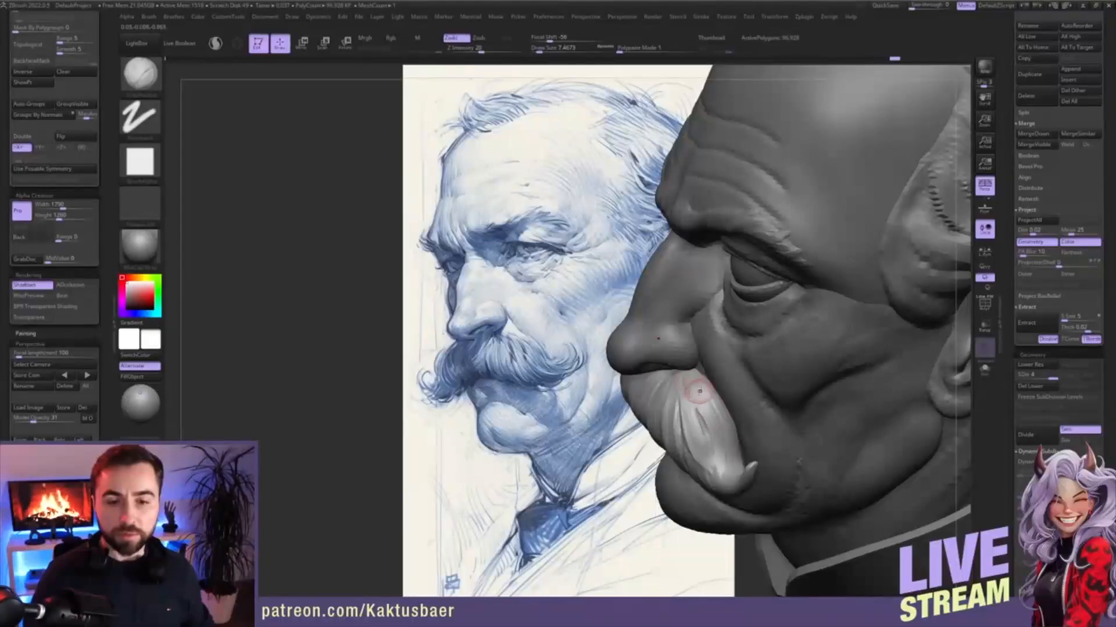
mouse_move(692, 391)
right_down()
mouse_move(677, 388)
mouse_move(666, 438)
mouse_move(644, 439)
mouse_move(695, 435)
right_up()
drag(682, 410, 718, 458)
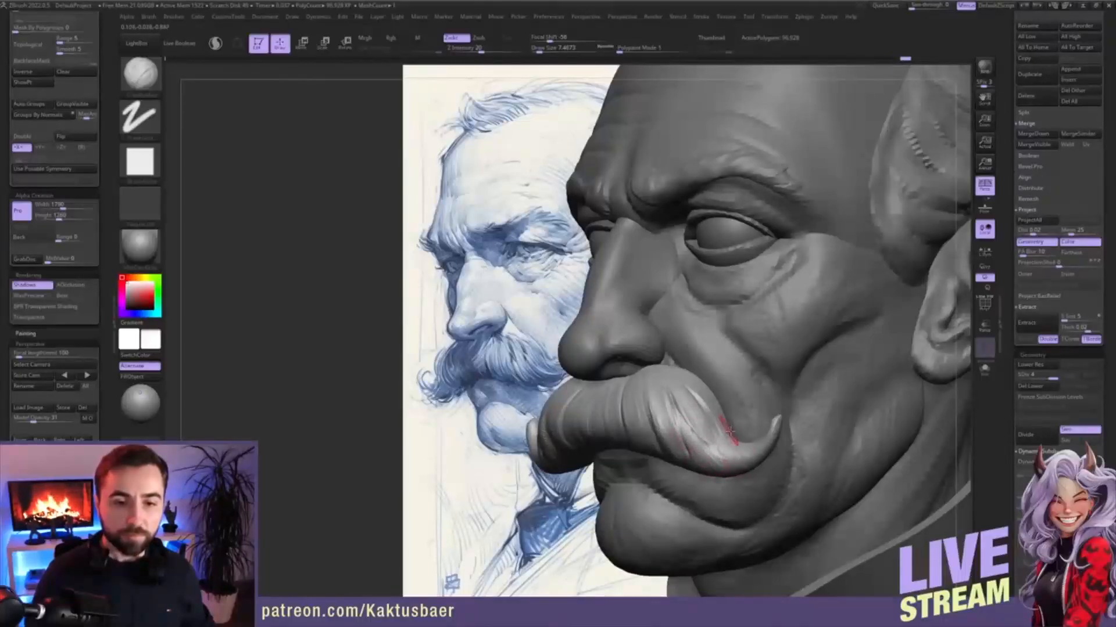
- Extend the long strands along the outer curl of the moustache and smooth its upturned tip
alt+right_drag(726, 433, 772, 402)
mouse_move(736, 394)
mouse_down()
mouse_move(767, 411)
mouse_move(822, 391)
mouse_move(780, 419)
mouse_up()
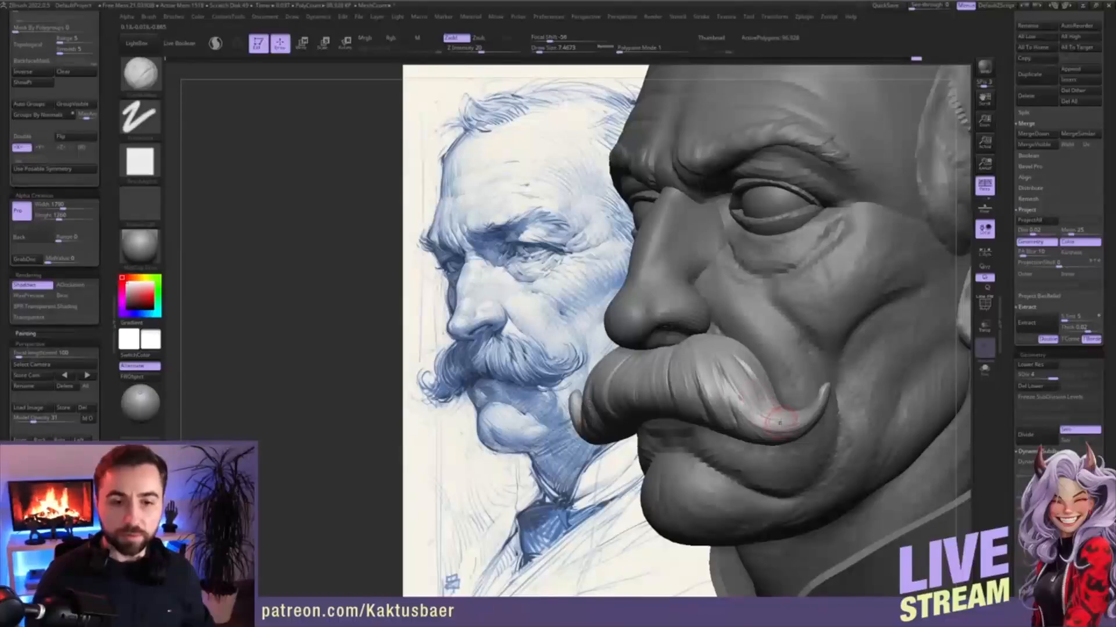
mouse_move(739, 376)
mouse_down()
mouse_move(792, 416)
mouse_move(786, 431)
mouse_up()
alt+right_drag(770, 407, 800, 392)
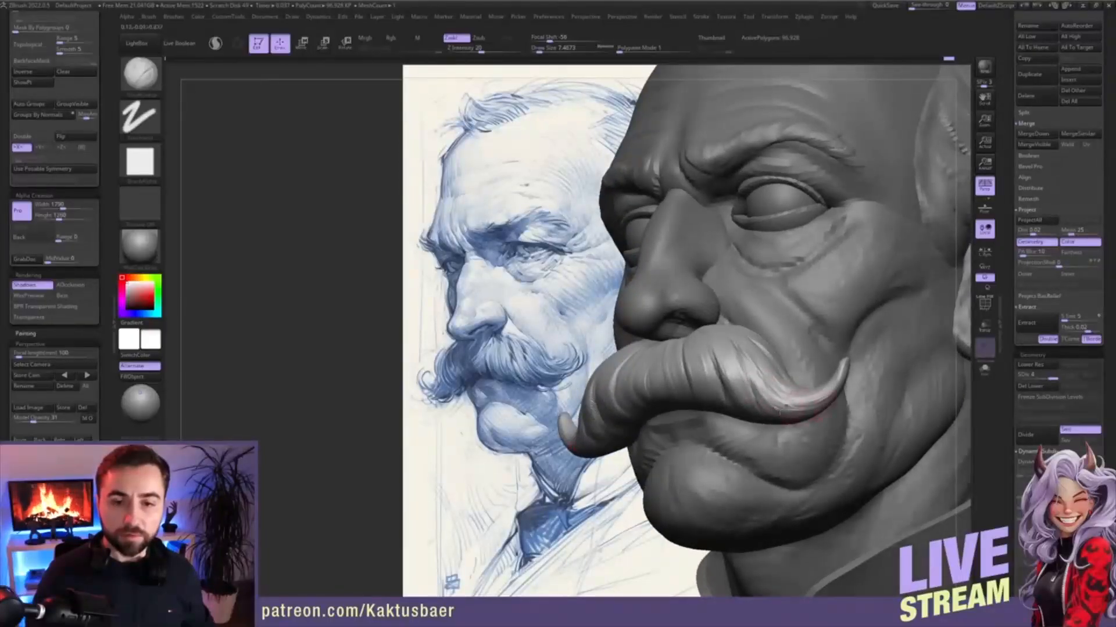
drag(782, 409, 816, 396)
mouse_move(812, 403)
right_down()
mouse_move(802, 421)
mouse_move(807, 366)
mouse_move(821, 370)
right_up()
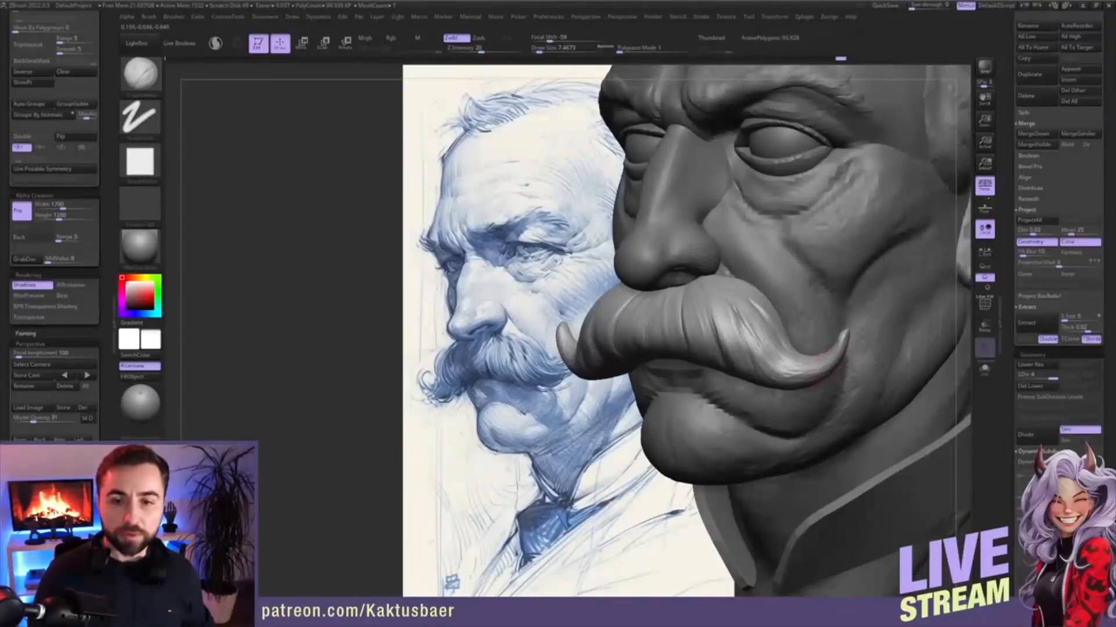
key(shift)
shift+drag(842, 339, 831, 354)
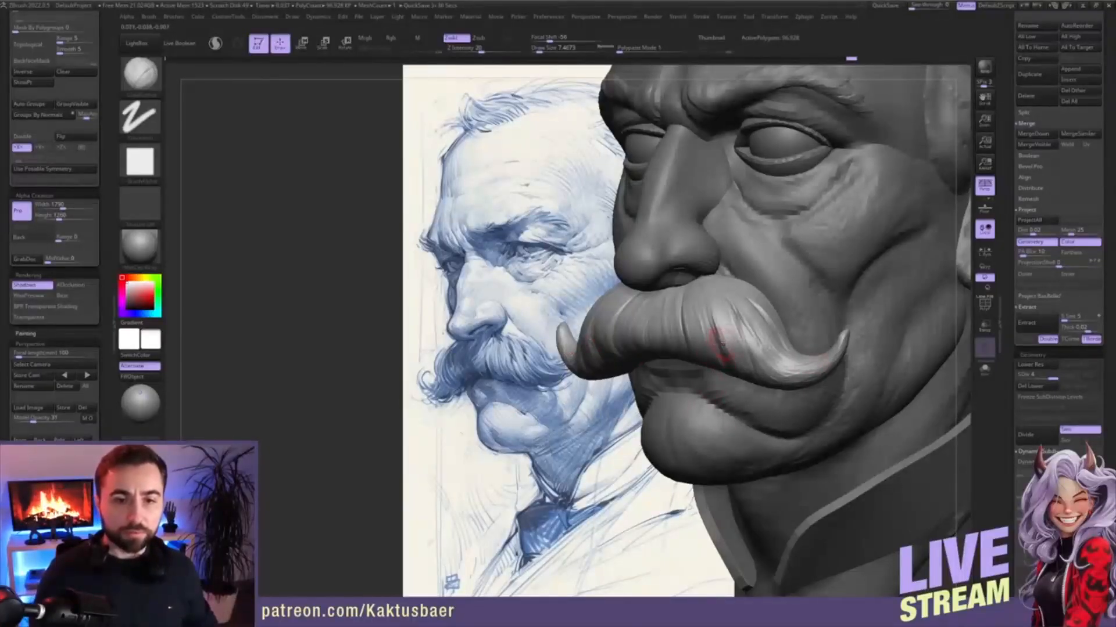
- Adjust the side volume of the moustache with the Move brush, varying the draw size between about 31 and 15
key(b)
key(m)
key(v)
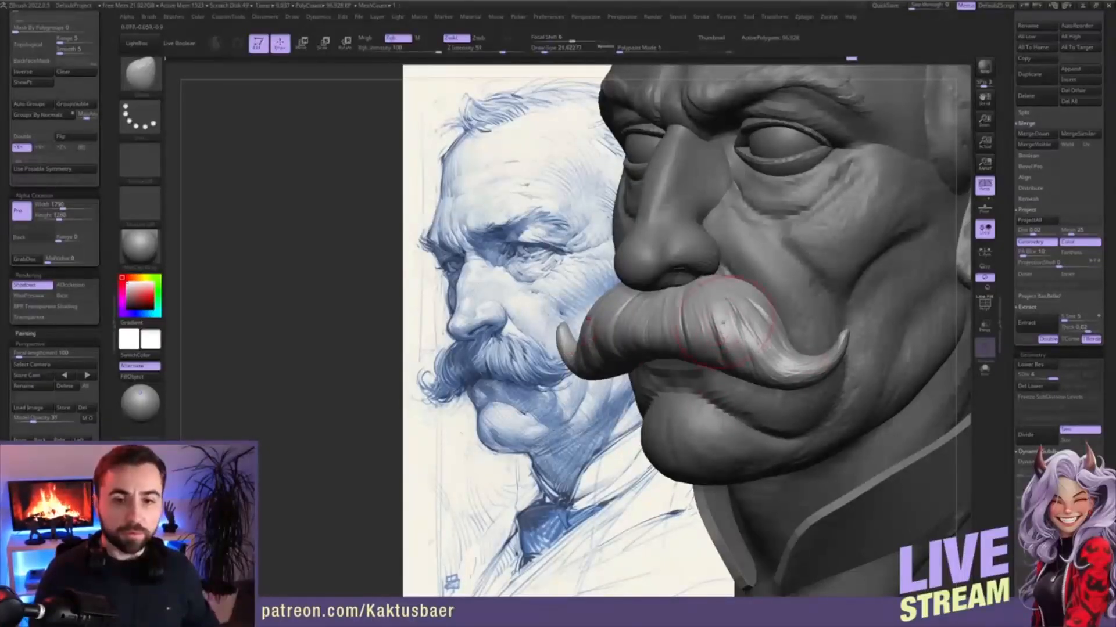
key(s)
click(715, 318)
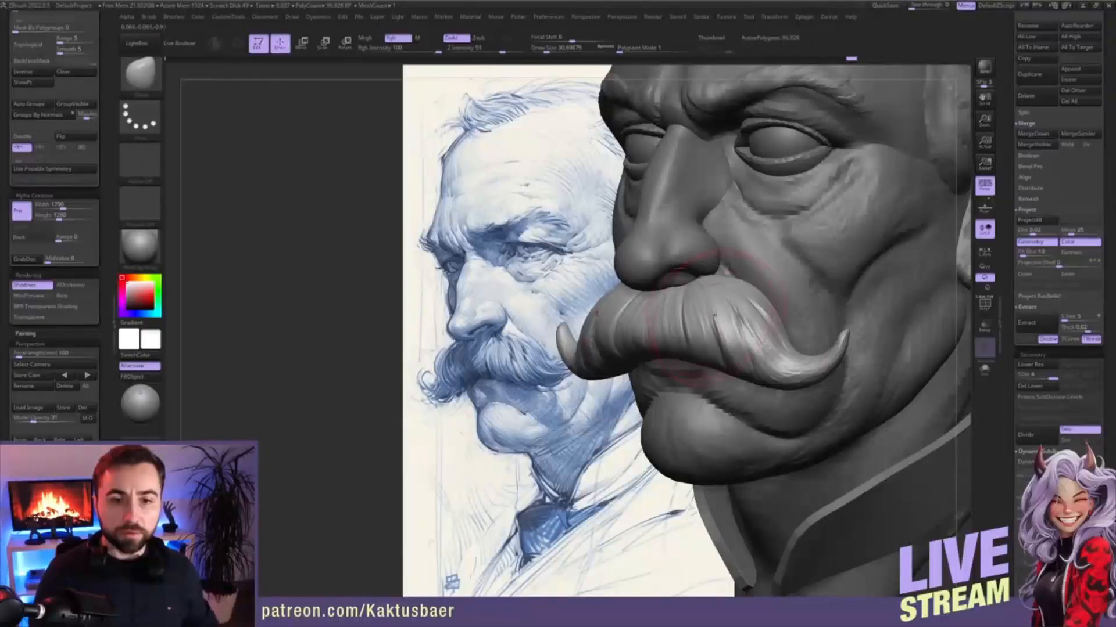
key(s)
click(731, 342)
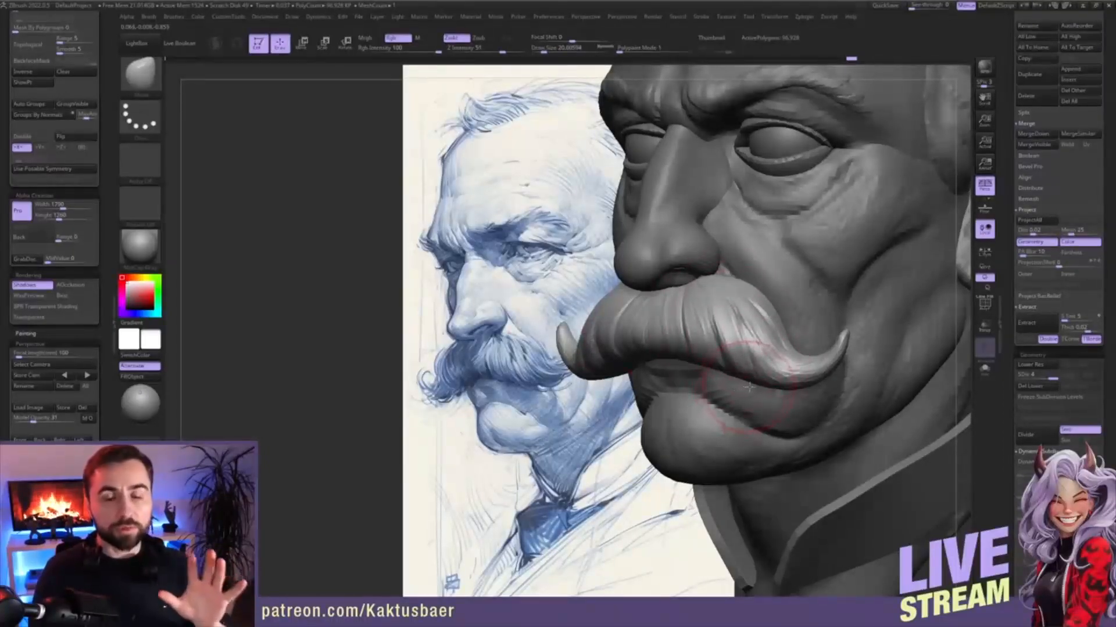
key(s)
click(739, 354)
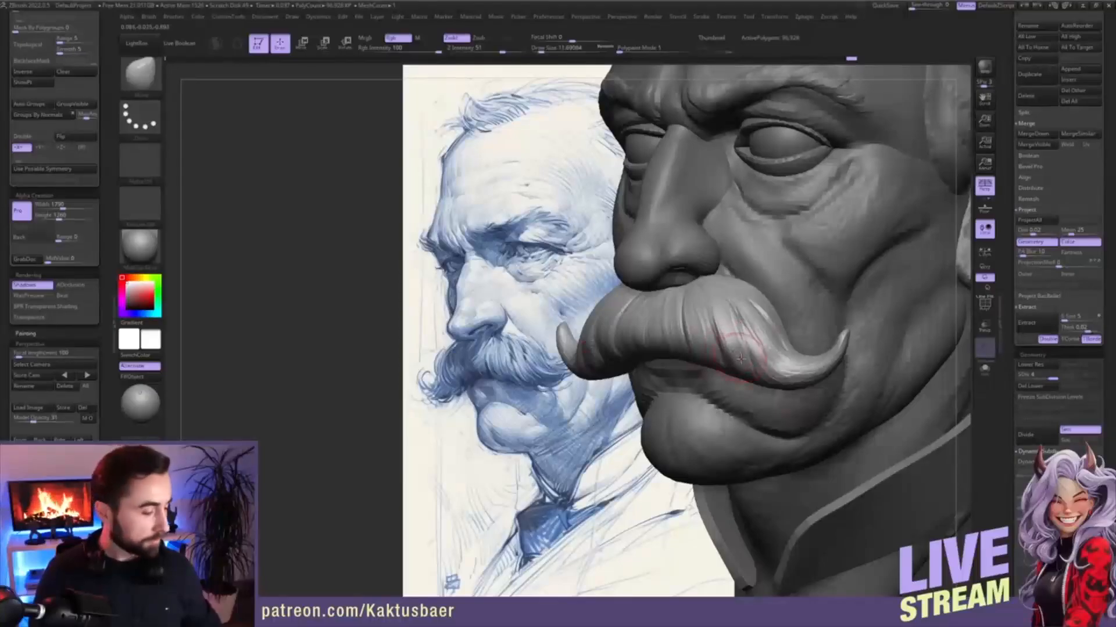
- Refine the fine strands on the side of the moustache with ClayBuildup at a draw size of about 6.6
key(b)
key(c)
key(b)
key(s)
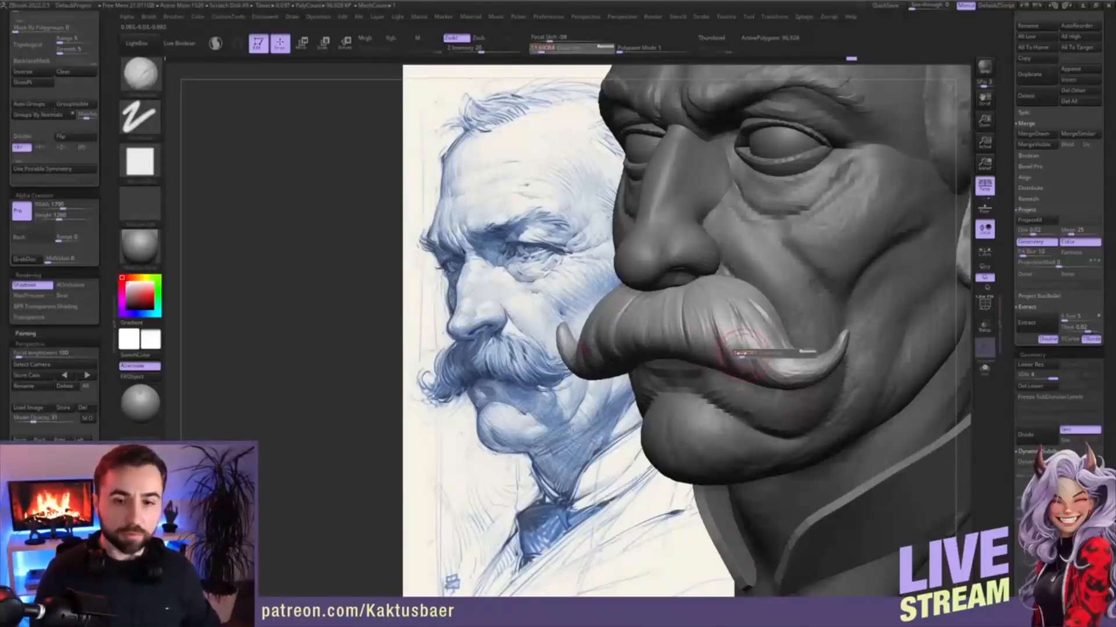
click(736, 353)
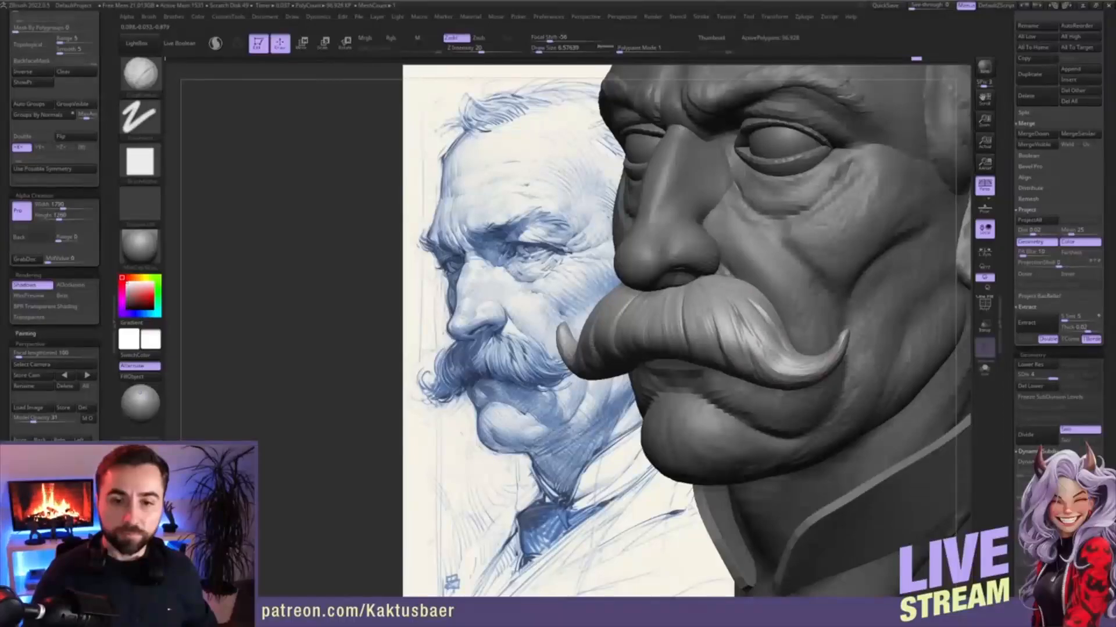
- Continue the strands onto the outer tips, top and underside of the moustache
right_drag(766, 334, 697, 325)
mouse_move(787, 316)
right_down()
mouse_move(738, 325)
mouse_move(813, 316)
mouse_move(832, 290)
mouse_move(831, 352)
mouse_move(786, 387)
right_up()
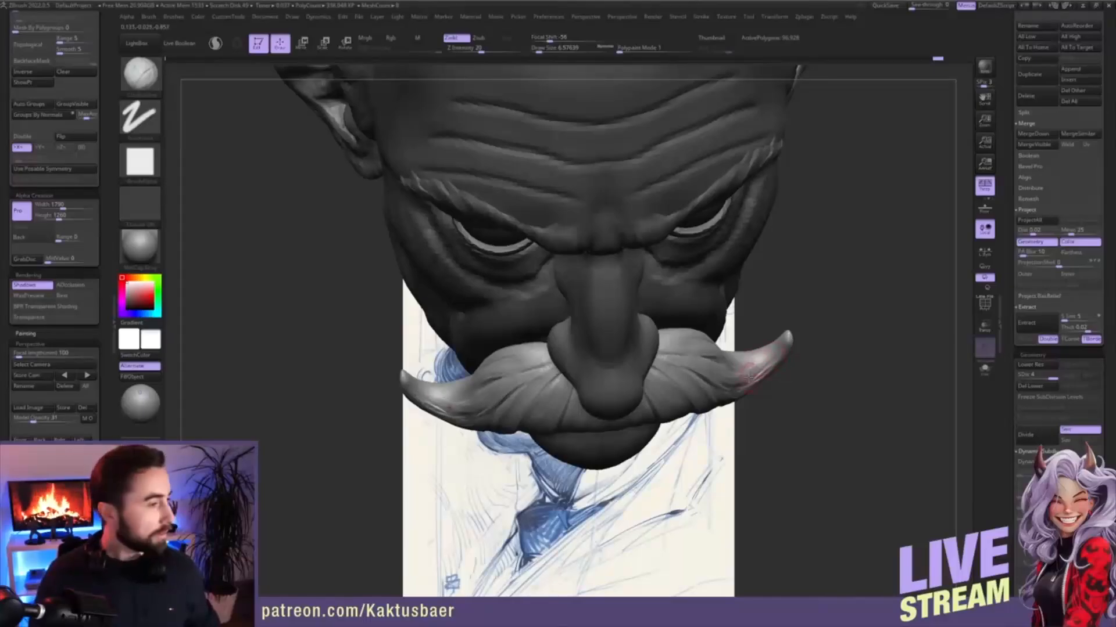
mouse_move(749, 372)
right_down()
mouse_move(739, 356)
mouse_move(748, 365)
mouse_move(674, 352)
mouse_move(628, 328)
right_up()
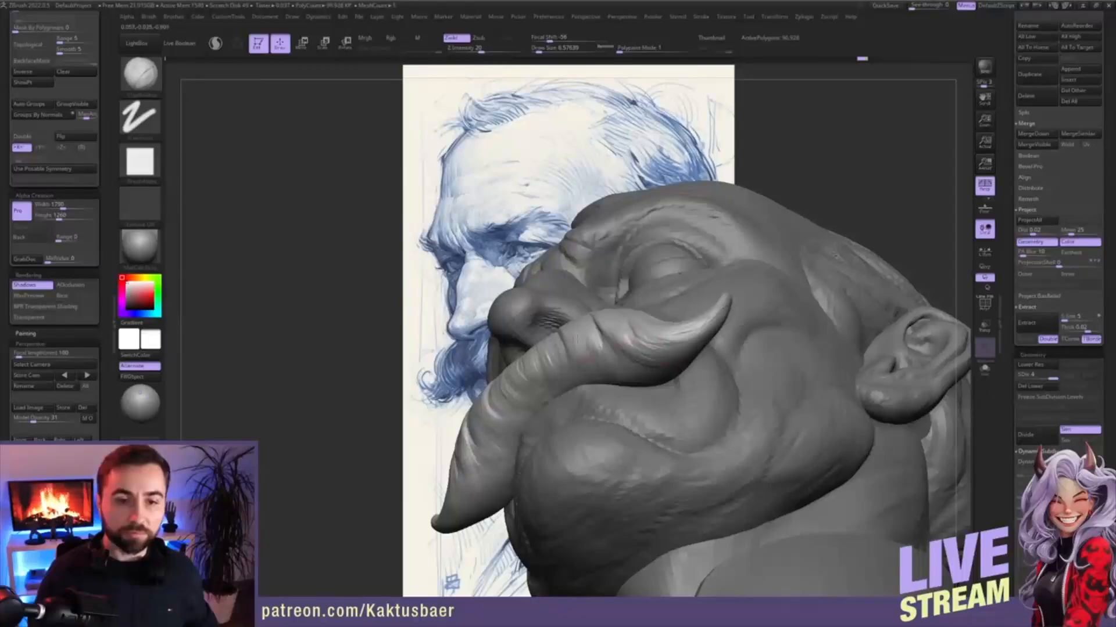
mouse_move(586, 382)
right_down()
mouse_move(636, 355)
mouse_move(642, 337)
mouse_move(694, 390)
mouse_move(714, 336)
mouse_move(722, 350)
mouse_move(813, 337)
mouse_move(785, 343)
right_up()
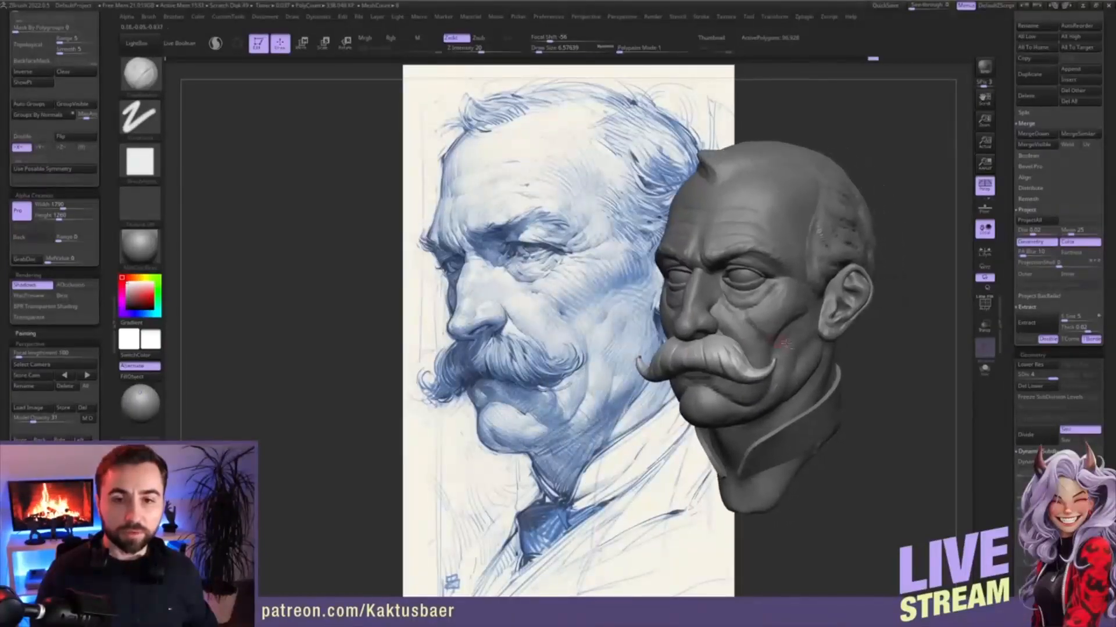
- Select the head and sculpt crow's-feet folds at the outer eye corner with ClayBuildup at a draw size of about 8.4
alt+click(801, 314)
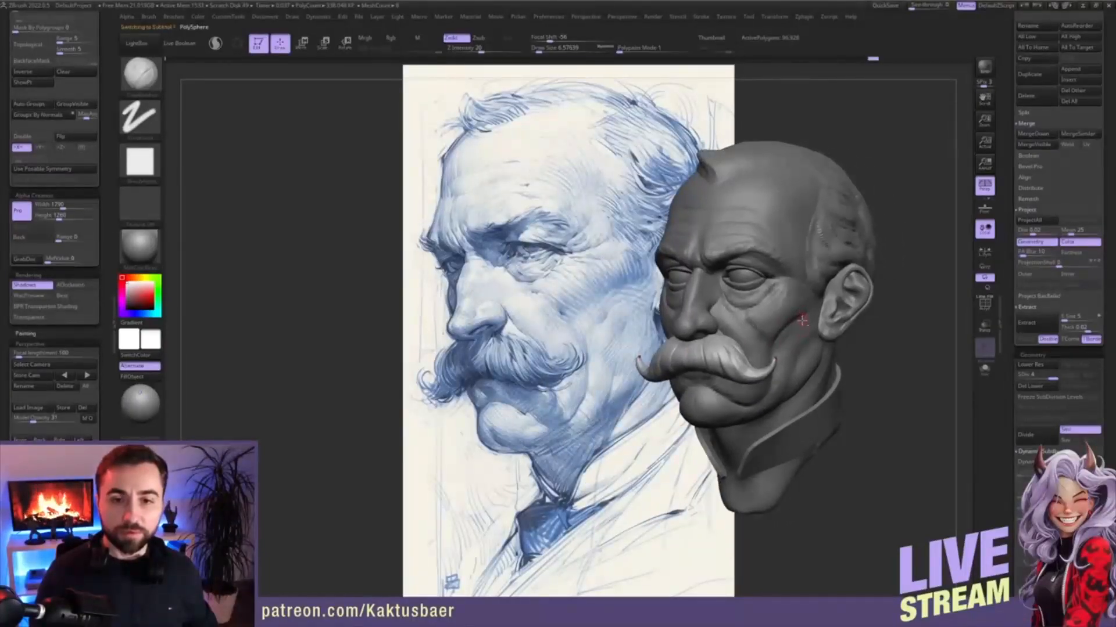
mouse_move(799, 311)
ctrl+right_down()
mouse_move(812, 359)
mouse_move(779, 331)
mouse_move(831, 331)
ctrl+right_up()
key(bracketleft)
key(bracketleft)
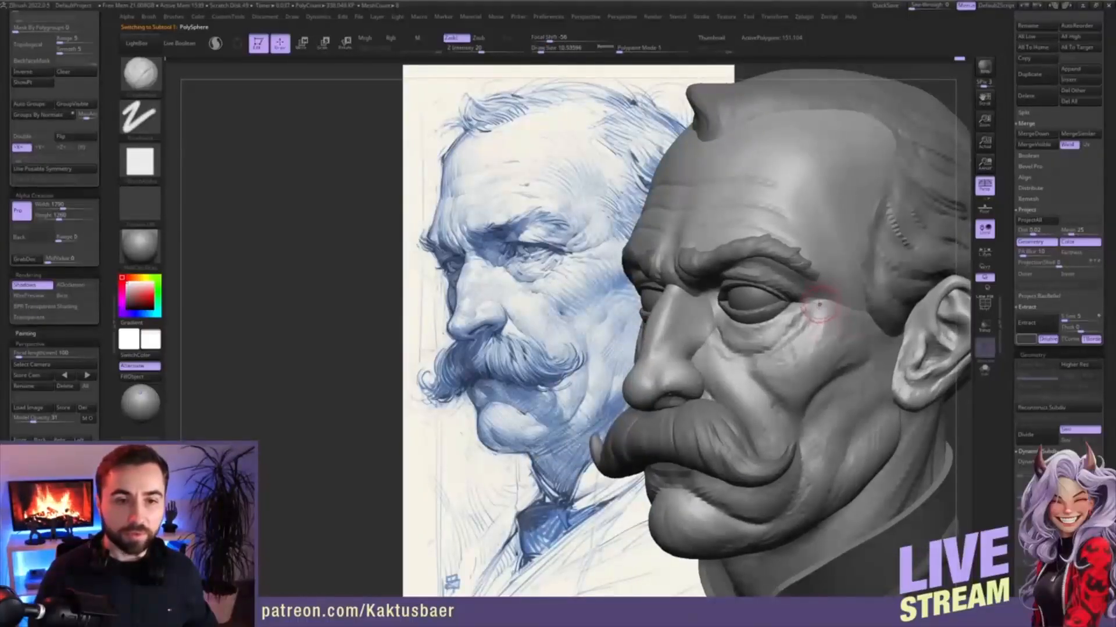
key(bracketleft)
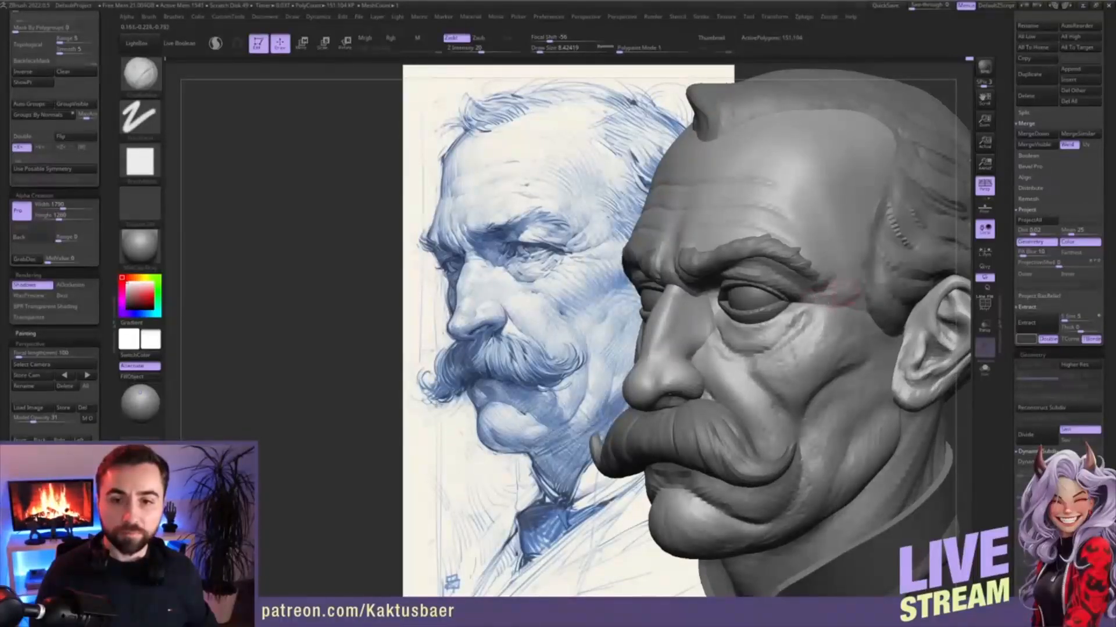
mouse_move(844, 321)
mouse_down()
mouse_move(821, 310)
mouse_move(831, 325)
mouse_up()
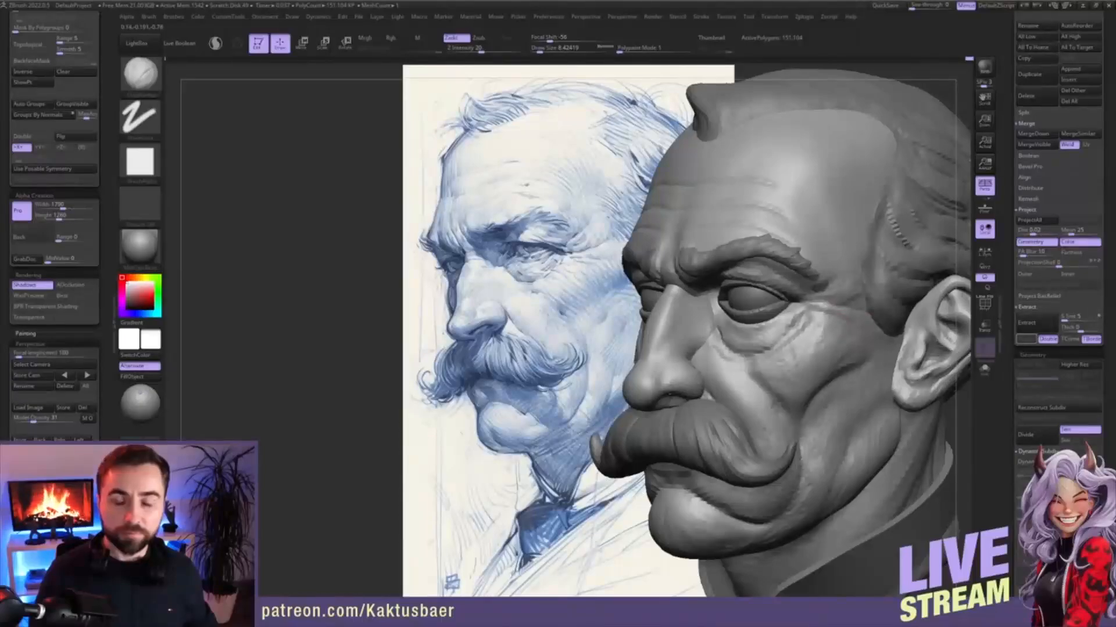
right_drag(808, 305, 800, 297)
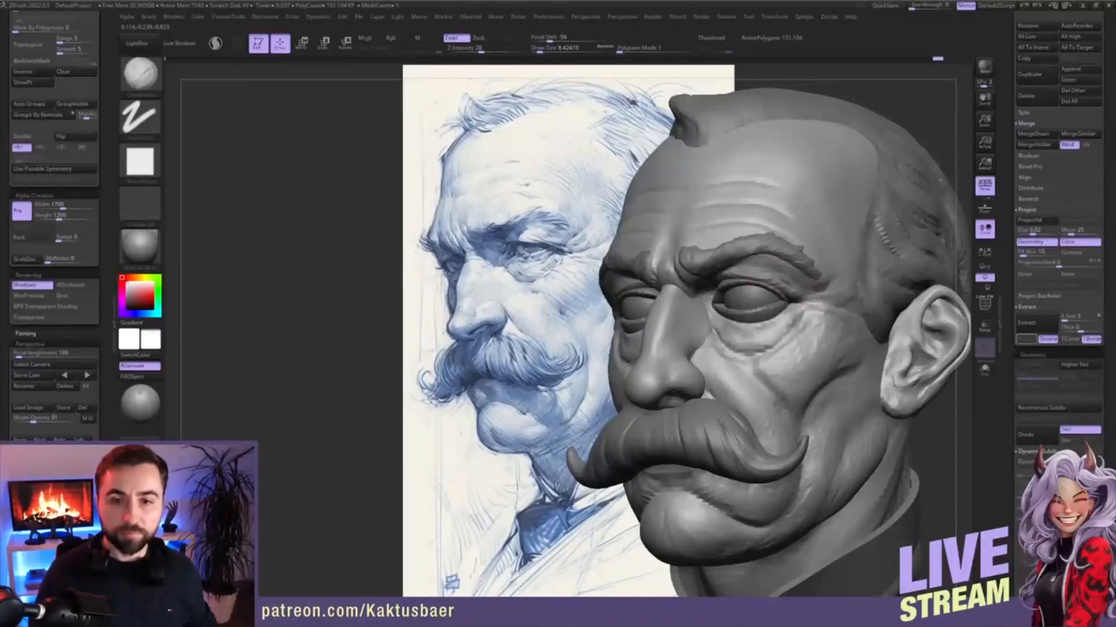
mouse_move(823, 306)
right_down()
mouse_move(791, 302)
mouse_move(828, 291)
right_up()
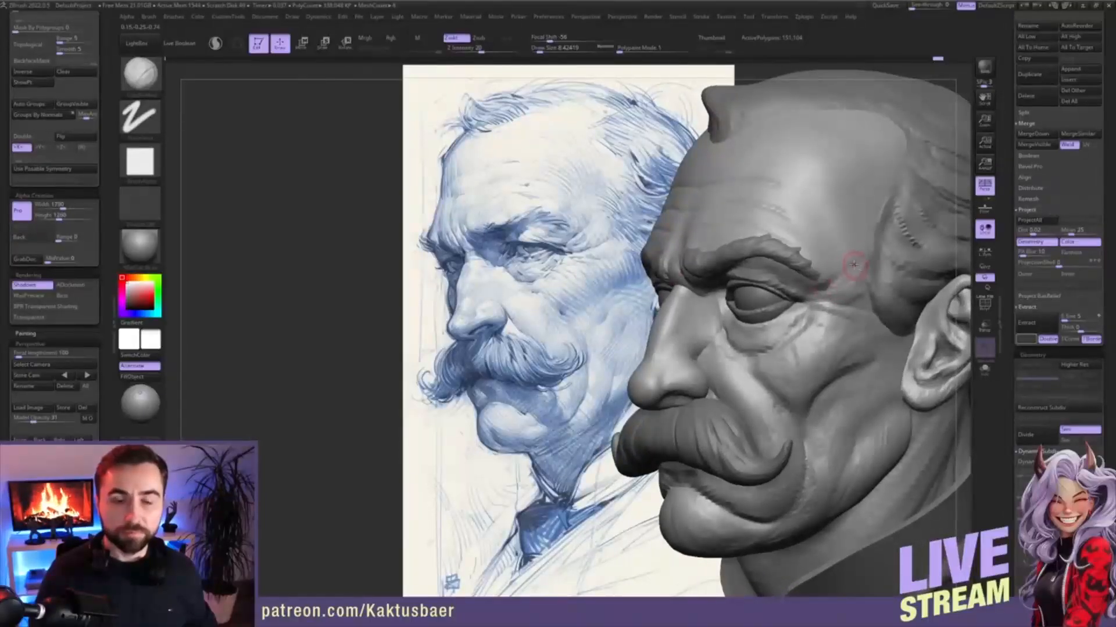
- Try to carve the temple between brow and hairline with ClayBuildup at draw sizes from about 39 down to 25
mouse_move(857, 260)
mouse_down()
mouse_move(844, 269)
mouse_move(848, 258)
mouse_up()
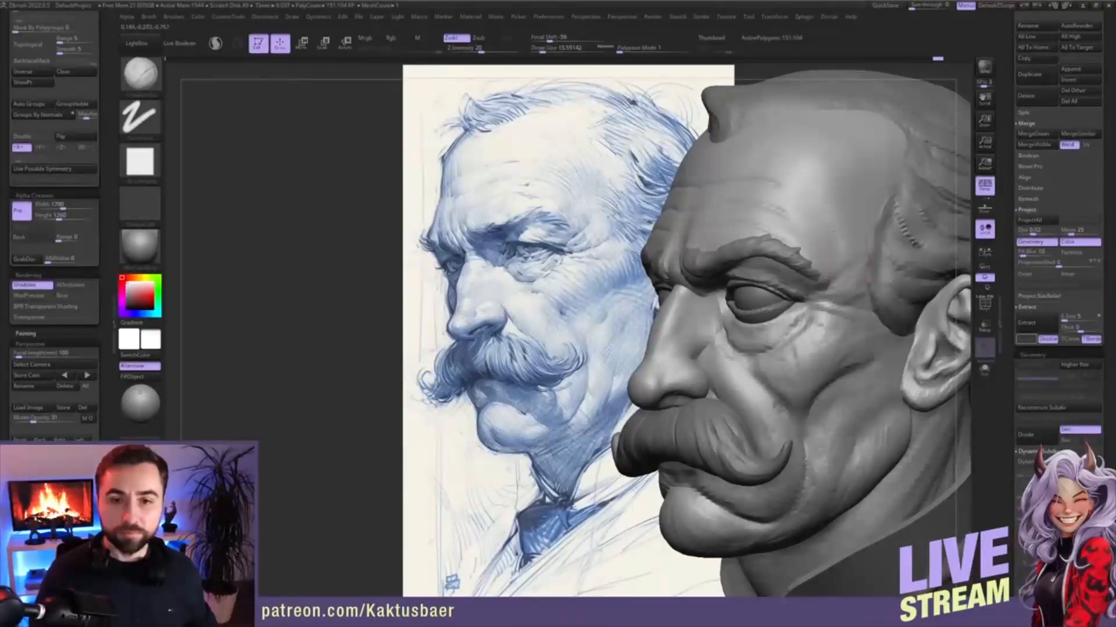
drag(835, 216, 842, 241)
key(s)
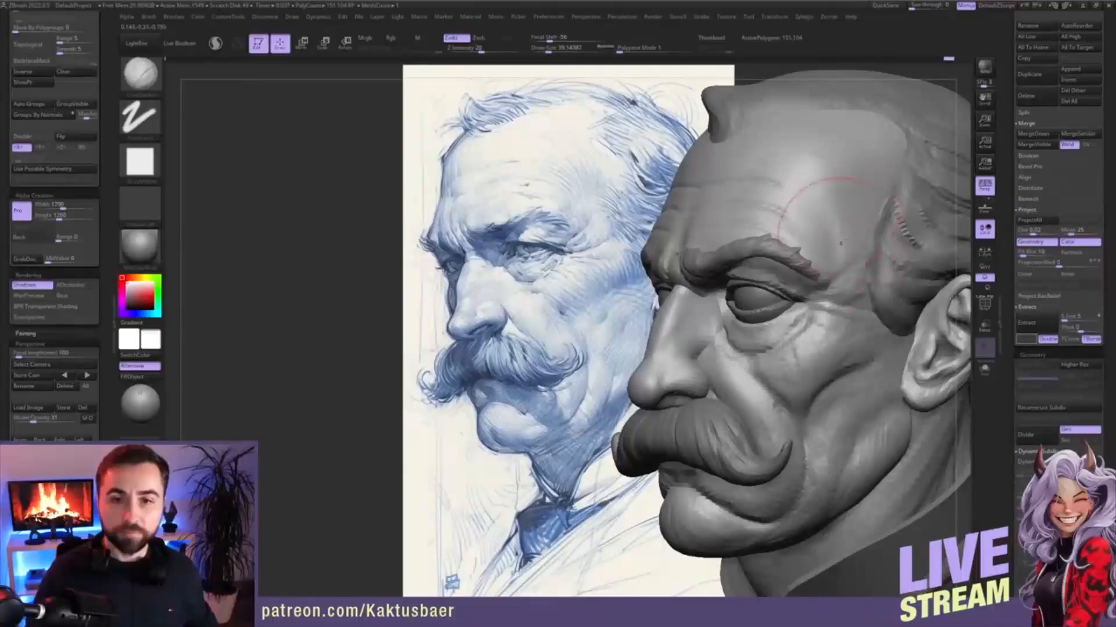
mouse_move(831, 192)
mouse_down()
mouse_move(841, 250)
mouse_move(824, 221)
mouse_move(843, 245)
mouse_up()
key([)
key(s)
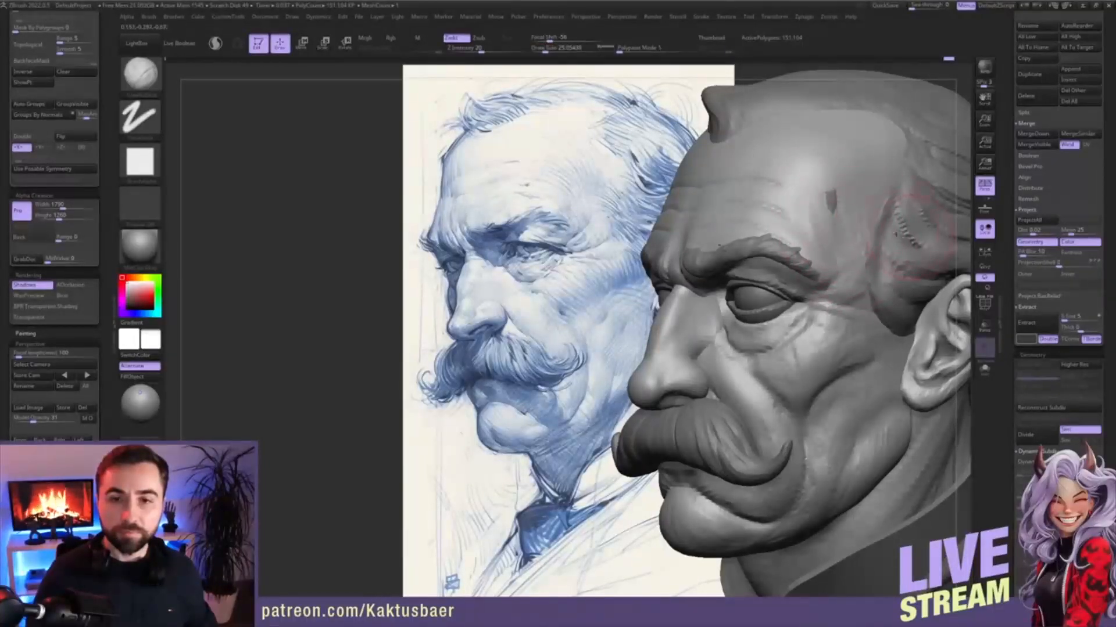
- Select the head again and shape the side of the forehead above the temple with ClayBuildup at a draw size of about 23
alt+click(896, 234)
alt+drag(836, 204, 837, 253)
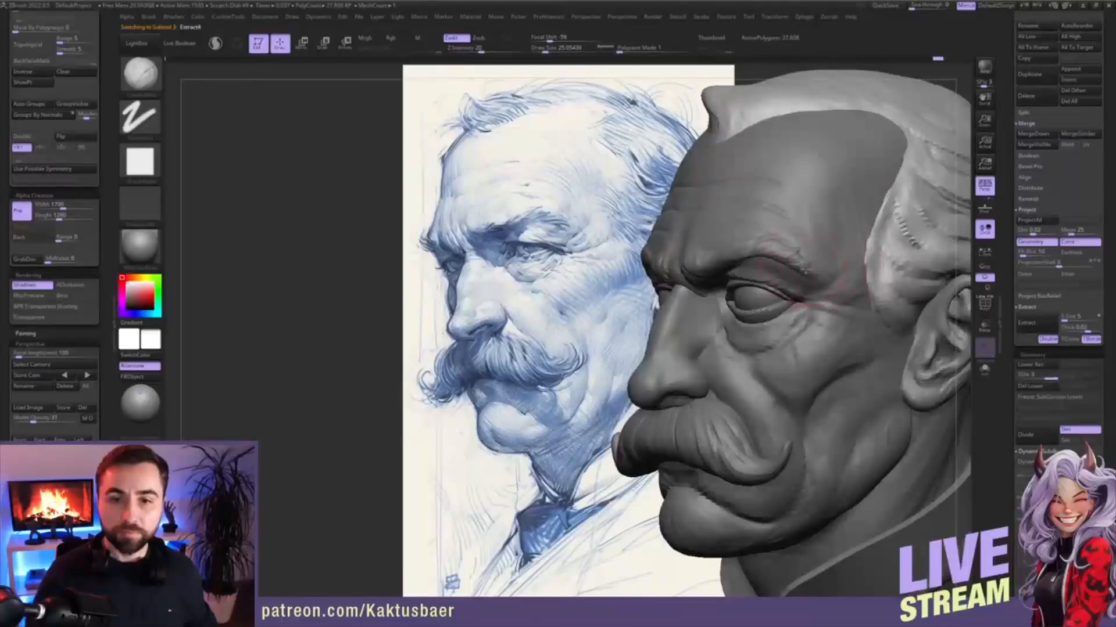
alt+click(830, 292)
alt+click(845, 275)
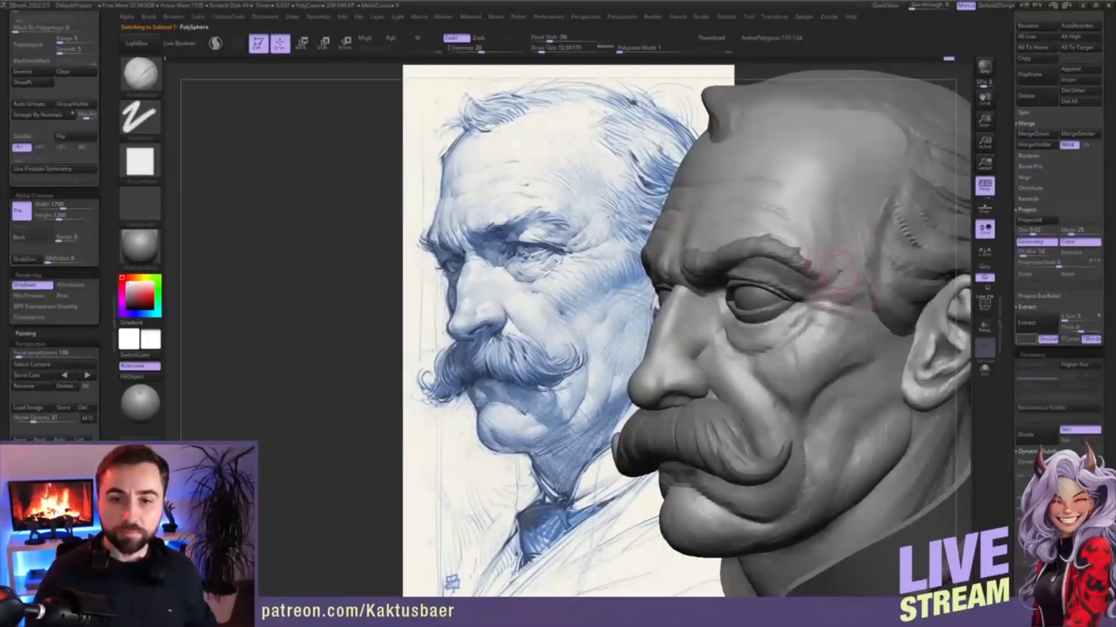
alt+click(788, 284)
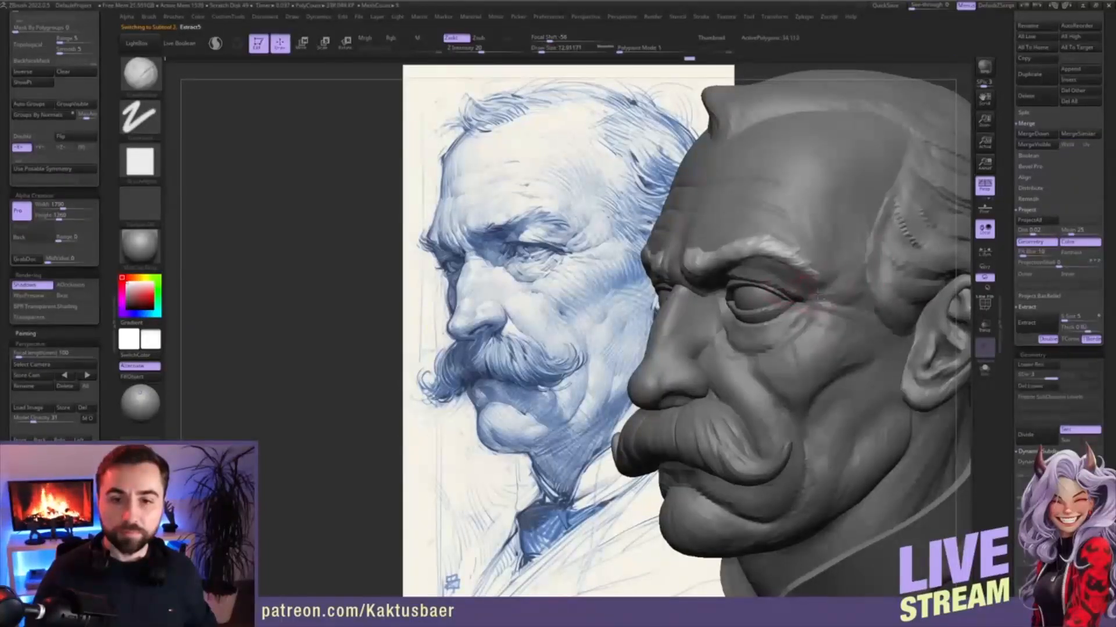
alt+click(829, 283)
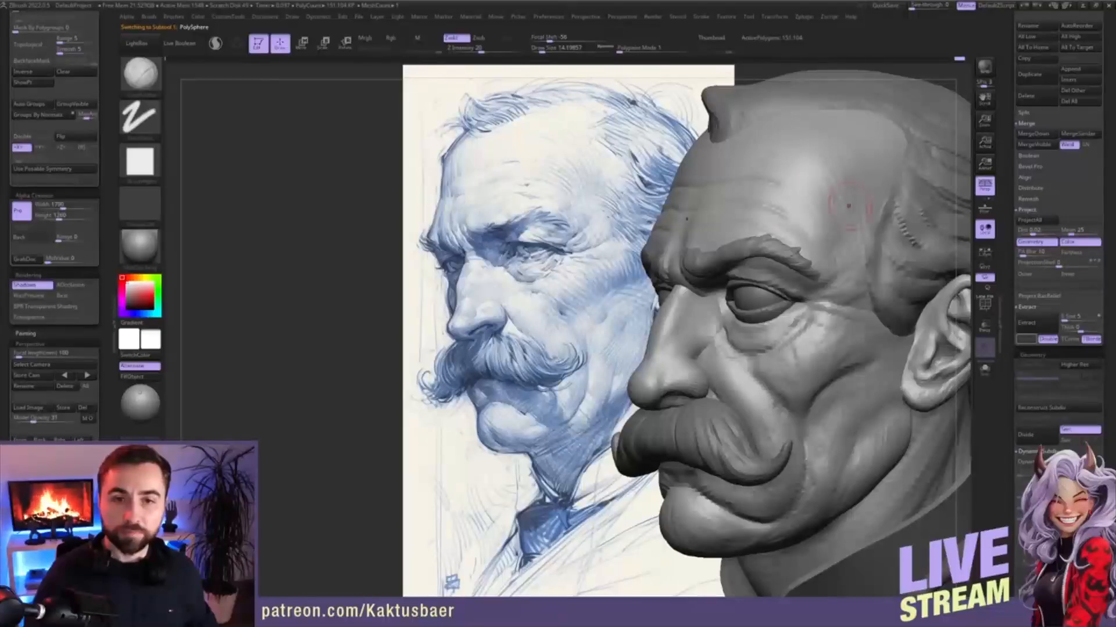
key(s)
drag(847, 187, 850, 187)
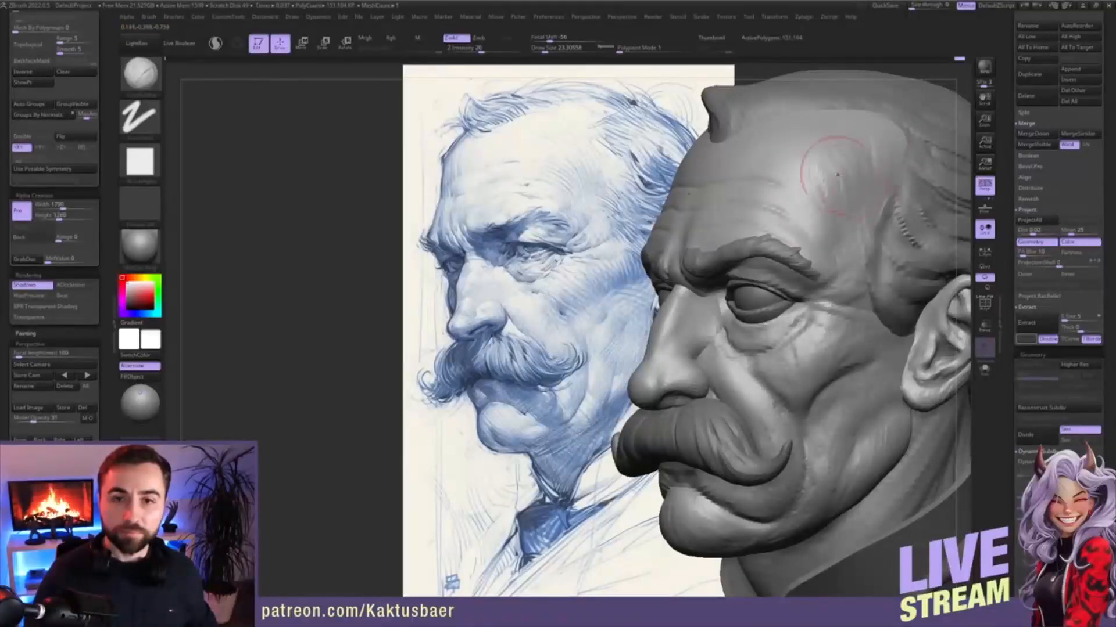
- Sculpt the wrinkles in the middle of the forehead above the brow with ClayBuildup at a draw size of about 10.5
right_drag(800, 166, 801, 181)
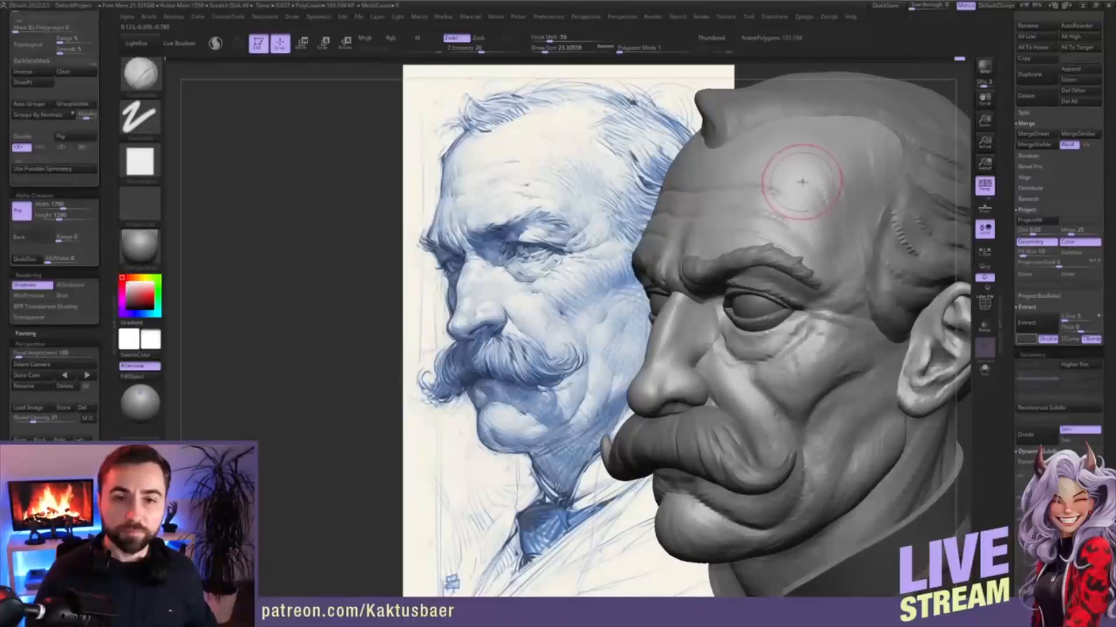
key(s)
drag(760, 189, 752, 187)
right_drag(752, 187, 735, 198)
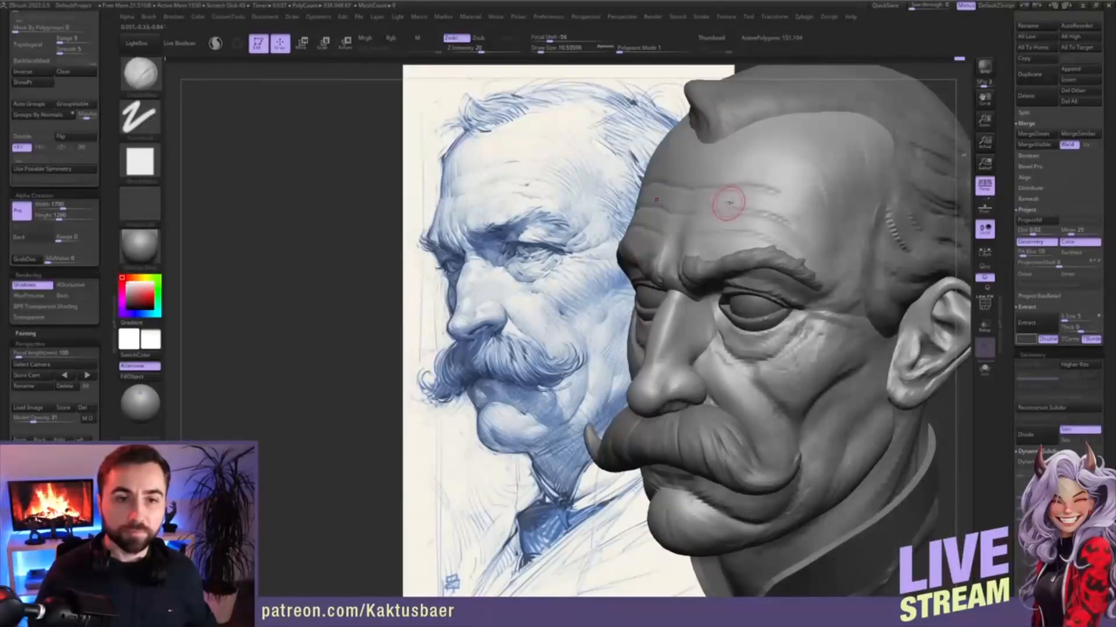
mouse_move(736, 202)
mouse_down()
mouse_move(706, 195)
mouse_move(738, 200)
mouse_up()
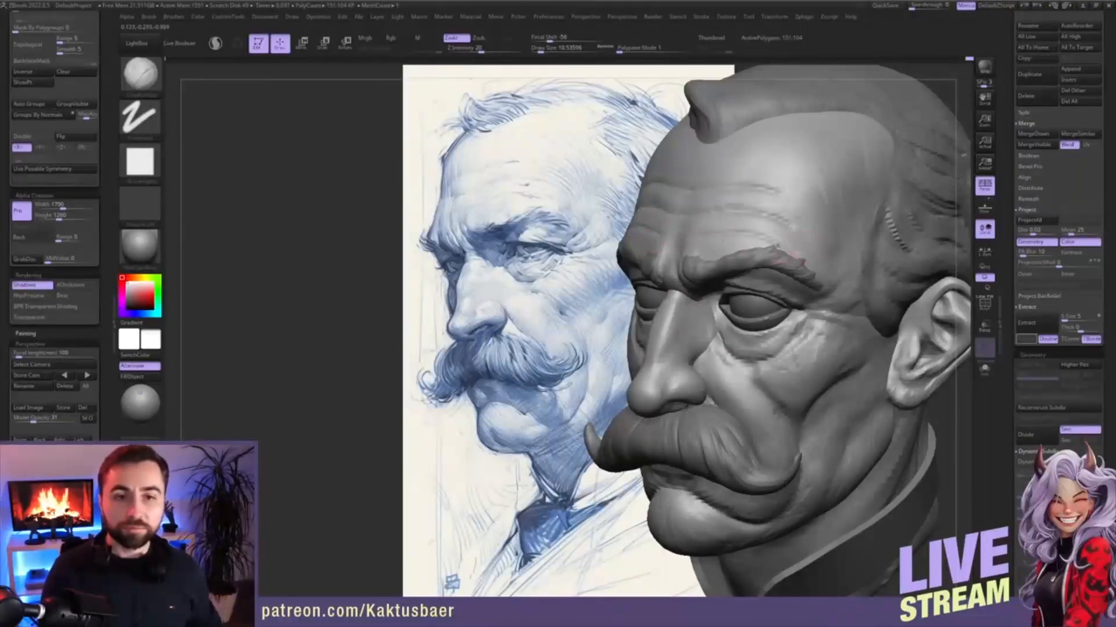
- Try to carve a crease across the upper forehead with DamStandard at a draw size of about 10.5
key(b)
key(d)
key(s)
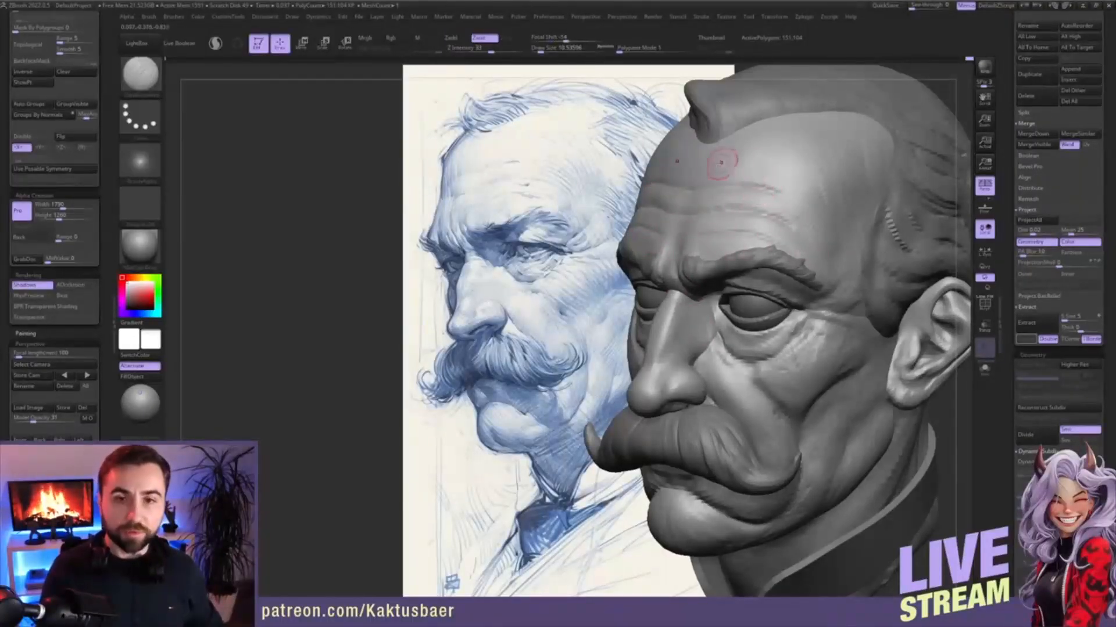
drag(714, 165, 814, 147)
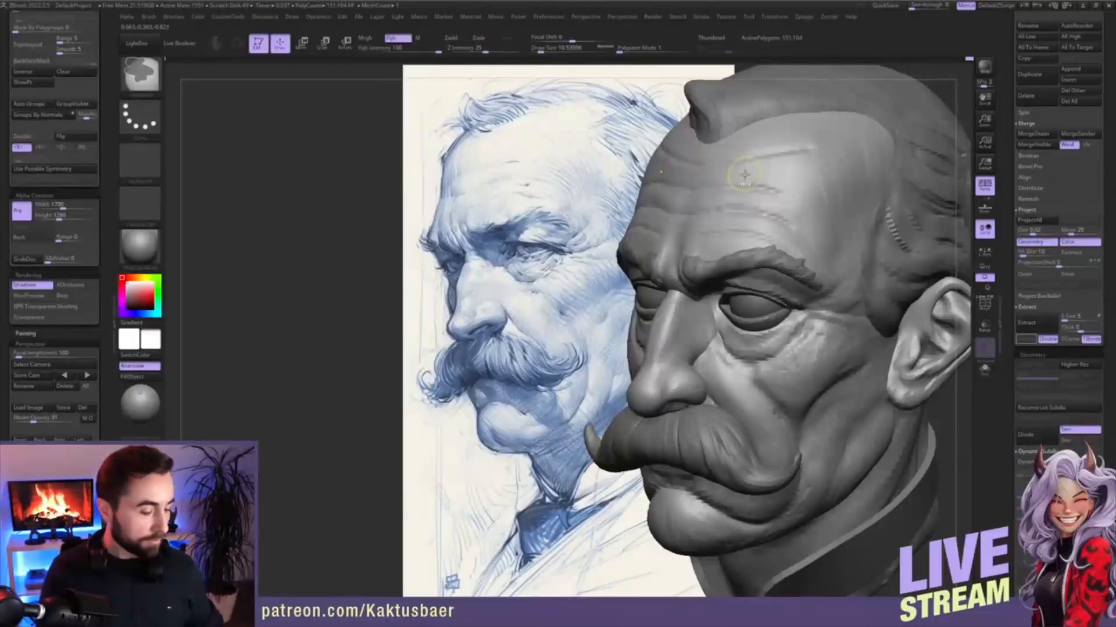
key(ctrl+z)
- Build up the horizontal forehead wrinkles and the area above the brows with ClayBuildup at a draw size of about 10.5
key(b)
key(c)
key(b)
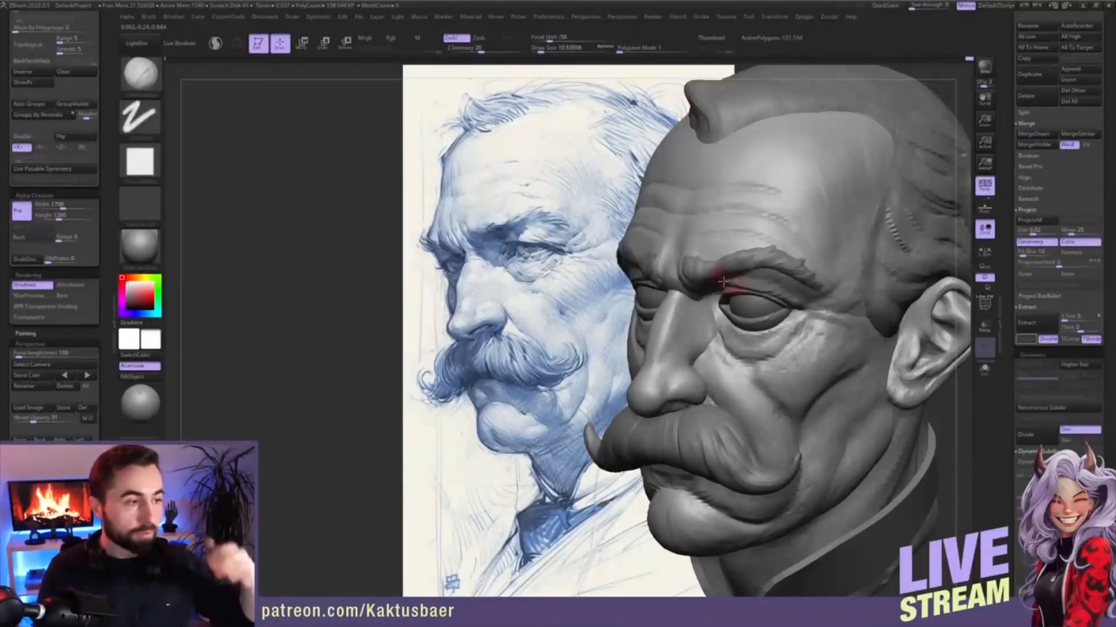
right_drag(735, 224, 755, 224)
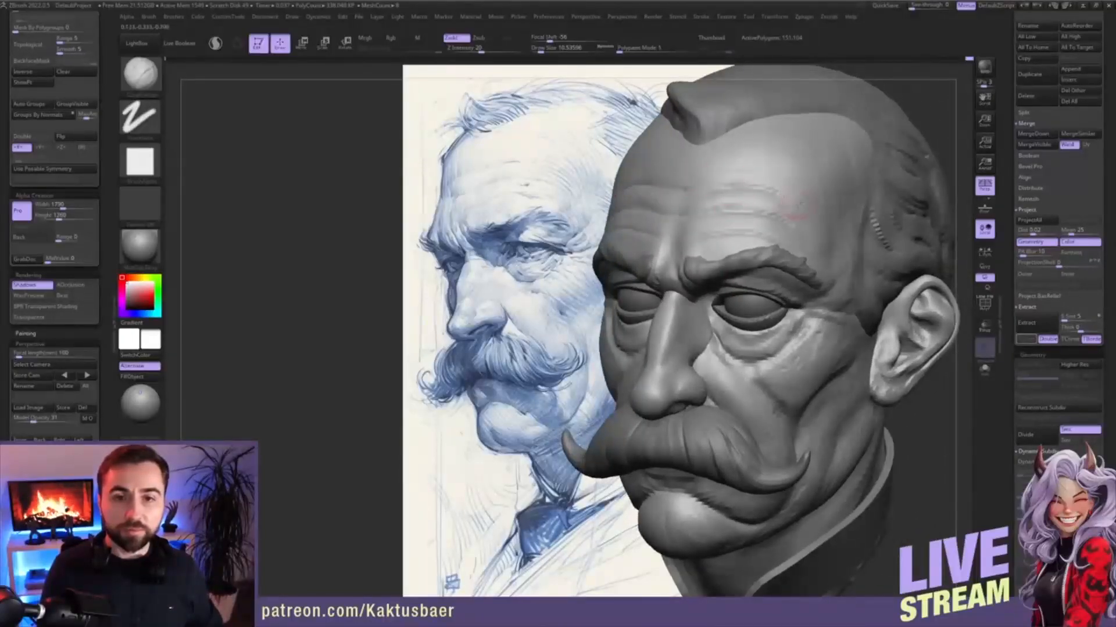
drag(801, 204, 739, 205)
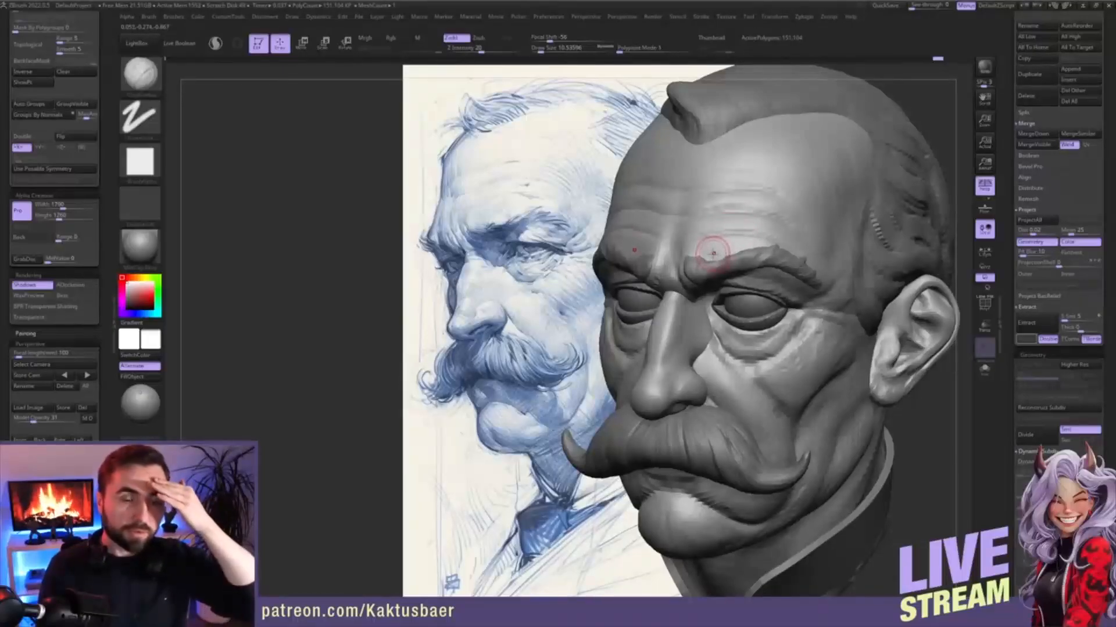
right_drag(736, 233, 732, 229)
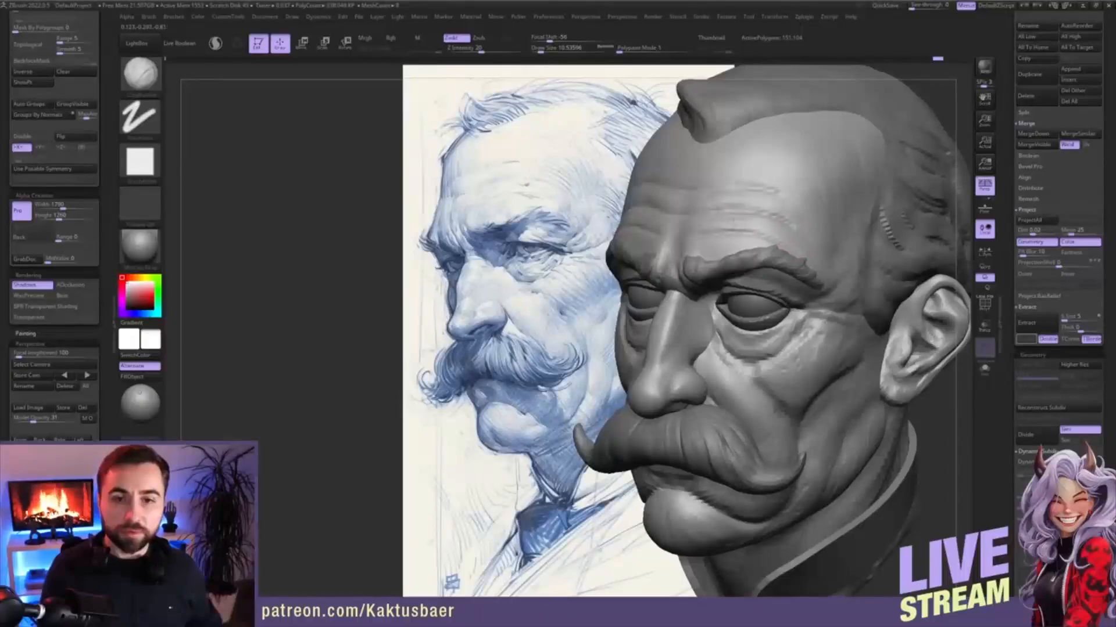
drag(730, 222, 756, 224)
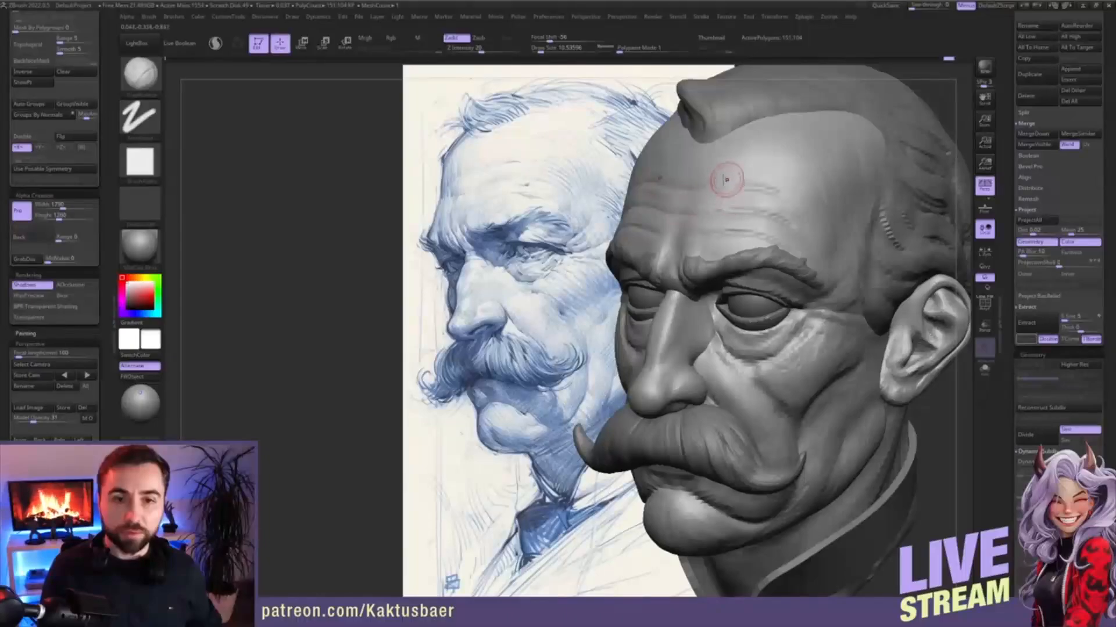
mouse_move(750, 204)
right_down()
mouse_move(737, 196)
mouse_move(760, 204)
mouse_move(724, 246)
right_up()
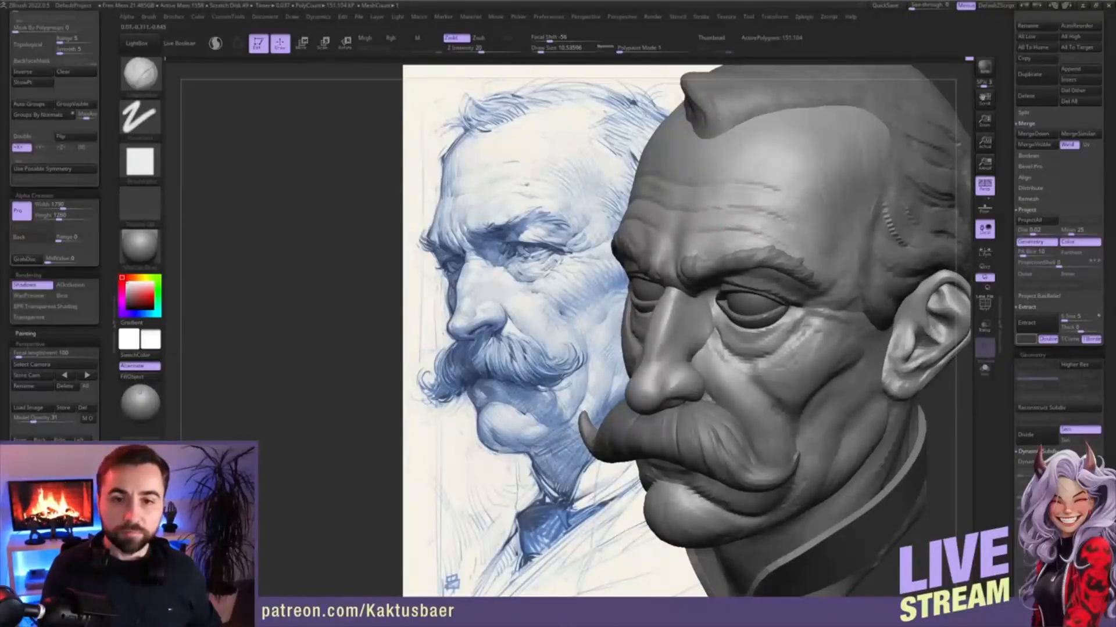
- Mask the whole head except the nose
ctrl+right_drag(811, 249, 755, 233)
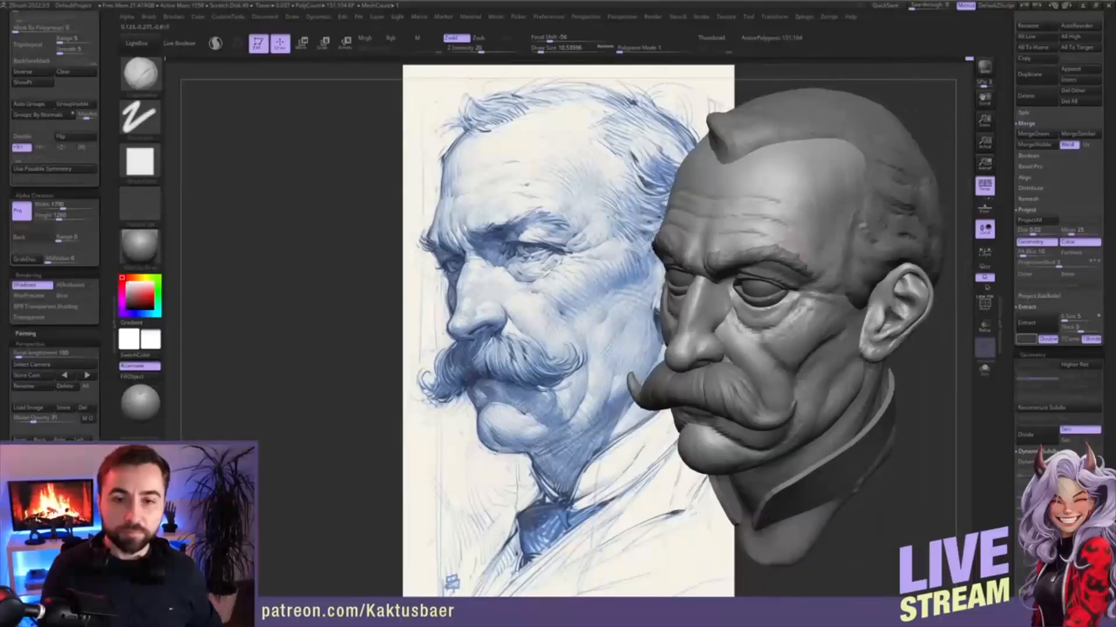
mouse_move(709, 290)
right_down()
mouse_move(776, 314)
mouse_move(802, 305)
right_up()
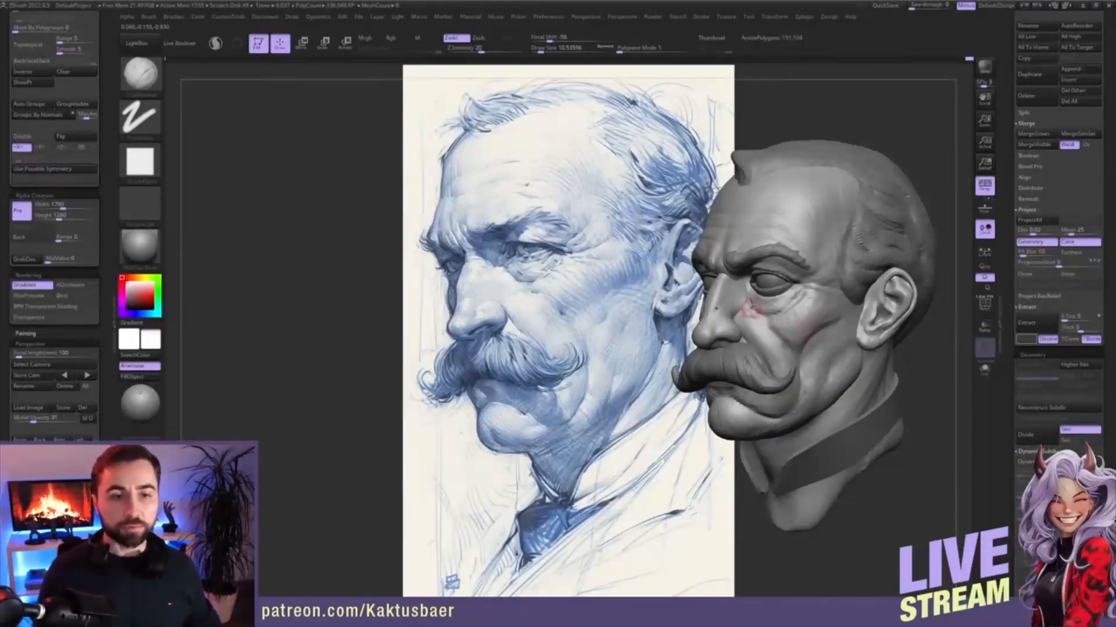
ctrl+right_drag(752, 310, 741, 319)
key(w)
ctrl+click(728, 314)
key(q)
- Adjust the unmasked nose with the Move brush at a draw size of about 18.5 and clear the mask
key(b)
key(m)
key(v)
key(s)
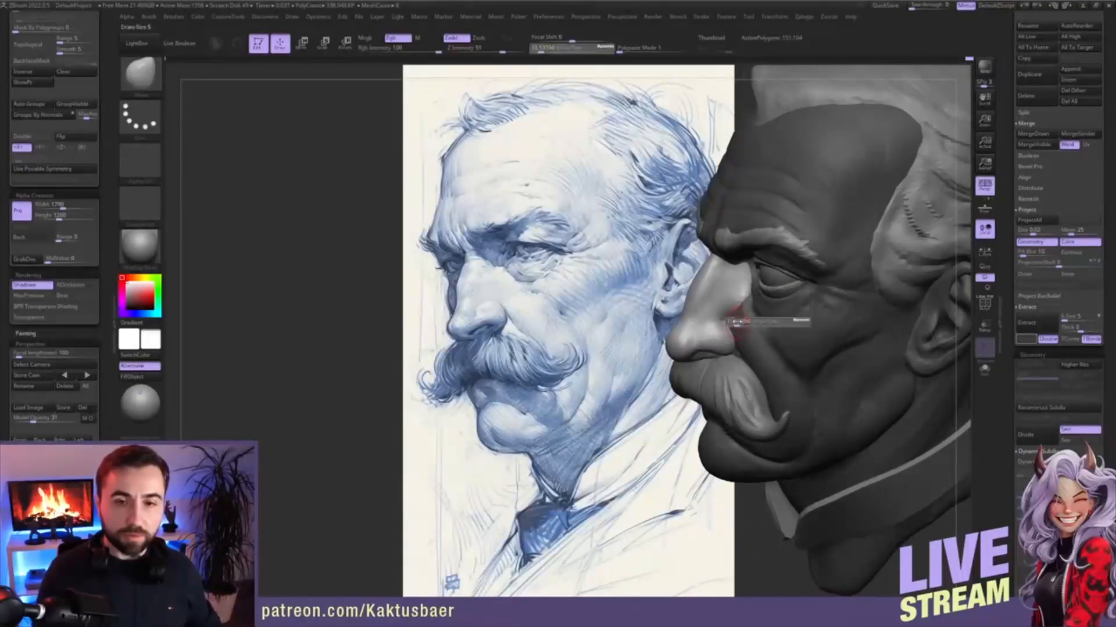
drag(740, 319, 745, 319)
mouse_move(744, 309)
right_down()
mouse_move(745, 321)
mouse_move(746, 278)
mouse_move(843, 317)
right_up()
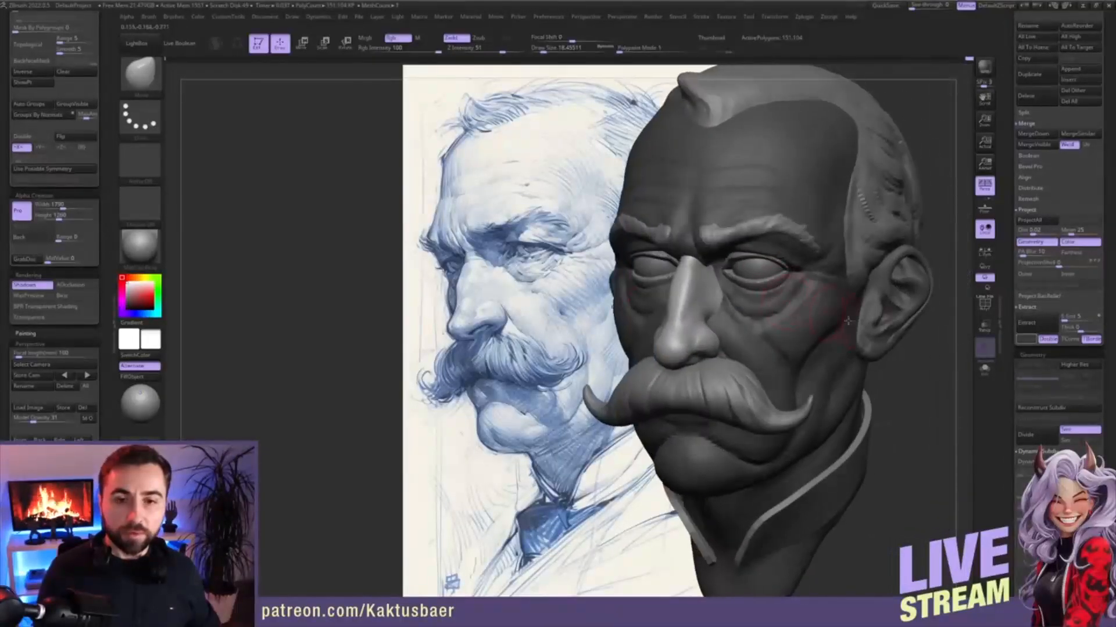
ctrl+drag(933, 355, 883, 417)
- Refine the folds below the eye with ClayBuildup and DamStandard at a draw size of about 7.5
mouse_move(826, 365)
ctrl+right_down()
mouse_move(824, 349)
mouse_move(795, 334)
ctrl+right_up()
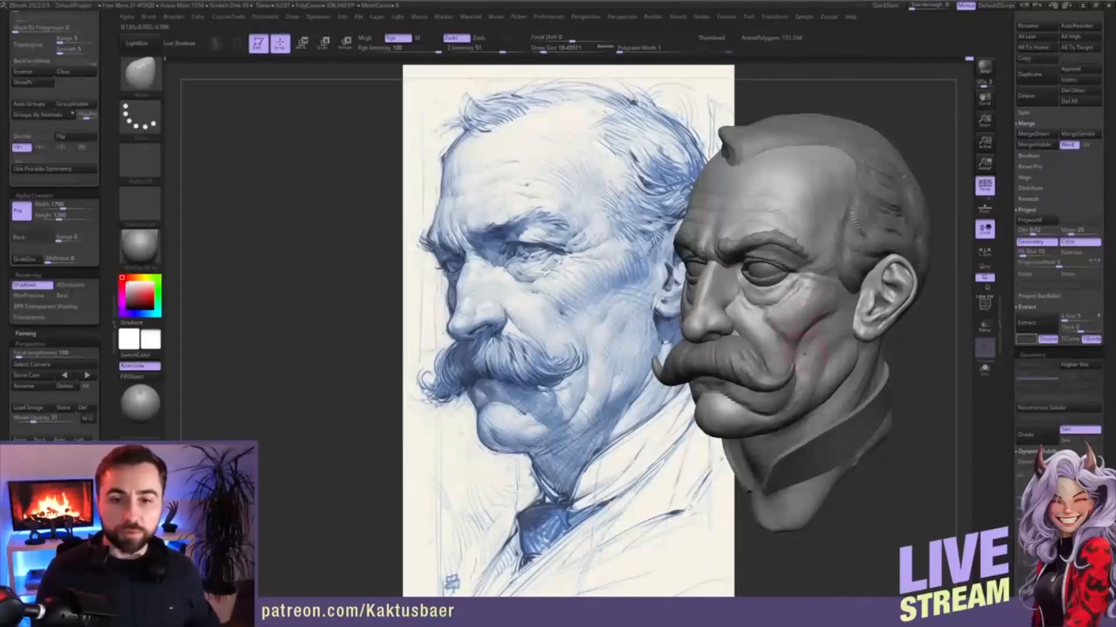
ctrl+right_drag(798, 321, 794, 337)
key(s)
drag(789, 306, 783, 305)
key(2)
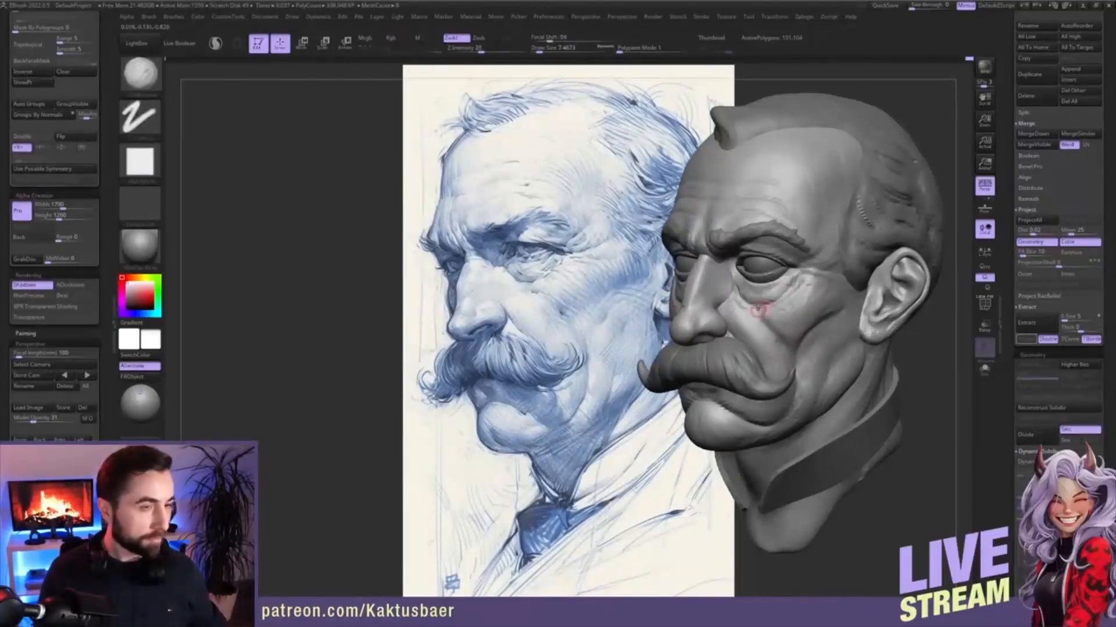
key(3)
mouse_move(755, 304)
right_down()
mouse_move(766, 302)
mouse_move(768, 335)
right_up()
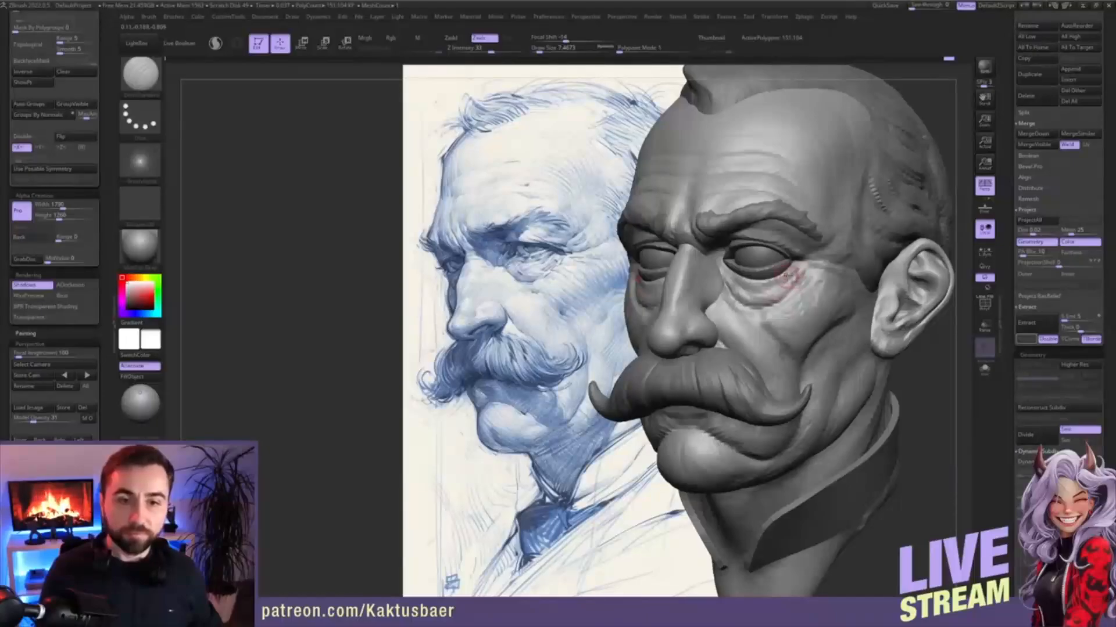
- Select the upper eyelid and sculpt its rim from the inner to the outer corner at a draw size of about 10.5
ctrl+right_drag(787, 270, 789, 334)
alt+click(748, 253)
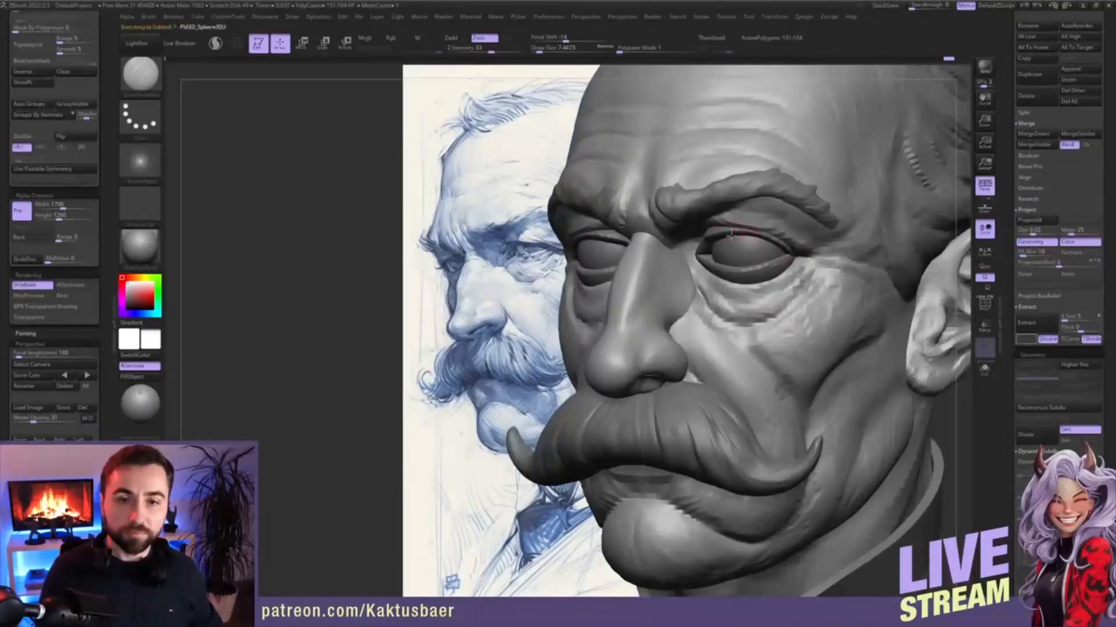
alt+right_drag(749, 254, 877, 280)
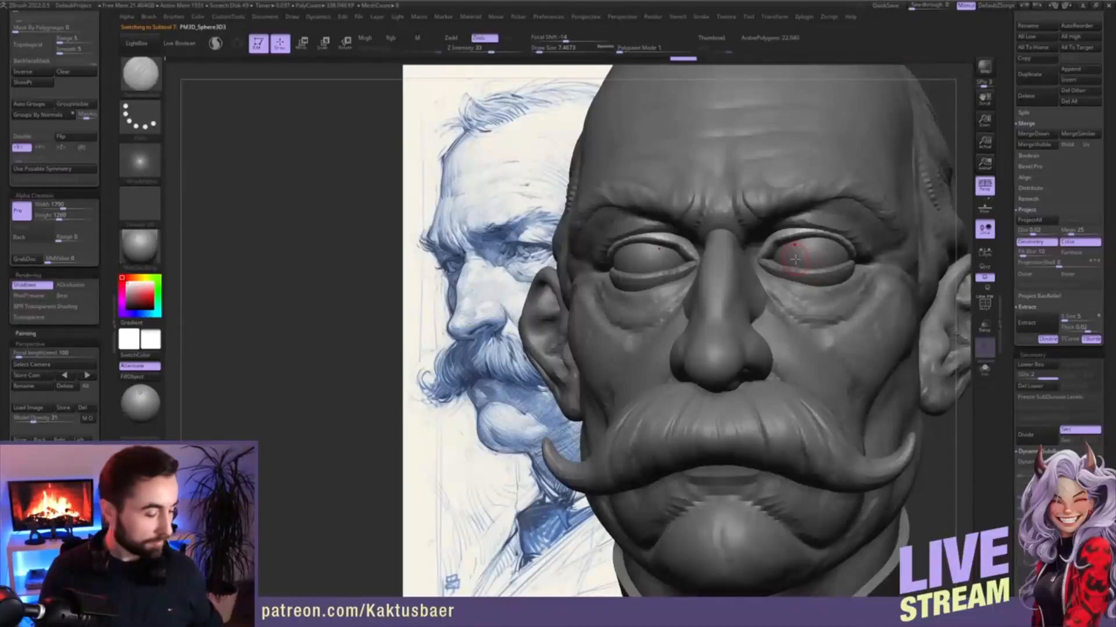
key(b)
click(825, 314)
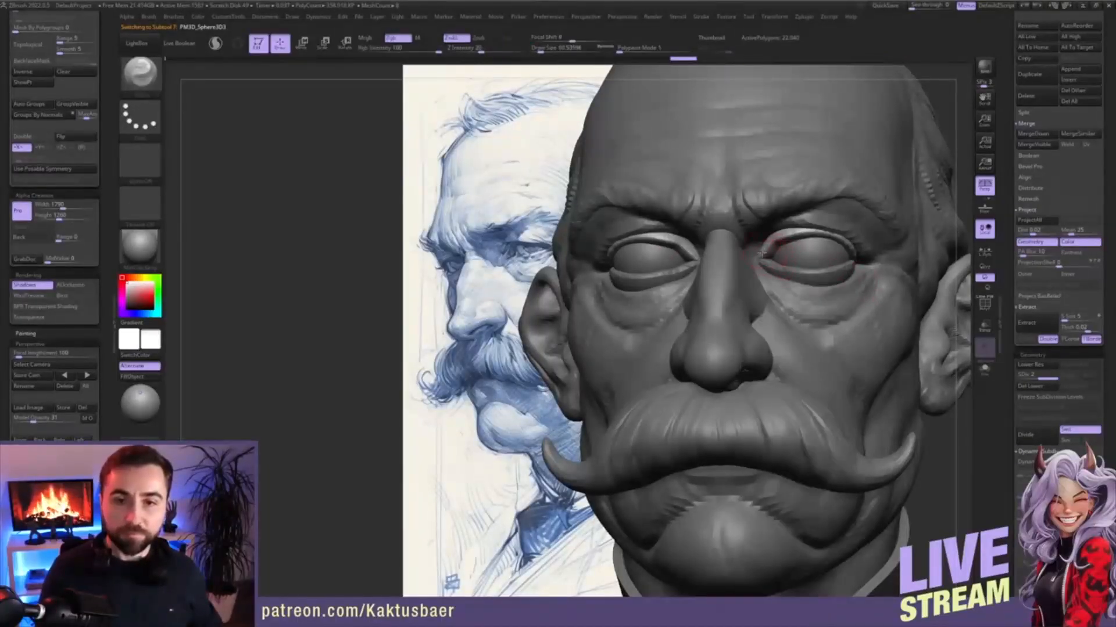
mouse_move(782, 240)
mouse_down()
mouse_move(813, 233)
mouse_move(782, 239)
mouse_up()
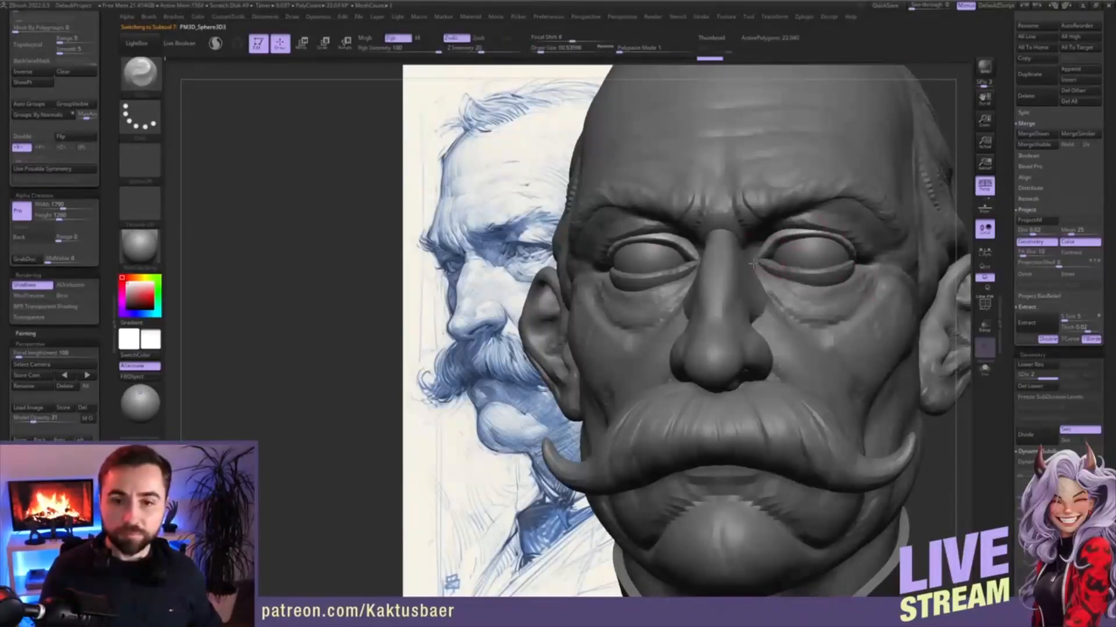
drag(855, 255, 853, 256)
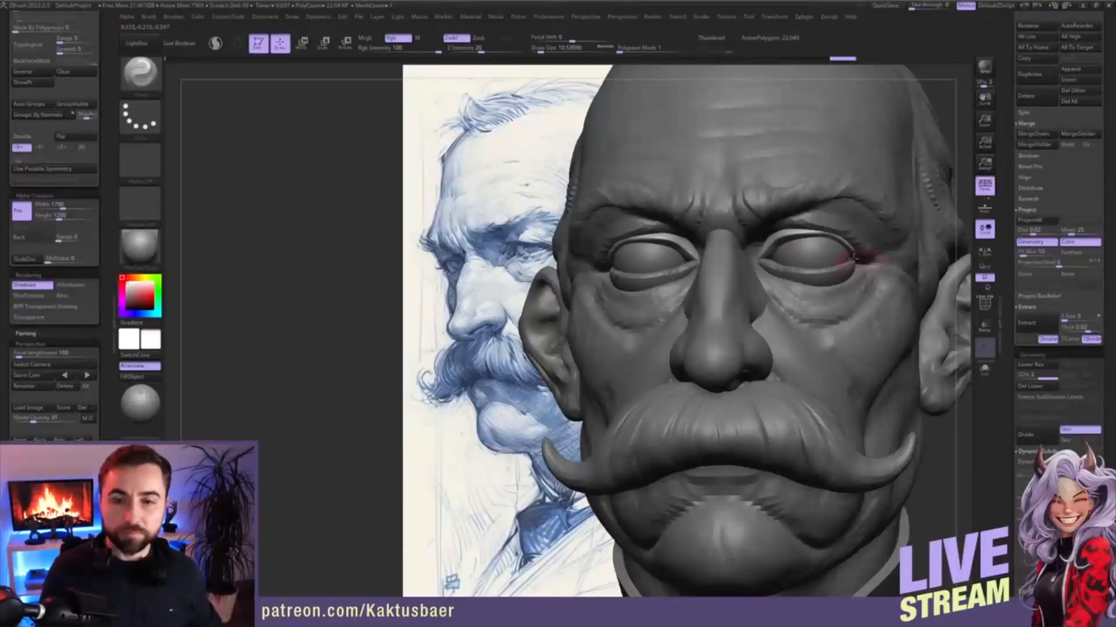
- Select the lower eyelid and sculpt along its rim at a draw size of about 10.5
alt+click(828, 275)
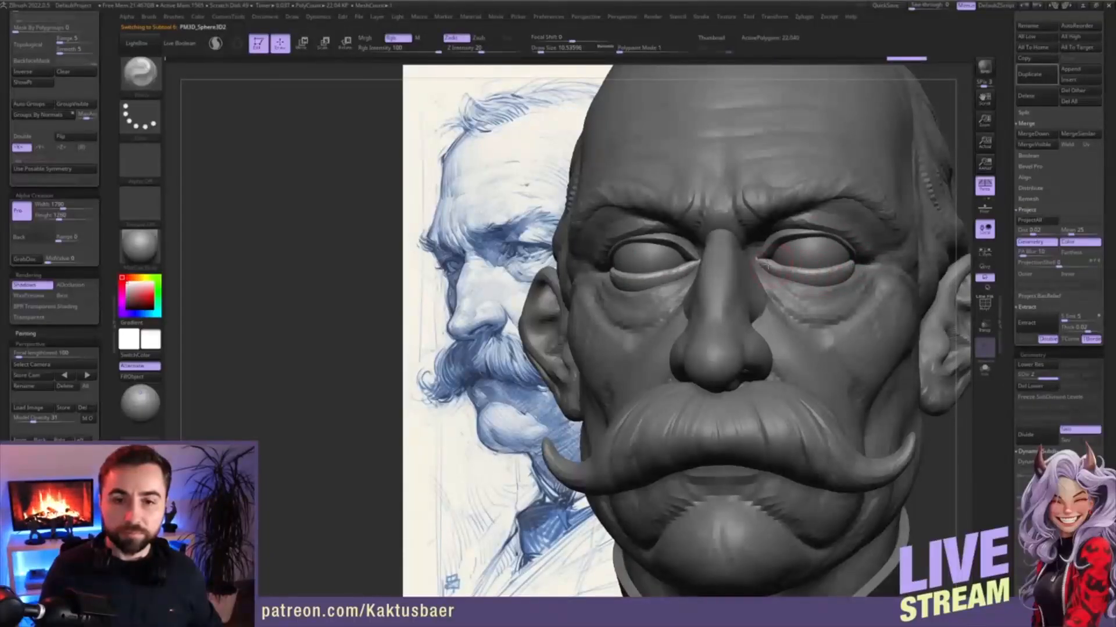
drag(762, 263, 850, 270)
right_drag(805, 271, 861, 262)
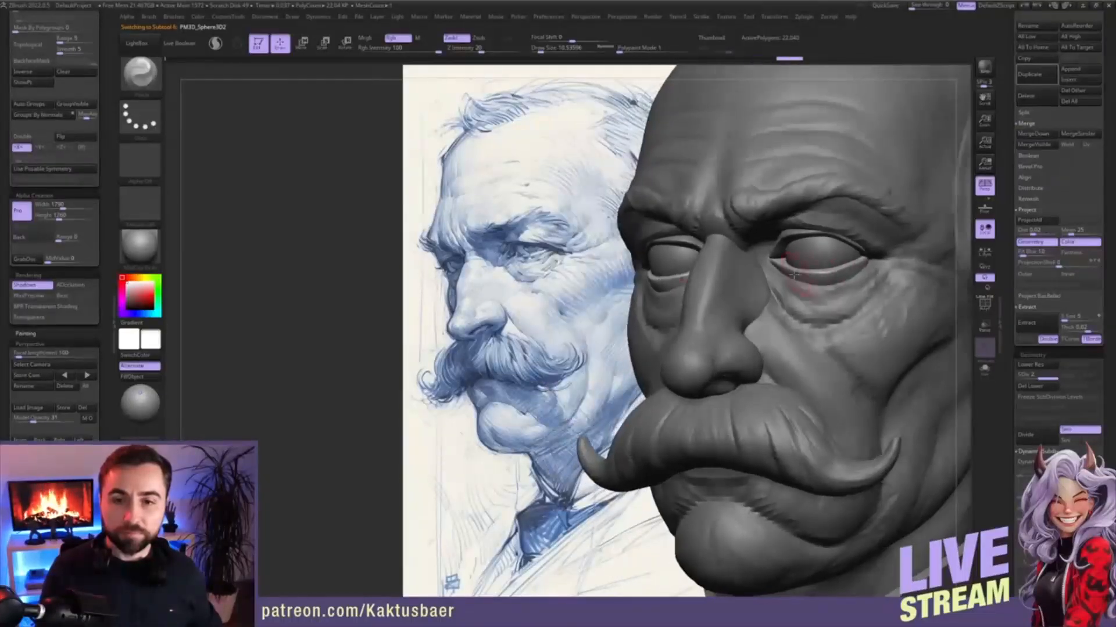
drag(852, 267, 820, 277)
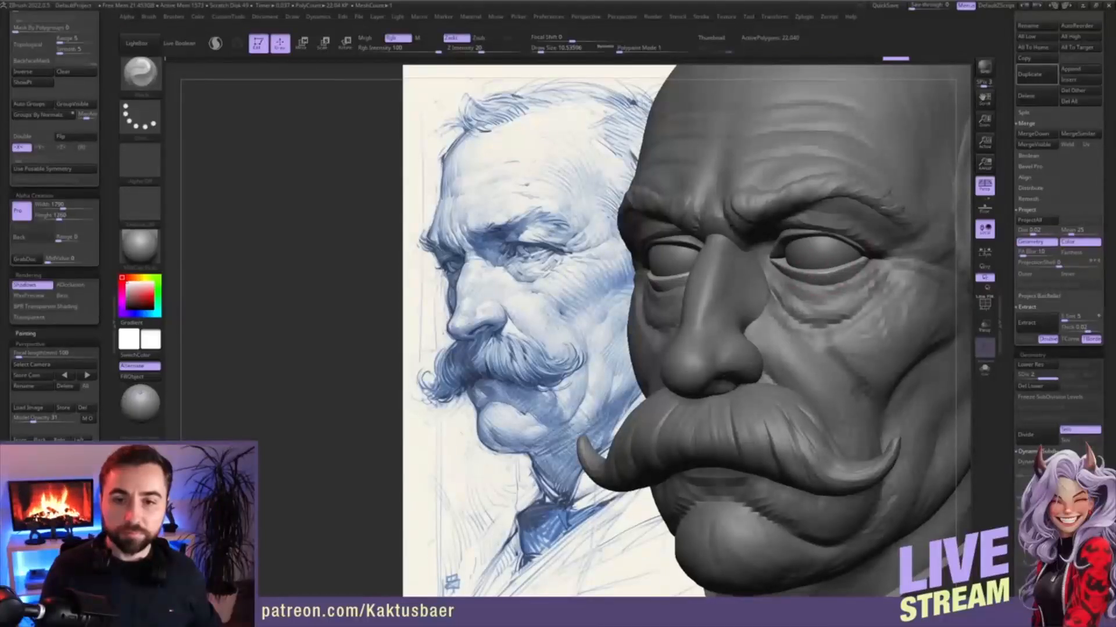
drag(850, 280, 812, 281)
mouse_move(812, 279)
right_down()
mouse_move(869, 271)
mouse_move(817, 306)
right_up()
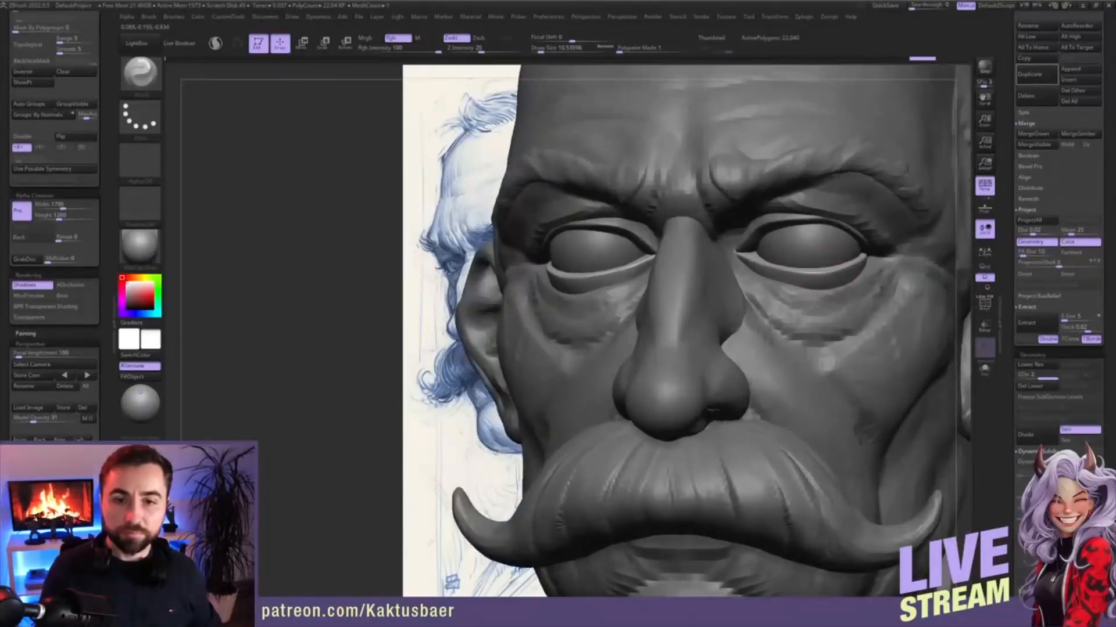
- Reshape the lower eyelid from the inner corner along its rim with the Move brush at draw sizes between about 10.5 and 28.7
mouse_move(819, 250)
right_down()
mouse_move(734, 279)
mouse_move(763, 268)
mouse_move(754, 259)
right_up()
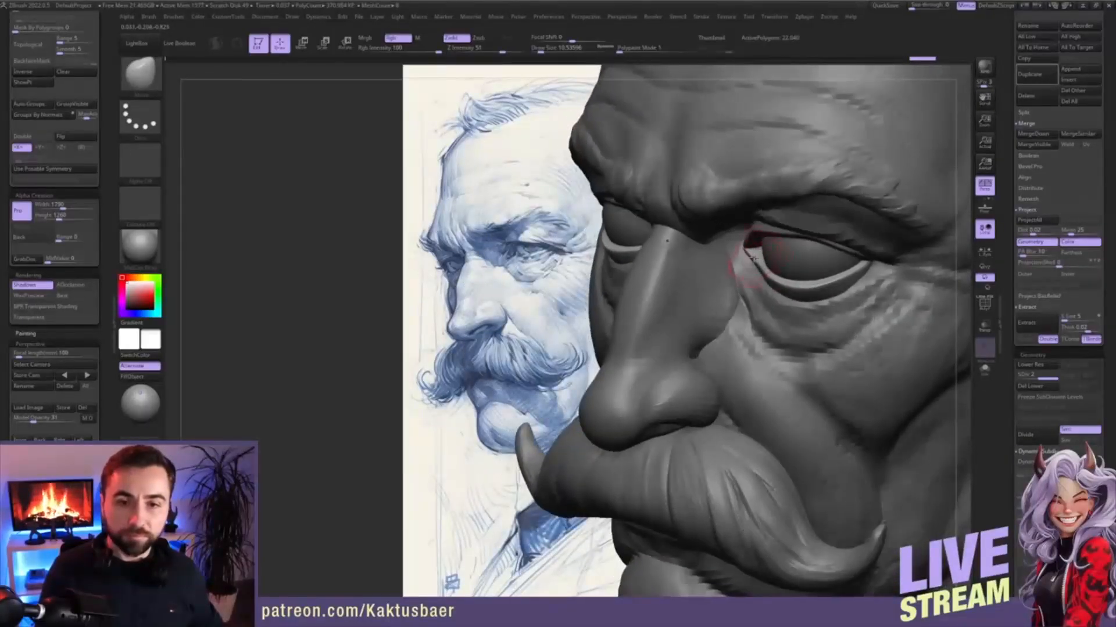
drag(754, 258, 754, 265)
right_drag(768, 271, 834, 275)
key(s)
drag(801, 275, 845, 279)
right_drag(845, 278, 768, 275)
key(s)
drag(805, 286, 810, 287)
right_drag(806, 291, 782, 289)
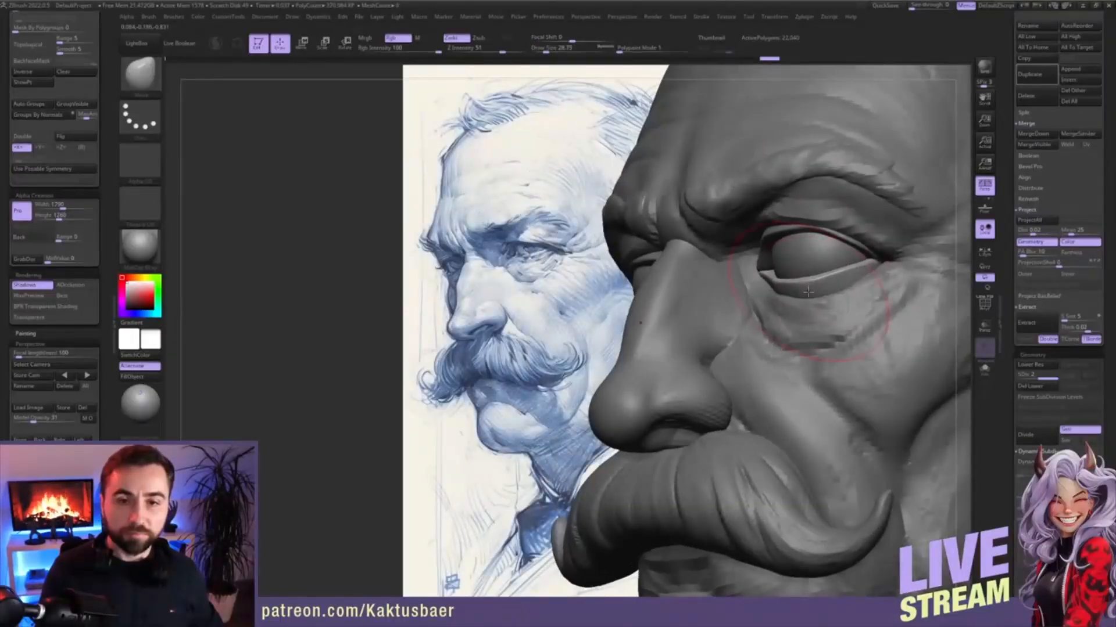
drag(807, 290, 811, 280)
- Select the upper eyelid and reshape its curve toward both corners with the Move brush at draw sizes between about 13 and 20
key(s)
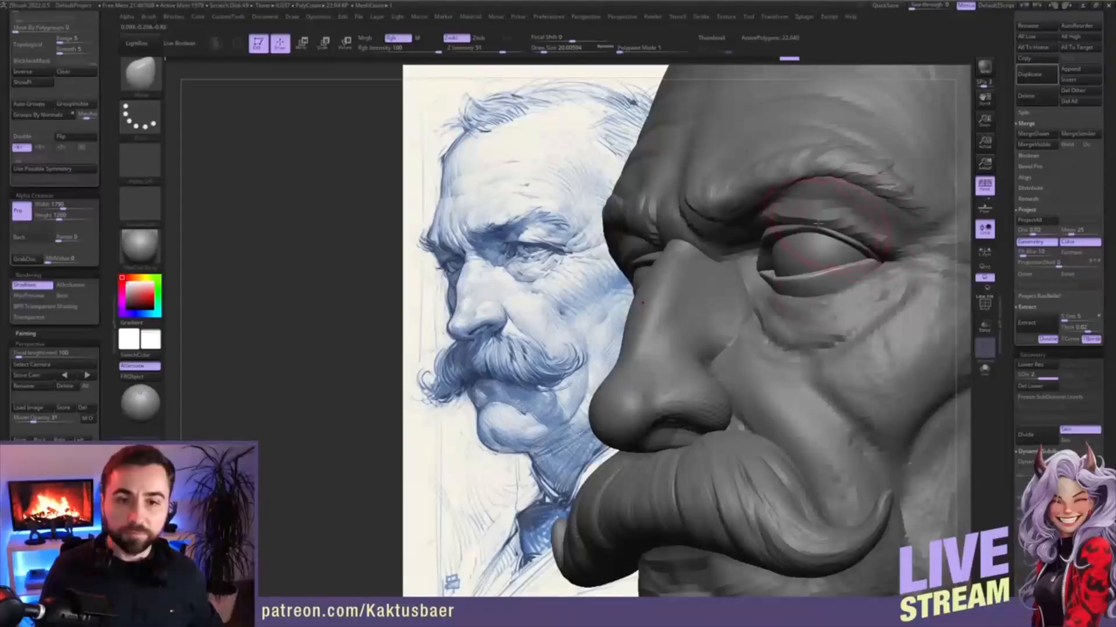
alt+click(789, 232)
right_drag(791, 235, 800, 206)
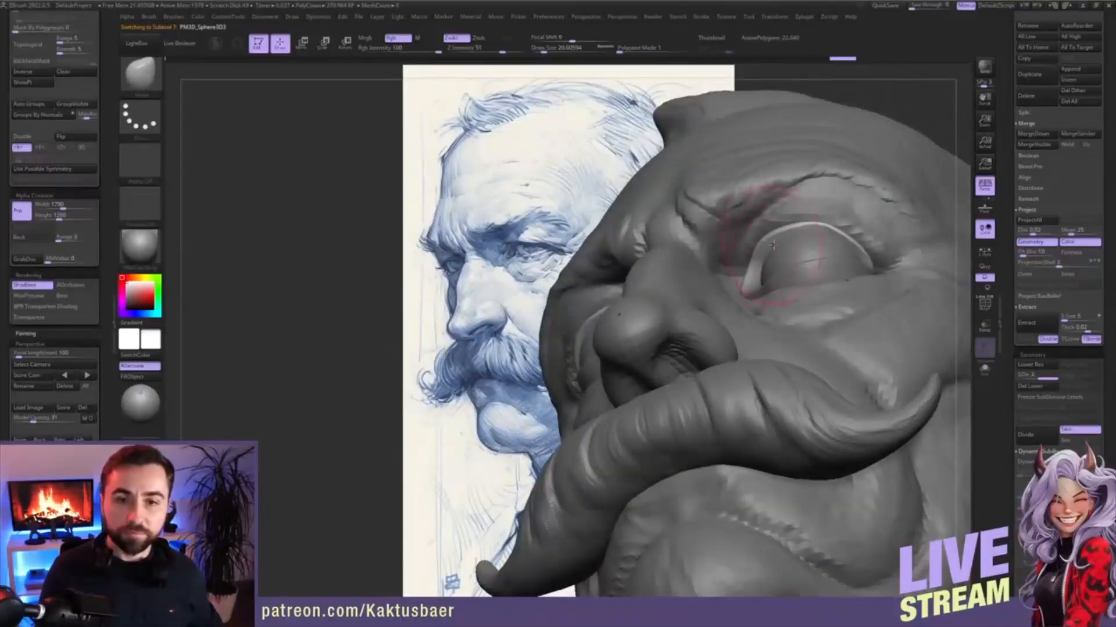
key(s)
drag(814, 233, 762, 241)
key(s)
right_drag(846, 280, 822, 232)
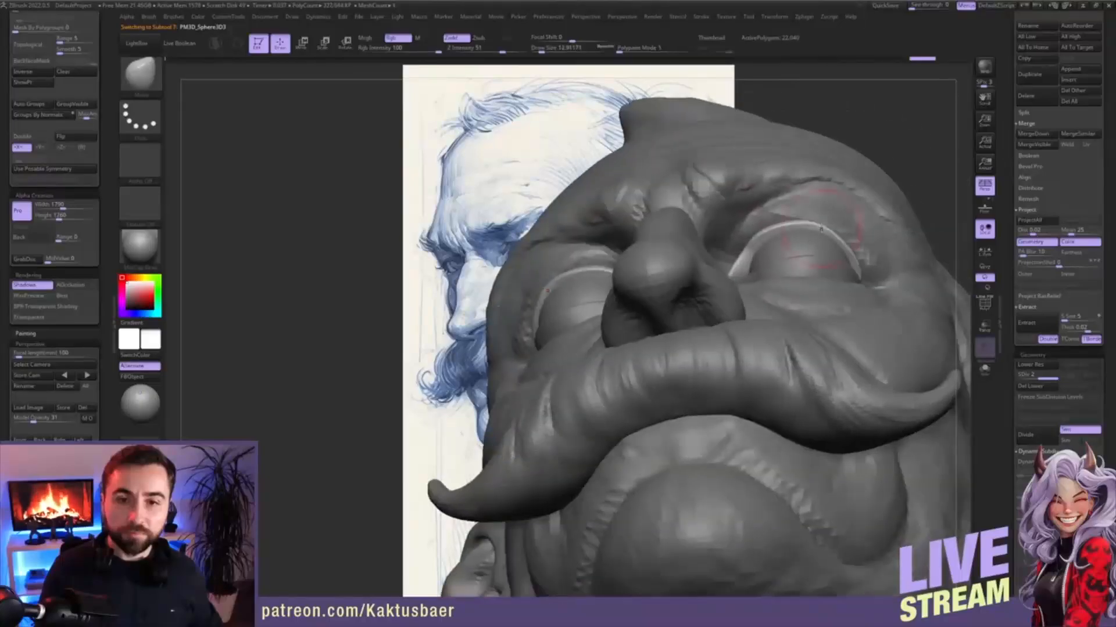
key(s)
drag(839, 241, 860, 264)
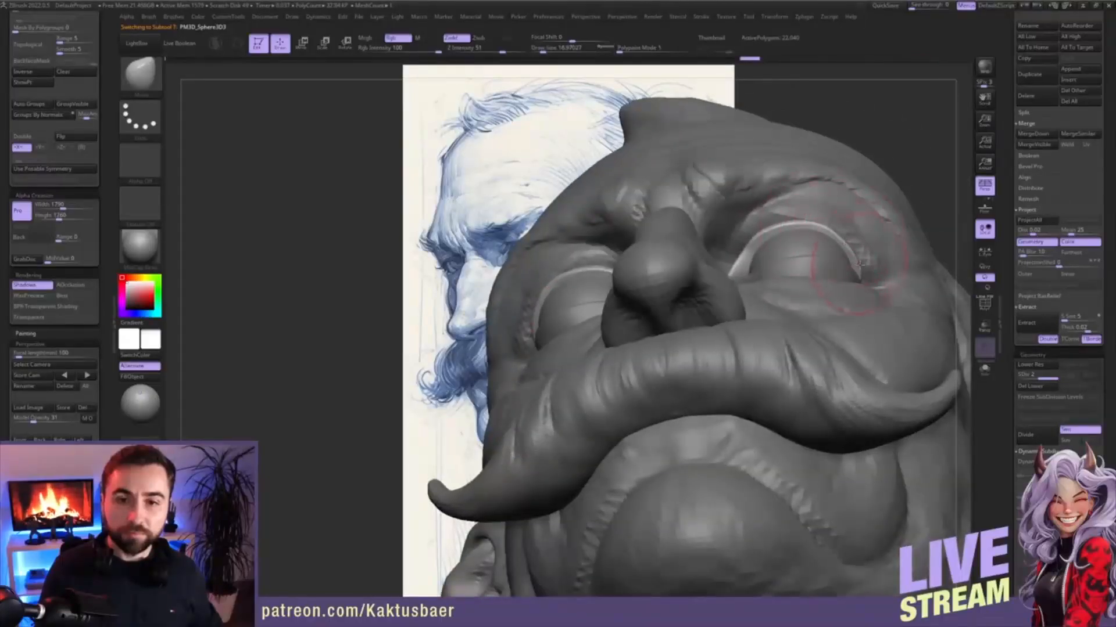
mouse_move(861, 283)
right_down()
mouse_move(816, 309)
mouse_move(869, 289)
right_up()
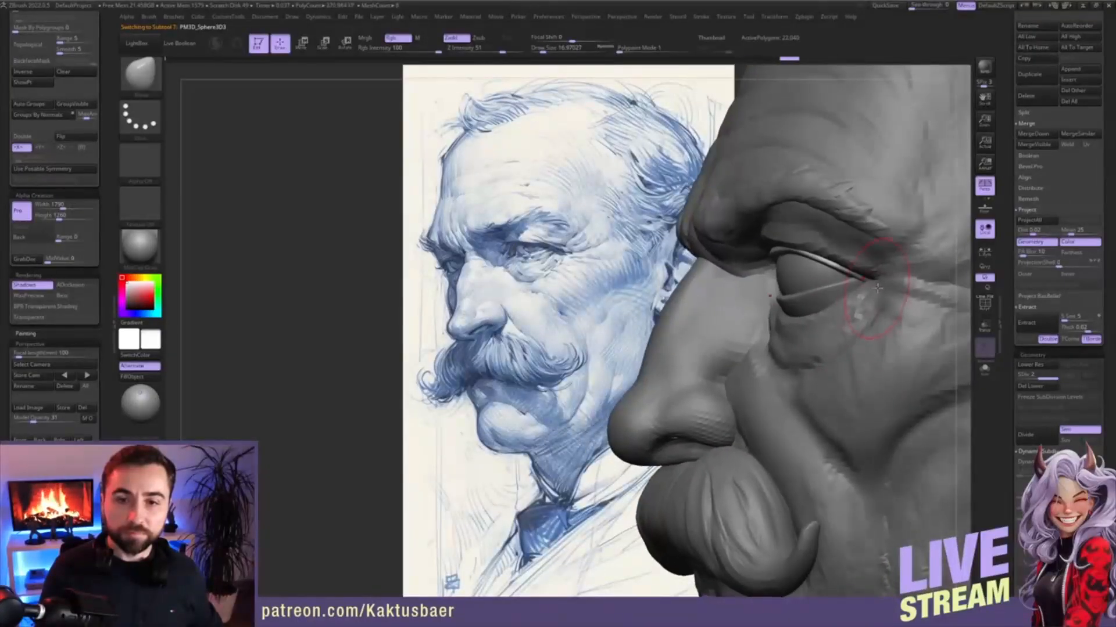
drag(878, 290, 877, 287)
right_drag(875, 287, 898, 284)
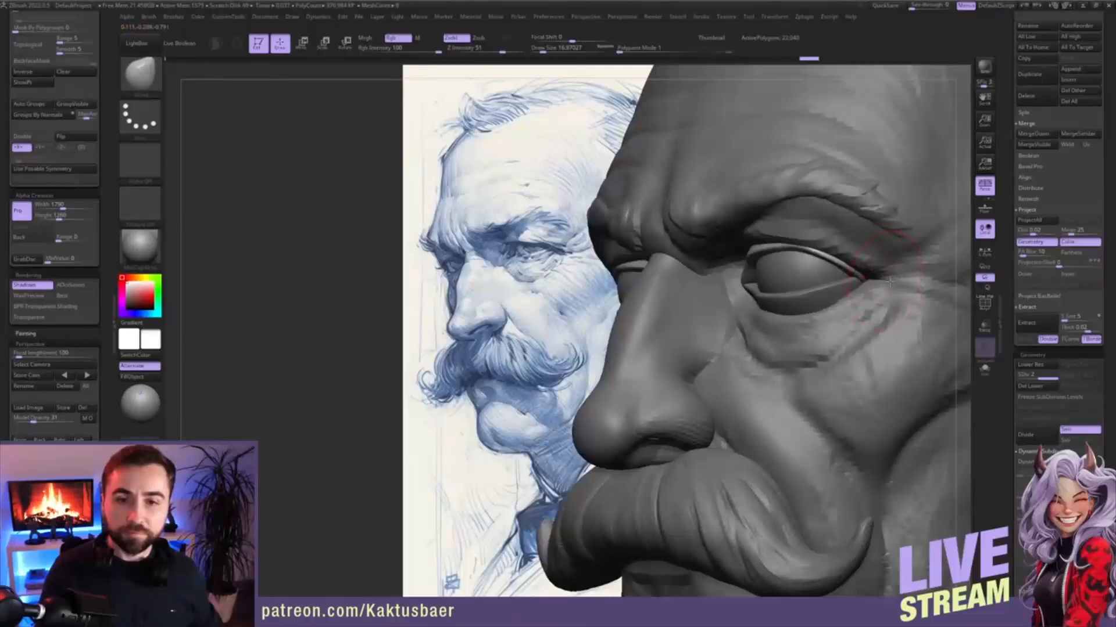
mouse_move(895, 326)
right_down()
mouse_move(898, 283)
mouse_move(877, 293)
right_up()
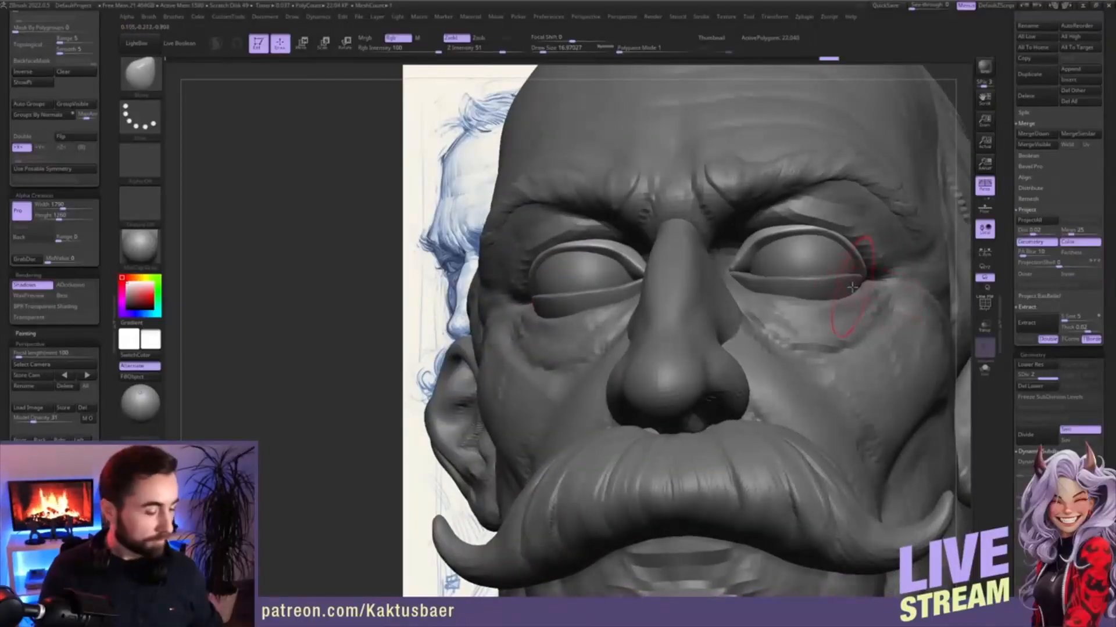
- Switch from the Move brush to a sculpting brush and refine the outer corner of the upper eyelid at a draw size of about 5.75
key(b)
click(879, 320)
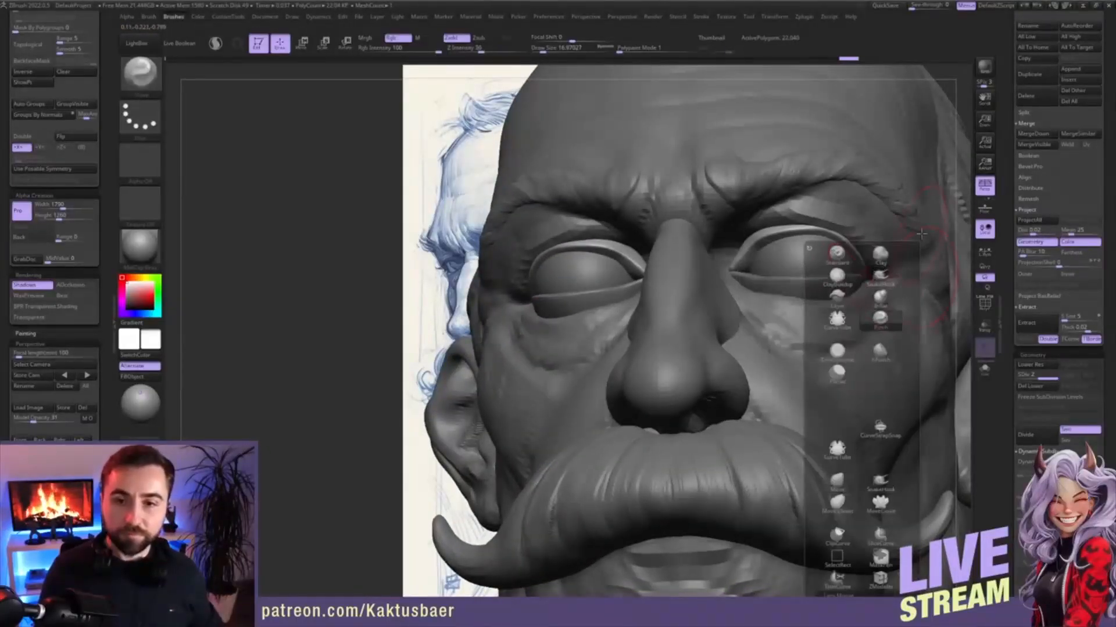
key(bracketleft)
right_drag(863, 244, 818, 244)
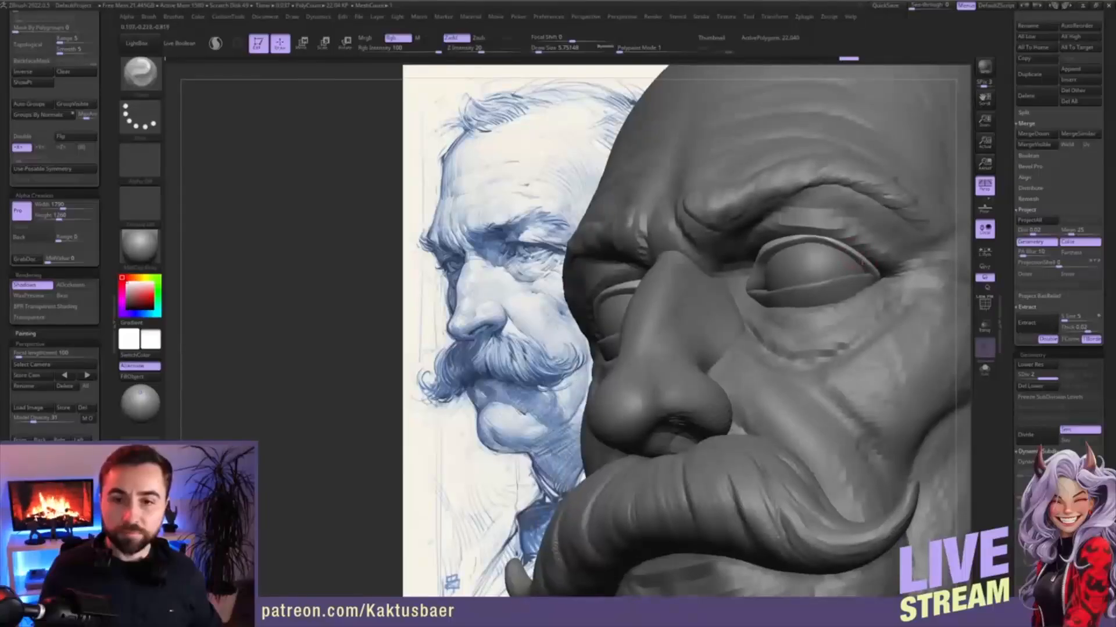
drag(869, 266, 875, 272)
- Adjust the upper eyelid's arch and its inner corner with the Move brush, reducing the draw size from about 18.5 to 9.4
right_drag(875, 272, 805, 269)
key(b)
key(m)
key(v)
key(bracketright)
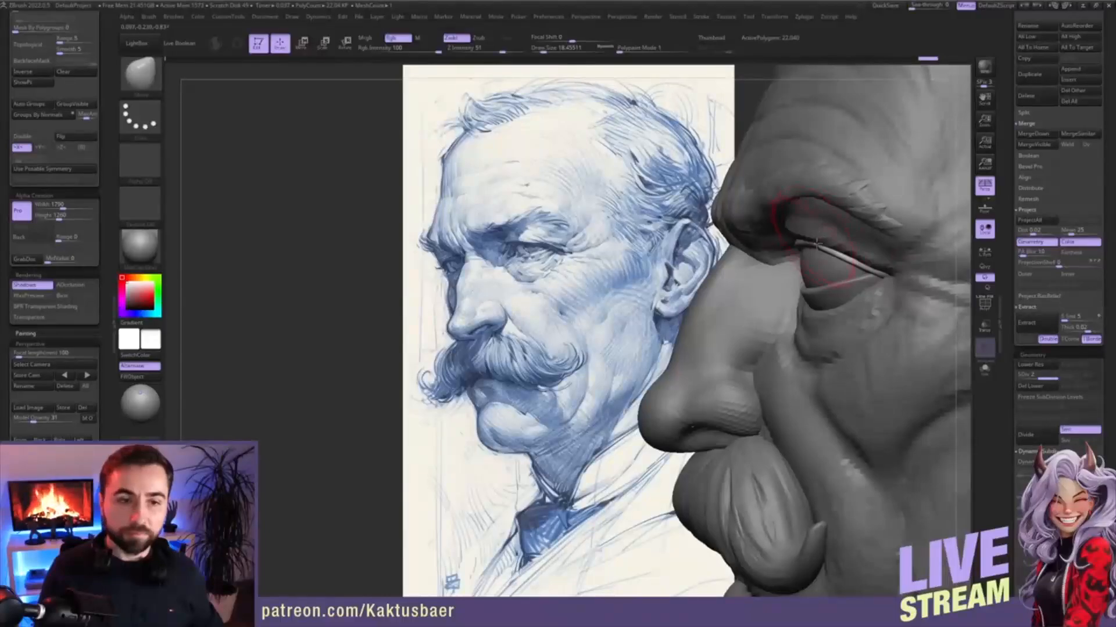
right_drag(805, 236, 867, 238)
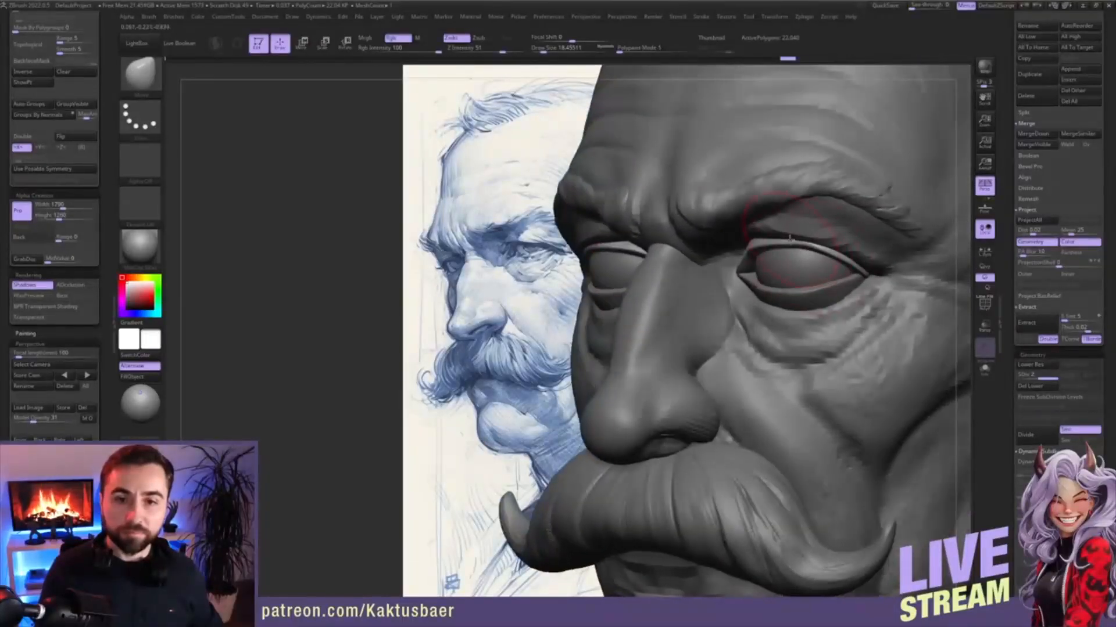
drag(792, 239, 814, 236)
right_drag(814, 236, 761, 258)
drag(761, 258, 717, 274)
key(bracketleft)
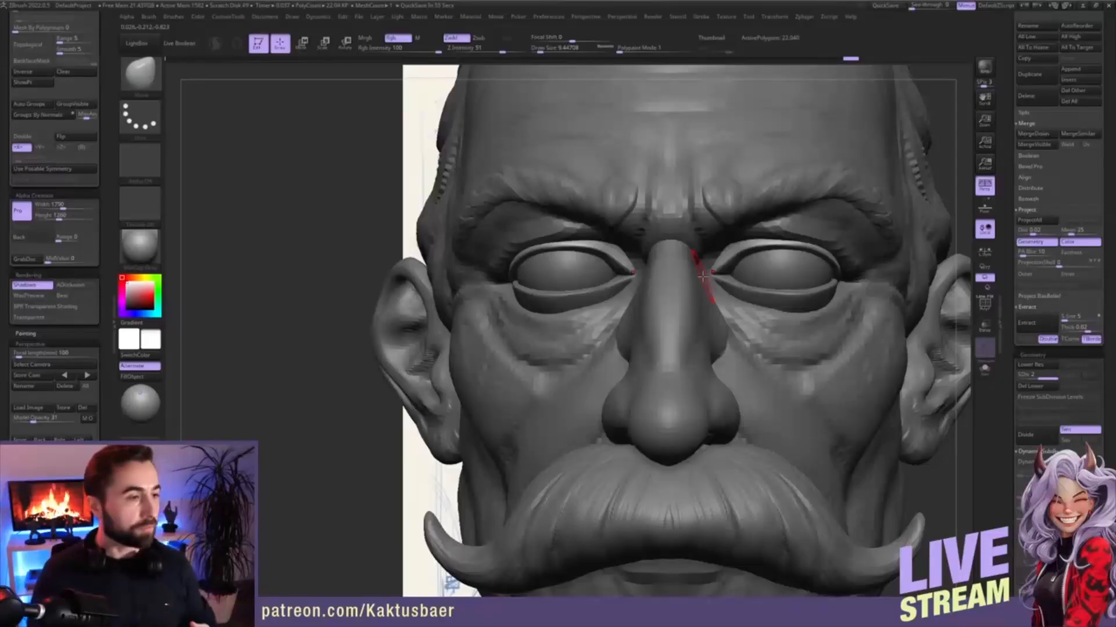
right_drag(802, 325, 712, 329)
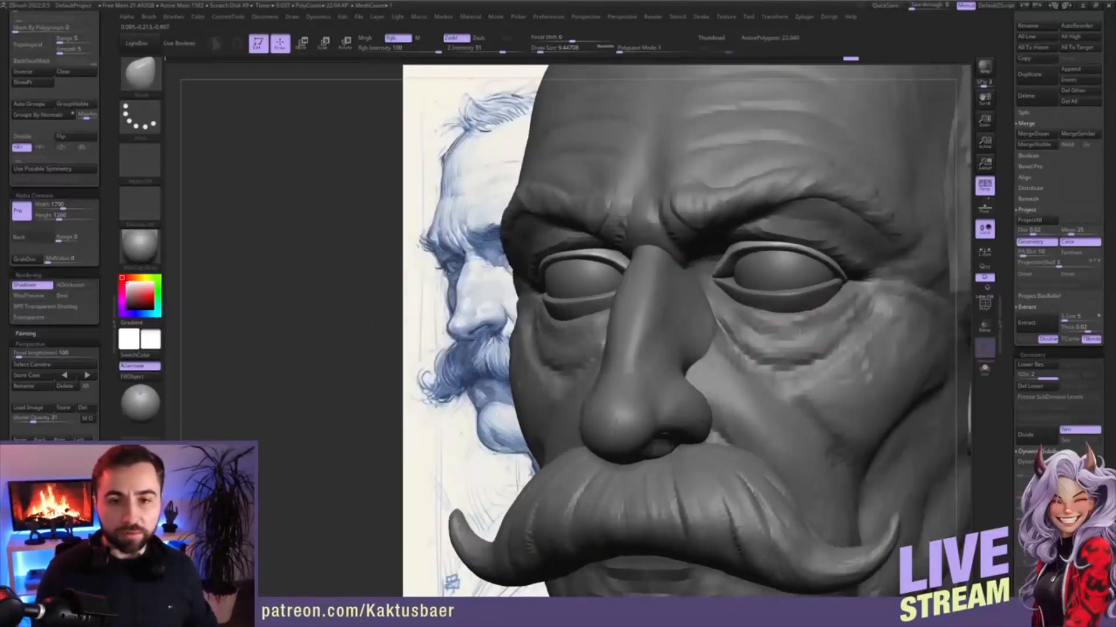
mouse_move(828, 377)
ctrl+right_down()
mouse_move(834, 319)
mouse_move(784, 321)
mouse_move(776, 309)
mouse_move(776, 328)
ctrl+right_up()
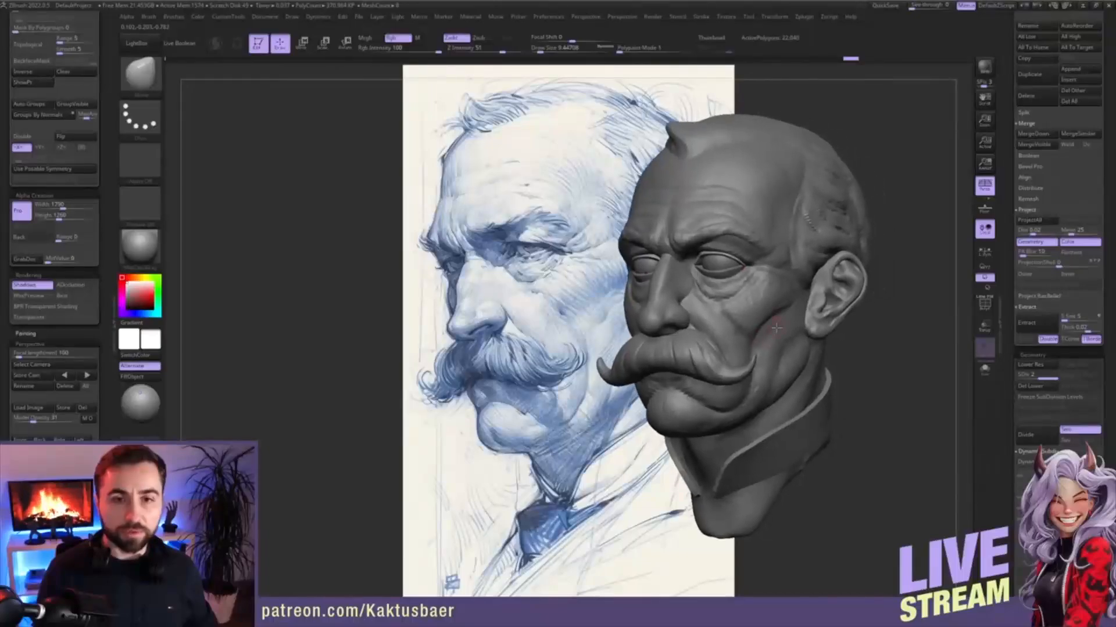
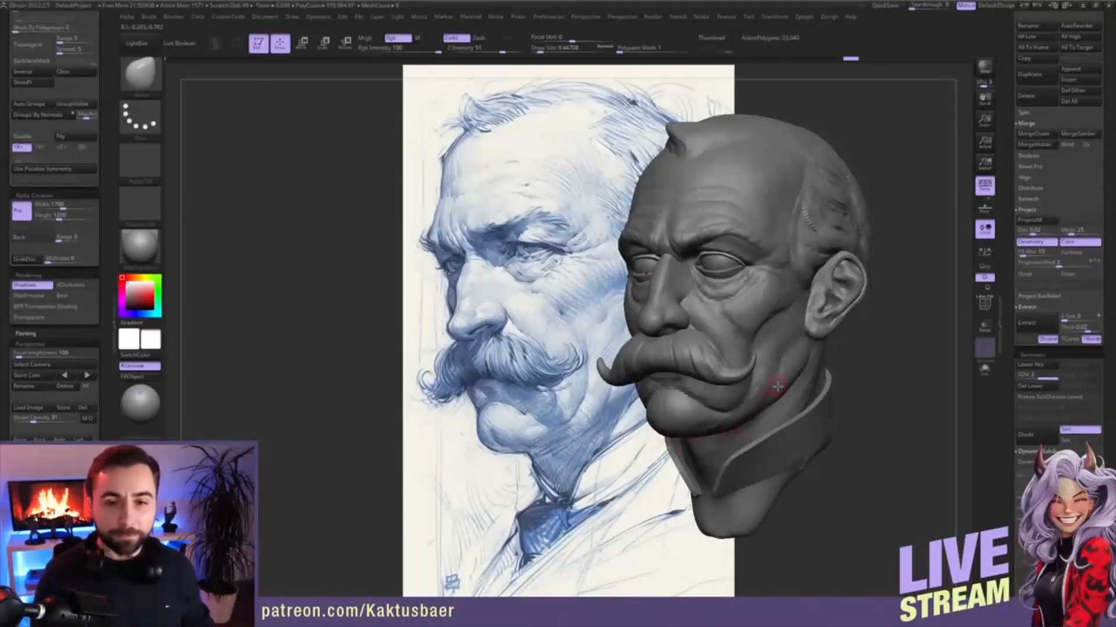
- Select the head and adjust the area below the eye with the Move brush at a draw size of about 25
right_drag(760, 342, 742, 355)
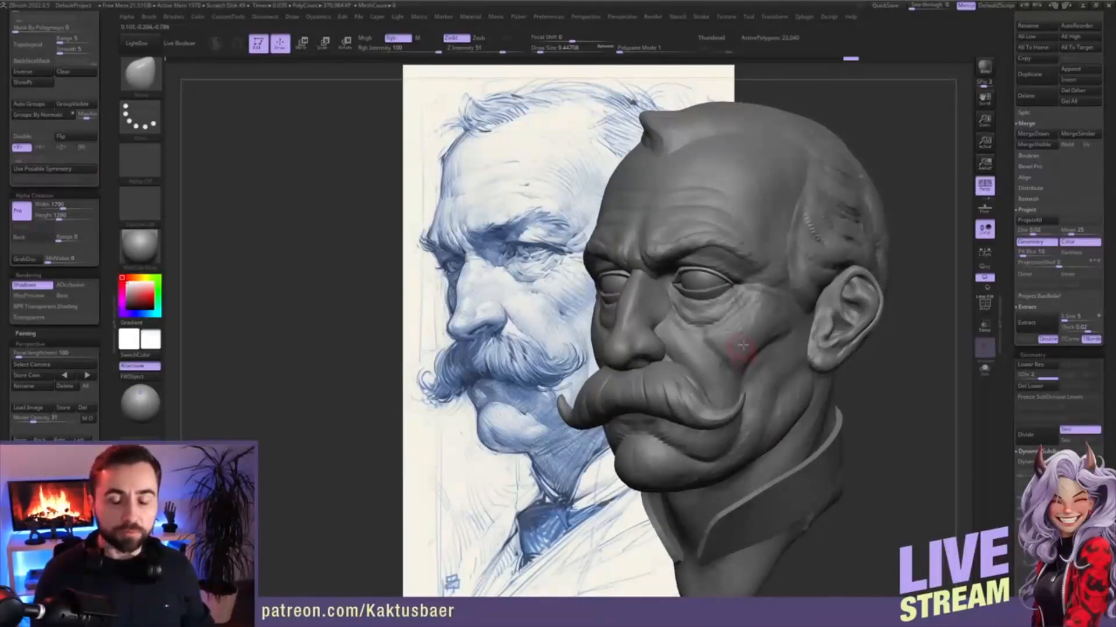
alt+click(767, 343)
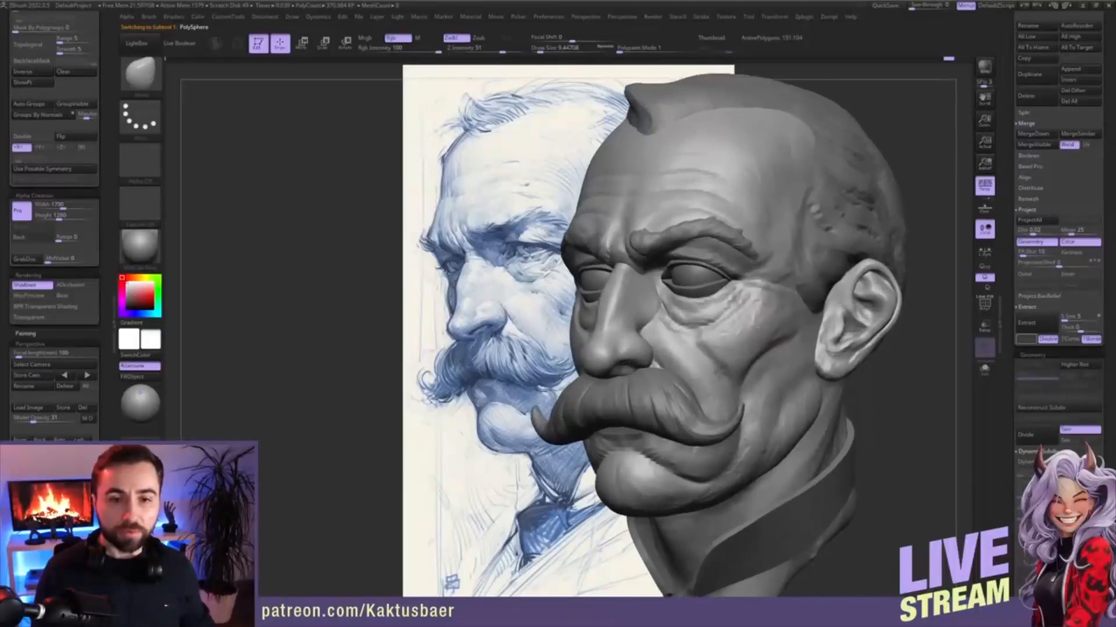
mouse_move(753, 316)
alt+right_down()
mouse_move(778, 322)
mouse_move(732, 305)
alt+right_up()
key(s)
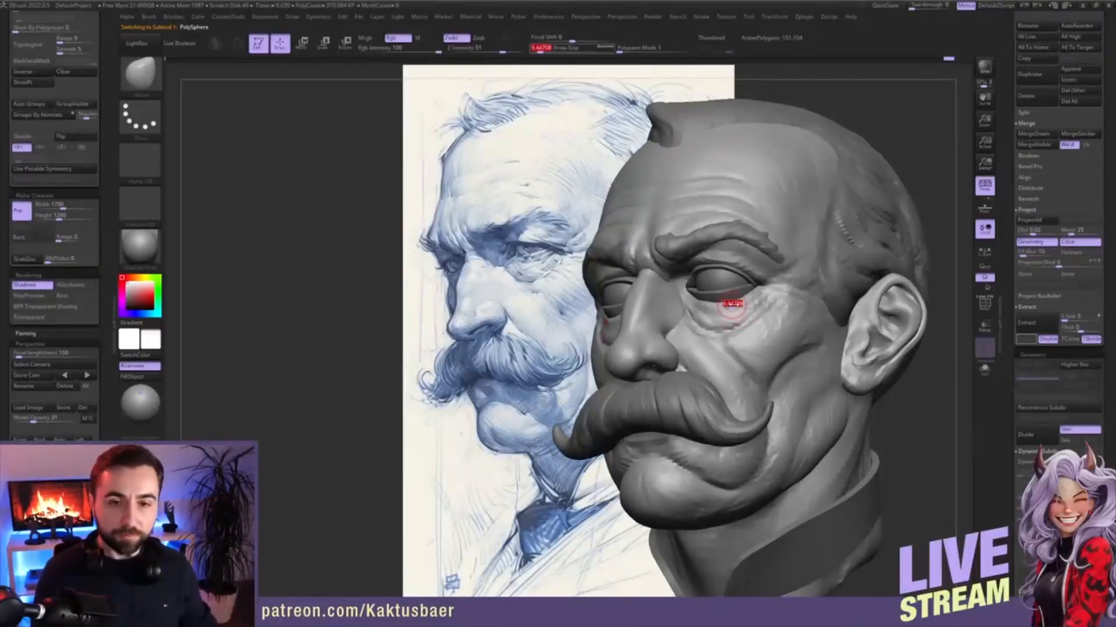
drag(732, 305, 738, 303)
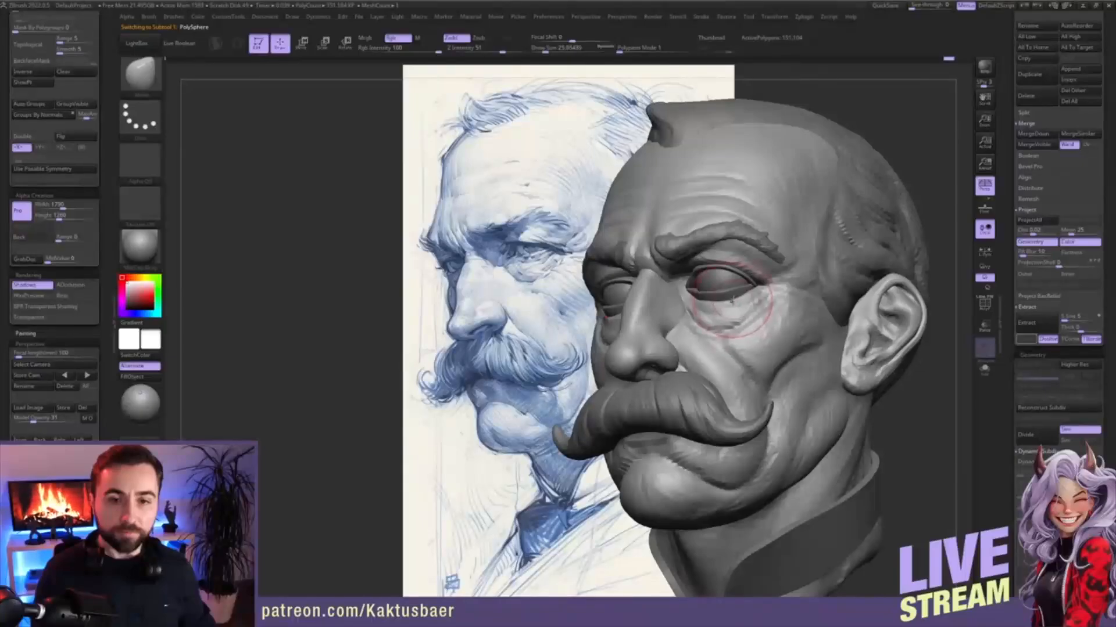
right_drag(712, 307, 727, 313)
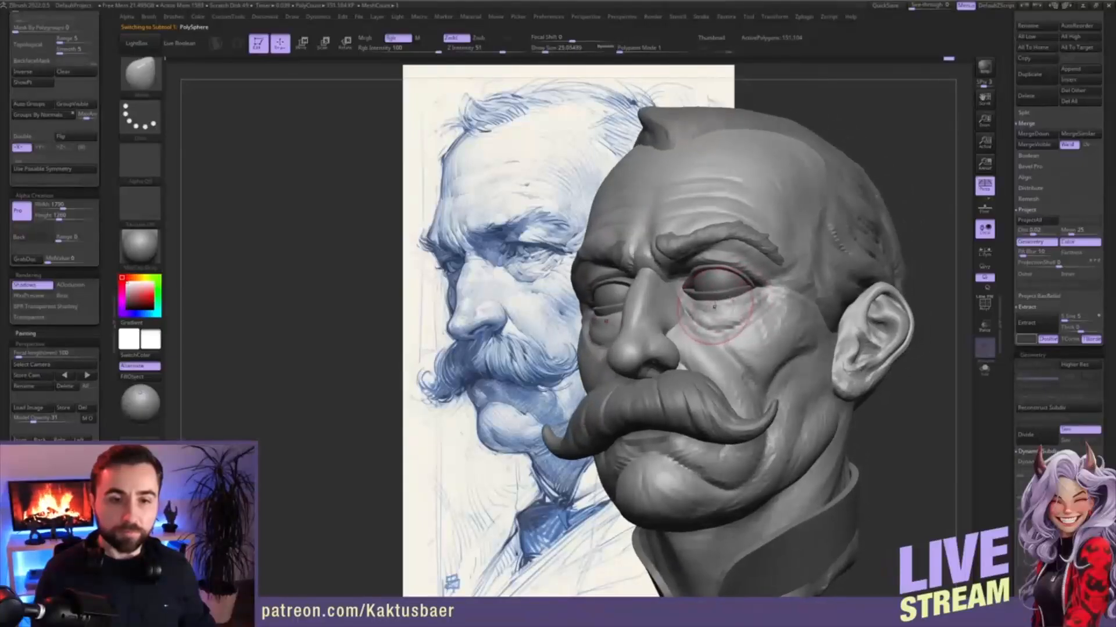
- Refine the eye bags beside the nose with the Move brush, reducing the draw size from about 23.3 to 11.7
key(s)
drag(728, 312, 726, 312)
right_drag(690, 301, 722, 300)
key(s)
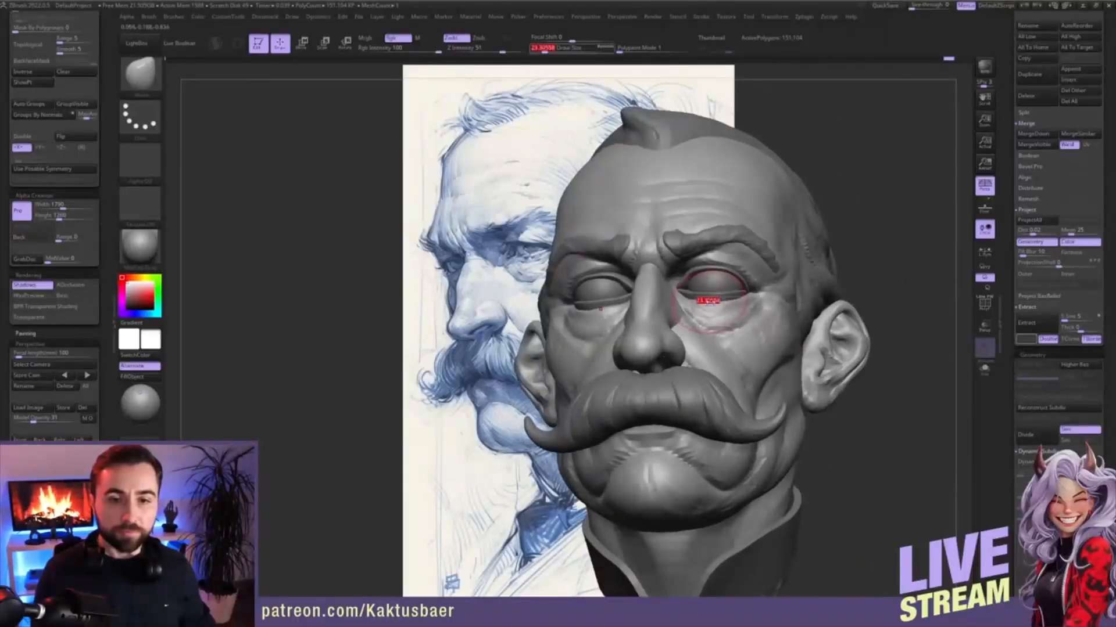
drag(722, 300, 720, 299)
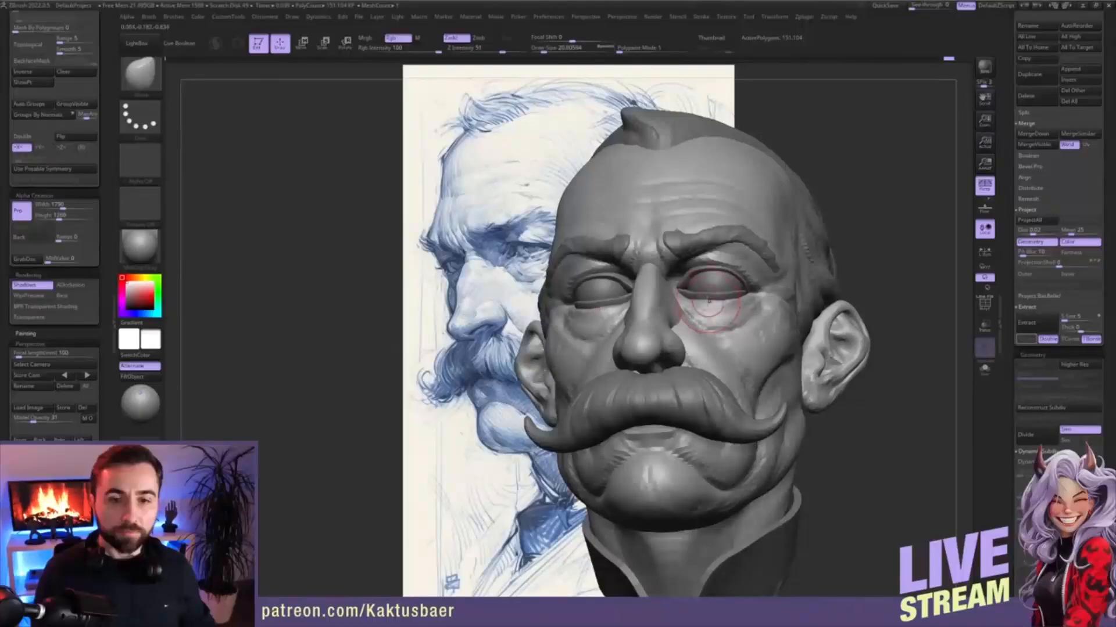
right_drag(696, 300, 699, 294)
key(s)
drag(699, 294, 688, 295)
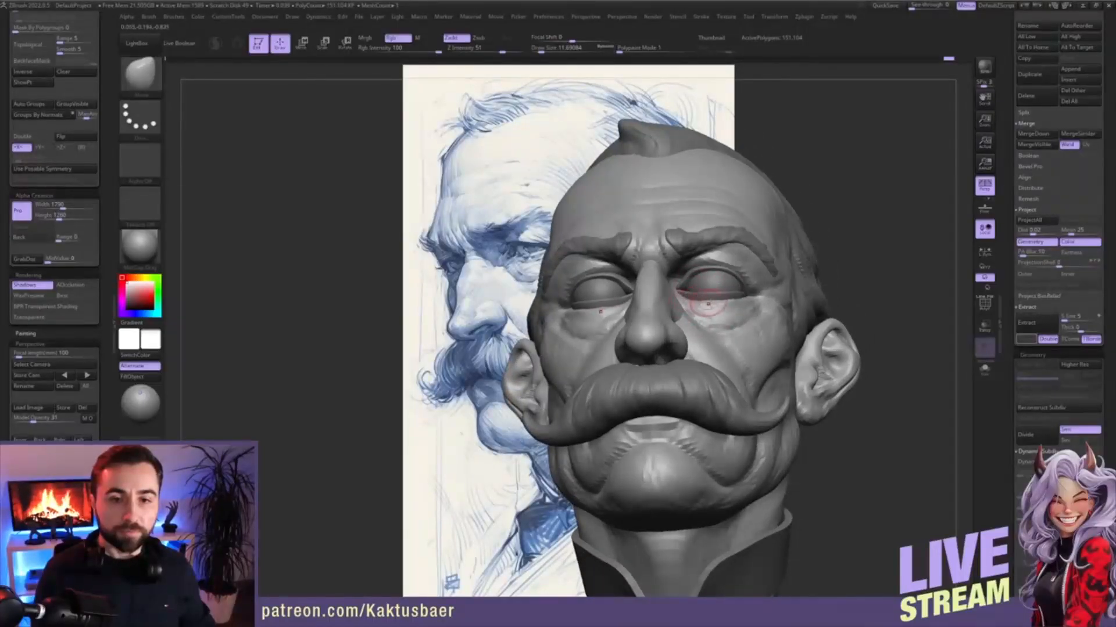
right_drag(701, 300, 723, 312)
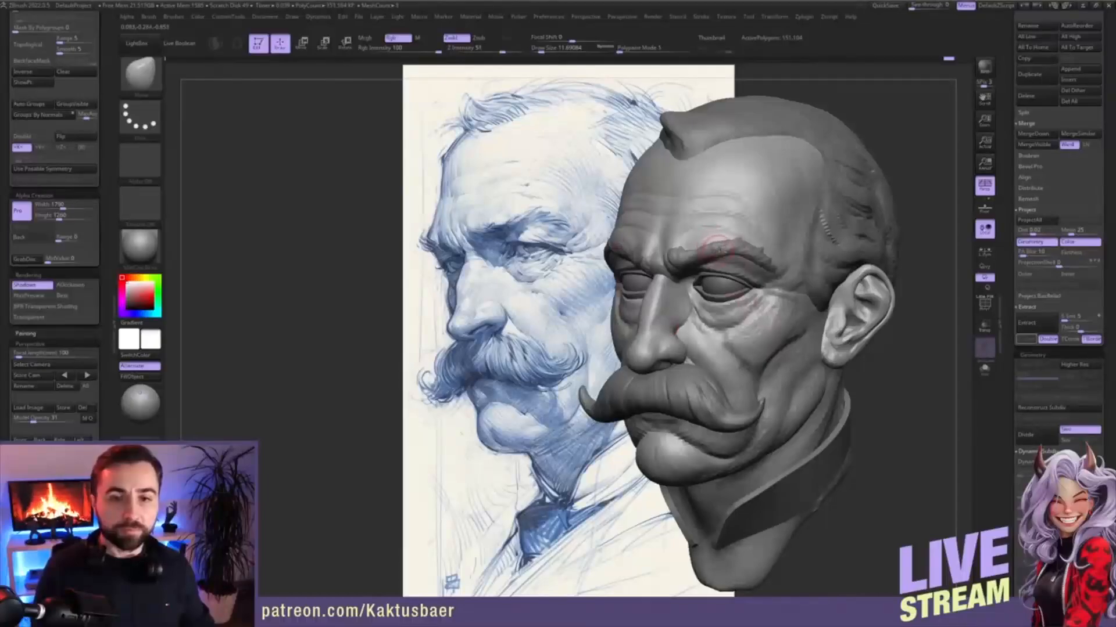
- Adjust the eyebrow and the head's under-eye folds with the Move brush at a draw size of about 15.5
alt+click(708, 241)
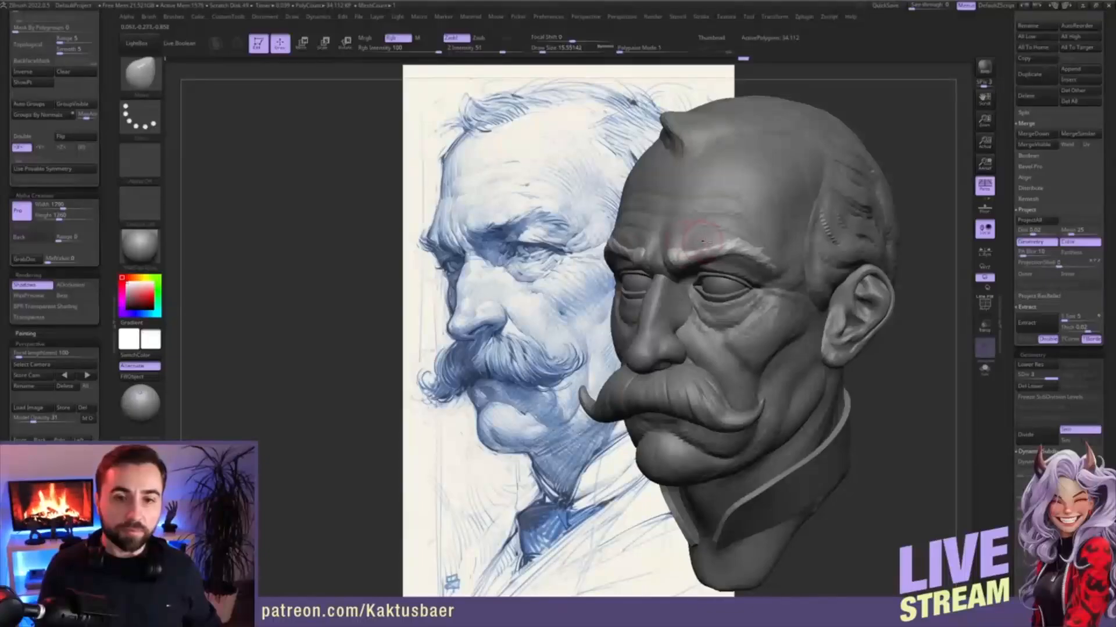
mouse_move(760, 365)
right_down()
mouse_move(742, 328)
mouse_move(753, 321)
mouse_move(740, 328)
right_up()
alt+click(753, 315)
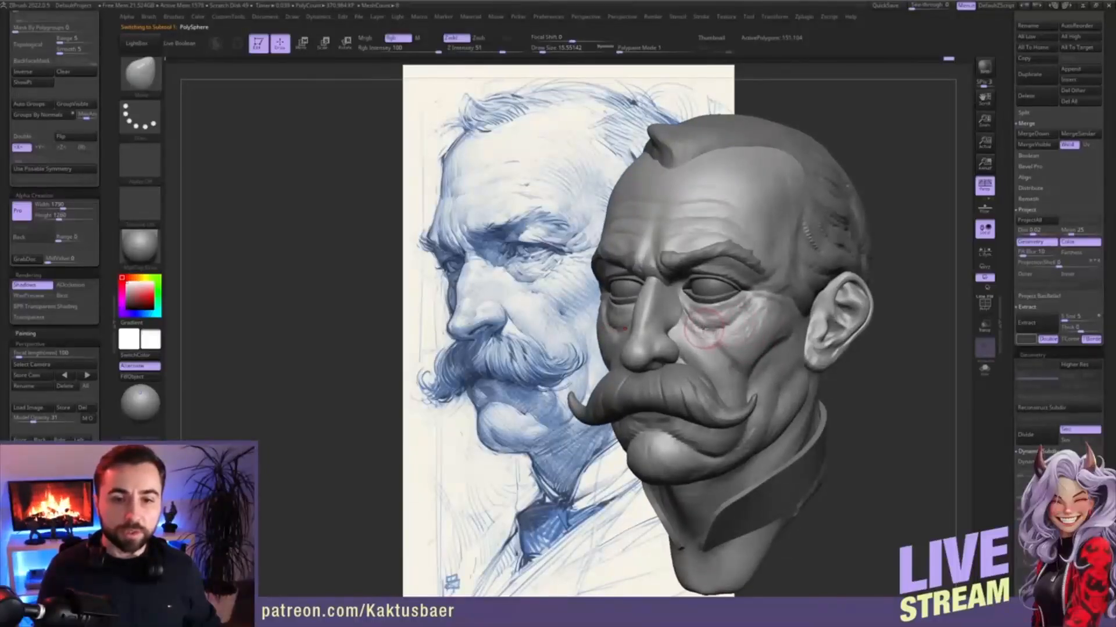
drag(706, 333, 701, 323)
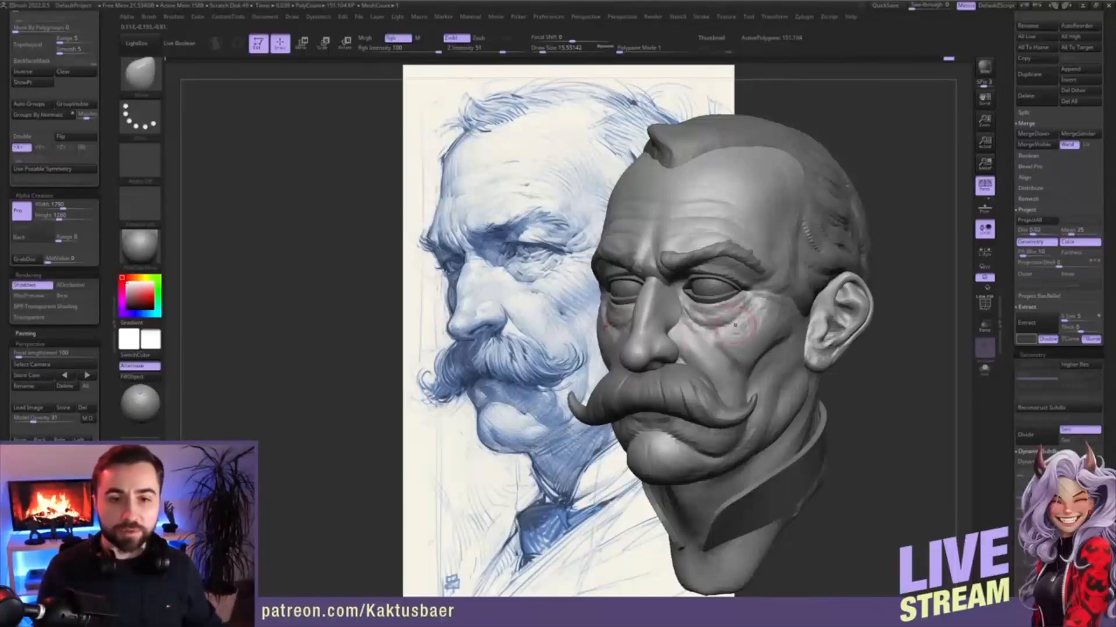
right_drag(693, 320, 704, 318)
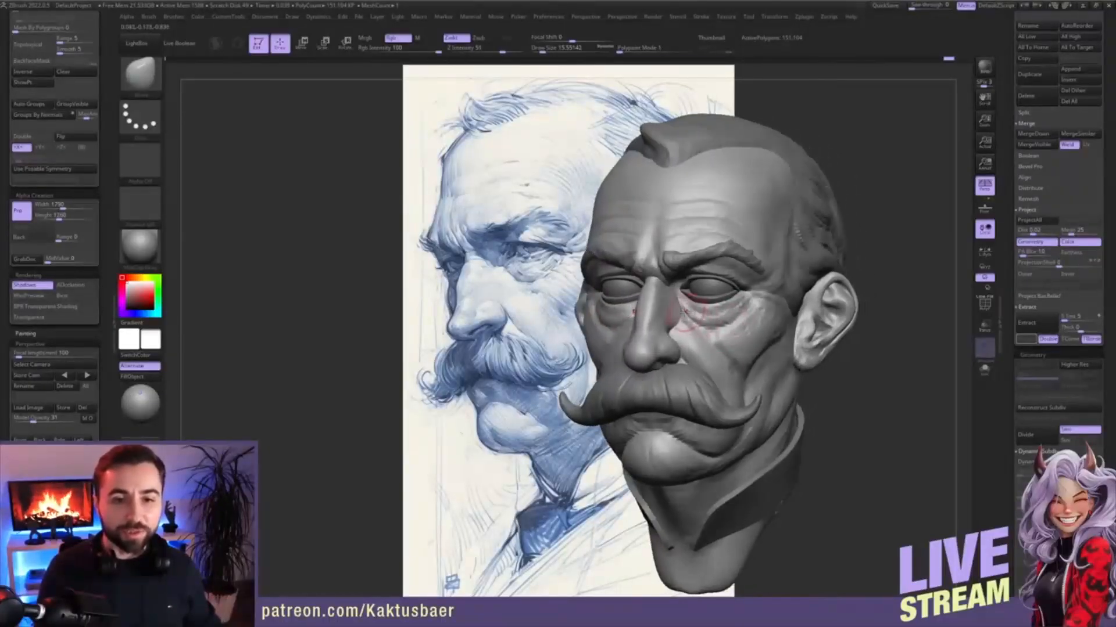
- Mask the head except for the cheek area and clear the mask again
key(w)
ctrl+click(716, 339)
key(q)
right_drag(694, 329, 681, 329)
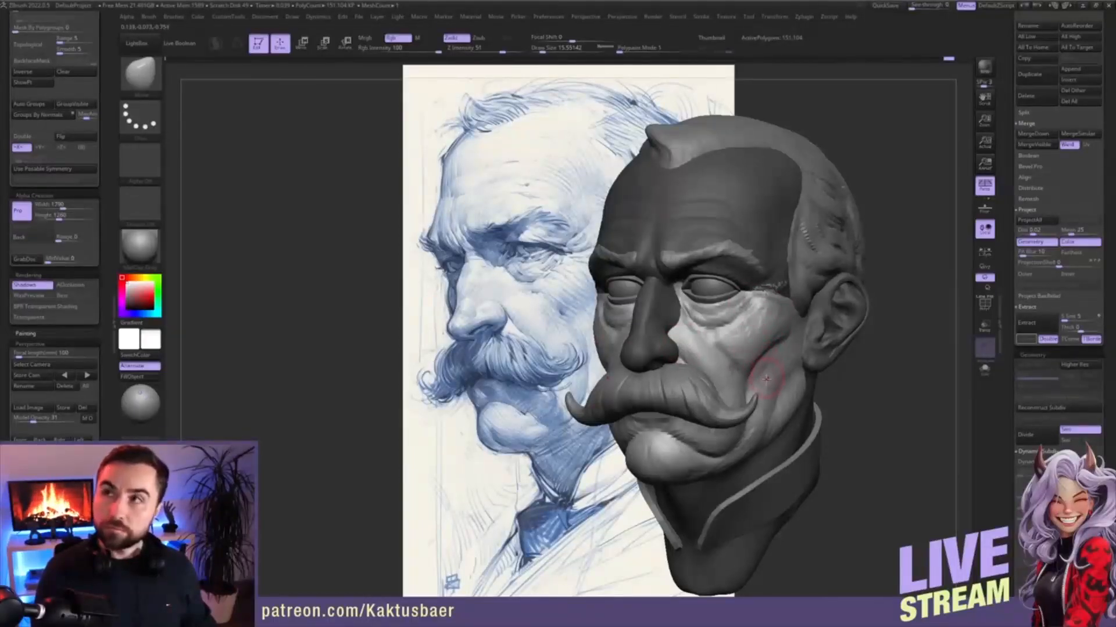
ctrl+drag(886, 334, 889, 388)
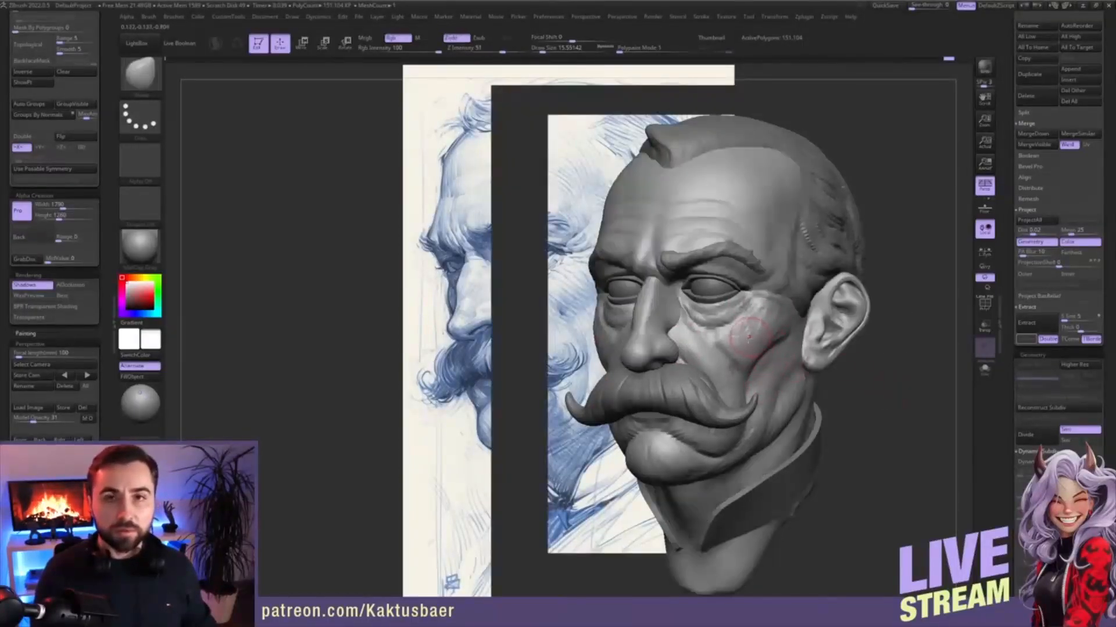
right_drag(750, 326, 748, 338)
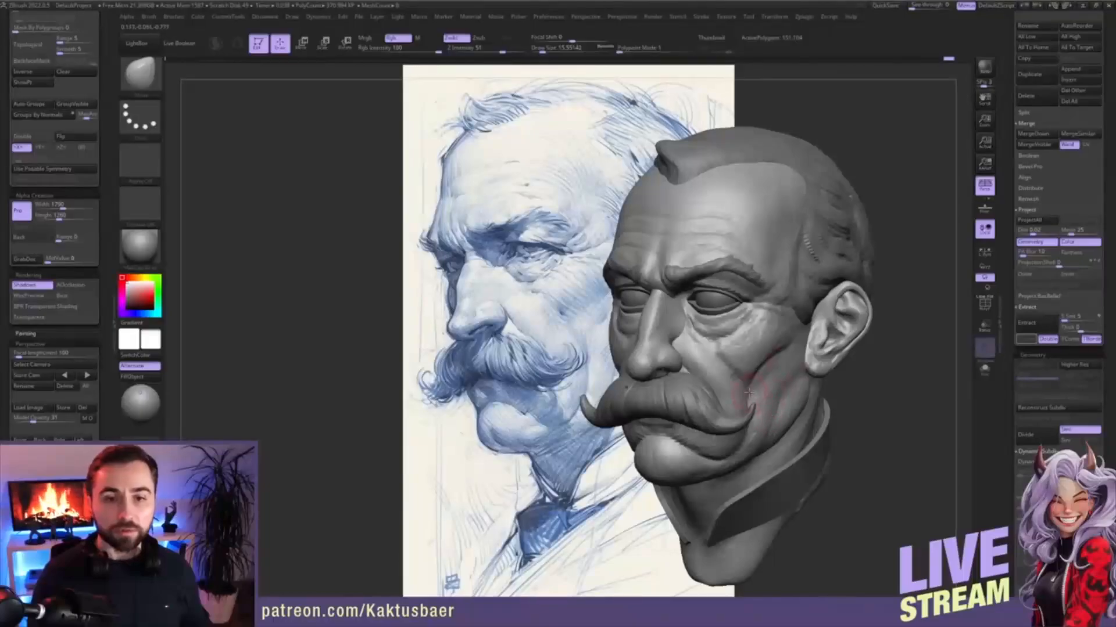
alt+right_drag(749, 393, 764, 385)
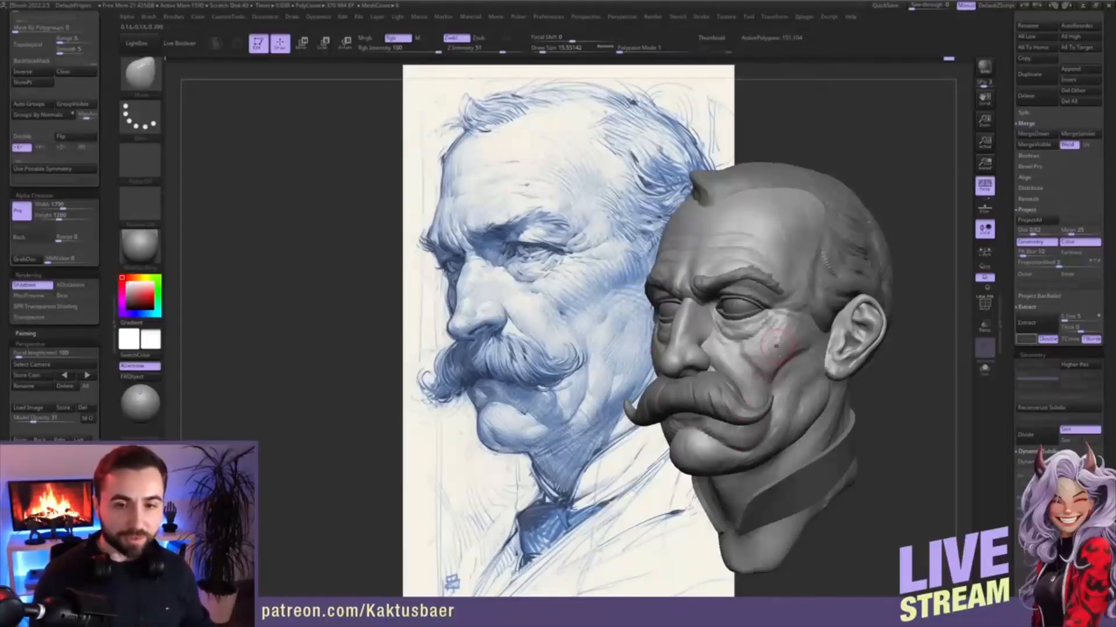
mouse_move(779, 334)
alt+right_down()
mouse_move(699, 350)
mouse_move(702, 360)
mouse_move(647, 402)
mouse_move(668, 377)
alt+right_up()
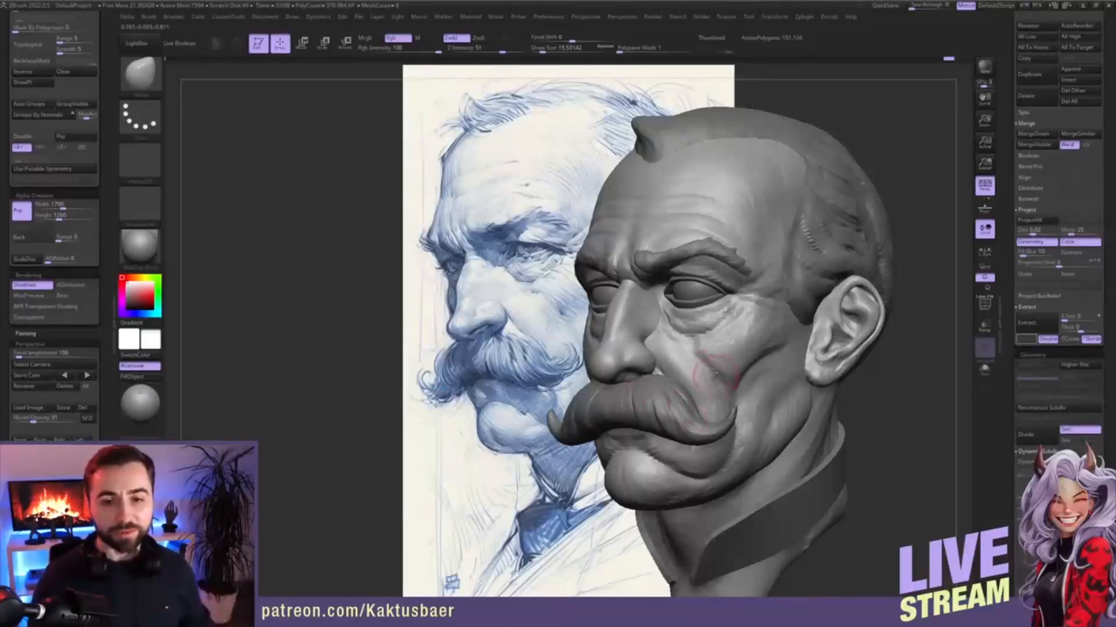
- Build up the cheek beside the nose with the ClayBuildup brush at a draw size of about 14.2
alt+right_drag(722, 361, 733, 344)
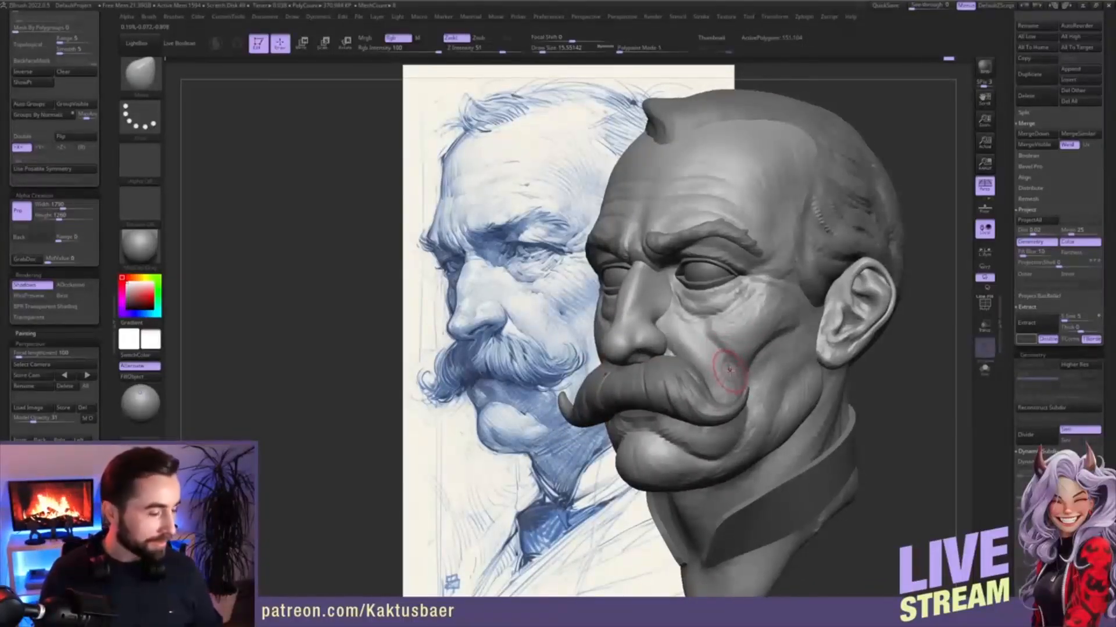
key(b)
key(c)
key(b)
key(s)
drag(726, 333, 722, 334)
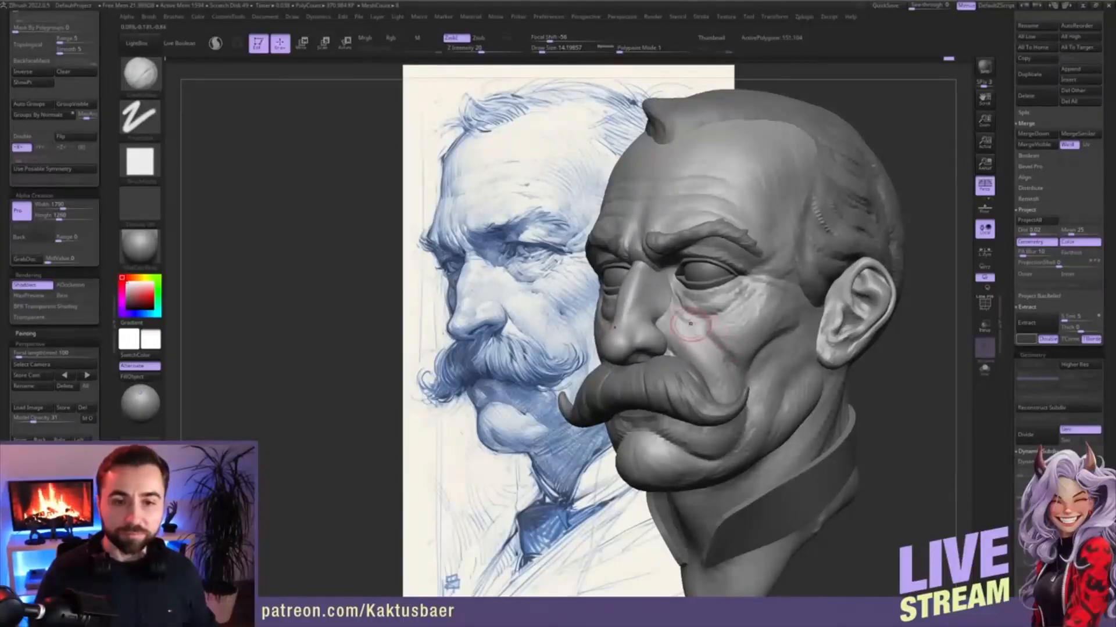
mouse_move(691, 323)
mouse_down()
mouse_move(706, 344)
mouse_move(677, 323)
mouse_move(703, 340)
mouse_up()
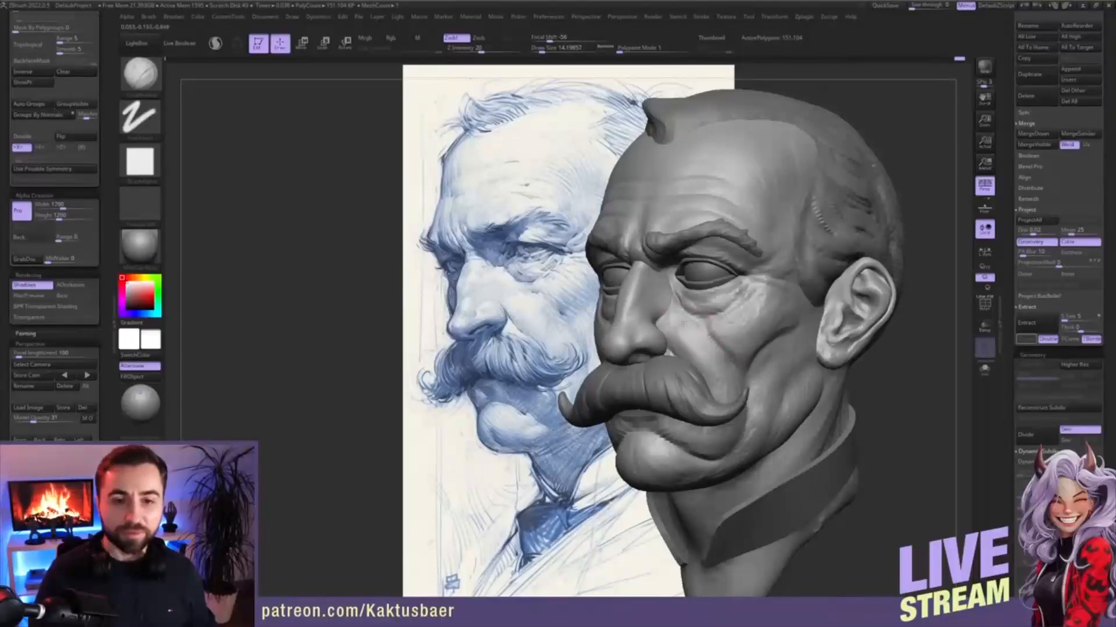
drag(693, 335, 683, 324)
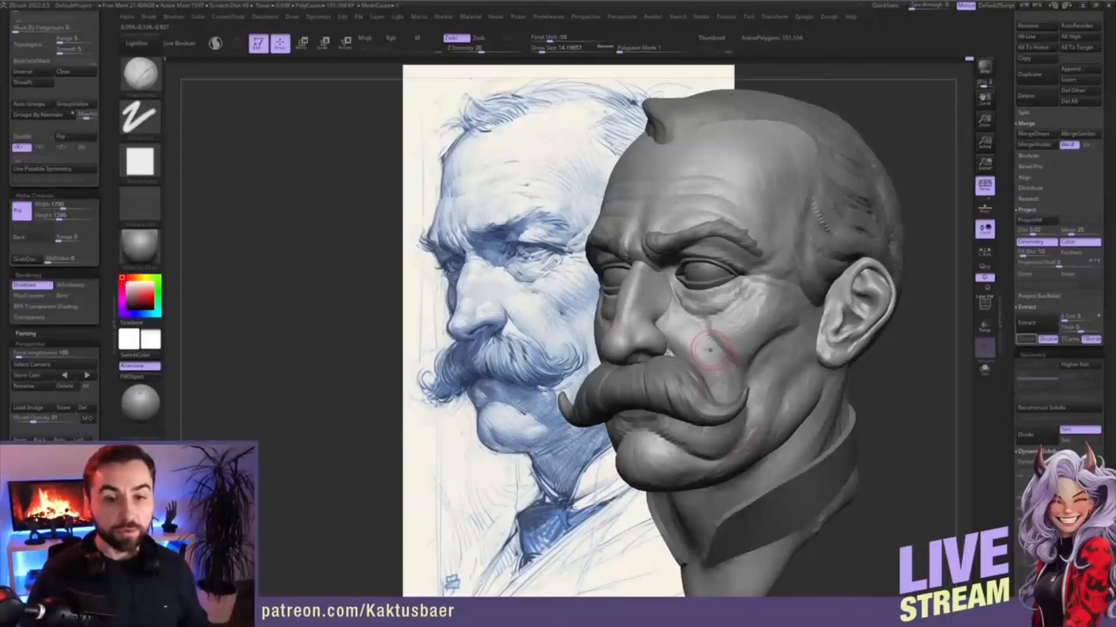
- Isolate the face section of the head to inspect the folds beside the nose and restore the full bust
key([)
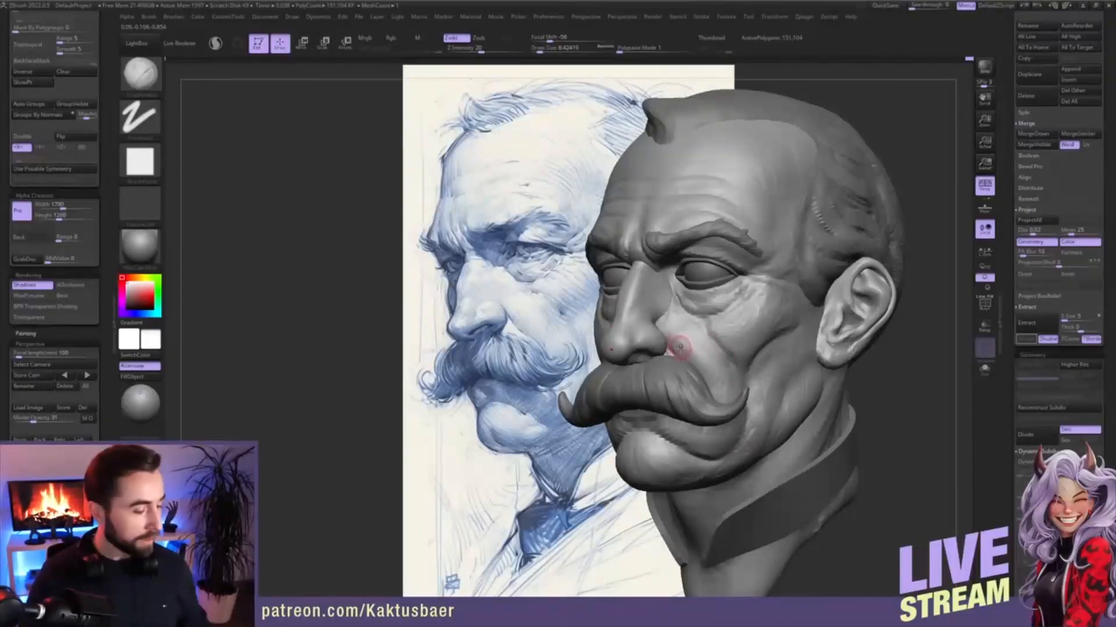
key(2)
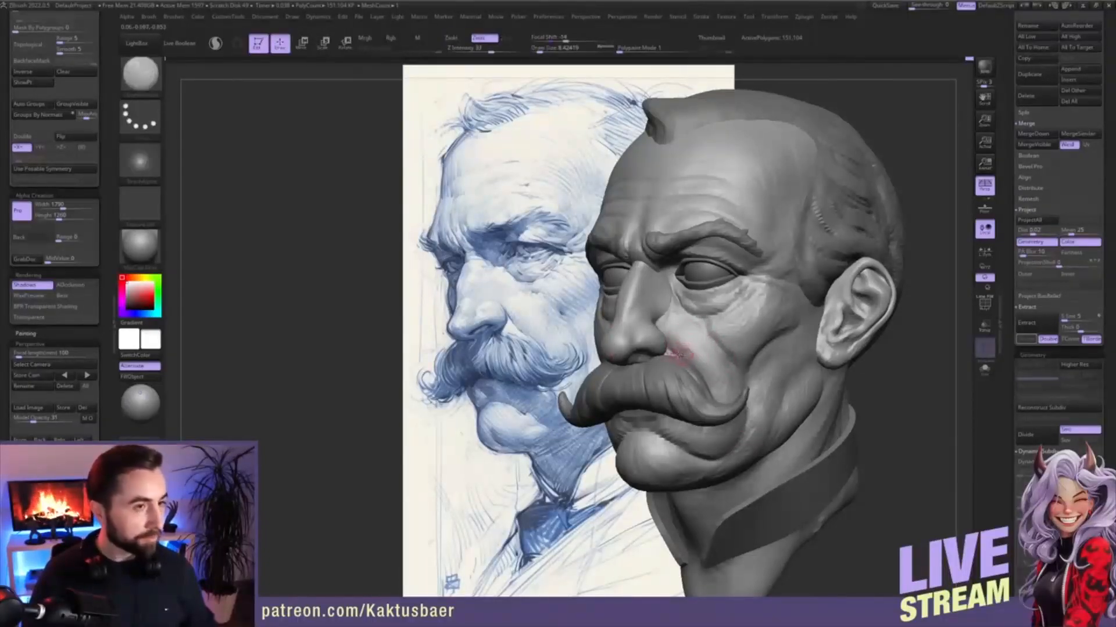
ctrl+shift+click(675, 341)
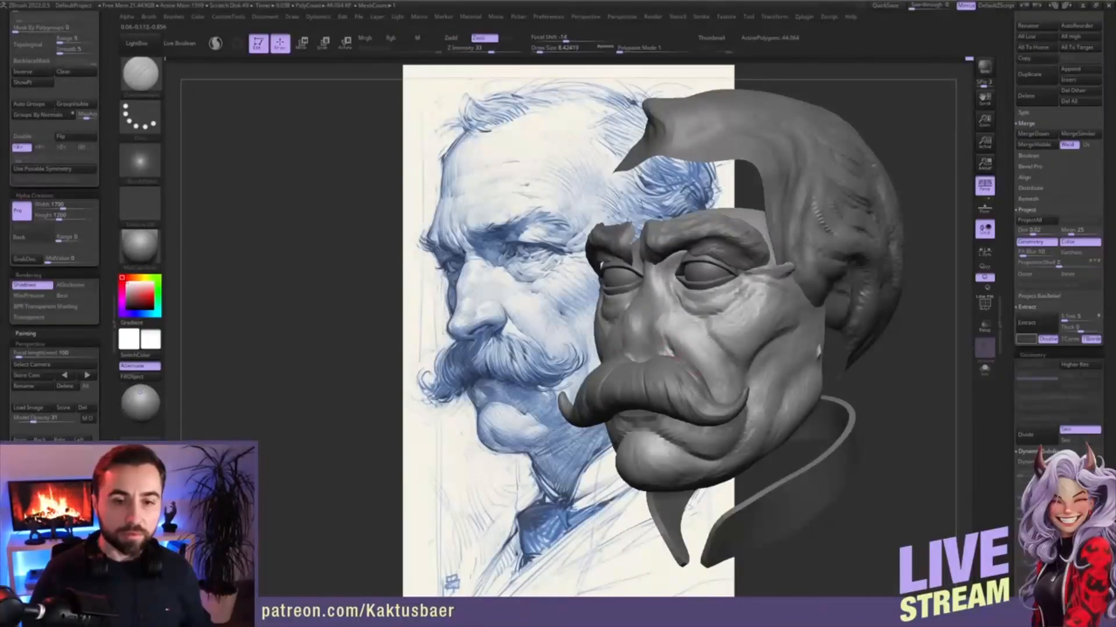
key(alt+s)
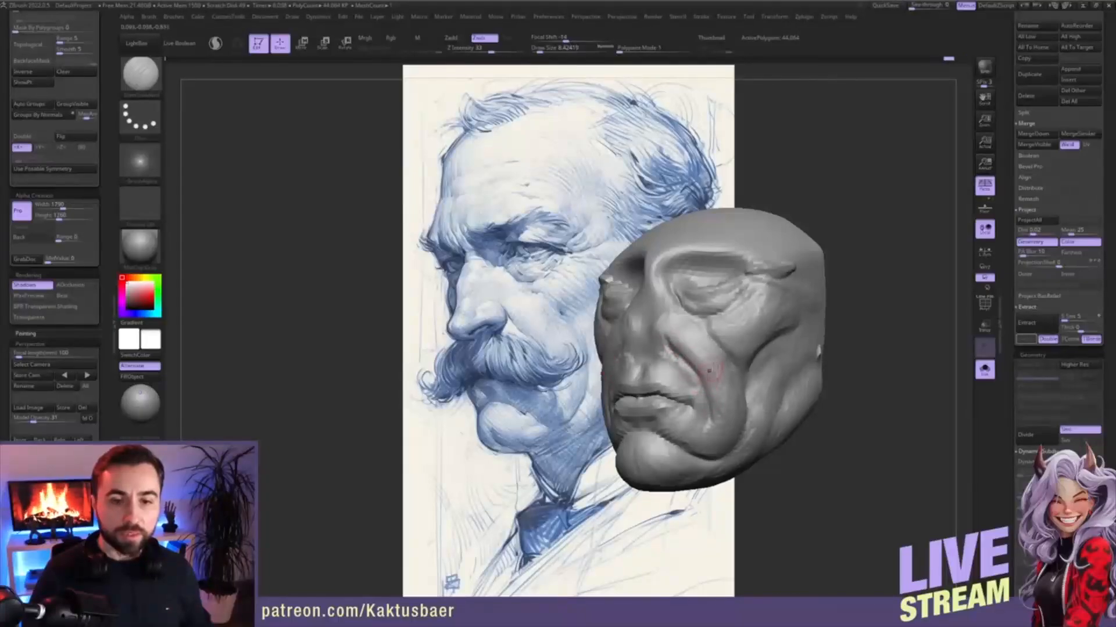
key(ctrl+shift)
ctrl+shift+click(876, 390)
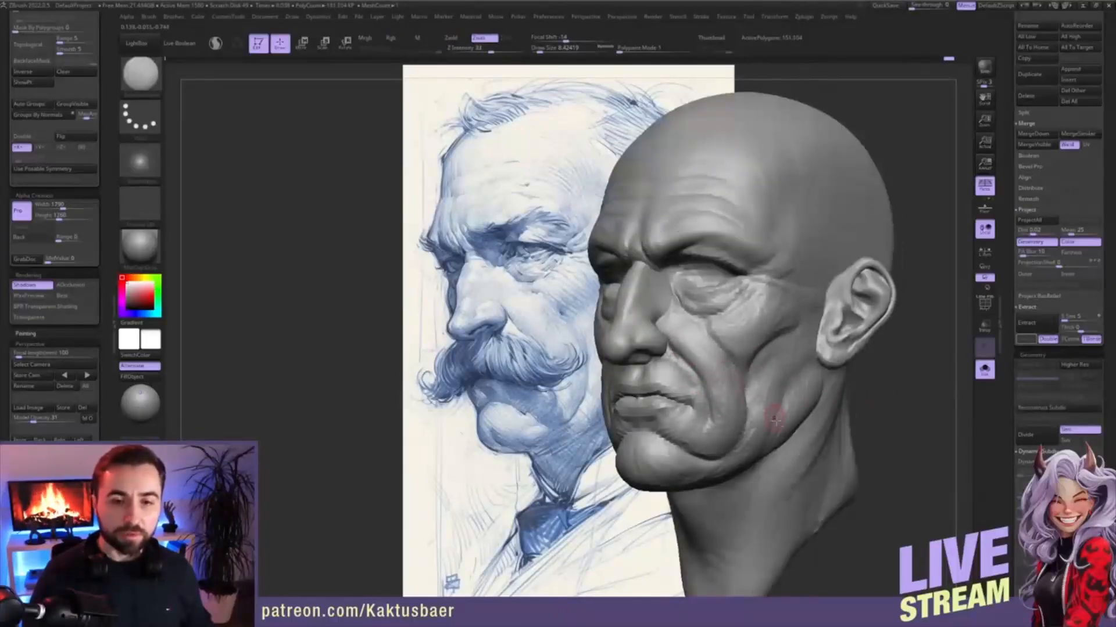
key(alt+s)
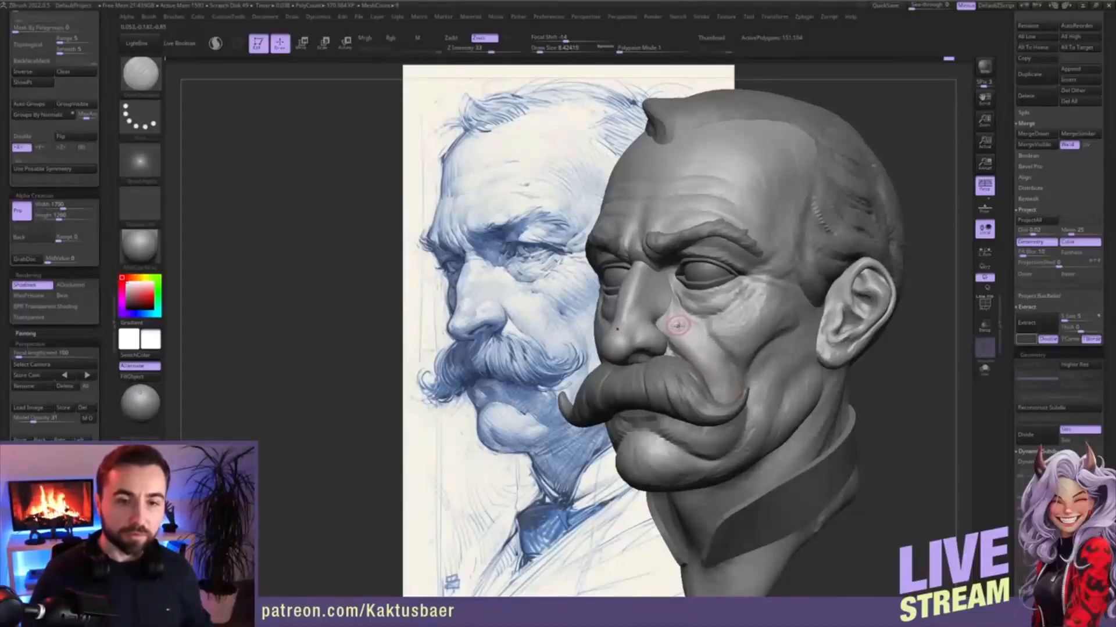
- Refine the cheek area beside the nose with the ClayBuildup brush at a draw size of about 8.4
key(b)
key(c)
key(b)
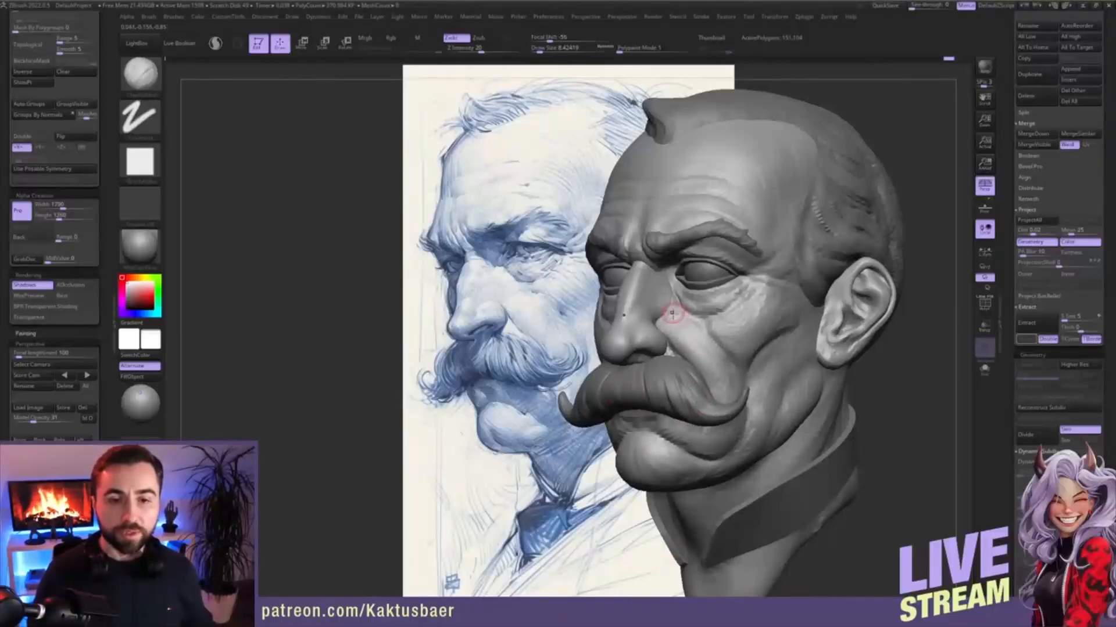
right_drag(672, 313, 631, 312)
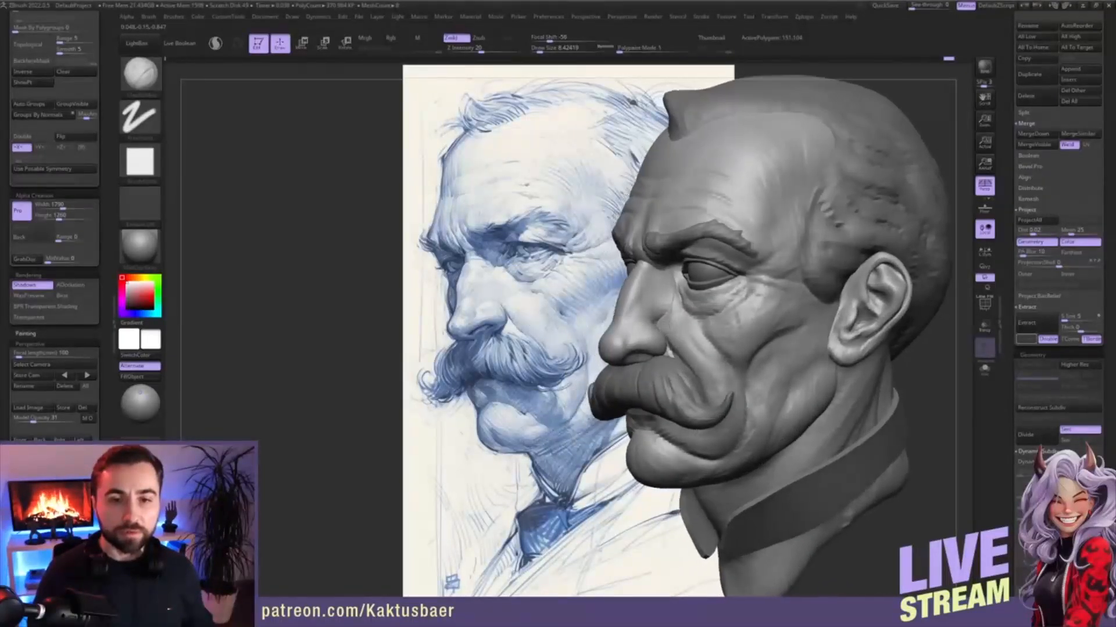
mouse_move(703, 334)
right_down()
mouse_move(683, 336)
mouse_move(671, 319)
right_up()
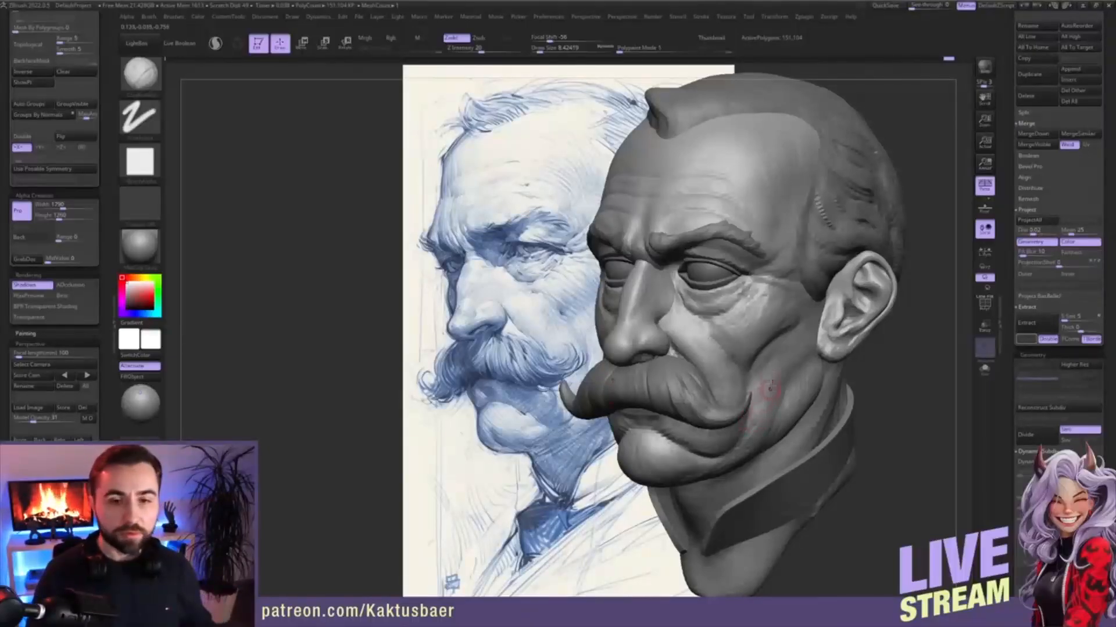
- Build up the cheek behind the moustache tip with the ClayBuildup brush at a draw size of about 12.9
mouse_move(752, 351)
right_down()
mouse_move(764, 328)
mouse_move(788, 322)
right_up()
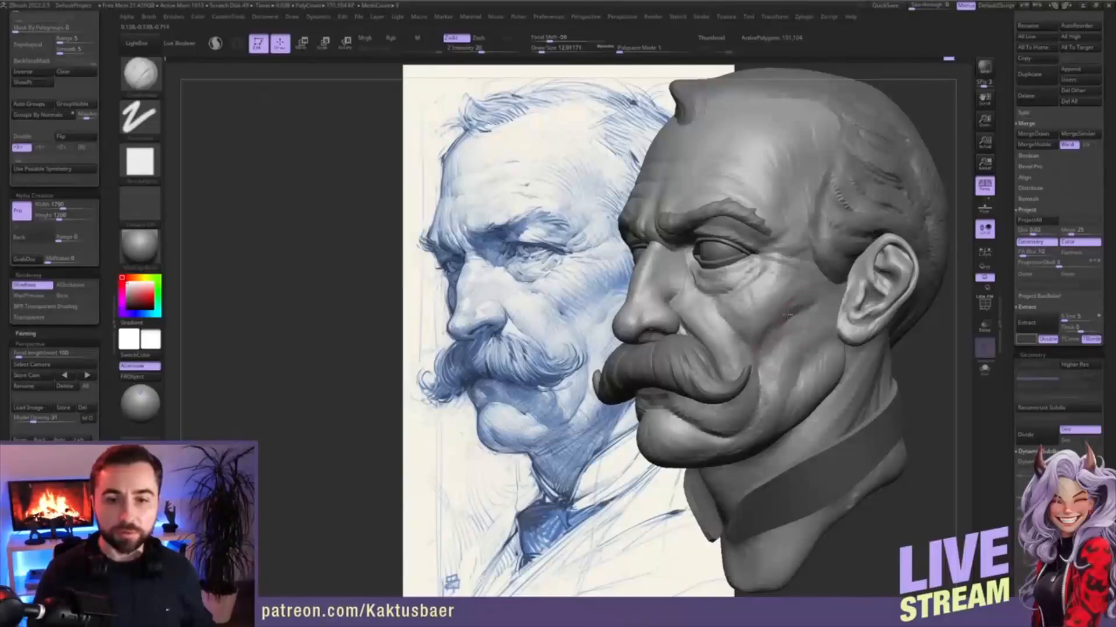
drag(769, 323, 760, 343)
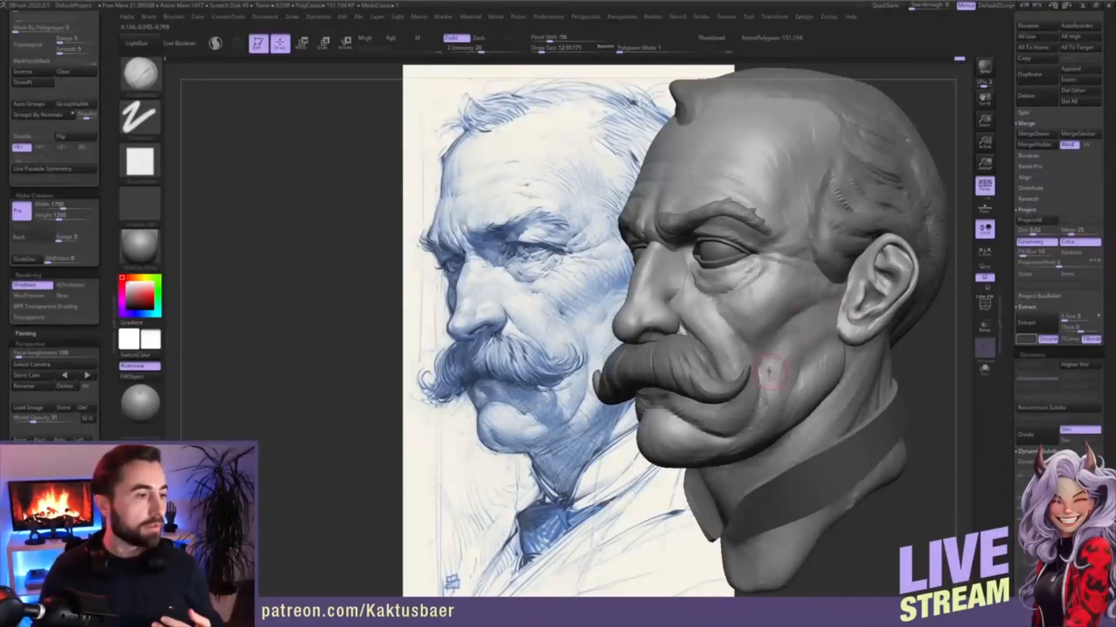
alt+right_drag(748, 334, 852, 327)
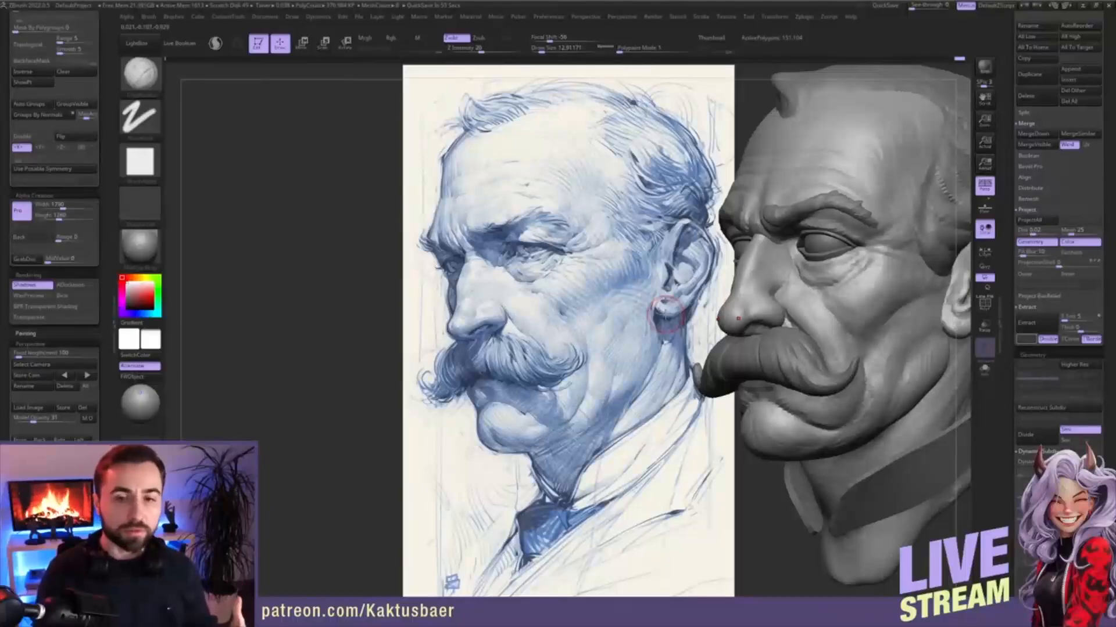
right_drag(849, 367, 723, 388)
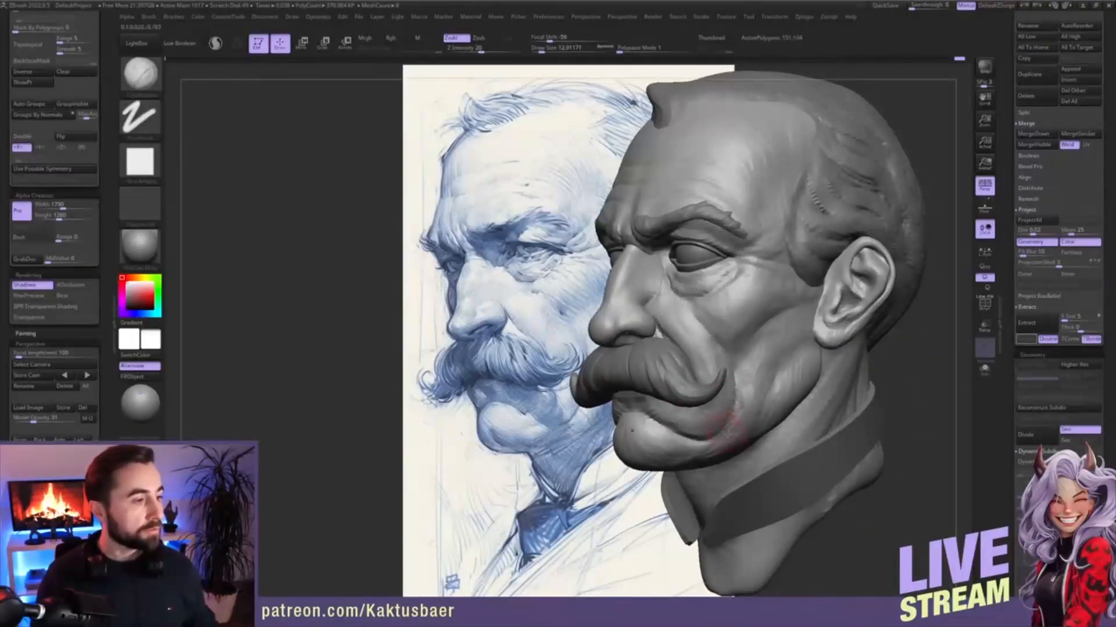
right_drag(755, 395, 719, 387)
- Reshape the lower cheek near the moustache with the Move brush at a draw size of about 32.7
key(s)
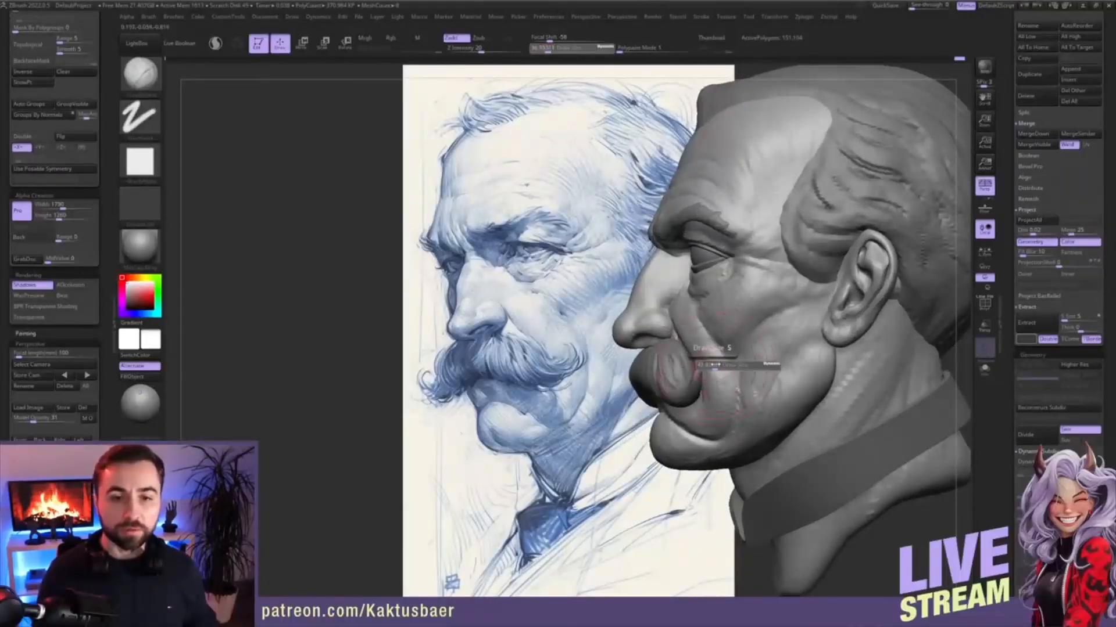
drag(702, 369, 710, 369)
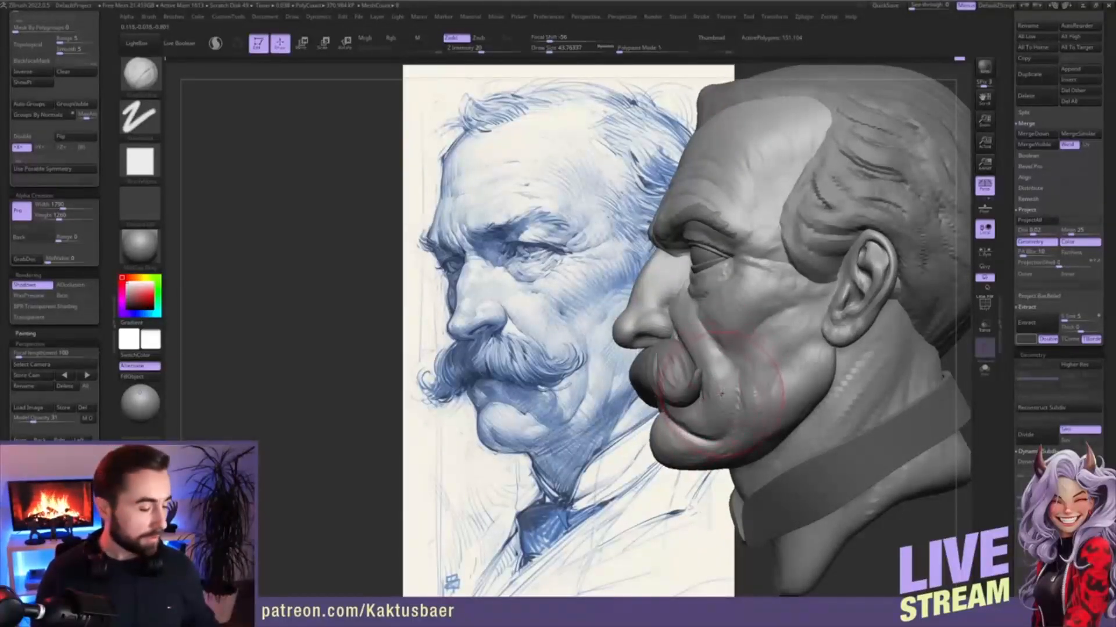
key(b)
key(m)
key(v)
key(s)
drag(719, 381, 715, 380)
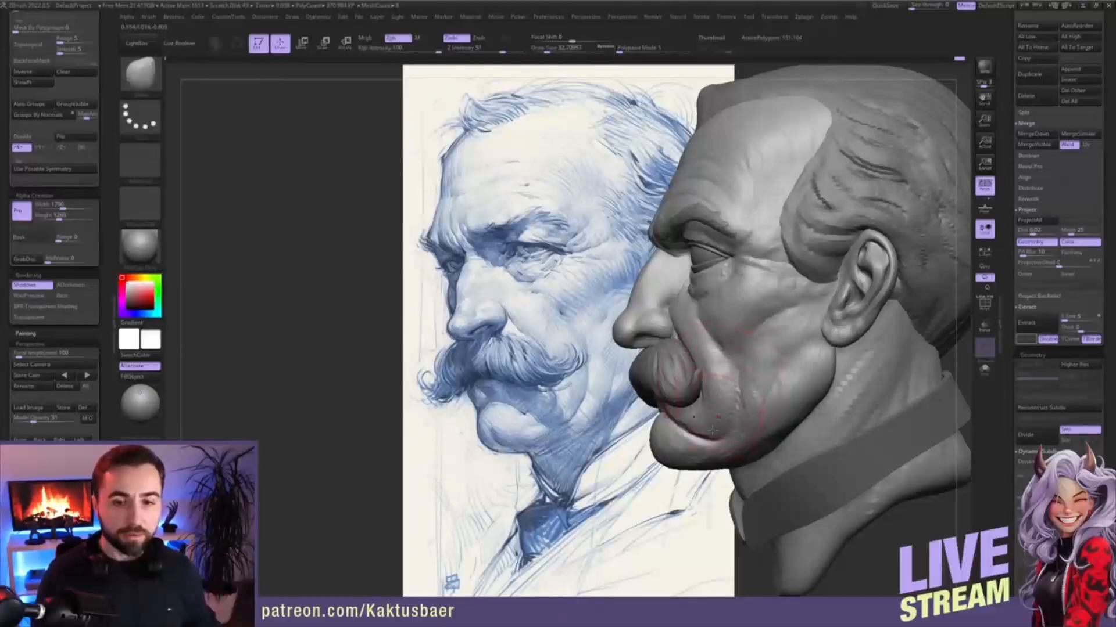
- Adjust the area beside the chin and moustache tip with the Move brush, reducing the draw size from about 26.9 to 14.2
key(s)
drag(719, 438, 716, 438)
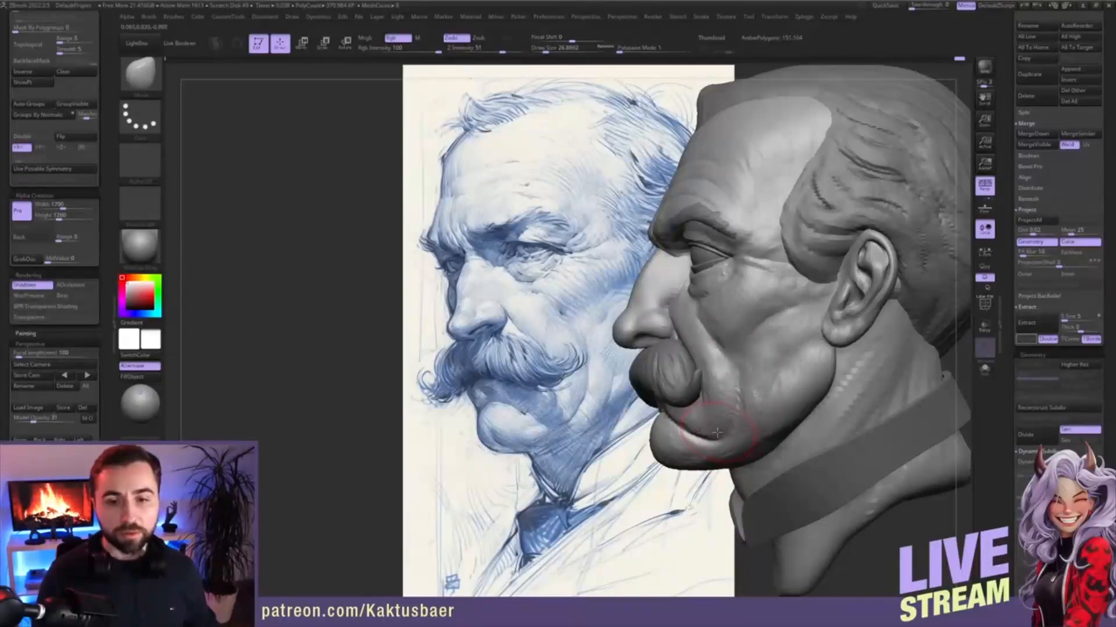
drag(716, 423, 714, 431)
key(s)
right_drag(714, 430, 711, 436)
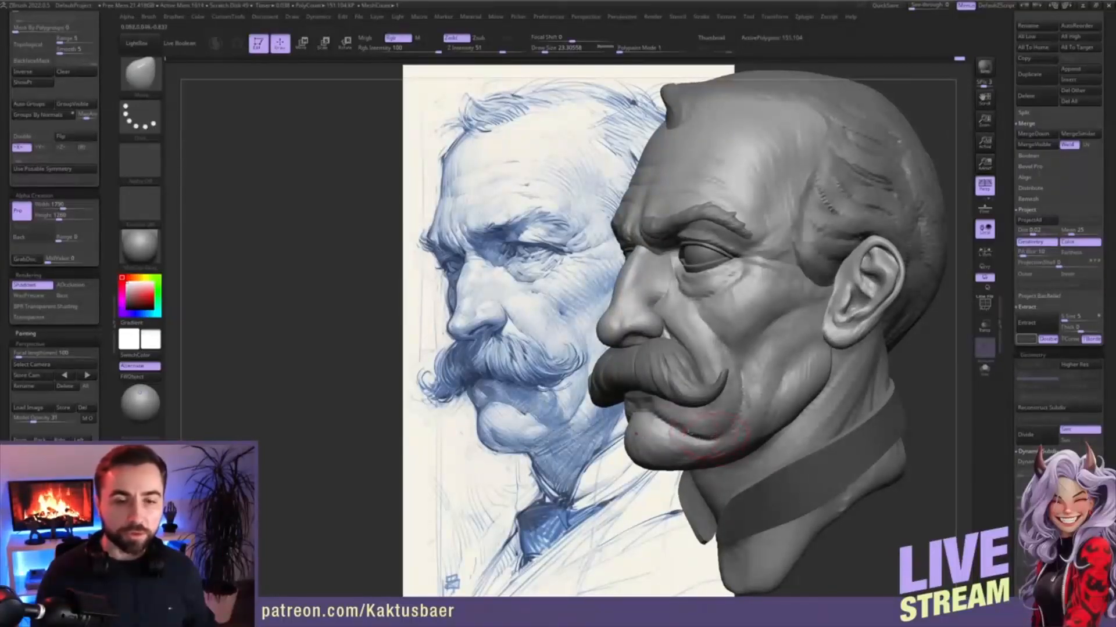
drag(737, 369, 717, 365)
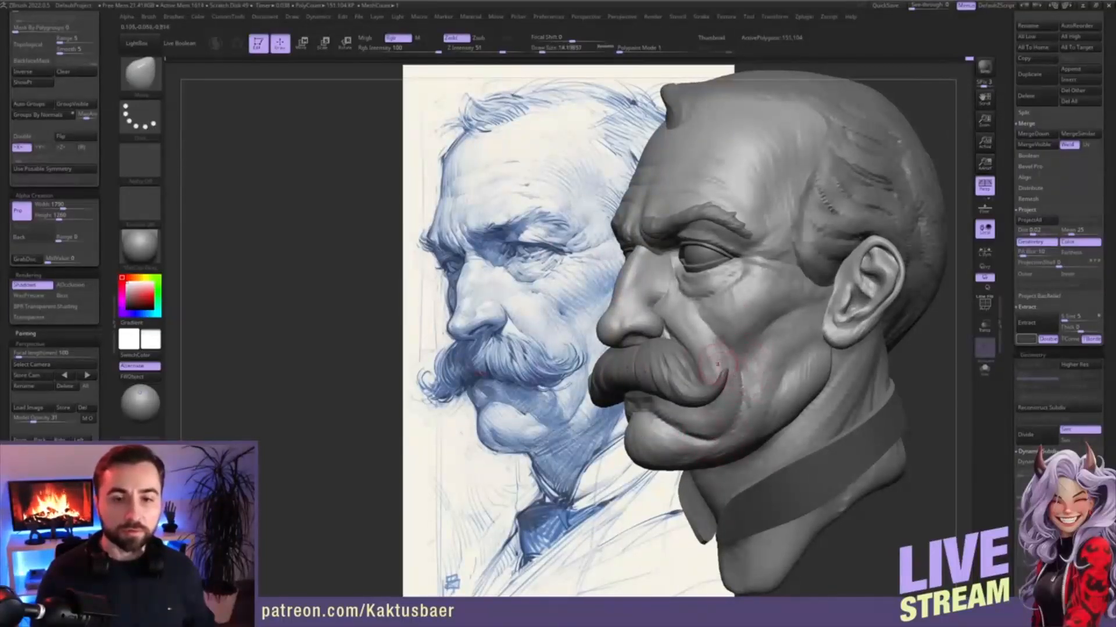
- Refine the cheek and the outer eye corner with the ClayBuildup brush, reducing the draw size from about 14.2 to 7.5
key(b)
key(c)
key(b)
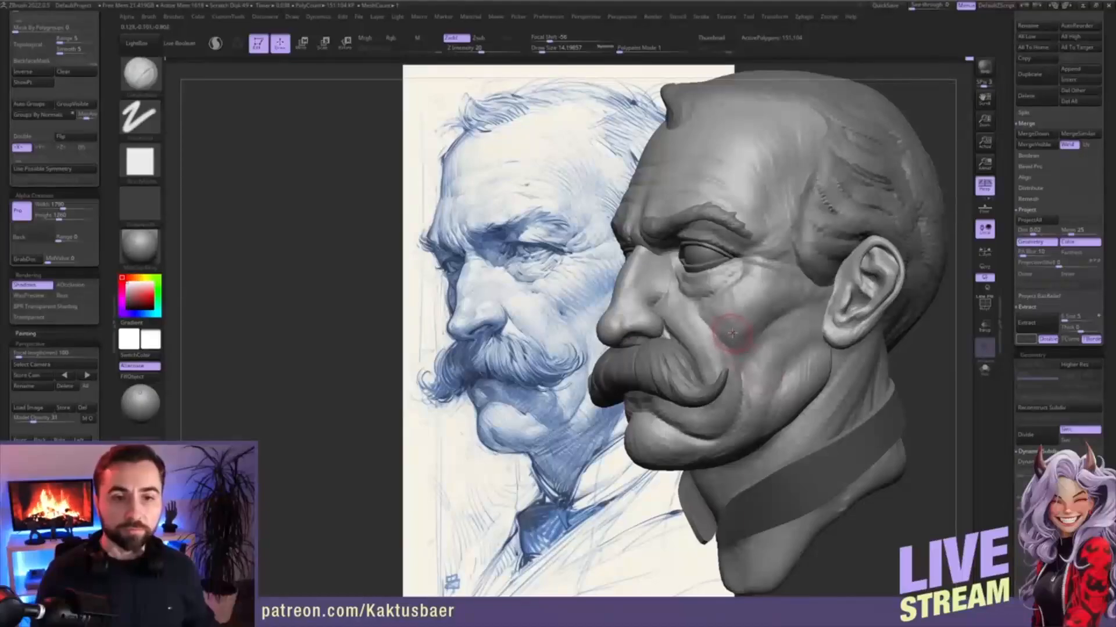
right_drag(732, 333, 756, 338)
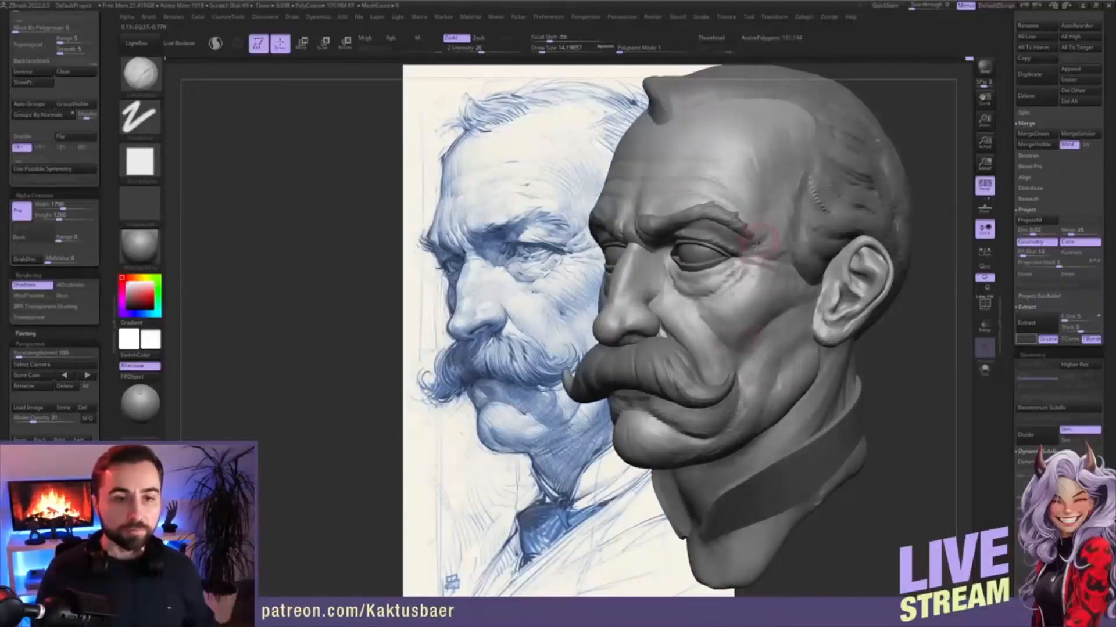
alt+right_drag(757, 244, 783, 253)
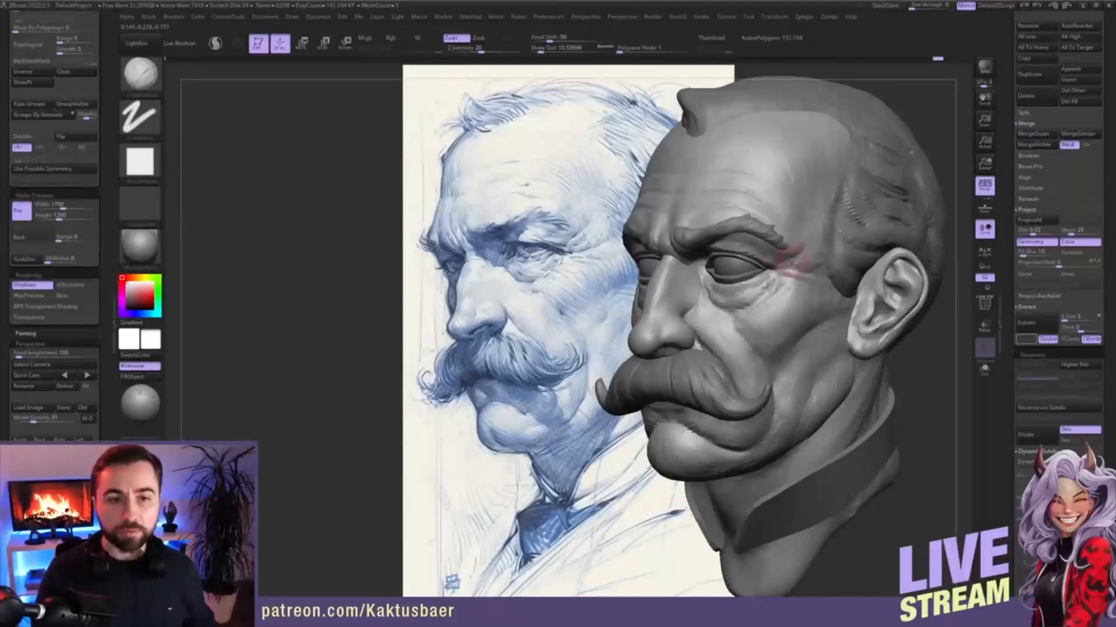
key(bracketleft)
key(bracketright)
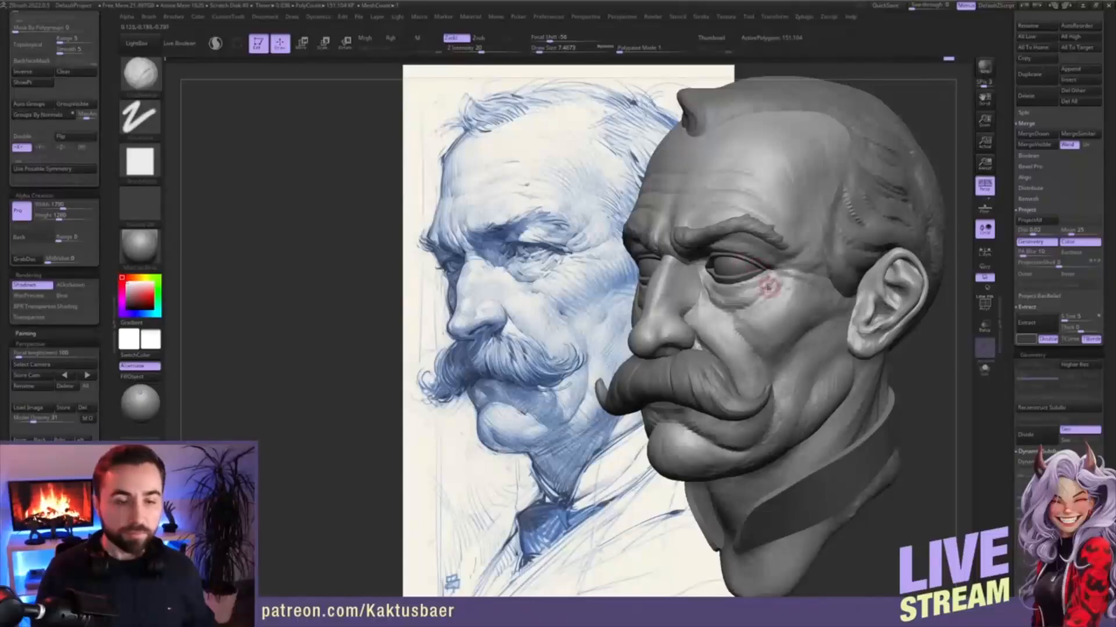
- Adjust the area around the eye and beside the nose with the Move brush at a draw size of about 18.4
key(b)
key(m)
key(v)
key(s)
drag(749, 260, 753, 260)
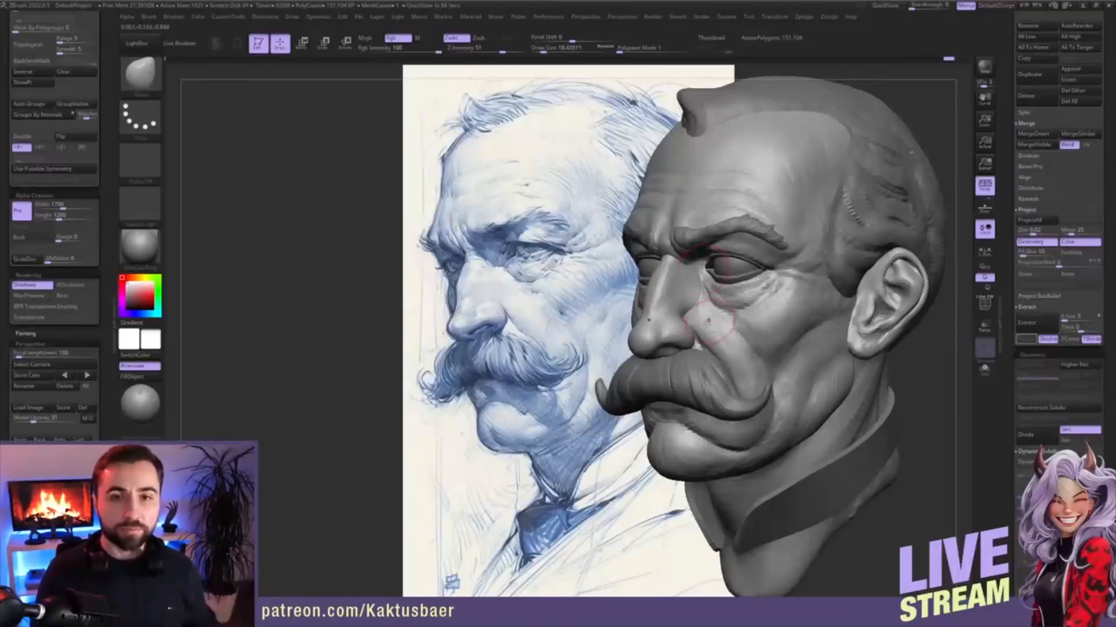
- Select the head and refine the cheekbone in front of the ear with the ClayBuildup brush at a draw size of about 9.4
mouse_move(813, 325)
alt+right_down()
mouse_move(769, 335)
mouse_move(806, 298)
mouse_move(721, 332)
alt+right_up()
key(b)
key(c)
key(b)
key(s)
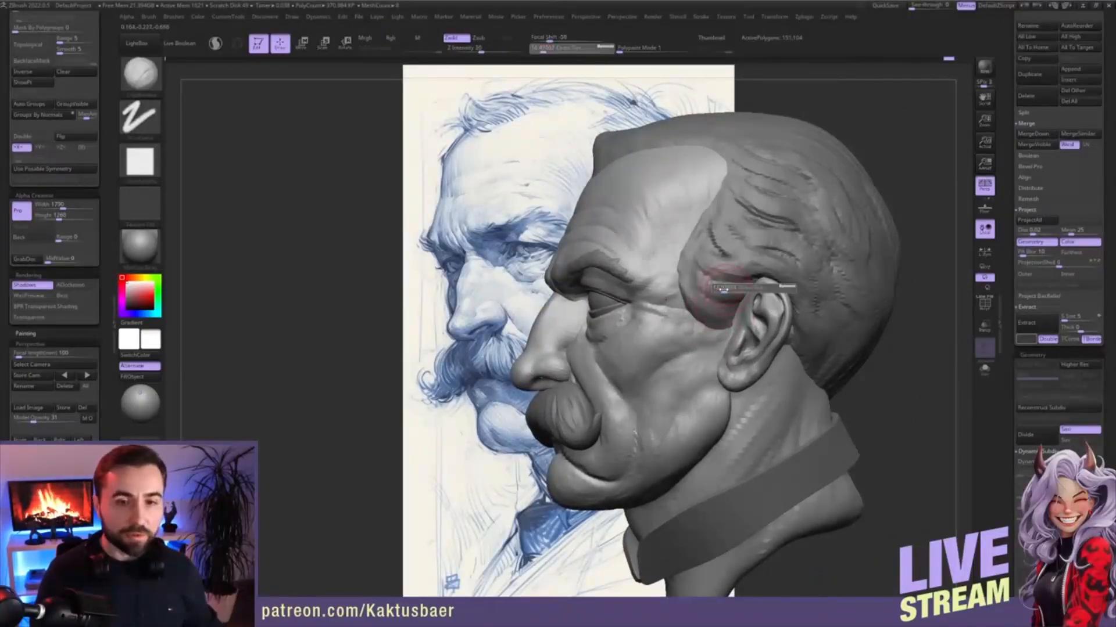
click(721, 291)
alt+click(712, 303)
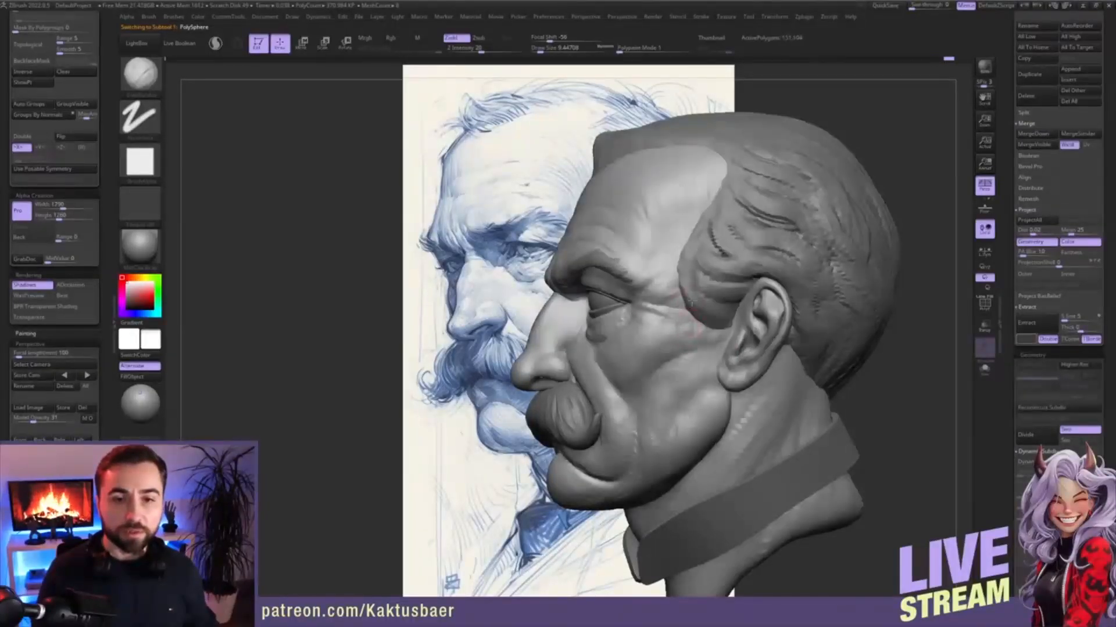
right_drag(708, 317, 705, 379)
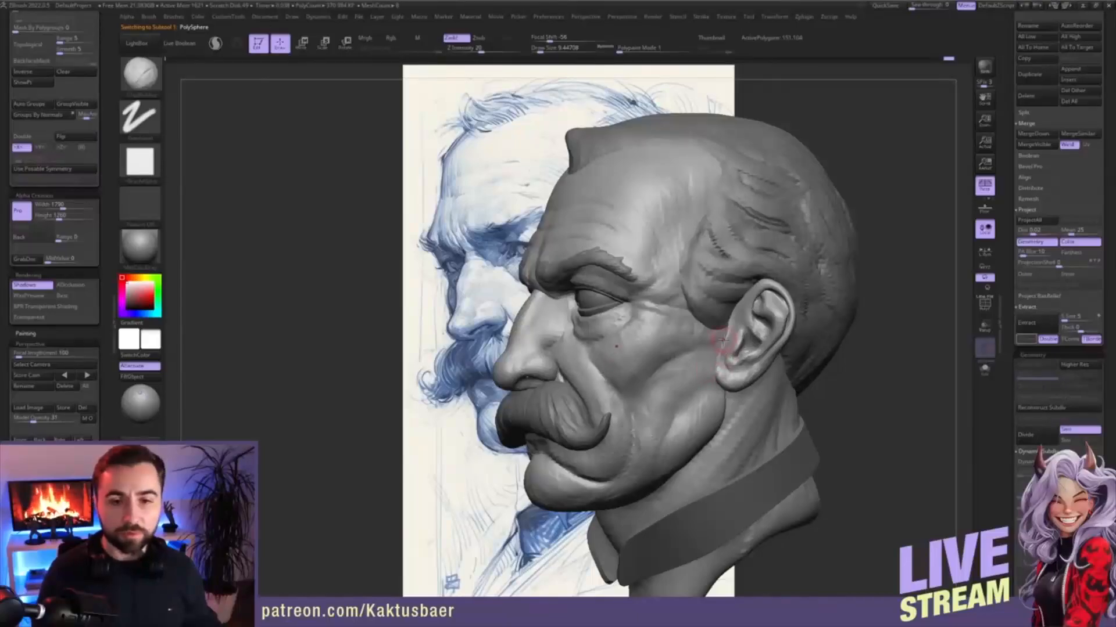
right_drag(716, 330, 713, 340)
- Switch to the Move brush with a draw size of about 28.8 and select the ear as the active part
key(b)
key(m)
key(v)
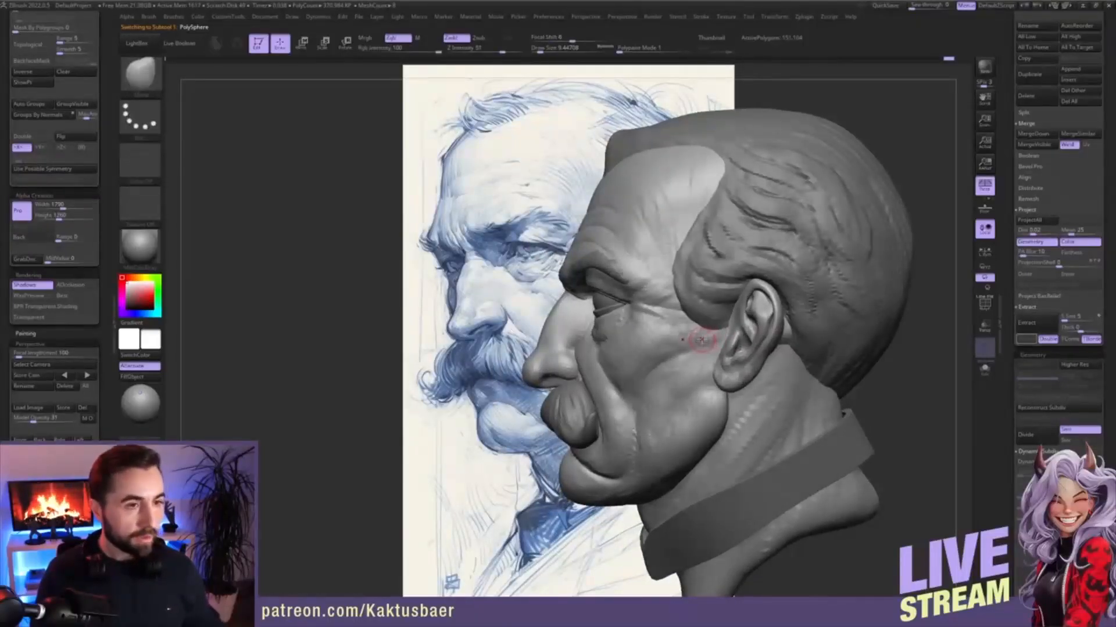
key(s)
drag(713, 341, 718, 340)
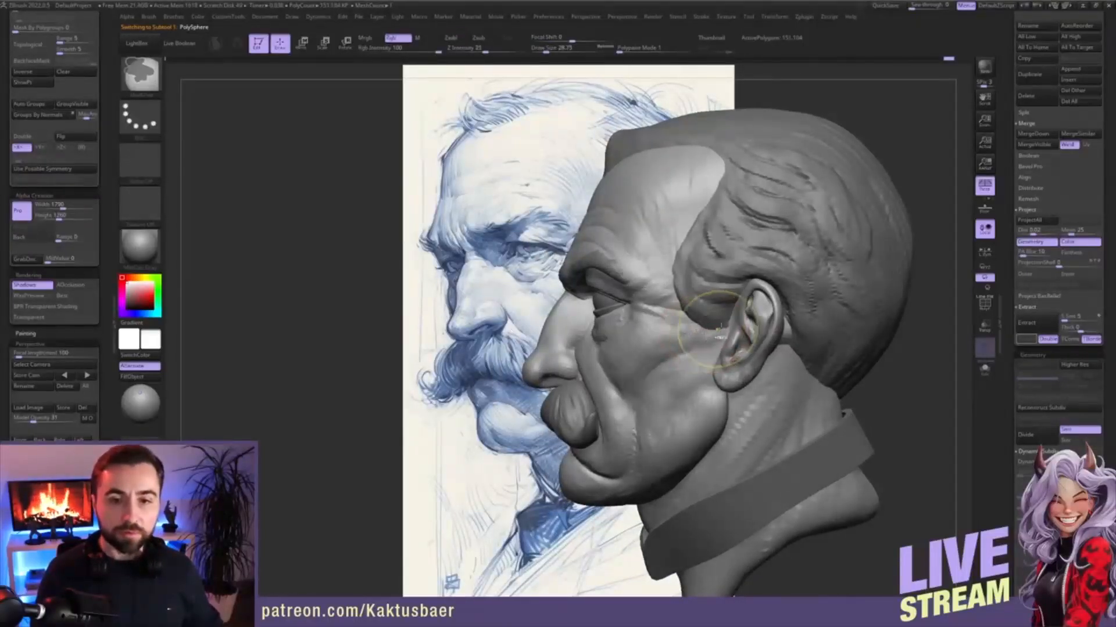
key(w)
alt+click(739, 334)
key(q)
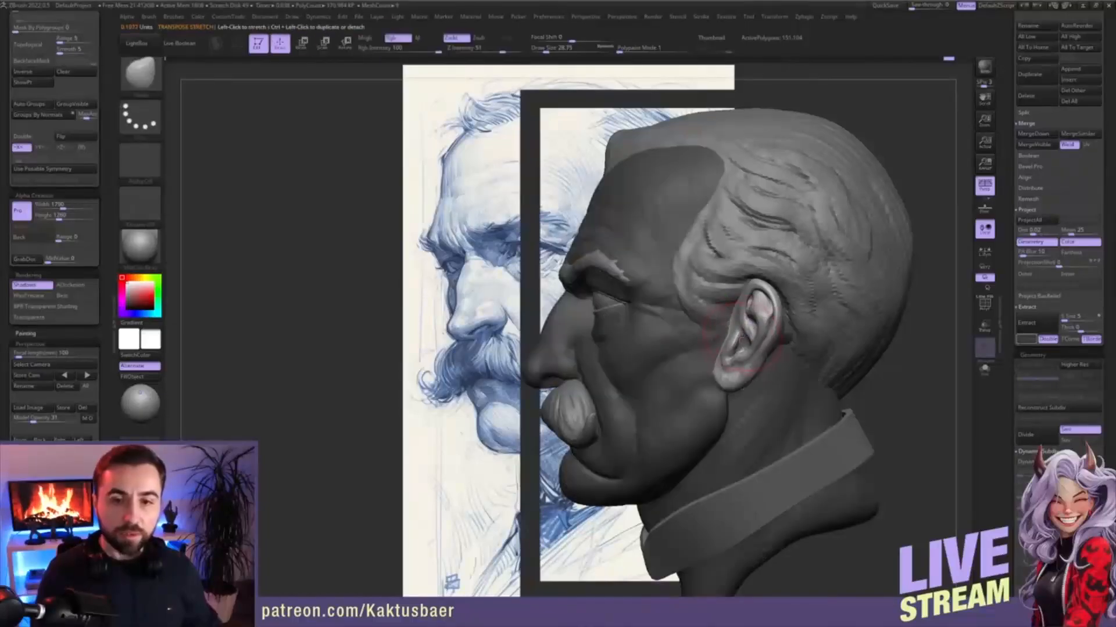
- Adjust the front edge of the ear where it meets the cheek with the Move brush, reducing the draw size from about 18.5
key(s)
drag(709, 333, 714, 328)
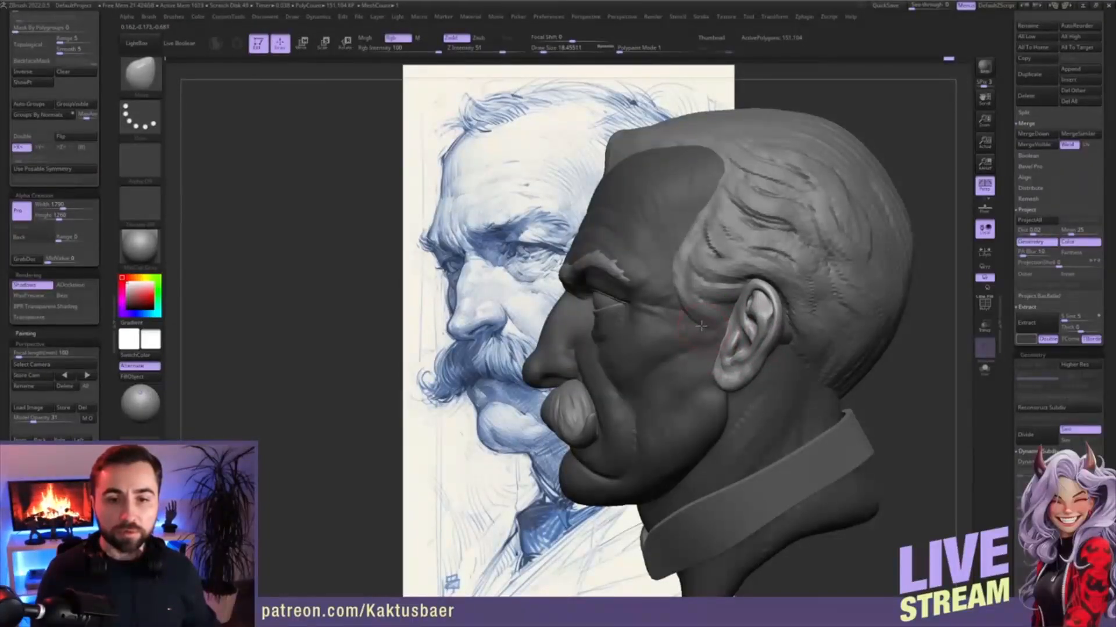
right_drag(712, 351, 706, 352)
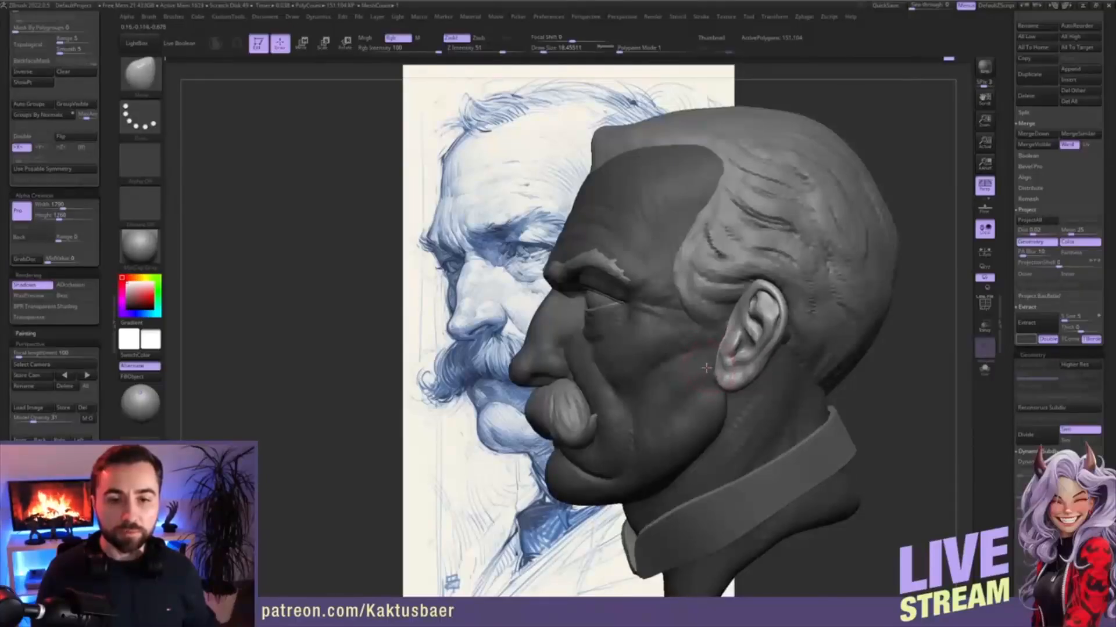
key(s)
drag(718, 331, 715, 330)
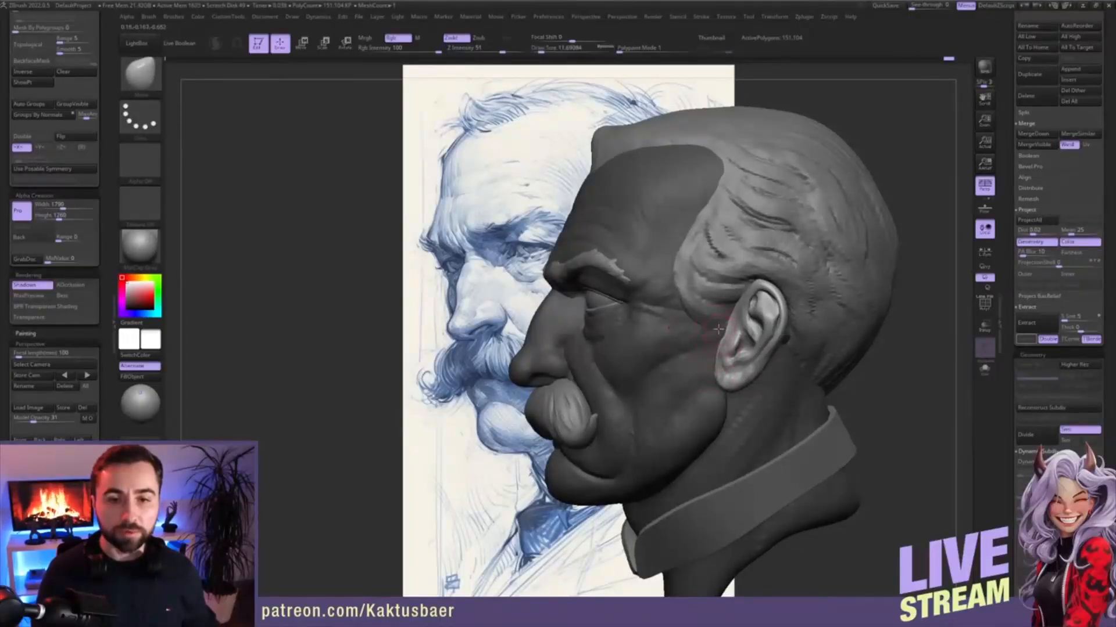
mouse_move(721, 334)
right_down()
mouse_move(766, 333)
mouse_move(724, 338)
mouse_move(710, 332)
mouse_move(720, 319)
right_up()
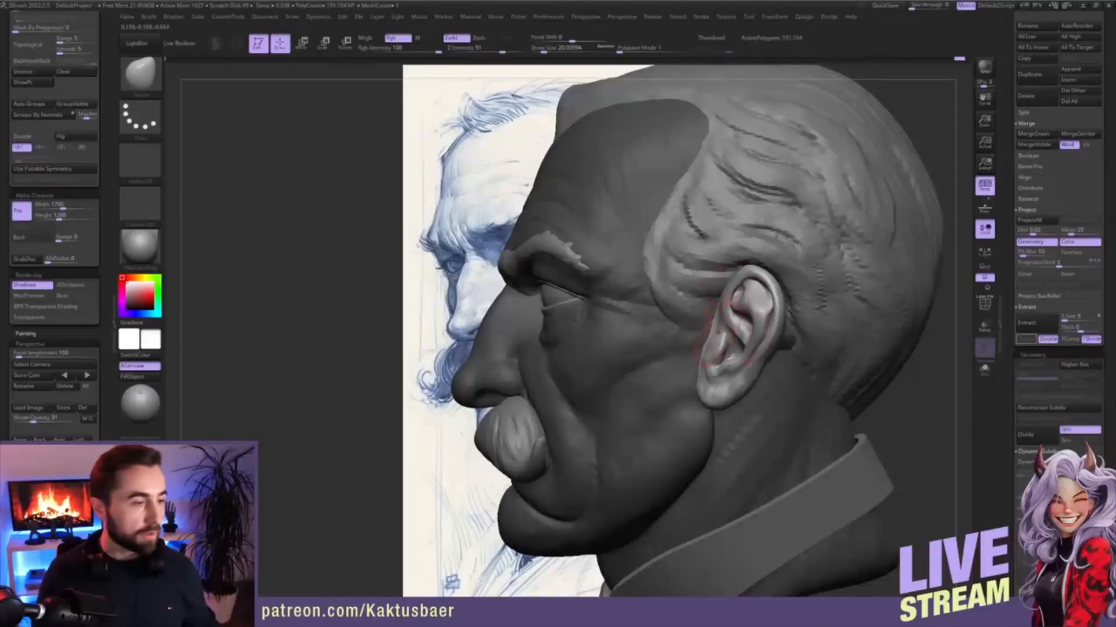
- Adjust the ear's inner folds at a draw size of about 10.5 and its outer rim at about 18.5 with the Move brush
key(s)
drag(744, 315, 739, 314)
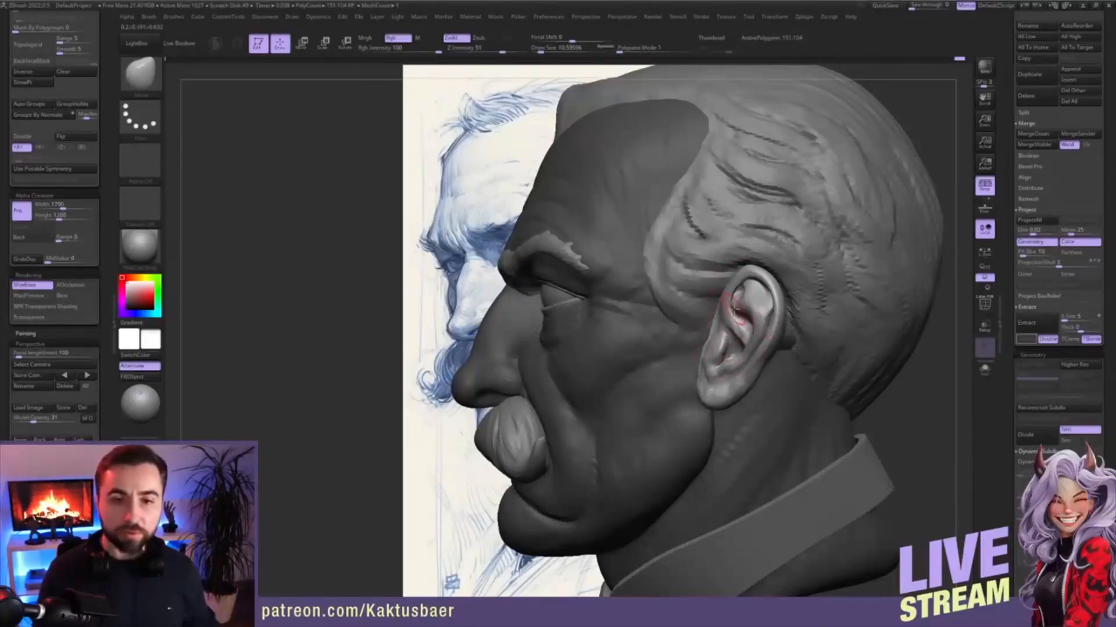
mouse_move(739, 313)
right_down()
mouse_move(738, 333)
mouse_move(759, 326)
right_up()
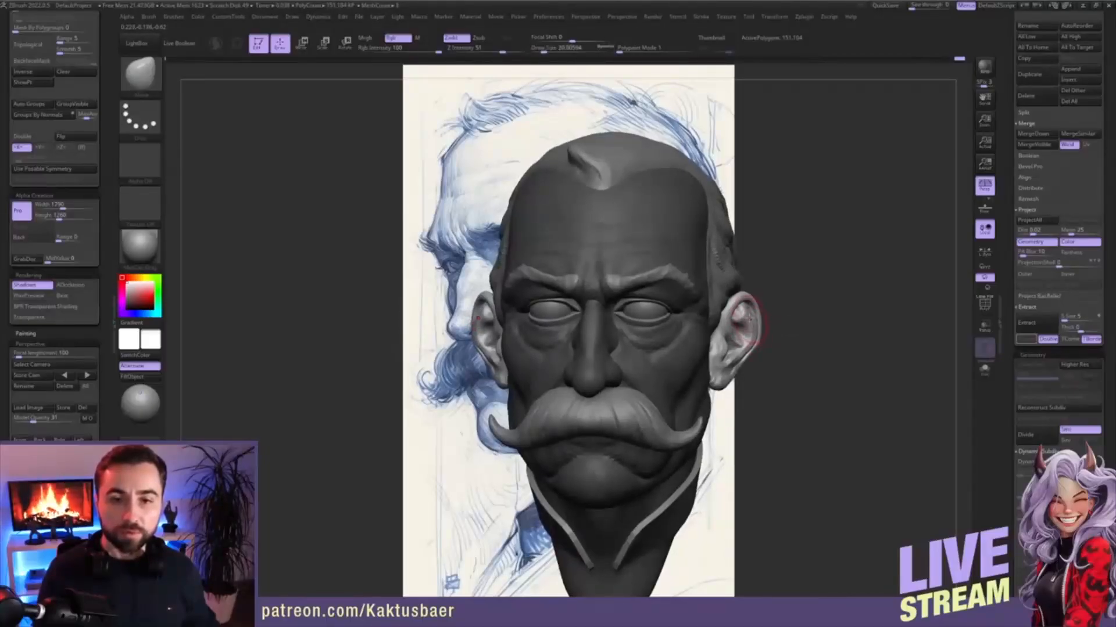
key(s)
drag(750, 320, 747, 319)
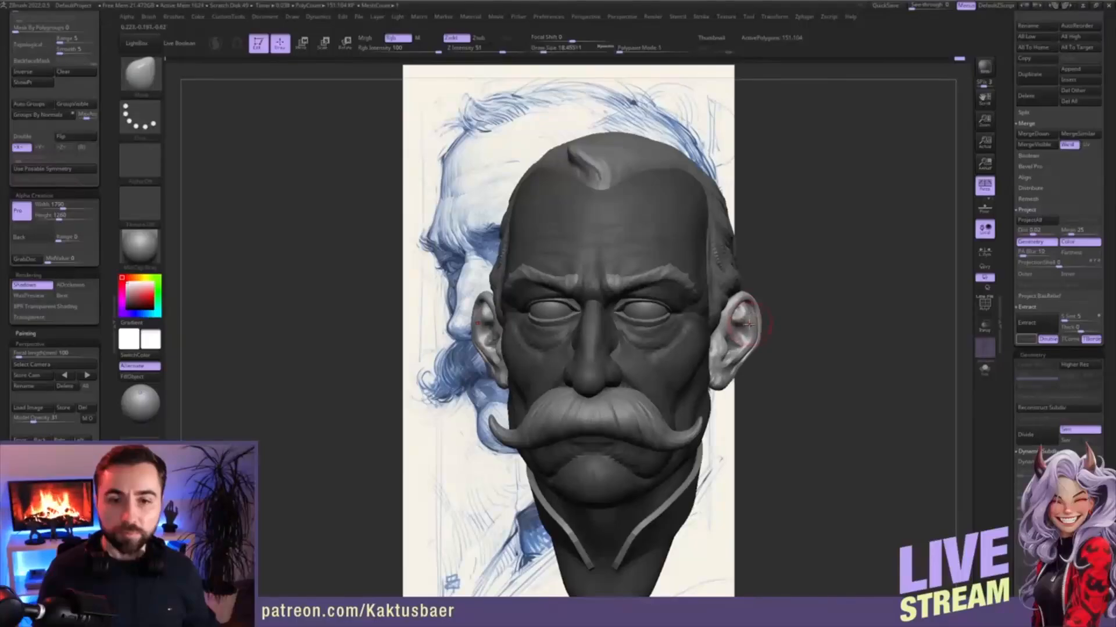
right_drag(749, 323, 725, 329)
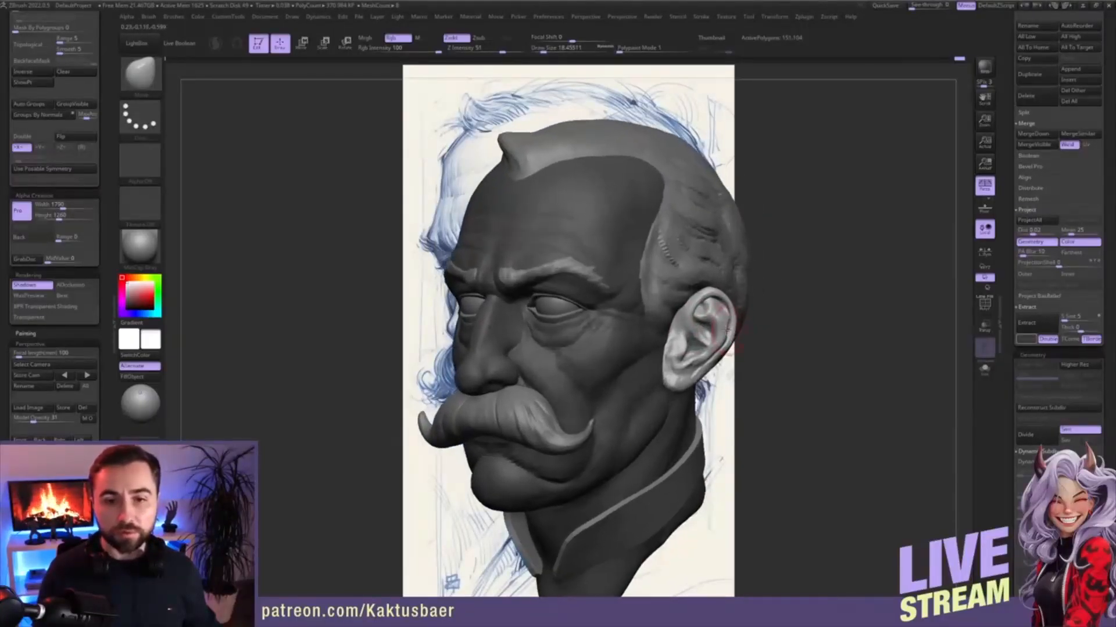
- Refine the ear's outer rim and upper fold with the Move brush at draw sizes between about 14.9 and 10.5, ending at about 12.9
key(s)
drag(726, 330, 723, 330)
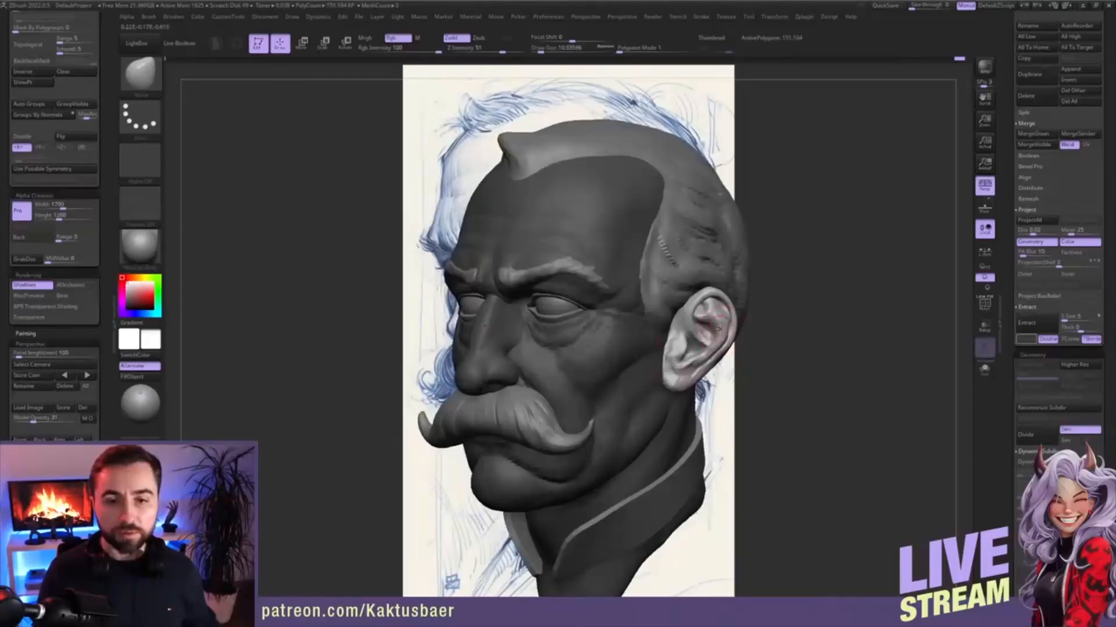
right_drag(738, 331, 727, 342)
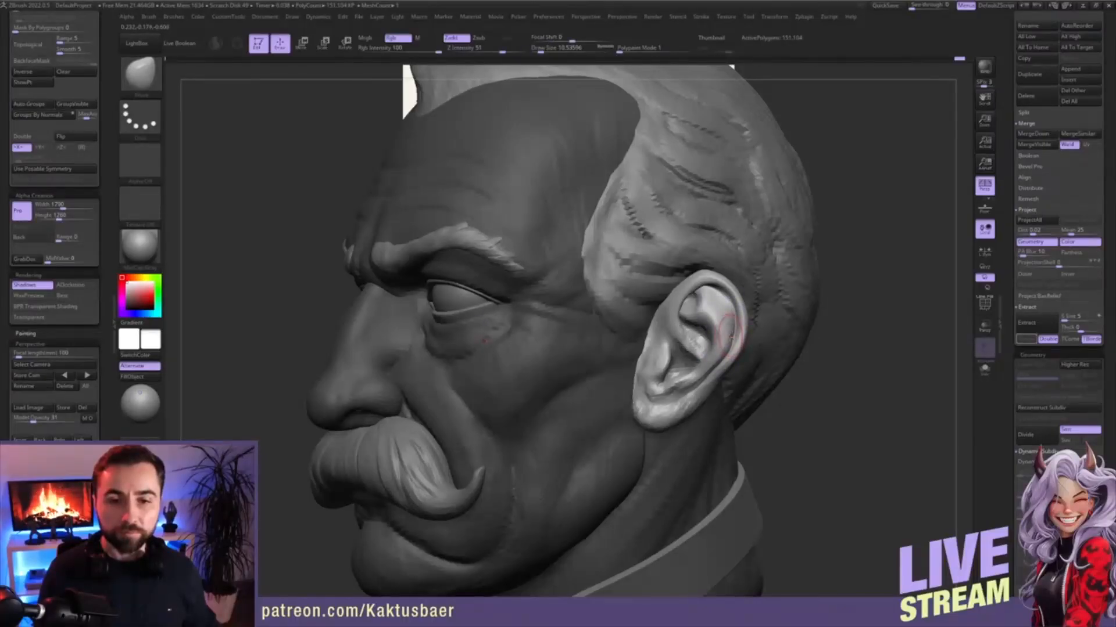
ctrl+right_drag(731, 336, 730, 328)
right_drag(729, 328, 740, 342)
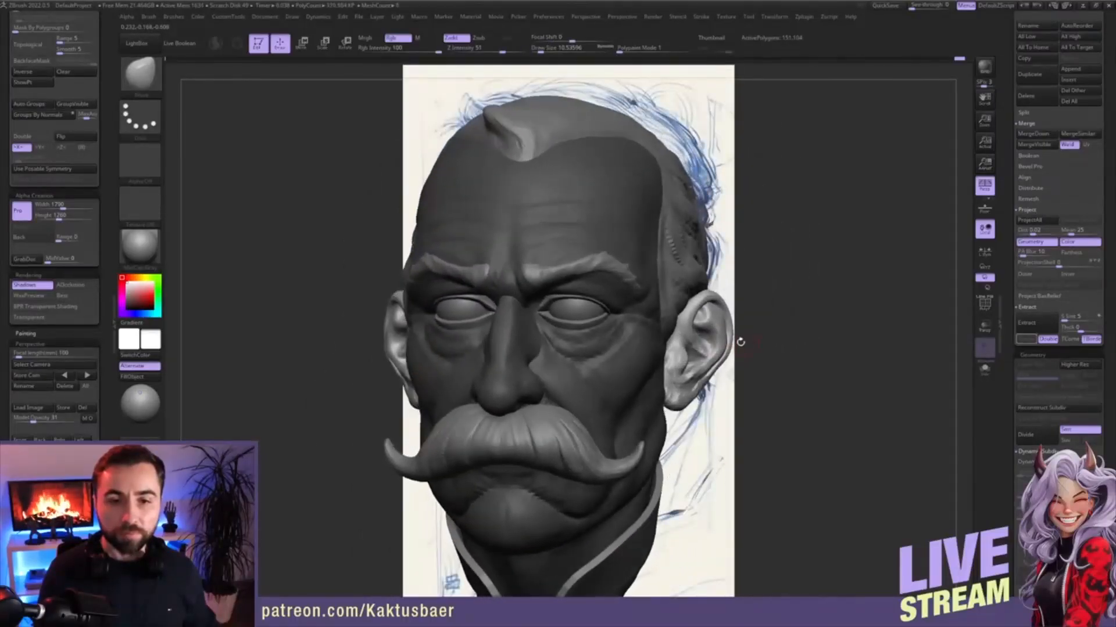
key(bracketright)
key(s)
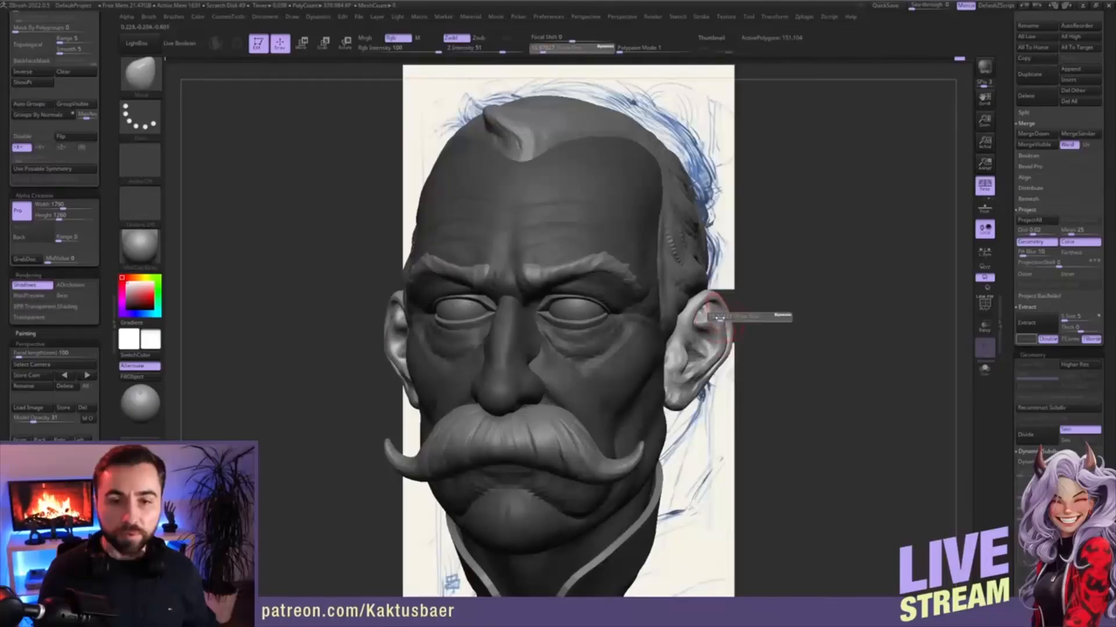
drag(720, 314, 718, 314)
mouse_move(720, 317)
right_down()
mouse_move(730, 320)
mouse_move(718, 327)
right_up()
- Refine the ear's upper inner fold with the ClayBuildup brush, and carve it with the DamStandard brush at a draw size of about 8.4
key(b)
key(c)
key(b)
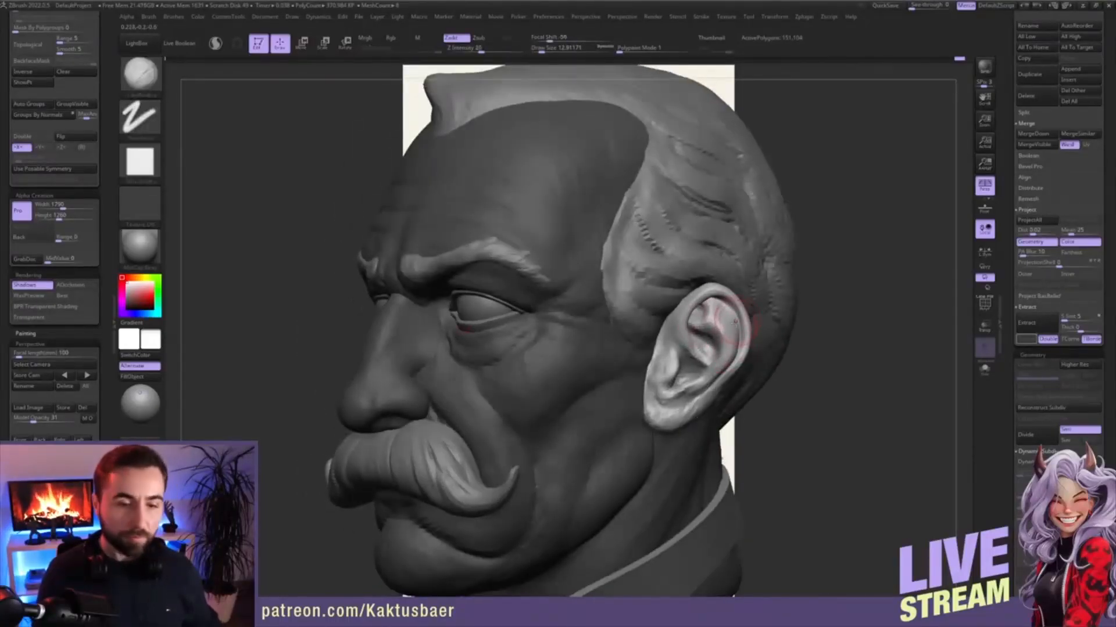
key(b)
key(d)
key(s)
key(s)
drag(734, 320, 732, 319)
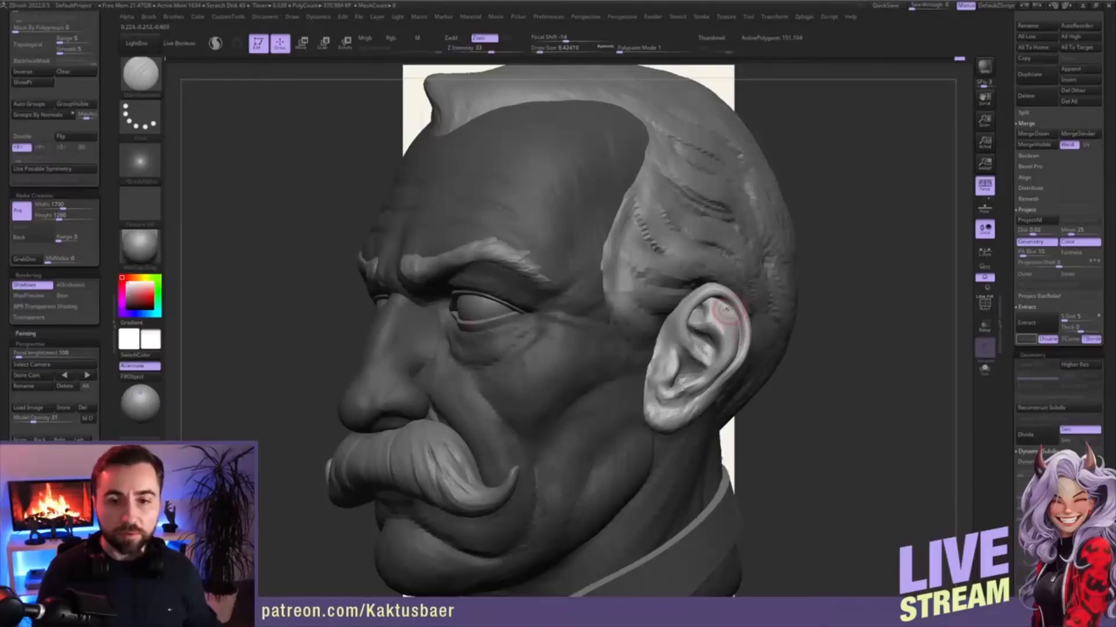
mouse_move(725, 311)
ctrl+right_down()
mouse_move(780, 319)
mouse_move(717, 329)
mouse_move(720, 352)
mouse_move(678, 359)
ctrl+right_up()
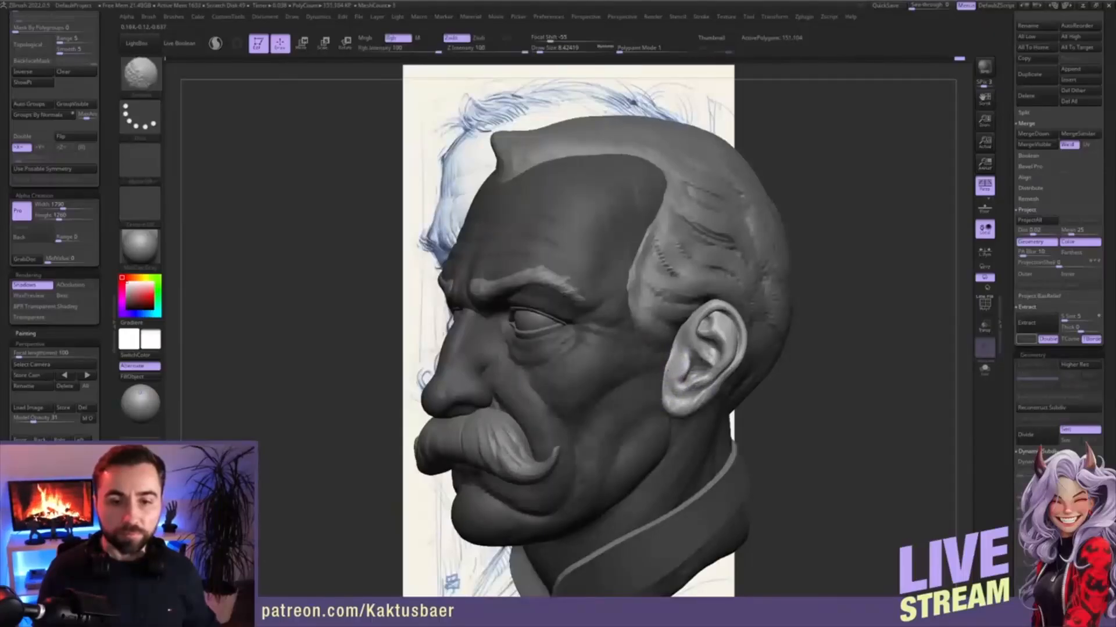
- Carve the ear's inner folds with the DamStandard brush and smooth the ear hollow and the upper front of the rim
right_drag(677, 409, 692, 381)
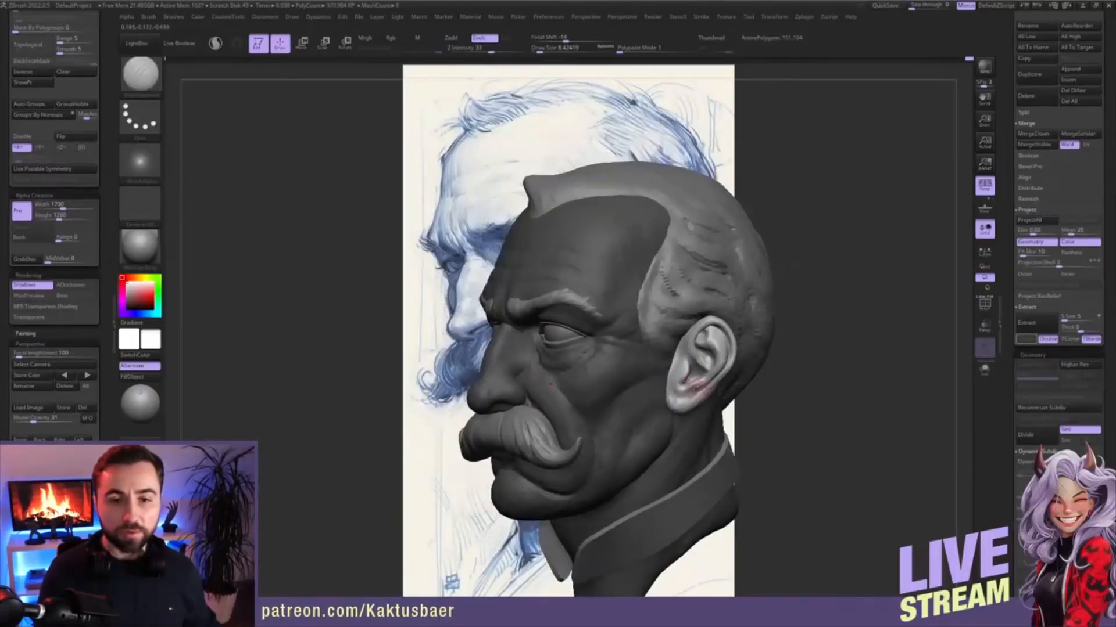
mouse_move(704, 362)
shift+mouse_down()
mouse_move(714, 344)
mouse_move(699, 358)
shift+mouse_up()
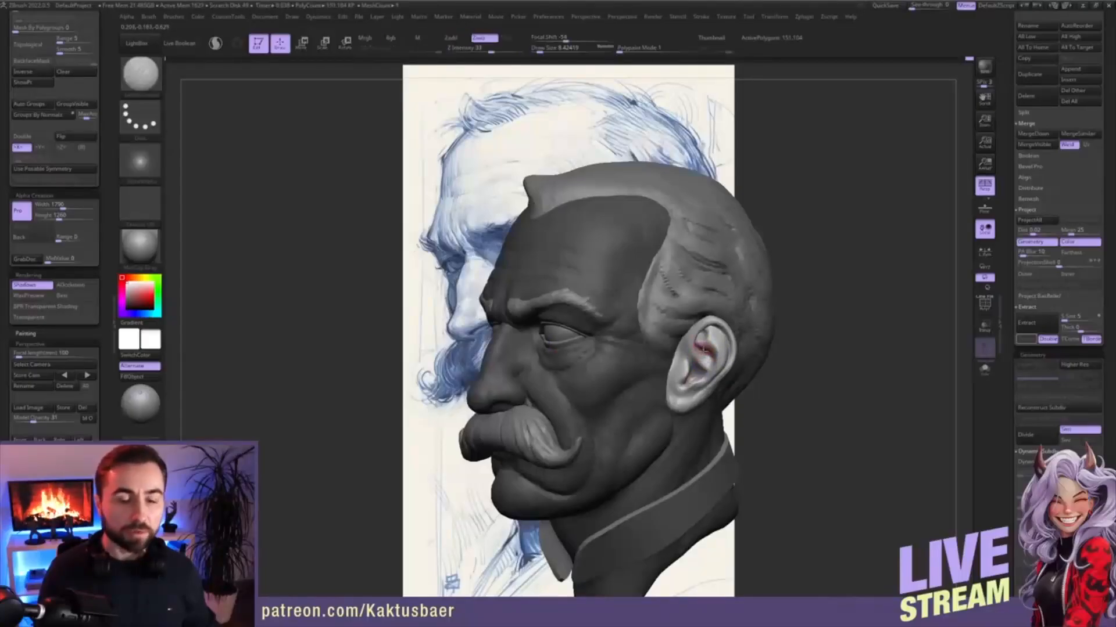
right_drag(704, 364, 699, 427)
mouse_move(702, 331)
shift+mouse_down()
mouse_move(692, 334)
mouse_move(704, 329)
shift+mouse_up()
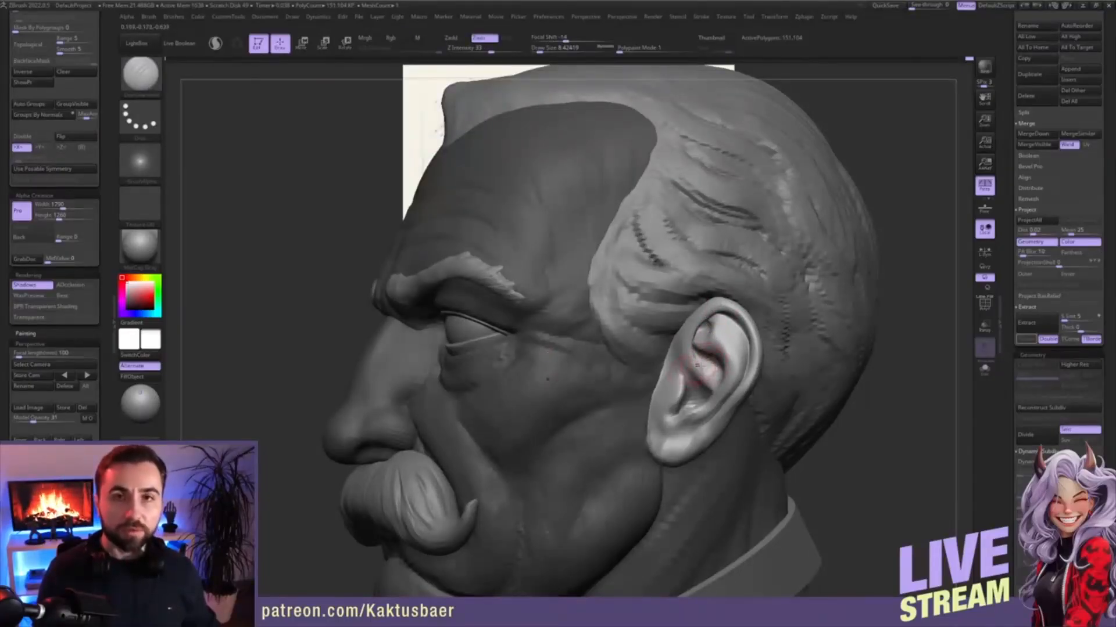
key(shift)
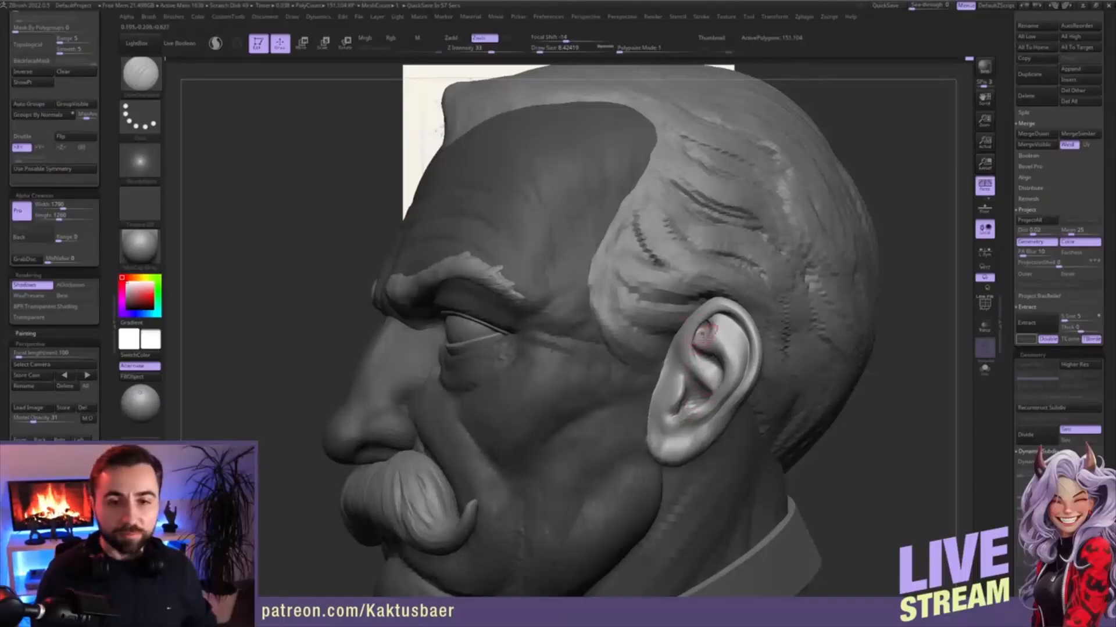
right_drag(688, 336, 707, 319)
shift+drag(708, 319, 697, 328)
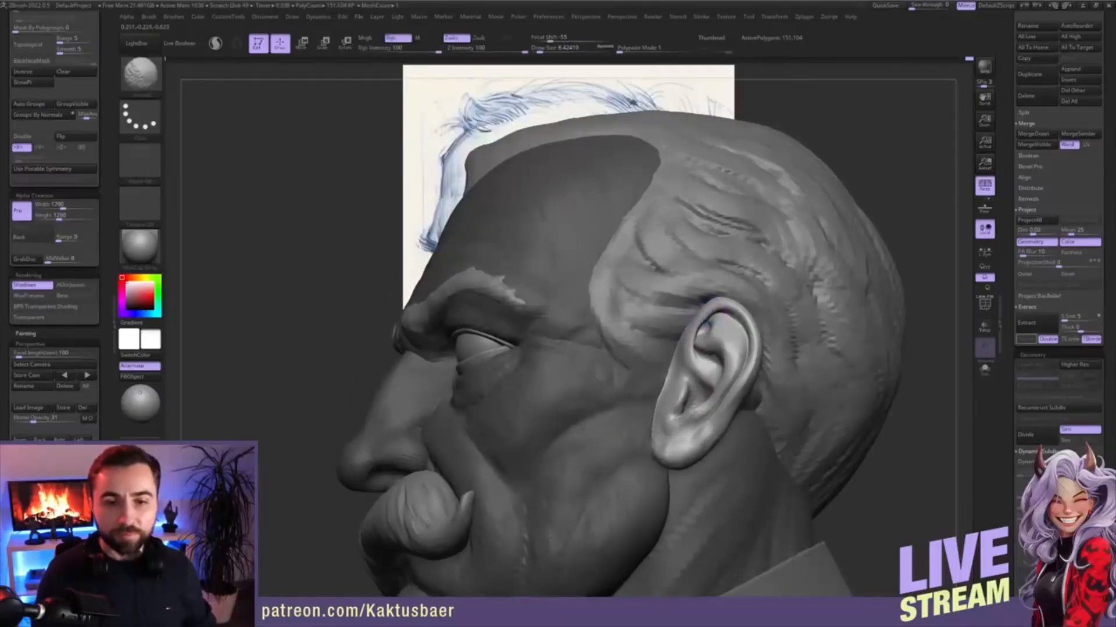
right_drag(707, 319, 714, 346)
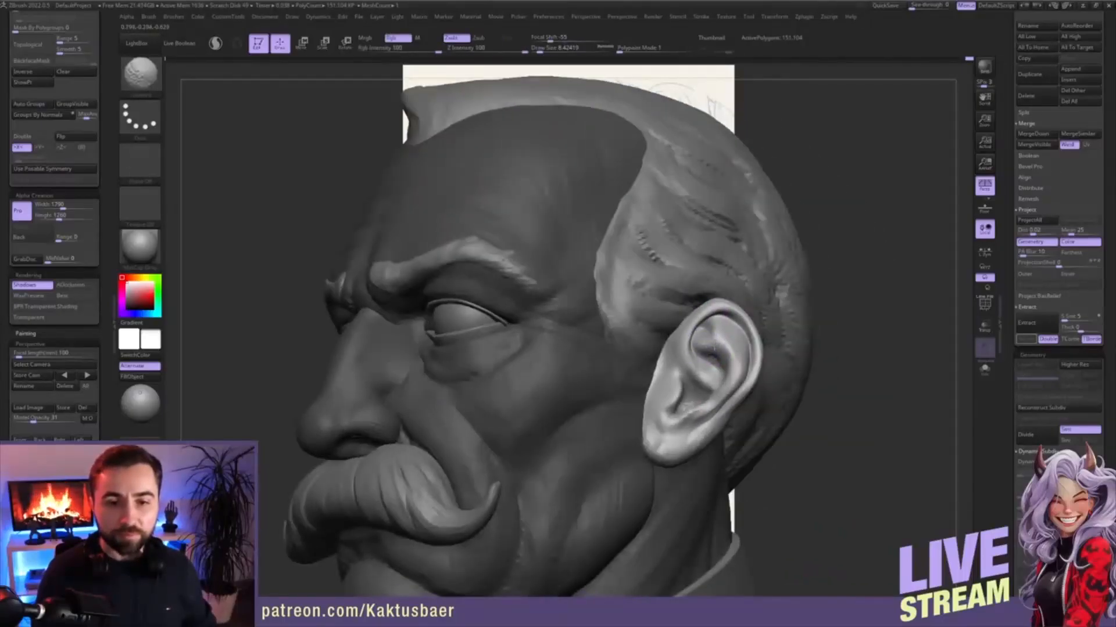
mouse_move(705, 345)
shift+mouse_down()
mouse_move(715, 372)
mouse_move(711, 356)
shift+mouse_up()
key(ctrl+z)
key(ctrl+z)
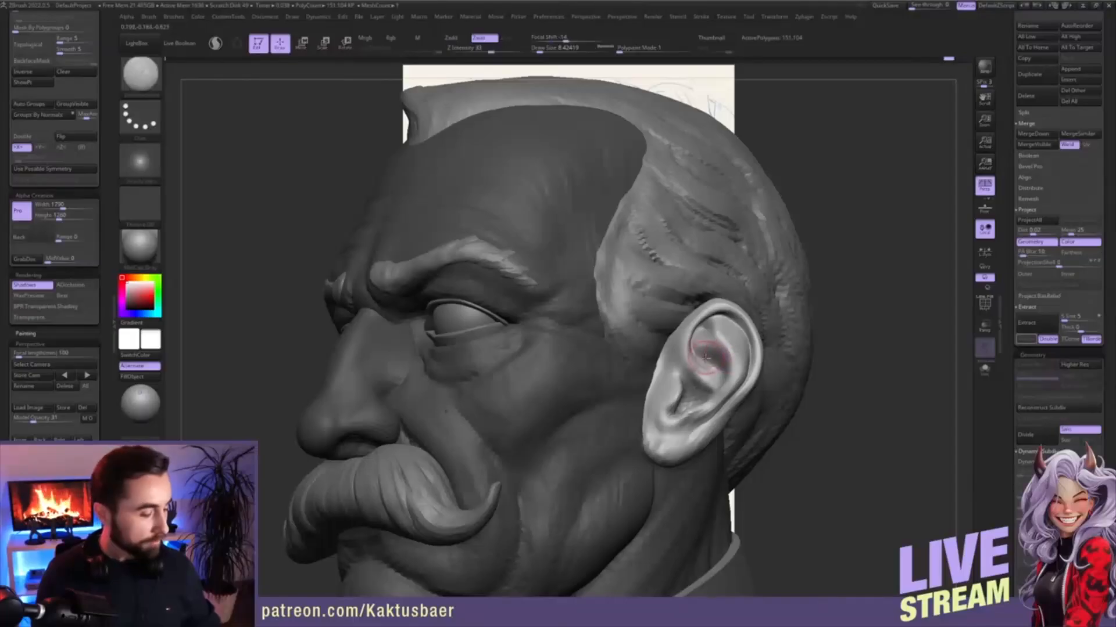
- Deepen and smooth the central hollow of the ear with the DamStandard brush, ending at a draw size of about 8.4
key(bracketleft)
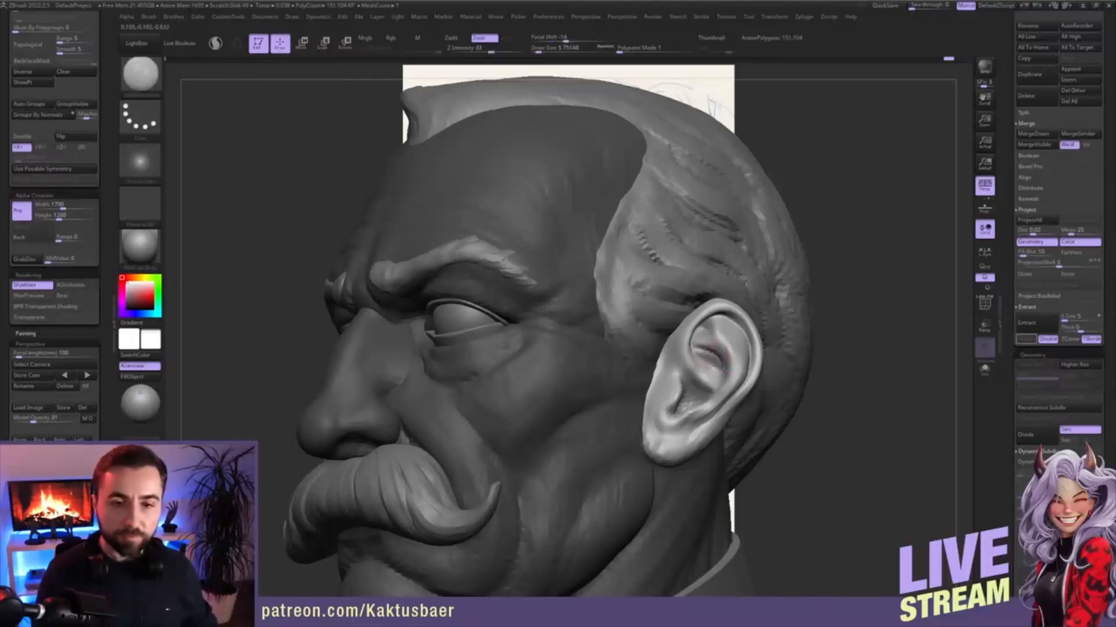
right_drag(725, 371, 736, 381)
key(s)
click(704, 353)
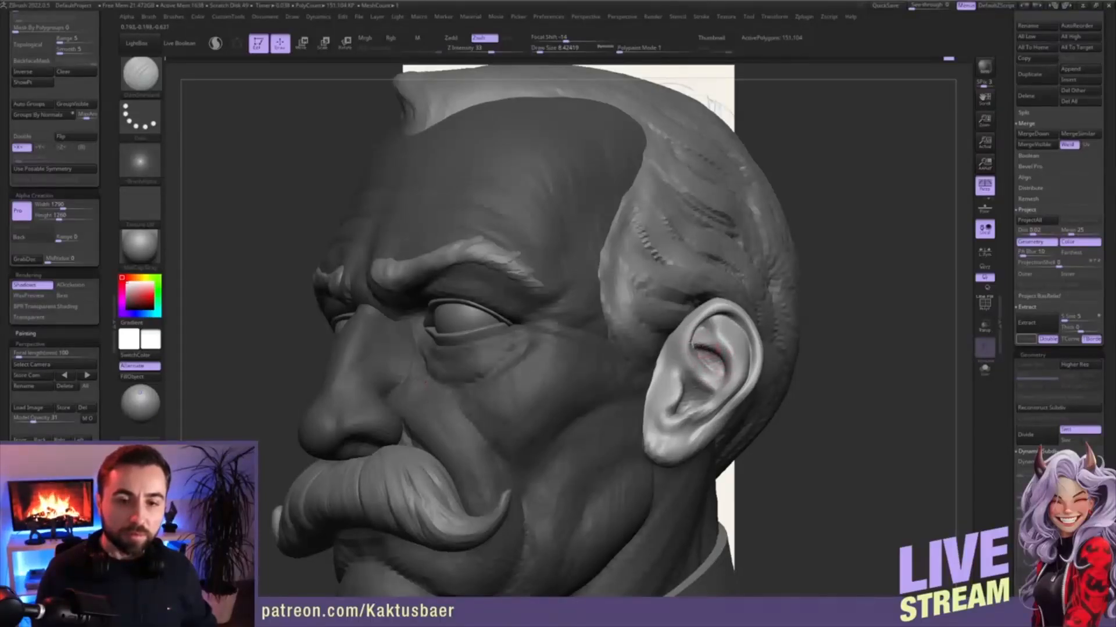
right_drag(717, 368, 711, 367)
shift+drag(711, 367, 715, 373)
right_drag(714, 373, 716, 391)
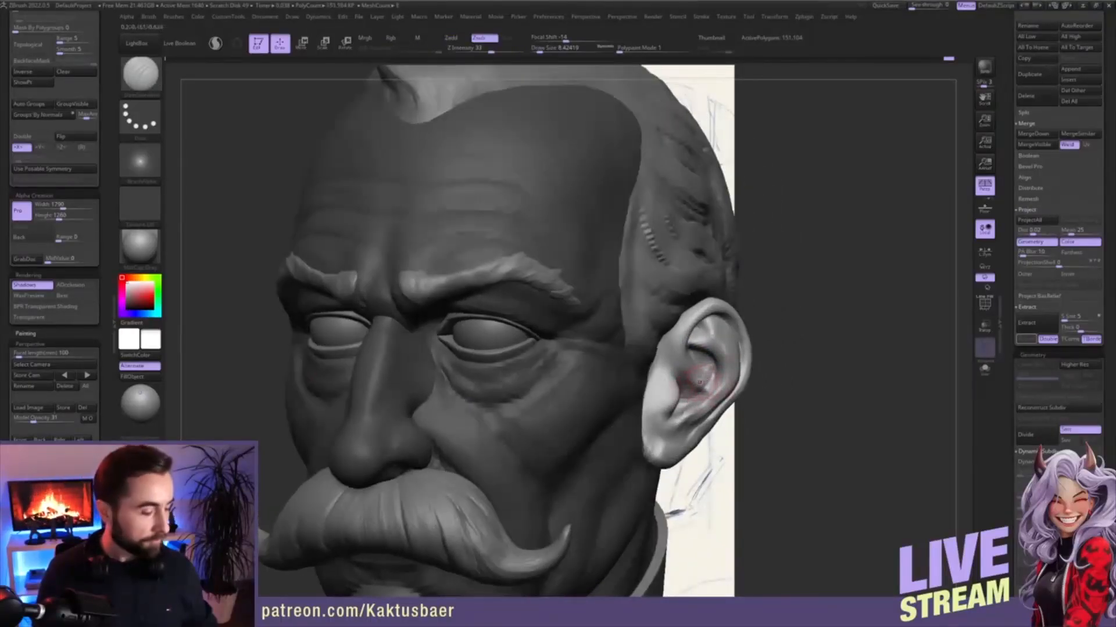
- Build up the inside of the ear hollow with the ClayBuildup brush and smooth it down to the notch above the lobe
key(b)
key(c)
key(b)
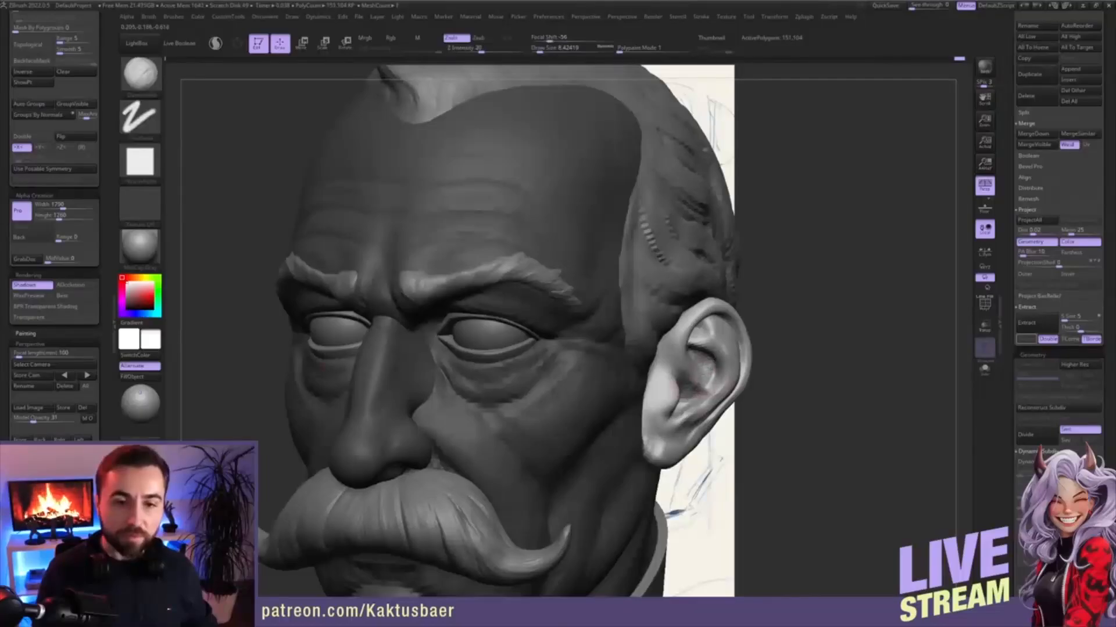
shift+drag(703, 382, 699, 374)
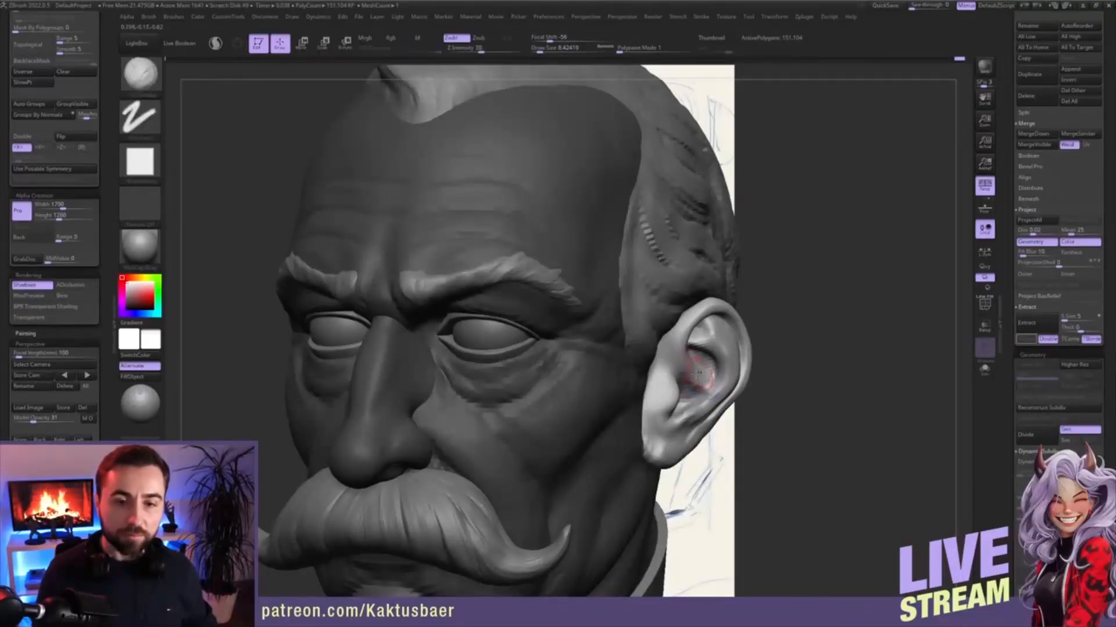
mouse_move(699, 374)
right_down()
mouse_move(693, 354)
mouse_move(668, 358)
right_up()
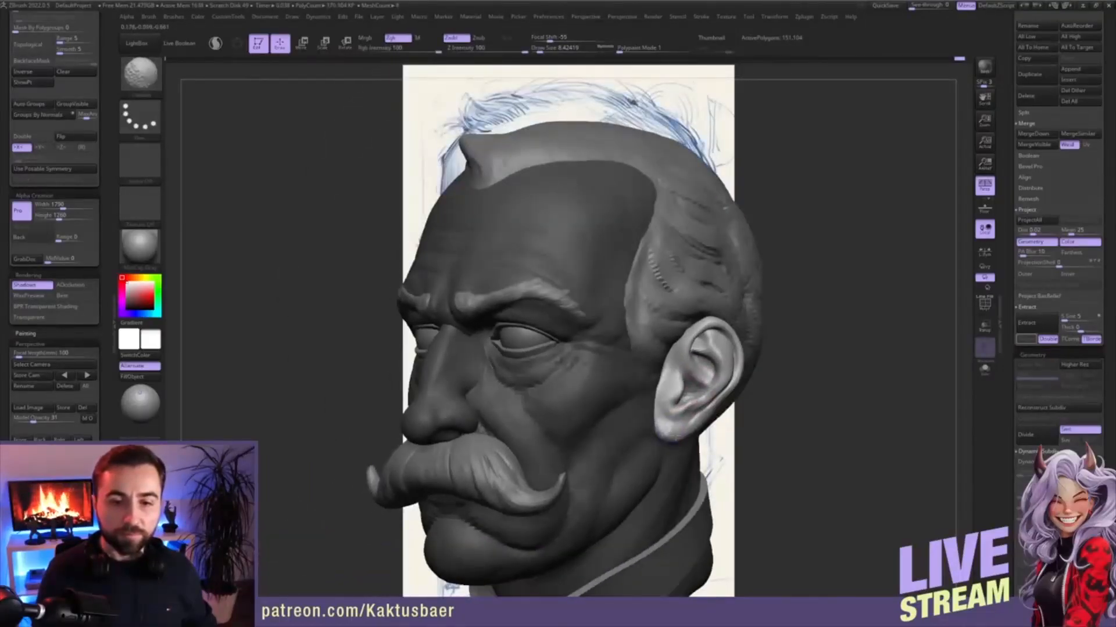
shift+drag(690, 431, 689, 404)
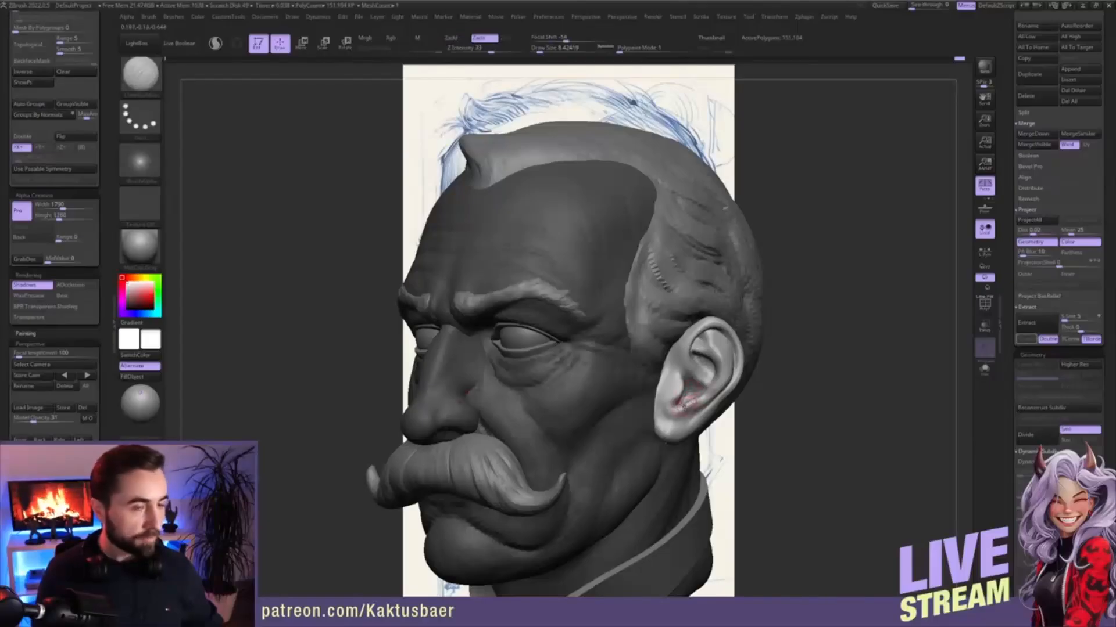
- Adjust the ear's lower inner fold with the Move brush, and refine and smooth the lower rim with ClayBuildup at a draw size of about 5
key(b)
key(m)
key(v)
ctrl+right_drag(688, 401, 672, 391)
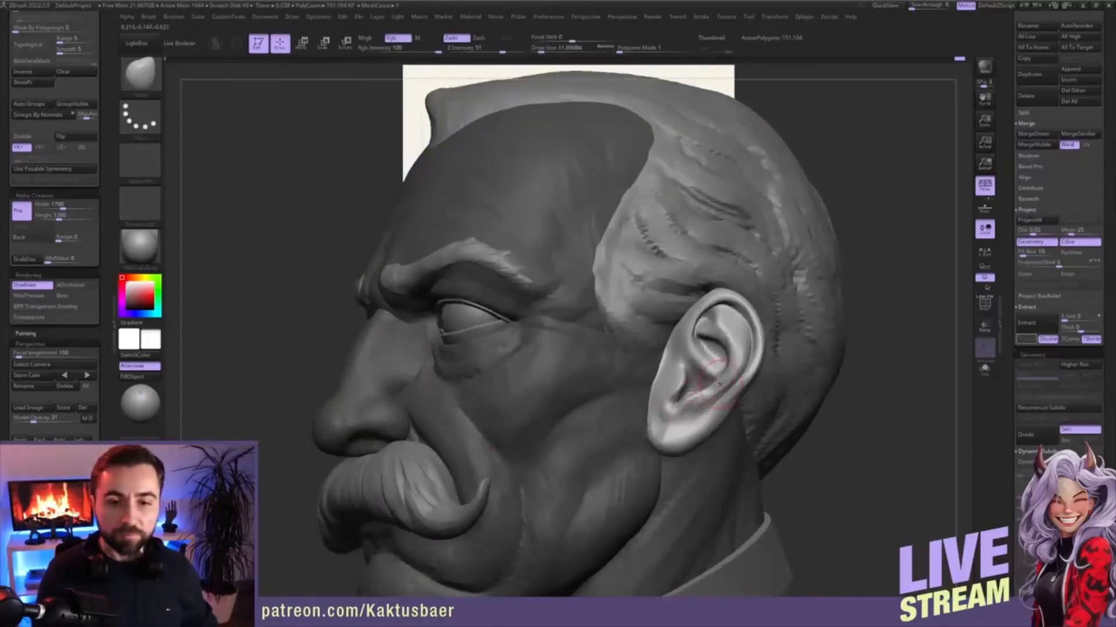
key(b)
key(c)
key(b)
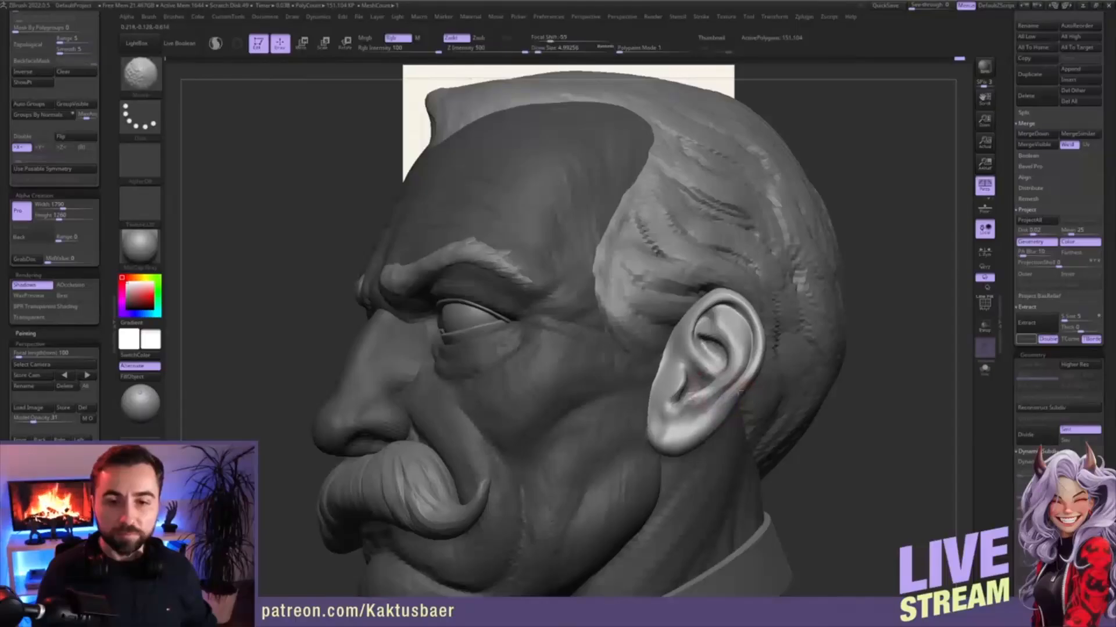
shift+drag(723, 407, 713, 397)
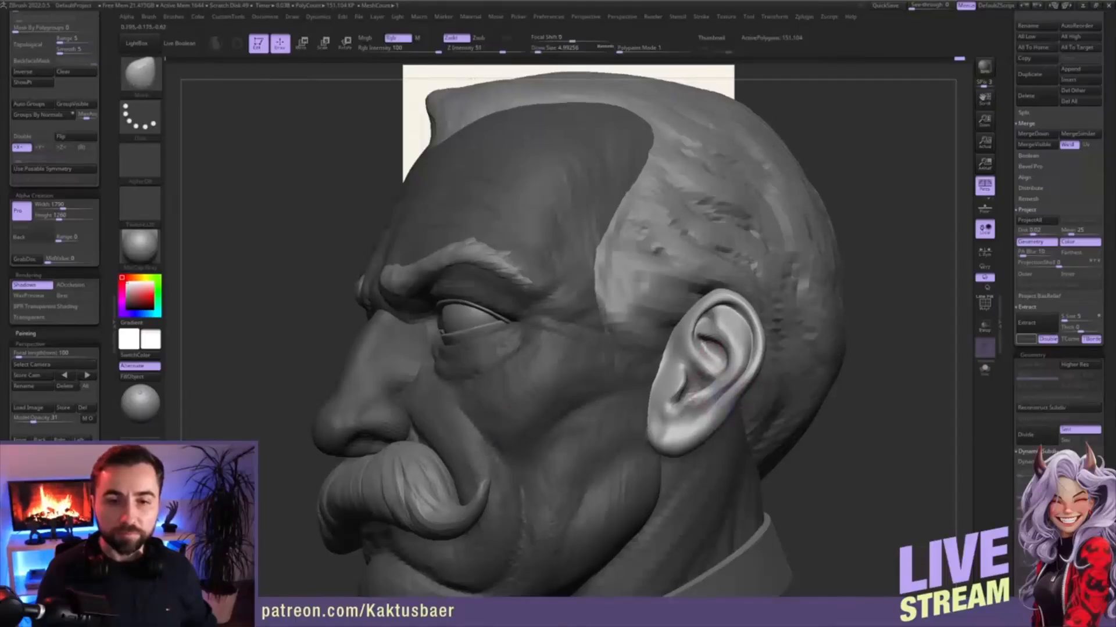
- Check the isolated head from the front, set the Move brush's draw size to about 34.8, and show the full bust again
ctrl+right_drag(716, 371, 720, 401)
mouse_move(721, 401)
right_down()
mouse_move(763, 381)
mouse_move(773, 392)
right_up()
key(shift+r)
ctrl+right_drag(773, 392, 774, 413)
right_drag(668, 398, 677, 395)
mouse_move(676, 395)
alt+right_down()
mouse_move(766, 372)
mouse_move(755, 349)
alt+right_up()
mouse_move(755, 349)
right_down()
mouse_move(744, 359)
mouse_move(772, 347)
mouse_move(757, 350)
right_up()
key(alt+s)
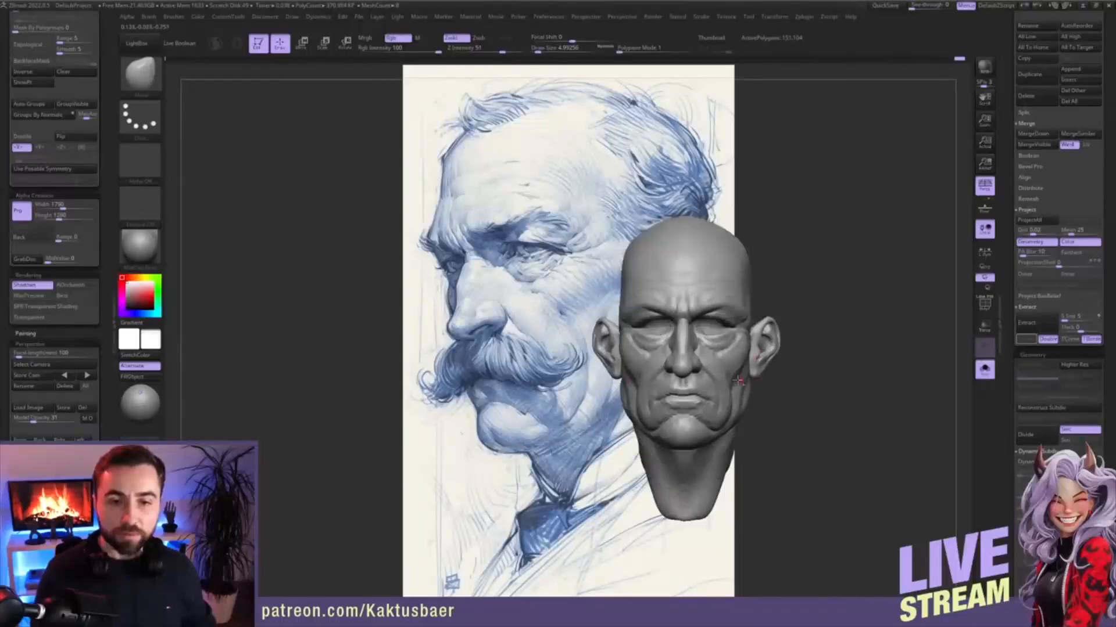
ctrl+right_drag(755, 354, 736, 396)
key(s)
drag(735, 394, 741, 392)
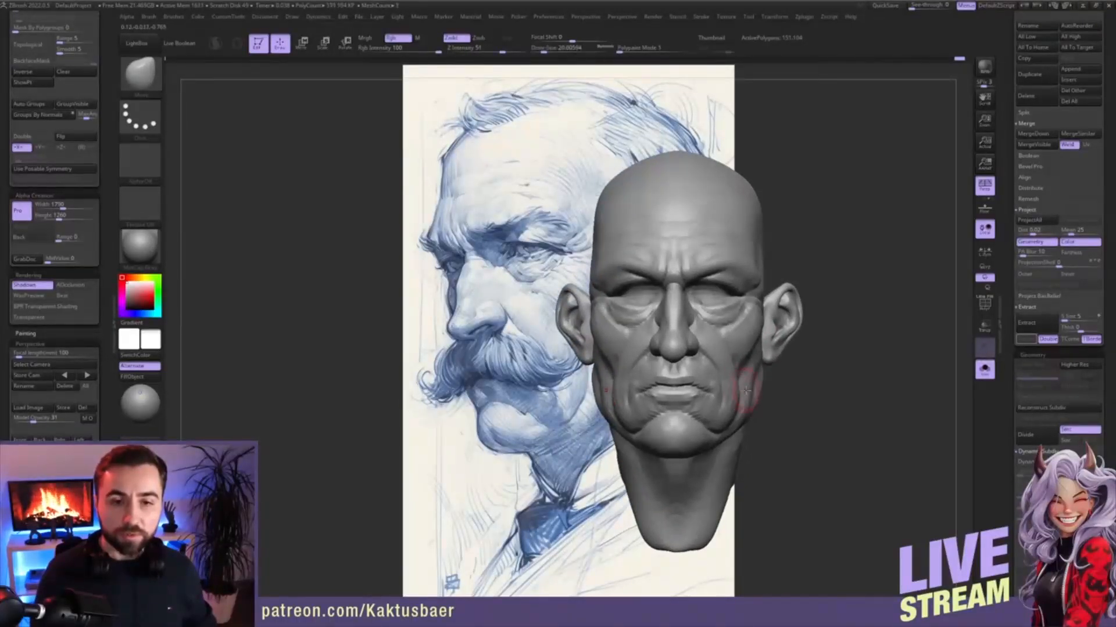
key(alt+s)
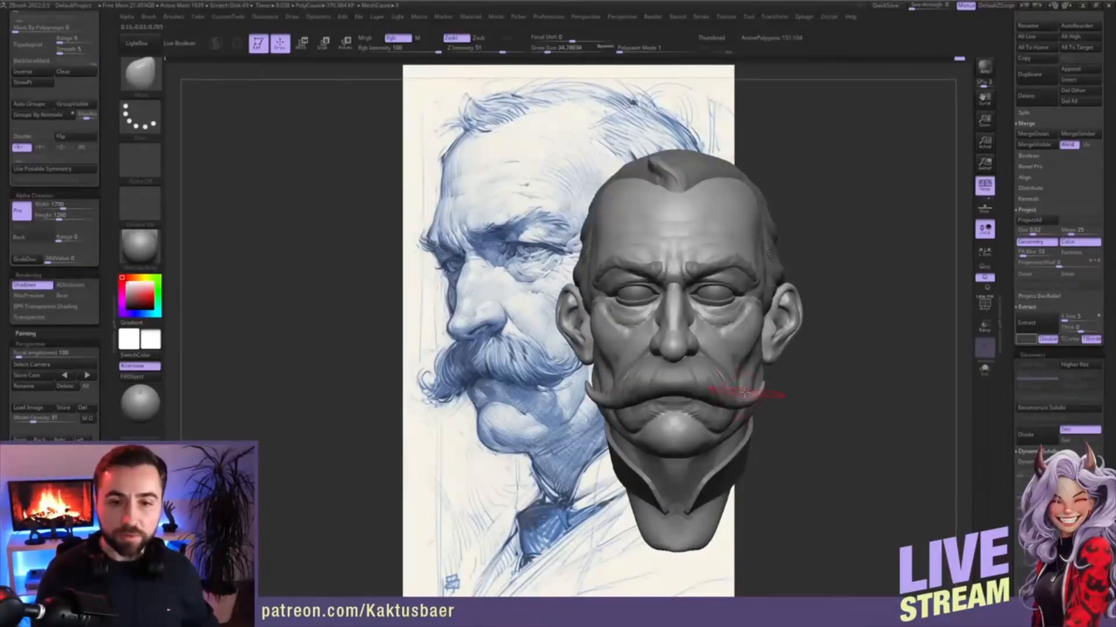
- Isolate the head and adjust the cheek and jaw contour with the Move brush at a draw size of about 21.6
right_drag(744, 393, 686, 385)
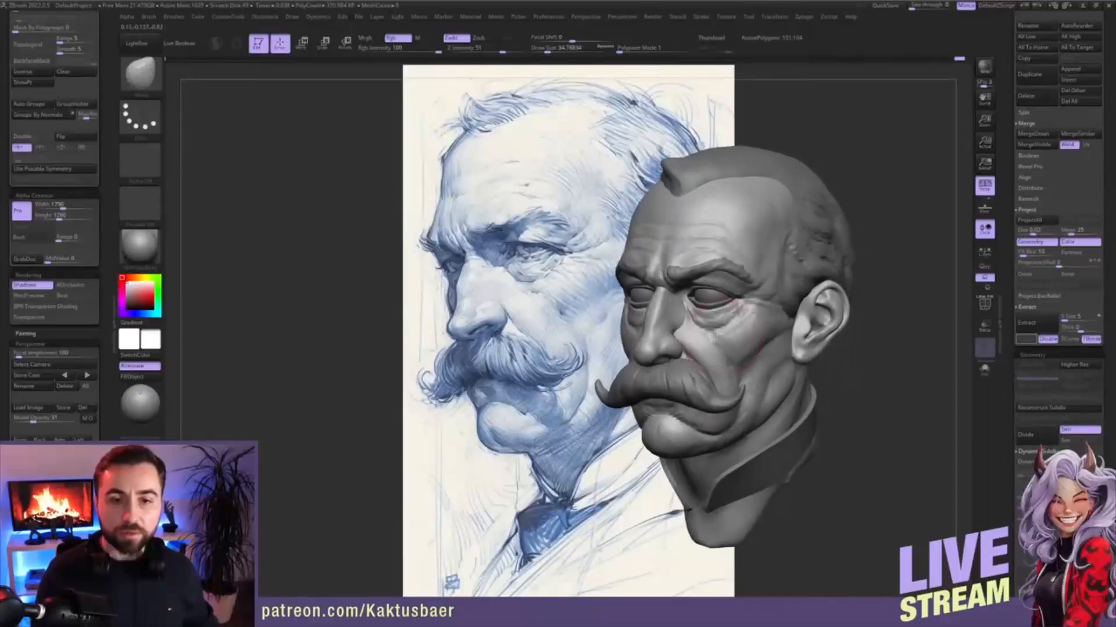
mouse_move(721, 337)
right_down()
mouse_move(761, 361)
mouse_move(720, 343)
mouse_move(729, 334)
mouse_move(754, 360)
mouse_move(739, 380)
mouse_move(751, 384)
right_up()
key(alt+s)
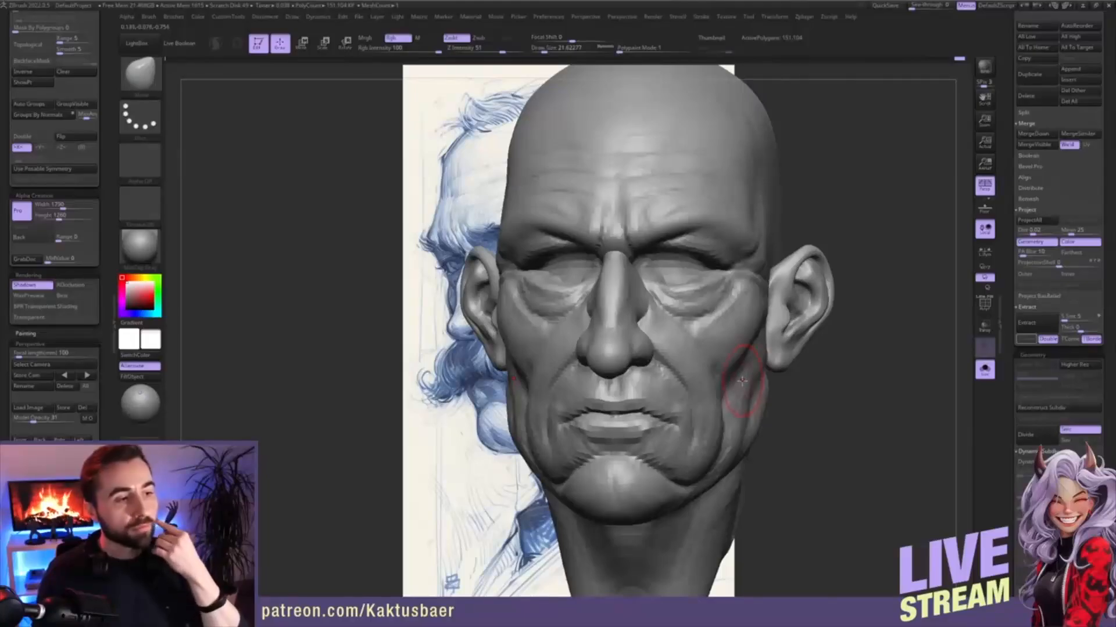
mouse_move(747, 380)
right_down()
mouse_move(737, 378)
mouse_move(739, 418)
right_up()
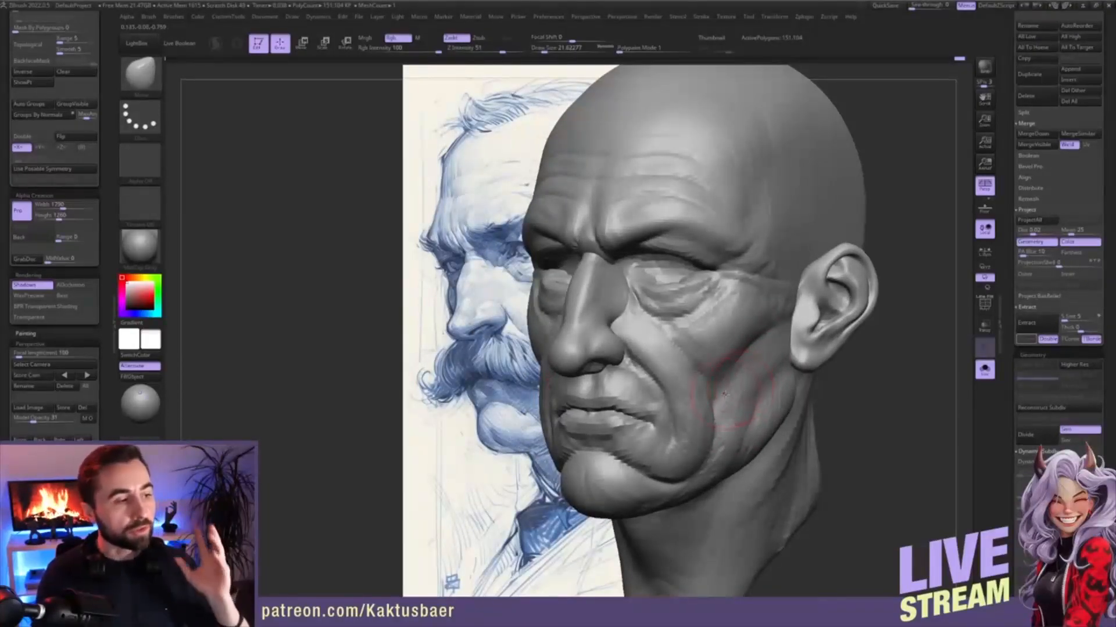
mouse_move(724, 395)
right_down()
mouse_move(746, 383)
mouse_move(744, 393)
right_up()
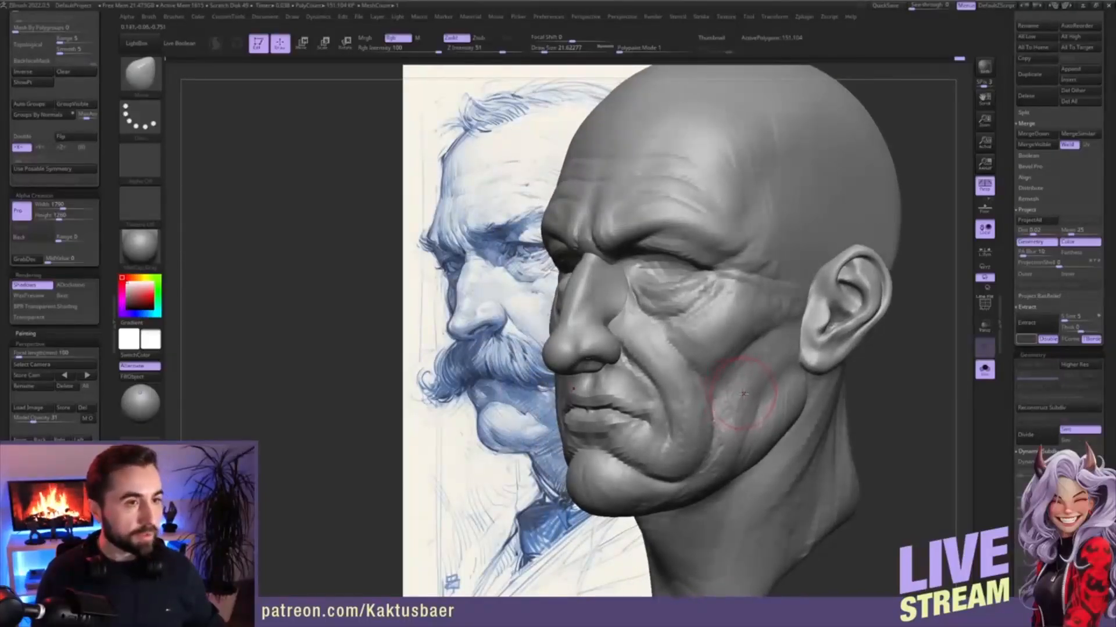
- Build up the cheek and jaw muscle between the cheekbone and jawline with a smaller ClayBuildup brush, and bring back the full bust
key(b)
key(c)
key(b)
right_drag(828, 386, 801, 384)
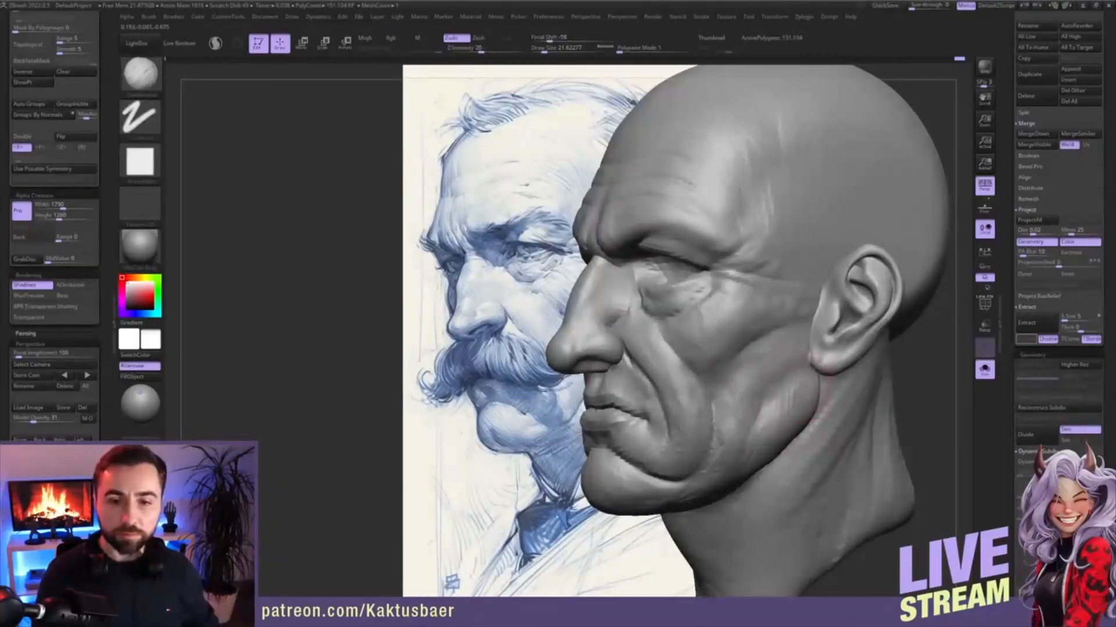
key(s)
drag(776, 406, 774, 407)
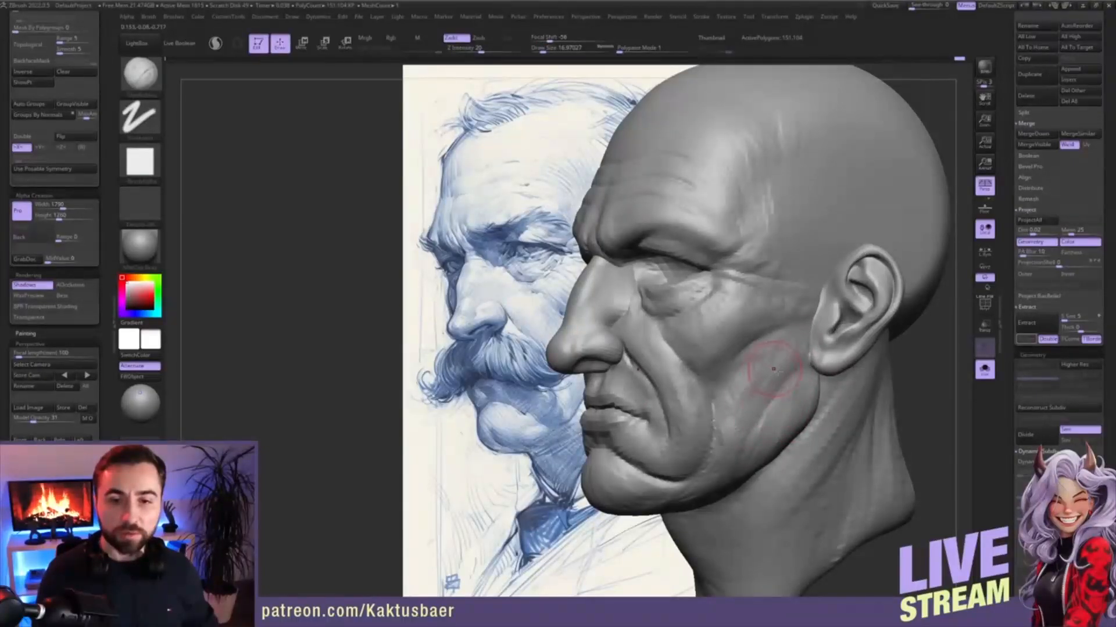
right_drag(774, 369, 791, 337)
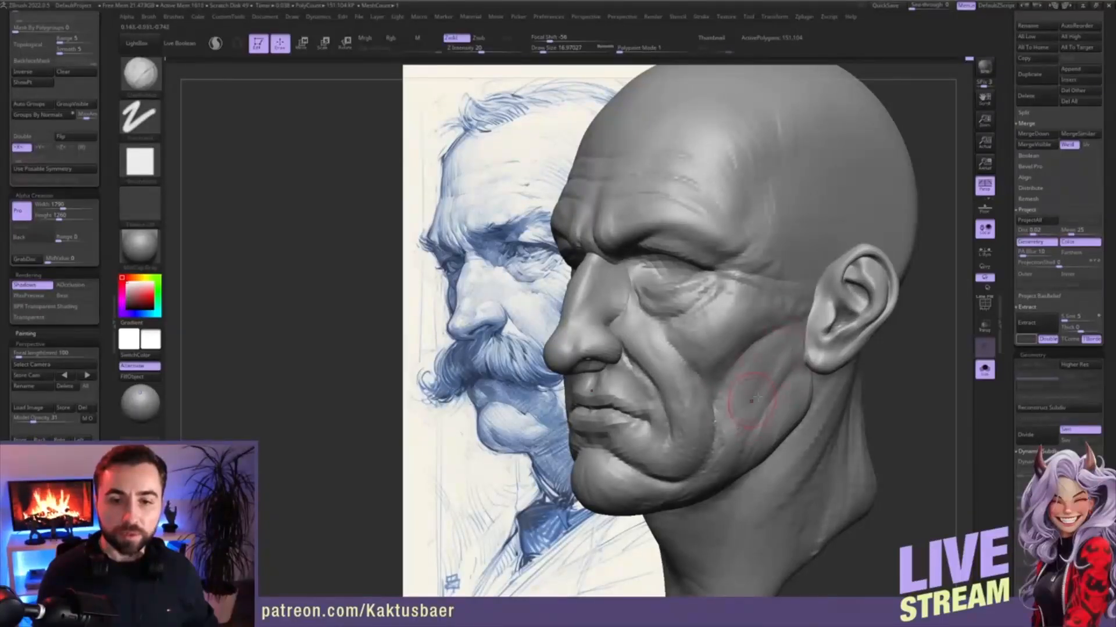
right_drag(753, 399, 786, 360)
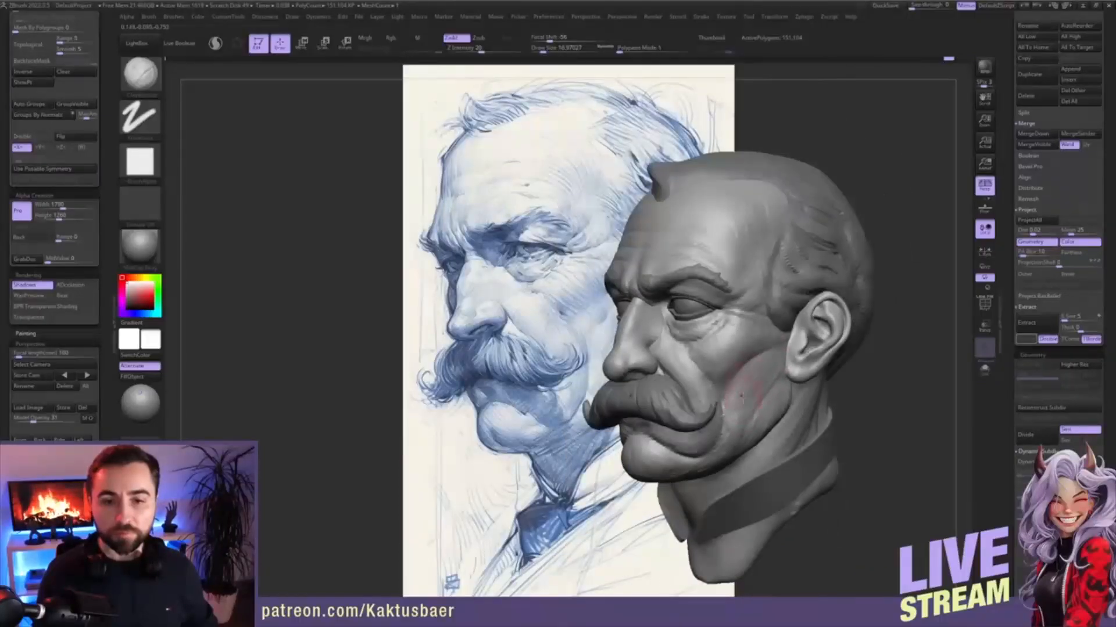
- Refine the cheekbone and the area beside the eye with the ClayBuildup brush at draw sizes of about 14.2 to 15.6
mouse_move(755, 380)
right_down()
mouse_move(747, 386)
mouse_move(760, 372)
mouse_move(752, 383)
mouse_move(743, 355)
mouse_move(721, 344)
mouse_move(720, 353)
right_up()
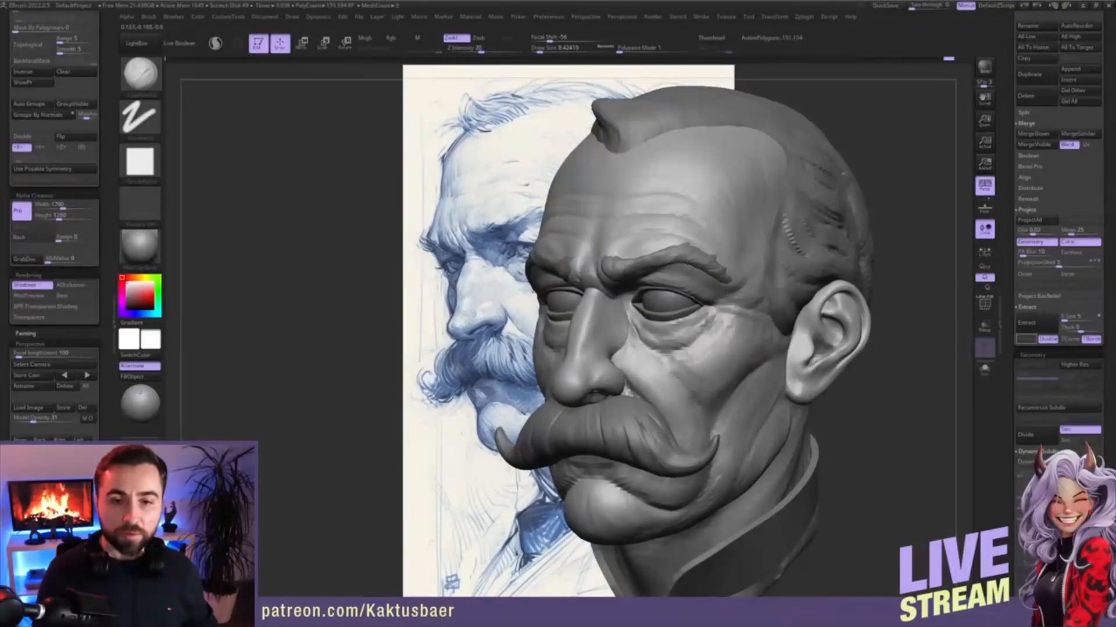
key(s)
key(s)
drag(677, 365, 683, 364)
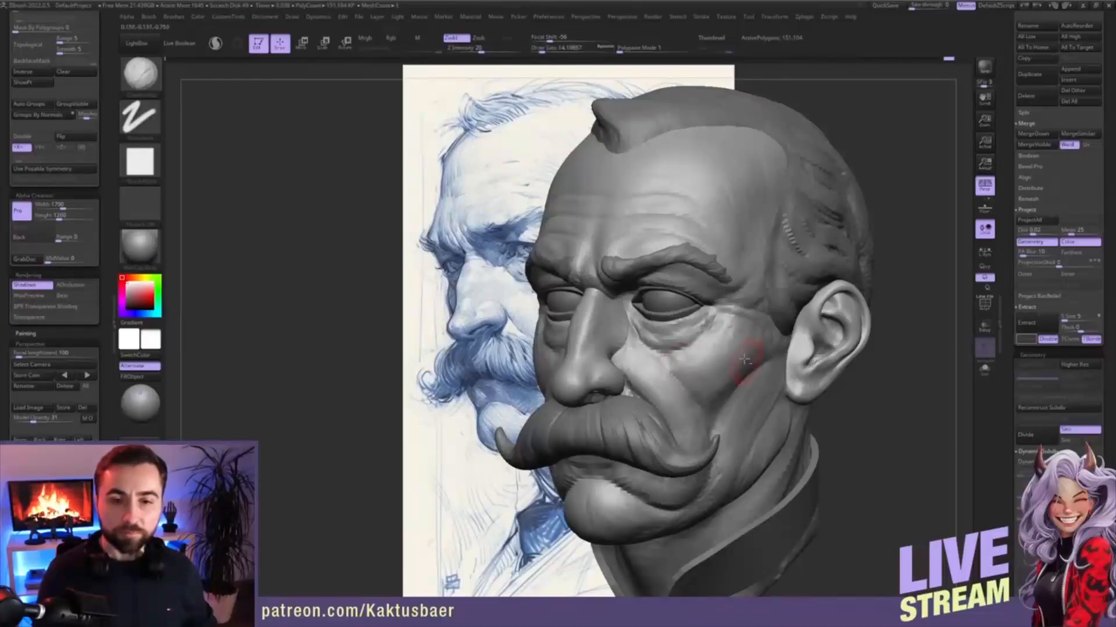
mouse_move(745, 360)
ctrl+right_down()
mouse_move(743, 344)
mouse_move(763, 337)
mouse_move(743, 338)
mouse_move(743, 354)
ctrl+right_up()
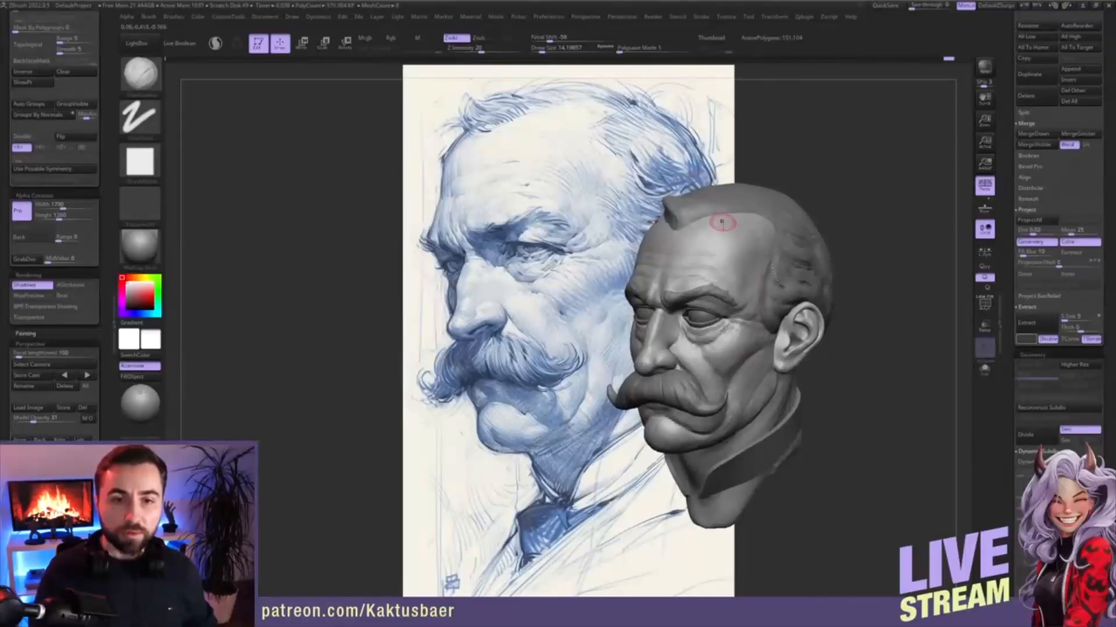
ctrl+right_drag(722, 222, 718, 234)
right_drag(718, 234, 701, 249)
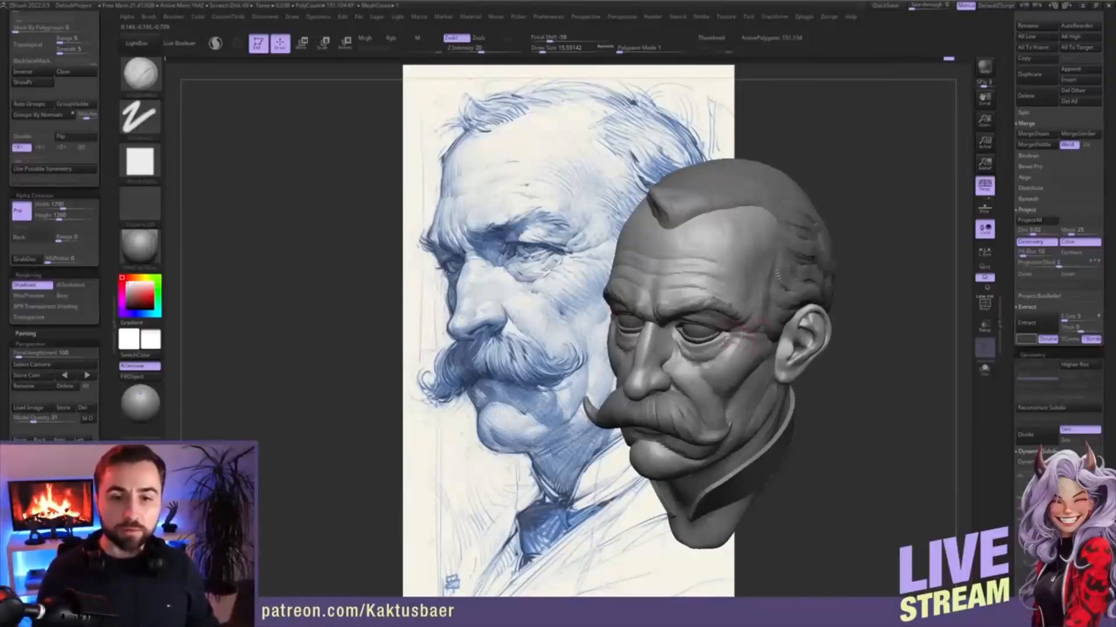
right_drag(733, 332, 744, 337)
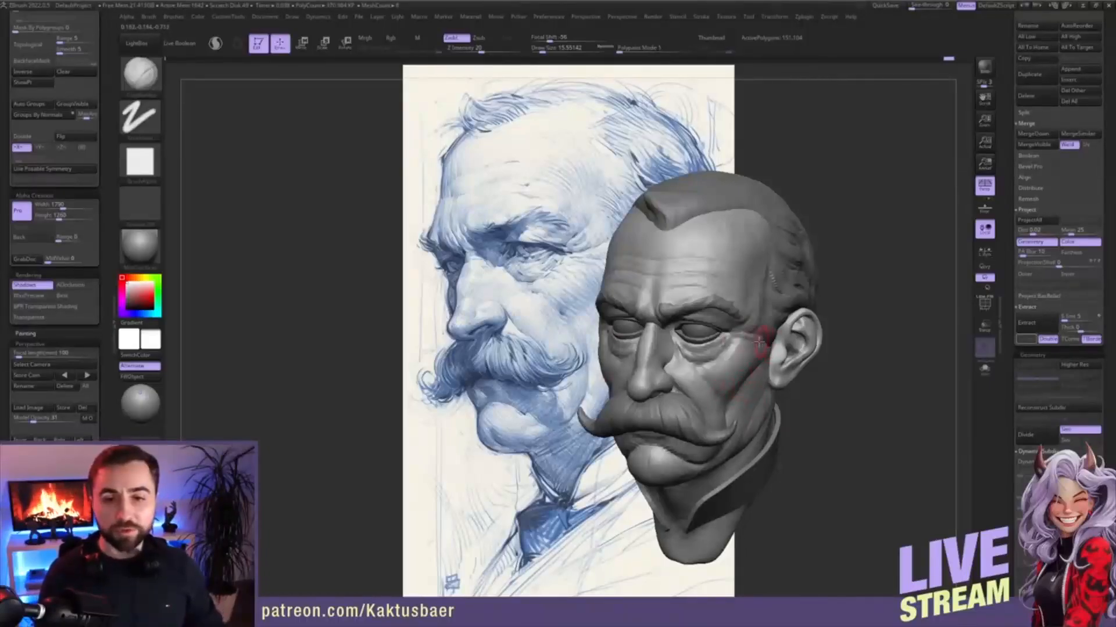
right_drag(760, 343, 753, 348)
- Adjust the sides of the head around the temples and cheeks with the Move brush at draw sizes of about 41.4 and 34.8
key(b)
key(m)
key(v)
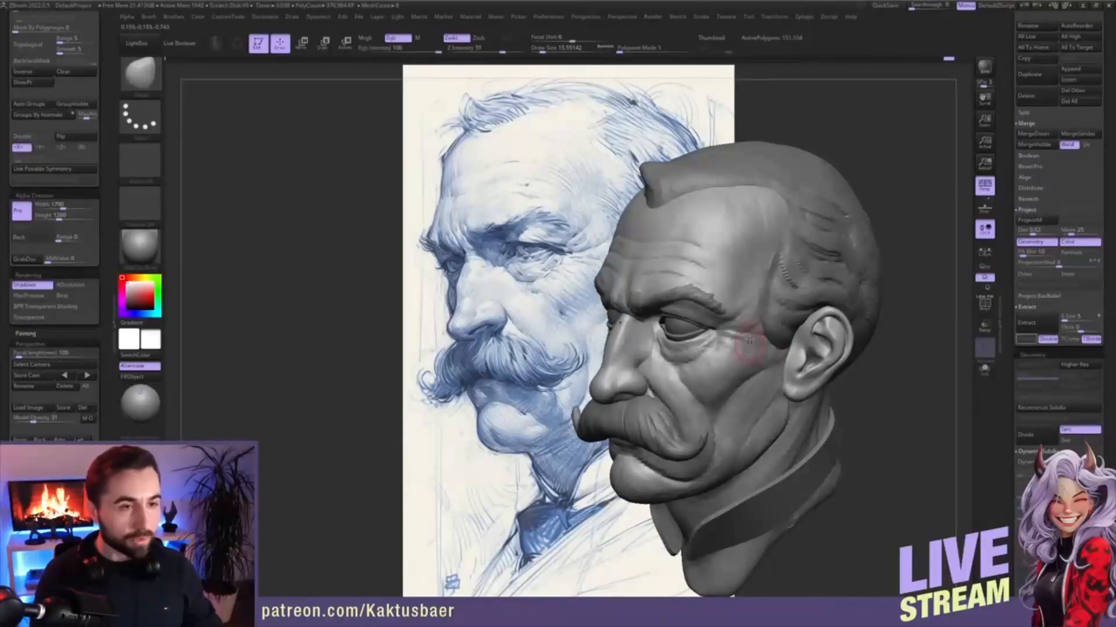
key(s)
drag(750, 338, 757, 337)
mouse_move(757, 328)
right_down()
mouse_move(768, 331)
mouse_move(743, 356)
right_up()
alt+click(768, 330)
alt+click(746, 350)
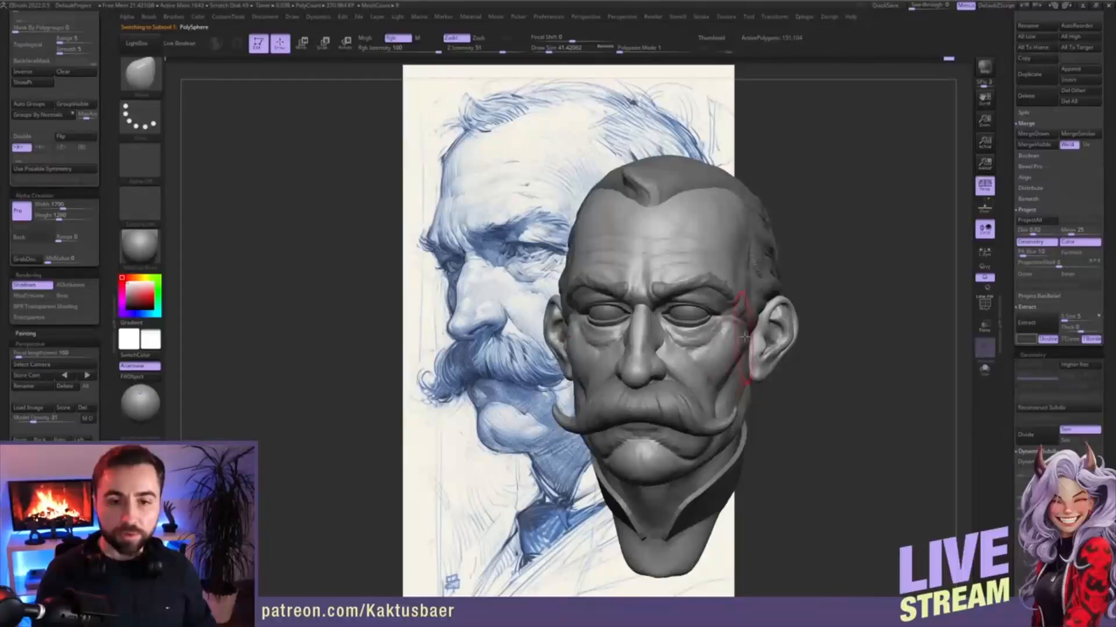
key(bracketleft)
right_drag(749, 329, 742, 332)
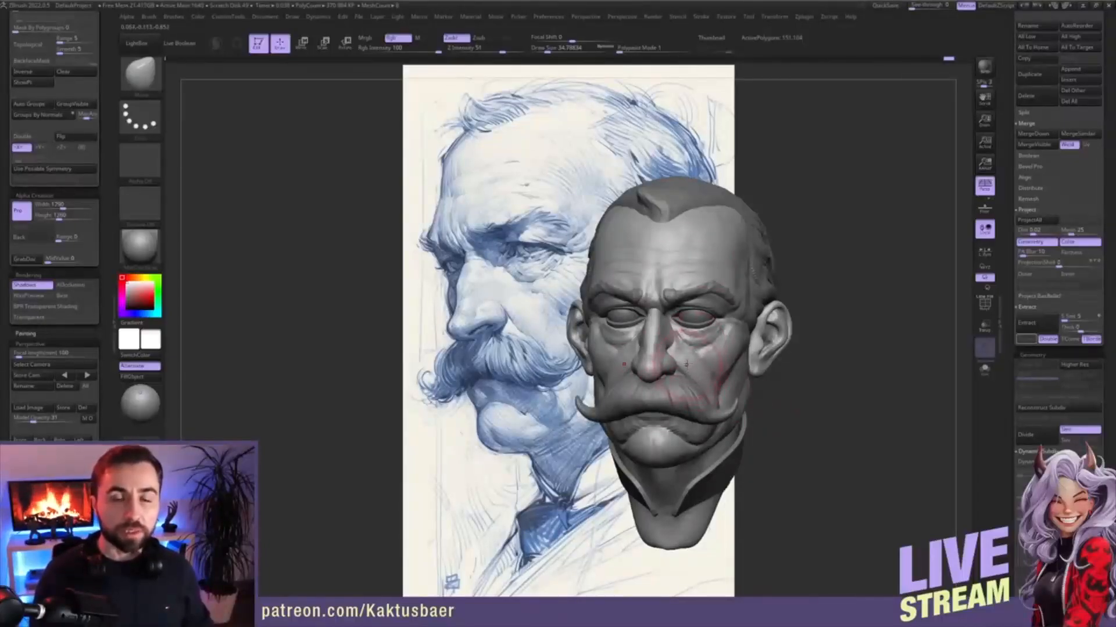
- Shape the lower cheeks and jaw with the Move brush at draw sizes of 28.75 and about 25, checking the head in isolation
mouse_move(708, 384)
alt+right_down()
mouse_move(698, 336)
mouse_move(694, 397)
alt+right_up()
key(s)
drag(695, 397, 693, 398)
shift+right_drag(706, 382, 709, 377)
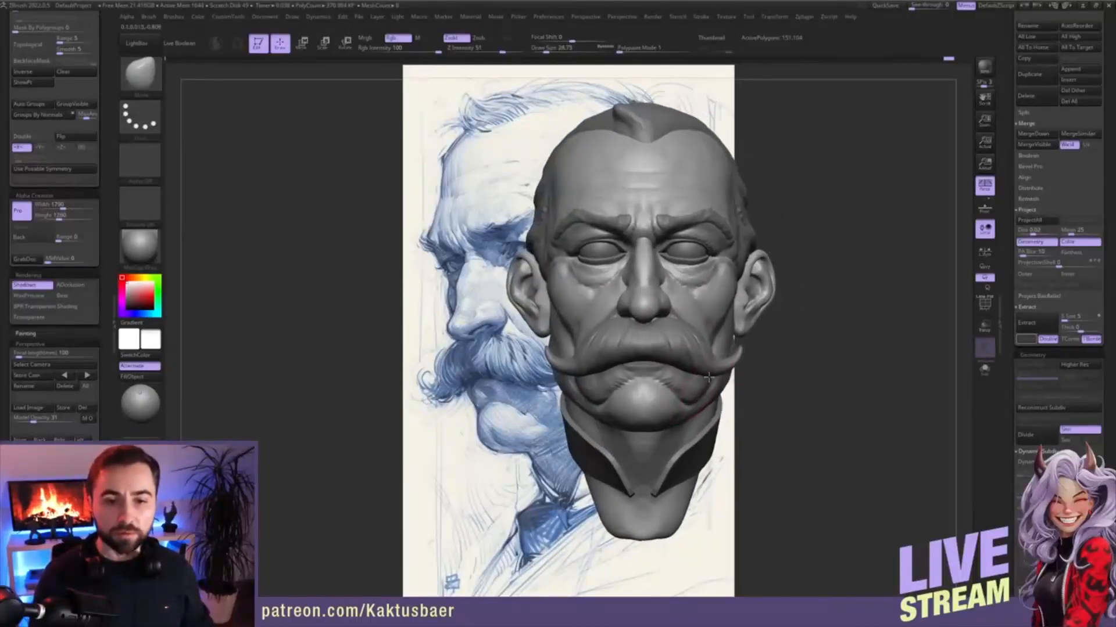
key(alt+s)
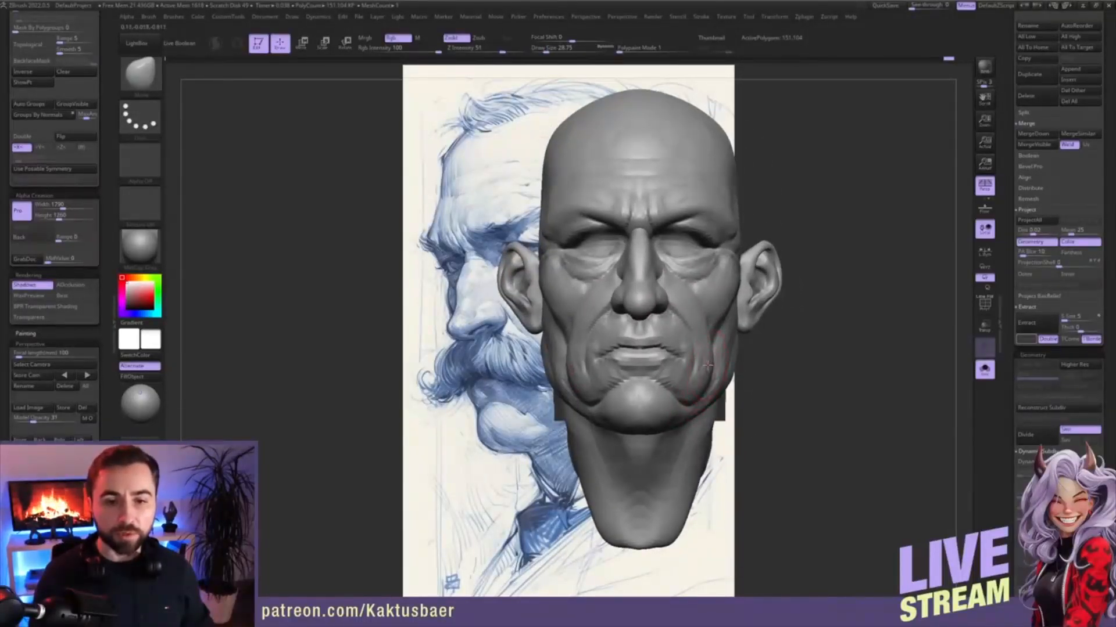
right_drag(707, 365, 677, 356)
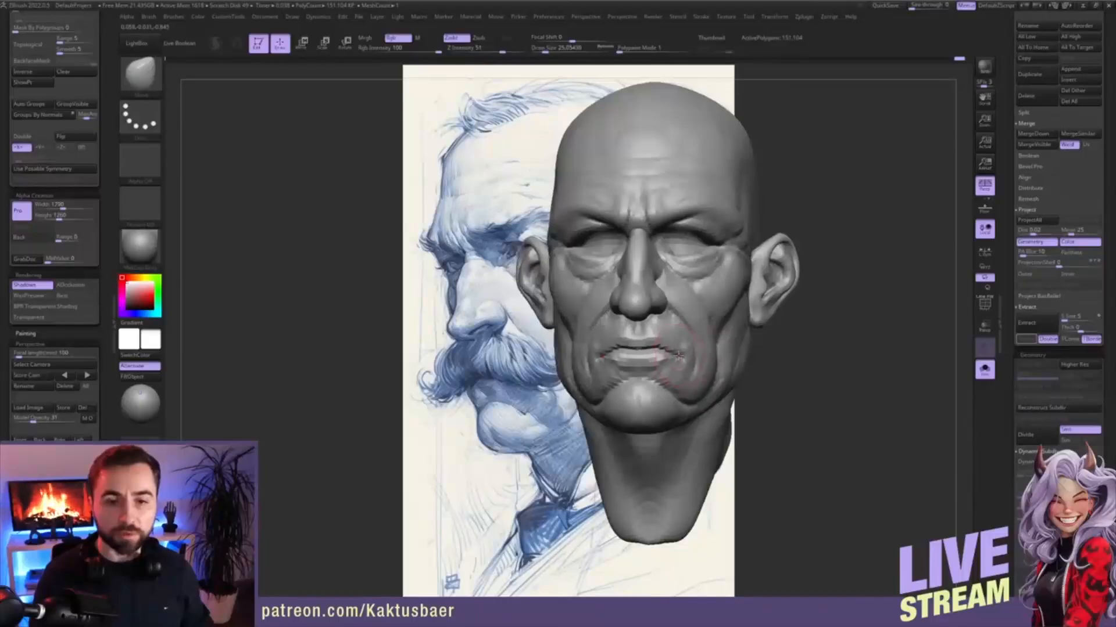
key(alt+s)
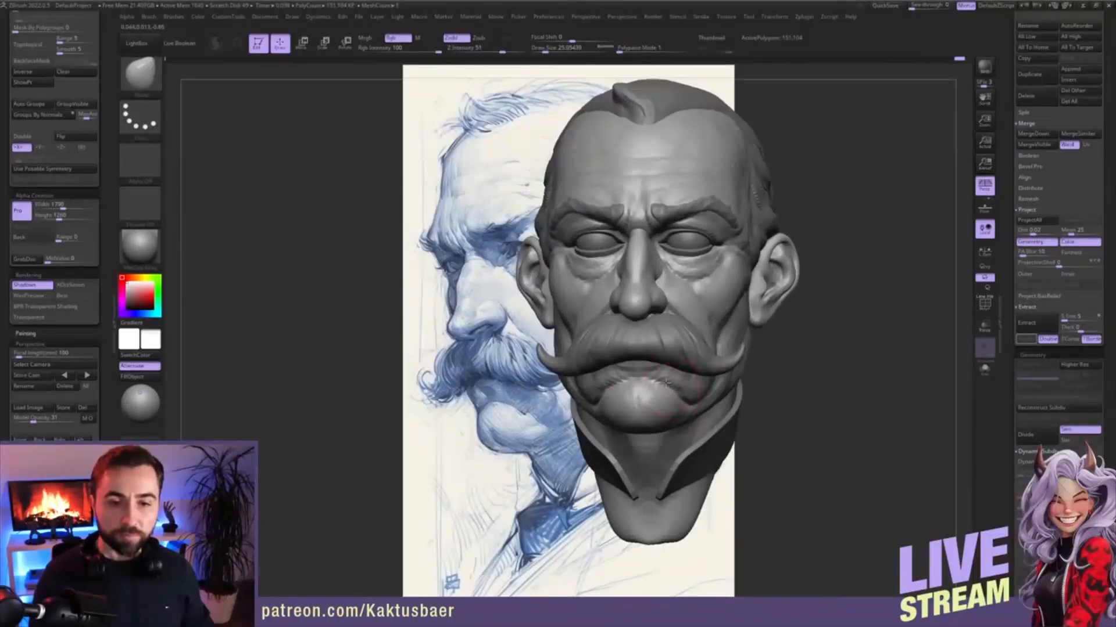
mouse_move(677, 394)
right_down()
mouse_move(688, 397)
mouse_move(678, 363)
mouse_move(683, 419)
mouse_move(681, 369)
mouse_move(711, 397)
right_up()
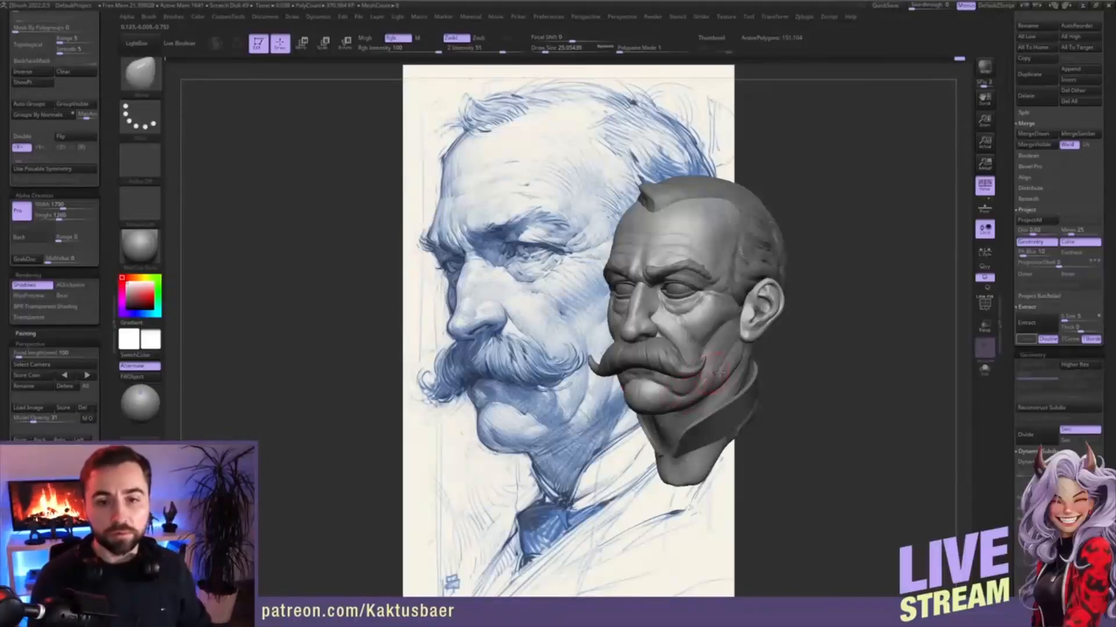
- Refine the earlobe area with a small Move brush and build up the jaw angle below the ear with ClayBuildup
ctrl+right_drag(754, 329, 754, 335)
key(s)
drag(757, 336, 753, 336)
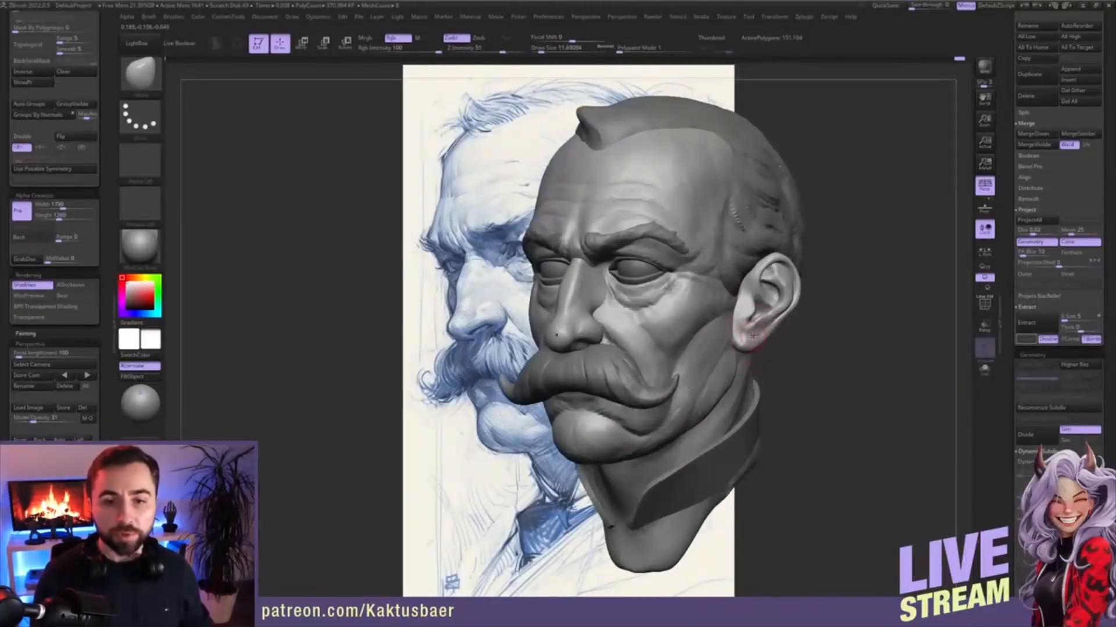
key(b)
key(c)
key(b)
mouse_move(742, 351)
right_down()
mouse_move(706, 344)
mouse_move(750, 357)
mouse_move(749, 328)
mouse_move(737, 332)
right_up()
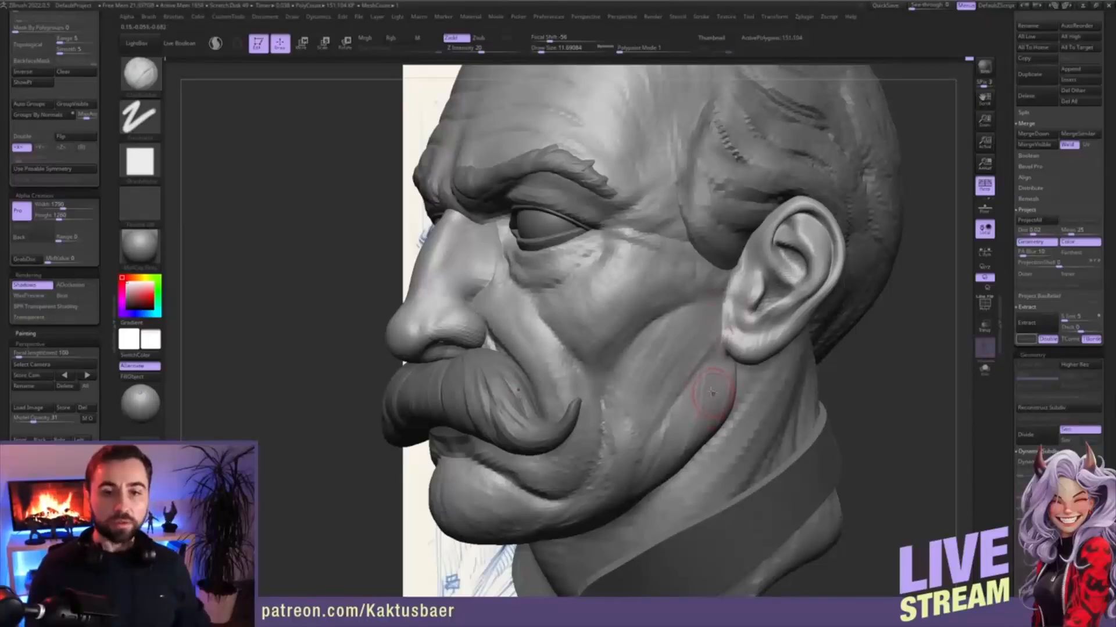
mouse_move(729, 388)
ctrl+right_down()
mouse_move(724, 339)
mouse_move(742, 314)
mouse_move(793, 312)
mouse_move(733, 311)
mouse_move(731, 335)
mouse_move(854, 330)
ctrl+right_up()
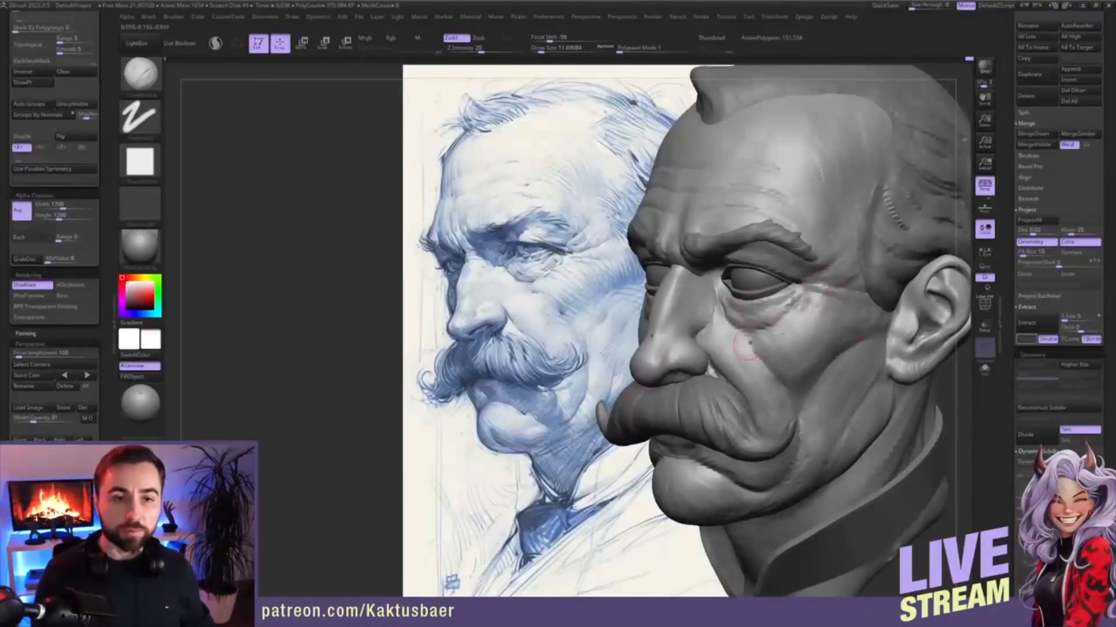
- Refine the outer eye corner and brow end with ClayBuildup at draw sizes of about 9.4 and 14.2, and undo the last two strokes
key(bracketleft)
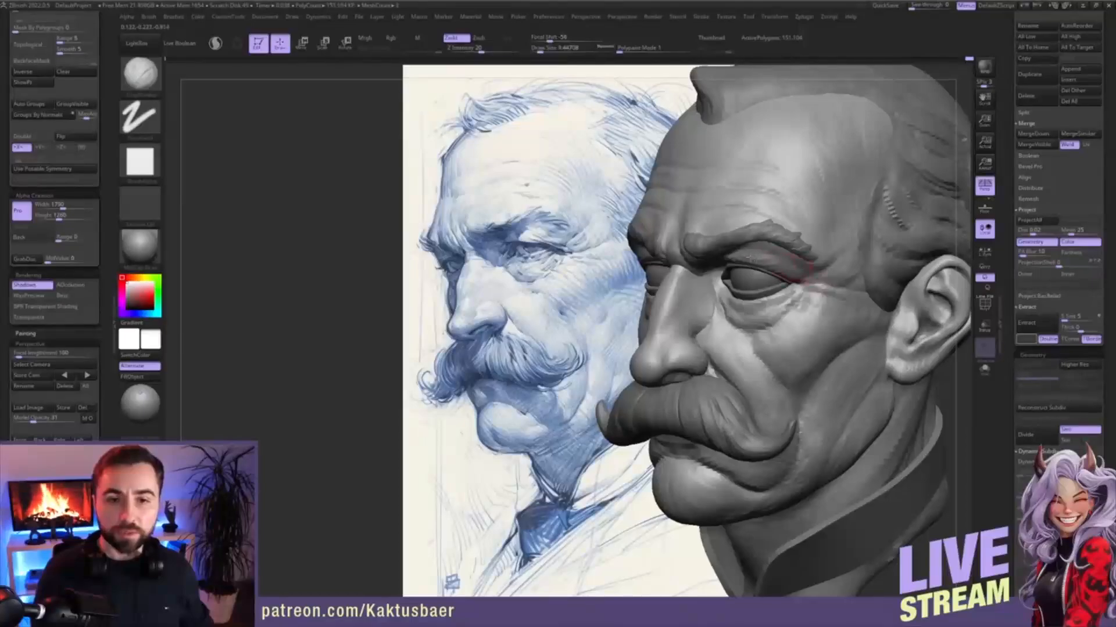
mouse_move(790, 269)
right_down()
mouse_move(770, 270)
mouse_move(779, 261)
right_up()
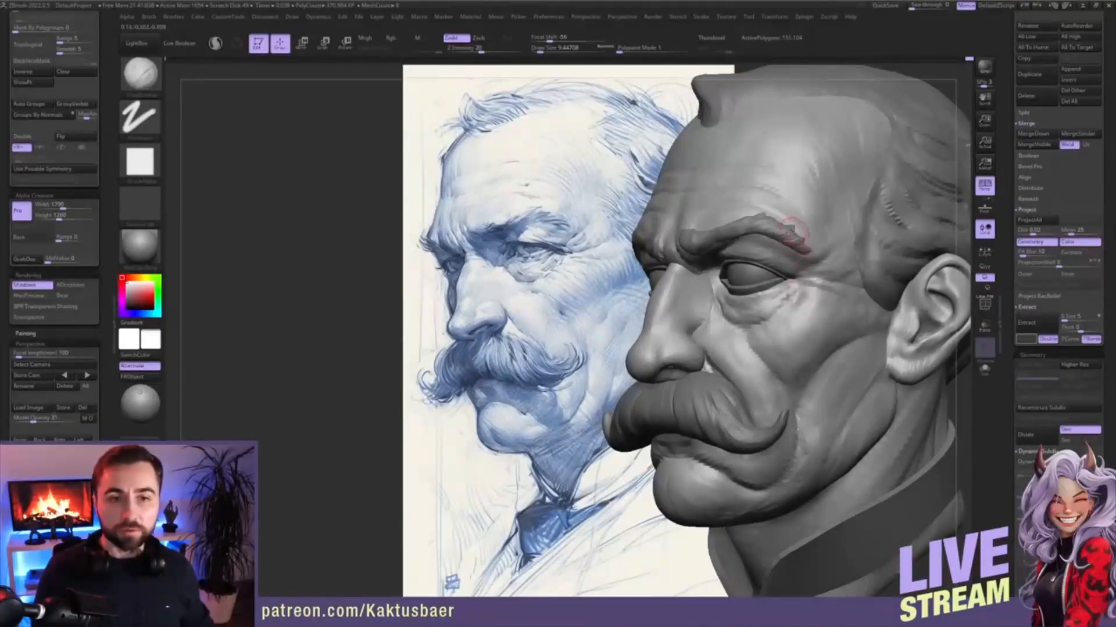
key(bracketright)
key(bracketright)
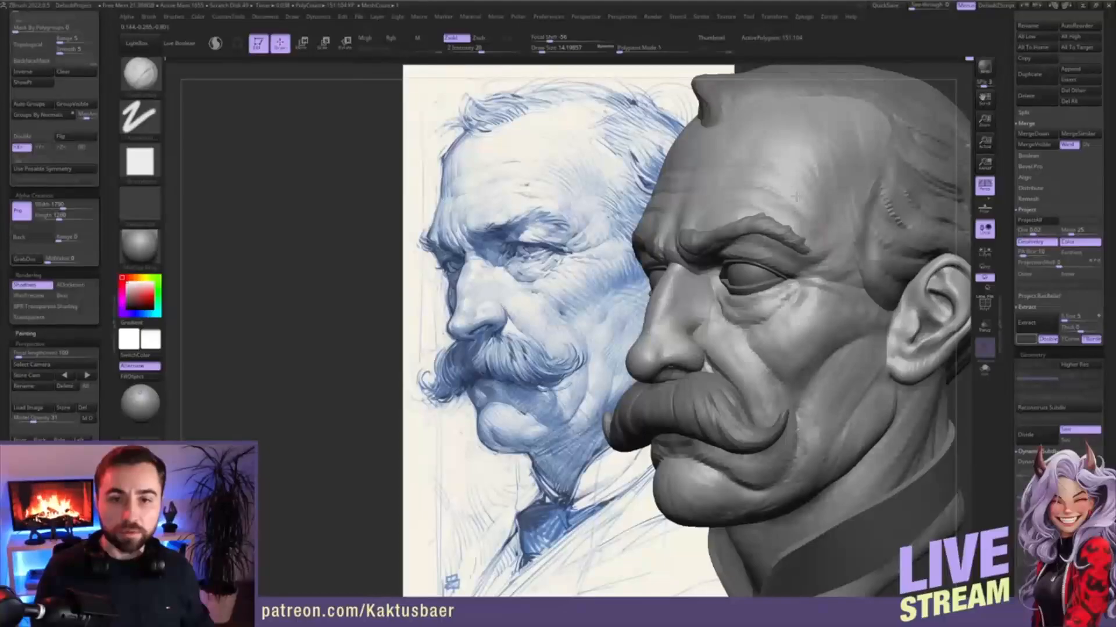
key(ctrl+z)
key(ctrl+z)
mouse_move(822, 222)
right_down()
mouse_move(866, 244)
mouse_move(796, 304)
mouse_move(803, 348)
right_up()
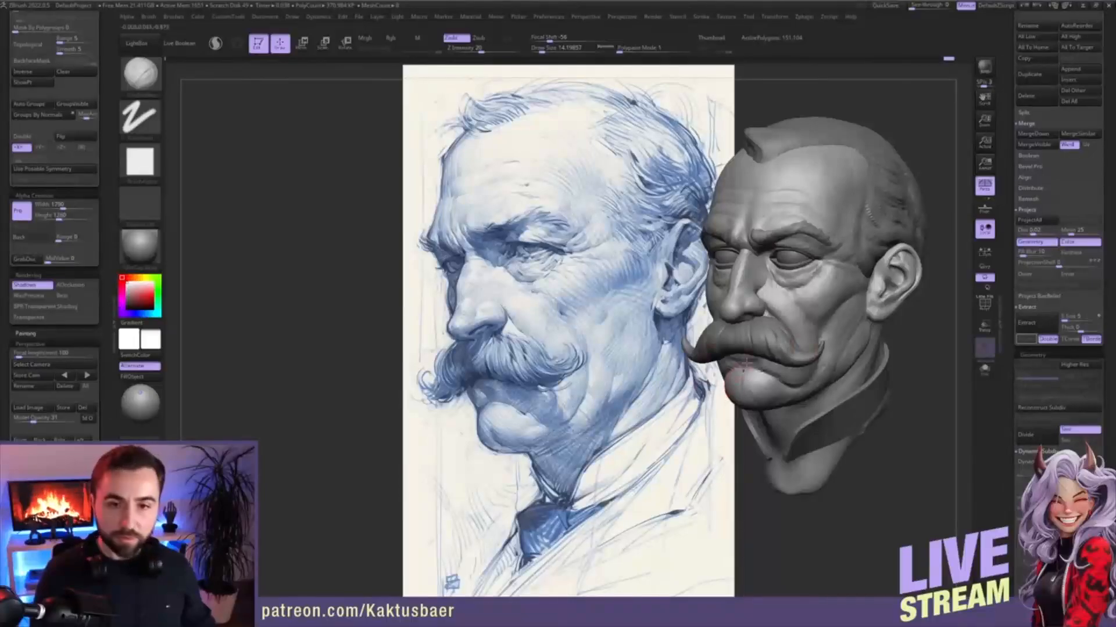
- Recall the custom 1 view aligned with the portrait and store the current camera under the name Camera1
mouse_move(797, 264)
ctrl+right_down()
mouse_move(799, 303)
mouse_move(781, 337)
mouse_move(759, 339)
mouse_move(770, 343)
mouse_move(767, 328)
ctrl+right_up()
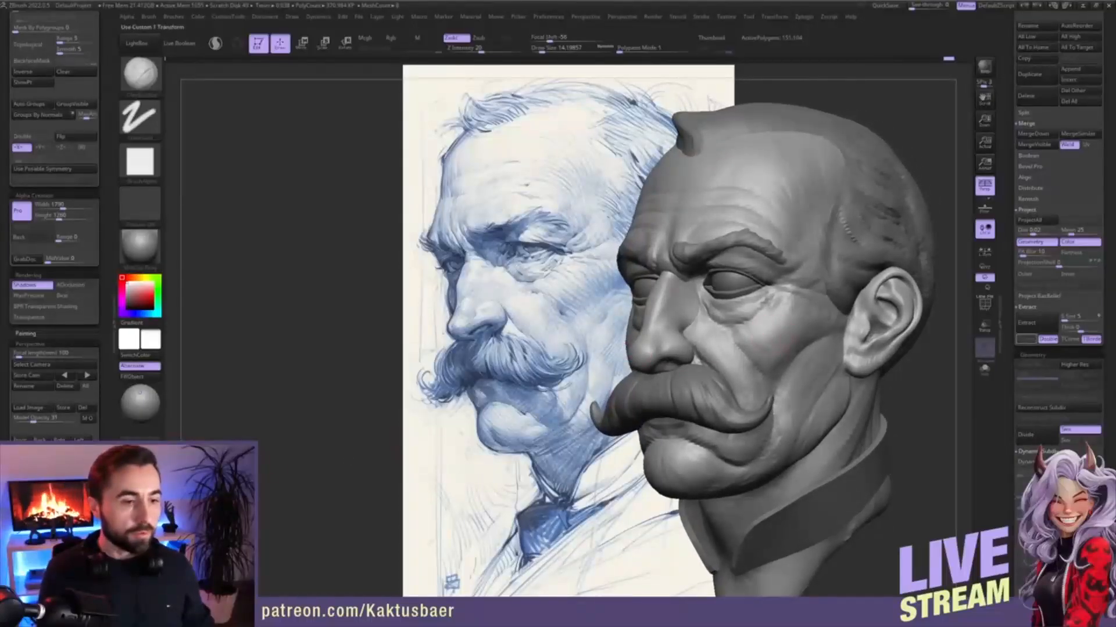
click(58, 451)
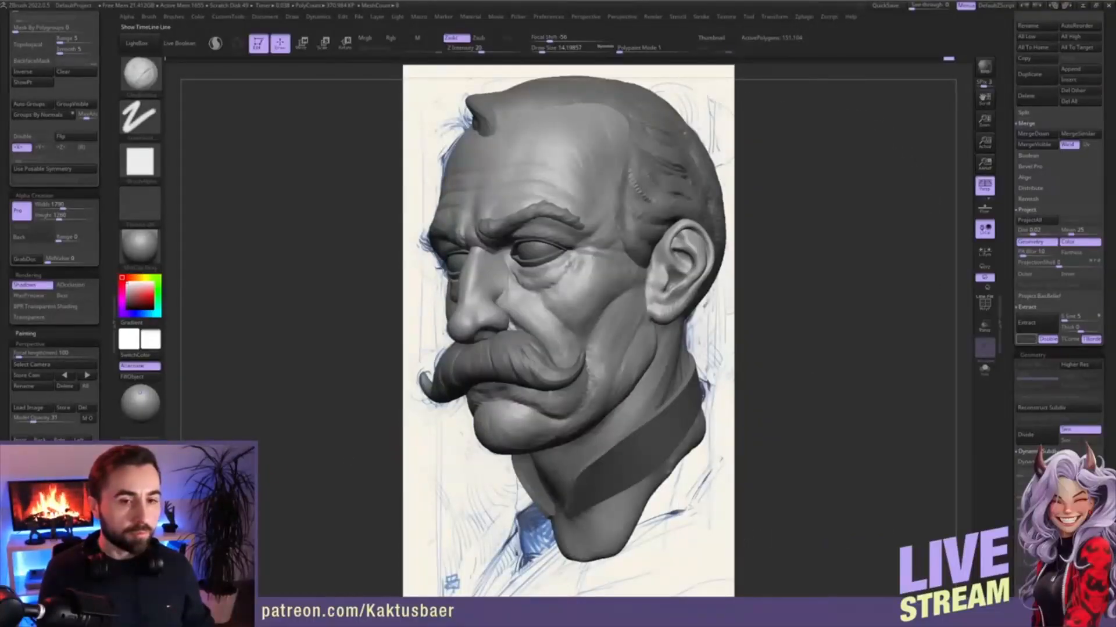
click(28, 376)
key(Right)
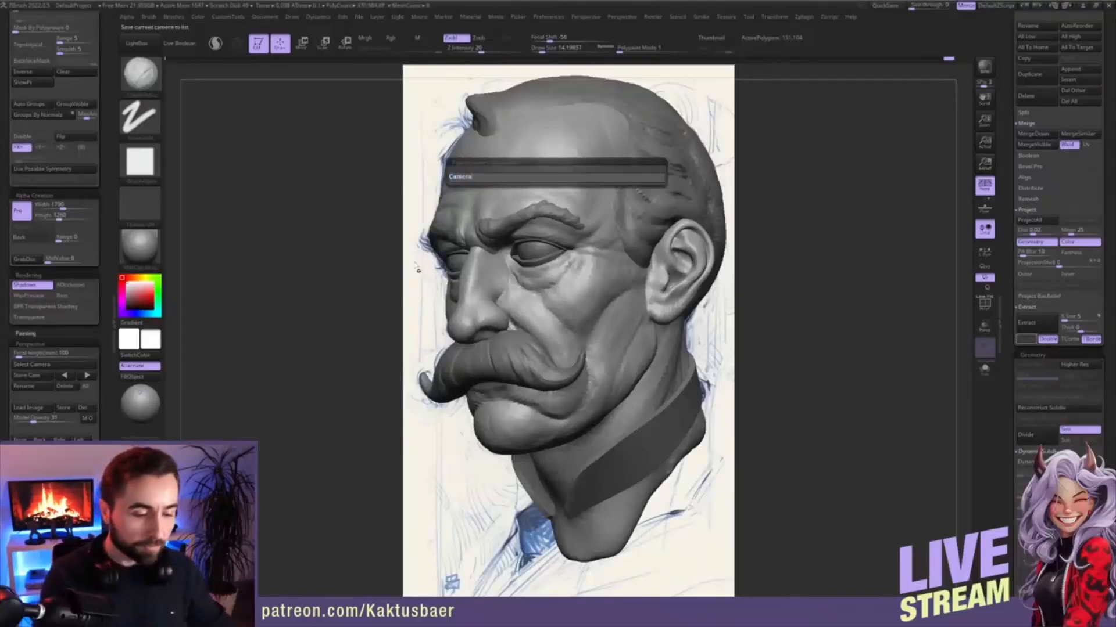
key(BackSpace)
text(1)
key(Return)
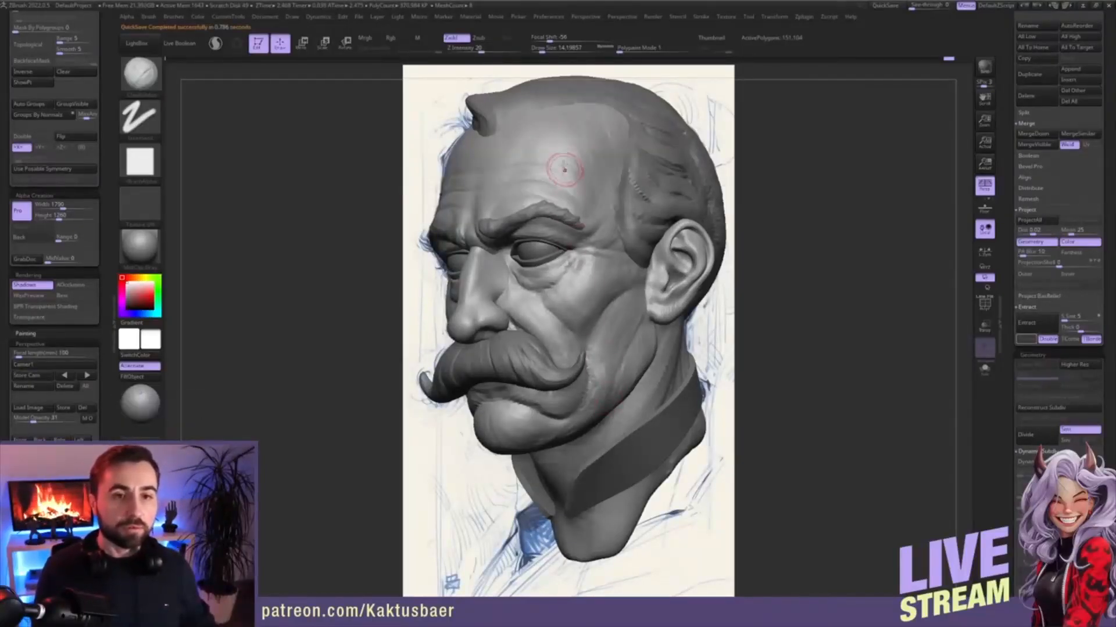
- Set up the Move brush at a draw size of about 53.8, switching from the hair back to the head subtool
key(s)
drag(575, 155, 582, 155)
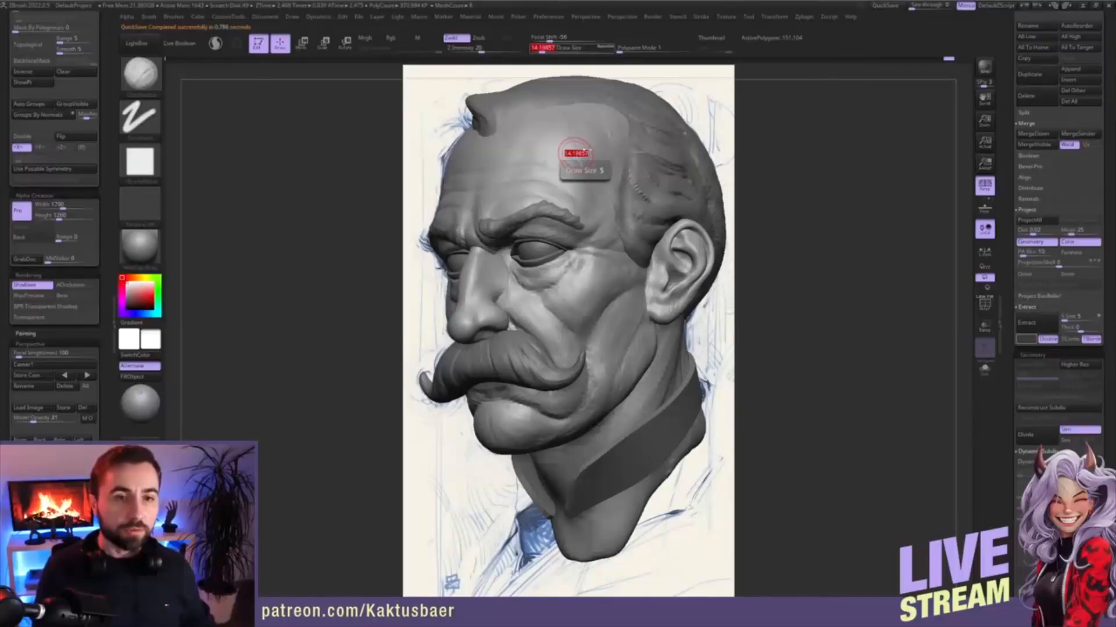
key(b)
key(m)
key(v)
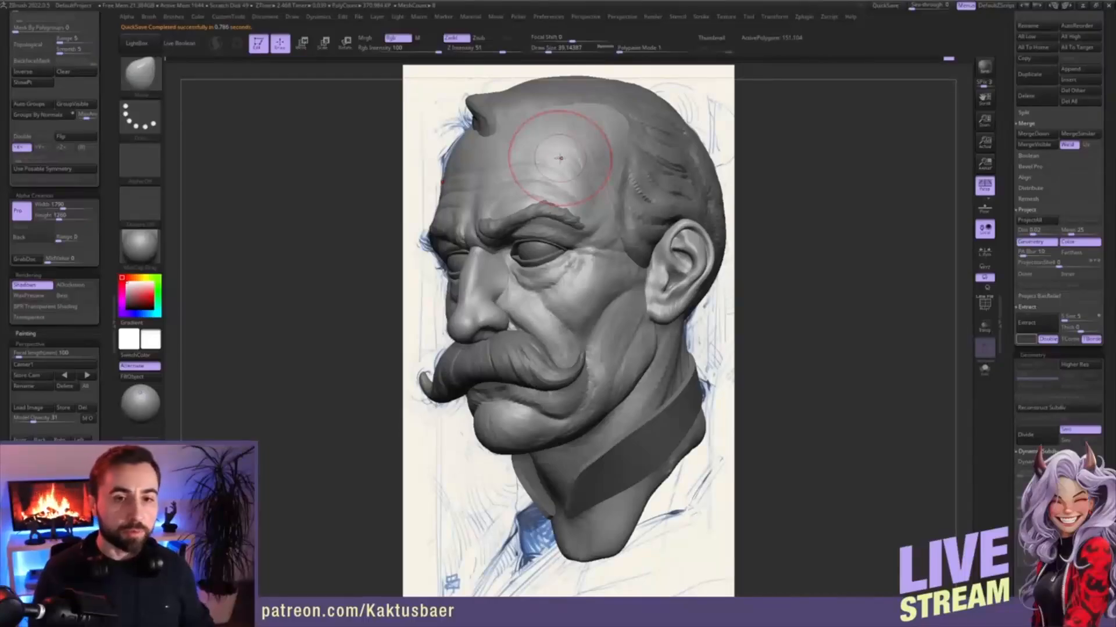
key(])
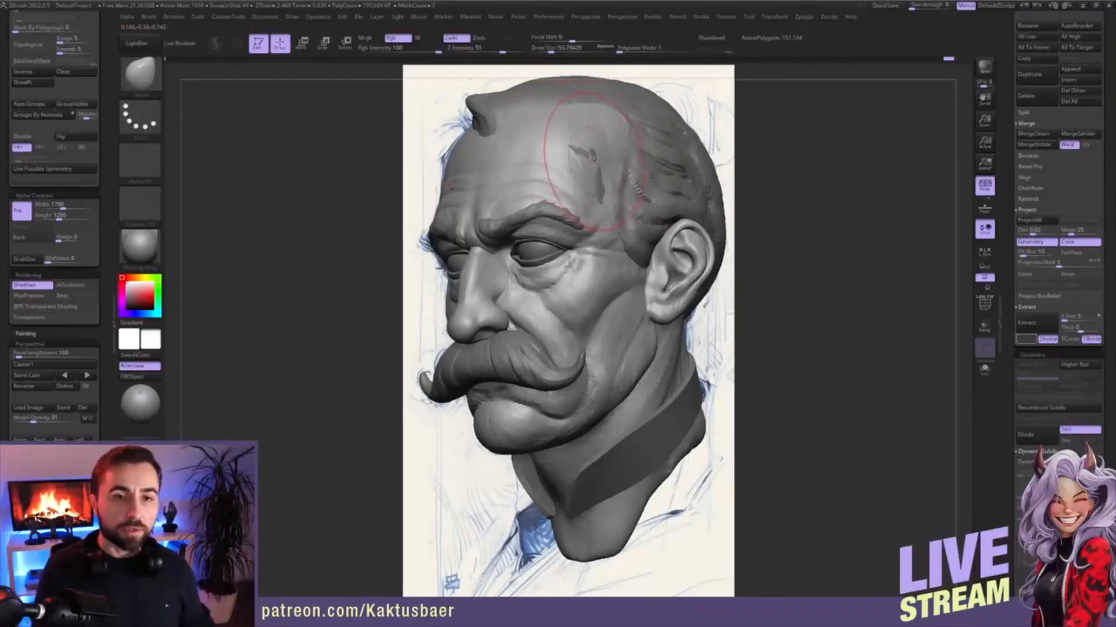
alt+click(593, 168)
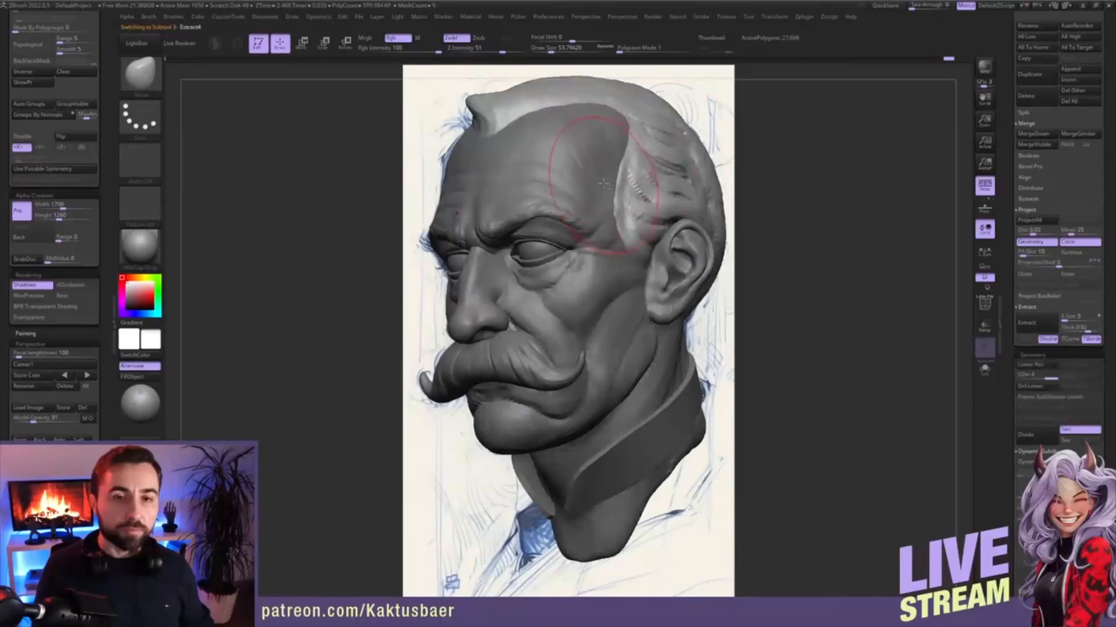
alt+click(621, 171)
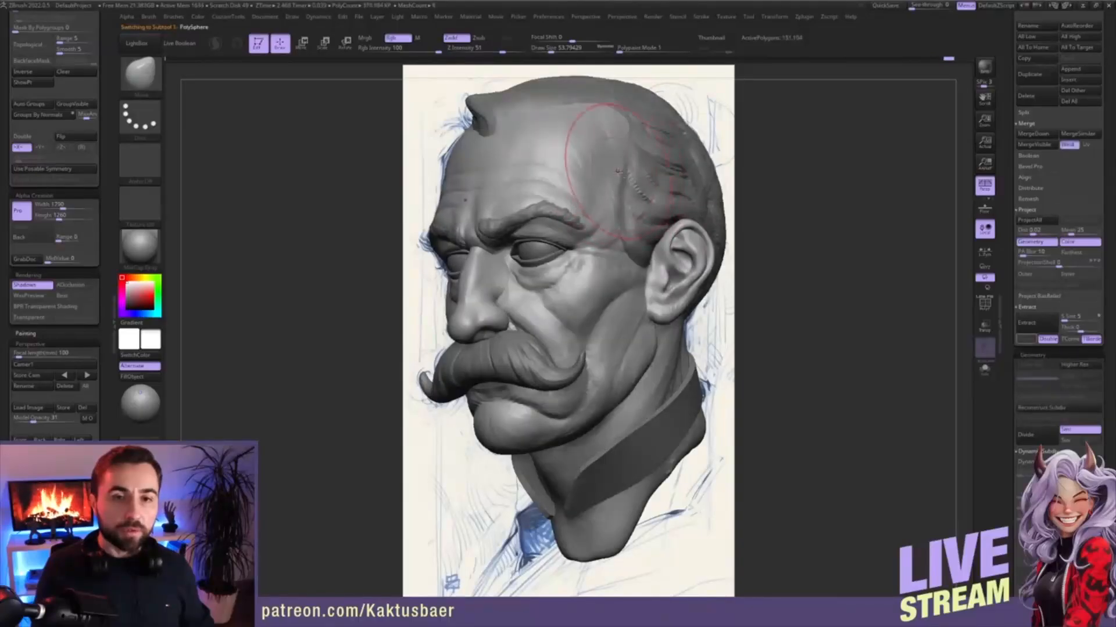
- Offset the bust from the blue pencil portrait to compare the two side by side
ctrl+right_drag(620, 170, 631, 104)
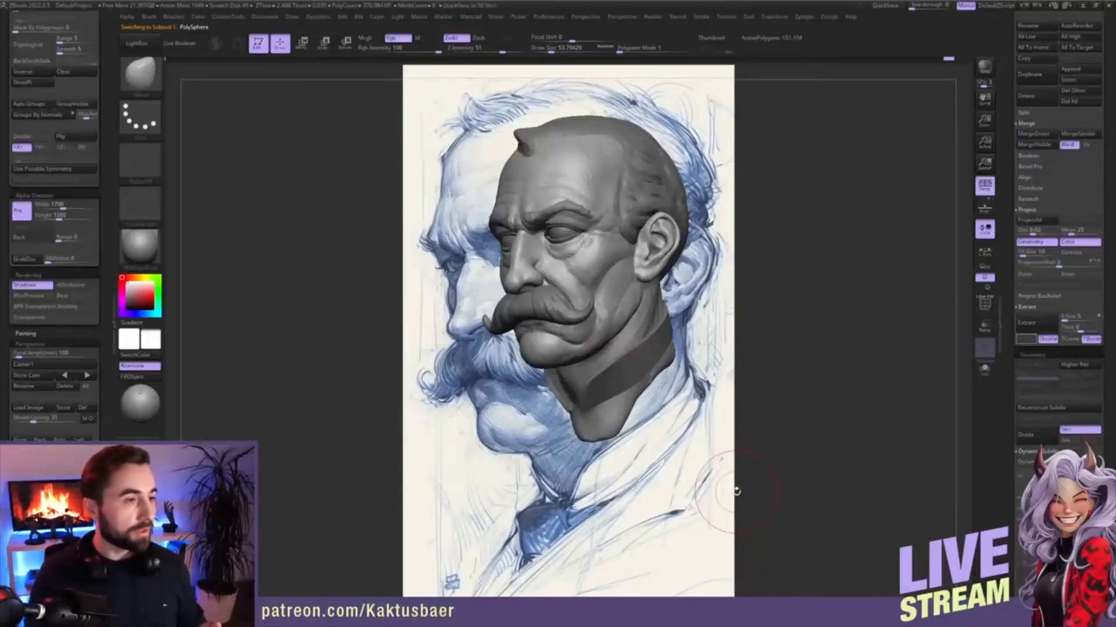
mouse_move(656, 251)
ctrl+right_down()
mouse_move(649, 270)
mouse_move(613, 273)
mouse_move(777, 297)
mouse_move(763, 316)
mouse_move(772, 315)
mouse_move(762, 296)
ctrl+right_up()
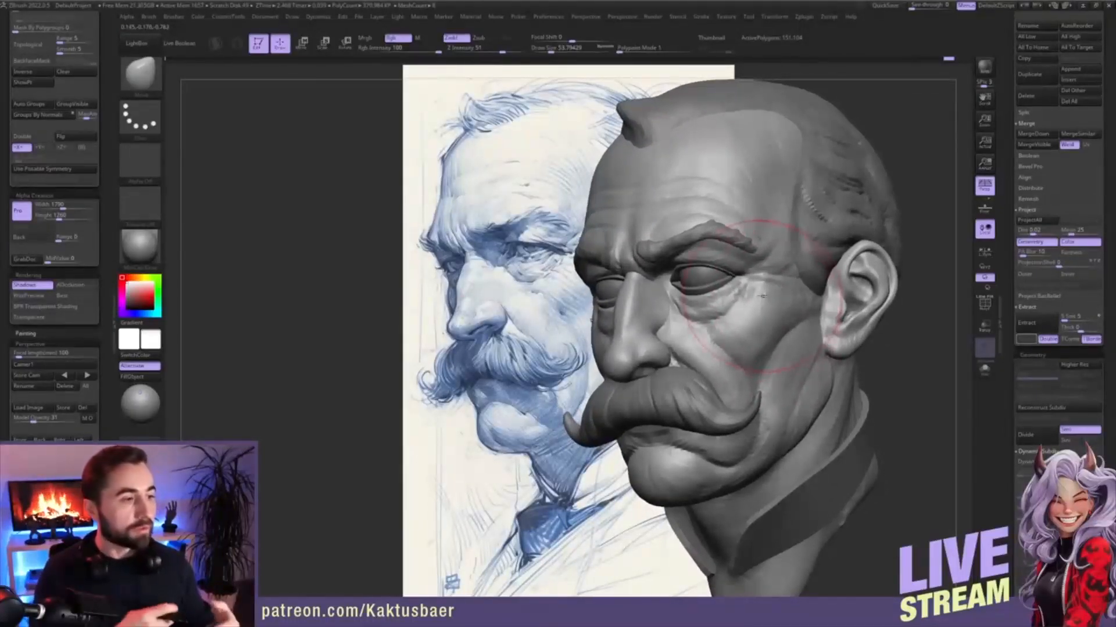